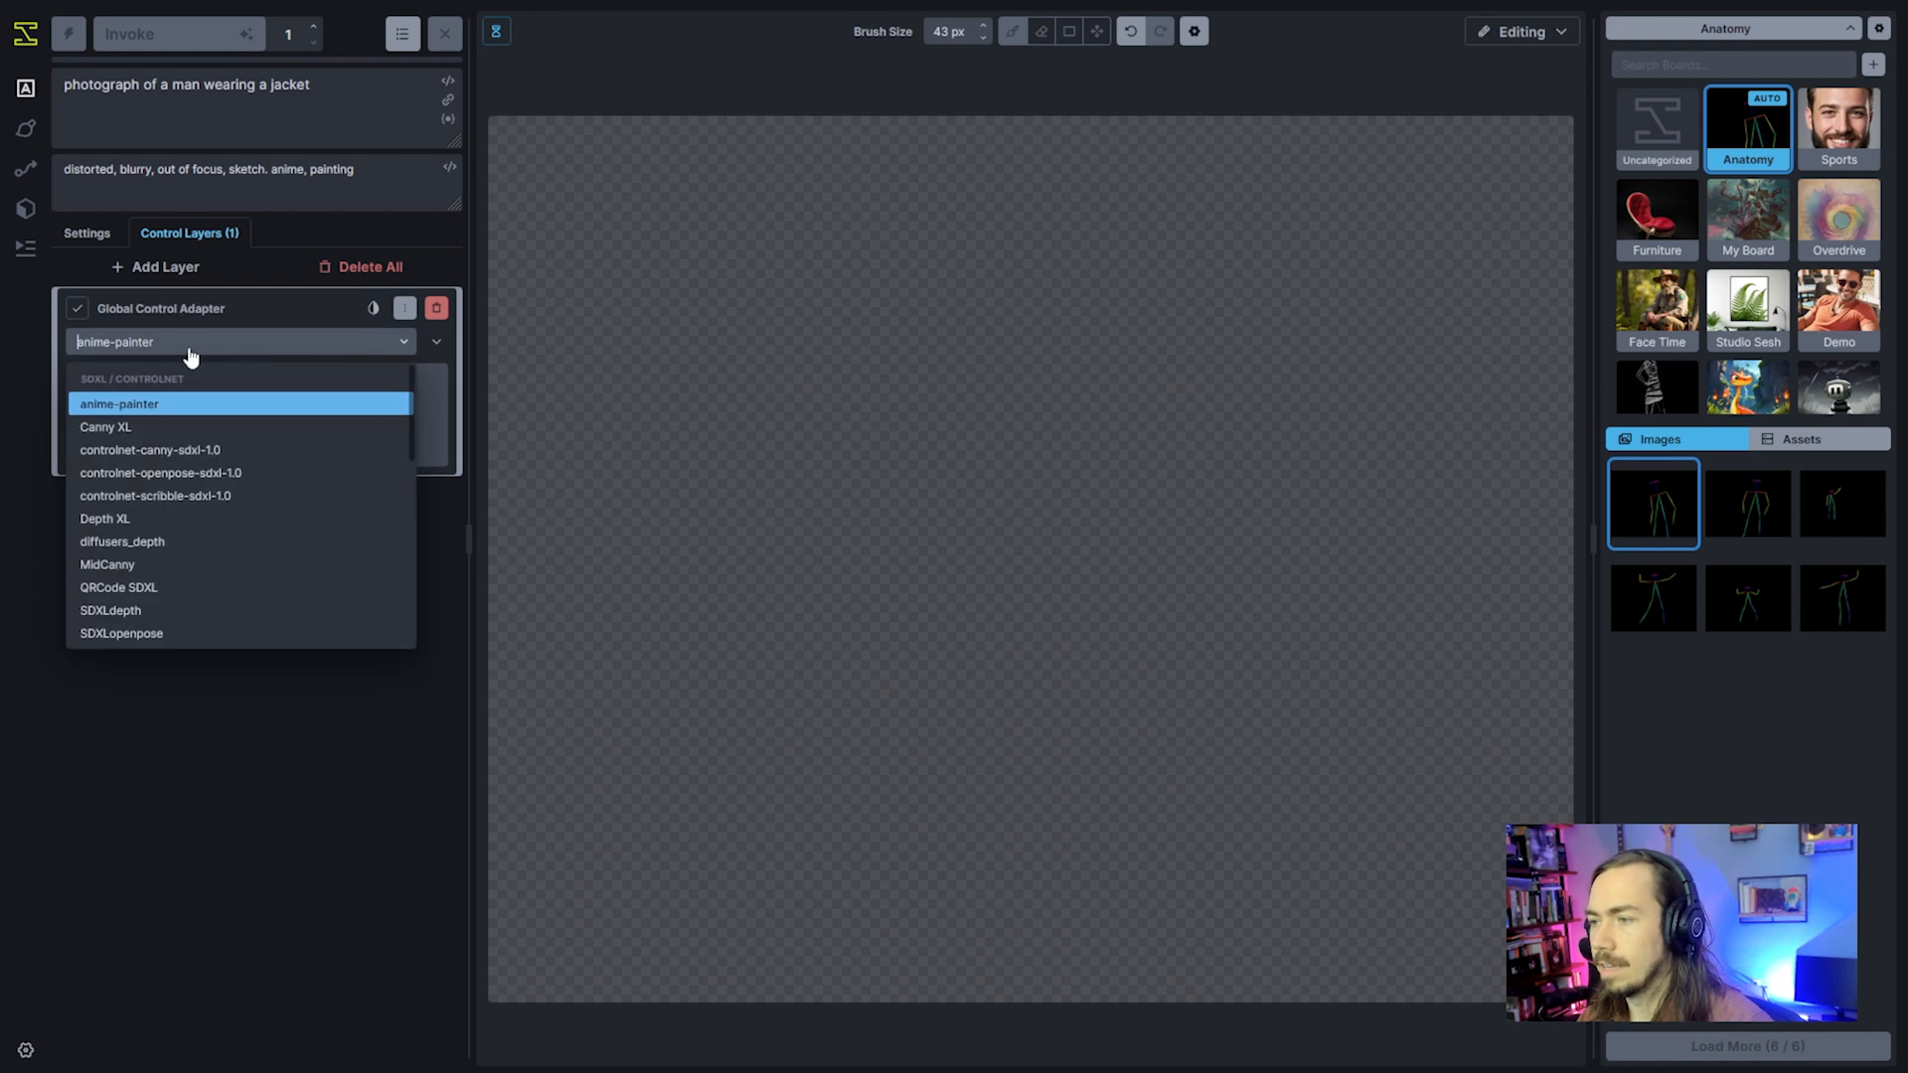
# Set the Global Control Adapter to controlnet-openpose-sdxl-1.0 and load the first Anatomy pose image, copying its size to the canvas
pyautogui.click(197, 473)
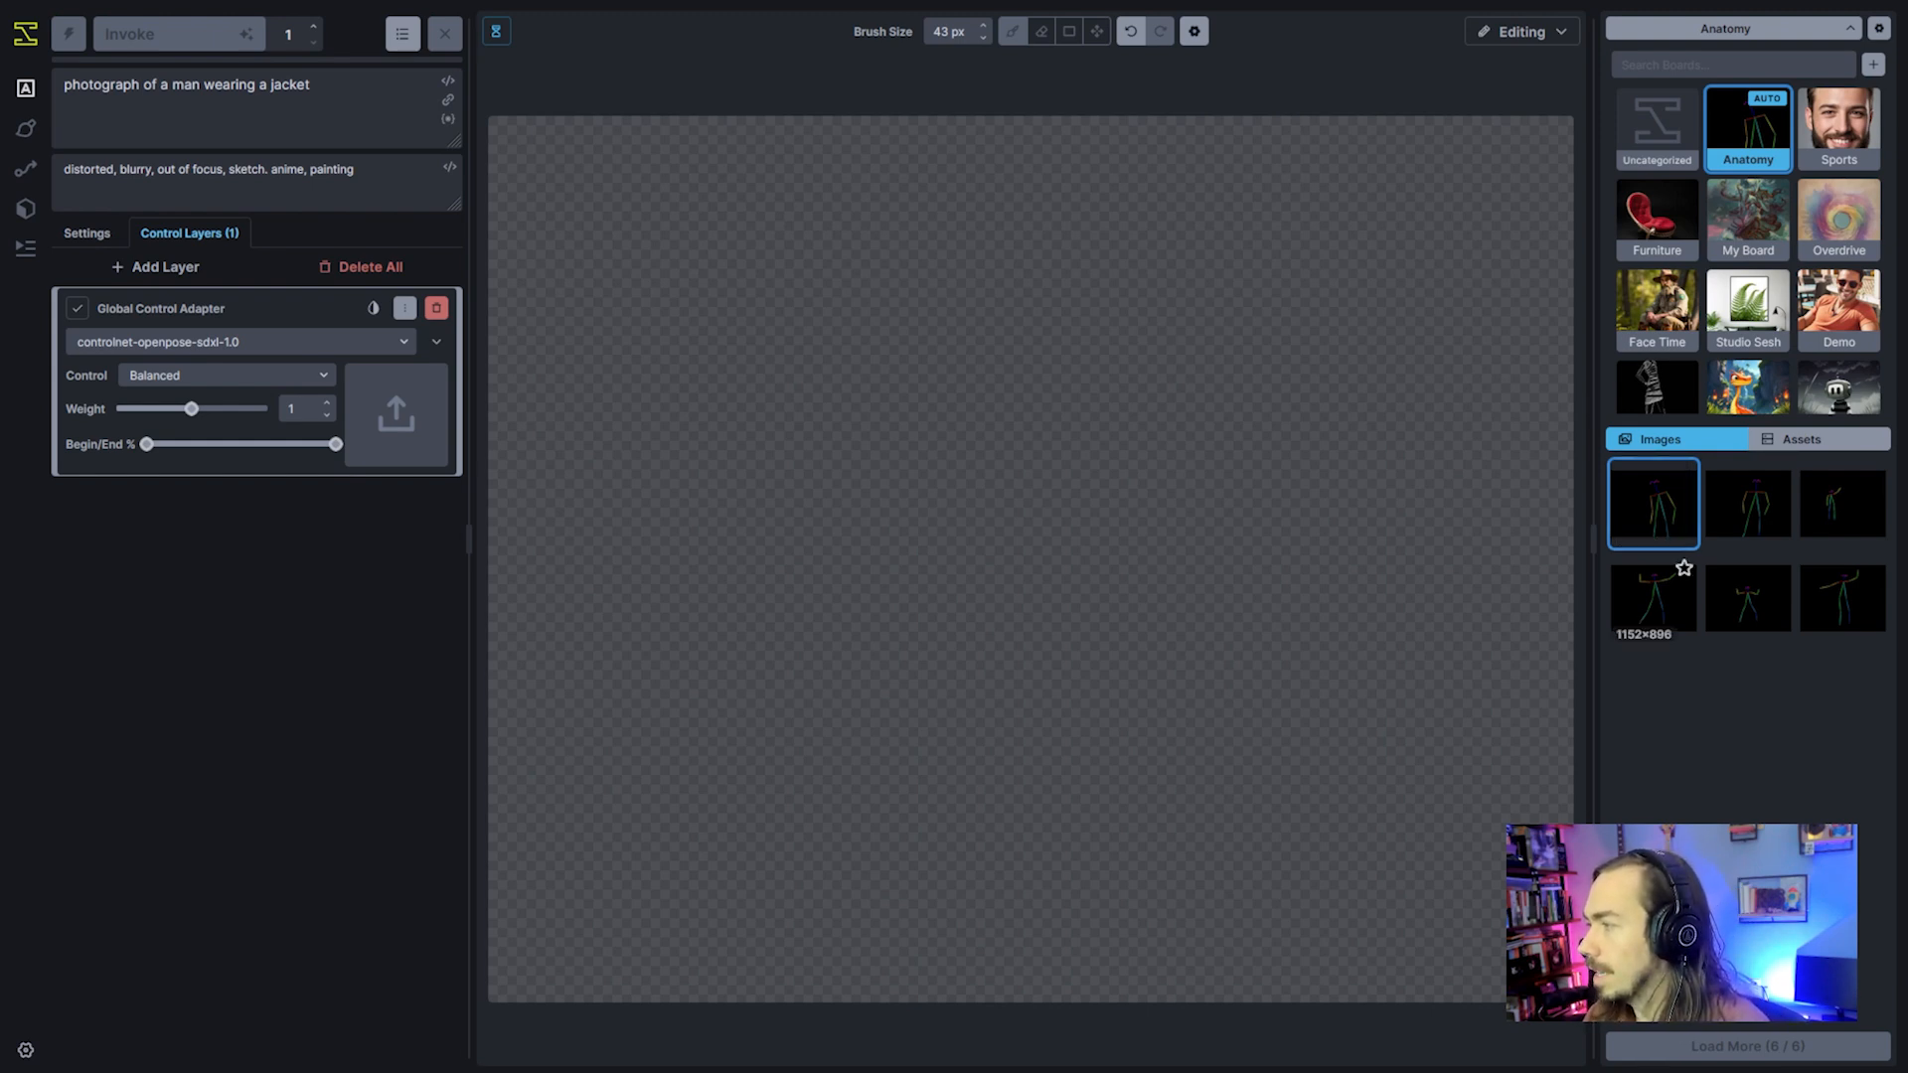
pyautogui.moveTo(1680, 517); pyautogui.dragTo(396, 427)
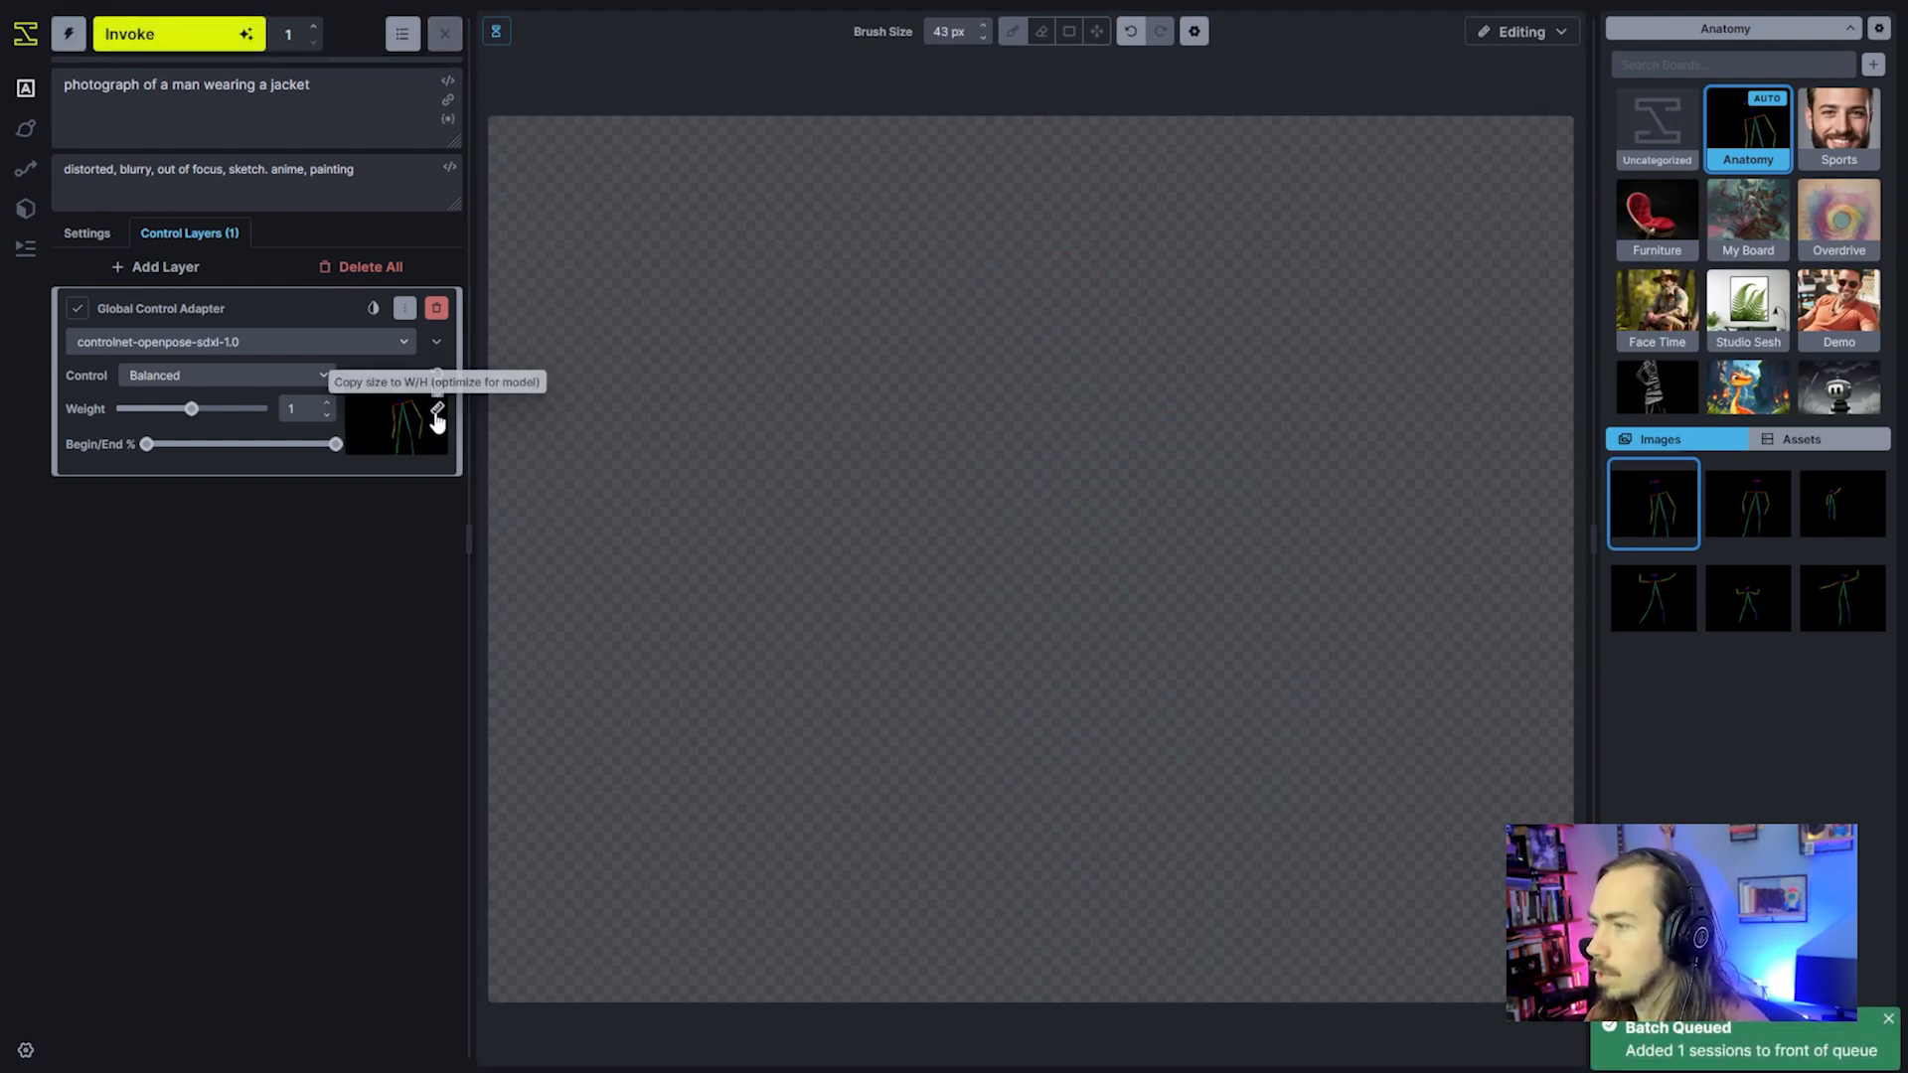
pyautogui.click(437, 410)
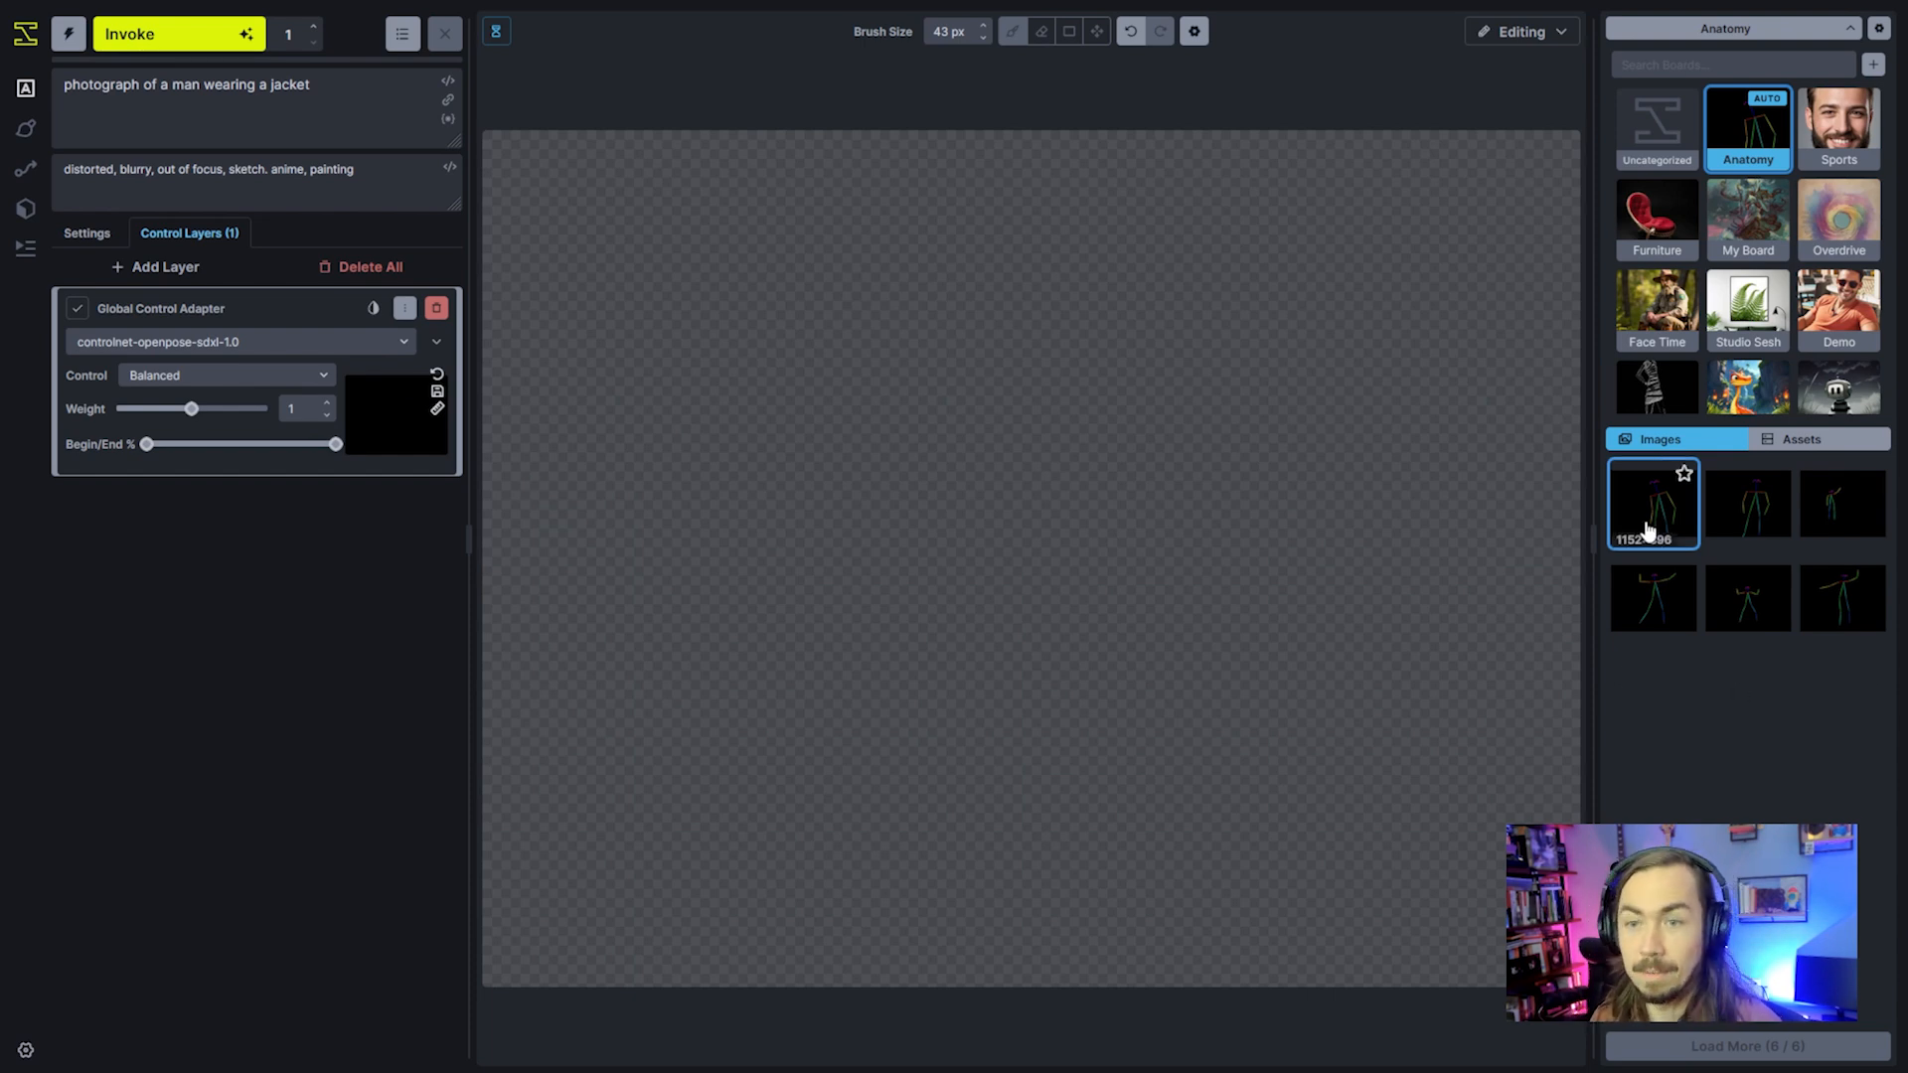
# Load the first pose image into the control adapter again and clear its DW Openpose processor
pyautogui.moveTo(1647, 532); pyautogui.dragTo(403, 437)
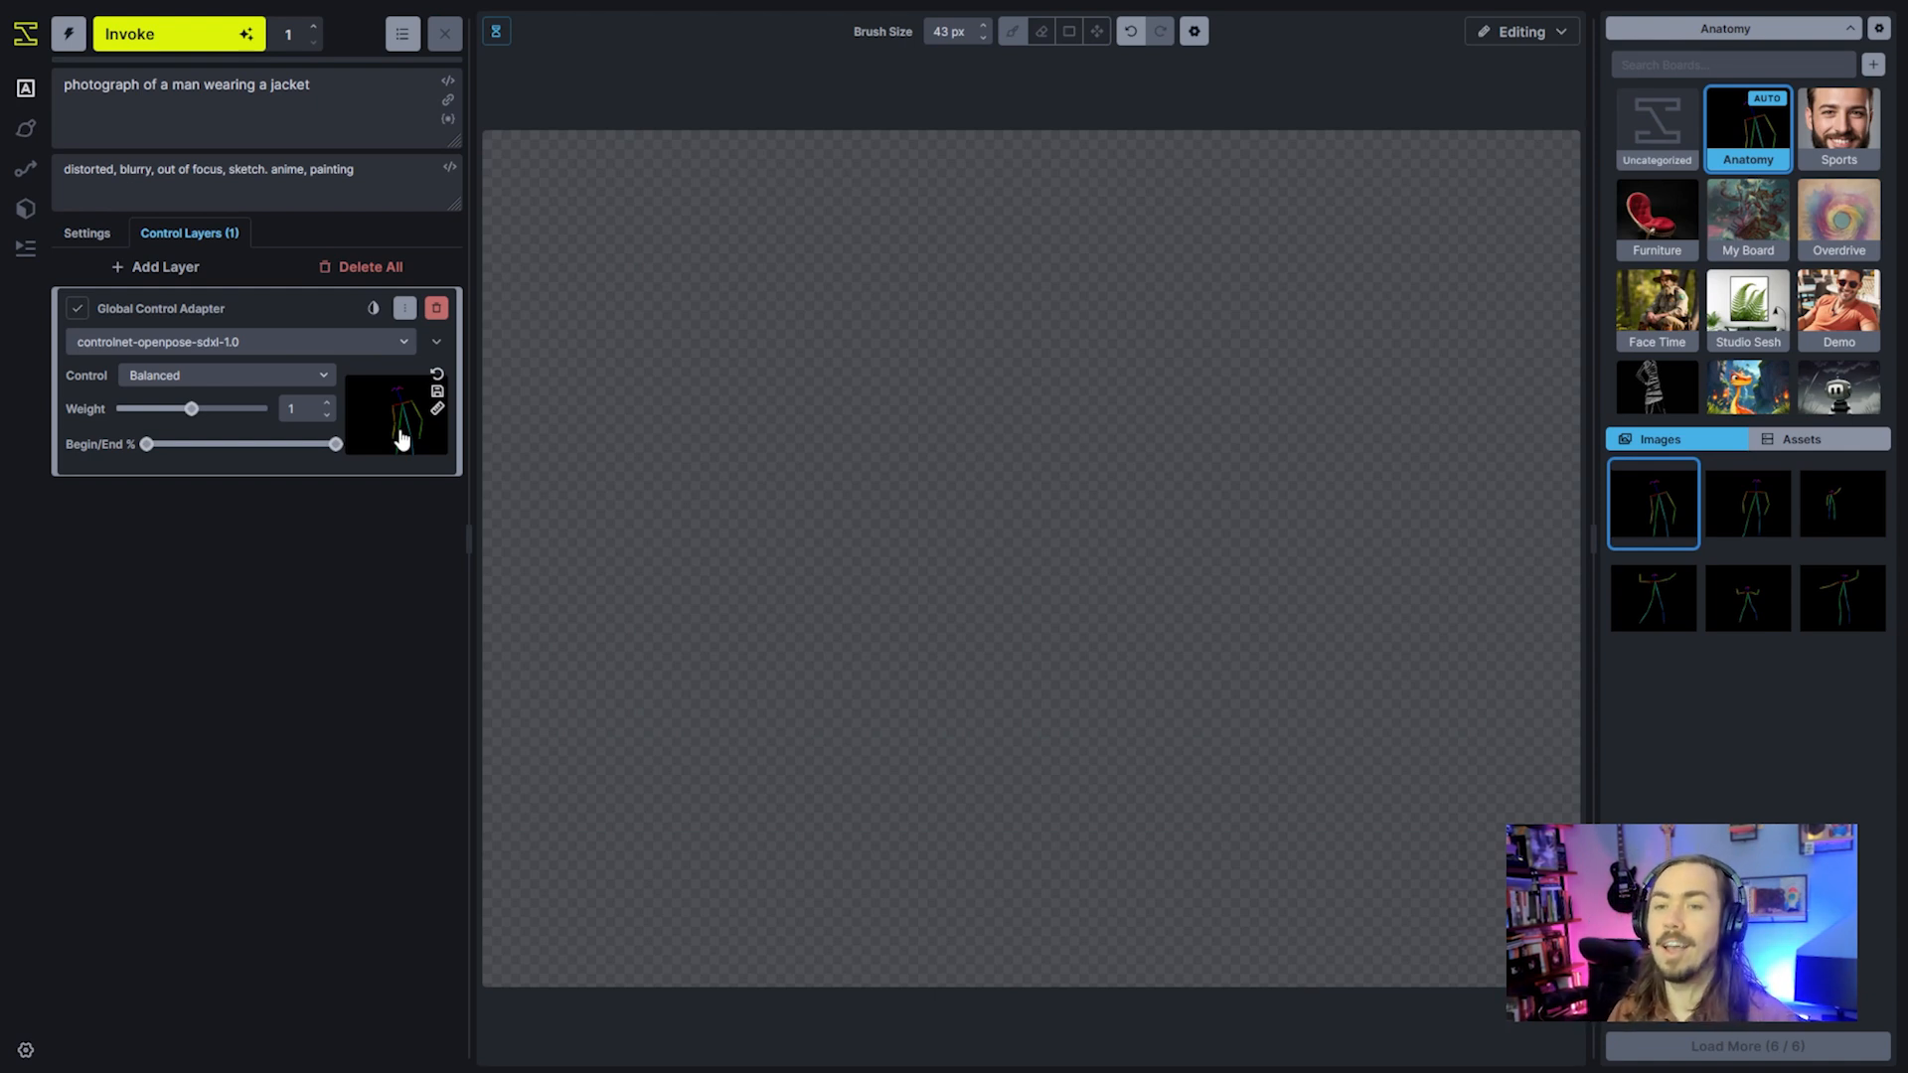
pyautogui.click(436, 342)
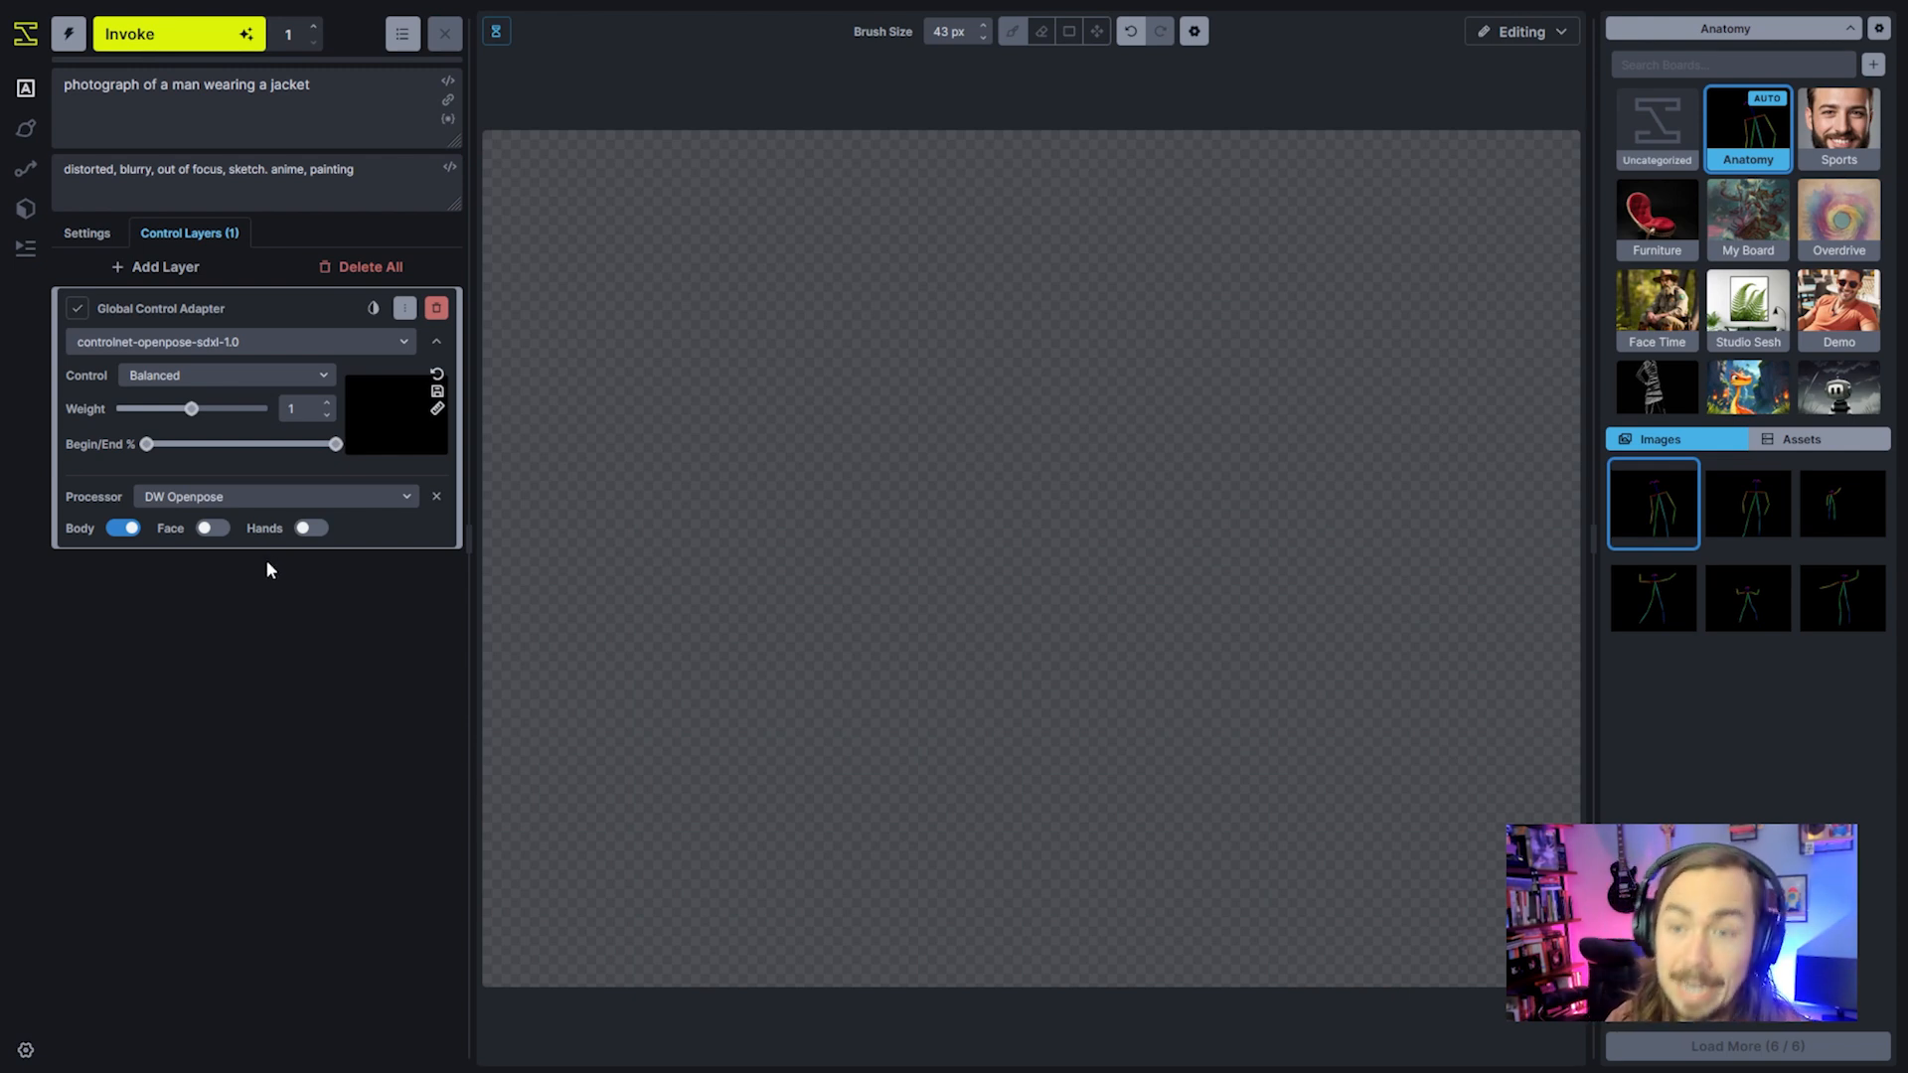
pyautogui.click(440, 498)
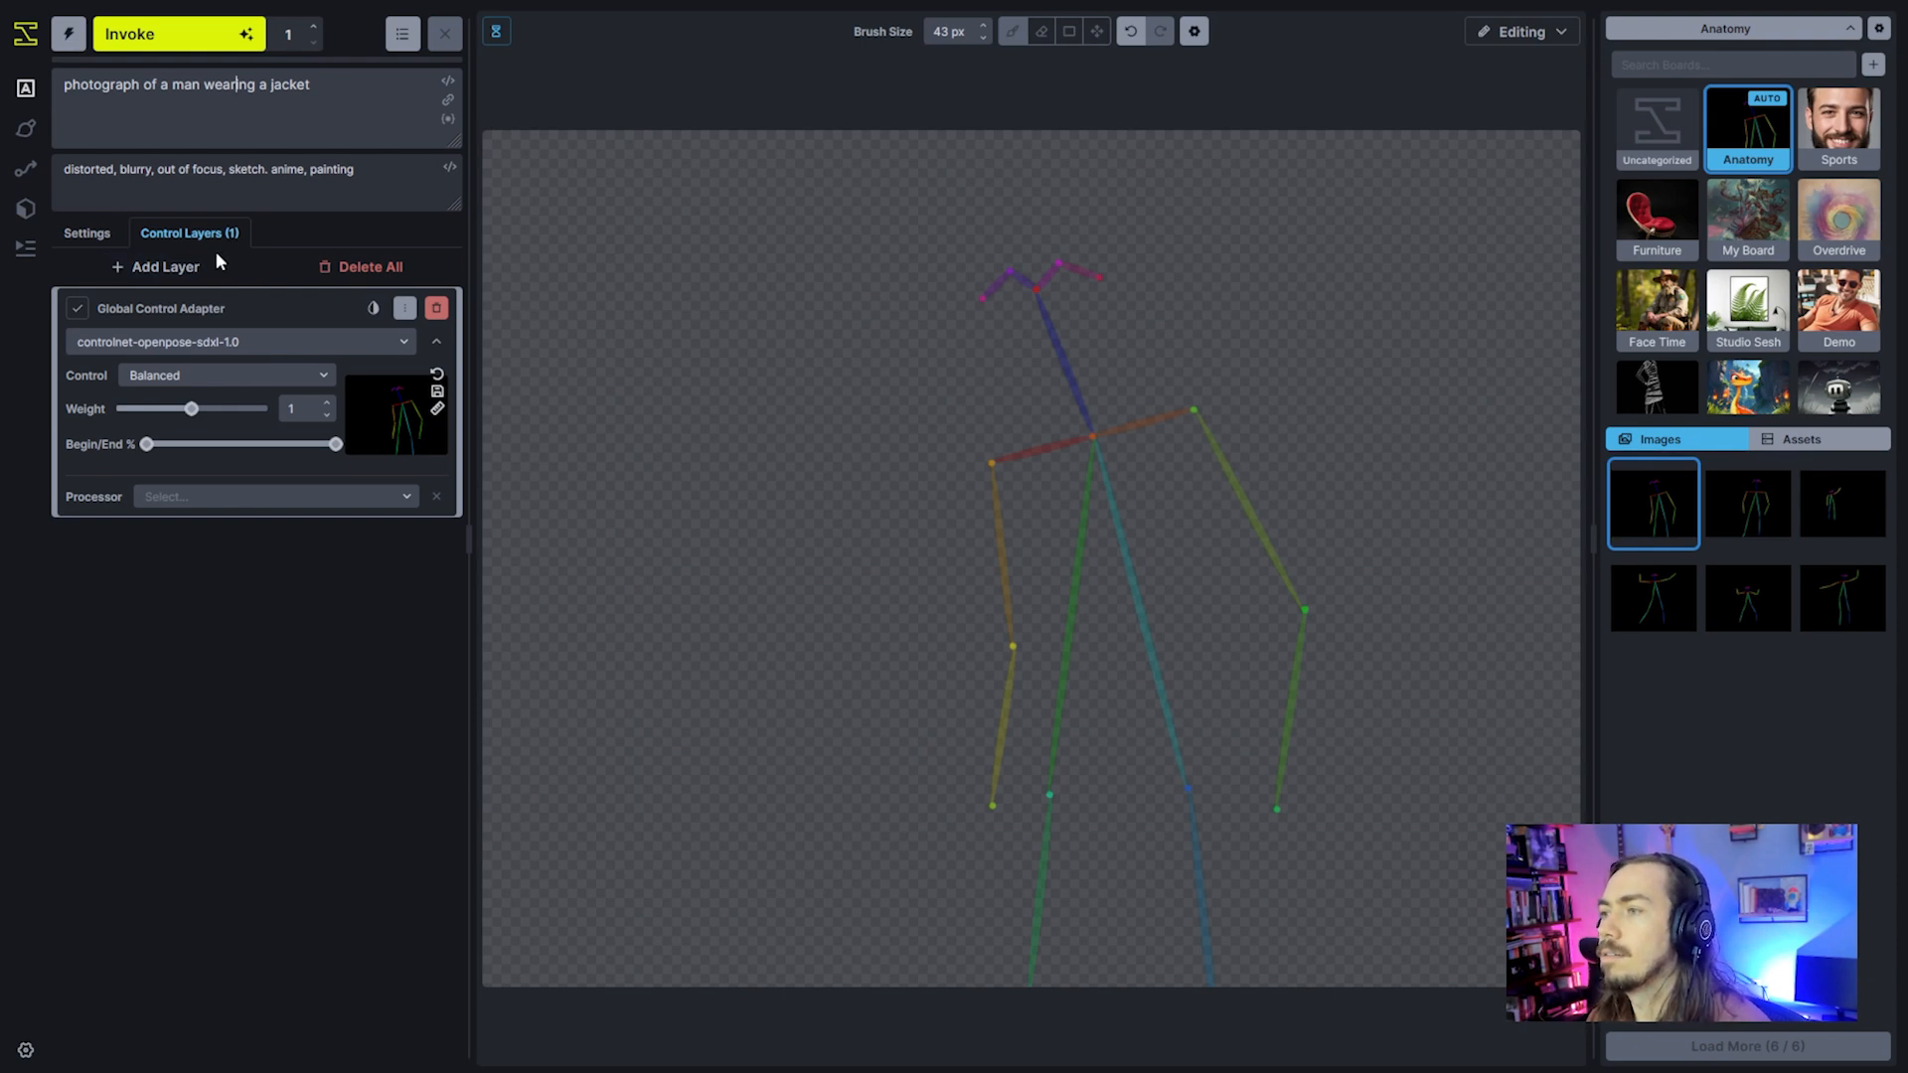
# Extend the positive prompt after "photograph of a man wearing a jacket" with ", dynamic cinematic lighting,"
pyautogui.click(347, 96)
pyautogui.write(', dynamic cinametic')
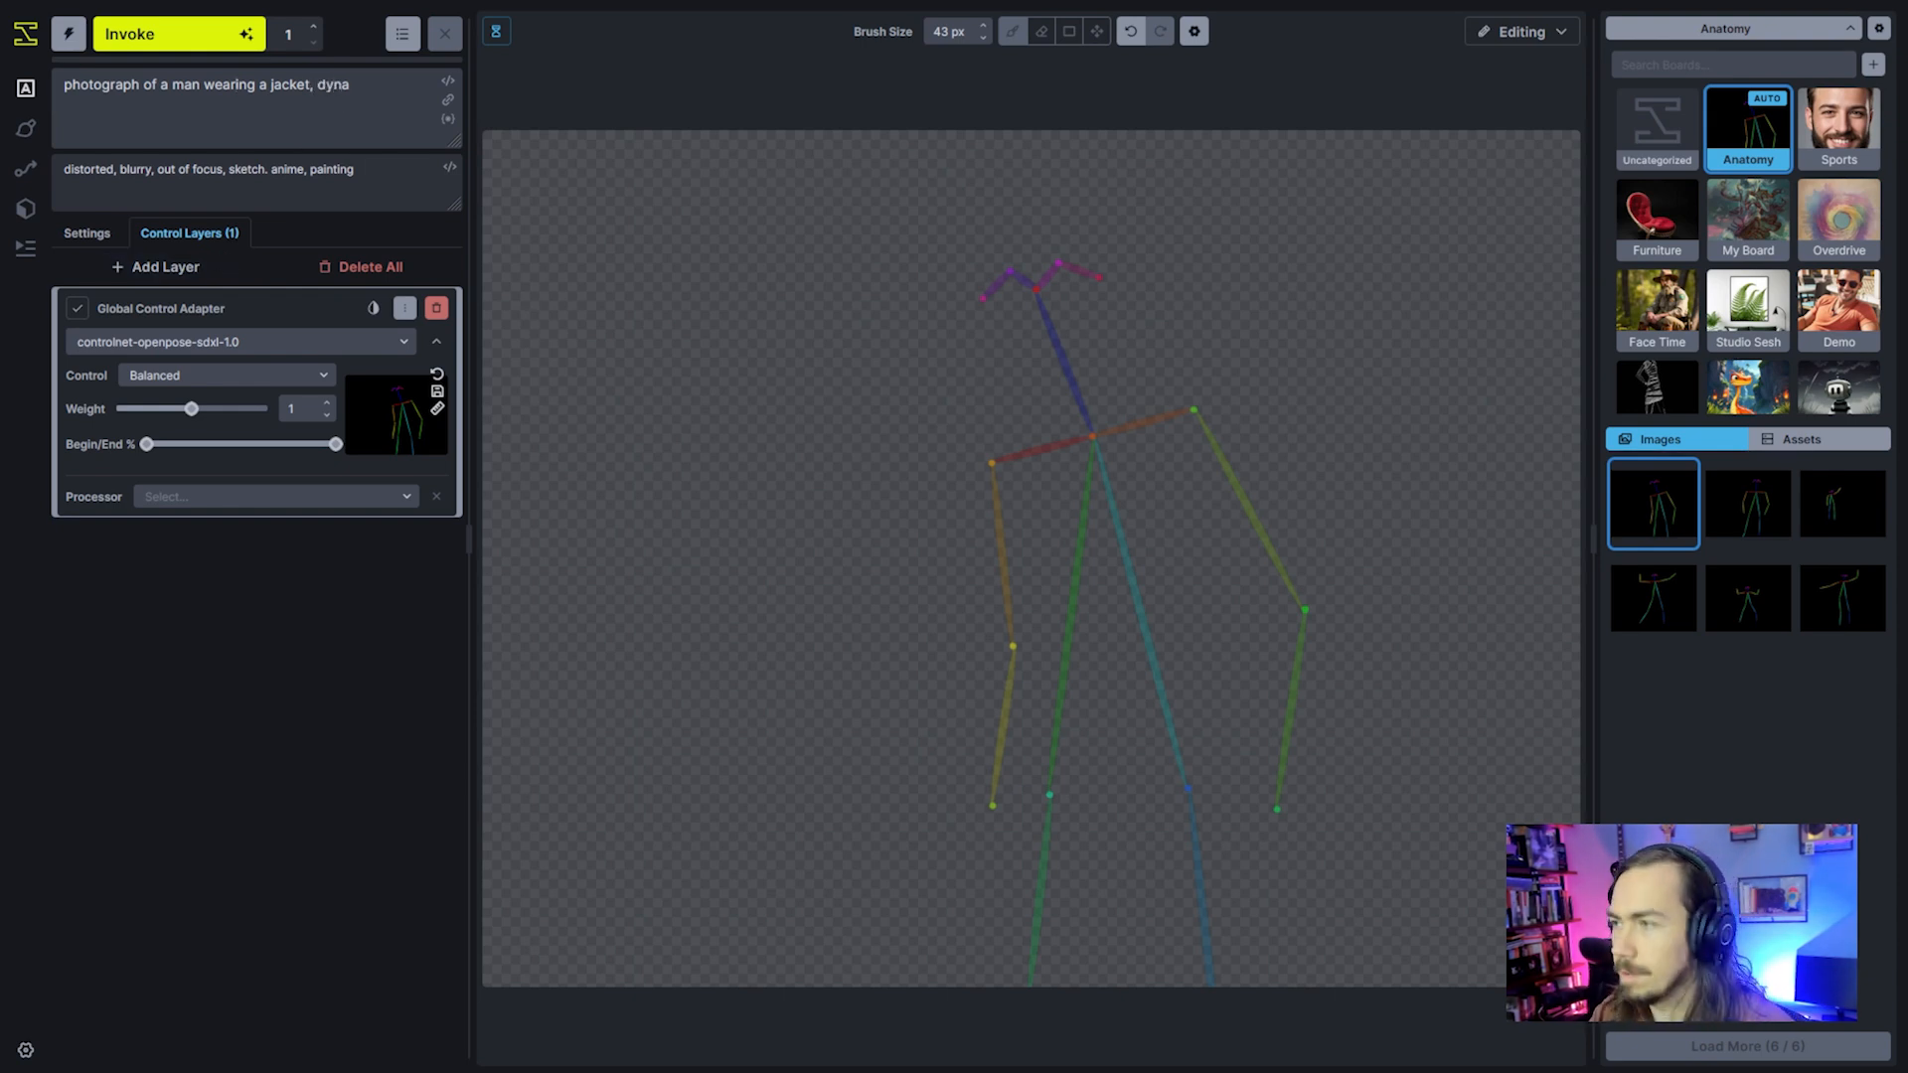
pyautogui.press('BackSpace')
pyautogui.press('BackSpace')
pyautogui.press('BackSpace')
pyautogui.press('BackSpace')
pyautogui.press('BackSpace')
pyautogui.press('BackSpace')
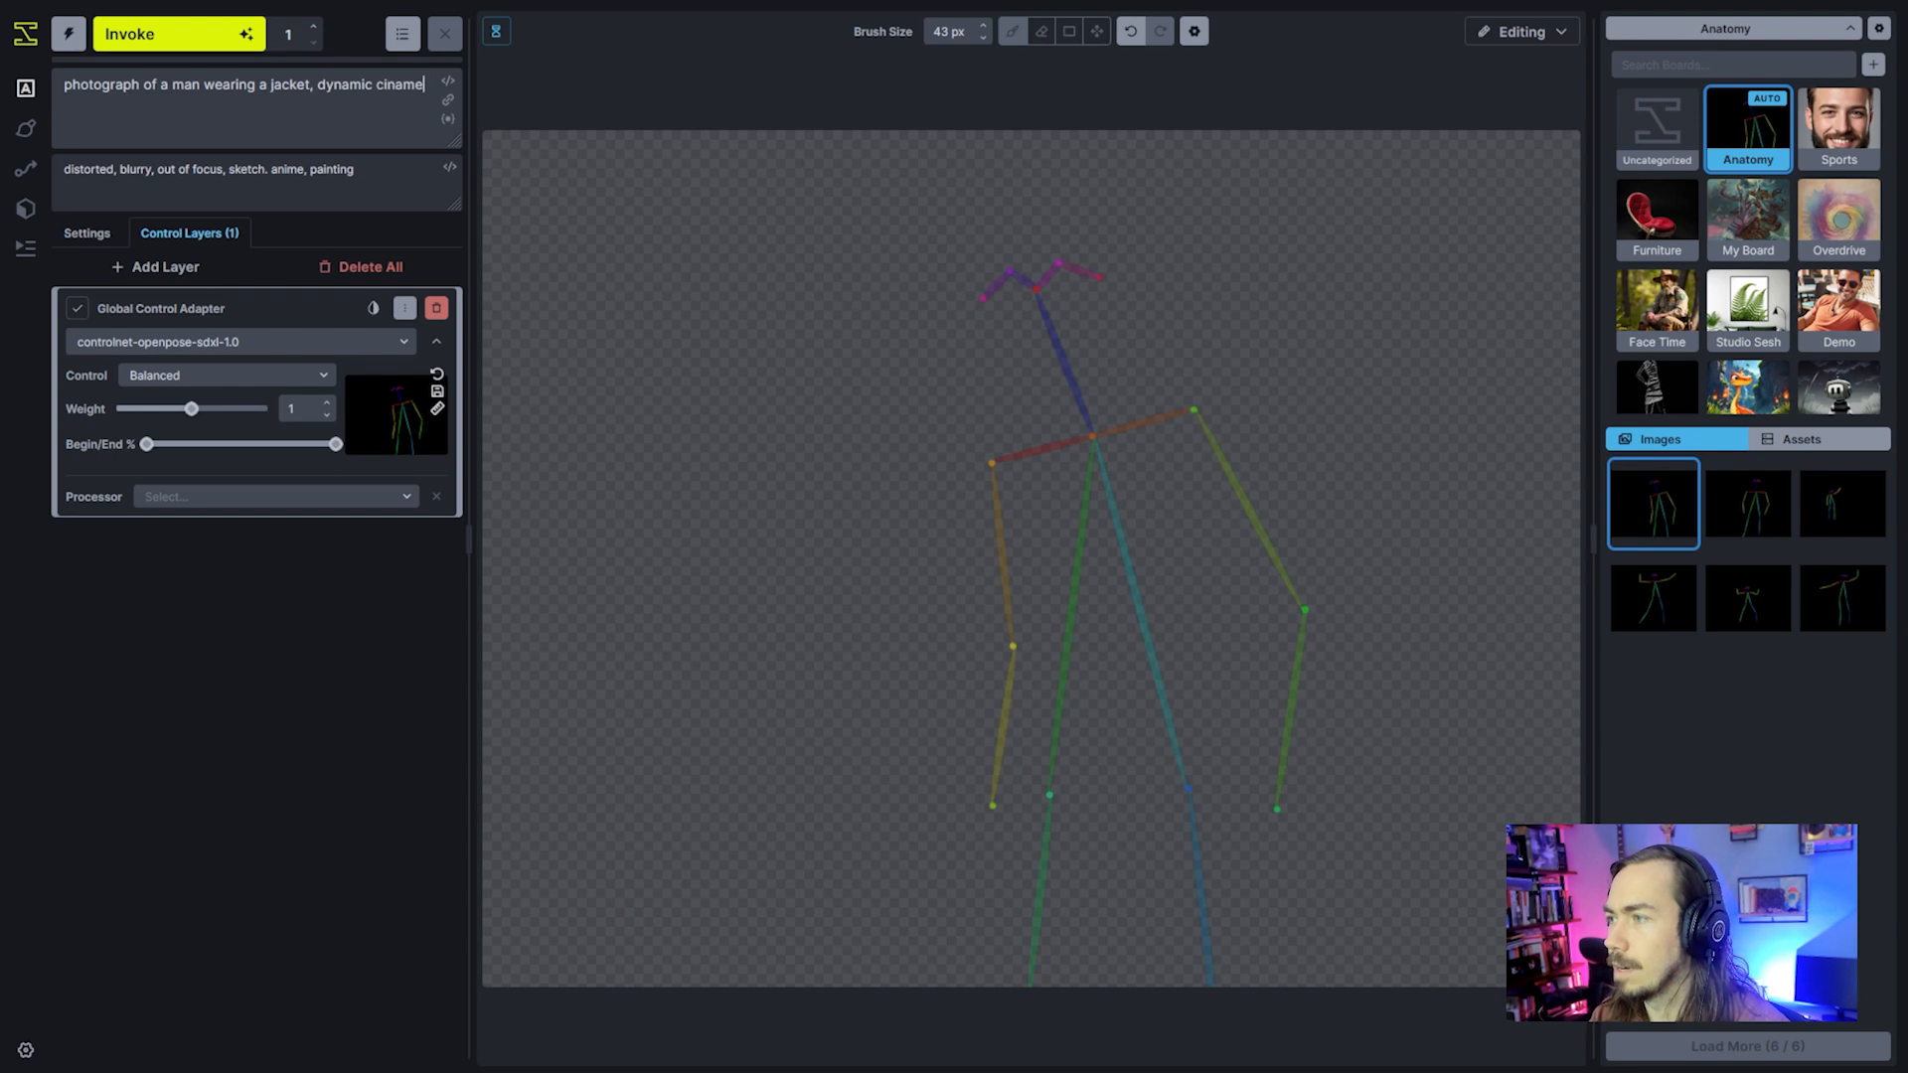
pyautogui.write('ematic lighting, ')
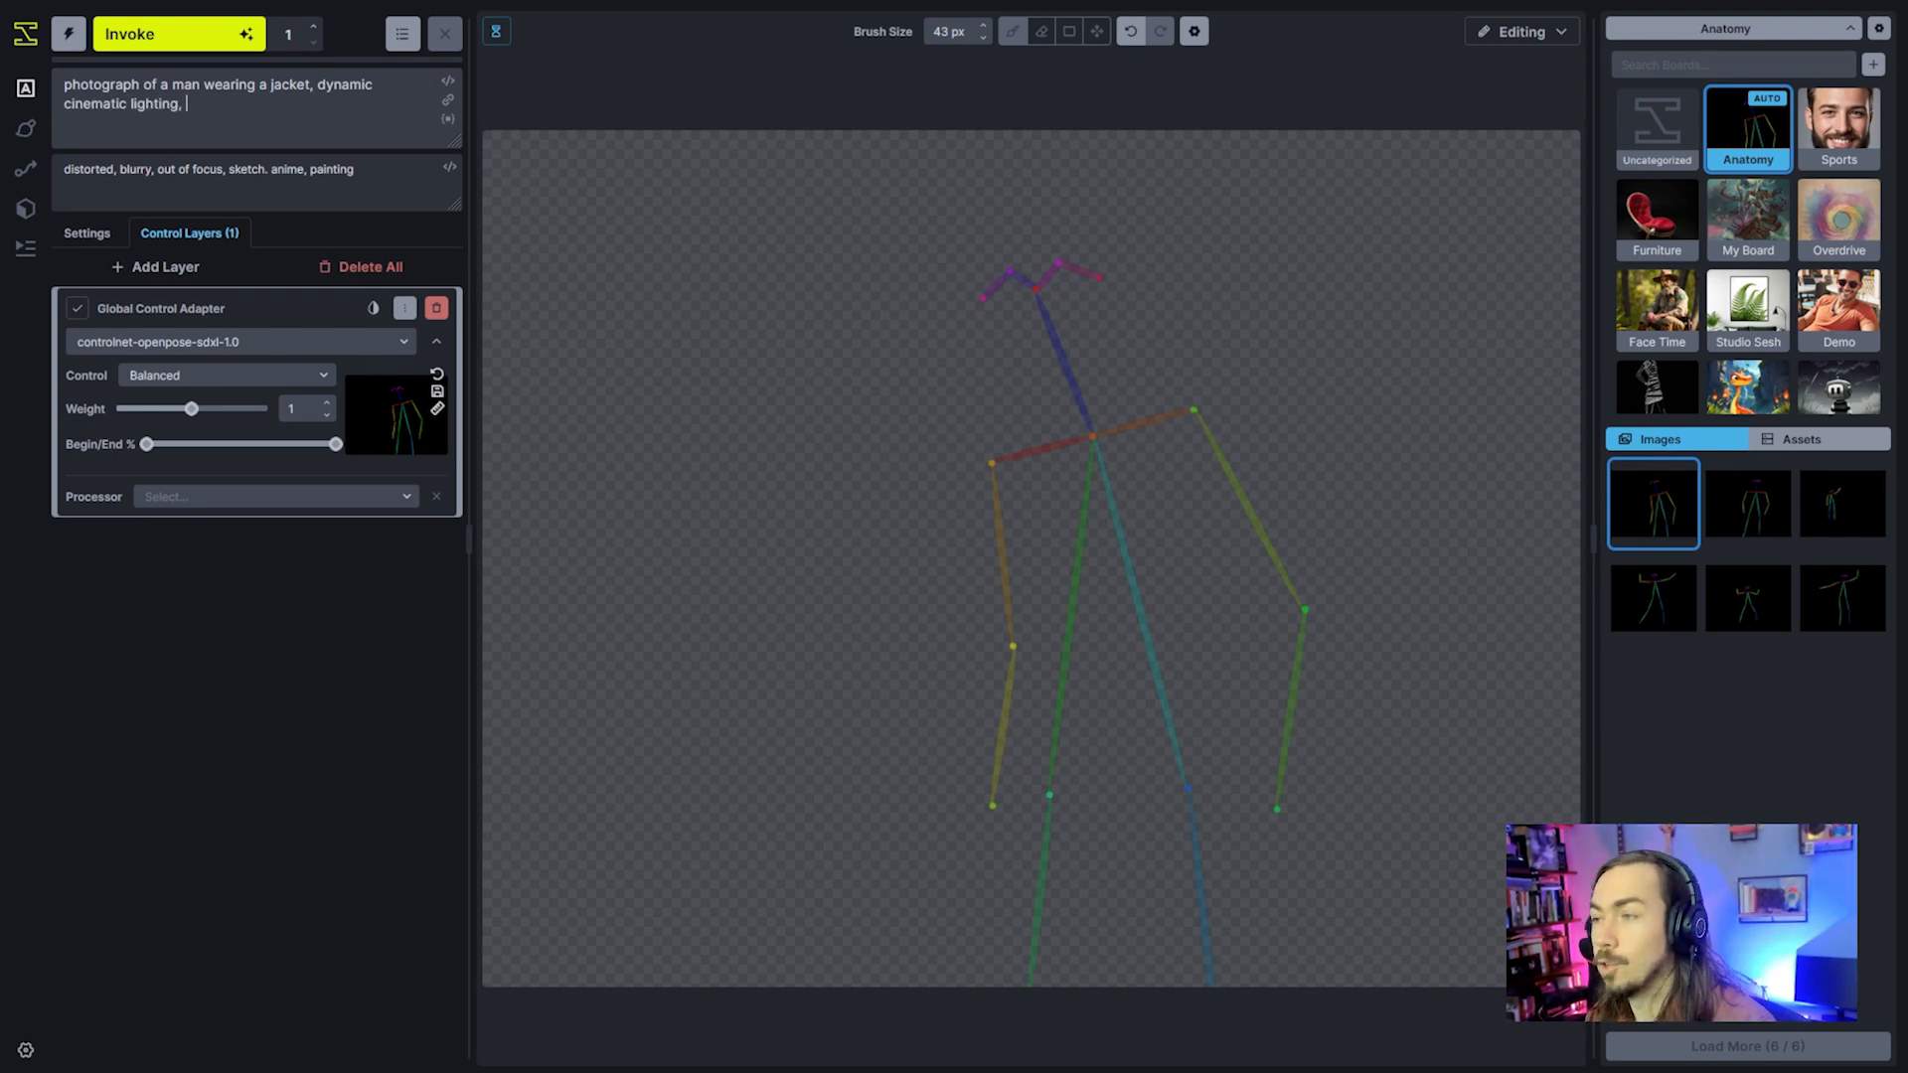
# Append "golden hour, 80mm lens, film" to the positive prompt
pyautogui.write('golden hour,')
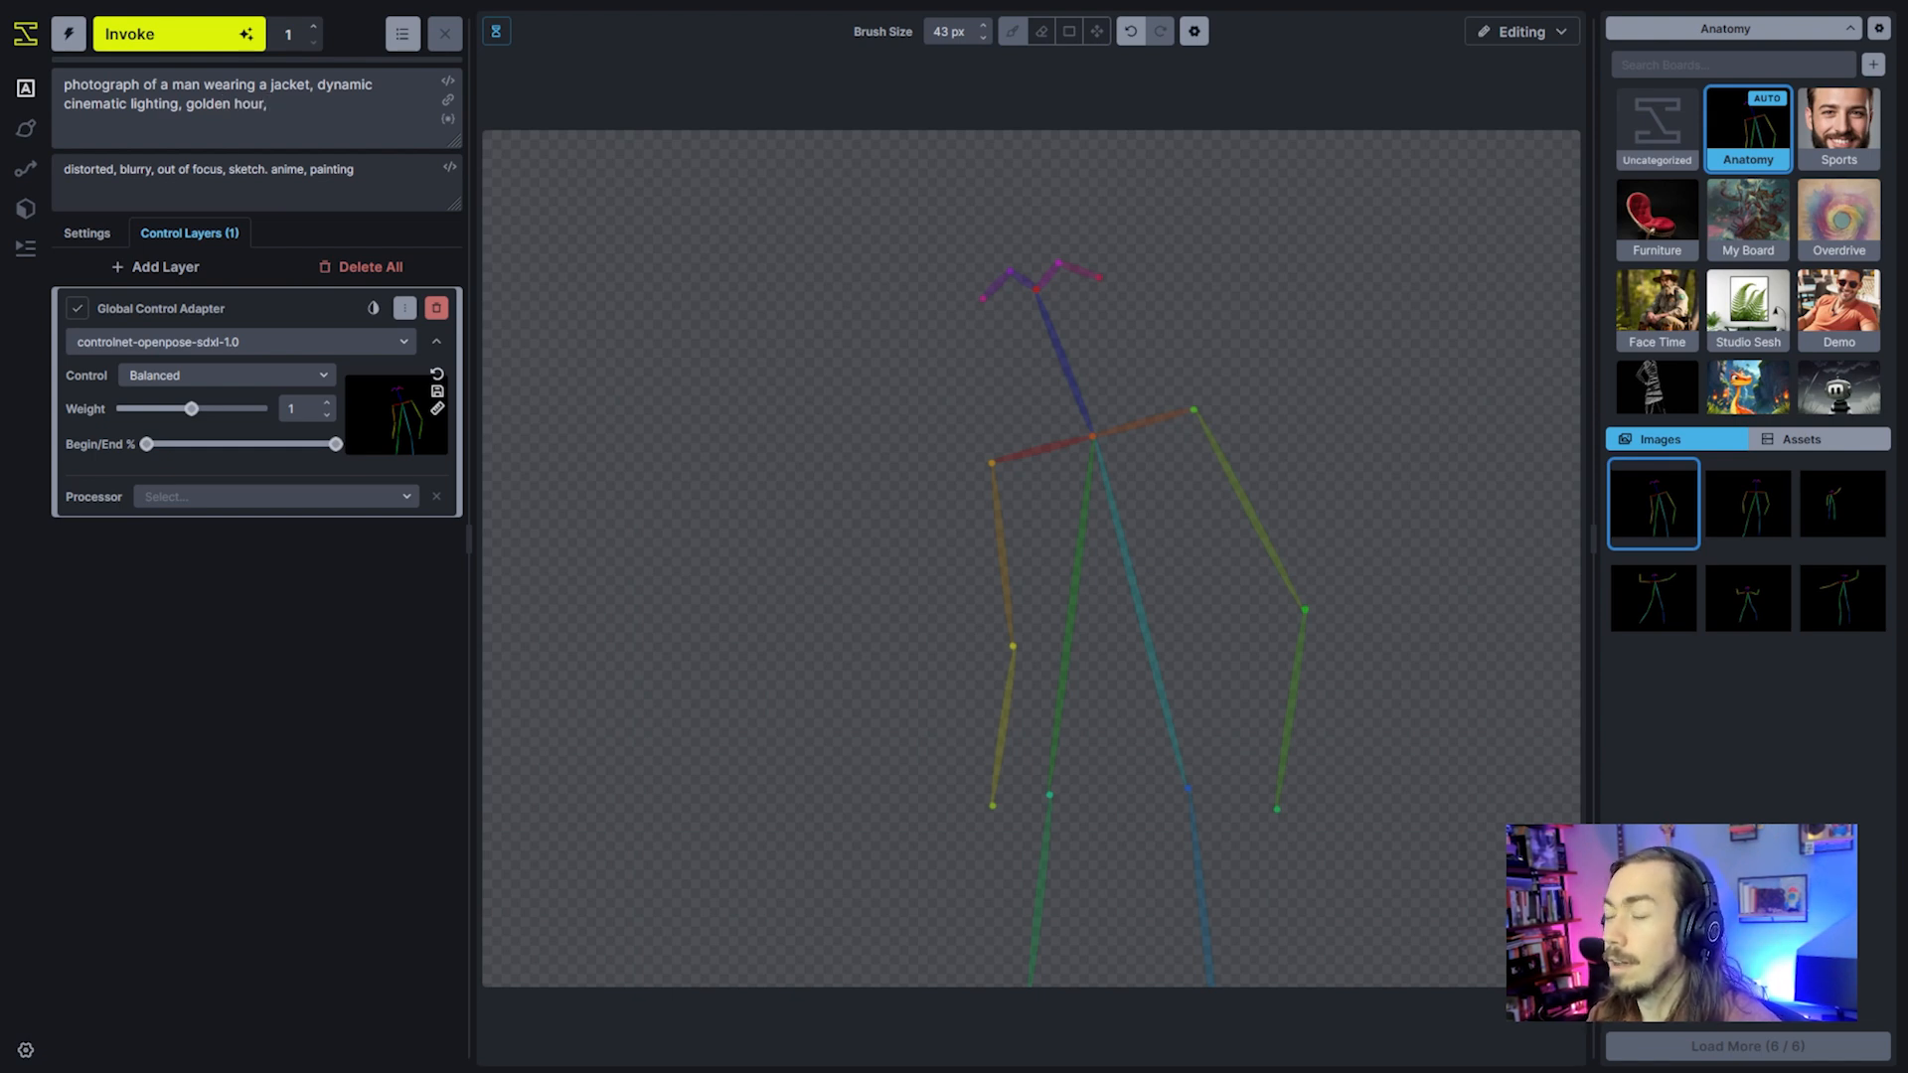
pyautogui.write(' 80mm lens,')
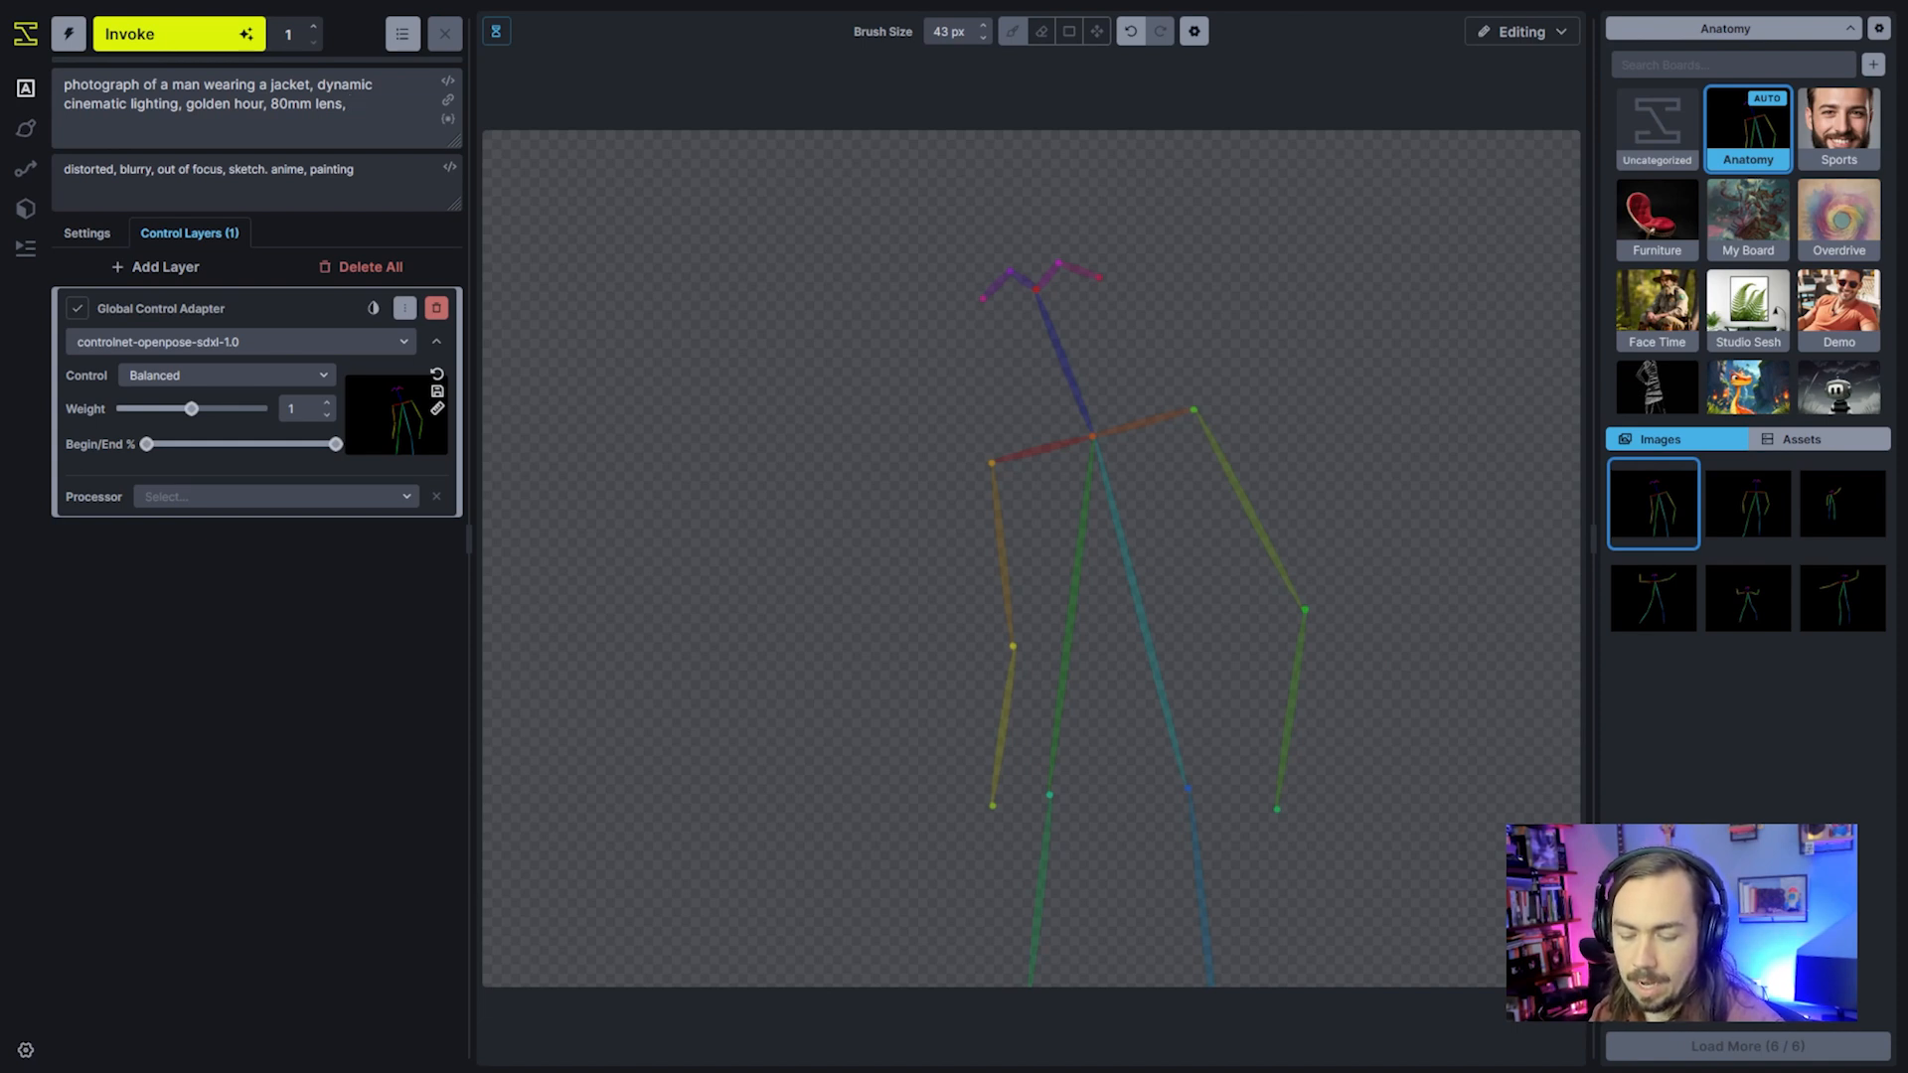
pyautogui.press('BackSpace')
pyautogui.press('BackSpace')
pyautogui.press('BackSpace')
pyautogui.press('BackSpace')
pyautogui.press('BackSpace')
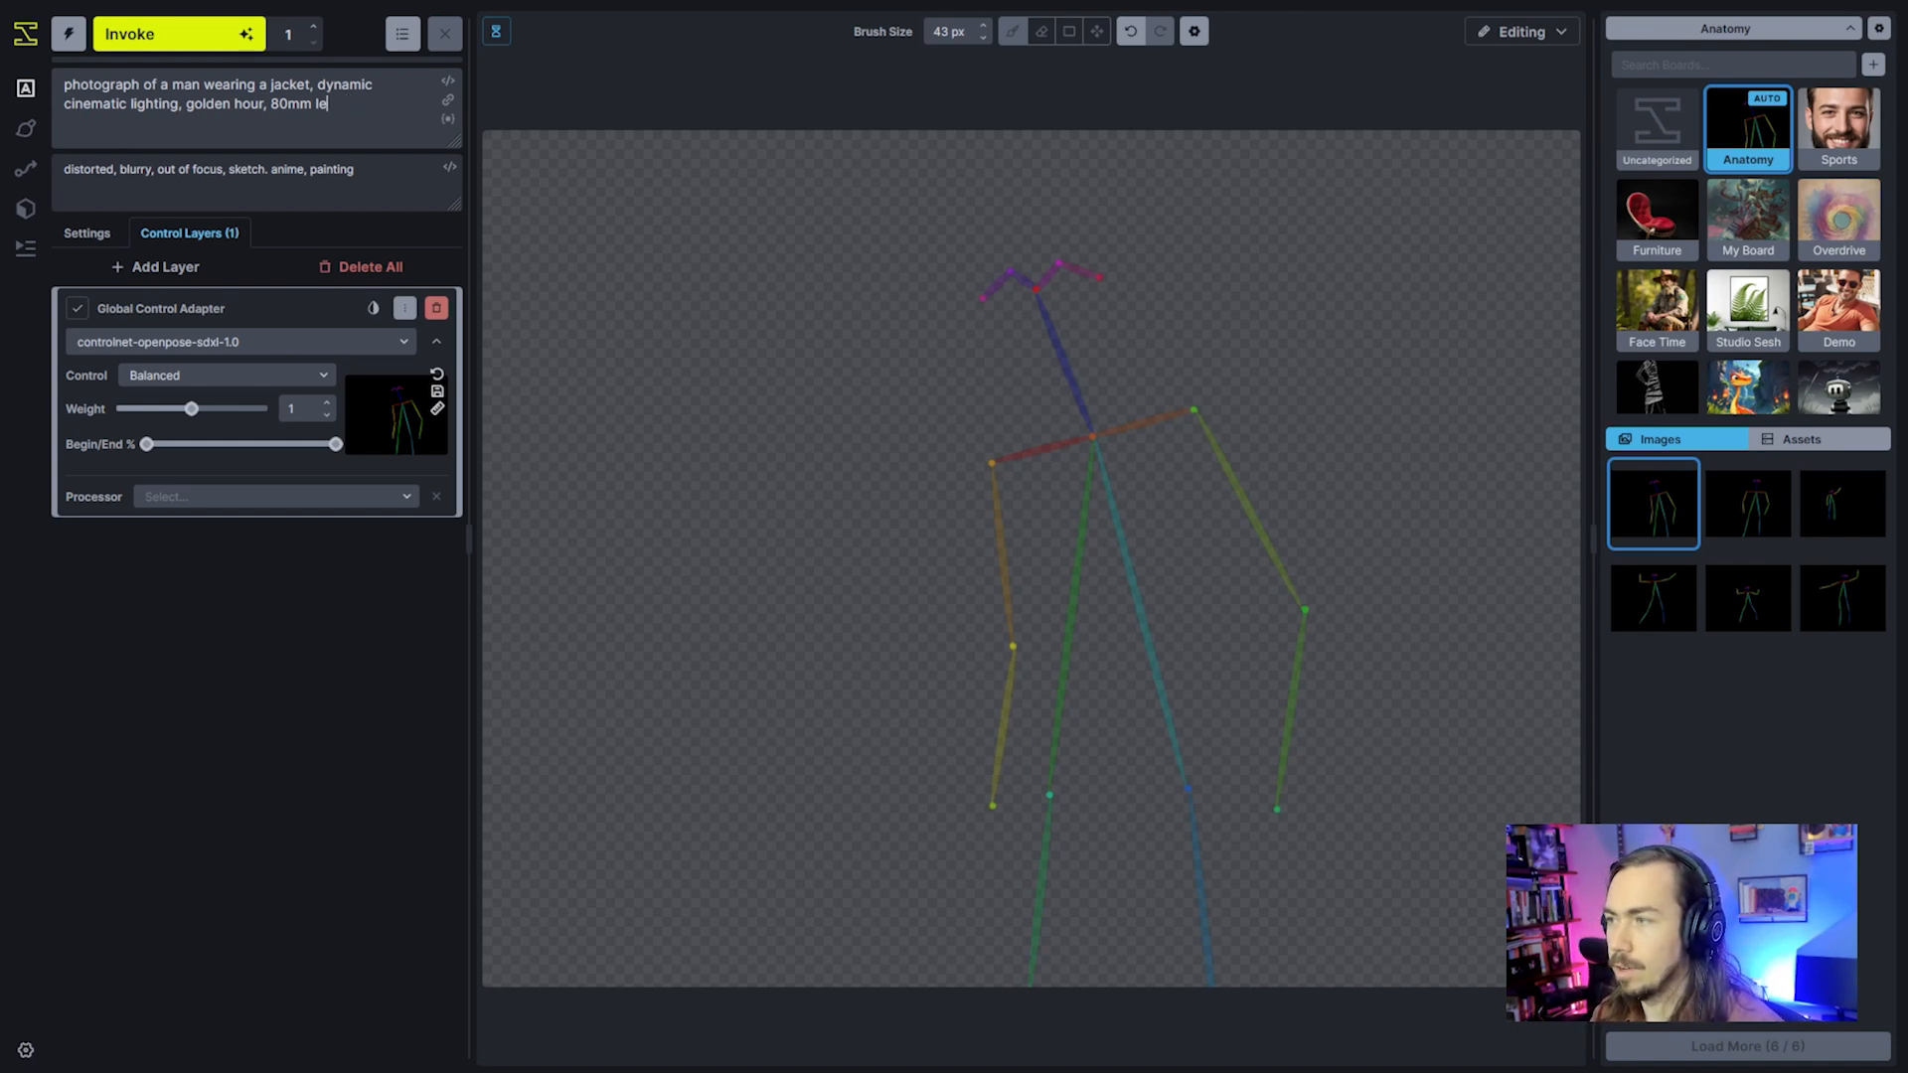
pyautogui.write('lens, ')
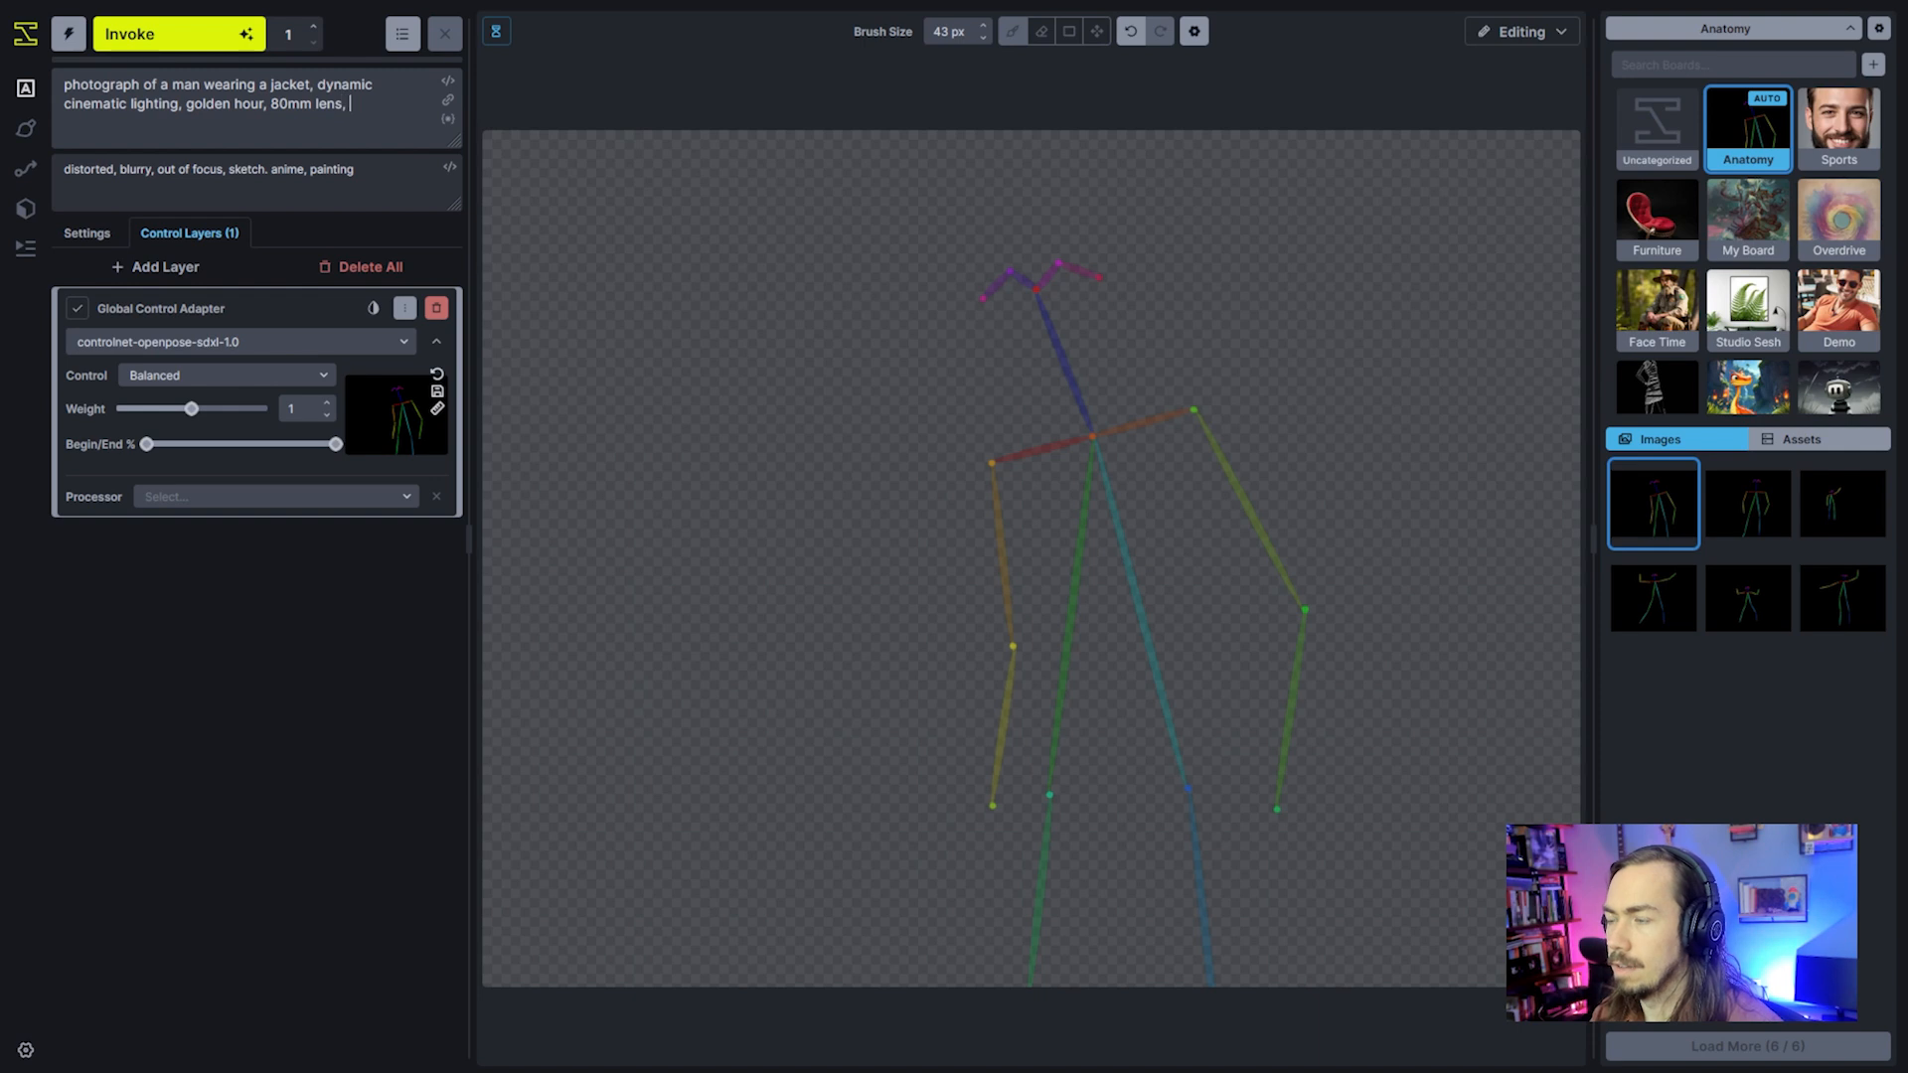
pyautogui.write('filmn')
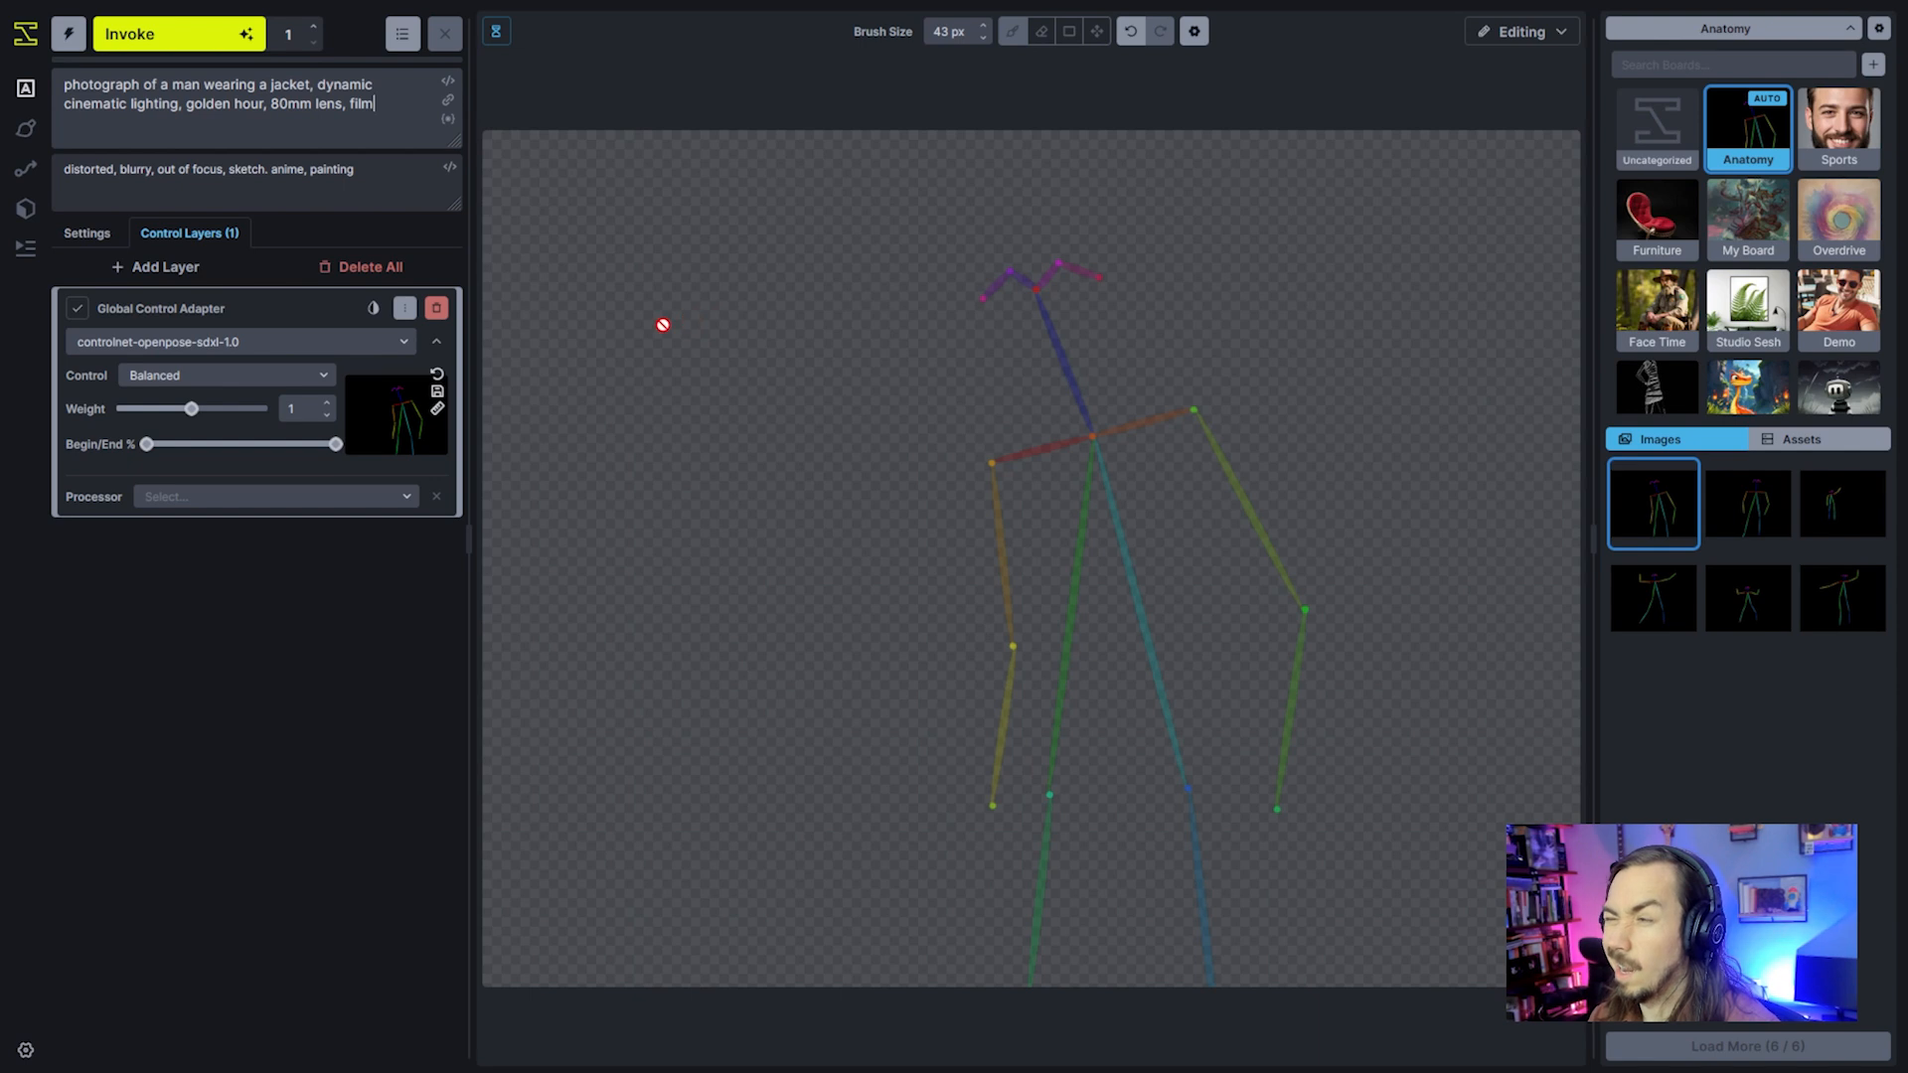
# Add a Regional Guidance layer above the Global Control Adapter
pyautogui.click(170, 266)
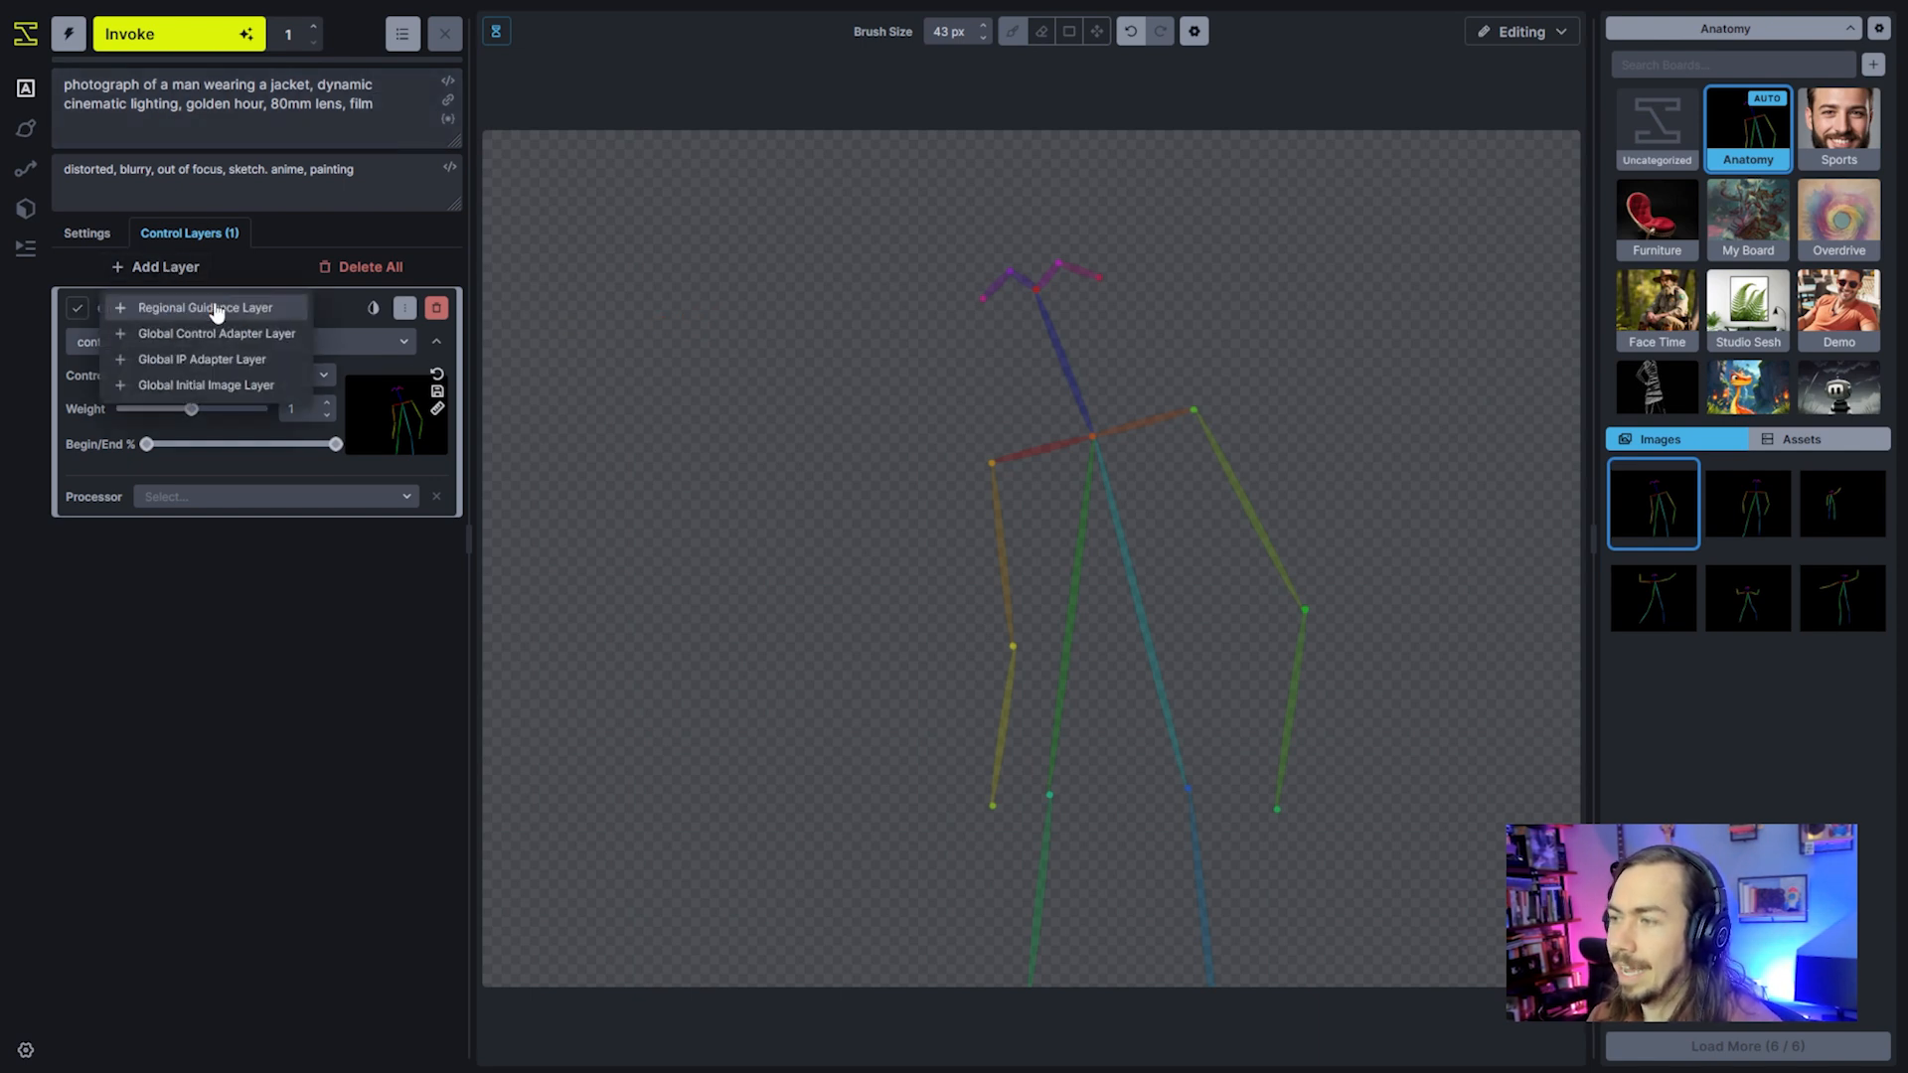
pyautogui.click(213, 307)
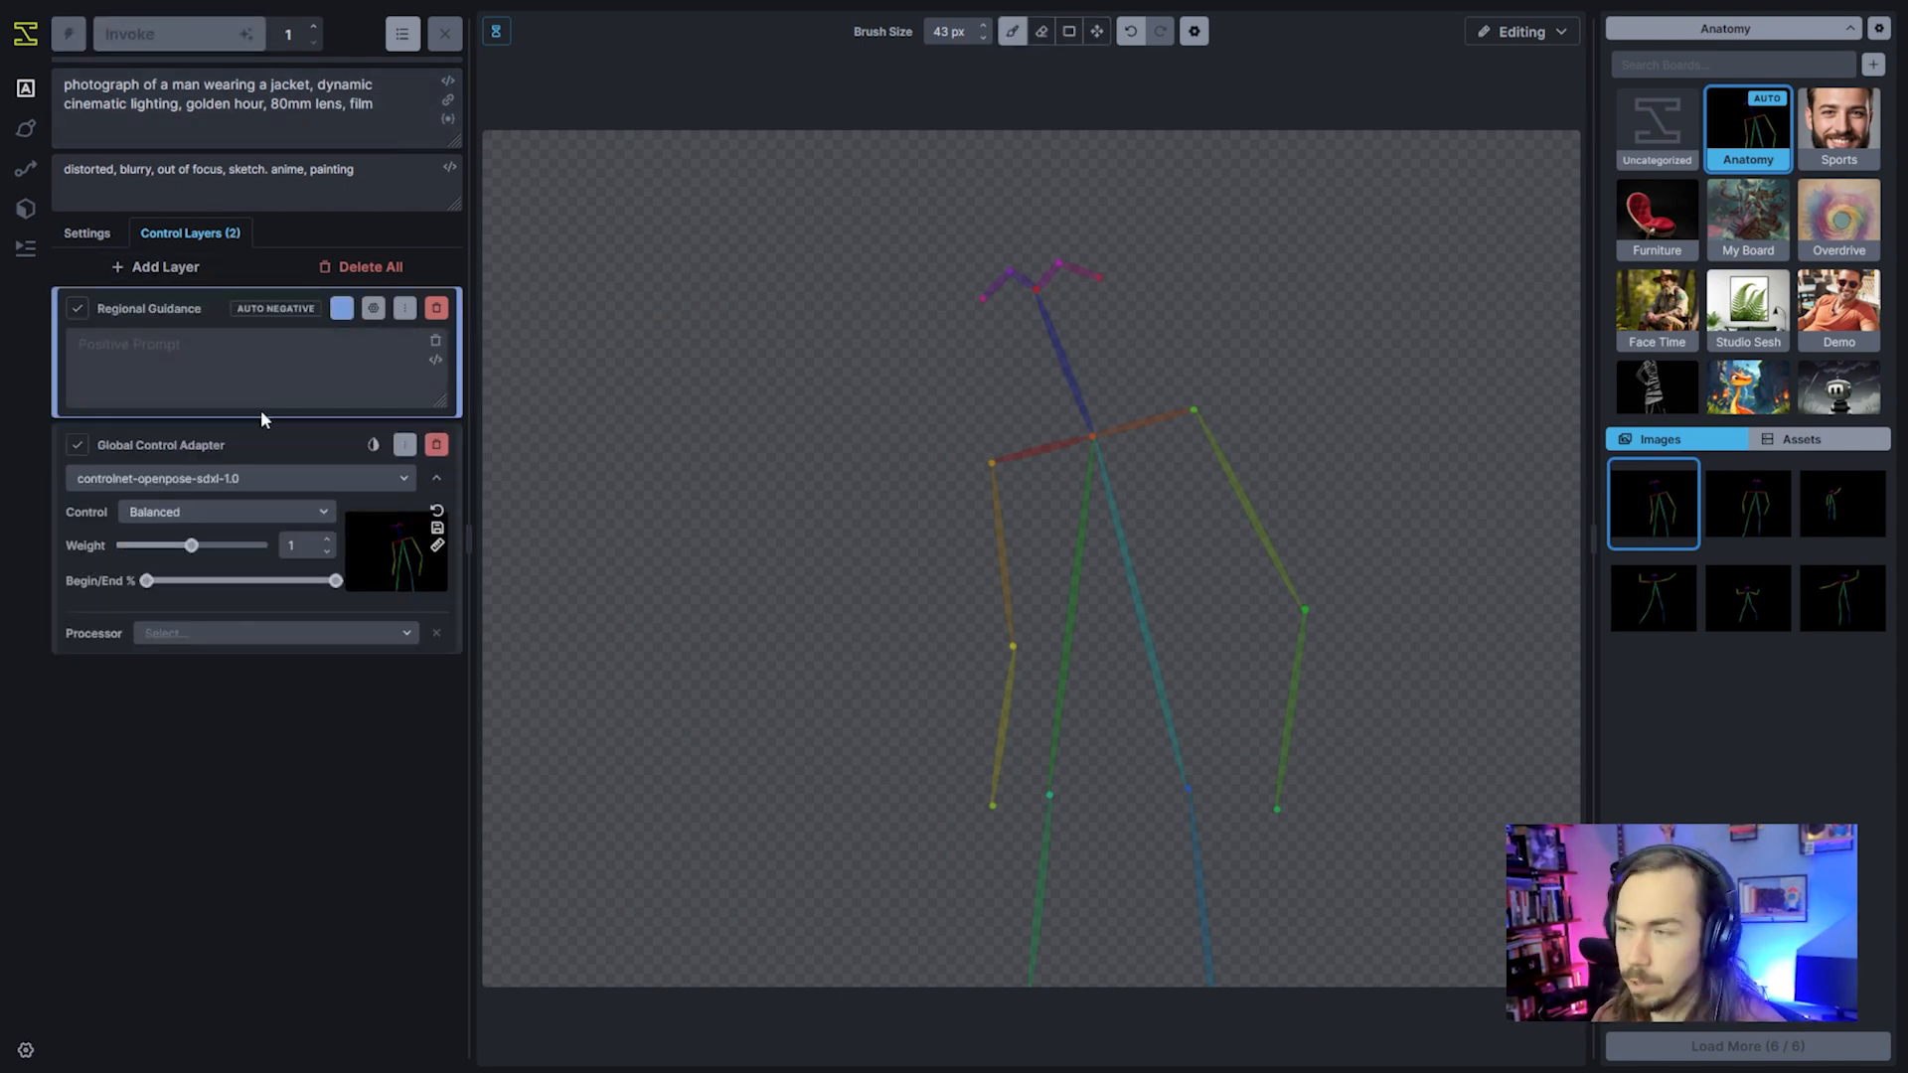
pyautogui.click(376, 309)
# Enter "brown leather jacket" as the Regional Guidance layer's positive prompt
pyautogui.click(329, 378)
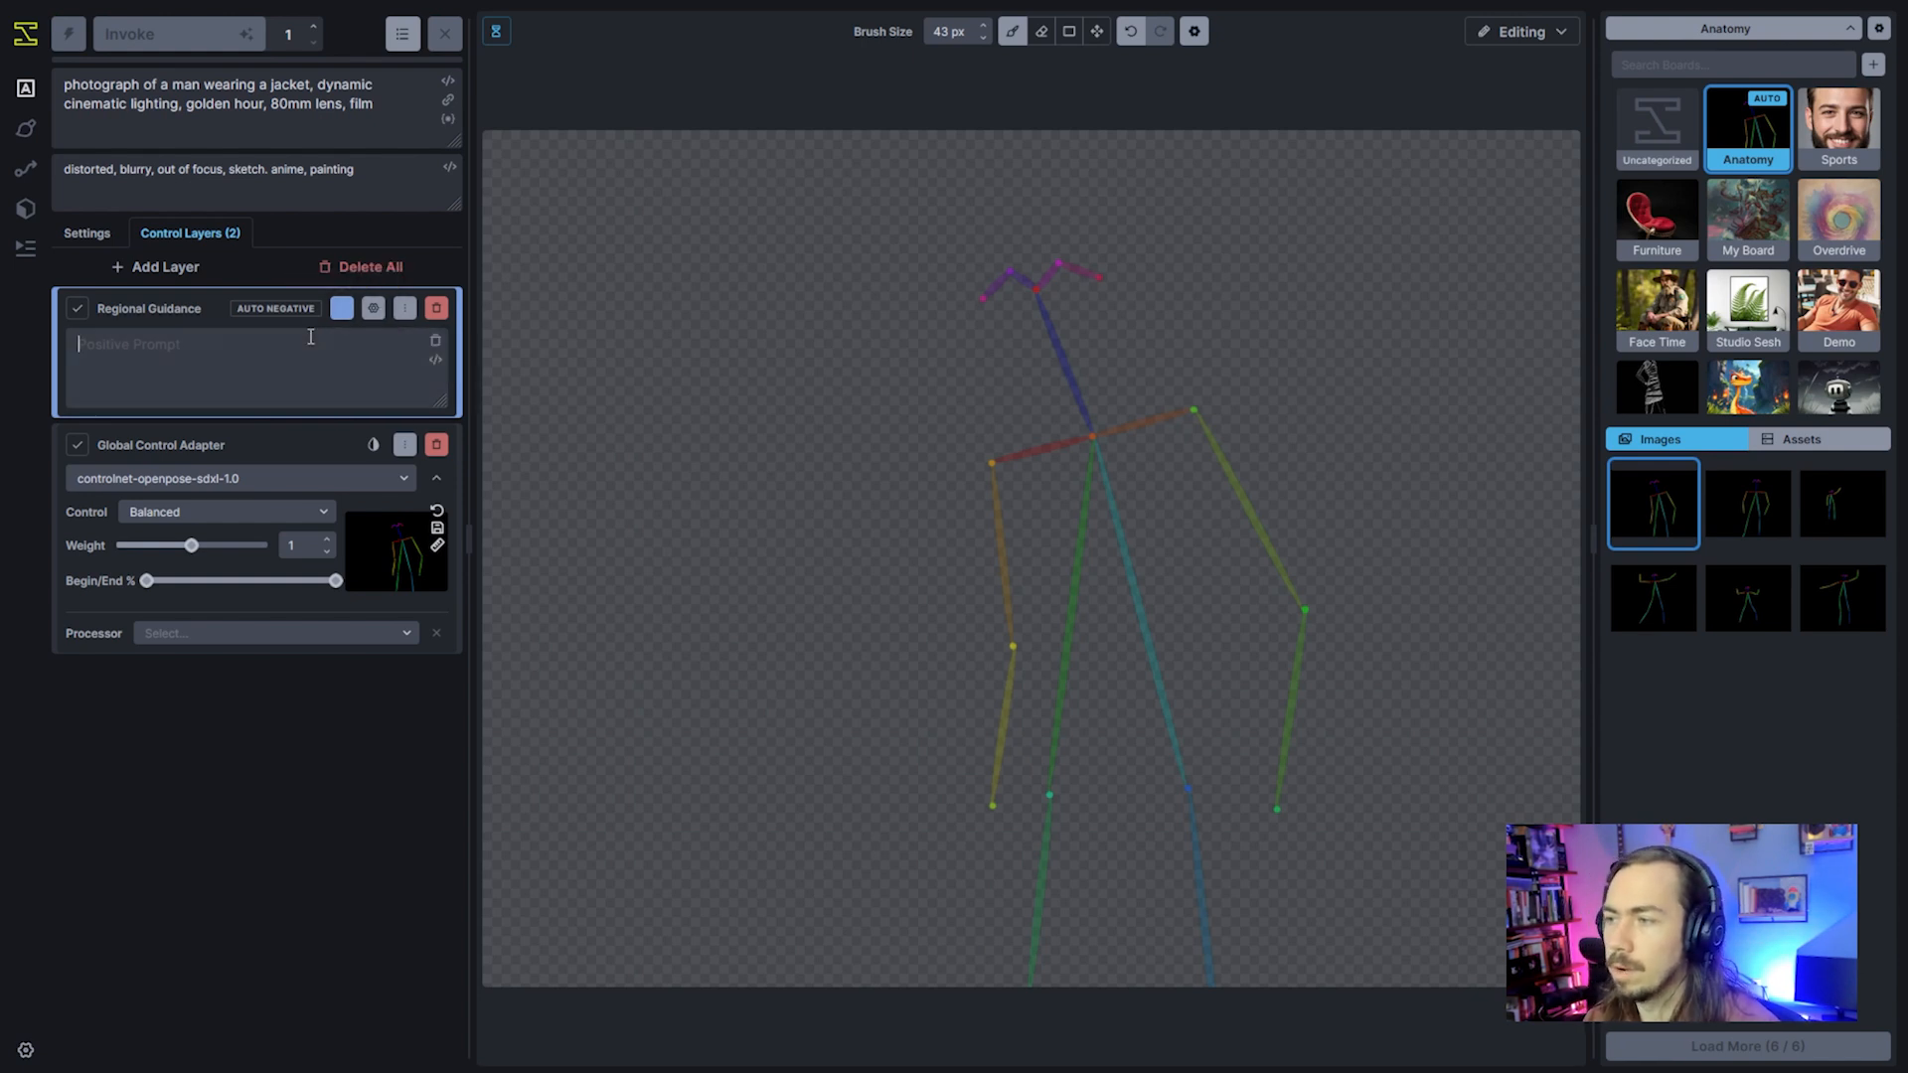
pyautogui.write('brow')
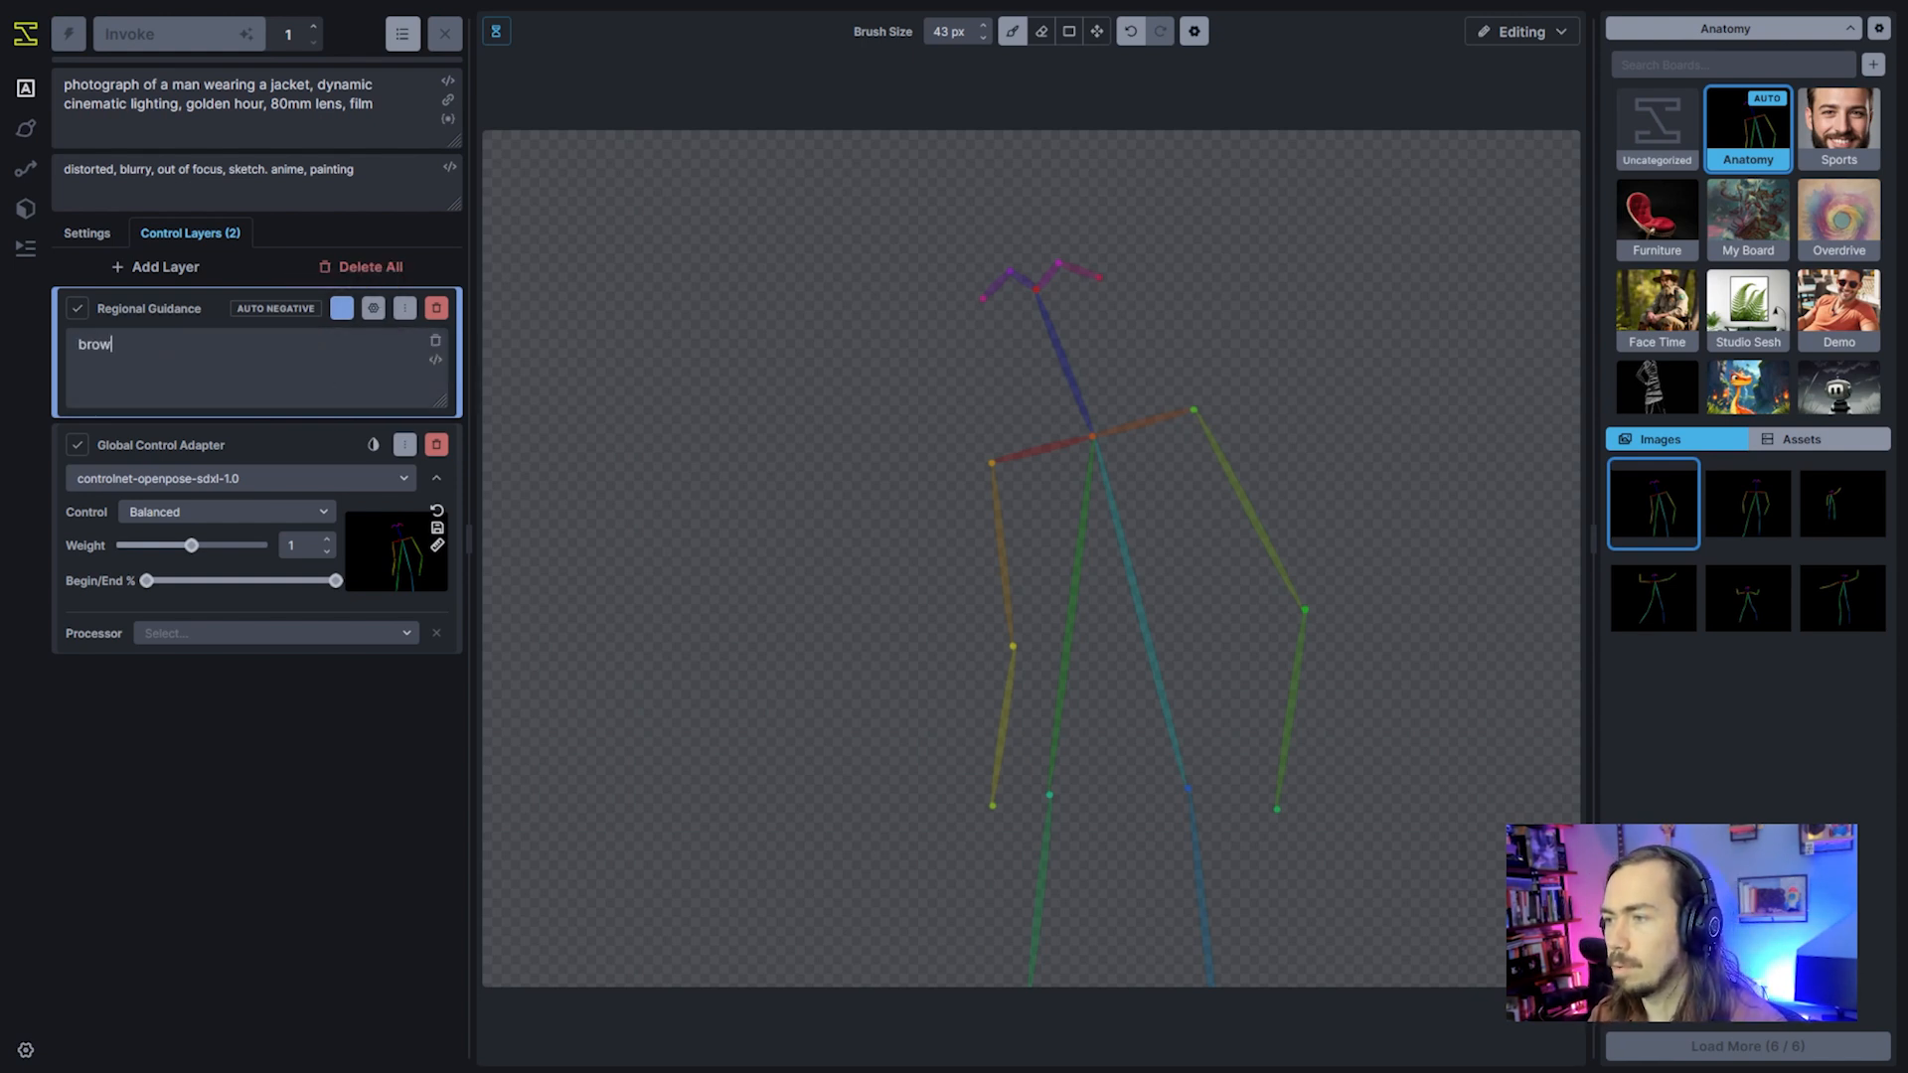
pyautogui.write('n leather jack')
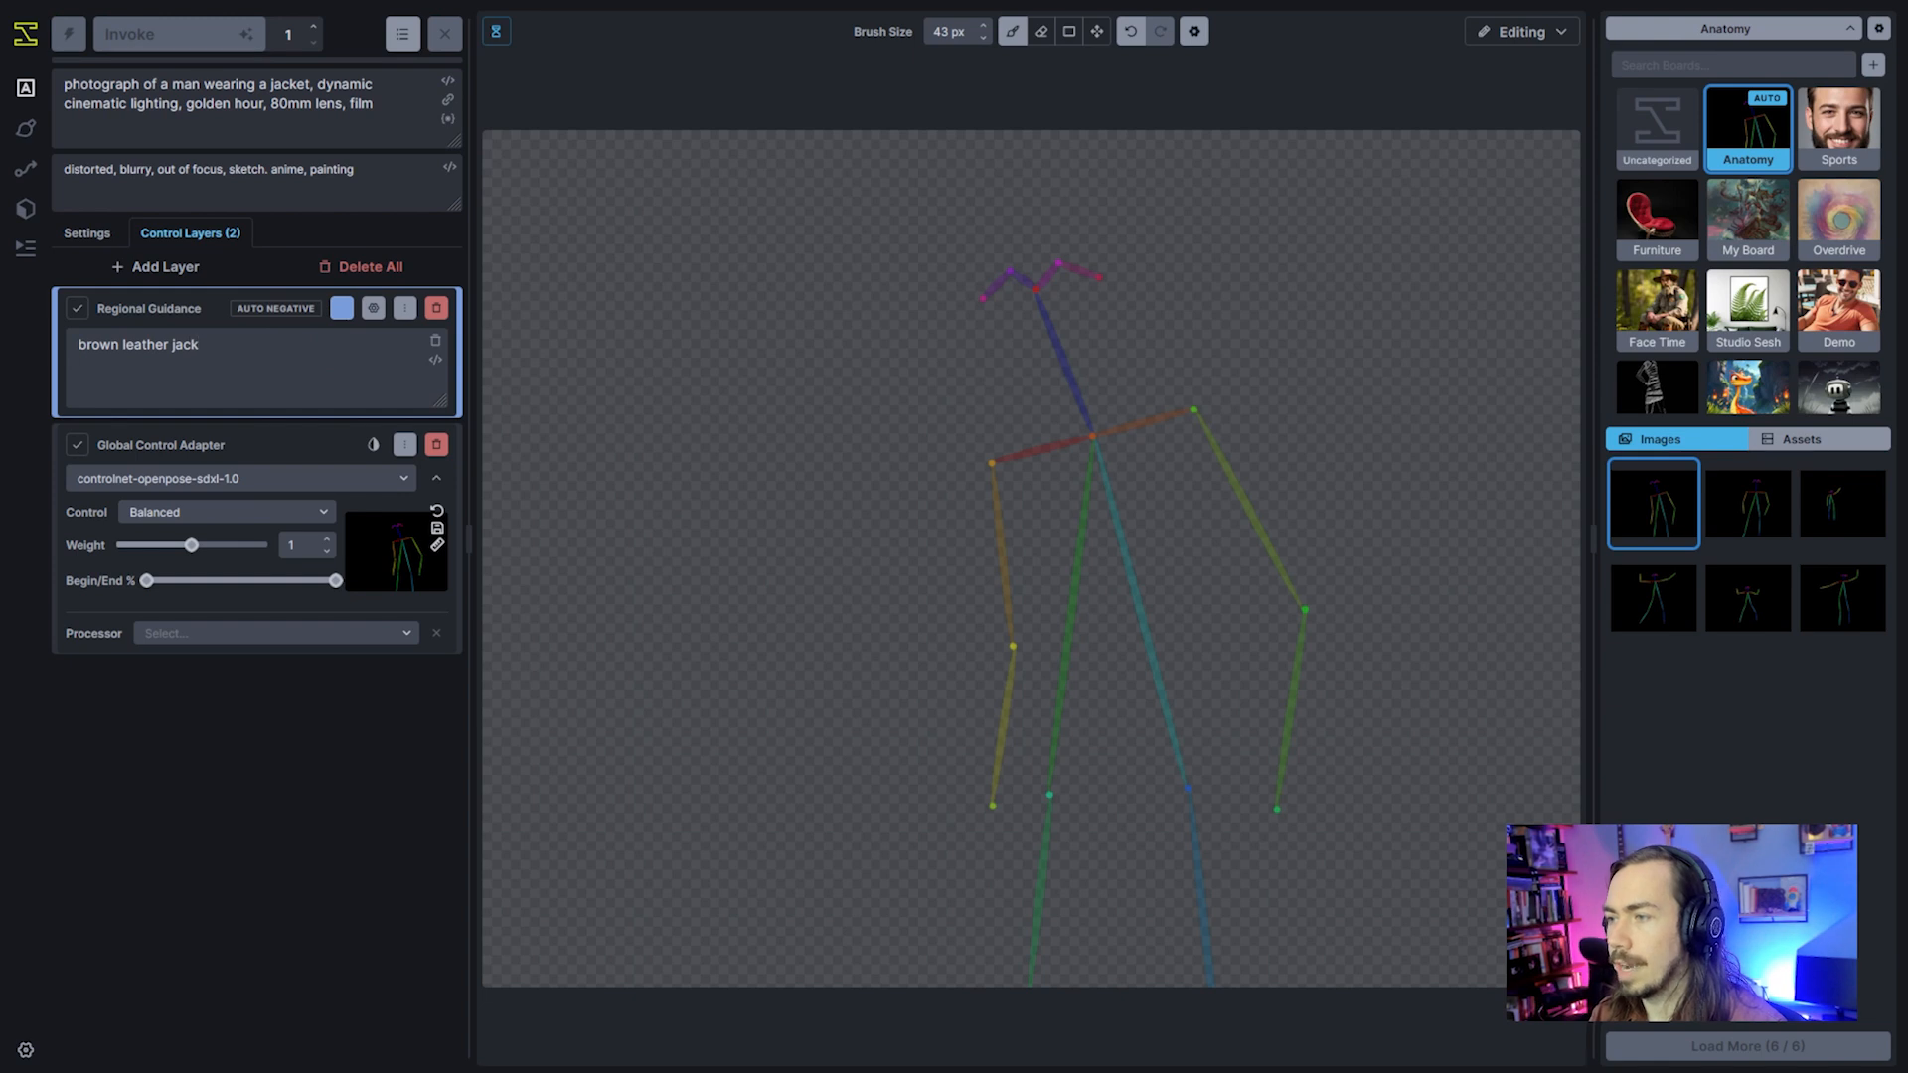
pyautogui.write('et with a fu')
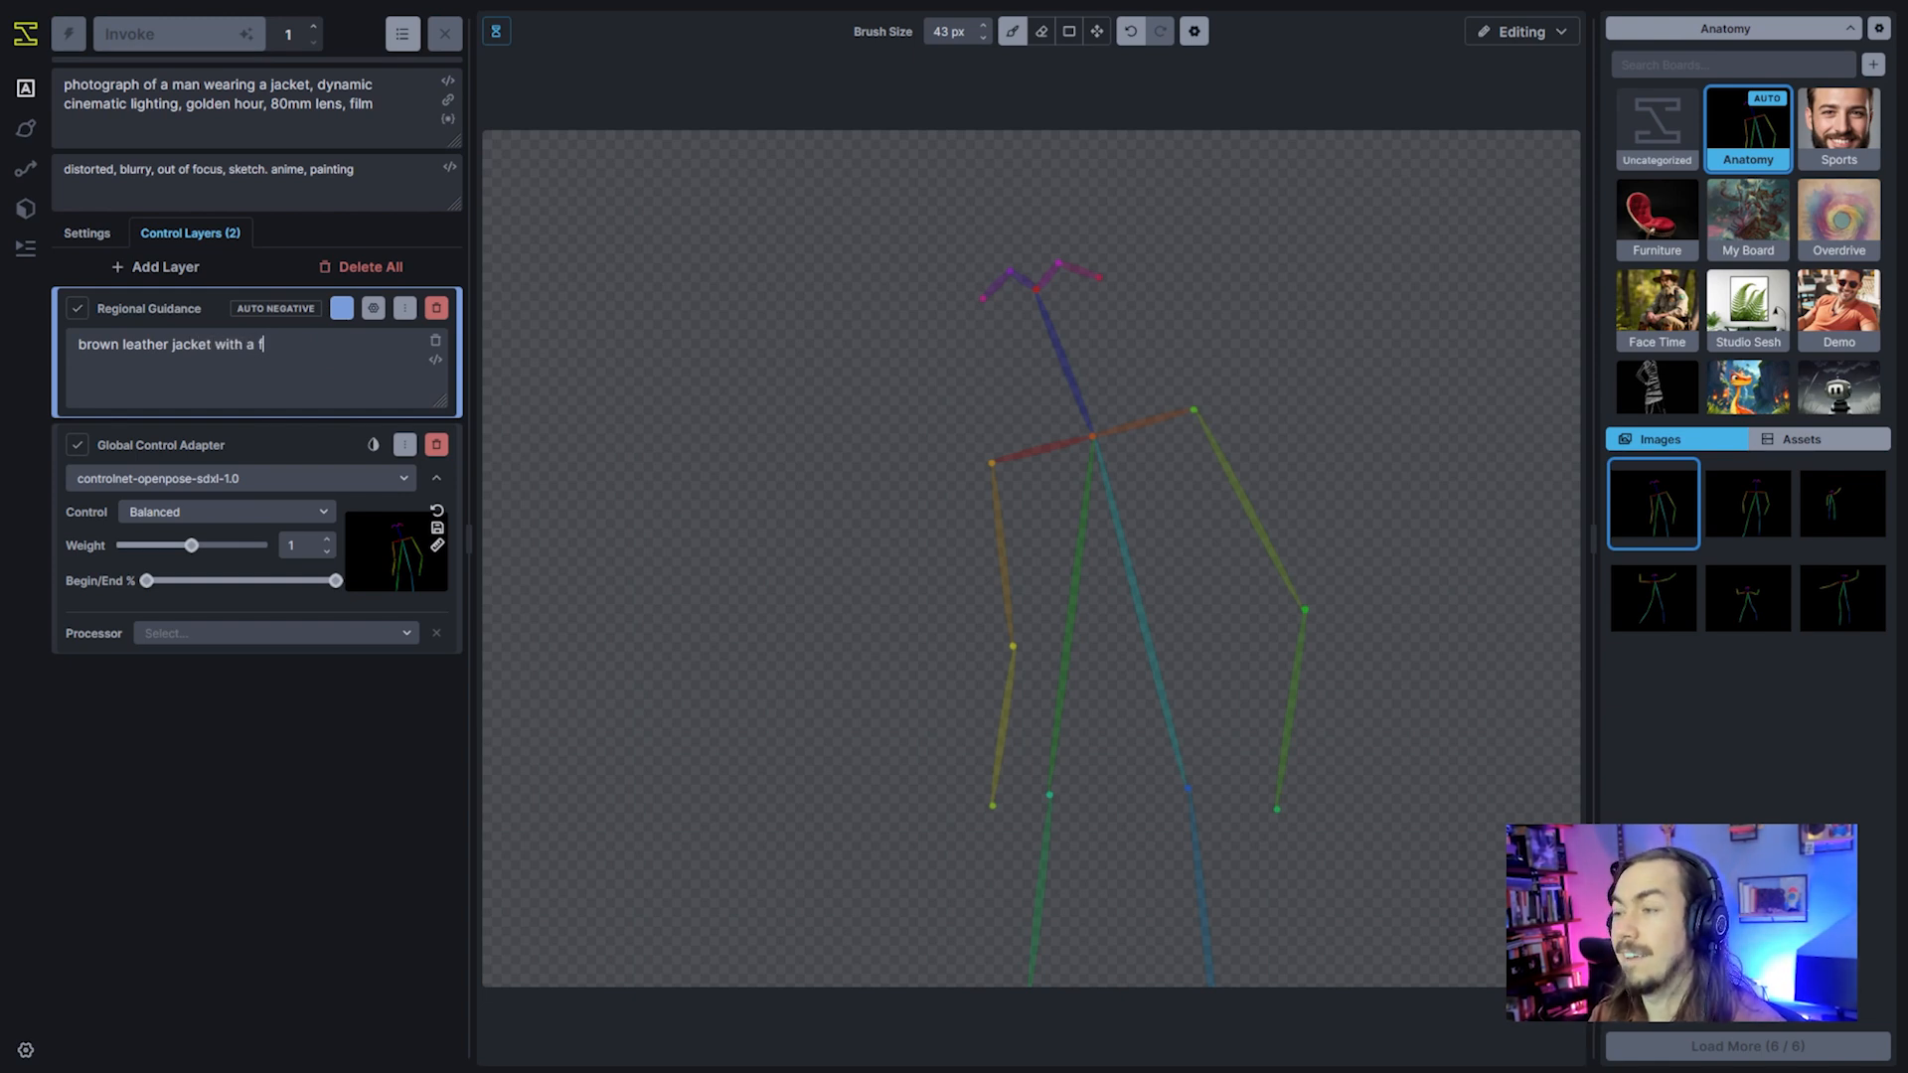
pyautogui.press('BackSpace')
pyautogui.press('BackSpace')
pyautogui.press('BackSpace')
pyautogui.press('BackSpace')
pyautogui.press('BackSpace')
pyautogui.press('BackSpace')
pyautogui.press('BackSpace')
pyautogui.press('BackSpace')
pyautogui.press('BackSpace')
pyautogui.press('BackSpace')
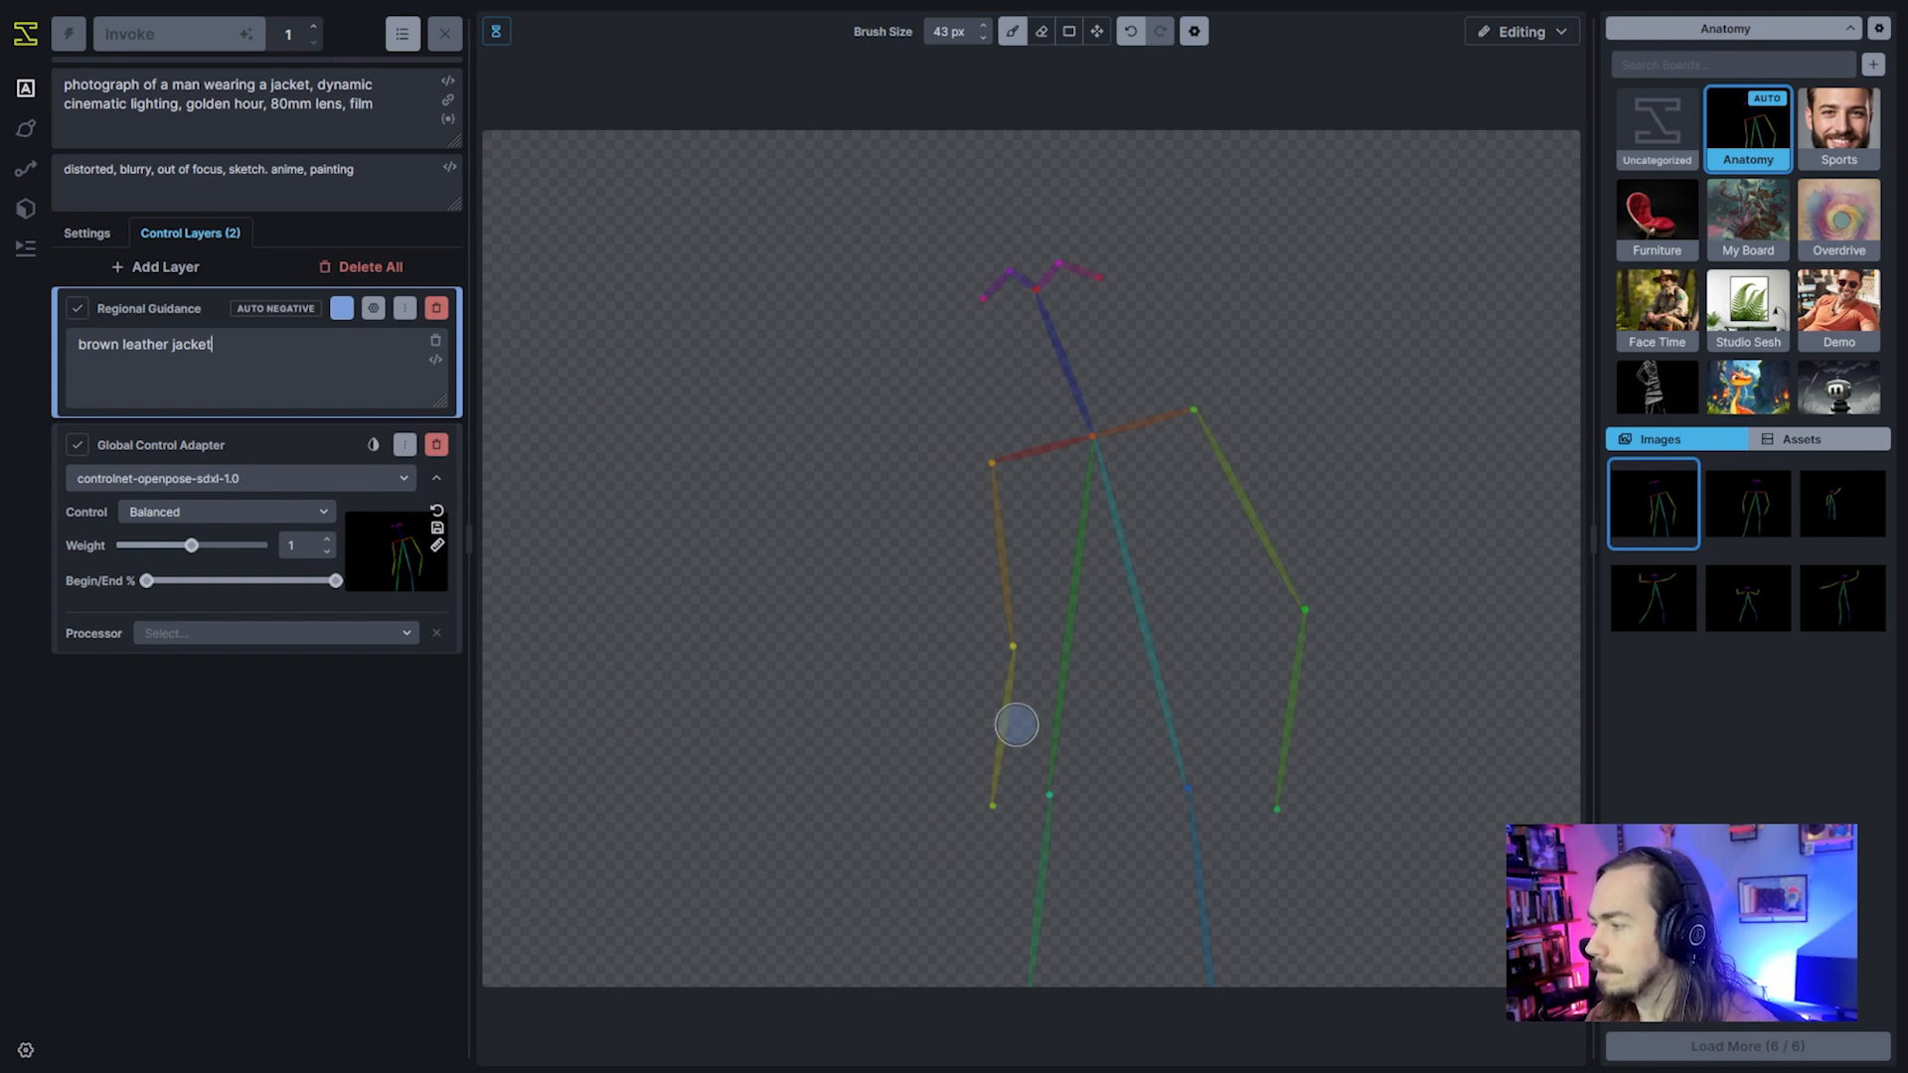
# Paint the regional mask over the pose skeleton's shoulders, torso and both arms with an enlarged brush
pyautogui.scroll(5, 1009, 729)
pyautogui.moveTo(993, 736)
pyautogui.mouseDown()
pyautogui.moveTo(982, 483)
pyautogui.moveTo(1129, 456)
pyautogui.moveTo(1095, 481)
pyautogui.moveTo(1104, 646)
pyautogui.moveTo(1159, 490)
pyautogui.moveTo(1325, 641)
pyautogui.moveTo(1279, 828)
pyautogui.mouseUp()
pyautogui.scroll(-4, 1159, 490)
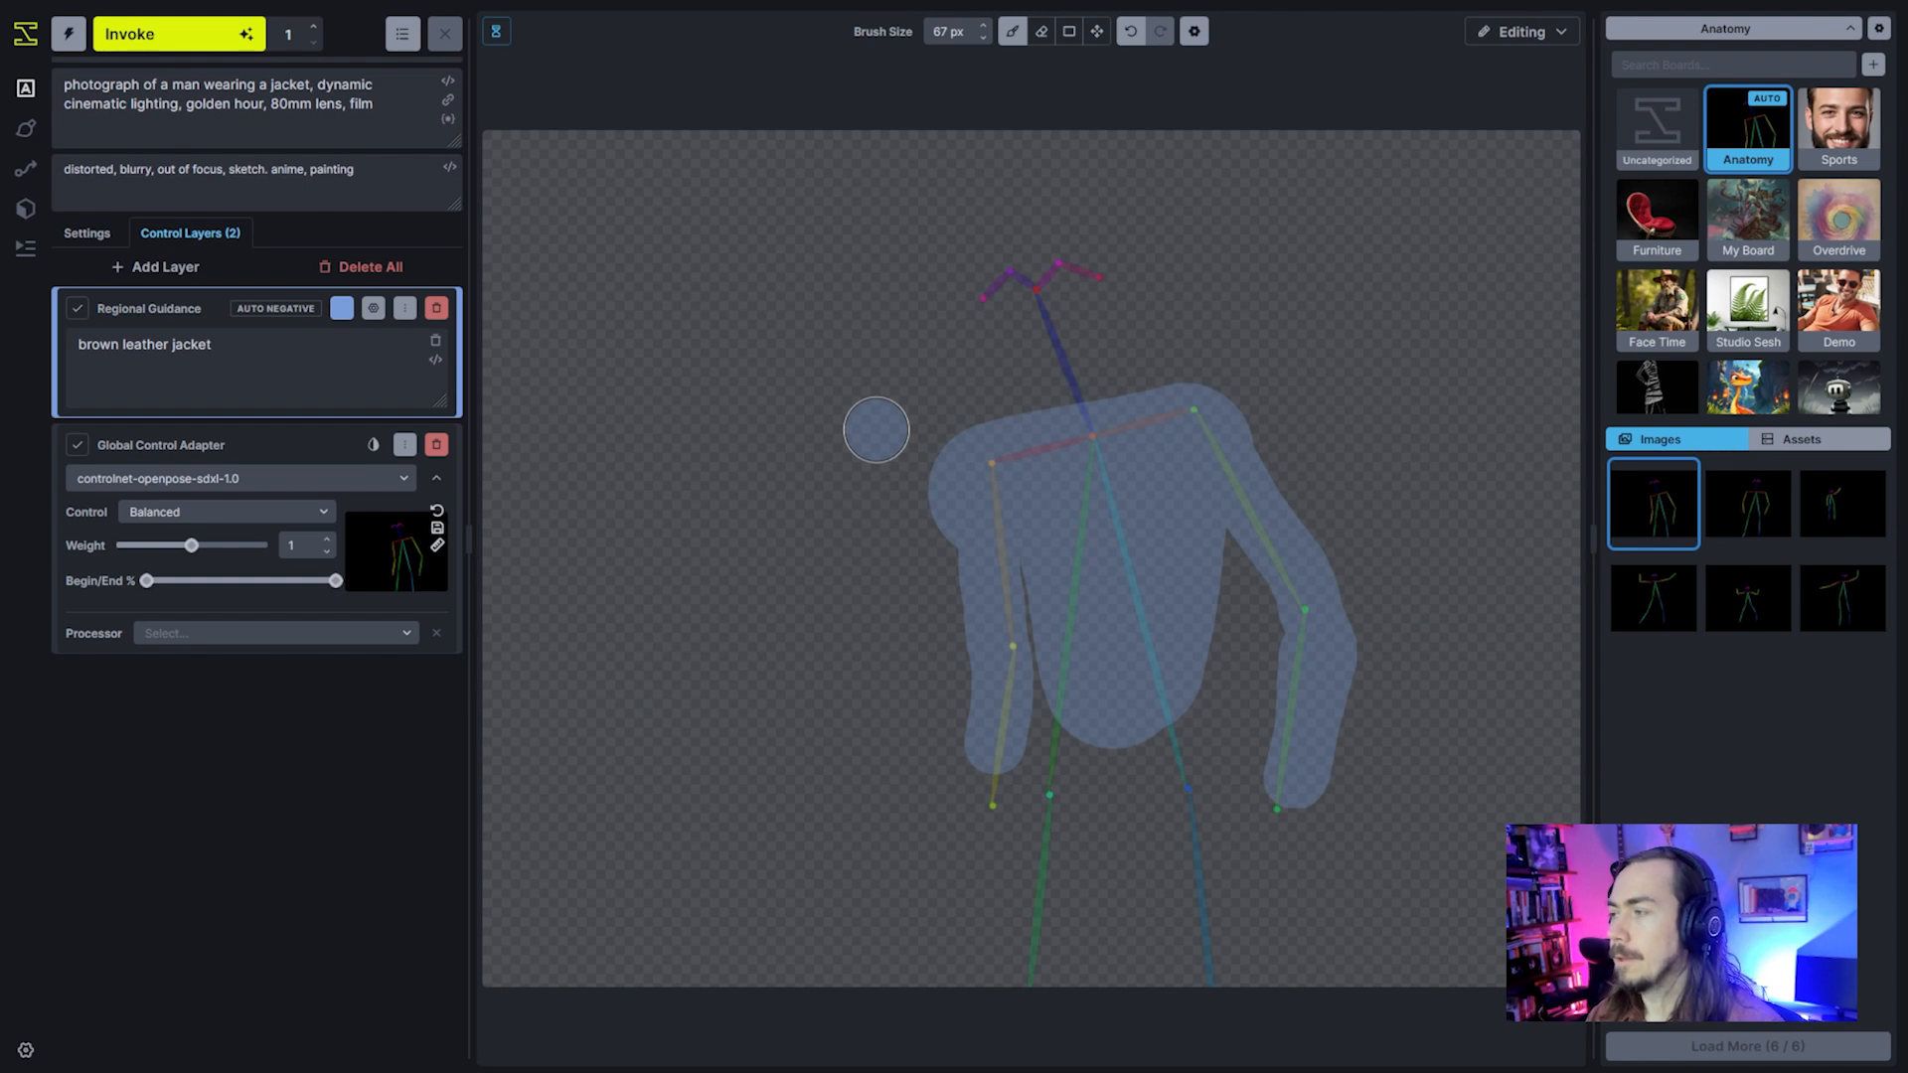
# Reduce the brush size to 21 px and generate one image from the prompts and control layers
pyautogui.press('[')
pyautogui.press('[')
pyautogui.press('[')
pyautogui.press('[')
pyautogui.press('[')
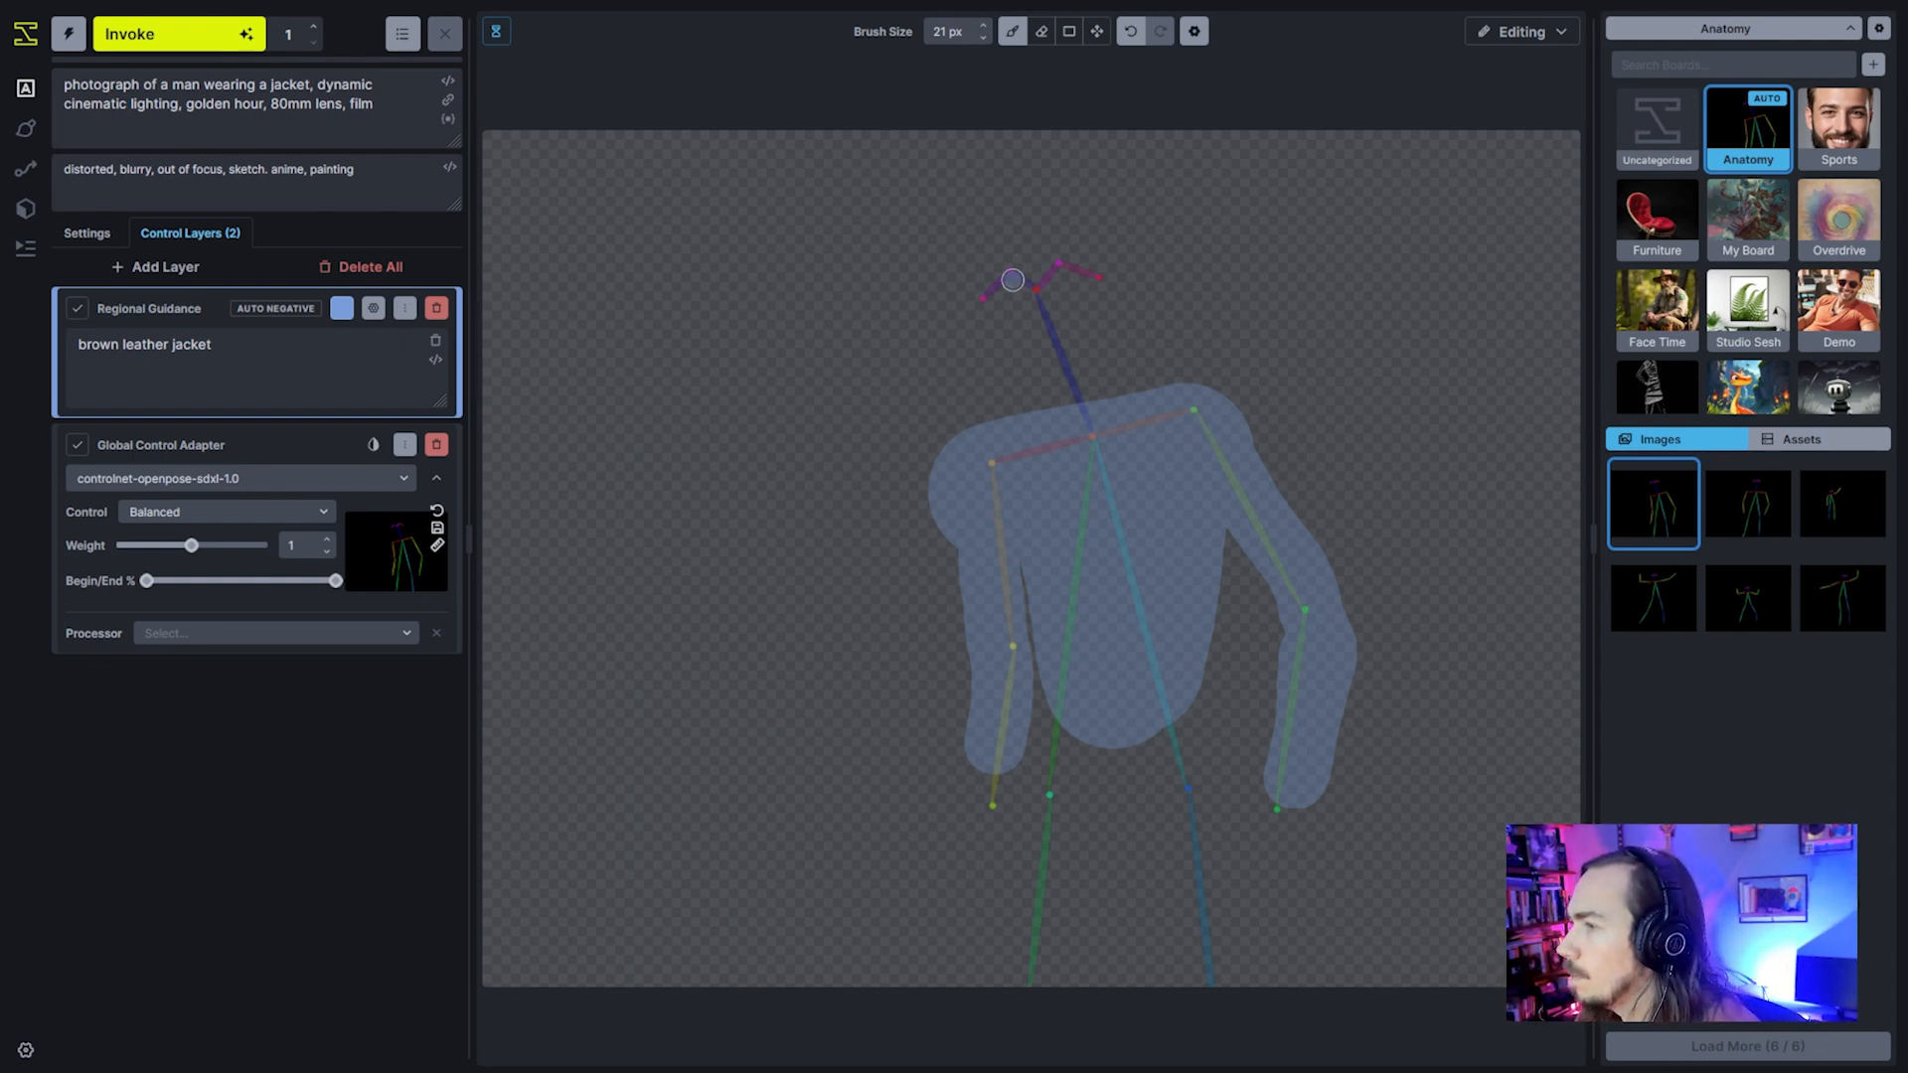
pyautogui.click(224, 35)
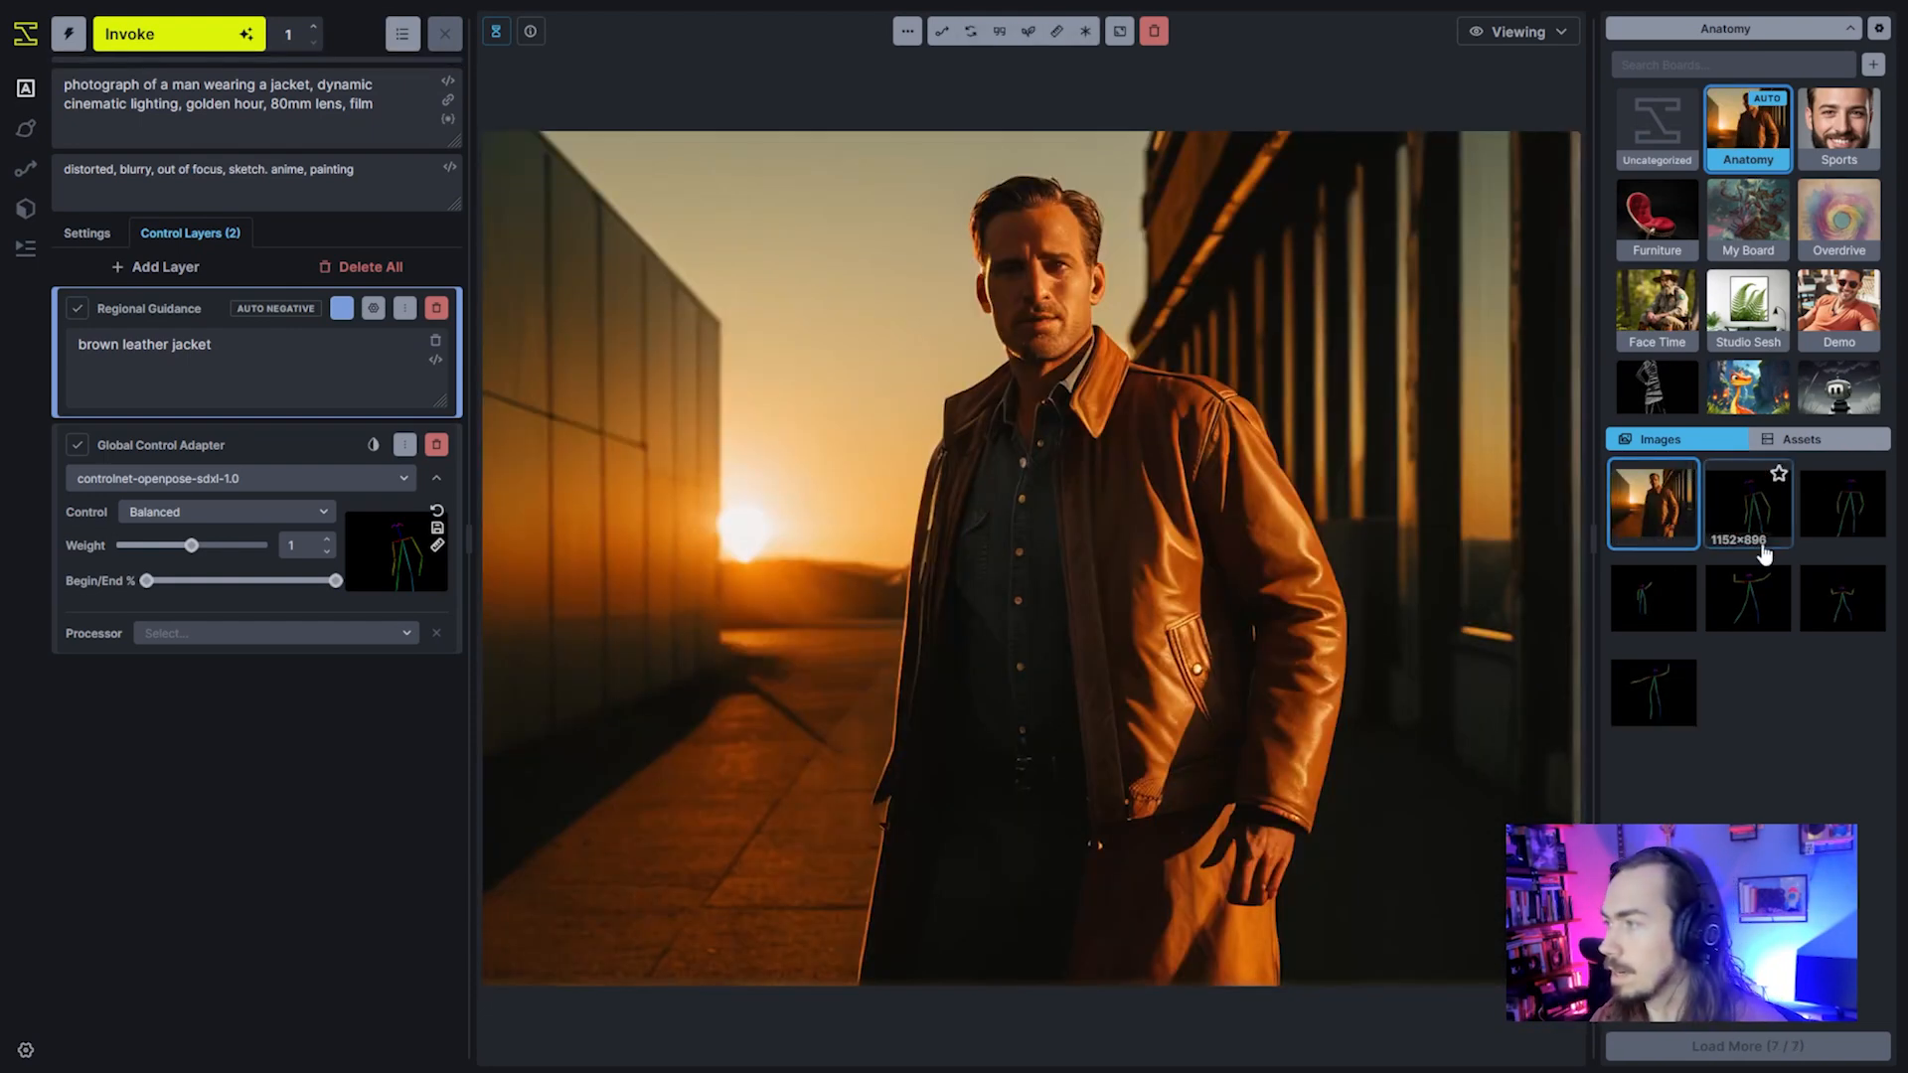
# Compare the generated photo with its pose image in the slider view, checking head, arms and torso, and close the comparison
pyautogui.keyDown('alt'); pyautogui.click(1746, 537); pyautogui.keyUp('alt')
pyautogui.moveTo(1036, 450); pyautogui.dragTo(846, 477)
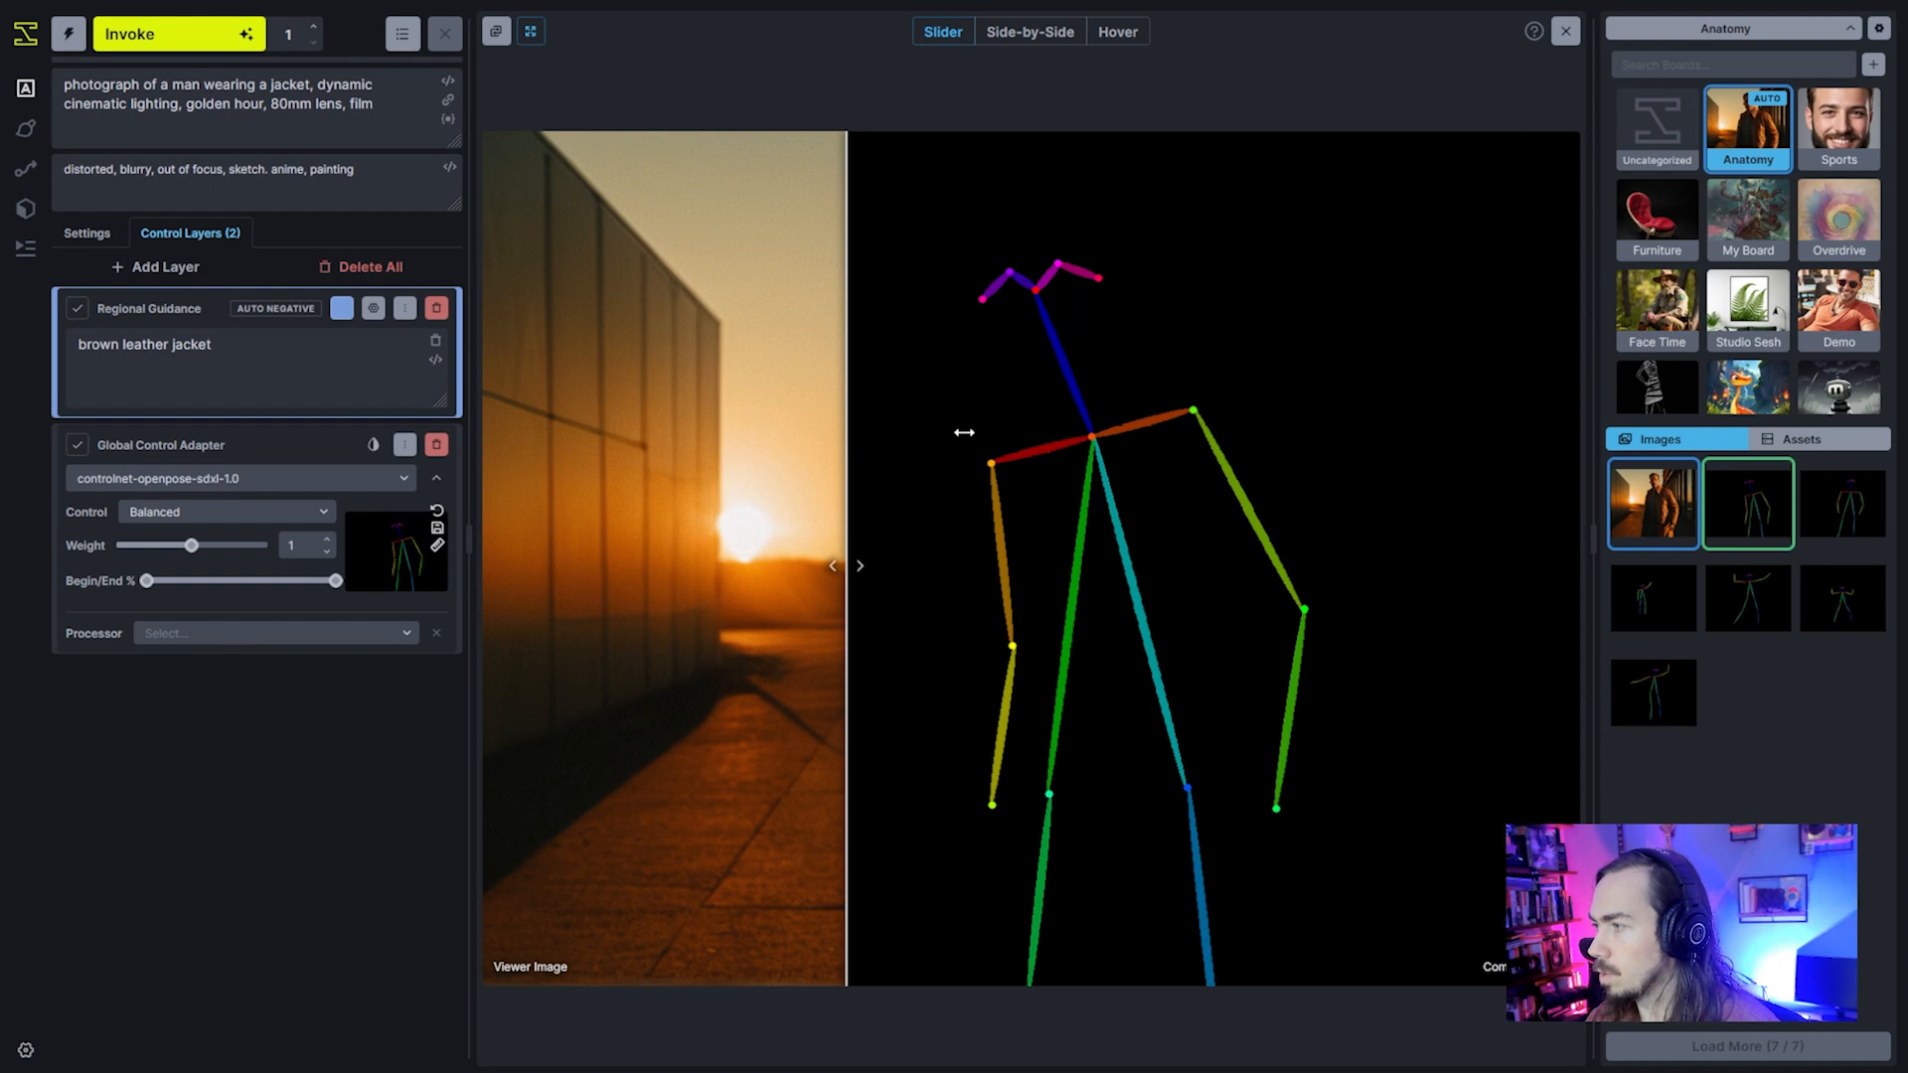
pyautogui.moveTo(850, 409); pyautogui.dragTo(1030, 307)
pyautogui.moveTo(1242, 299); pyautogui.dragTo(1472, 401)
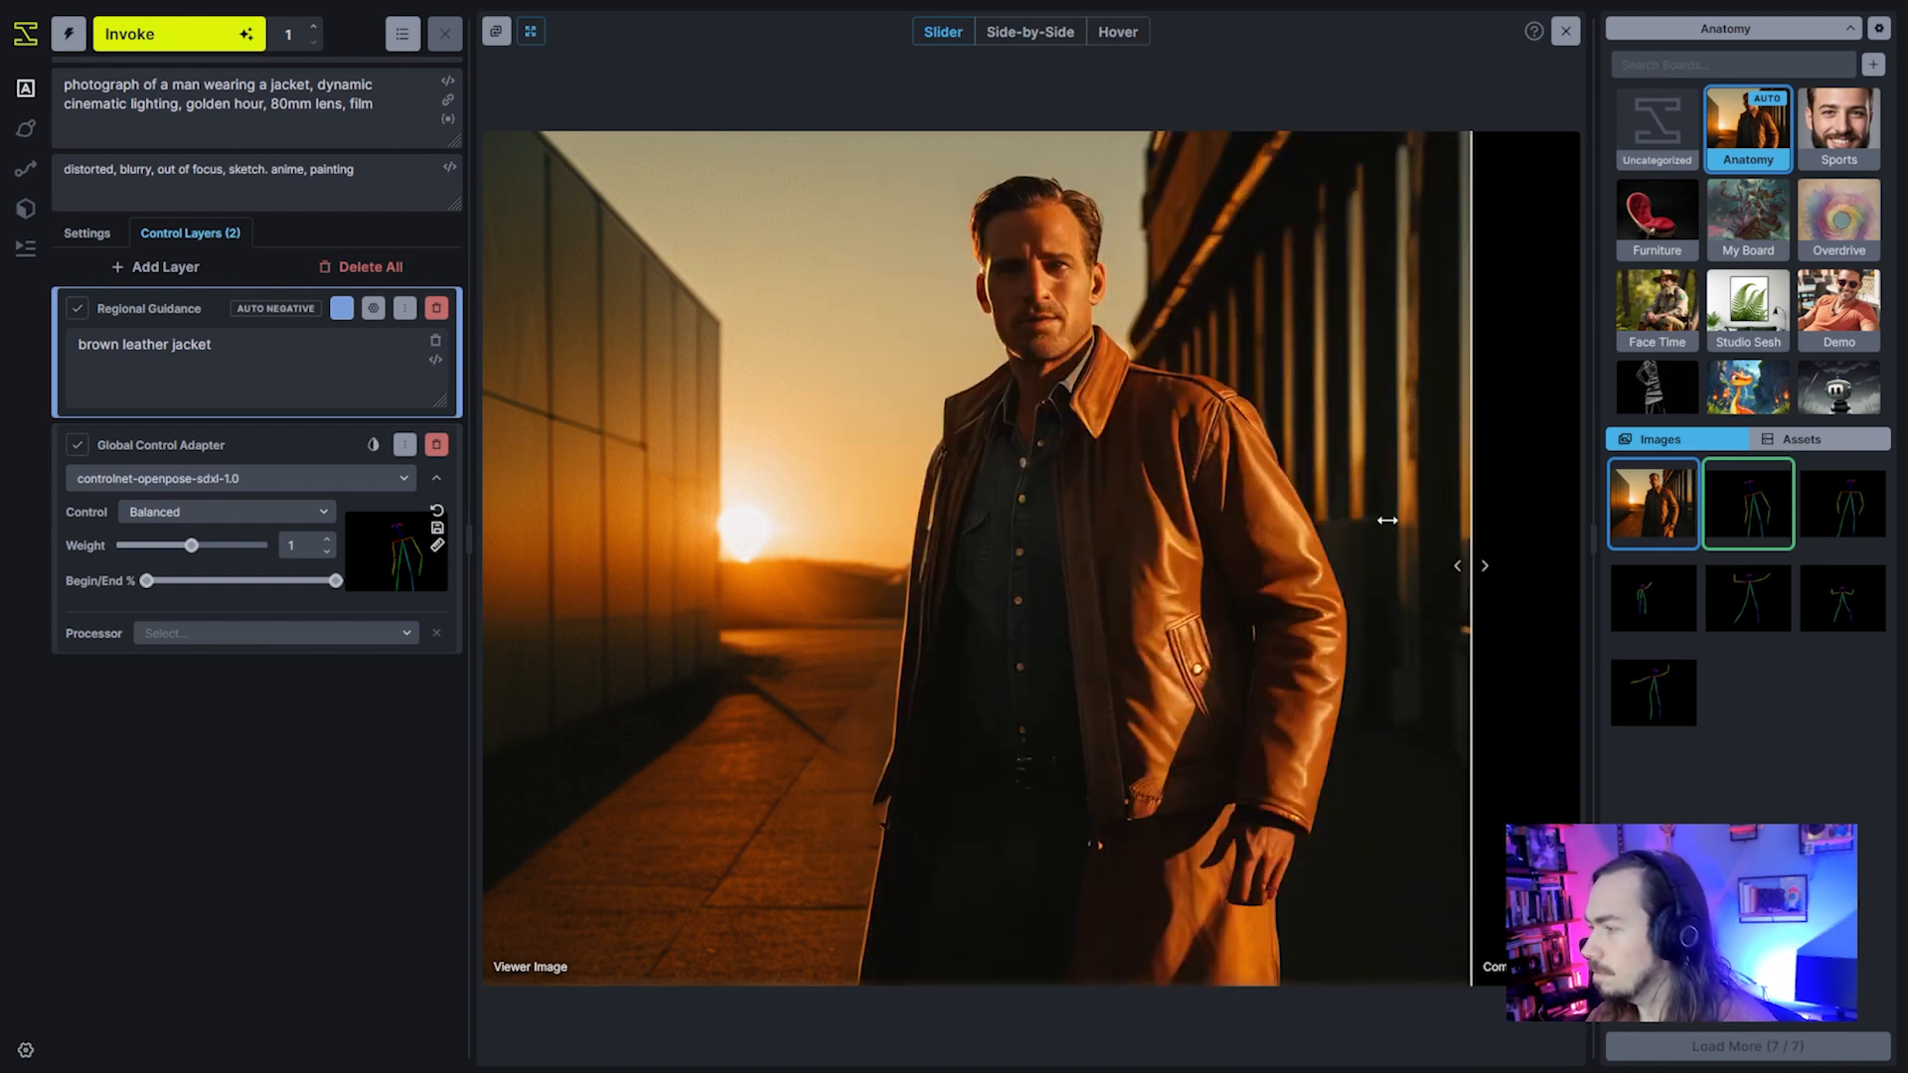
pyautogui.moveTo(1477, 531); pyautogui.dragTo(1330, 596)
pyautogui.moveTo(1455, 813); pyautogui.dragTo(1350, 775)
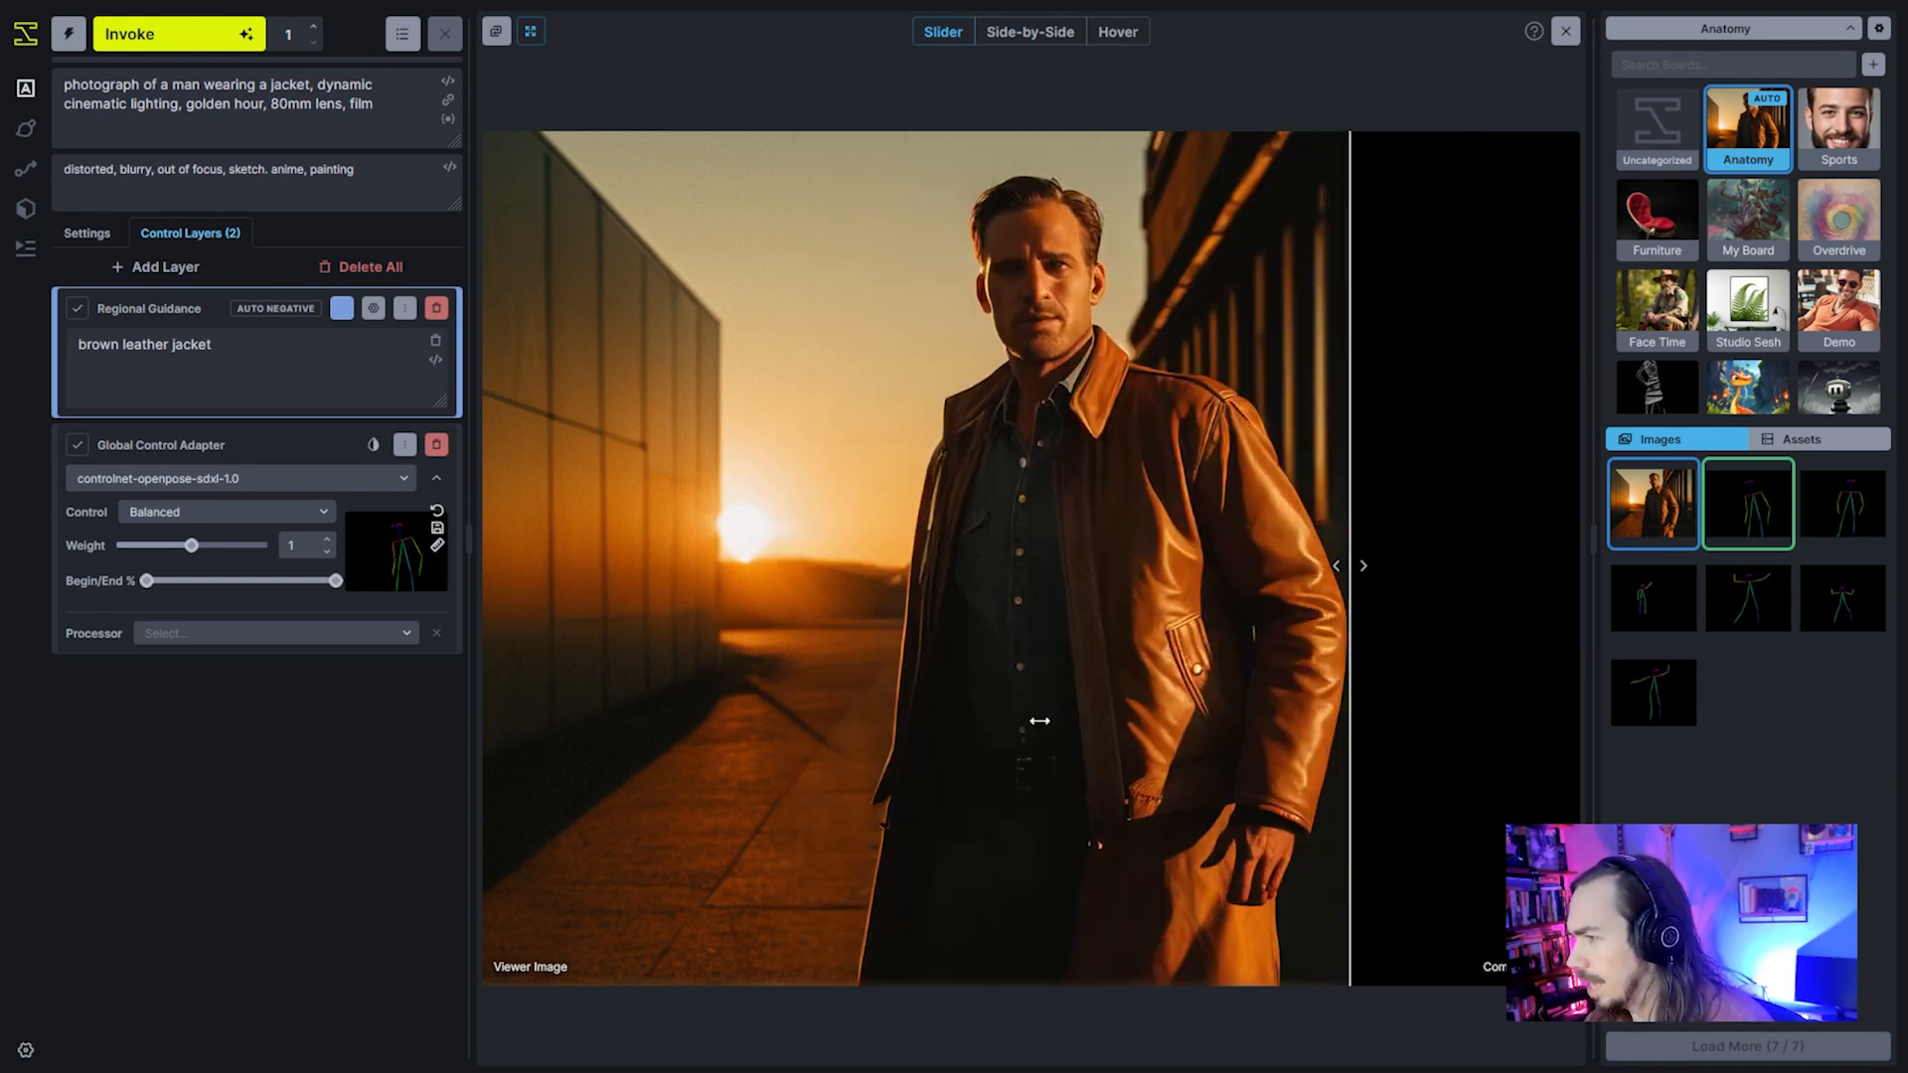
pyautogui.moveTo(1186, 724); pyautogui.dragTo(1444, 630)
pyautogui.click(1566, 30)
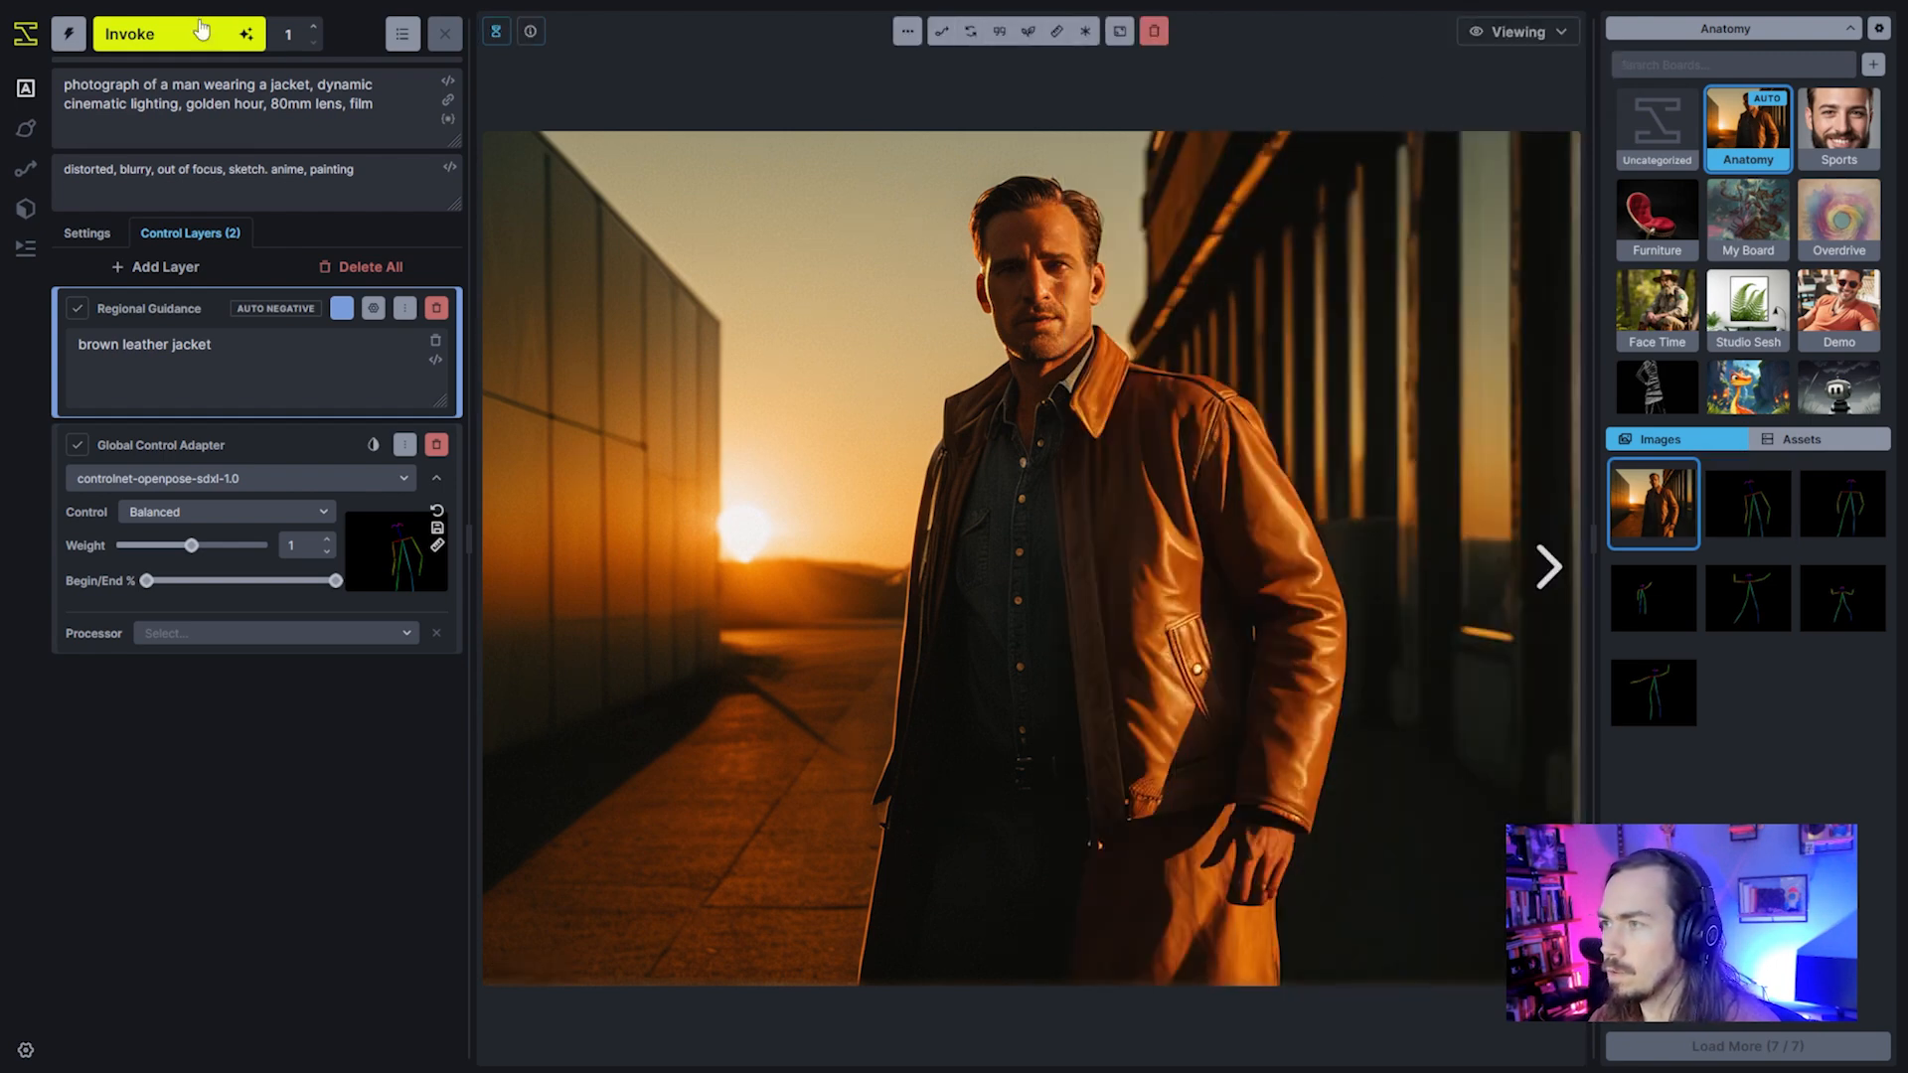
# Set the number of iterations to 4 and generate the batch with the same prompts and layers
pyautogui.click(311, 30)
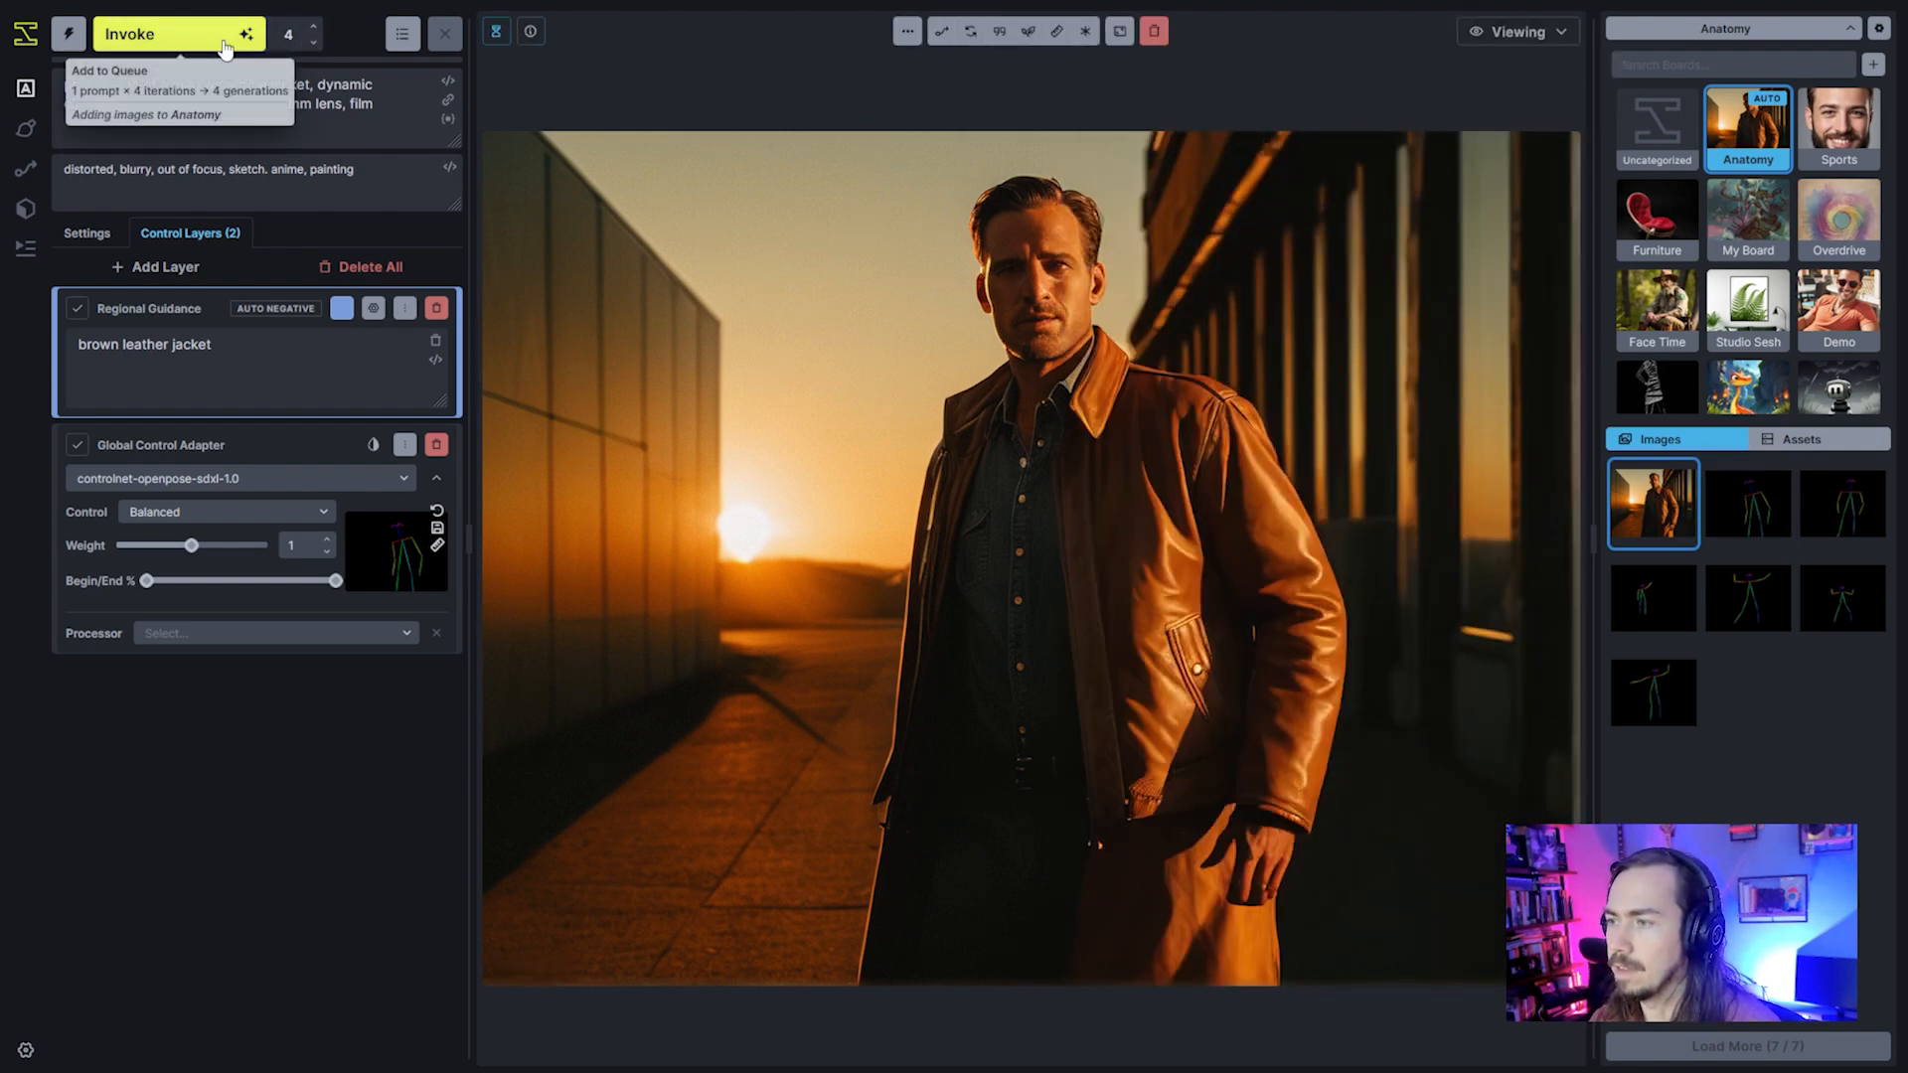
pyautogui.click(226, 47)
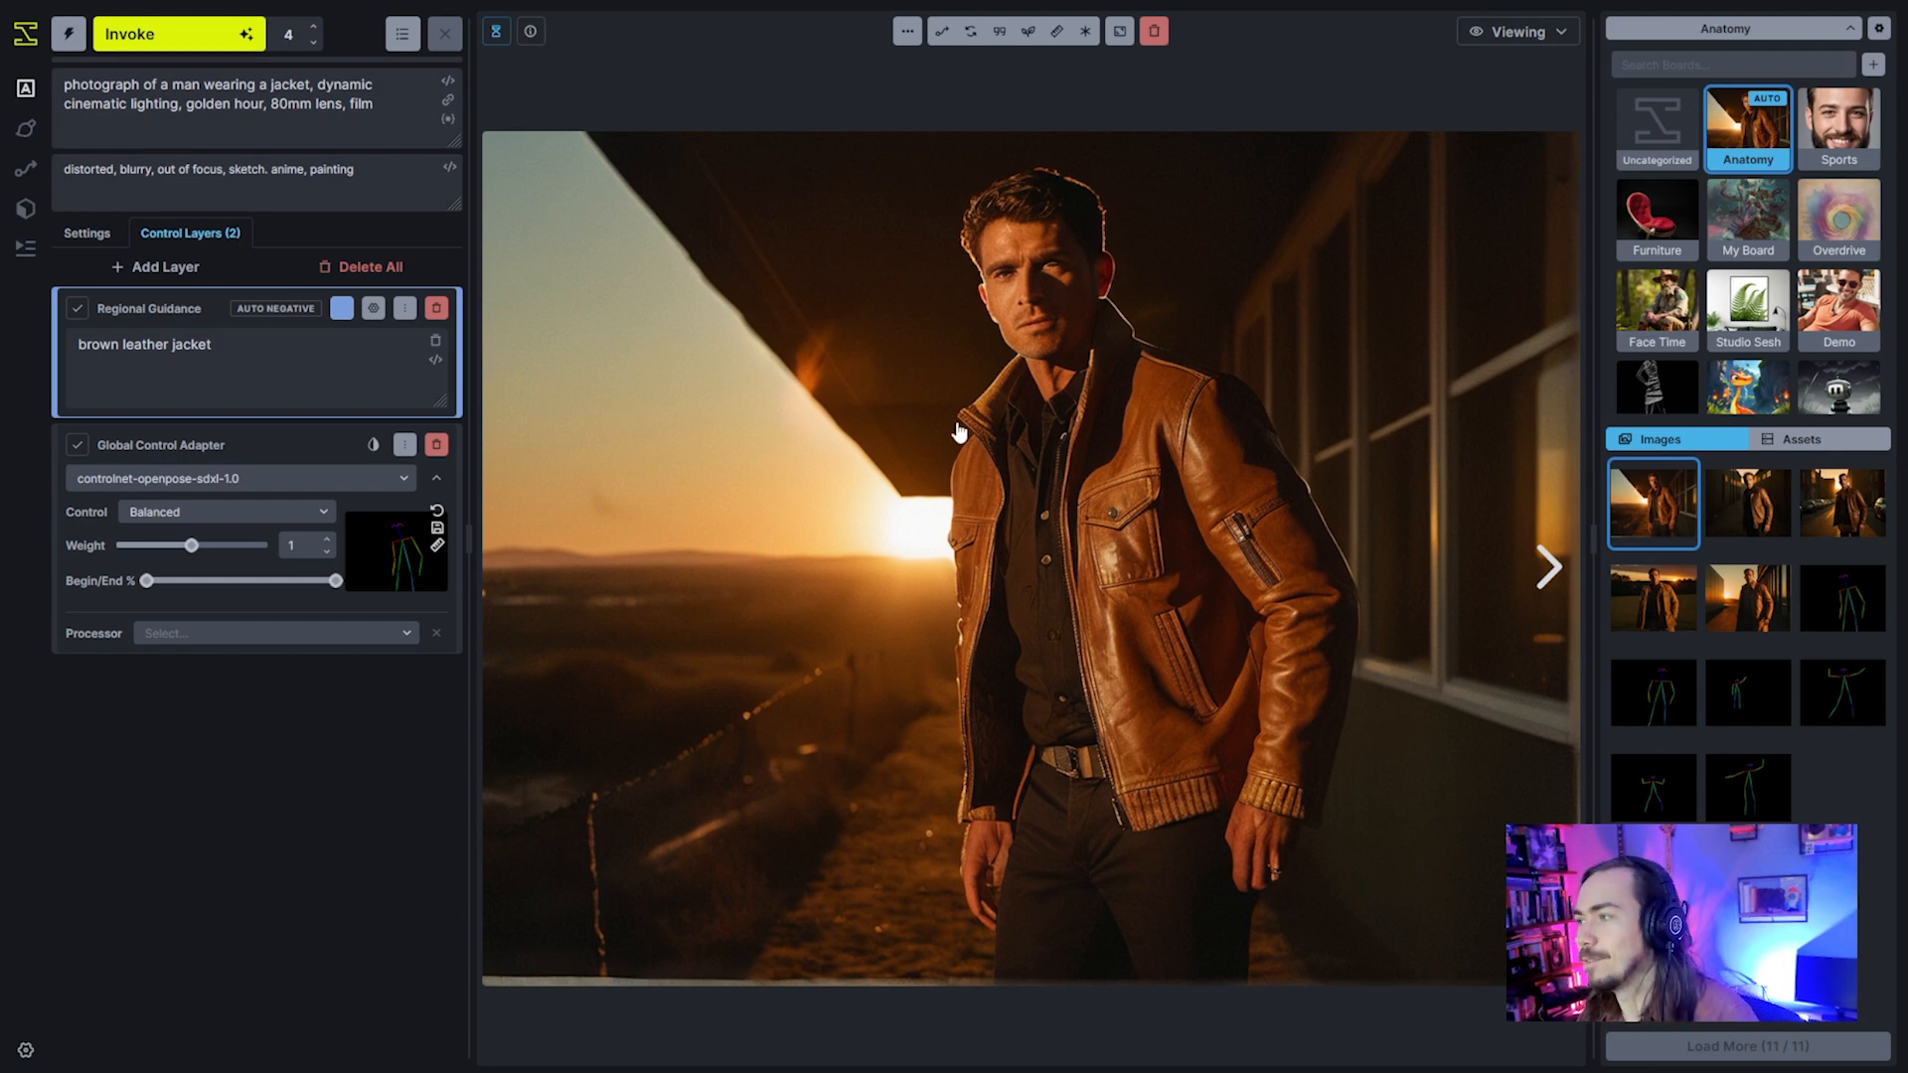
# Browse back and forth through the newly generated photos to compare the man's pose and jacket between them
pyautogui.press('Right')
pyautogui.press('Right')
pyautogui.press('Left')
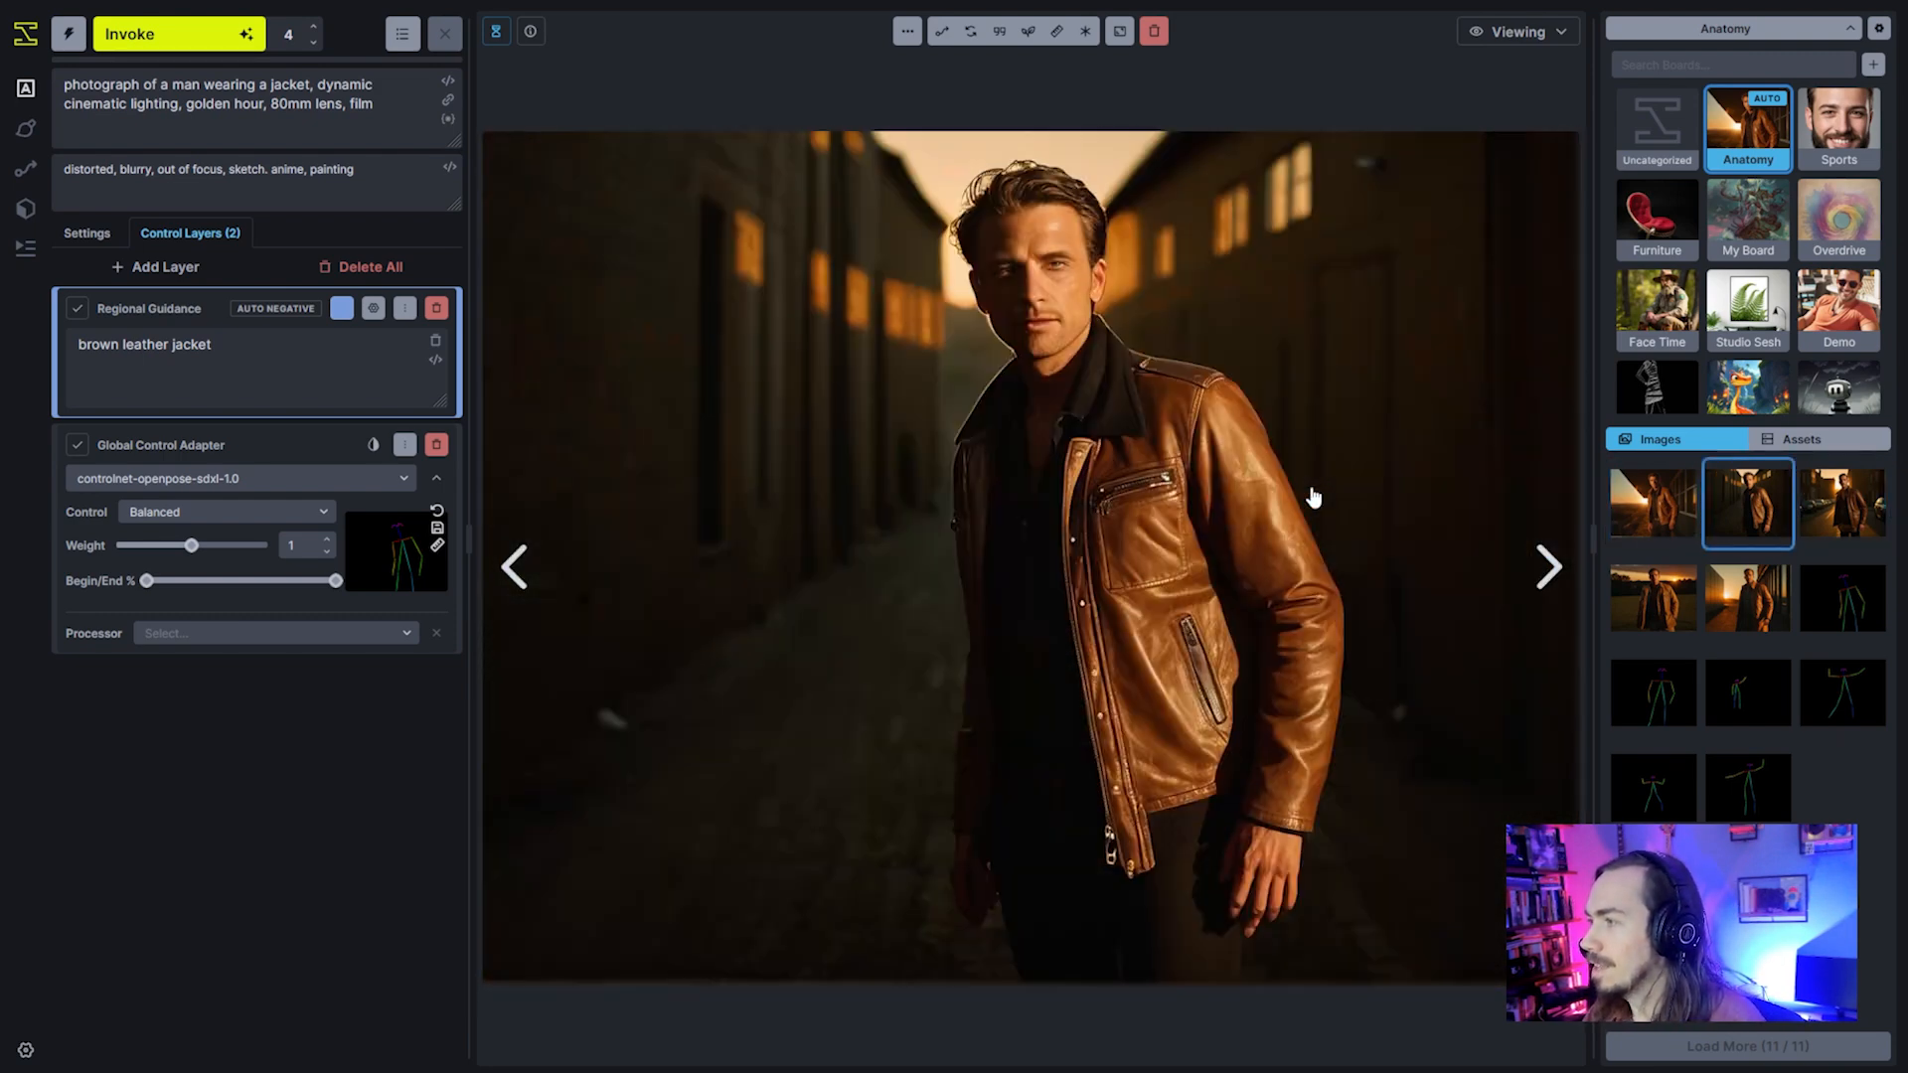
pyautogui.press('Left')
pyautogui.press('Right')
pyautogui.press('Right')
pyautogui.press('Left')
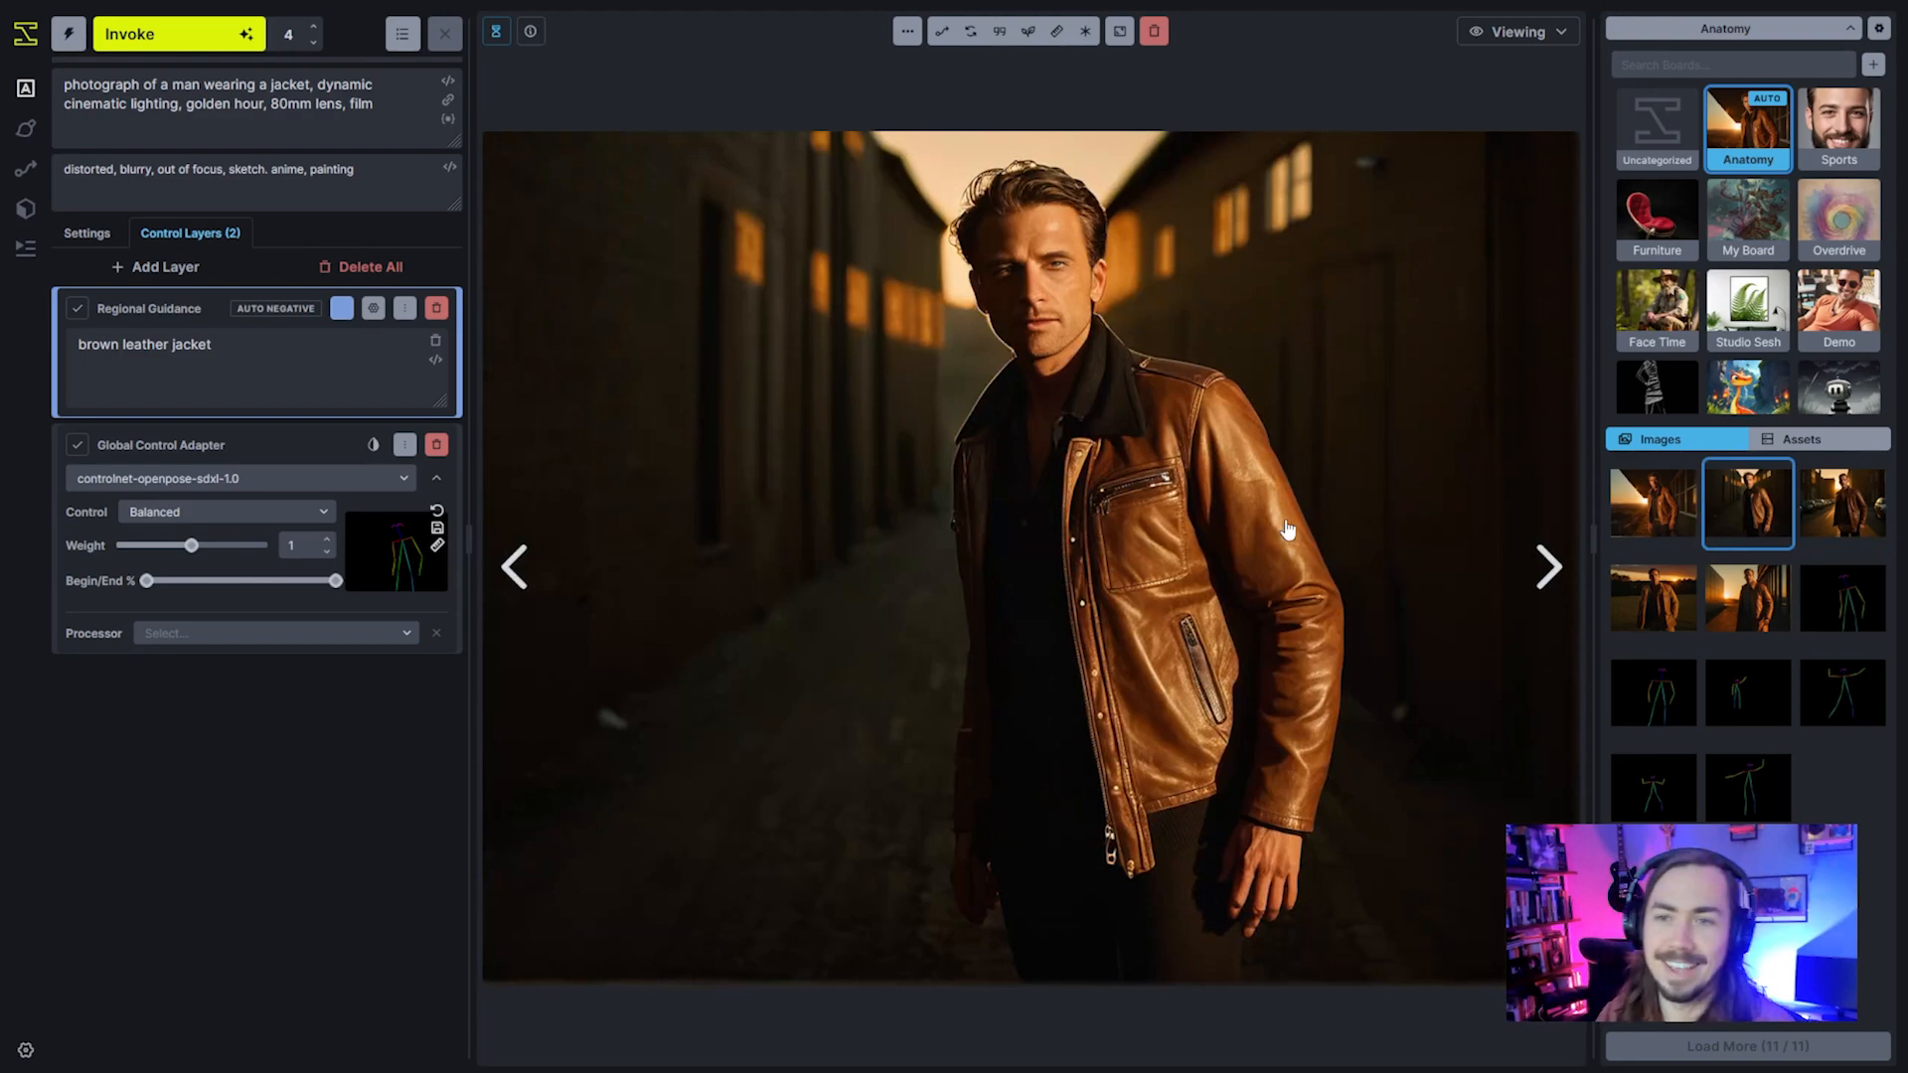
pyautogui.press('Right')
pyautogui.press('Left')
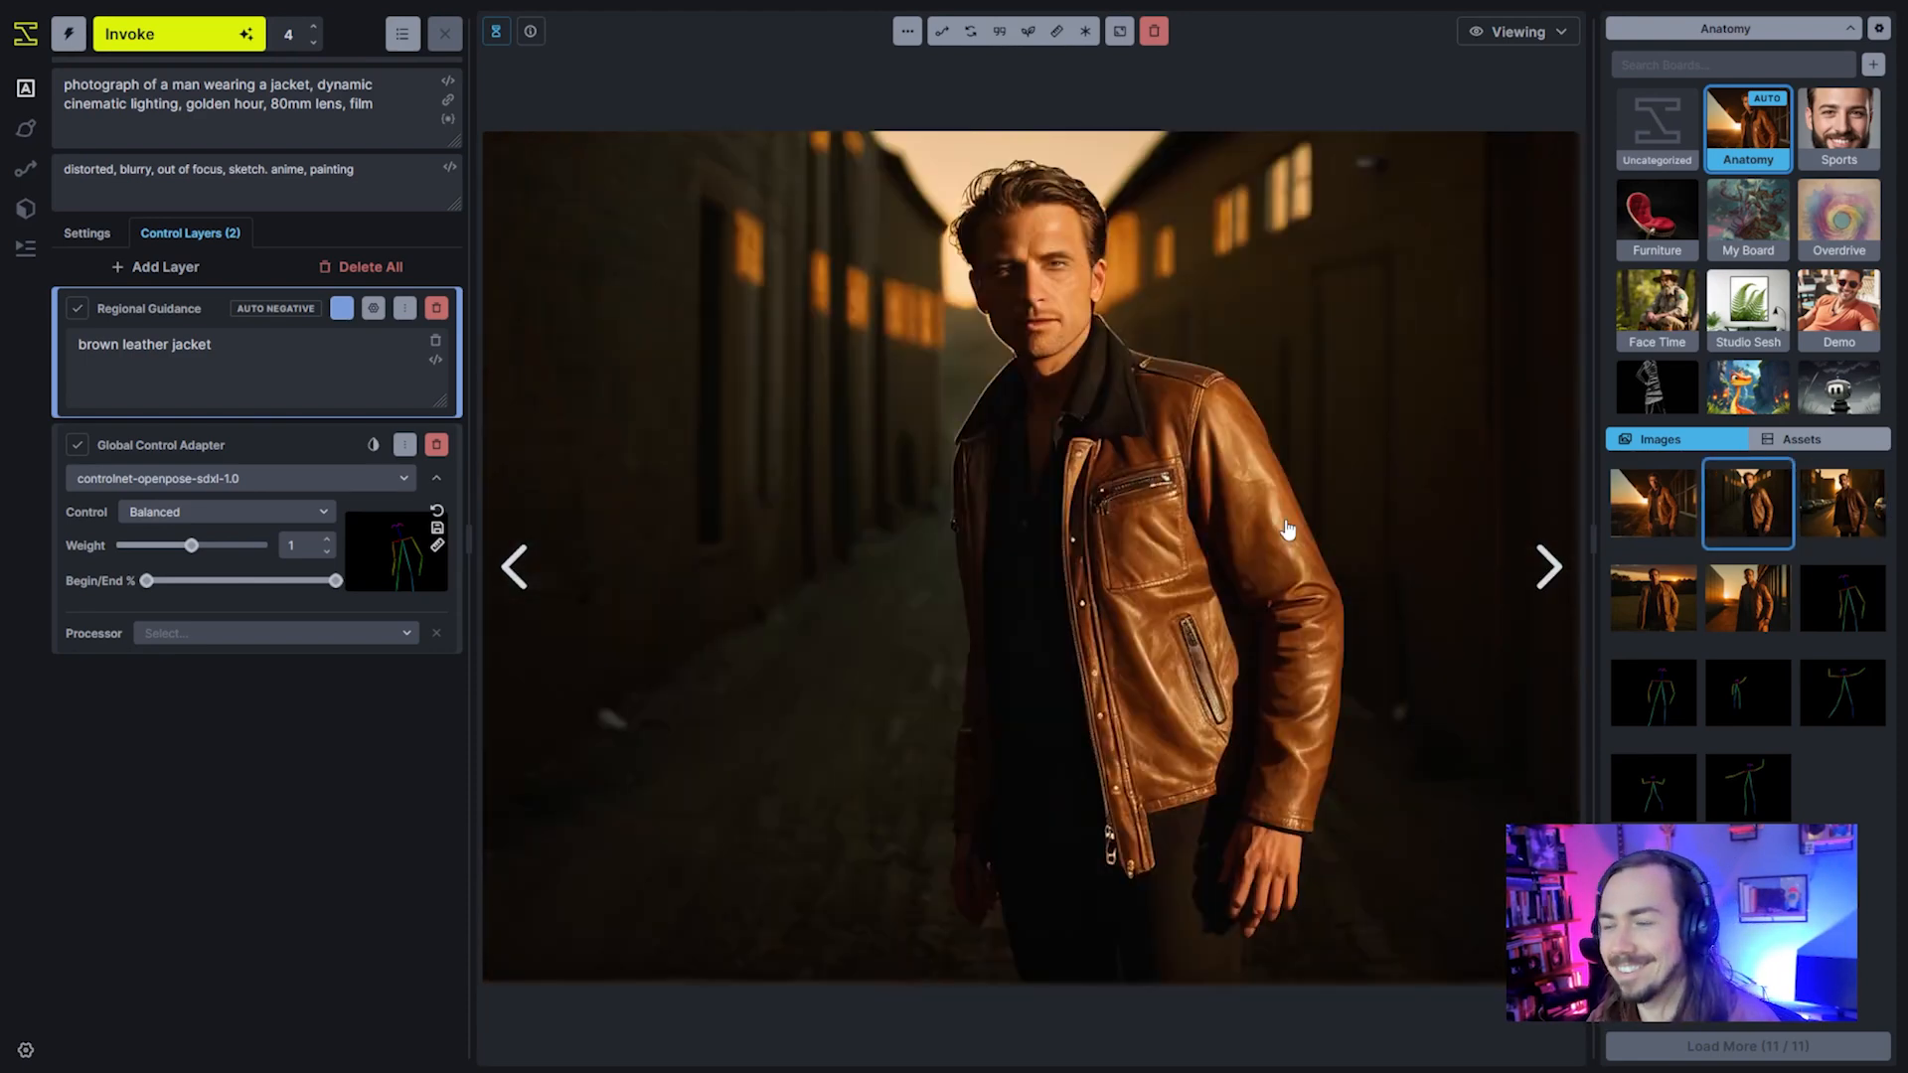
pyautogui.press('Left')
pyautogui.press('Right')
pyautogui.press('Right')
pyautogui.press('Right')
pyautogui.press('Left')
pyautogui.press('Left')
pyautogui.press('Right')
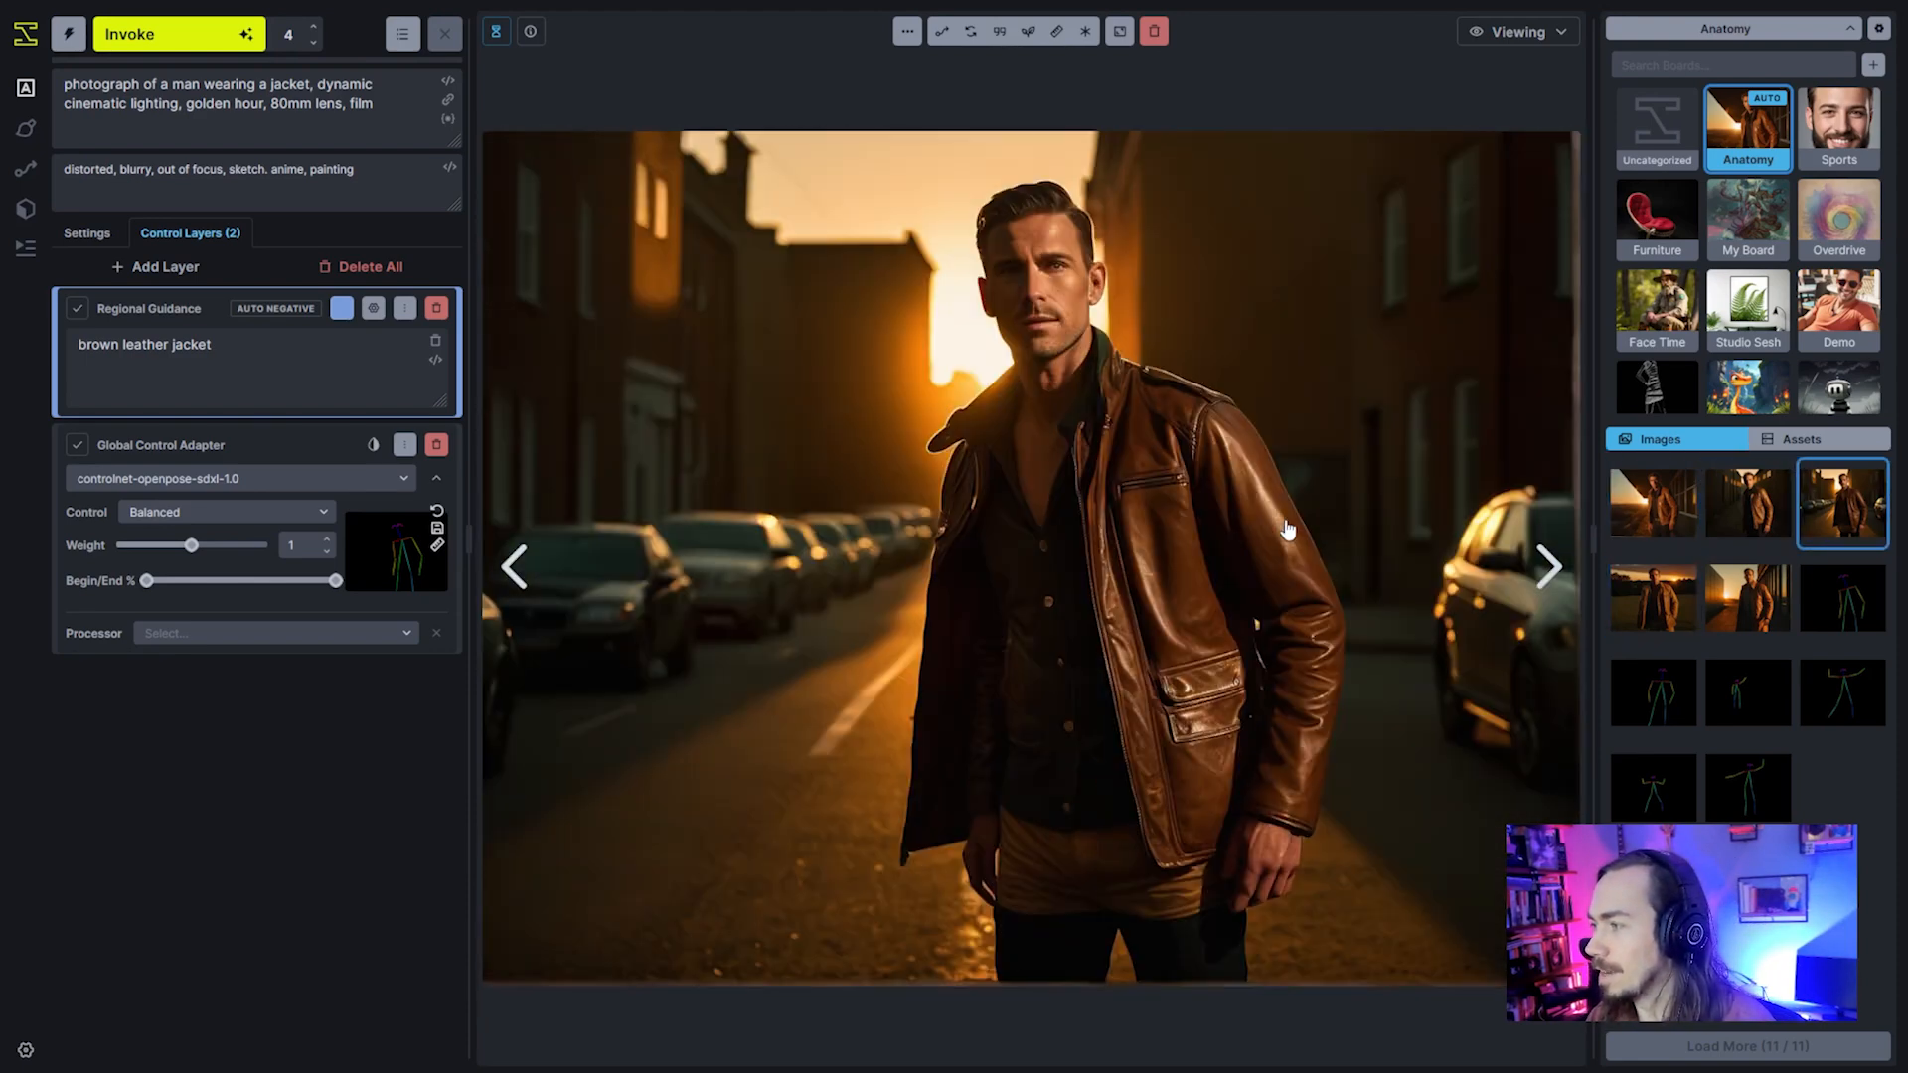
pyautogui.press('Right')
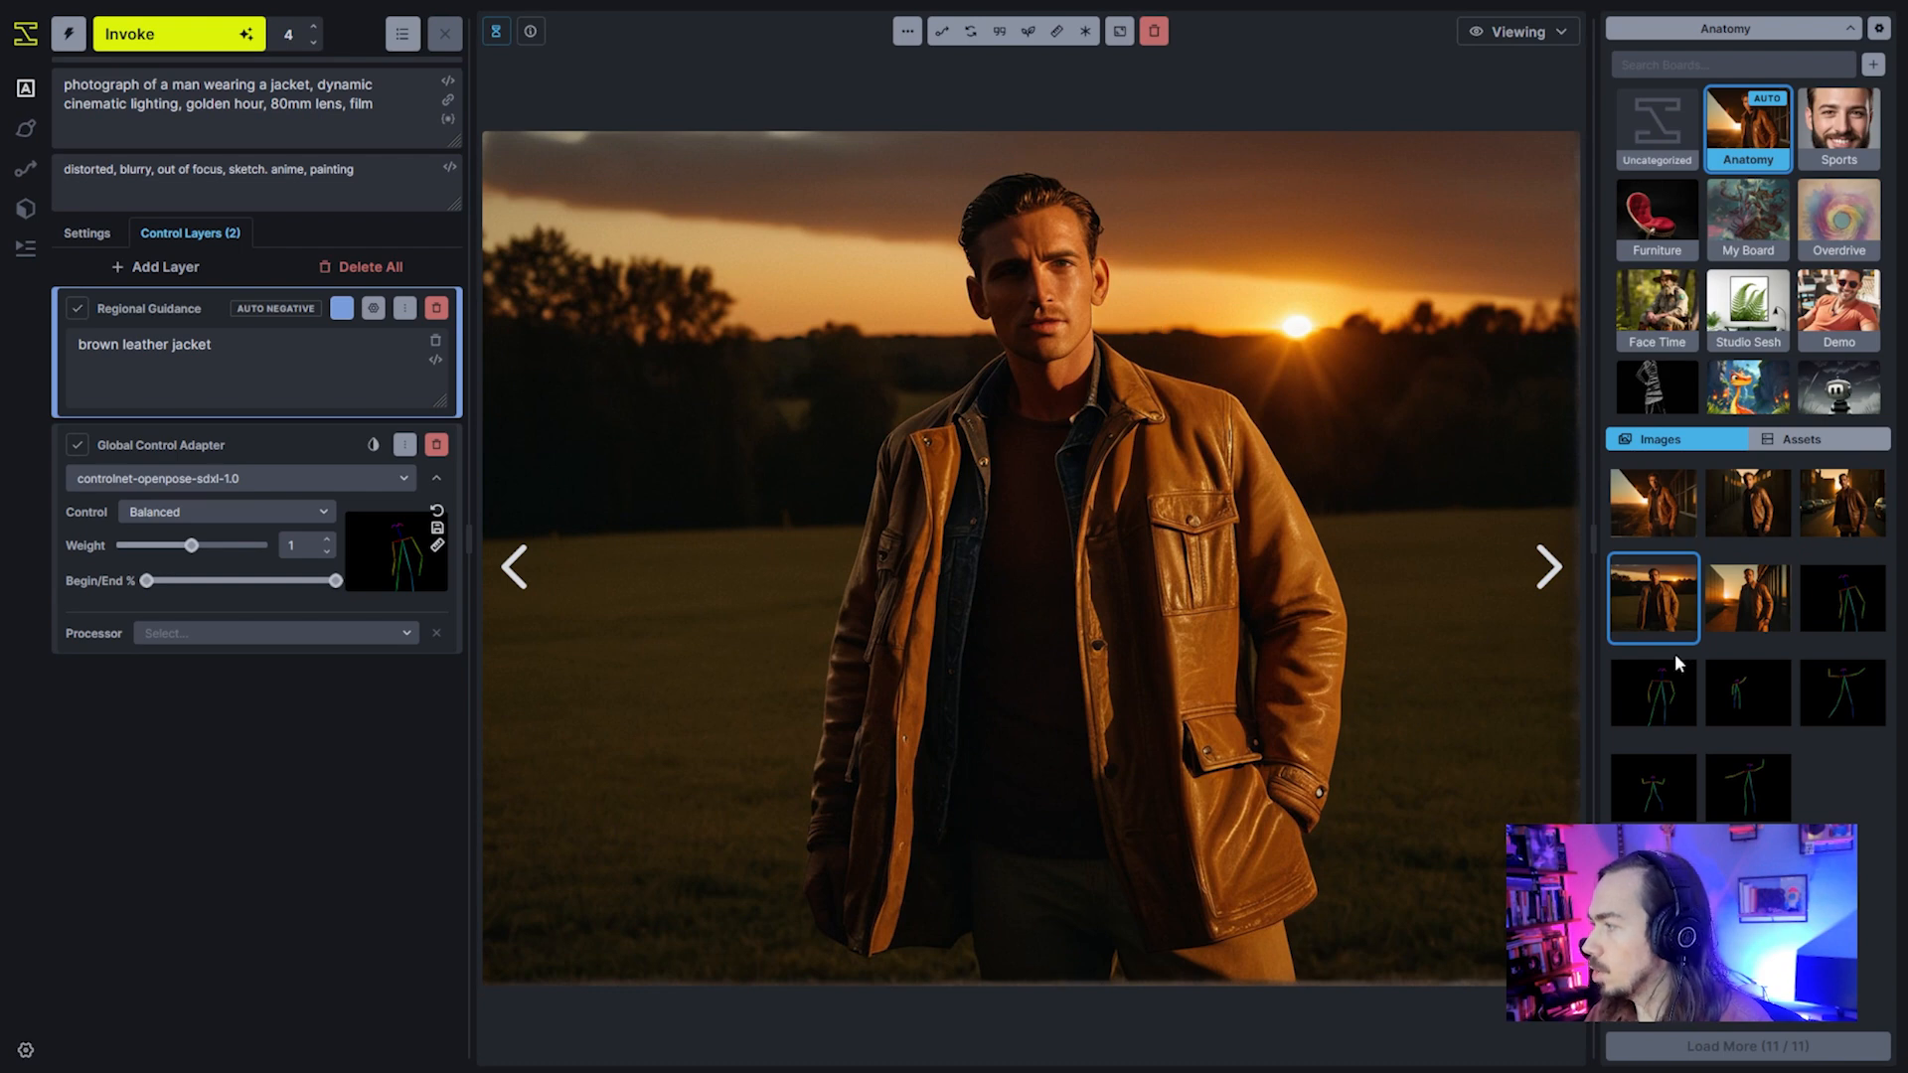
# Flip back and forth through the generated leather-jacket photos, comparing the man's overall stance, head and shoulder position
pyautogui.press('Left')
pyautogui.click(1755, 614)
pyautogui.press('Left')
pyautogui.press('Left')
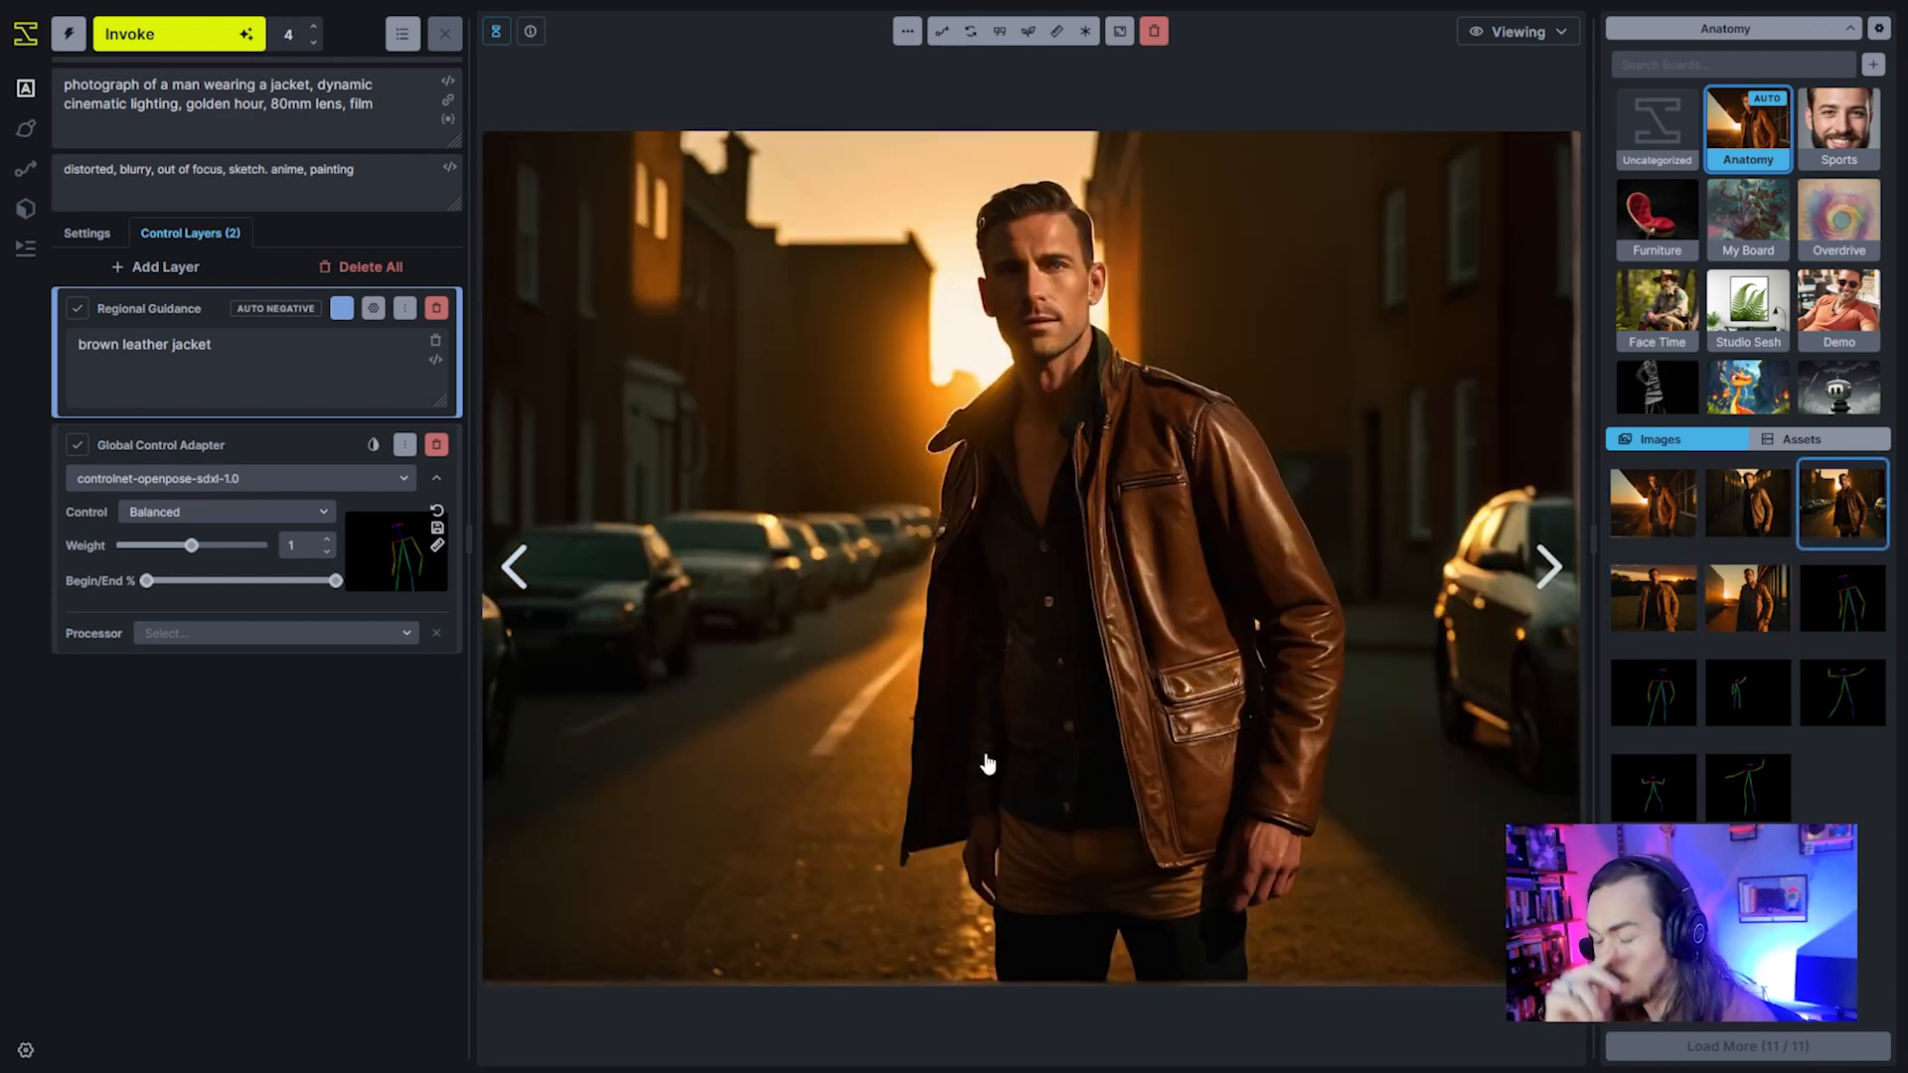
pyautogui.press('Left')
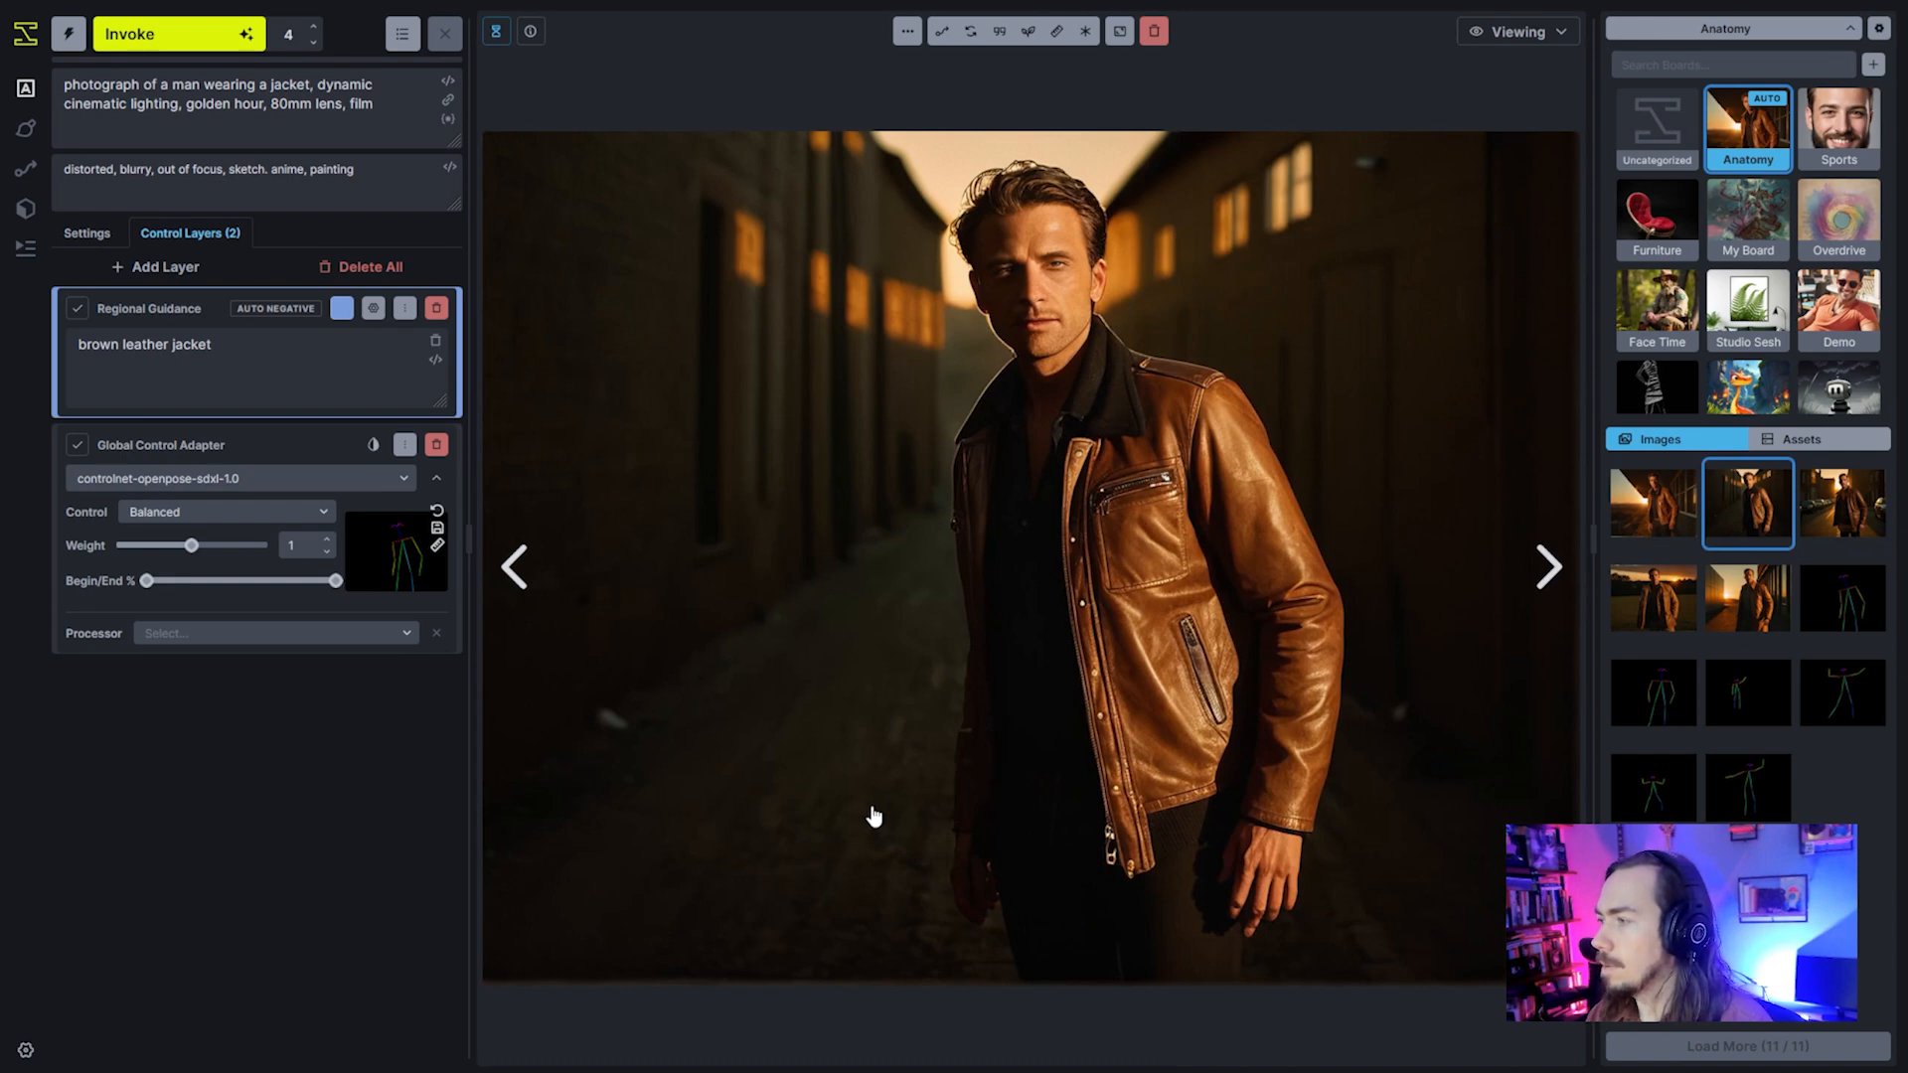
pyautogui.press('Right')
pyautogui.press('Left')
pyautogui.press('Left')
pyautogui.press('Right')
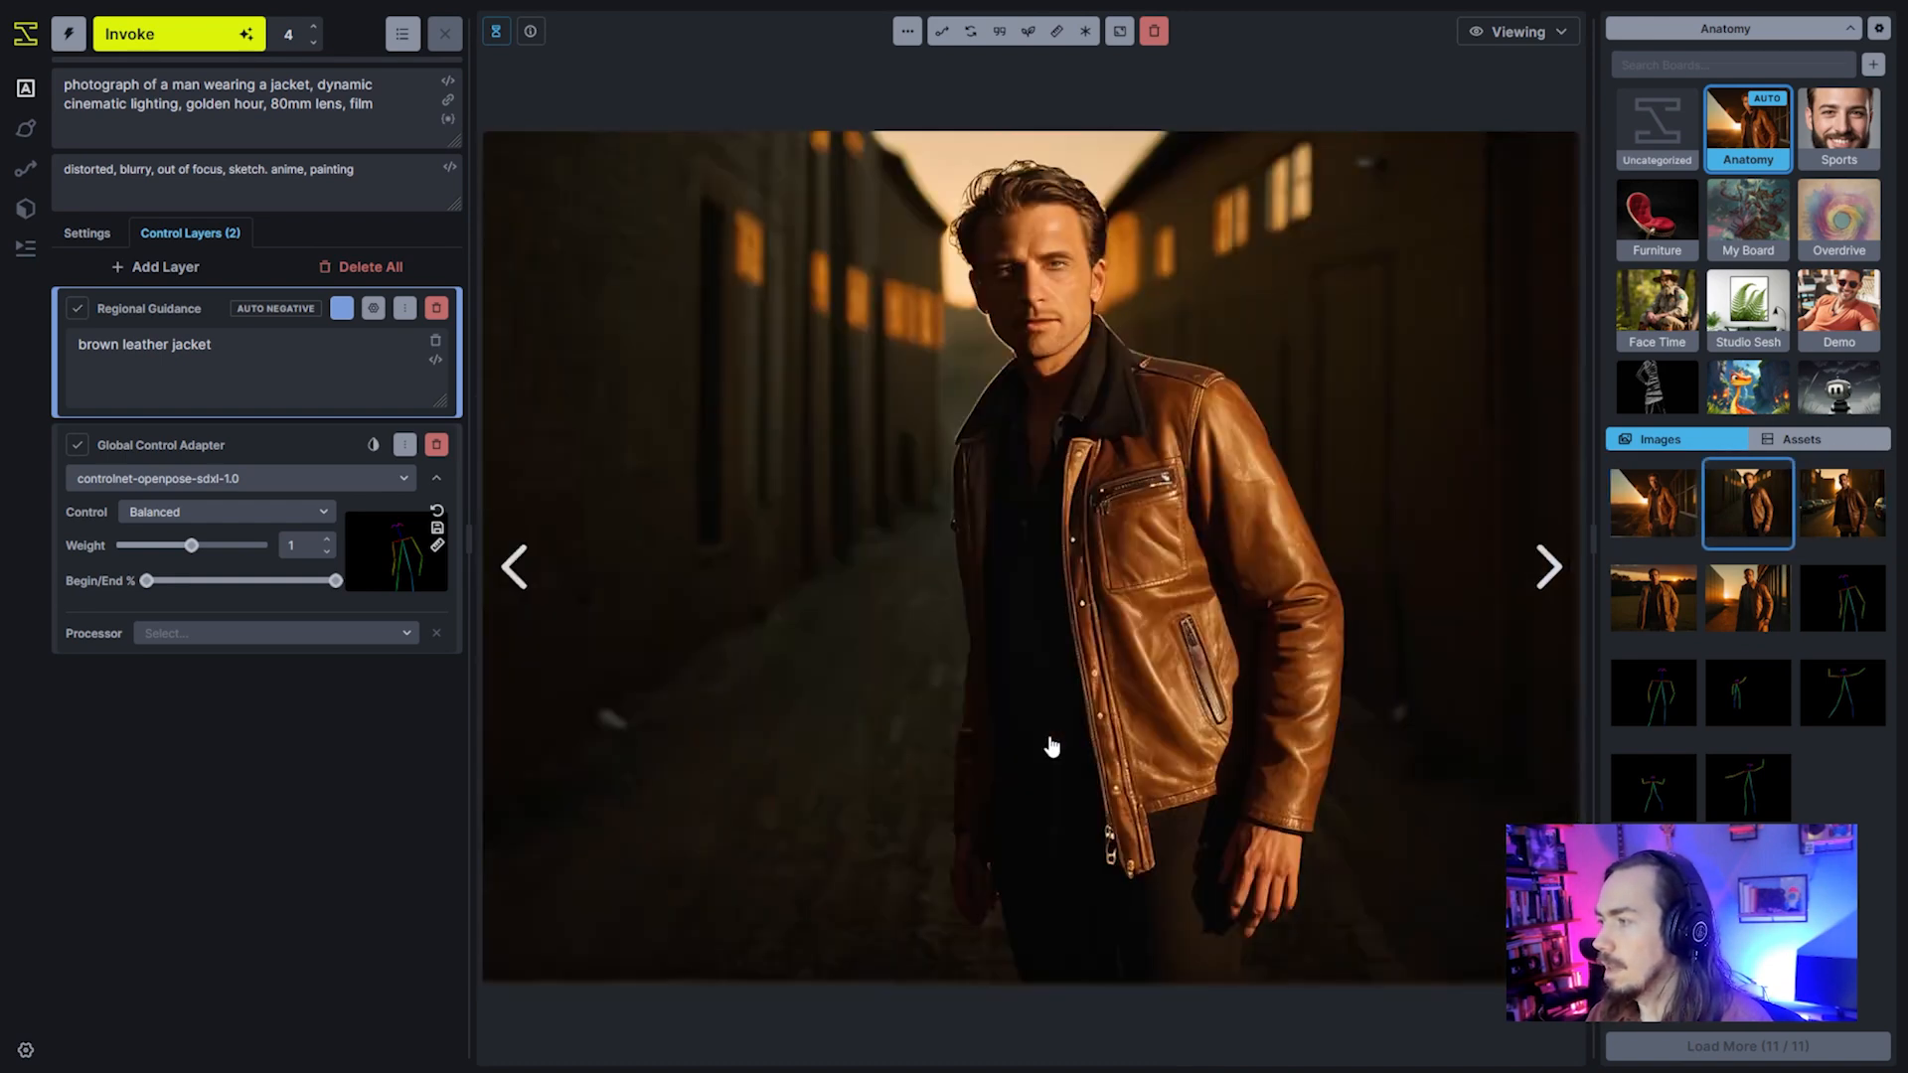
pyautogui.press('Right')
pyautogui.press('Right')
pyautogui.press('Right')
pyautogui.press('Left')
pyautogui.press('Left')
pyautogui.press('Left')
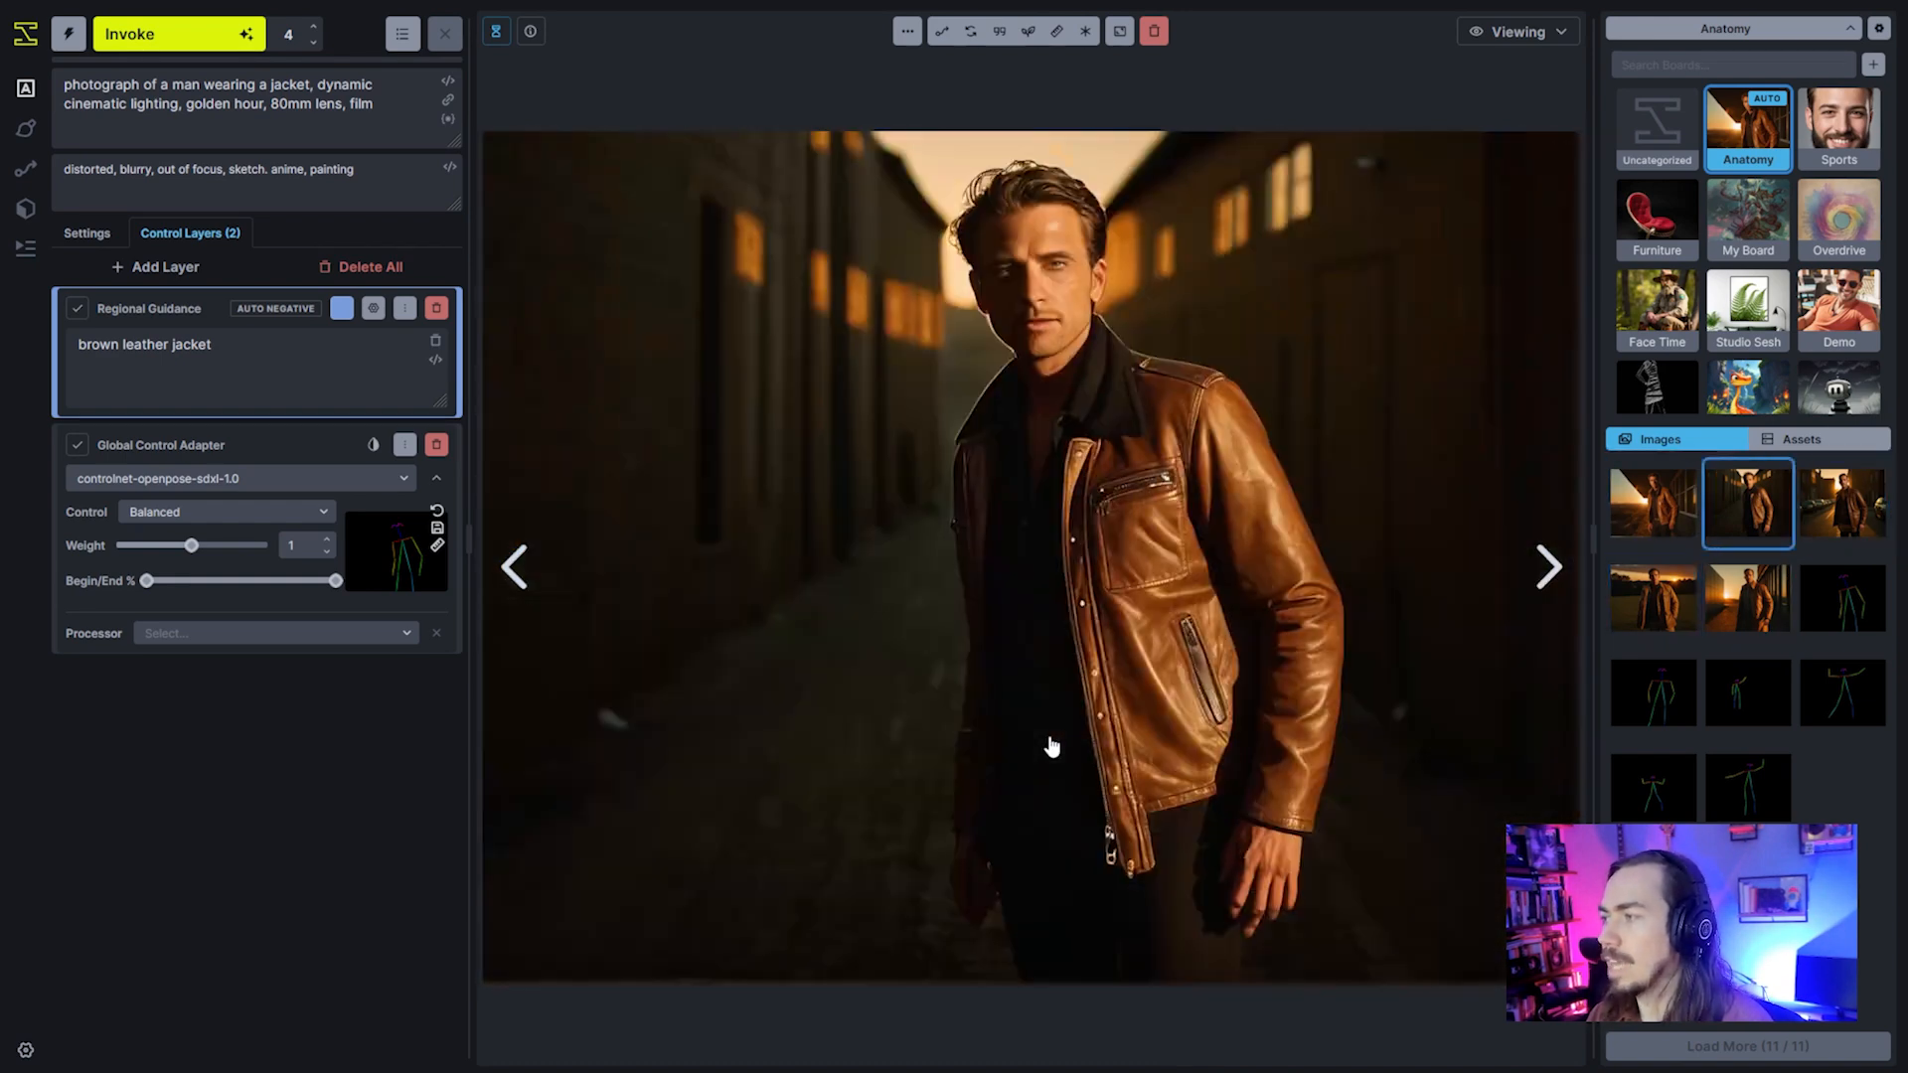
pyautogui.press('Left')
pyautogui.press('Right')
pyautogui.press('Right')
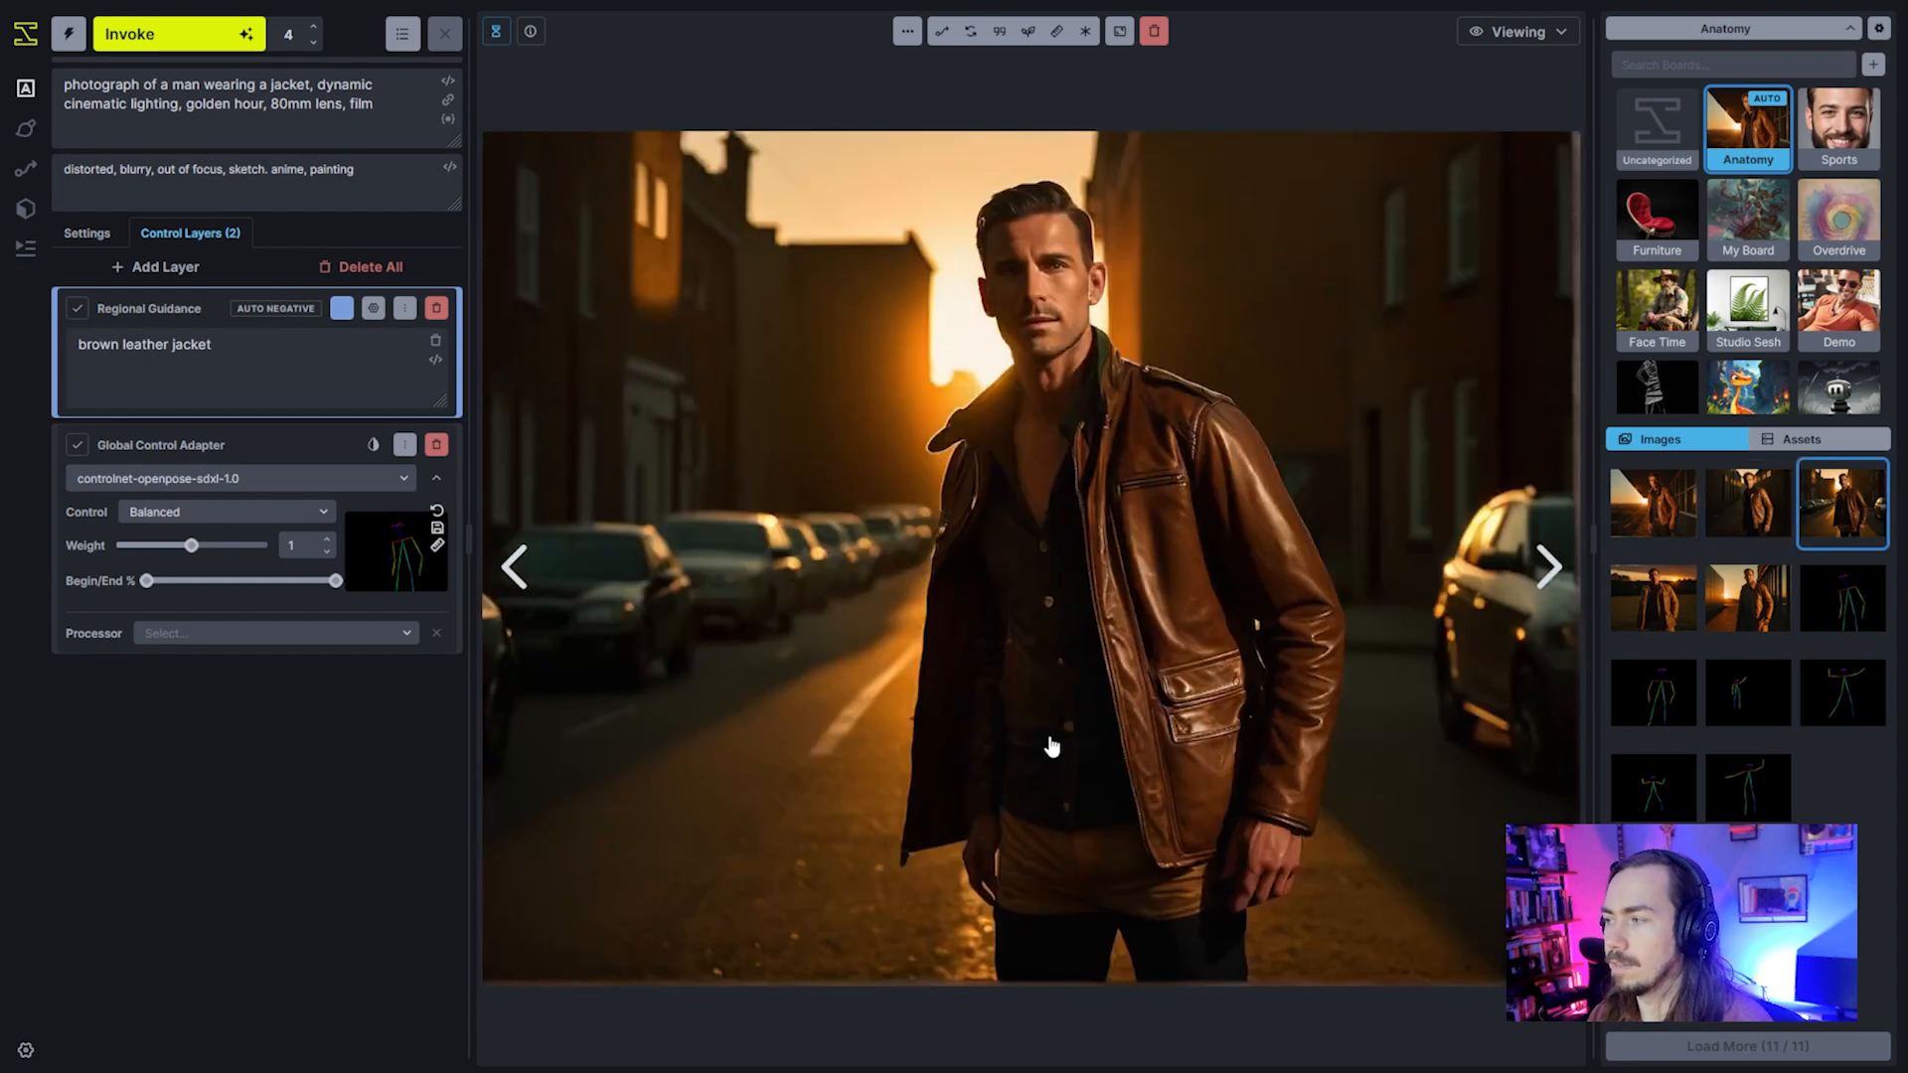
pyautogui.press('Right')
pyautogui.press('Left')
pyautogui.press('Left')
pyautogui.press('Left')
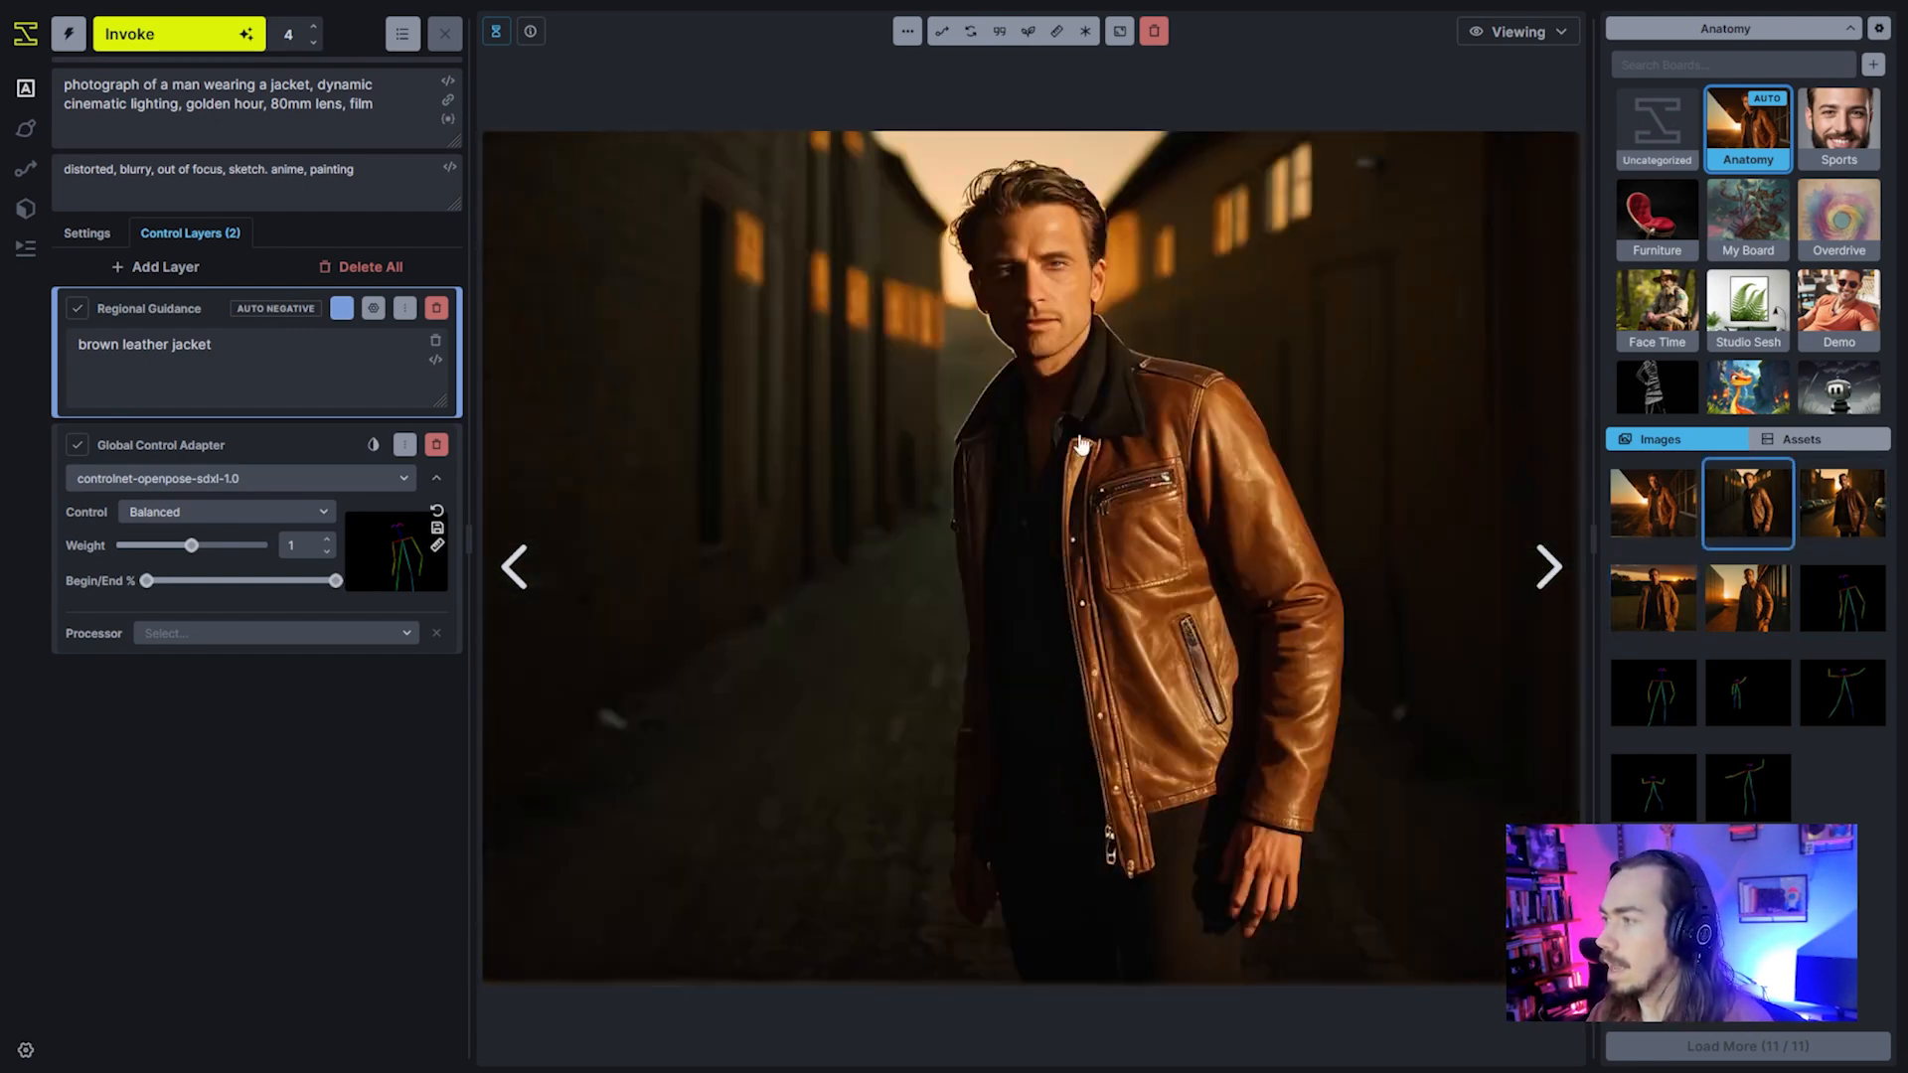
pyautogui.press('Right')
pyautogui.press('Right')
pyautogui.press('Left')
pyautogui.press('Left')
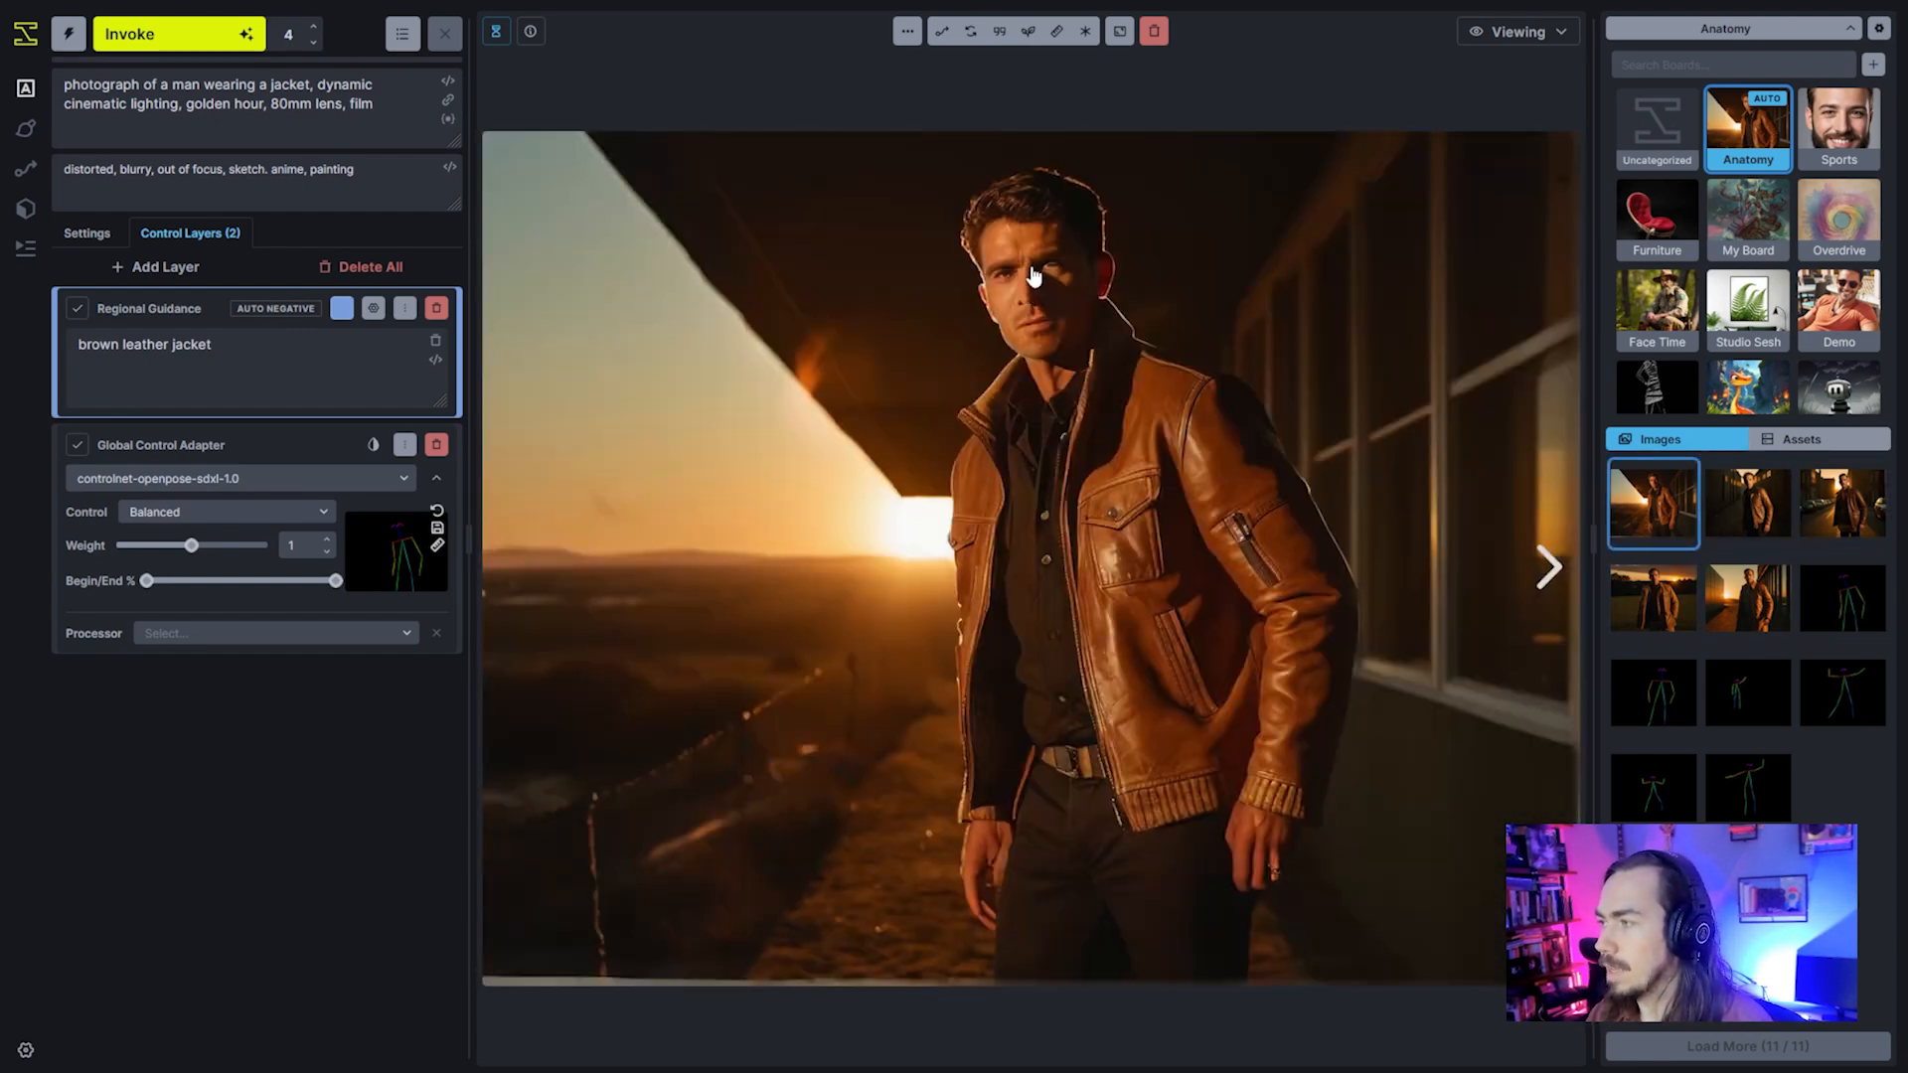
pyautogui.press('Right')
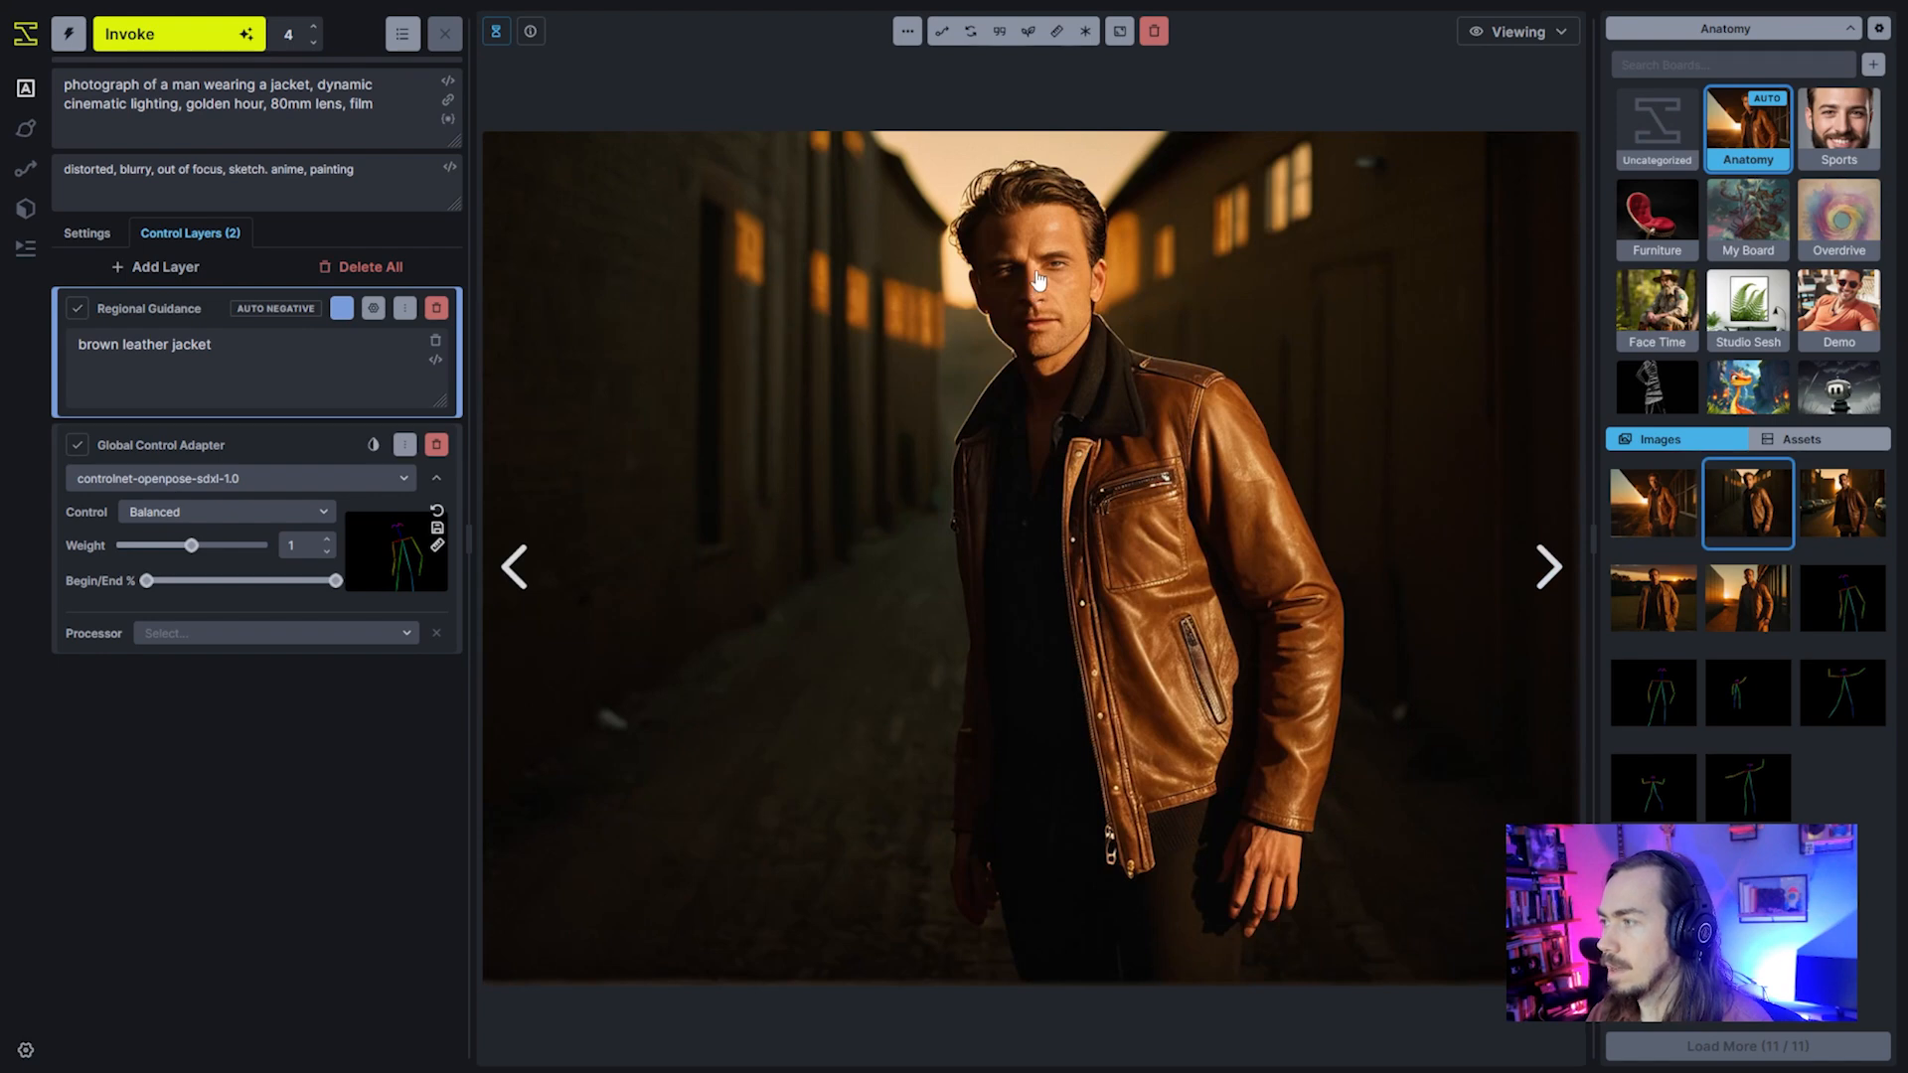
pyautogui.press('Left')
pyautogui.press('Right')
pyautogui.press('Right')
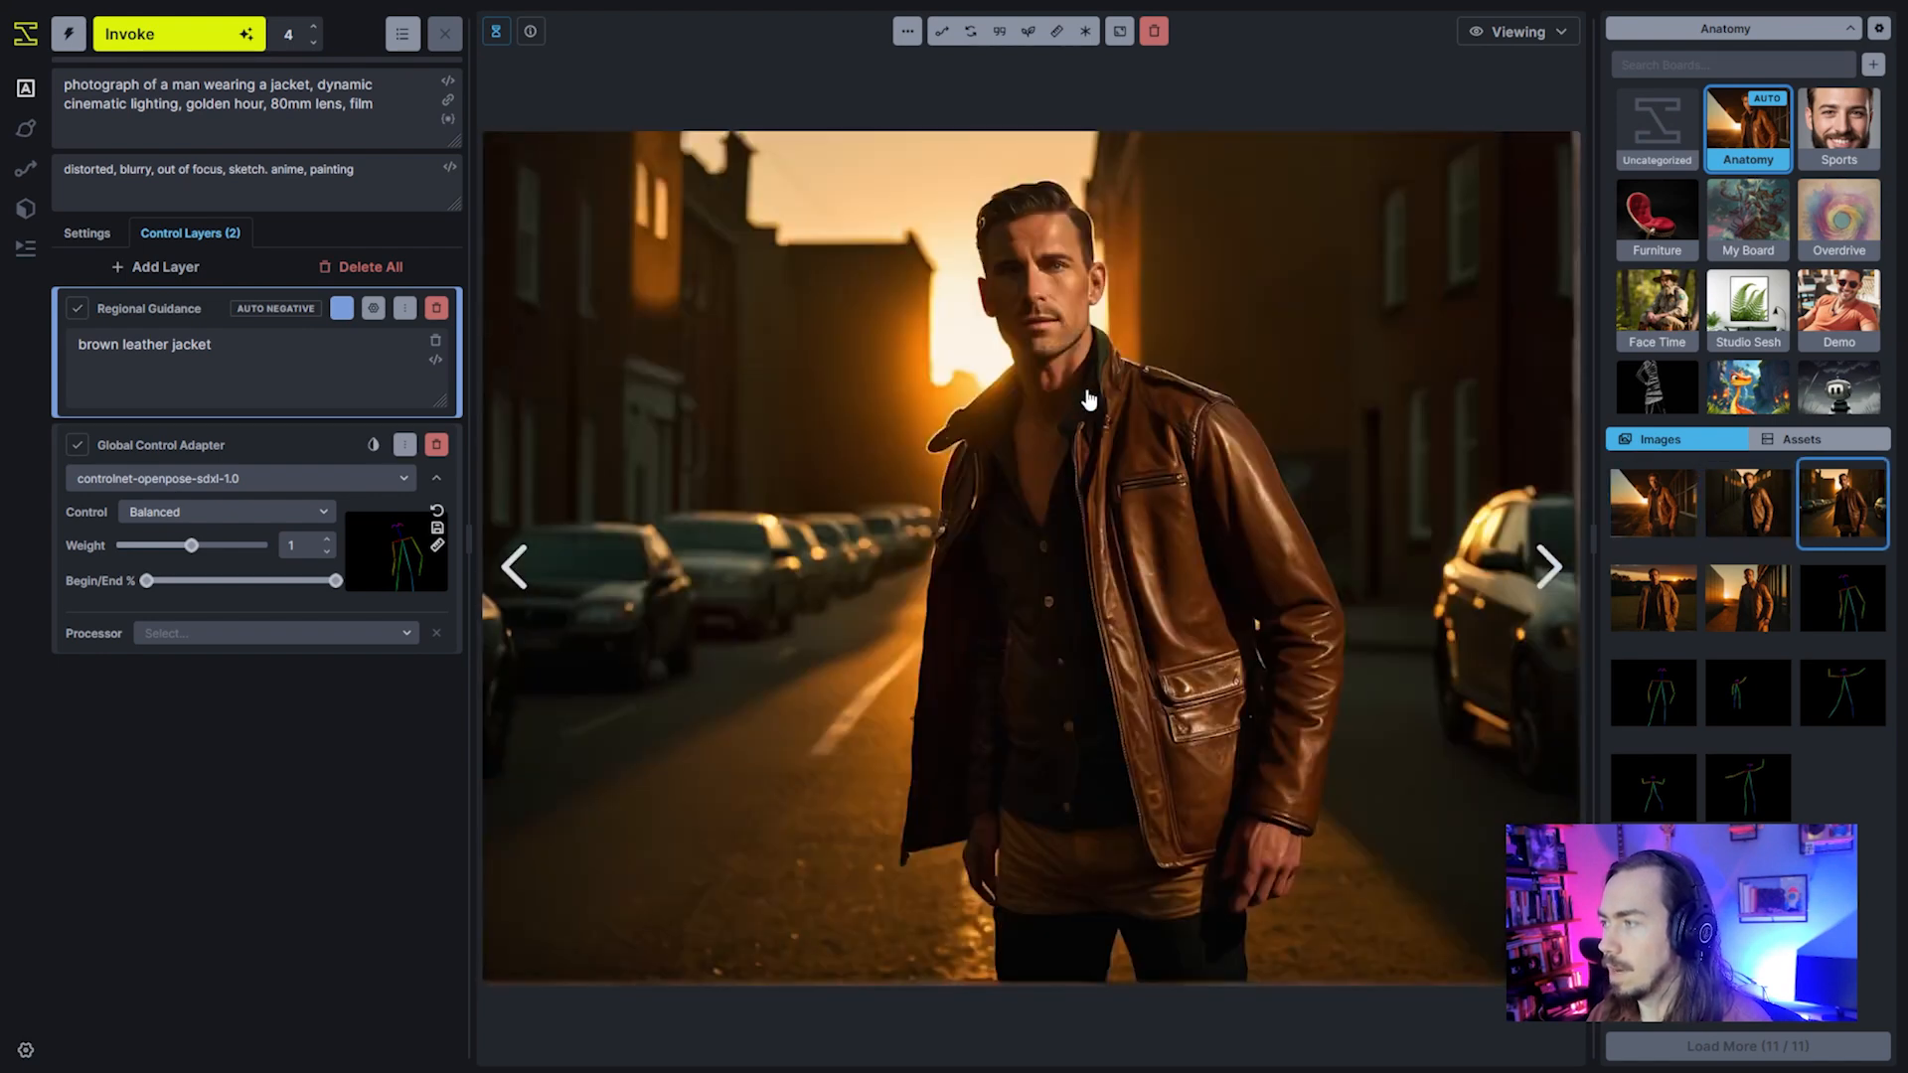
pyautogui.press('Right')
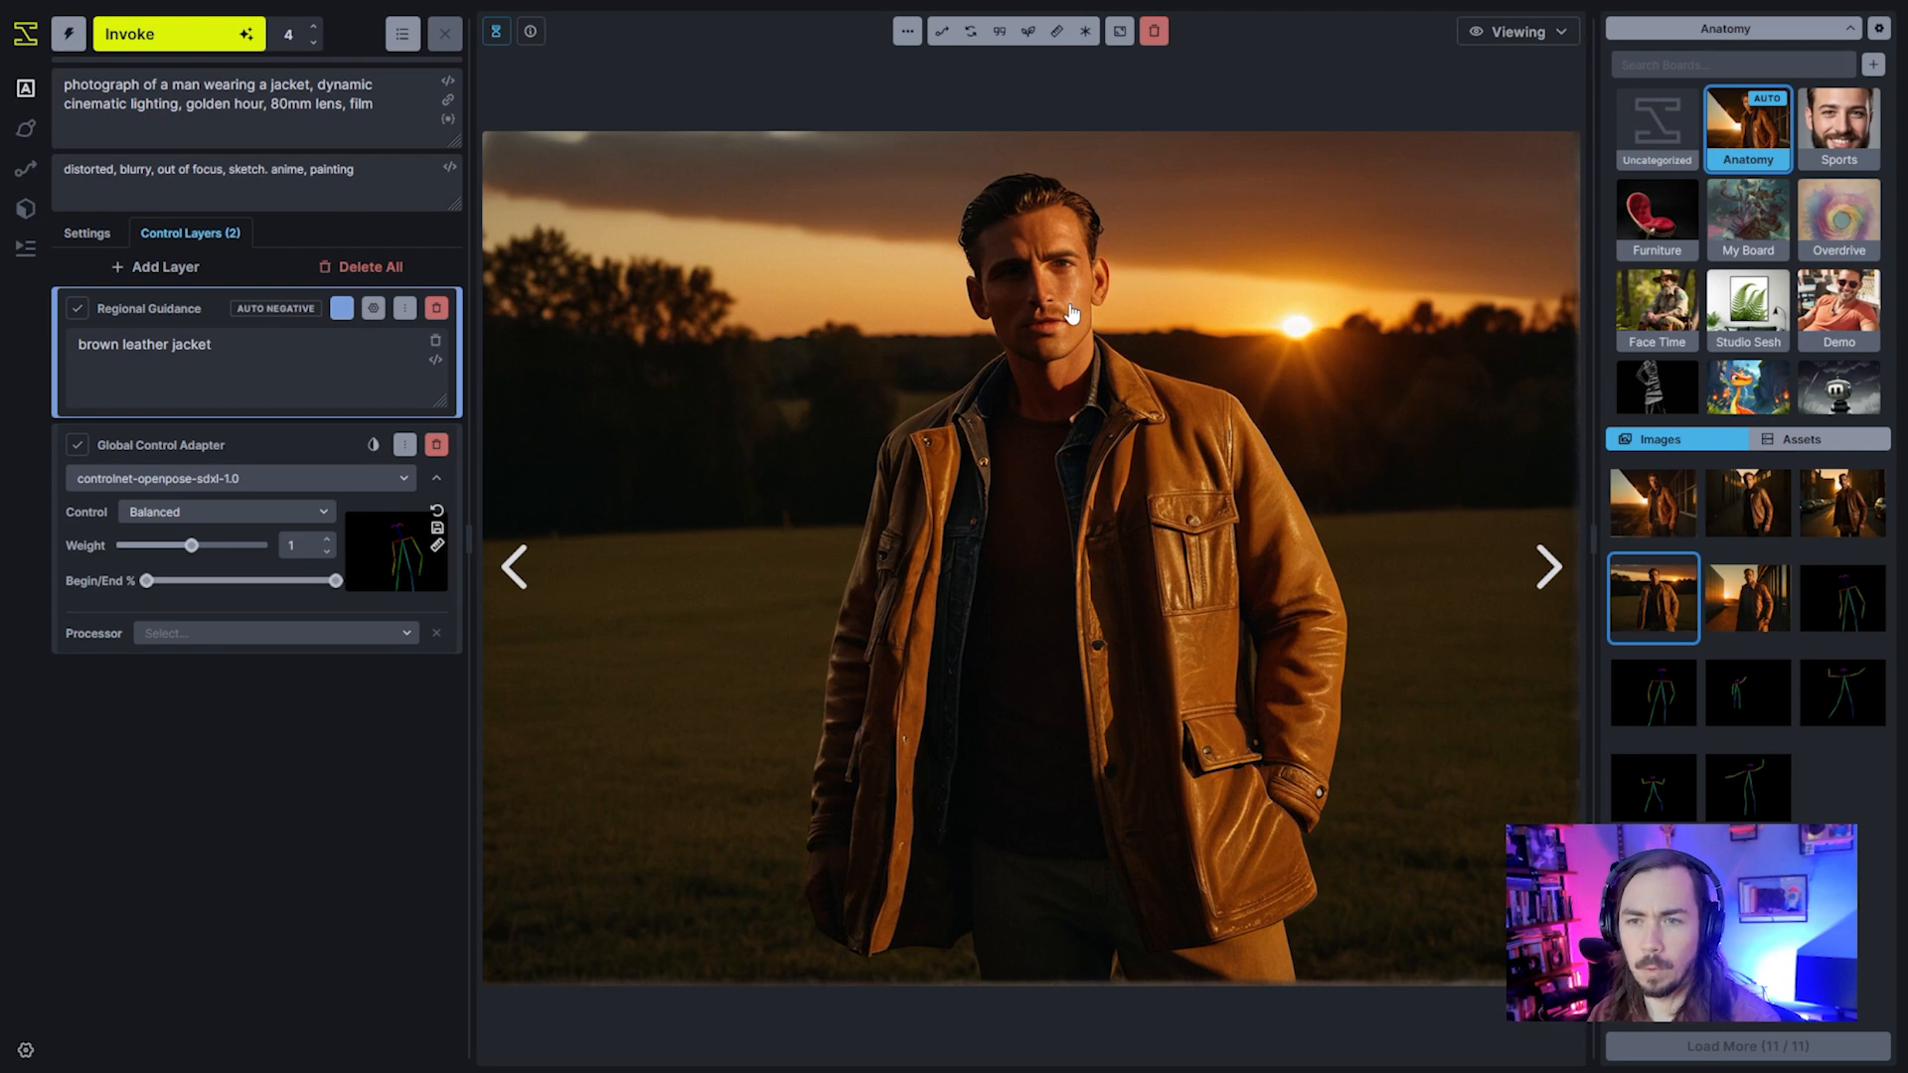
# Flip through the same photos again, examining how the man's arms and hands are placed in each one
pyautogui.press('Left')
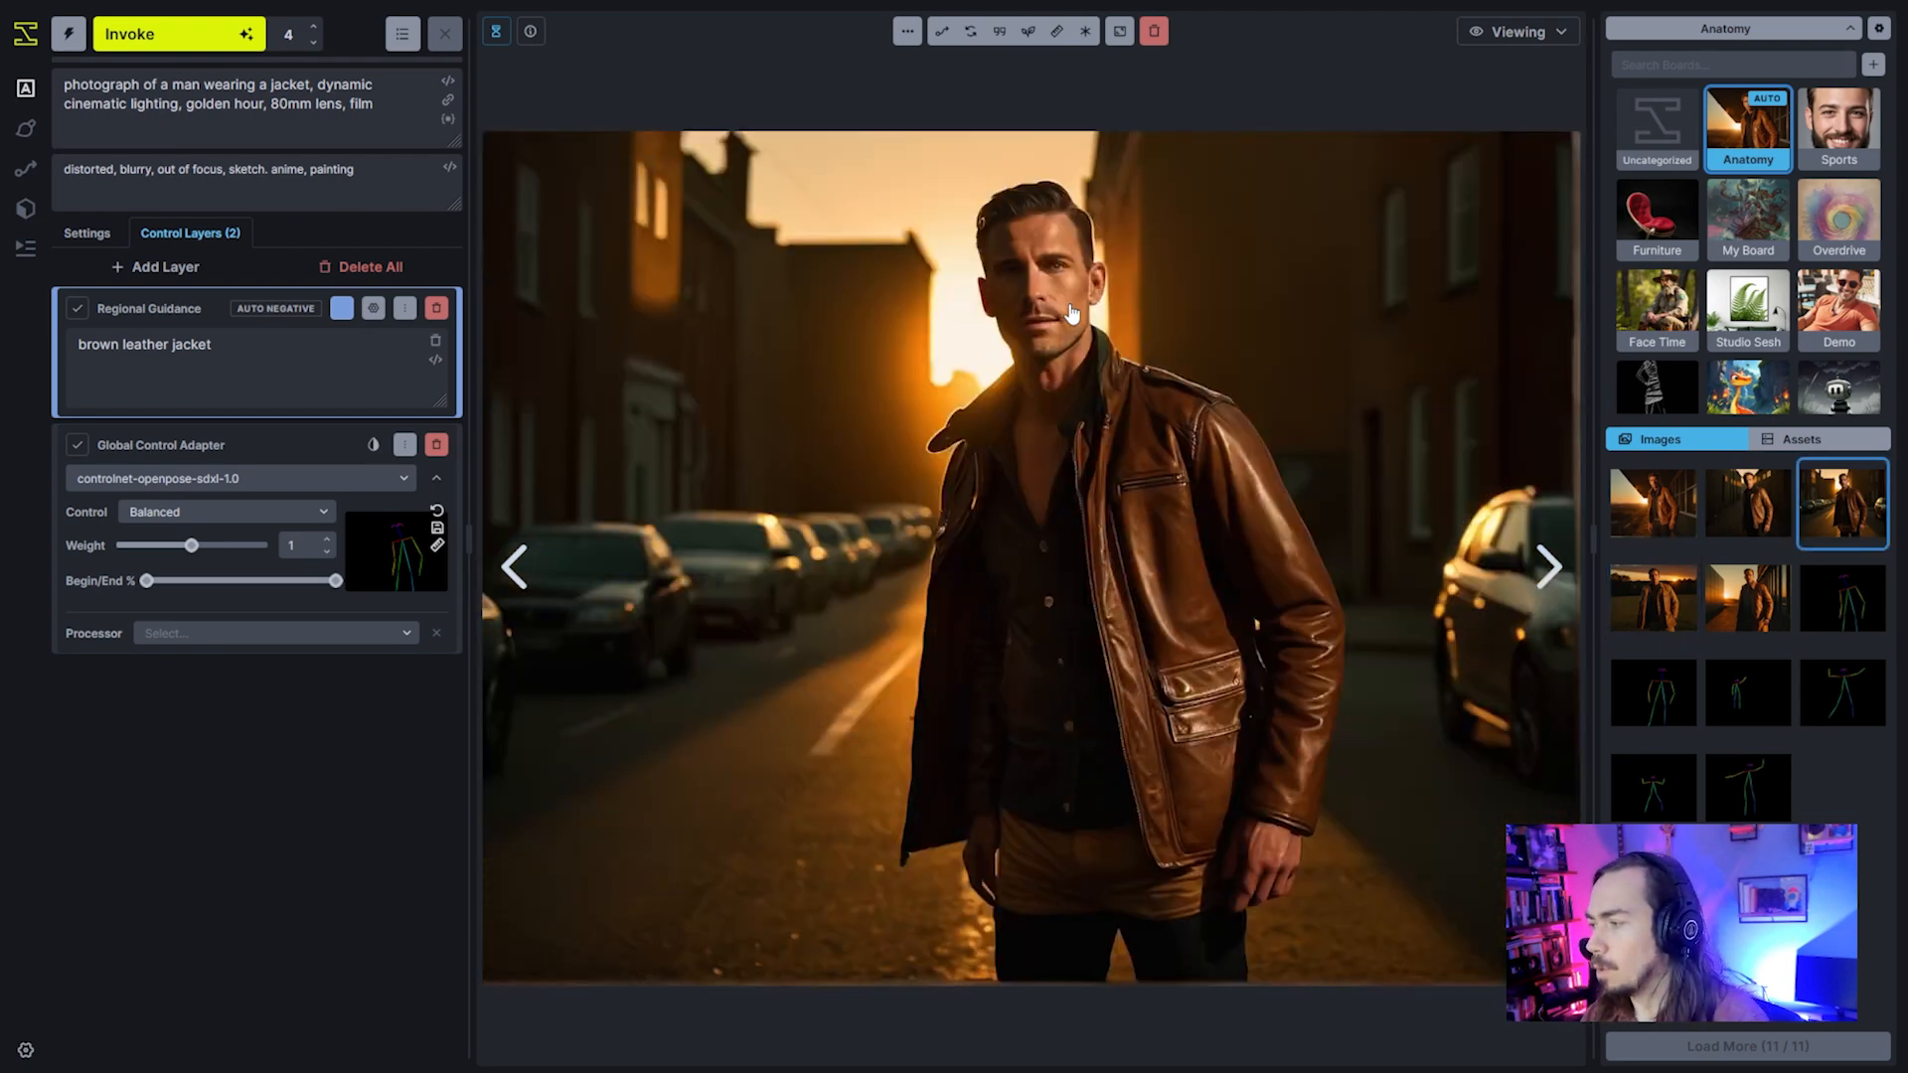
pyautogui.press('Left')
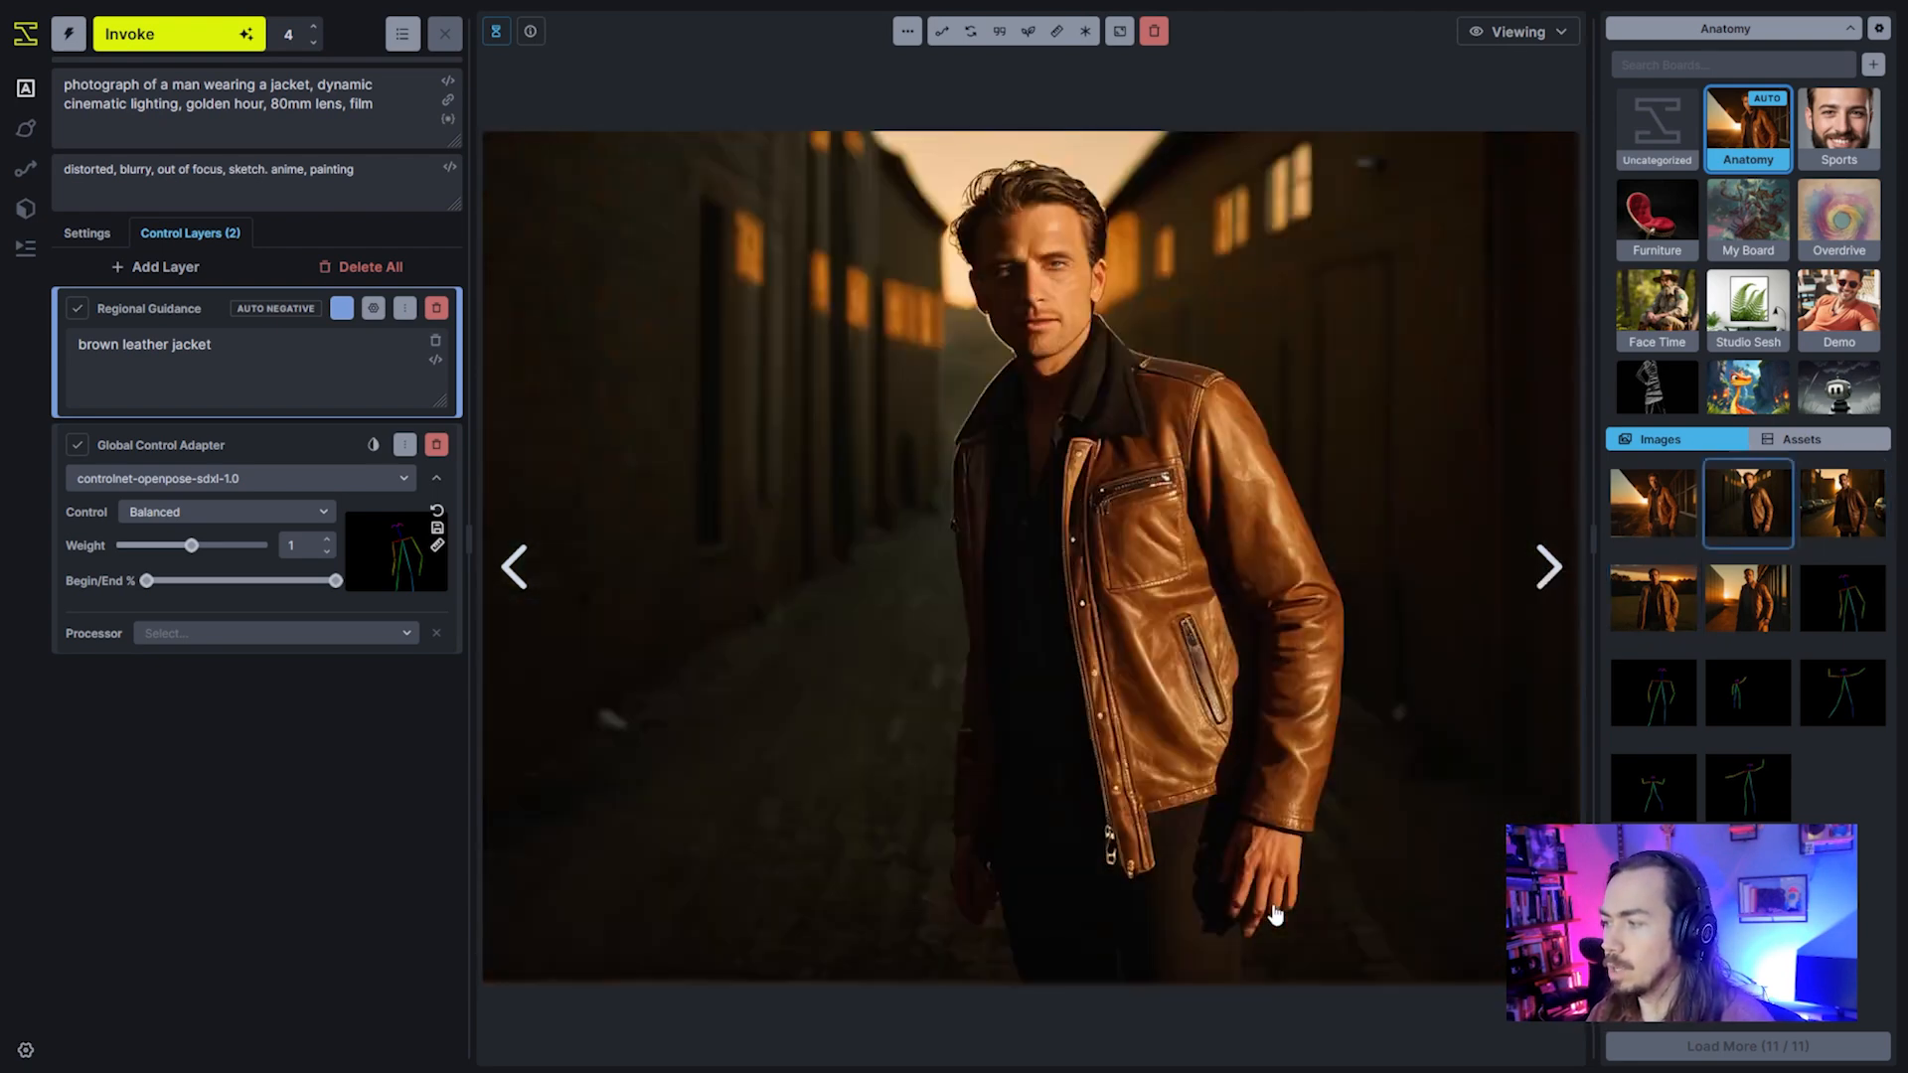
pyautogui.press('Left')
pyautogui.press('Right')
pyautogui.press('Right')
pyautogui.press('Right')
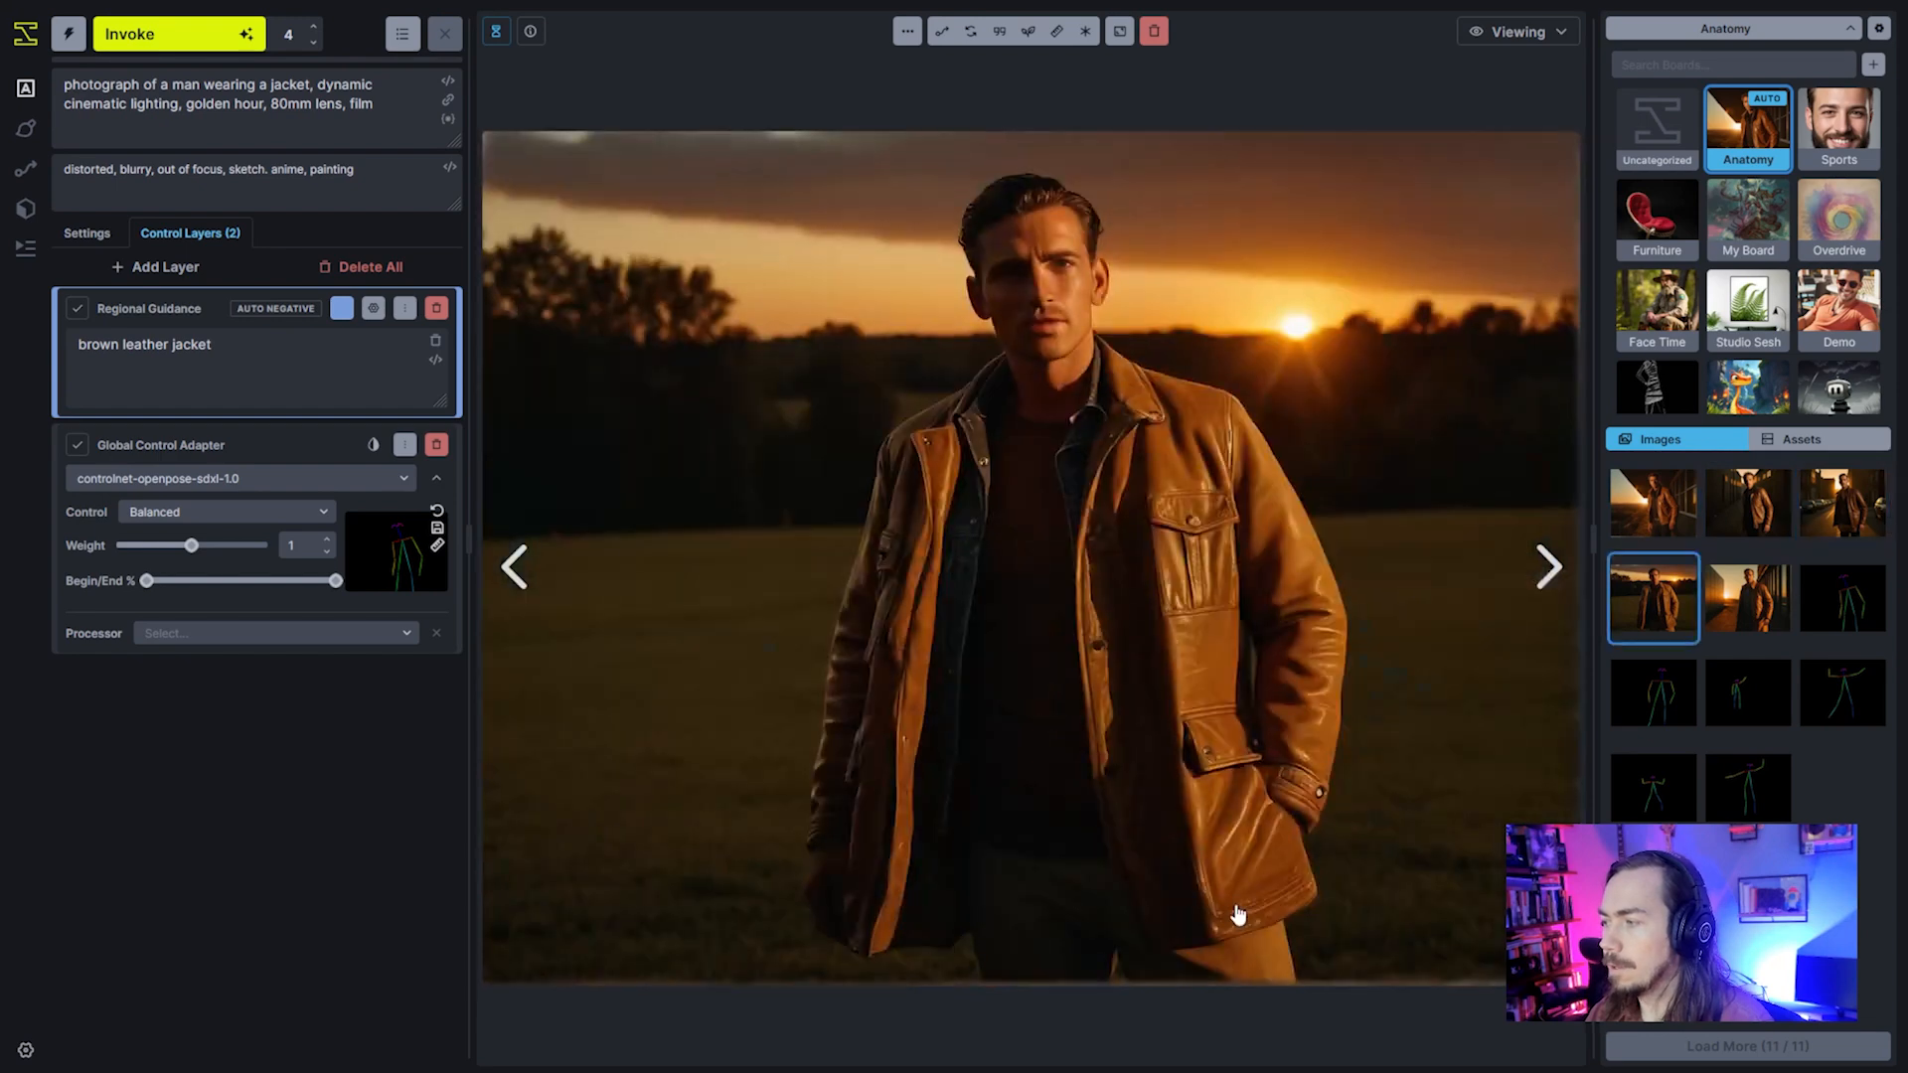
pyautogui.press('Left')
pyautogui.press('Left')
pyautogui.press('Left')
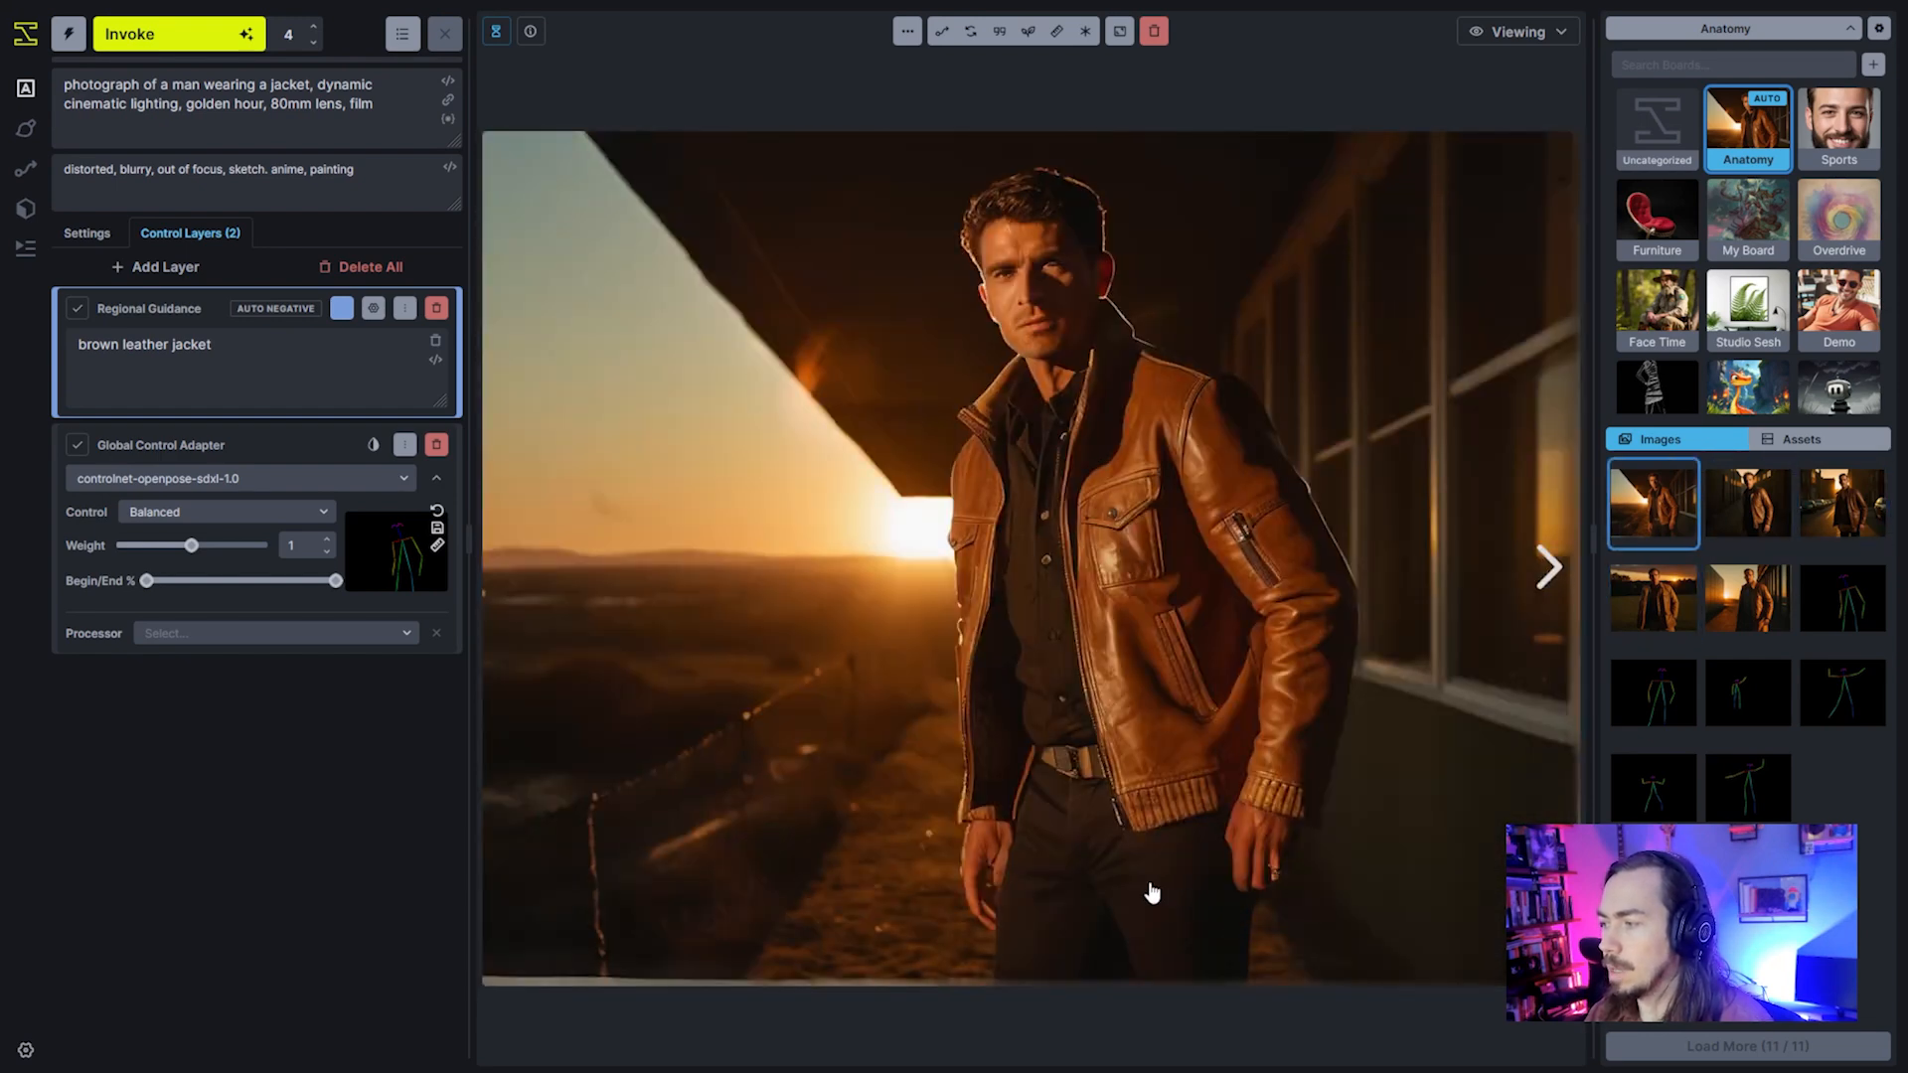
pyautogui.press('Right')
pyautogui.press('Right')
pyautogui.press('Left')
pyautogui.press('Right')
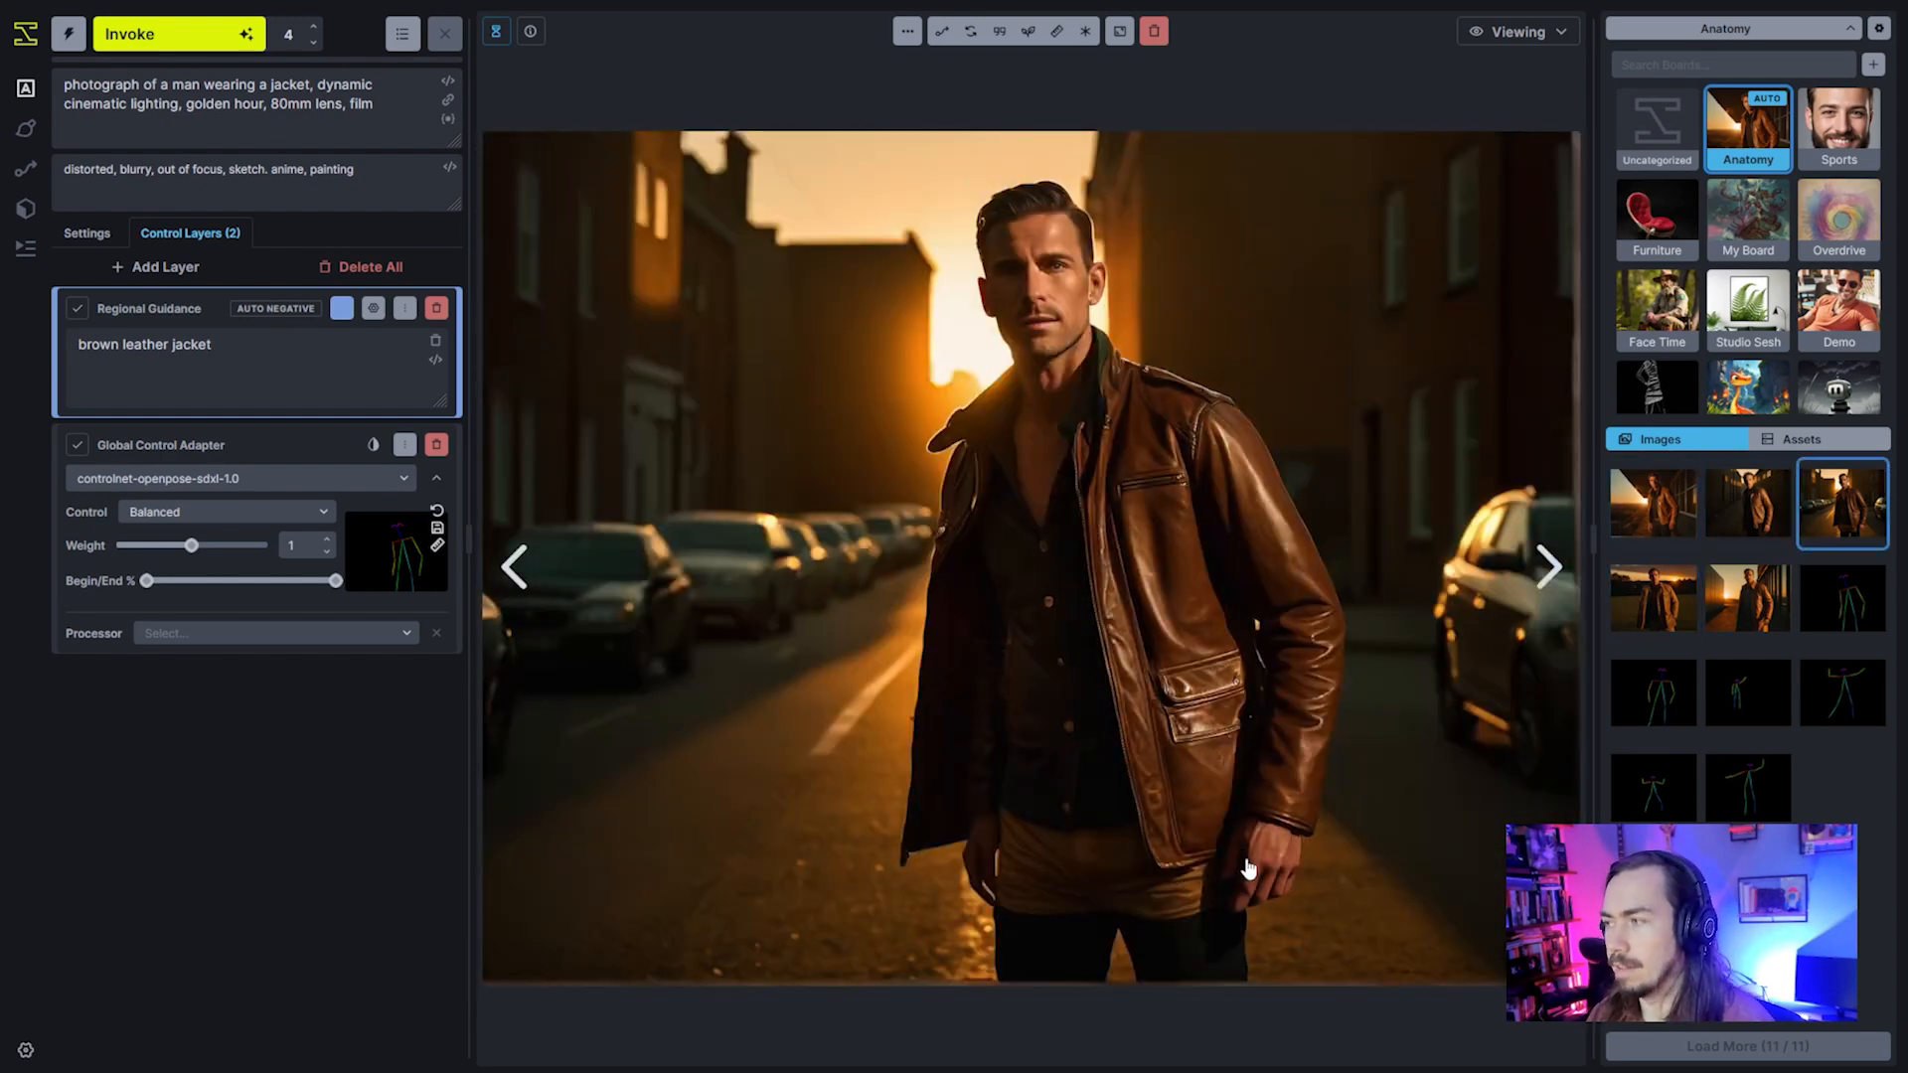
pyautogui.press('Left')
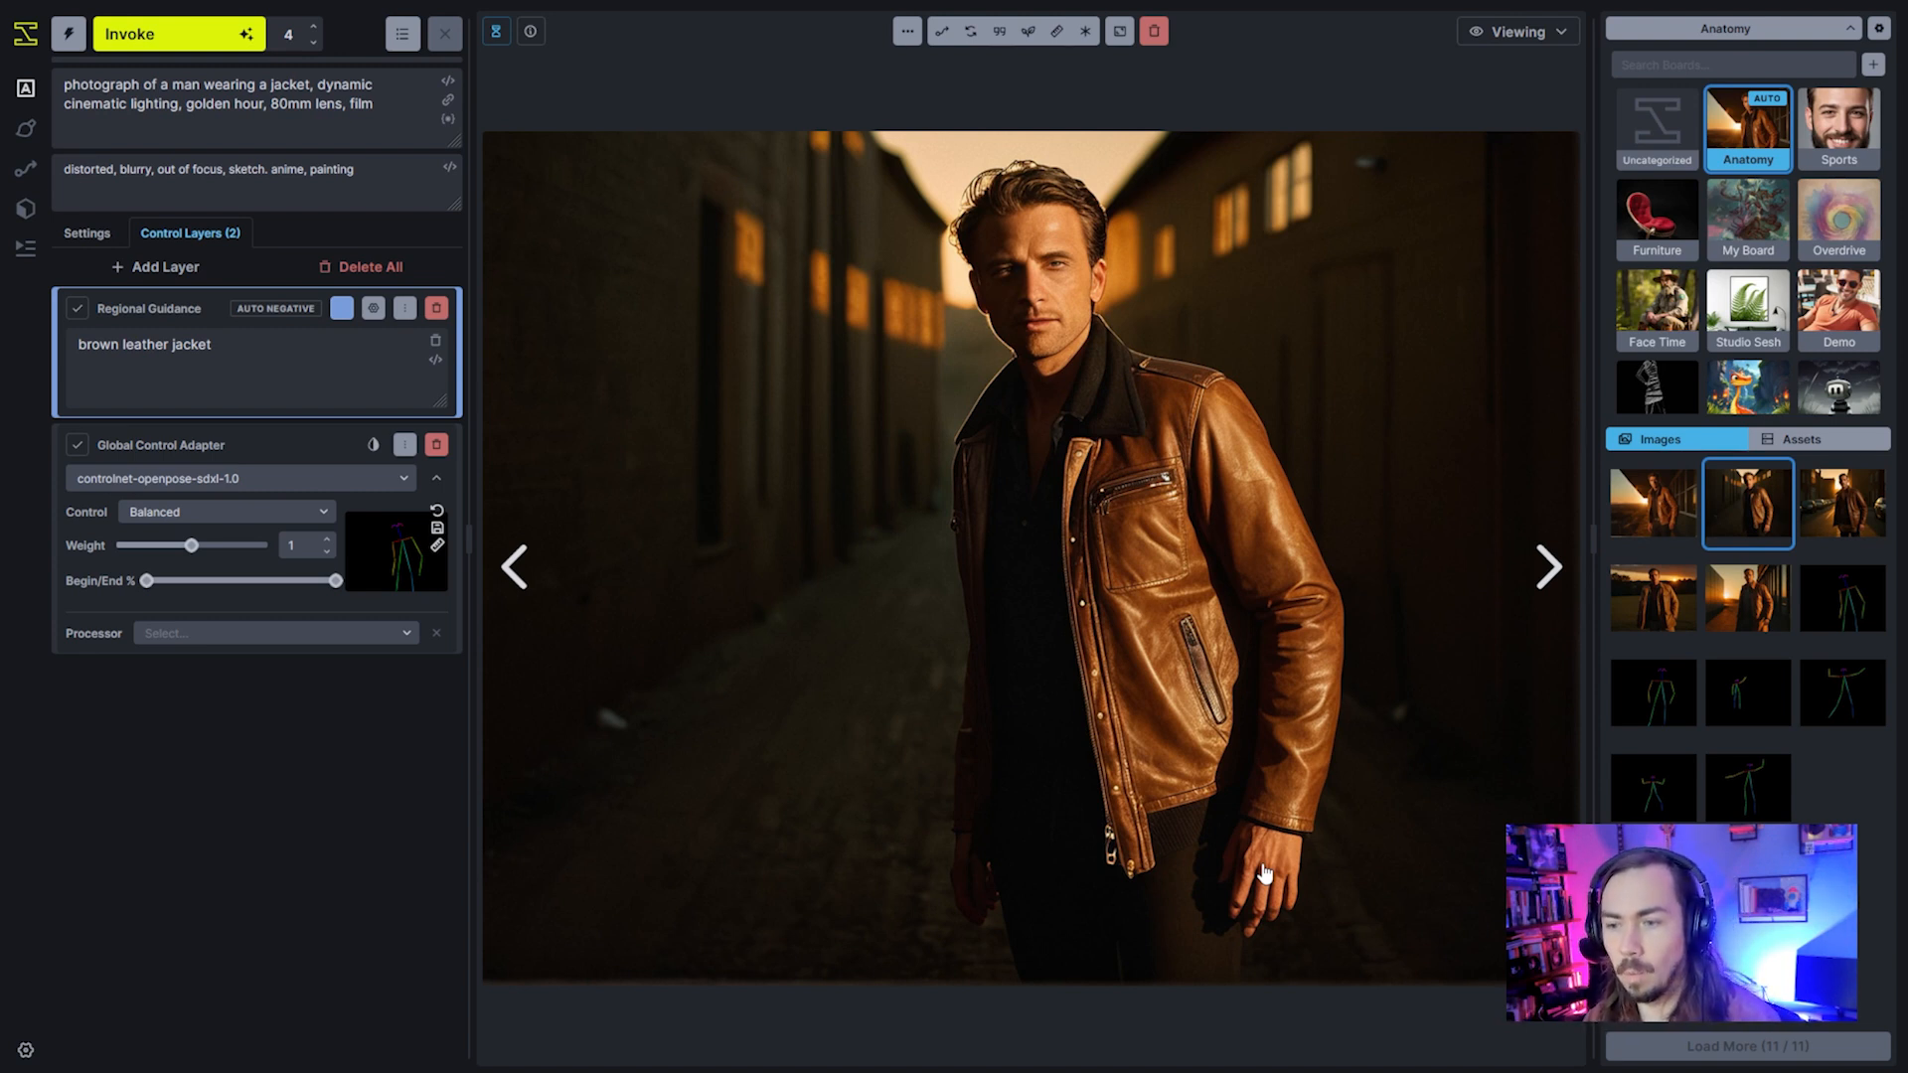
# Replace "man" with "cheetah" in the positive prompt, set the iterations to 1, and generate the image
pyautogui.doubleClick(187, 87)
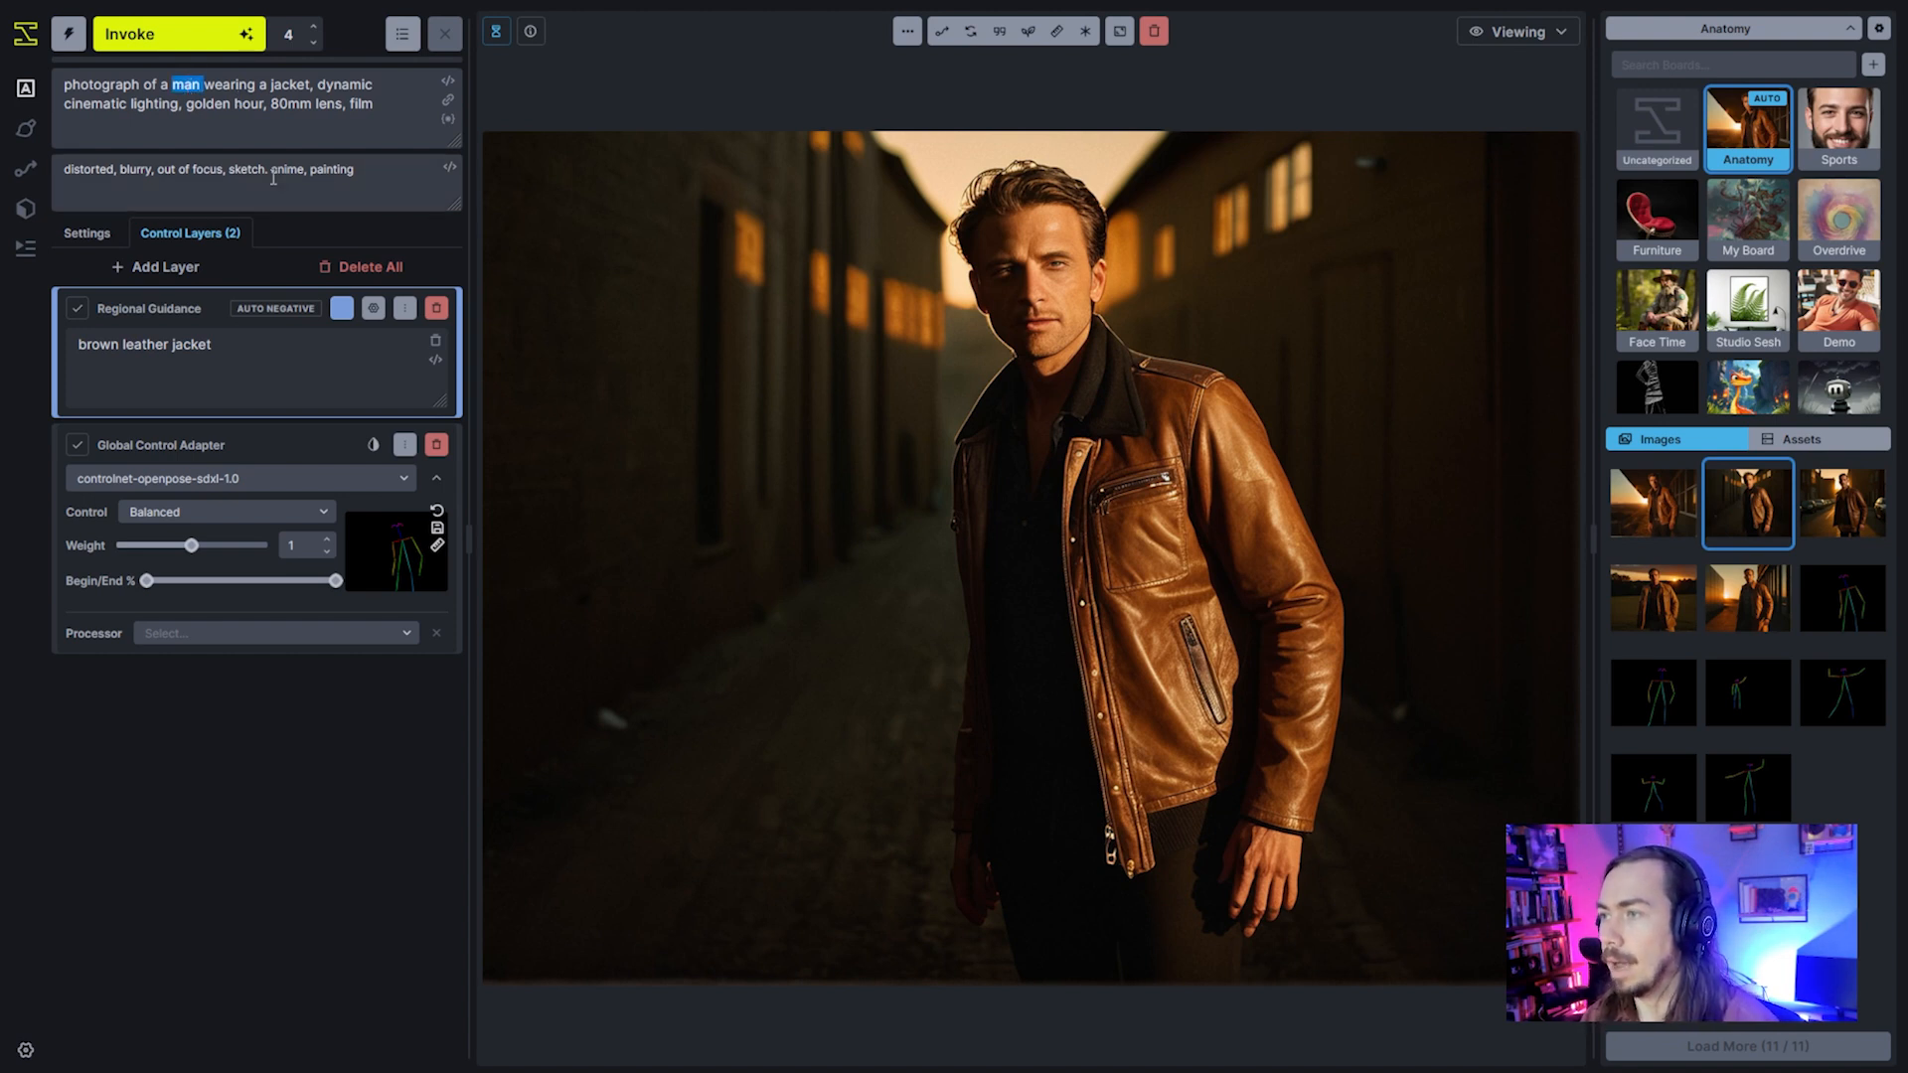
pyautogui.write('cheetah')
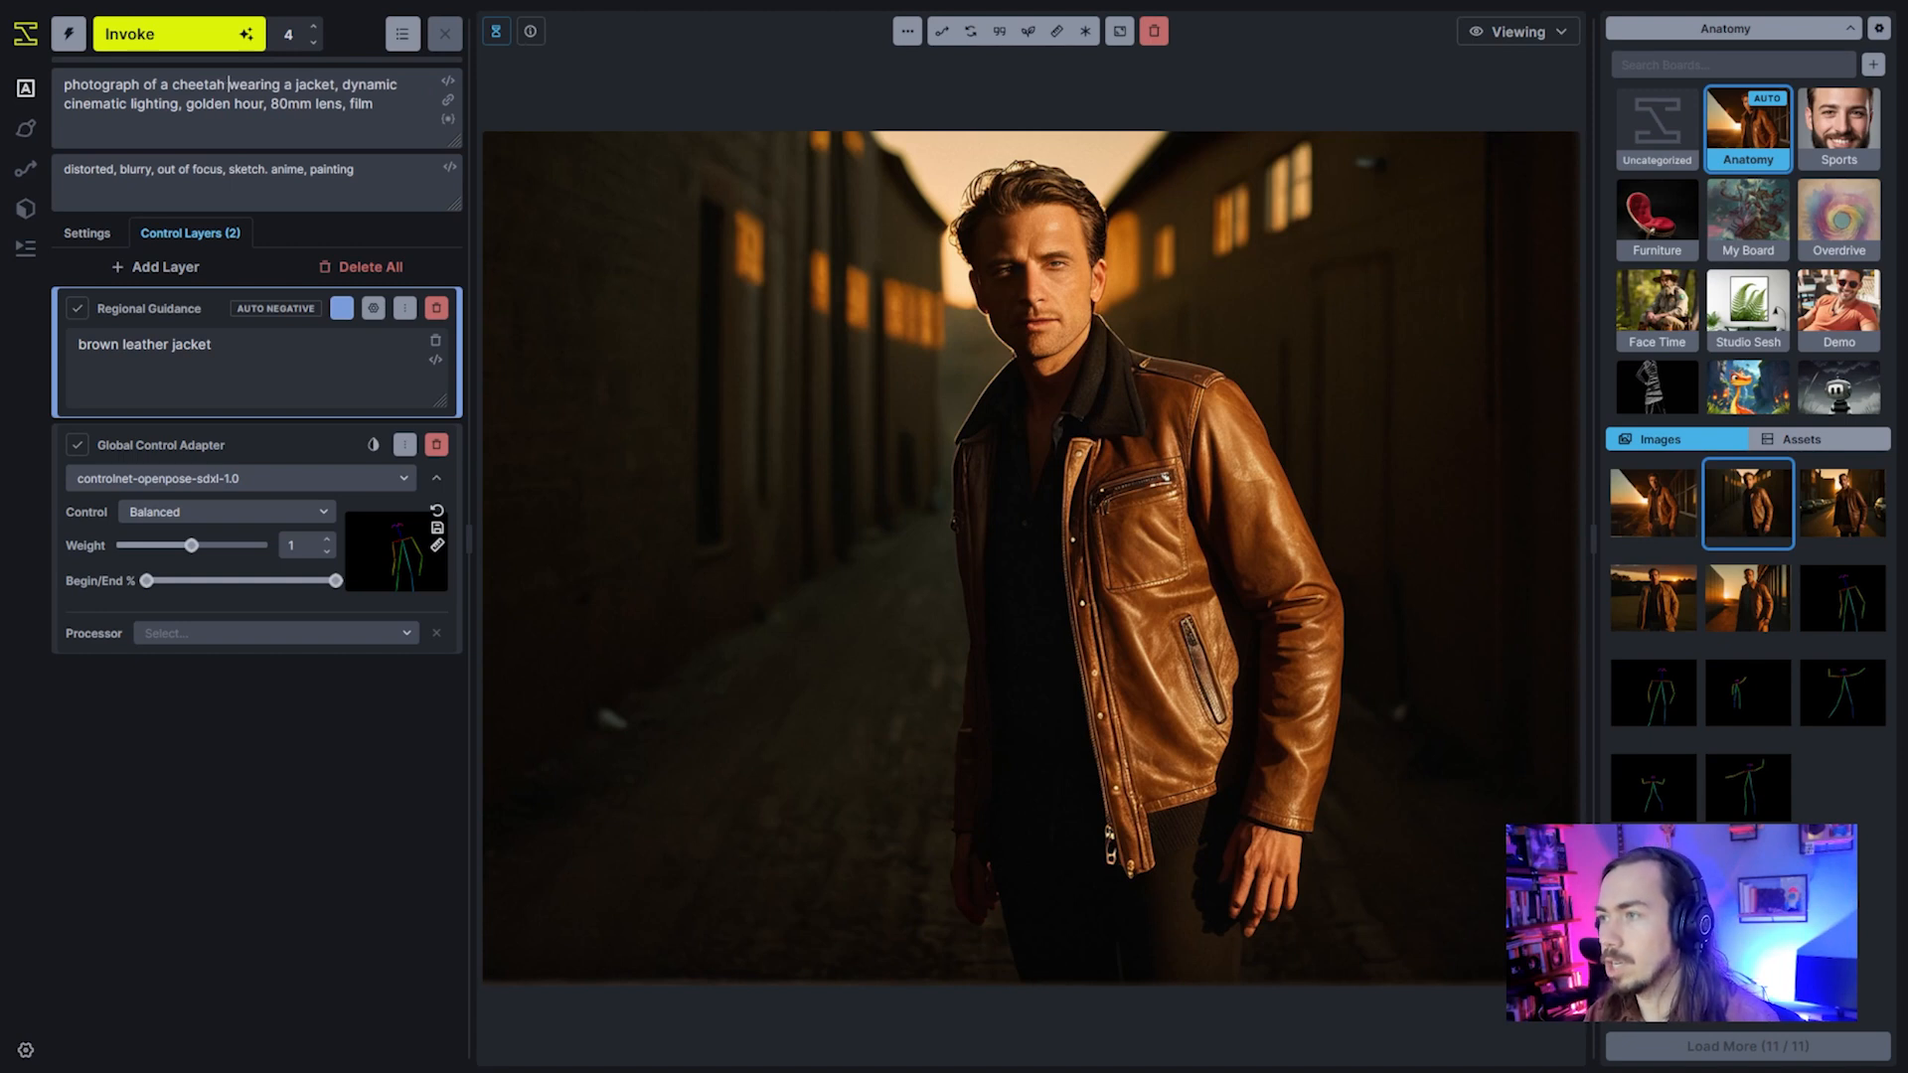
pyautogui.tripleClick(314, 42)
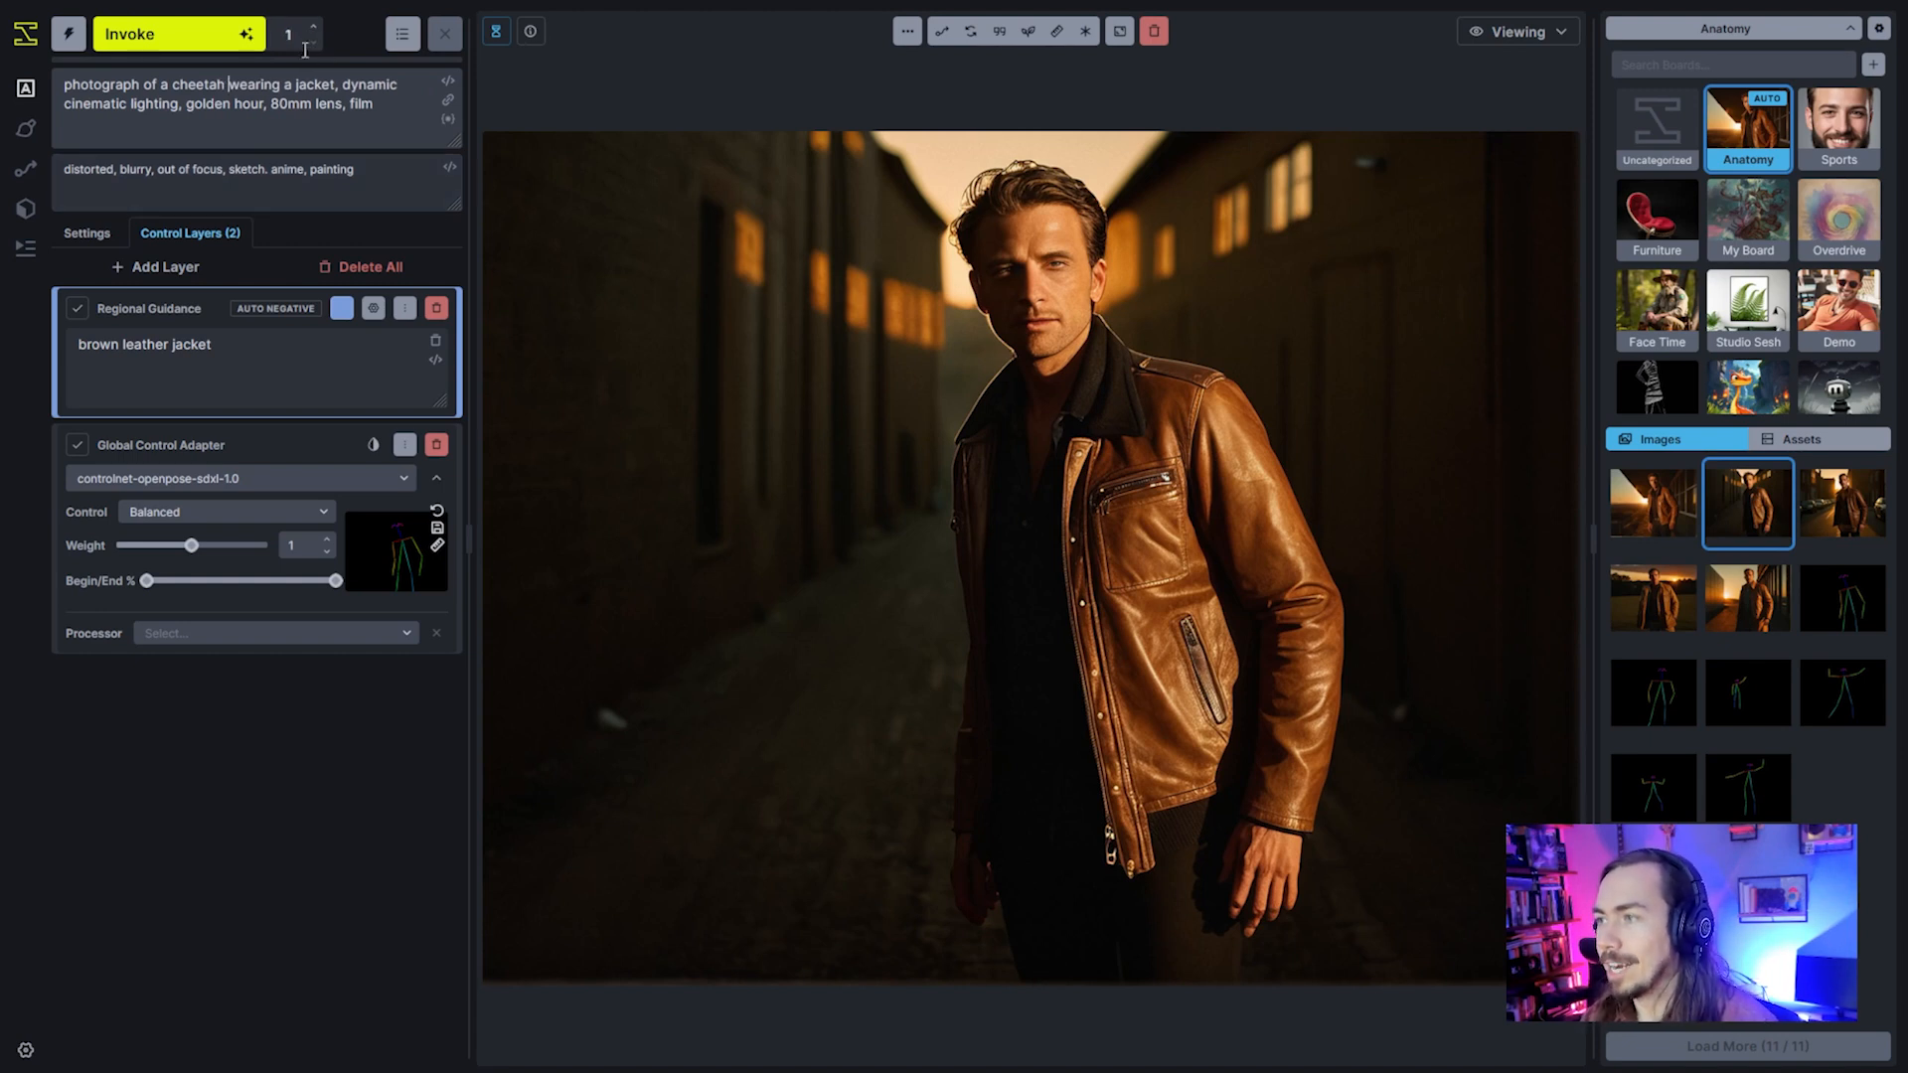
pyautogui.click(204, 43)
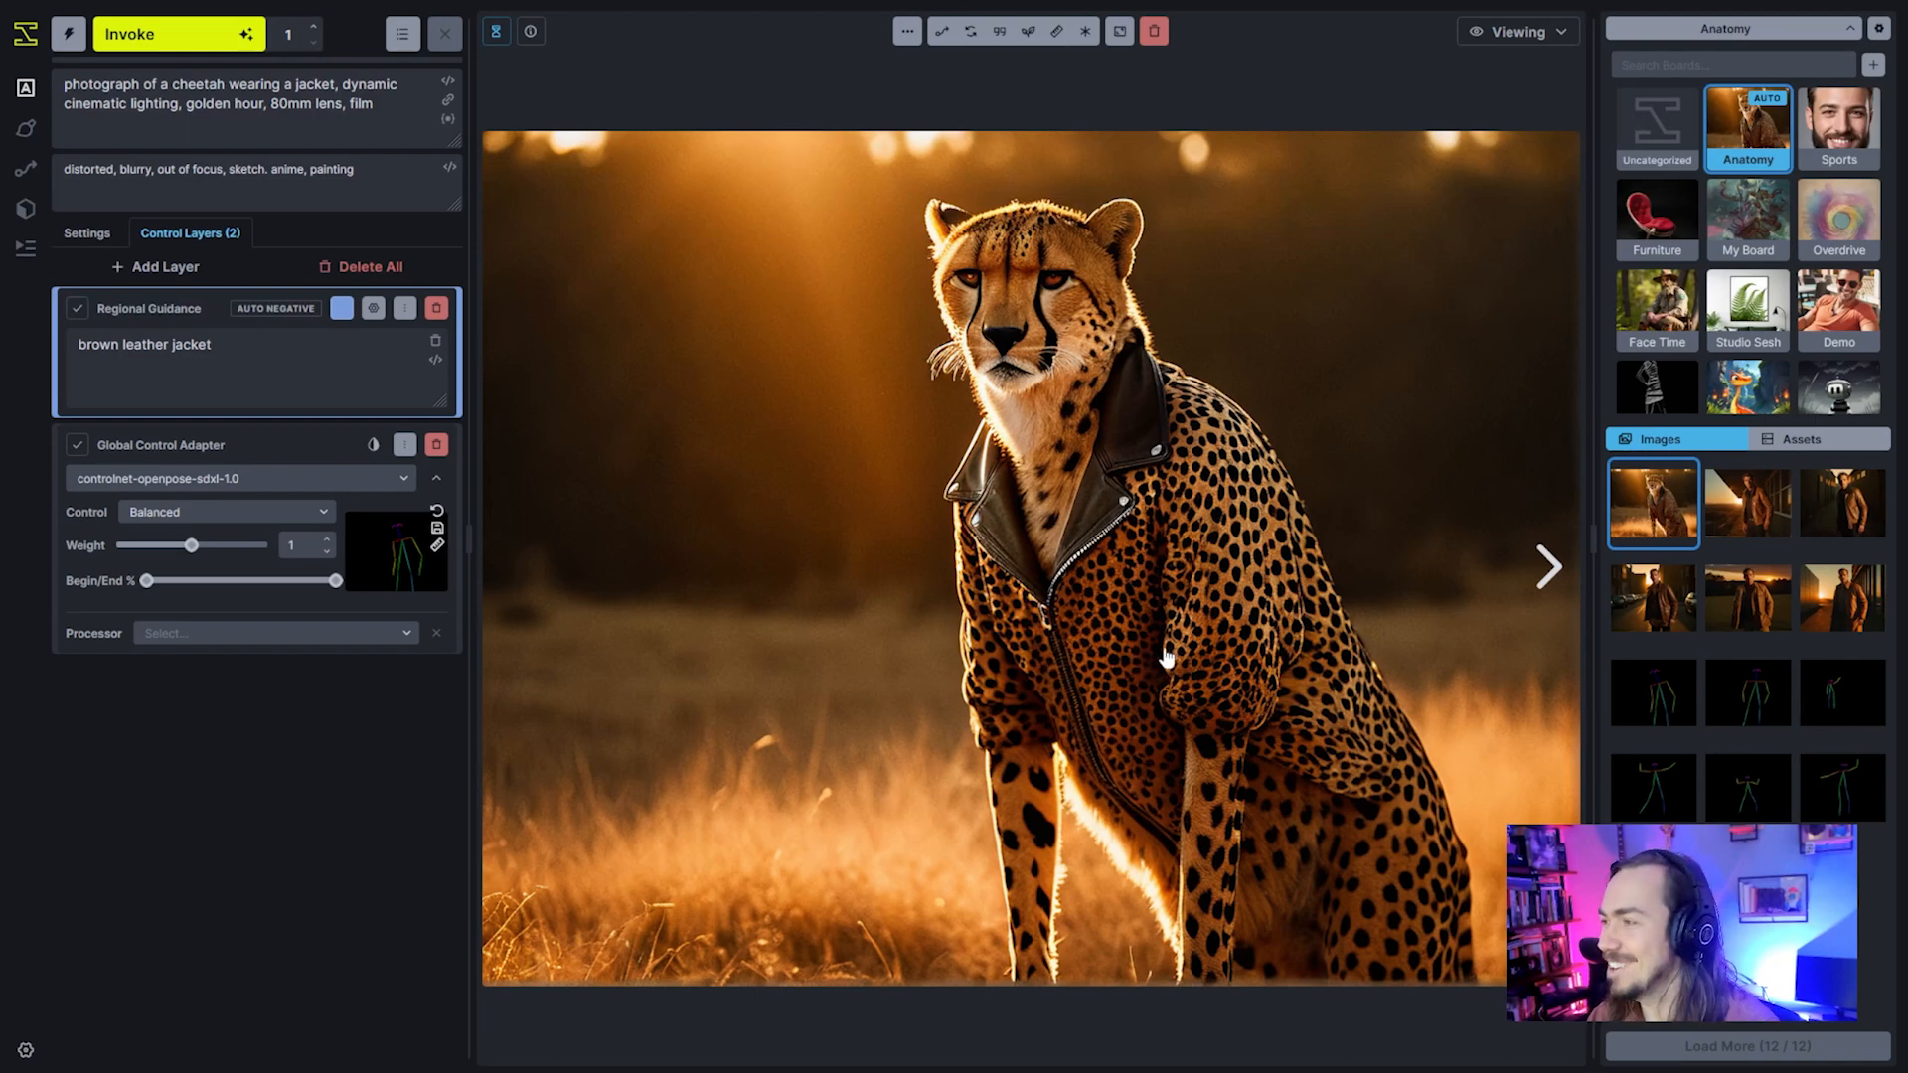
# Compare the generated cheetah image with the earlier photos of the man, checking how each follows the pose
pyautogui.click(1738, 540)
pyautogui.click(1645, 537)
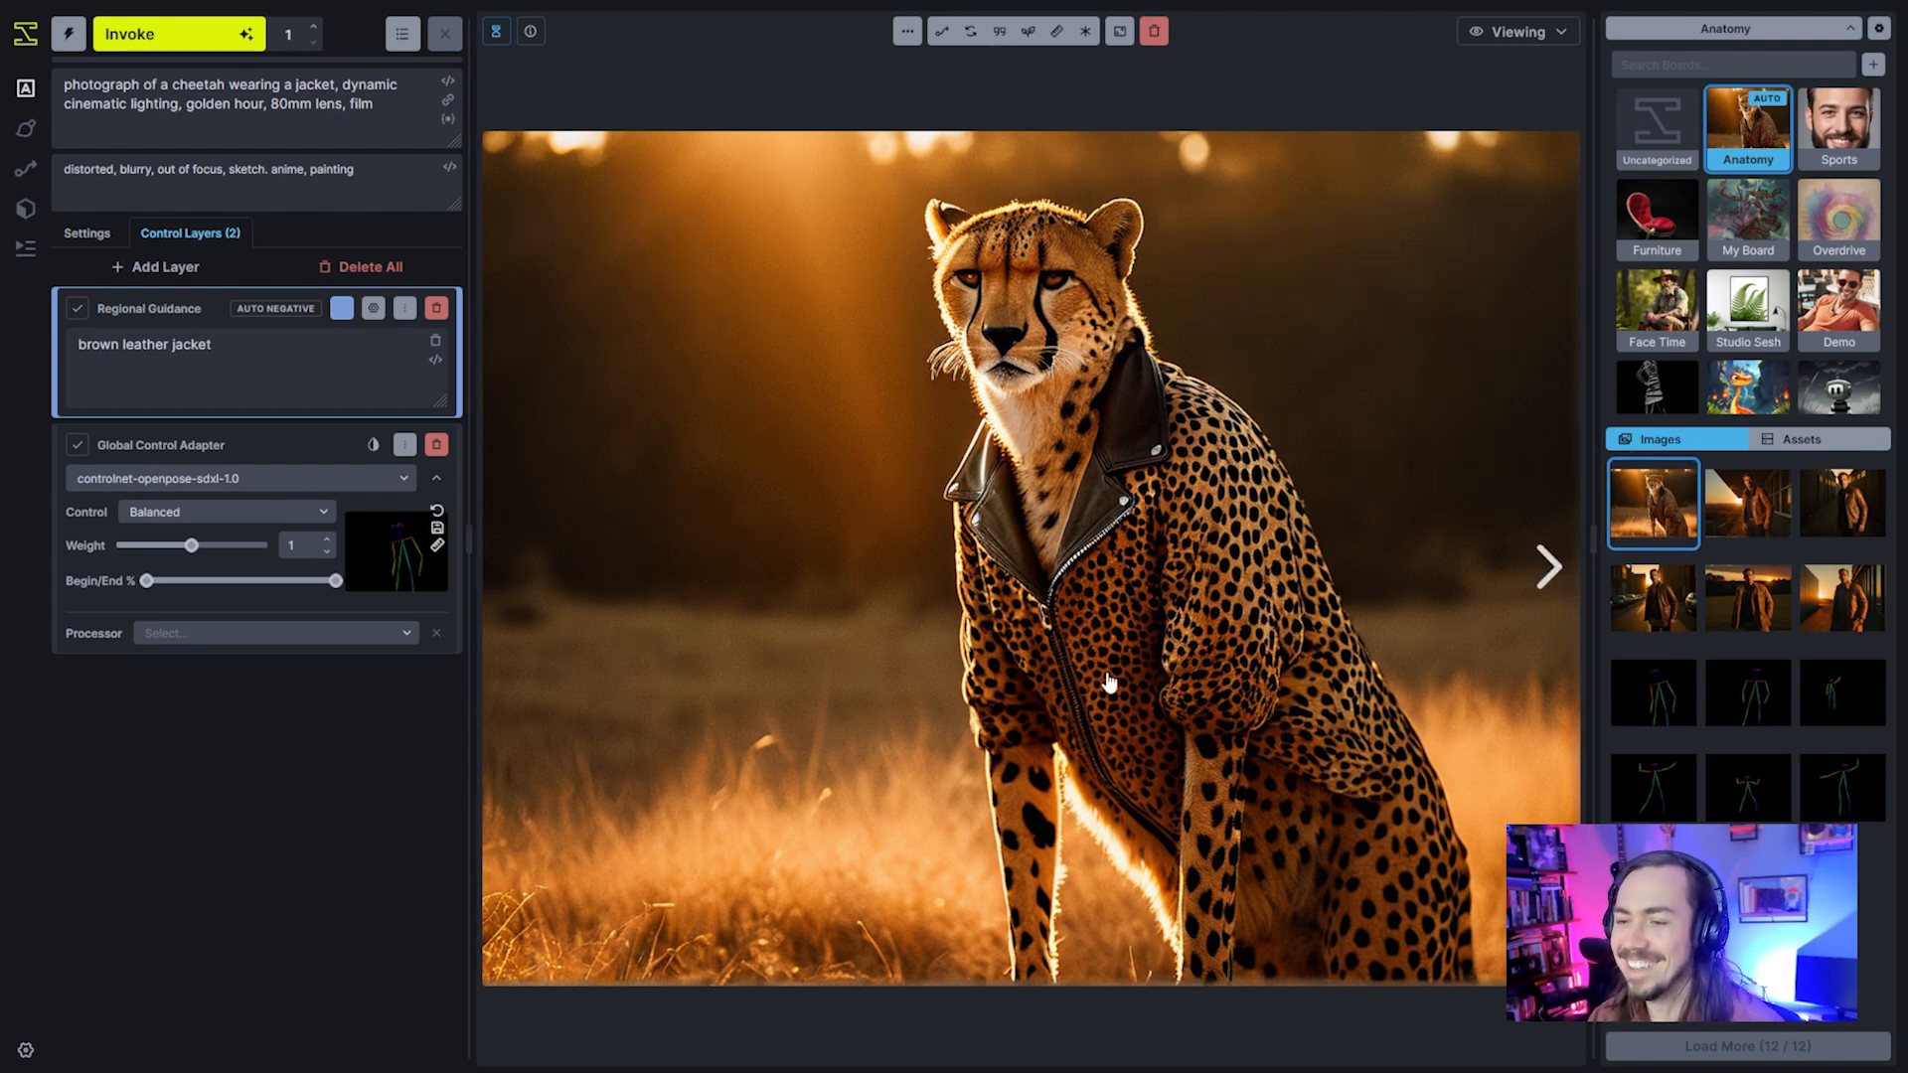
pyautogui.click(1774, 521)
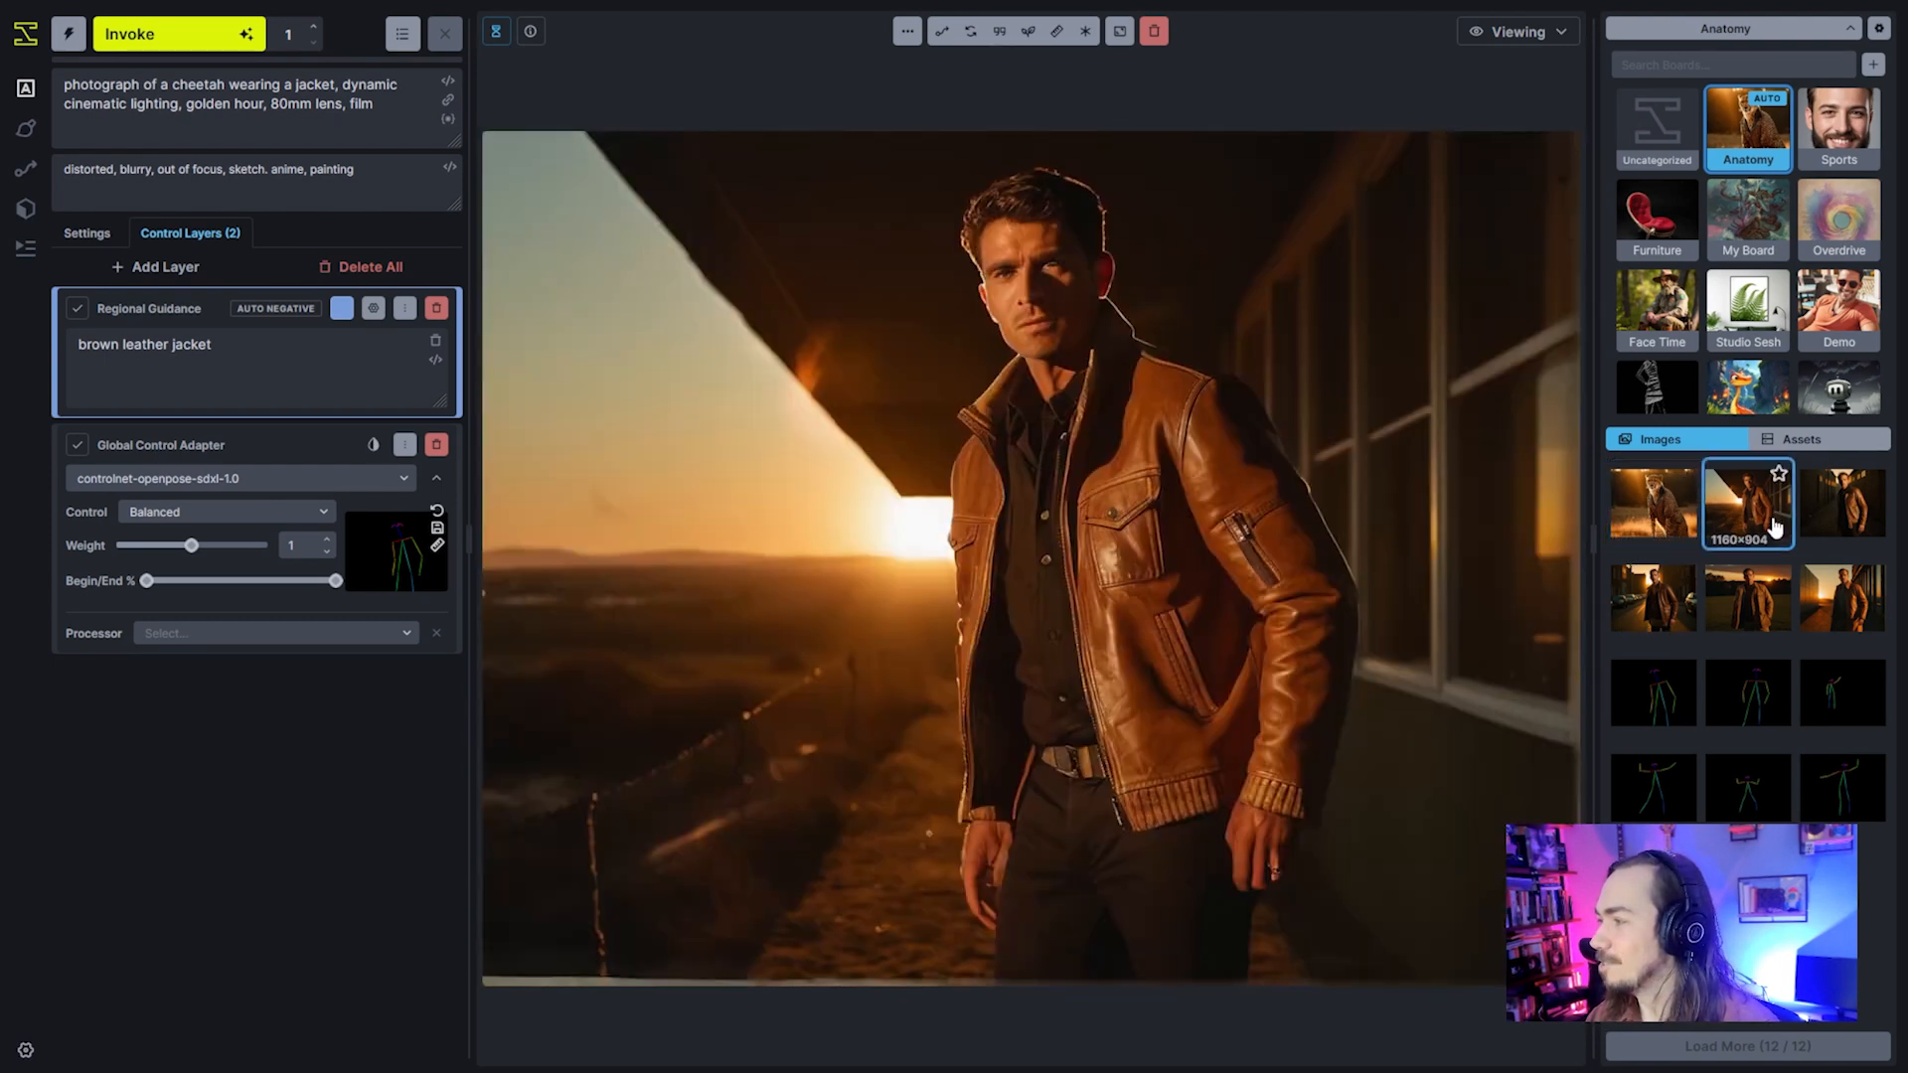
pyautogui.click(1752, 593)
pyautogui.click(1669, 587)
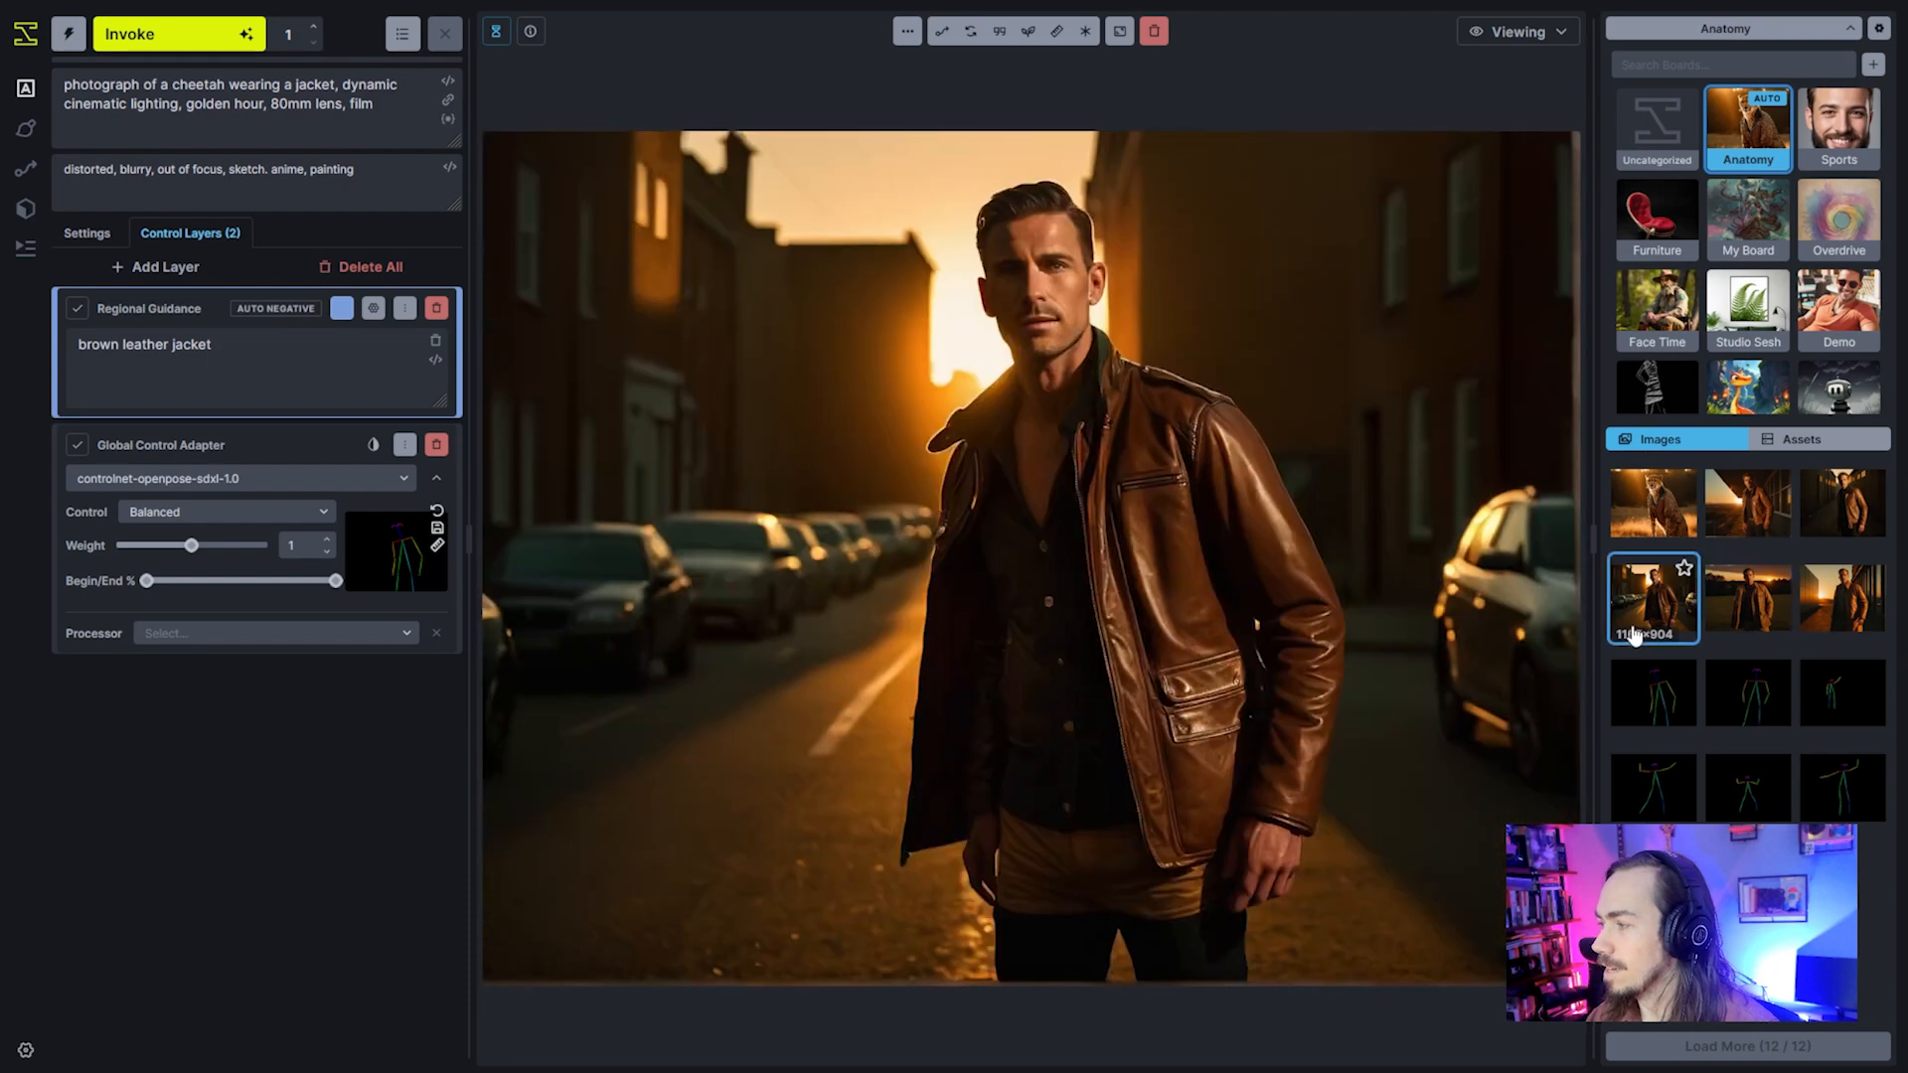
pyautogui.click(1695, 529)
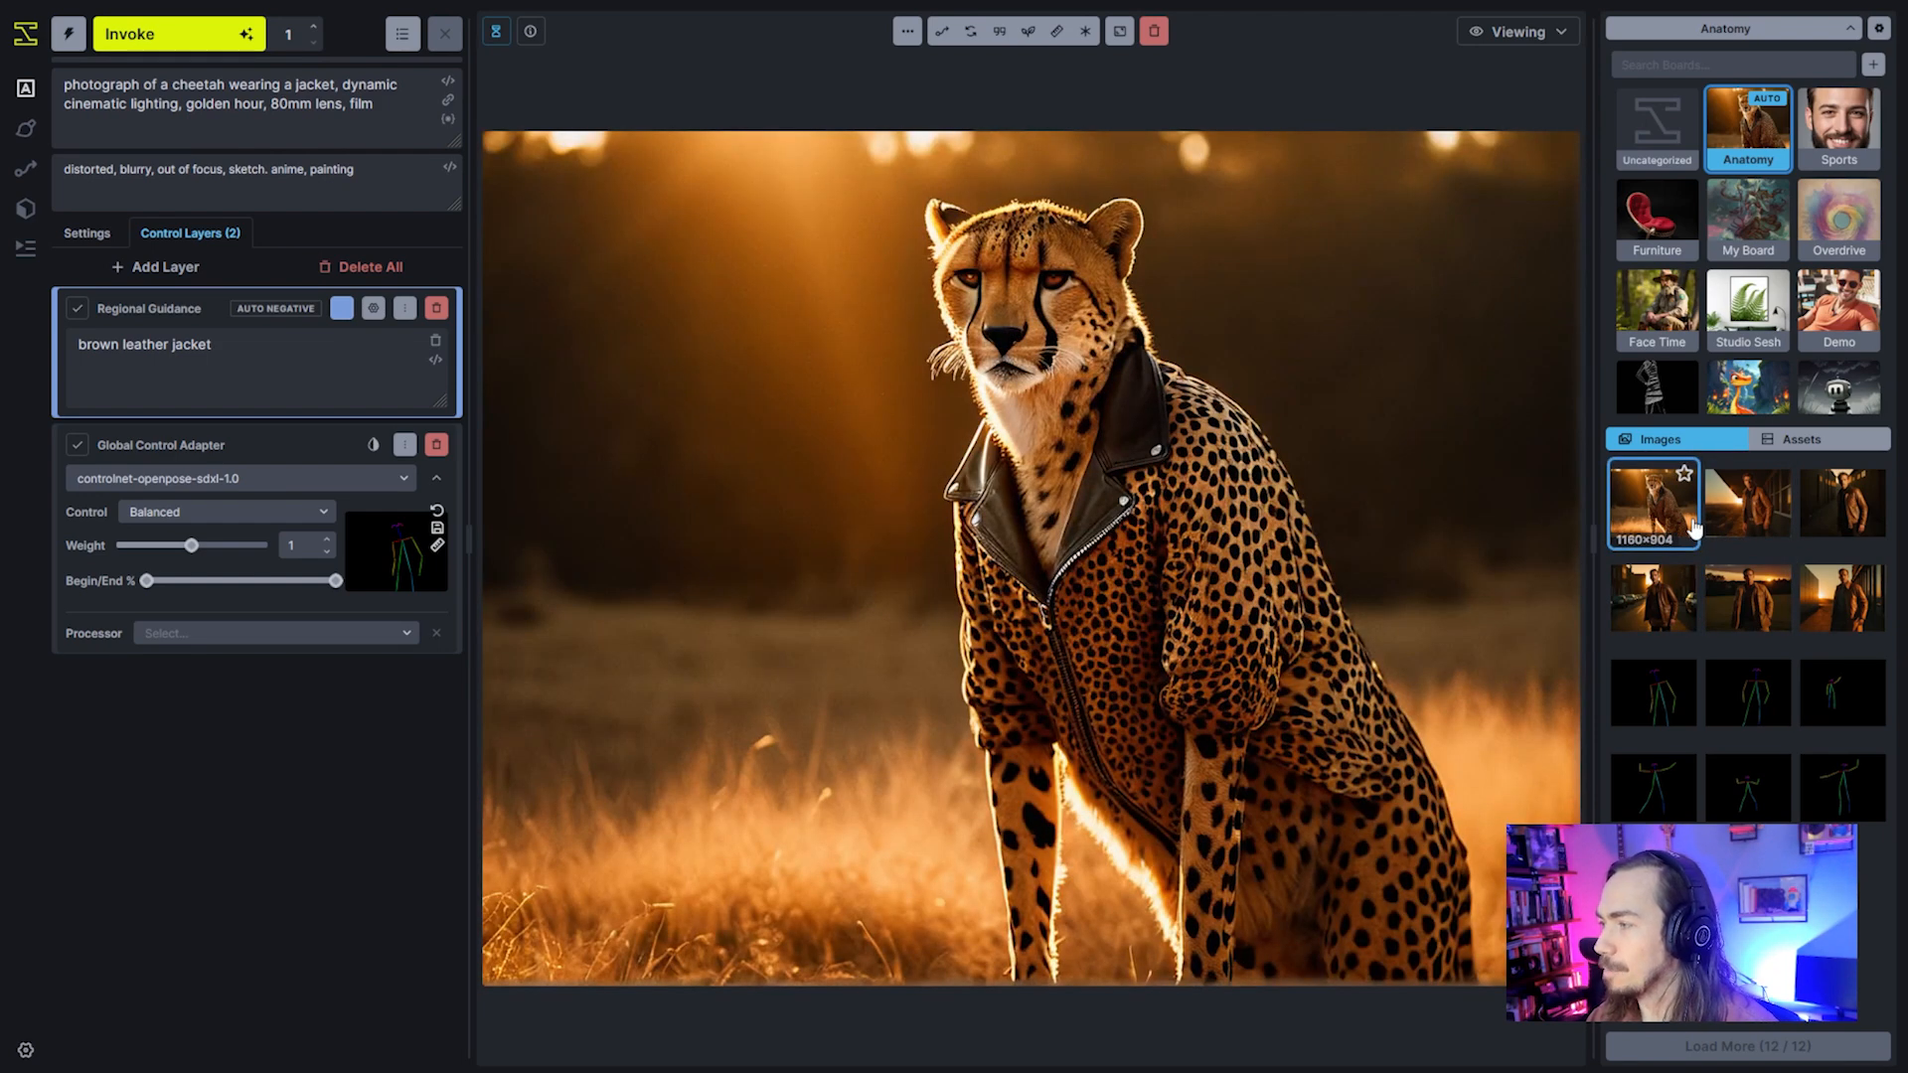
pyautogui.click(1839, 507)
pyautogui.click(1737, 534)
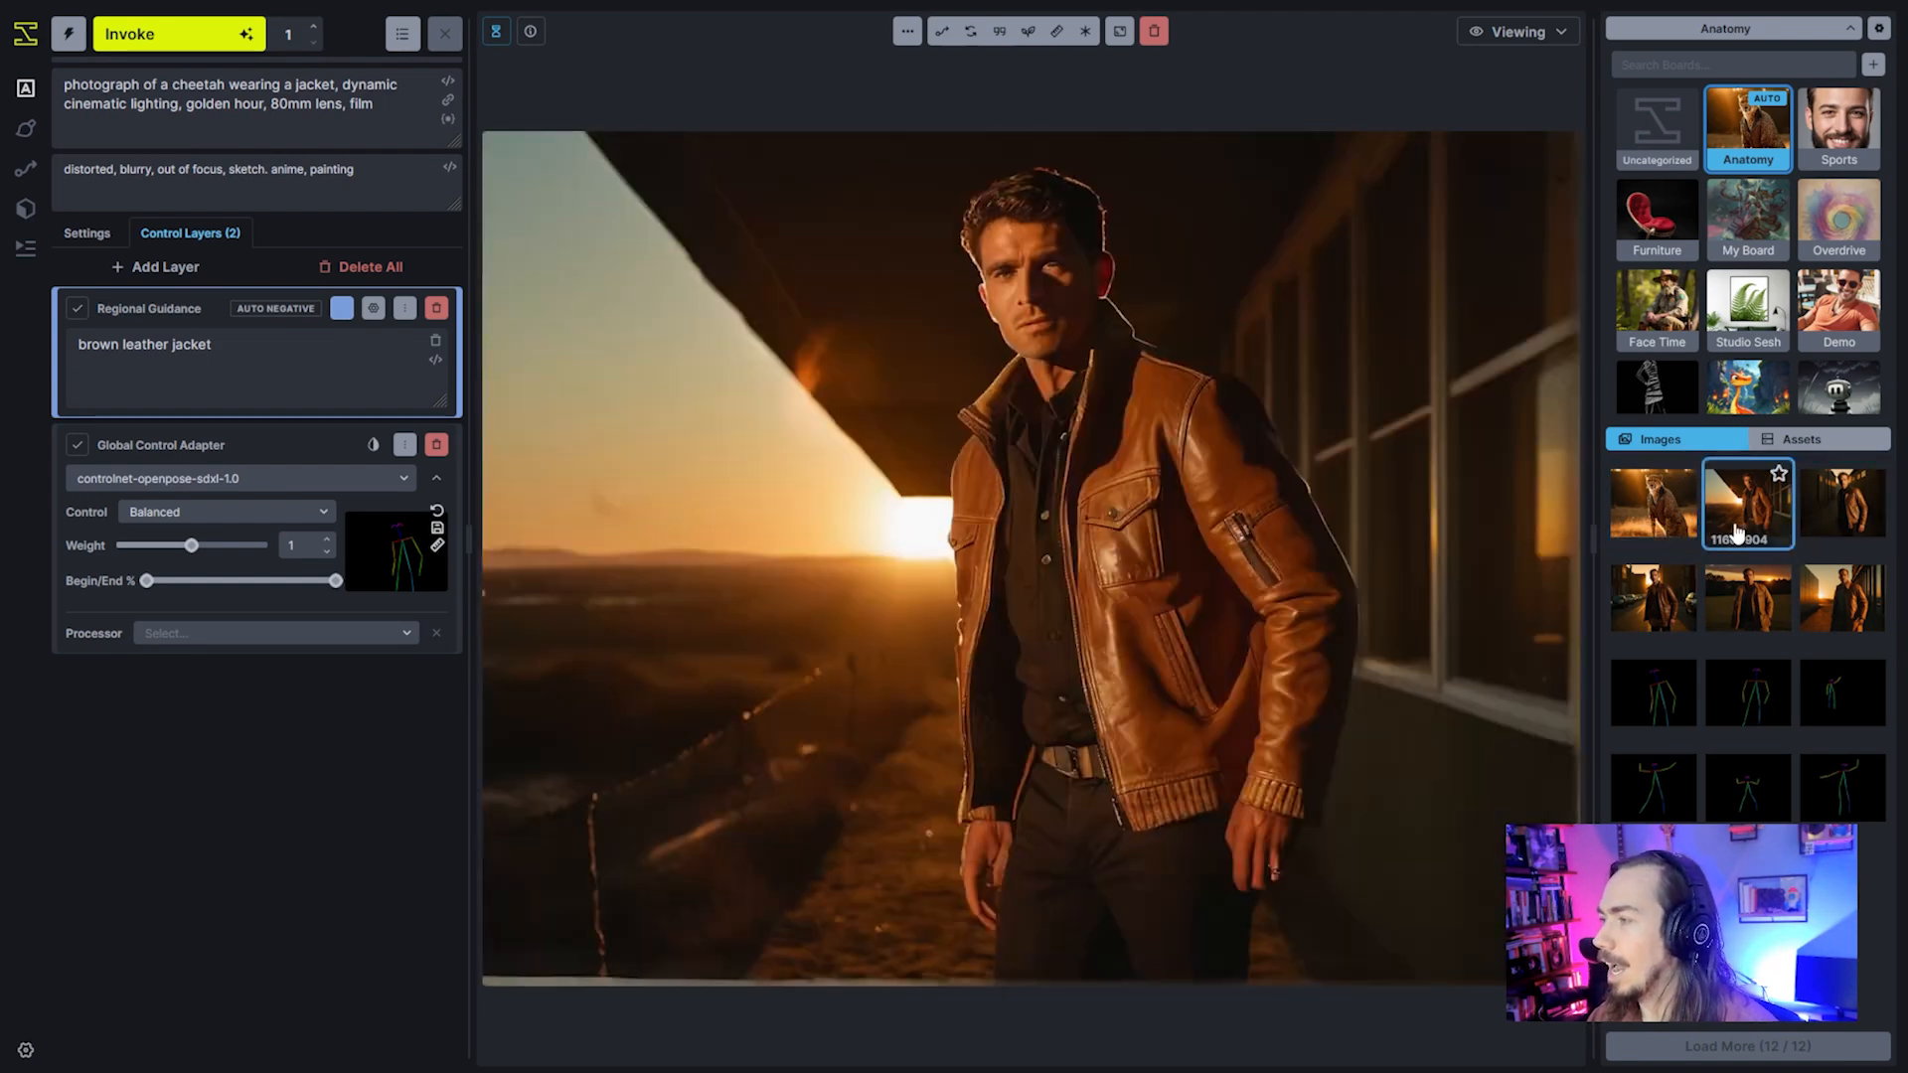
pyautogui.click(1841, 505)
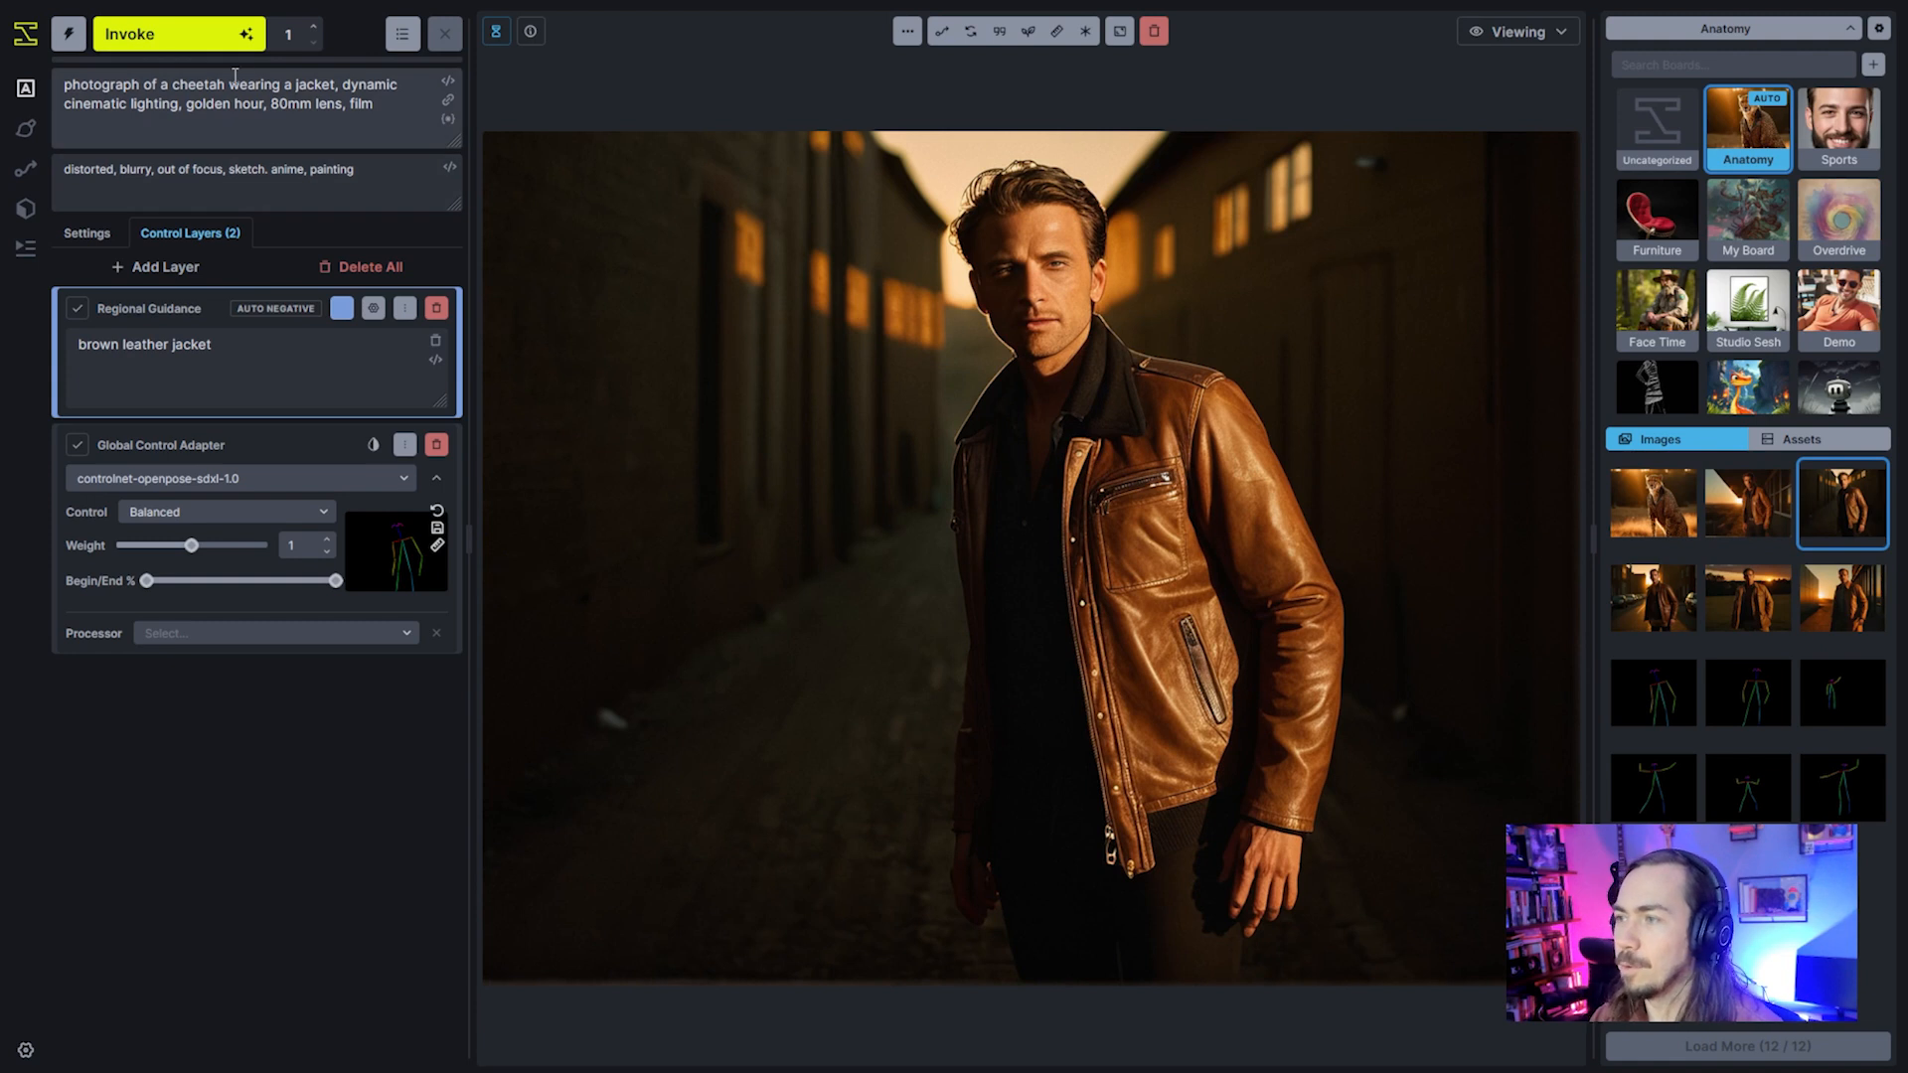
# Add "humanoid hybrid" after "cheetah" in the positive prompt and generate one image
pyautogui.click(235, 84)
pyautogui.write('humanoid hybrid')
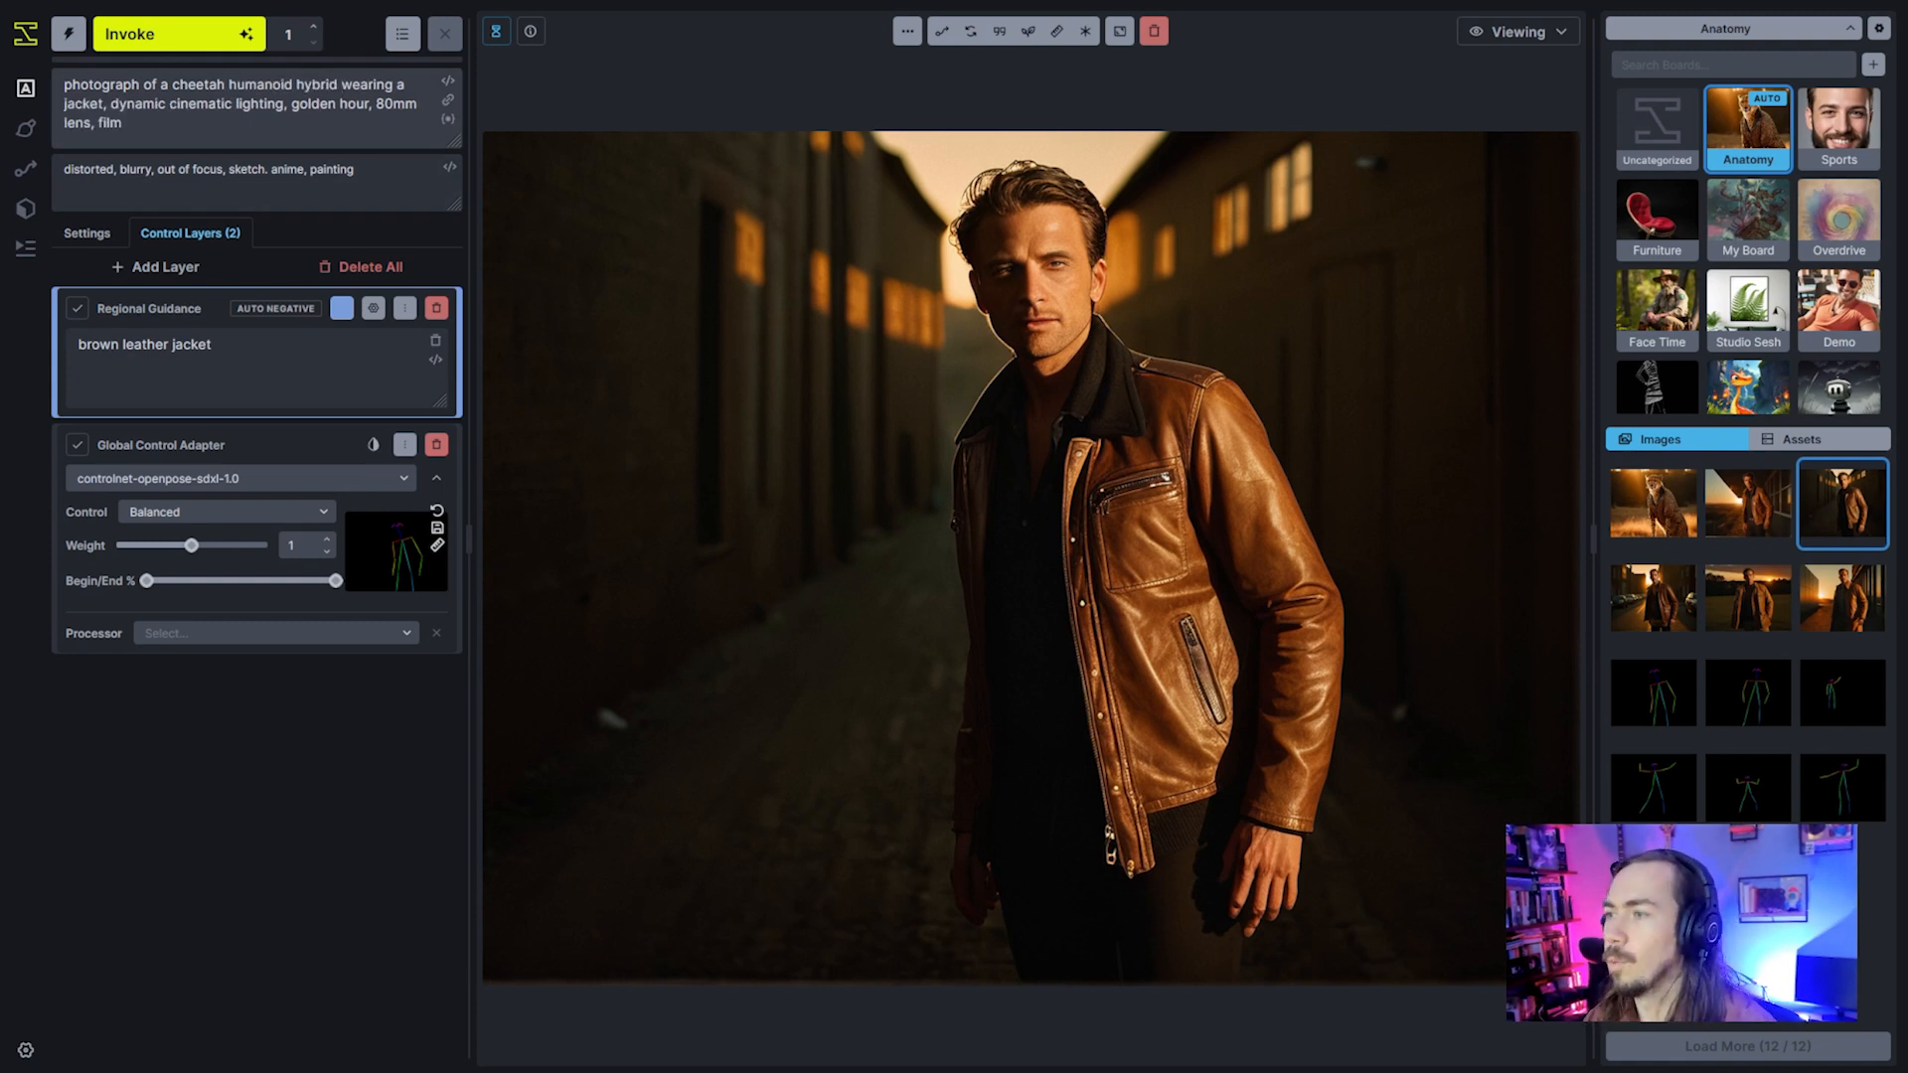
pyautogui.click(188, 41)
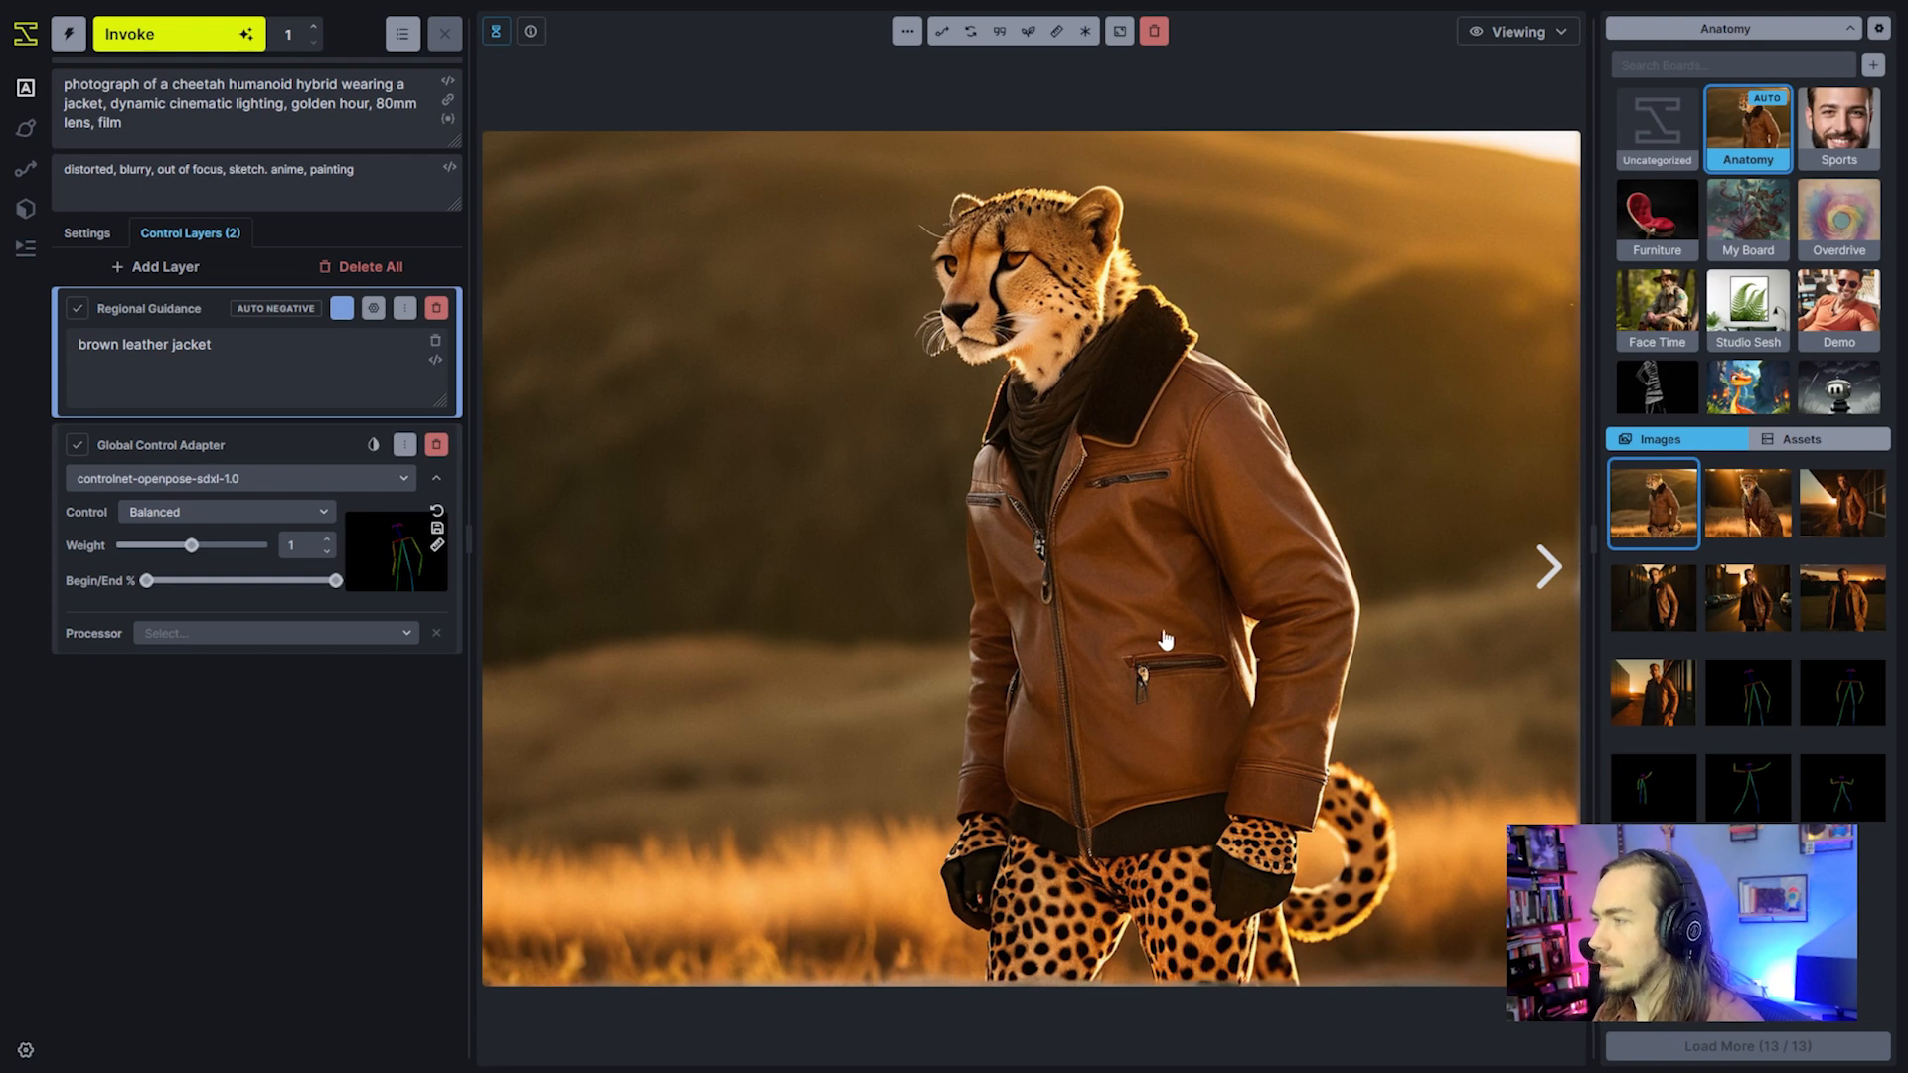
# Compare the humanoid cheetah image with its OpenPose skeleton in the slider view, and close the comparison
pyautogui.keyDown('alt'); pyautogui.click(1755, 687); pyautogui.keyUp('alt')
pyautogui.moveTo(1024, 512); pyautogui.dragTo(1575, 563)
pyautogui.moveTo(1406, 564); pyautogui.dragTo(1079, 472)
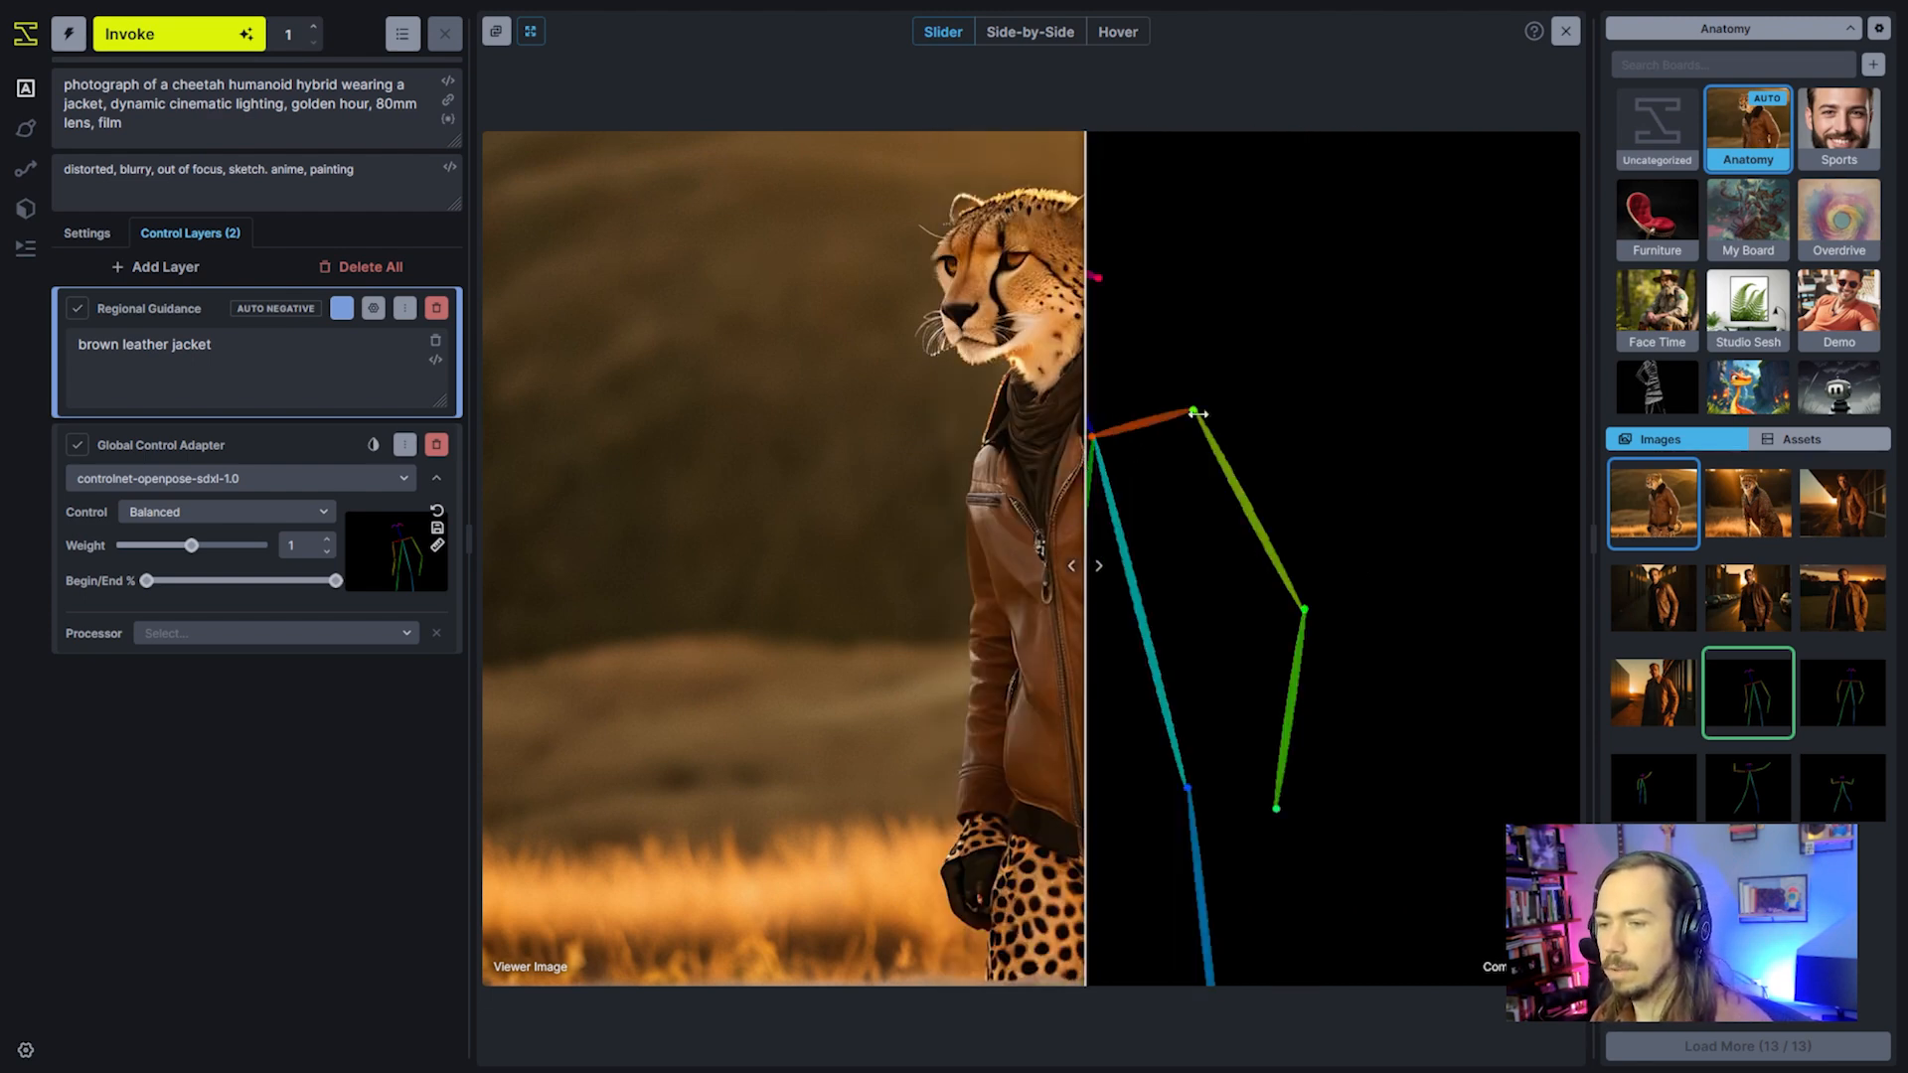
pyautogui.click(1565, 31)
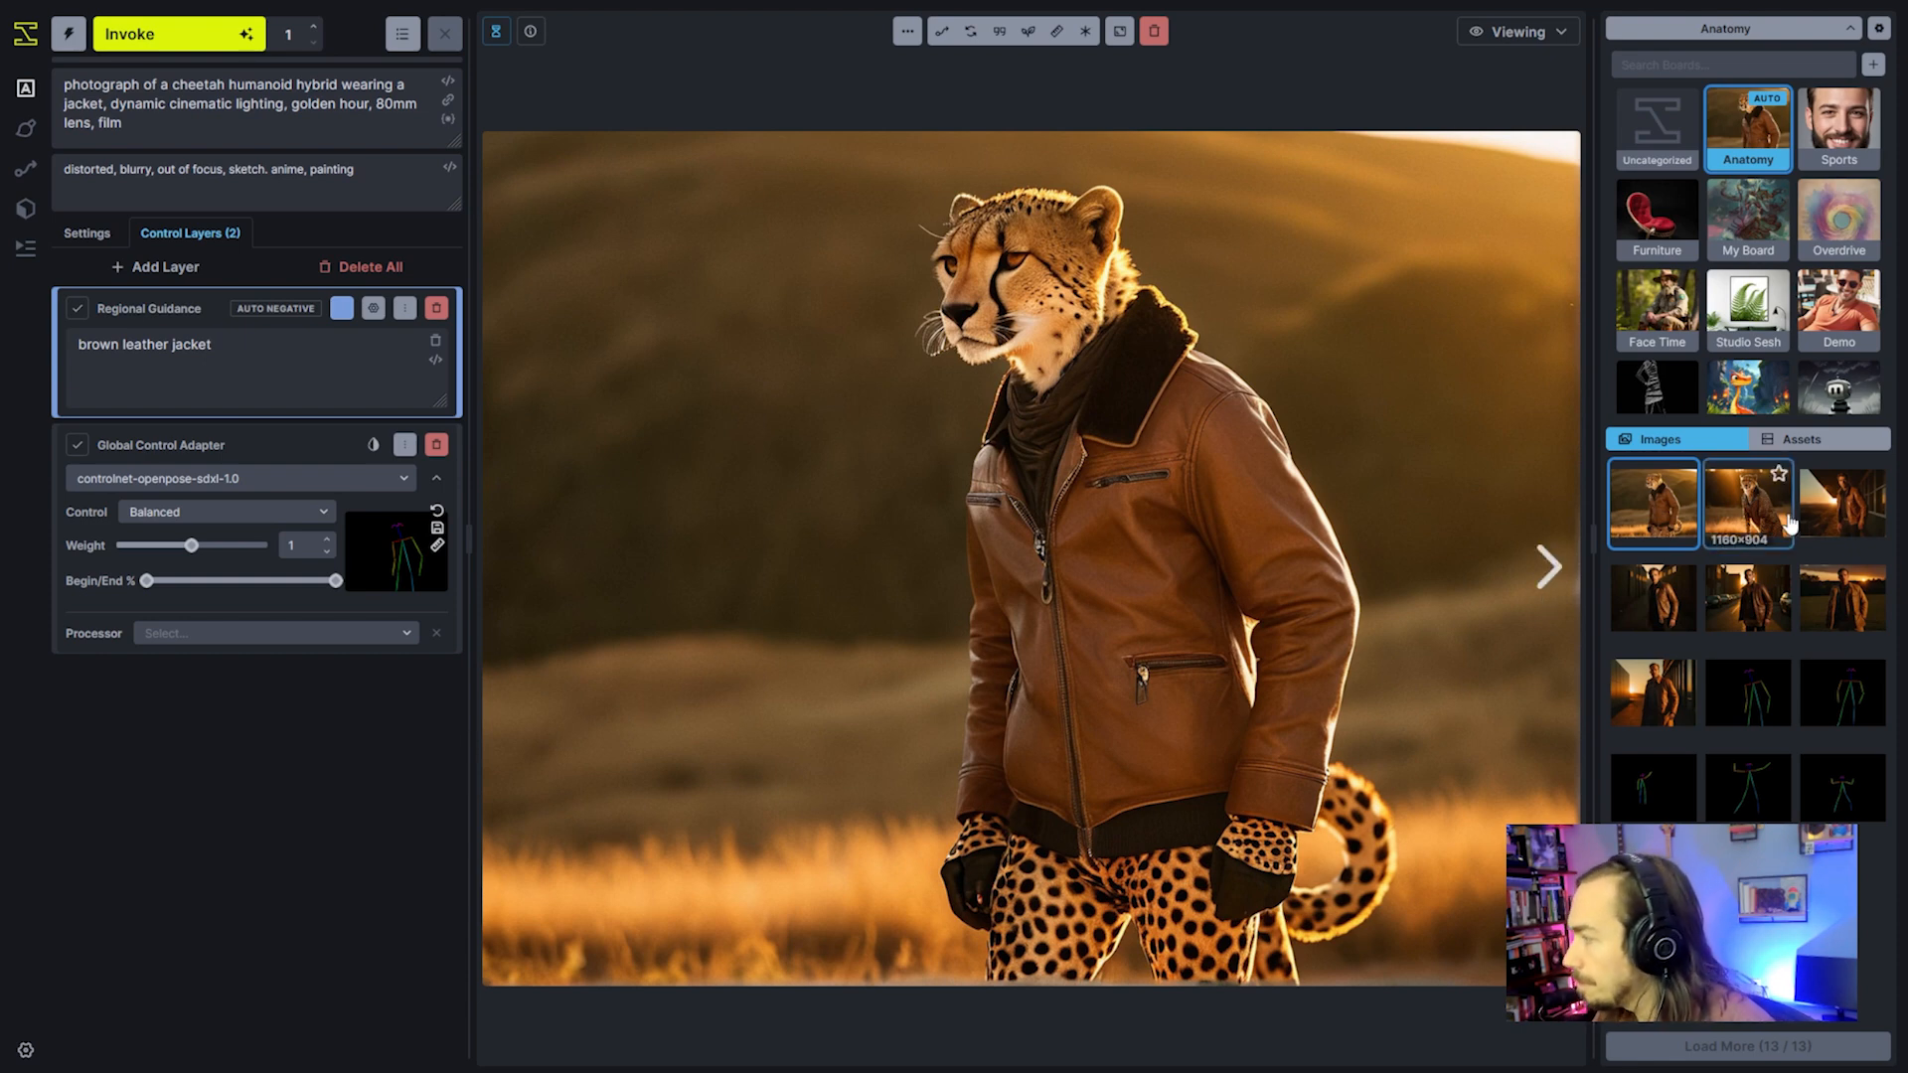
# Pick the small full-body skeleton with one raised arm from the gallery and set it as the Global Control Adapter's image
pyautogui.click(1749, 506)
pyautogui.click(1866, 534)
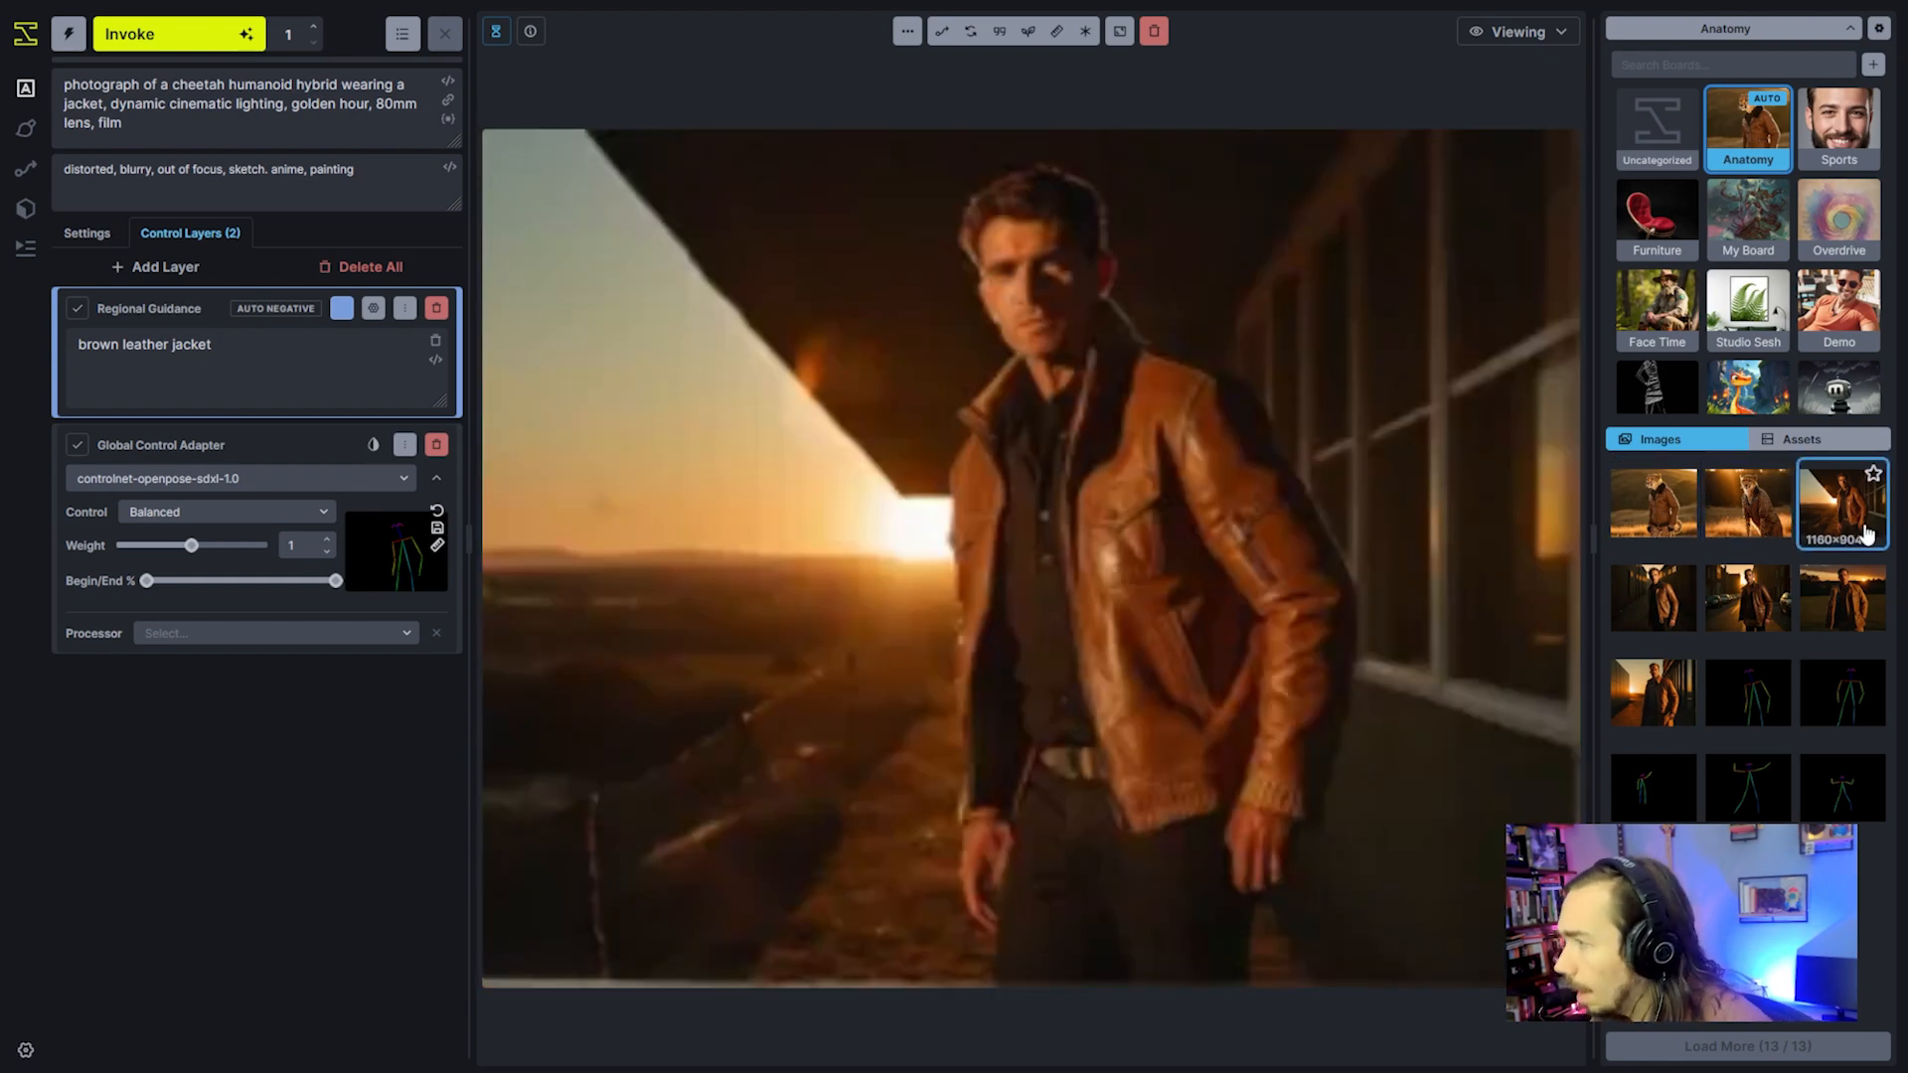
pyautogui.click(1730, 628)
pyautogui.click(1654, 624)
pyautogui.click(1734, 785)
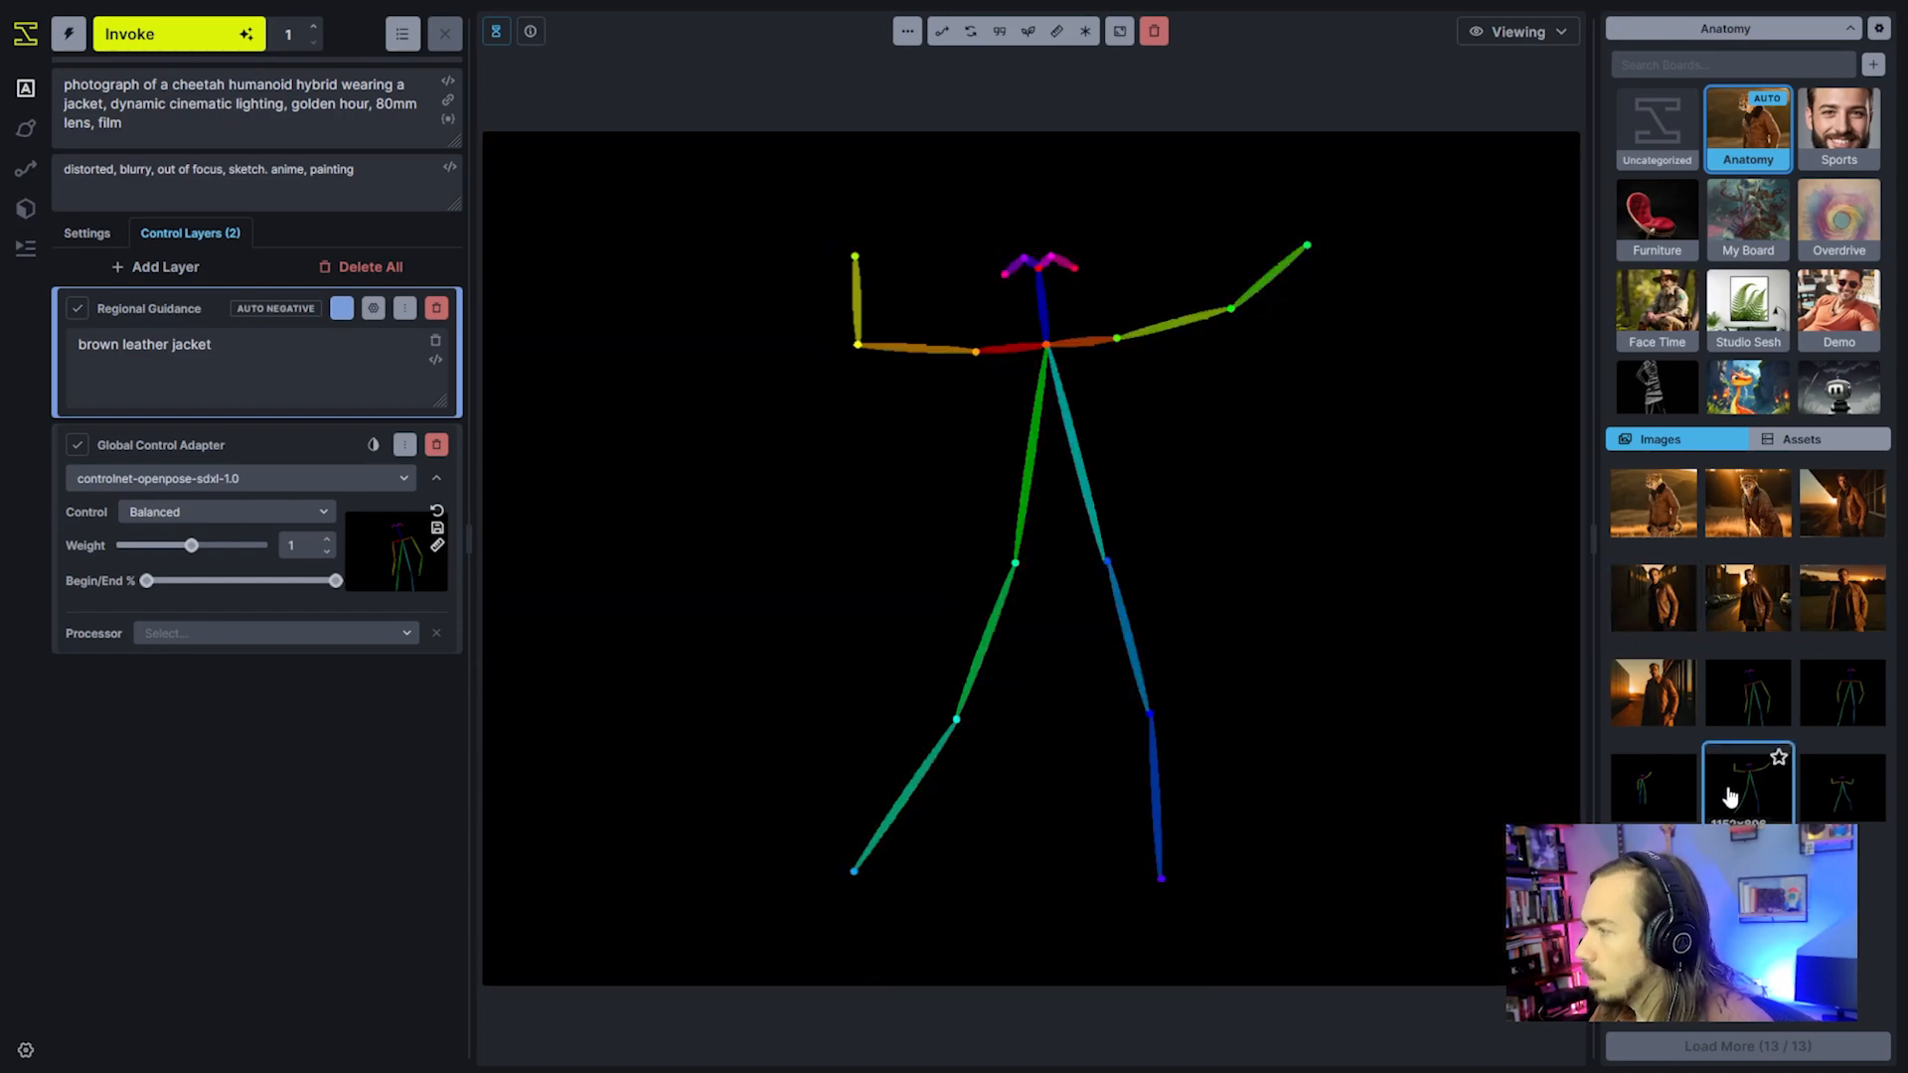
pyautogui.click(1740, 696)
pyautogui.click(1847, 708)
pyautogui.click(1747, 786)
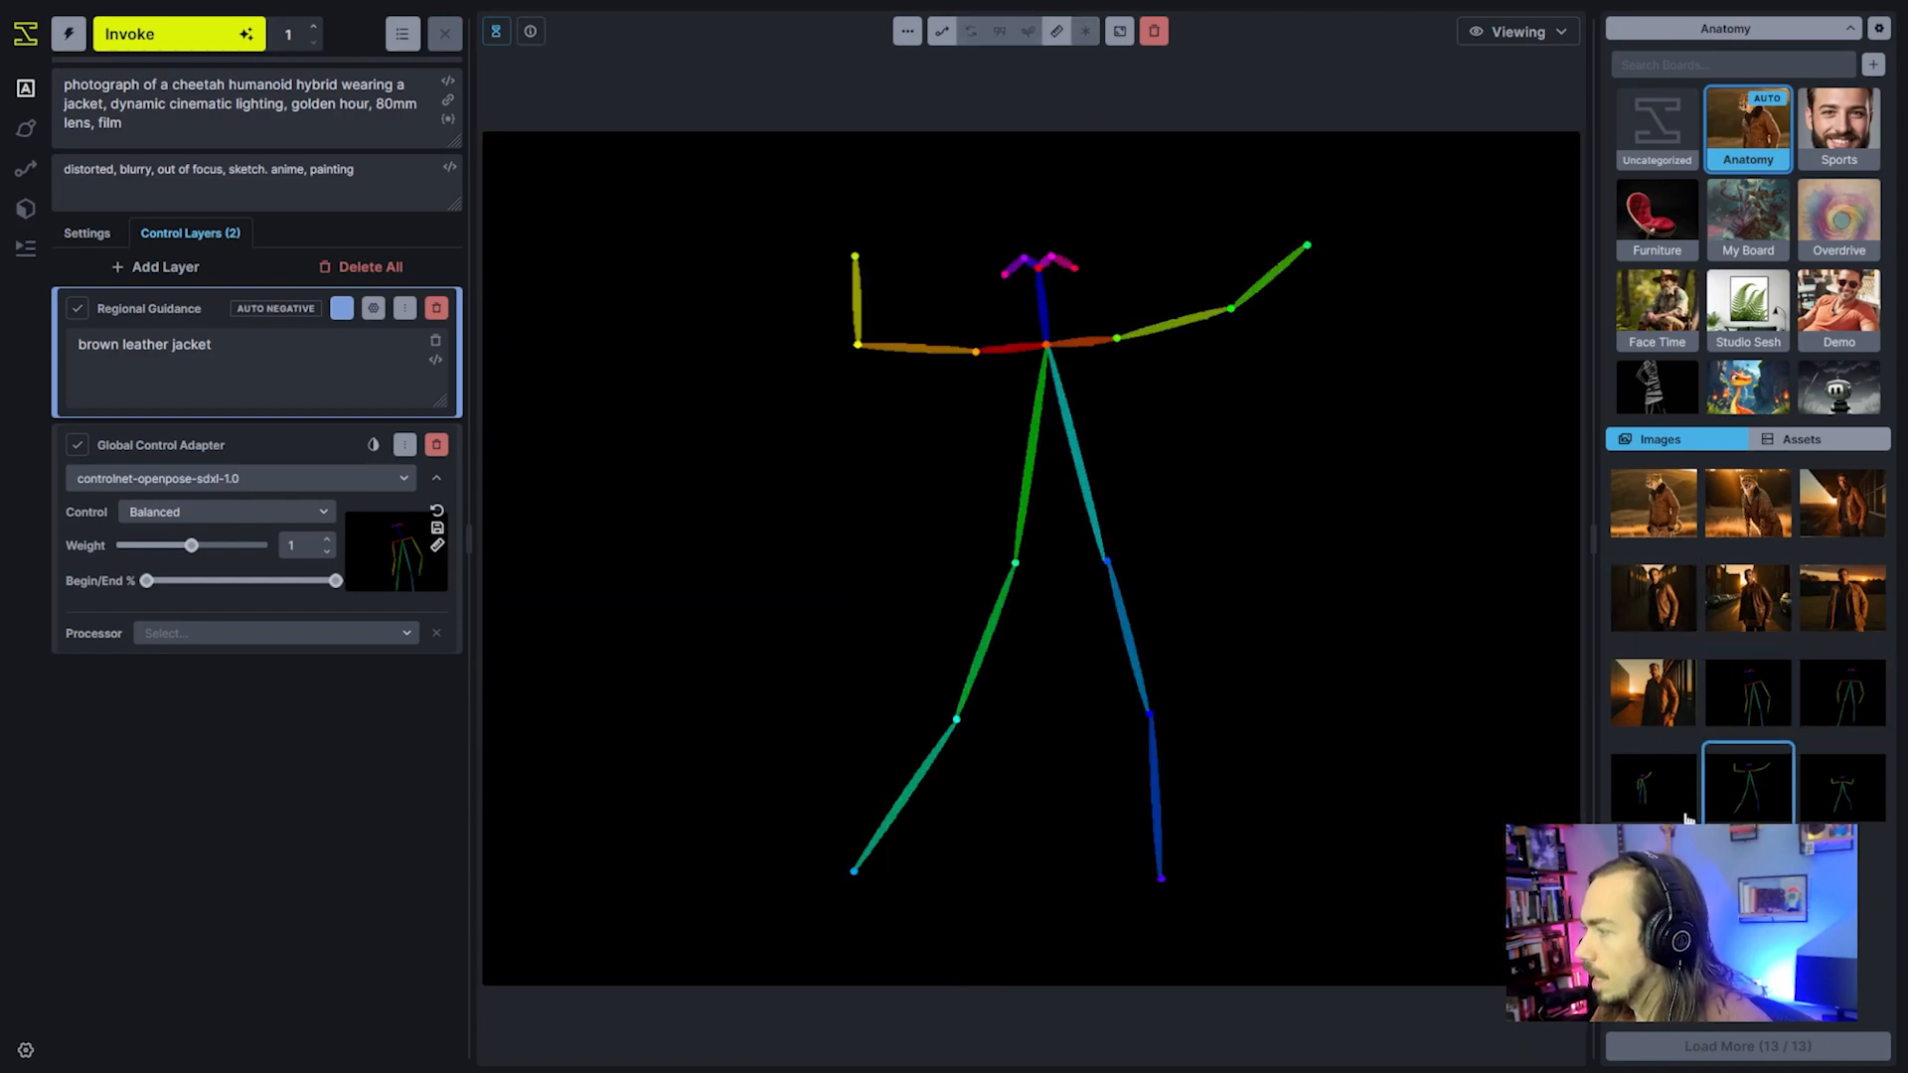
pyautogui.click(1661, 810)
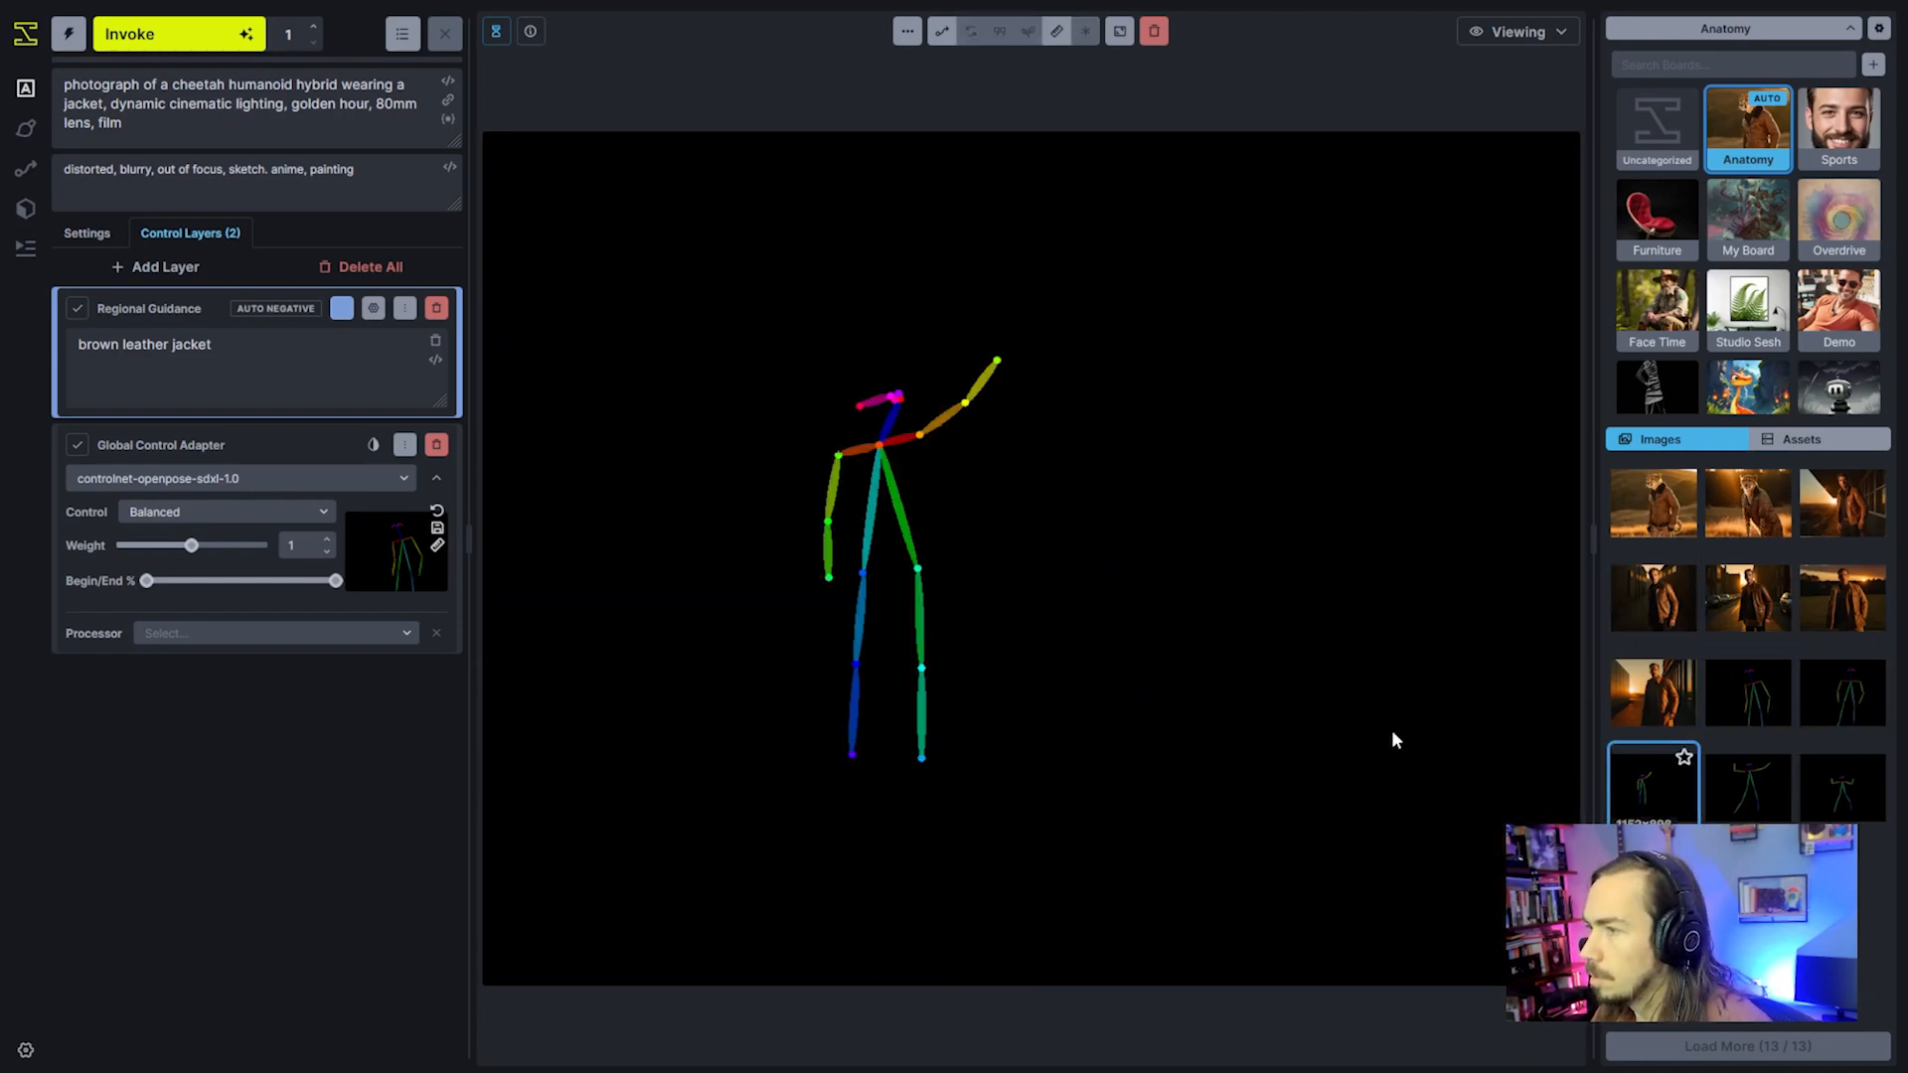
pyautogui.moveTo(1654, 790); pyautogui.dragTo(396, 552)
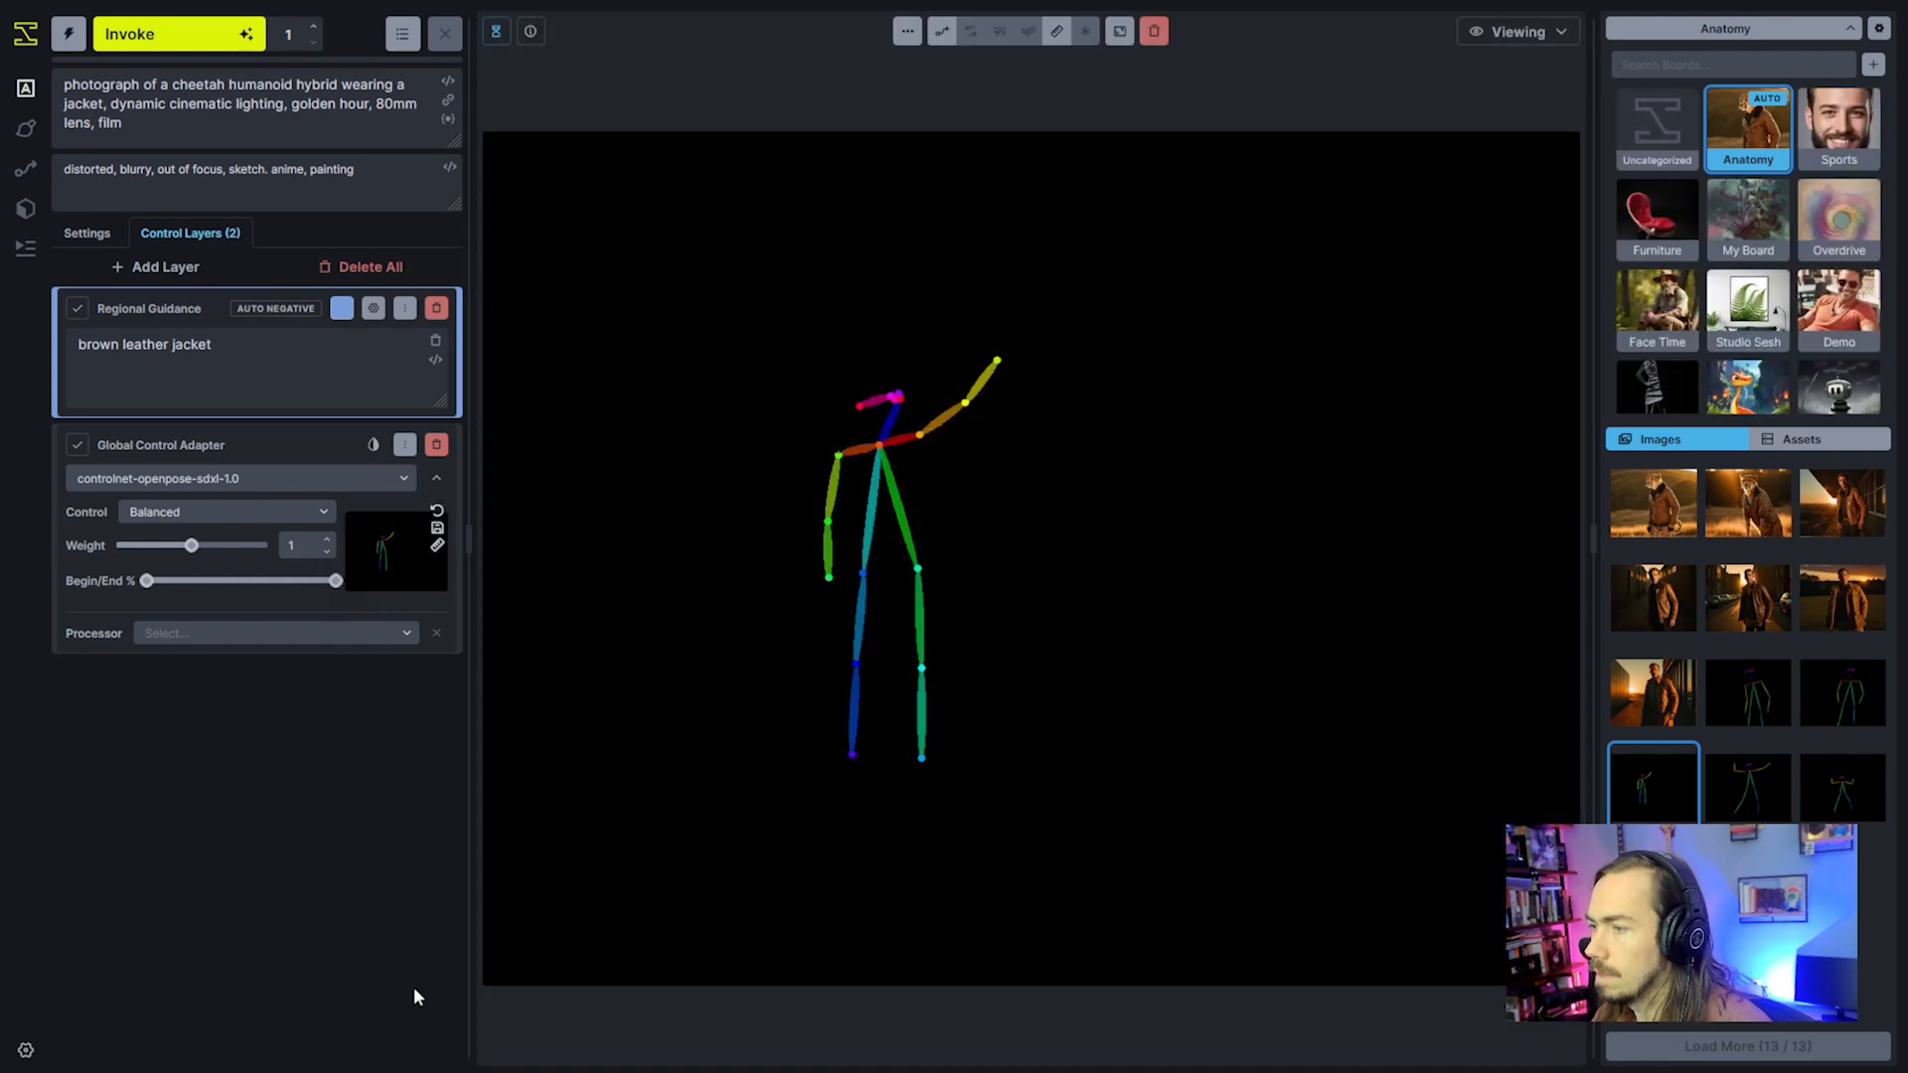
# Delete the "brown leather jacket" Regional Guidance layer and switch the view to the Control Layers editing canvas
pyautogui.click(436, 308)
pyautogui.click(1521, 33)
pyautogui.click(1500, 127)
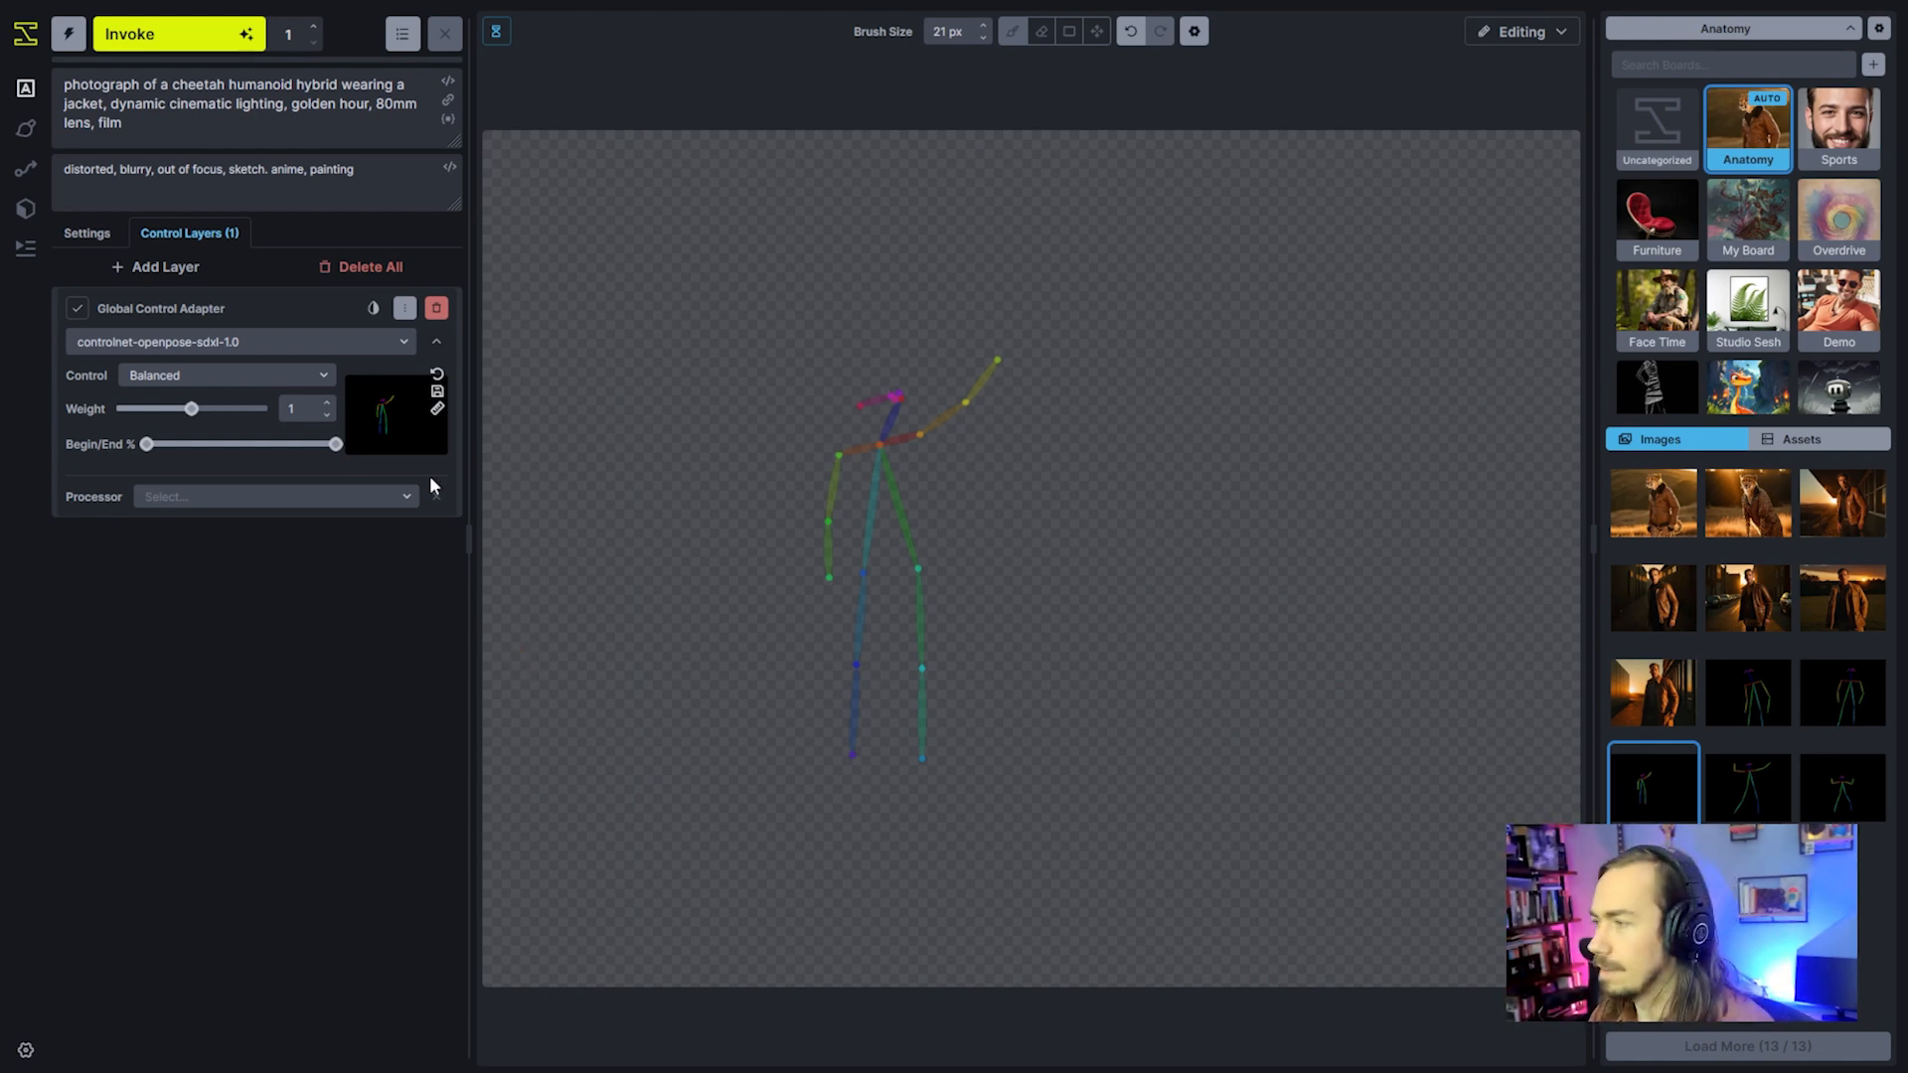
# Remove "a cheetah humanoid hybrid wearing a jacket" from the positive prompt
pyautogui.doubleClick(193, 82)
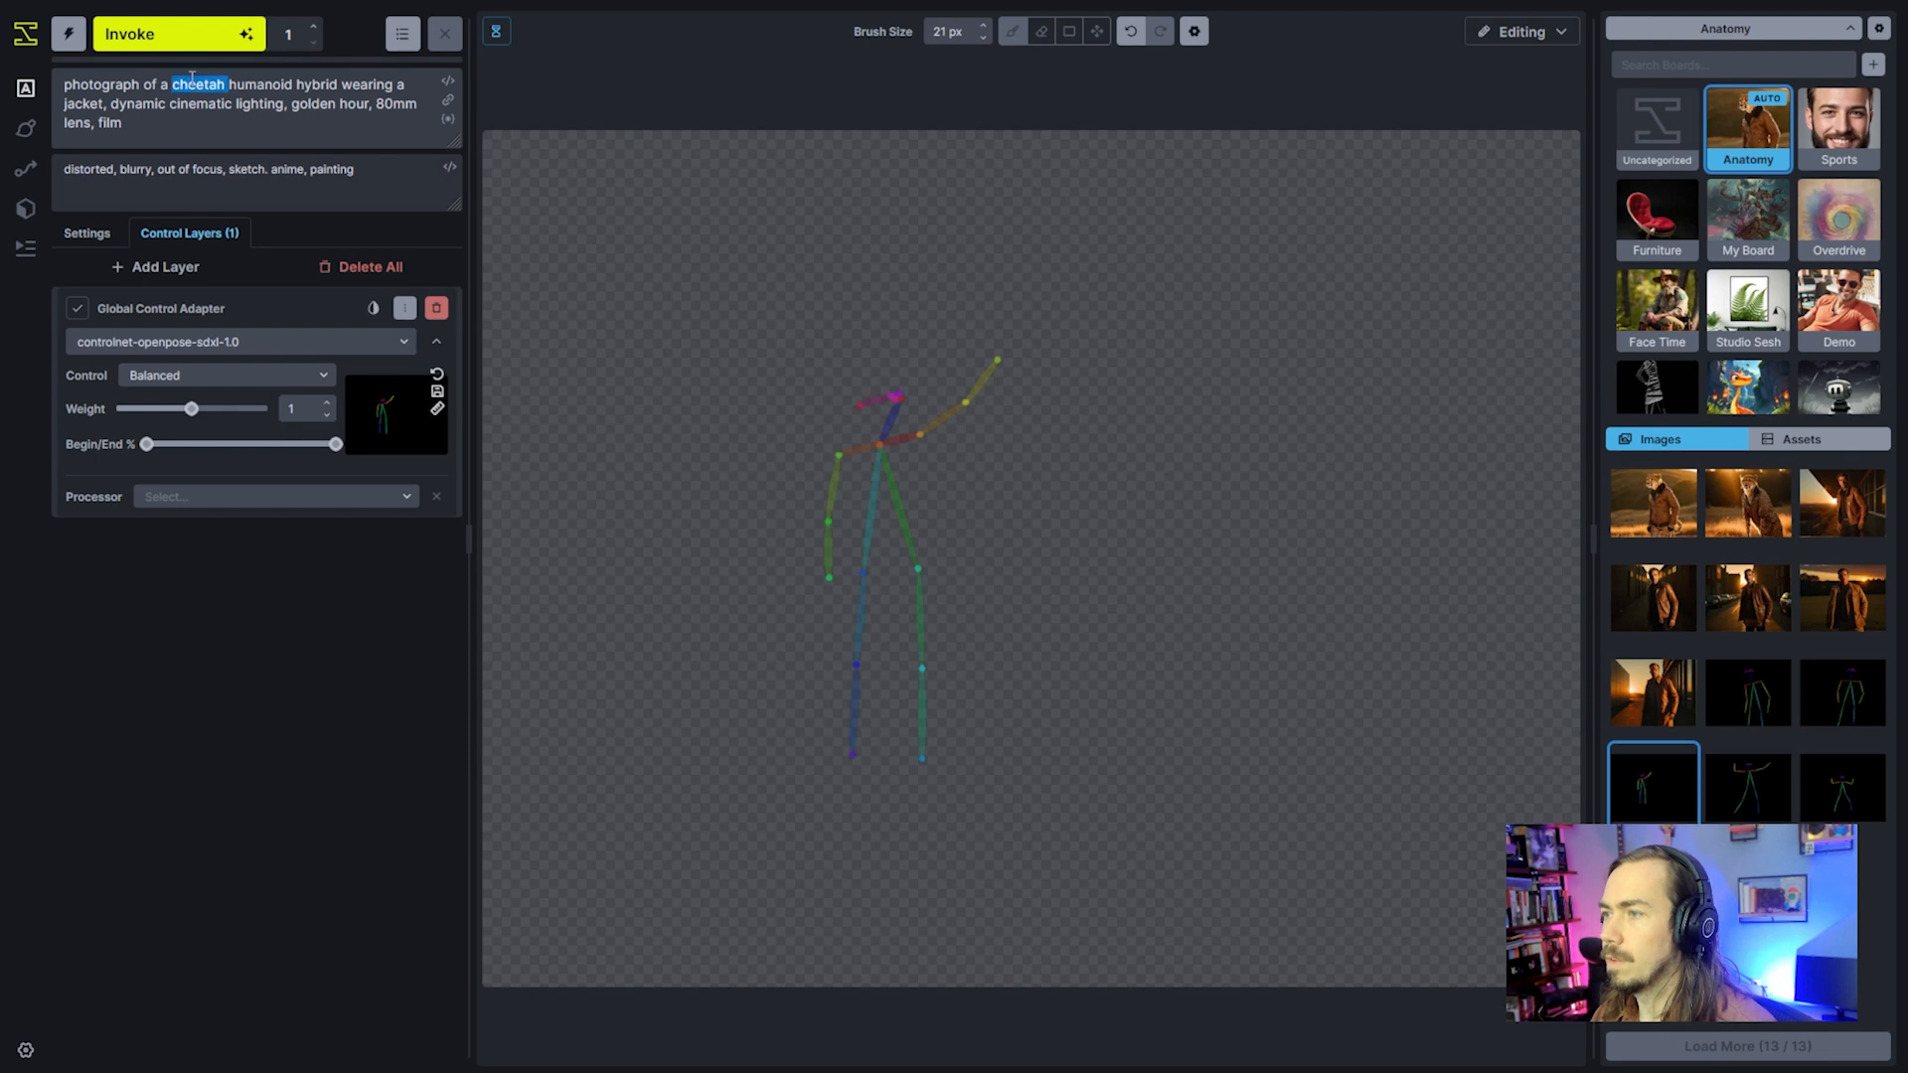
pyautogui.press('BackSpace')
pyautogui.hotkey('ctrl', 'shift', 'Right')
pyautogui.press('BackSpace')
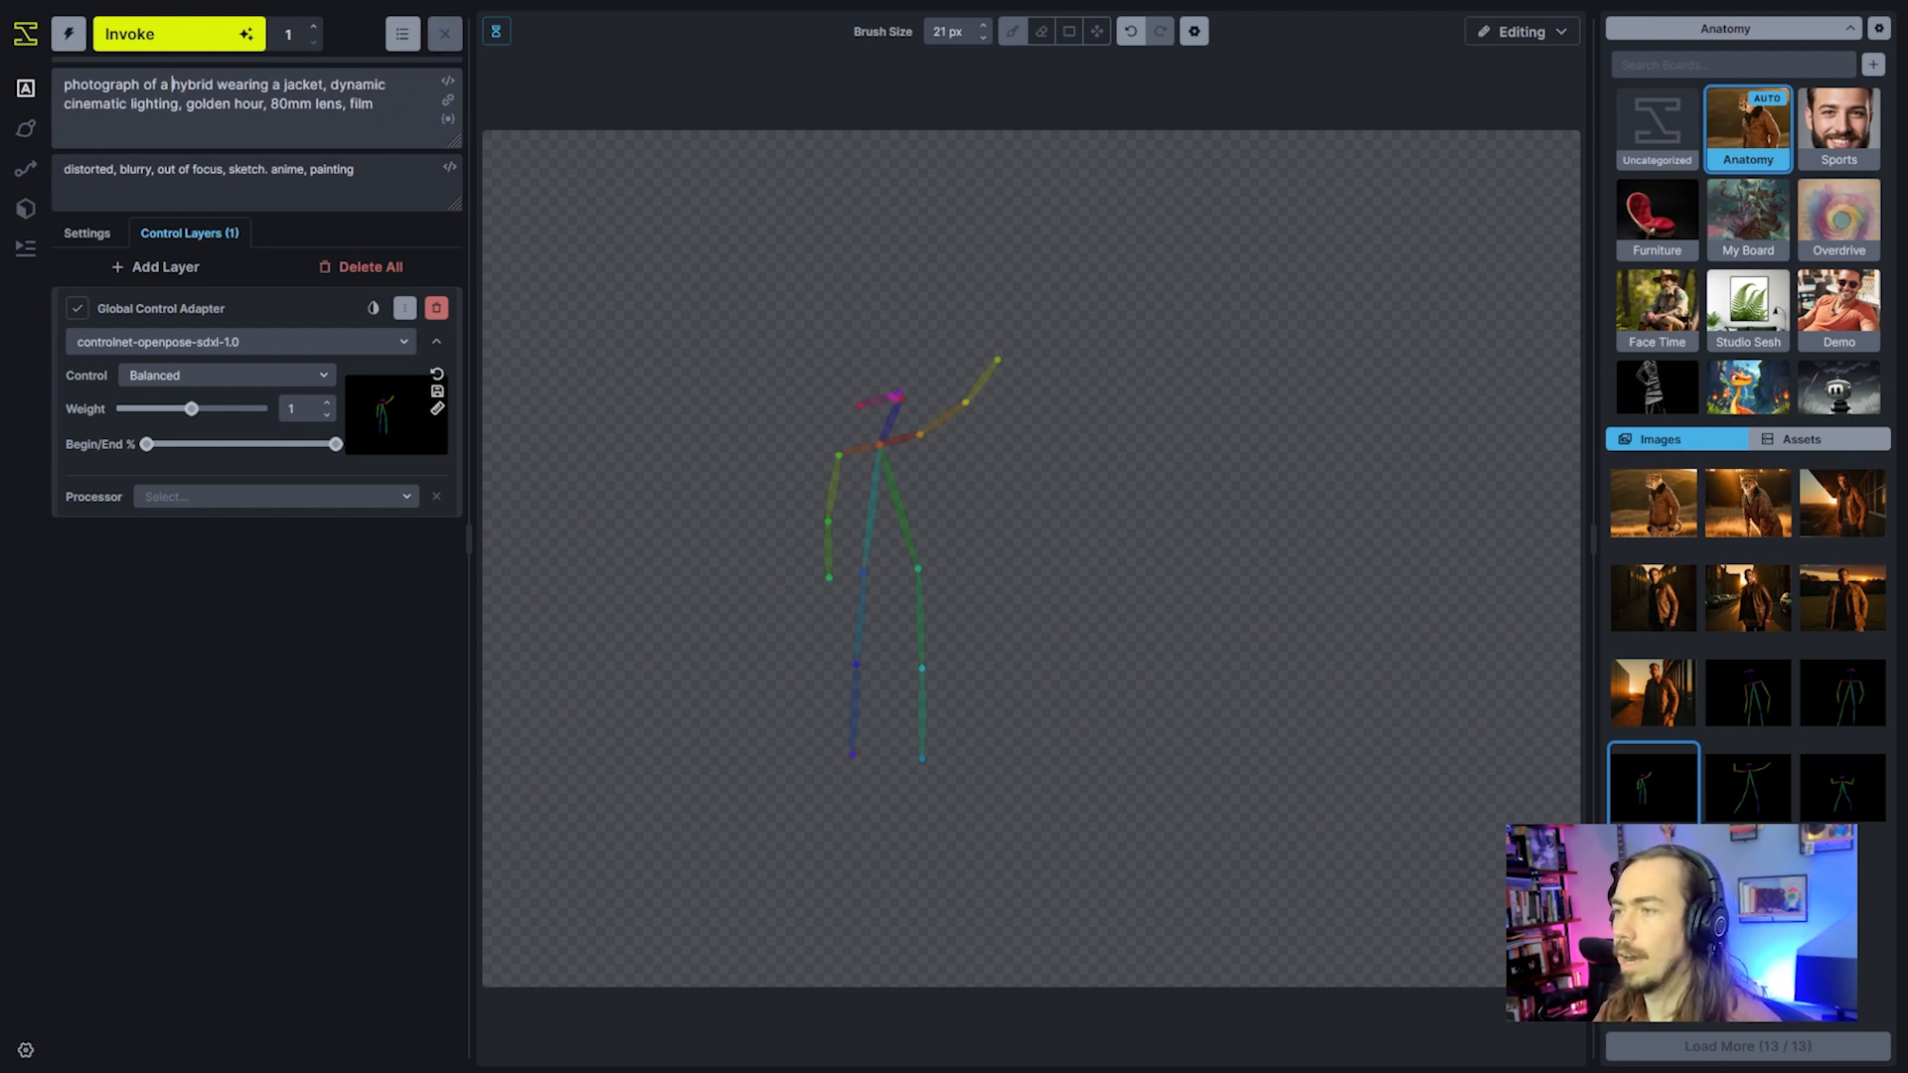
pyautogui.press('BackSpace')
pyautogui.press('BackSpace')
pyautogui.hotkey('ctrl', 'shift', 'Right')
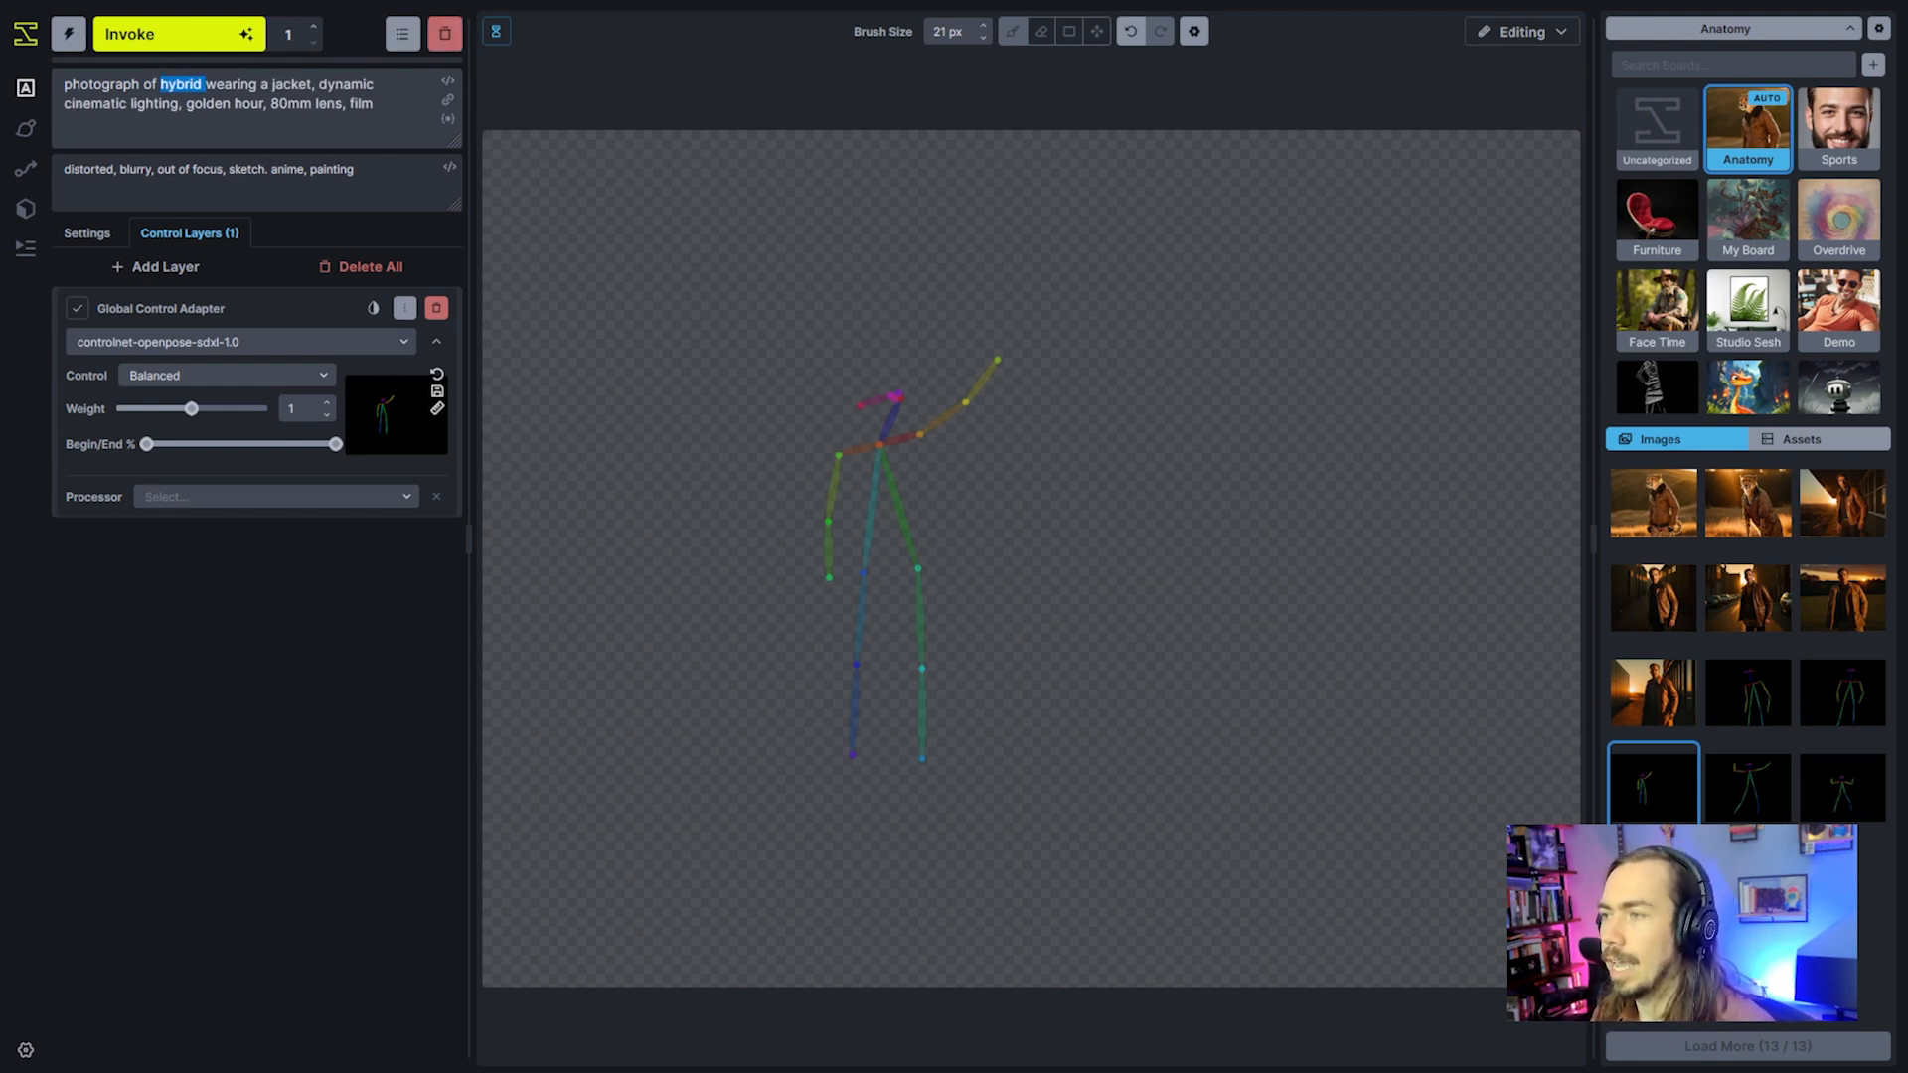
pyautogui.press('BackSpace')
pyautogui.hotkey('ctrl', 'shift', 'Right')
pyautogui.hotkey('ctrl', 'shift', 'Right')
pyautogui.hotkey('ctrl', 'shift', 'Right')
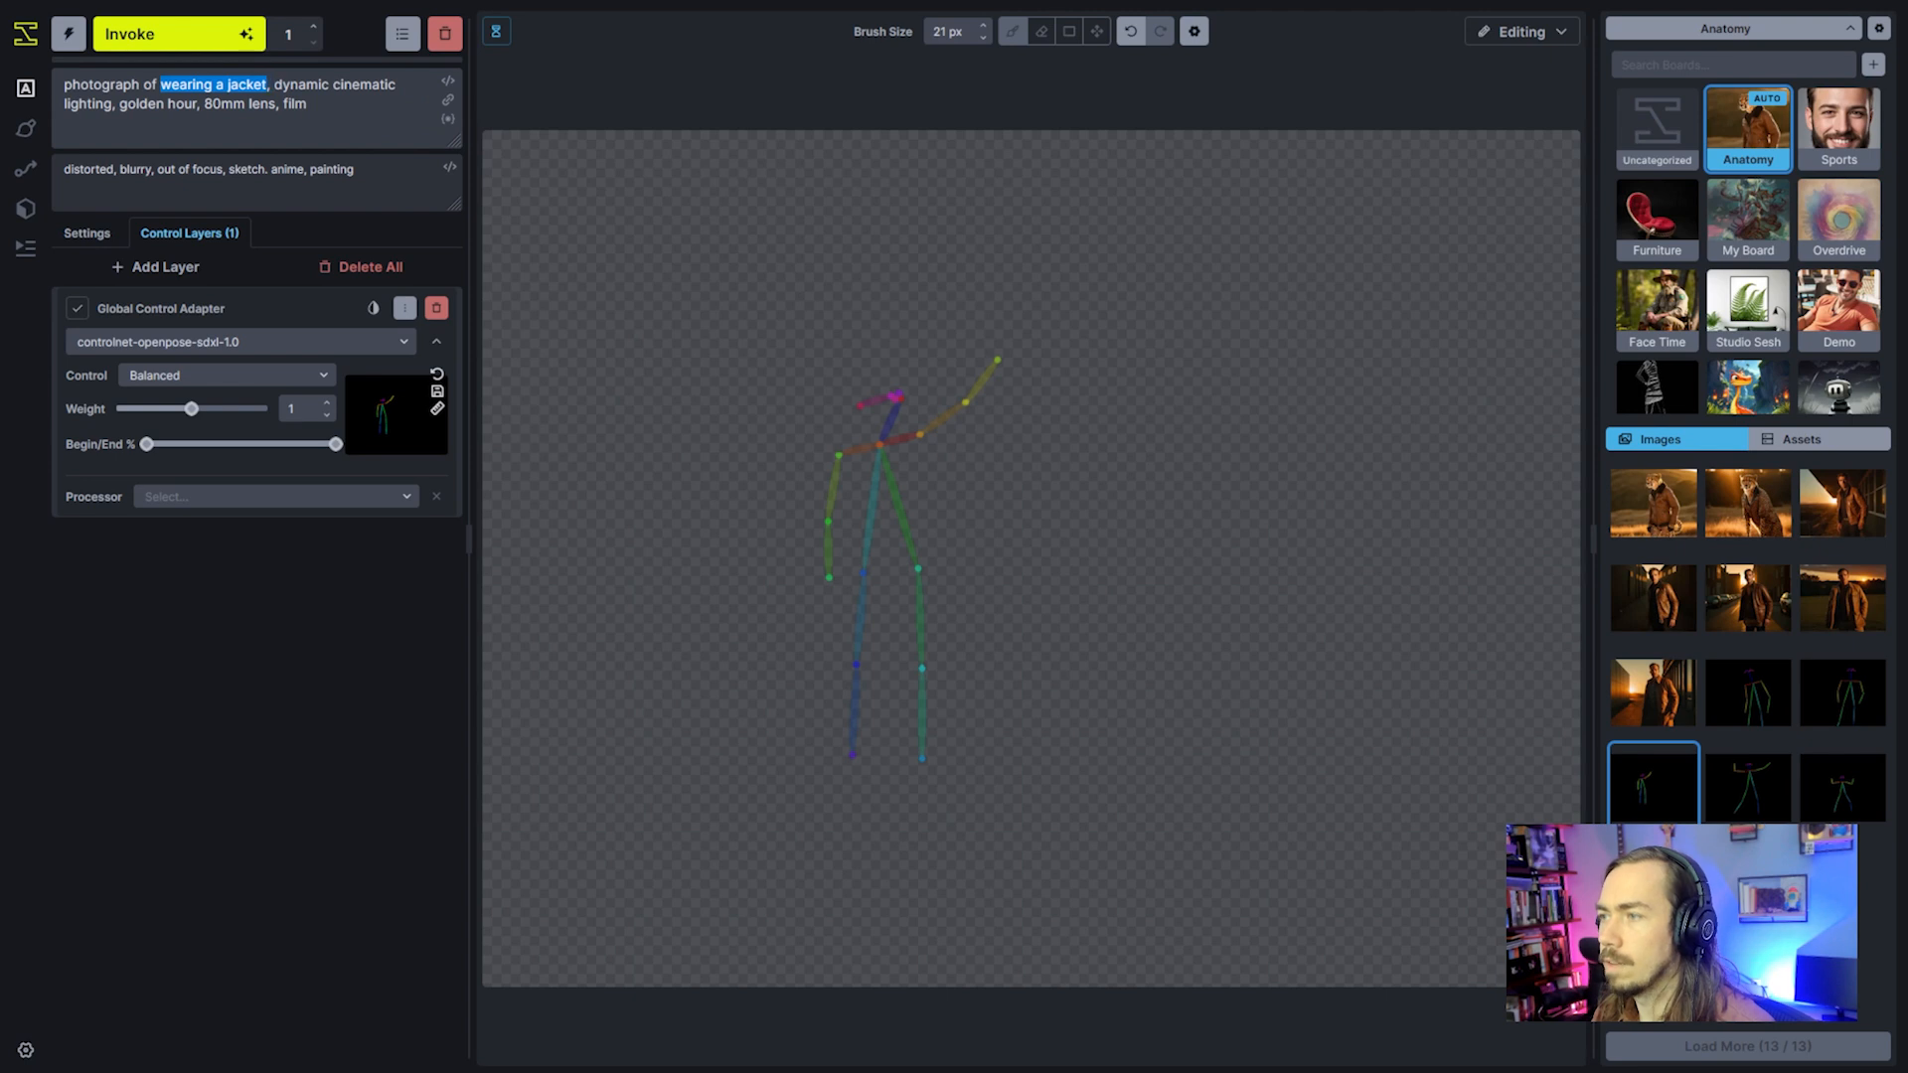
pyautogui.press('BackSpace')
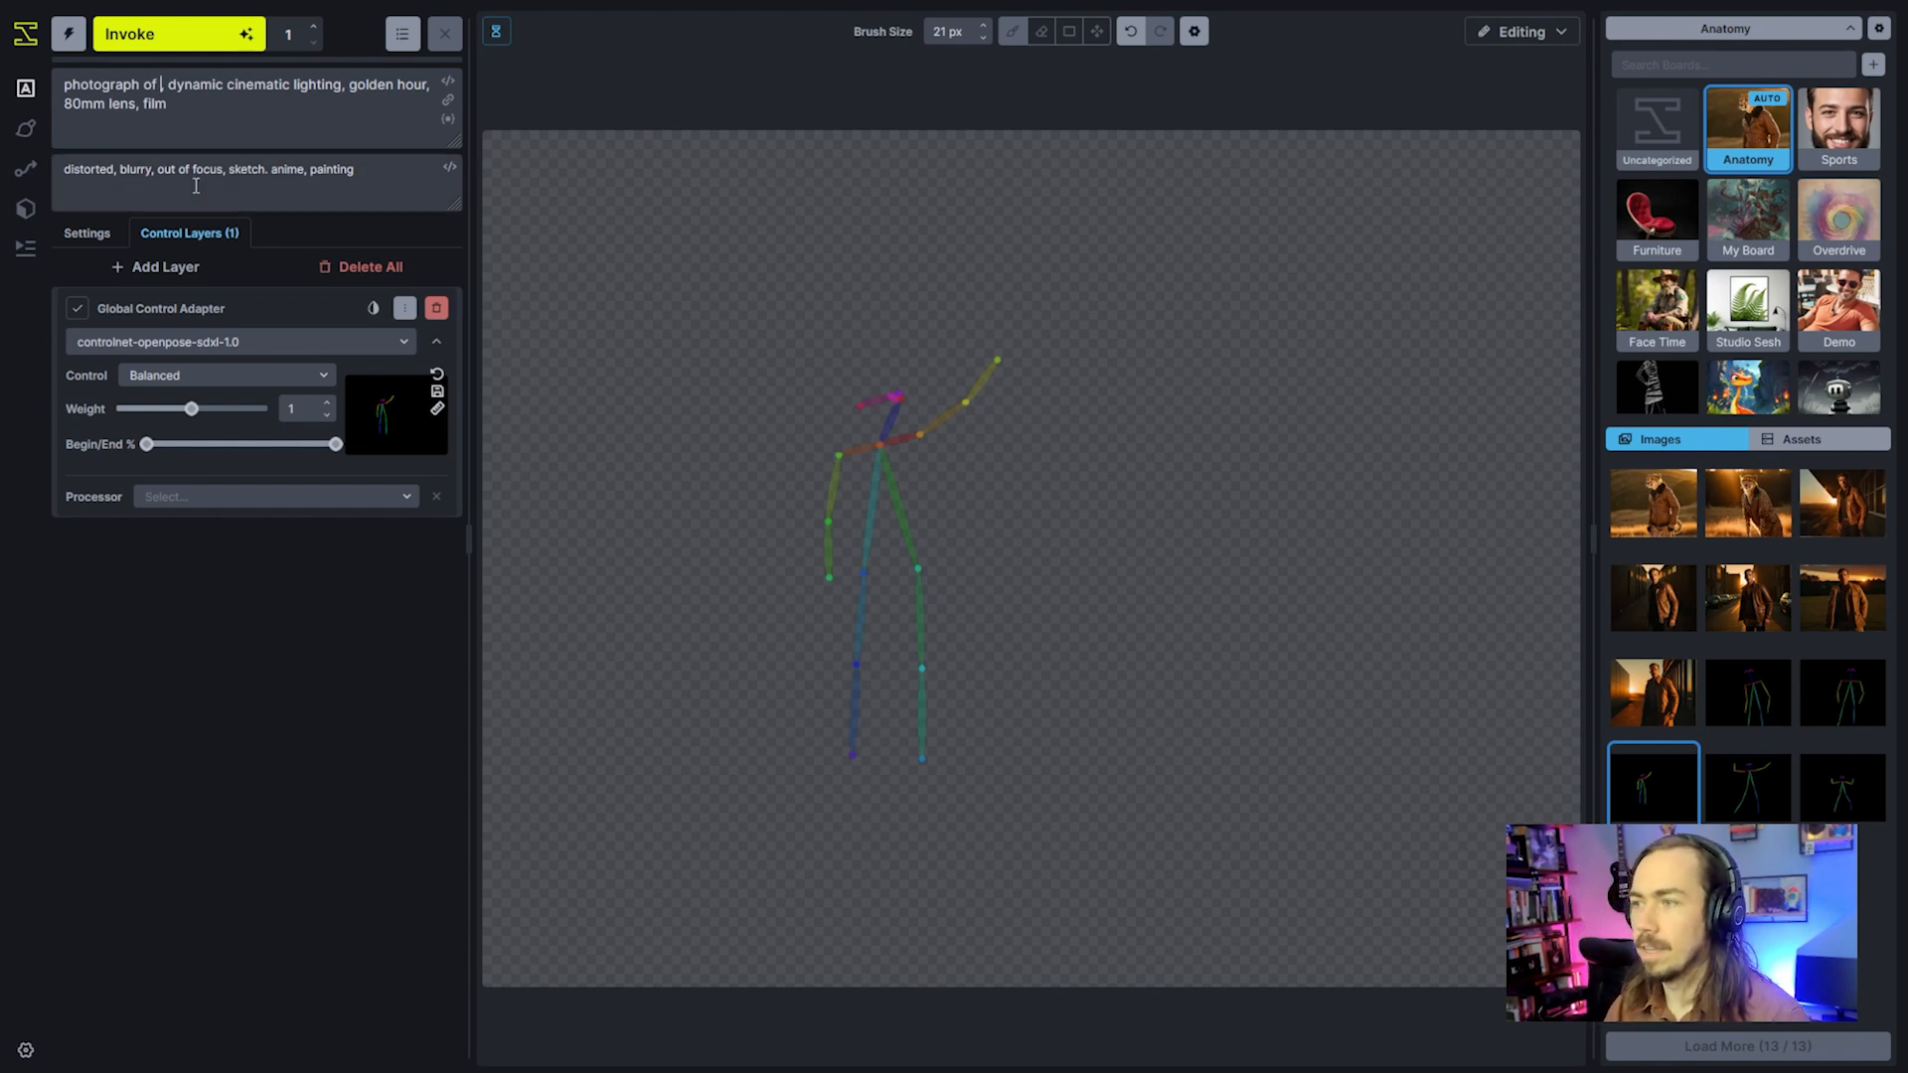
# Insert "panda pointing at the moon" after "photograph of" in the positive prompt
pyautogui.write('panda')
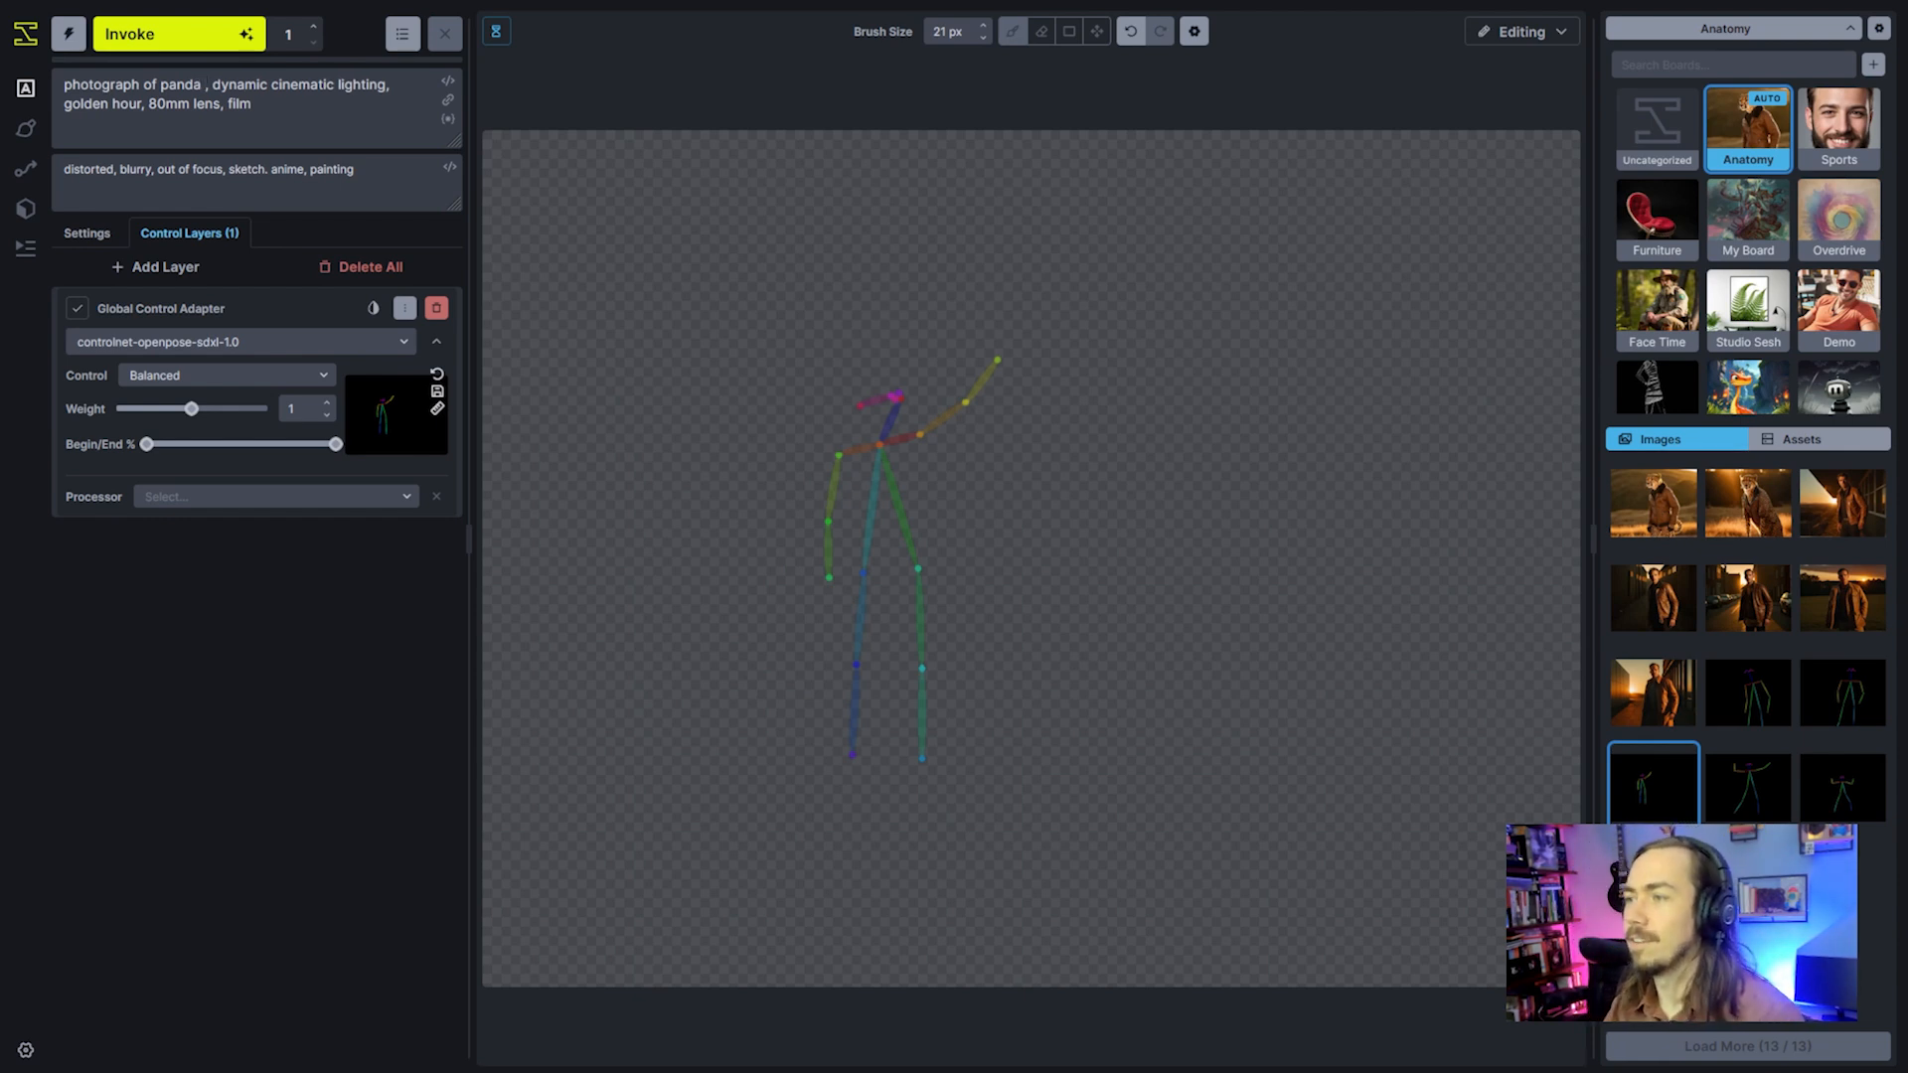
pyautogui.write(' point')
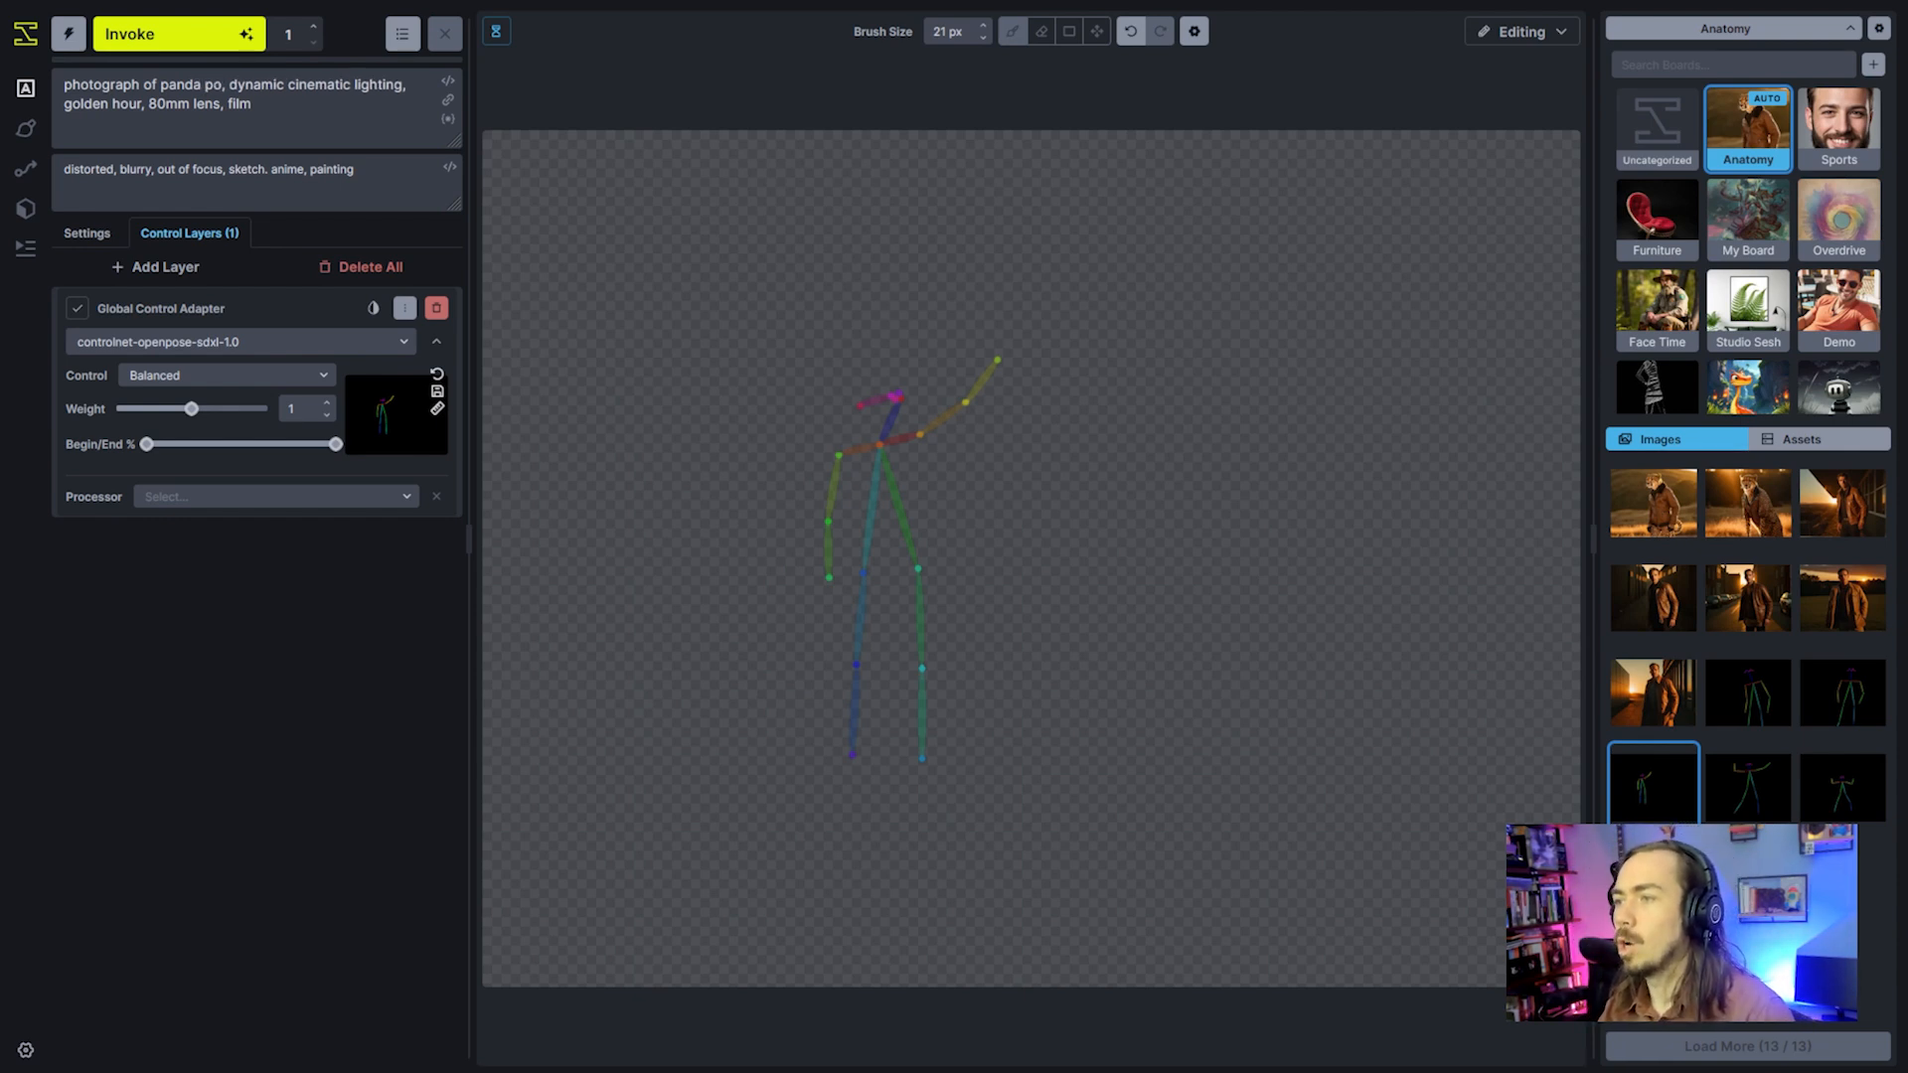
pyautogui.press('BackSpace')
pyautogui.write('ing at the moon')
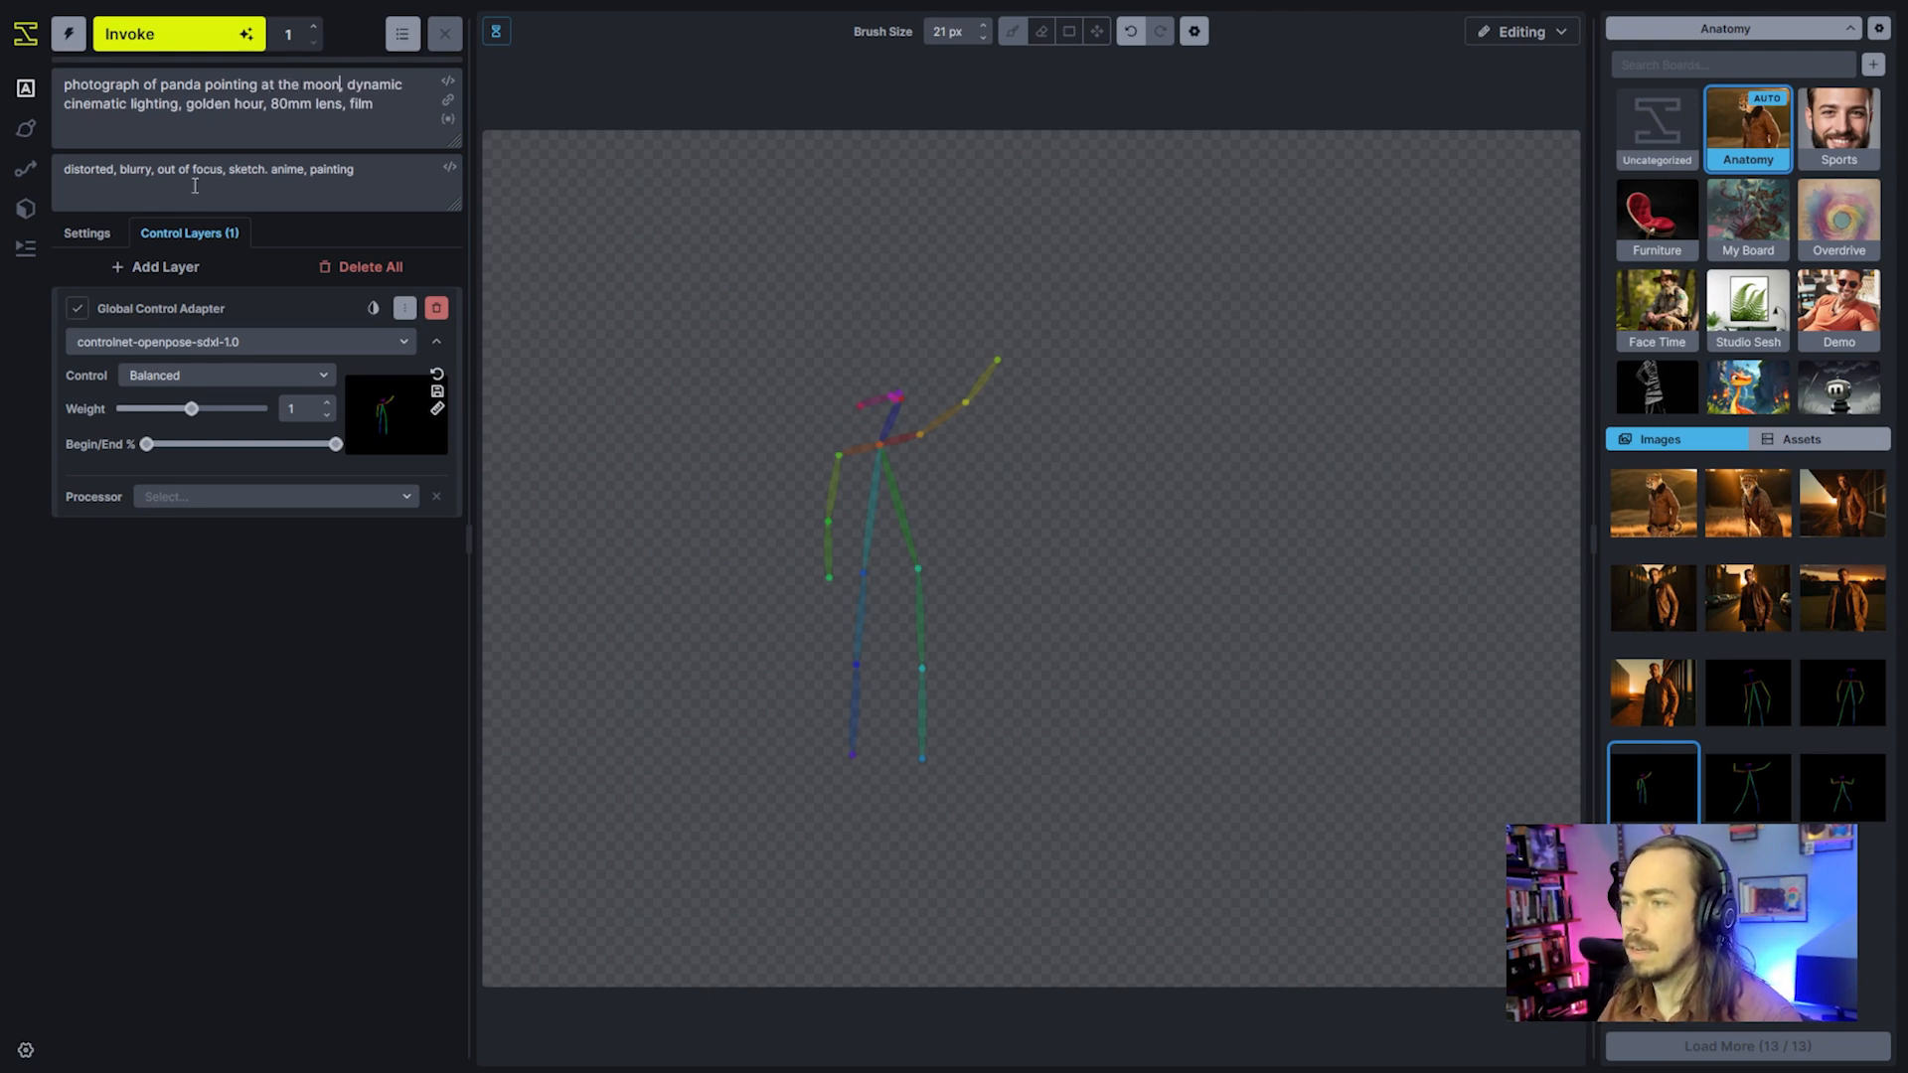
# Add a Regional Guidance layer prompting "big bright moon" and stamp one 216 px brush circle above and beyond the skeleton's raised hand
pyautogui.click(180, 269)
pyautogui.click(196, 310)
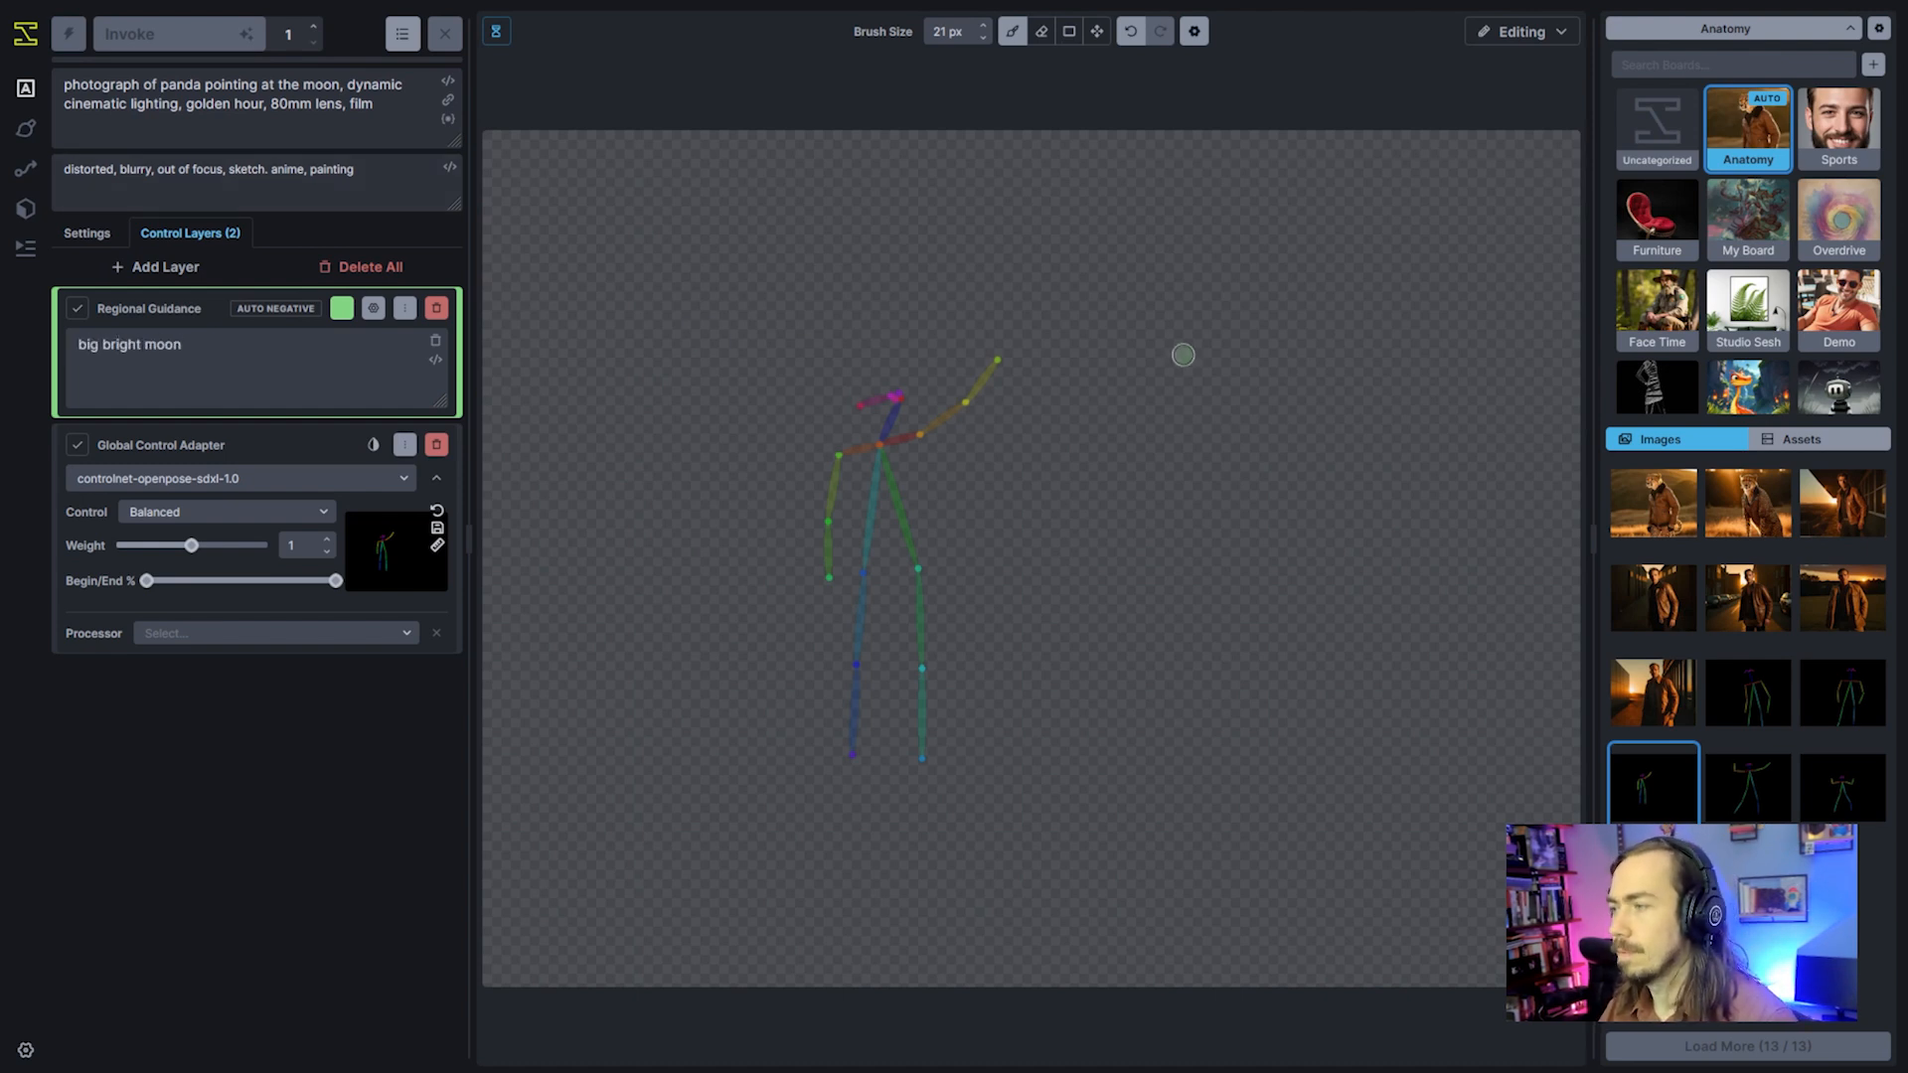
pyautogui.scroll(10, 1242, 283)
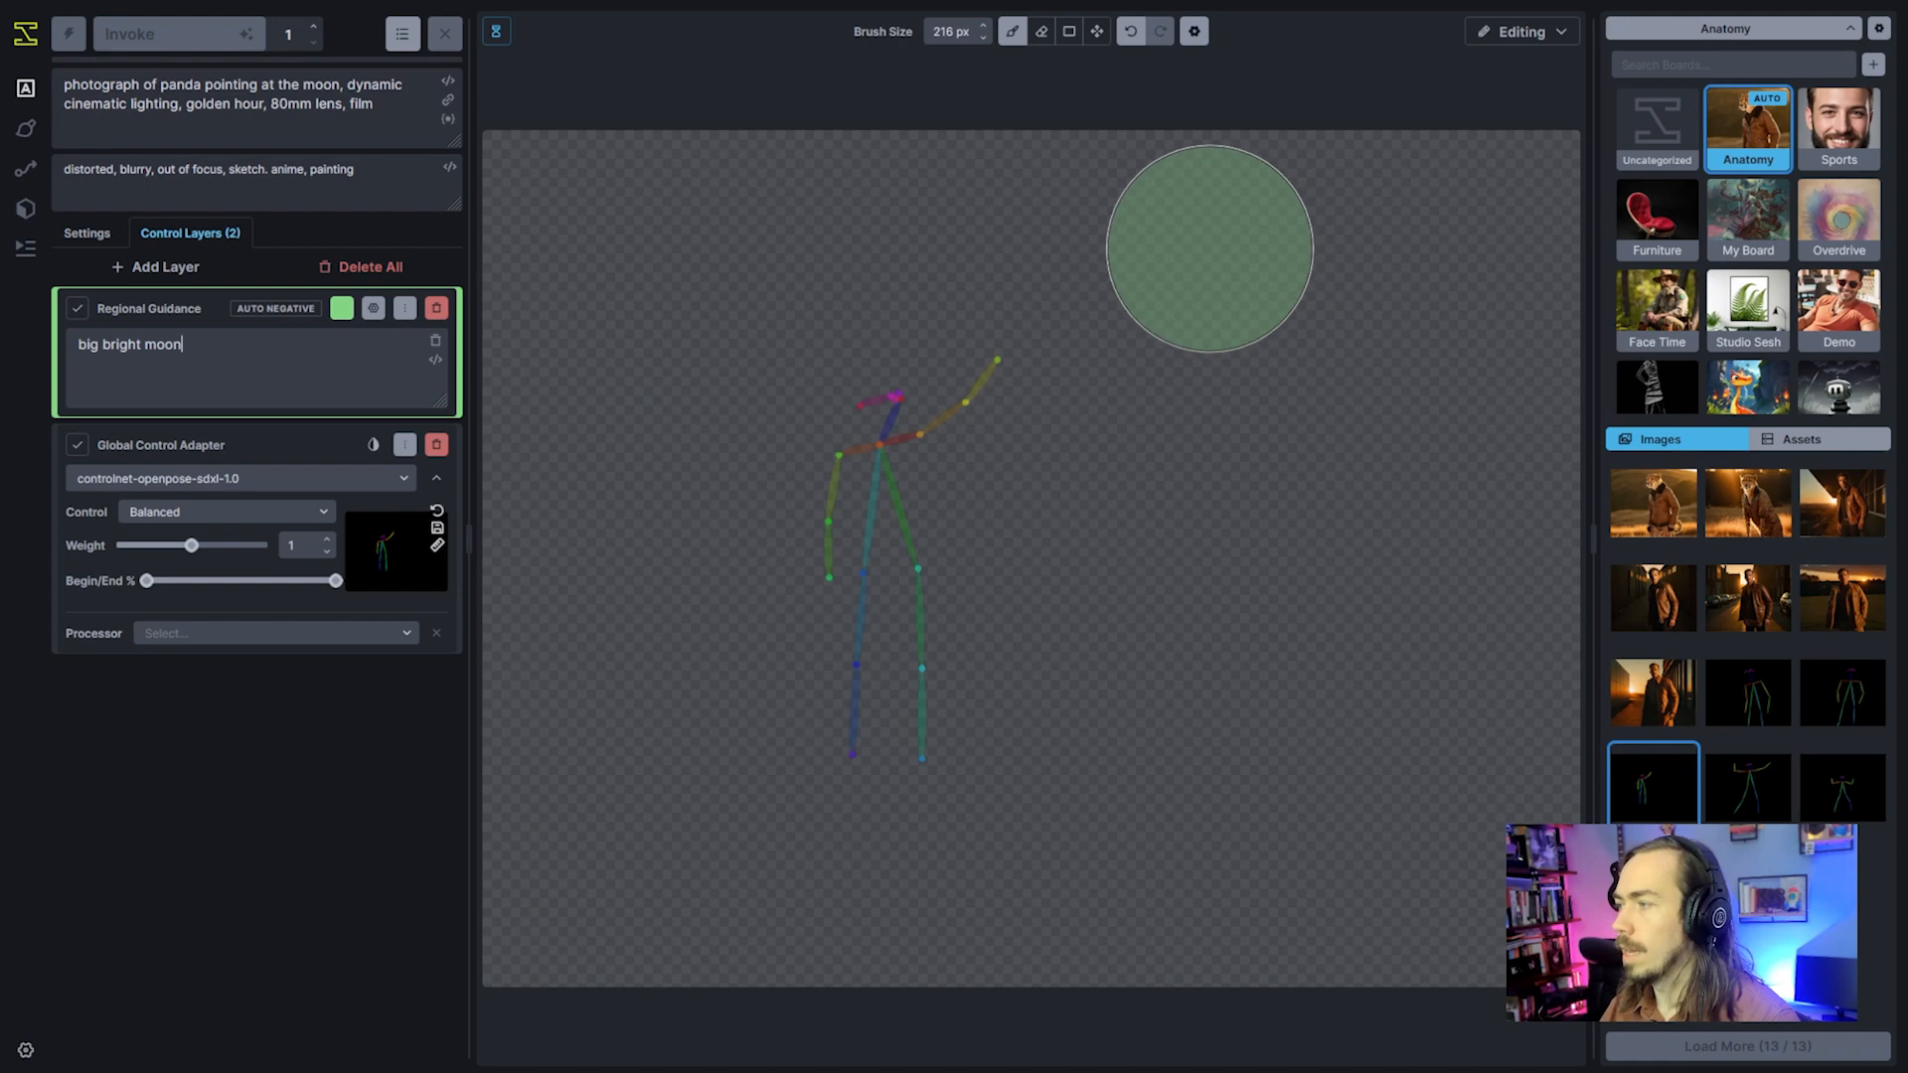
pyautogui.click(1209, 248)
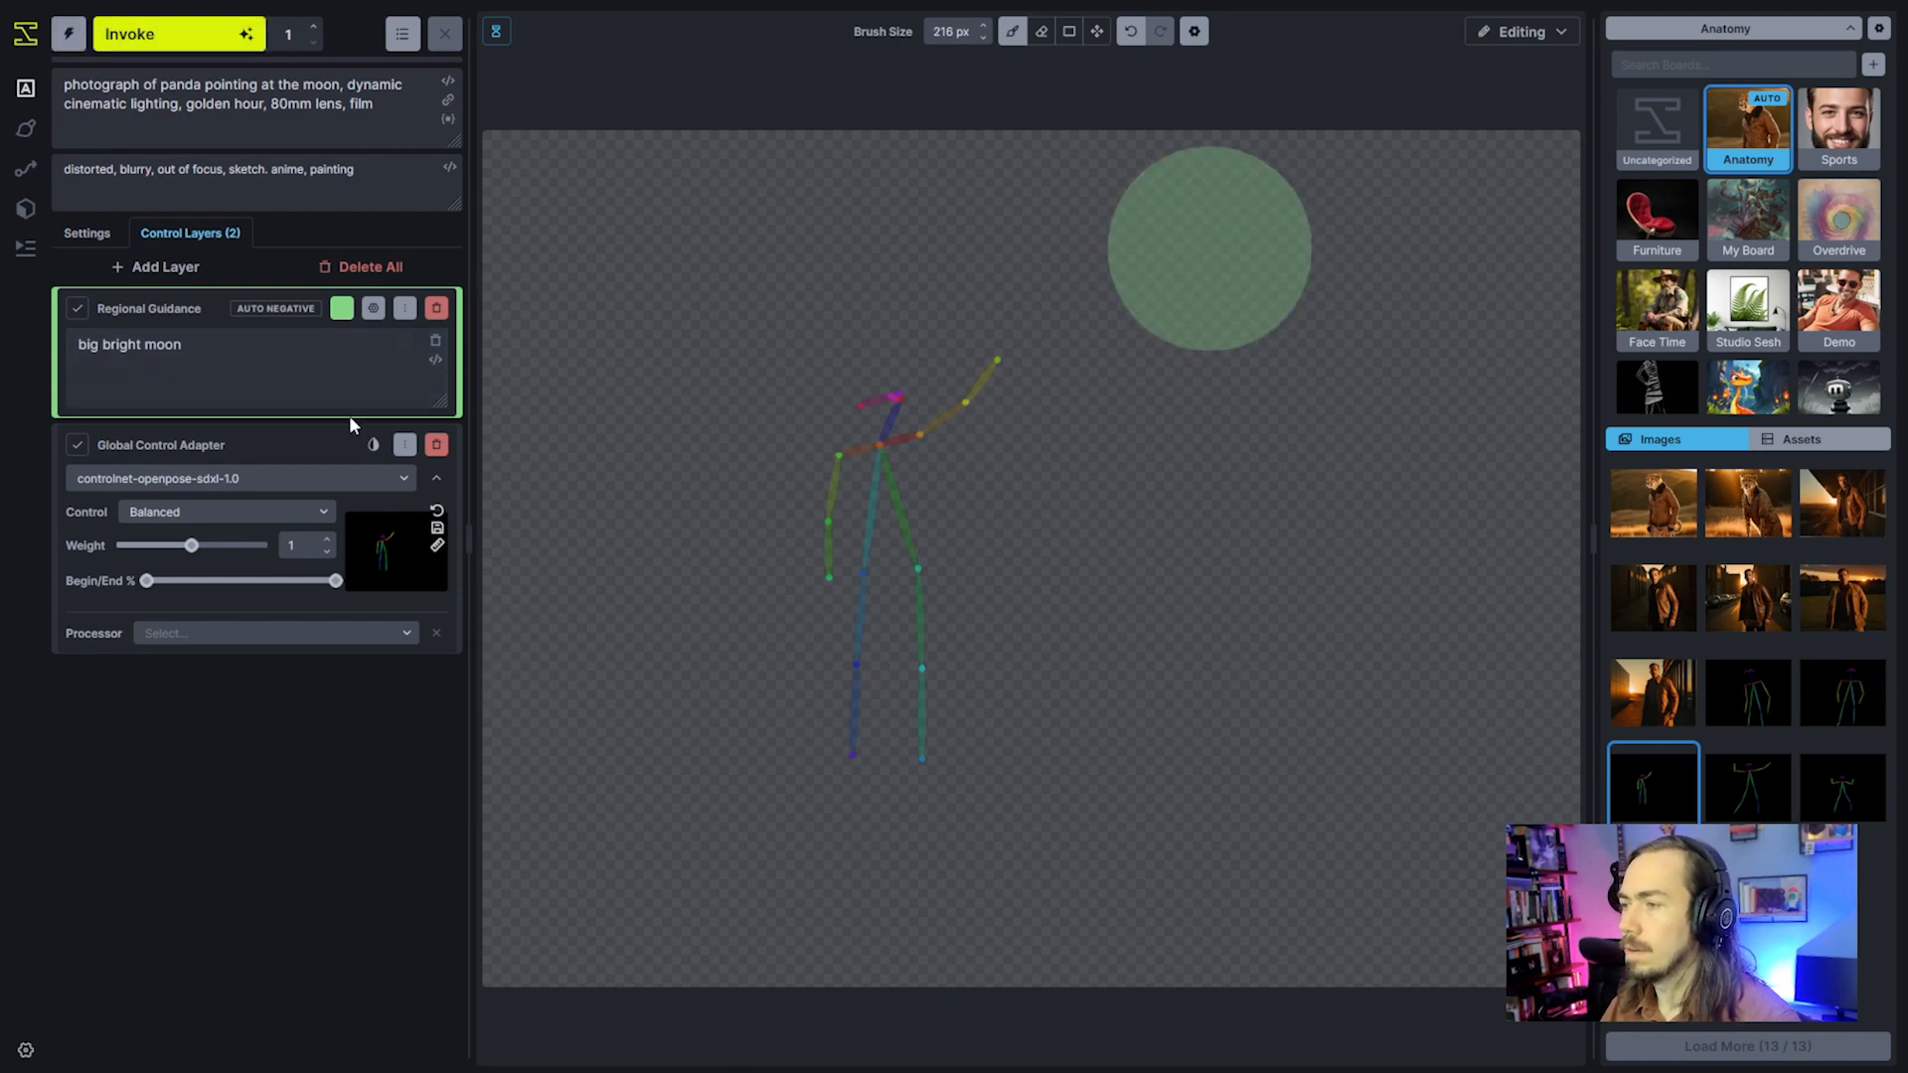
# Turn off Auto Negative for the moon region and generate one image
pyautogui.click(375, 309)
pyautogui.click(423, 356)
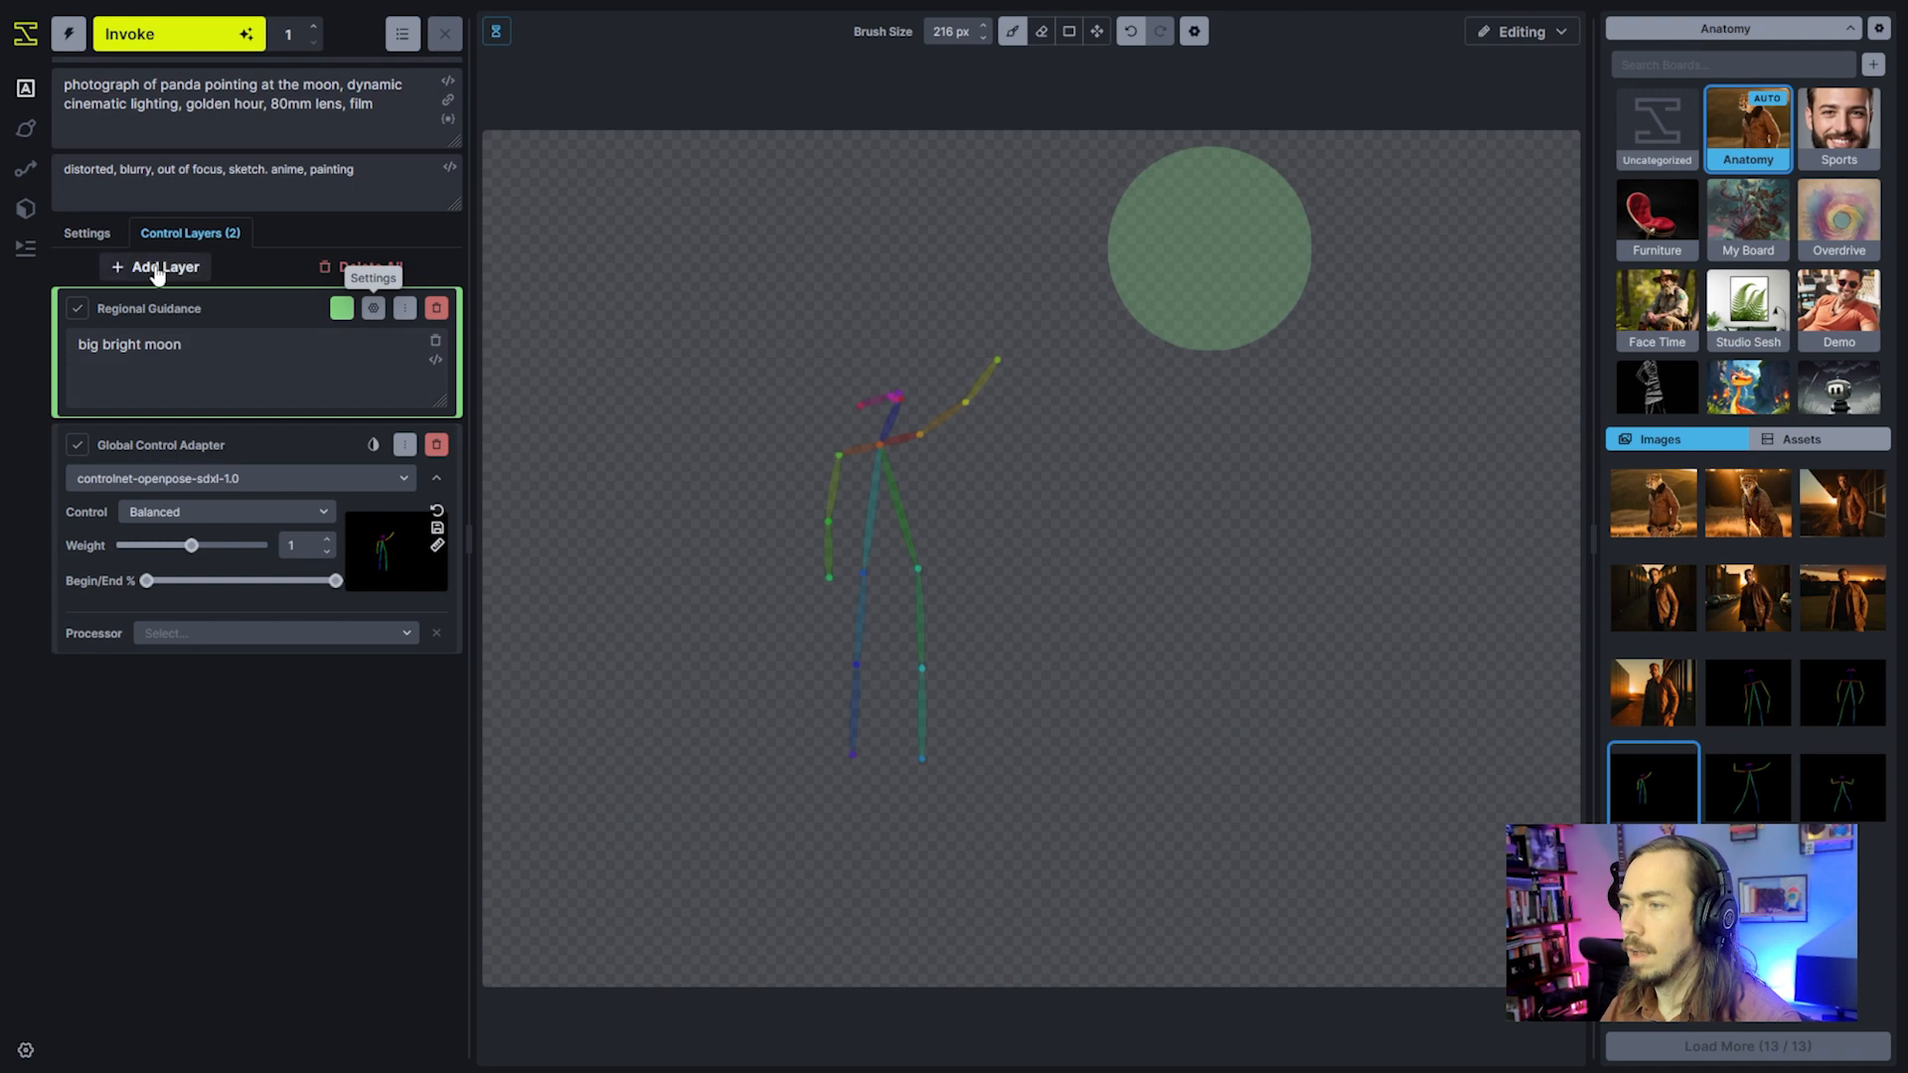
pyautogui.click(179, 34)
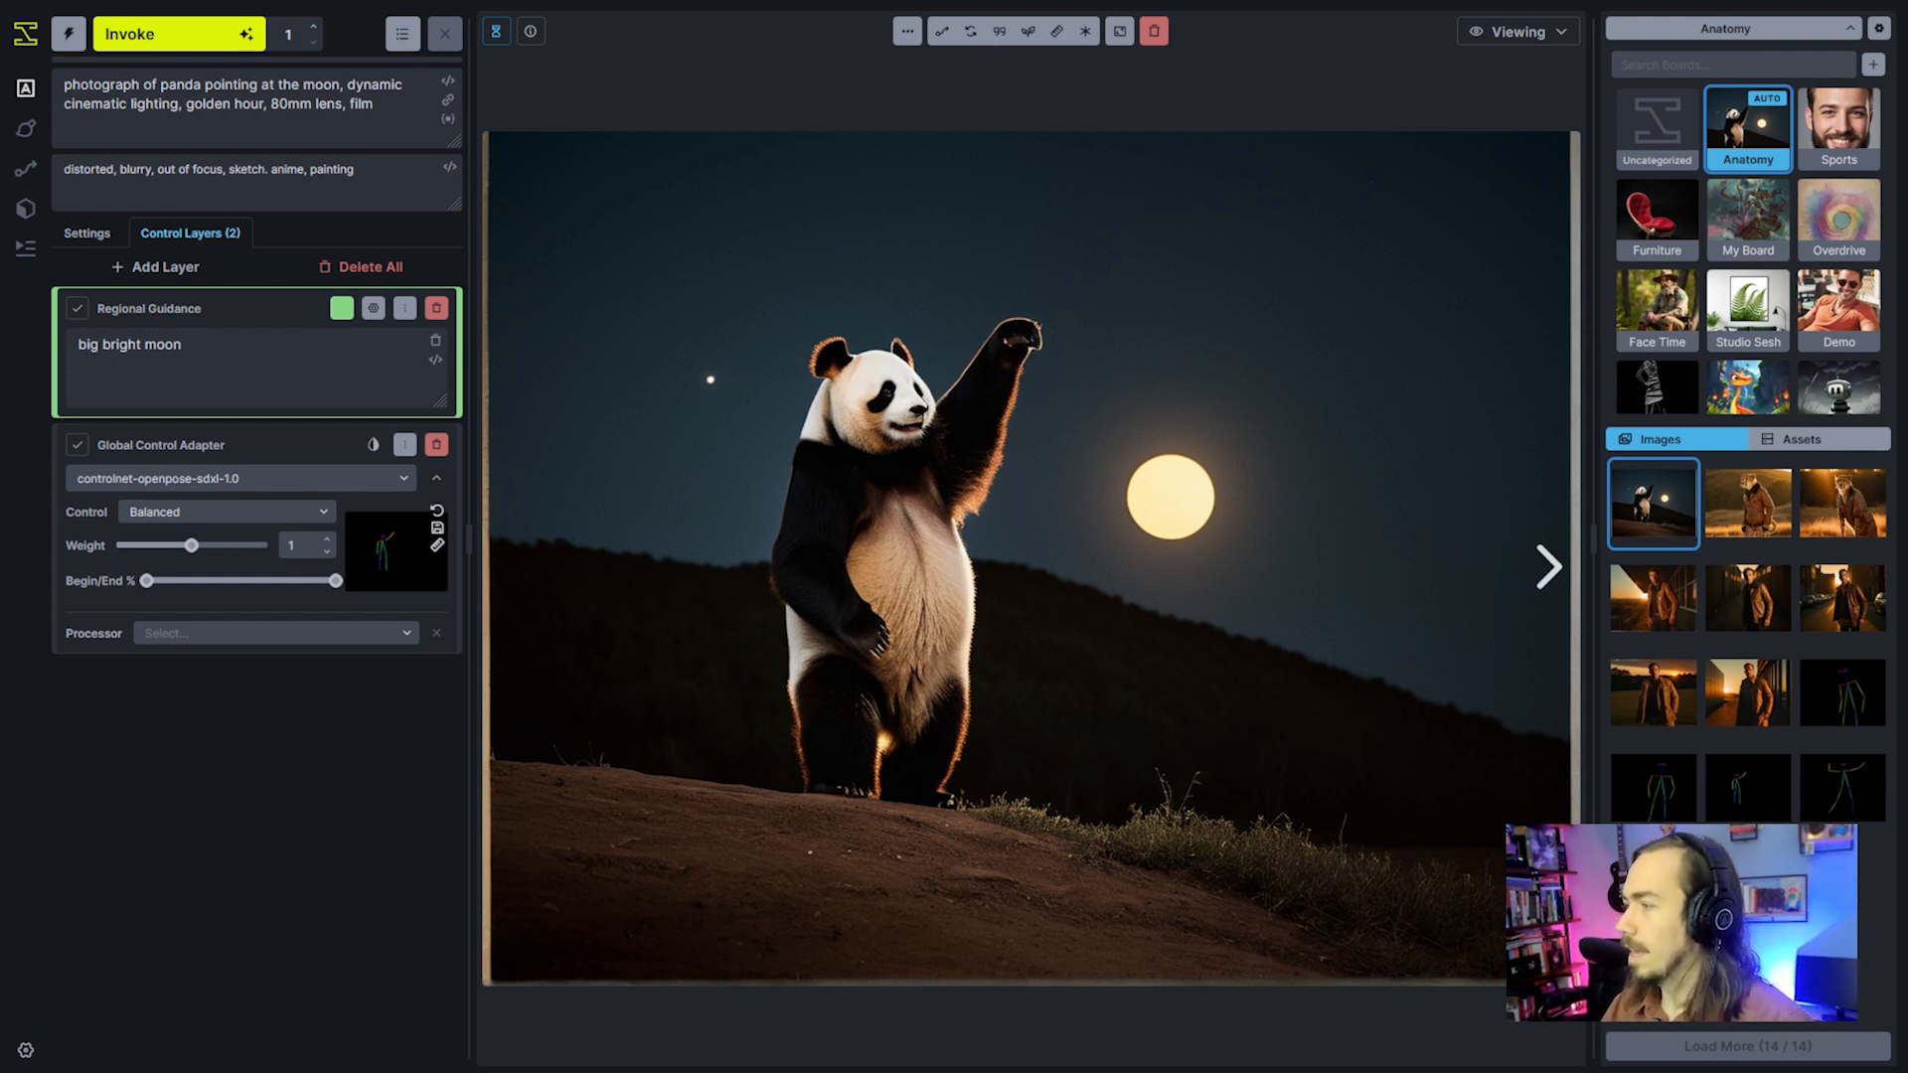
# Return to the editing canvas, turn Auto Negative back on for the moon region, and generate another image
pyautogui.click(1517, 32)
pyautogui.click(1473, 132)
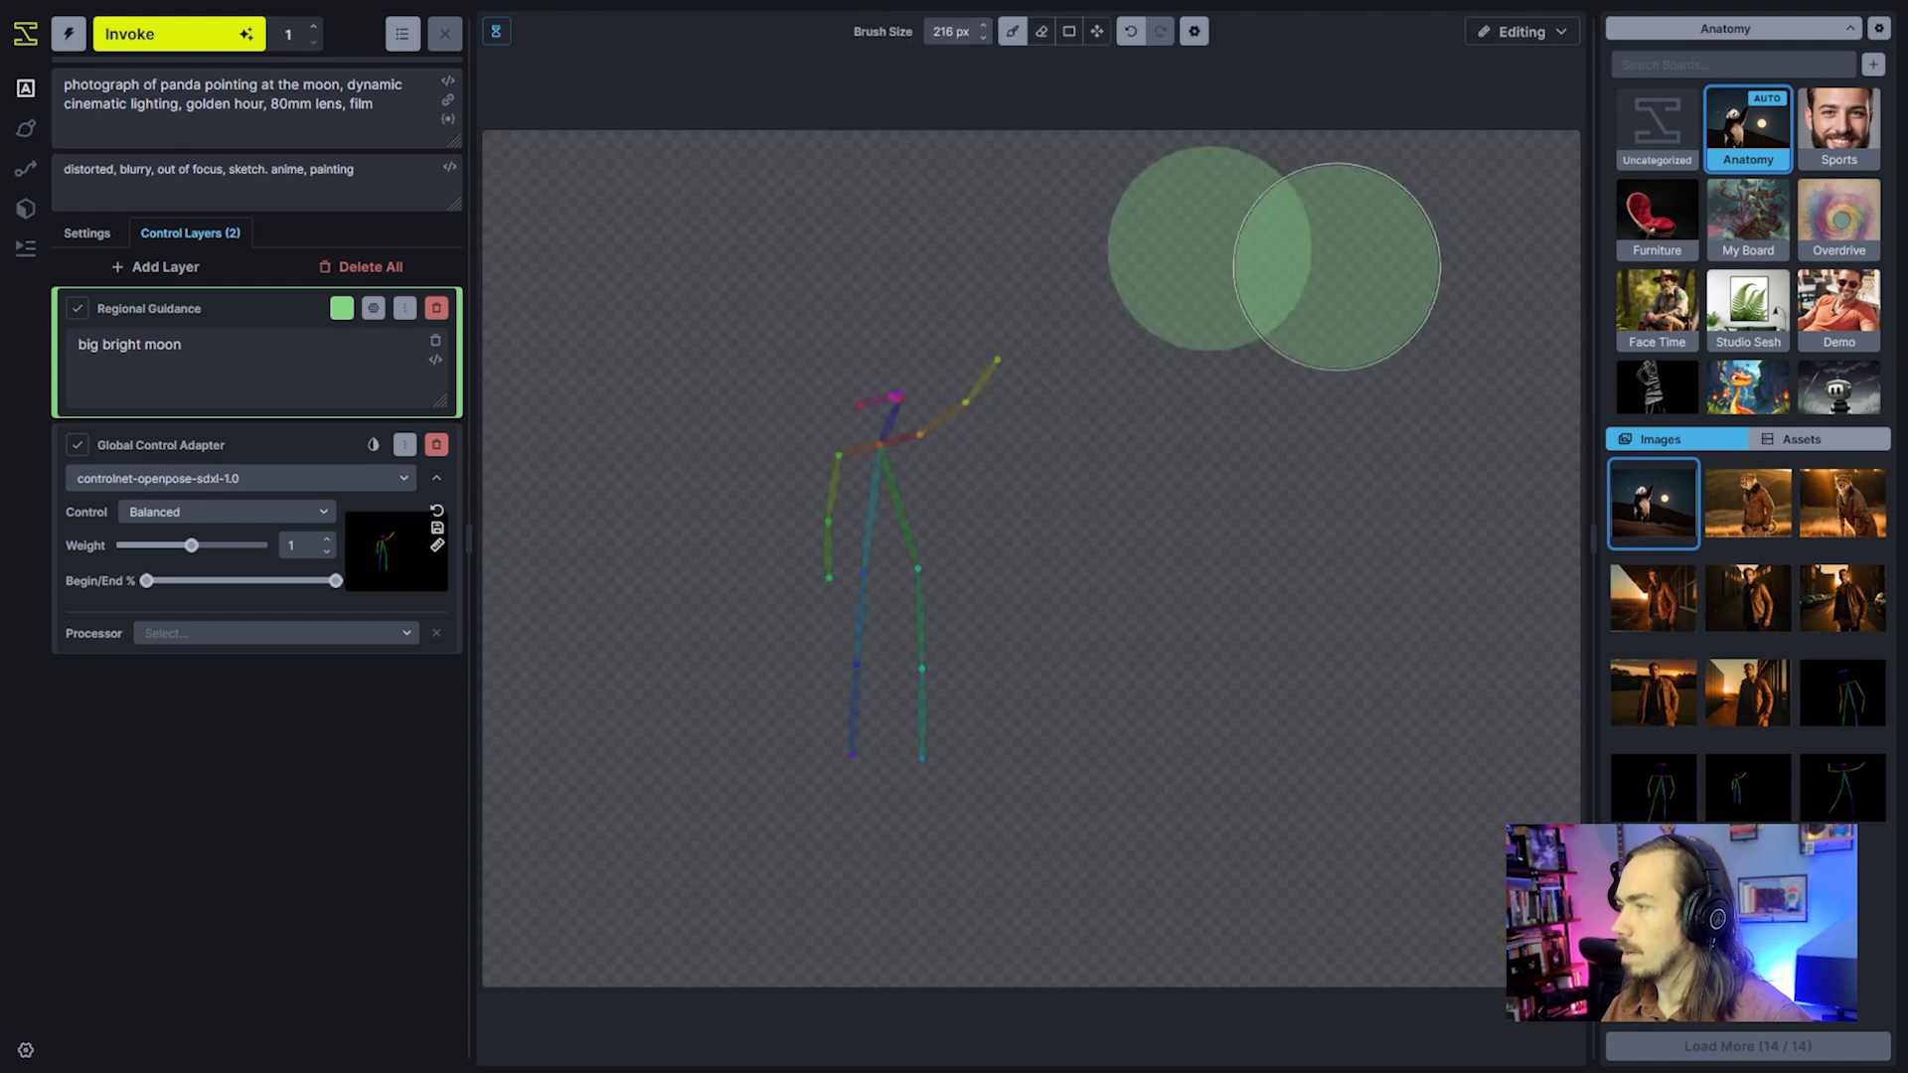
pyautogui.click(373, 308)
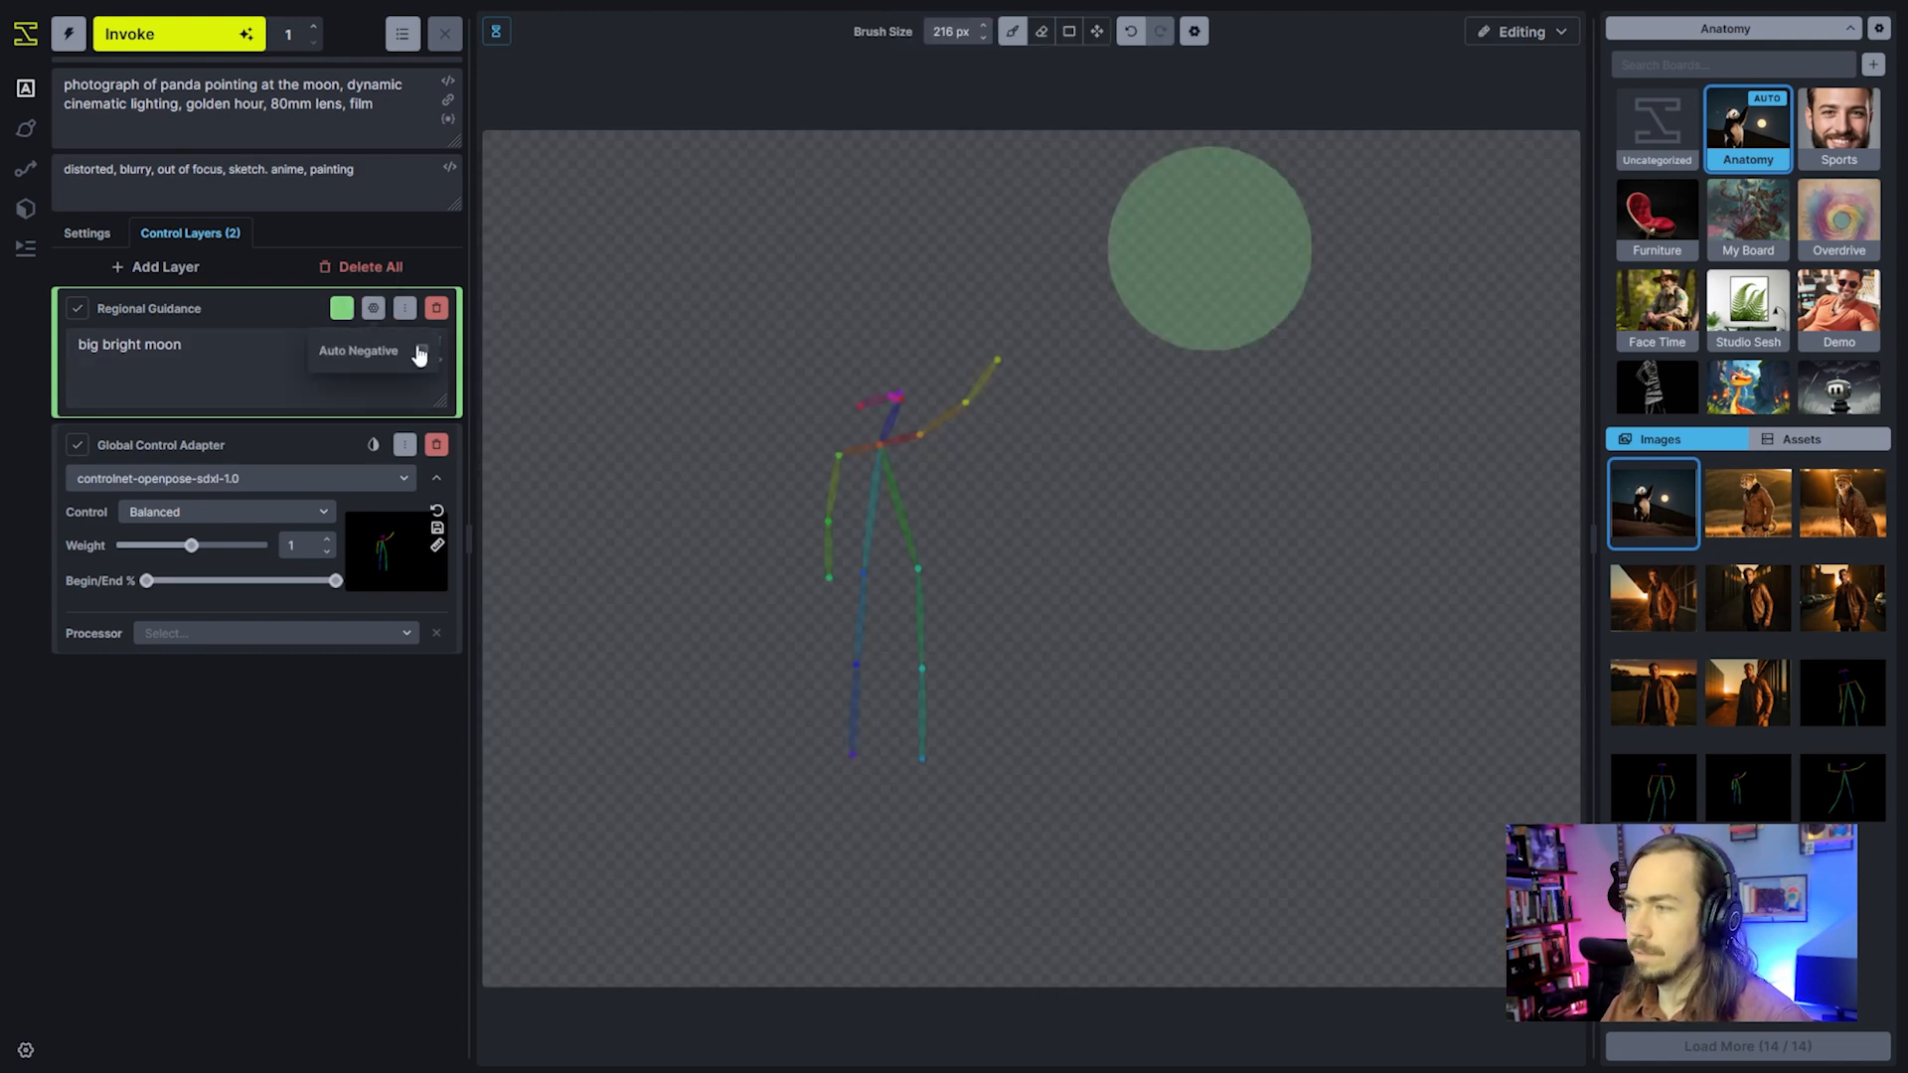
pyautogui.click(422, 350)
pyautogui.click(374, 308)
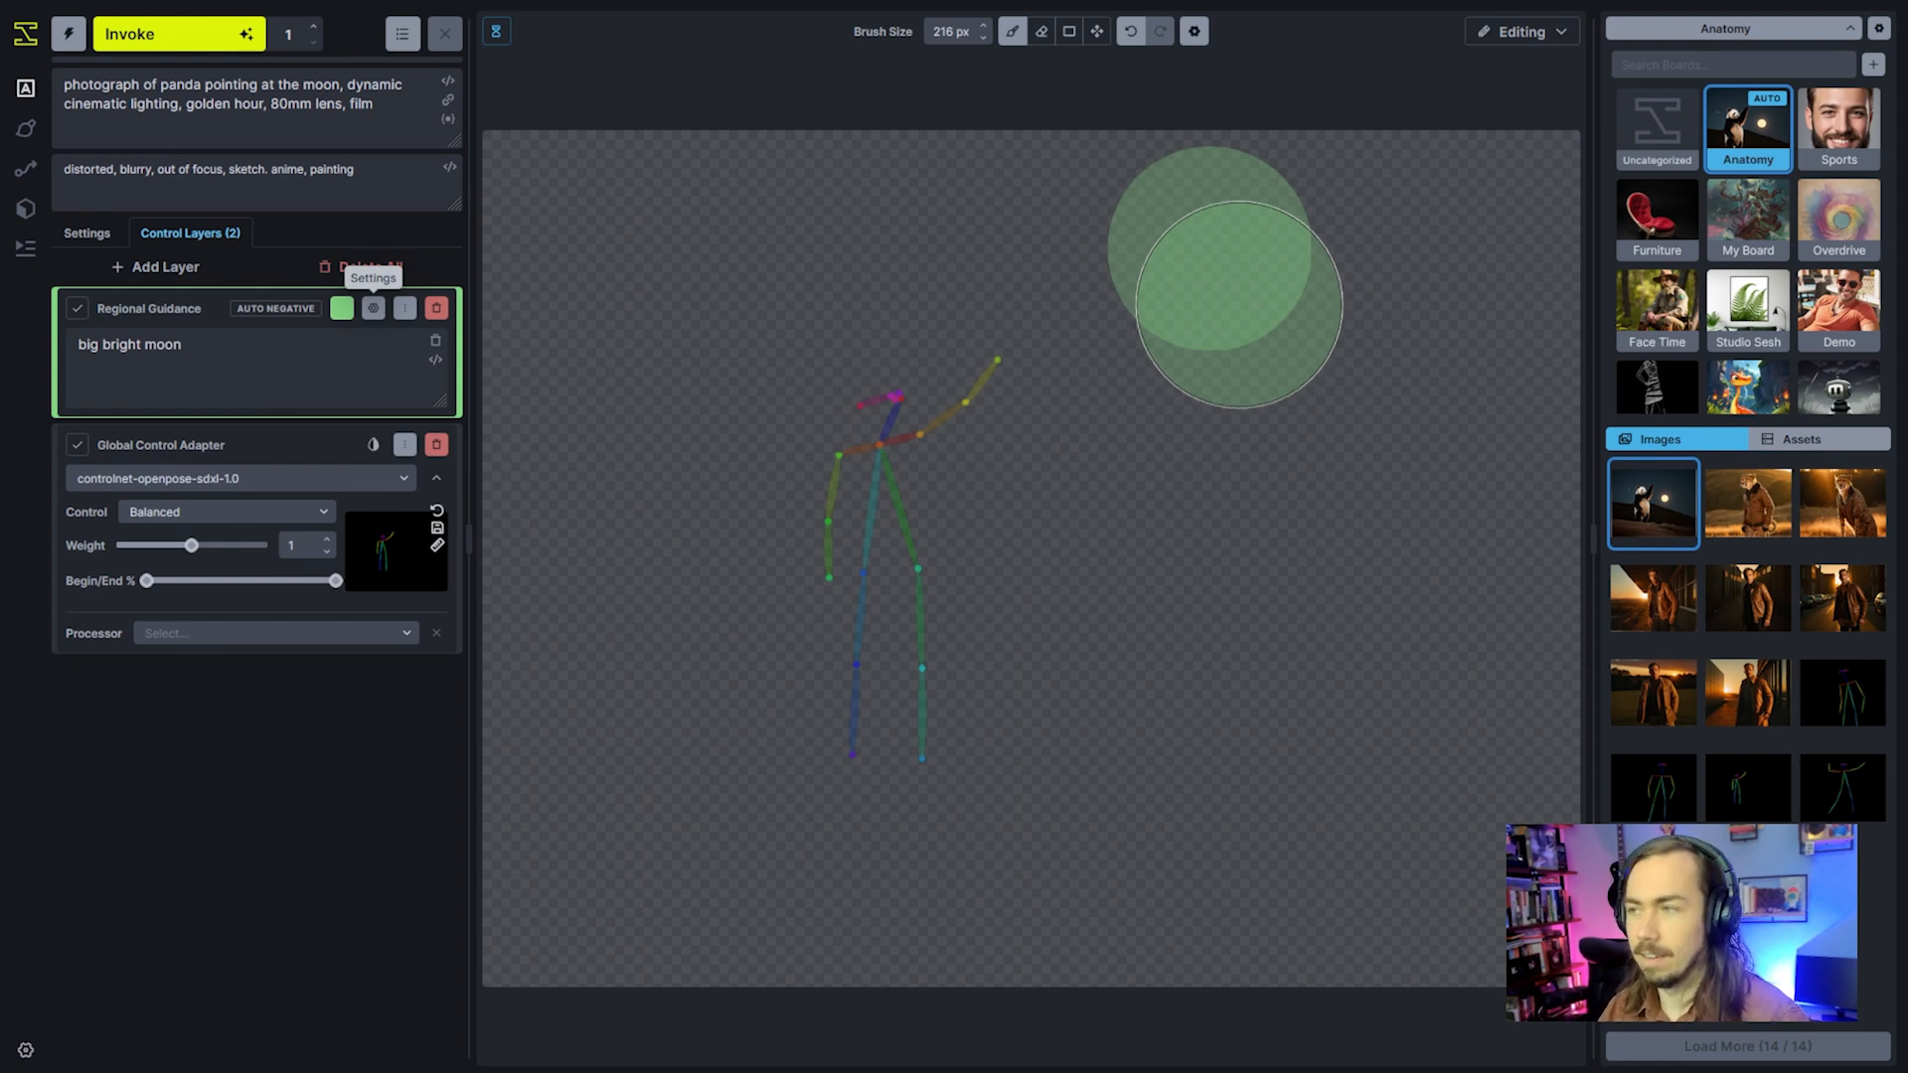
pyautogui.click(212, 37)
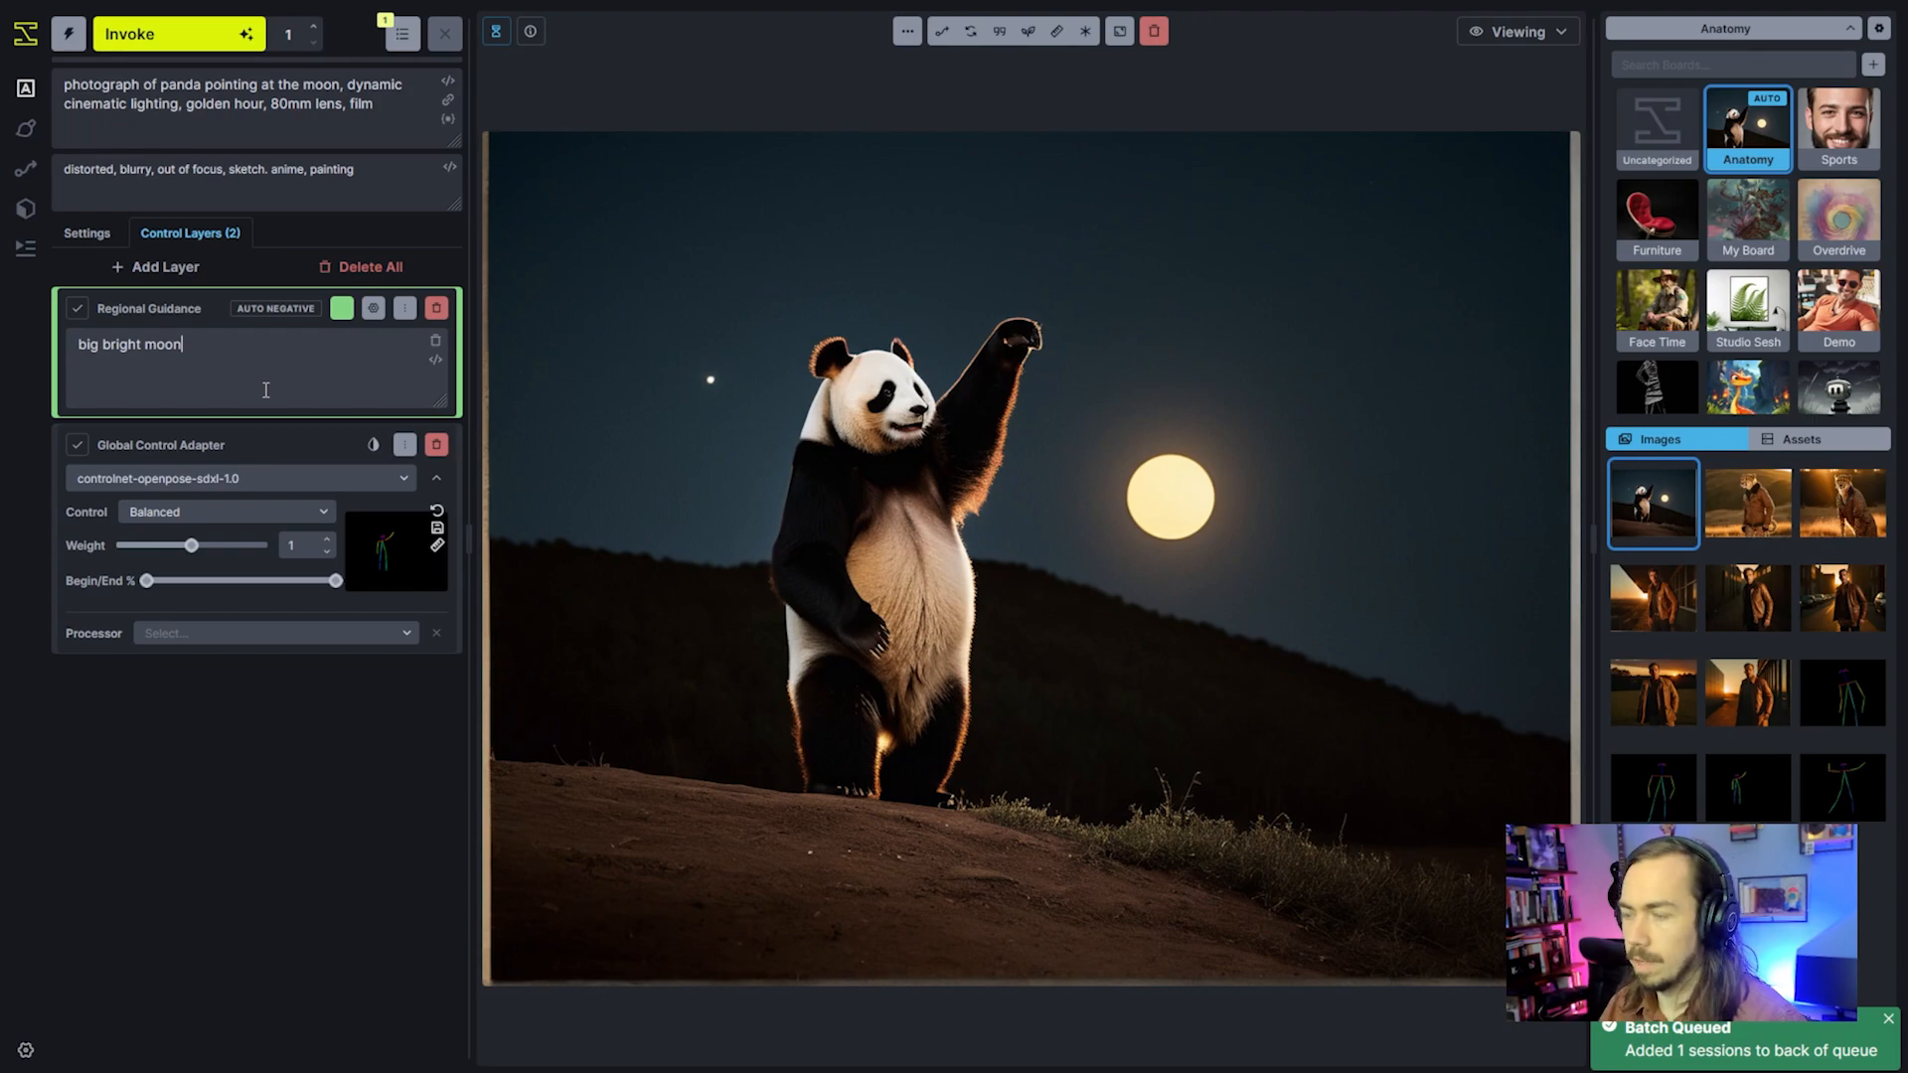
# Strengthen the regional prompt to "big bright moon+++", check the painted mask against the image in progress, and generate one more image
pyautogui.write('+++')
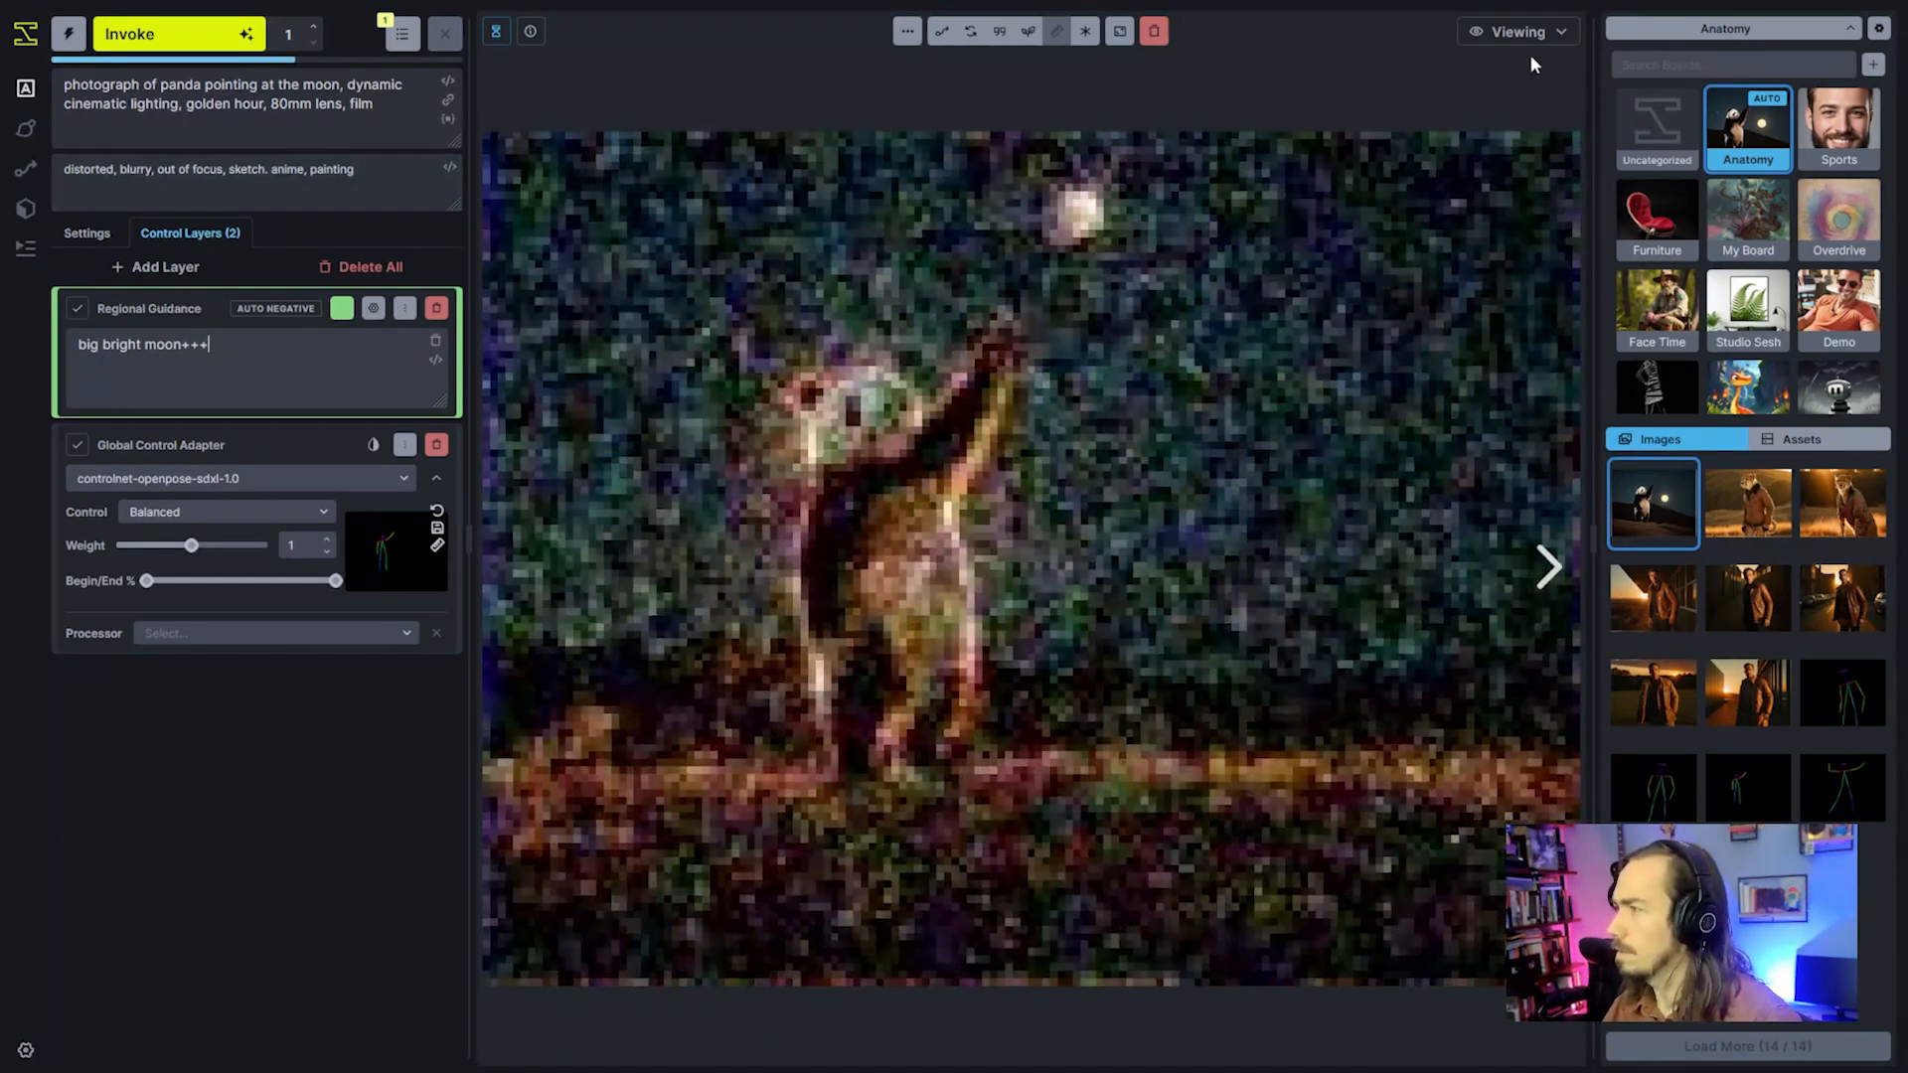
pyautogui.click(1521, 30)
pyautogui.click(1497, 119)
pyautogui.click(1536, 28)
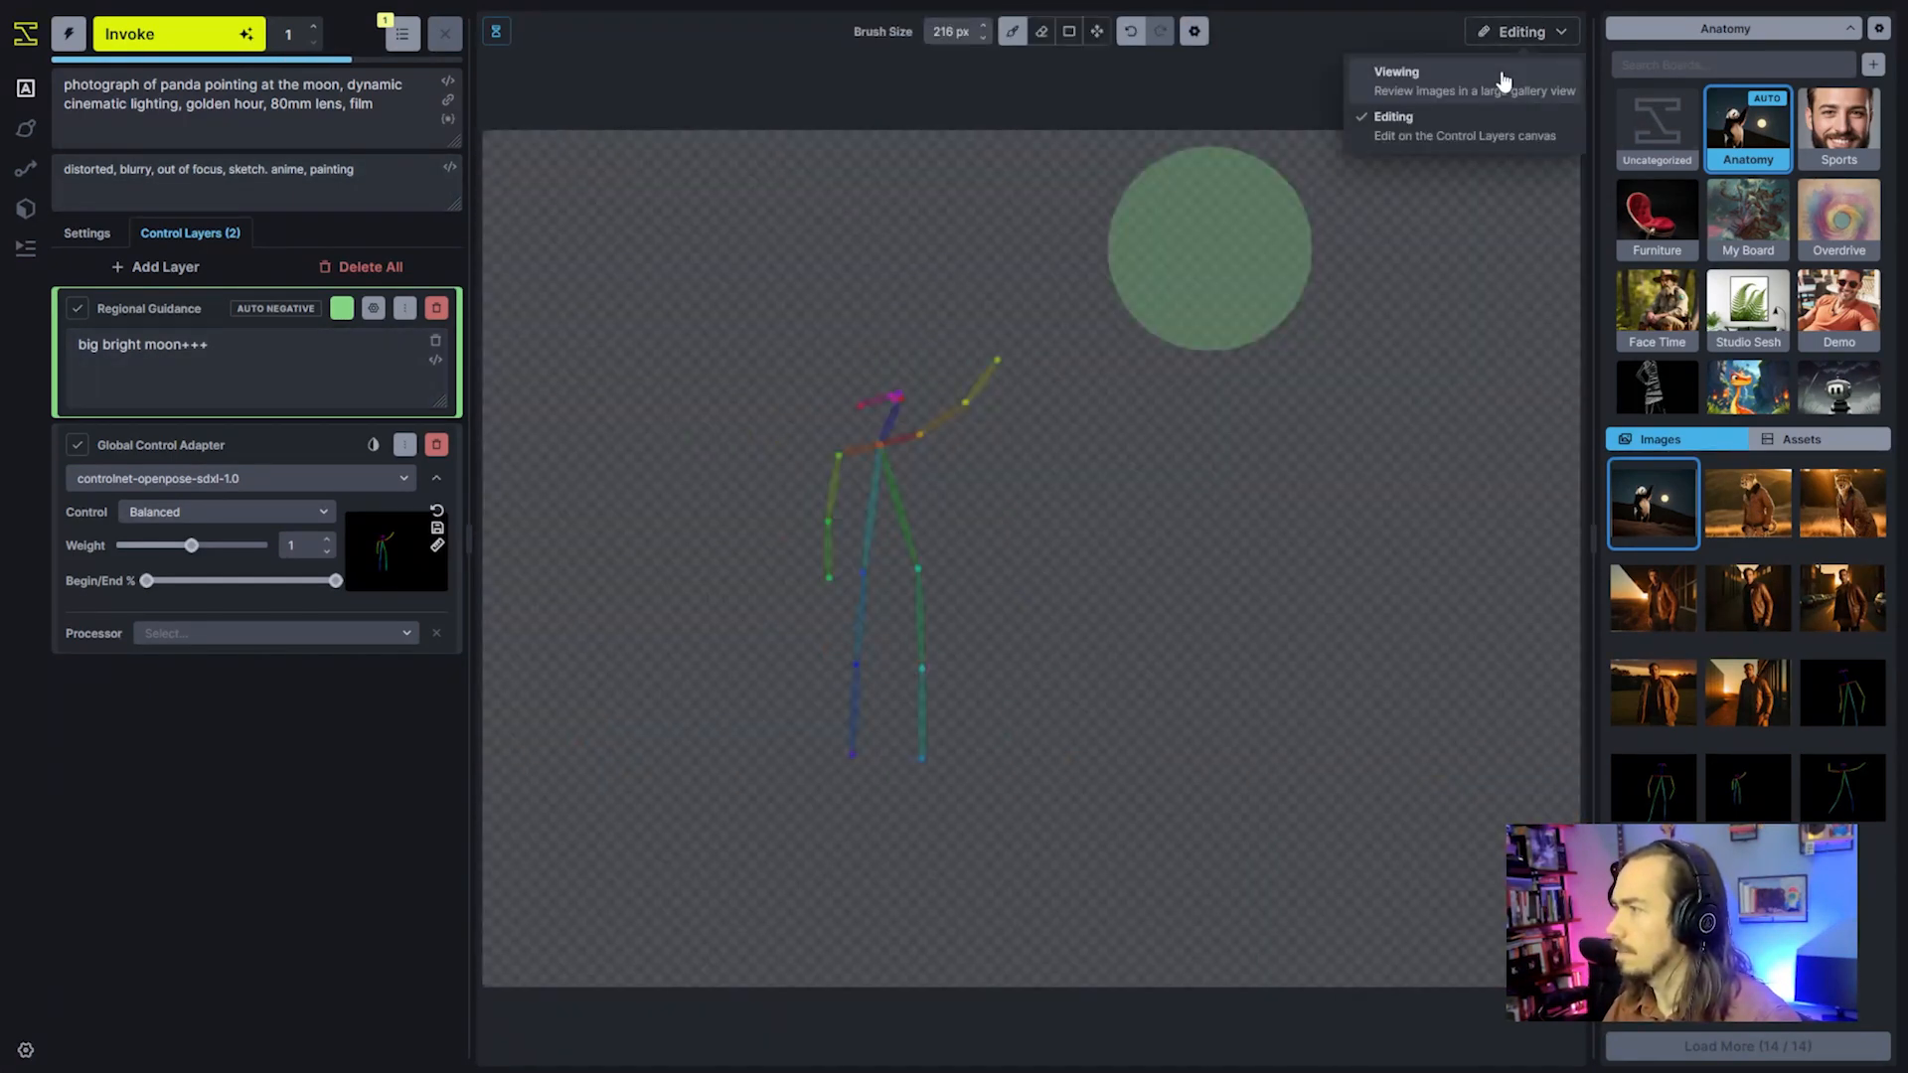
pyautogui.click(1500, 77)
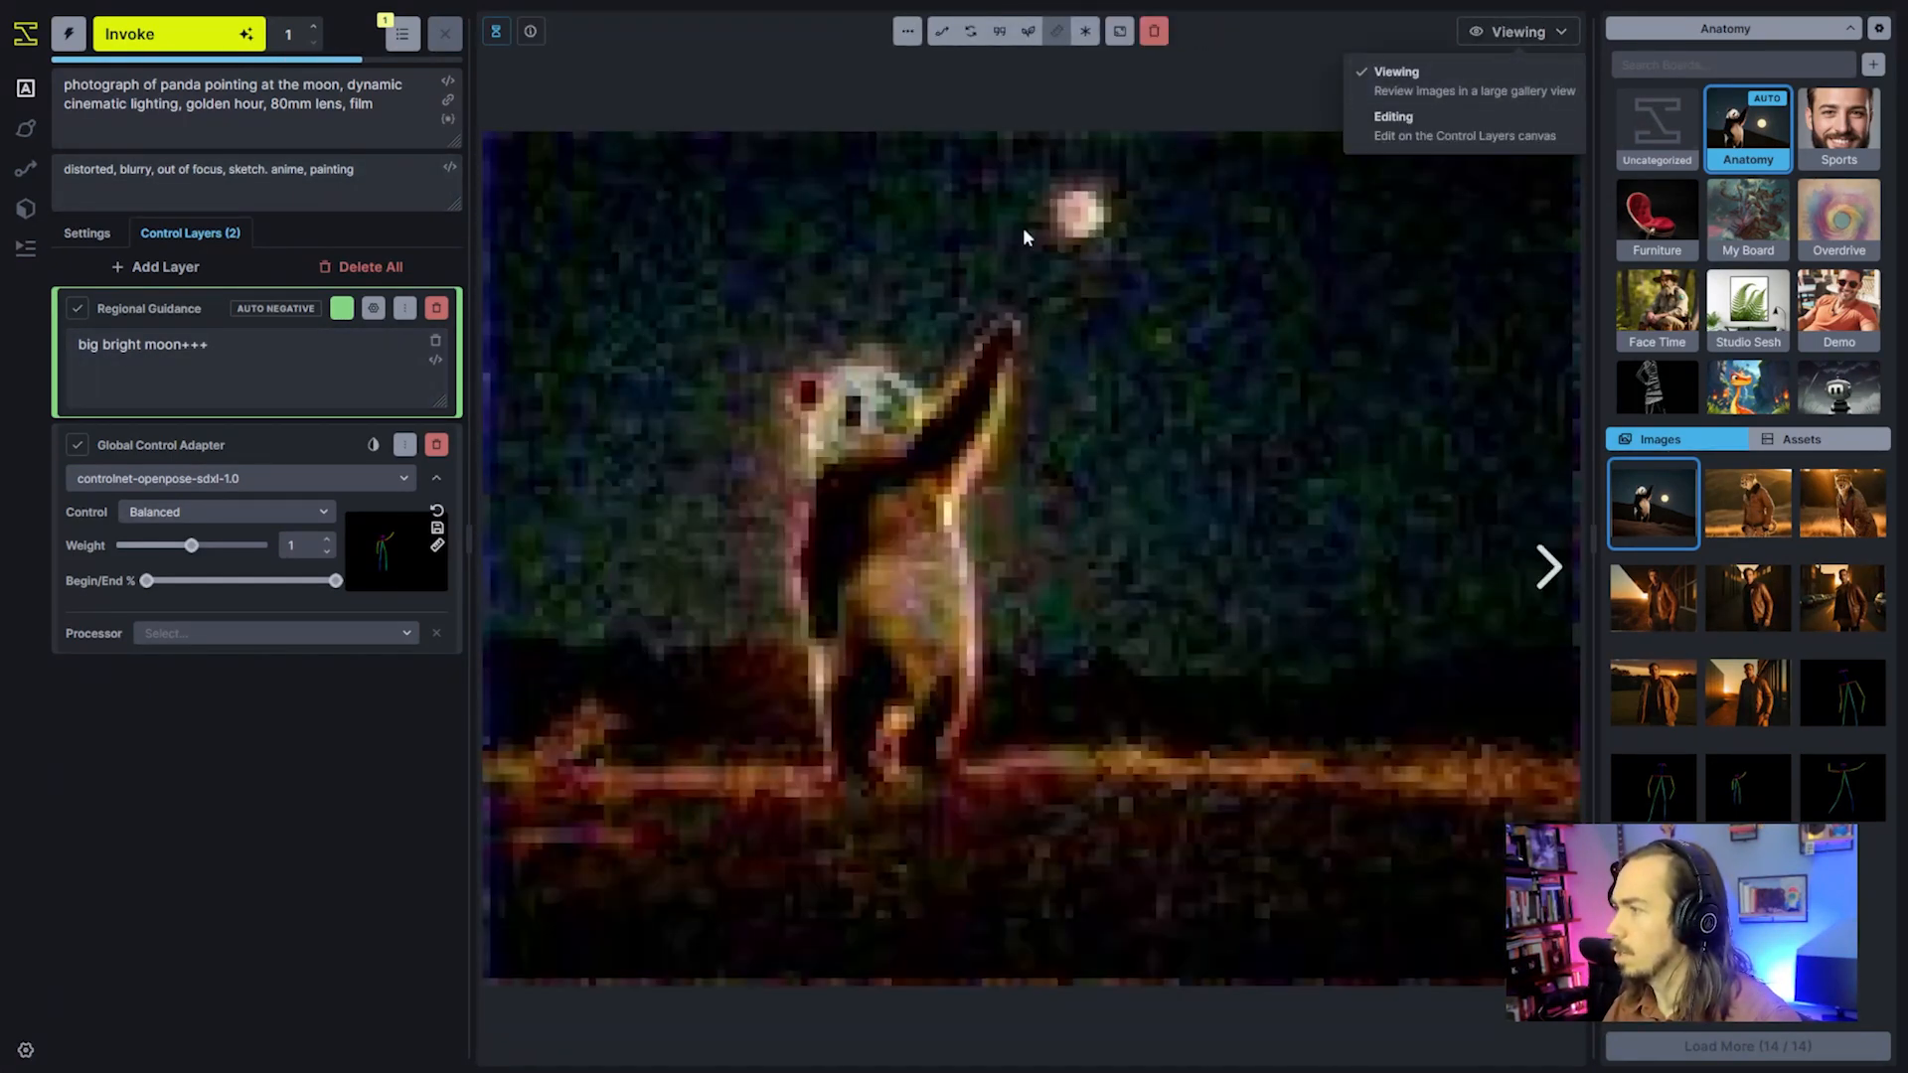
pyautogui.click(932, 420)
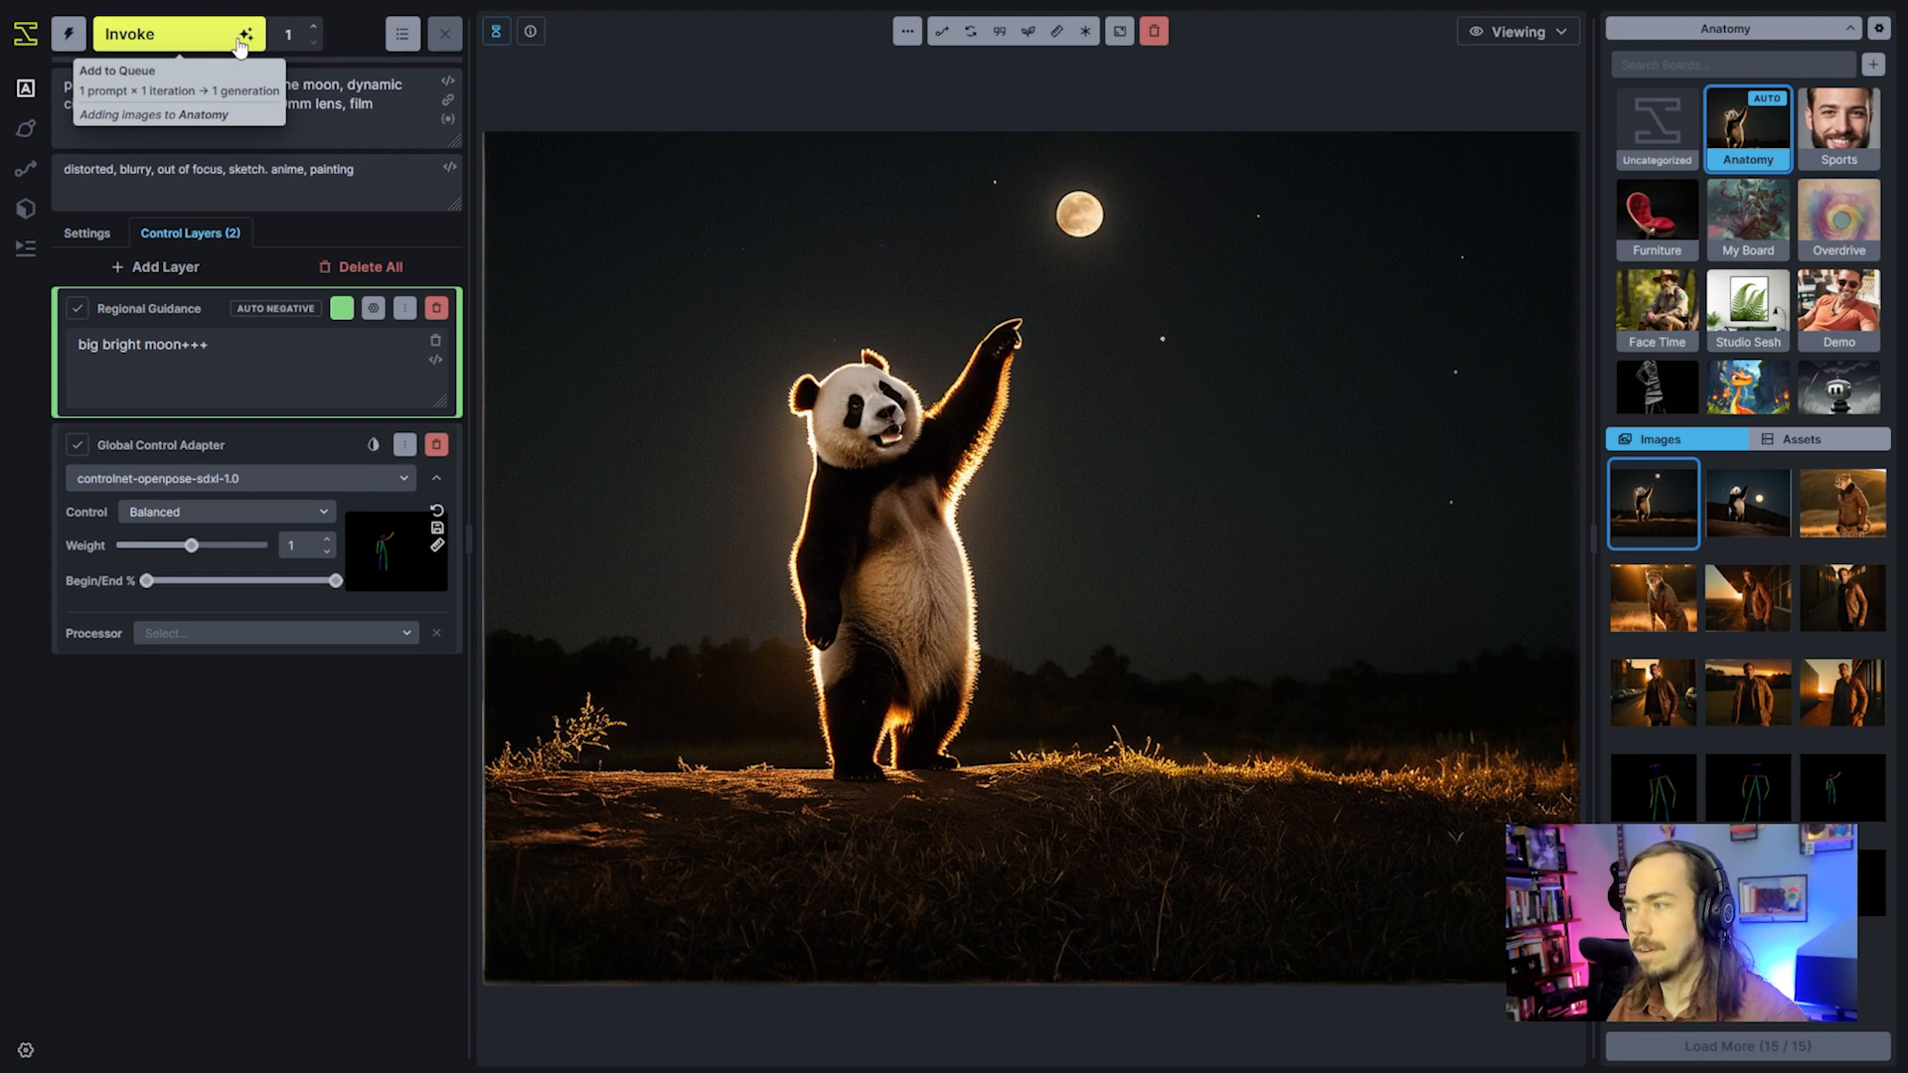
pyautogui.click(240, 40)
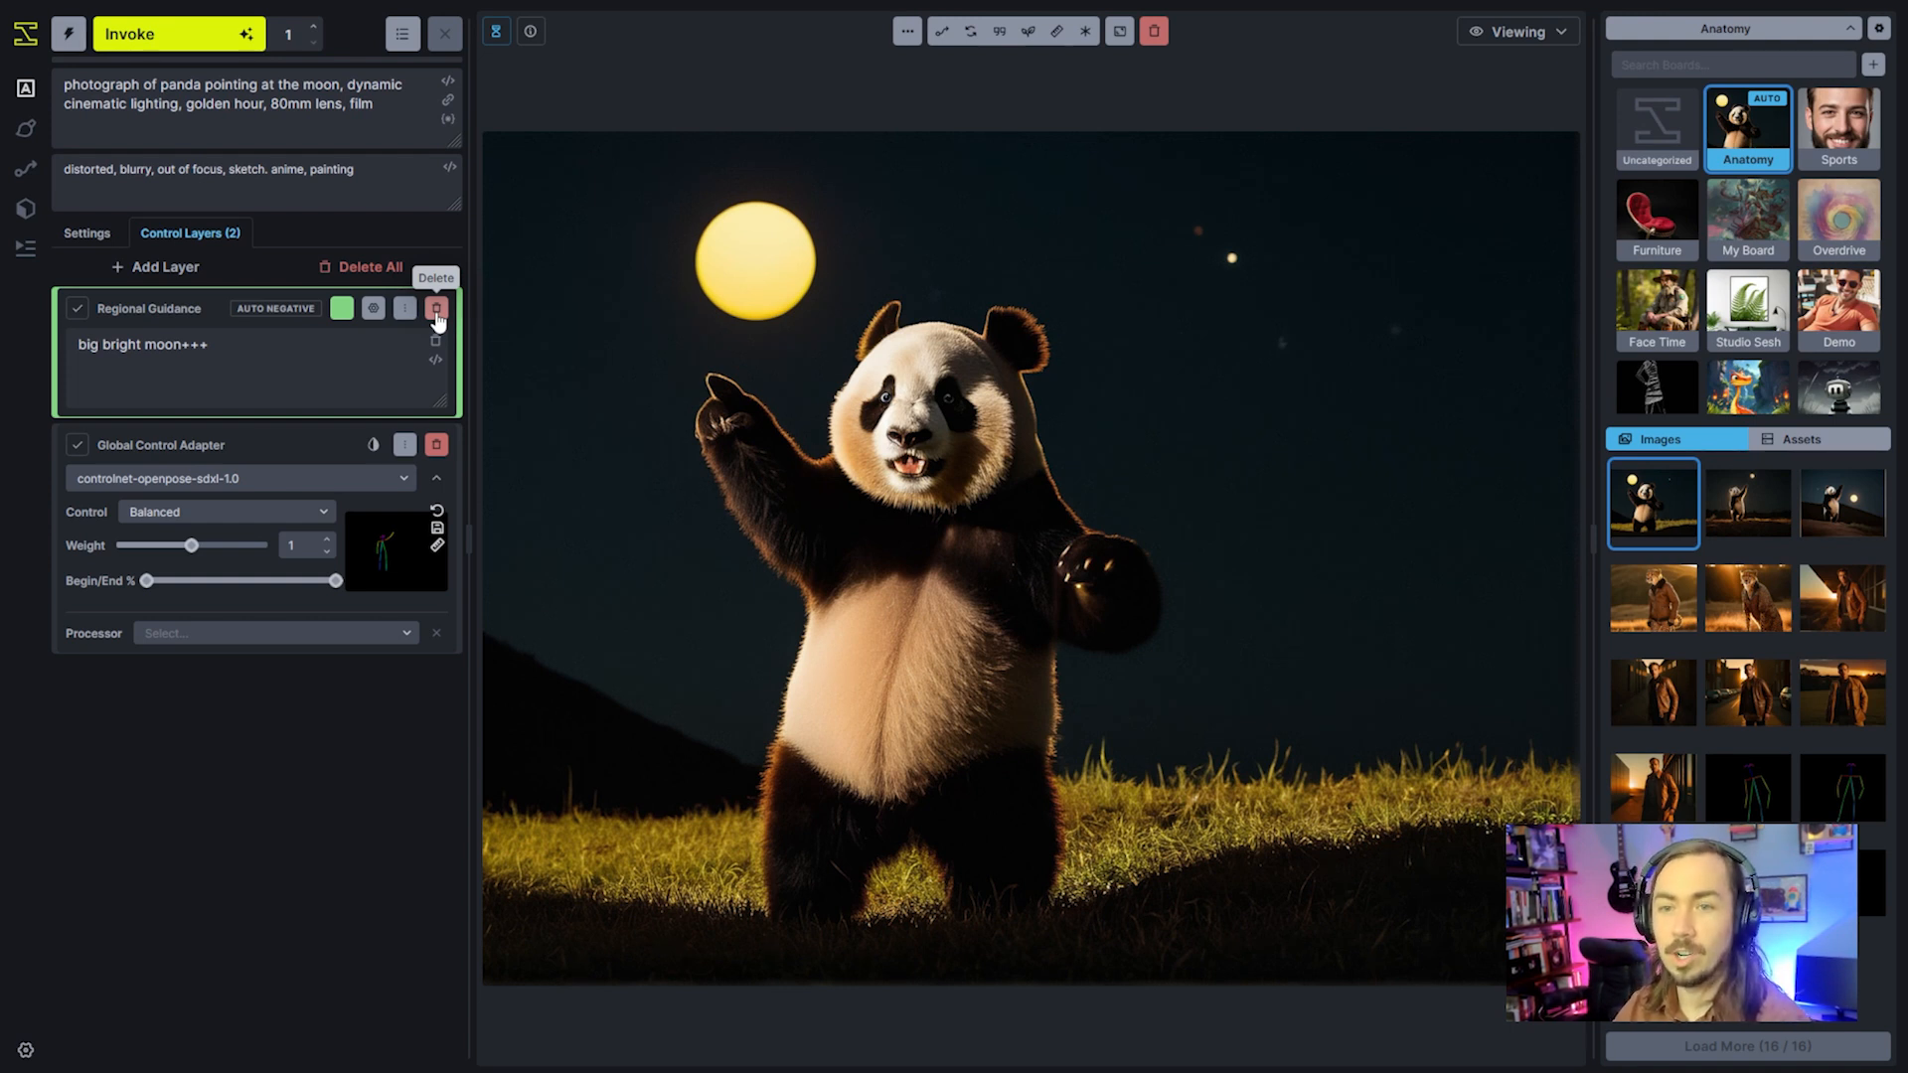
# Delete the moon Regional Guidance layer and show the remaining skeleton on the editing canvas
pyautogui.click(437, 311)
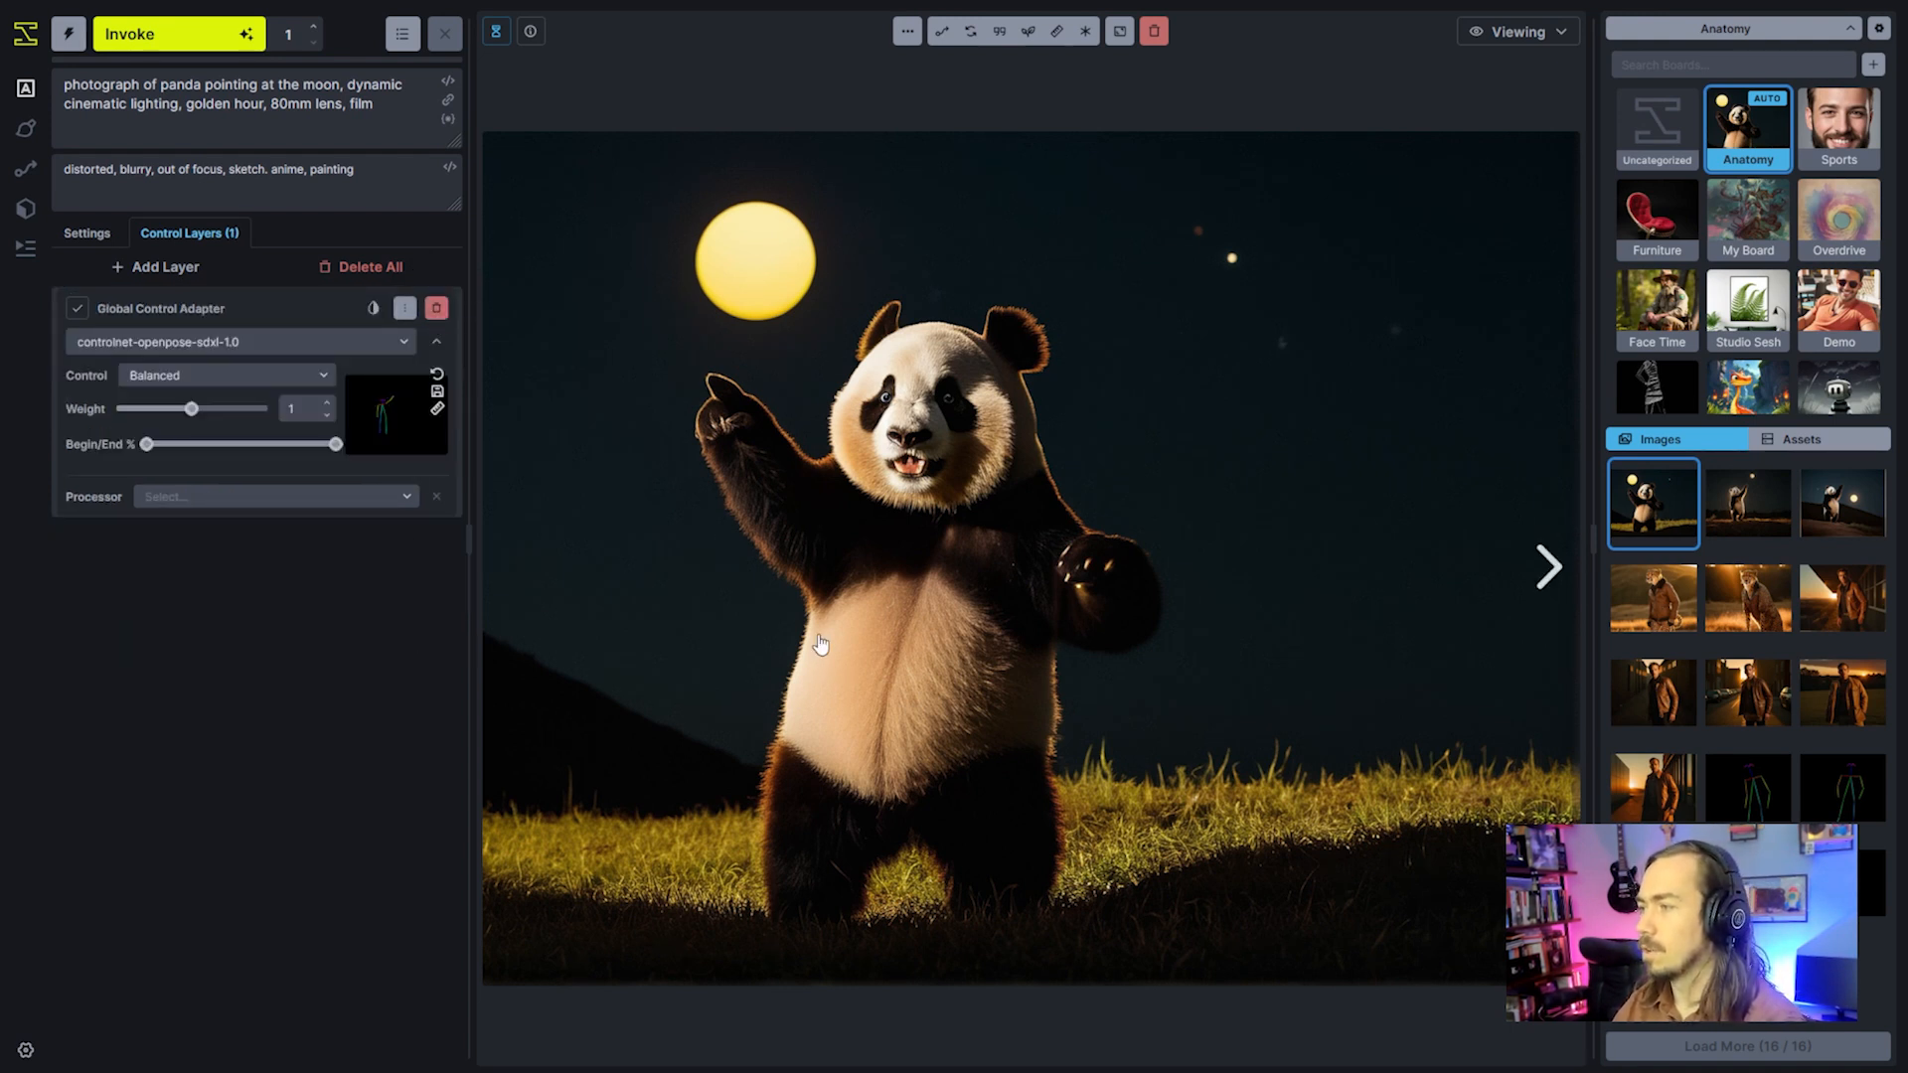
pyautogui.click(1516, 40)
pyautogui.click(1509, 137)
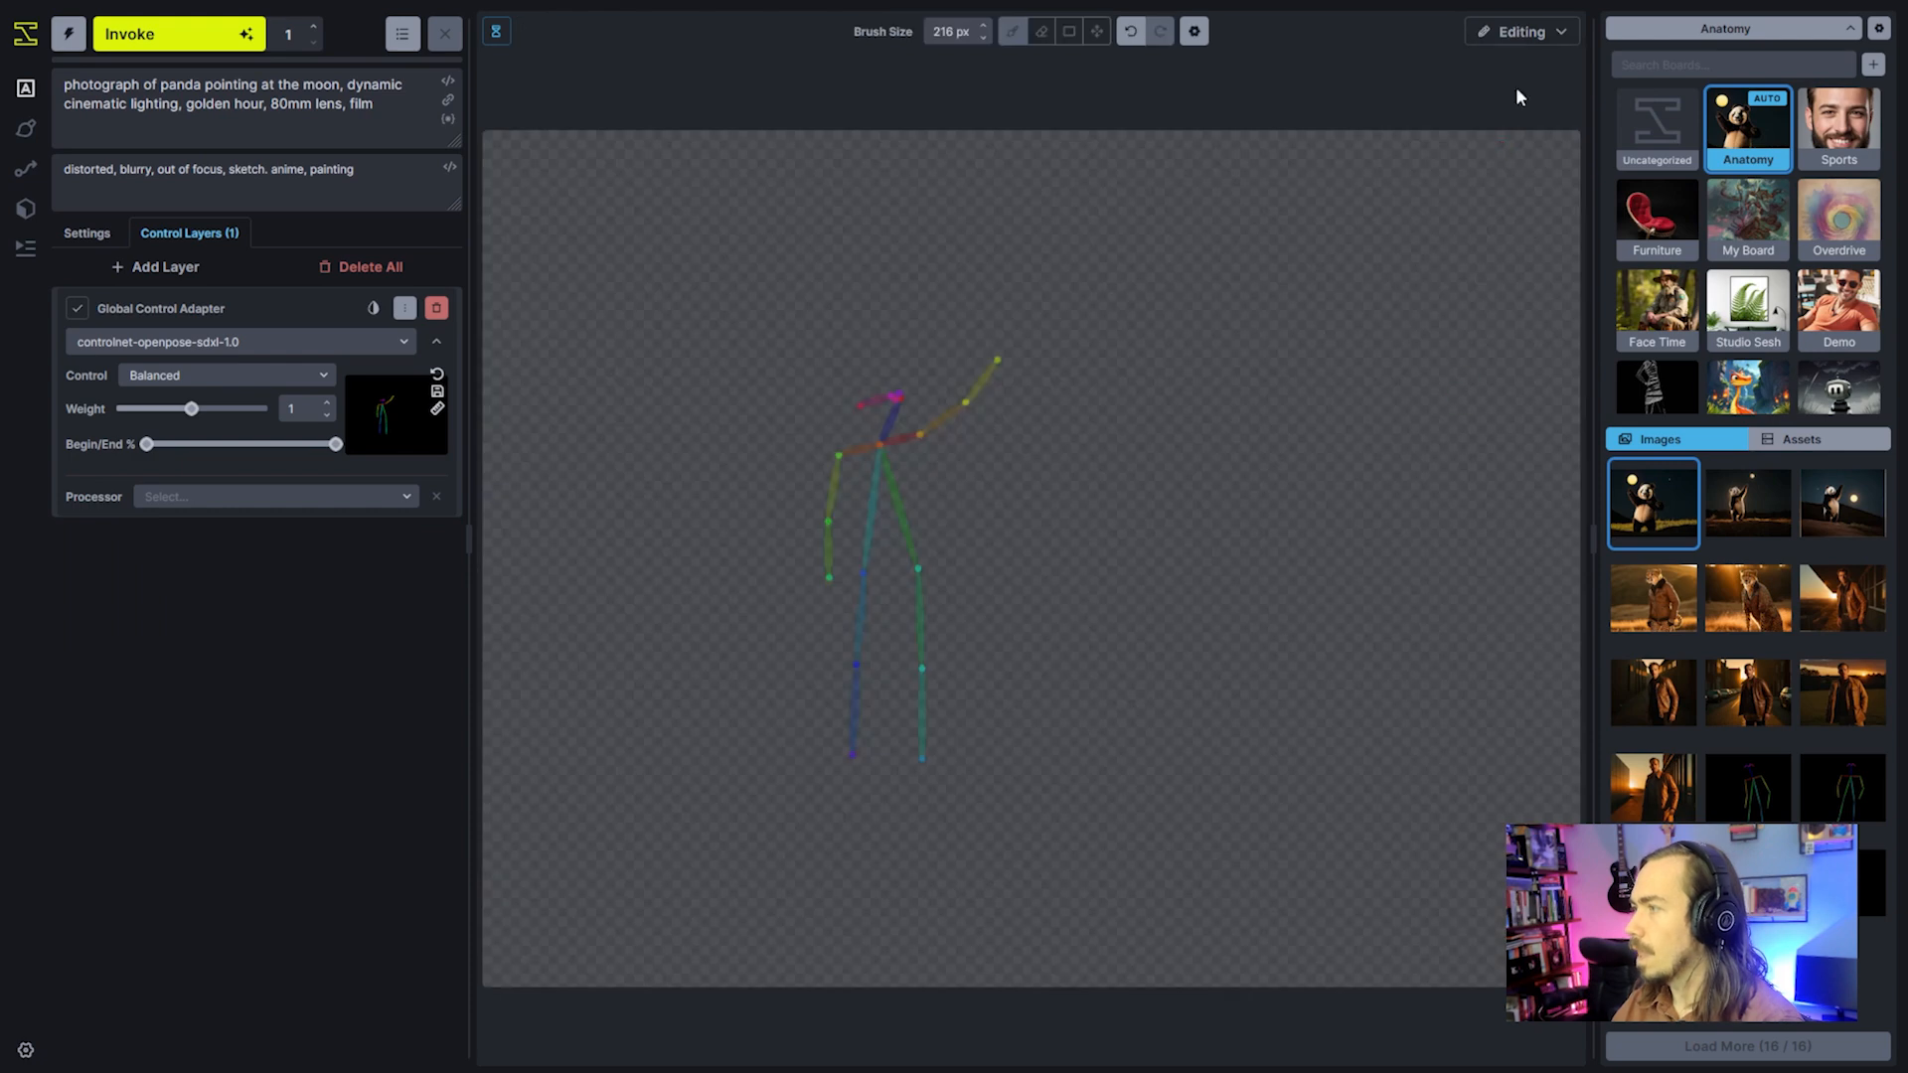
# Compare the two newest panda images in the viewer, checking the raised arm and the moon's position
pyautogui.click(1713, 490)
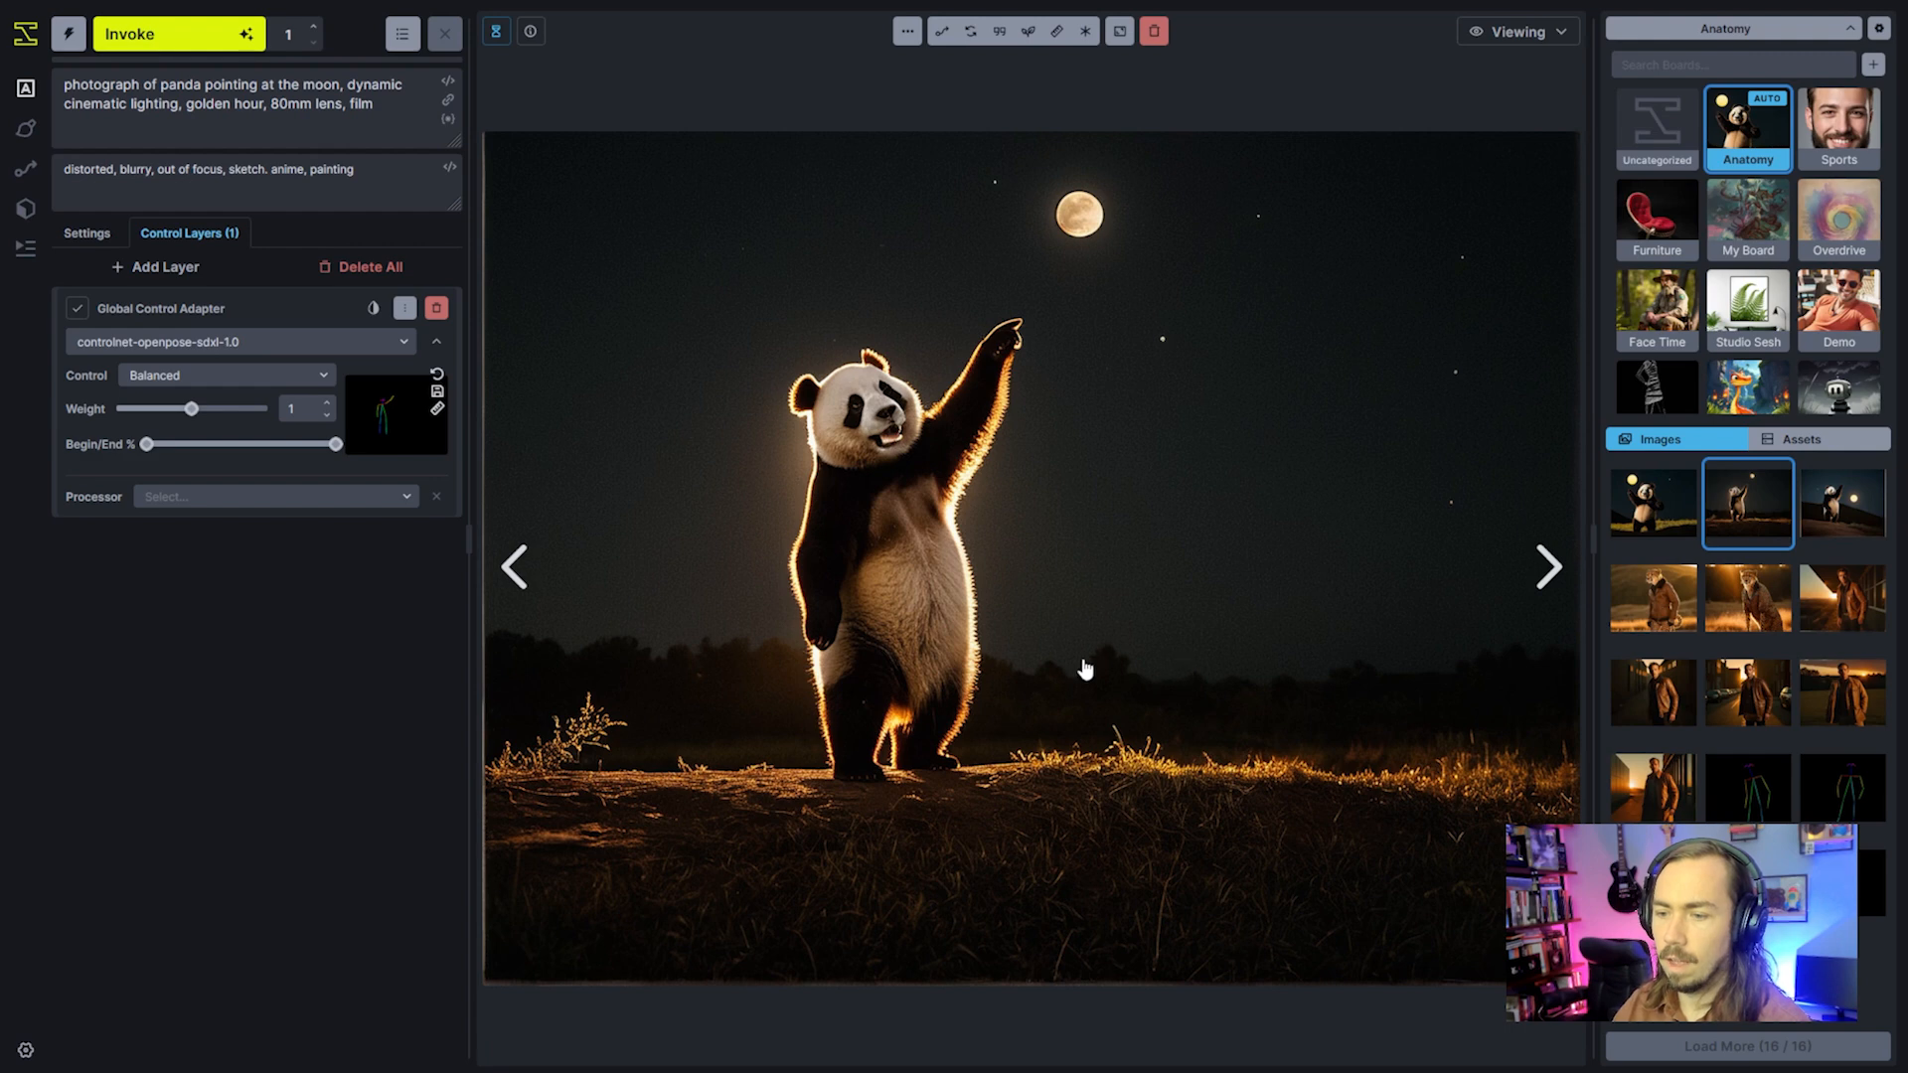
pyautogui.click(1654, 502)
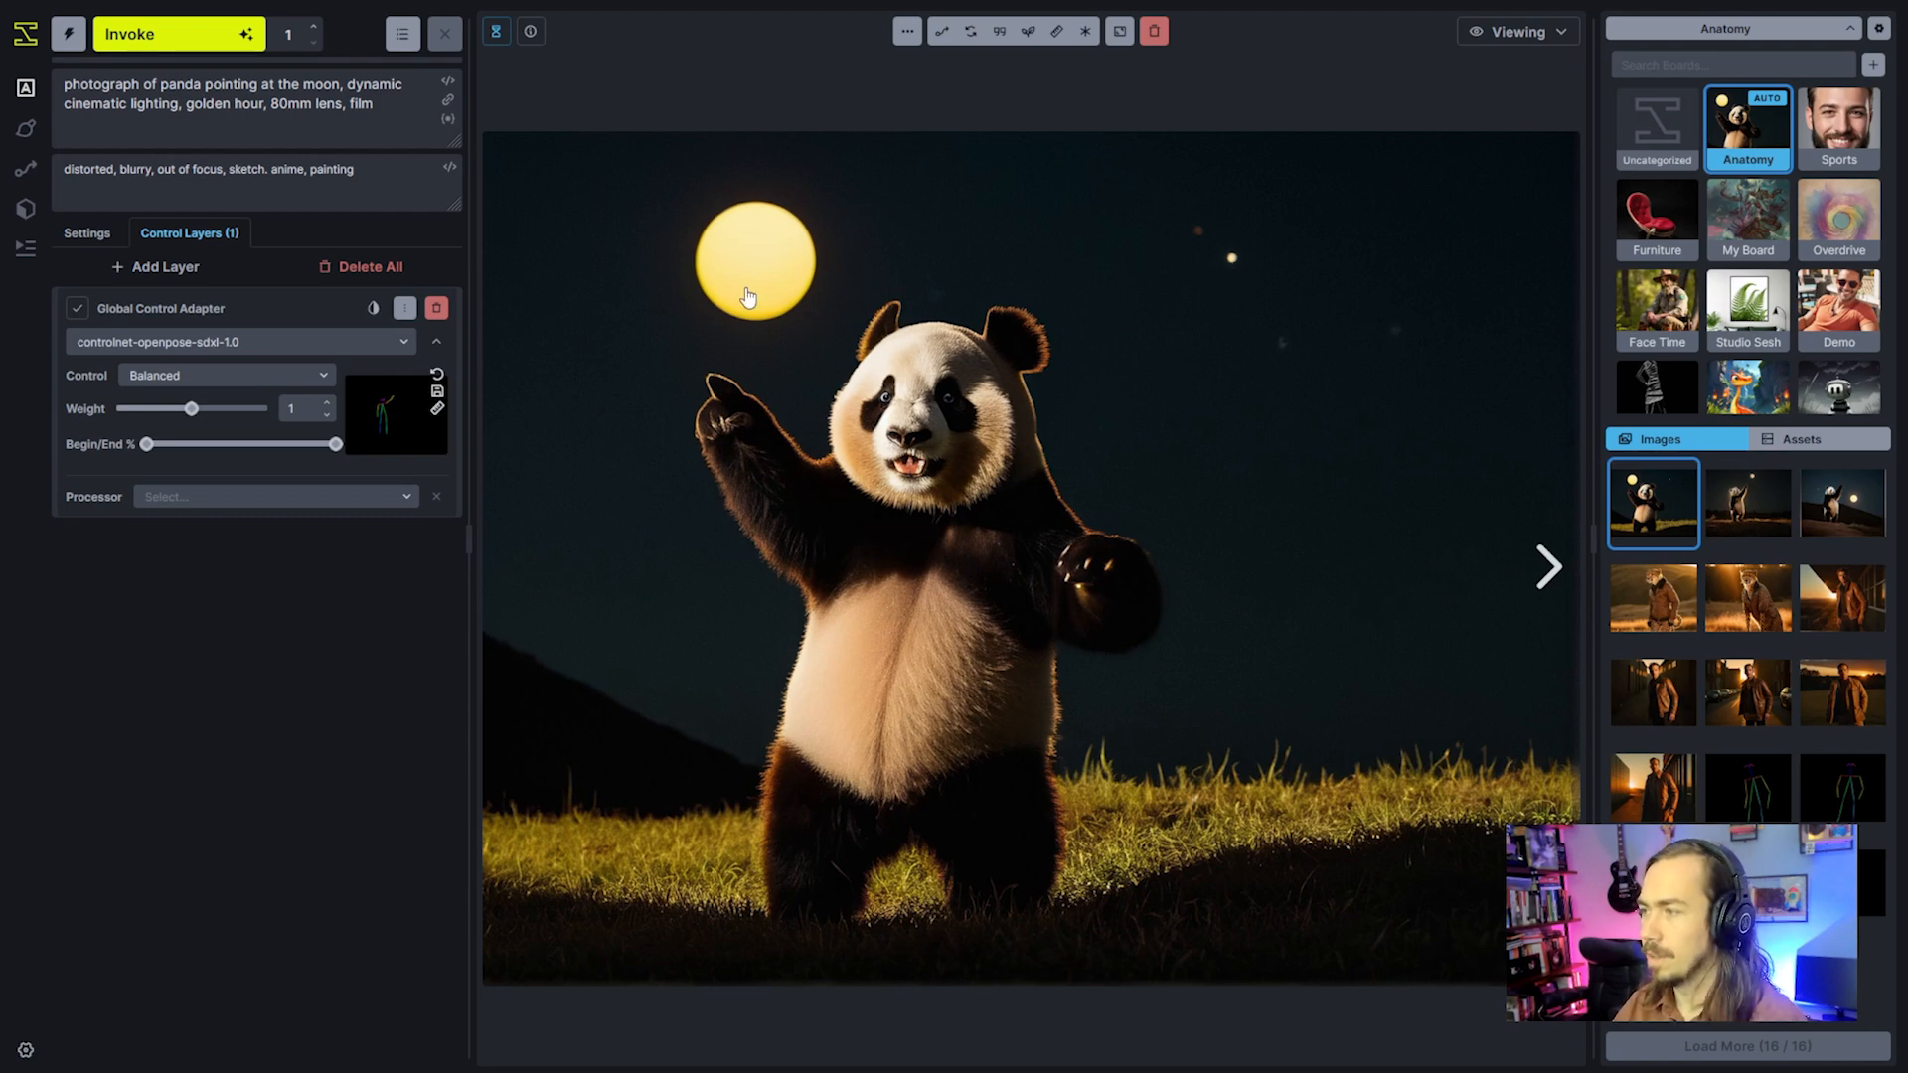
pyautogui.click(1746, 537)
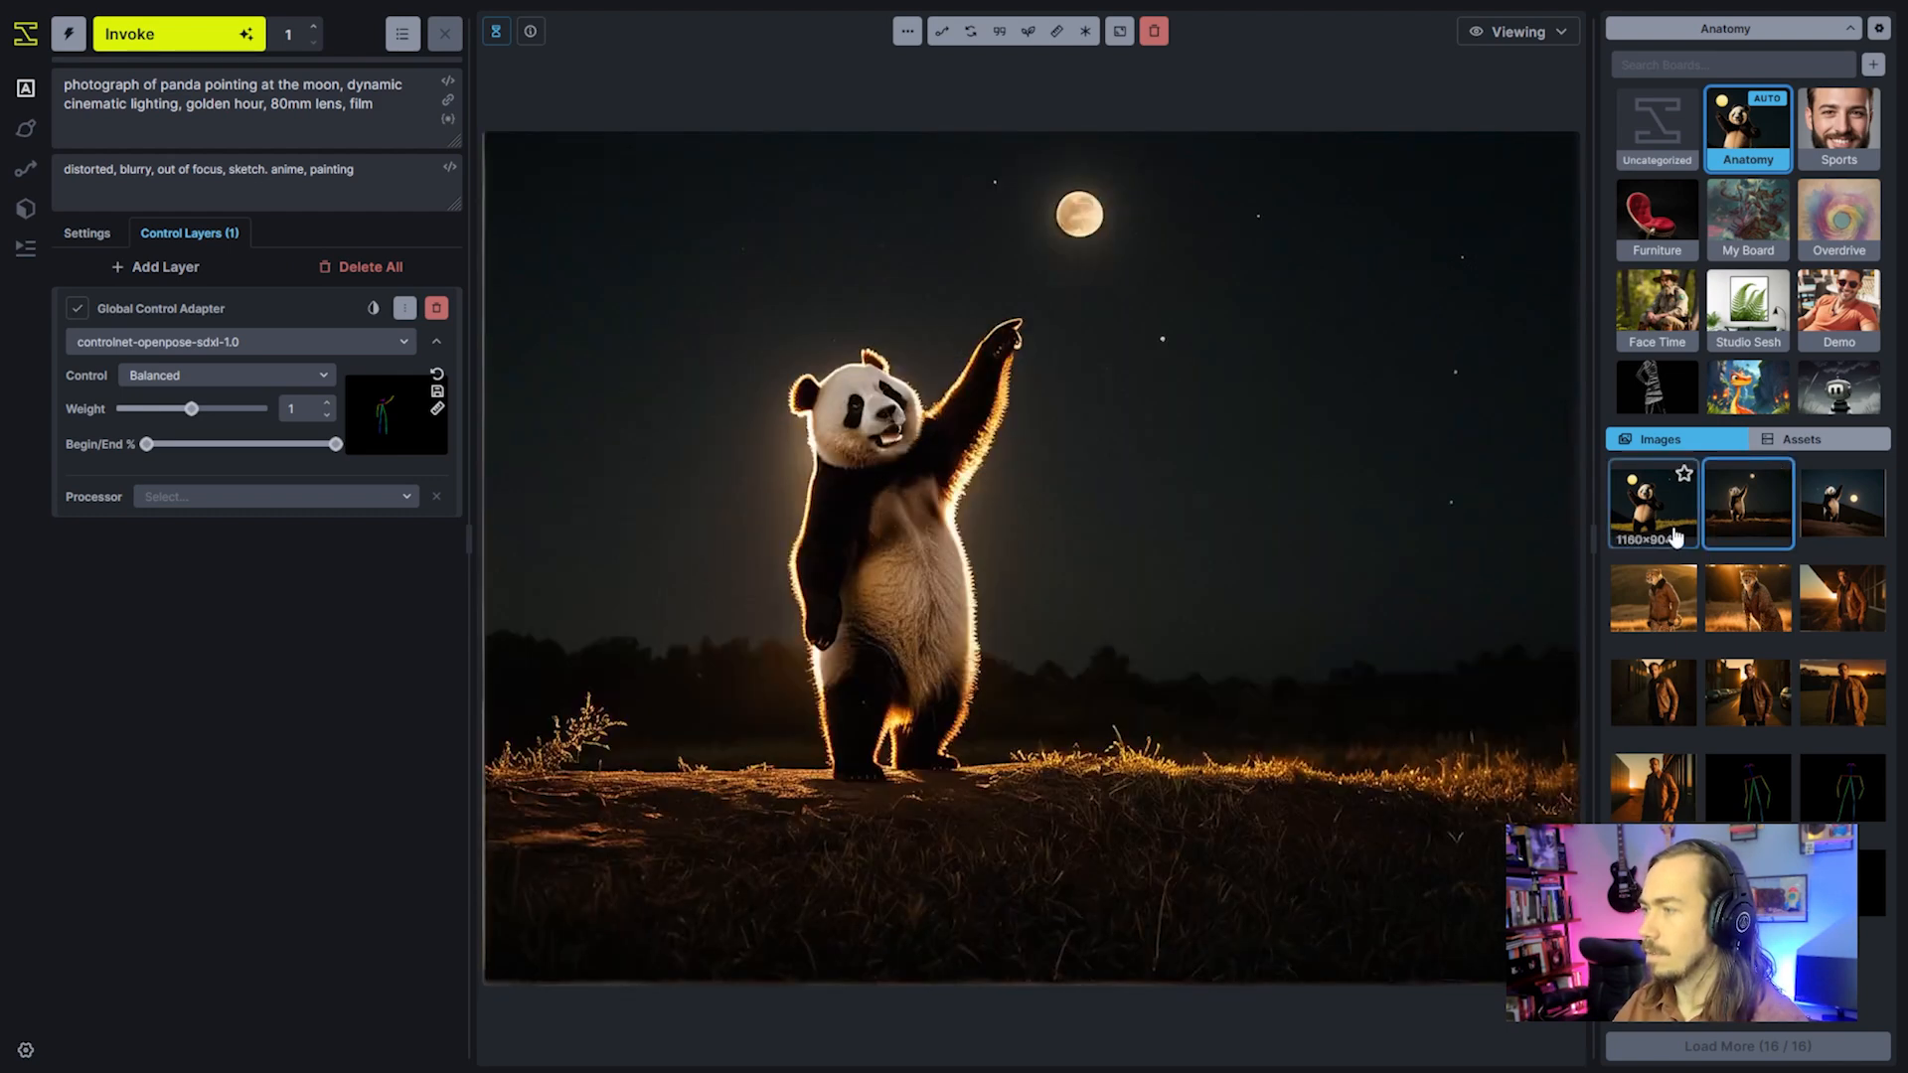
pyautogui.click(1673, 539)
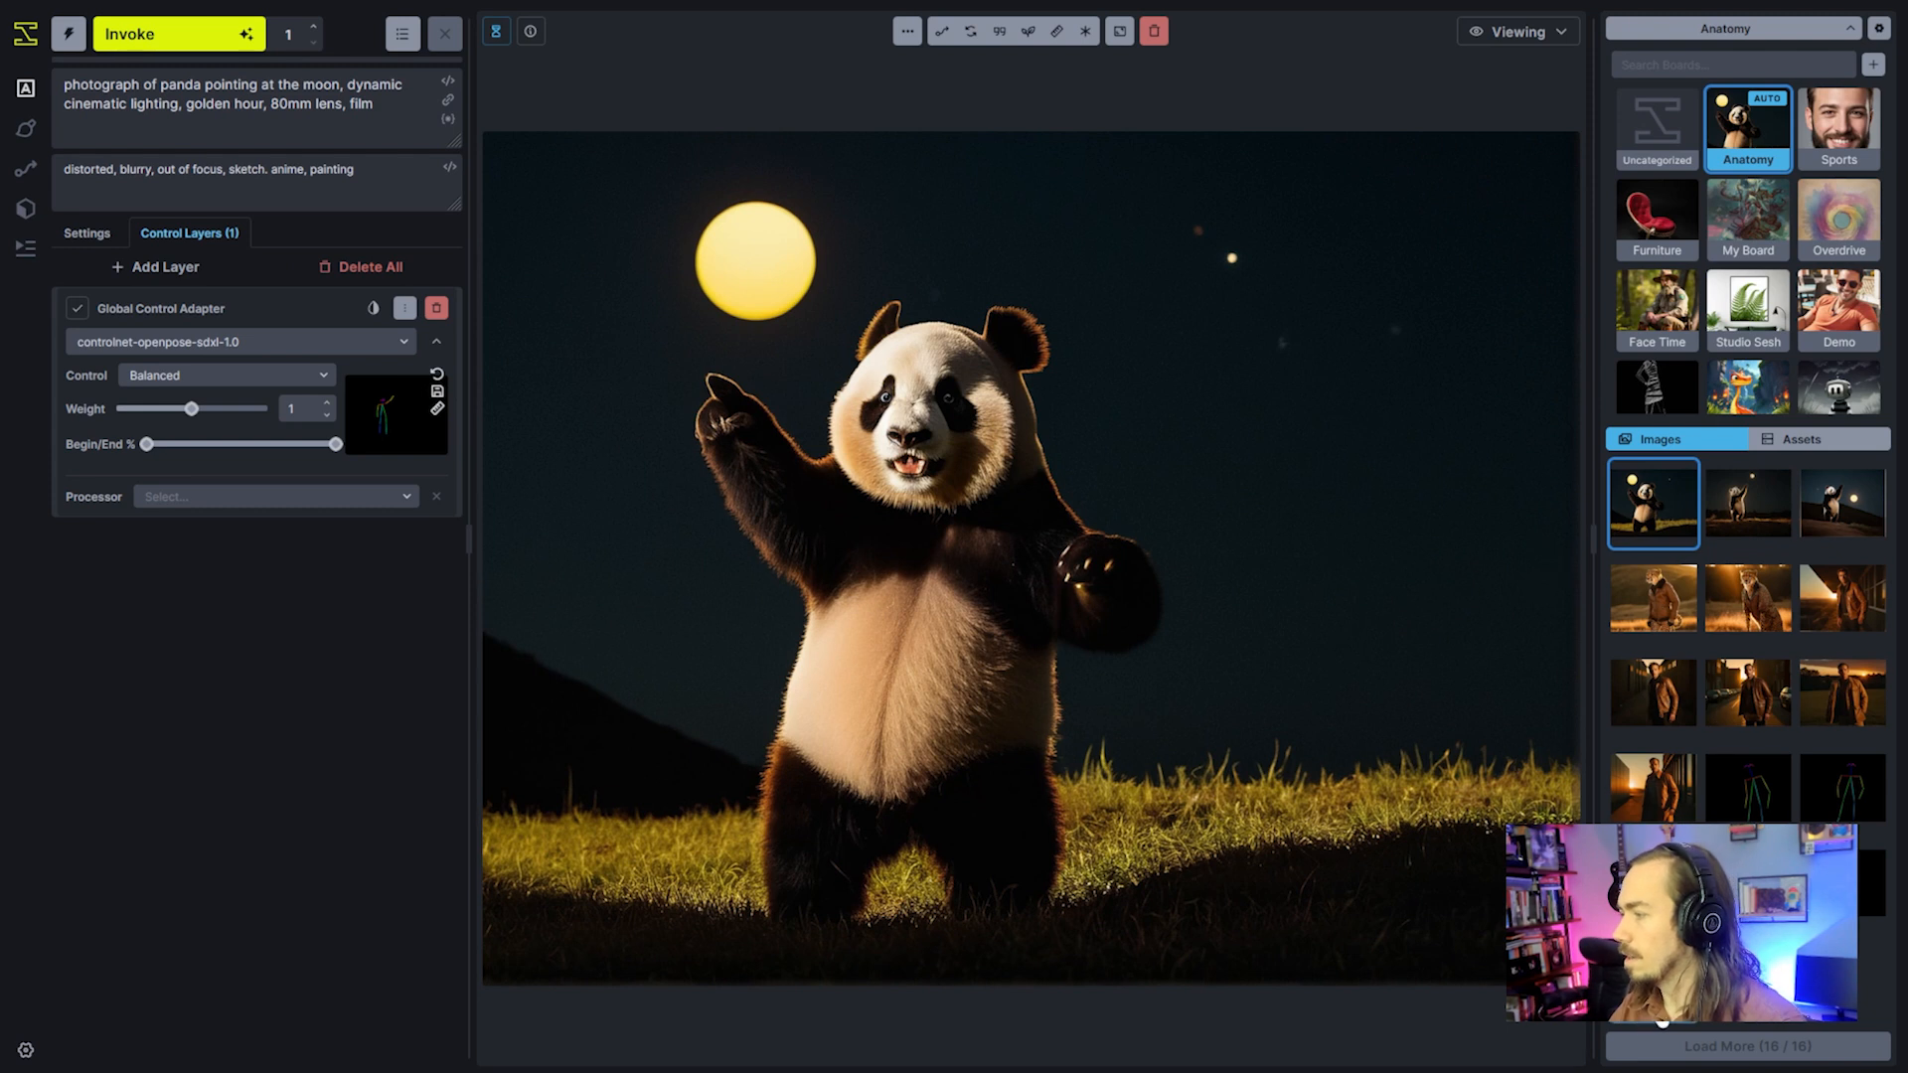
# Compare the panda images with the raised-arm OpenPose skeleton in the slider view, checking how closely each follows the pose
pyautogui.press('F11')
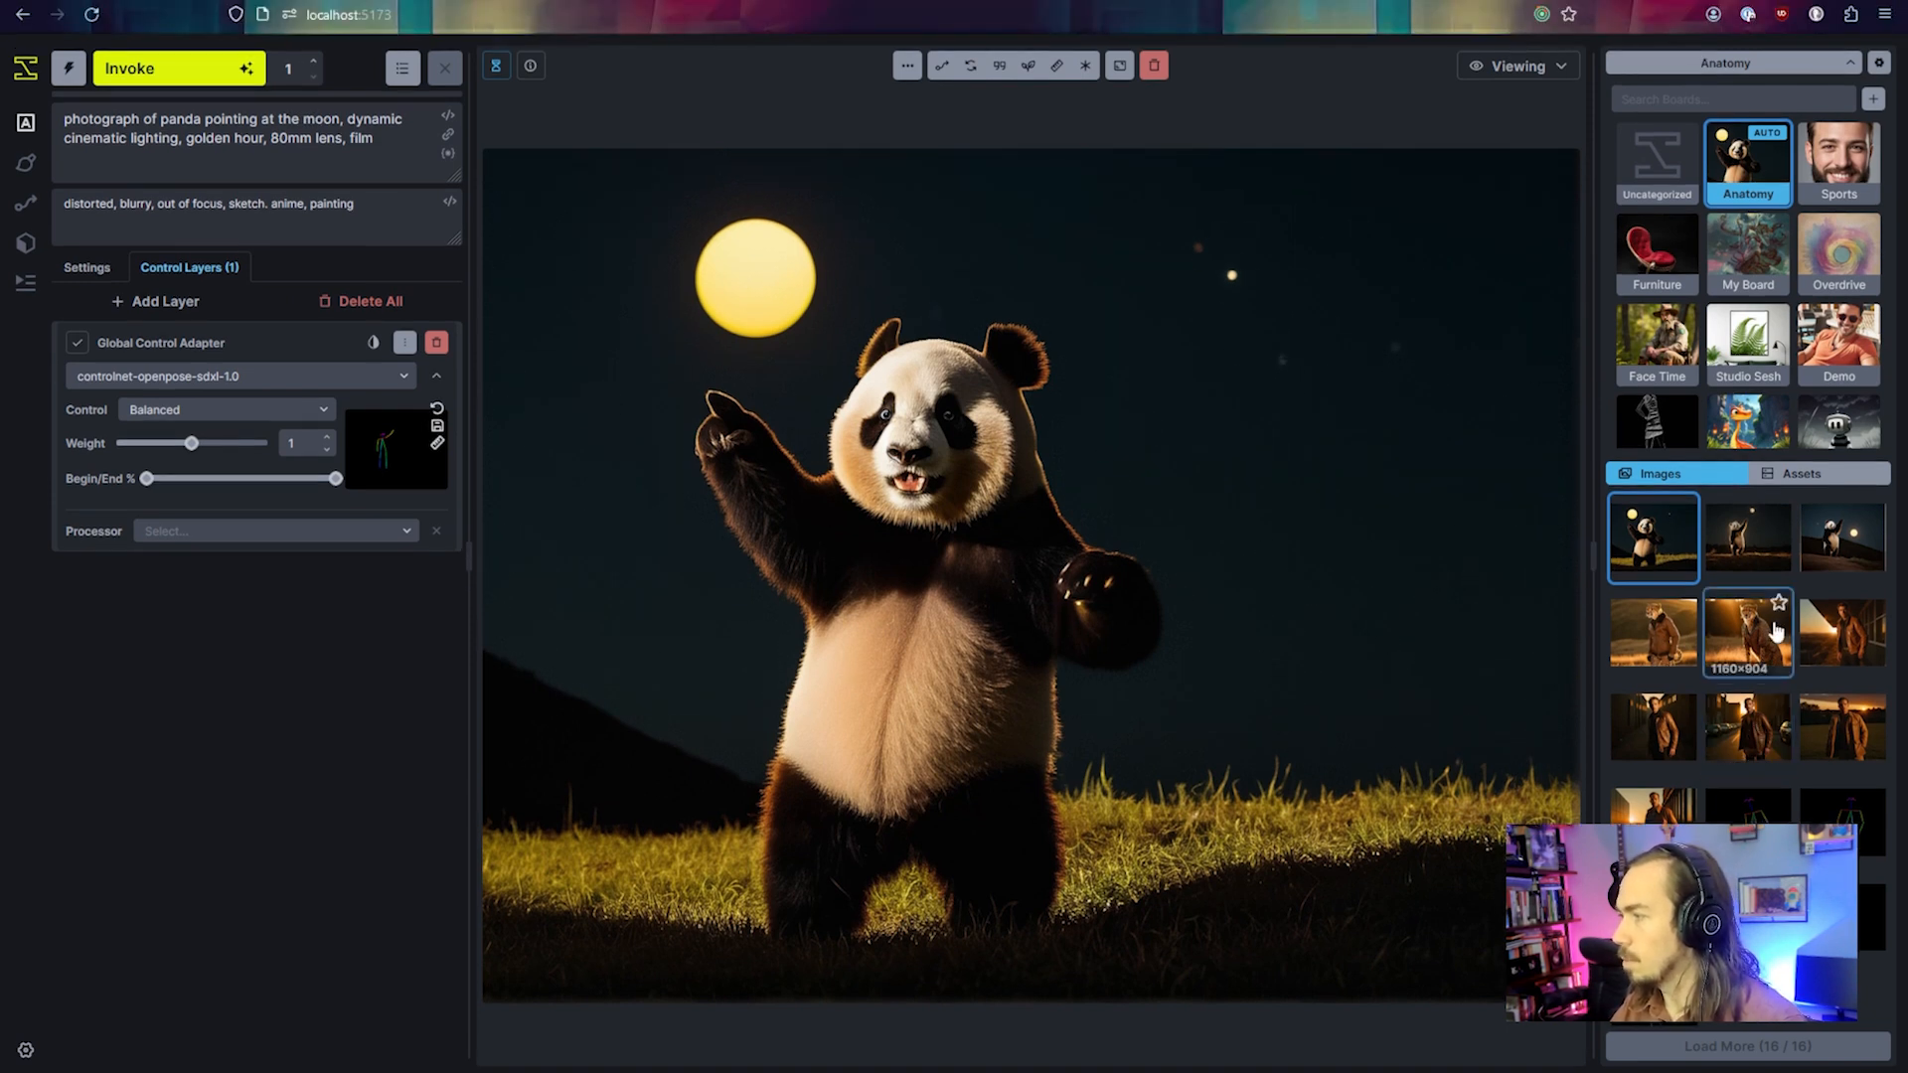
pyautogui.keyDown('alt'); pyautogui.click(1749, 899); pyautogui.keyUp('alt')
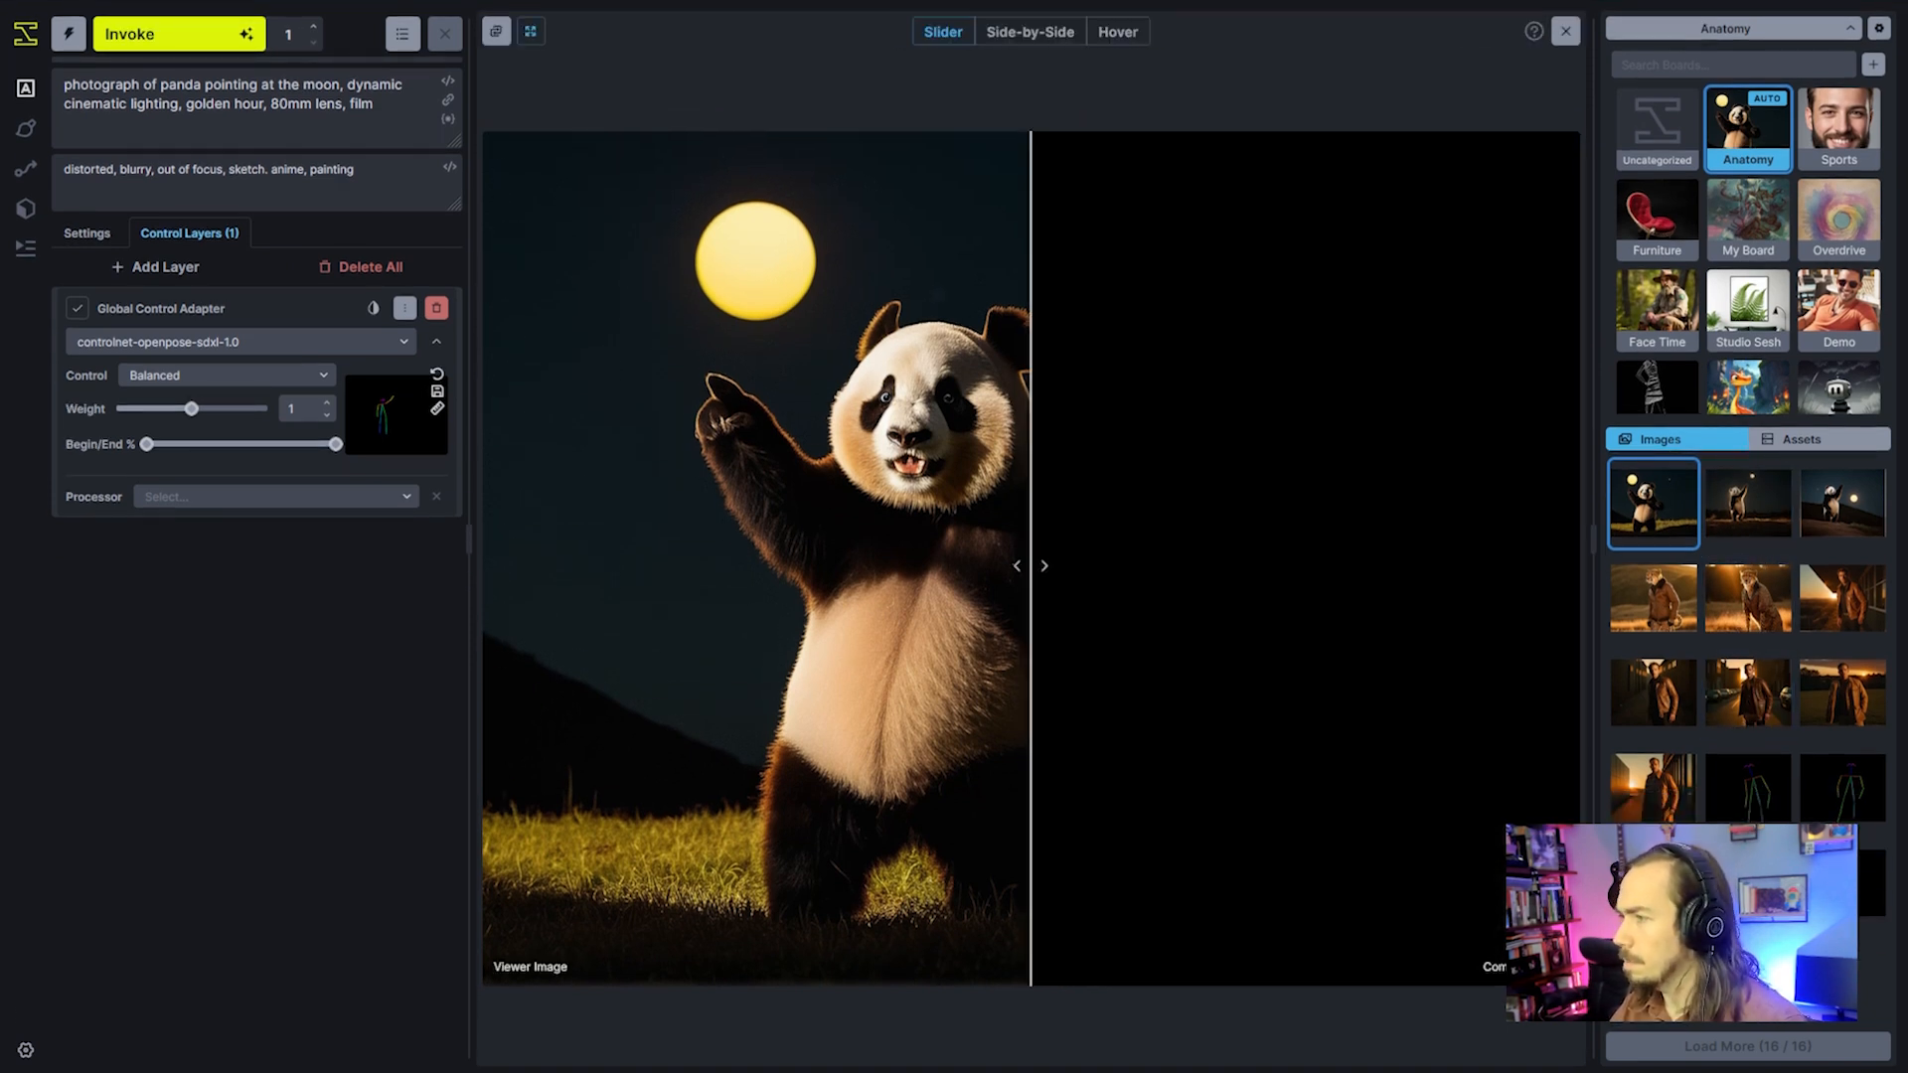
pyautogui.moveTo(1030, 586); pyautogui.dragTo(837, 603)
pyautogui.click(1748, 502)
pyautogui.moveTo(895, 460); pyautogui.dragTo(1232, 563)
pyautogui.click(1843, 509)
pyautogui.click(1673, 527)
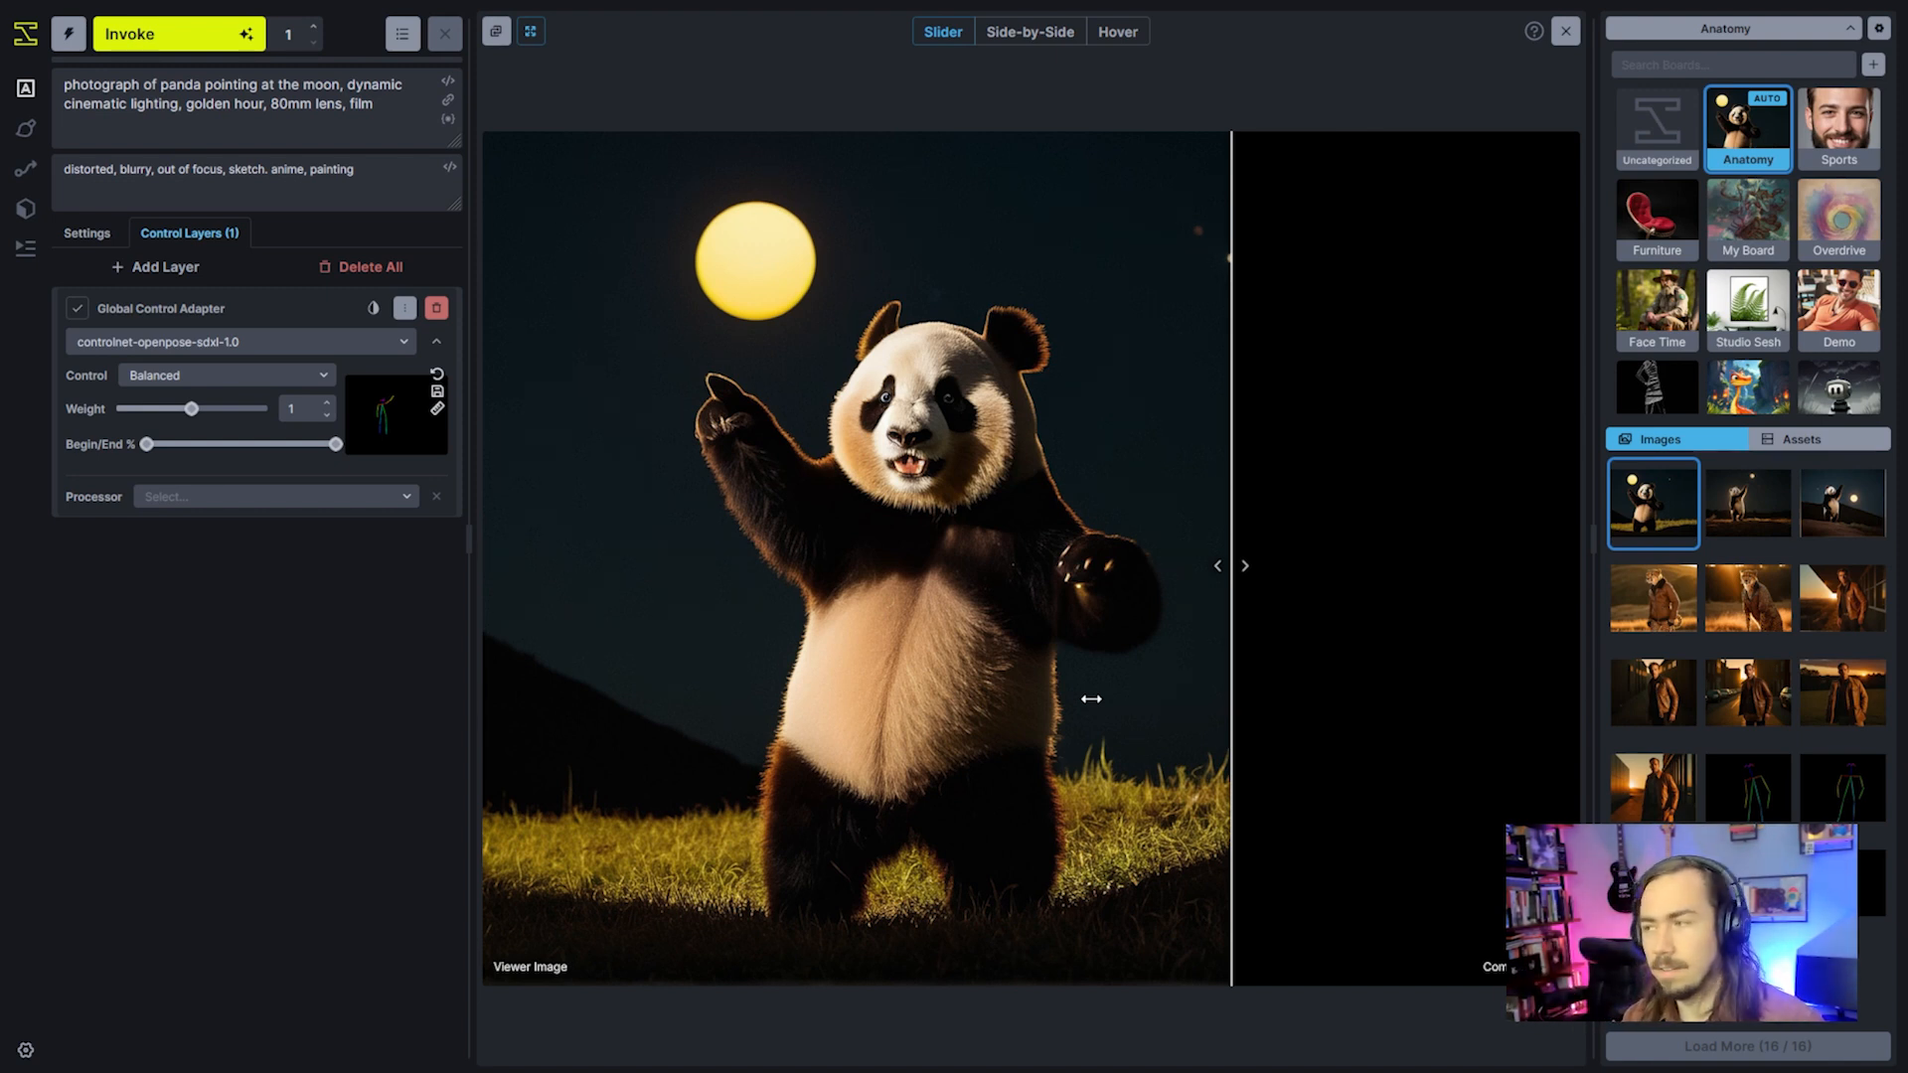
pyautogui.moveTo(1091, 698); pyautogui.dragTo(822, 751)
pyautogui.moveTo(764, 644); pyautogui.dragTo(971, 599)
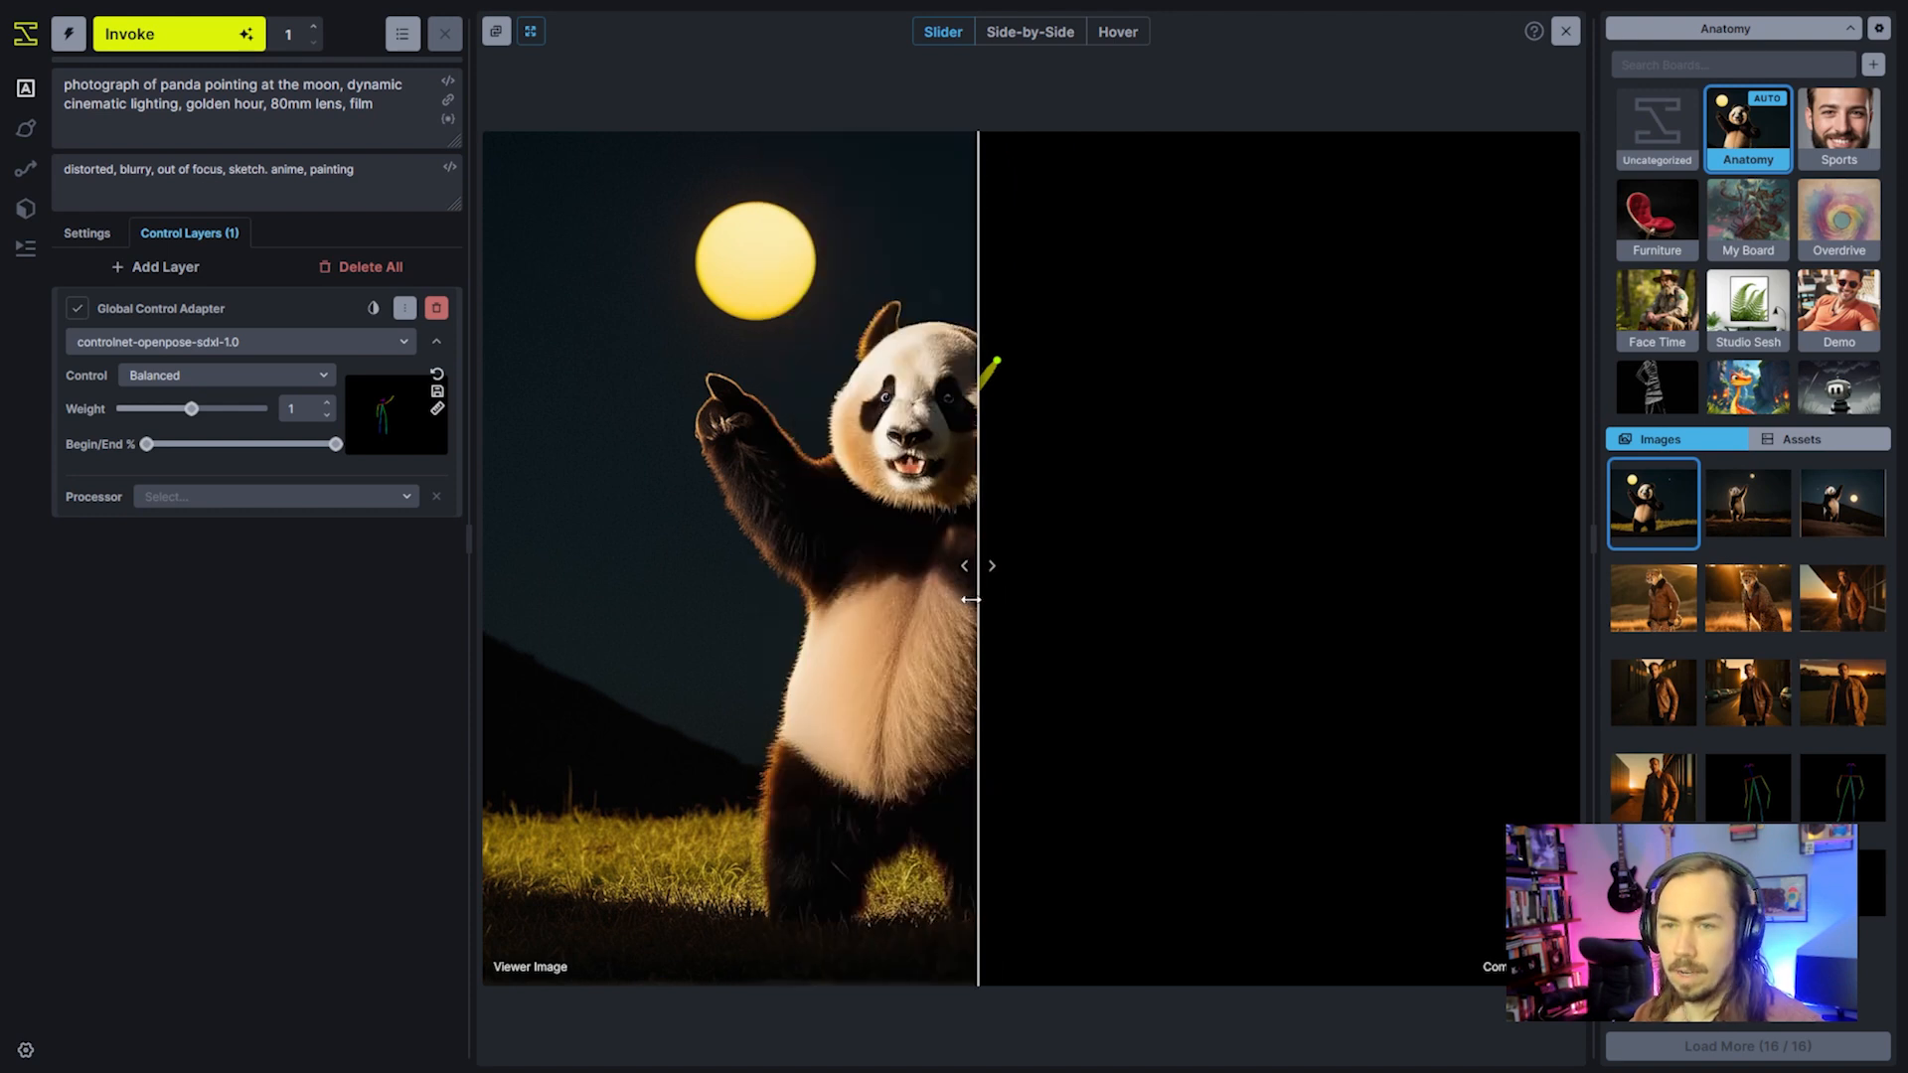
# Change the prompt's subject from the panda to "a woman in a polkadot dress" and end the prompt with "film still"
pyautogui.doubleClick(180, 85)
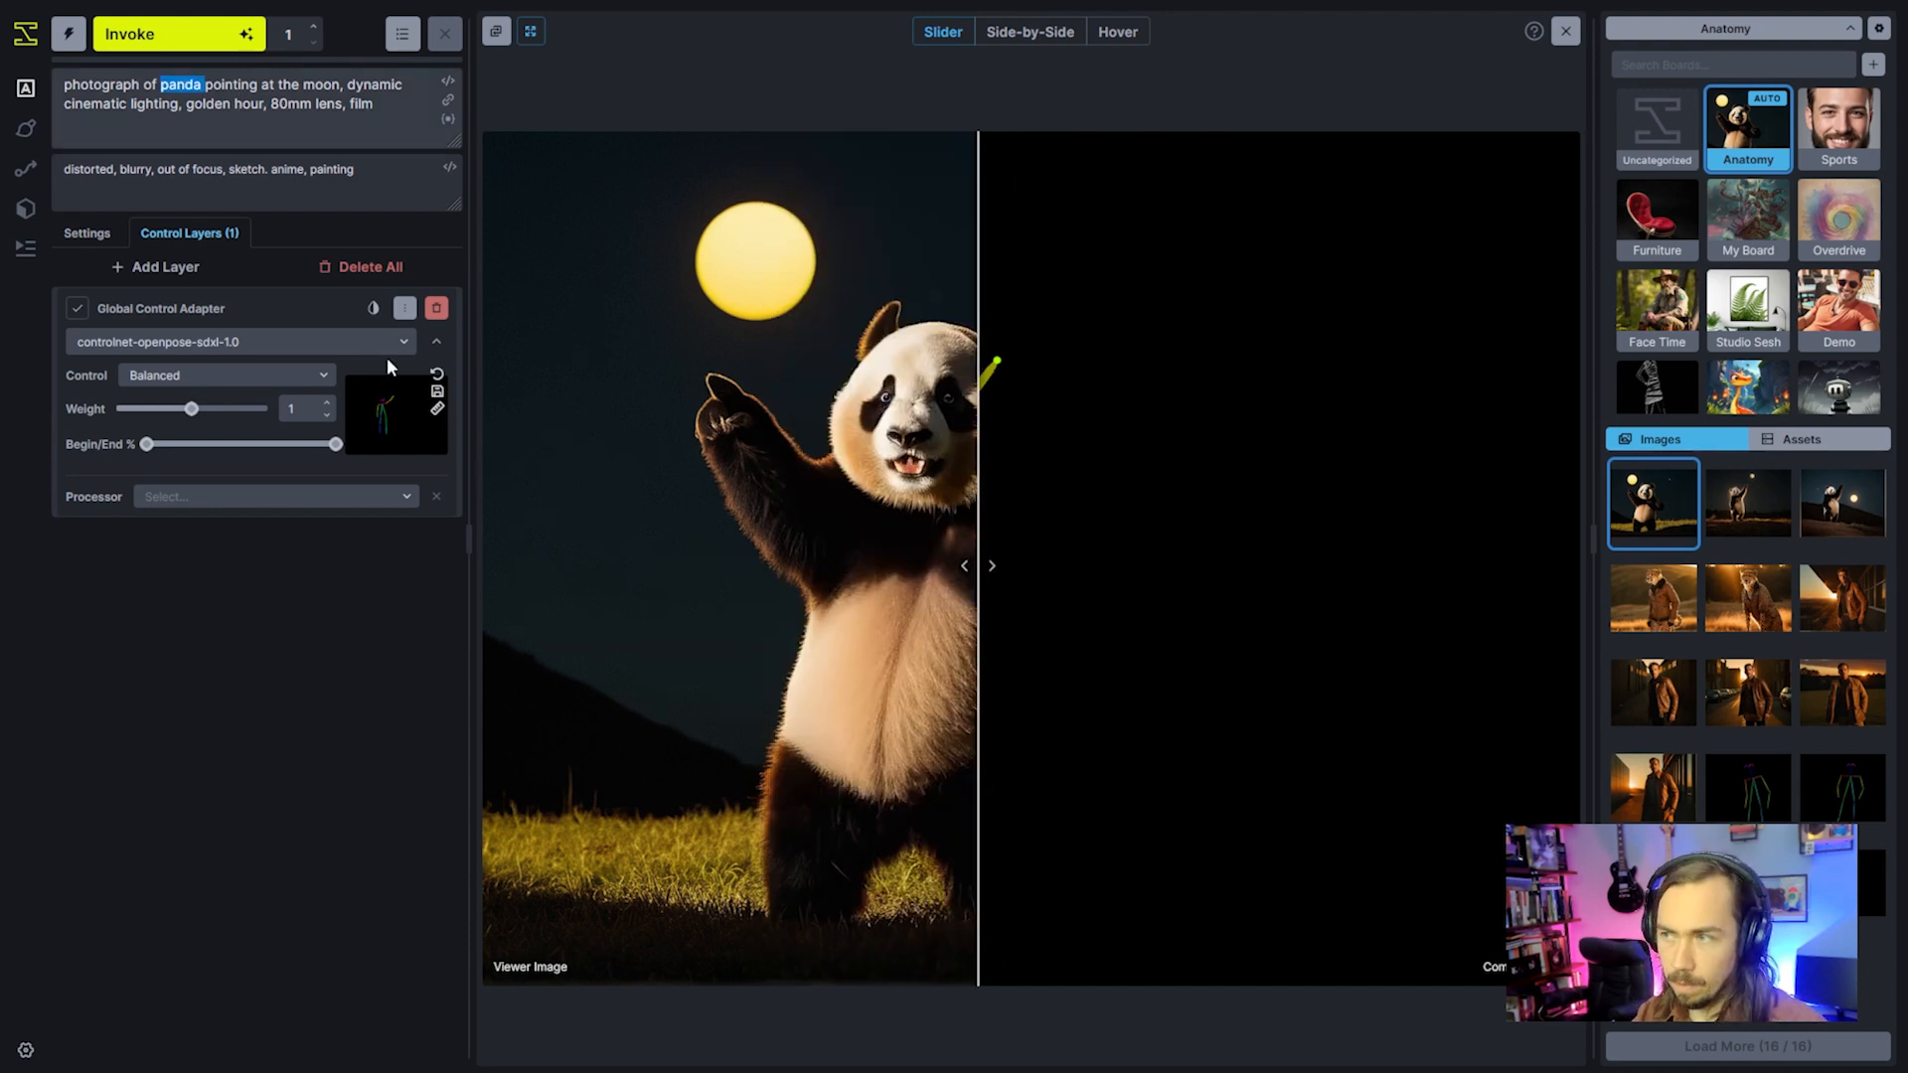
pyautogui.write('a')
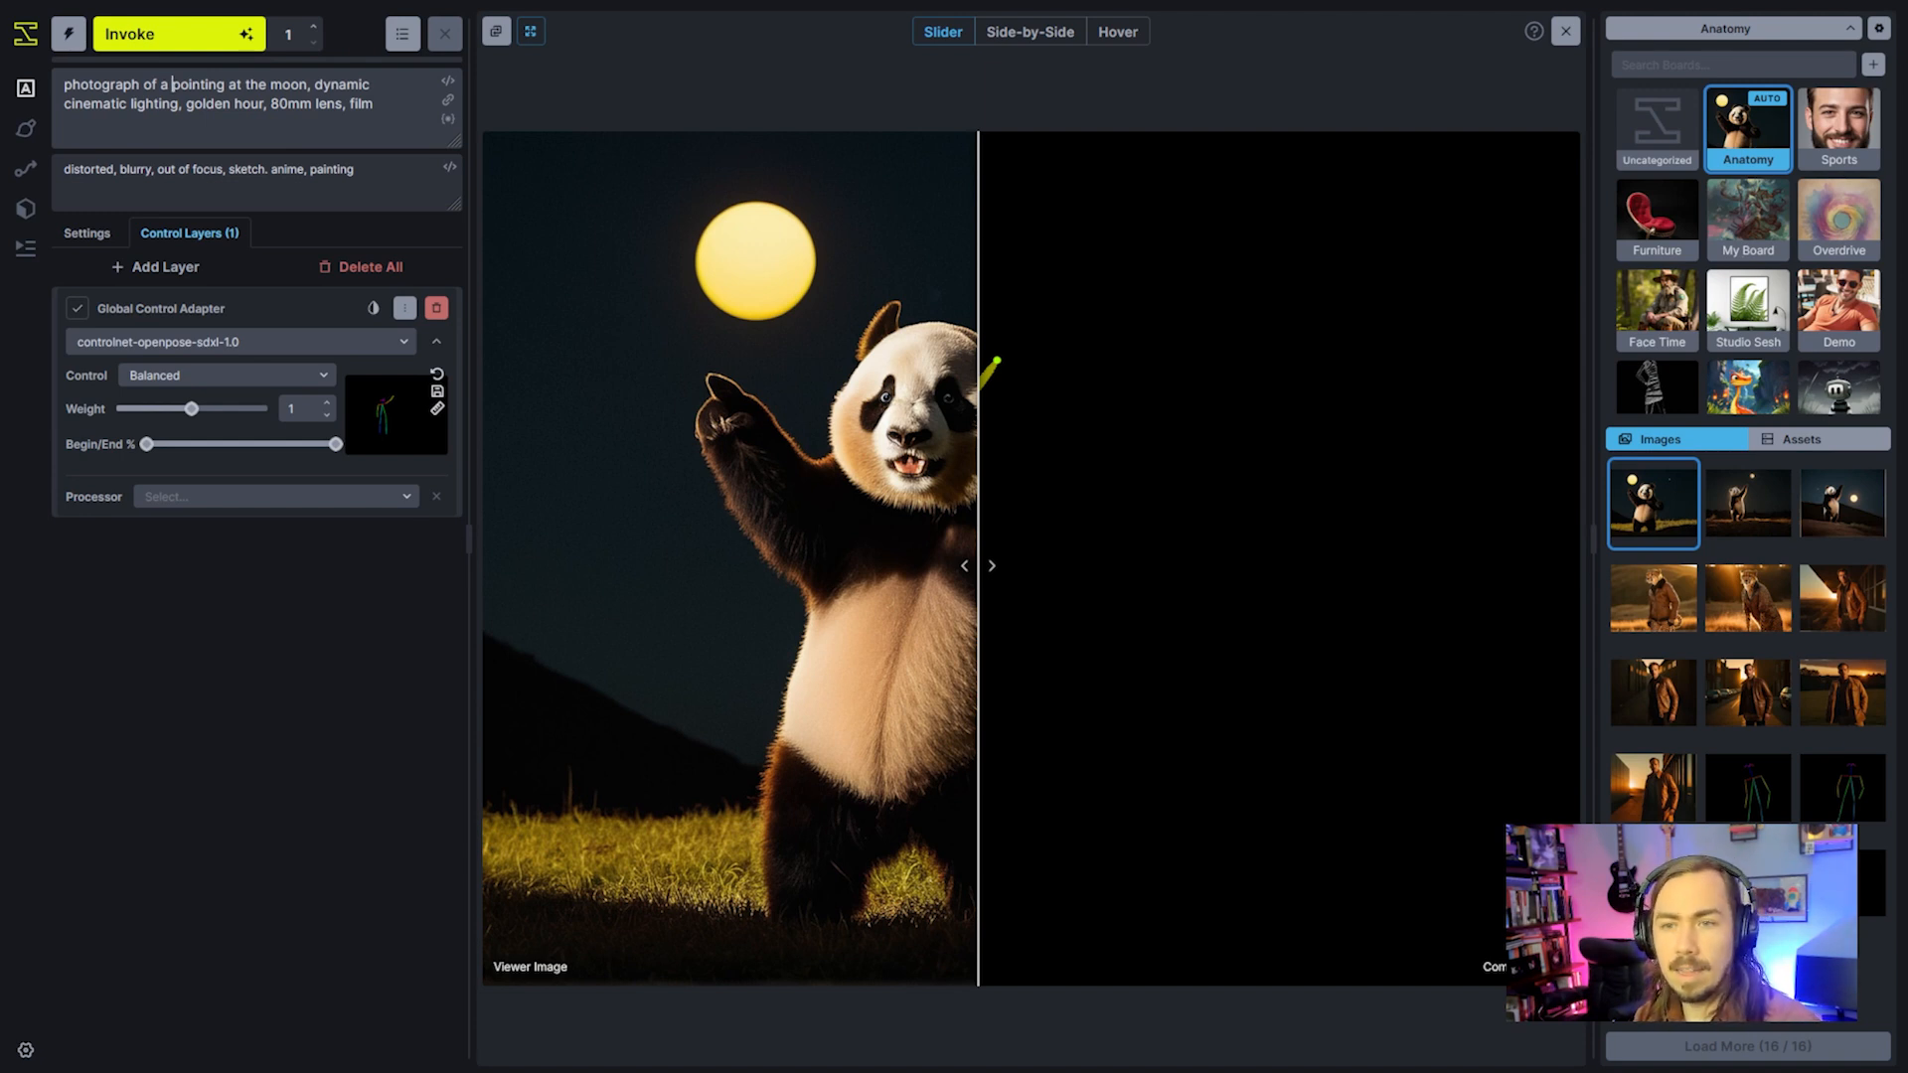
pyautogui.write(' woman in a ')
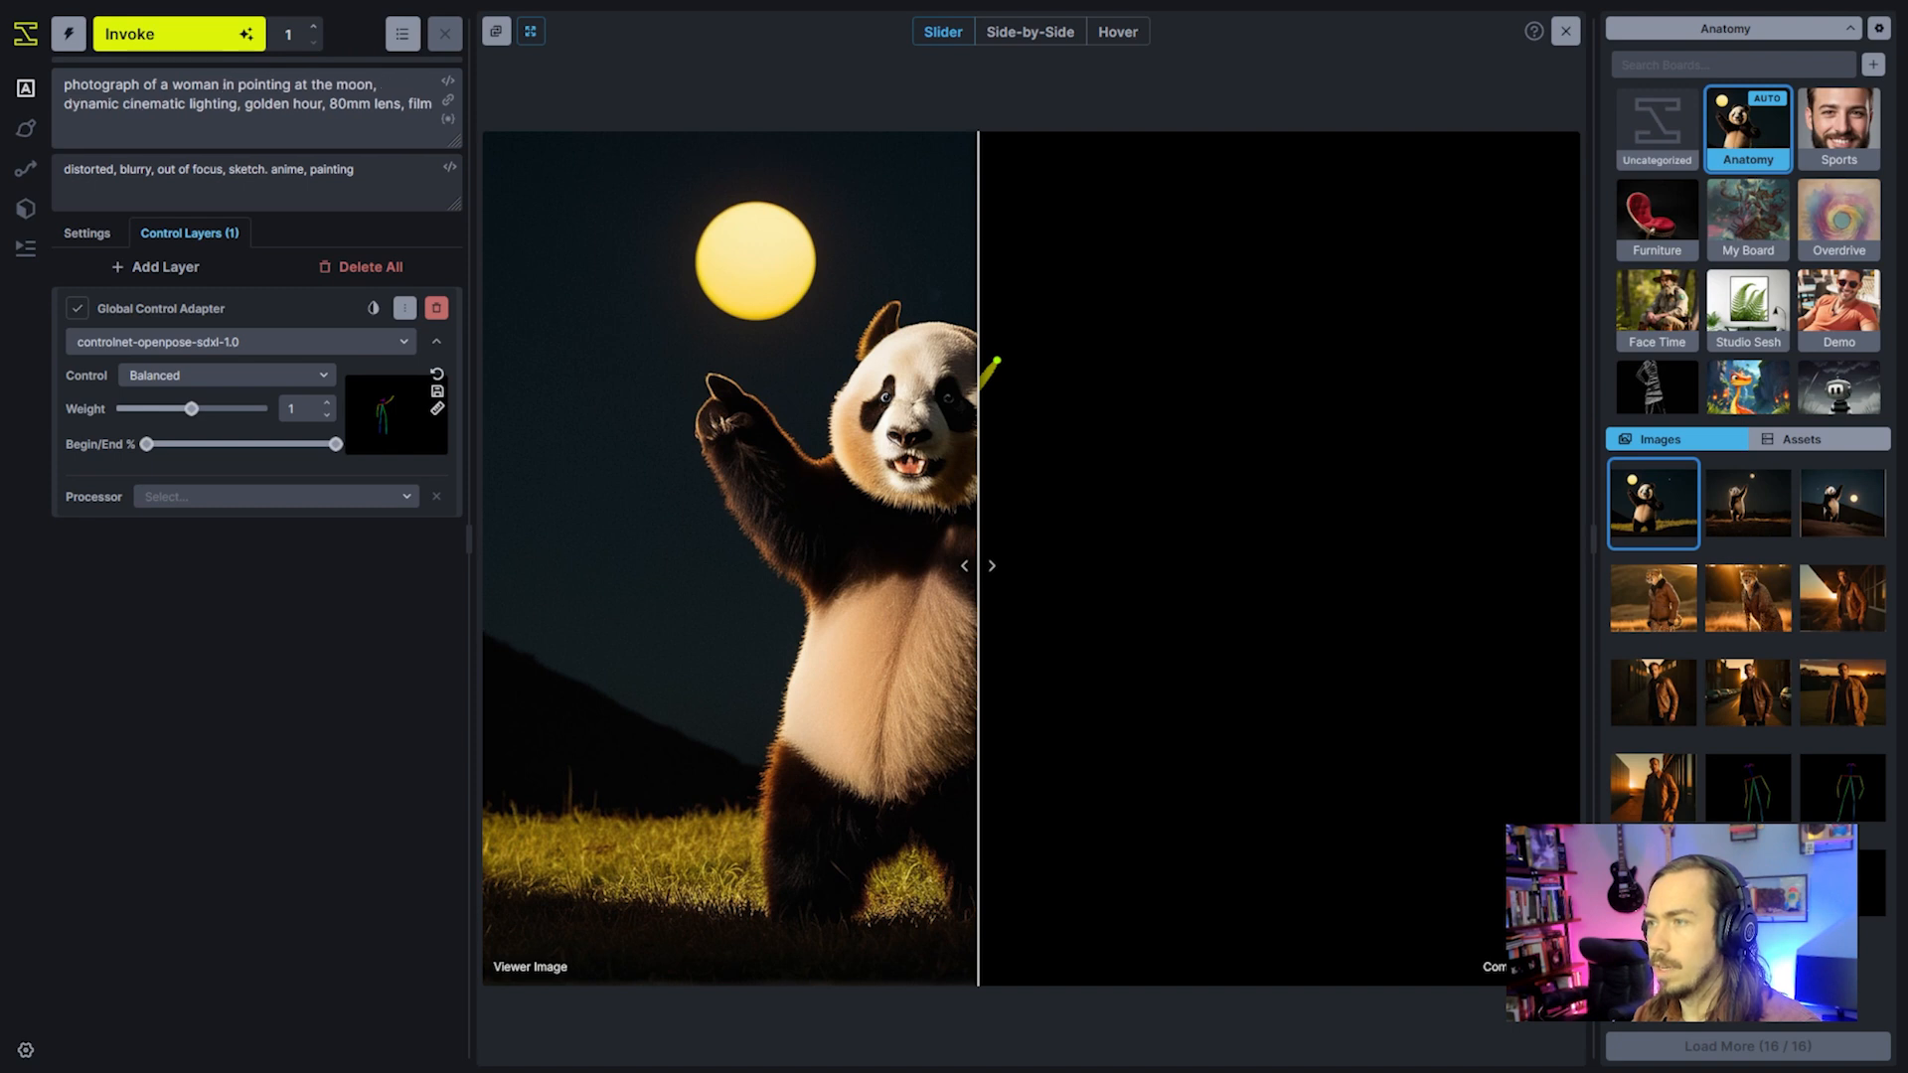
pyautogui.write('polkadot dres')
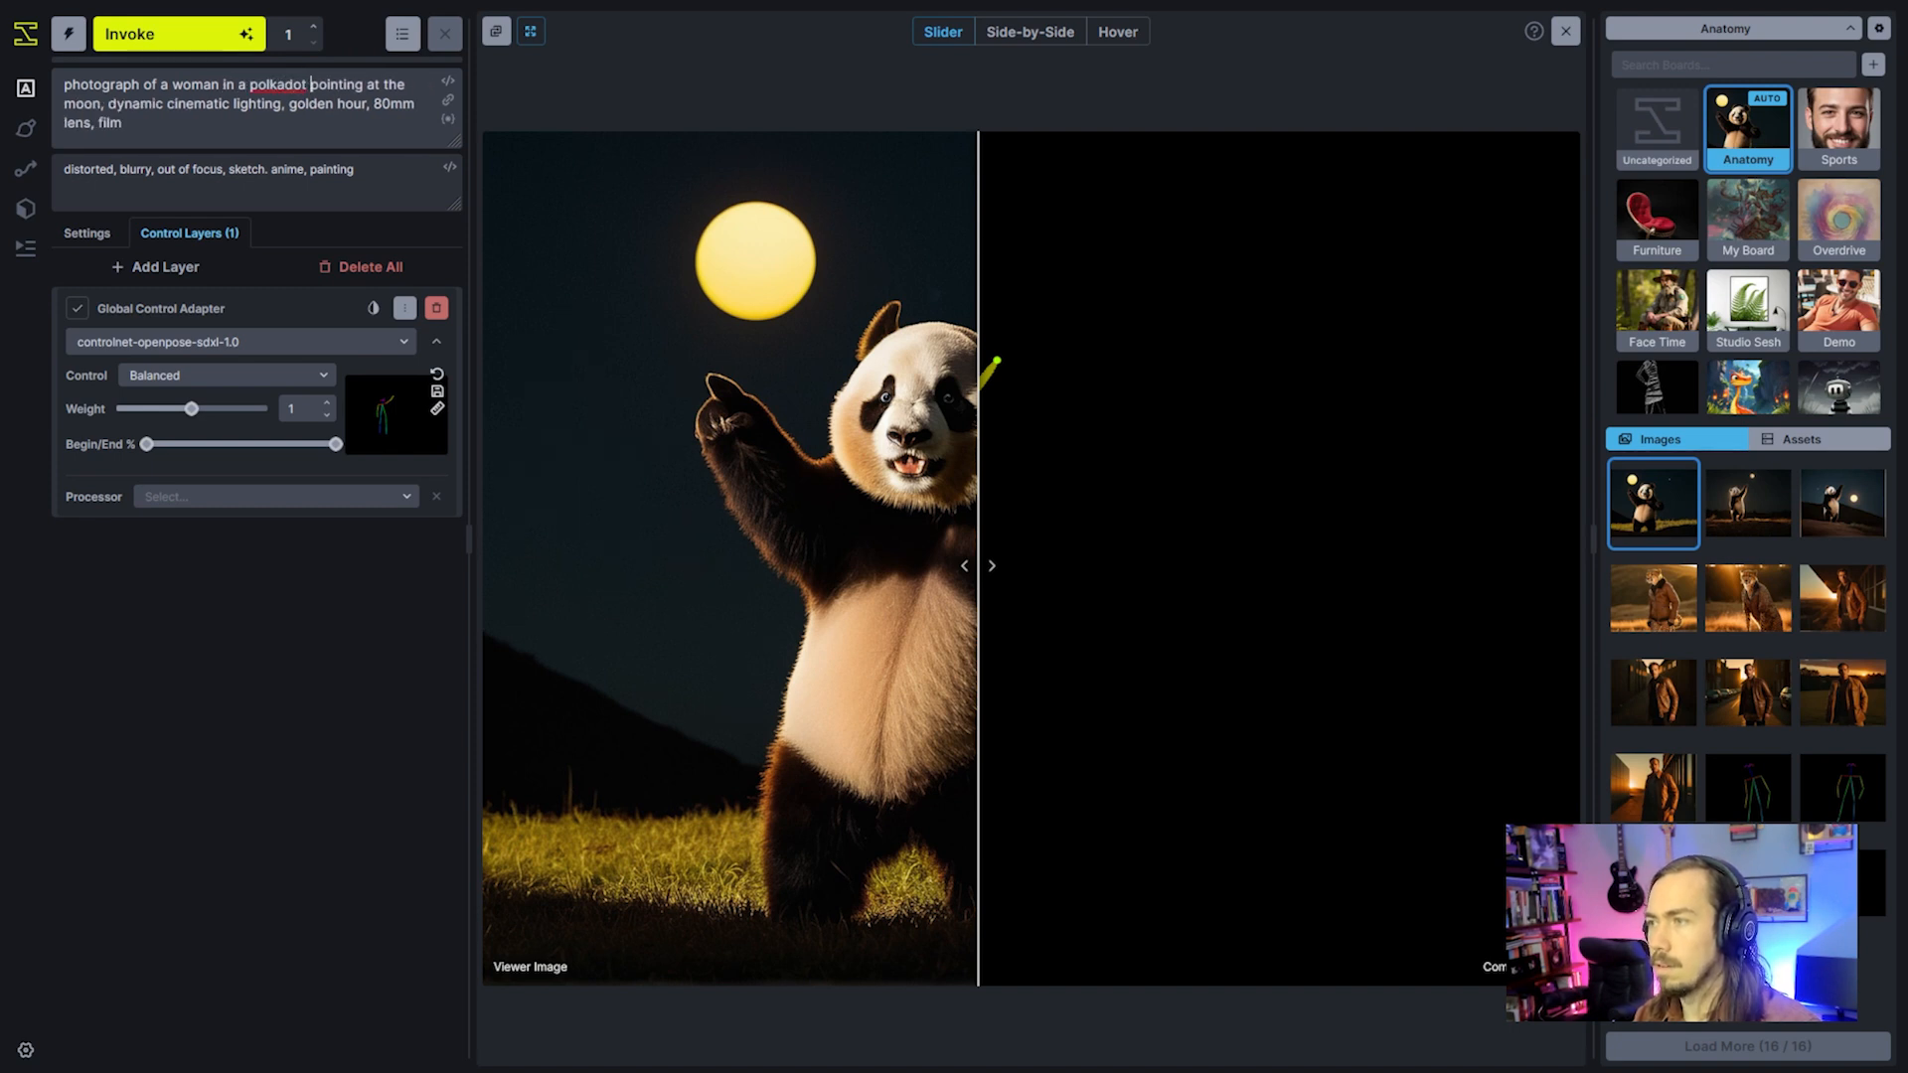
pyautogui.write('s')
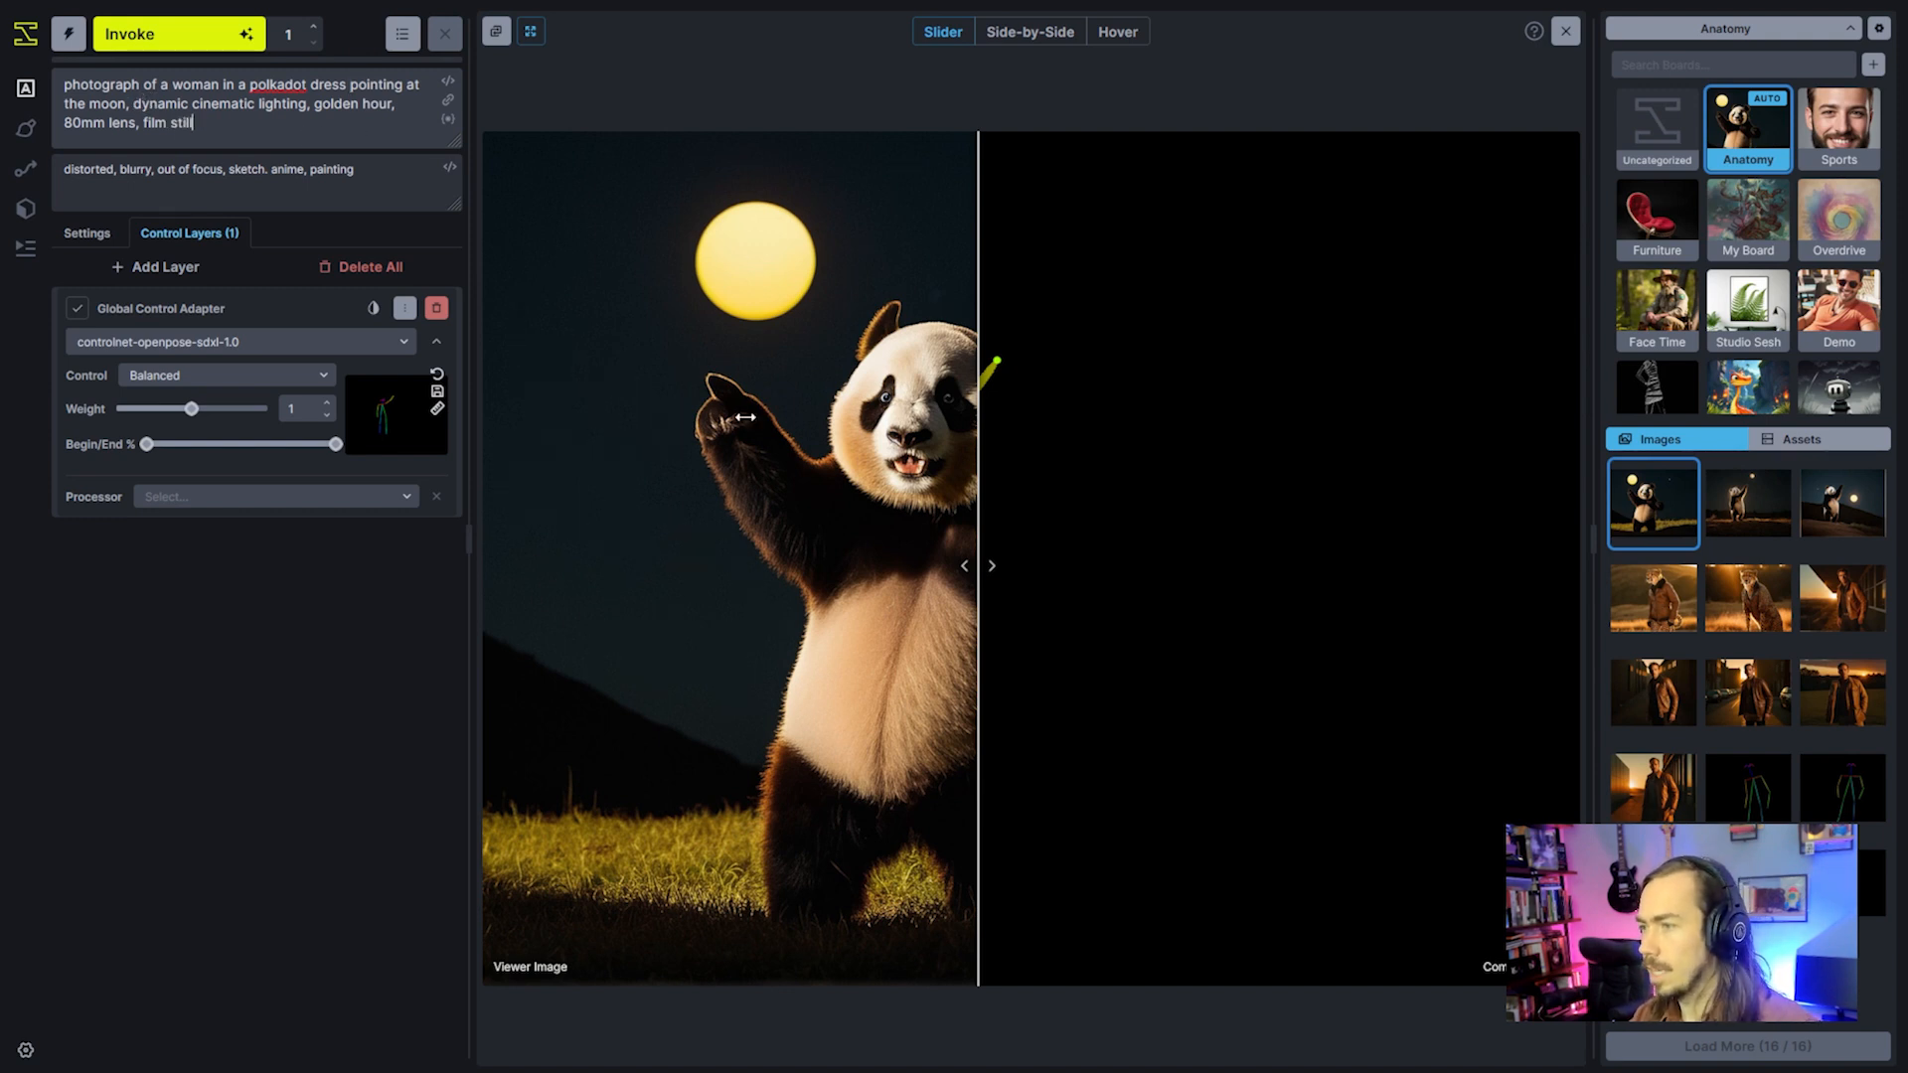
# Close the image comparison and switch from viewing to the Control Layers editing canvas
pyautogui.moveTo(1018, 406); pyautogui.dragTo(796, 497)
pyautogui.click(1565, 31)
pyautogui.click(1521, 32)
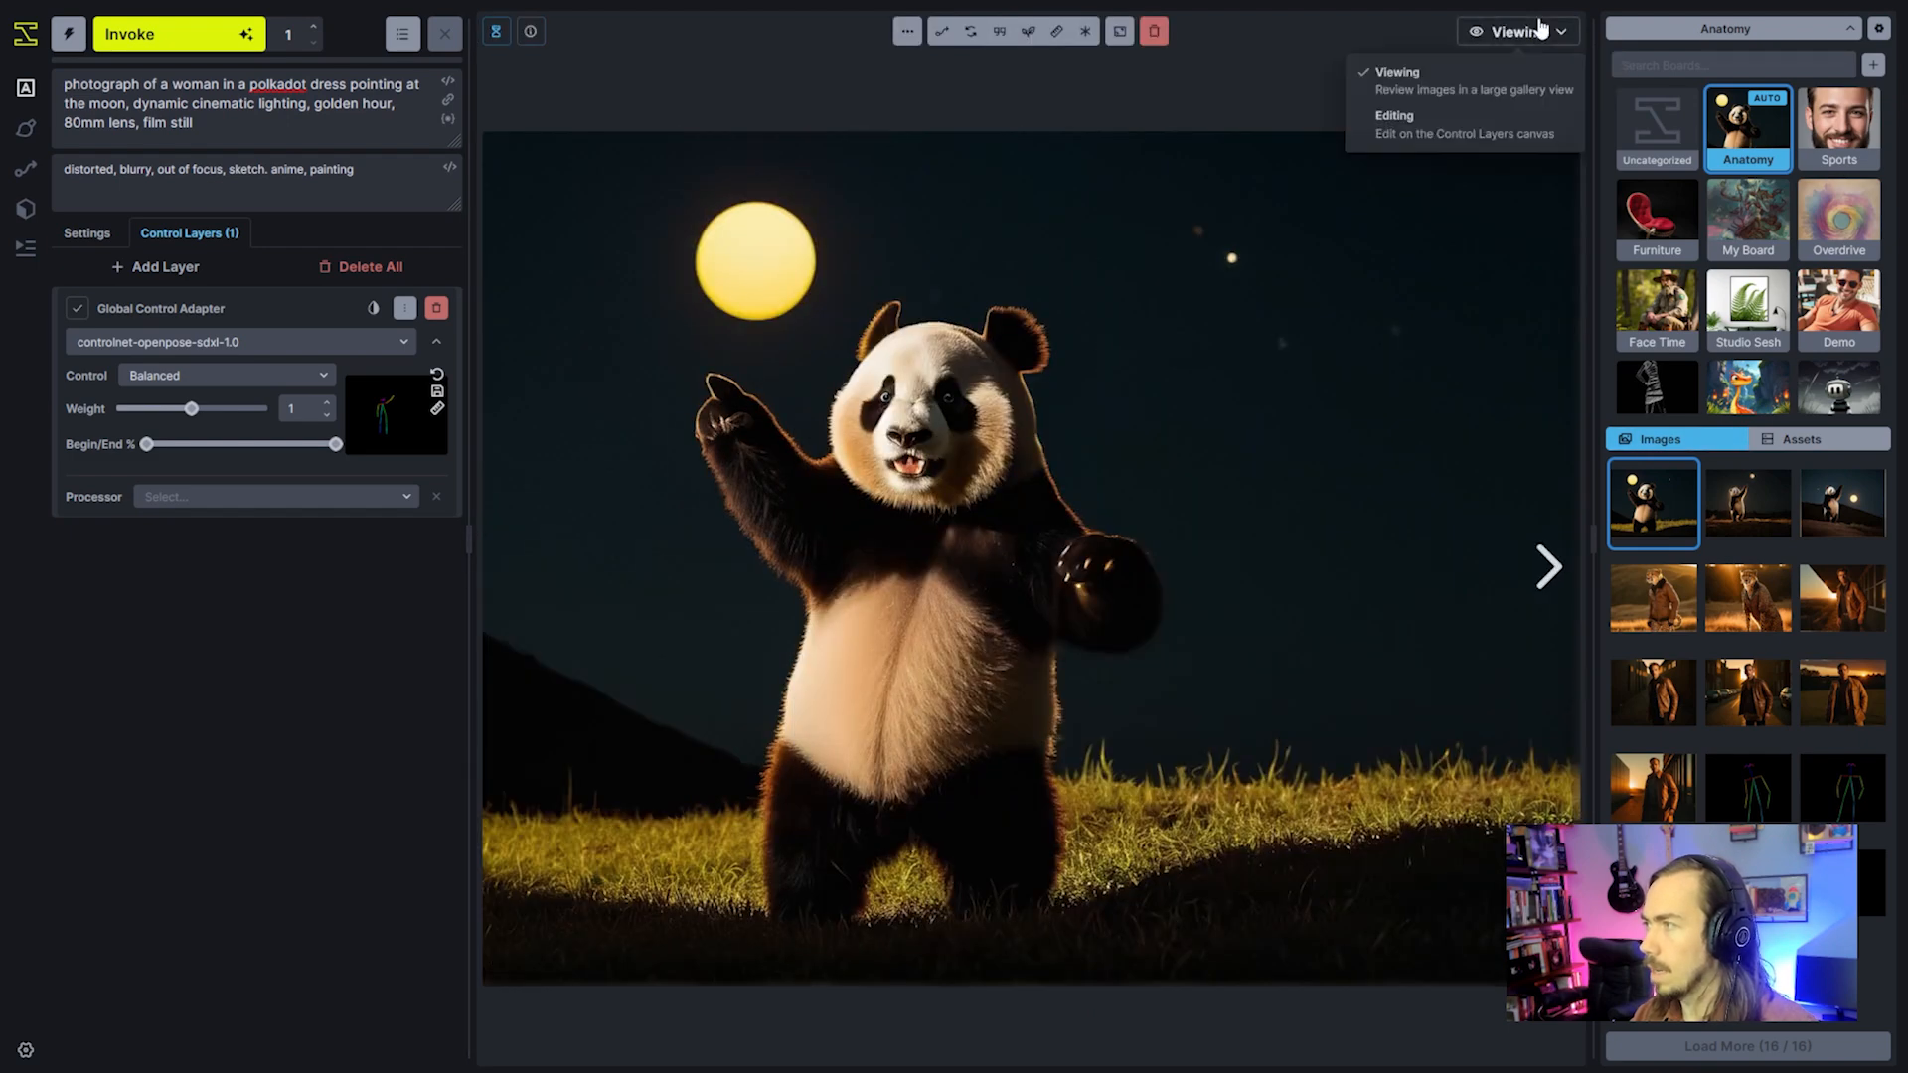
pyautogui.click(1503, 129)
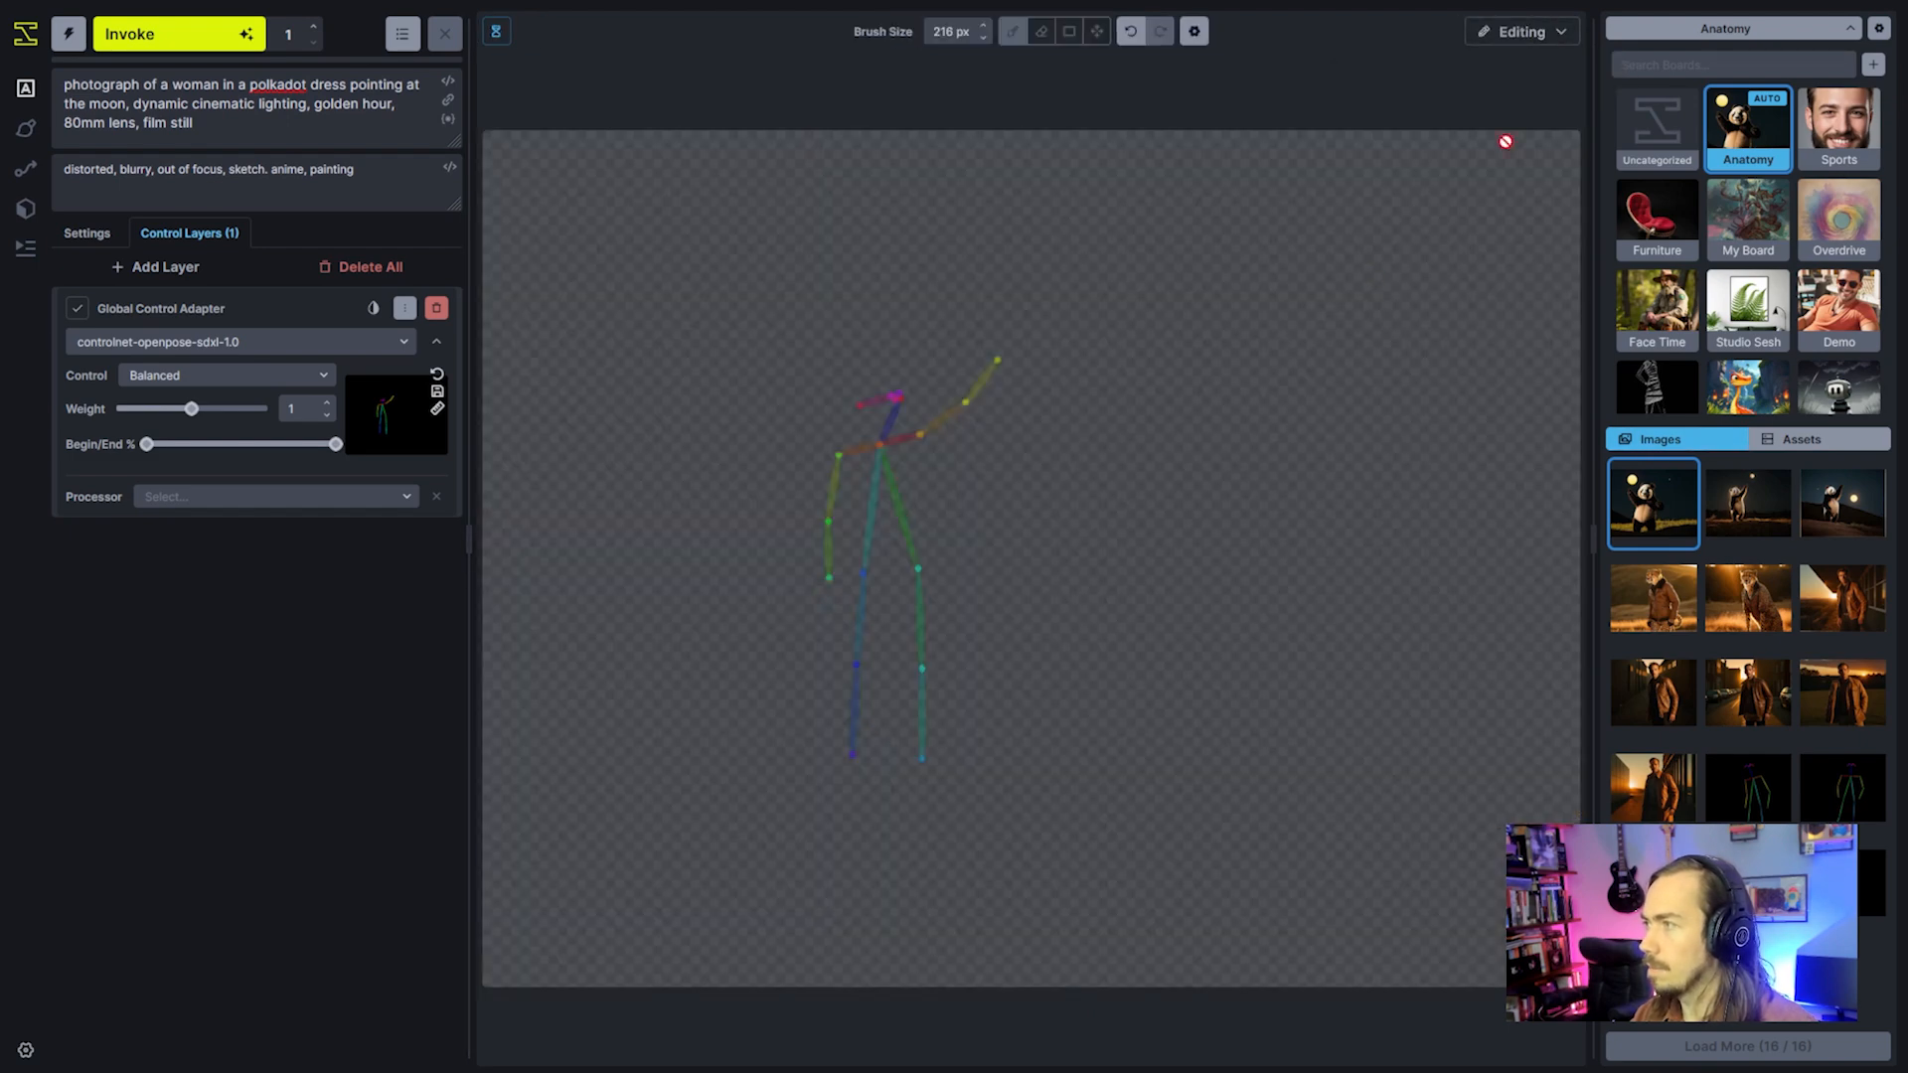
# Add a Regional Guidance layer with the positive prompt "red and white polka dot dress"
pyautogui.click(167, 266)
pyautogui.click(214, 312)
pyautogui.click(292, 373)
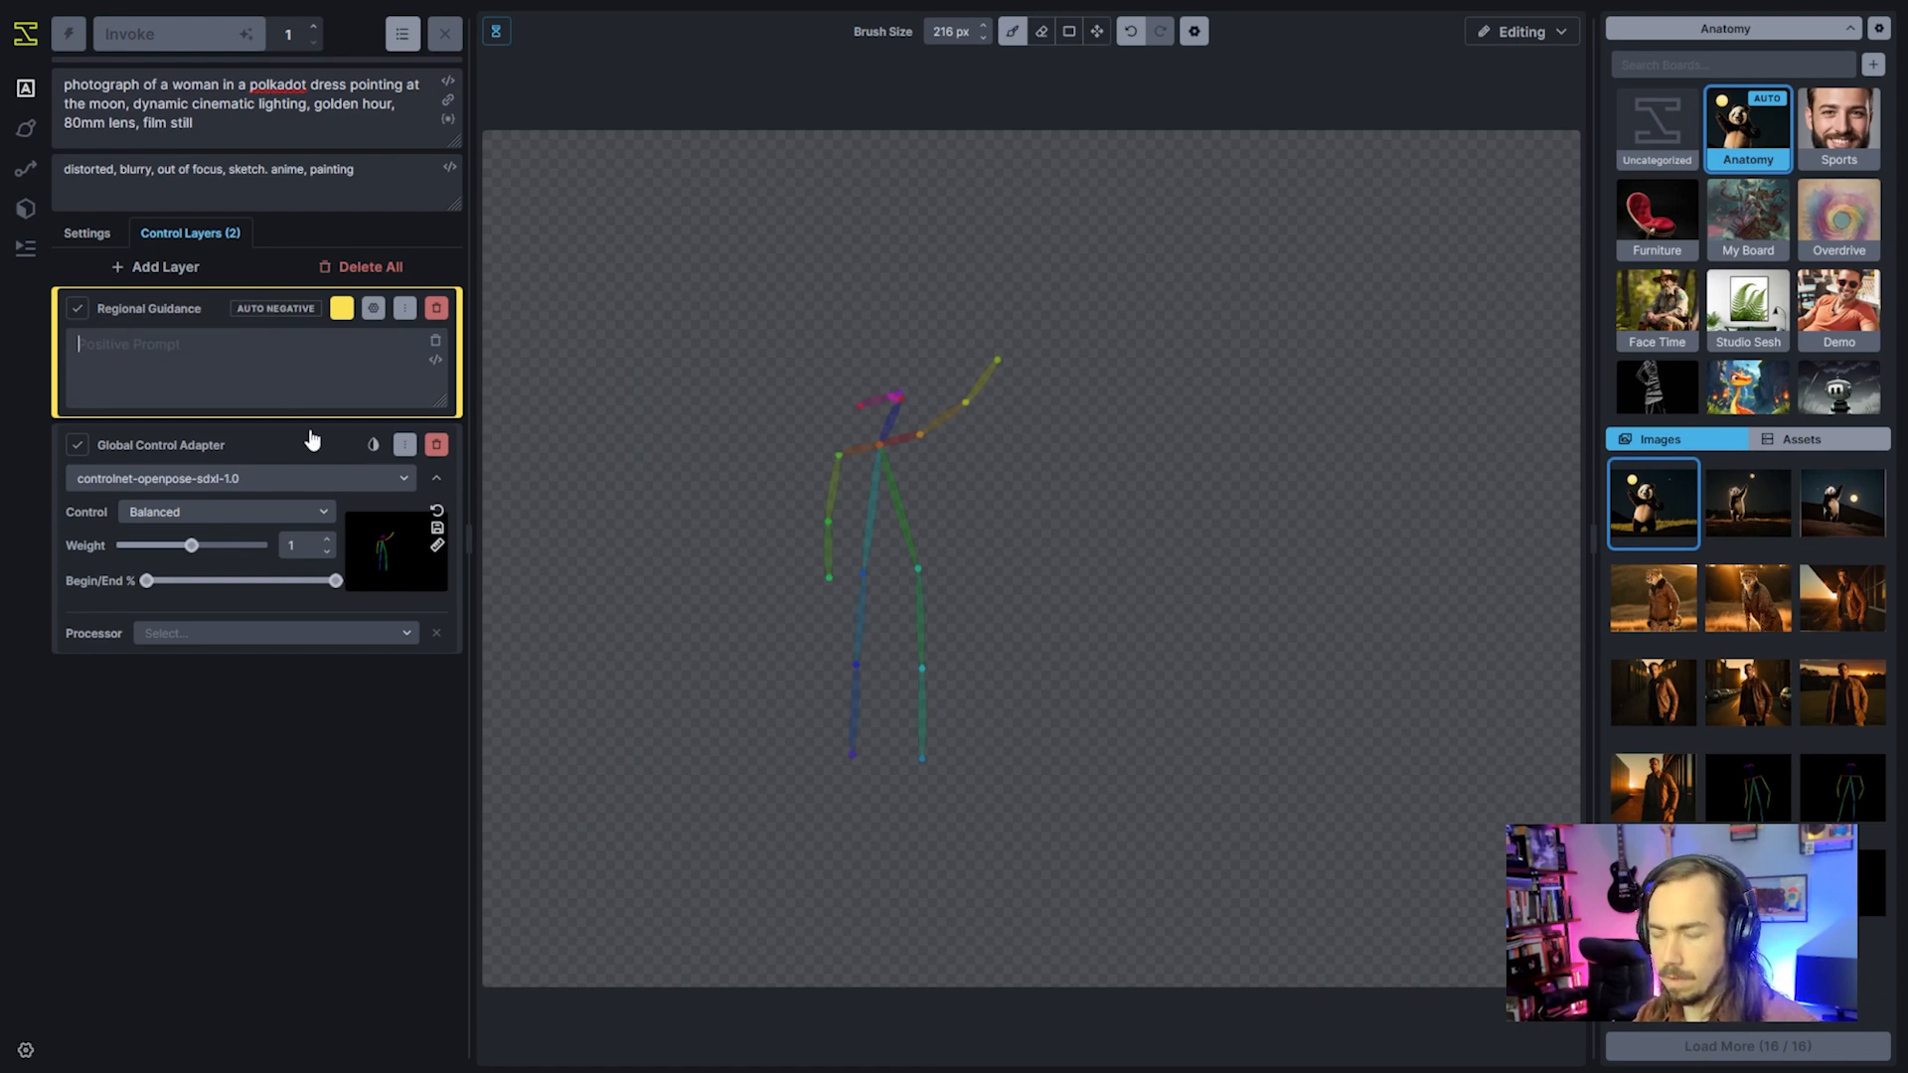
pyautogui.write('red and white polka dot dress')
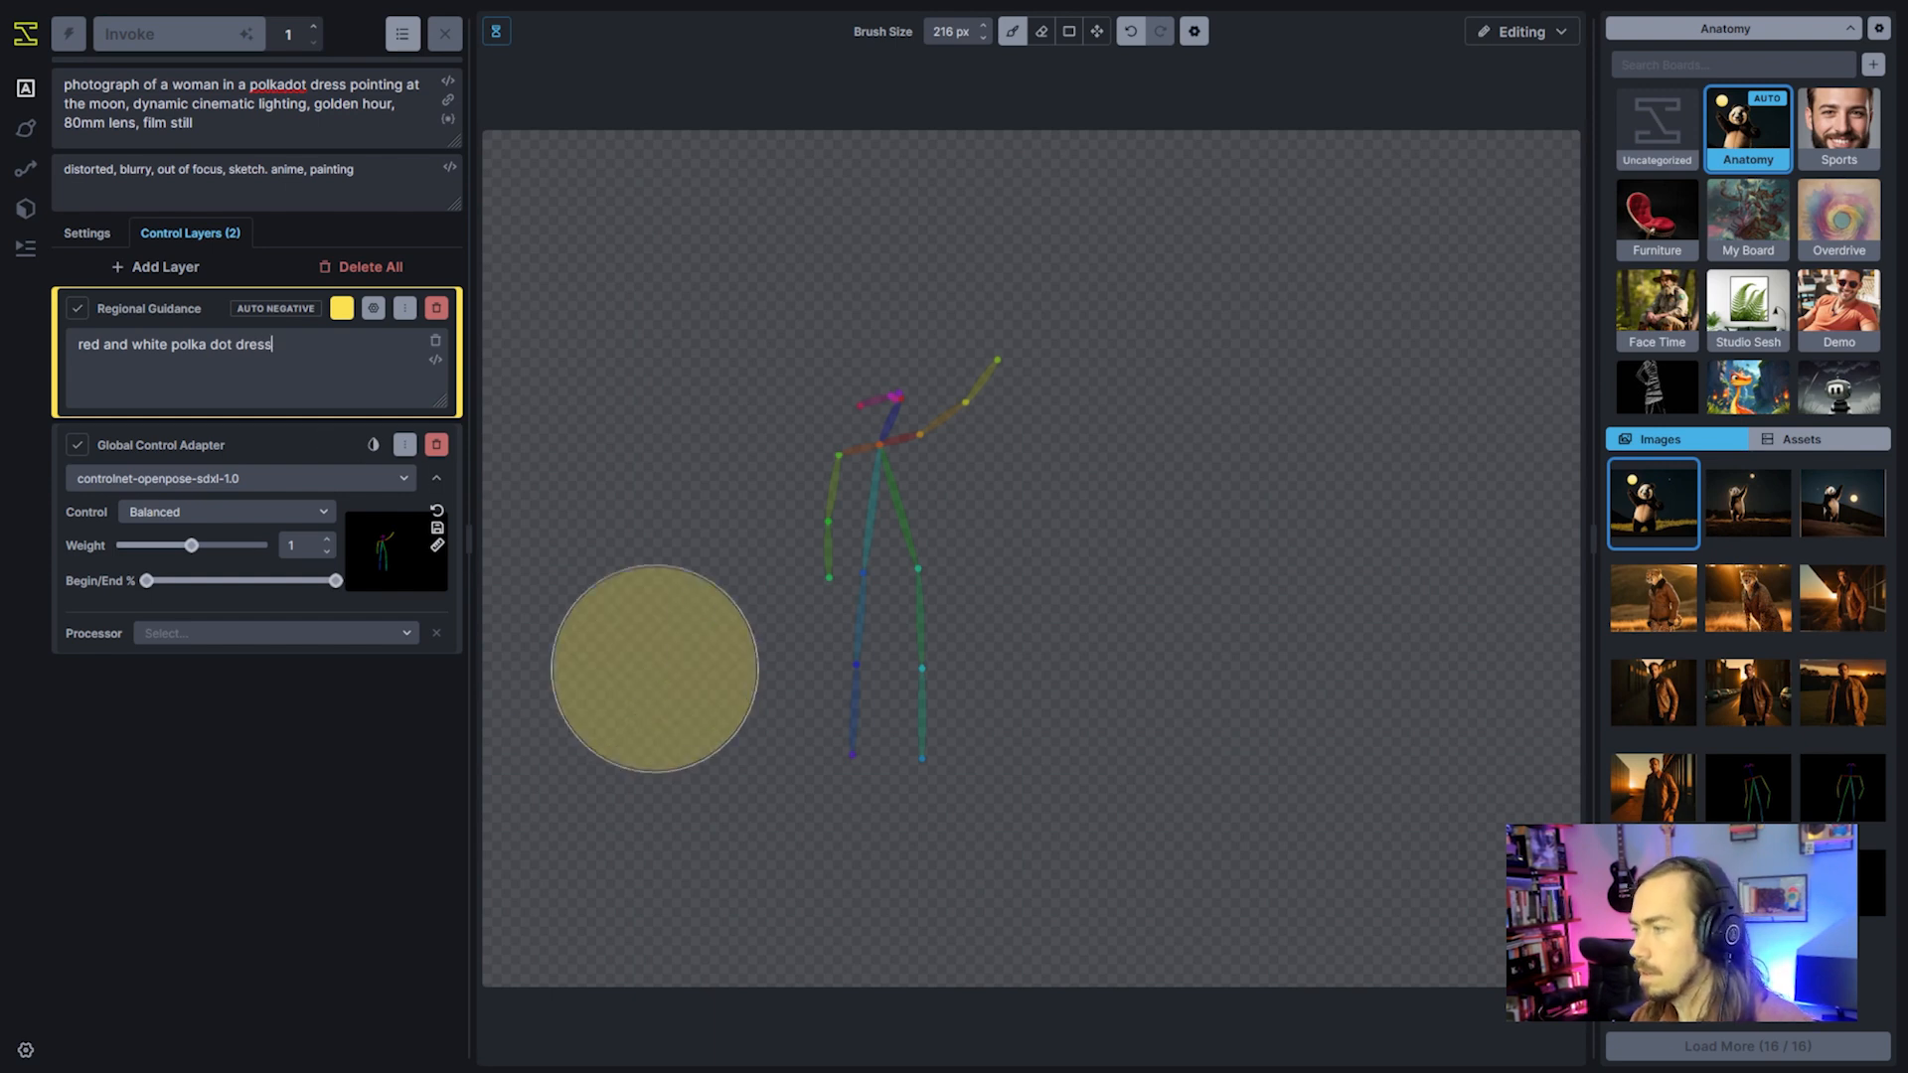
# Reduce the brush to about 63 px and paint the dress region over the skeleton's torso and upper legs
pyautogui.scroll(-8, 873, 669)
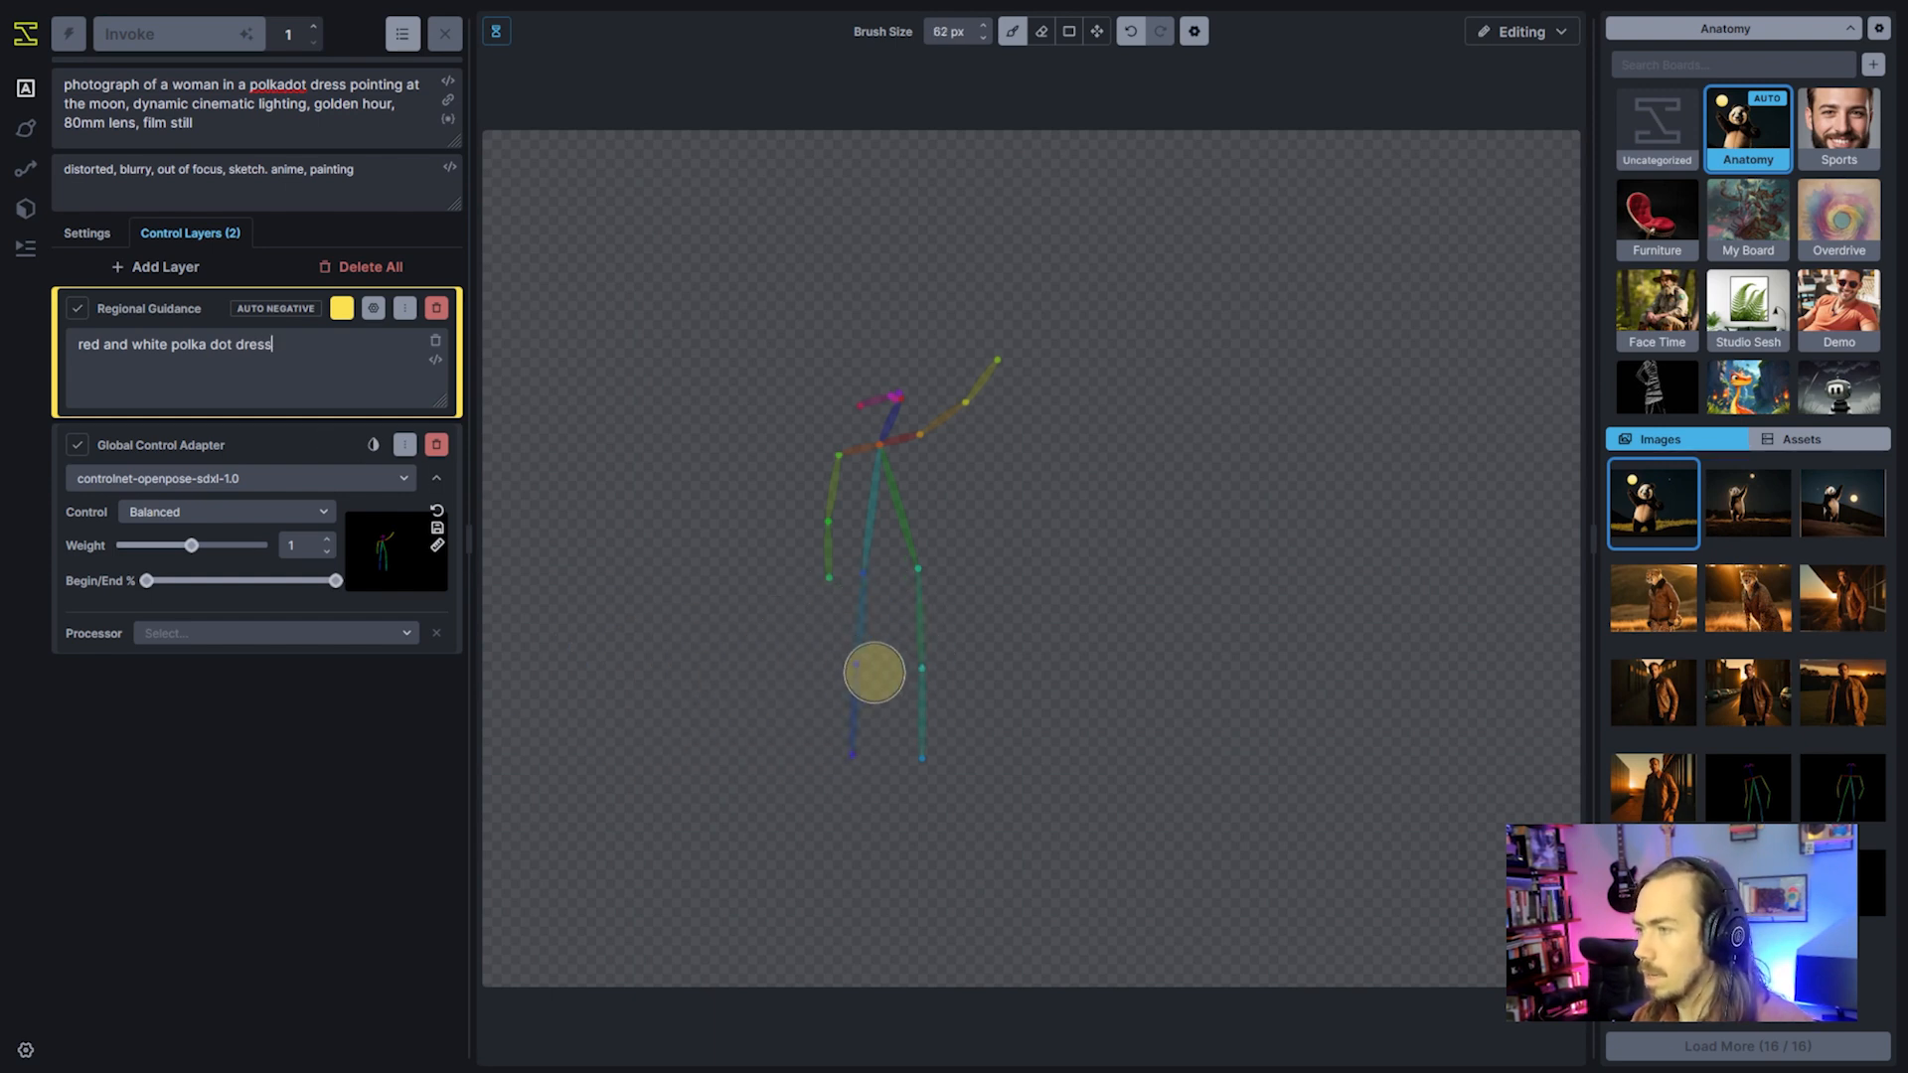
pyautogui.scroll(3, 875, 669)
pyautogui.moveTo(894, 660)
pyautogui.mouseDown()
pyautogui.moveTo(893, 522)
pyautogui.moveTo(875, 505)
pyautogui.moveTo(898, 463)
pyautogui.moveTo(861, 464)
pyautogui.moveTo(895, 459)
pyautogui.moveTo(923, 636)
pyautogui.mouseUp()
pyautogui.scroll(-3, 893, 523)
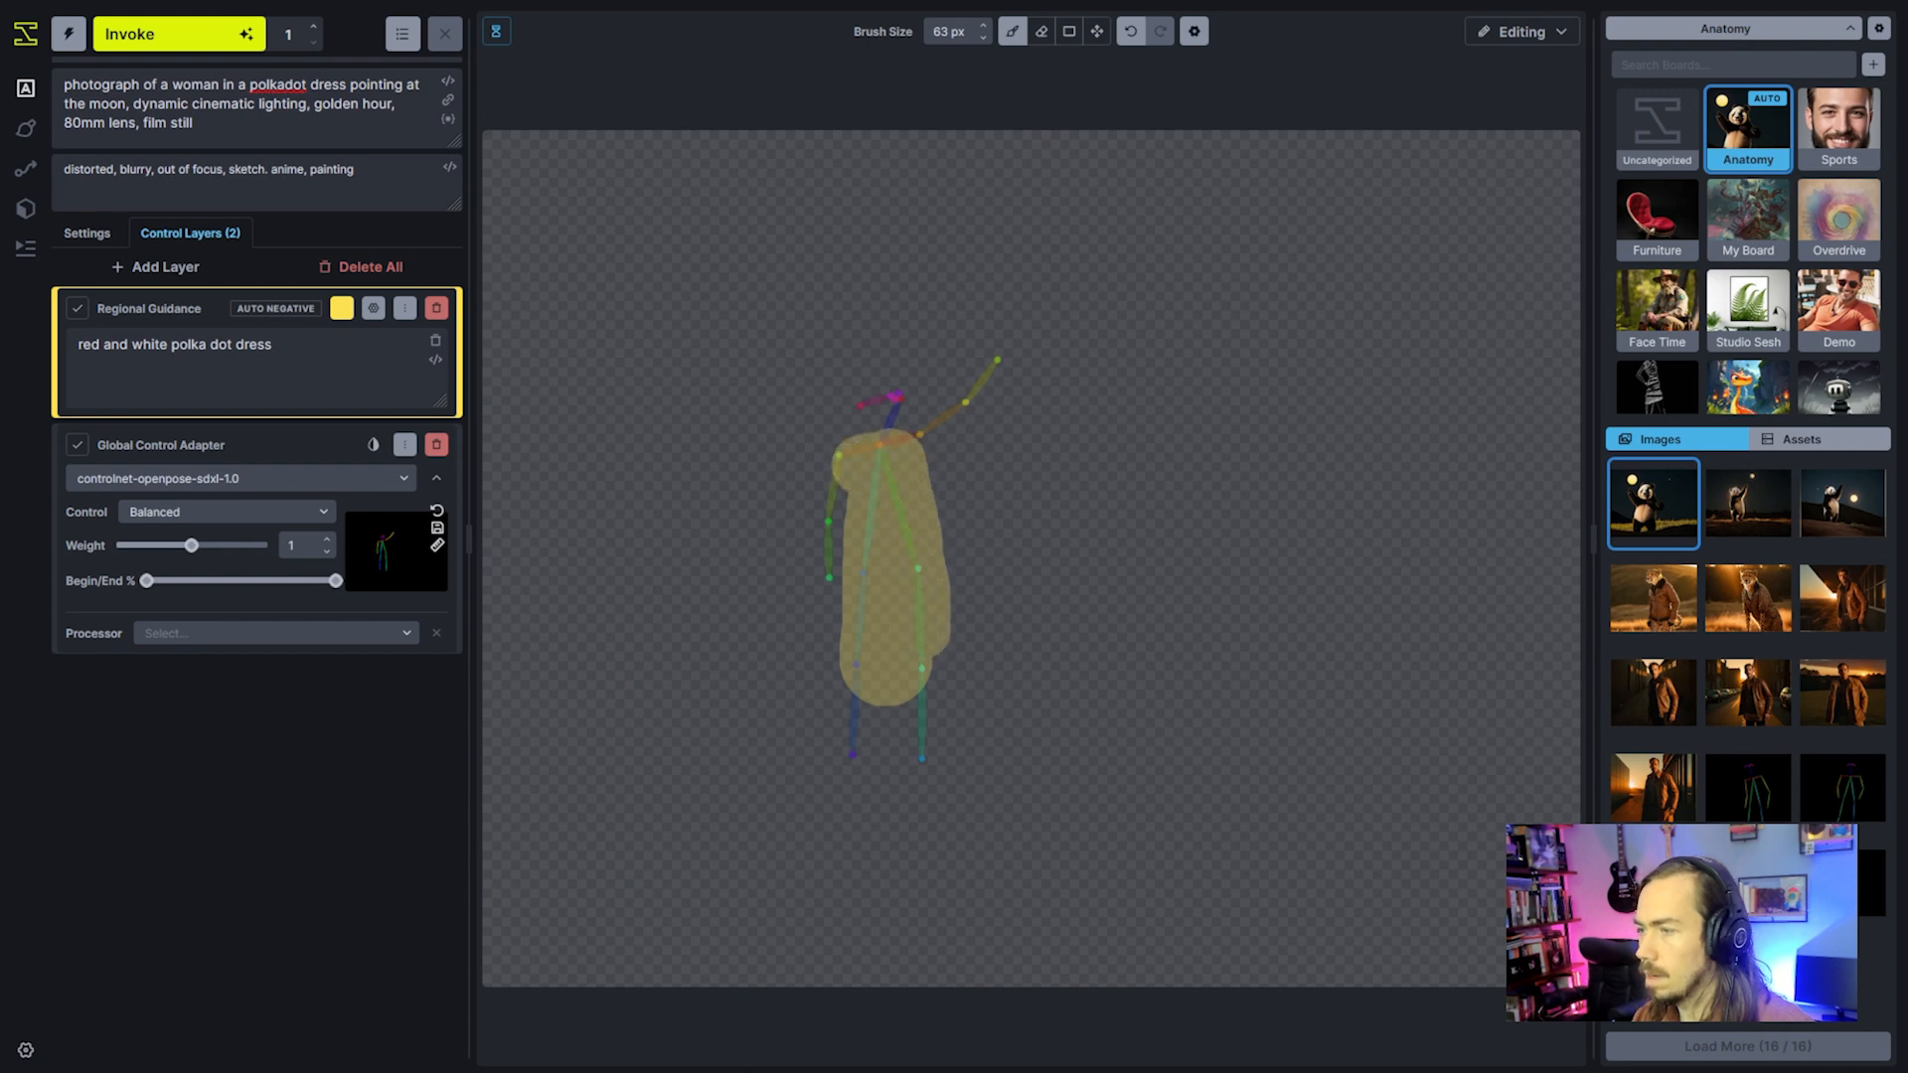
# Turn off Auto Negative for the dress region and generate an image
pyautogui.click(373, 308)
pyautogui.click(422, 349)
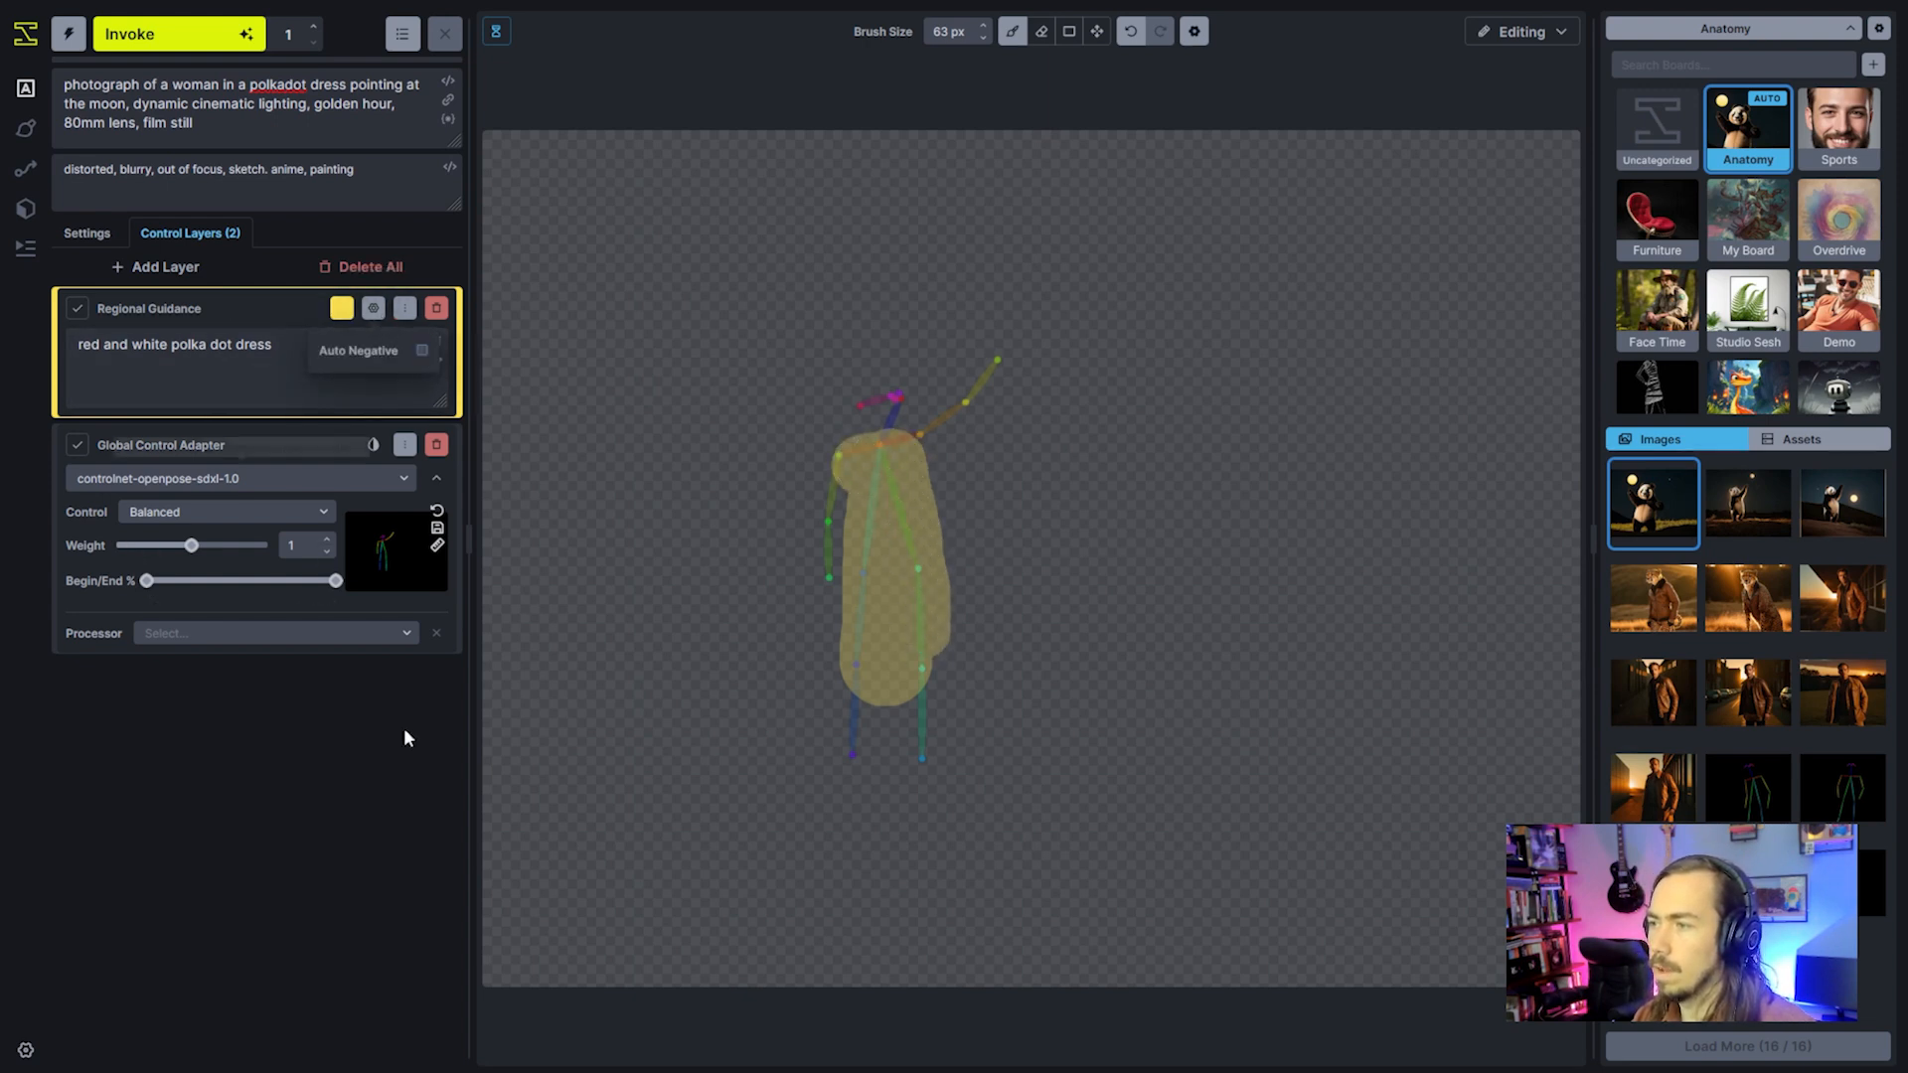
pyautogui.click(212, 264)
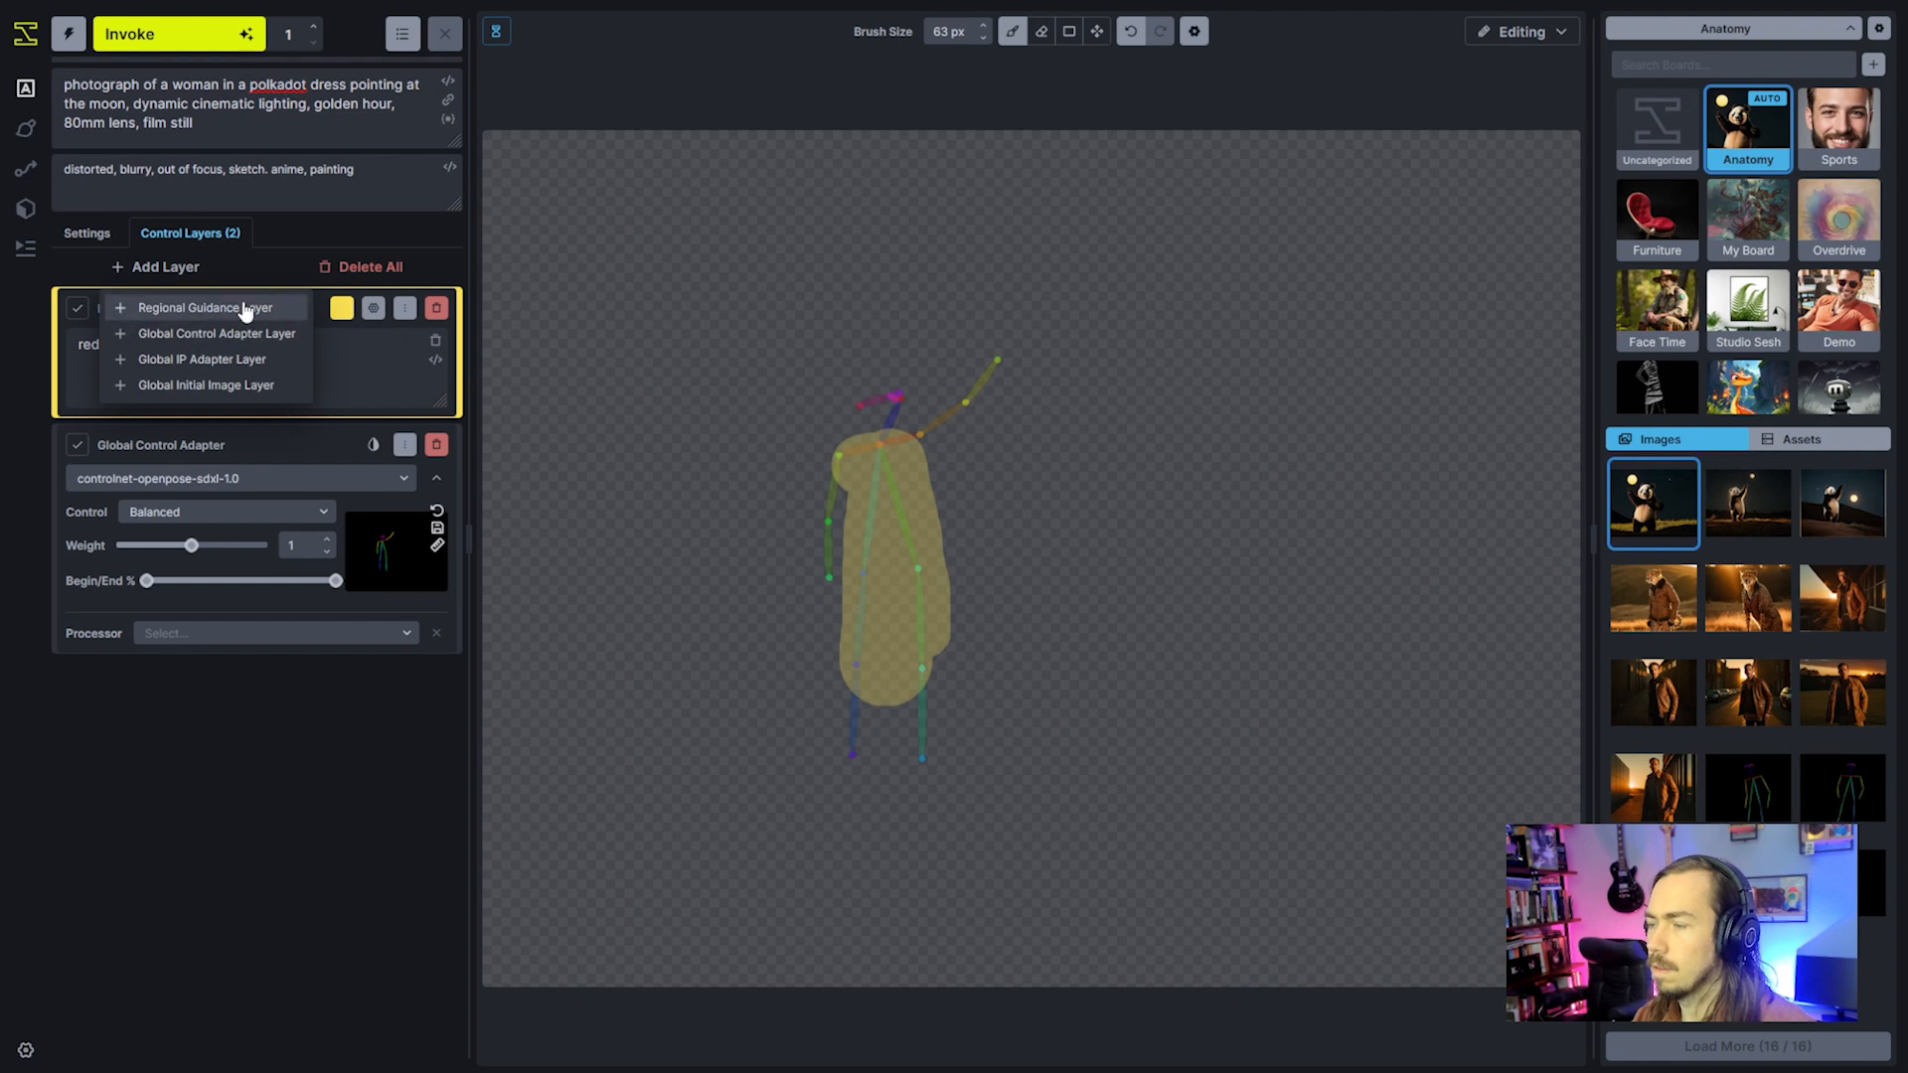
pyautogui.click(259, 274)
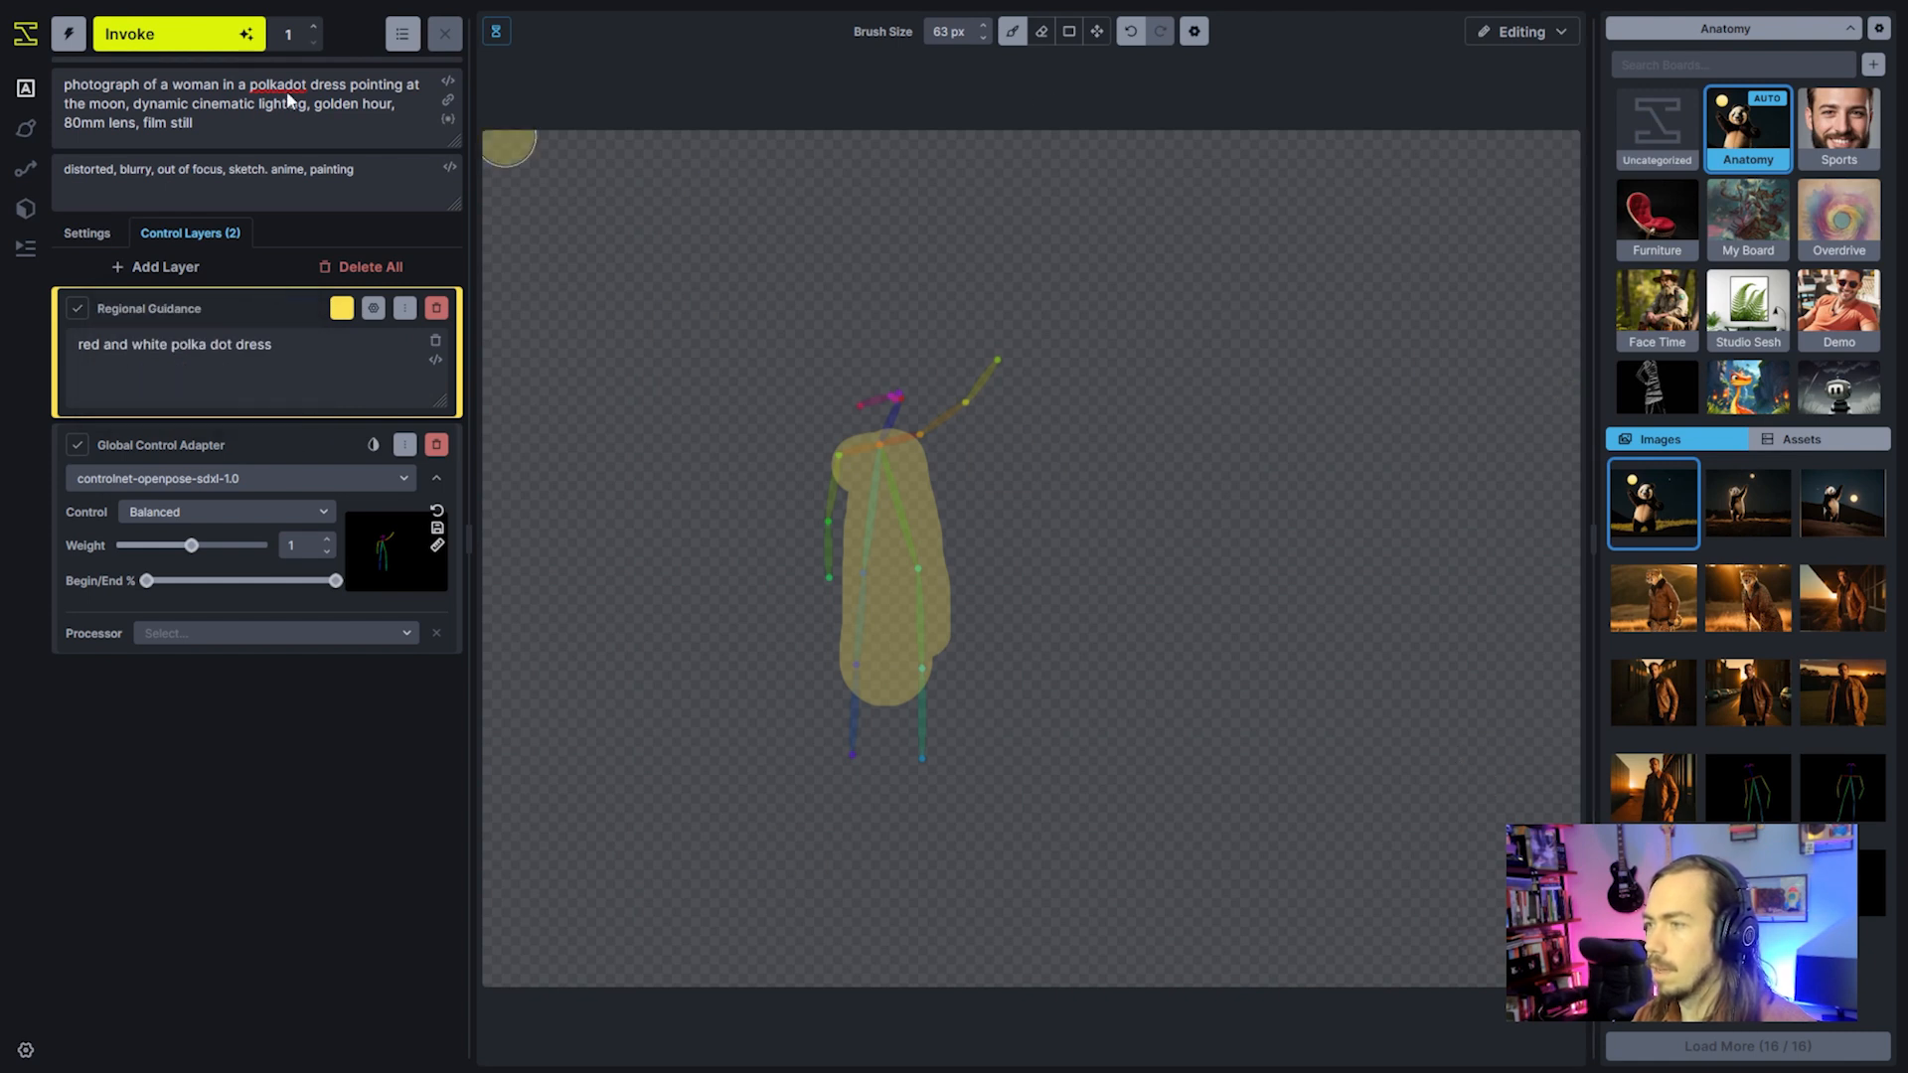
pyautogui.click(235, 42)
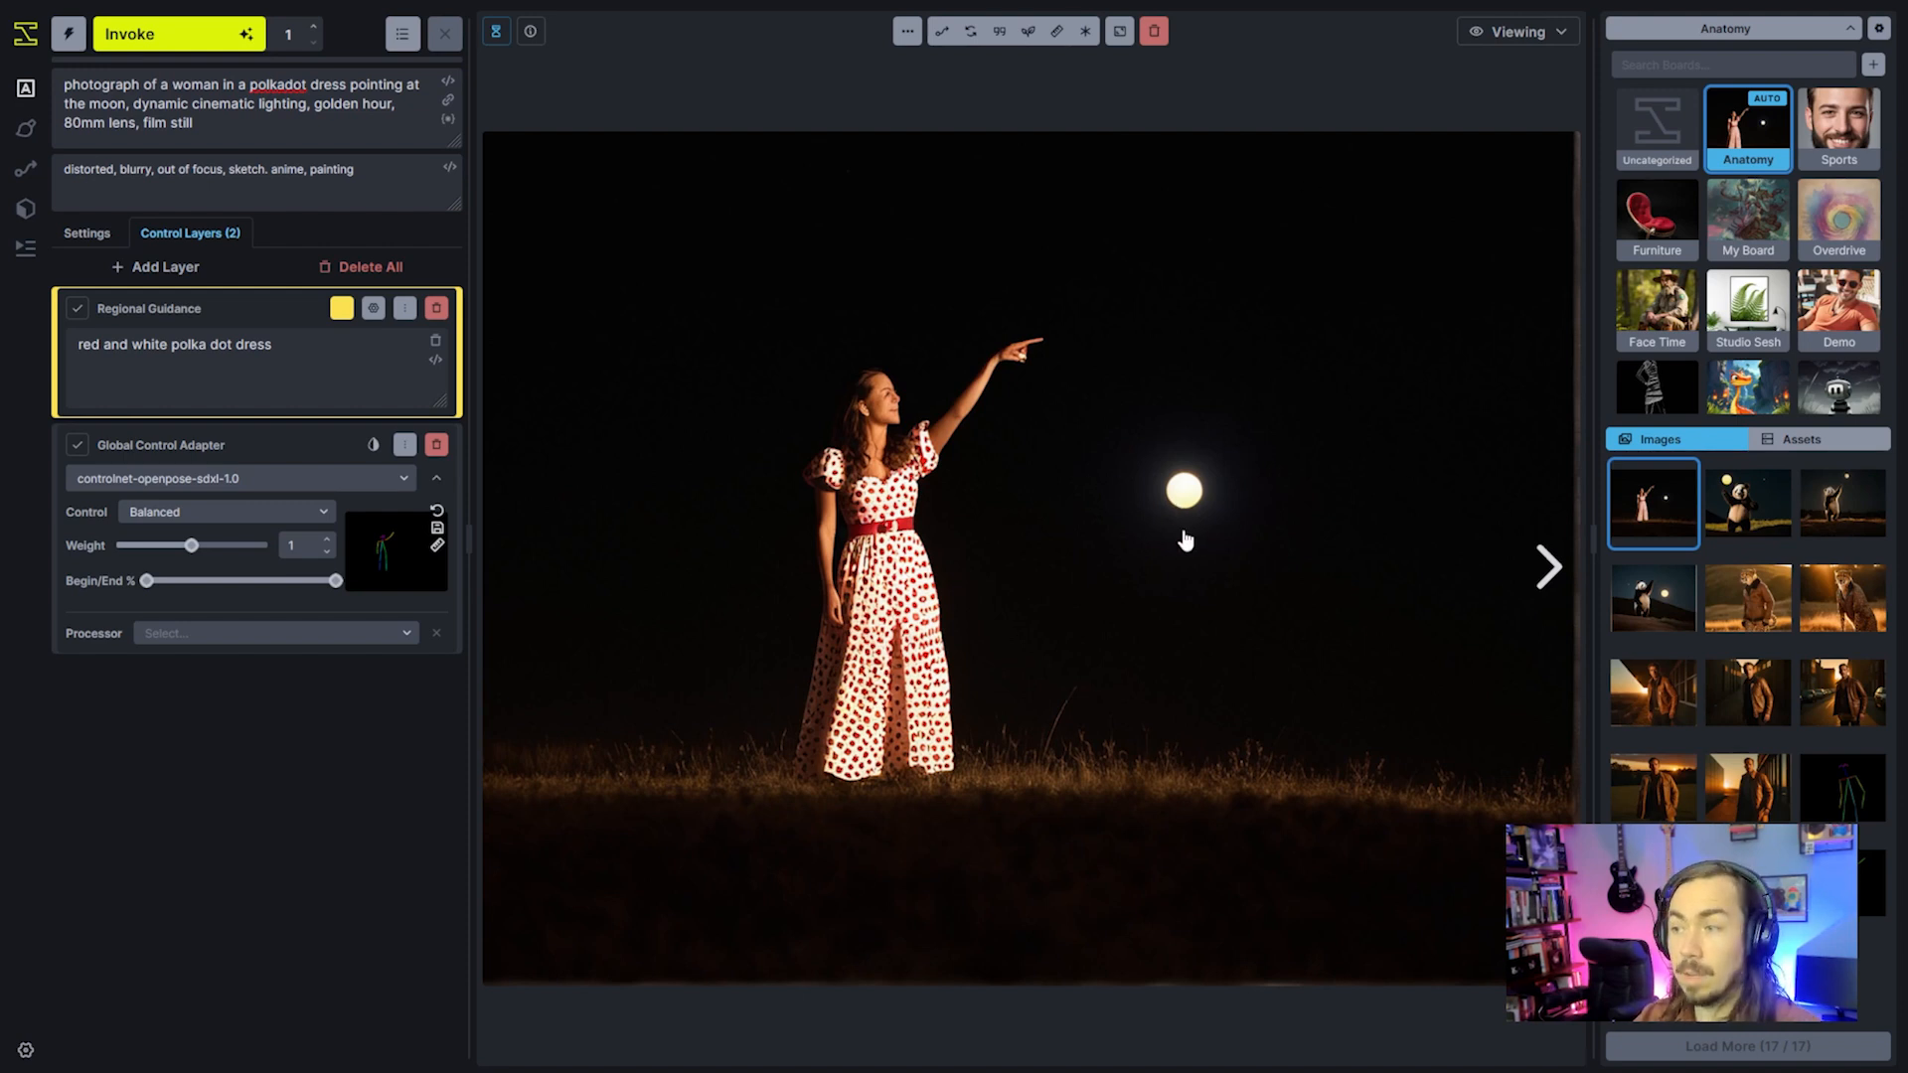
# Send the generated image of the woman to the Unified Canvas
pyautogui.click(907, 32)
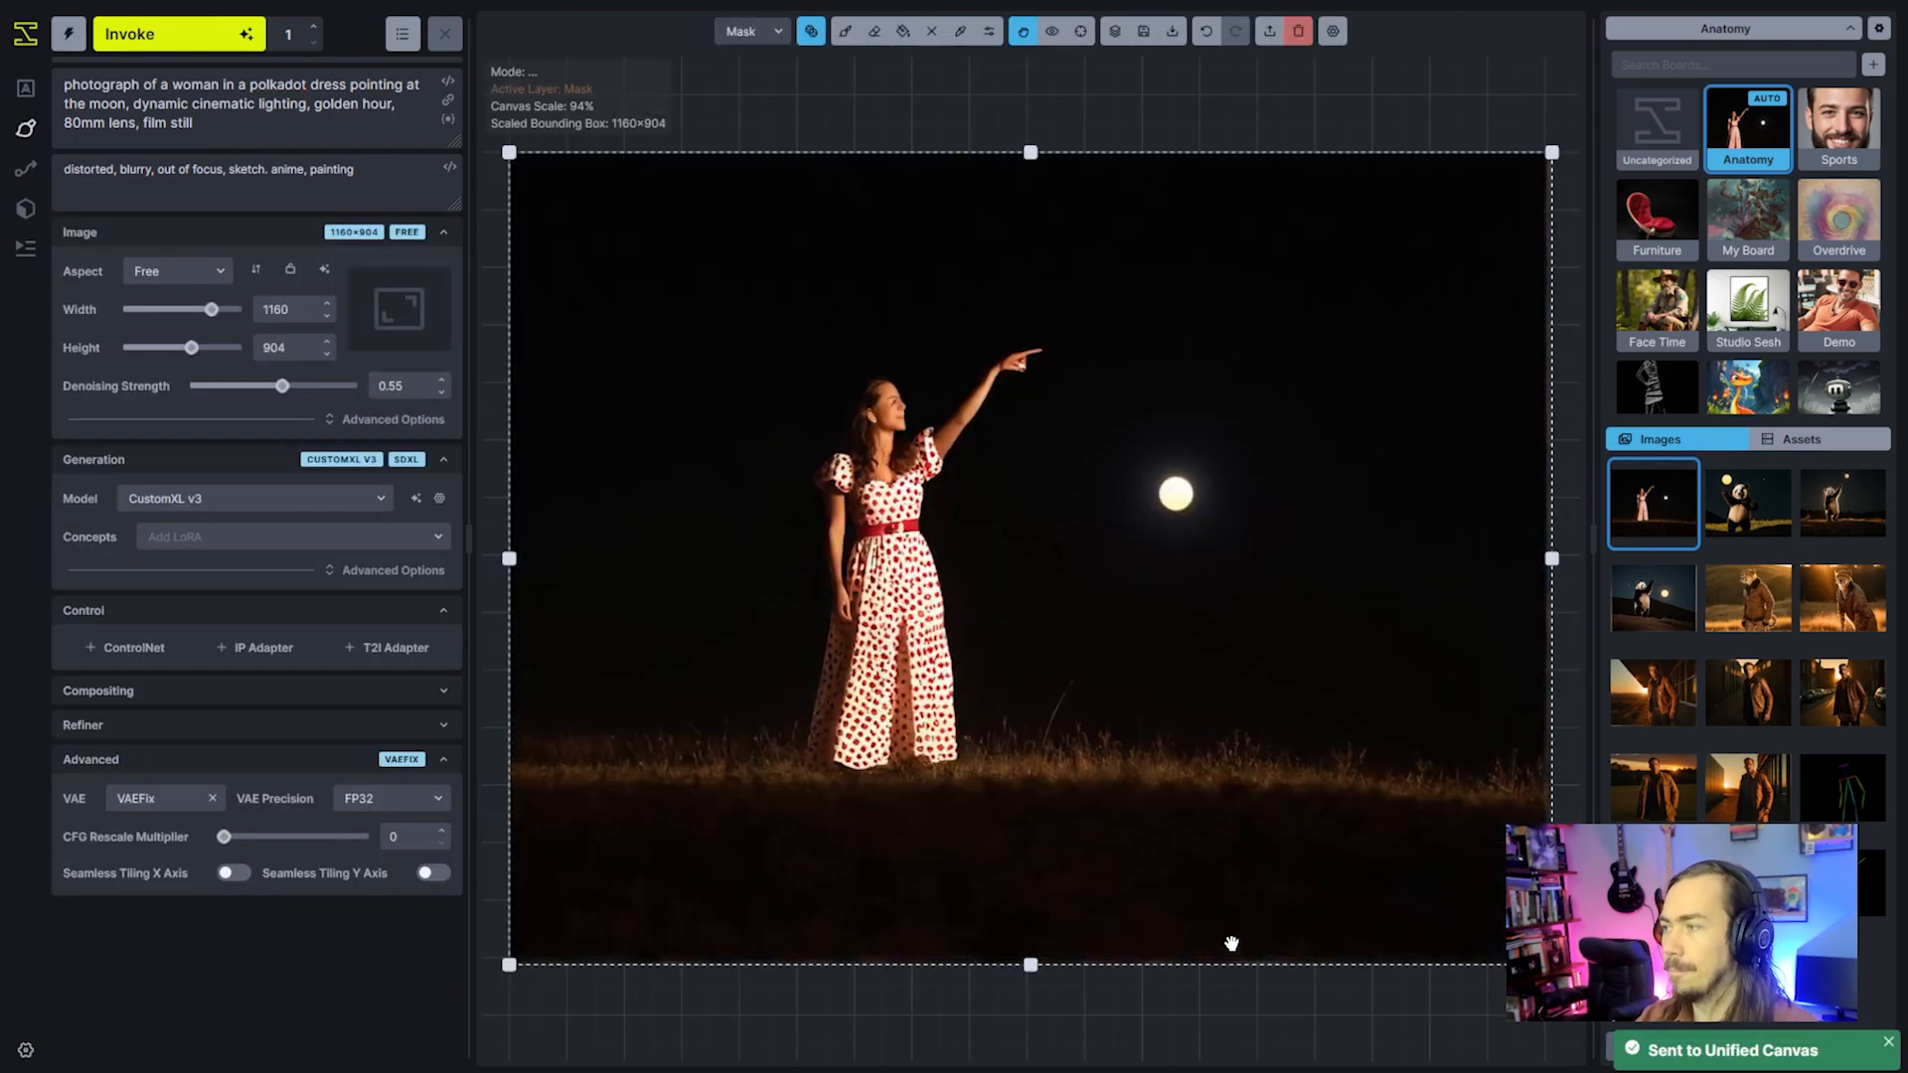
pyautogui.scroll(-4, 1244, 599)
pyautogui.scroll(4, 1244, 600)
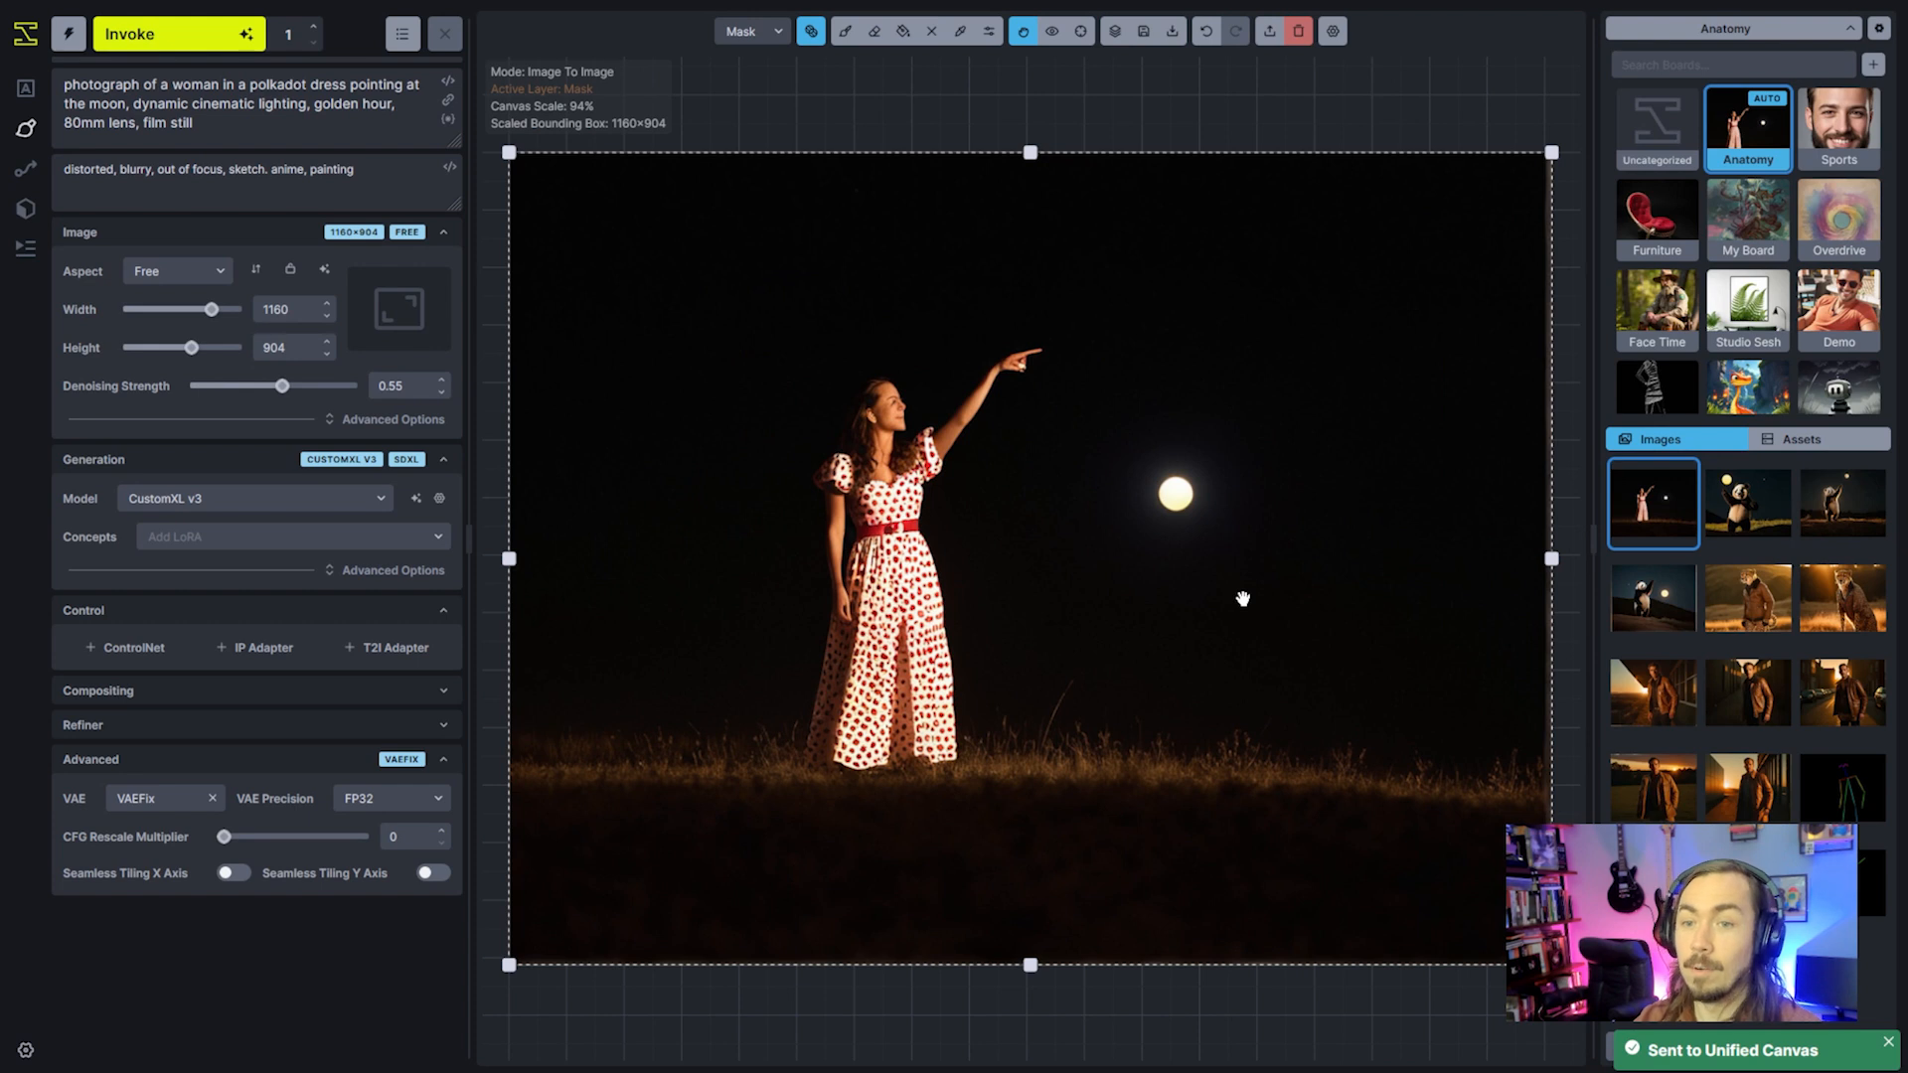
# Sample the small moon's colour and paint a much larger moon on the base layer, up beyond the woman's pointing hand
pyautogui.press('b')
pyautogui.press('q')
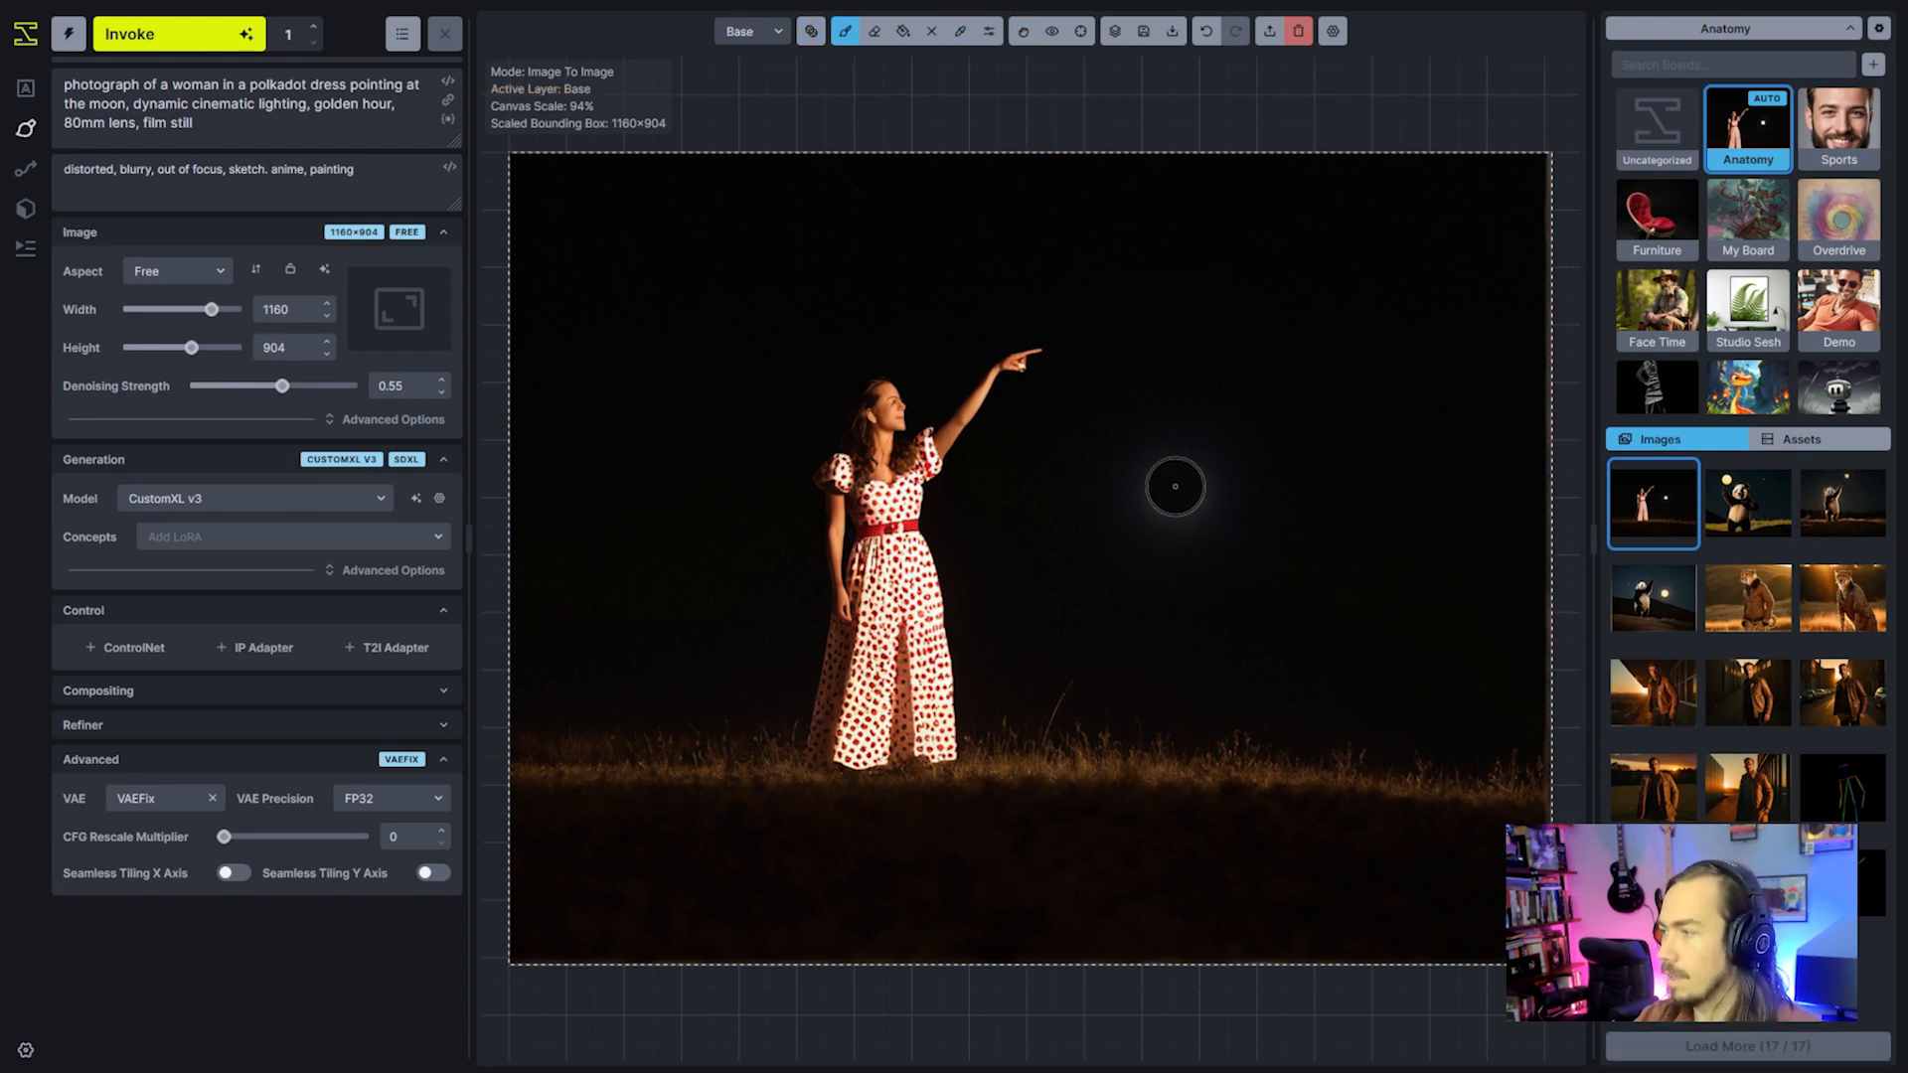
pyautogui.press('c')
pyautogui.click(1173, 491)
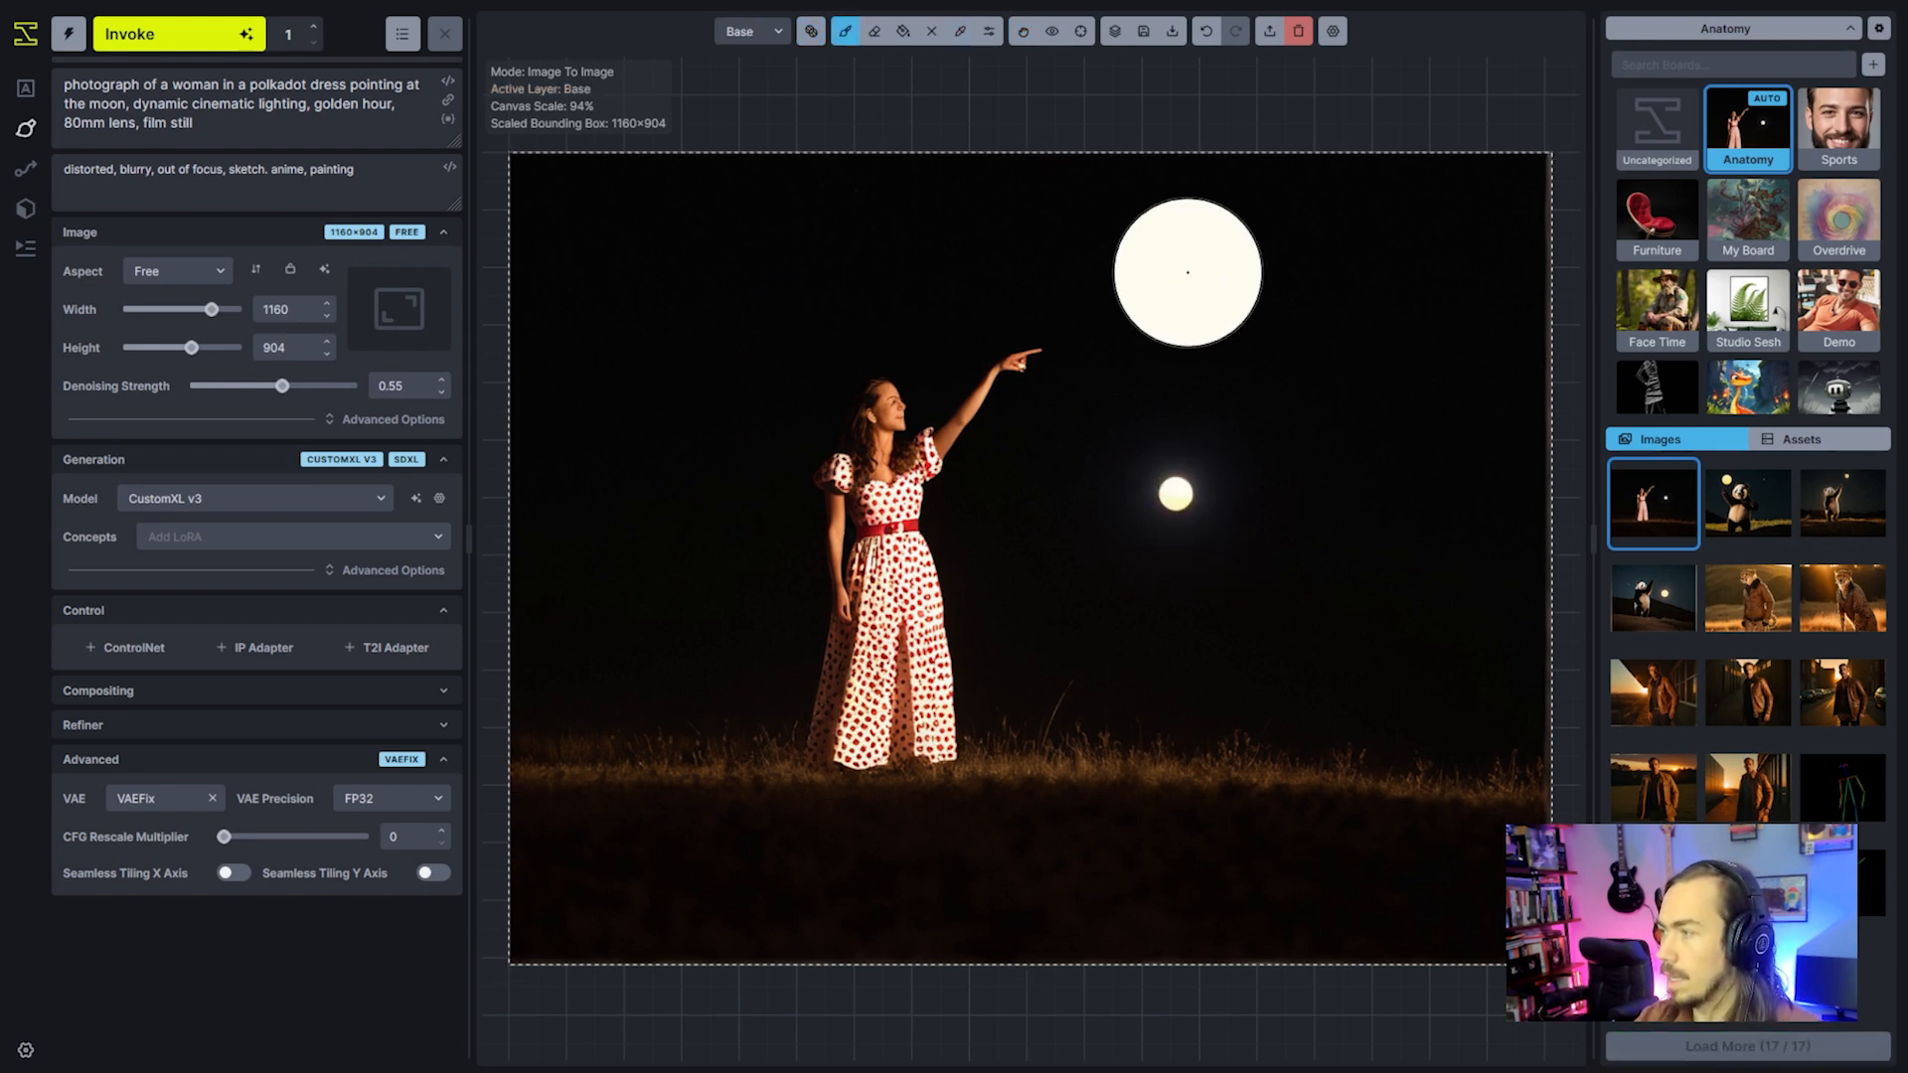
pyautogui.click(1193, 308)
# Paint over the original small moon on the base layer with the dark sky colour
pyautogui.press('q')
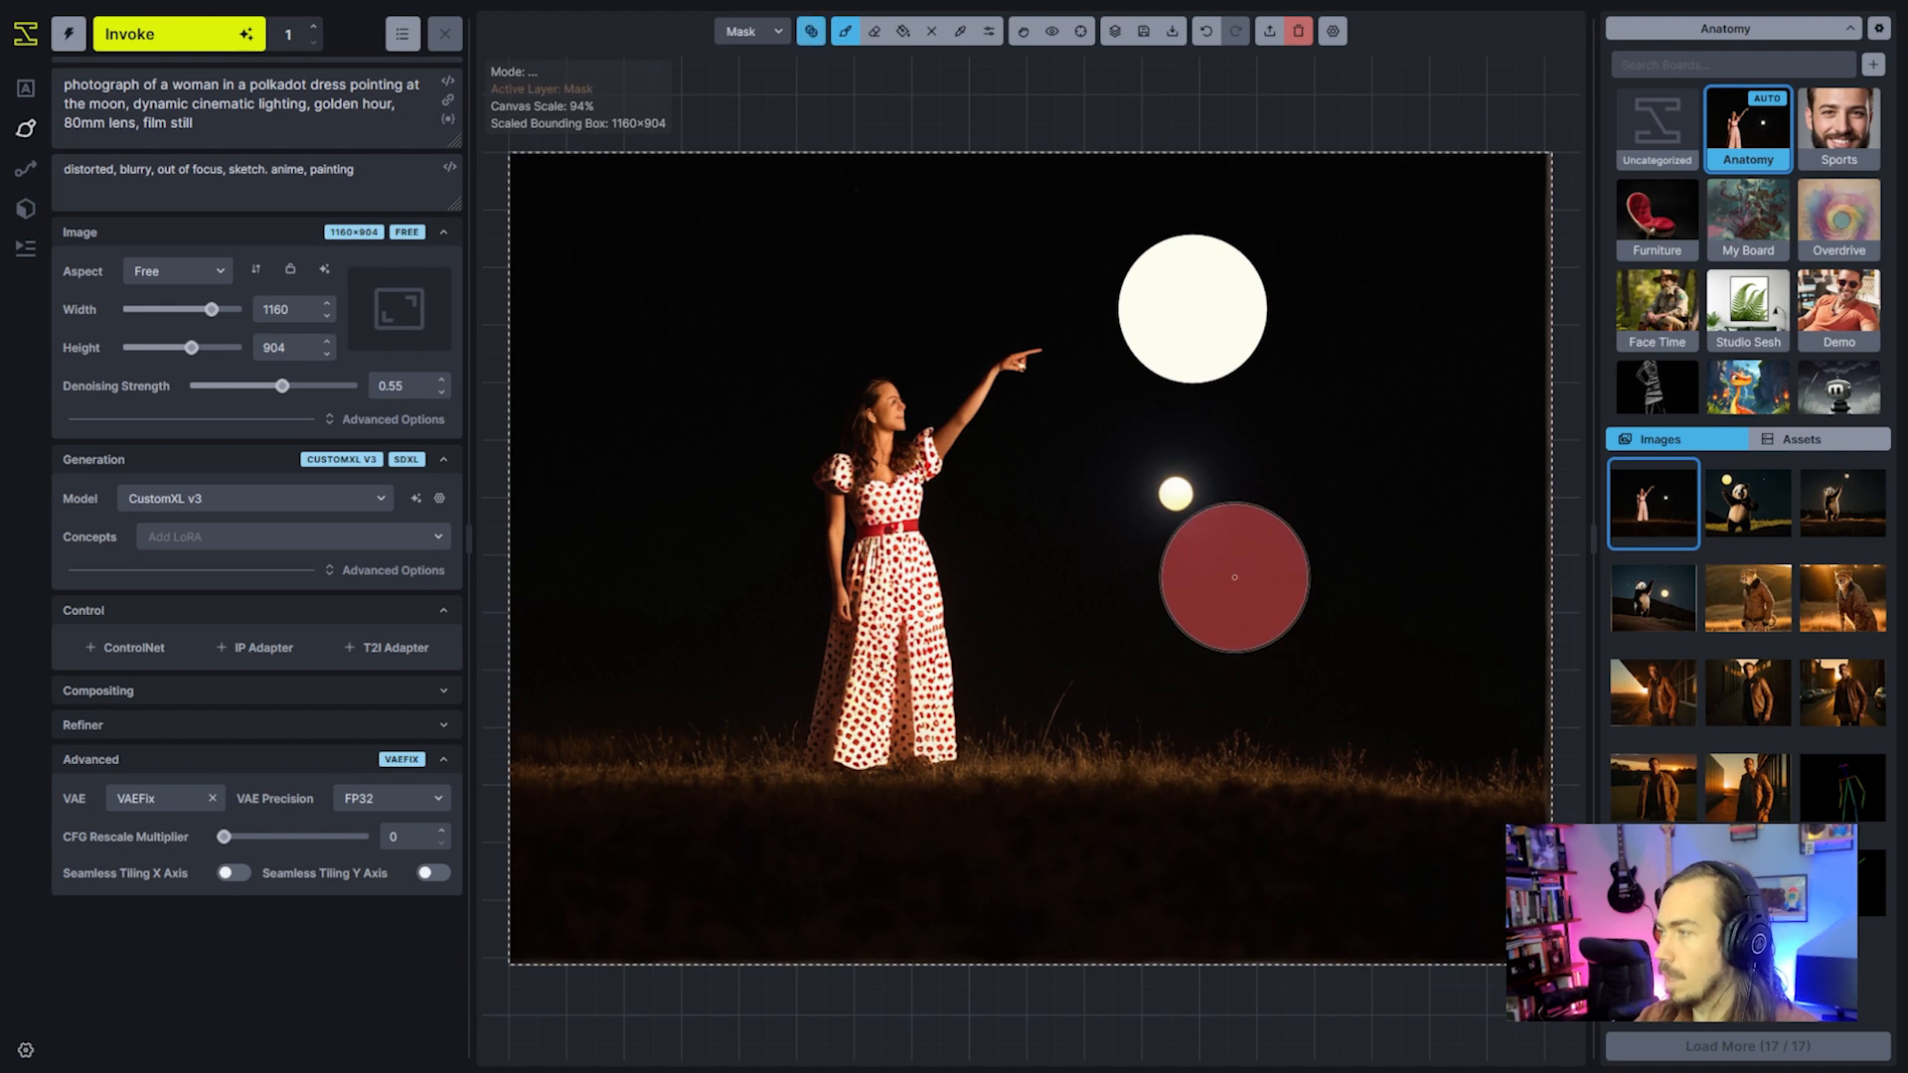
pyautogui.click(1231, 566)
pyautogui.press('q')
pyautogui.moveTo(1169, 505)
pyautogui.mouseDown()
pyautogui.moveTo(1229, 524)
pyautogui.moveTo(1184, 535)
pyautogui.mouseUp()
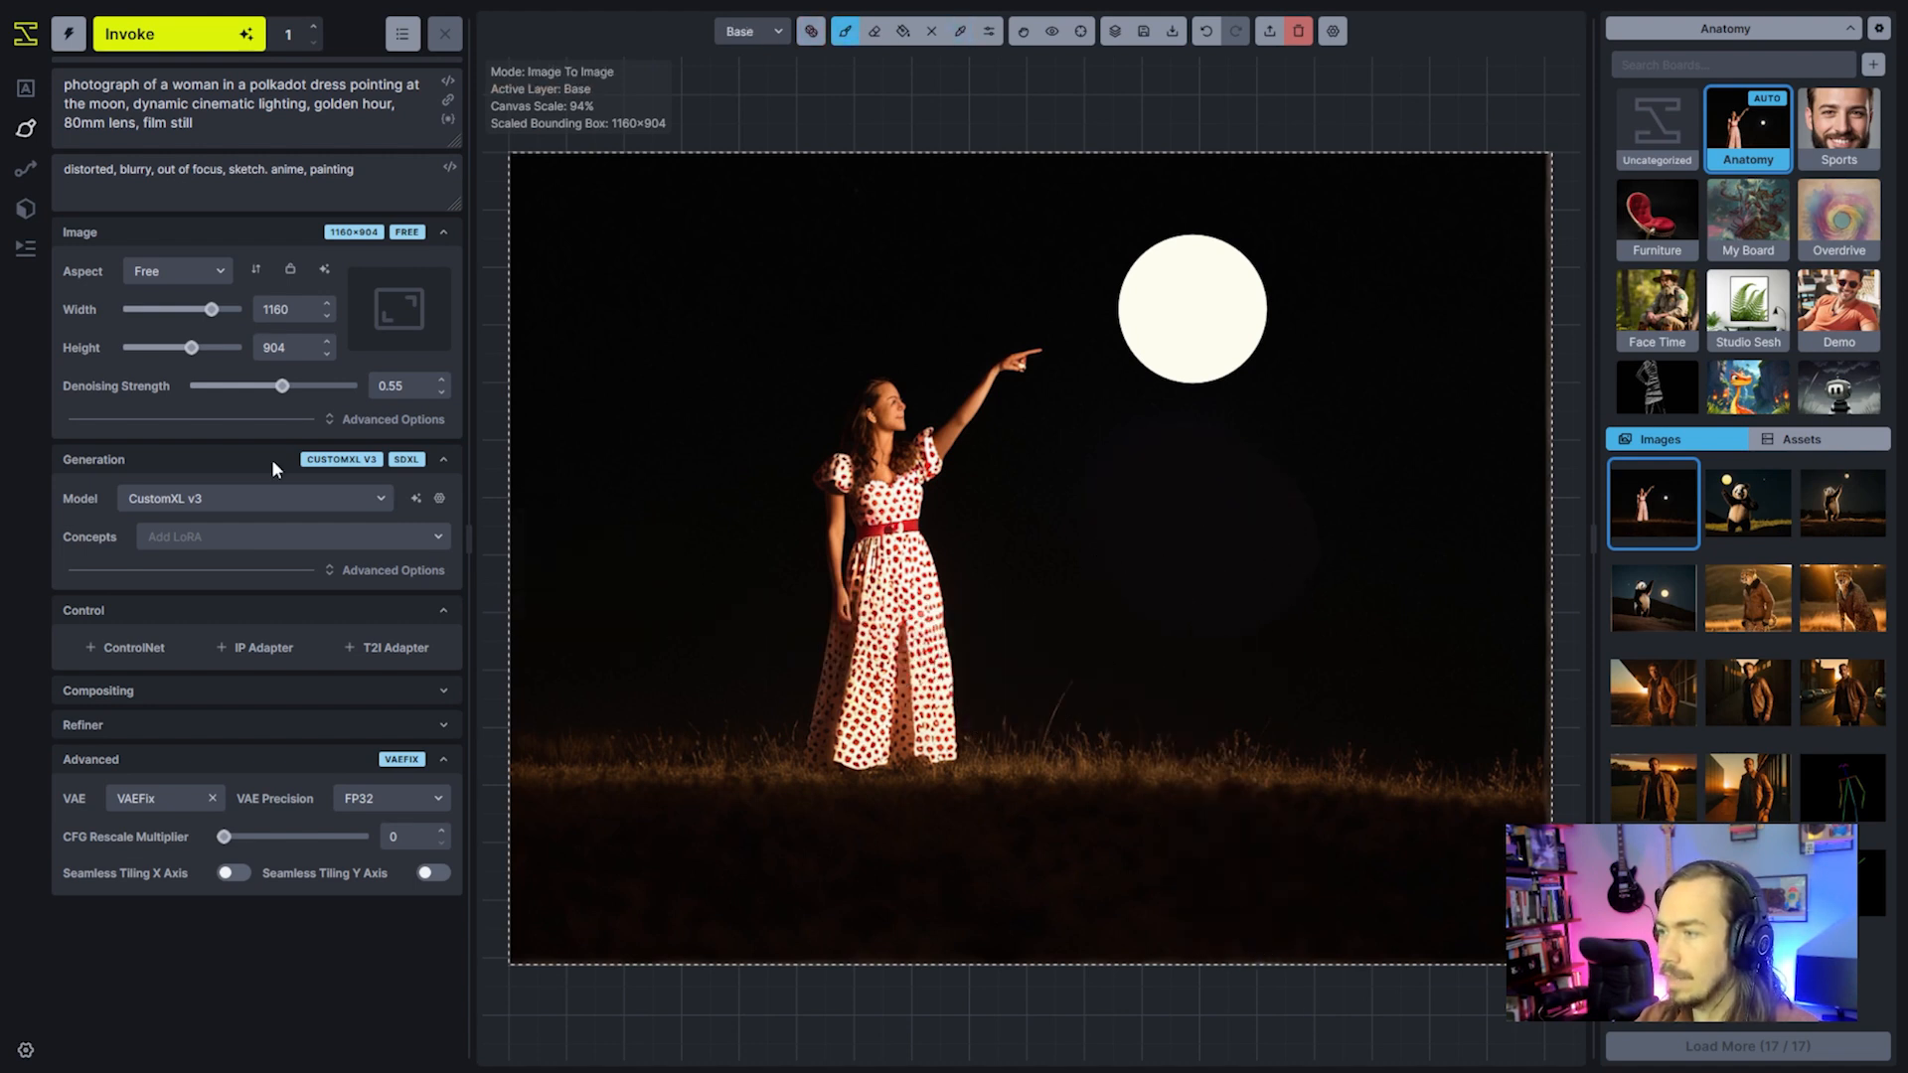
# Set the denoising strength to 0.7 and add a ControlNet using the controlnet-openpose-sdxl-1.0 model
pyautogui.click(307, 386)
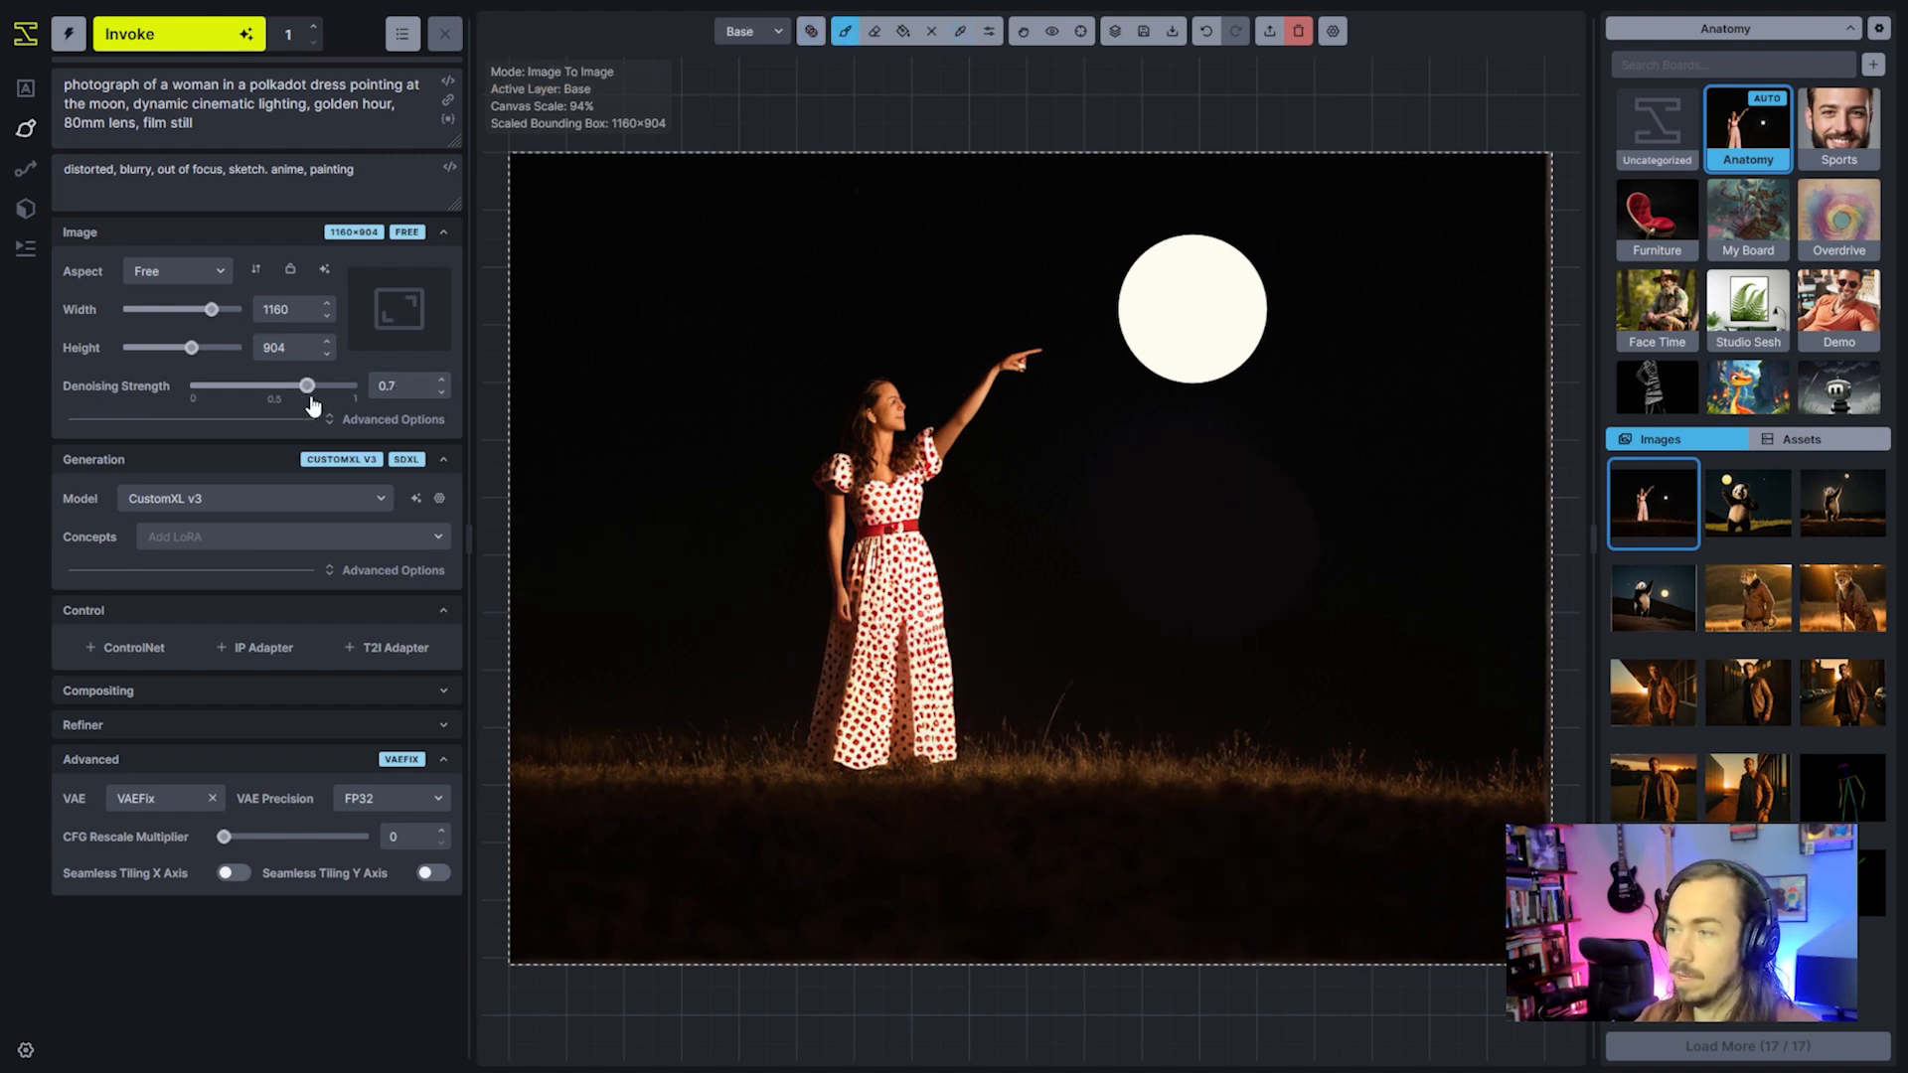
pyautogui.click(229, 651)
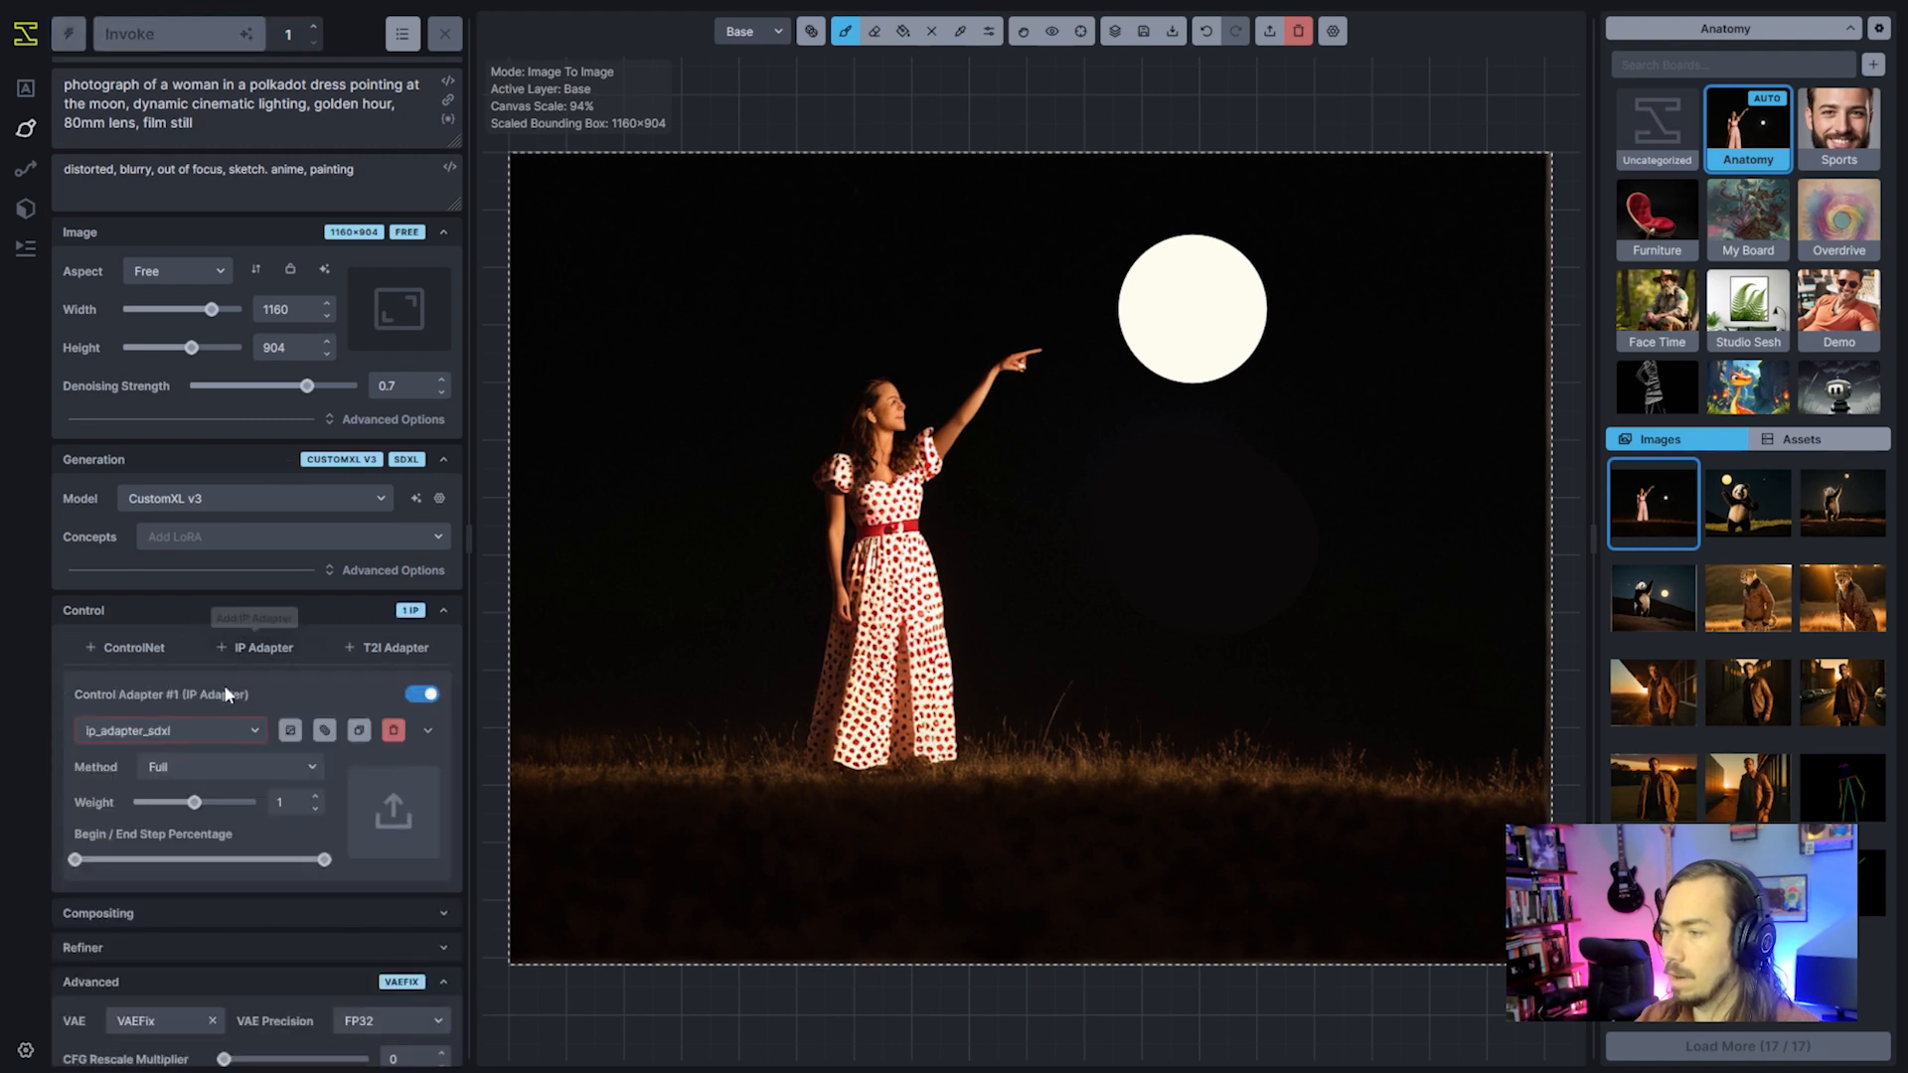
pyautogui.click(393, 731)
pyautogui.click(149, 648)
pyautogui.click(200, 737)
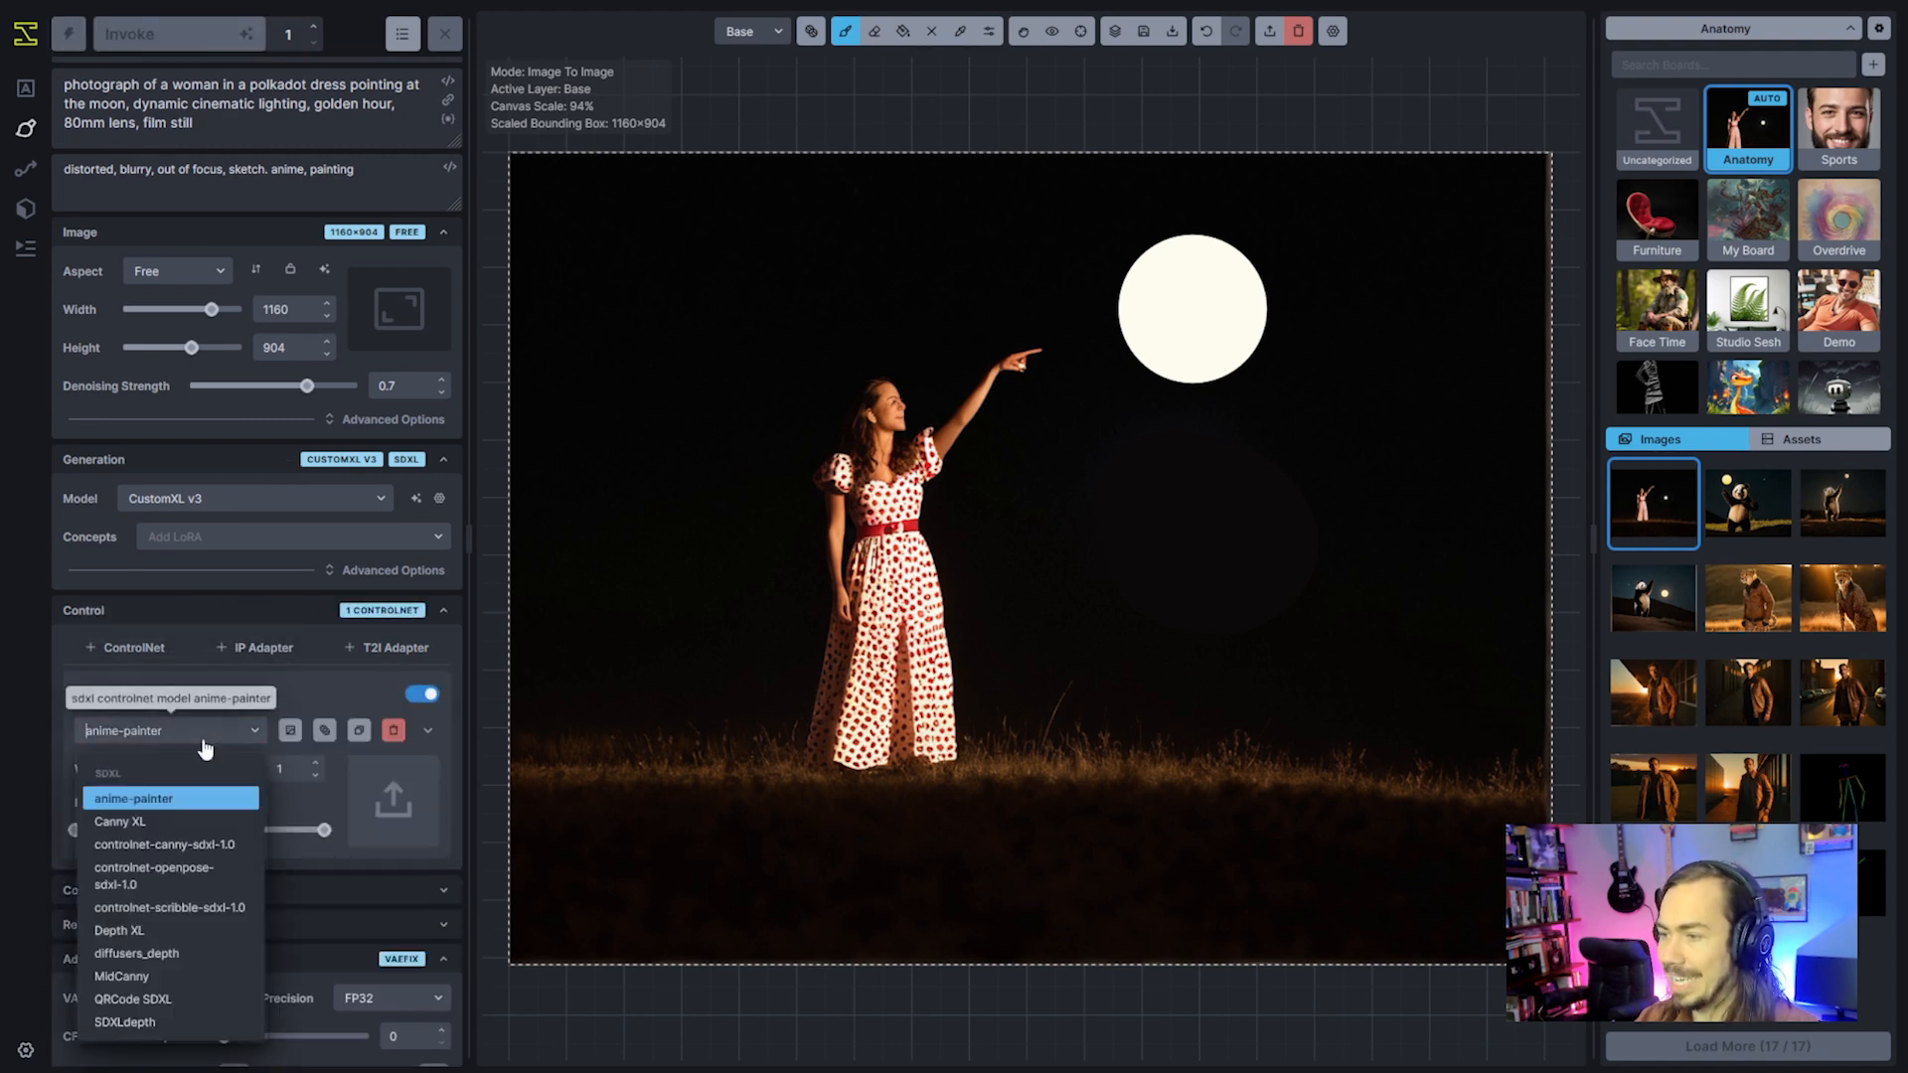
pyautogui.click(169, 862)
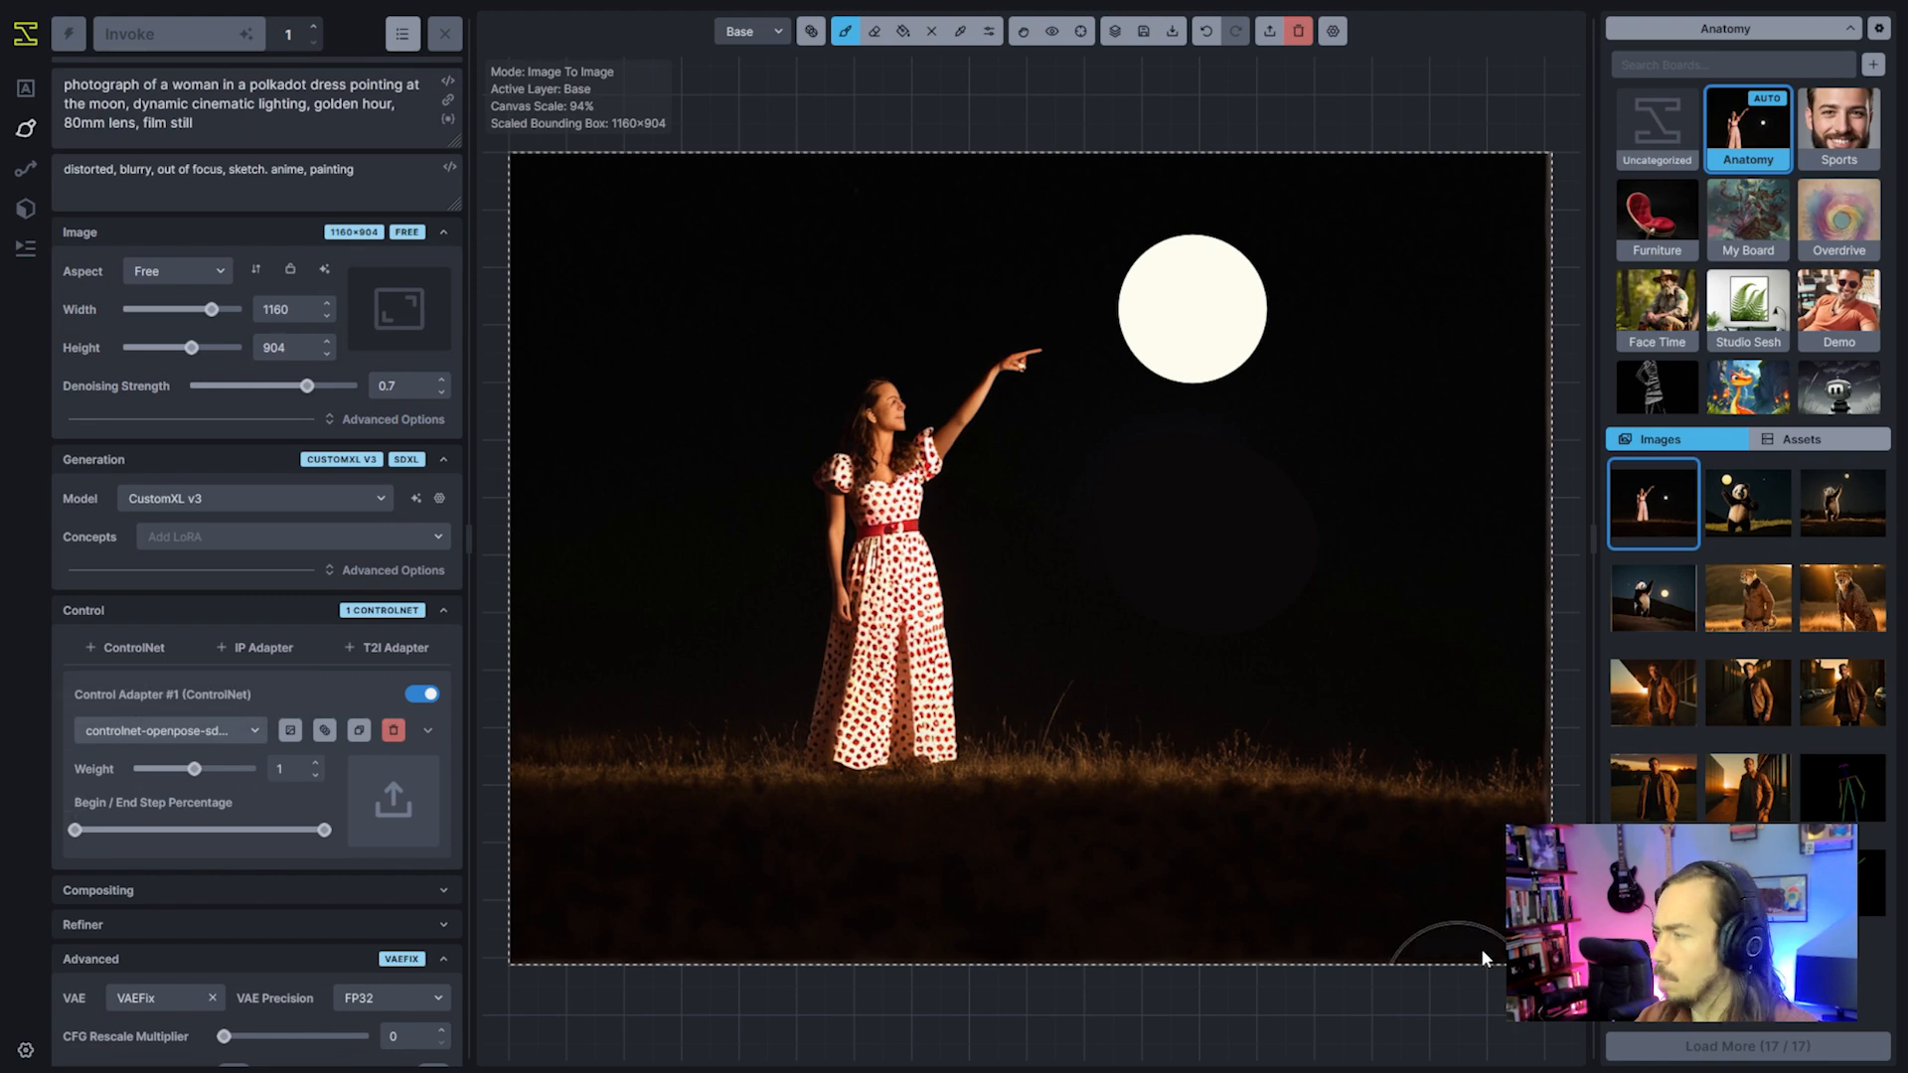
# Assign the raised-arm skeleton image to the ControlNet and set its processor to None
pyautogui.moveTo(1749, 890); pyautogui.dragTo(383, 795)
pyautogui.click(427, 731)
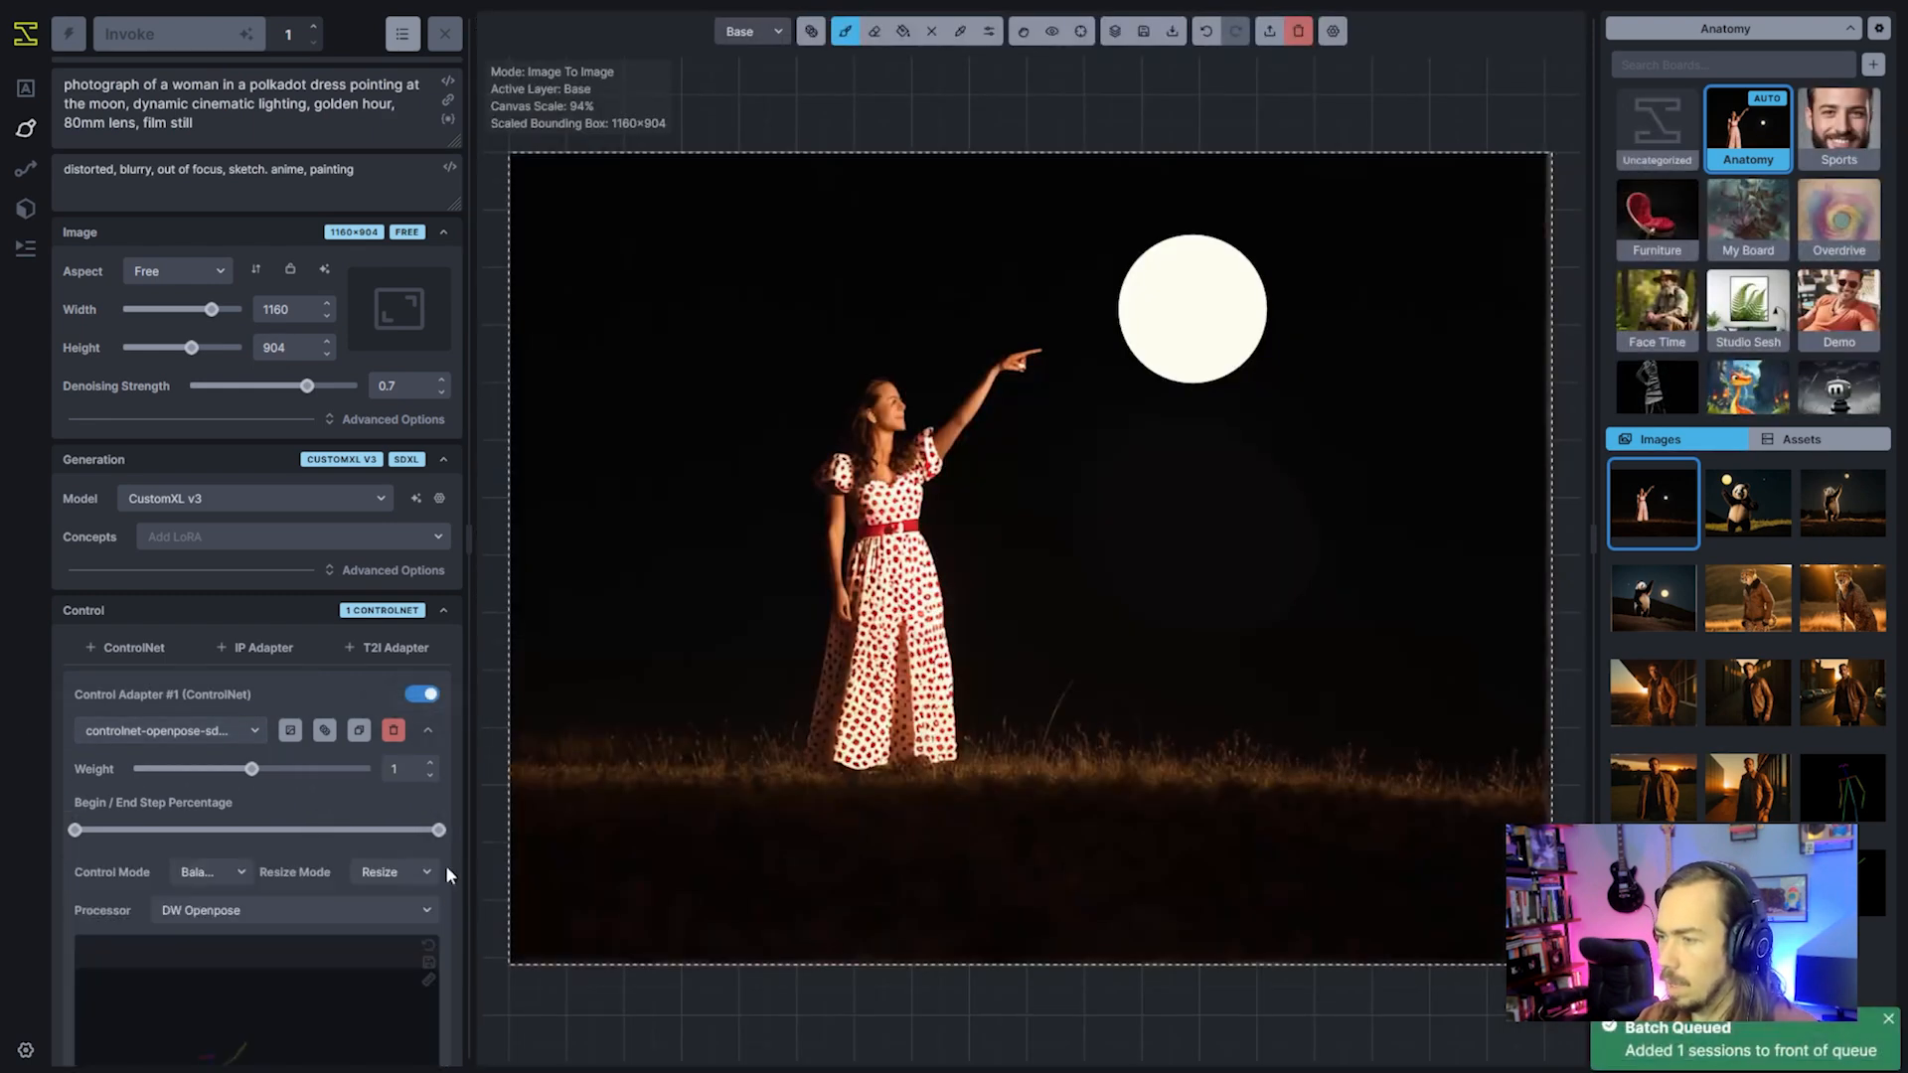
pyautogui.click(415, 911)
pyautogui.click(368, 952)
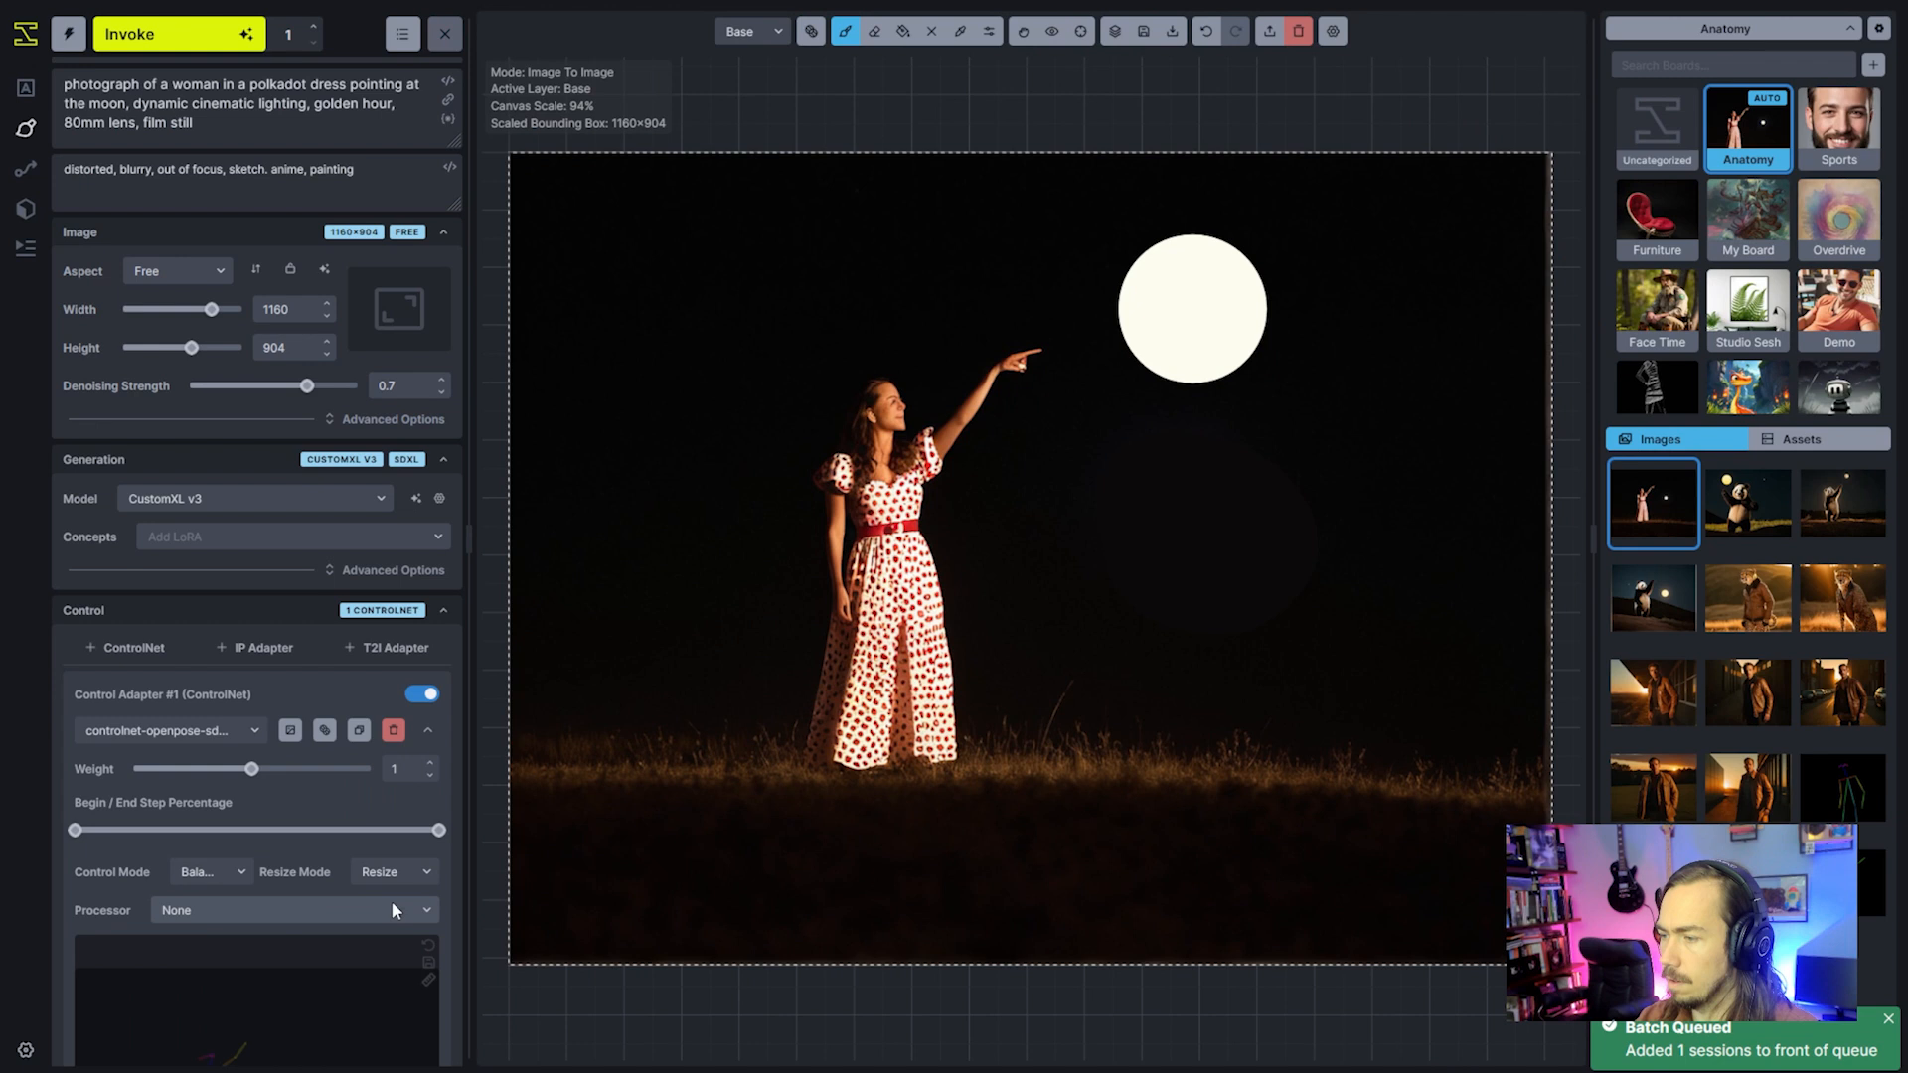
pyautogui.click(427, 731)
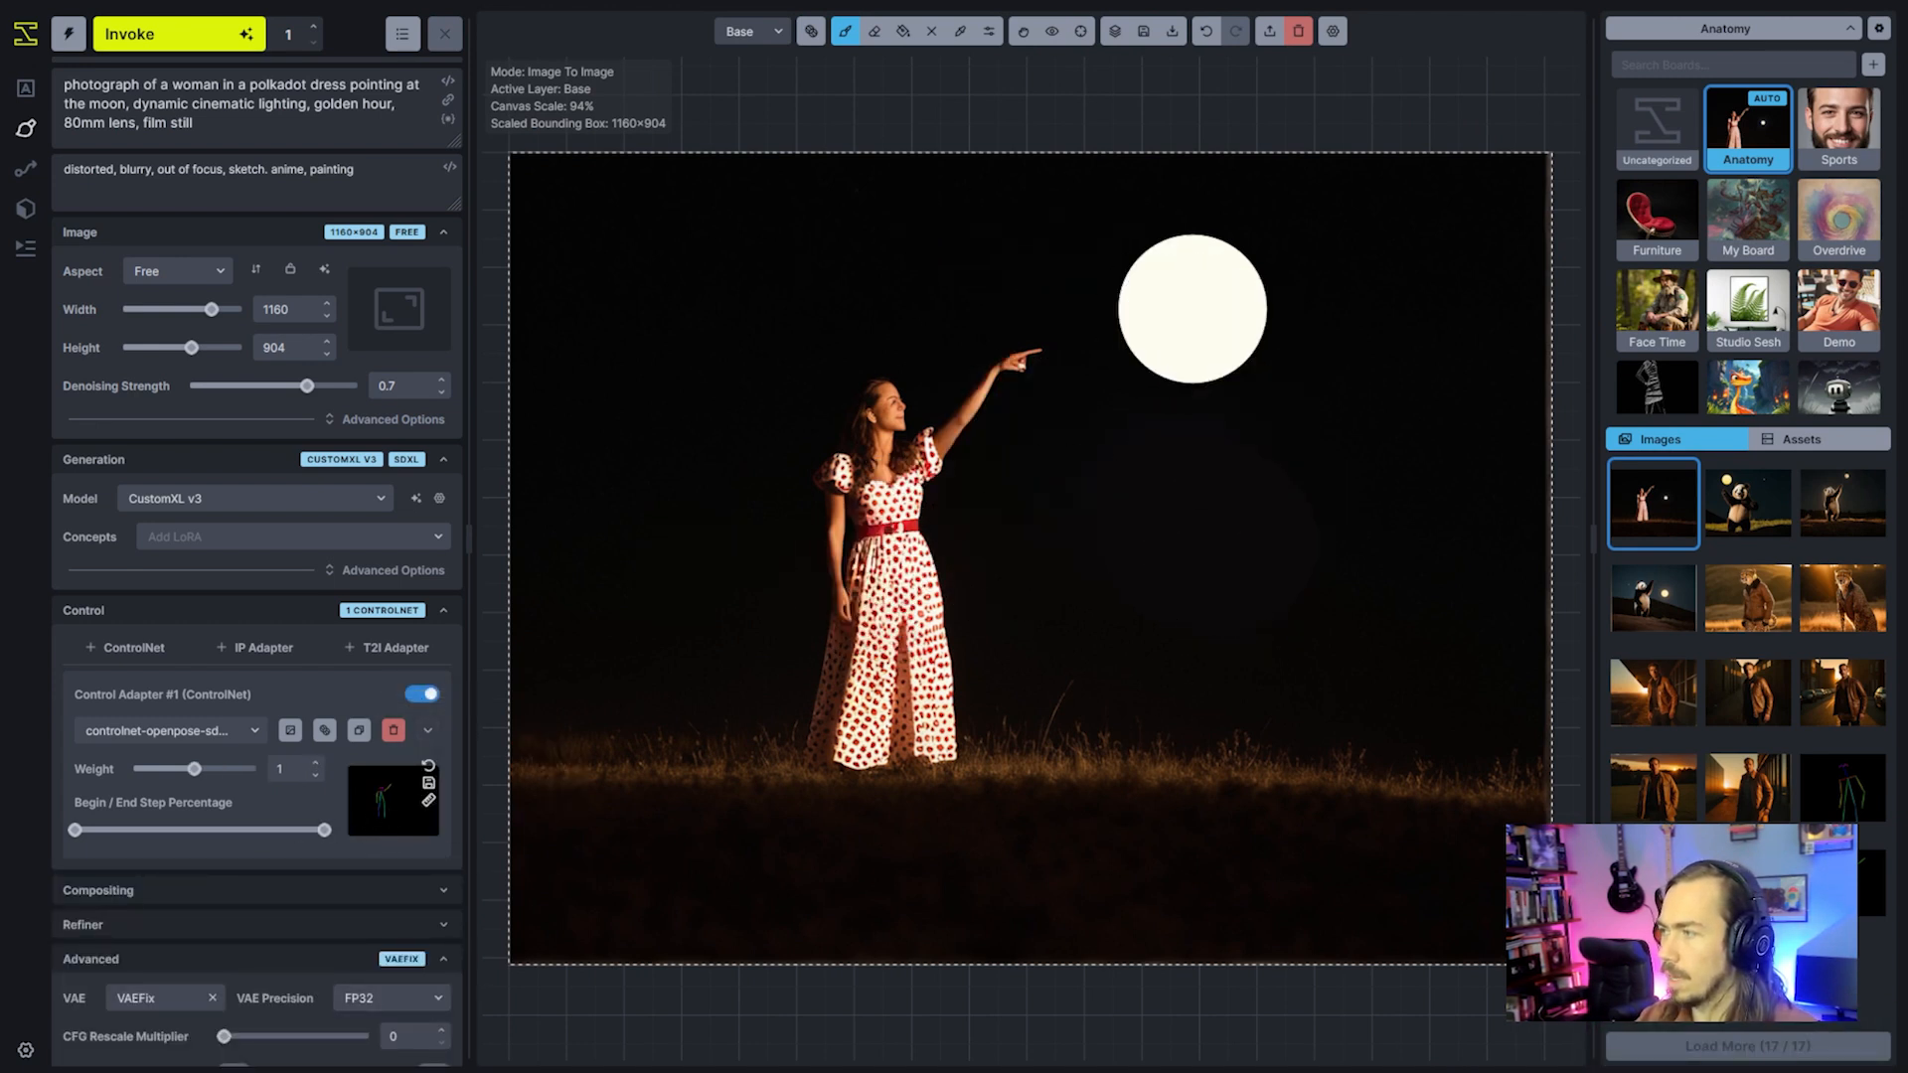
# Set the denoising strength to 0.9, try regenerating the whole canvas image, and discard the result
pyautogui.moveTo(327, 401); pyautogui.dragTo(341, 390)
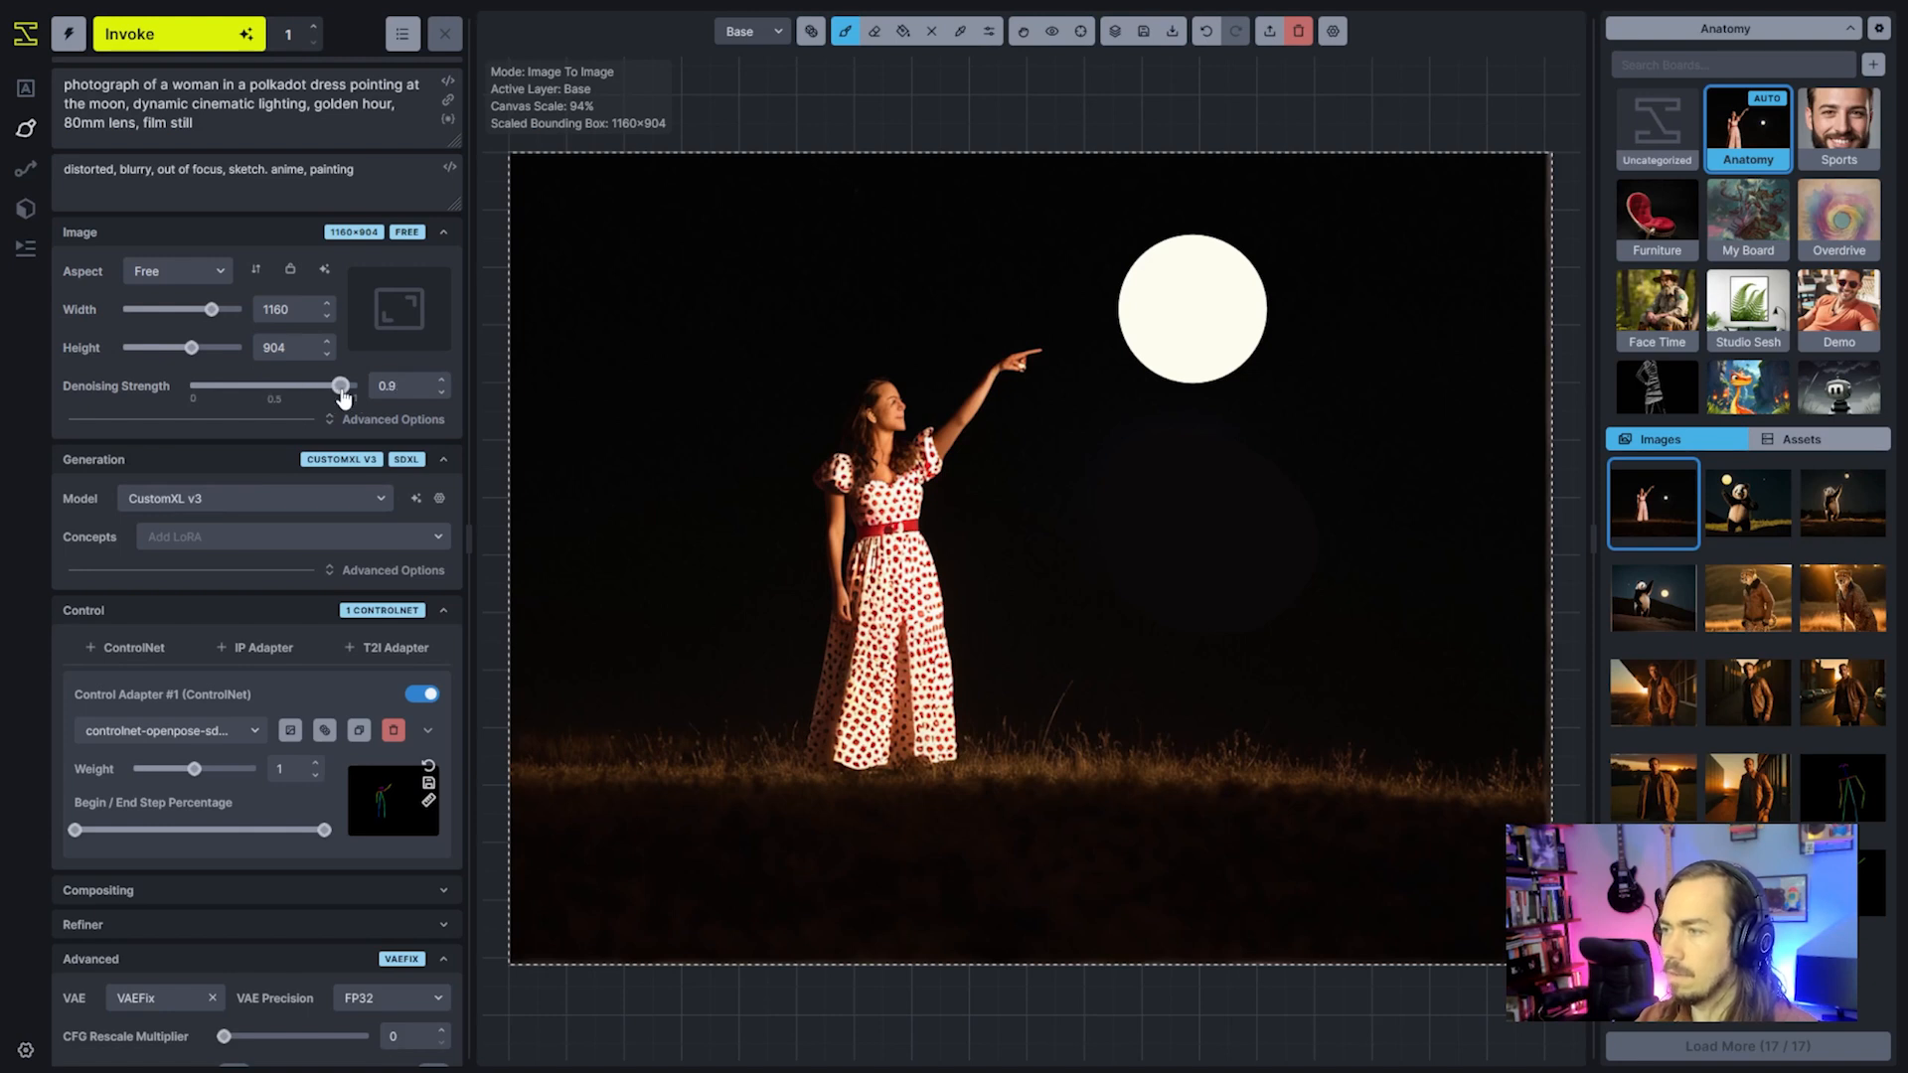
pyautogui.click(207, 47)
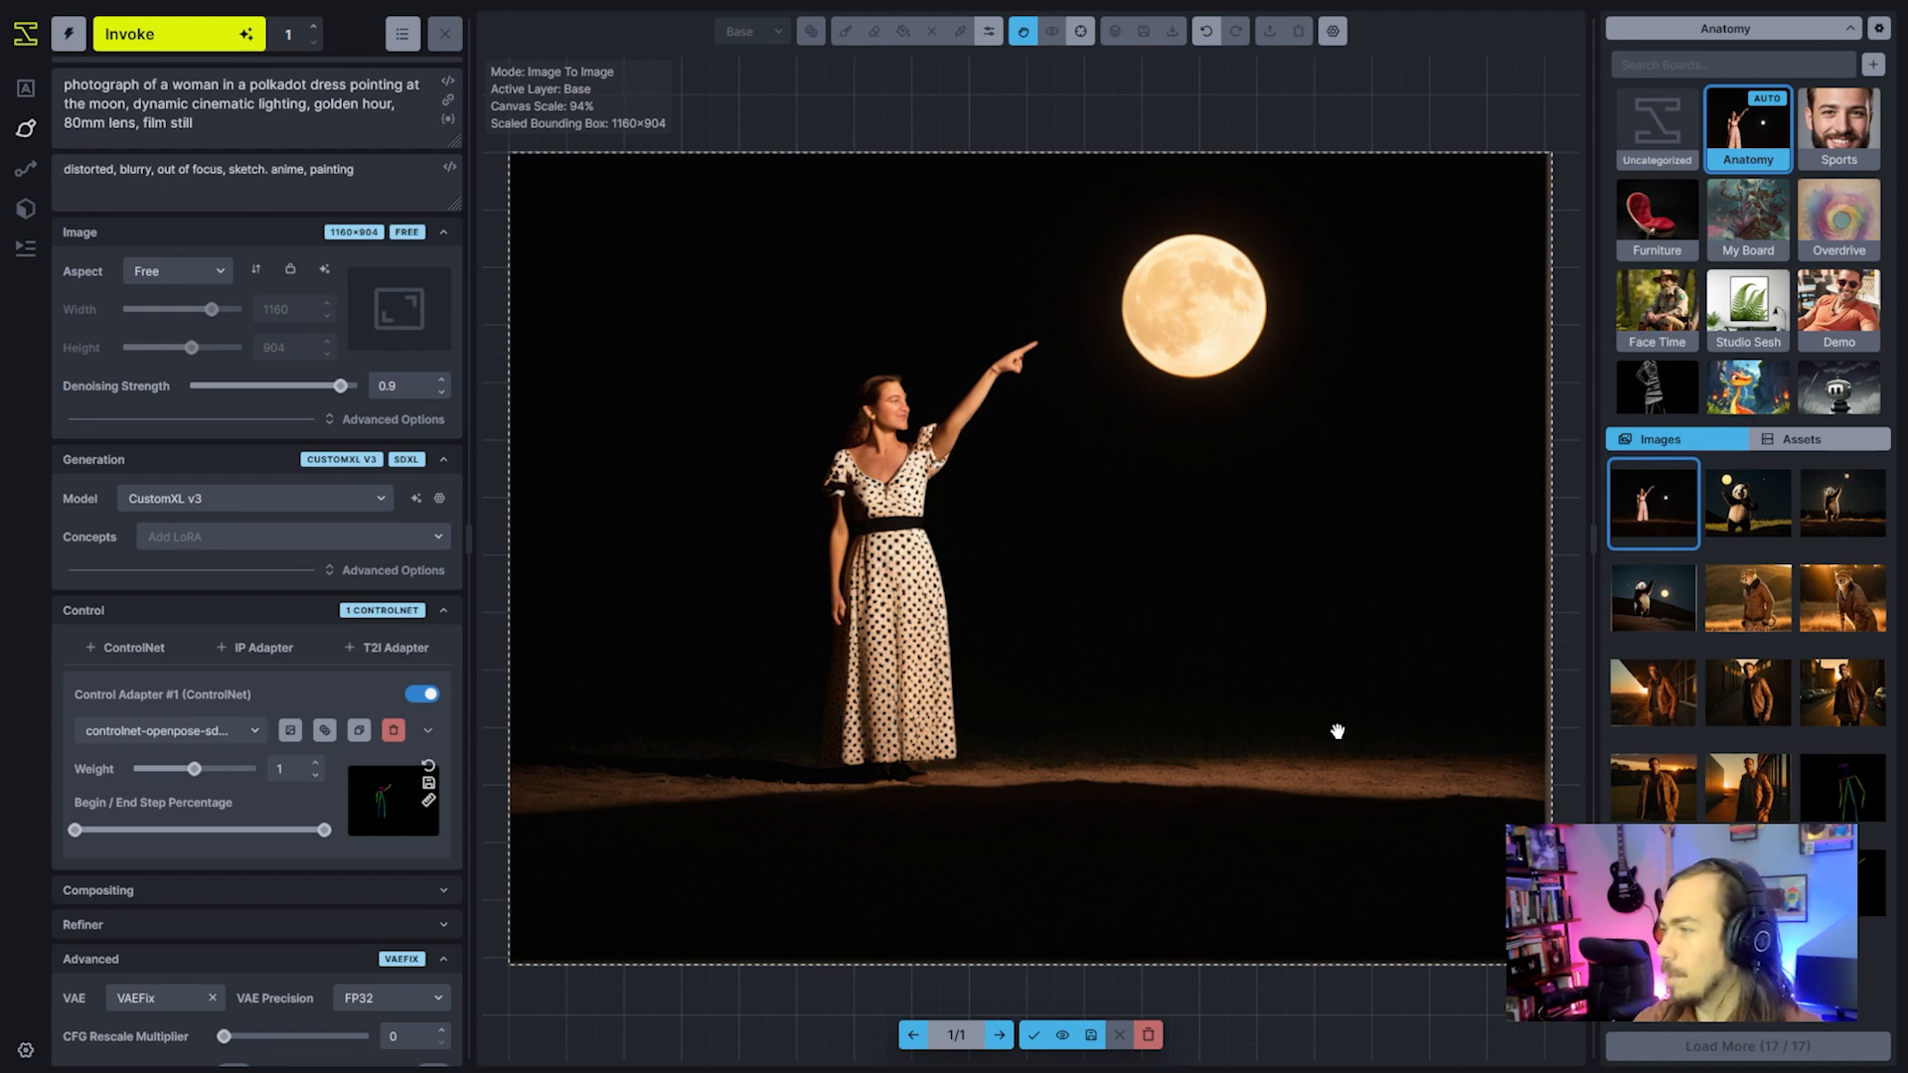
pyautogui.click(1148, 1035)
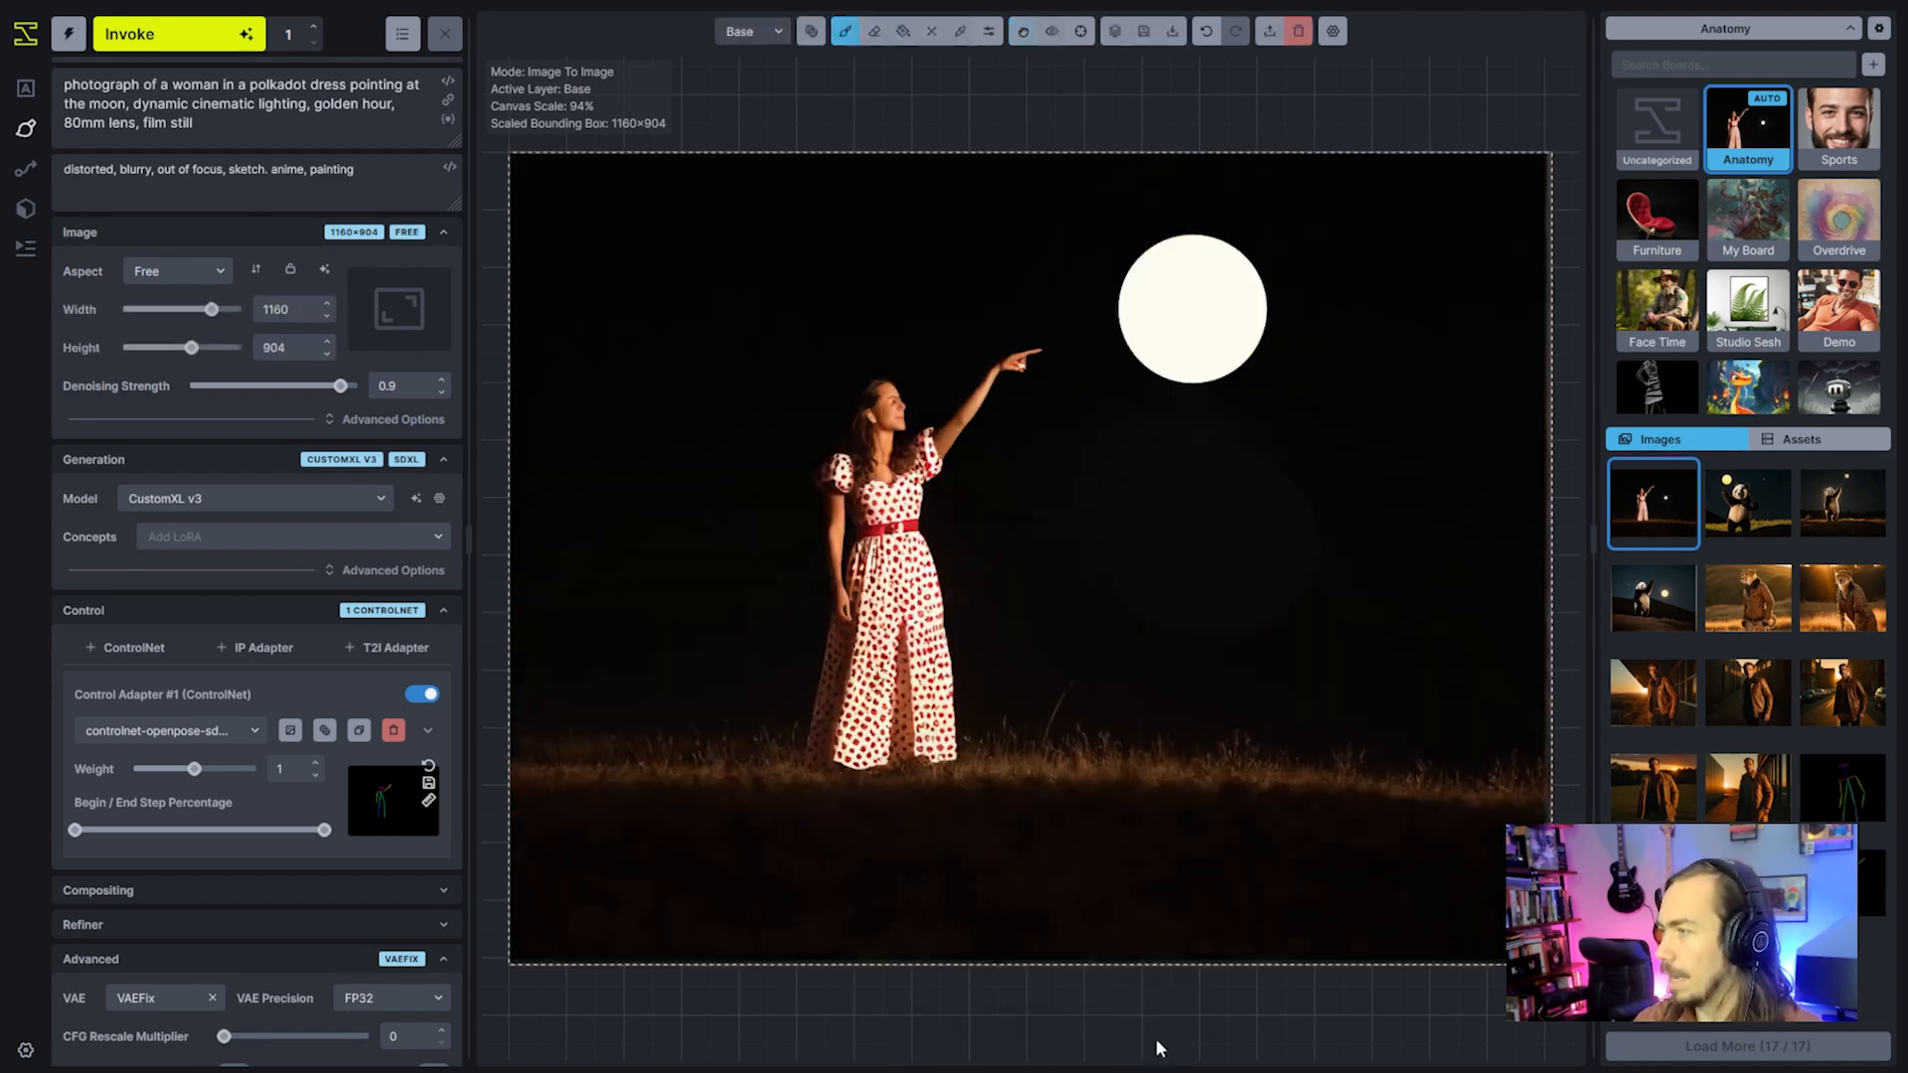
# Mask the large painted moon, inpaint it, and accept the generated result
pyautogui.press('q')
pyautogui.moveTo(1167, 427)
pyautogui.mouseDown()
pyautogui.moveTo(1210, 375)
pyautogui.moveTo(1159, 298)
pyautogui.moveTo(1292, 298)
pyautogui.mouseUp()
pyautogui.click(179, 34)
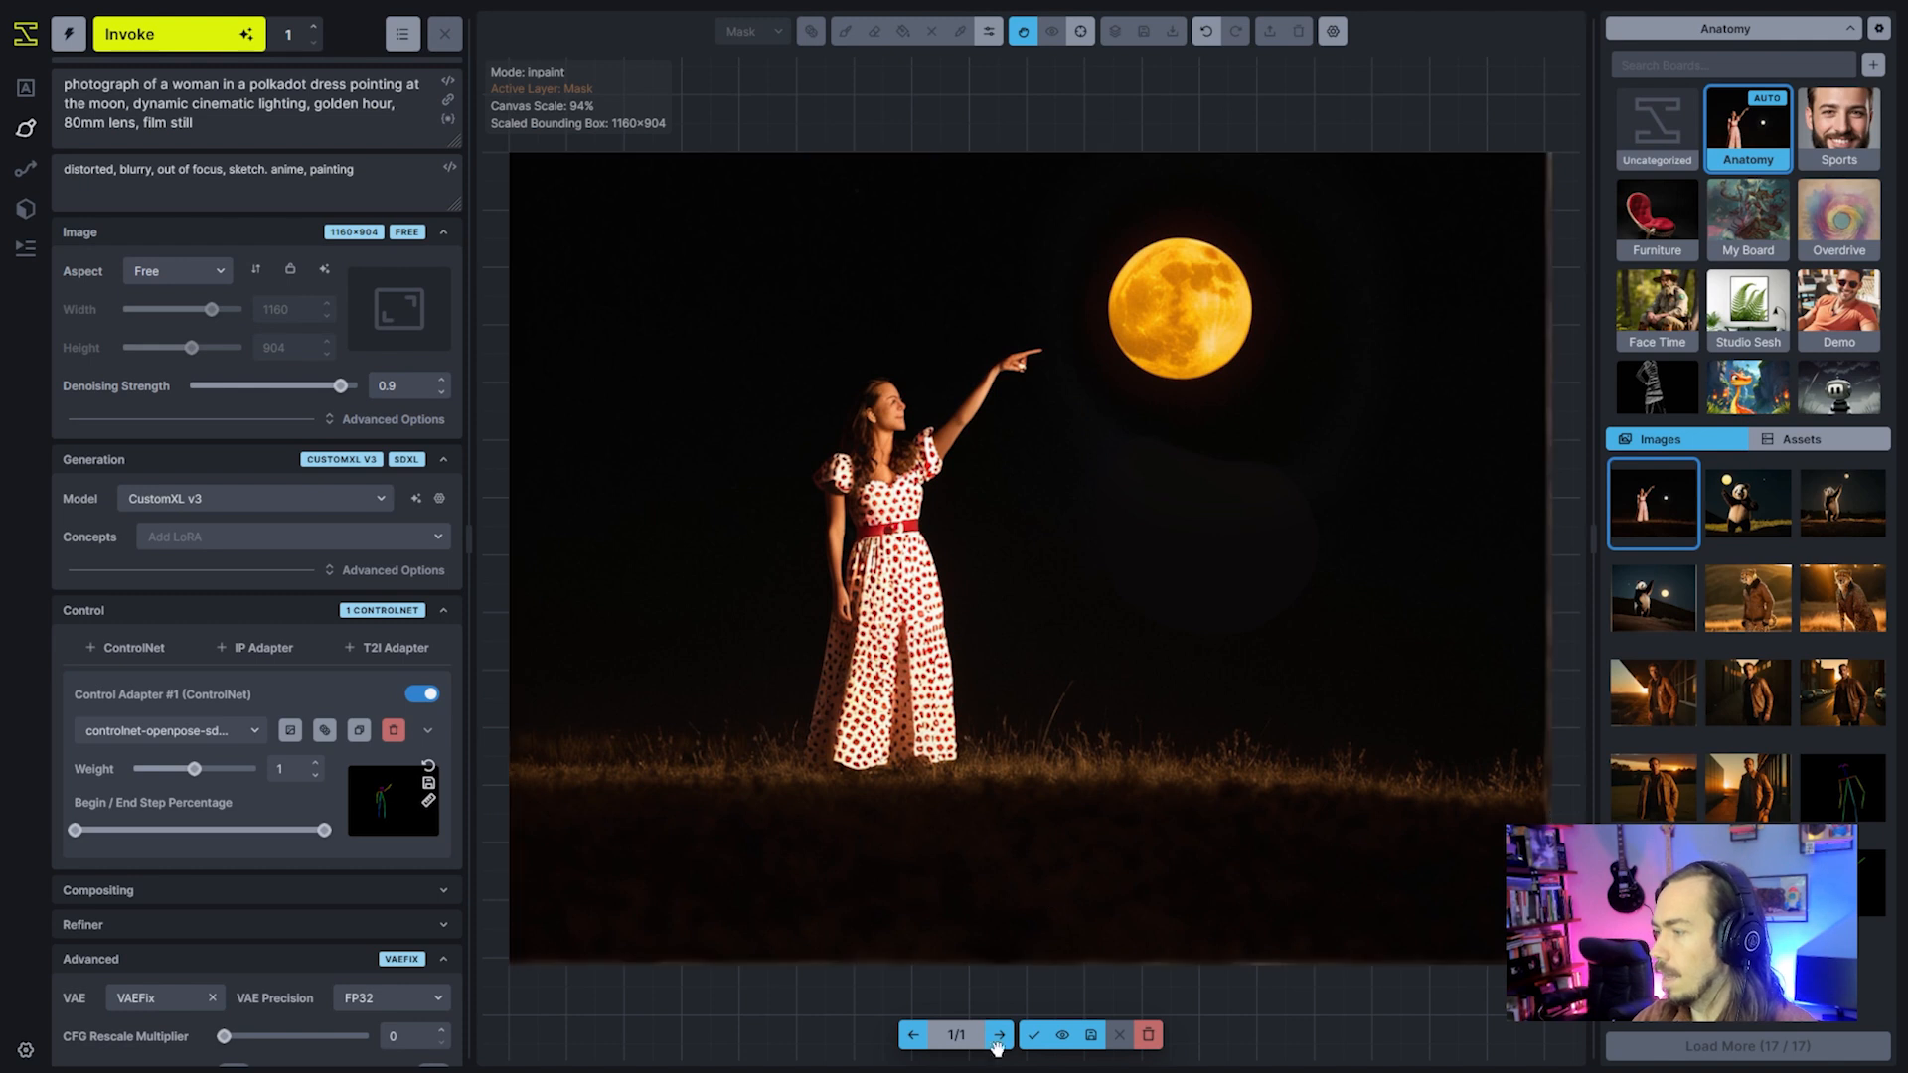
pyautogui.click(1033, 1035)
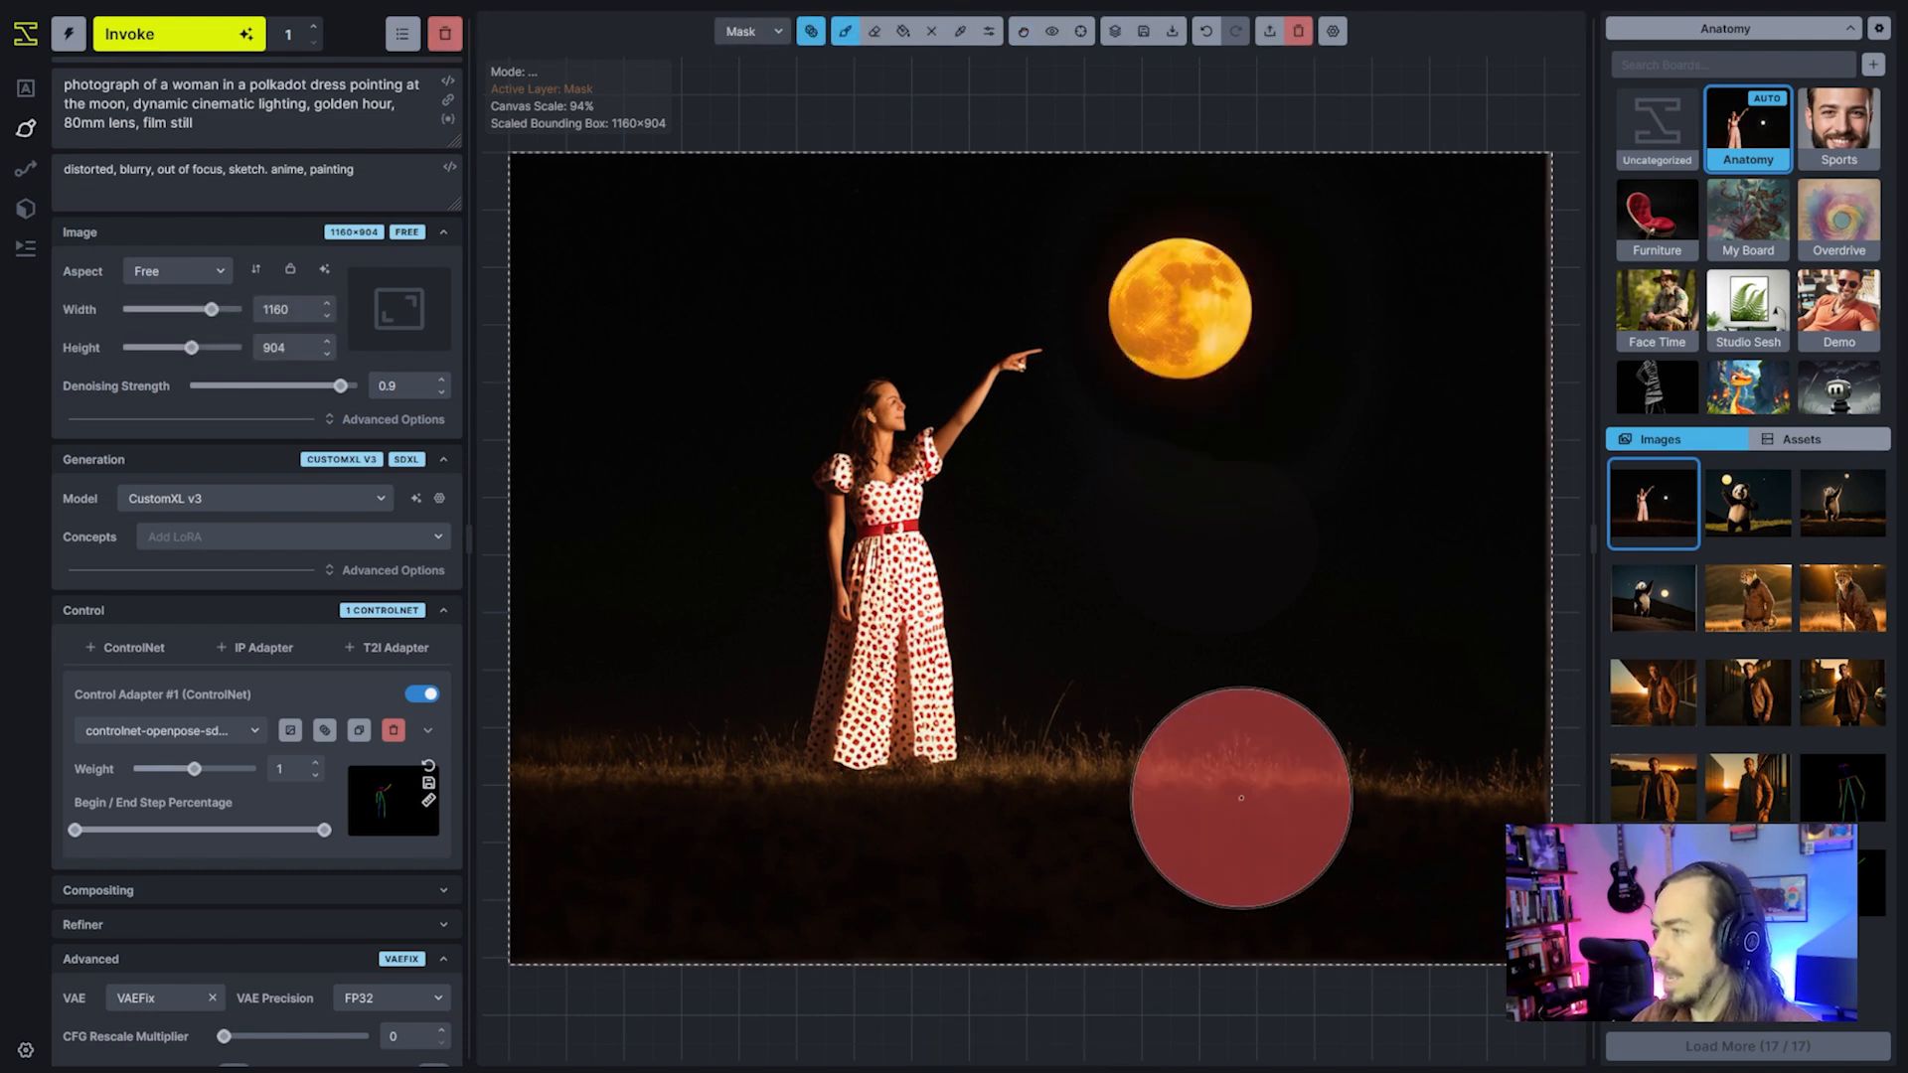
# Delete the ControlNet and shrink the bounding box to 320 × 320 around the woman's upper body and raised arm
pyautogui.click(394, 731)
pyautogui.press('v')
pyautogui.moveTo(1551, 964); pyautogui.dragTo(1007, 591)
# Paint an inpaint mask with a smaller brush over the woman's face and raised arm
pyautogui.press('b')
pyautogui.scroll(-12, 899, 434)
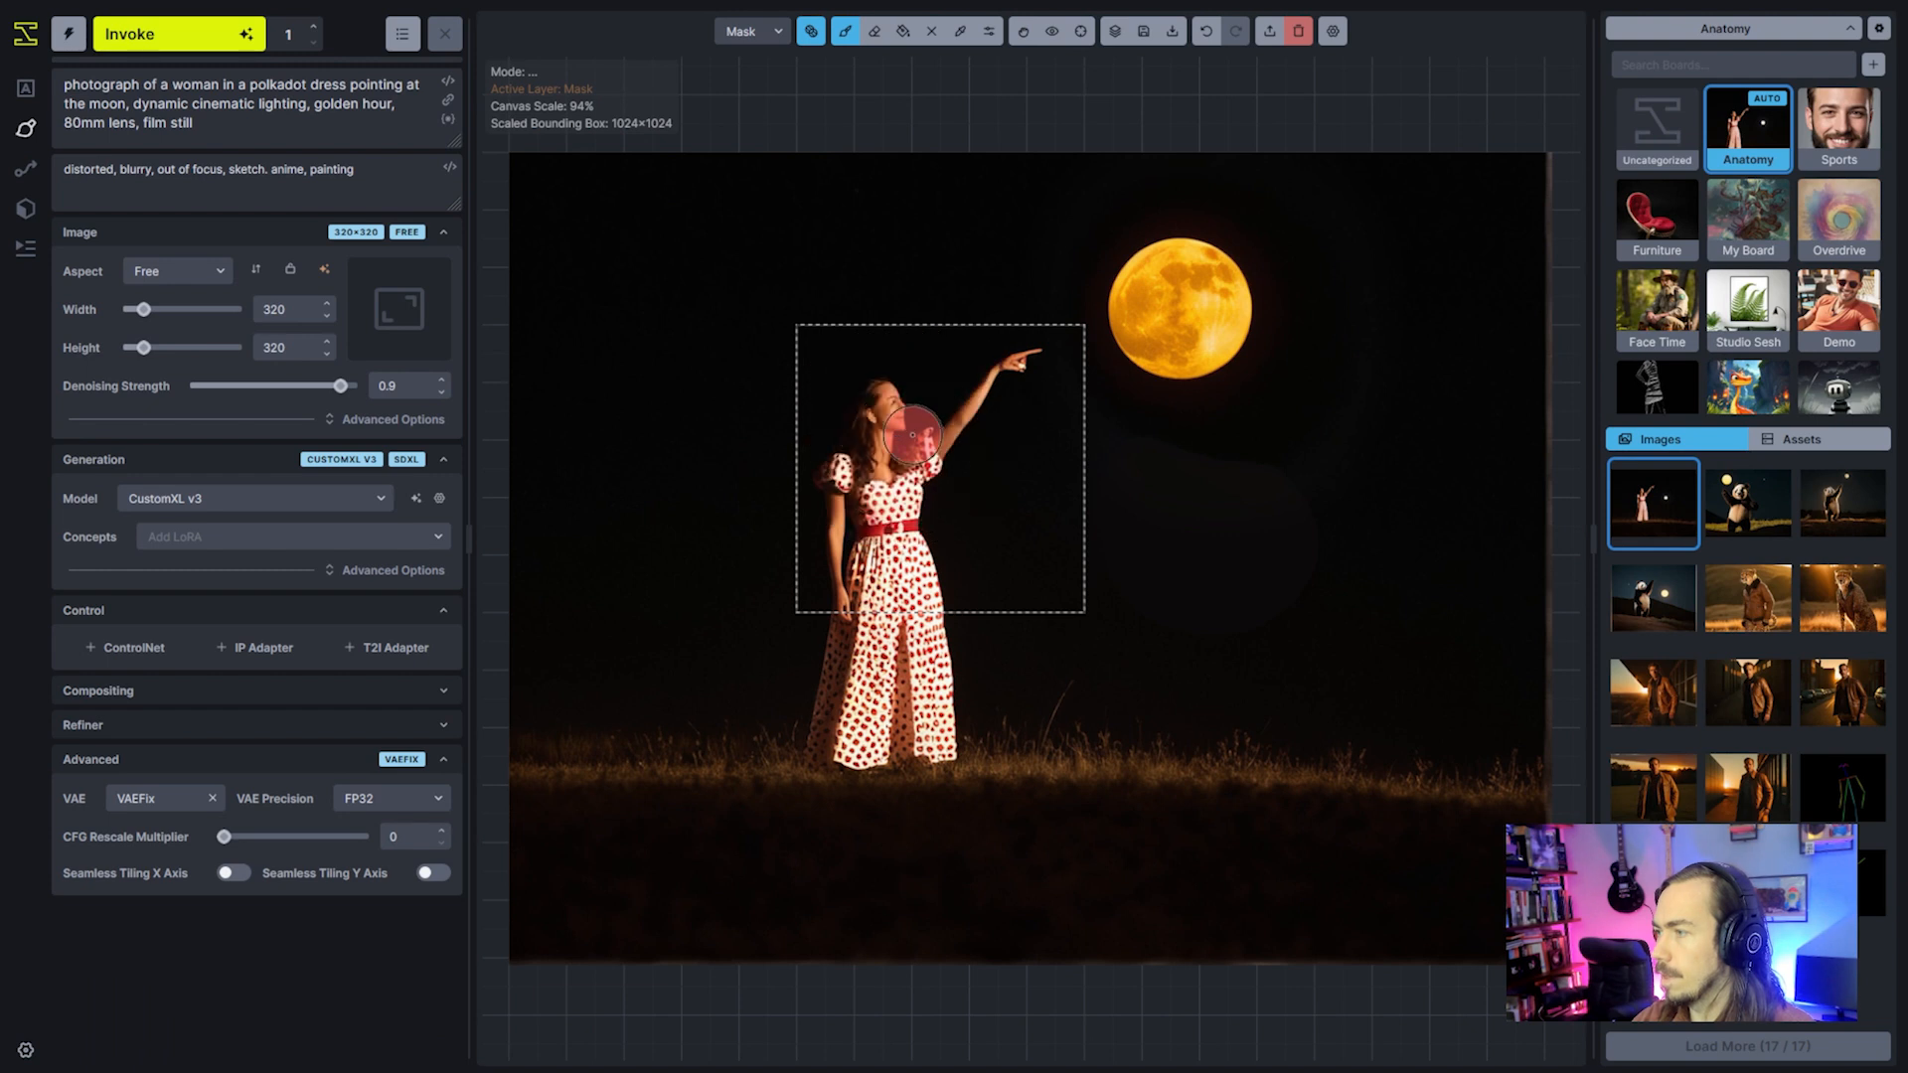
pyautogui.moveTo(903, 426)
pyautogui.mouseDown()
pyautogui.moveTo(899, 403)
pyautogui.moveTo(877, 422)
pyautogui.moveTo(1039, 348)
pyautogui.moveTo(980, 435)
pyautogui.mouseUp()
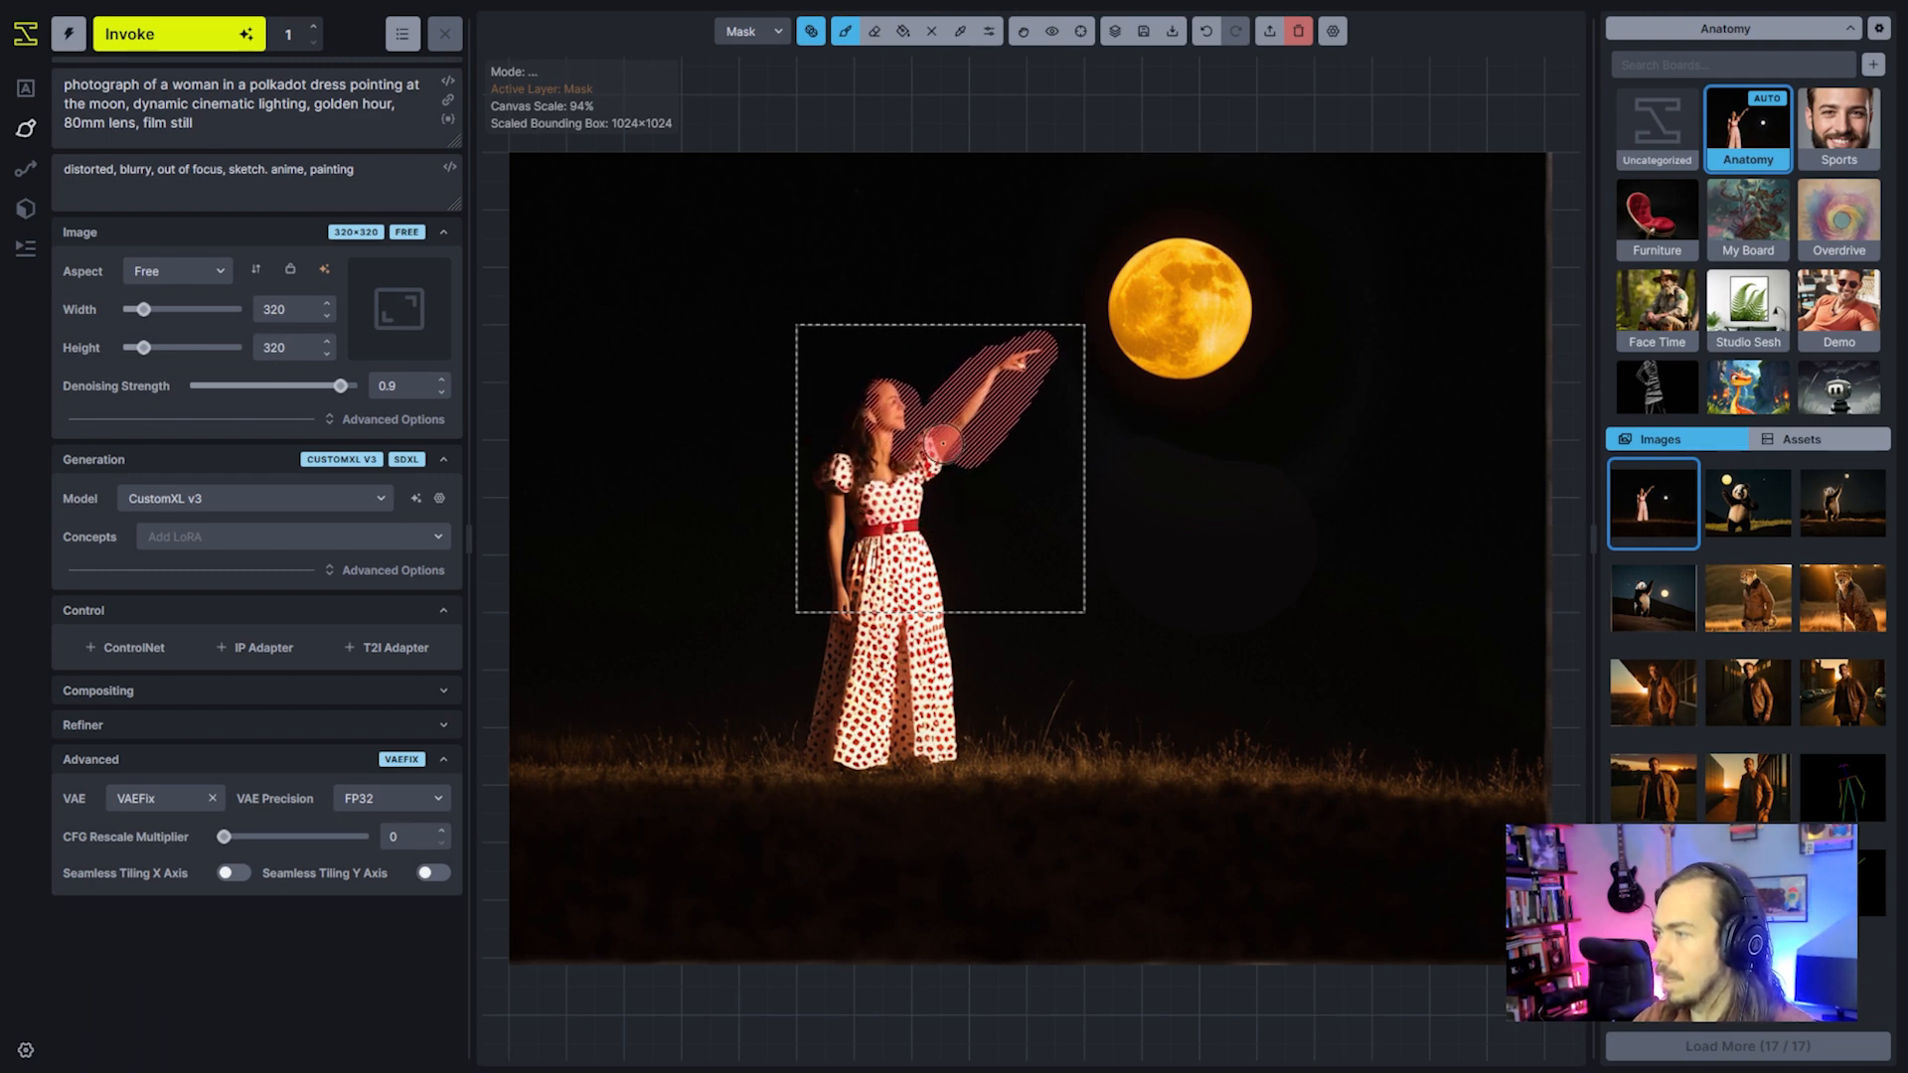
# Set the denoising strength to 0.55, inpaint the masked face and raised arm, and accept the result
pyautogui.moveTo(340, 386); pyautogui.dragTo(283, 386)
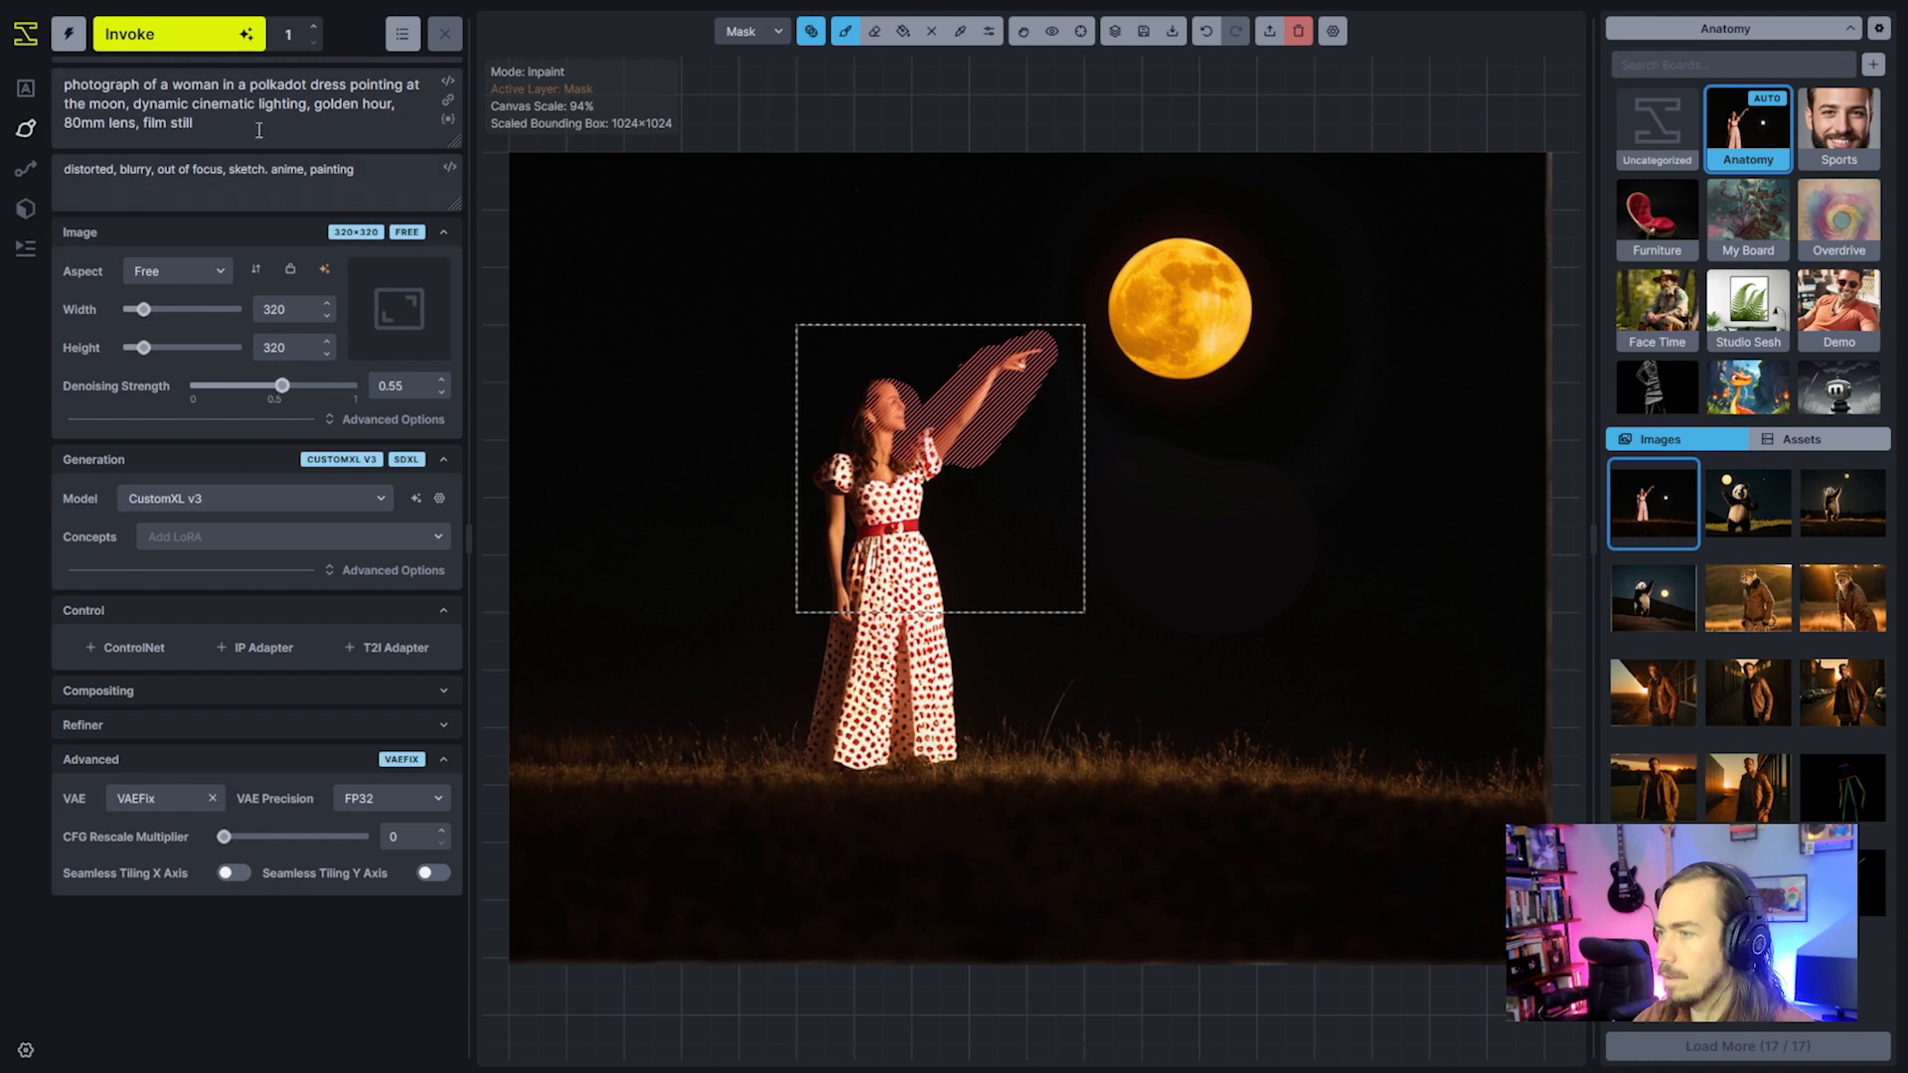
pyautogui.click(169, 36)
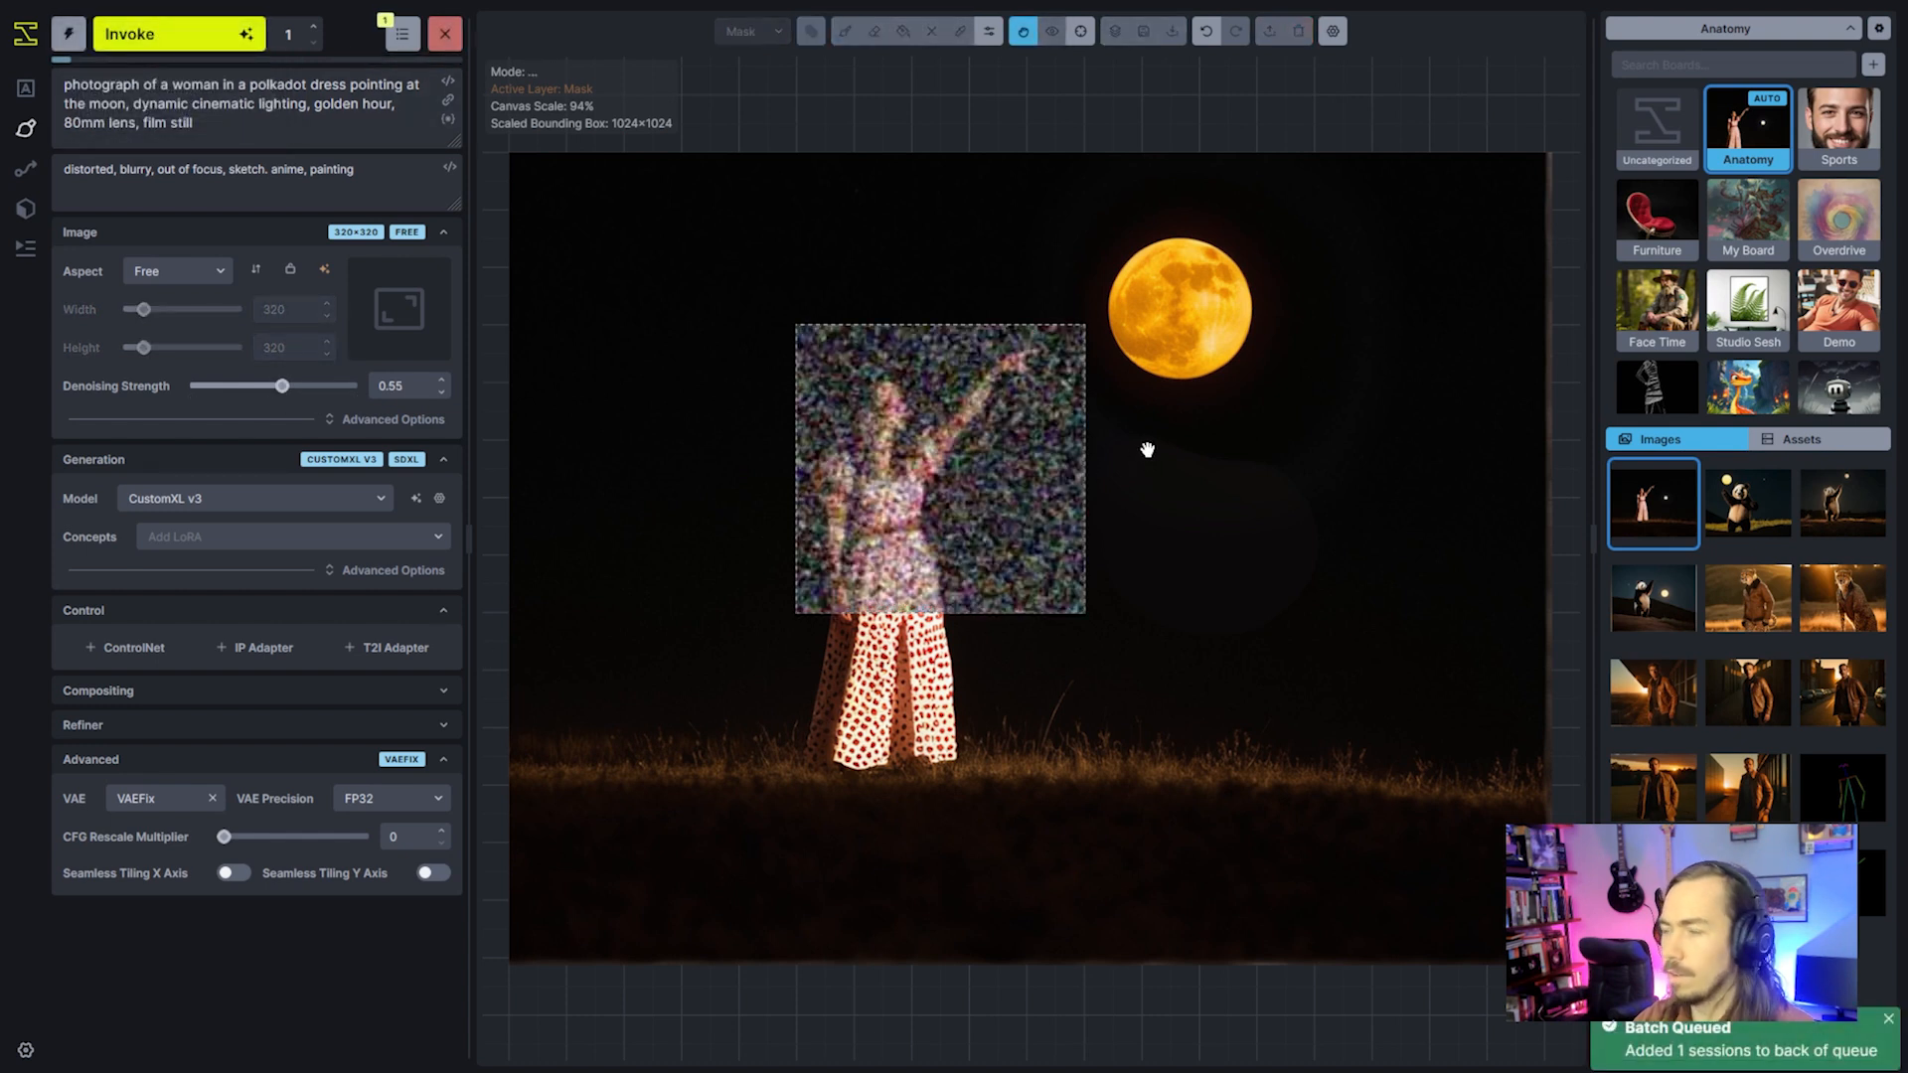
pyautogui.moveTo(1226, 442); pyautogui.dragTo(1213, 505)
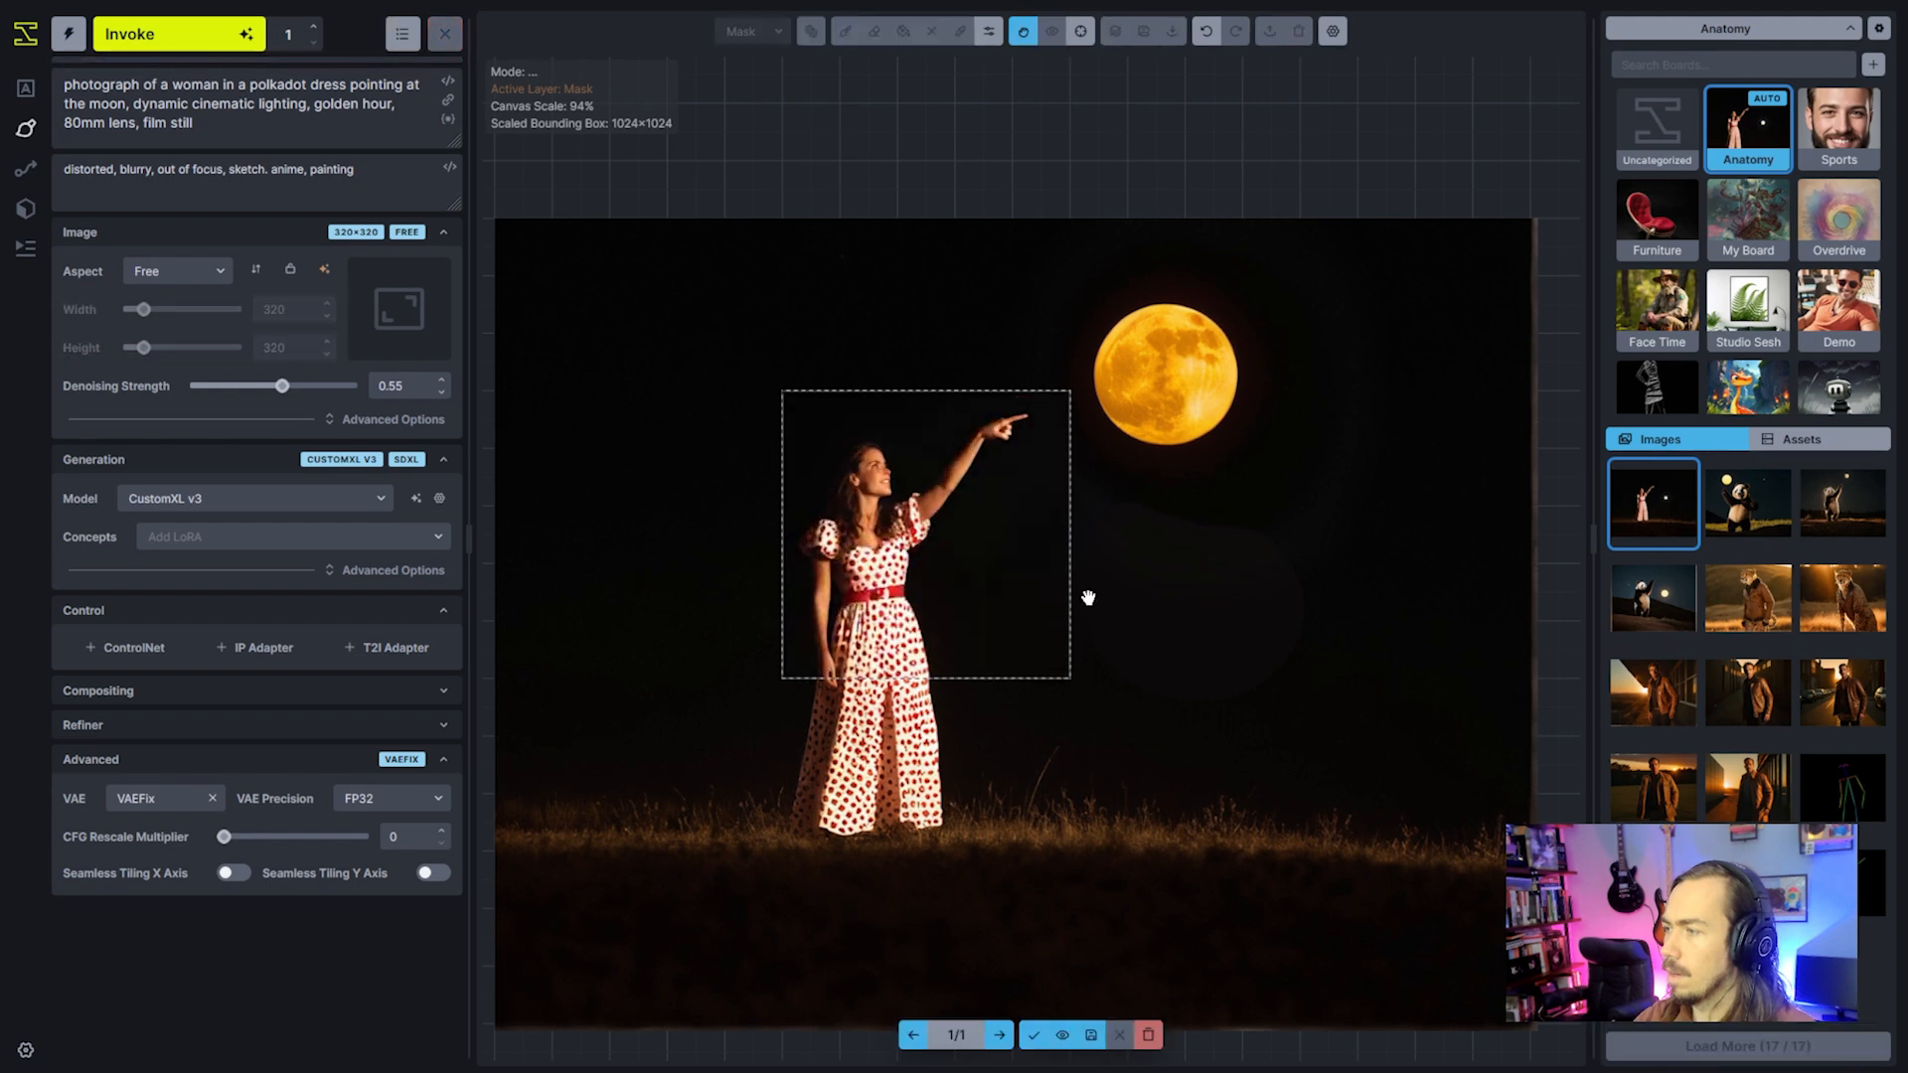
pyautogui.click(1035, 1036)
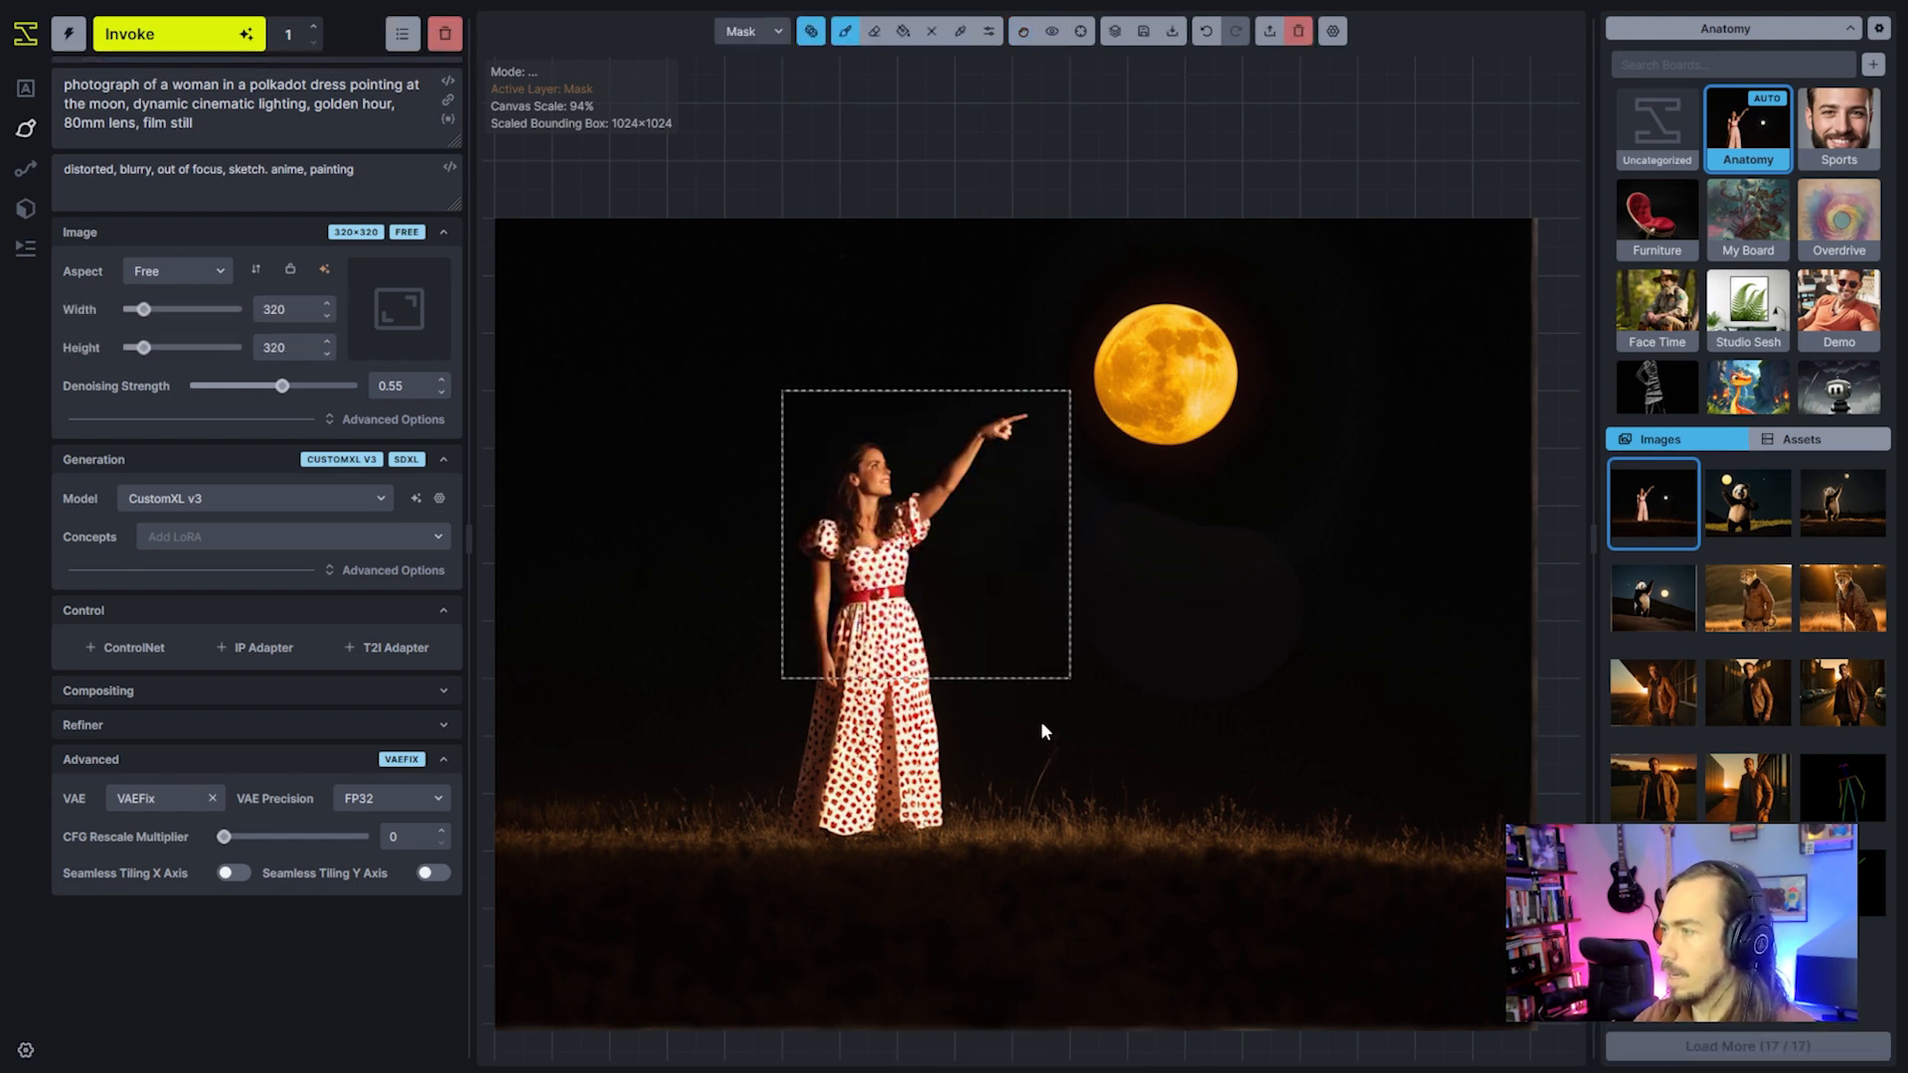
# Move the bounding box off the woman to the dark area beside her and save the finished canvas image to the Anatomy board
pyautogui.moveTo(938, 640); pyautogui.dragTo(1421, 880)
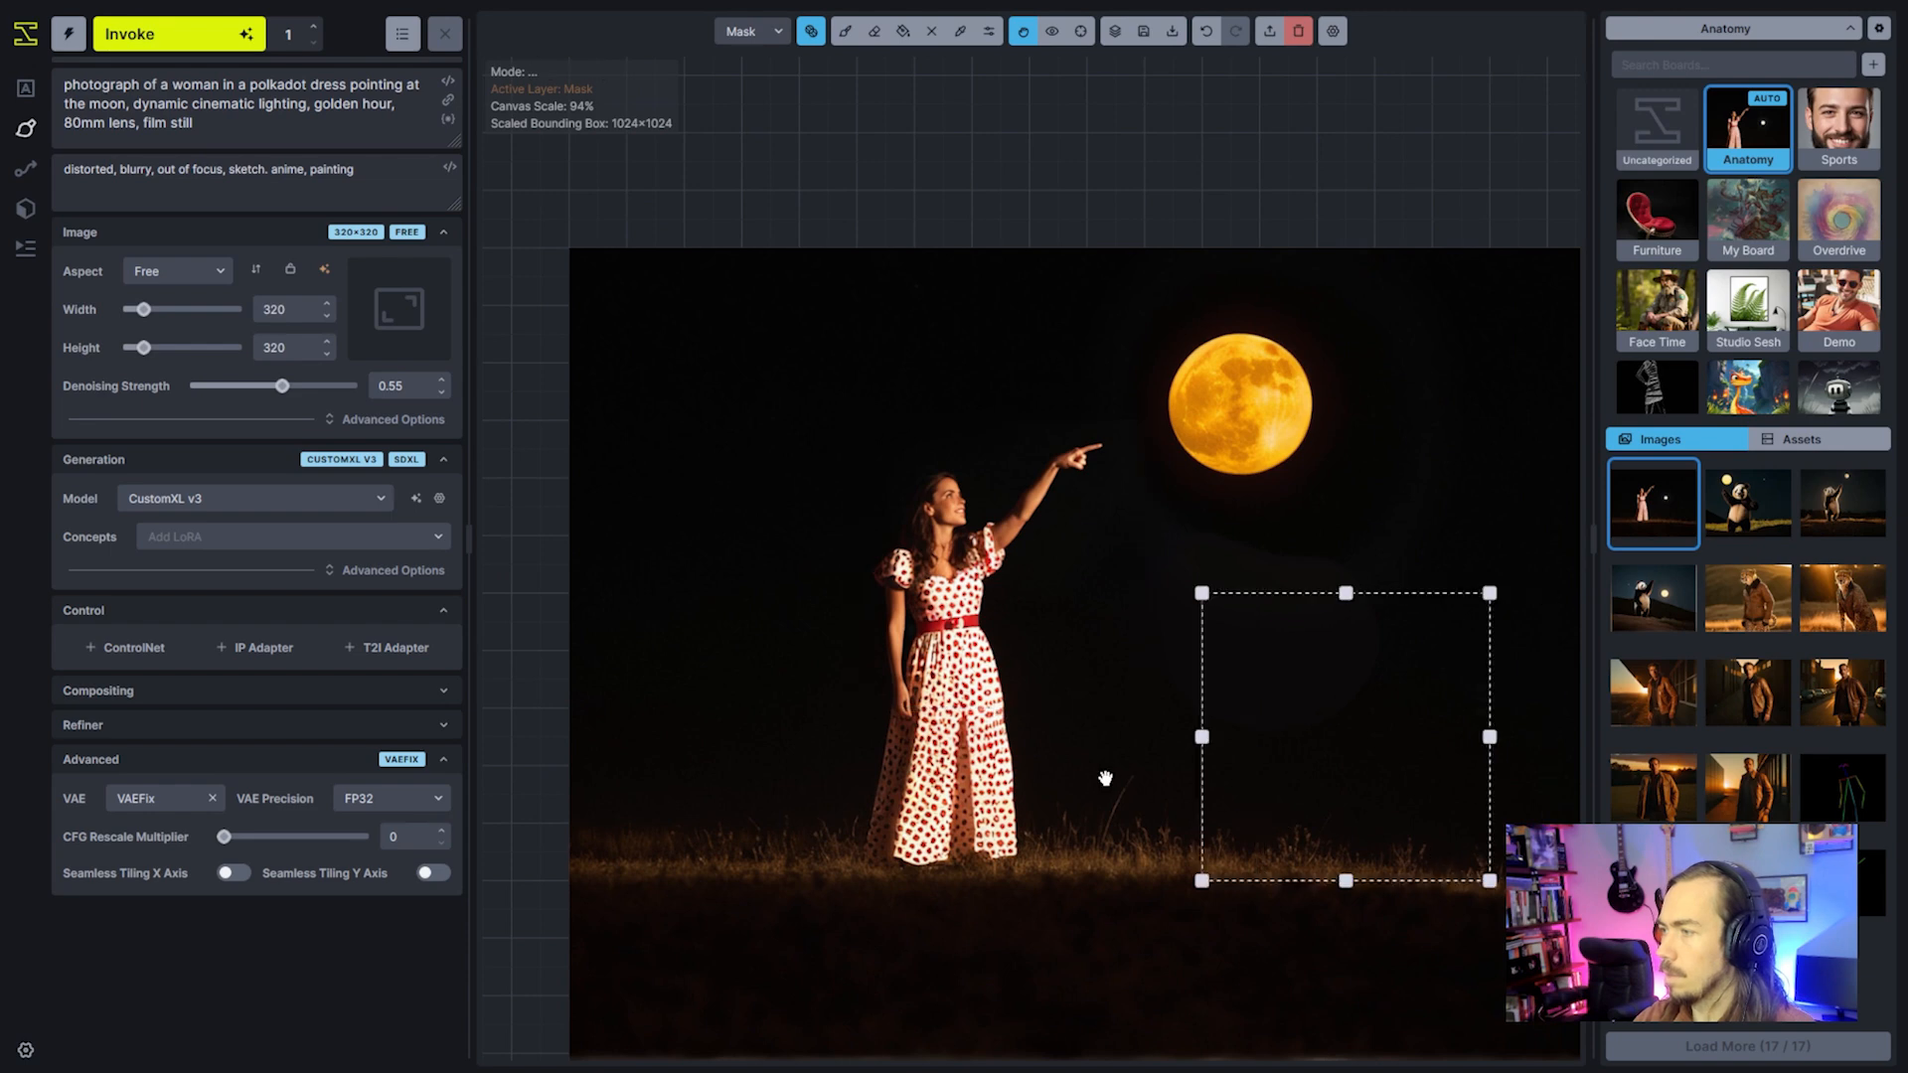
pyautogui.scroll(-4, 1103, 778)
pyautogui.moveTo(1033, 765); pyautogui.dragTo(889, 679)
pyautogui.scroll(2, 914, 639)
pyautogui.scroll(1, 913, 639)
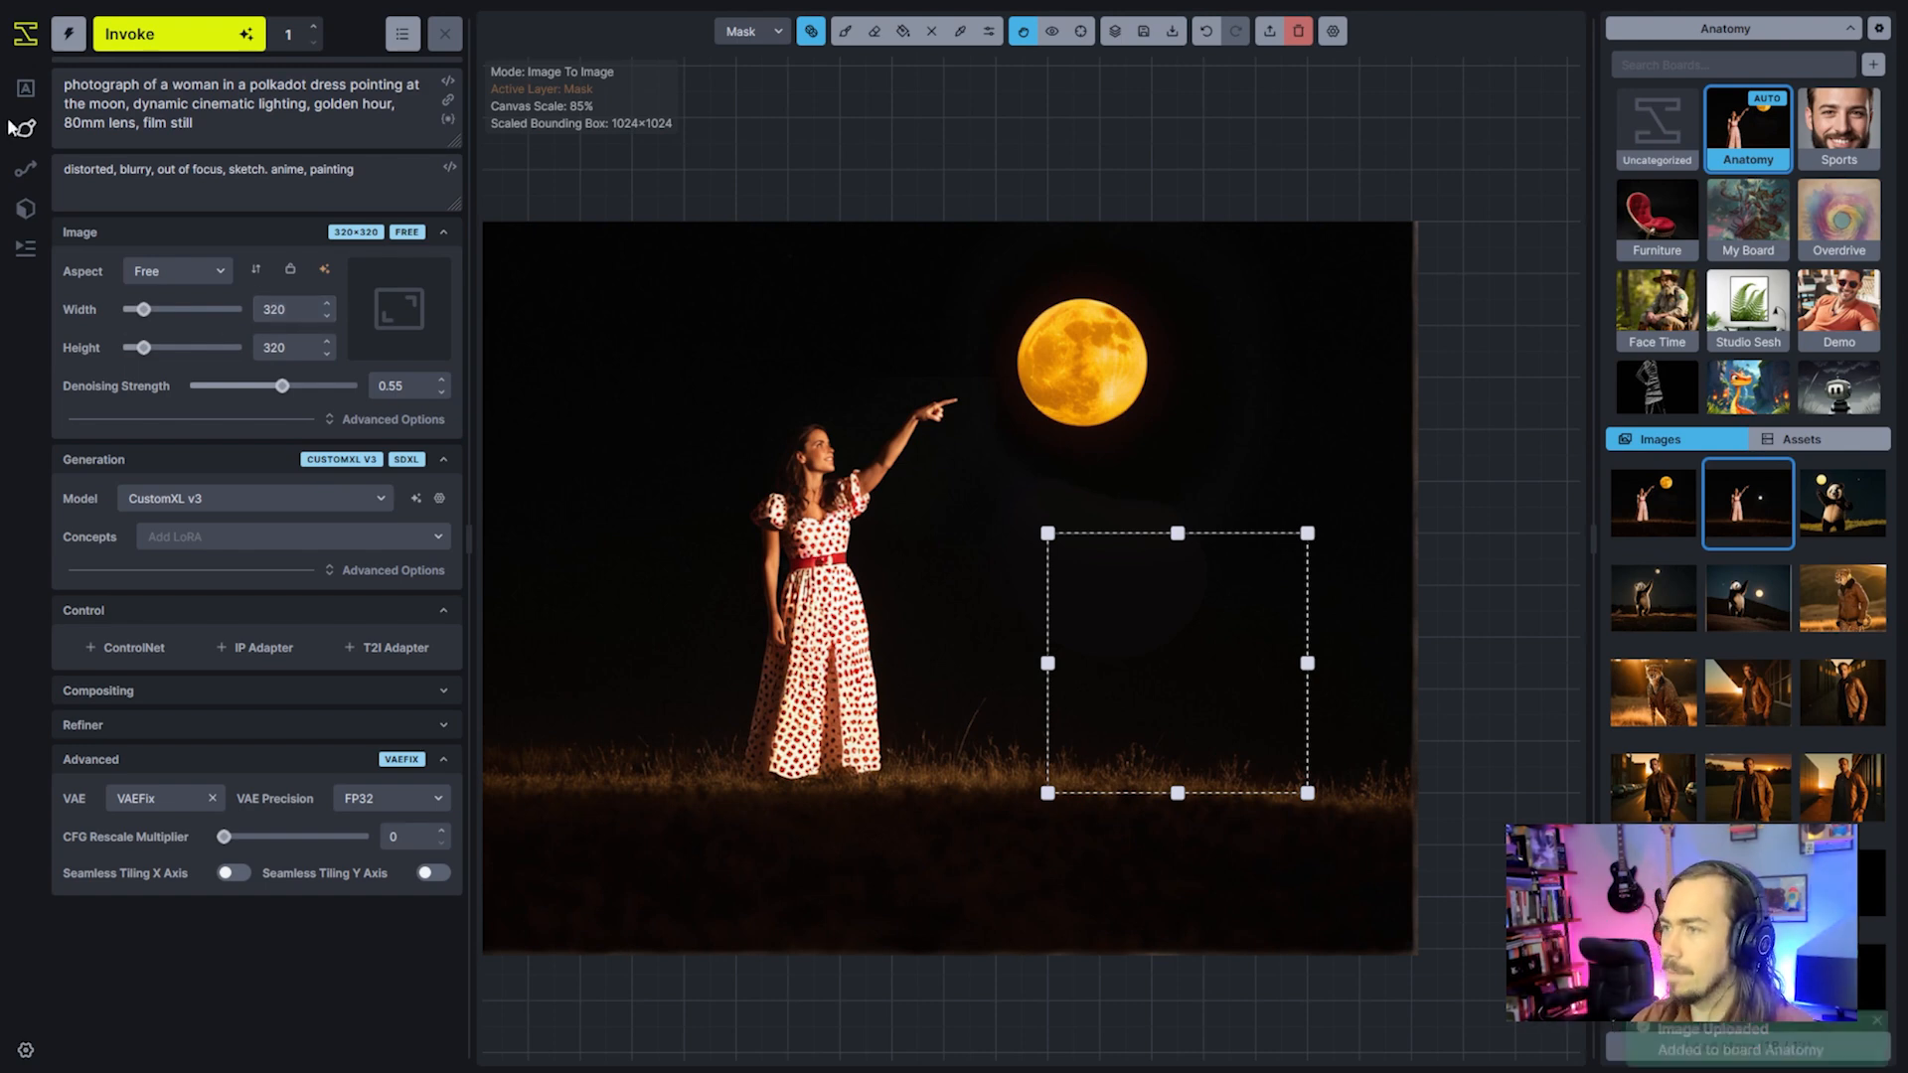
# Return to the generation workspace, show the control layers in editing mode, and delete all of them
pyautogui.click(25, 90)
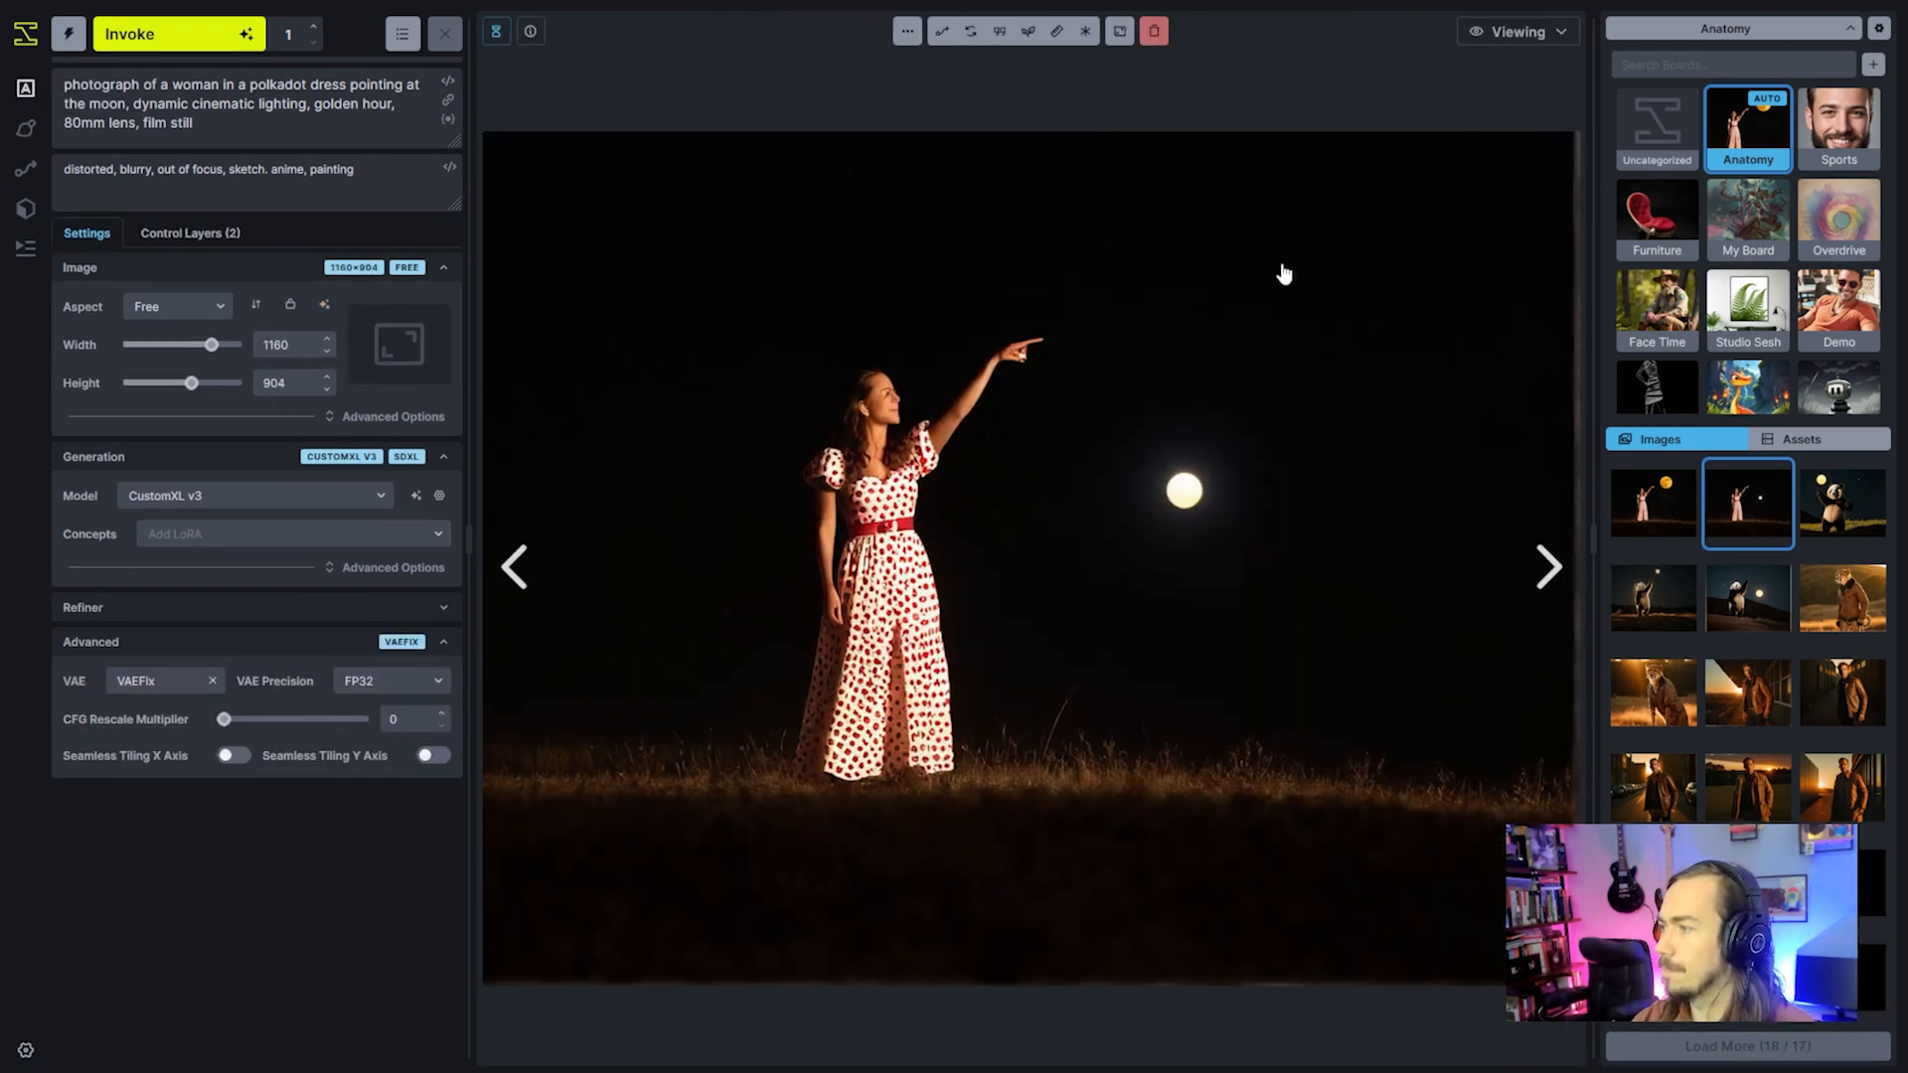
pyautogui.click(1526, 34)
pyautogui.click(1401, 122)
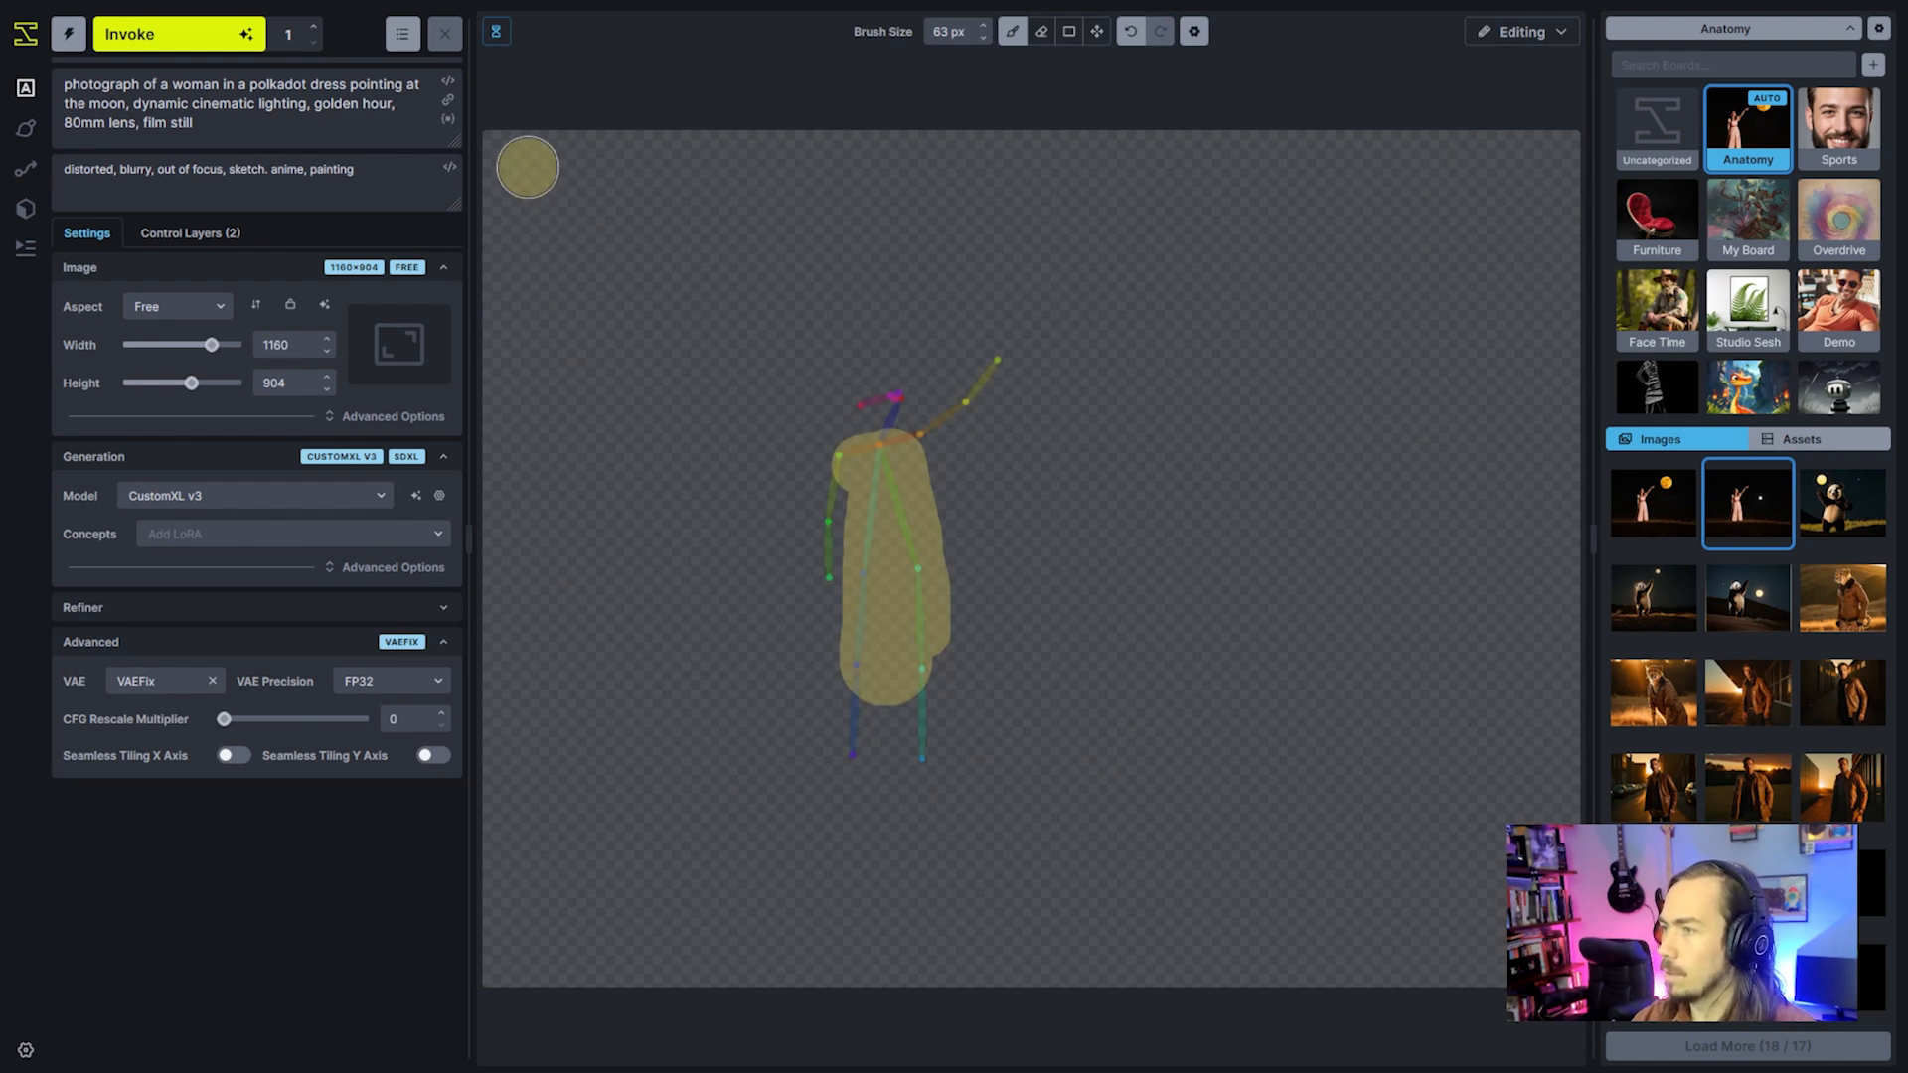
pyautogui.click(189, 232)
pyautogui.click(395, 266)
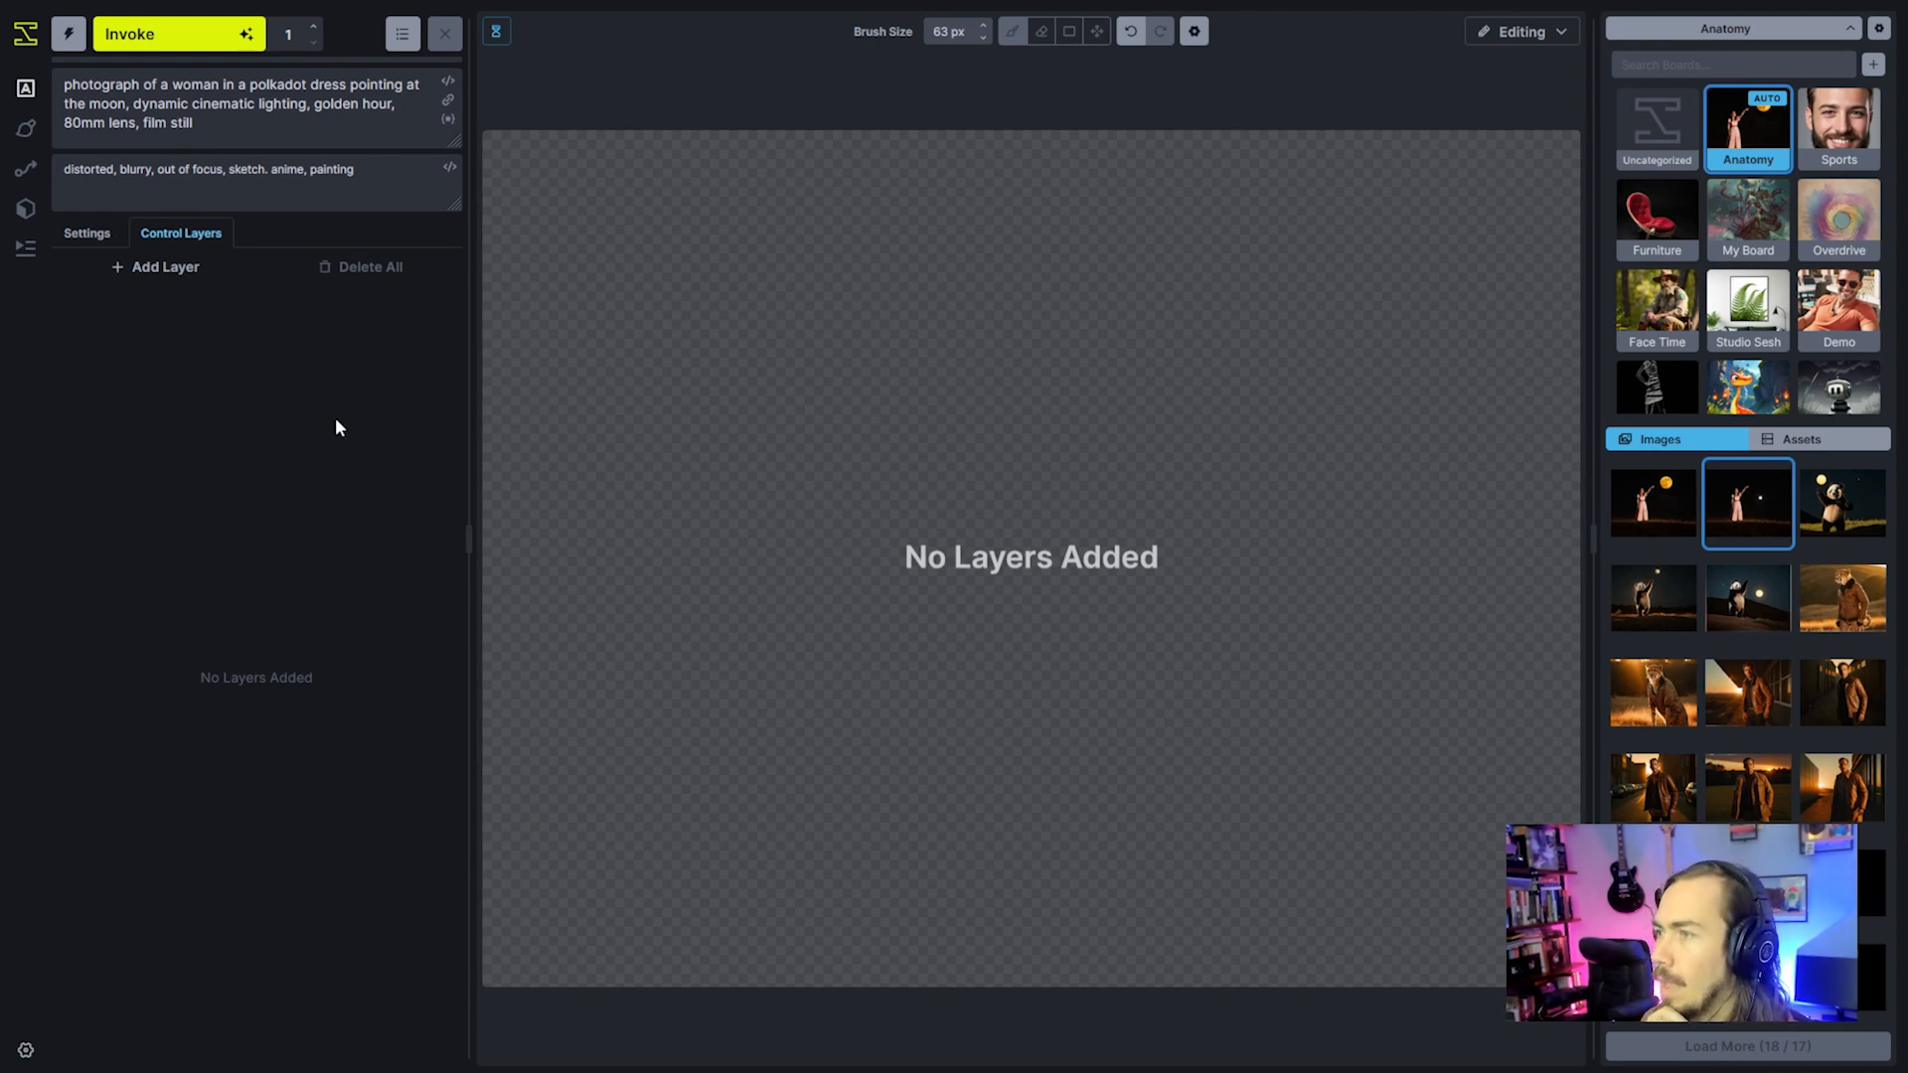
# View the OpenPose skeleton images in the gallery to compare their poses and proportions
pyautogui.click(1873, 979)
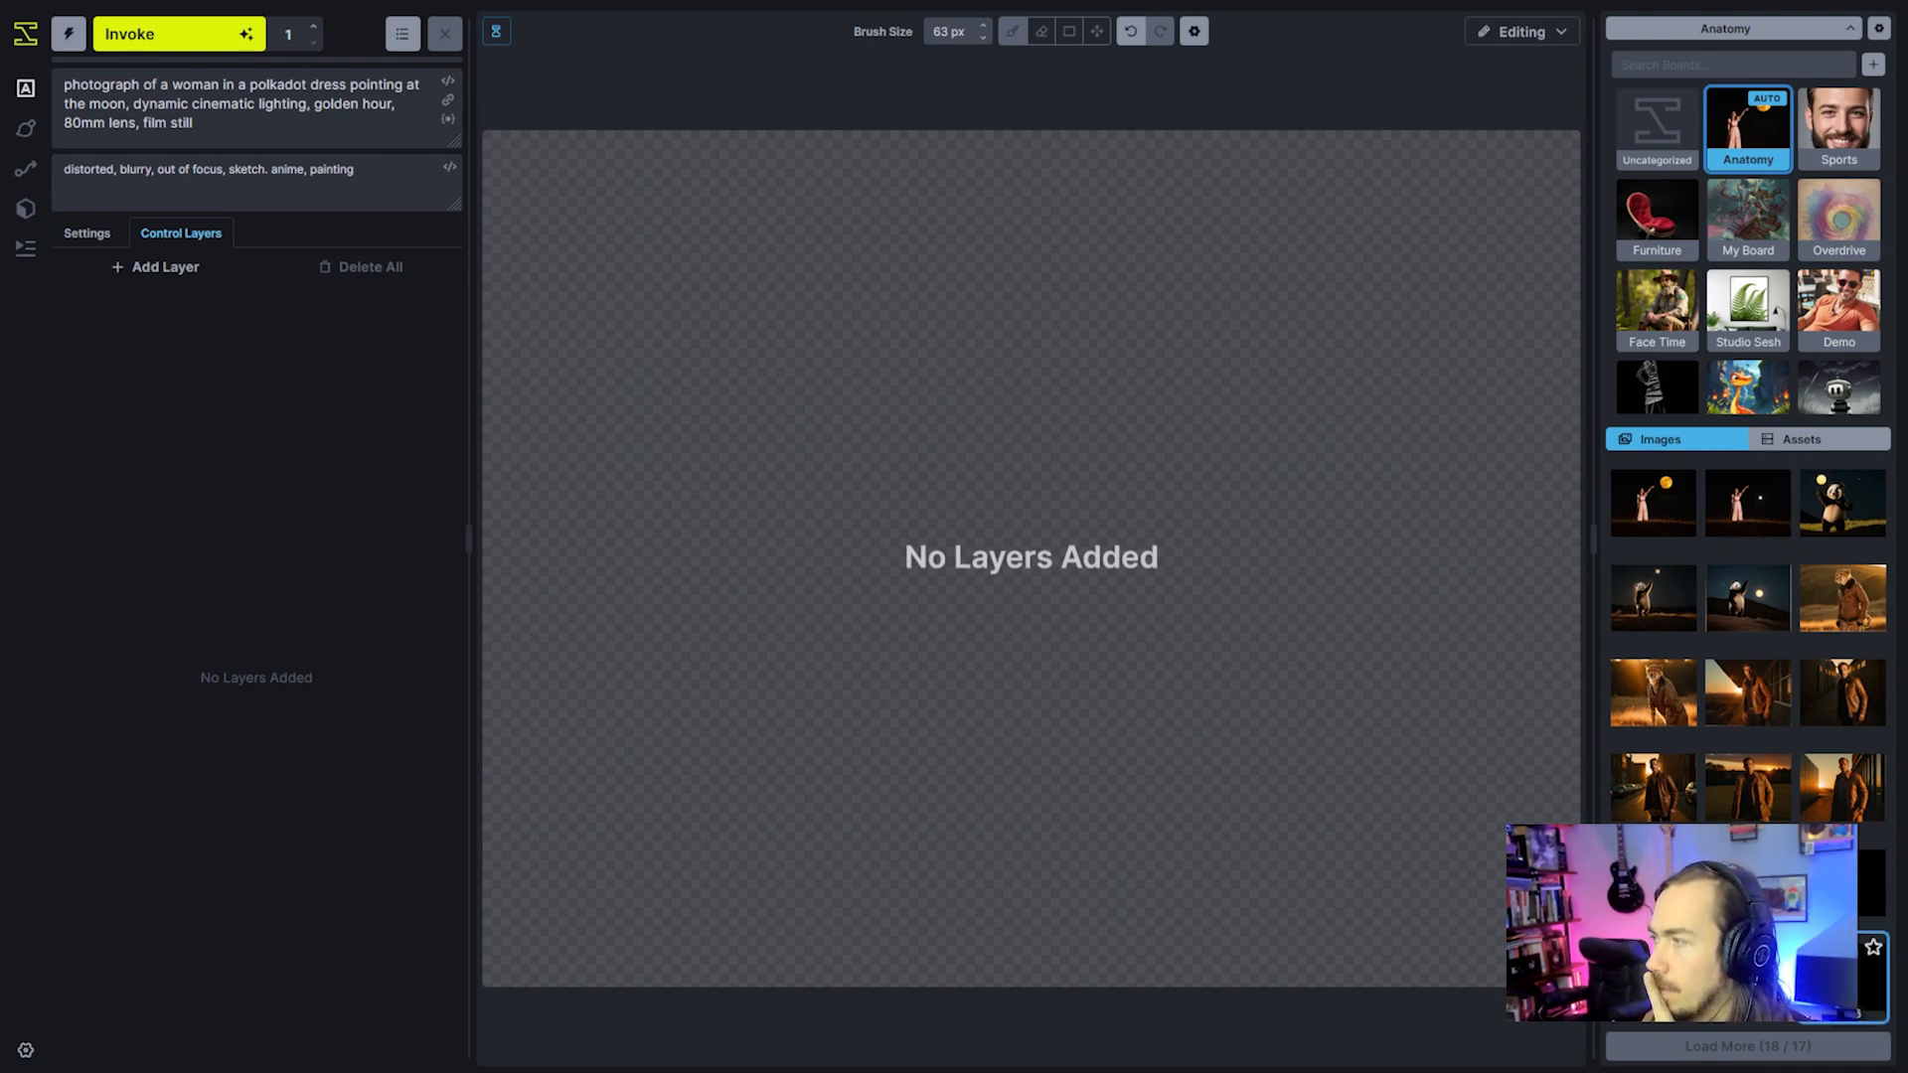
pyautogui.click(1874, 883)
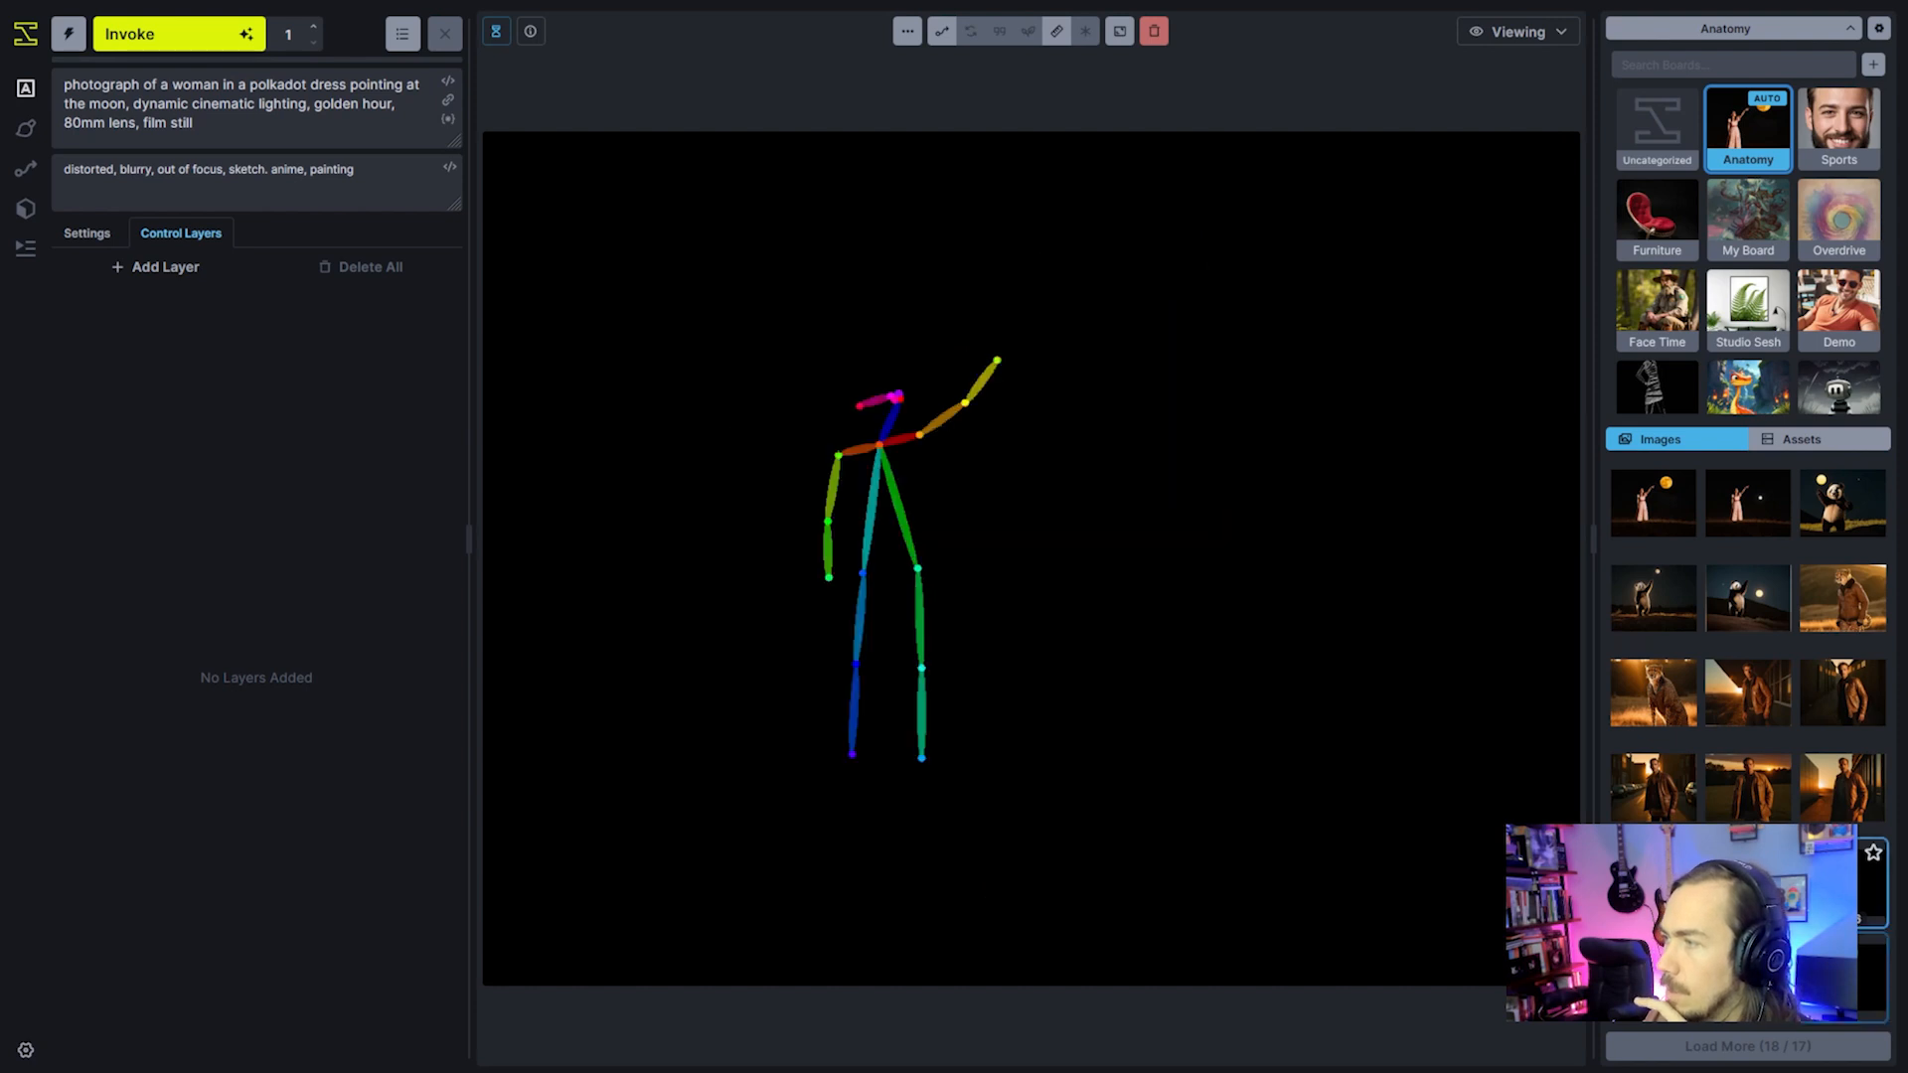
pyautogui.click(1749, 979)
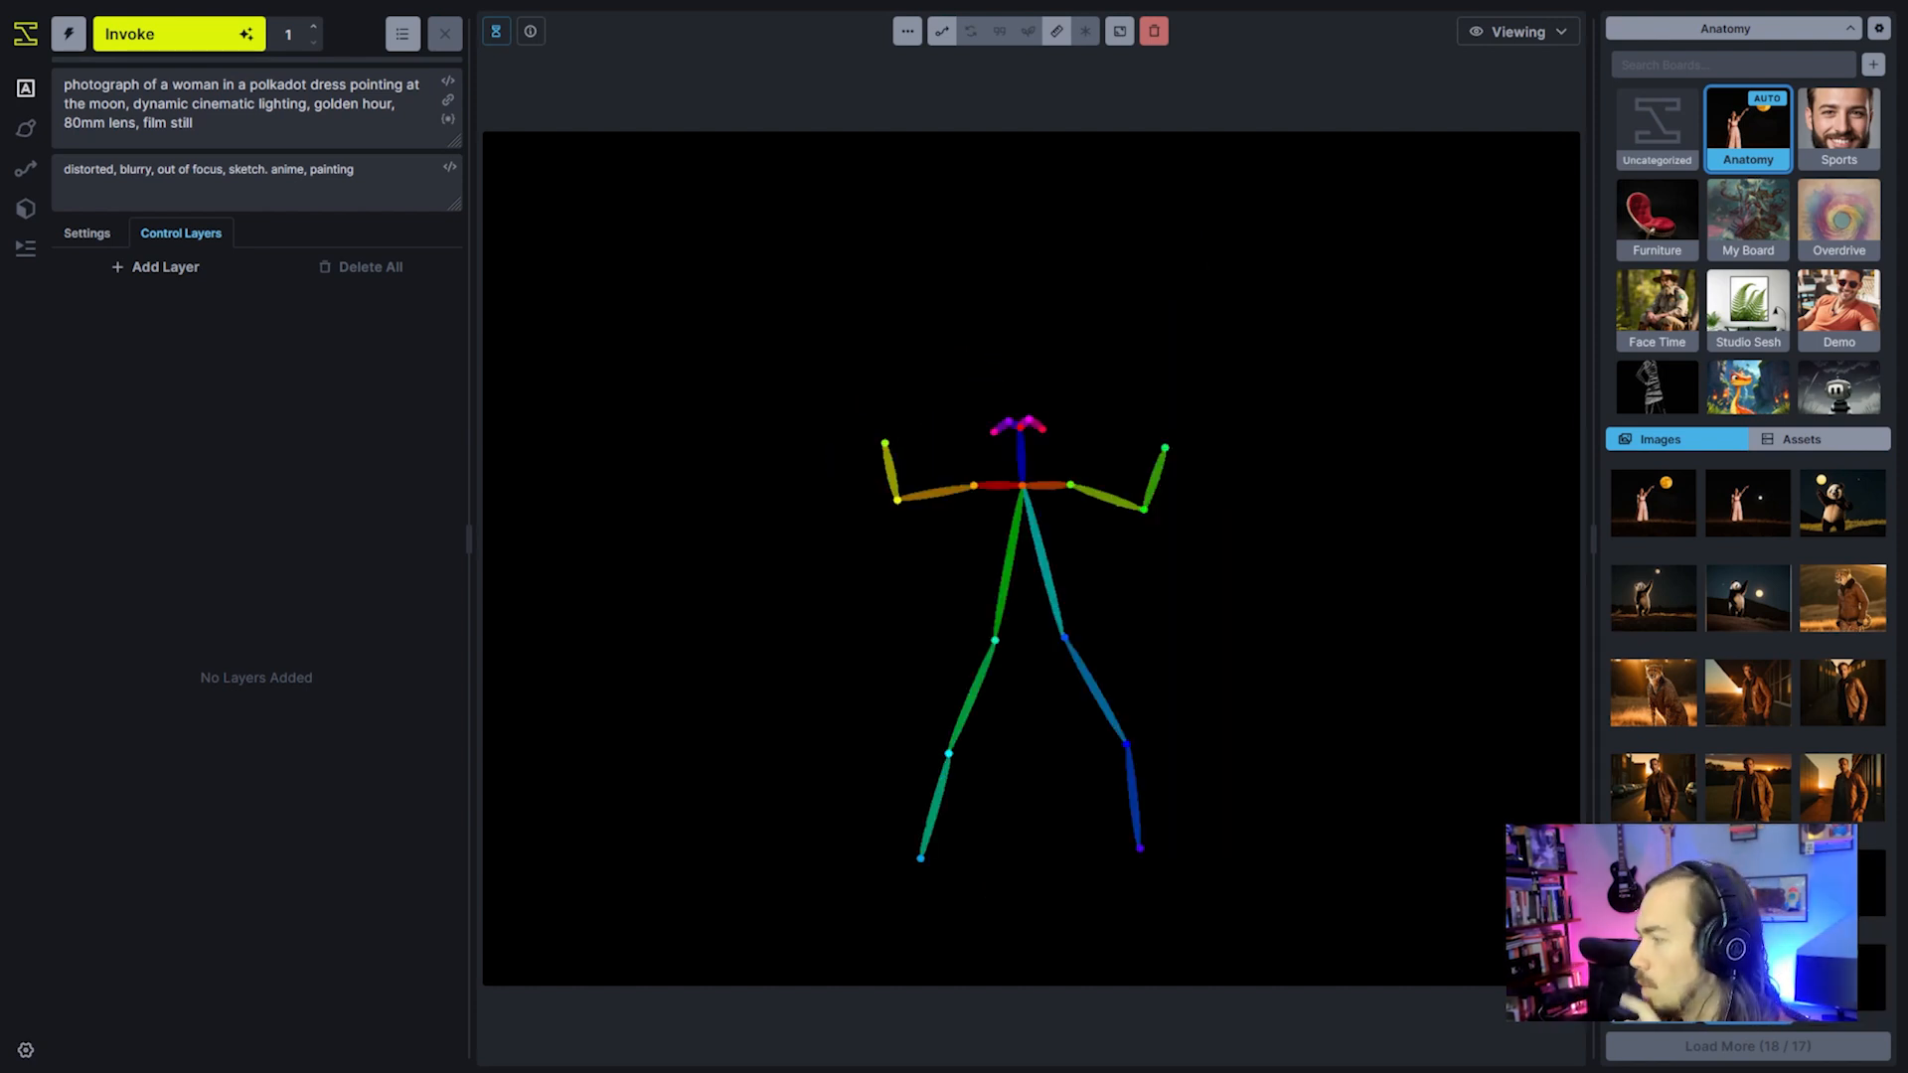
pyautogui.click(1654, 979)
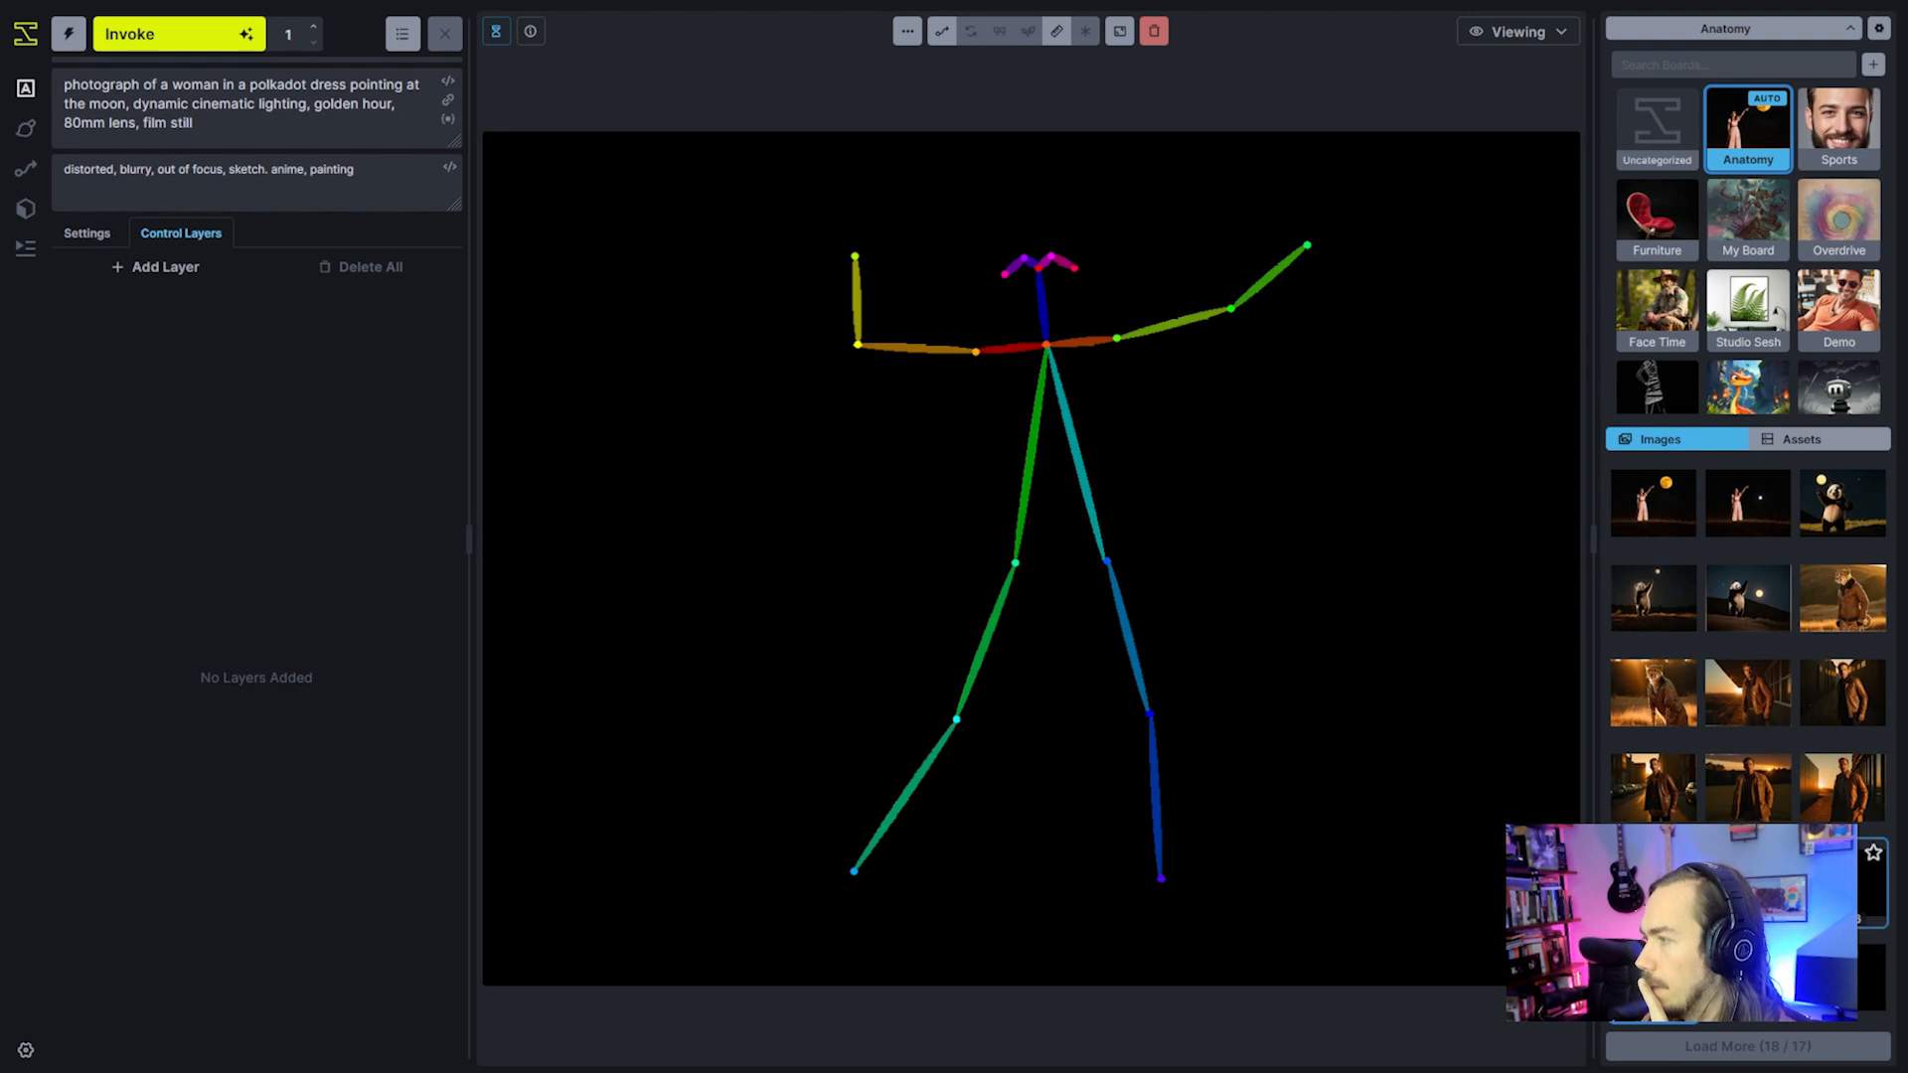
pyautogui.click(1749, 884)
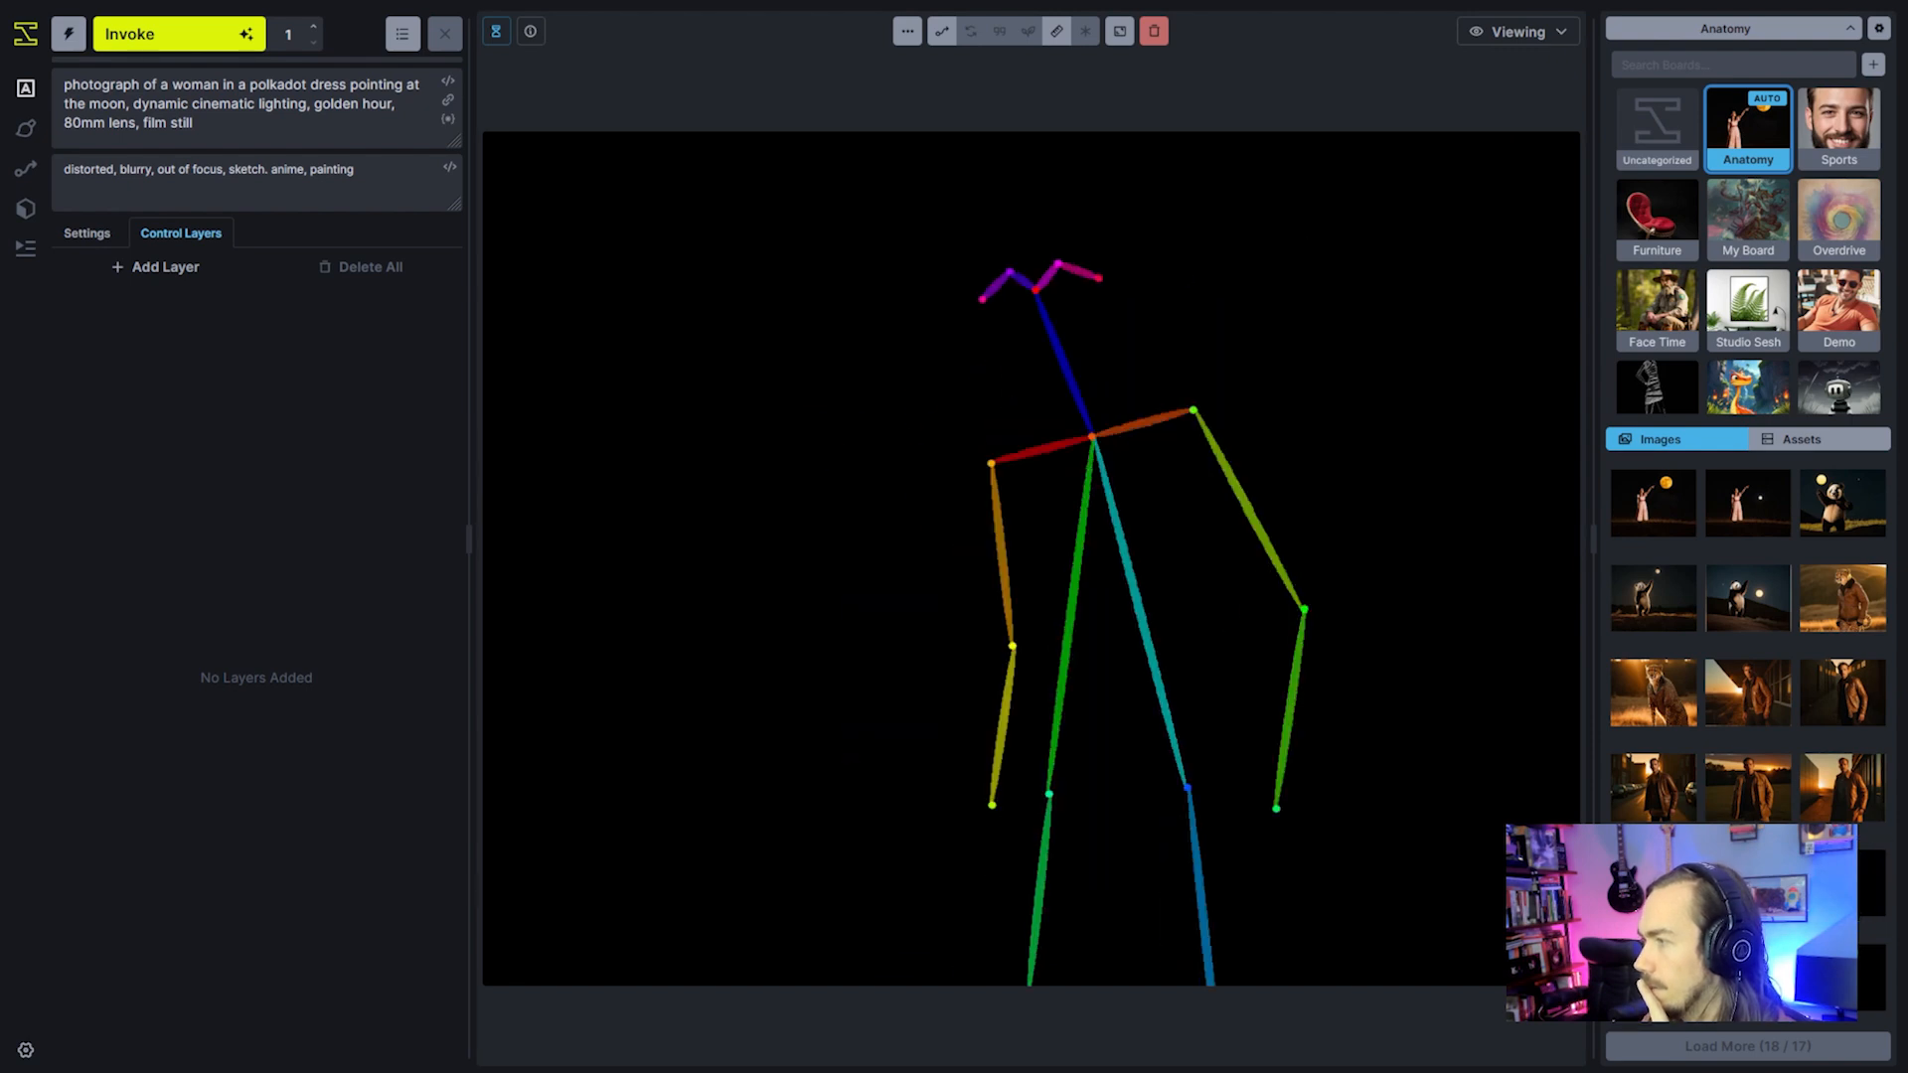
pyautogui.click(1654, 979)
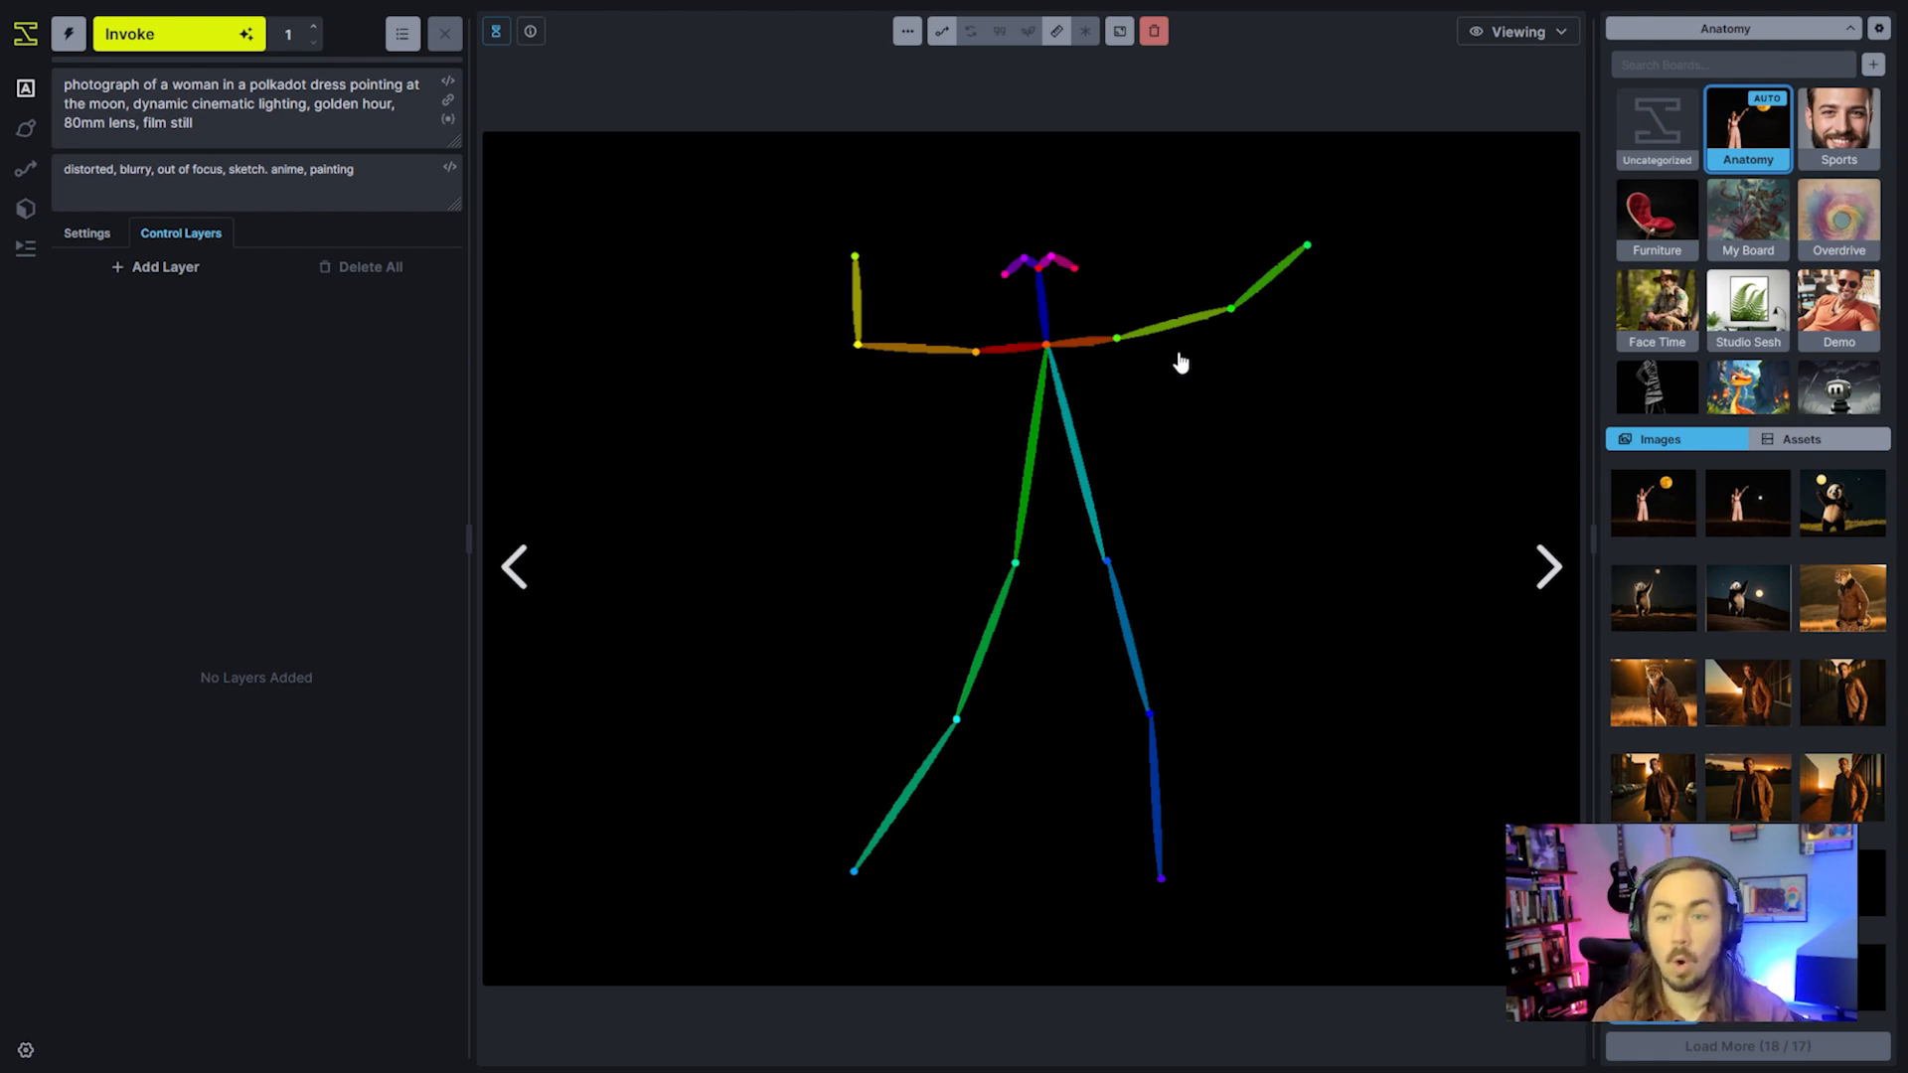
# Set the image size to the model's optimal 1024 × 1024 and change the aspect ratio to 3:4
pyautogui.click(109, 240)
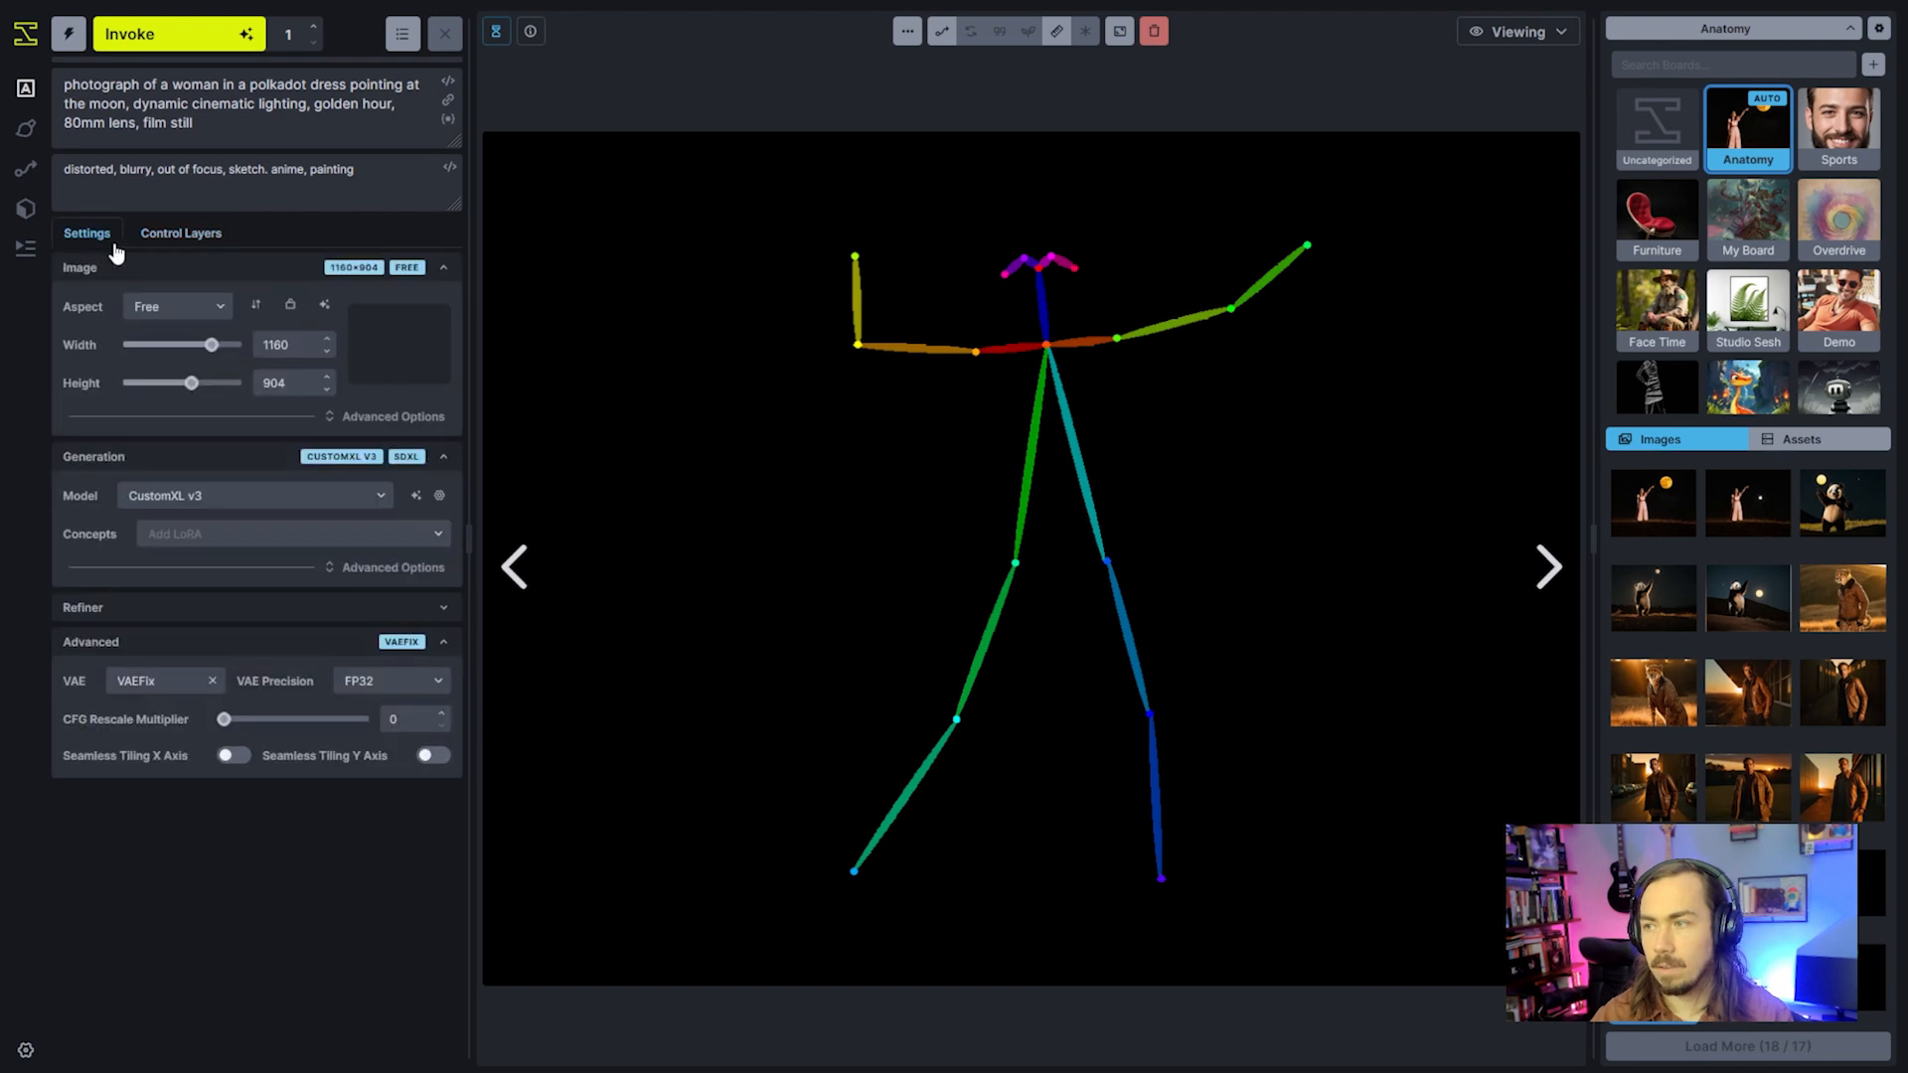
pyautogui.click(326, 308)
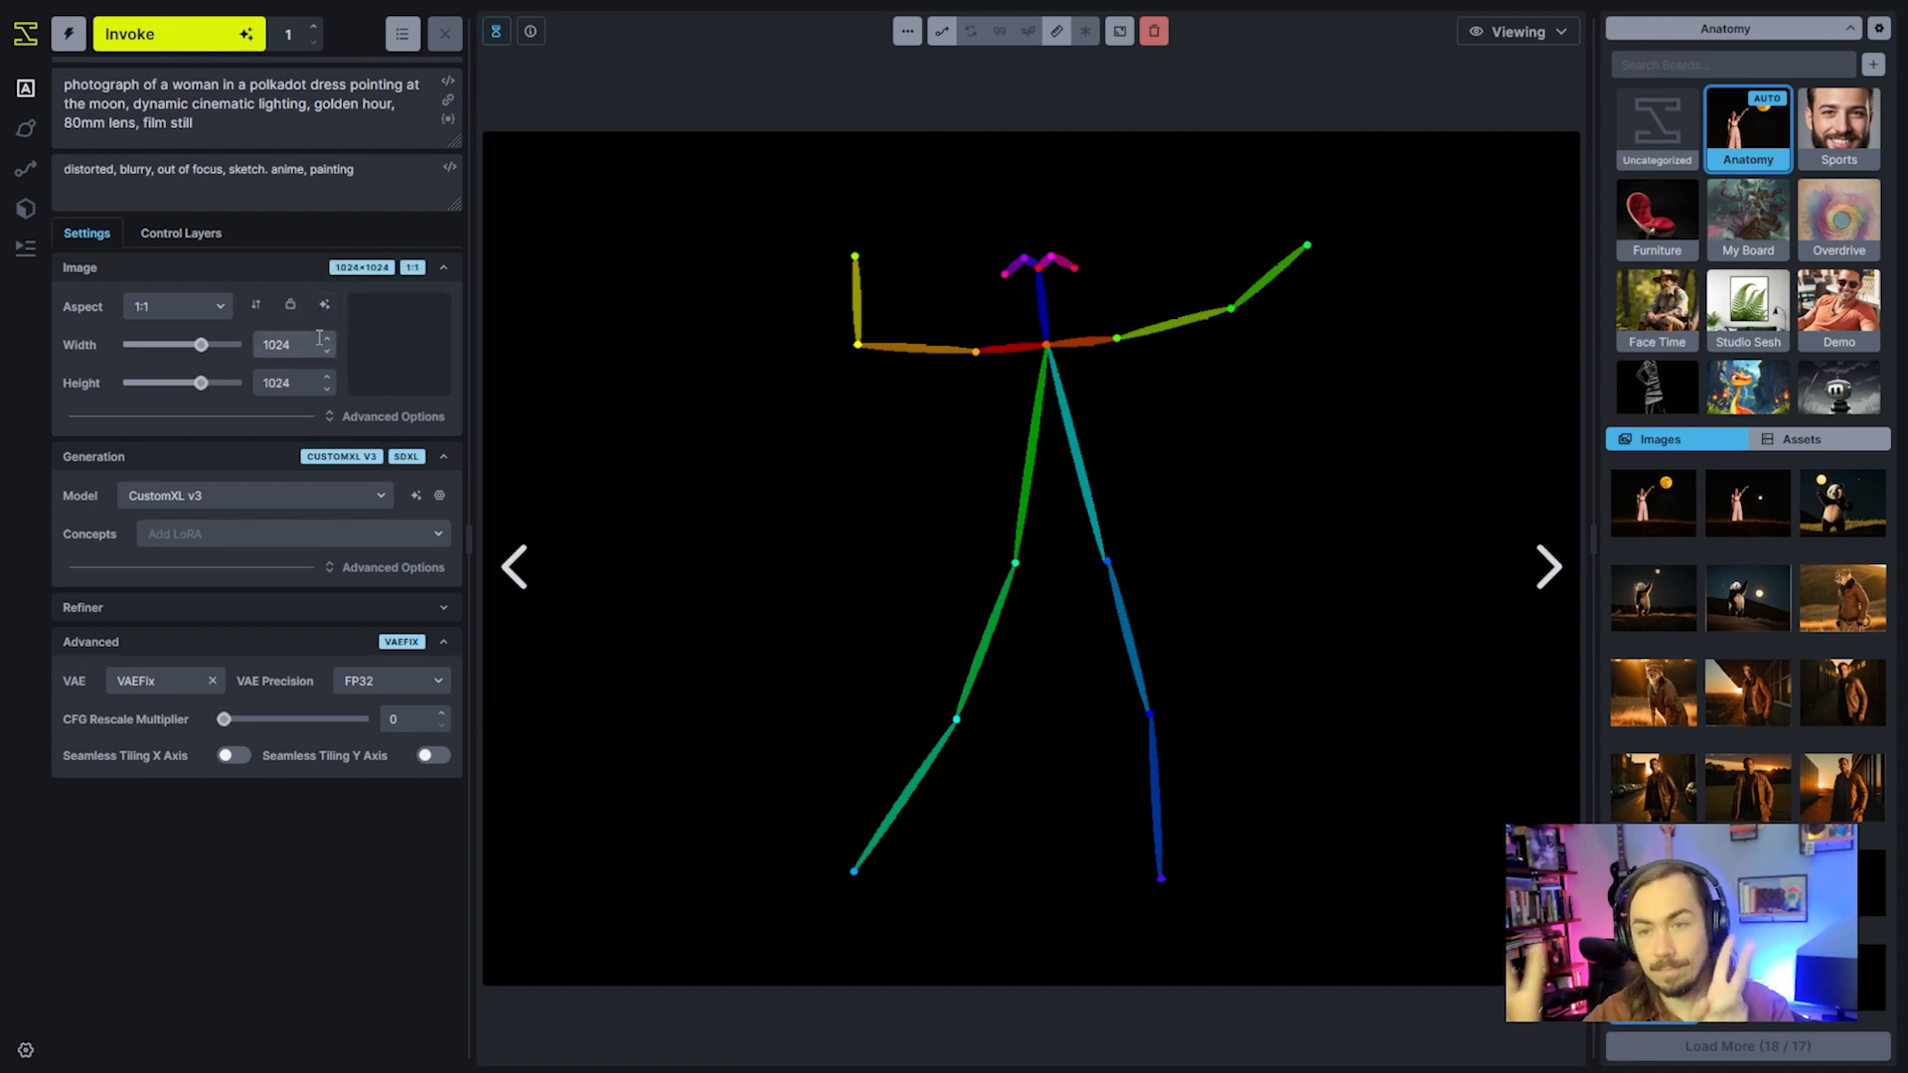
pyautogui.click(218, 308)
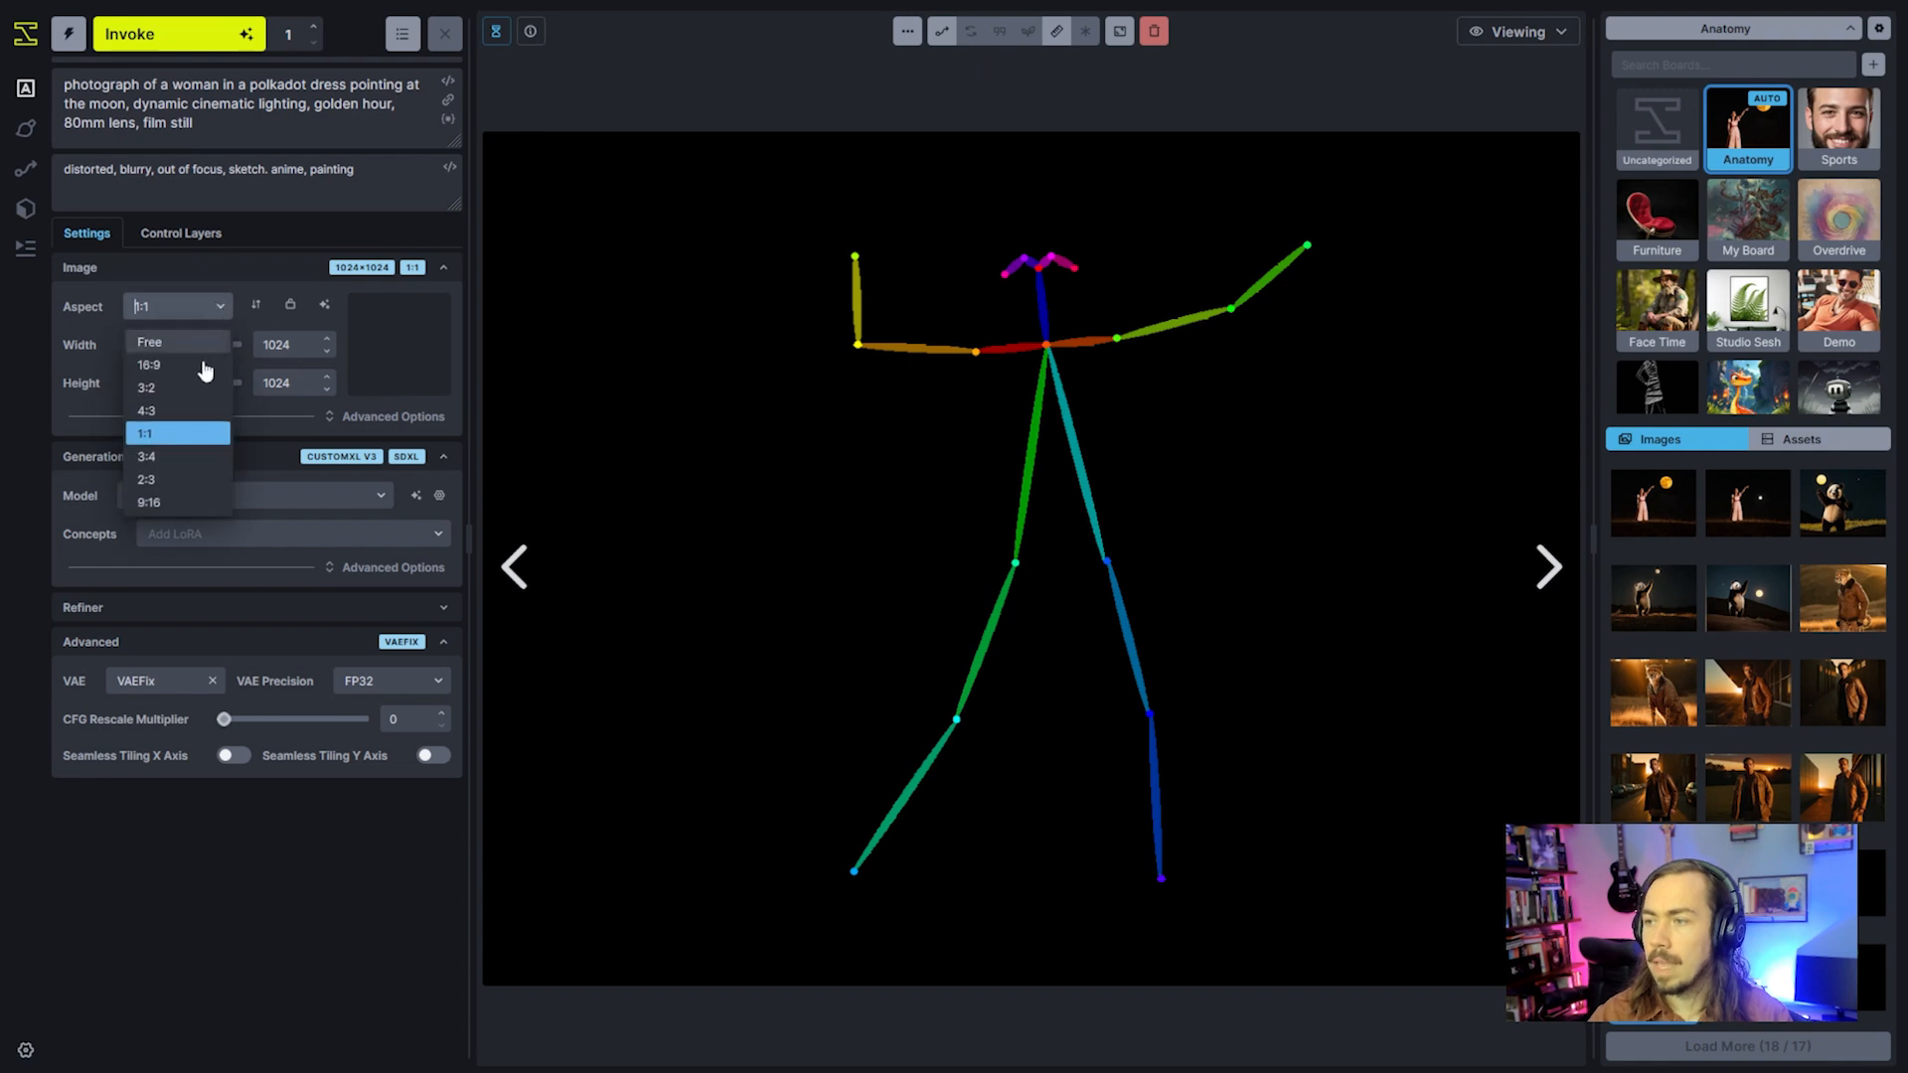
pyautogui.click(182, 463)
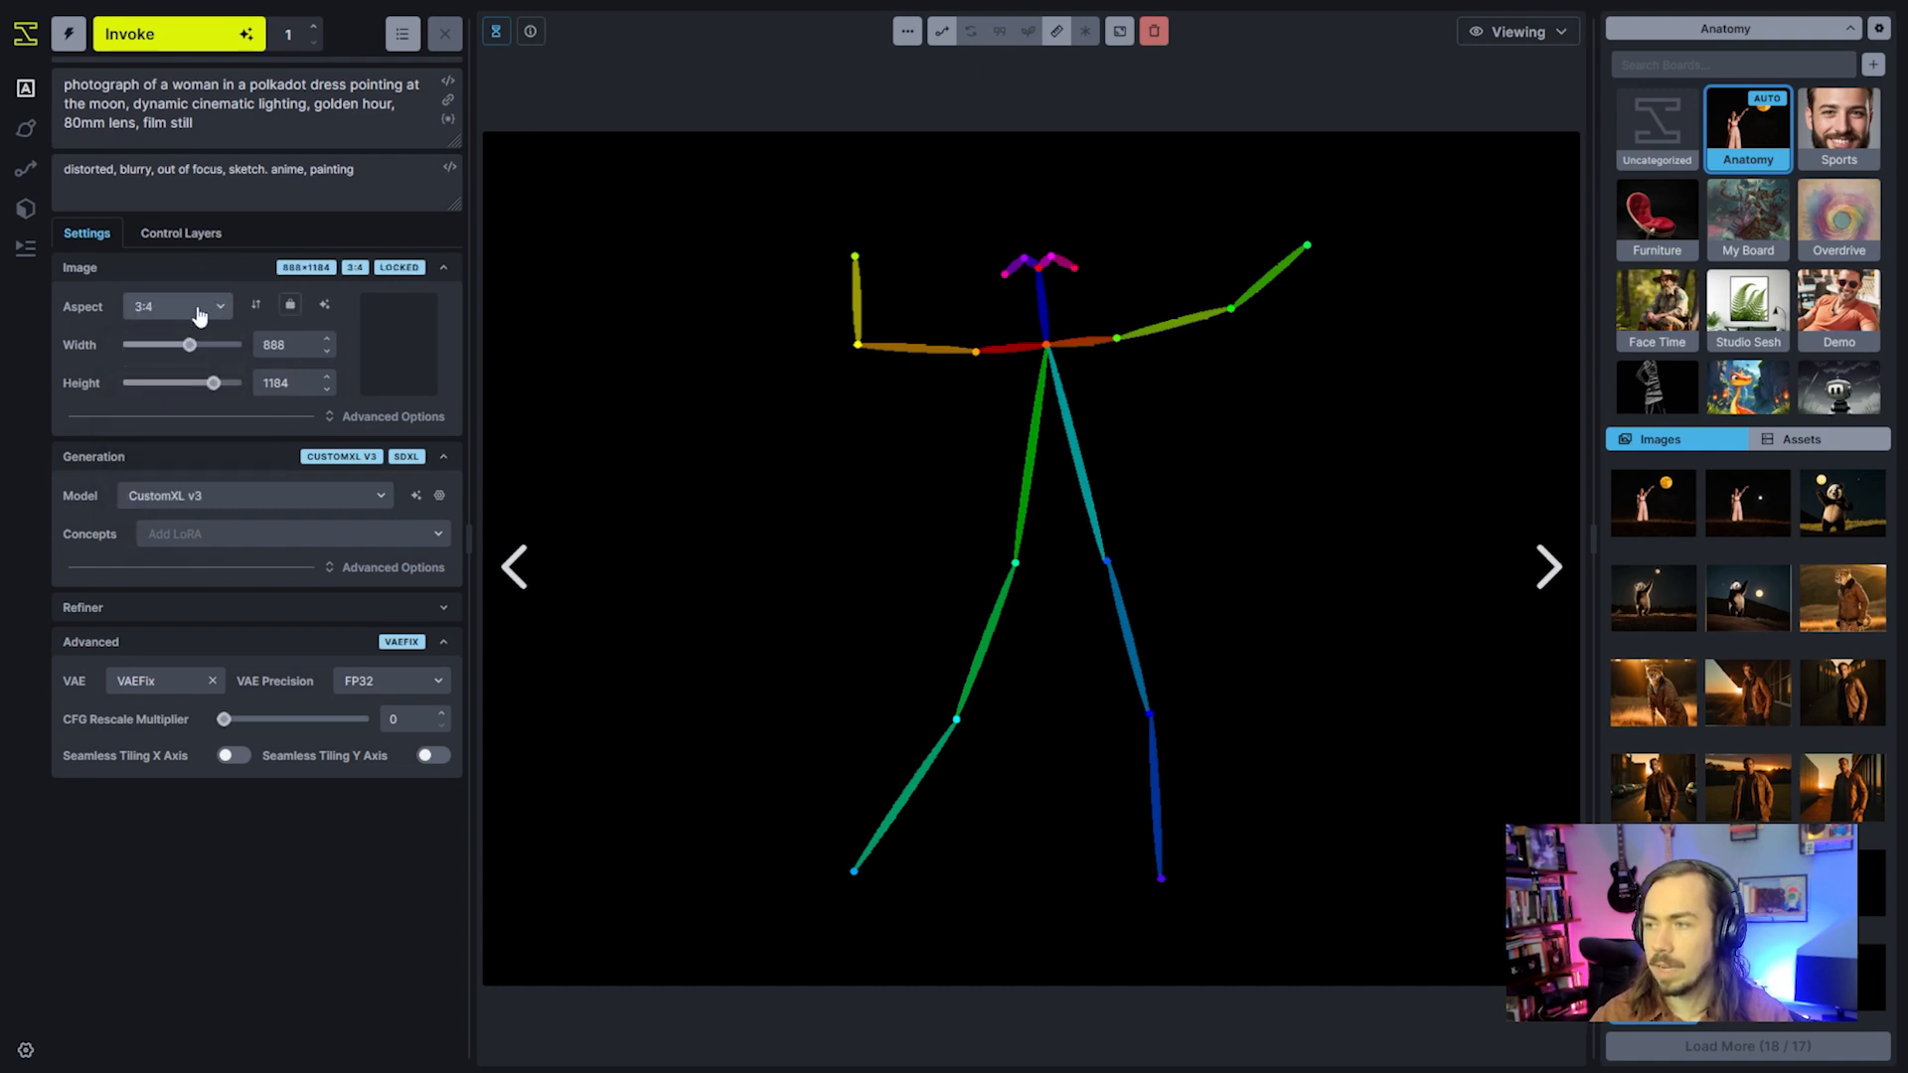
pyautogui.click(199, 310)
pyautogui.click(199, 459)
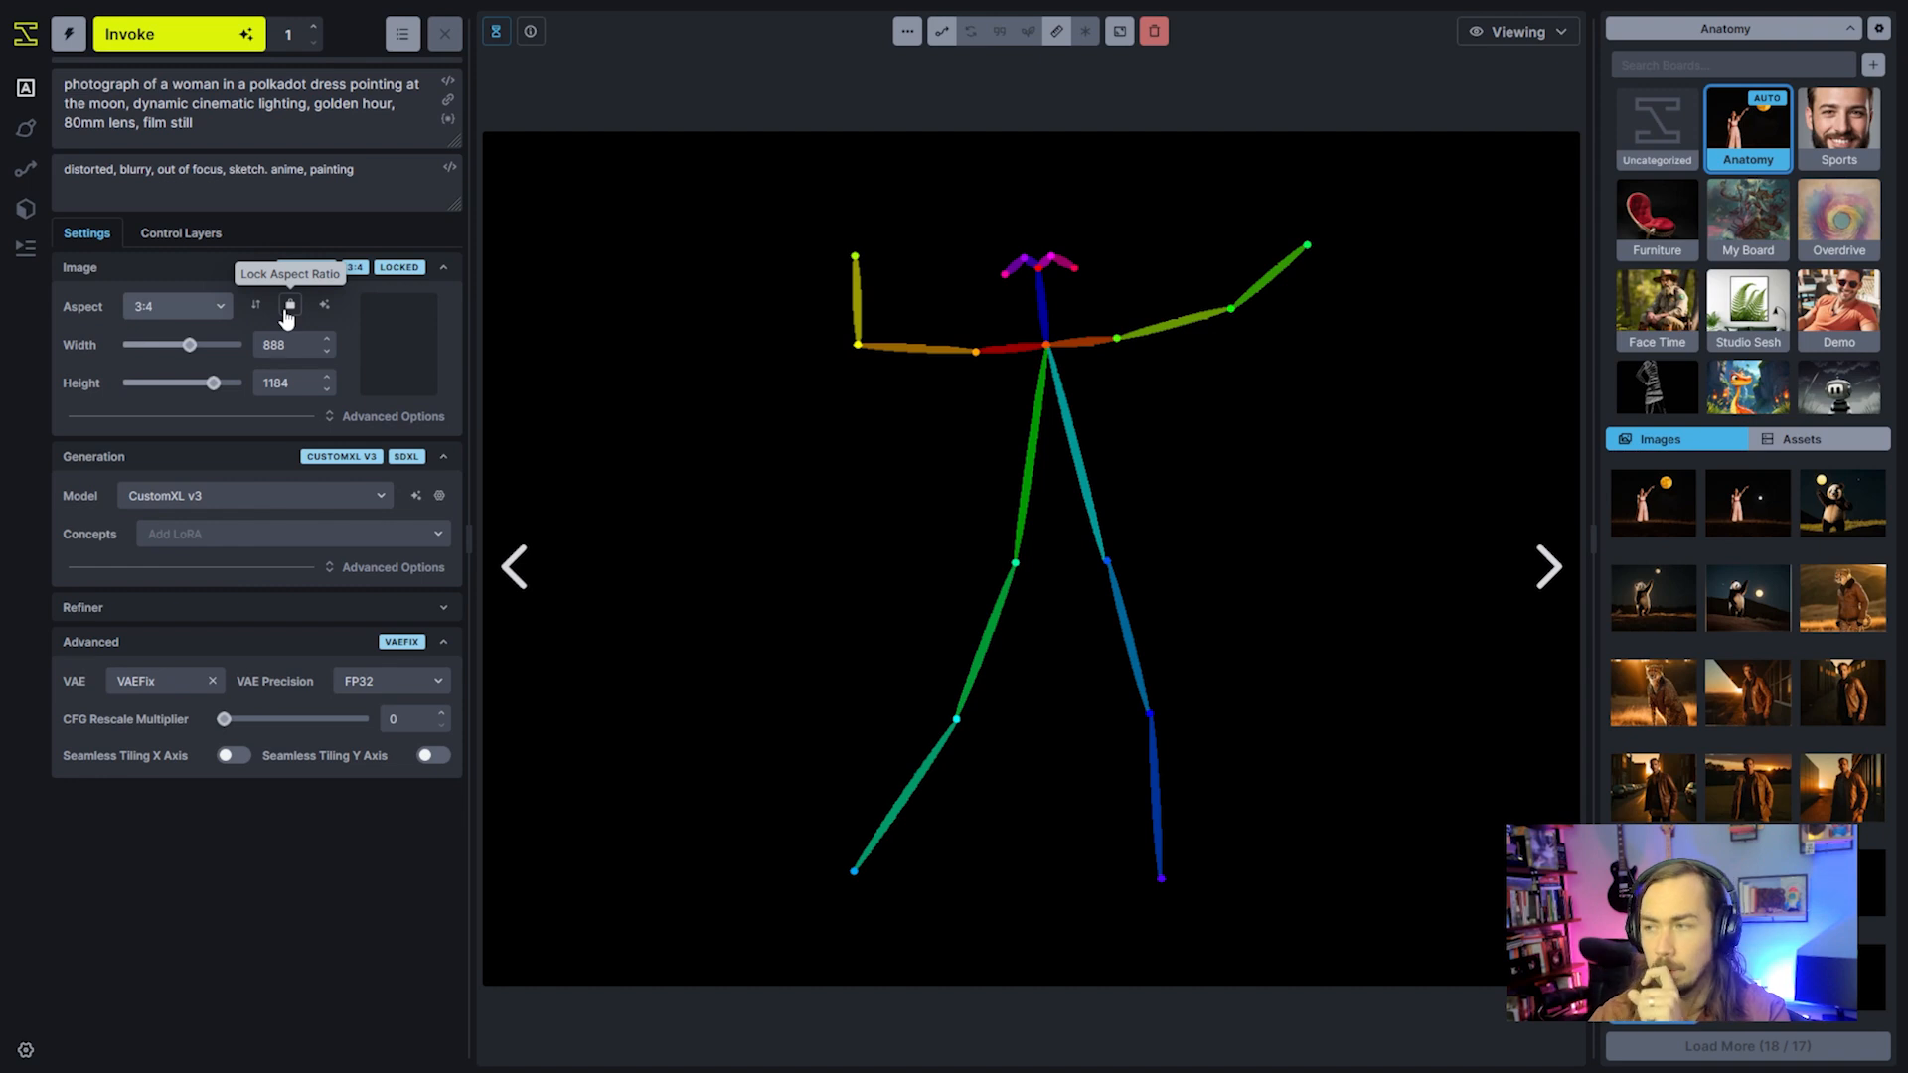
# Unlock the aspect ratio, resize the image to 704 × 1280, then lock the ratio and choose 3:4
pyautogui.click(288, 308)
pyautogui.moveTo(189, 345); pyautogui.dragTo(223, 396)
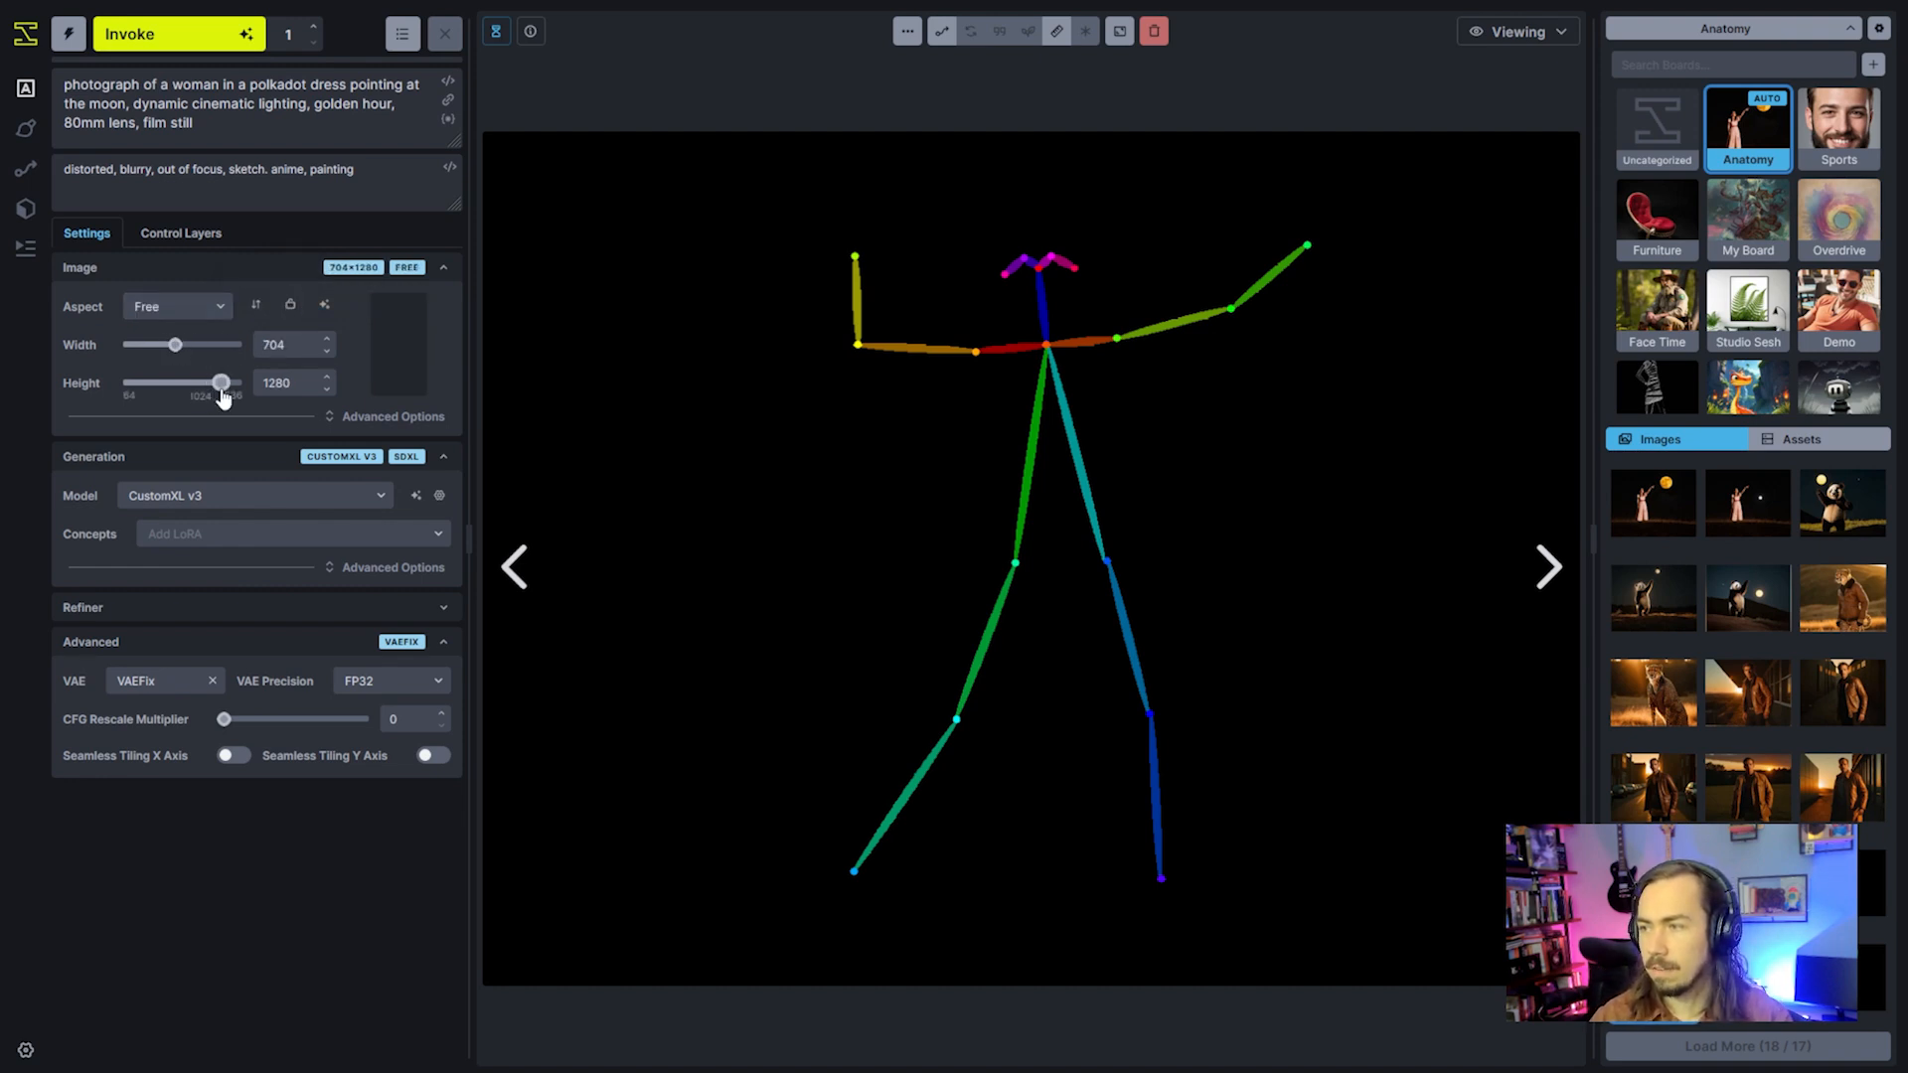
pyautogui.click(291, 305)
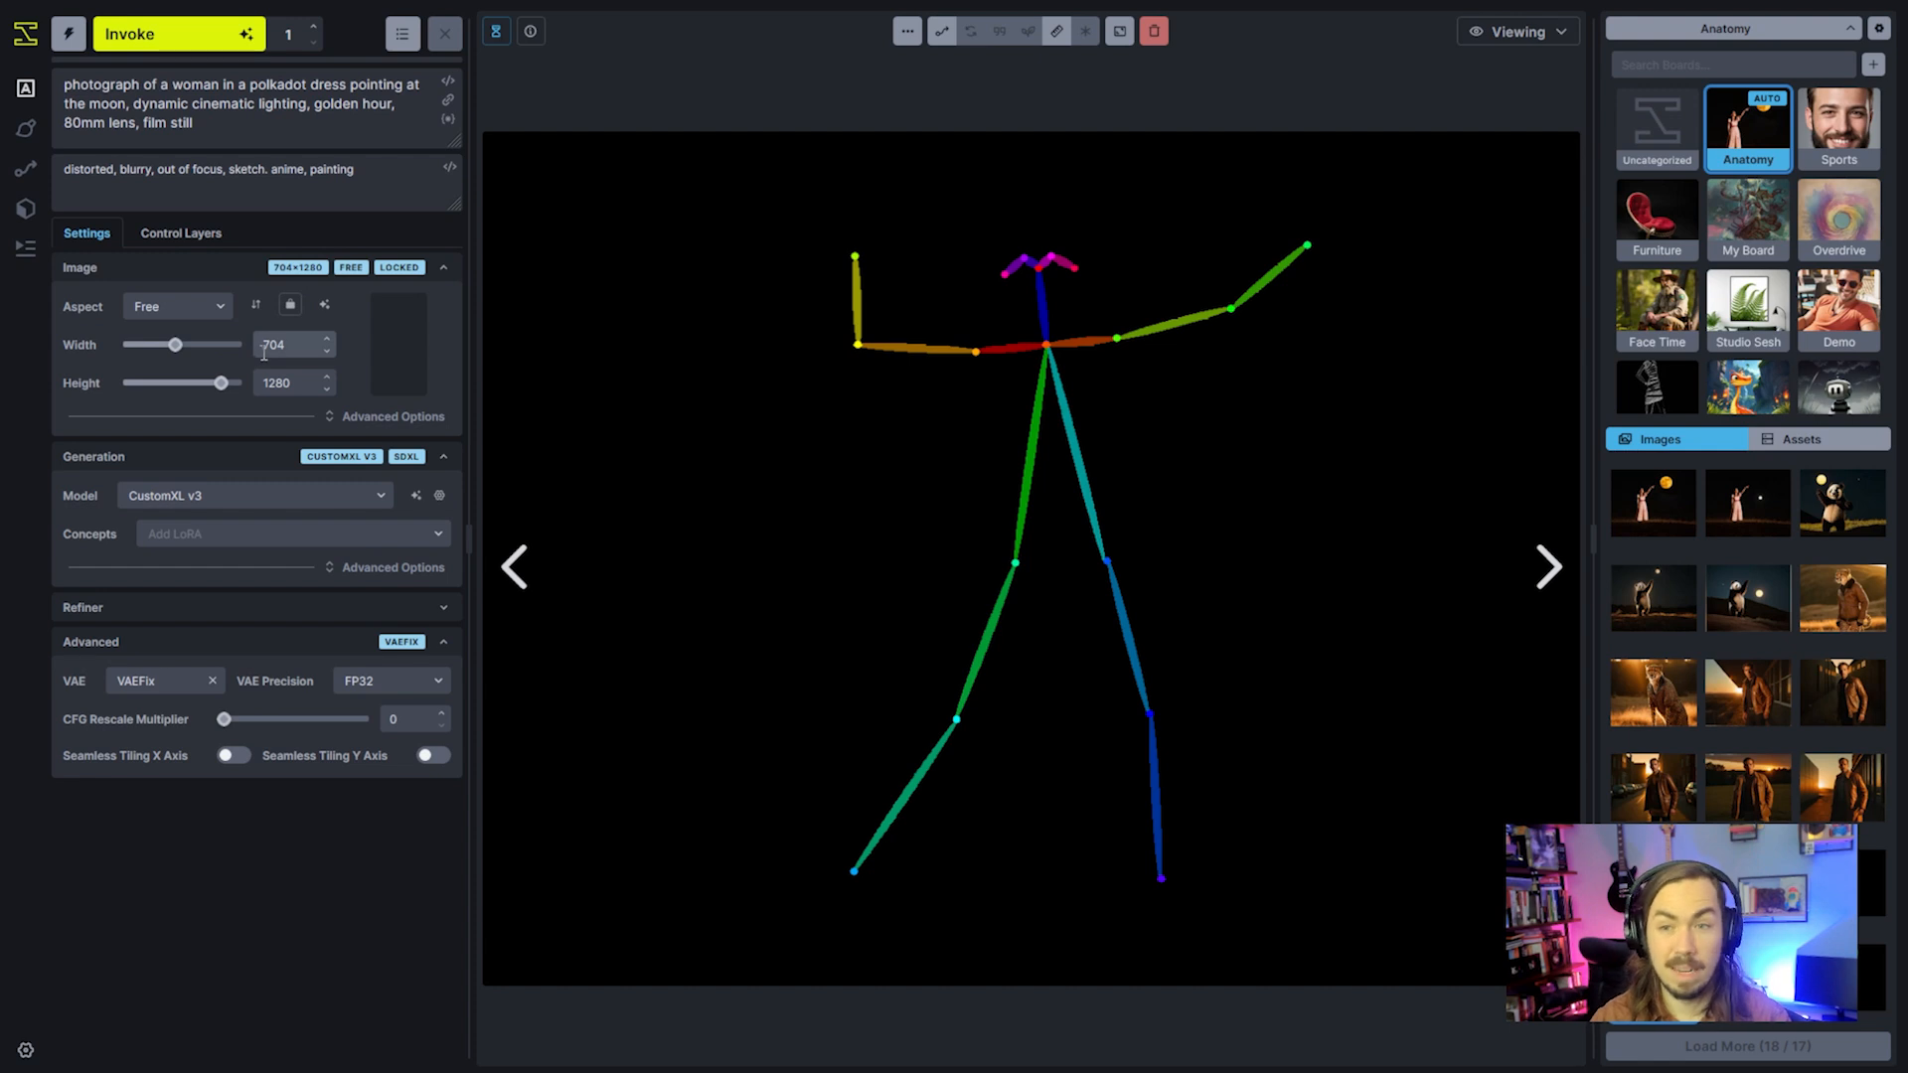
pyautogui.click(201, 308)
pyautogui.click(204, 460)
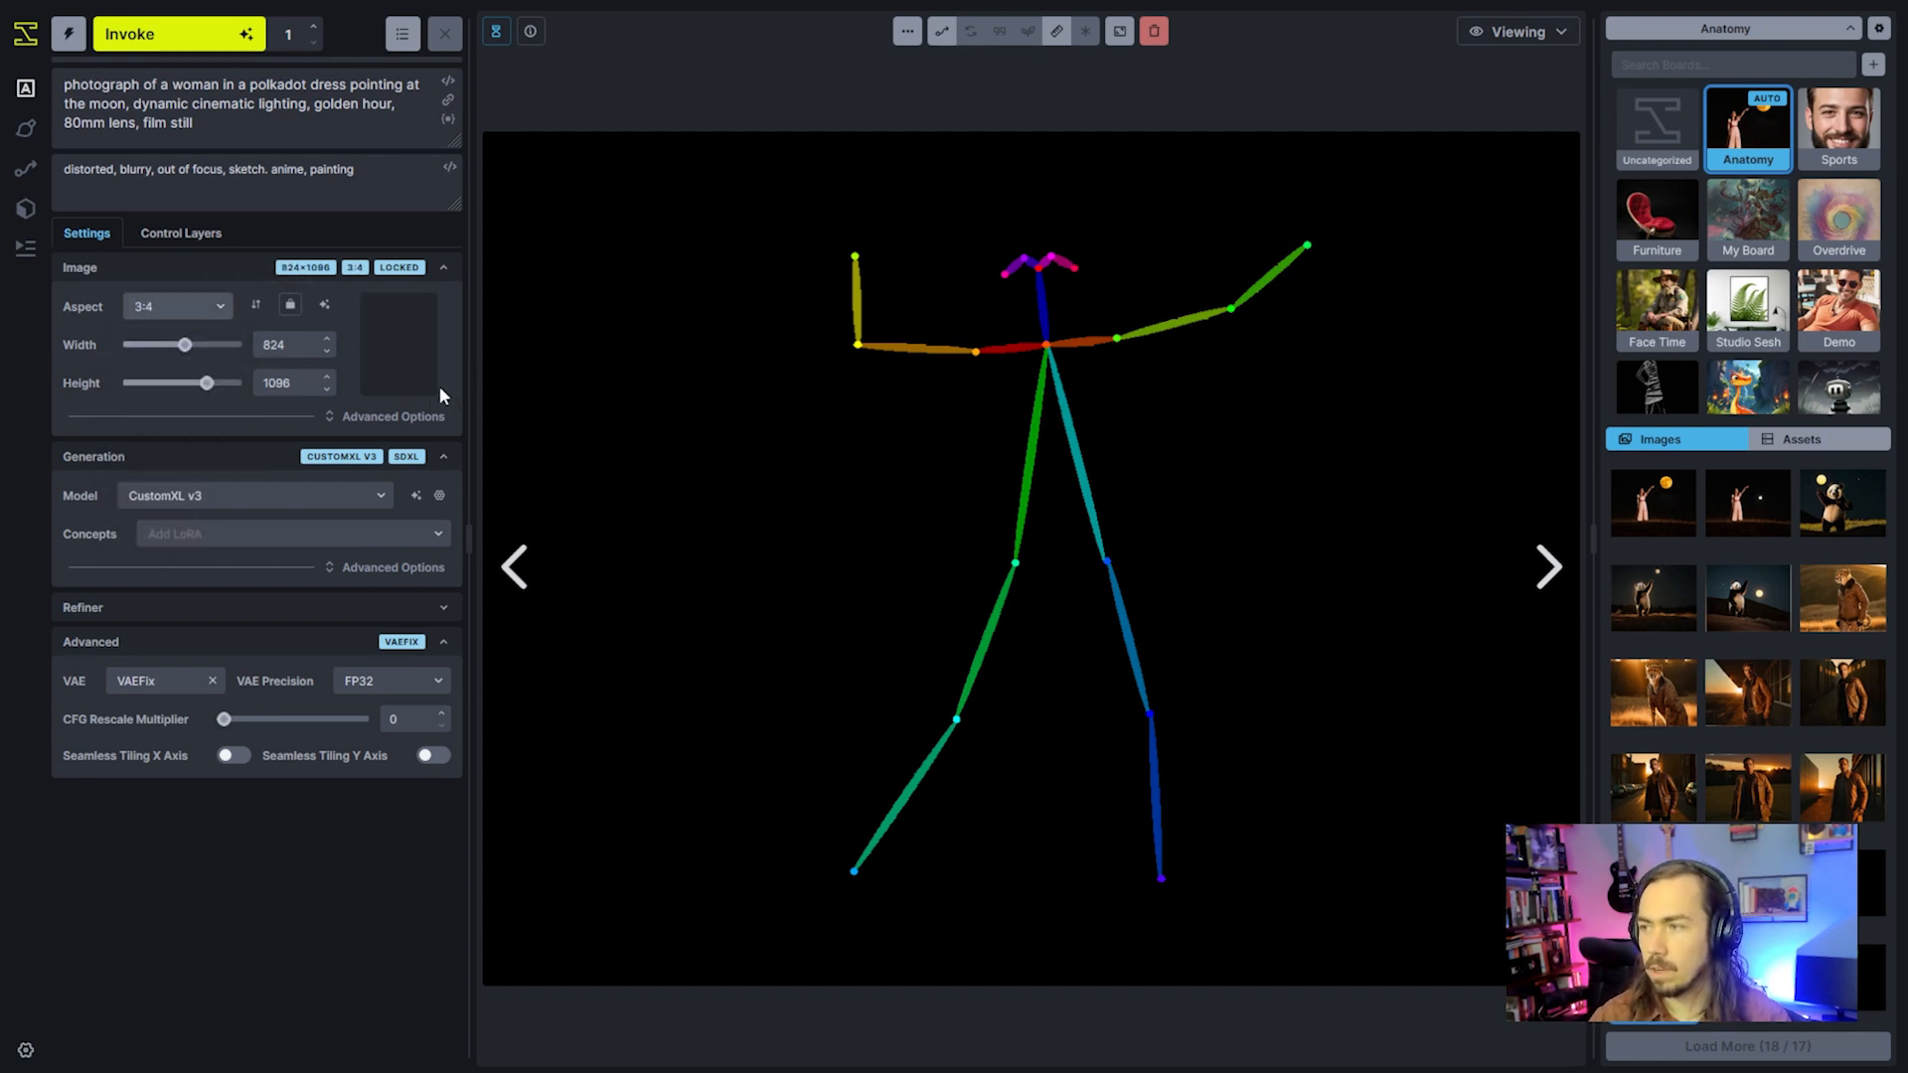
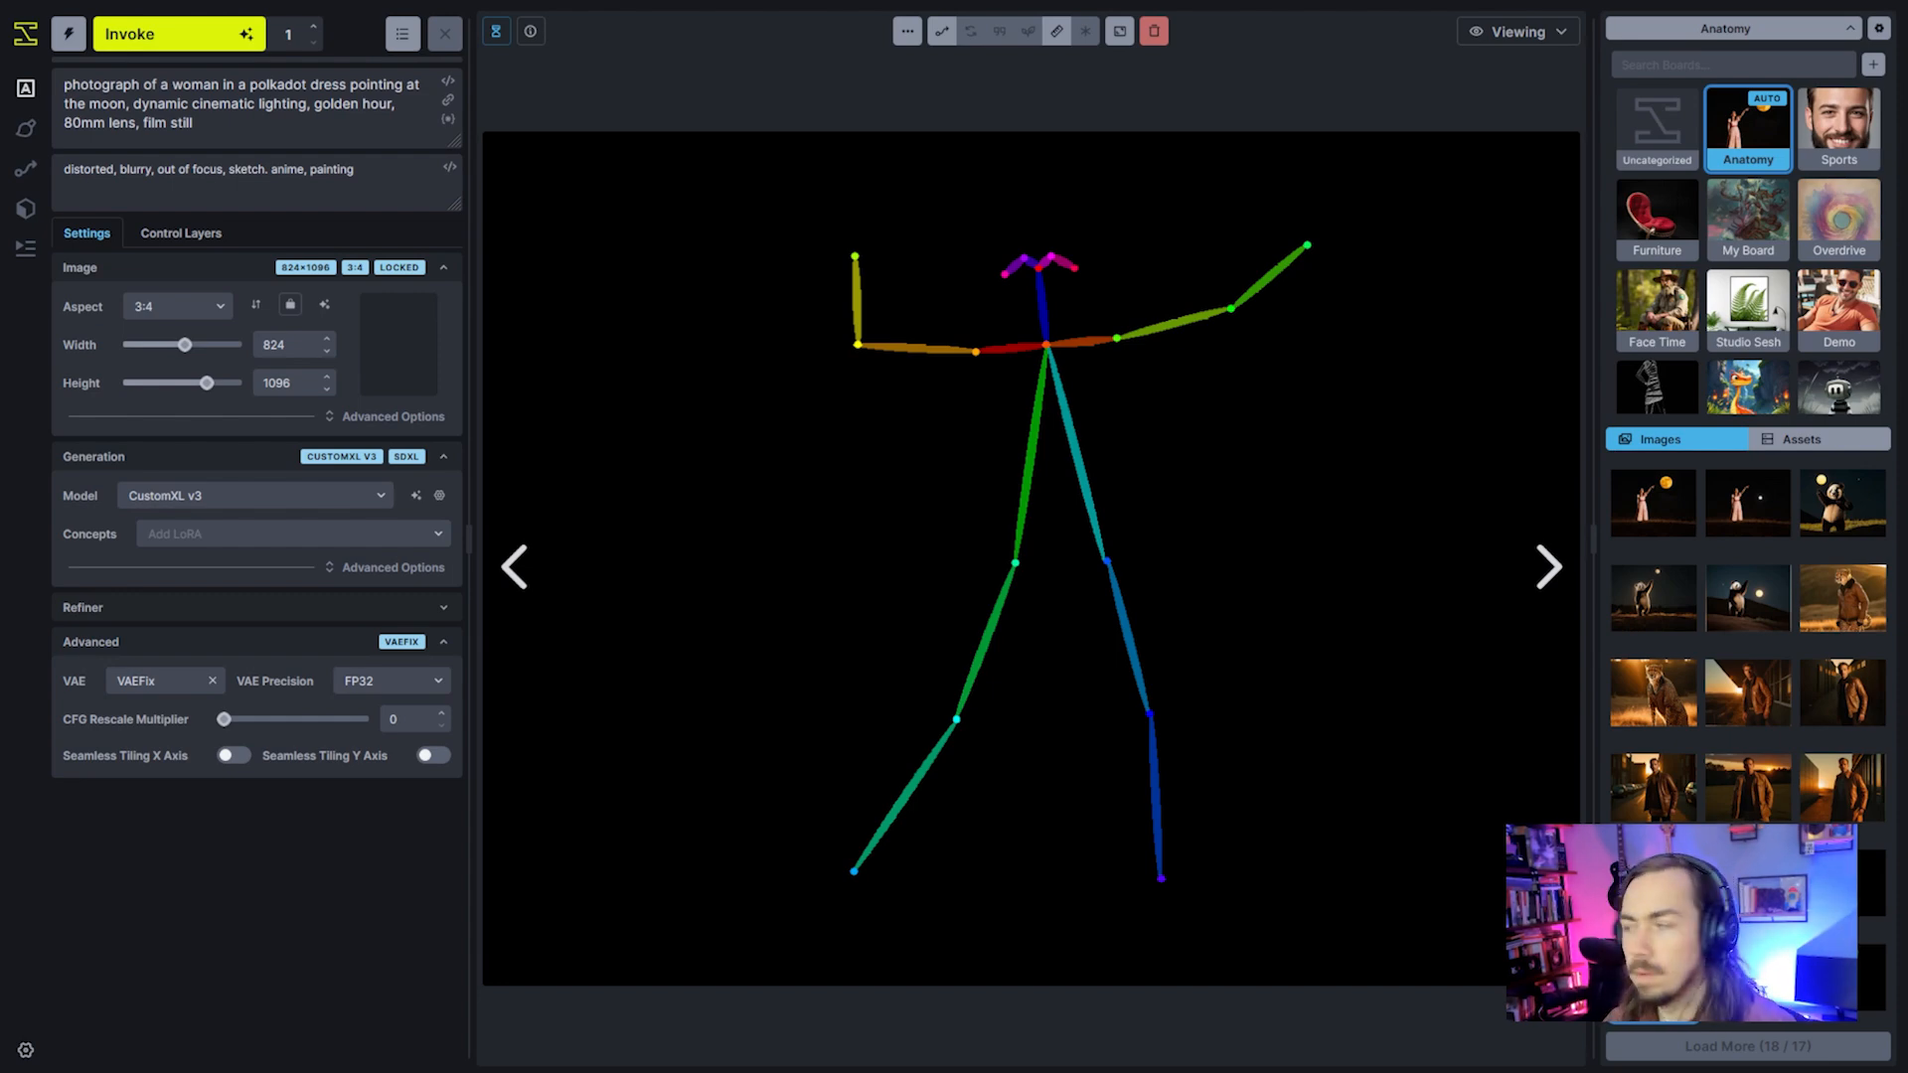
# Browse the gallery images of the man in a leather jacket and examine how his hands are rendered
pyautogui.click(1841, 785)
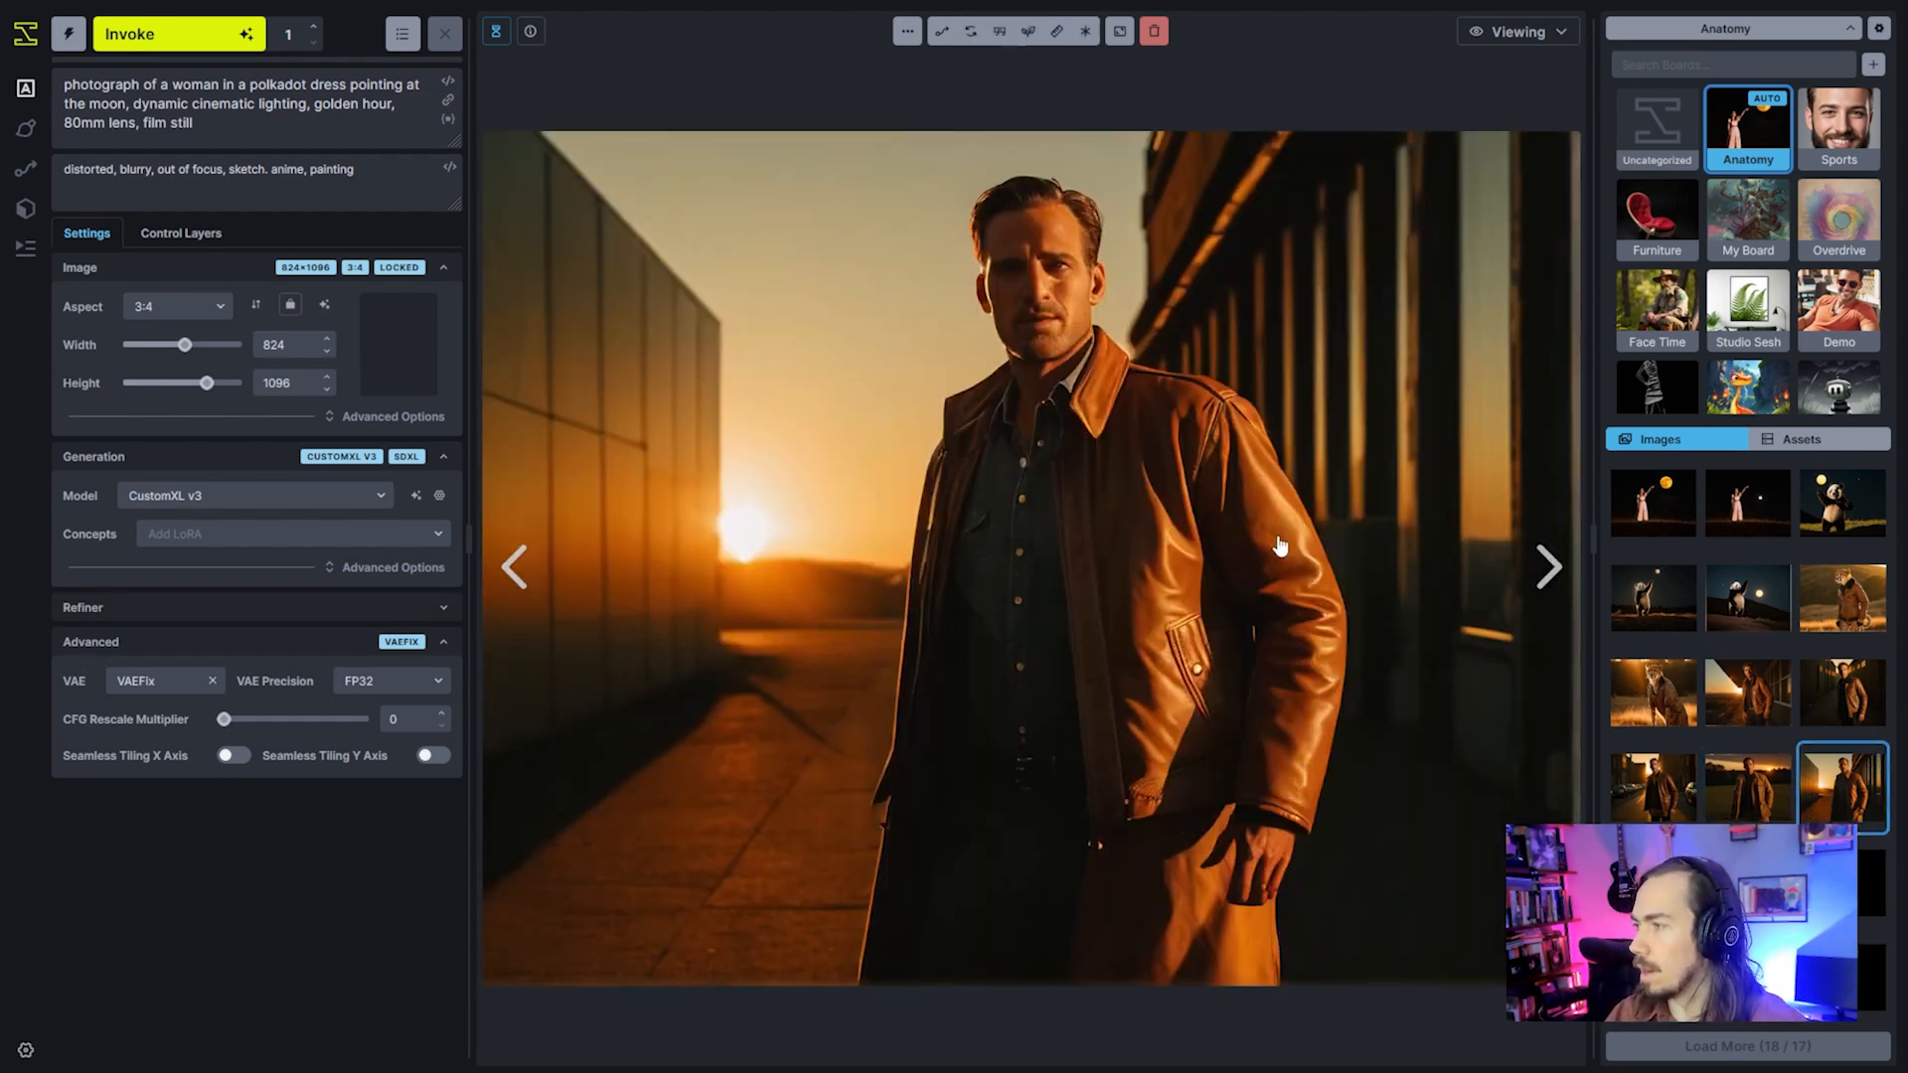
pyautogui.press('Left')
pyautogui.press('Left')
pyautogui.press('Left')
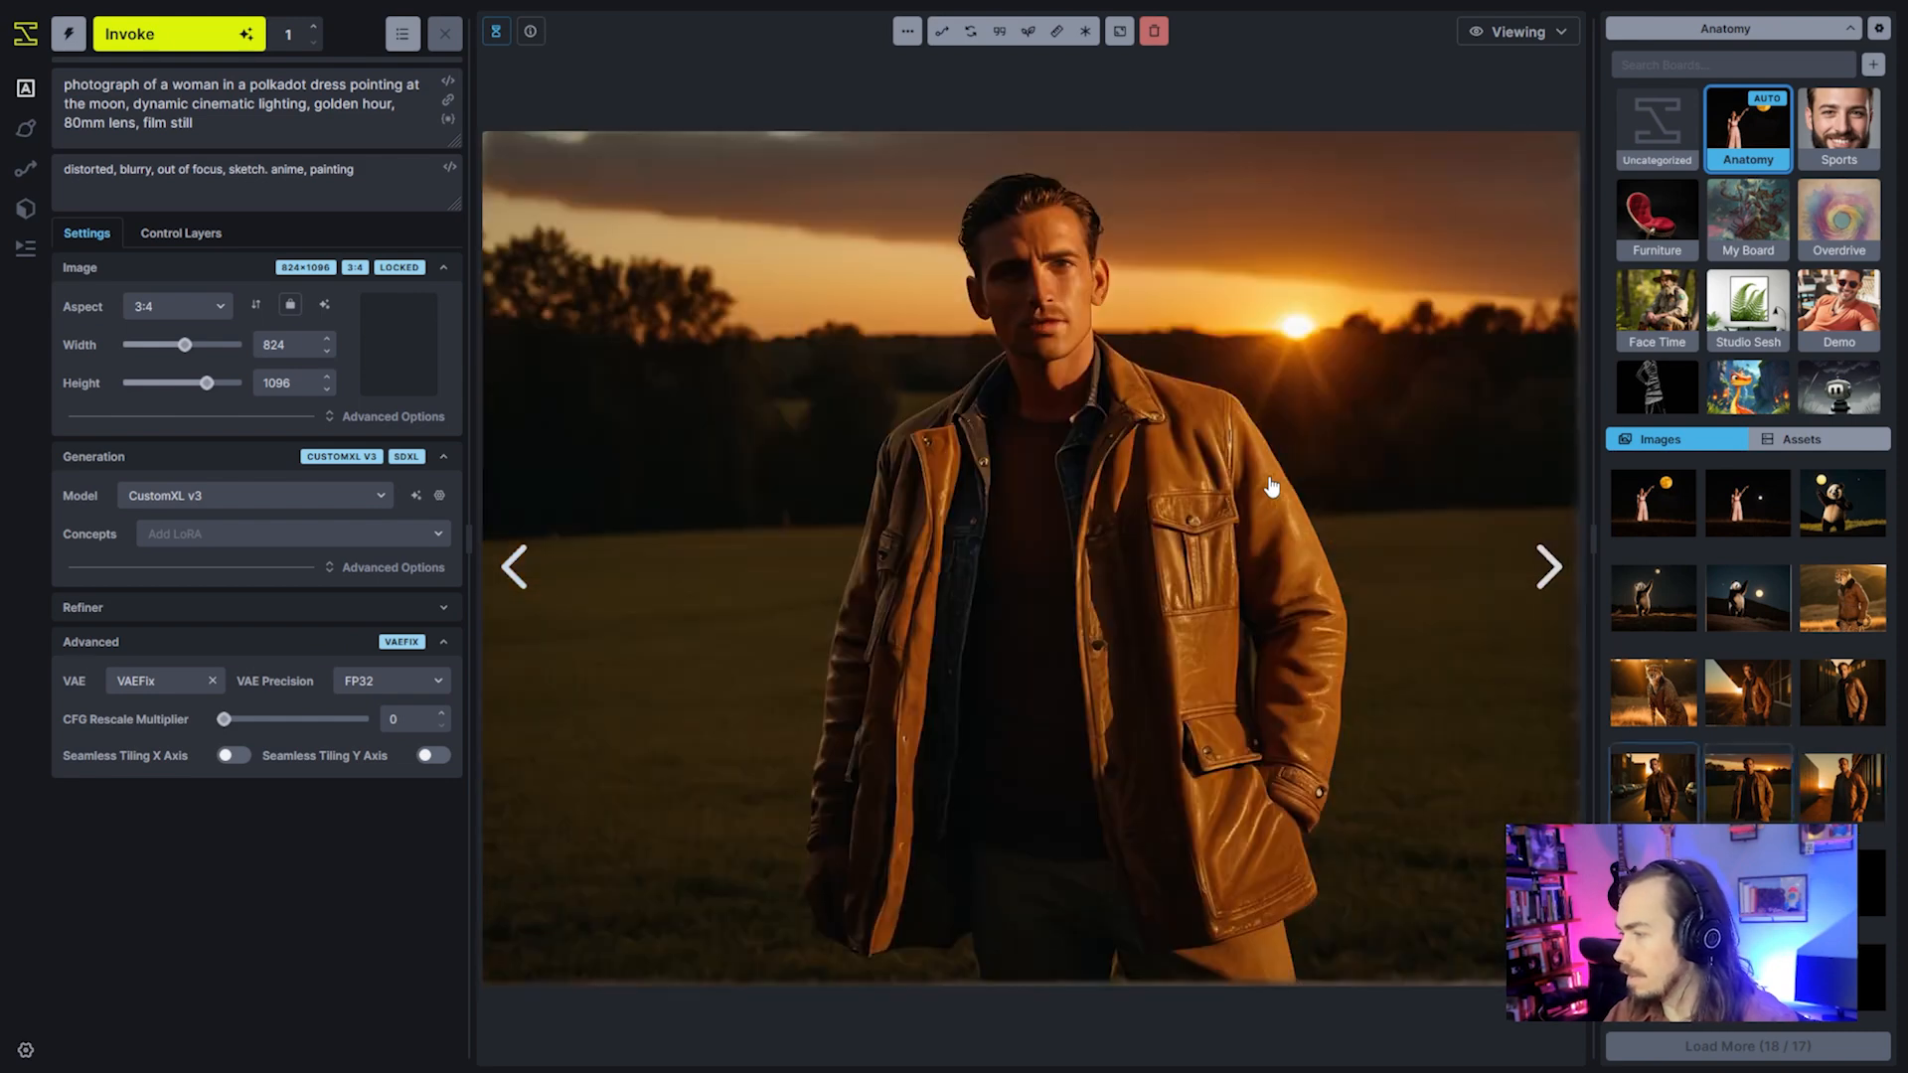
pyautogui.press('Right')
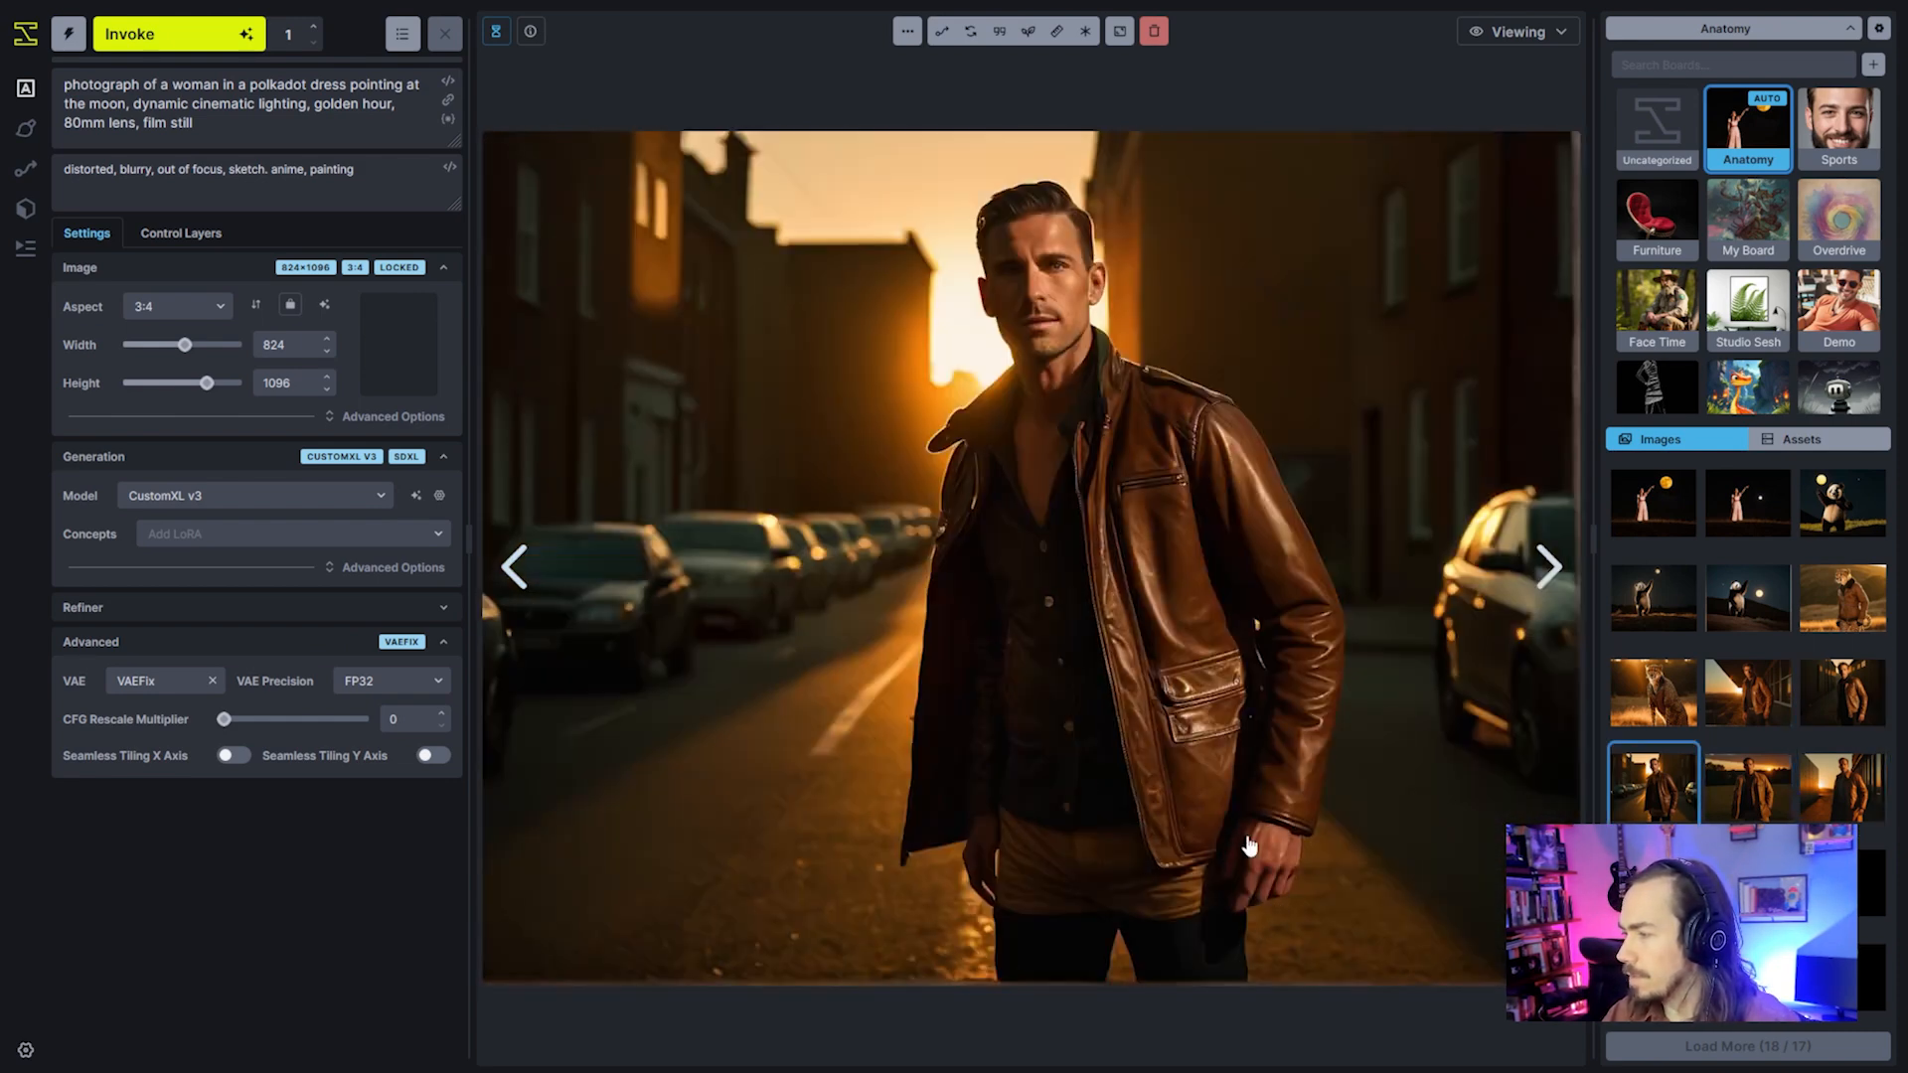
pyautogui.press('Left')
pyautogui.press('Left')
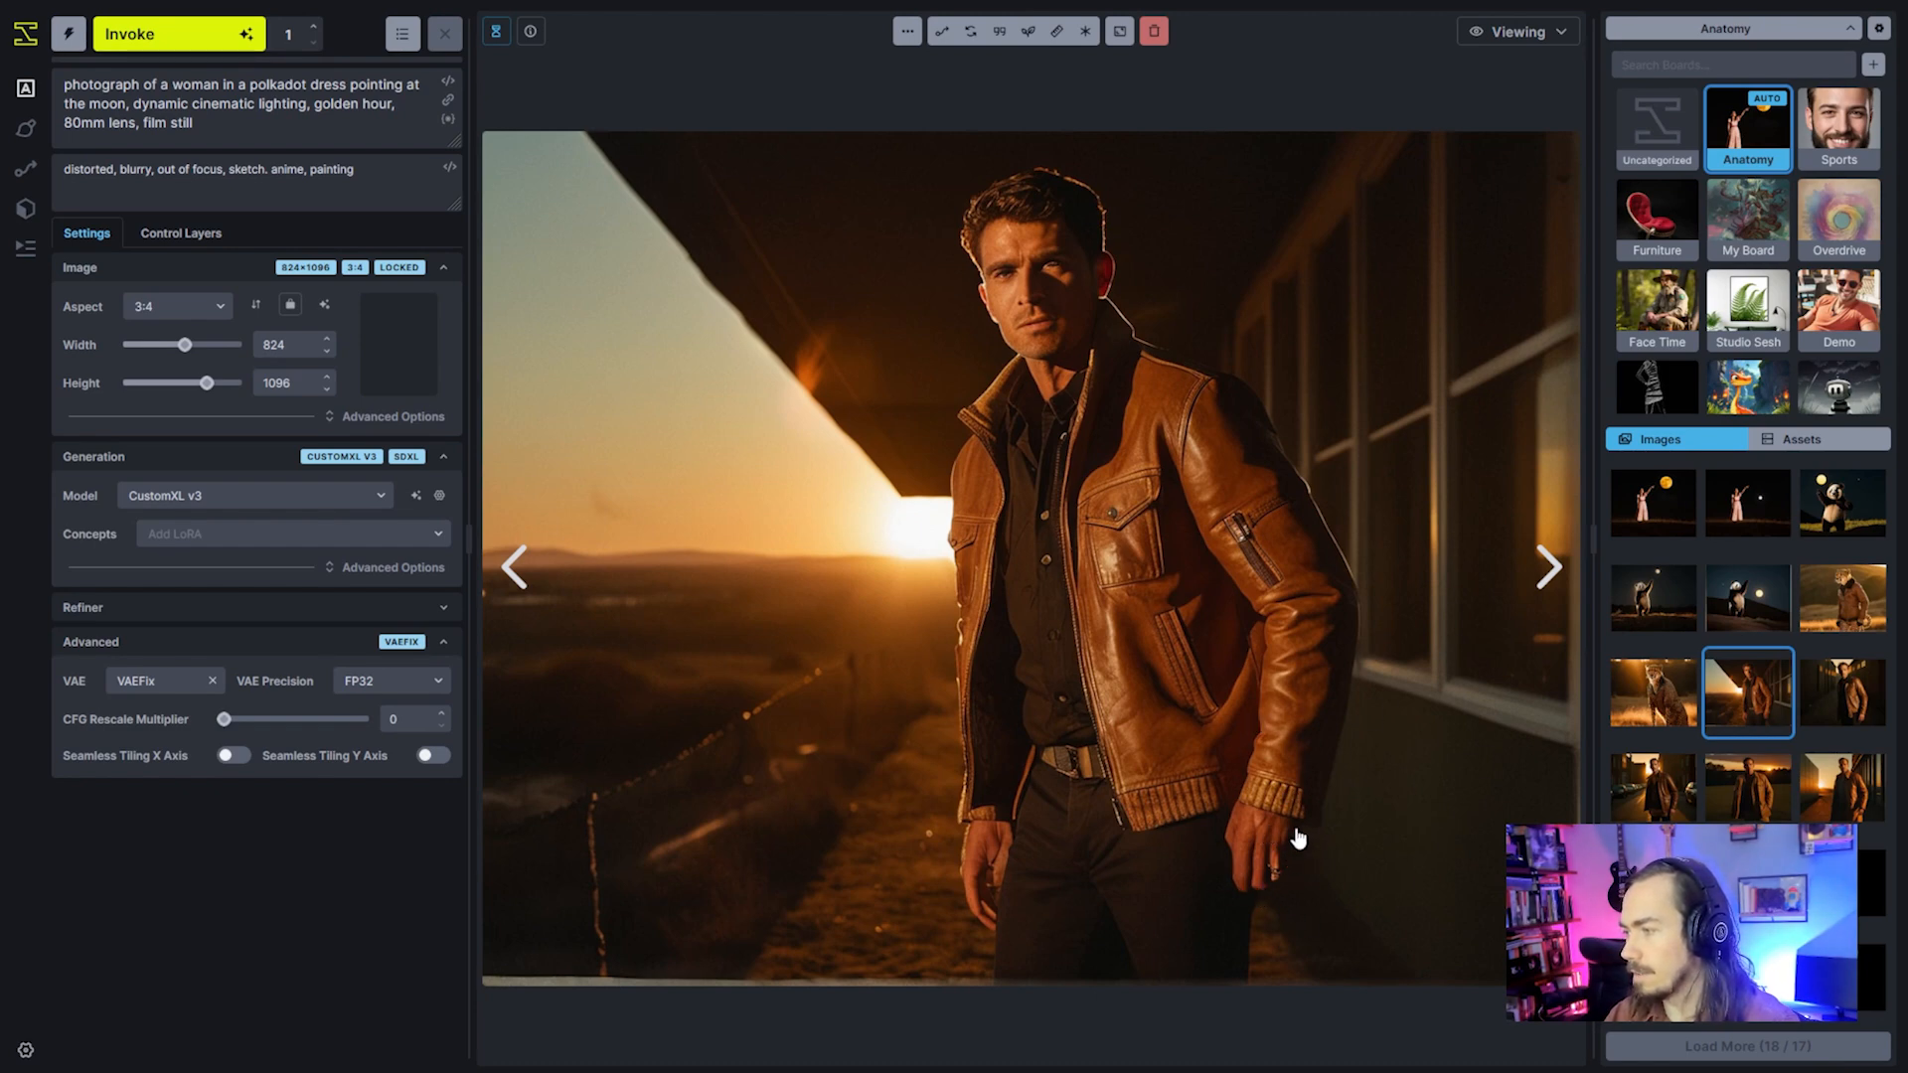
pyautogui.press('Left')
pyautogui.press('Right')
pyautogui.press('Right')
pyautogui.press('Right')
pyautogui.press('Right')
pyautogui.press('Right')
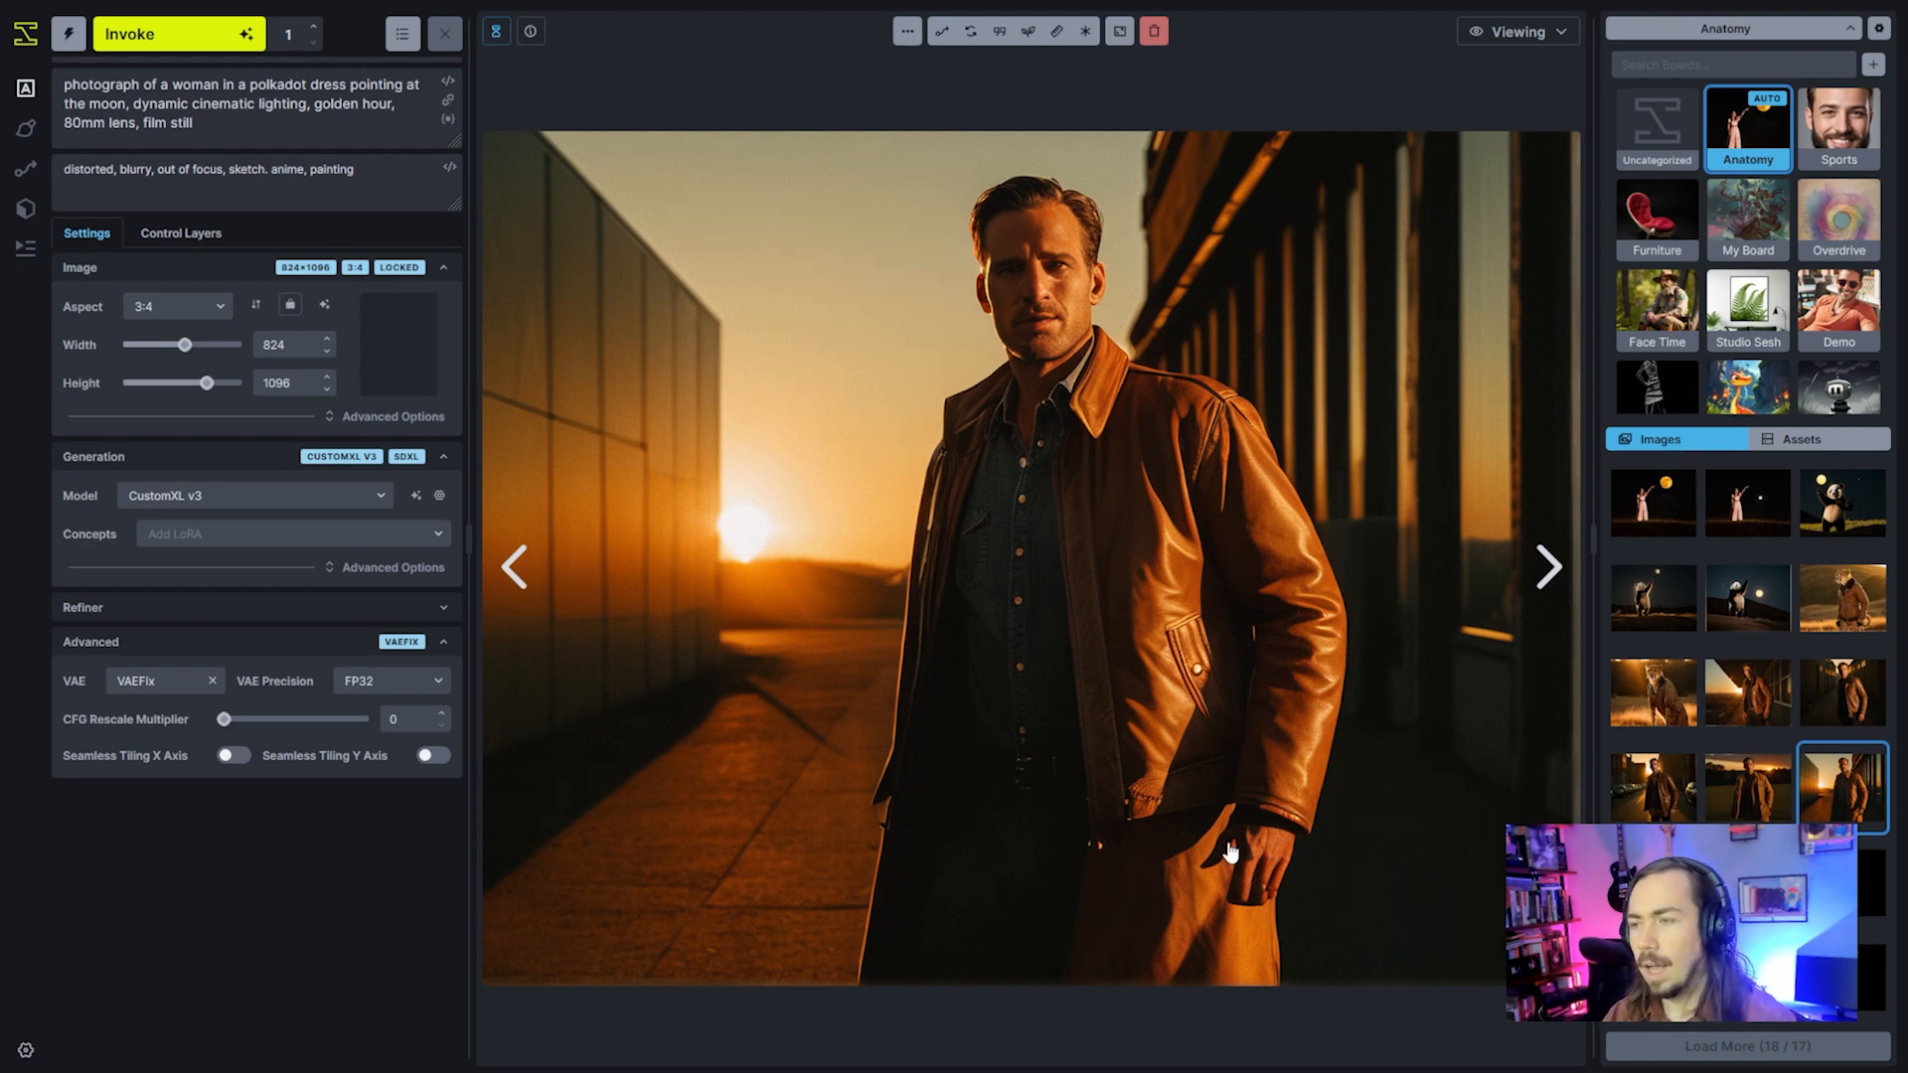
# Send the image of the man in the long leather coat to the Unified Canvas and reuse its prompts
pyautogui.click(909, 32)
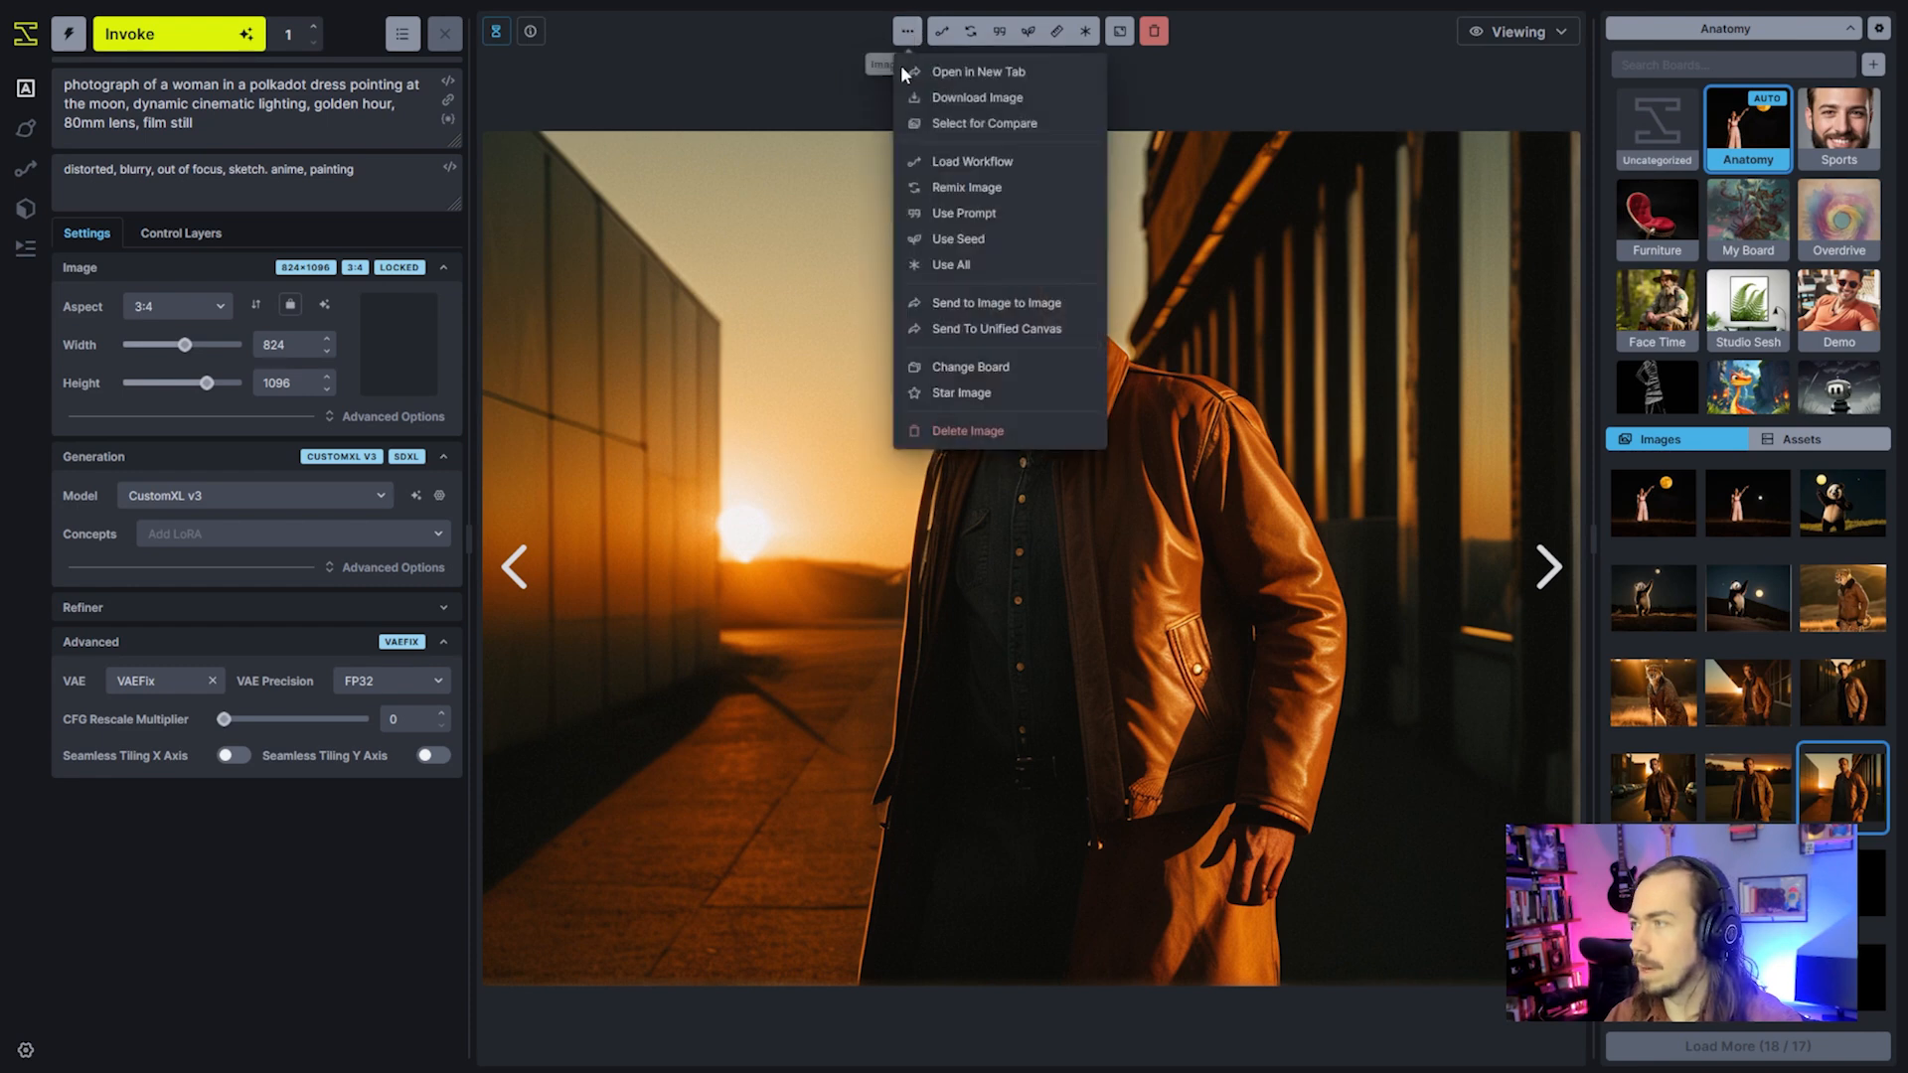
pyautogui.click(974, 343)
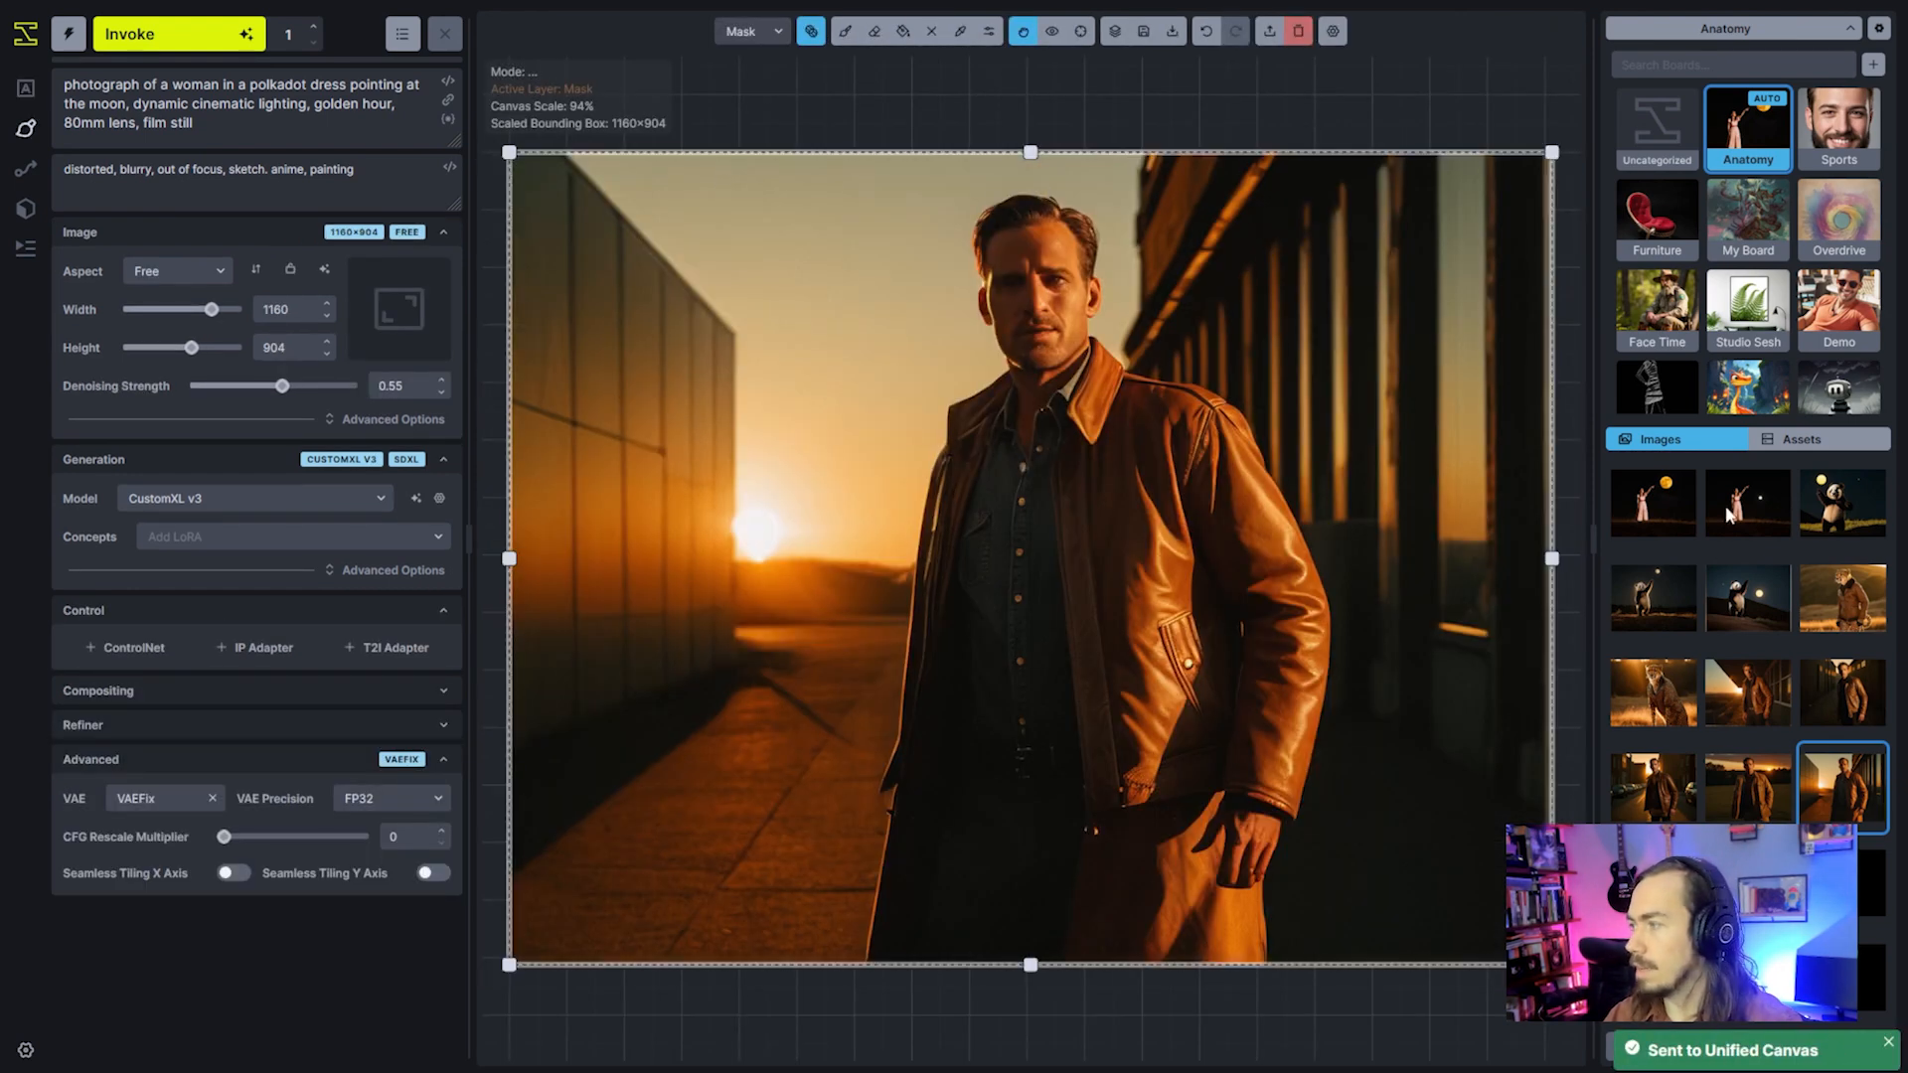
pyautogui.rightClick(1834, 790)
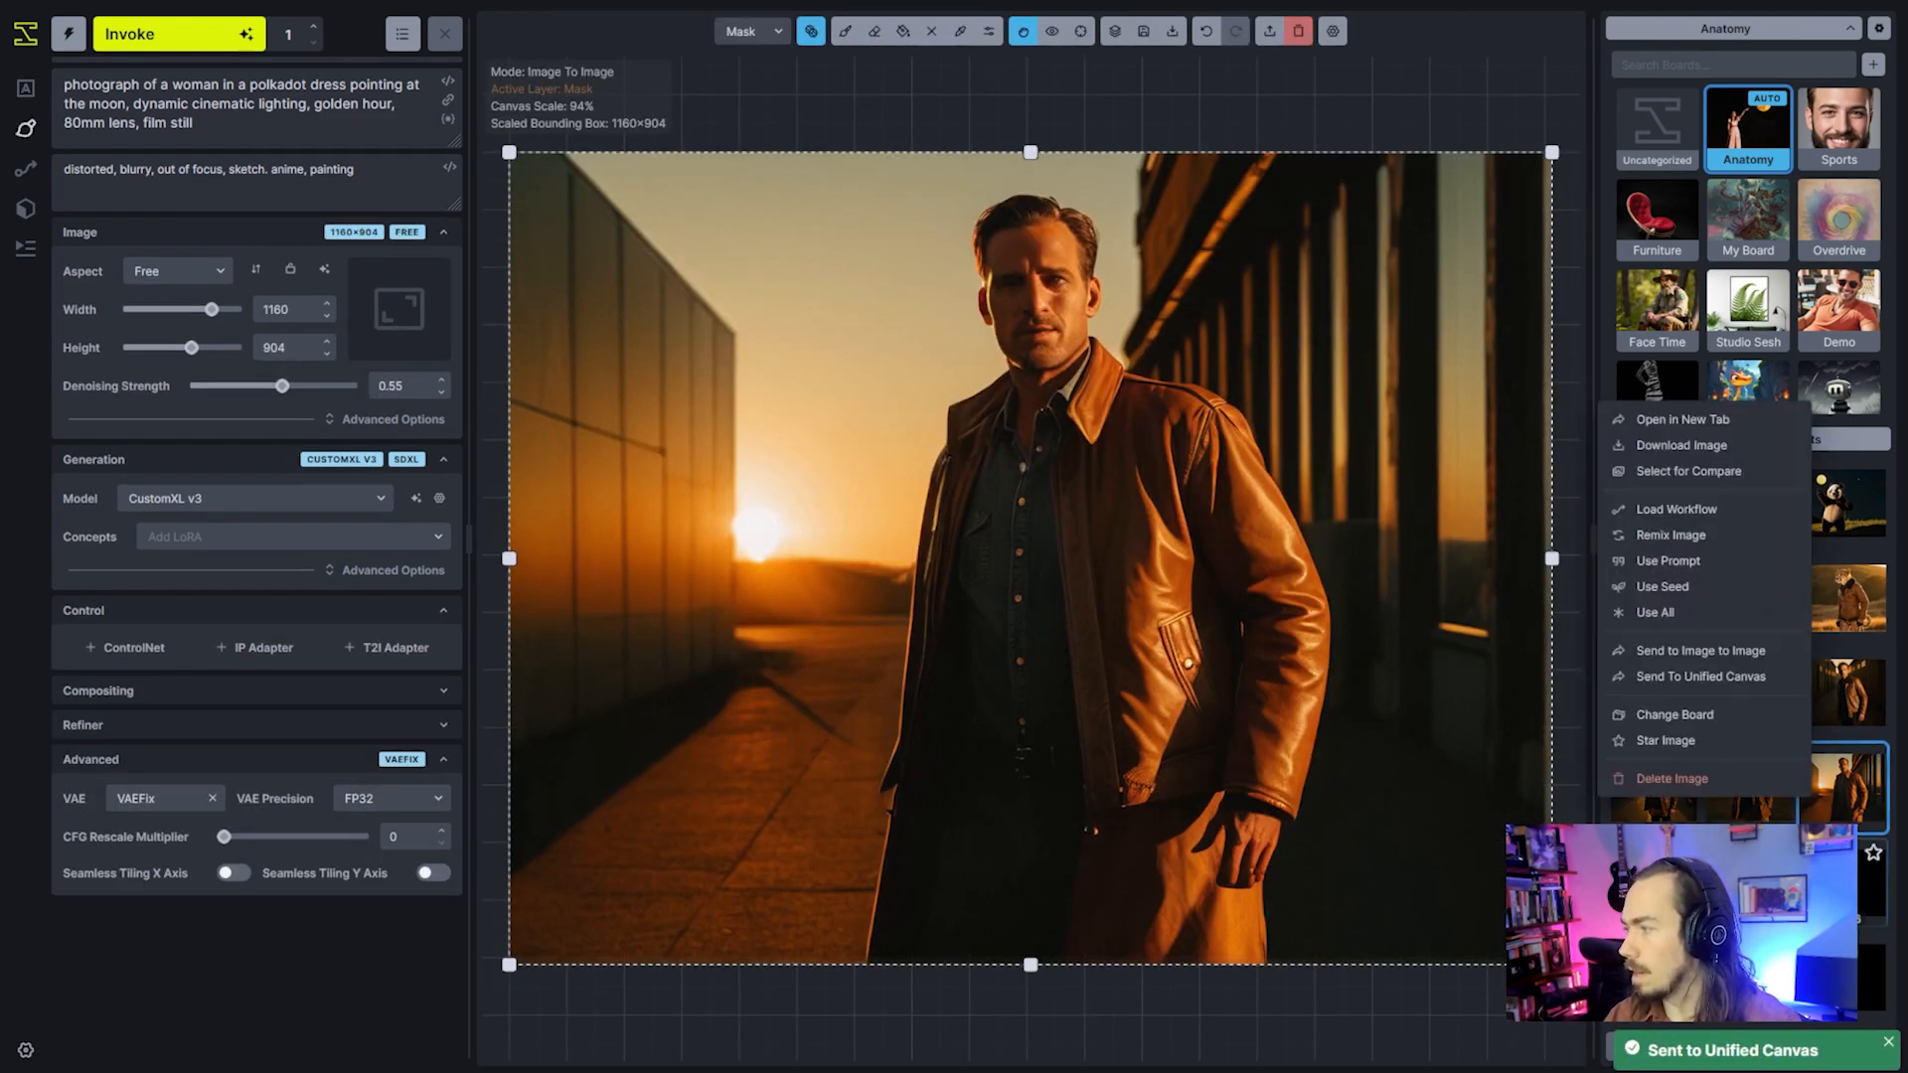
pyautogui.click(1727, 579)
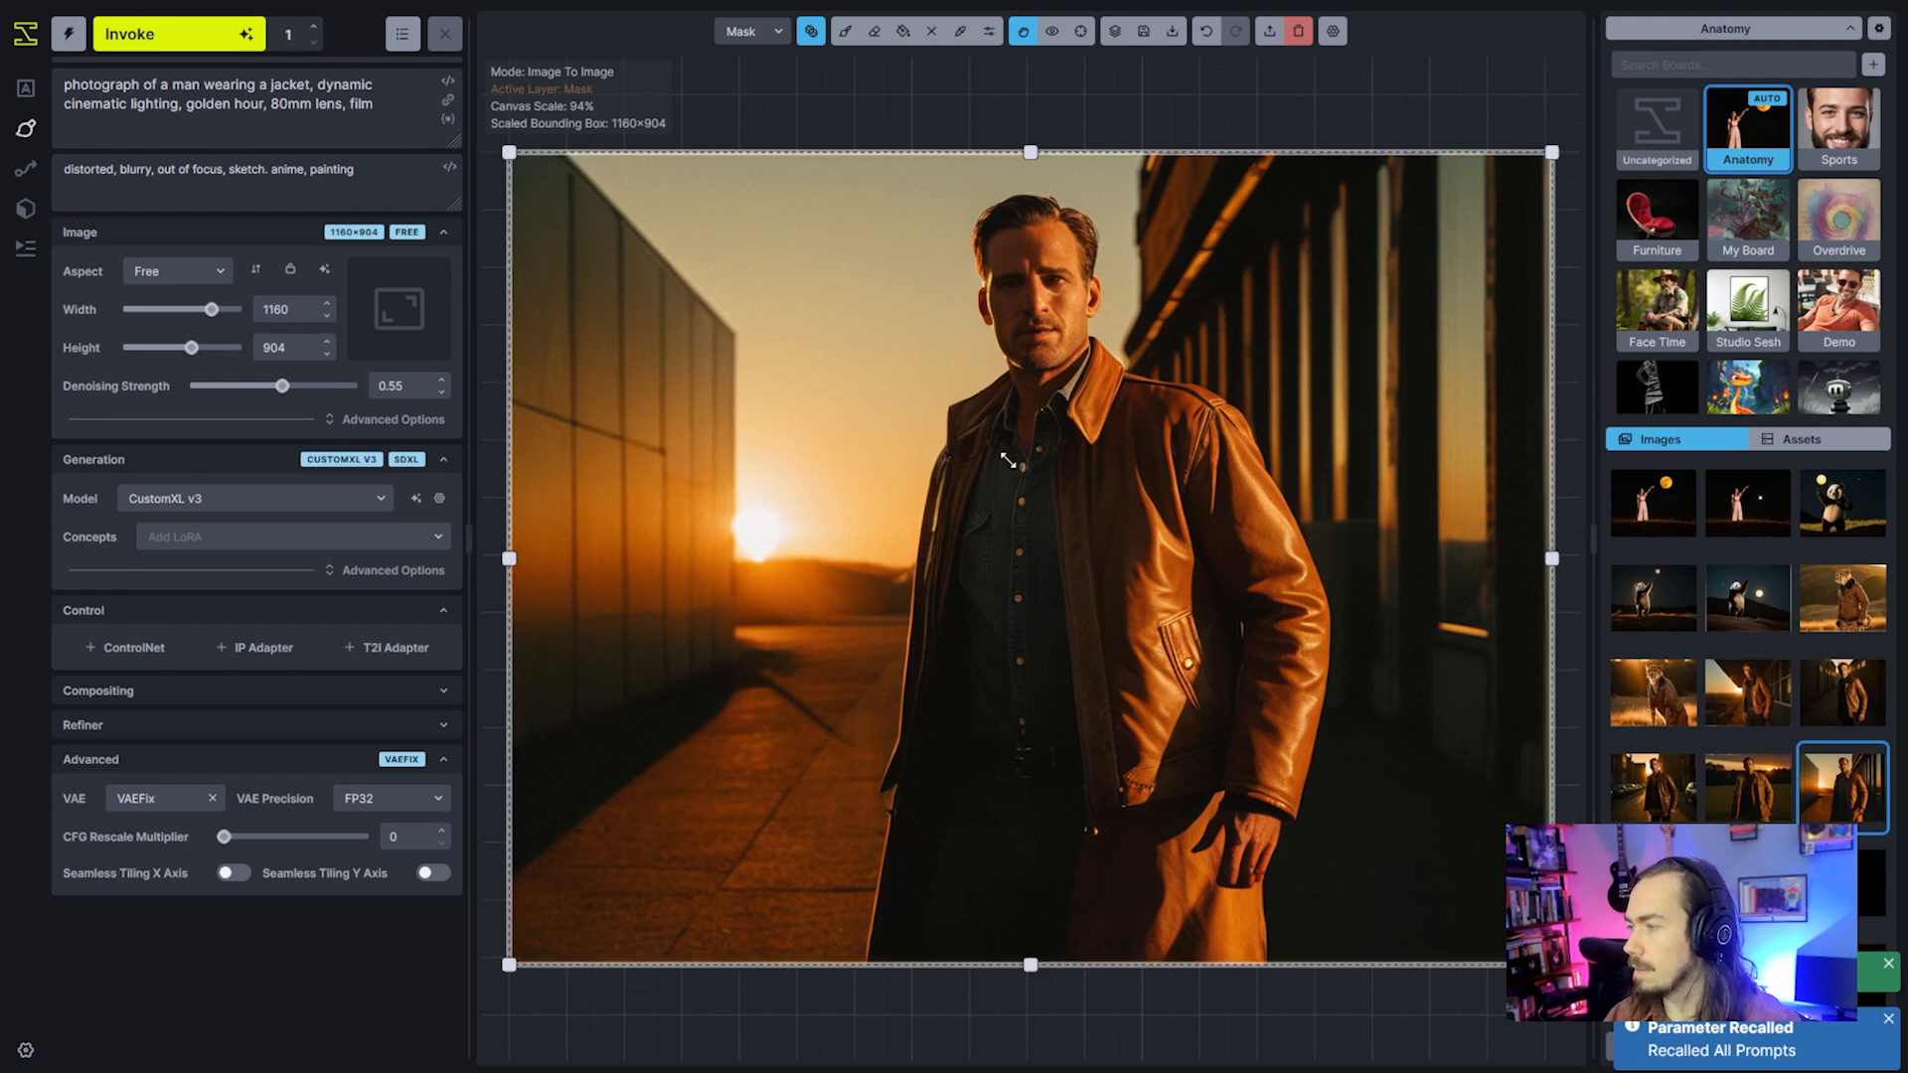
# Shrink the bounding box to 448 × 384 around the man's hand and add an IP Adapter using the ip_adapter_sdxl_vit_h model
pyautogui.moveTo(509, 152); pyautogui.dragTo(1148, 601)
pyautogui.moveTo(1143, 666); pyautogui.dragTo(999, 658)
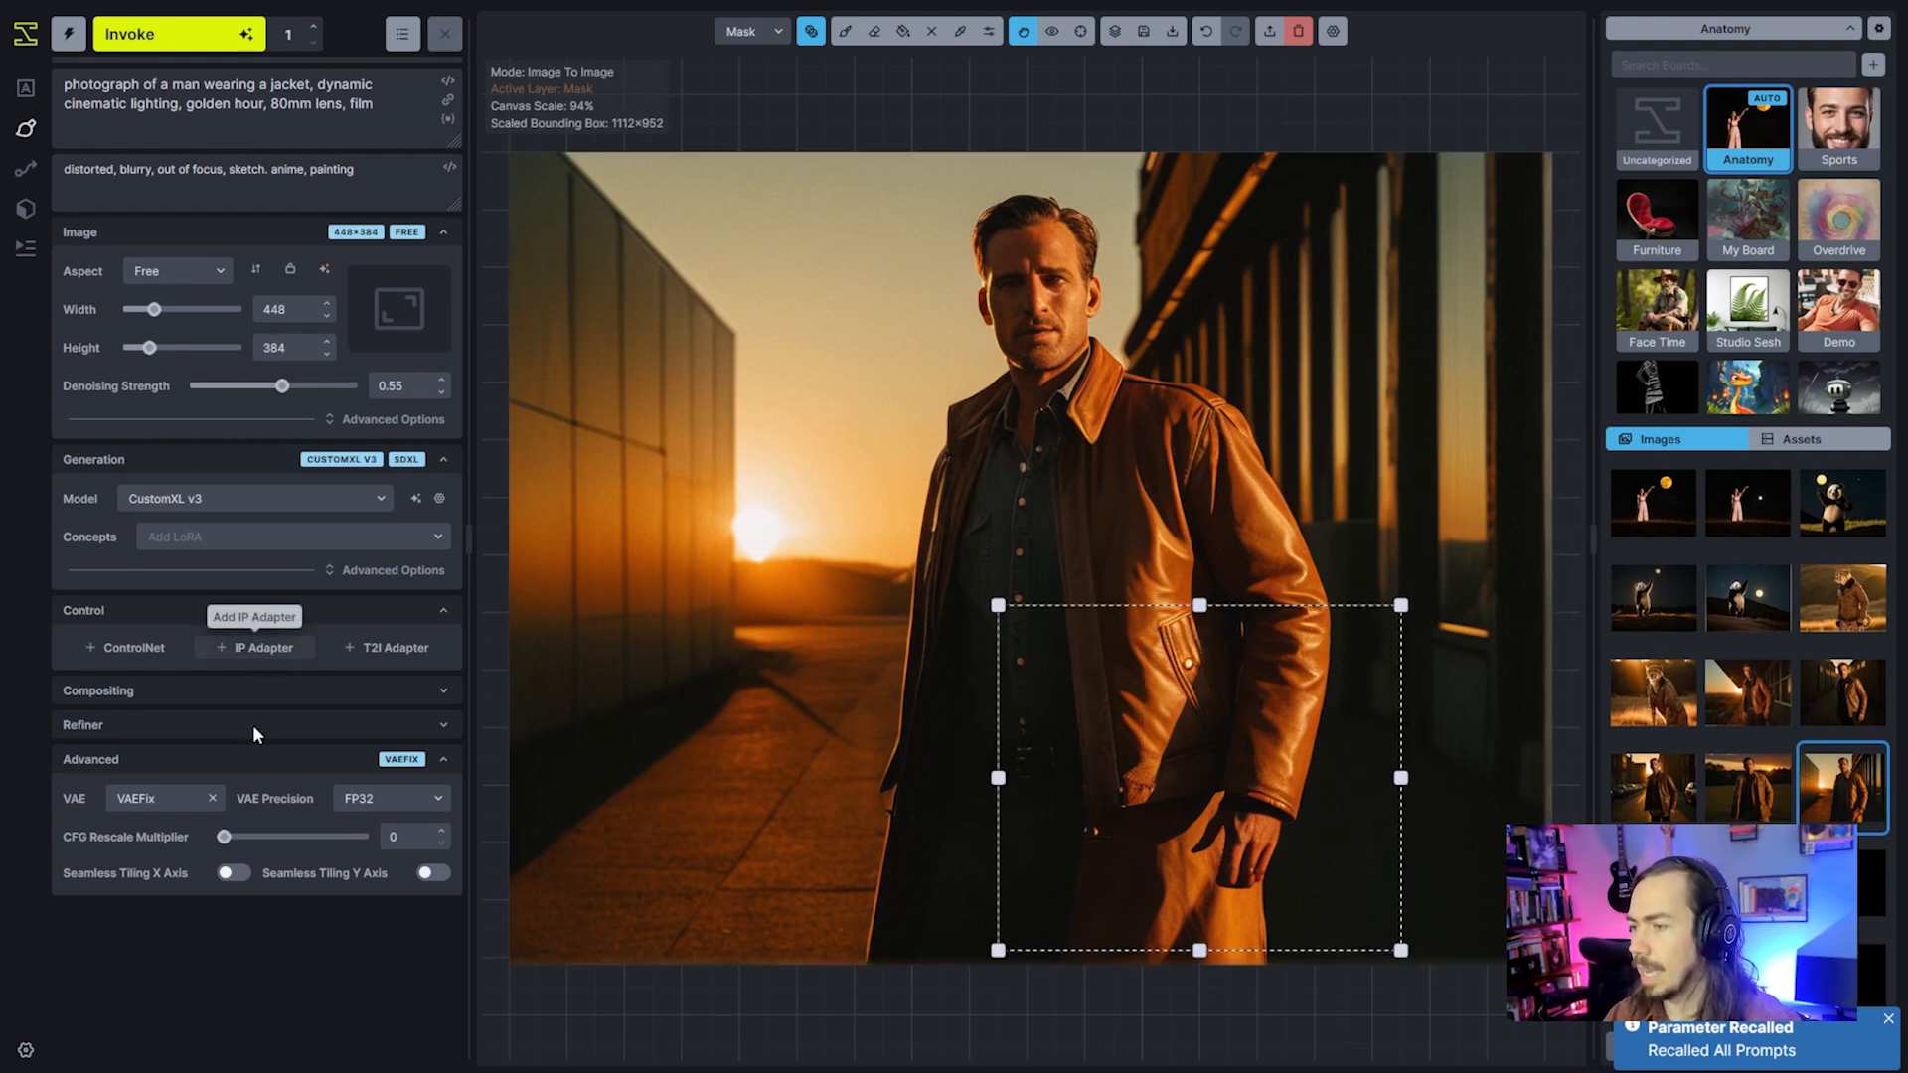
pyautogui.click(254, 647)
pyautogui.click(220, 735)
pyautogui.click(179, 816)
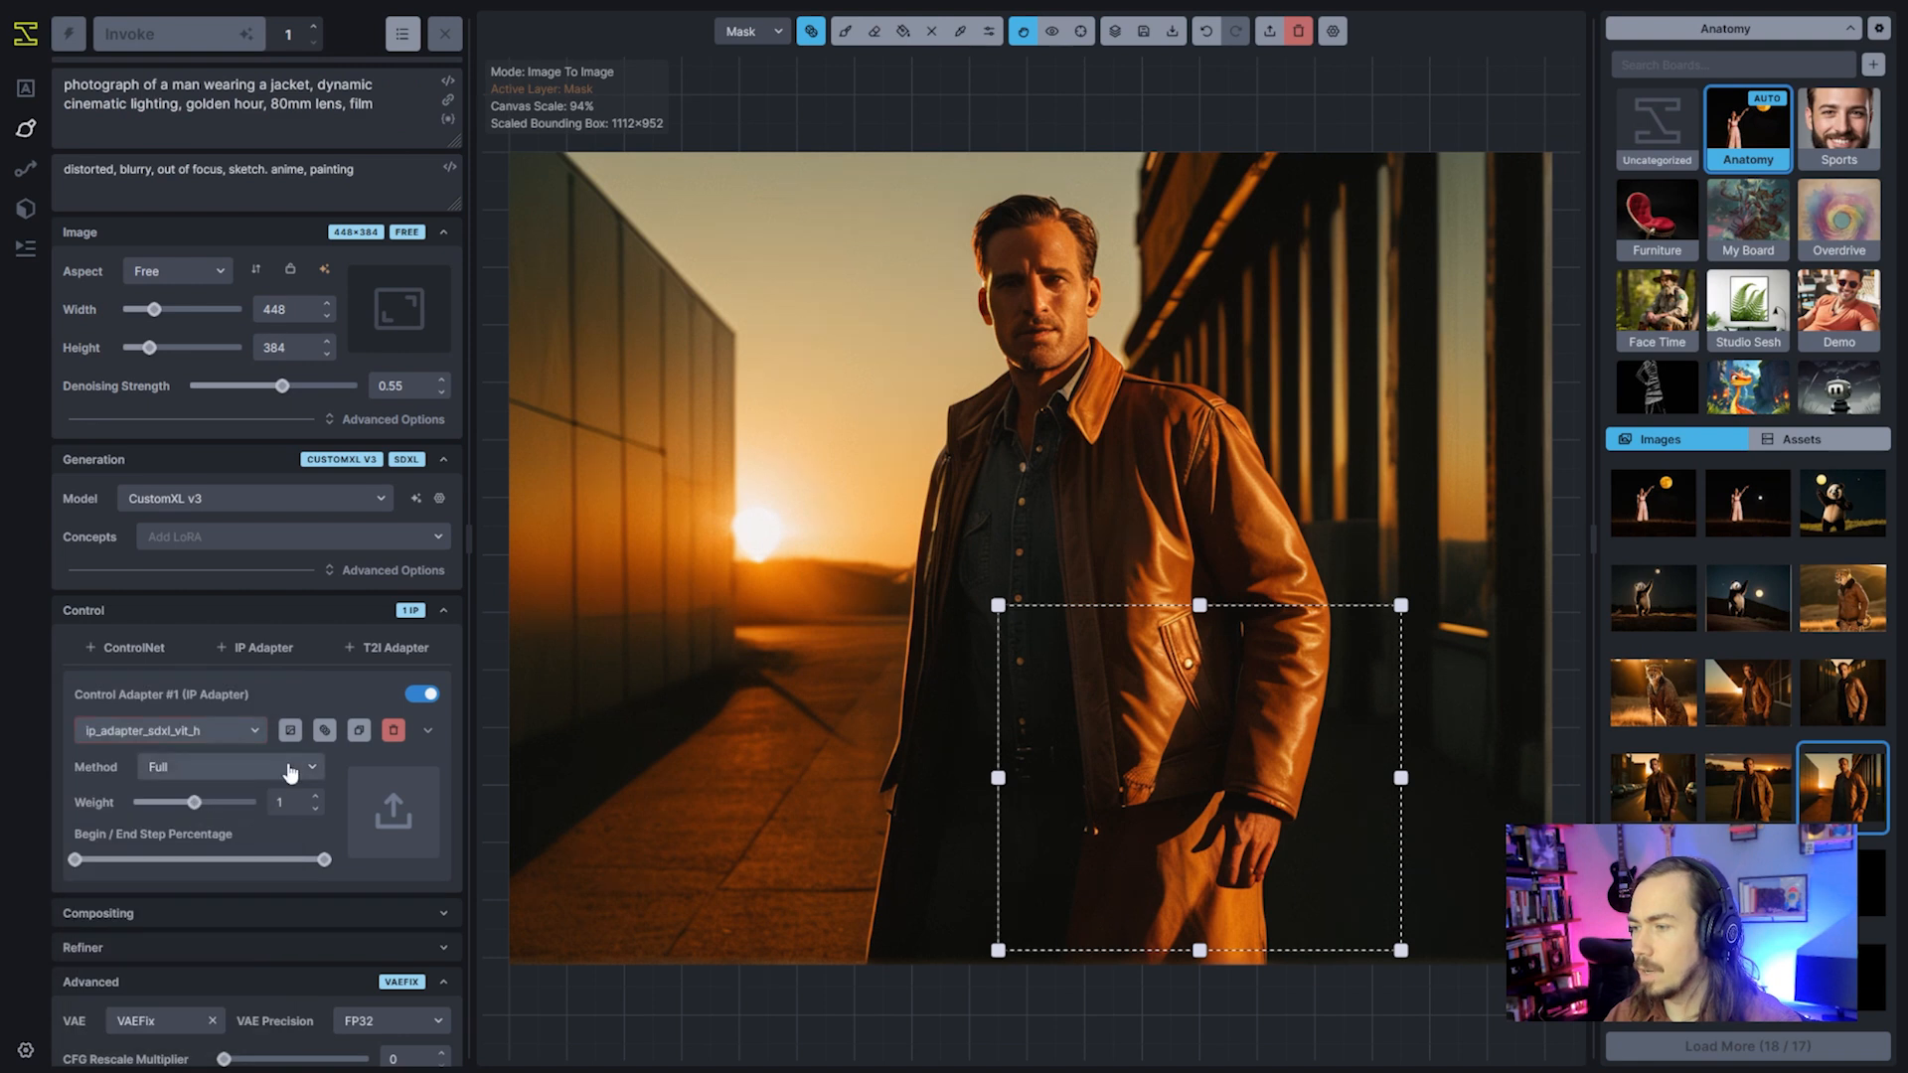
# Set the IP Adapter method to Composition Only (Beta) and load the boxed canvas area as its reference image
pyautogui.click(277, 767)
pyautogui.click(223, 853)
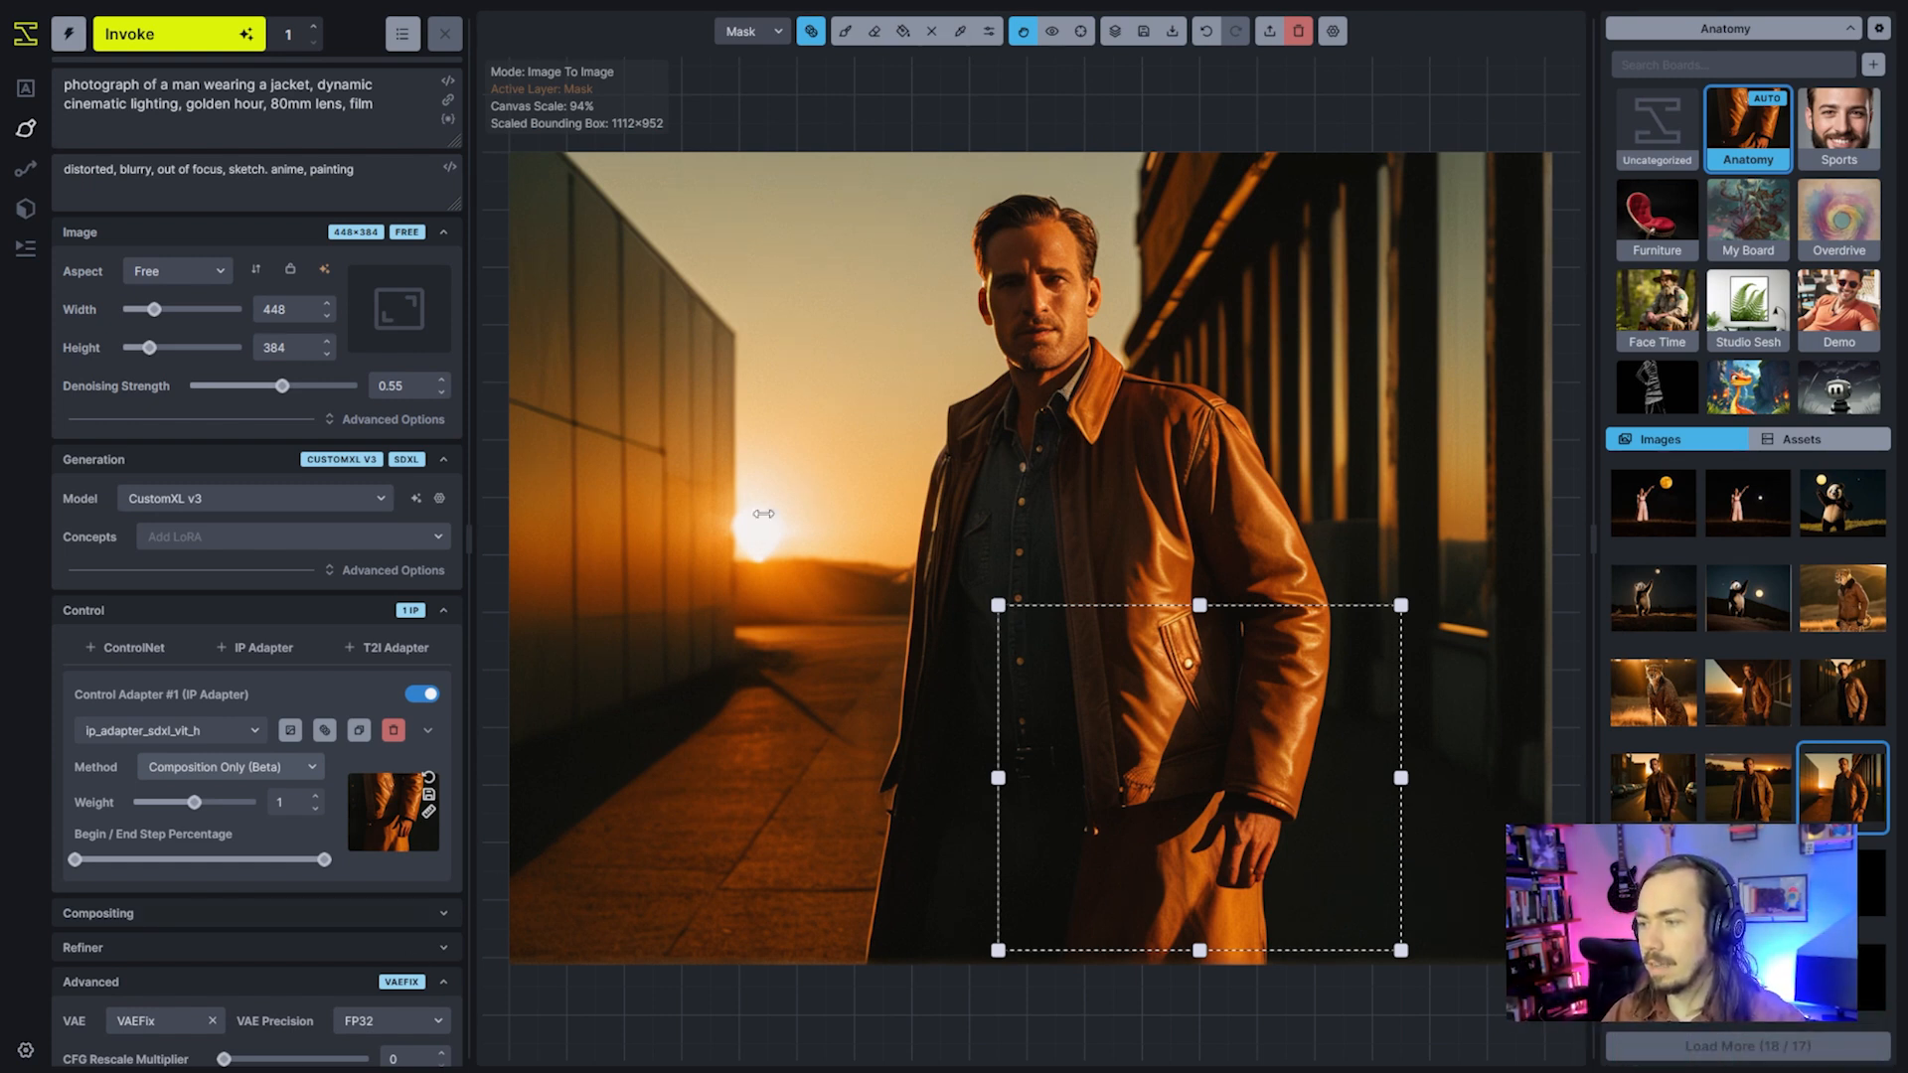
# Examine the man's hand and cuff on the canvas and review the lighting and film terms in the positive prompt
pyautogui.scroll(5, 1277, 873)
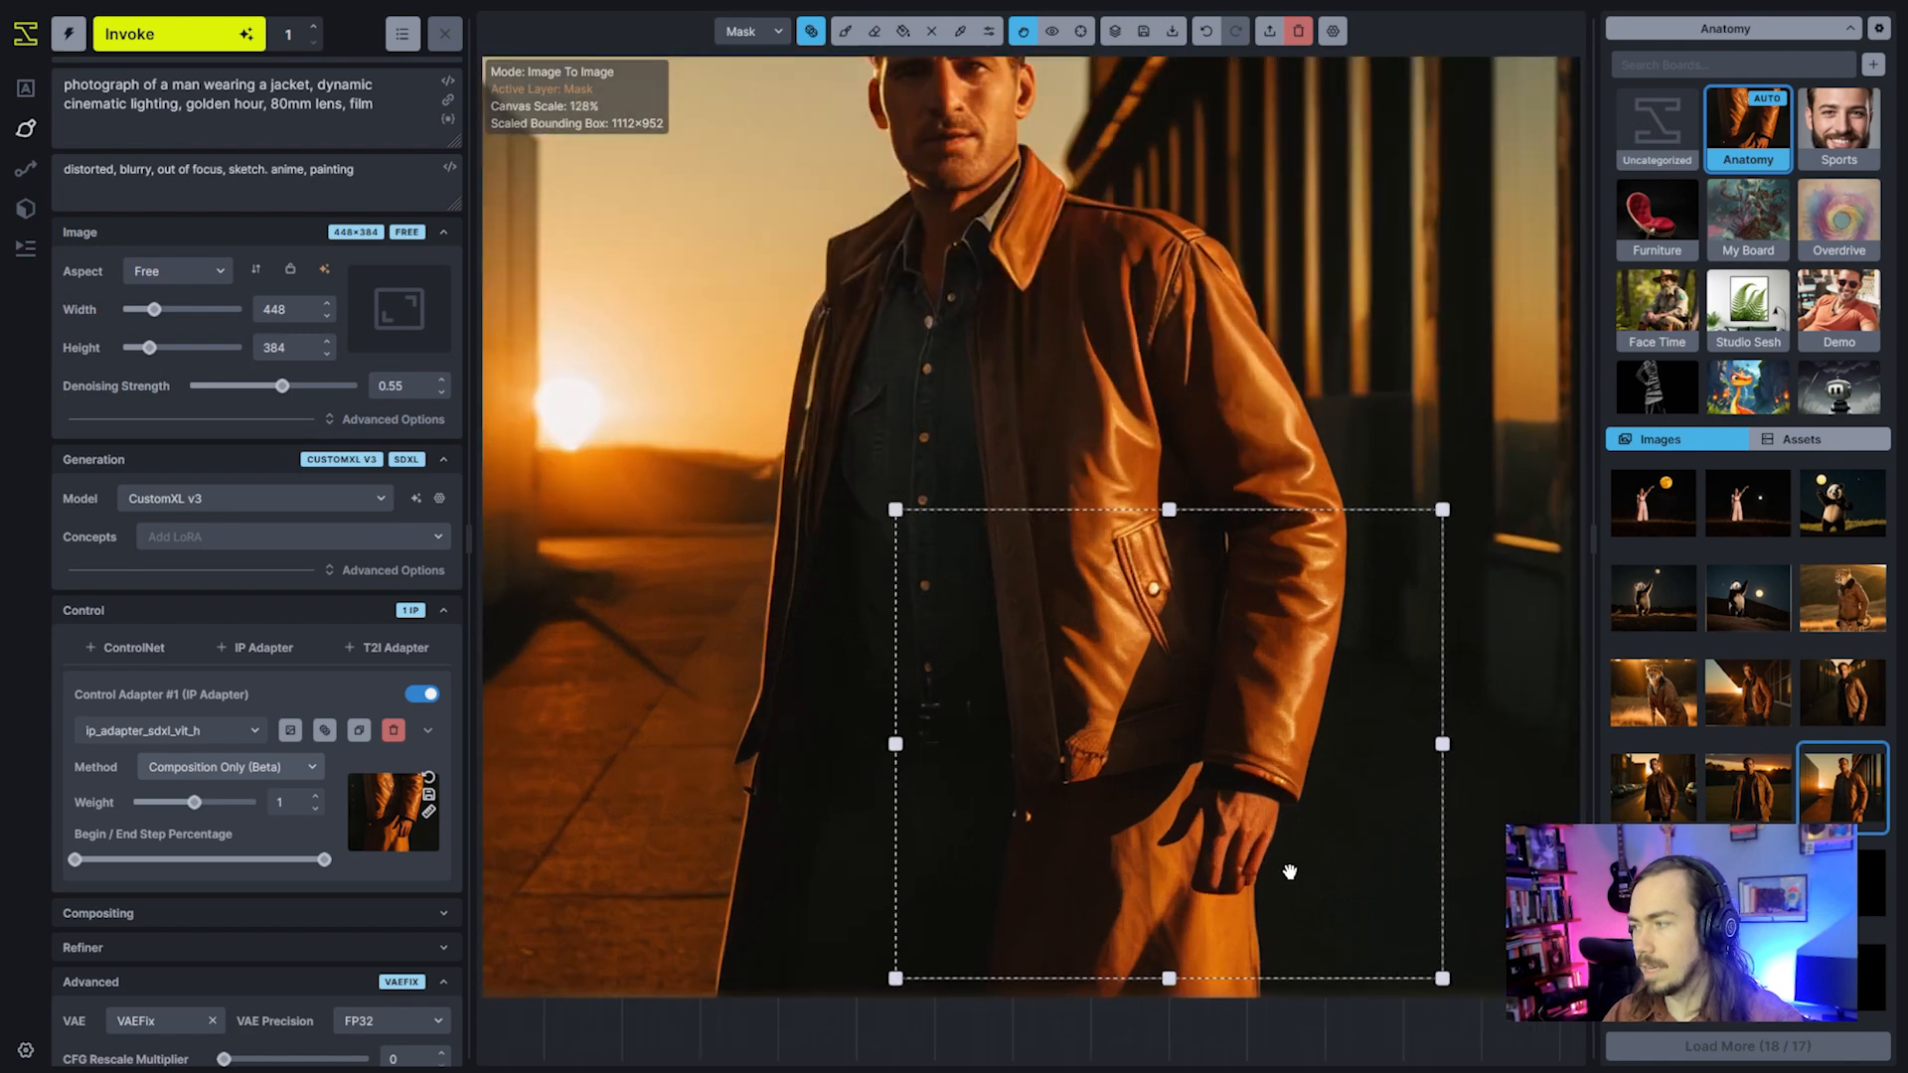
pyautogui.moveTo(1273, 792); pyautogui.dragTo(1193, 678)
pyautogui.scroll(-5, 1192, 696)
pyautogui.moveTo(993, 295); pyautogui.dragTo(1051, 379)
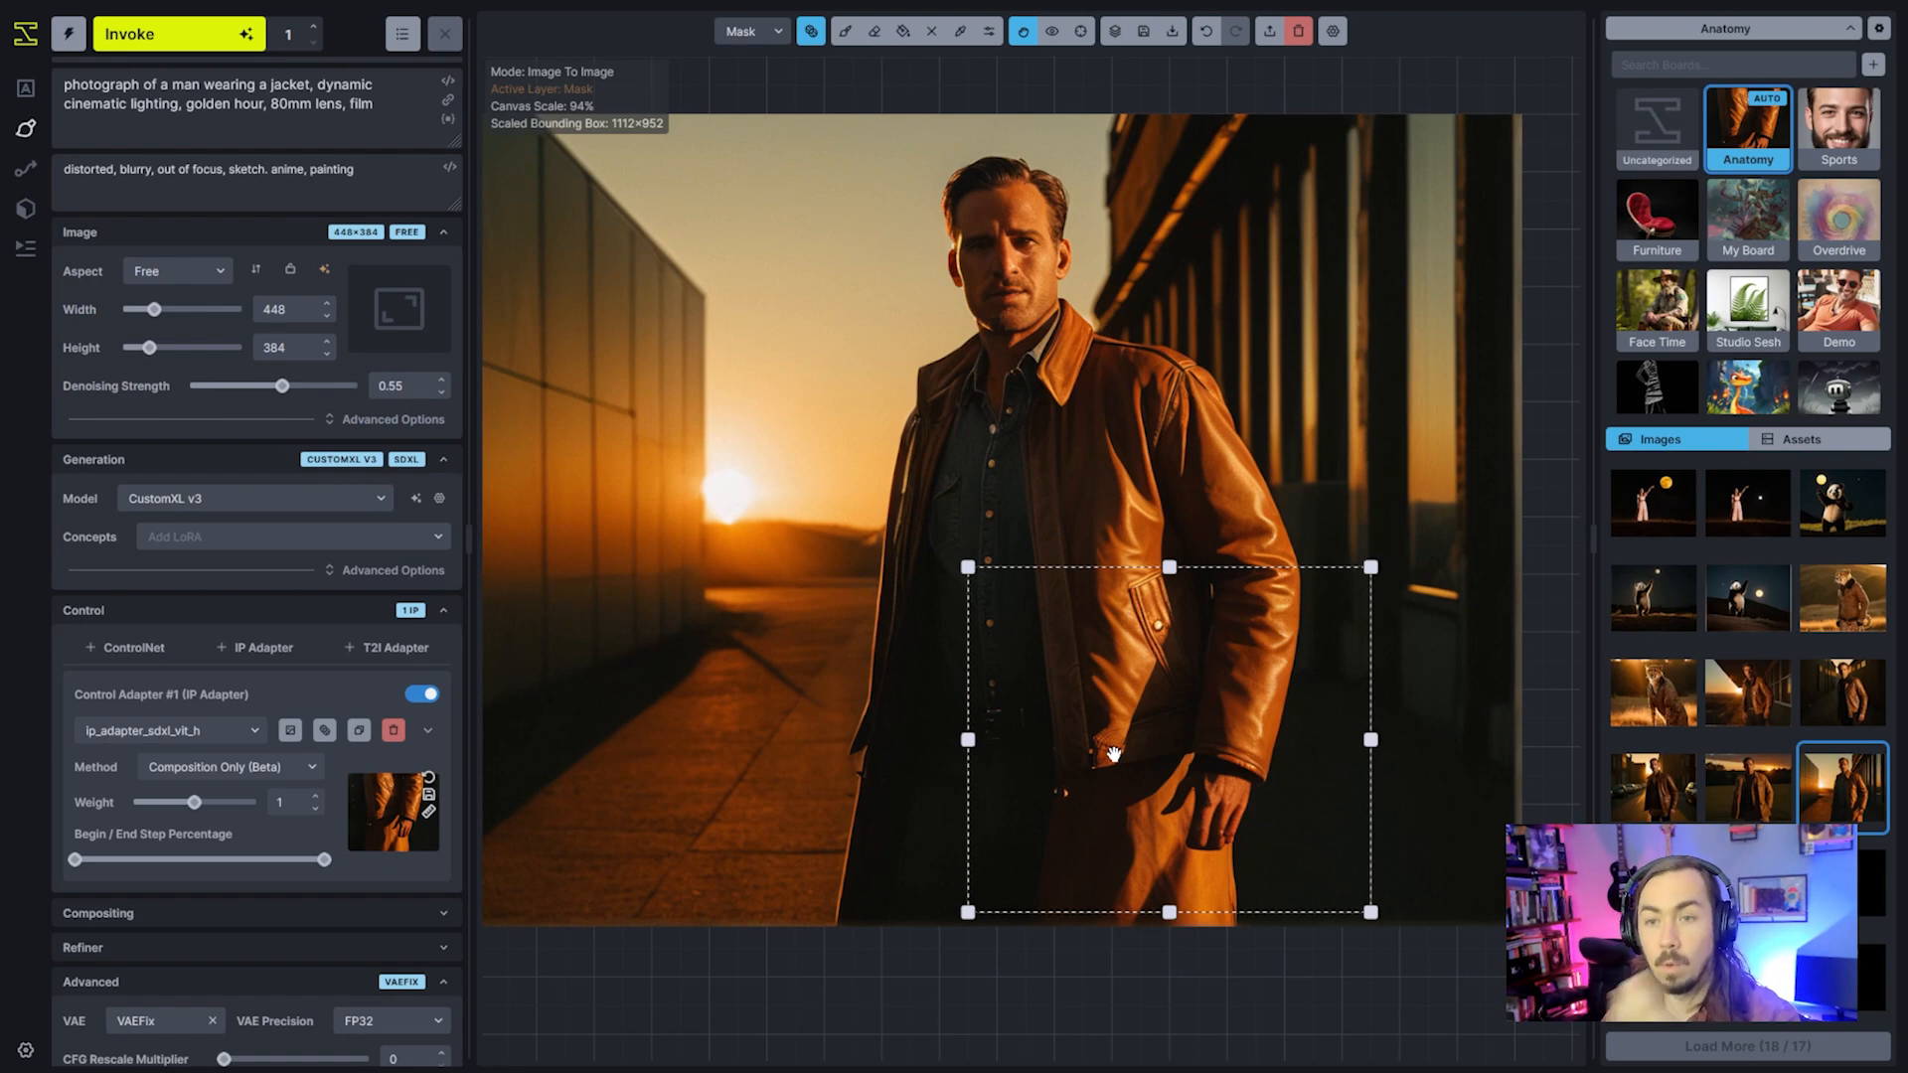
pyautogui.scroll(5, 1134, 738)
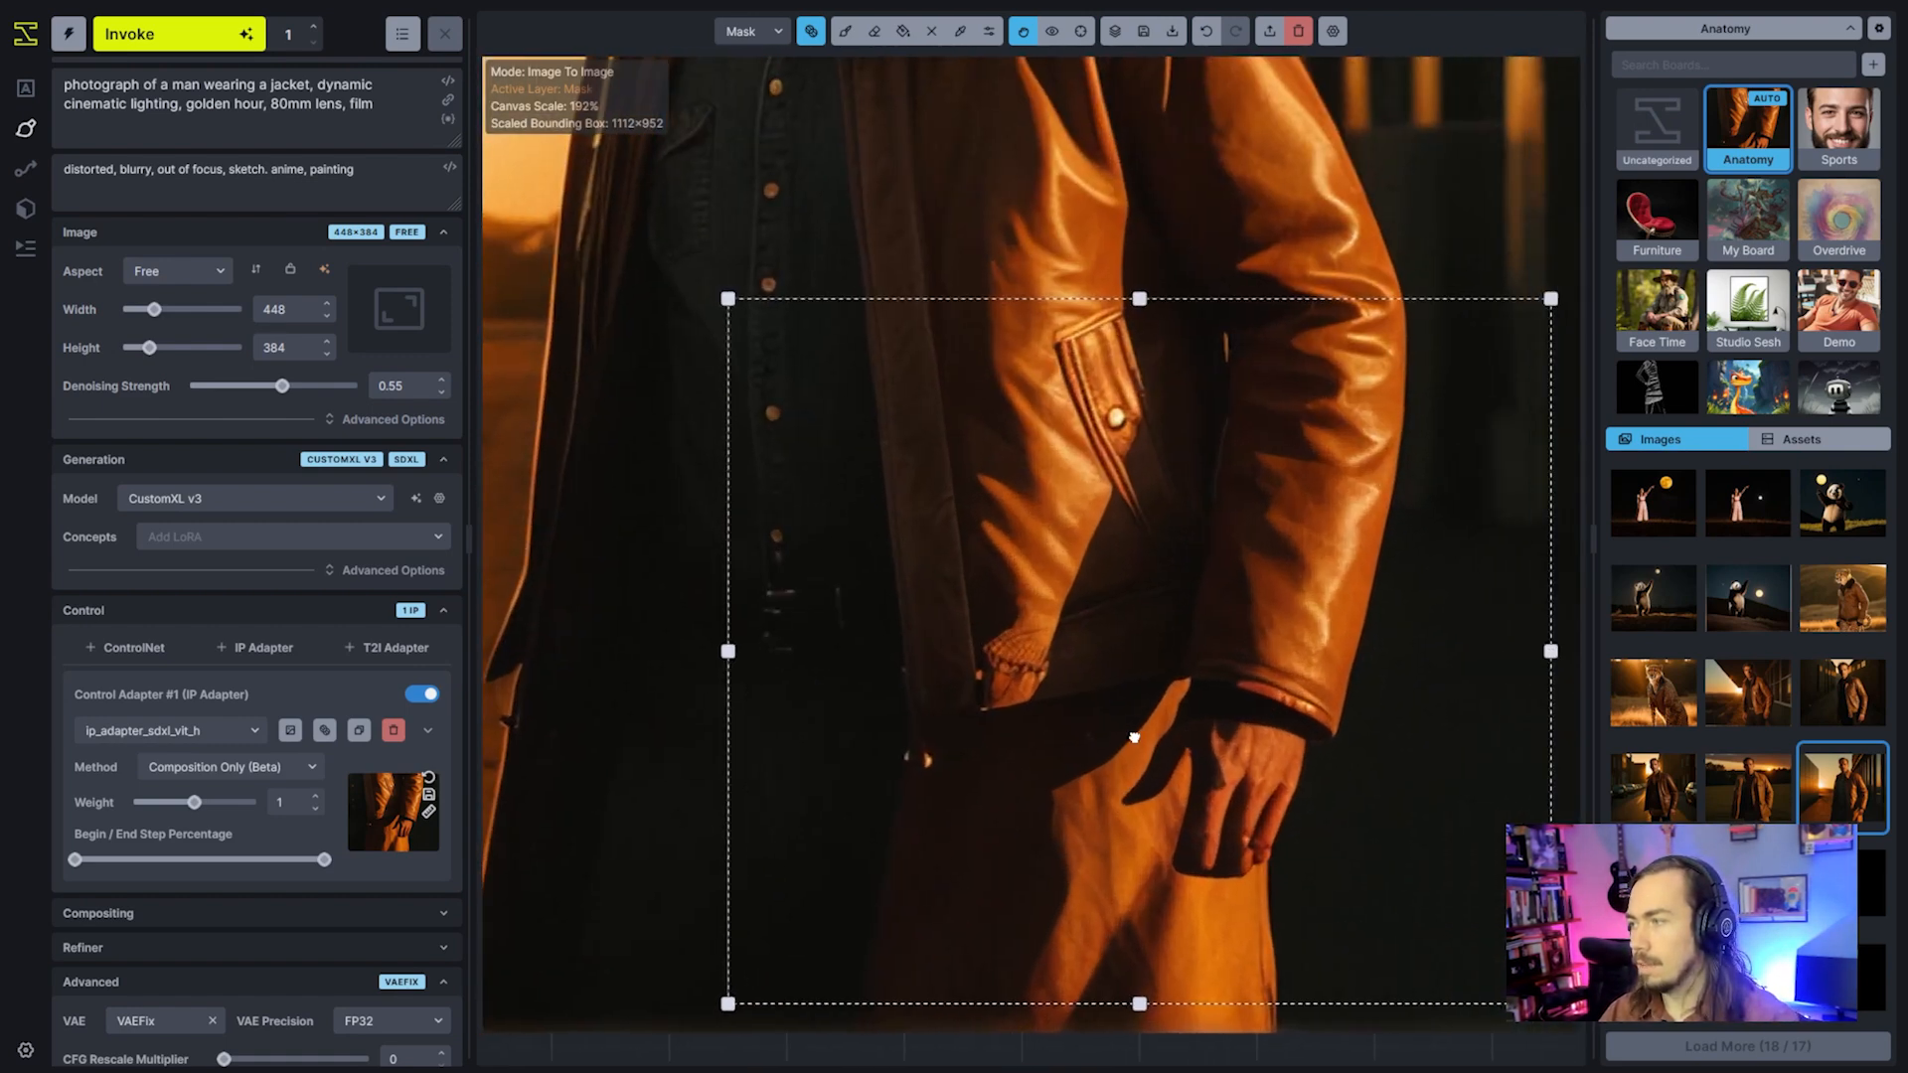
pyautogui.scroll(3, 1134, 737)
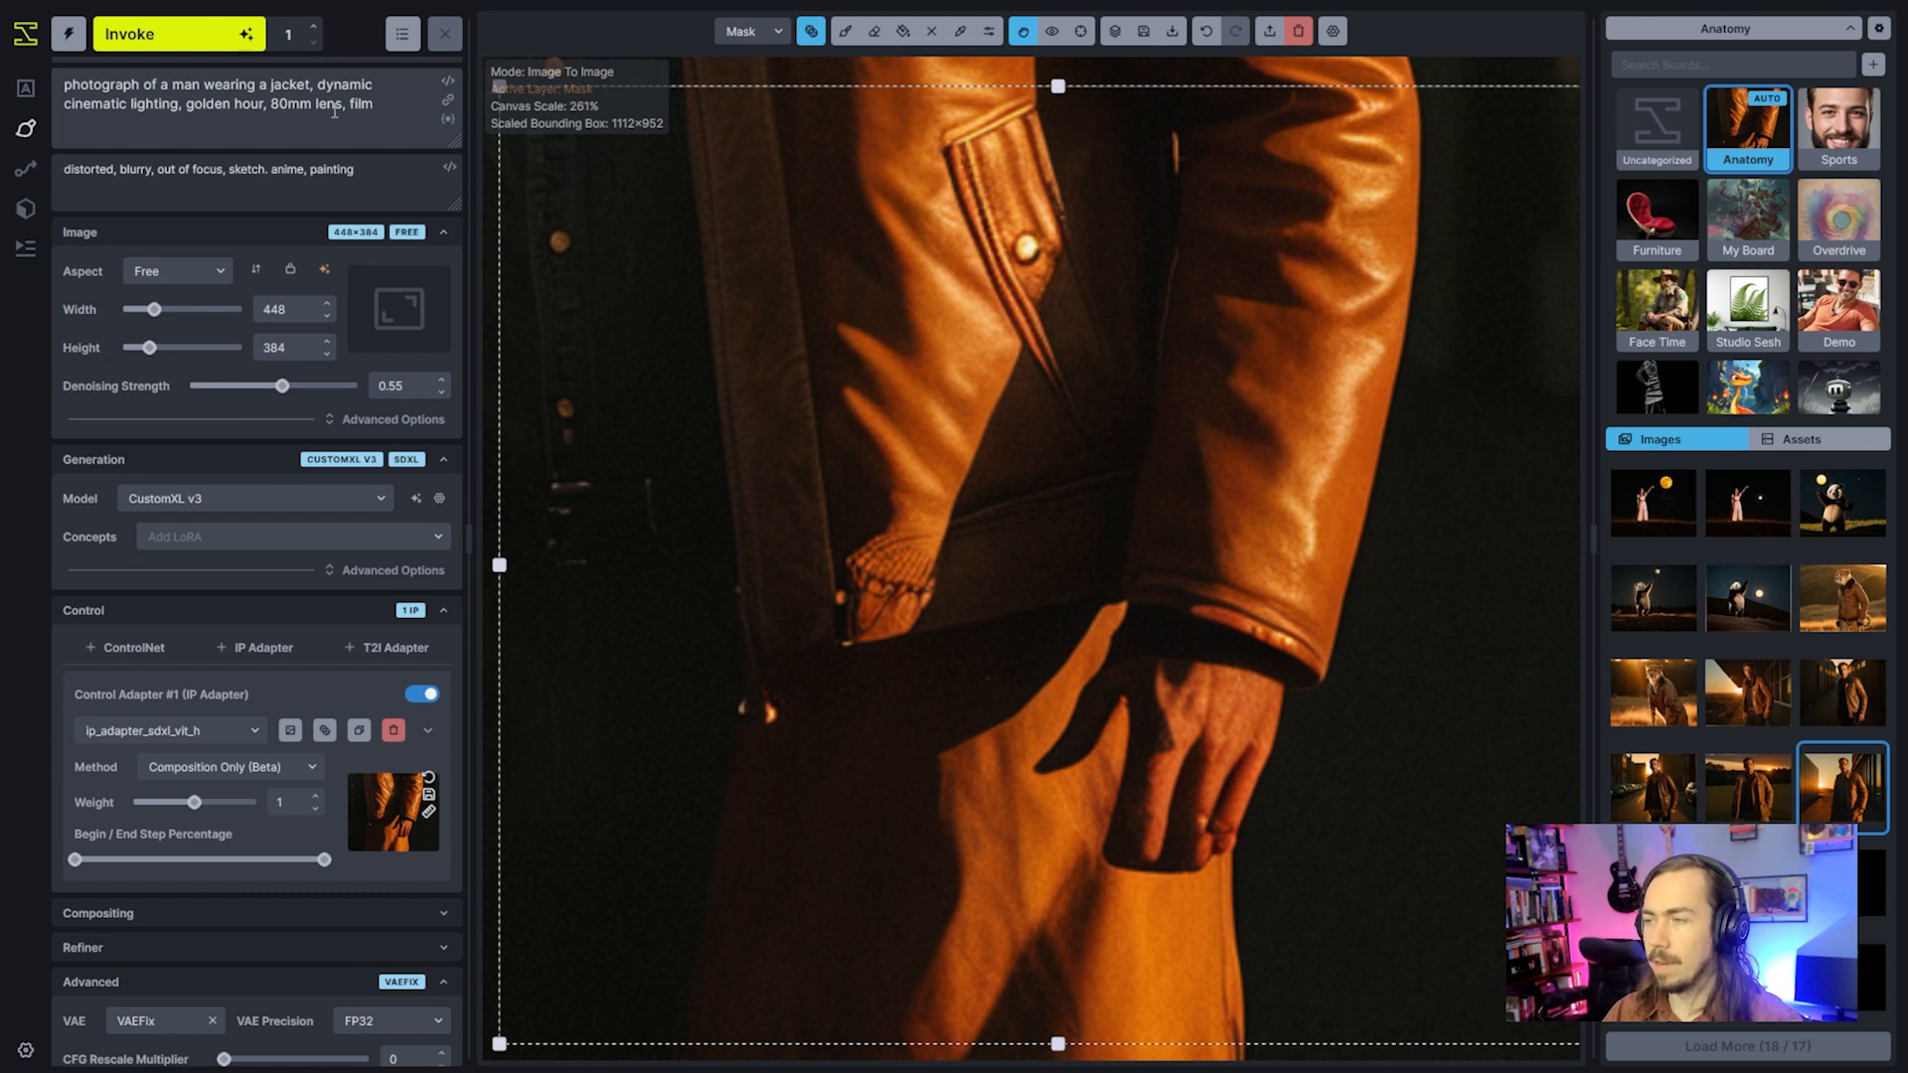
pyautogui.moveTo(398, 103); pyautogui.dragTo(198, 86)
pyautogui.click(1177, 634)
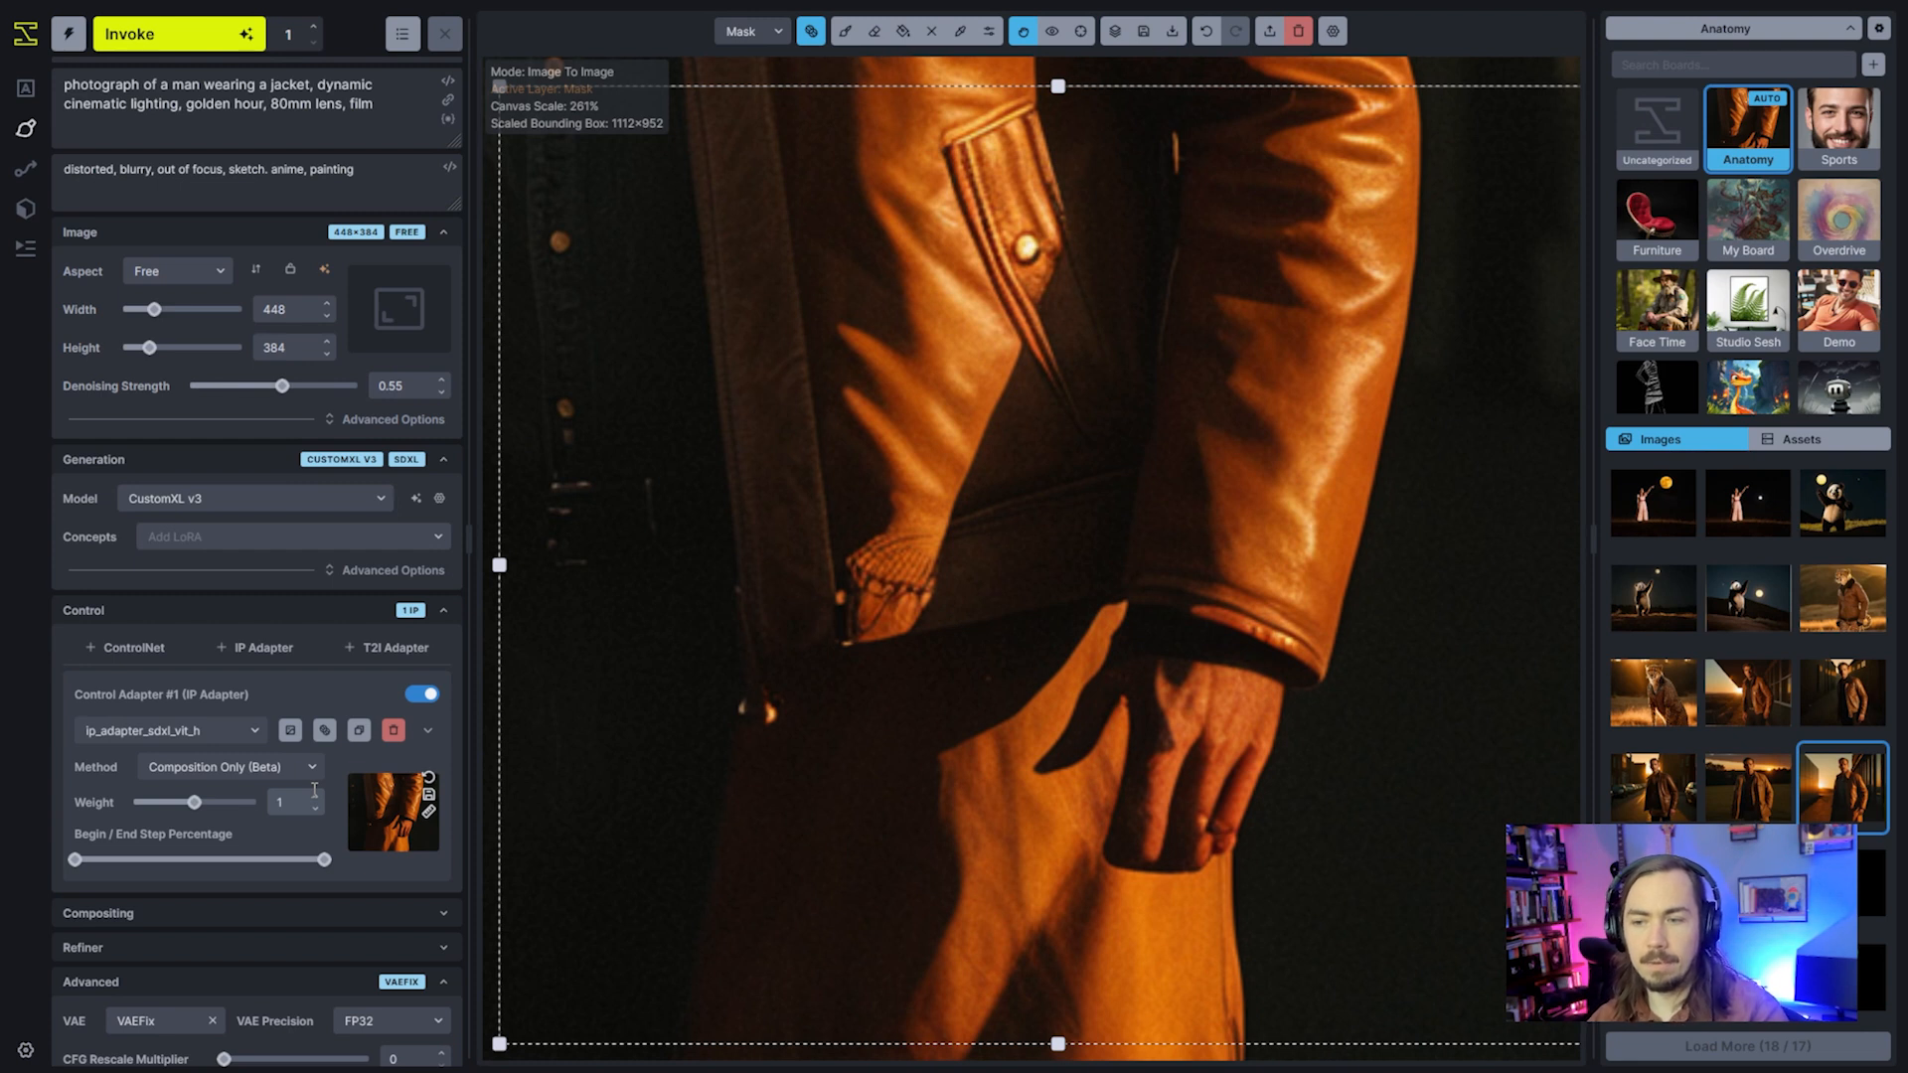
# Paint an inpaint mask over the man's hand and wrist and set the denoising strength to 0.7
pyautogui.click(847, 33)
pyautogui.moveTo(1117, 844)
pyautogui.mouseDown()
pyautogui.moveTo(1142, 835)
pyautogui.moveTo(1218, 707)
pyautogui.moveTo(1129, 745)
pyautogui.moveTo(1142, 682)
pyautogui.moveTo(1235, 639)
pyautogui.moveTo(1292, 656)
pyautogui.mouseUp()
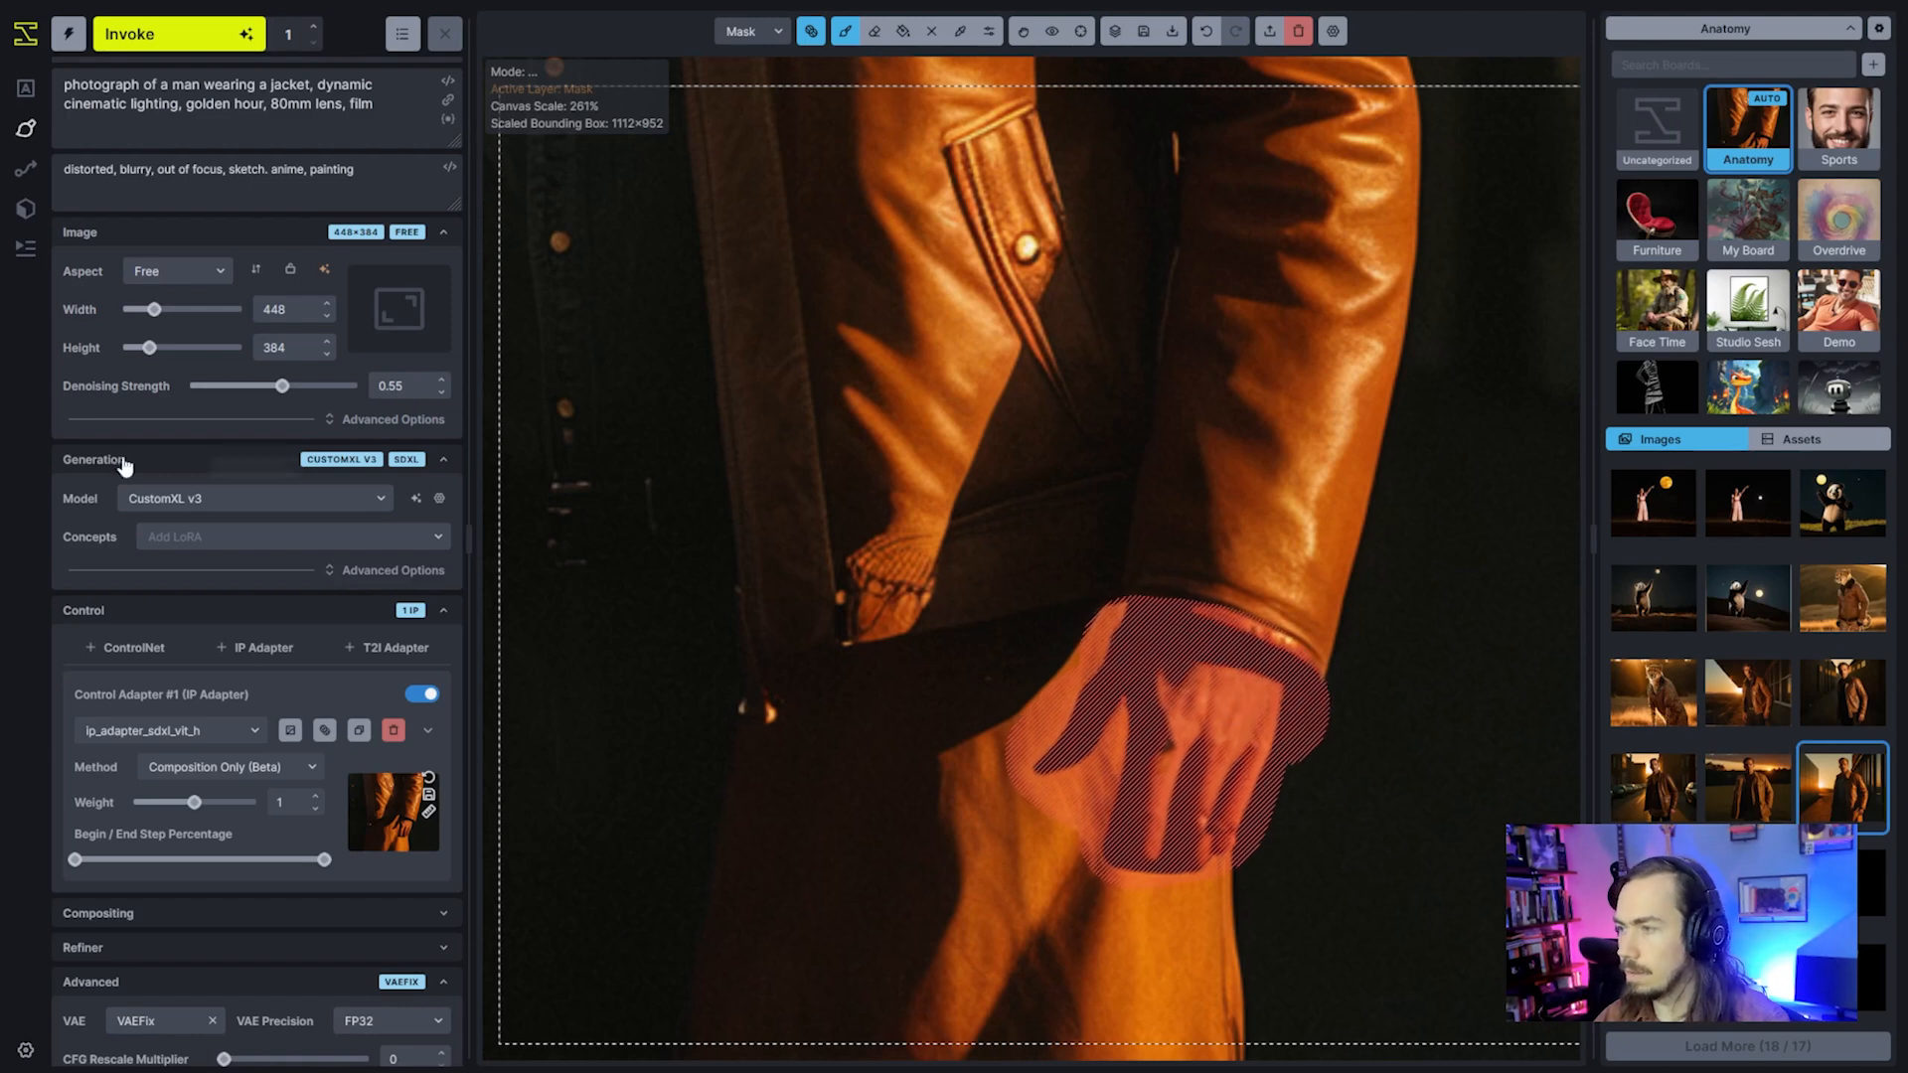
pyautogui.moveTo(282, 385); pyautogui.dragTo(307, 385)
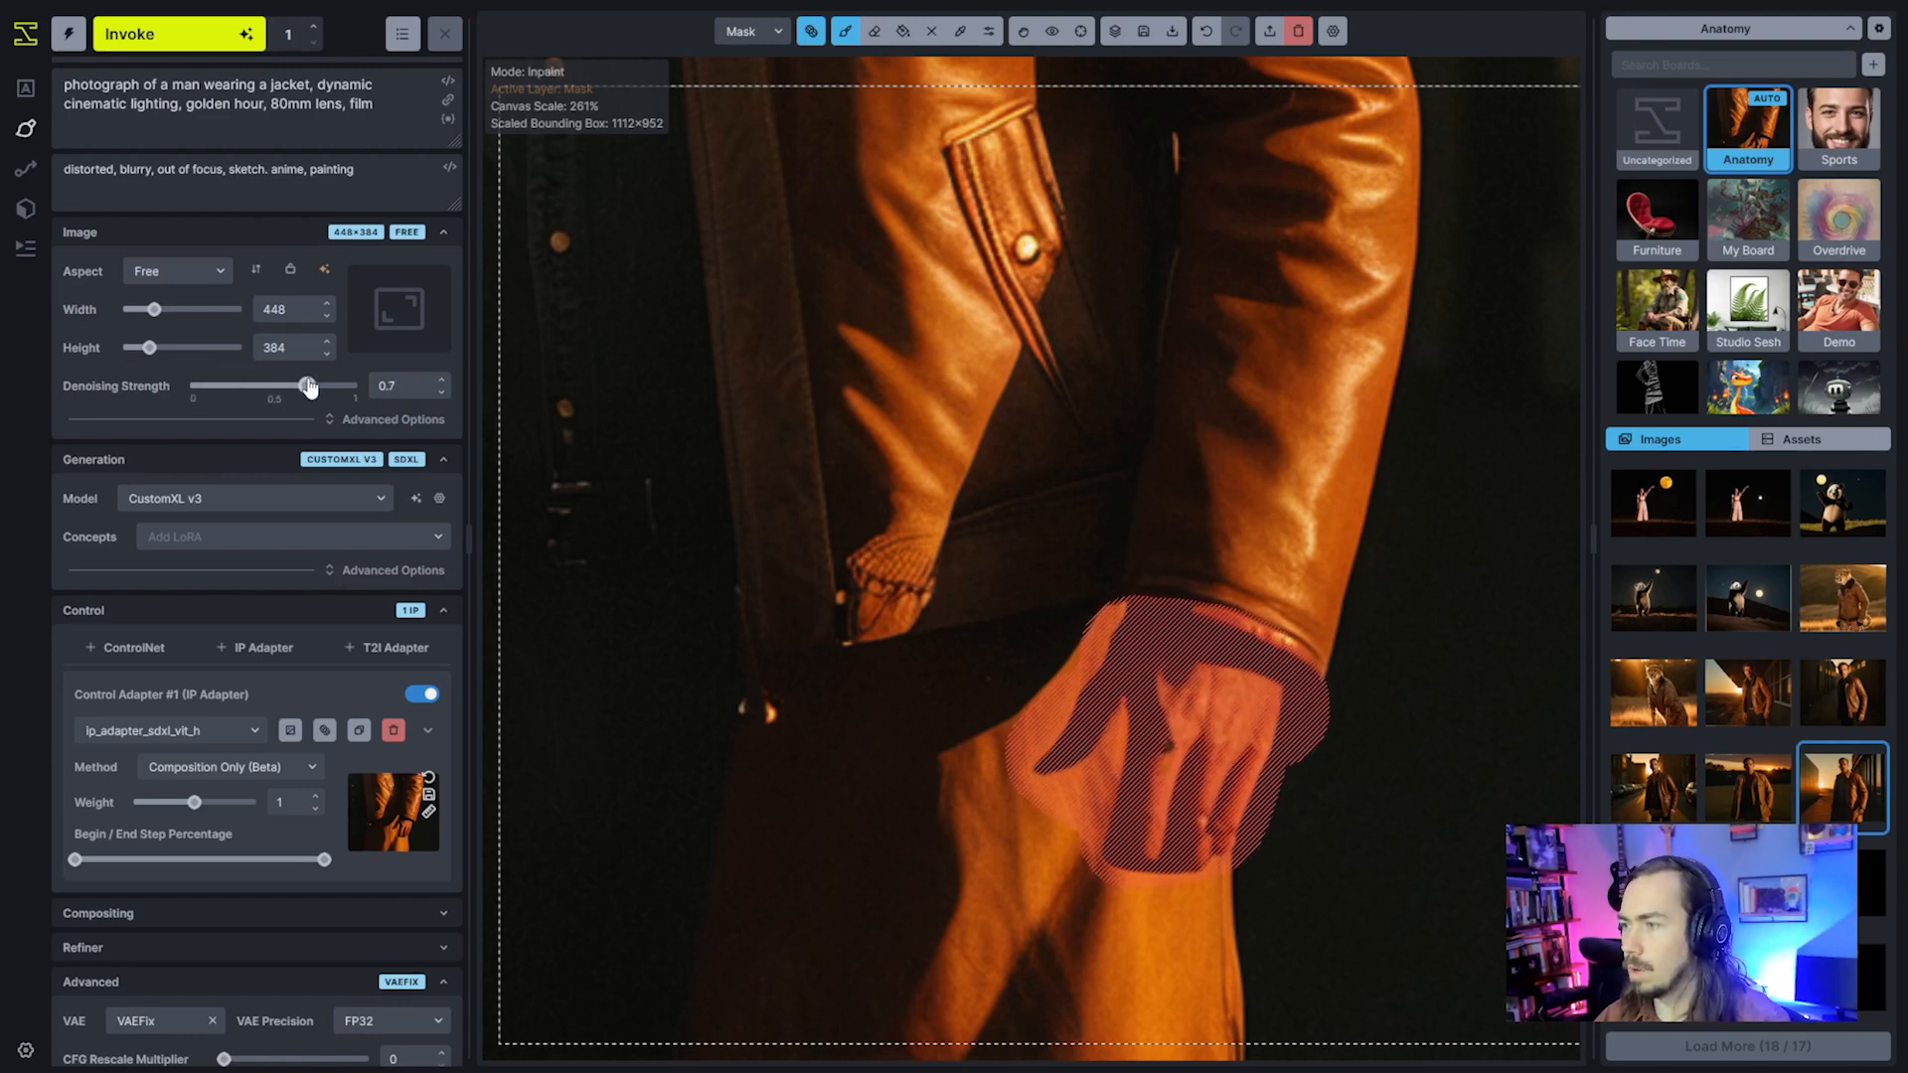
# Generate an inpainted hand, examine it up close and against the whole figure, and discard the result
pyautogui.click(223, 52)
pyautogui.scroll(-4, 984, 630)
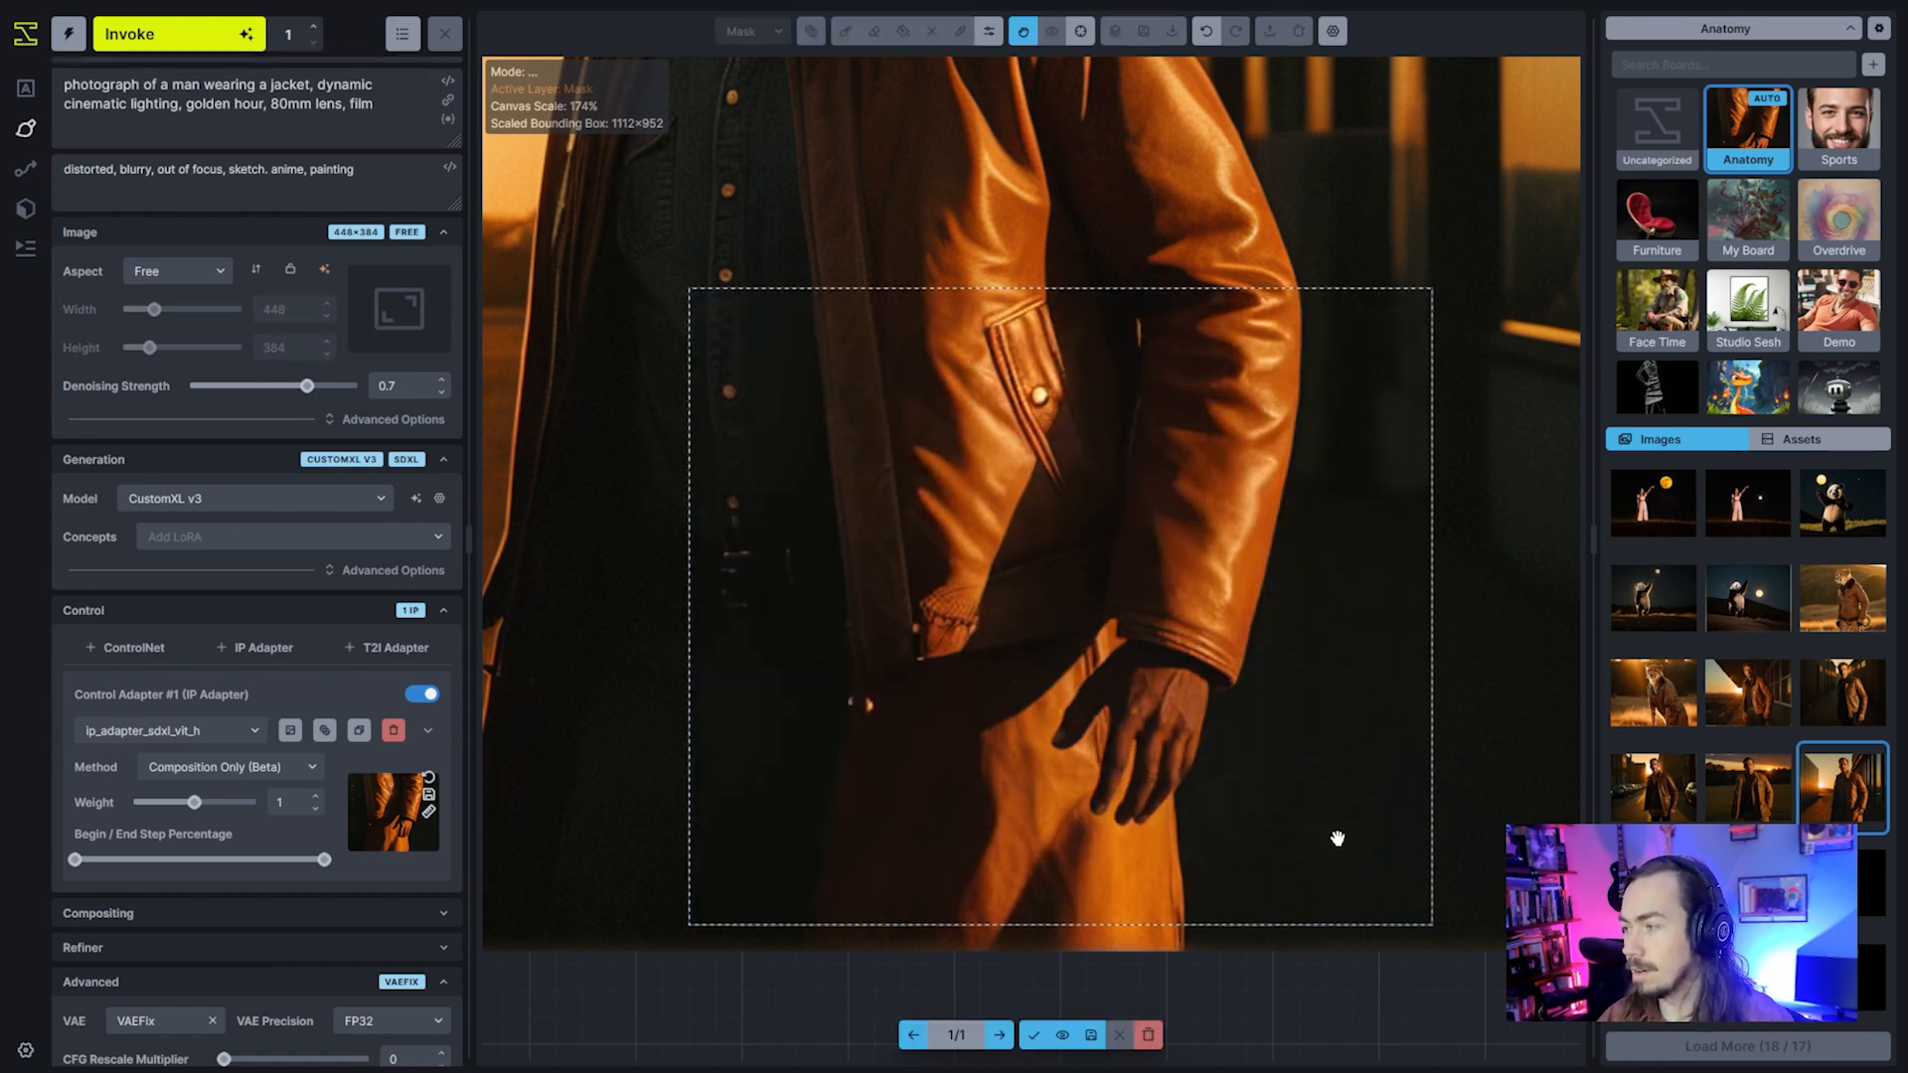
pyautogui.scroll(-5, 1338, 838)
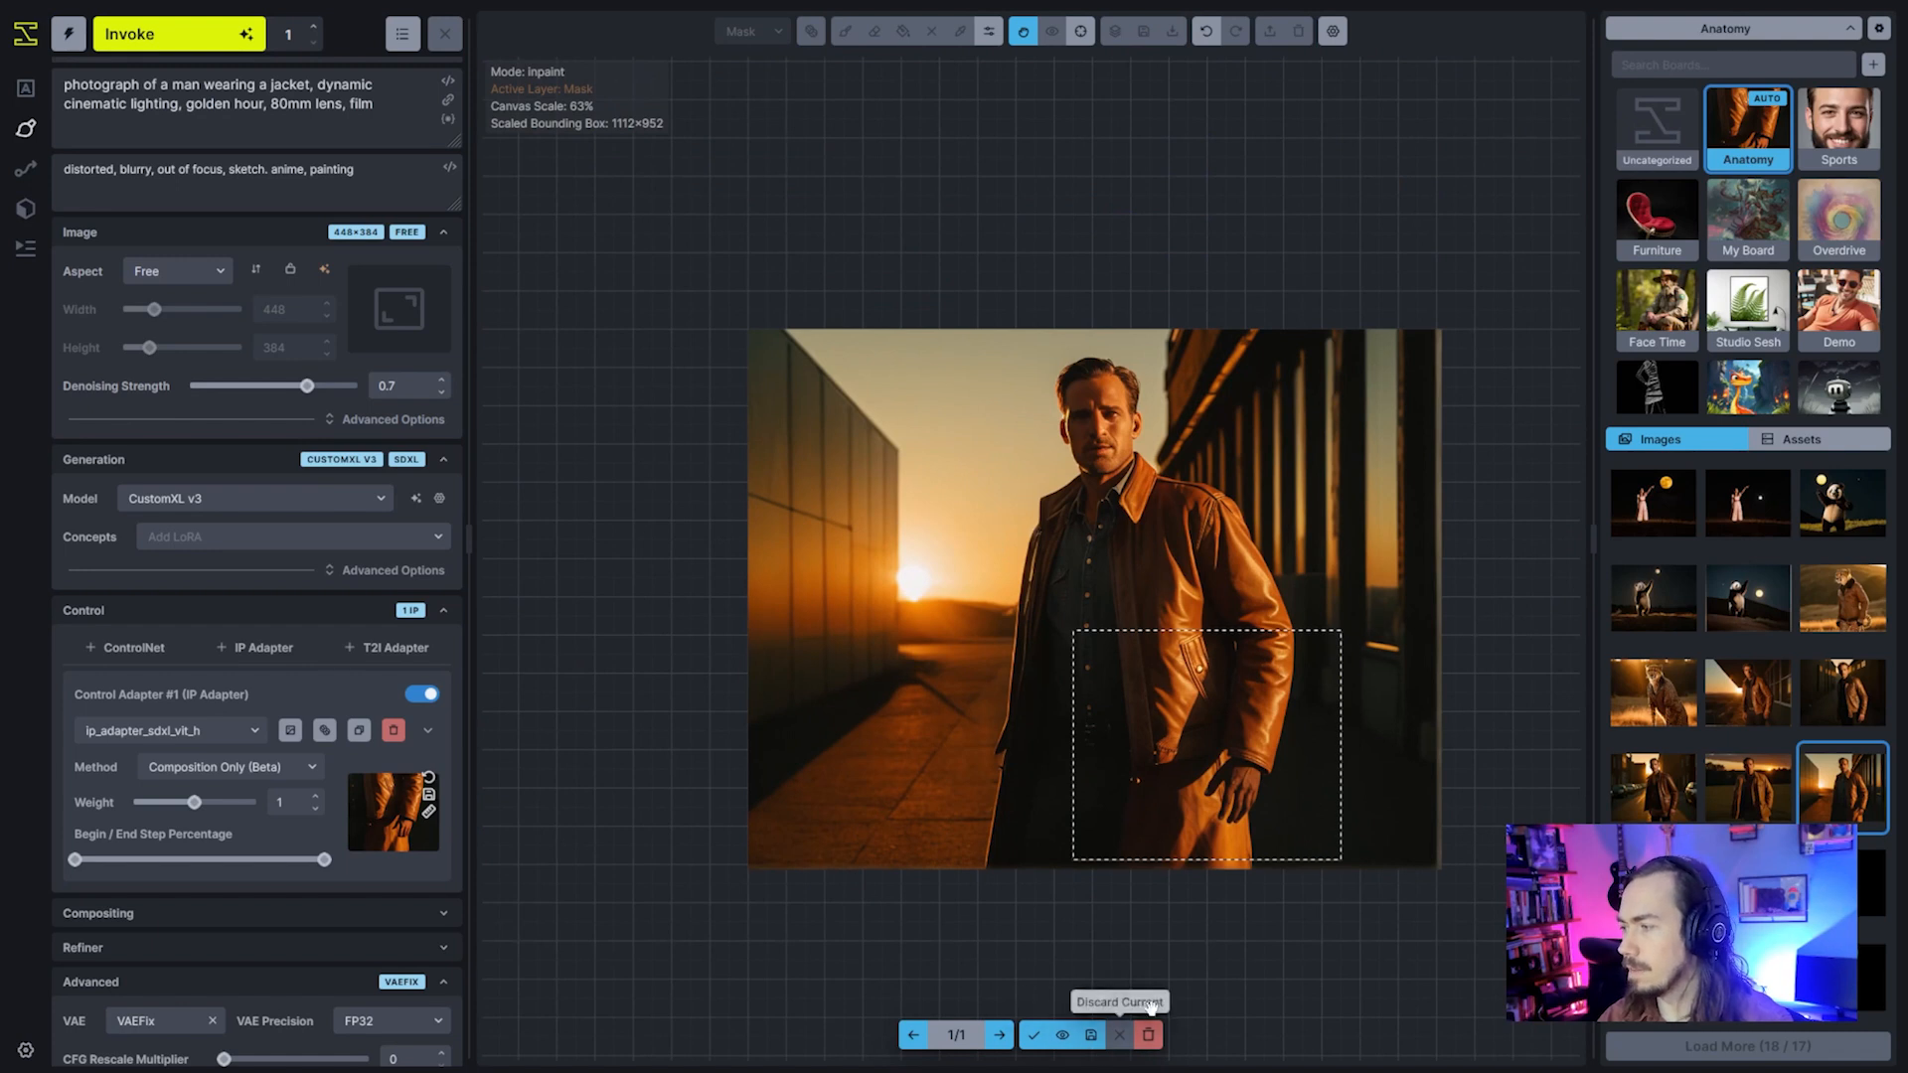
pyautogui.scroll(2, 1188, 974)
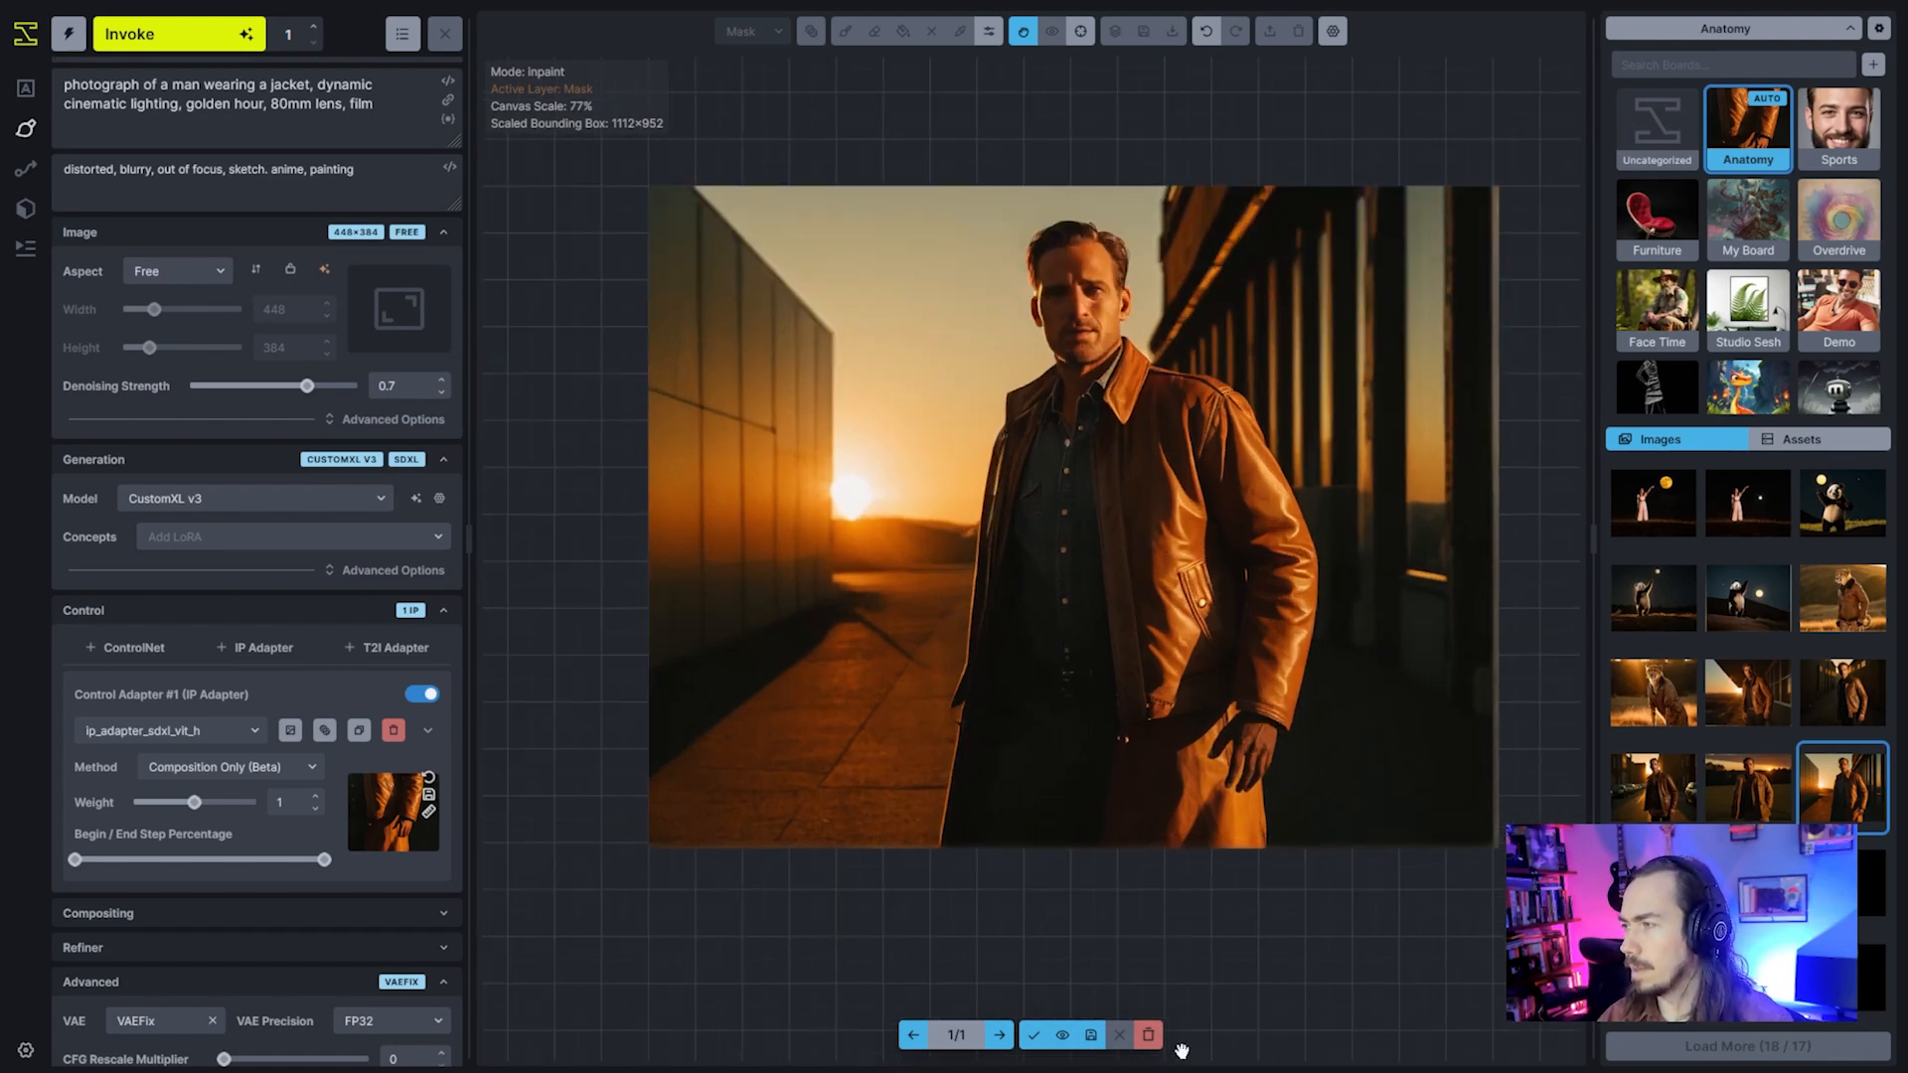
pyautogui.scroll(1, 1232, 712)
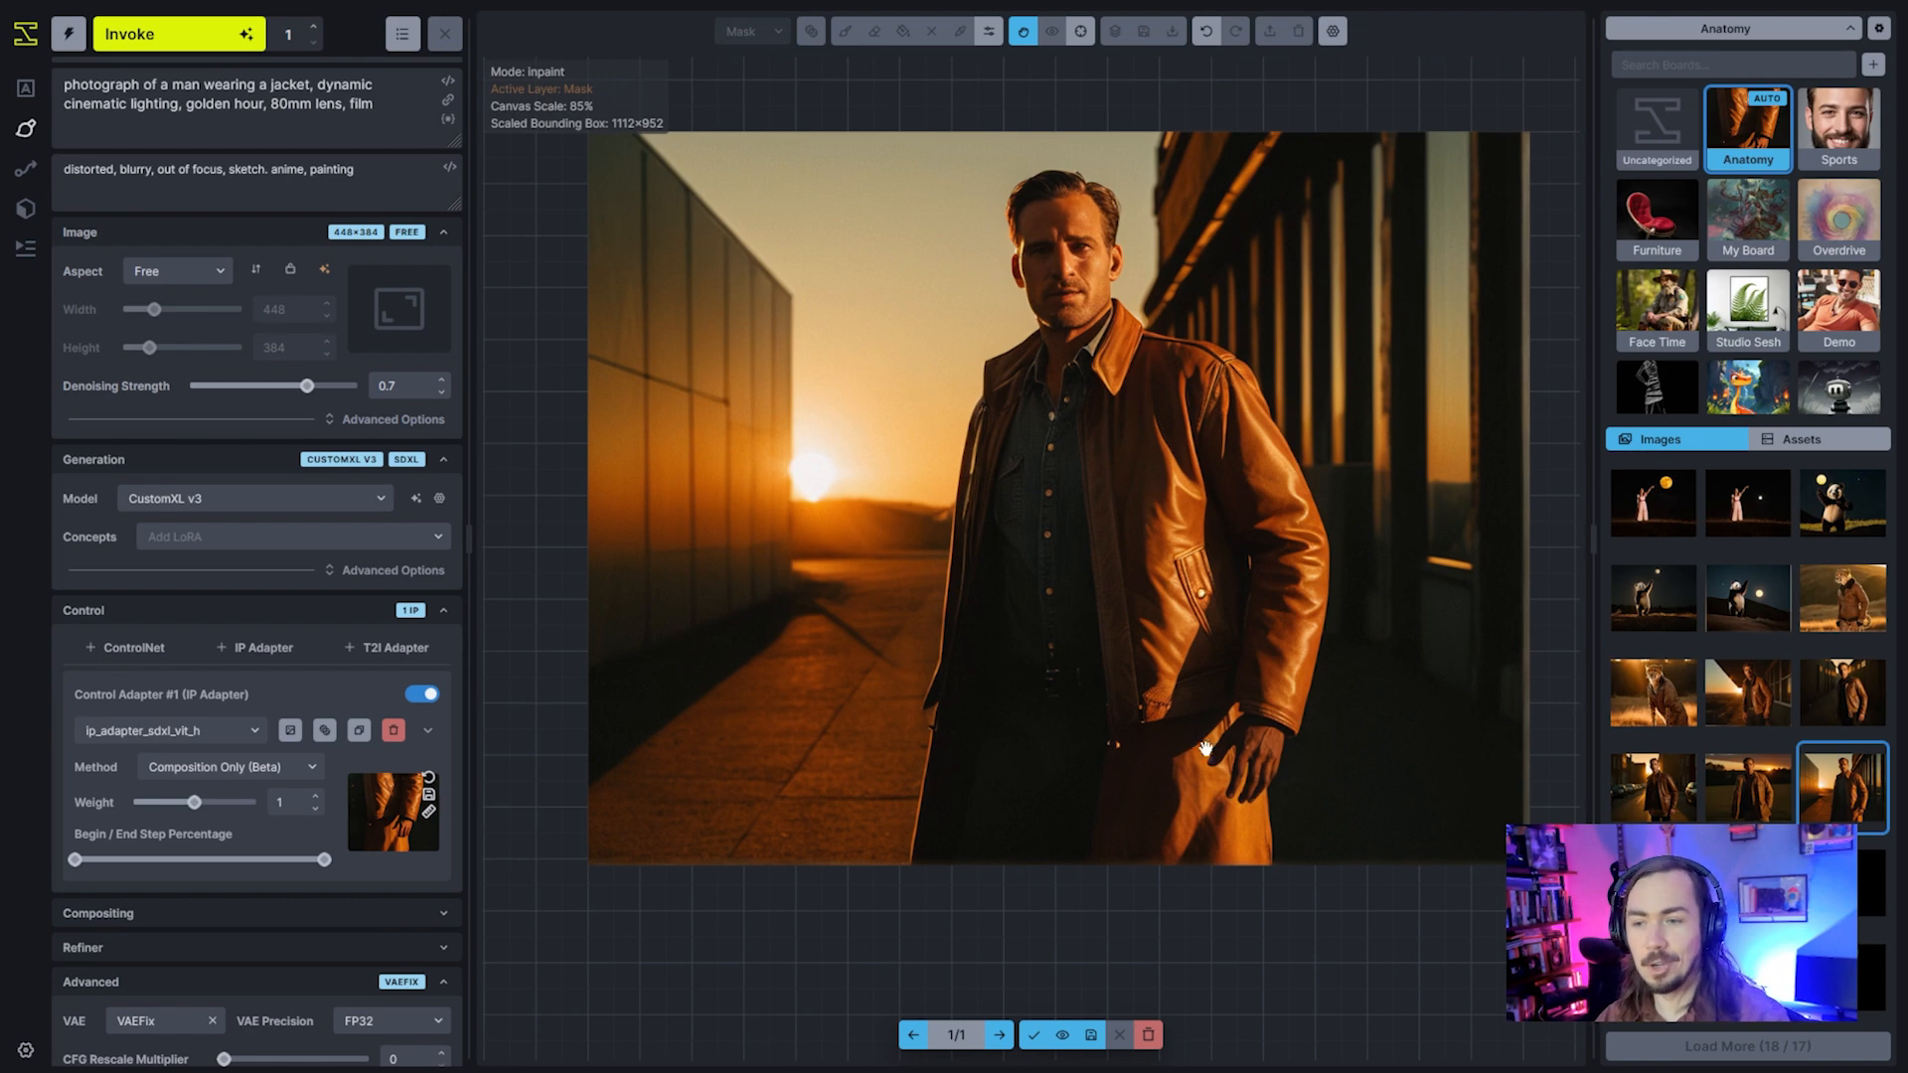
pyautogui.scroll(2, 1222, 748)
pyautogui.scroll(8, 1229, 747)
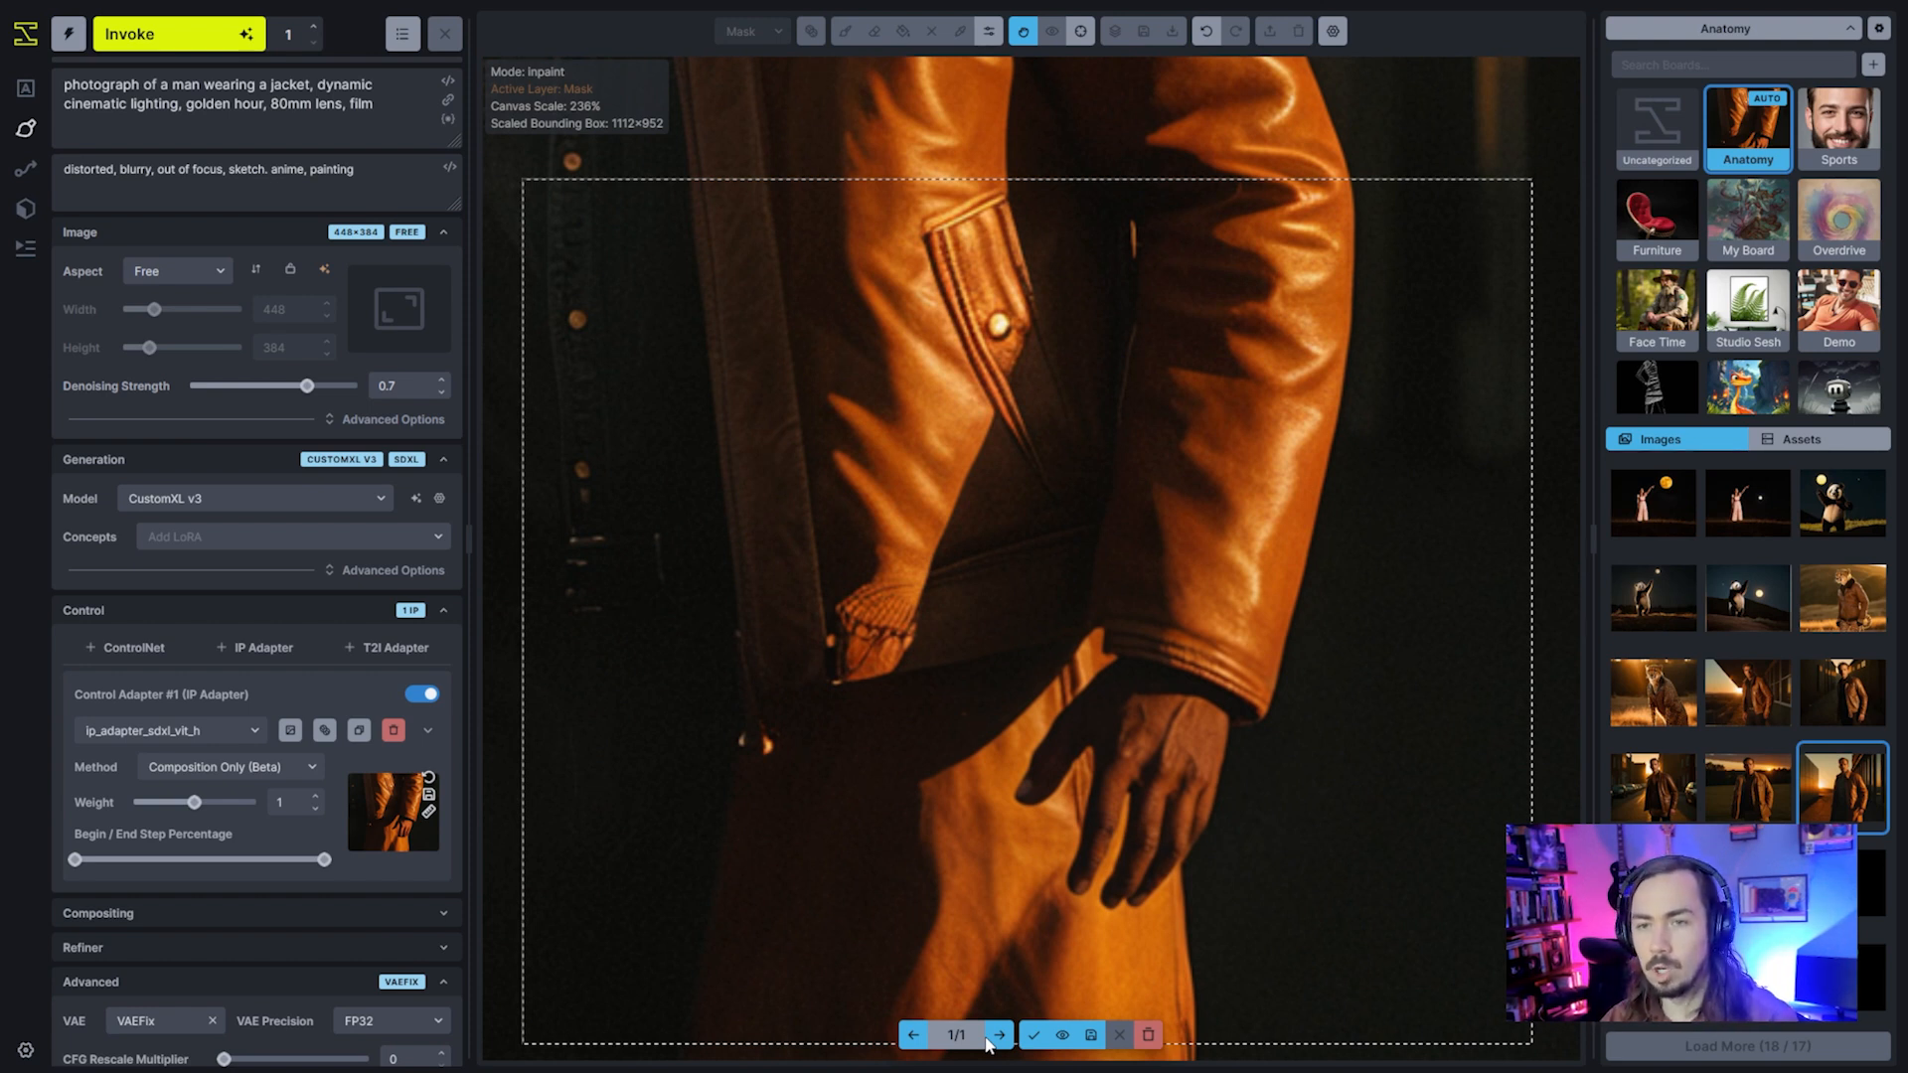
pyautogui.click(1148, 1034)
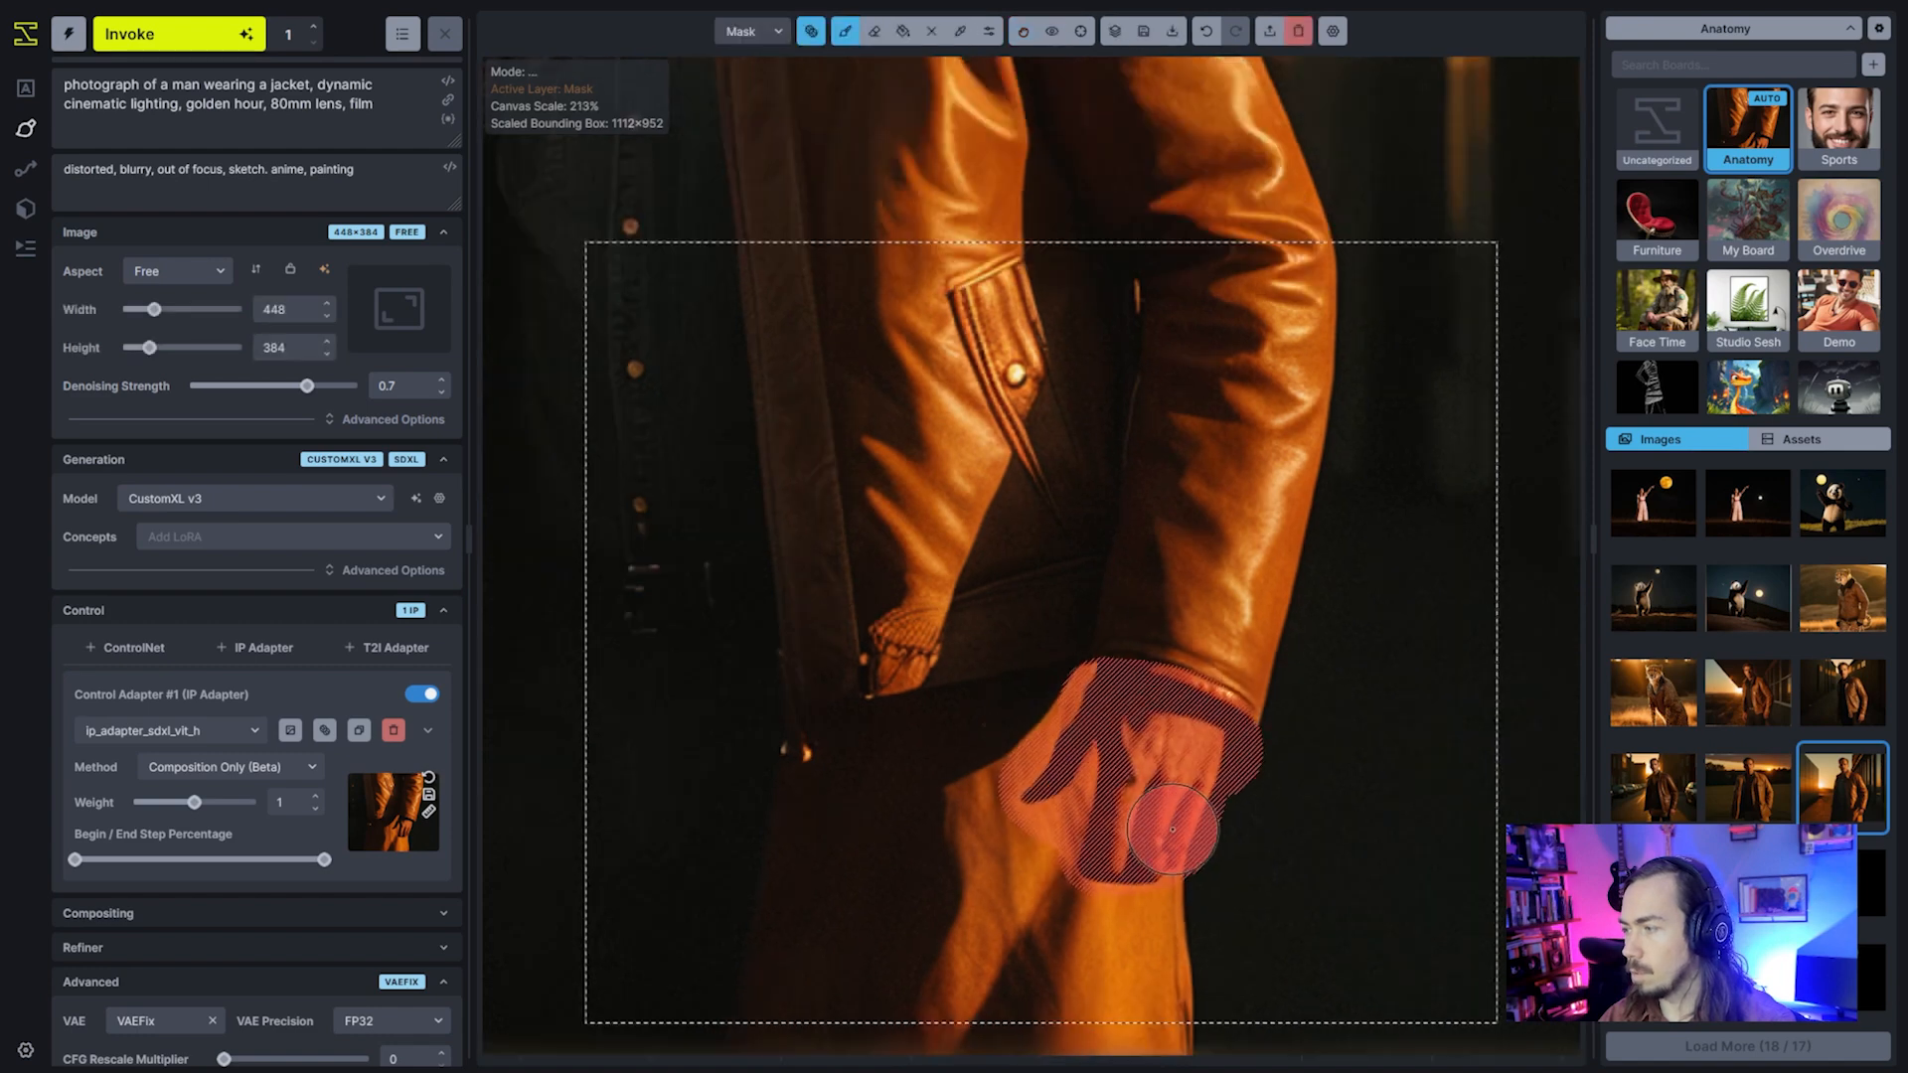
# Resize the bounding box to 512 × 704 around the man's torso and masked hand, and reload the IP Adapter image from the canvas
pyautogui.scroll(-12, 1173, 830)
pyautogui.press('v')
pyautogui.moveTo(1019, 668)
pyautogui.mouseDown()
pyautogui.moveTo(956, 499)
pyautogui.moveTo(950, 515)
pyautogui.moveTo(891, 453)
pyautogui.moveTo(940, 481)
pyautogui.moveTo(936, 459)
pyautogui.mouseUp()
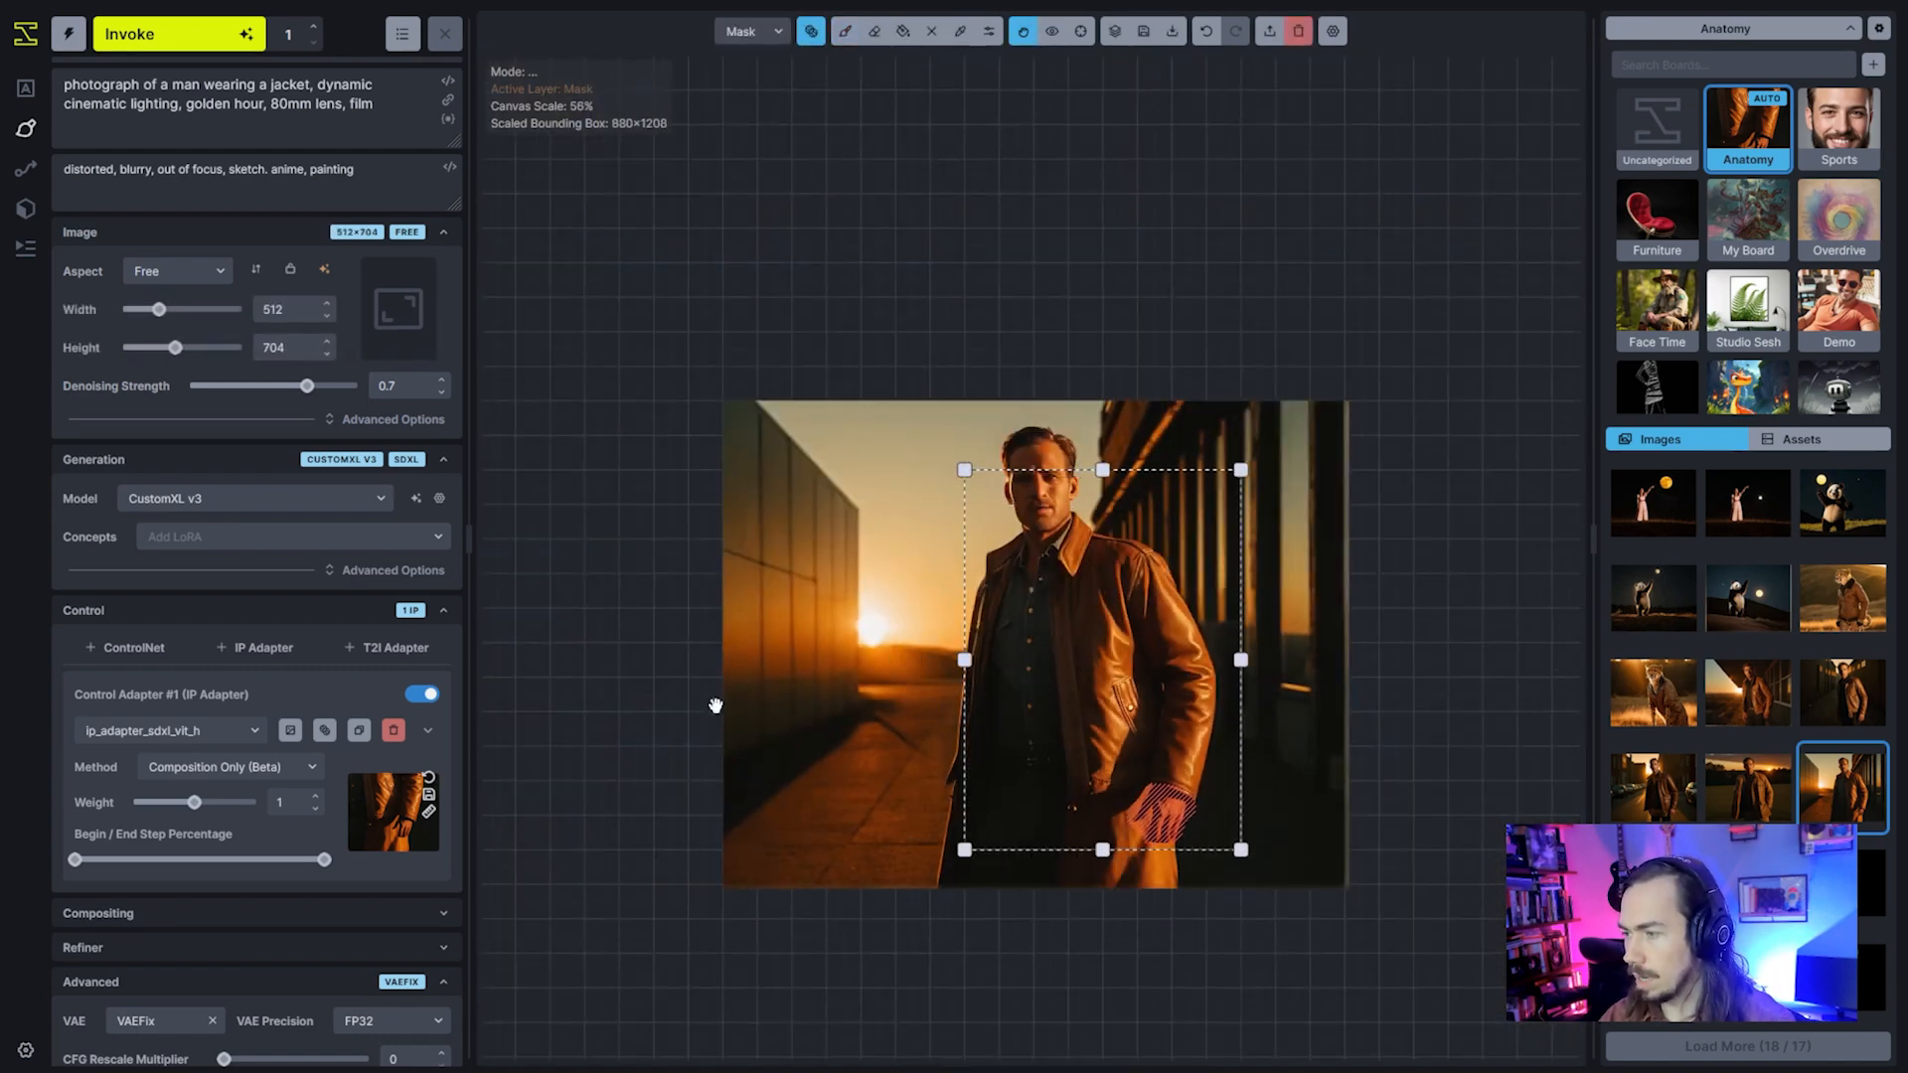
pyautogui.click(292, 733)
pyautogui.click(209, 18)
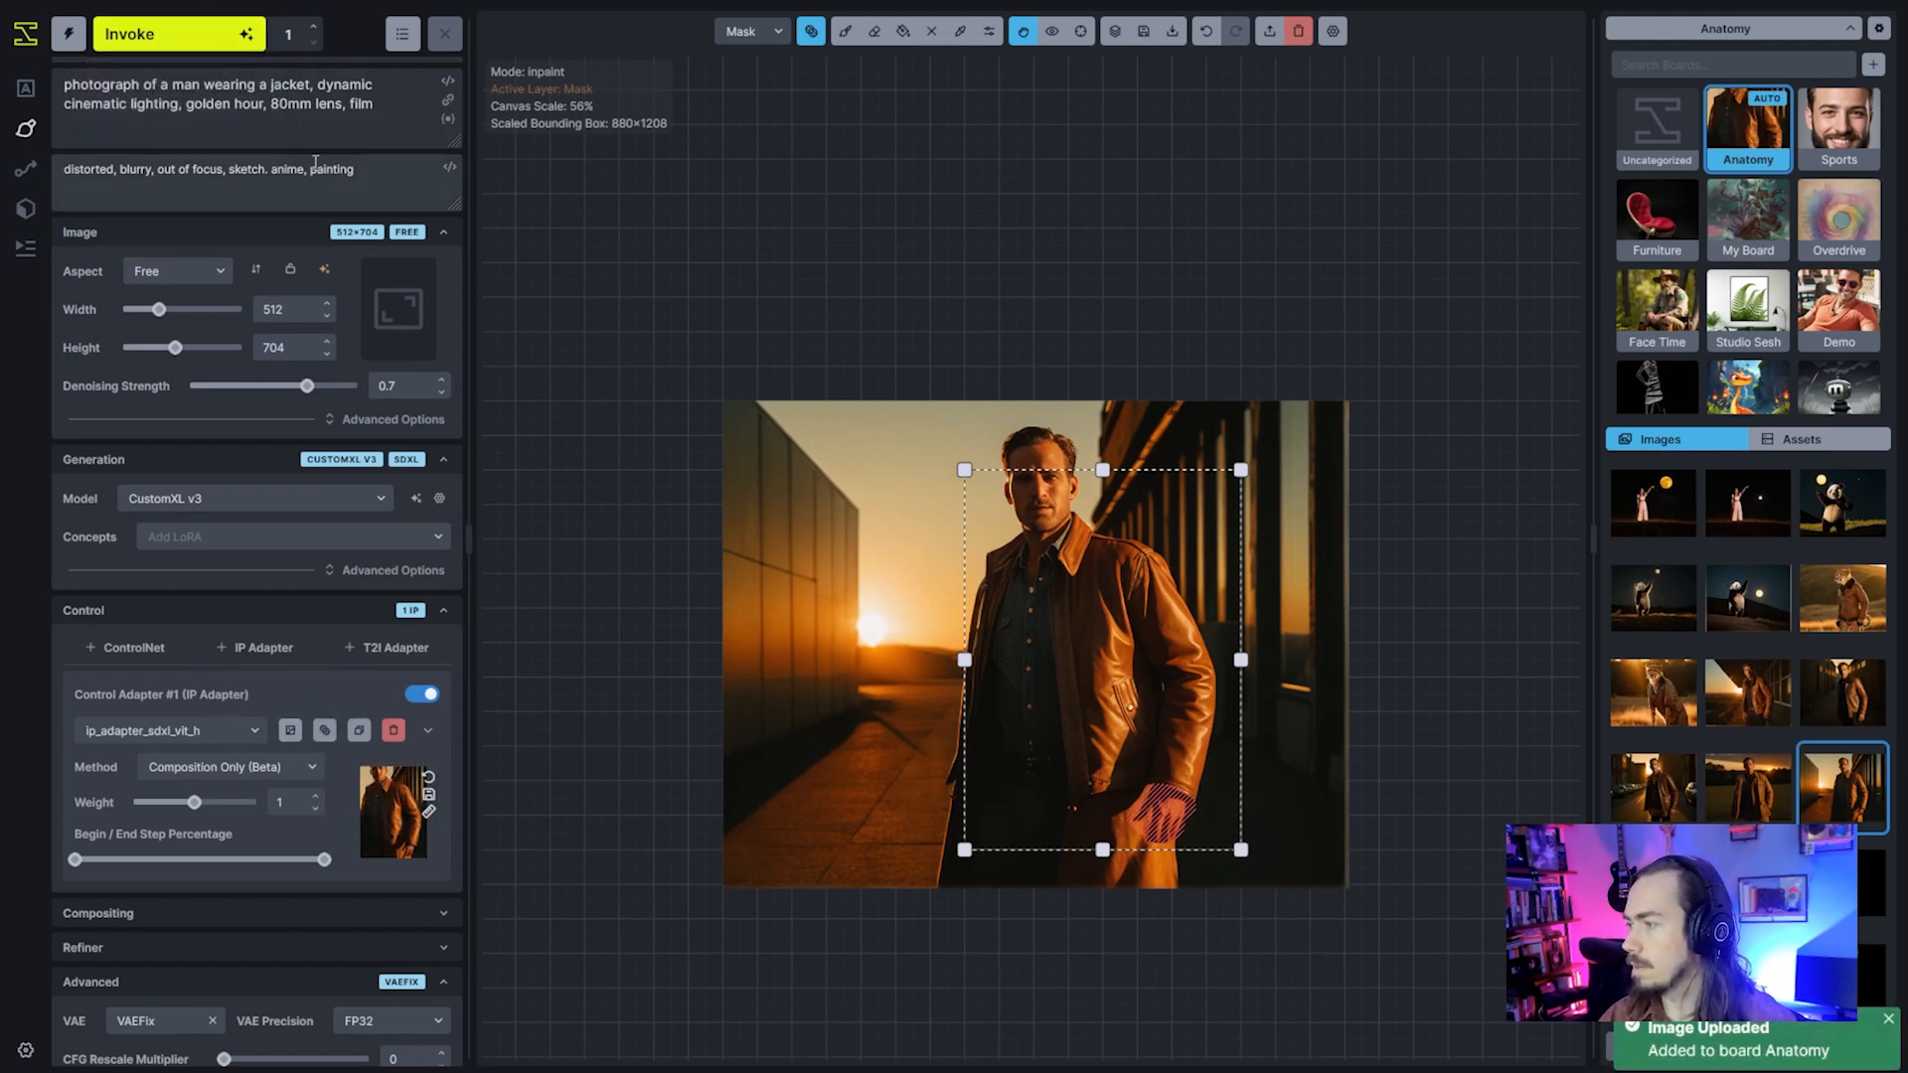
pyautogui.moveTo(1155, 851); pyautogui.dragTo(1155, 877)
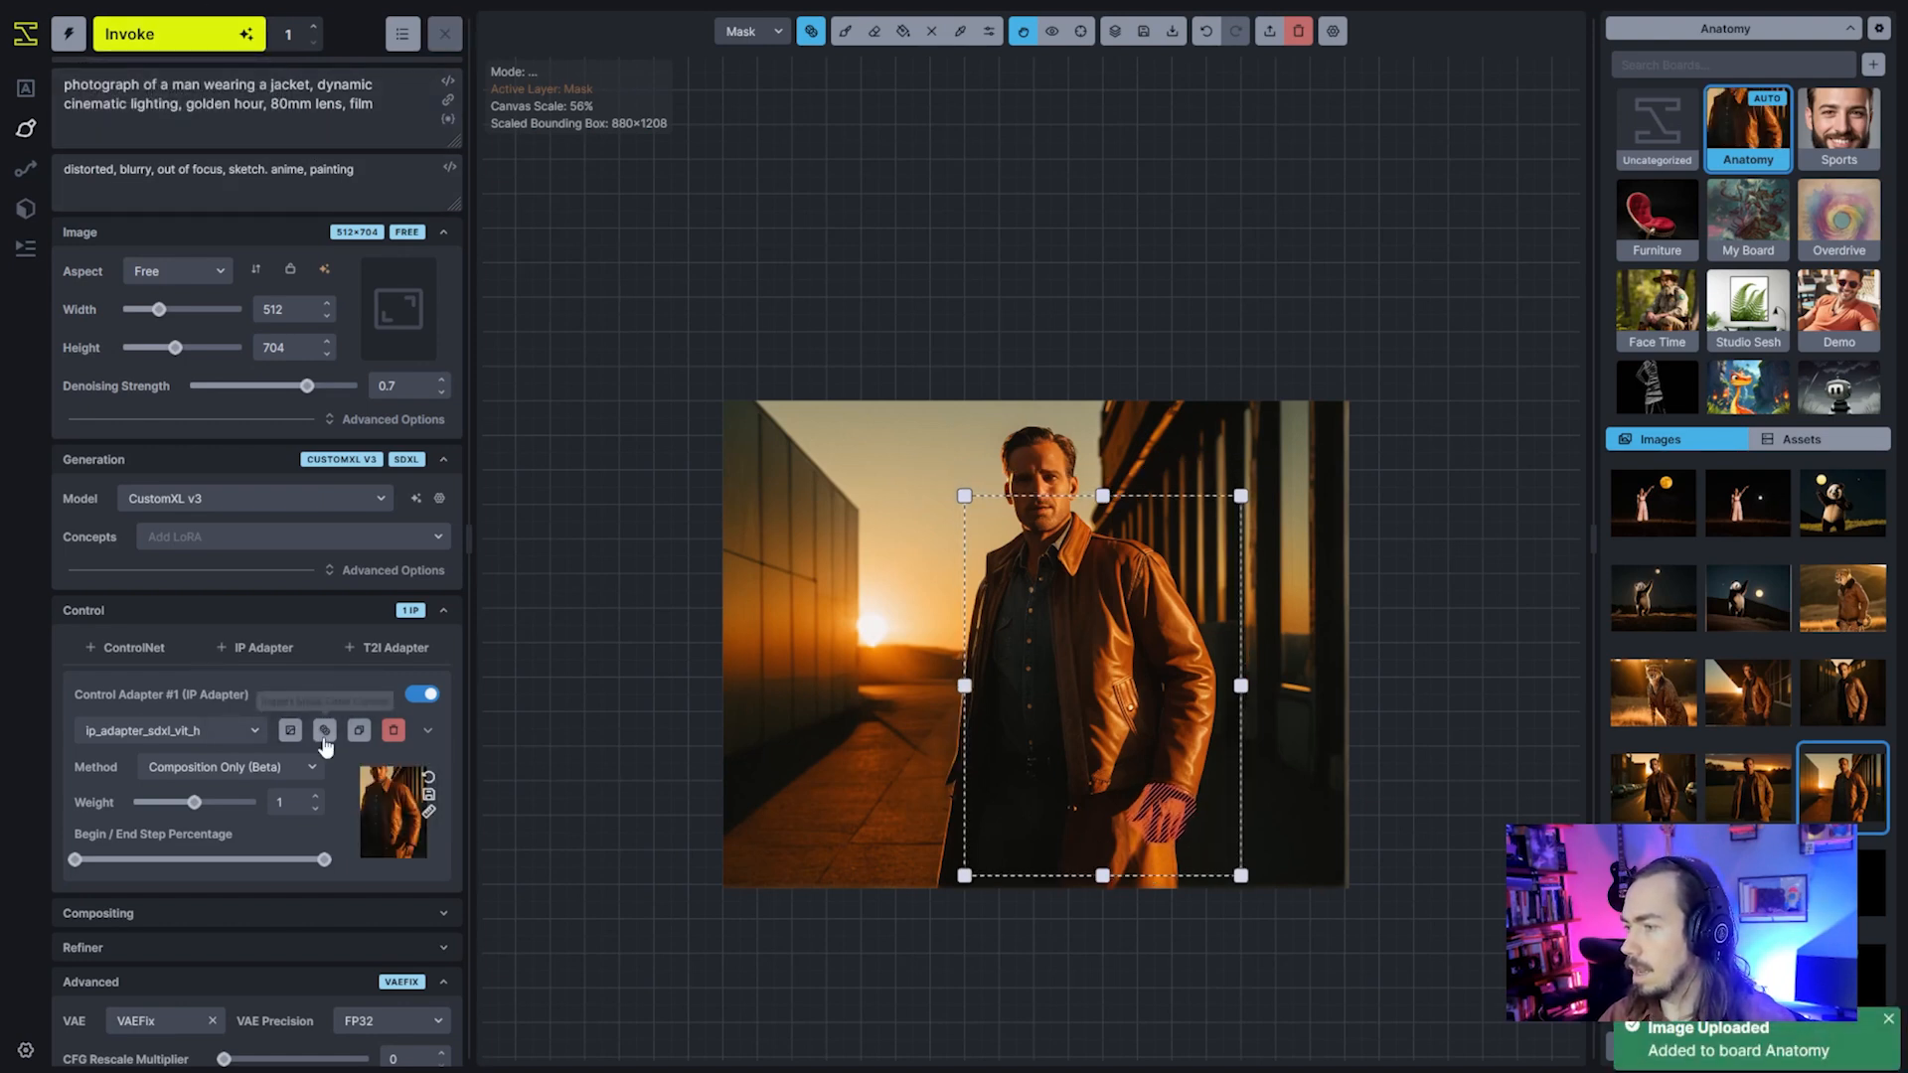
# Generate the masked hand with the larger bounding box, set the denoising strength to 0.55 and generate another variation
pyautogui.click(189, 36)
pyautogui.scroll(8, 1206, 810)
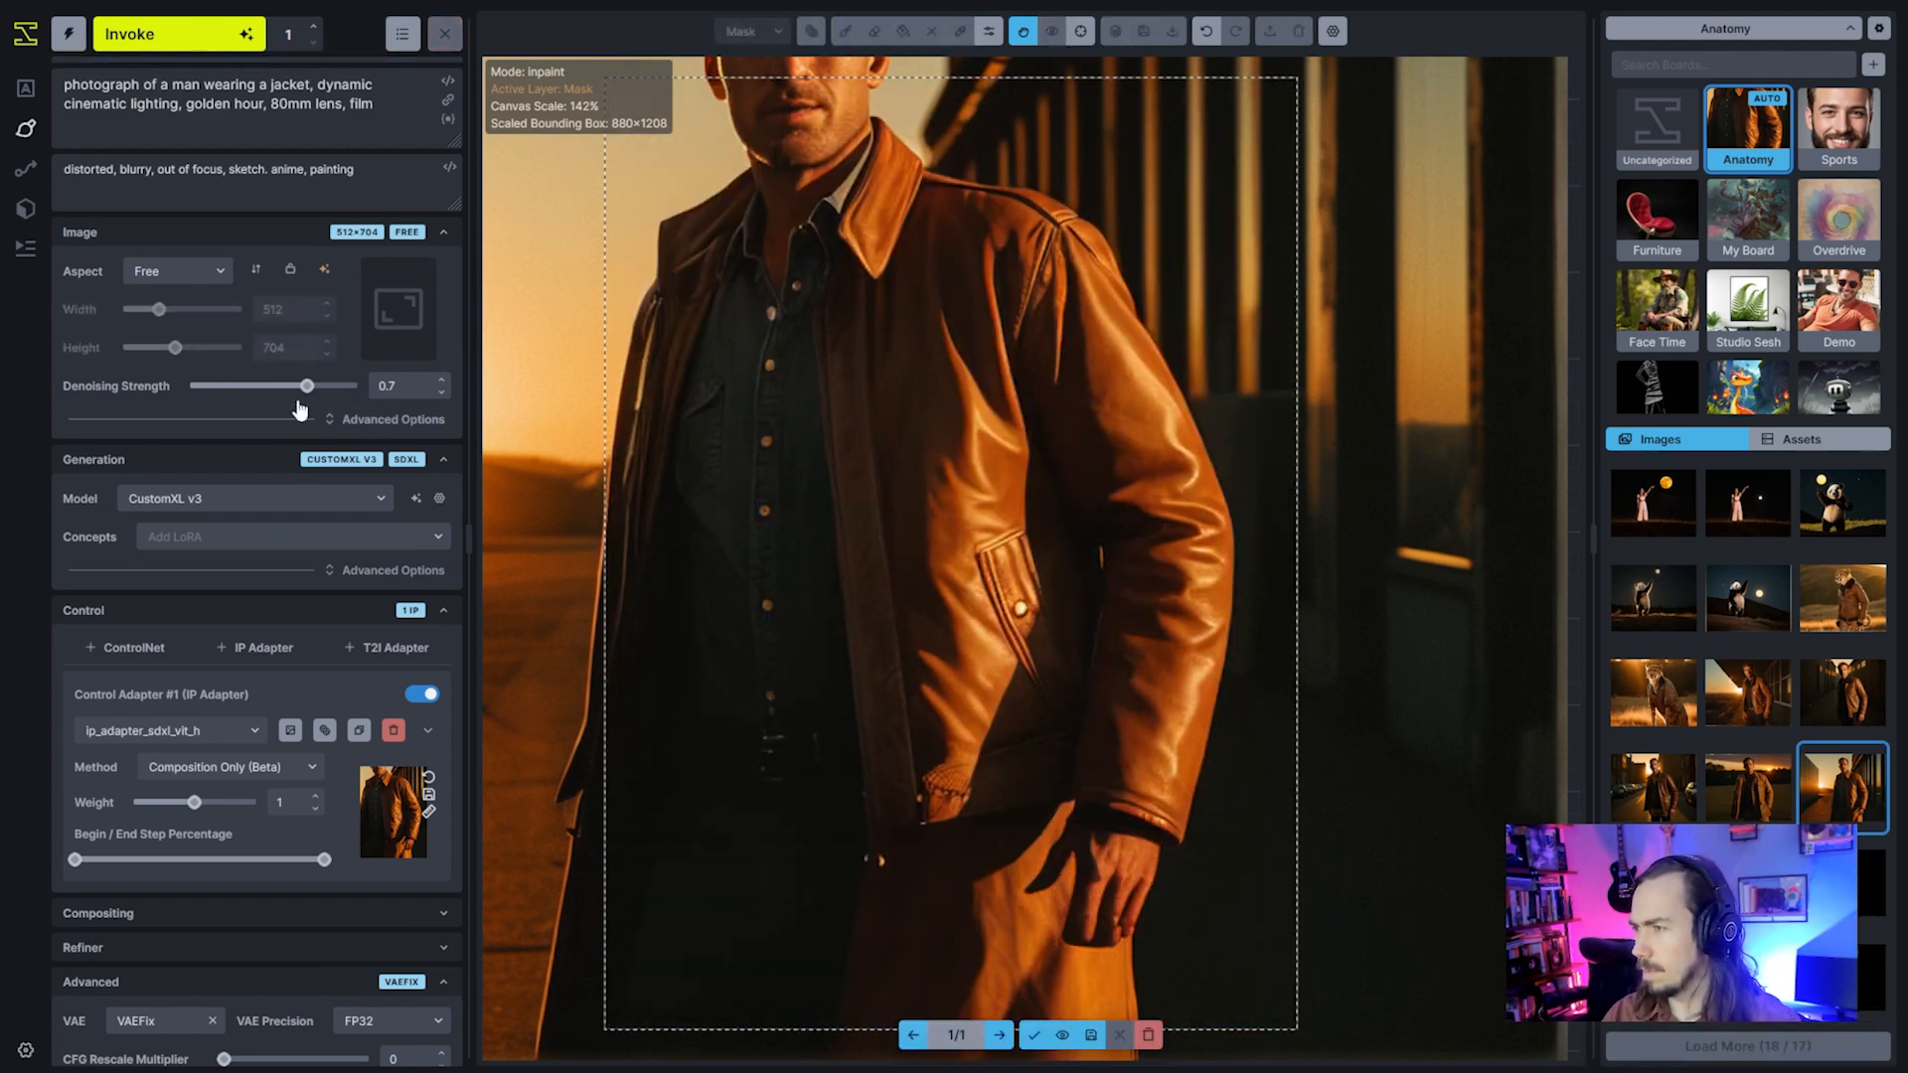
pyautogui.moveTo(306, 388); pyautogui.dragTo(282, 387)
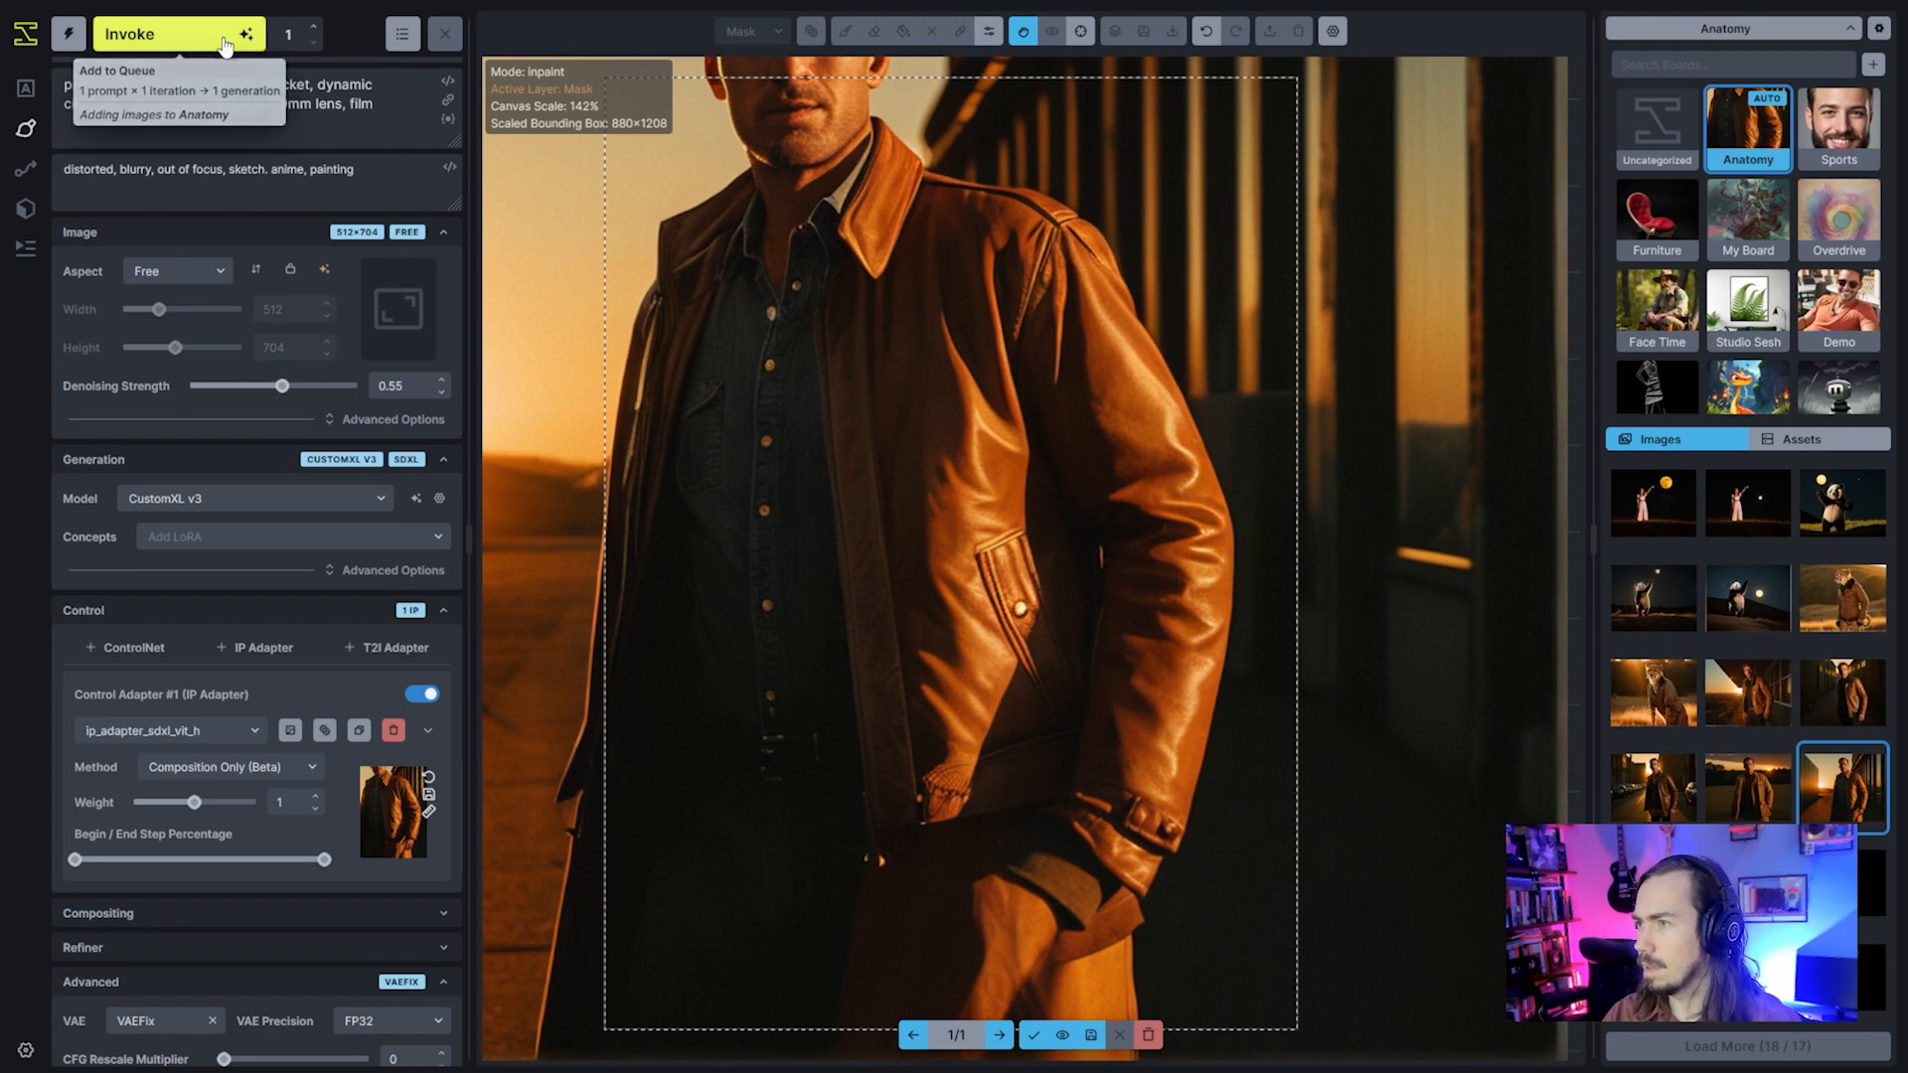
pyautogui.click(179, 34)
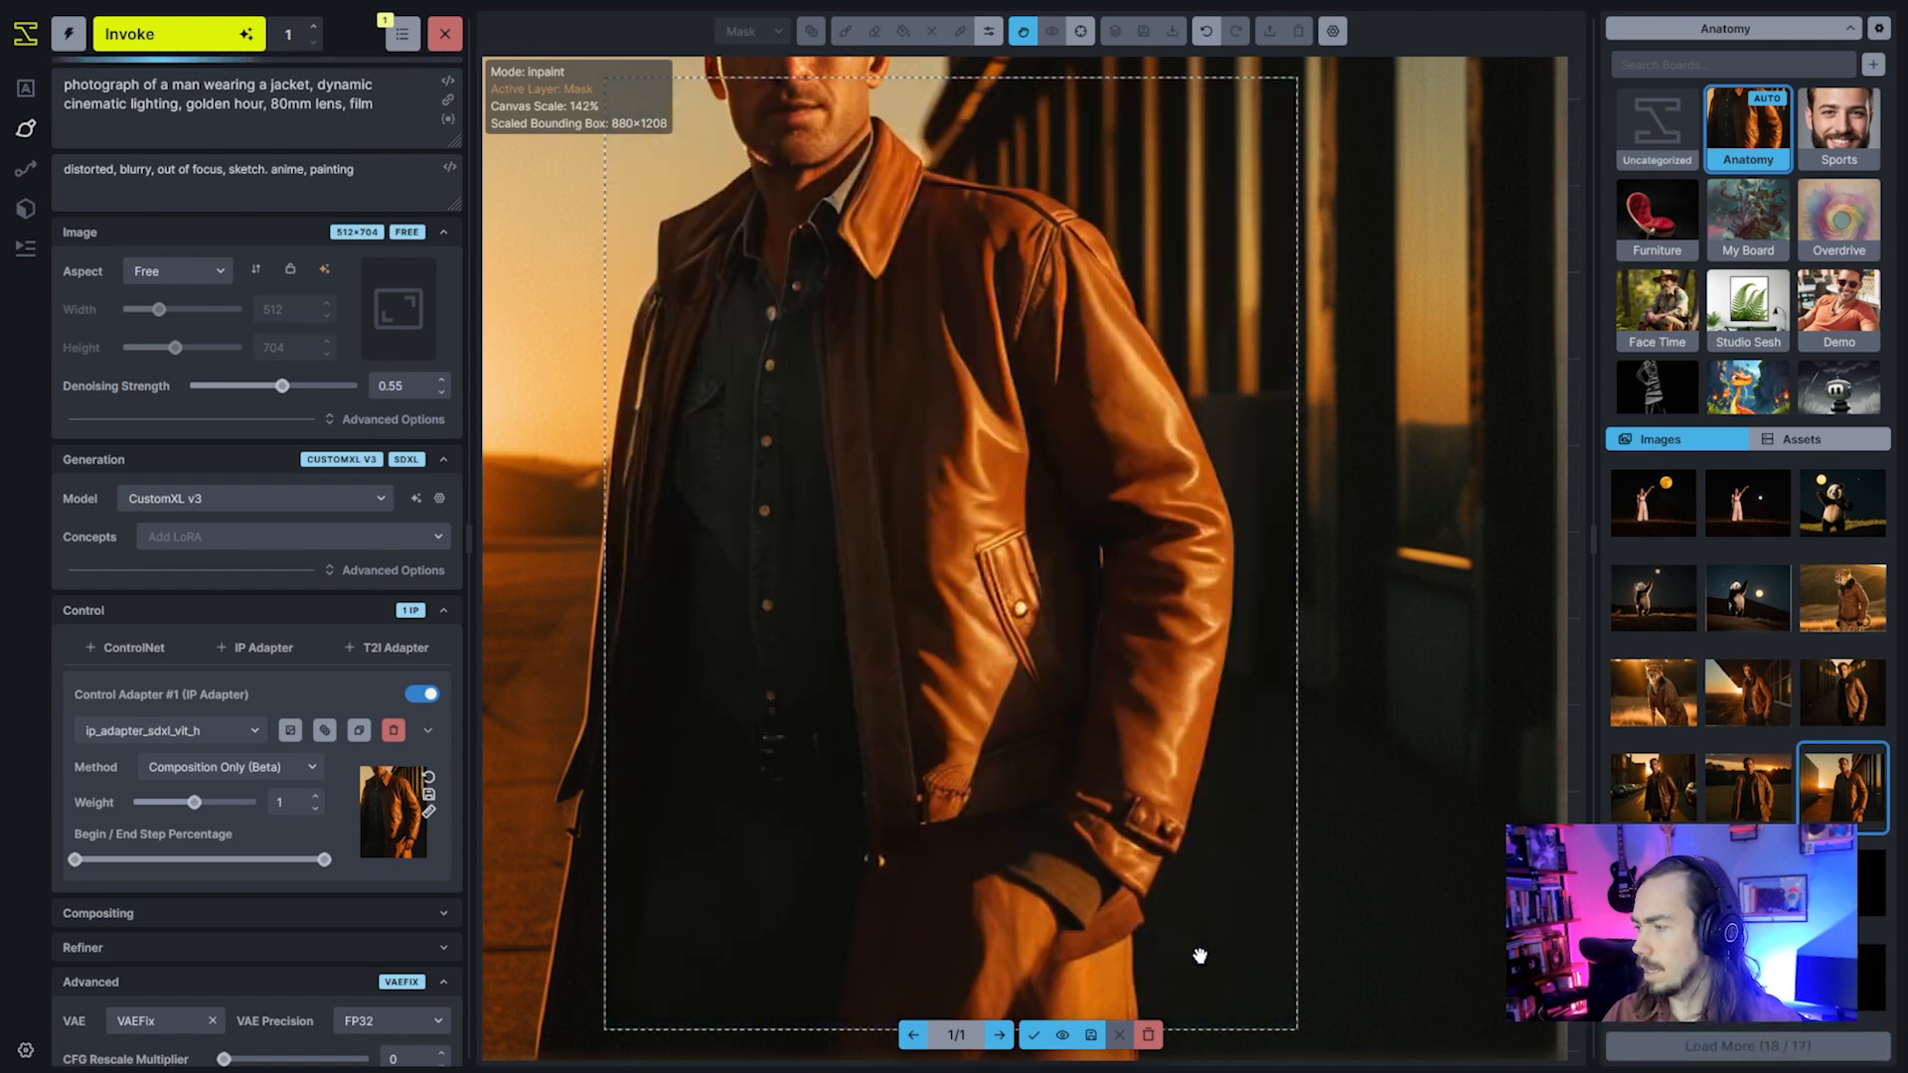
# Check the second variation against the whole figure, accept it with the mask cleared, and undo back to the masked hand
pyautogui.scroll(-3, 1199, 958)
pyautogui.scroll(-4, 1200, 957)
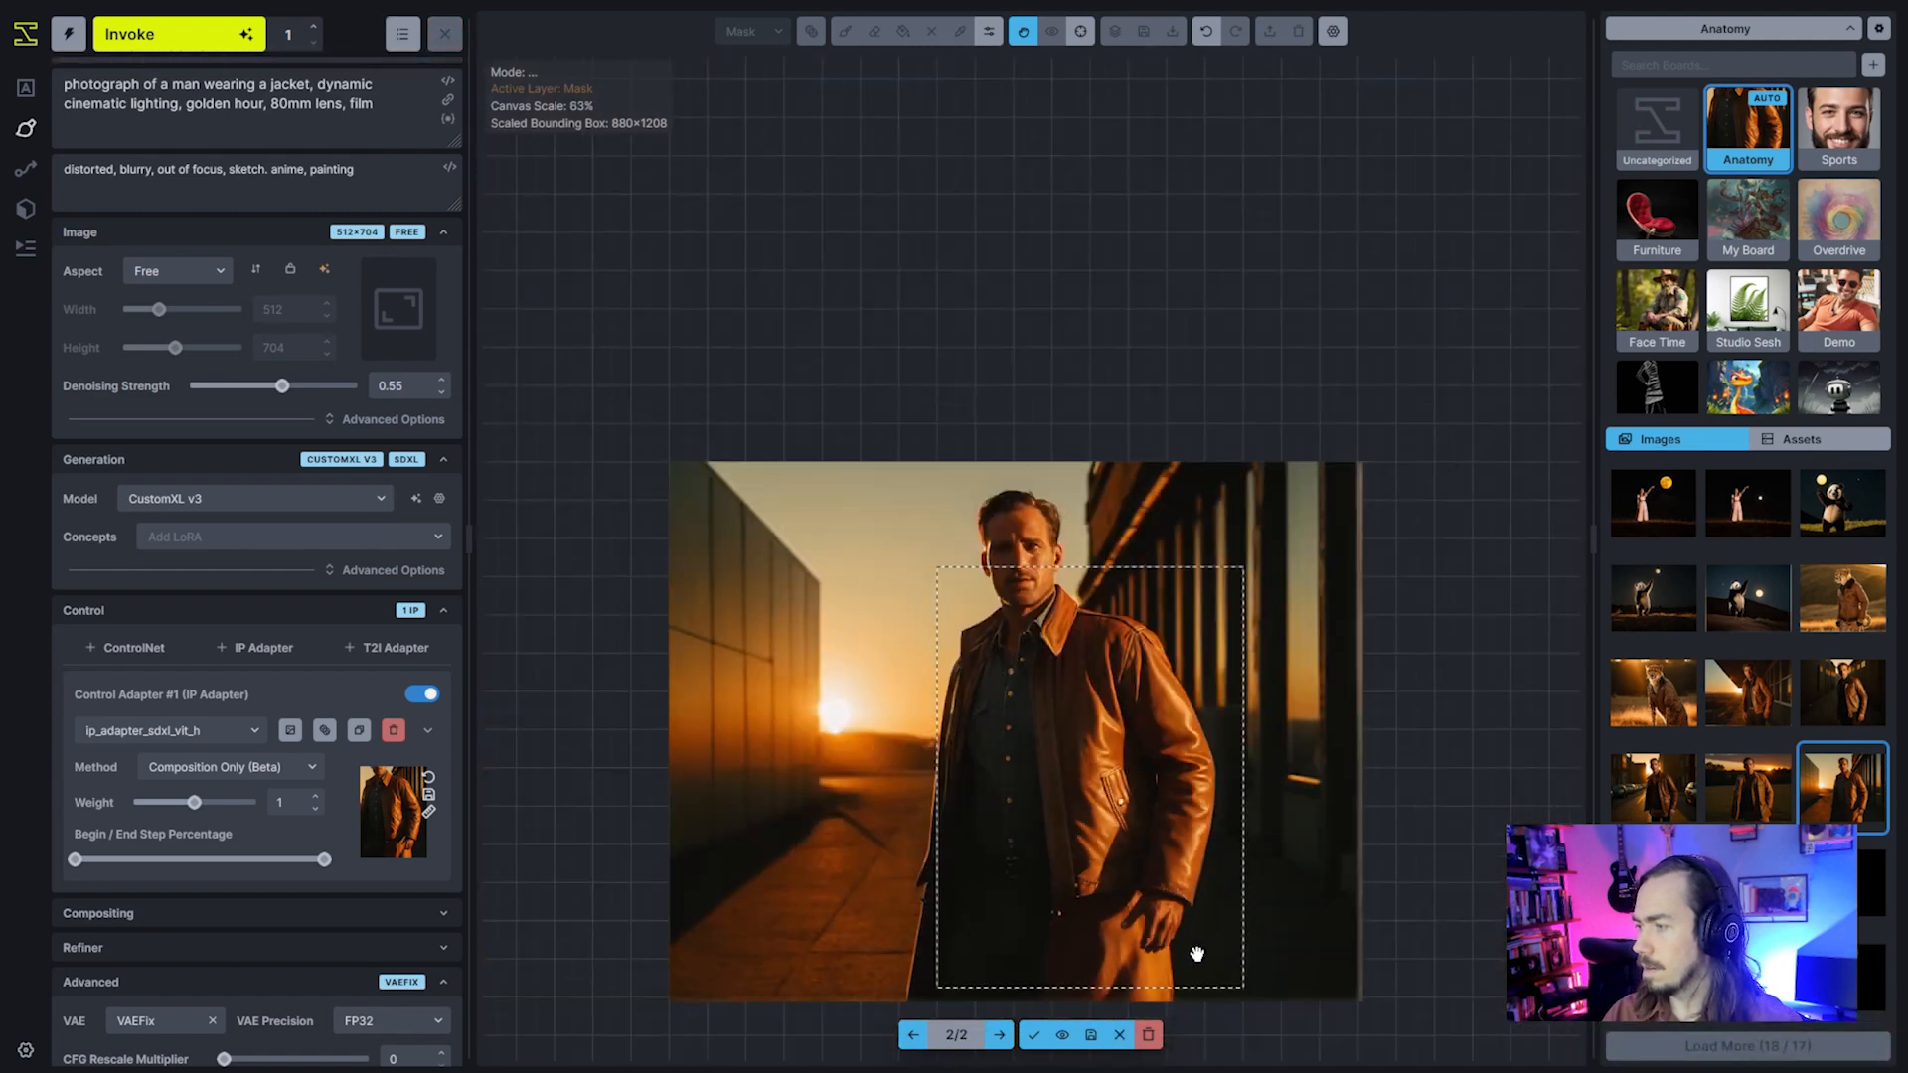
pyautogui.click(1033, 1035)
pyautogui.hotkey('shift', 'c')
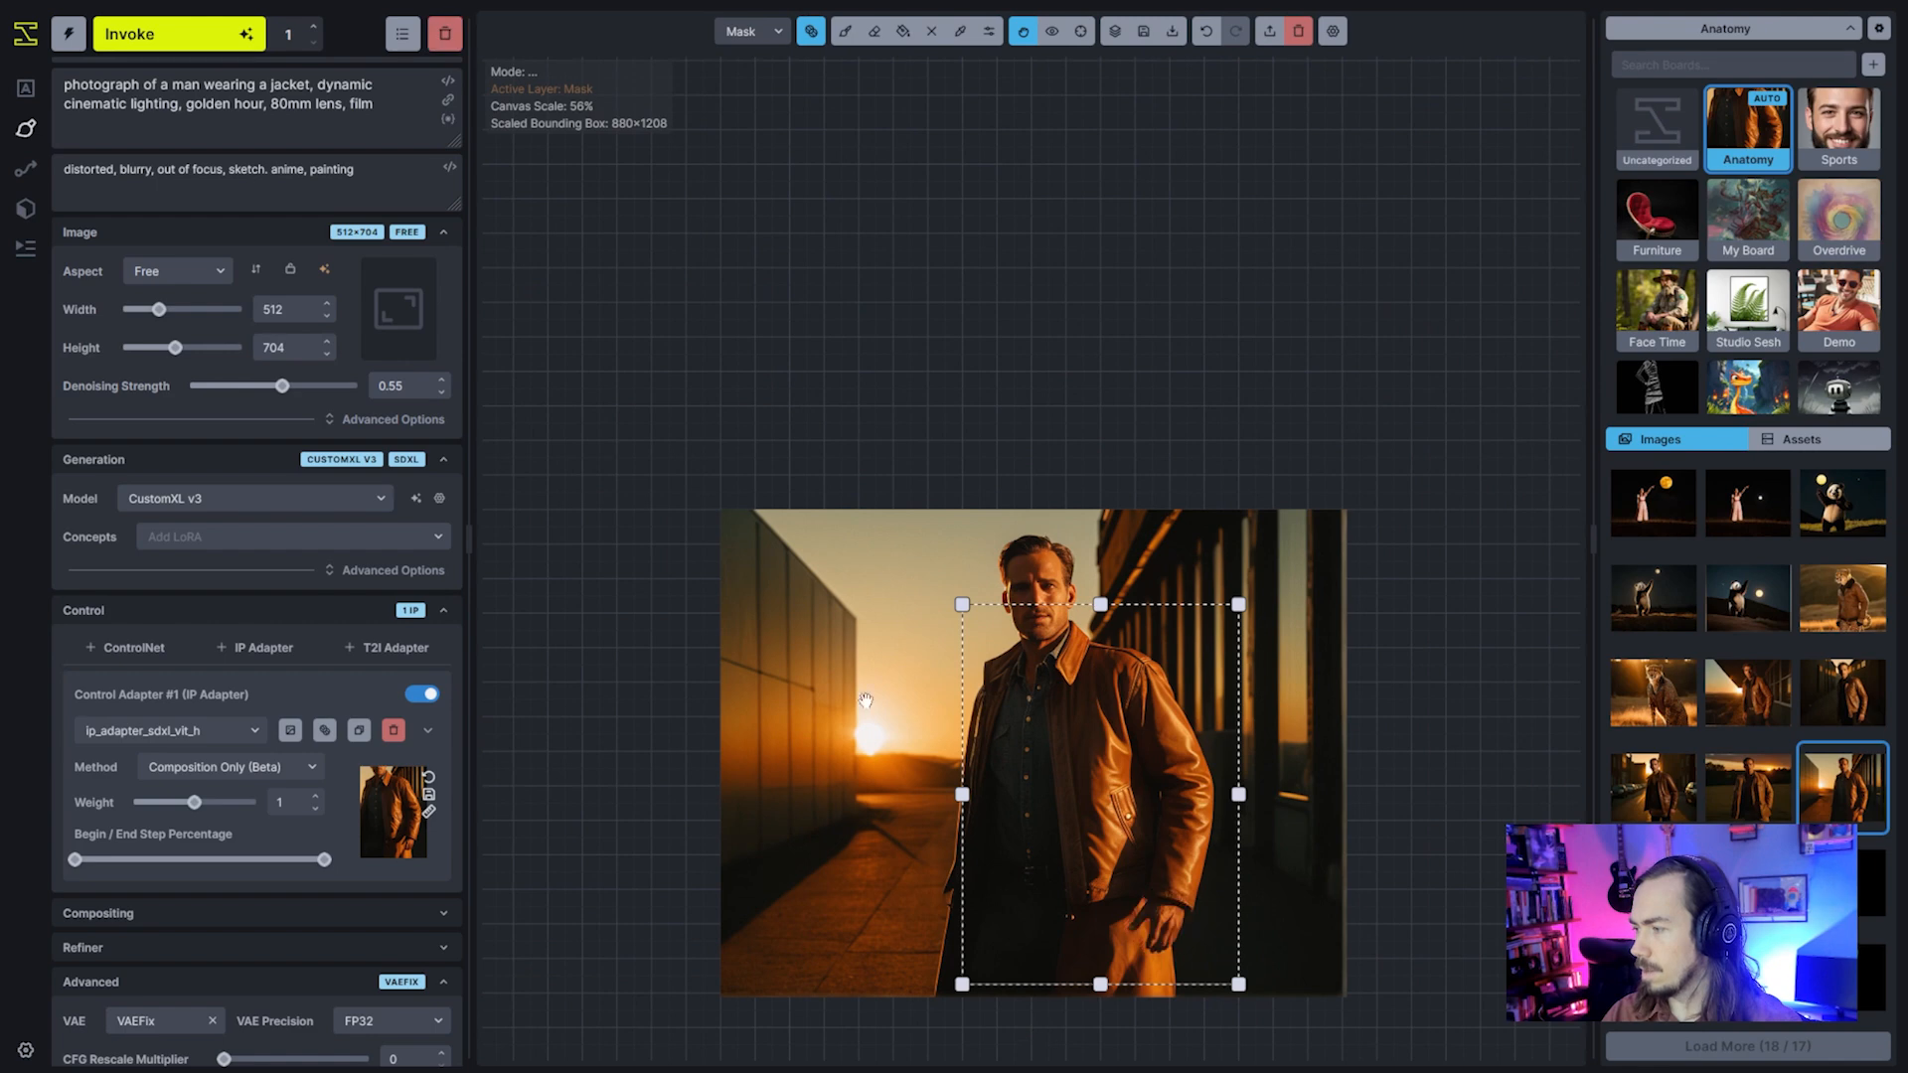
pyautogui.hotkey('ctrl', 'z')
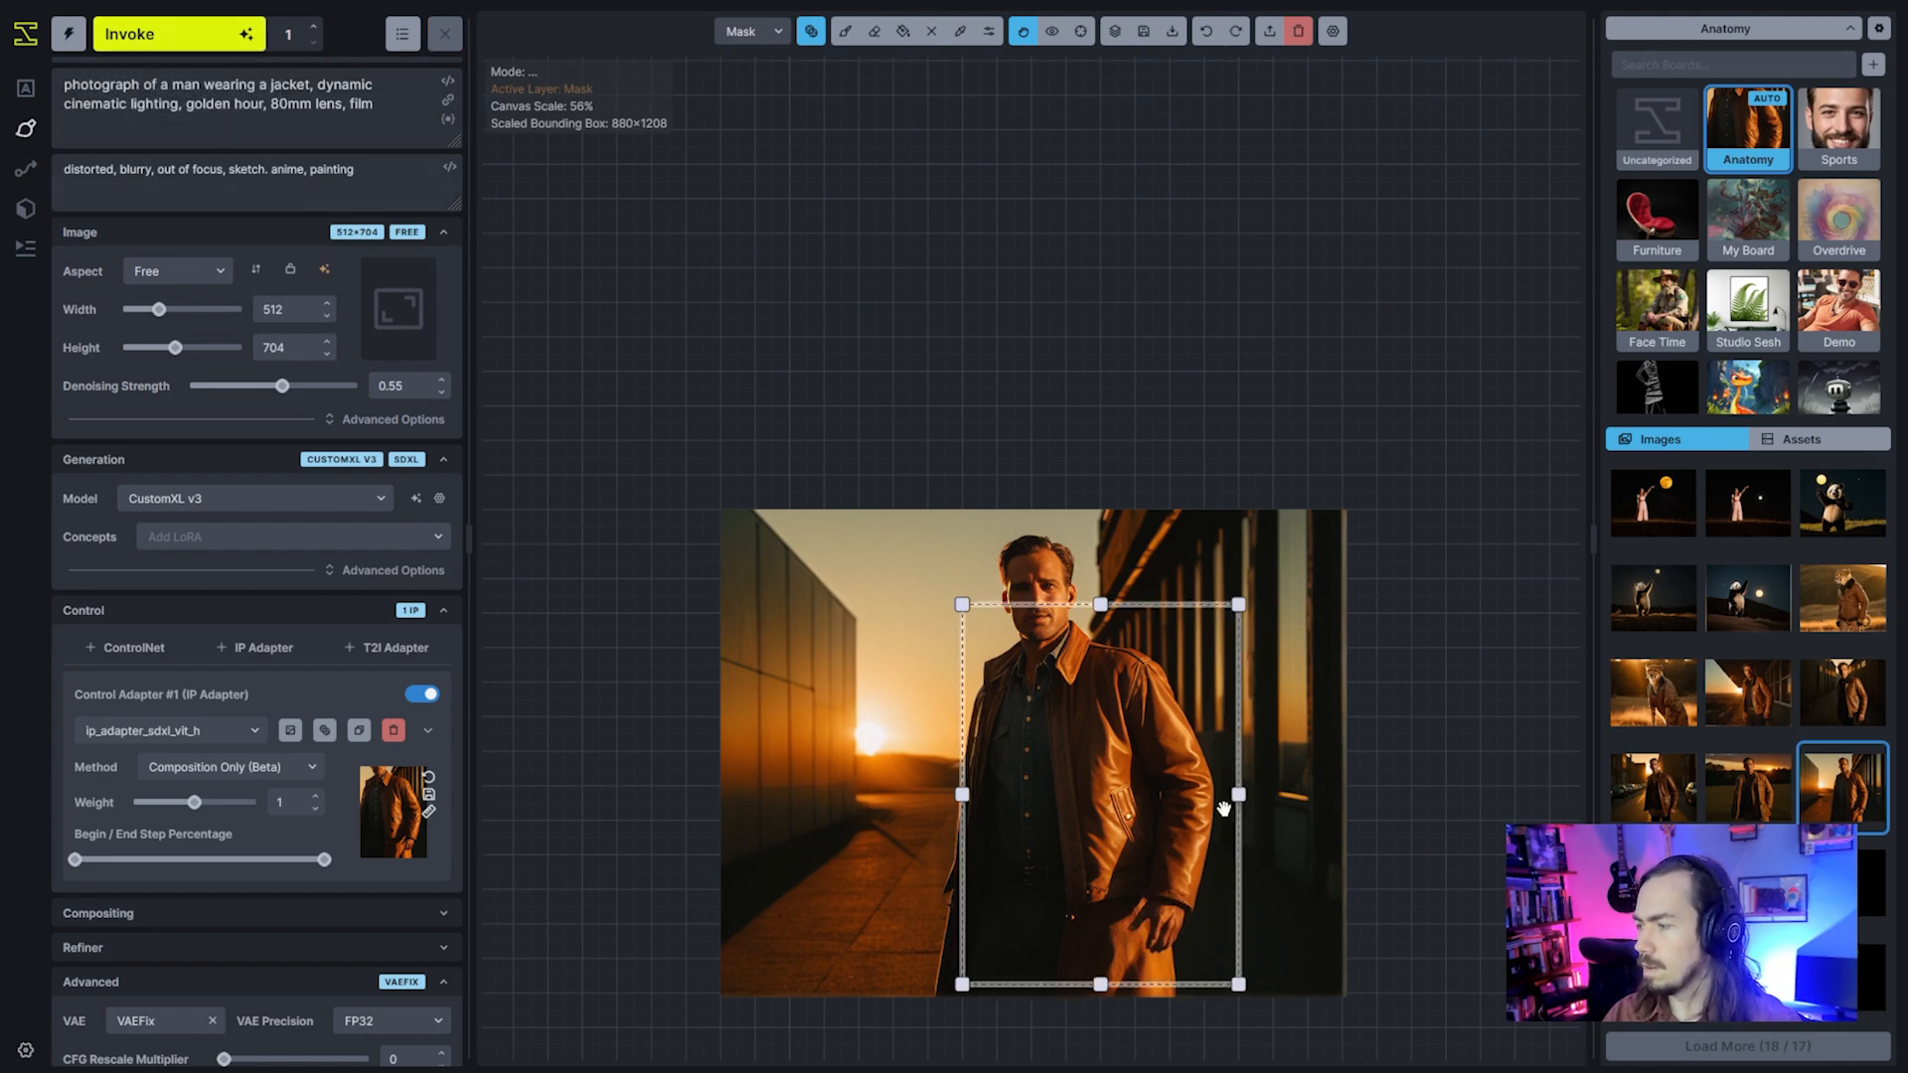
# Set the denoising strength to 0.6 and generate a new inpaint of the masked hand
pyautogui.scroll(6, 1247, 902)
pyautogui.click(205, 43)
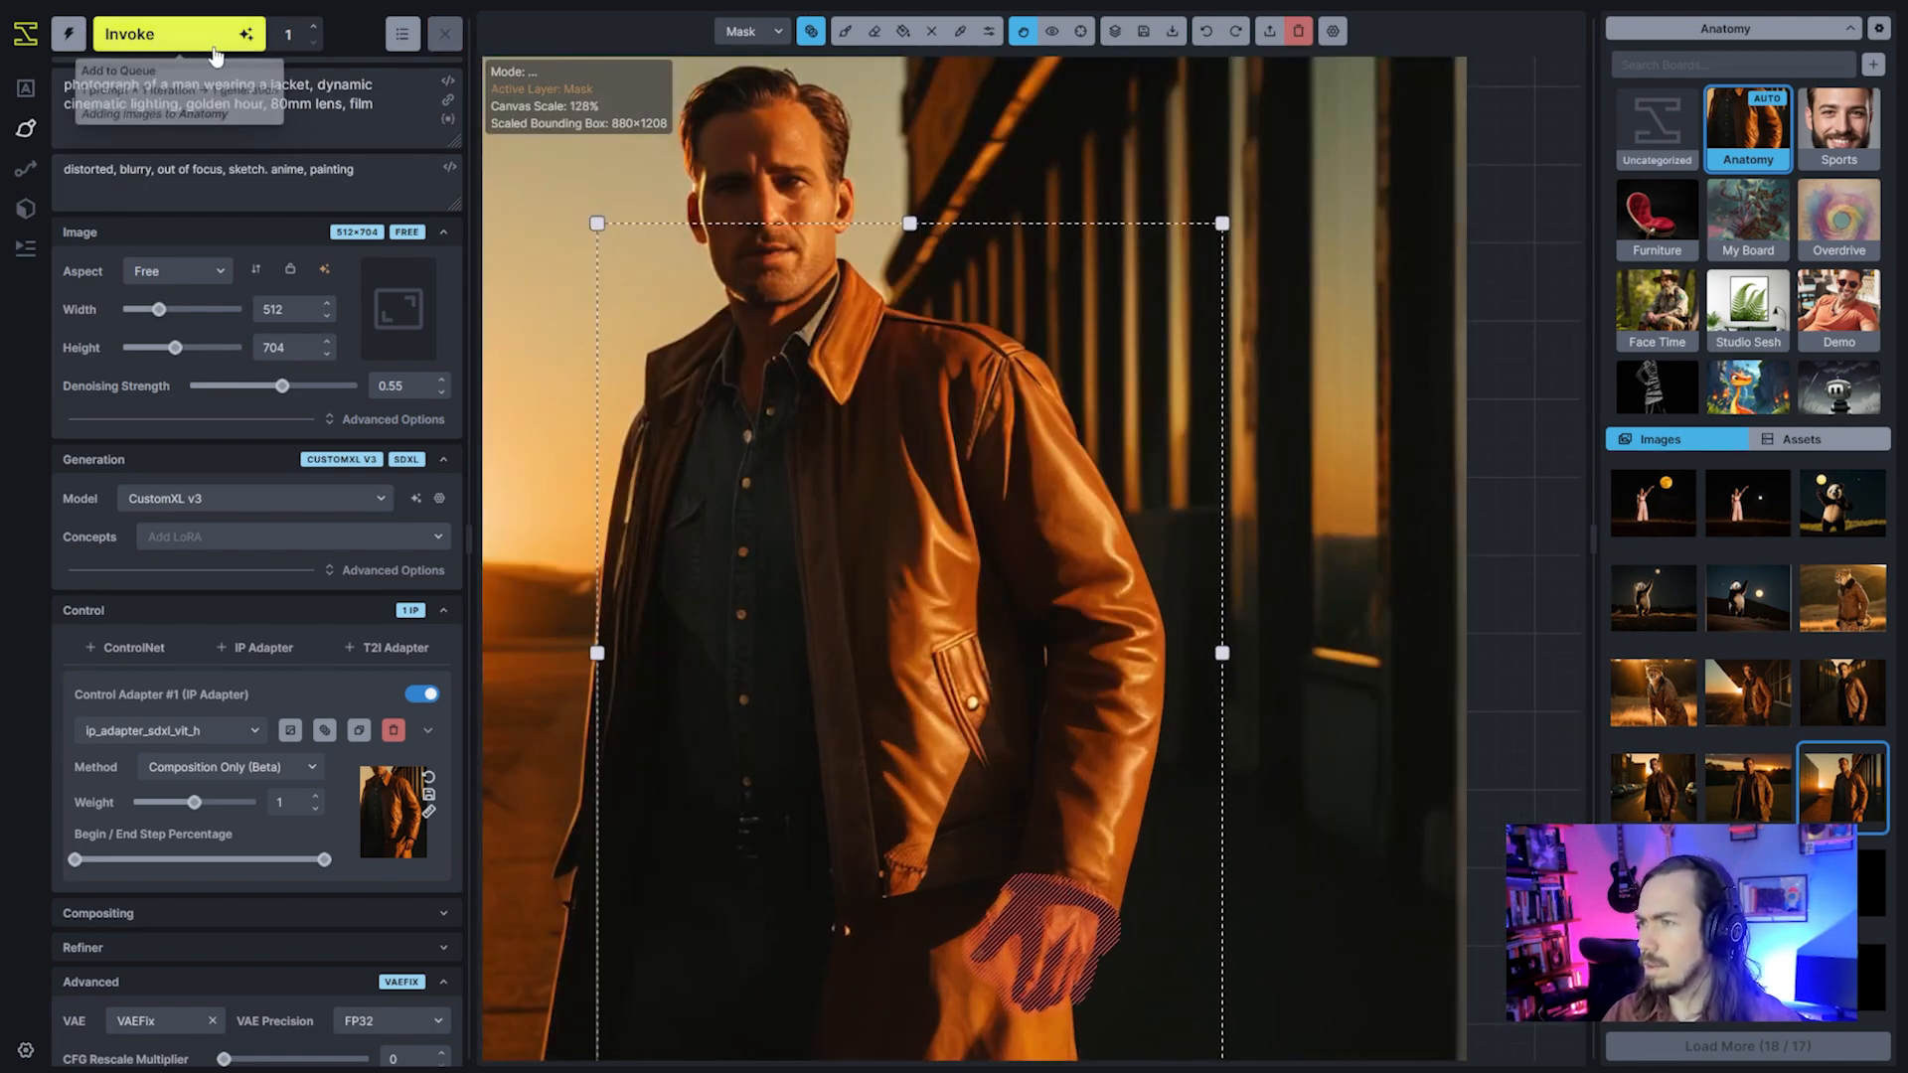
pyautogui.click(441, 380)
pyautogui.click(441, 381)
pyautogui.click(441, 381)
pyautogui.click(442, 381)
pyautogui.click(441, 380)
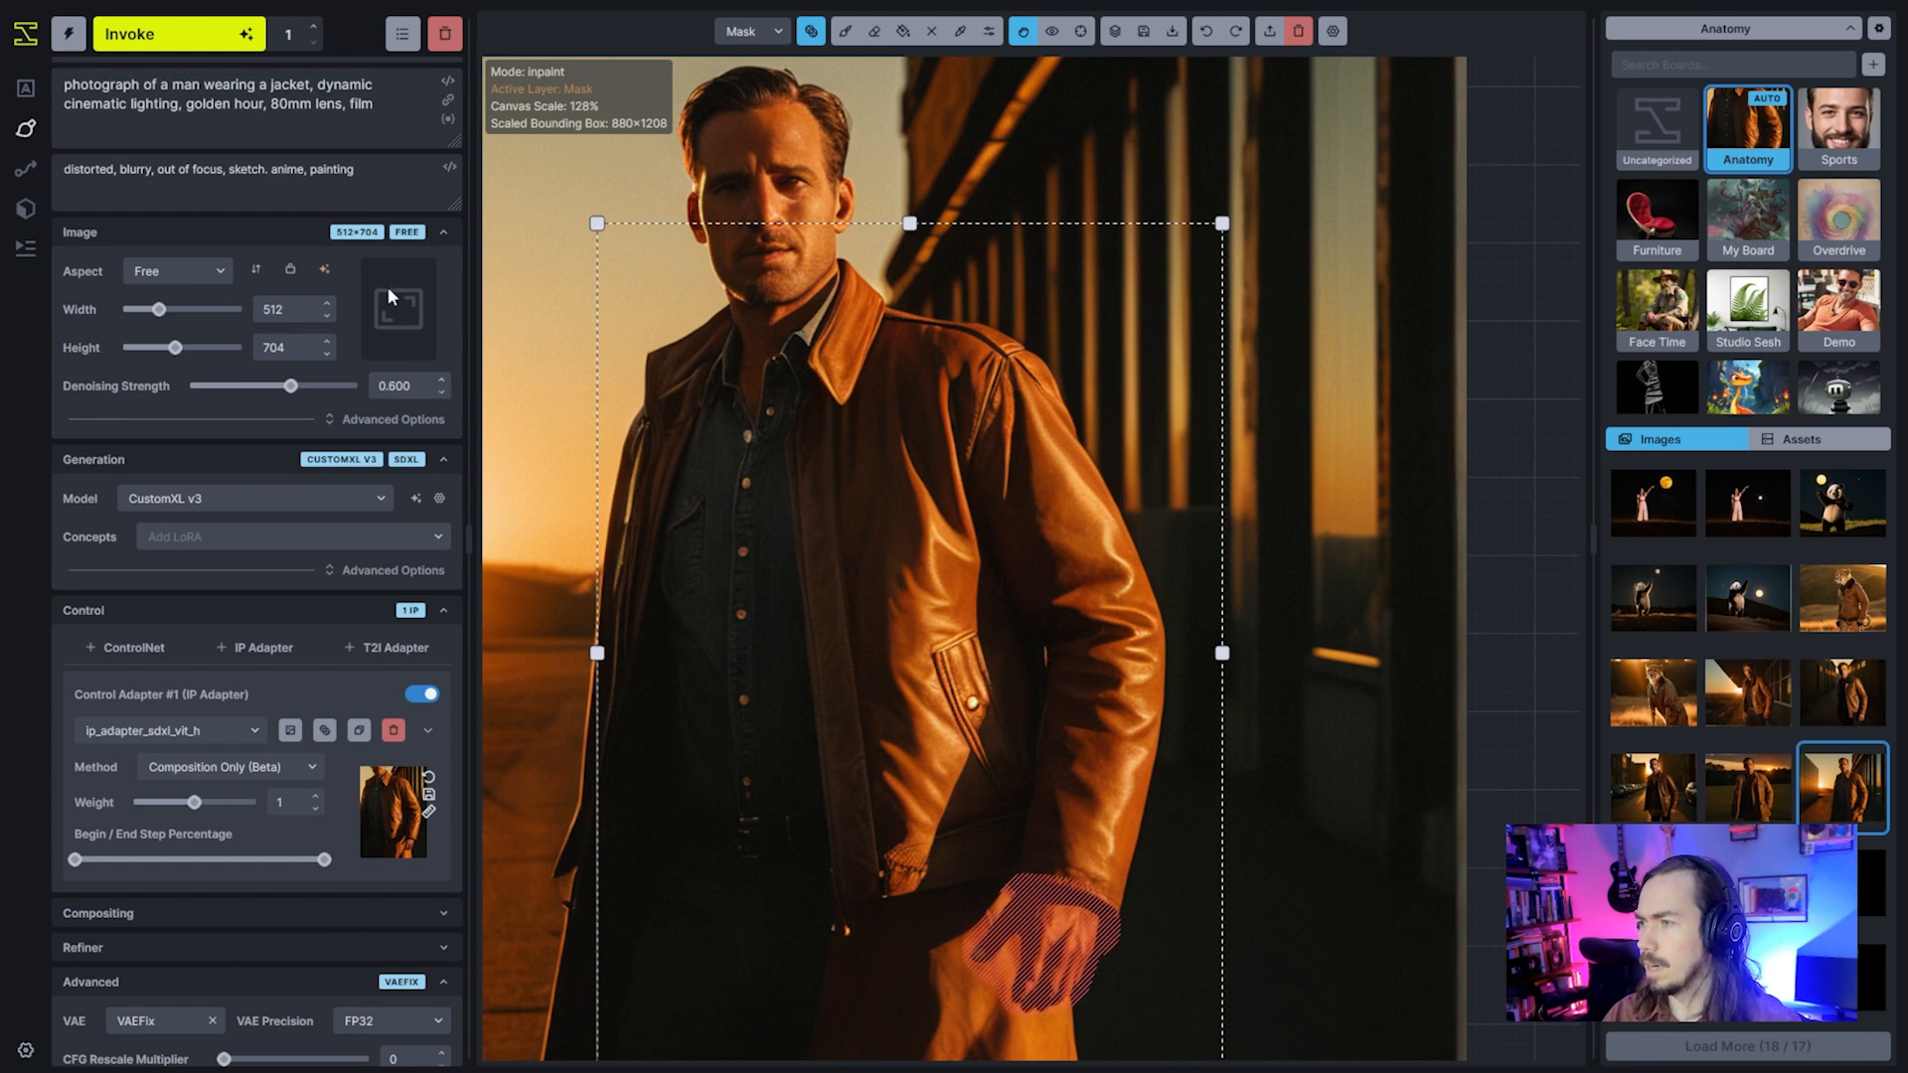
pyautogui.click(189, 44)
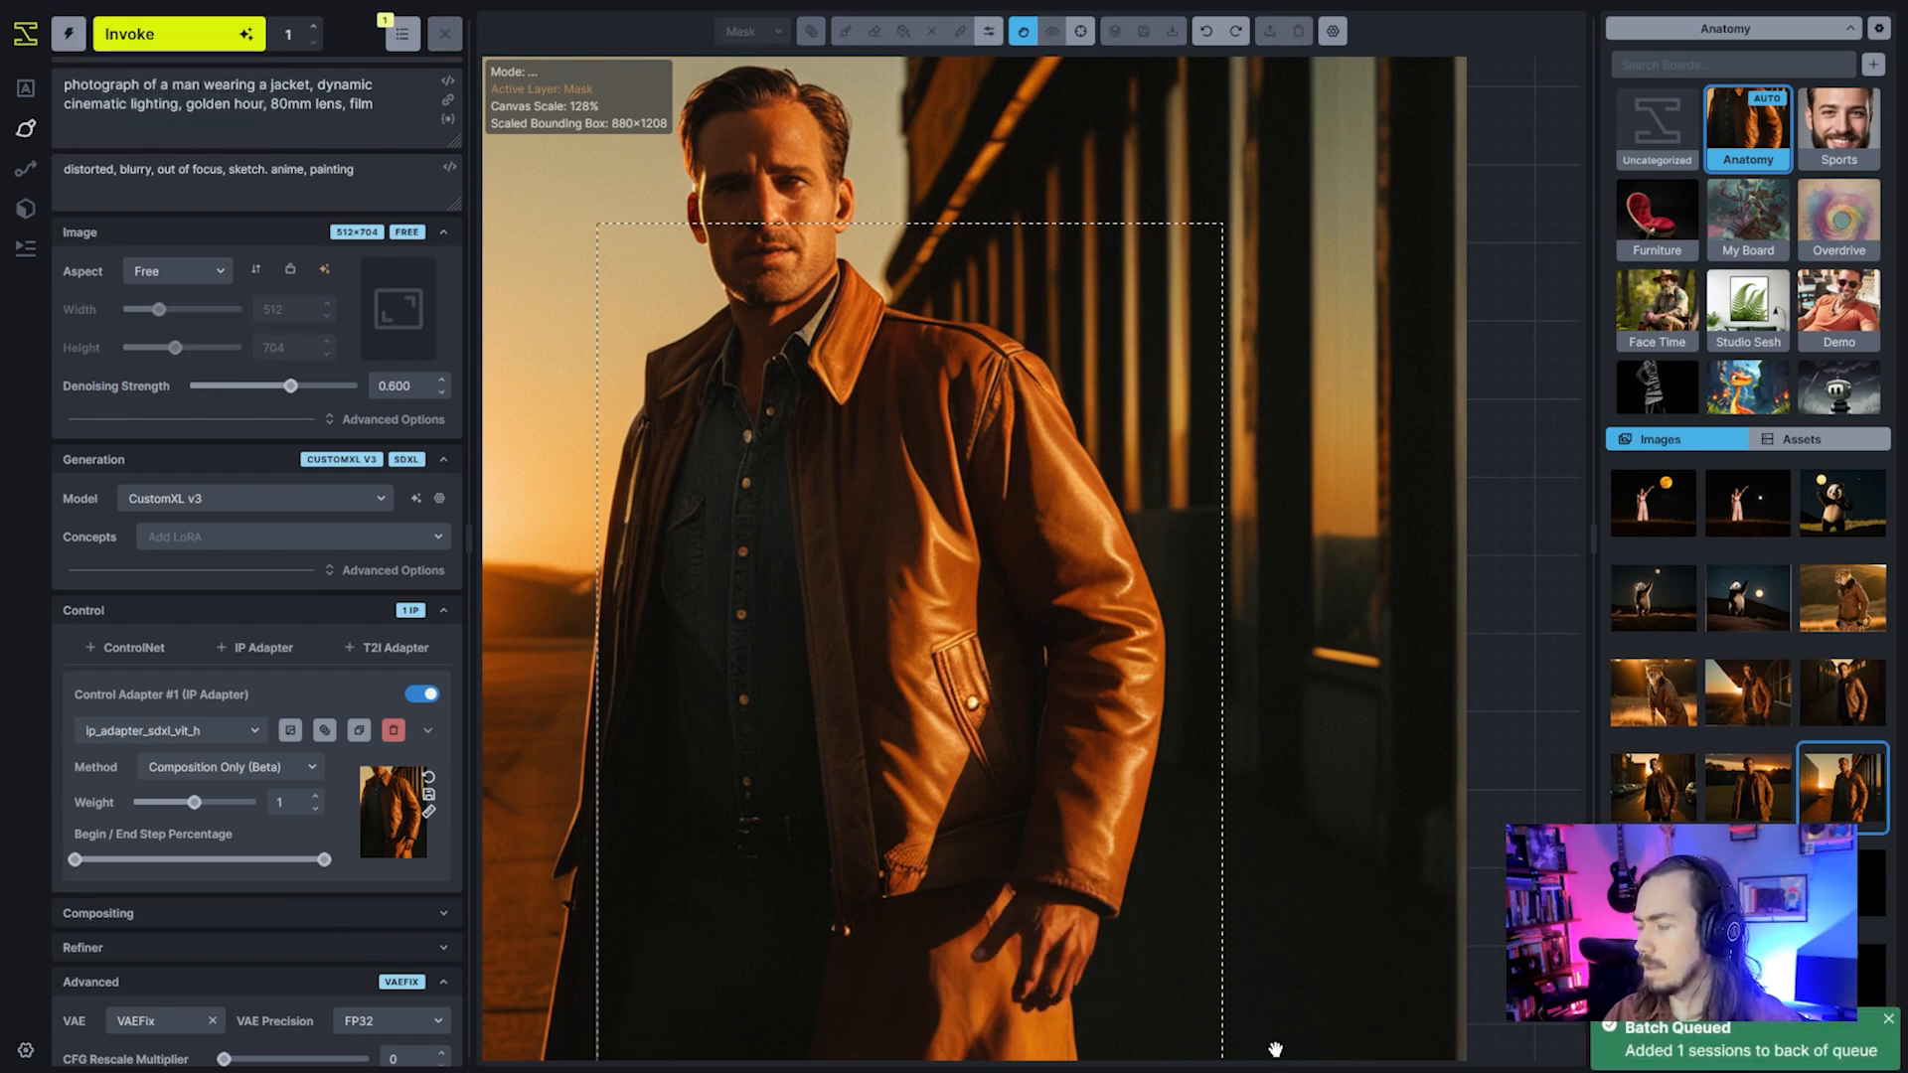
# Examine the inpainted wrist area and generate a second variation with the same settings
pyautogui.scroll(-1, 1184, 929)
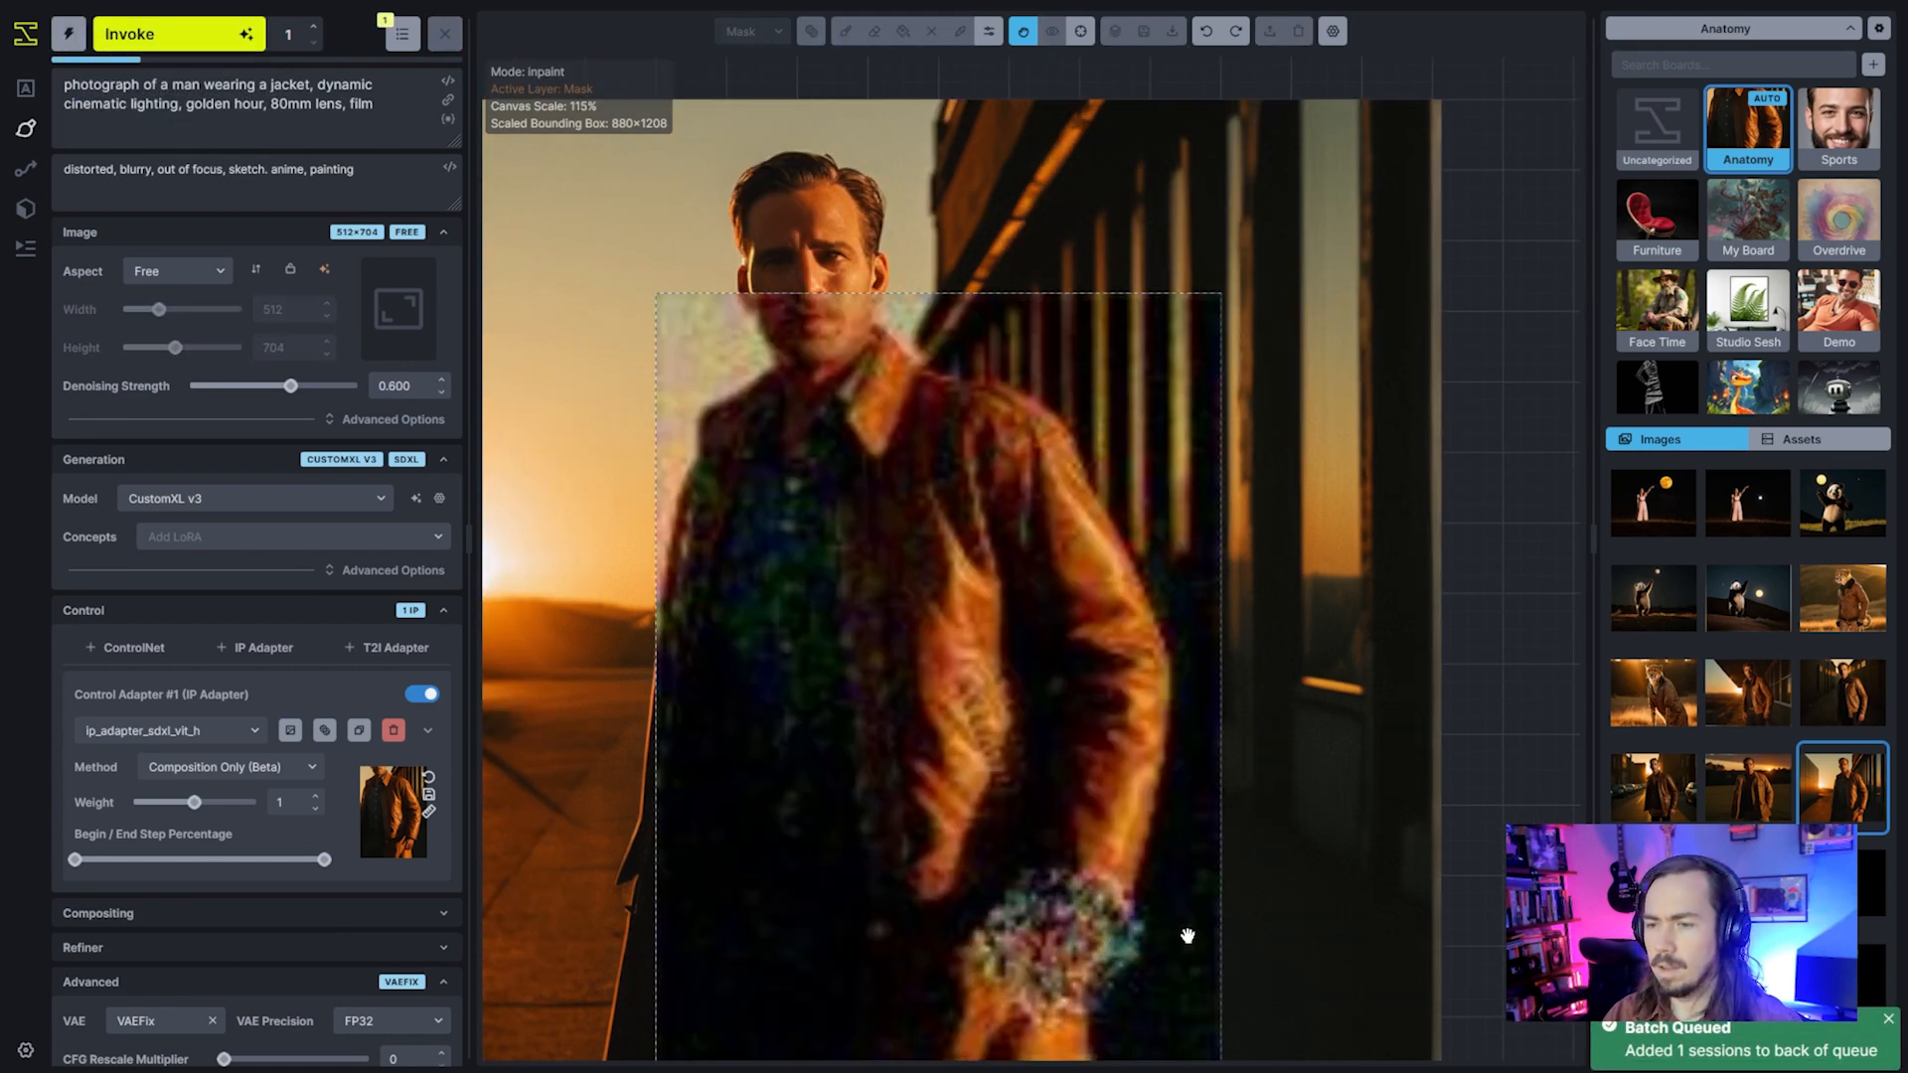
pyautogui.moveTo(1162, 869); pyautogui.dragTo(1154, 793)
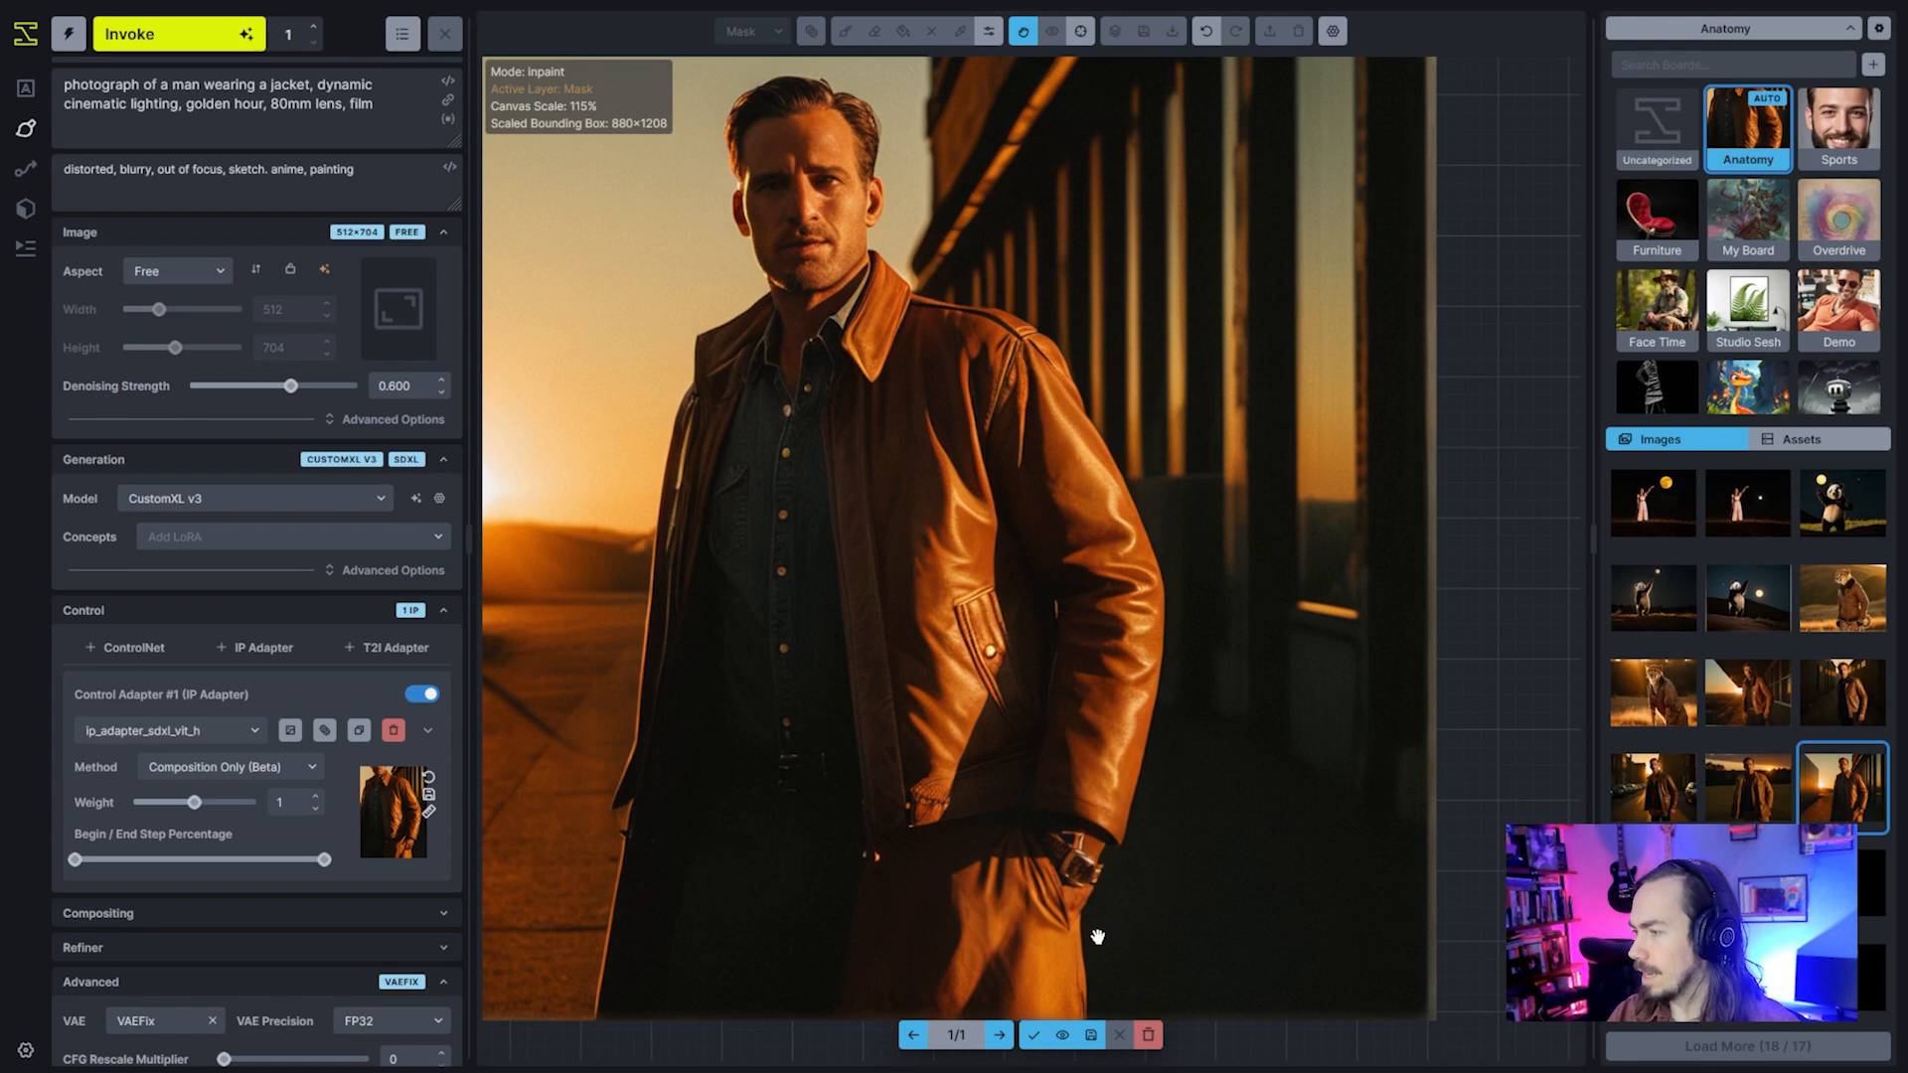
pyautogui.moveTo(1099, 937); pyautogui.dragTo(1000, 823)
pyautogui.scroll(-1, 1135, 782)
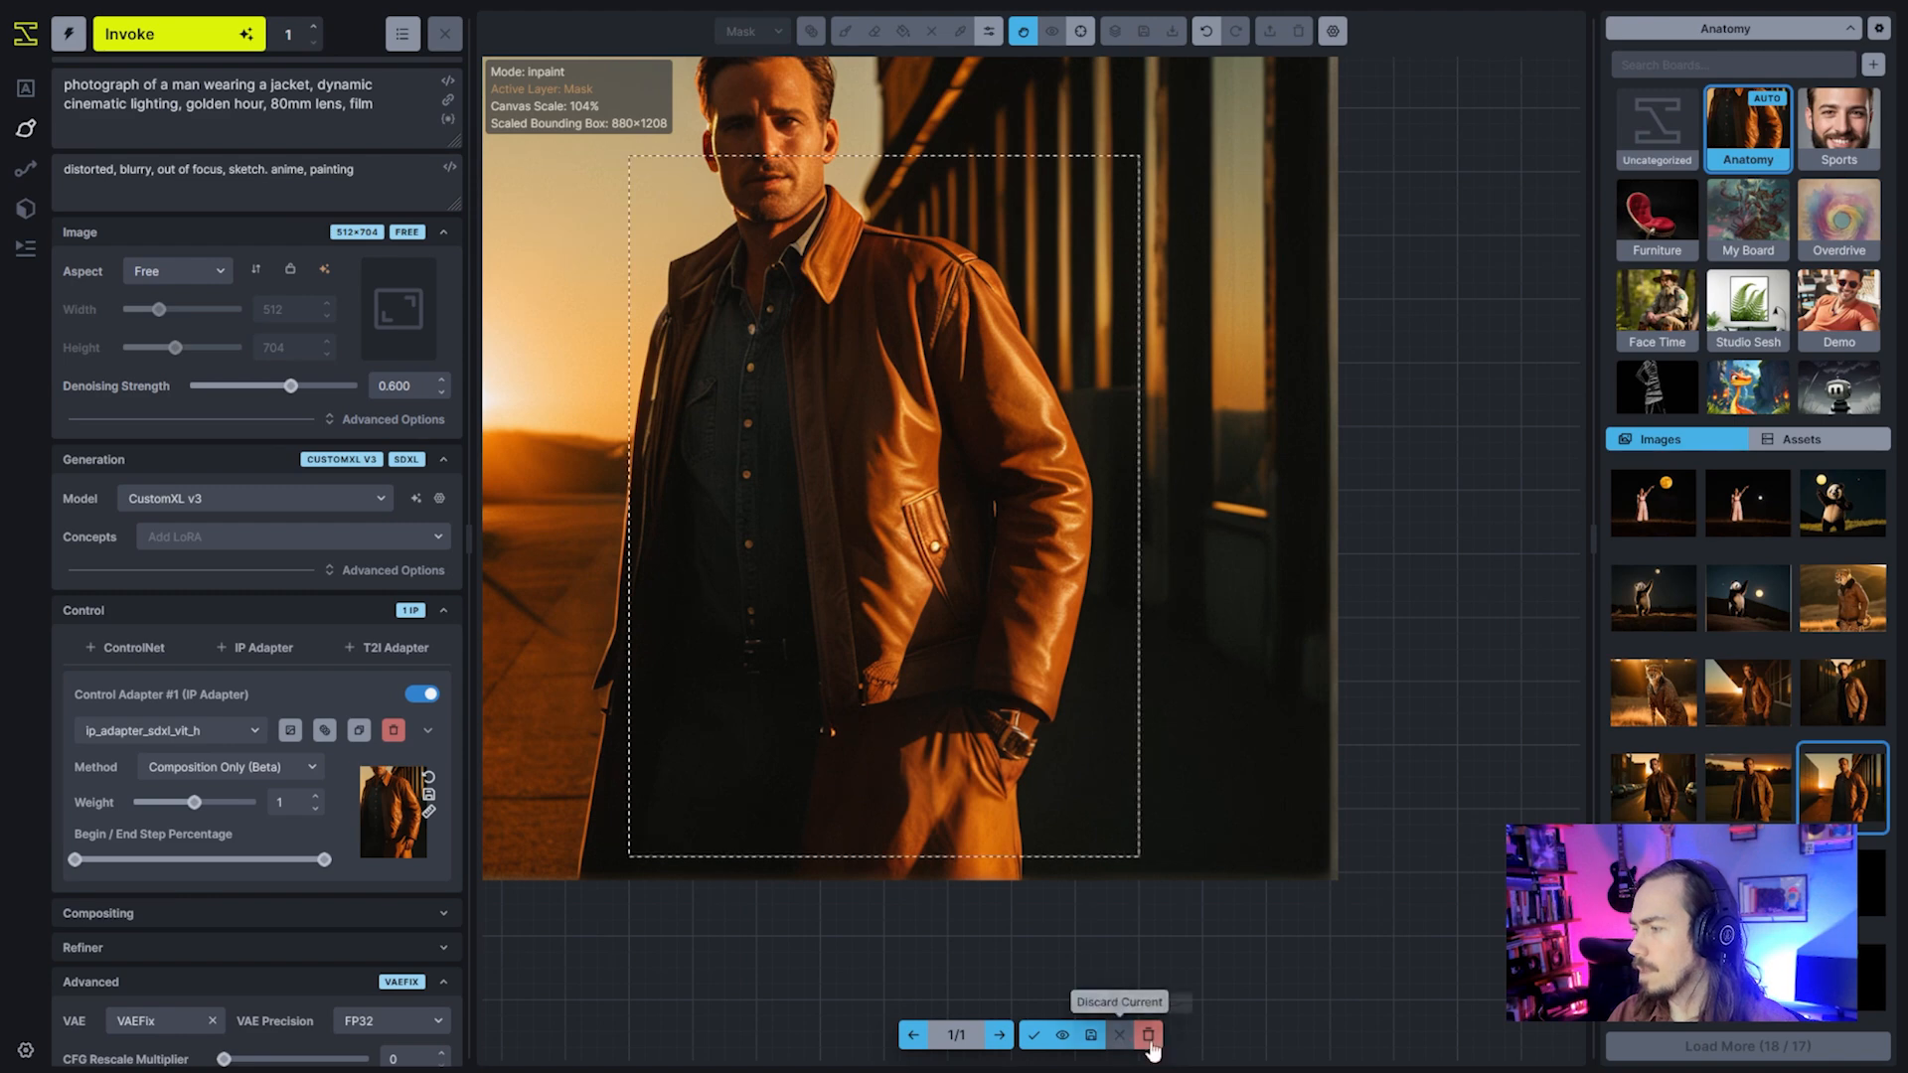
pyautogui.click(178, 33)
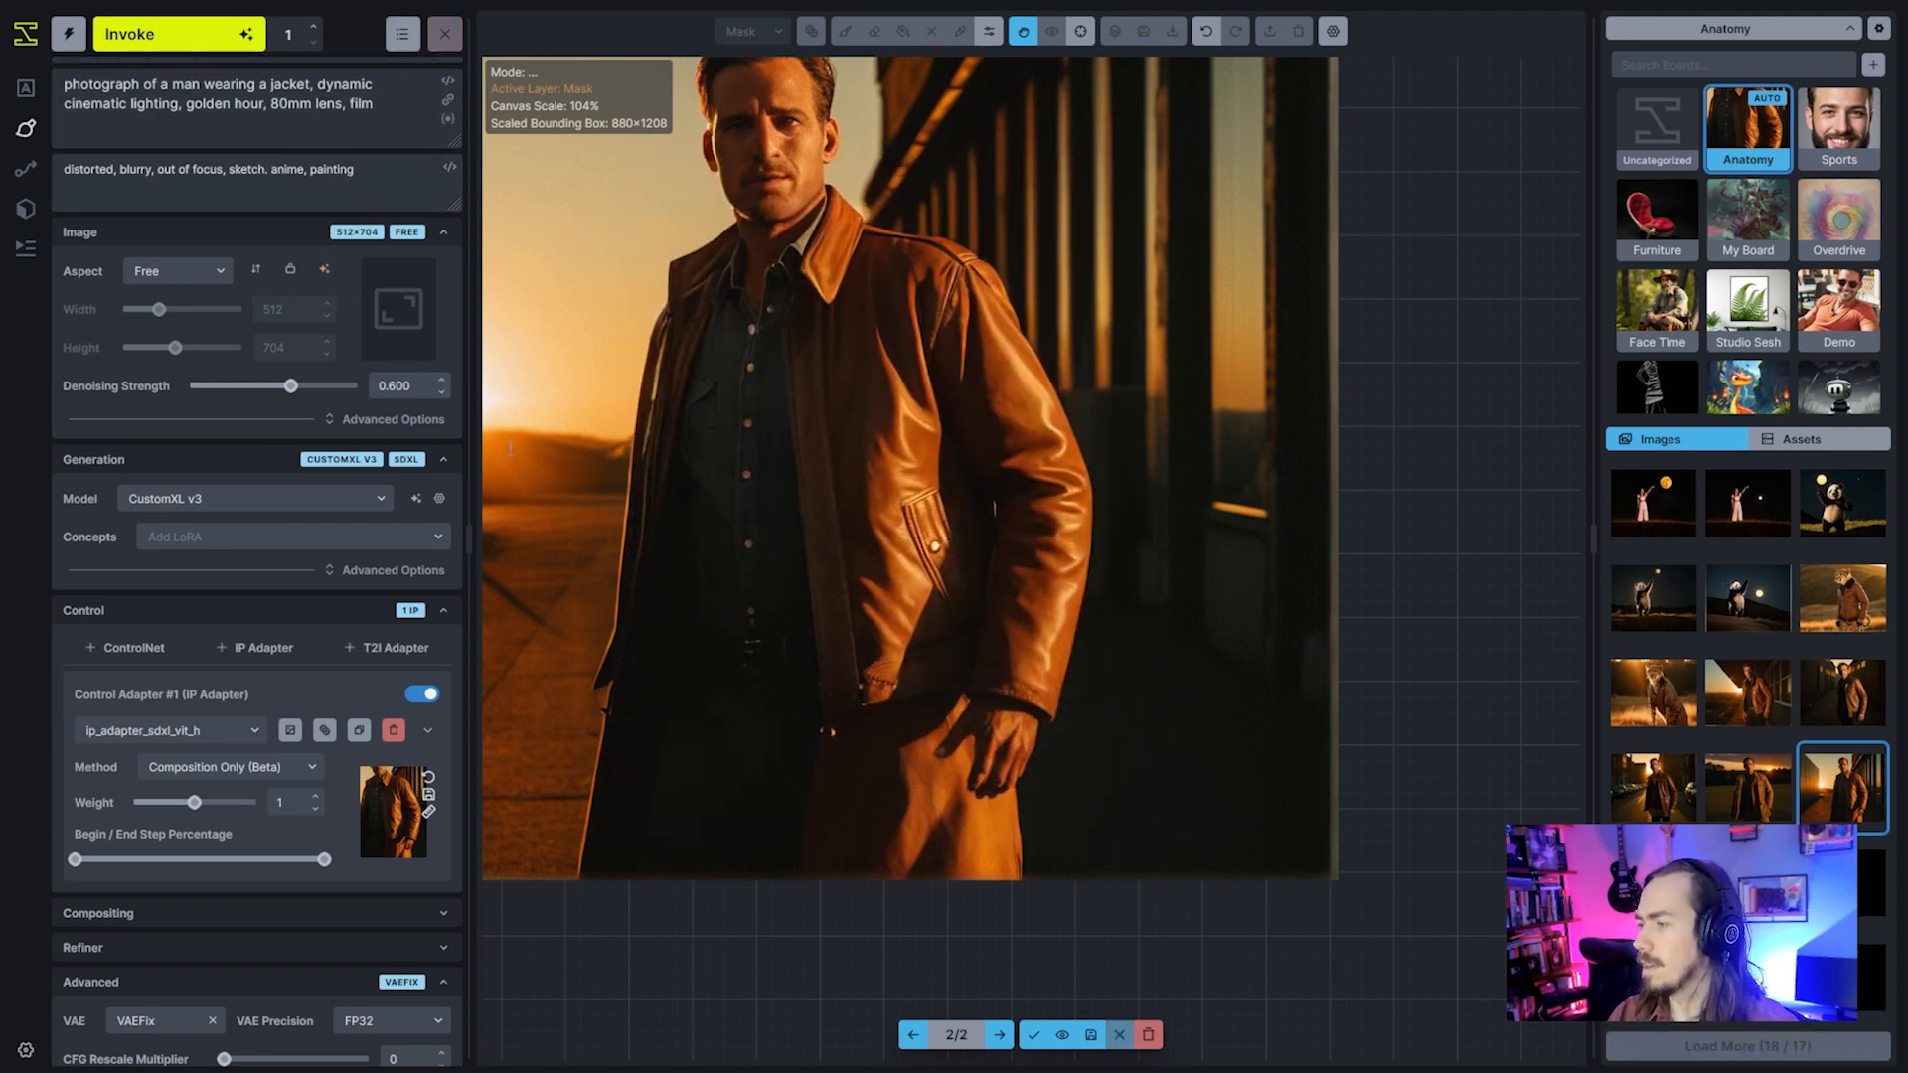
# Toggle the second variation's visibility to compare the repainted hand with the original across the whole figure
pyautogui.scroll(-5, 973, 791)
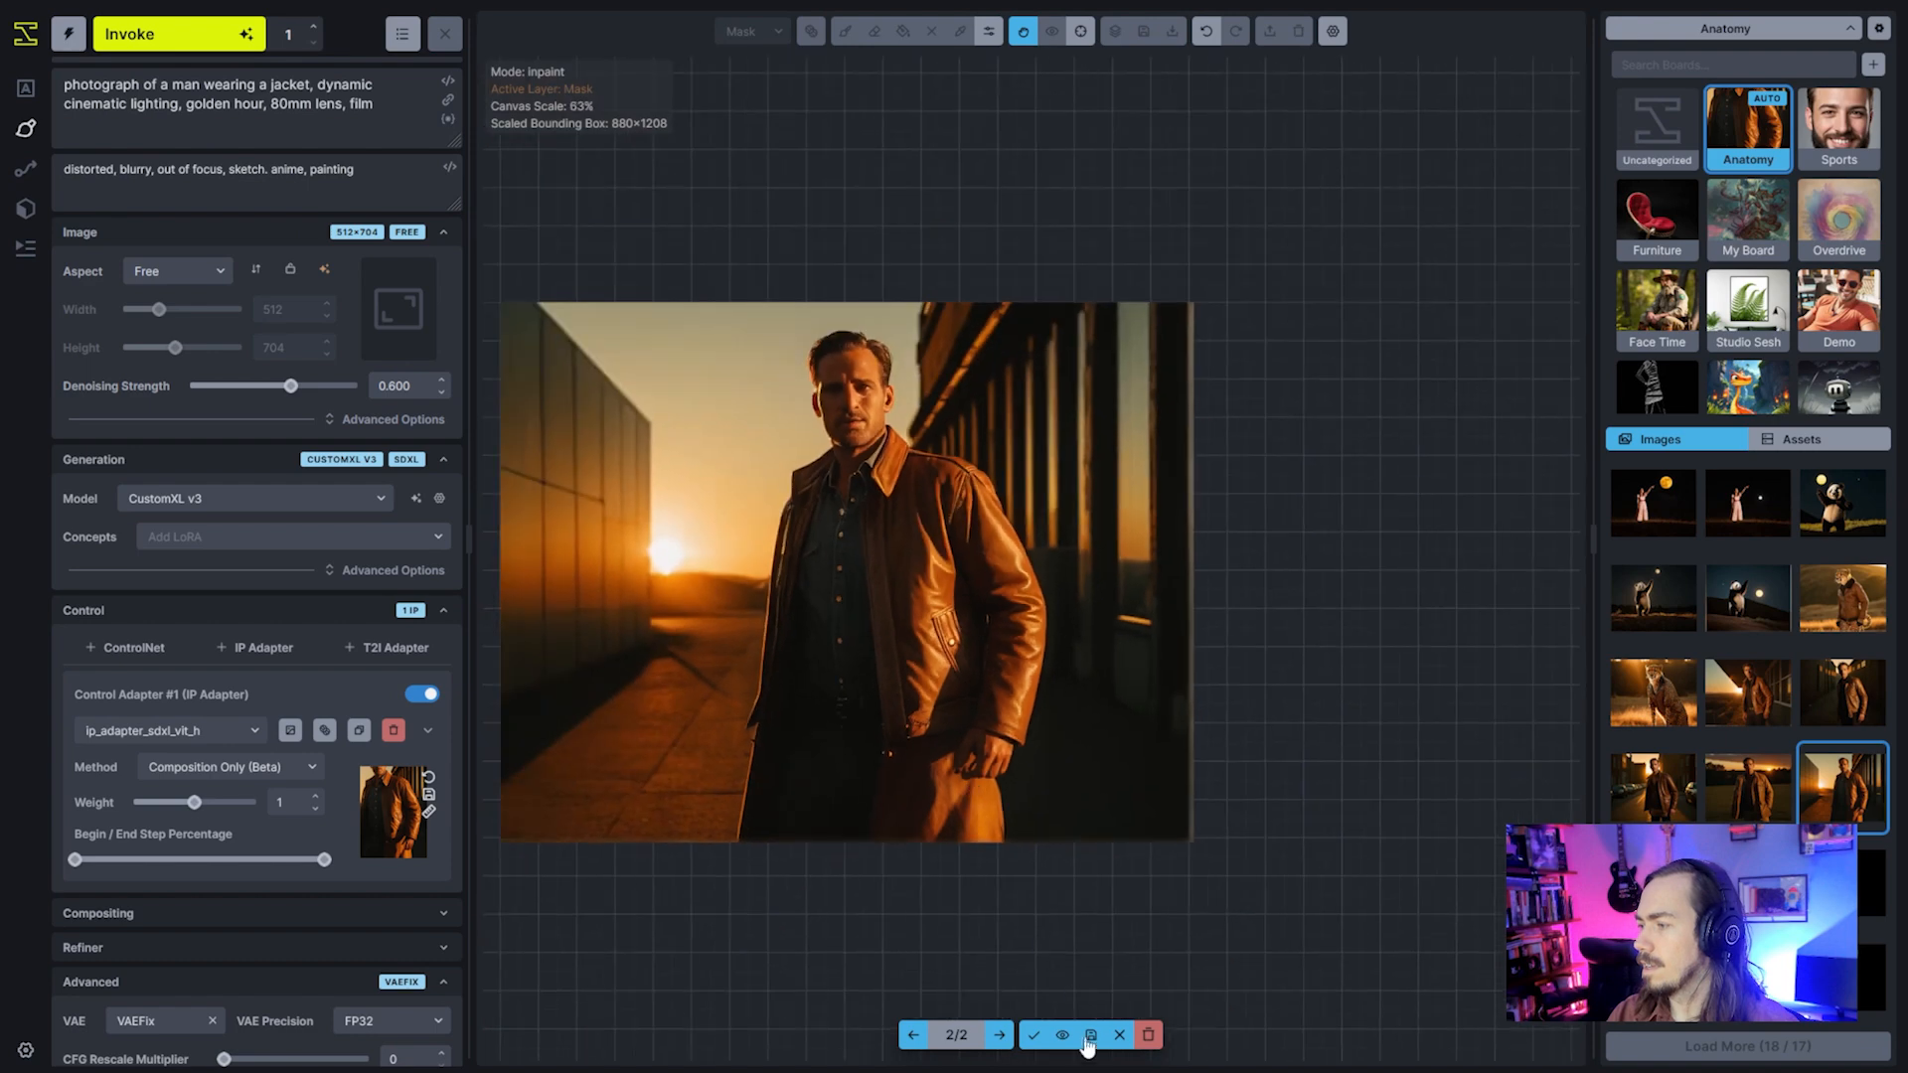
pyautogui.click(1069, 1042)
pyautogui.click(1070, 1042)
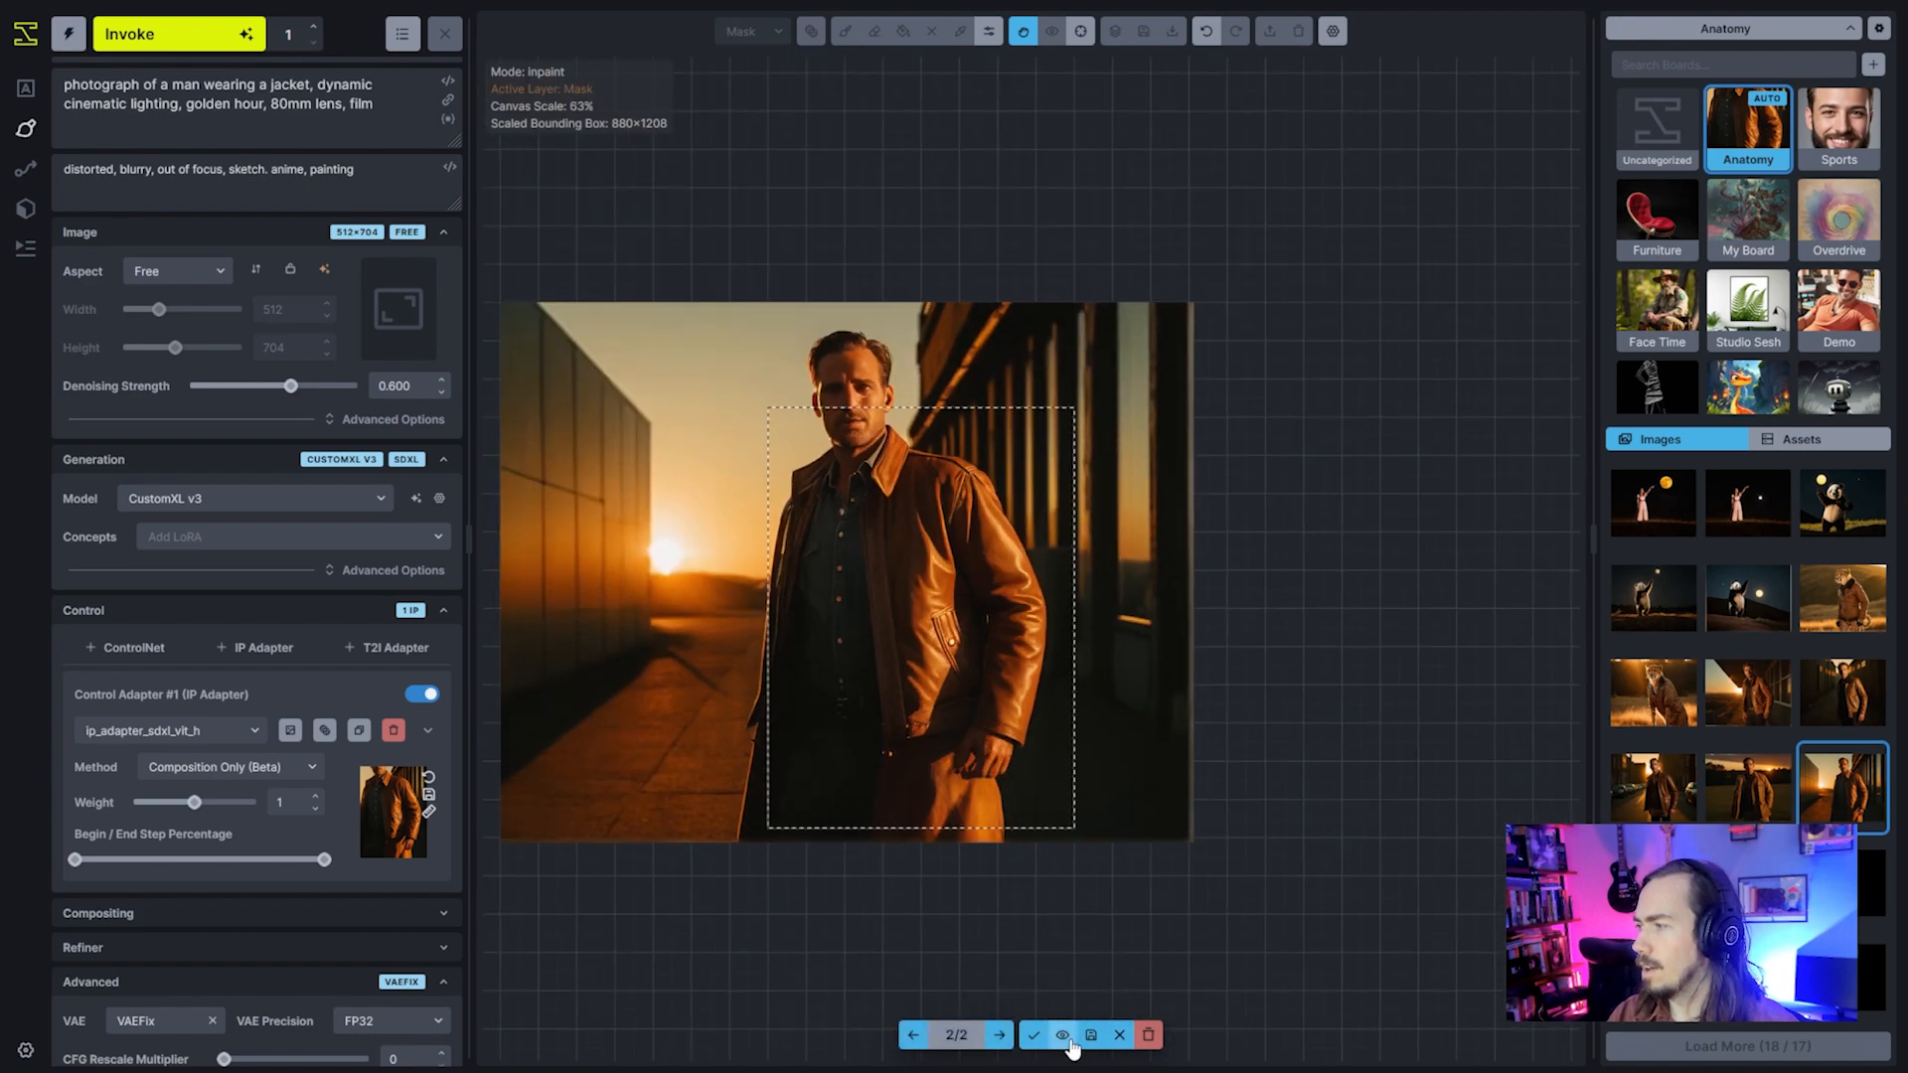
pyautogui.click(1066, 1037)
pyautogui.scroll(1, 1027, 928)
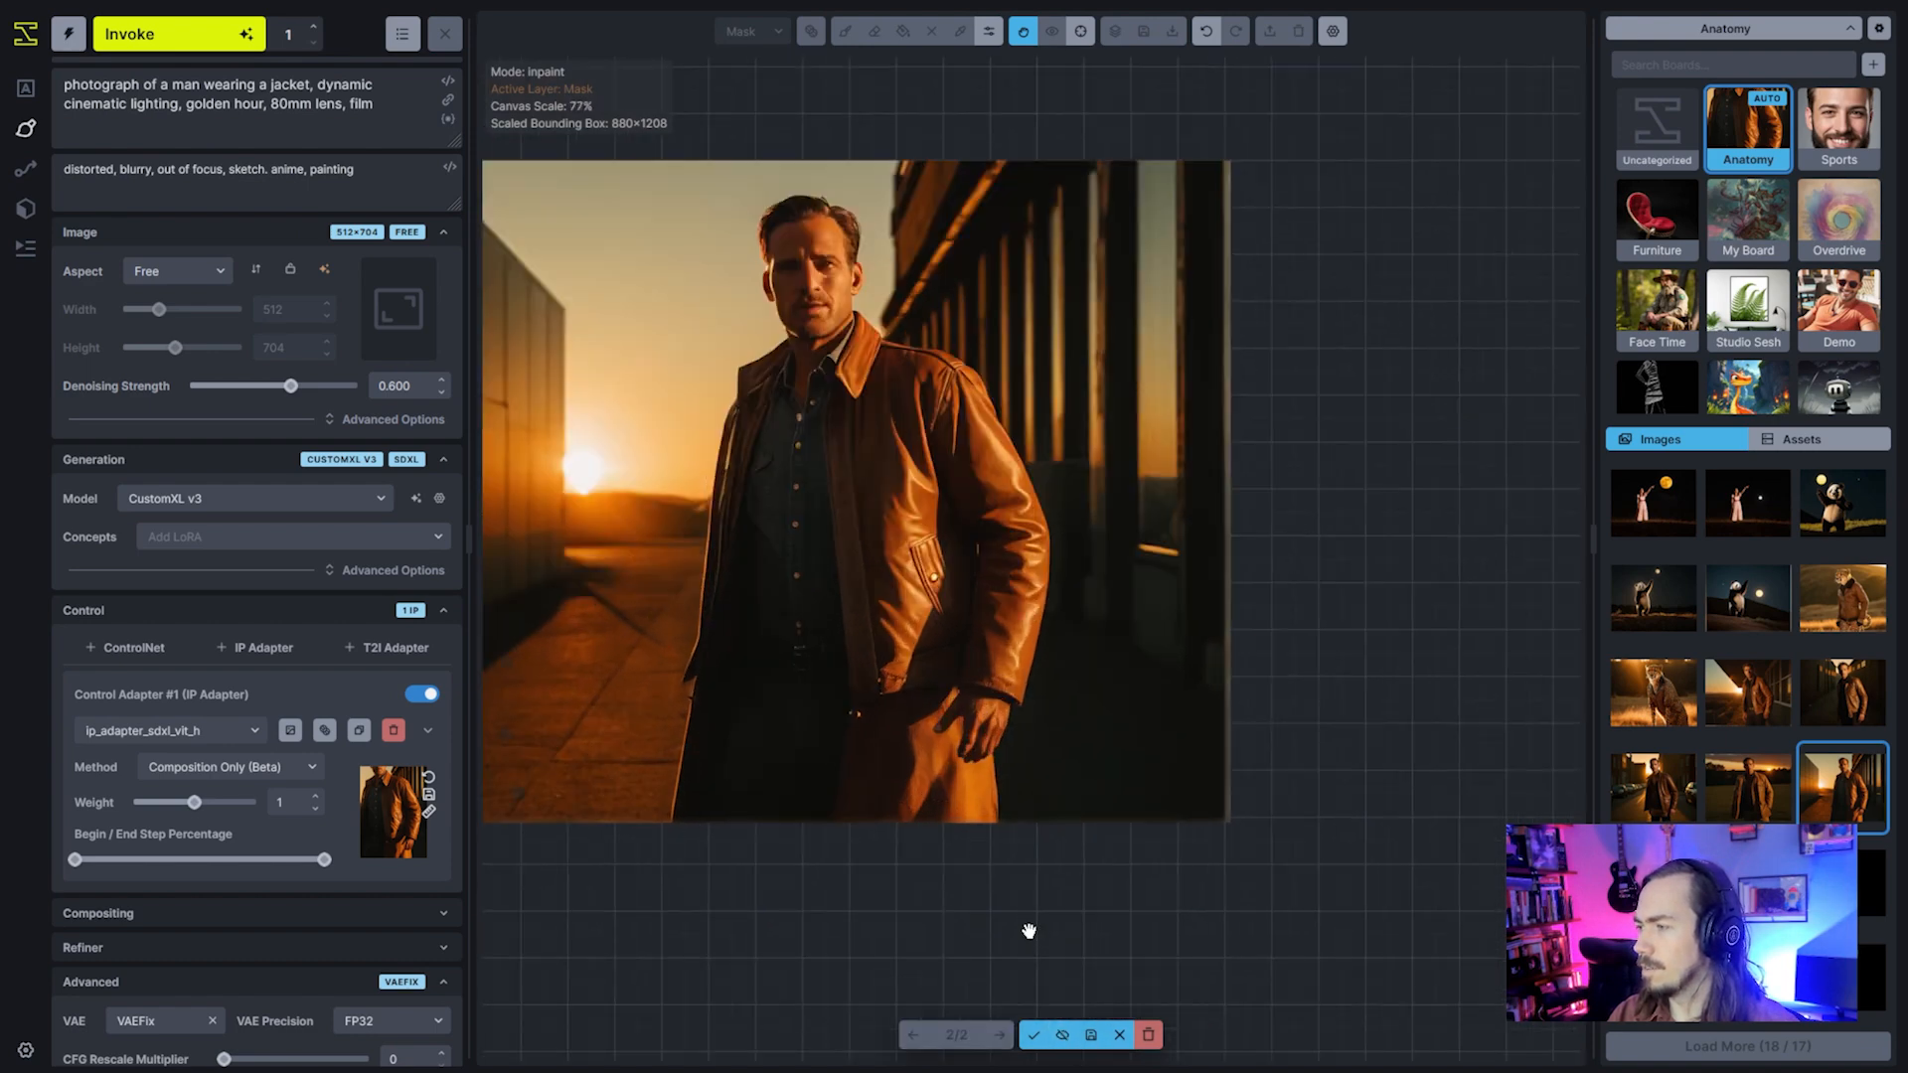
pyautogui.scroll(-2, 1027, 928)
pyautogui.scroll(4, 1027, 929)
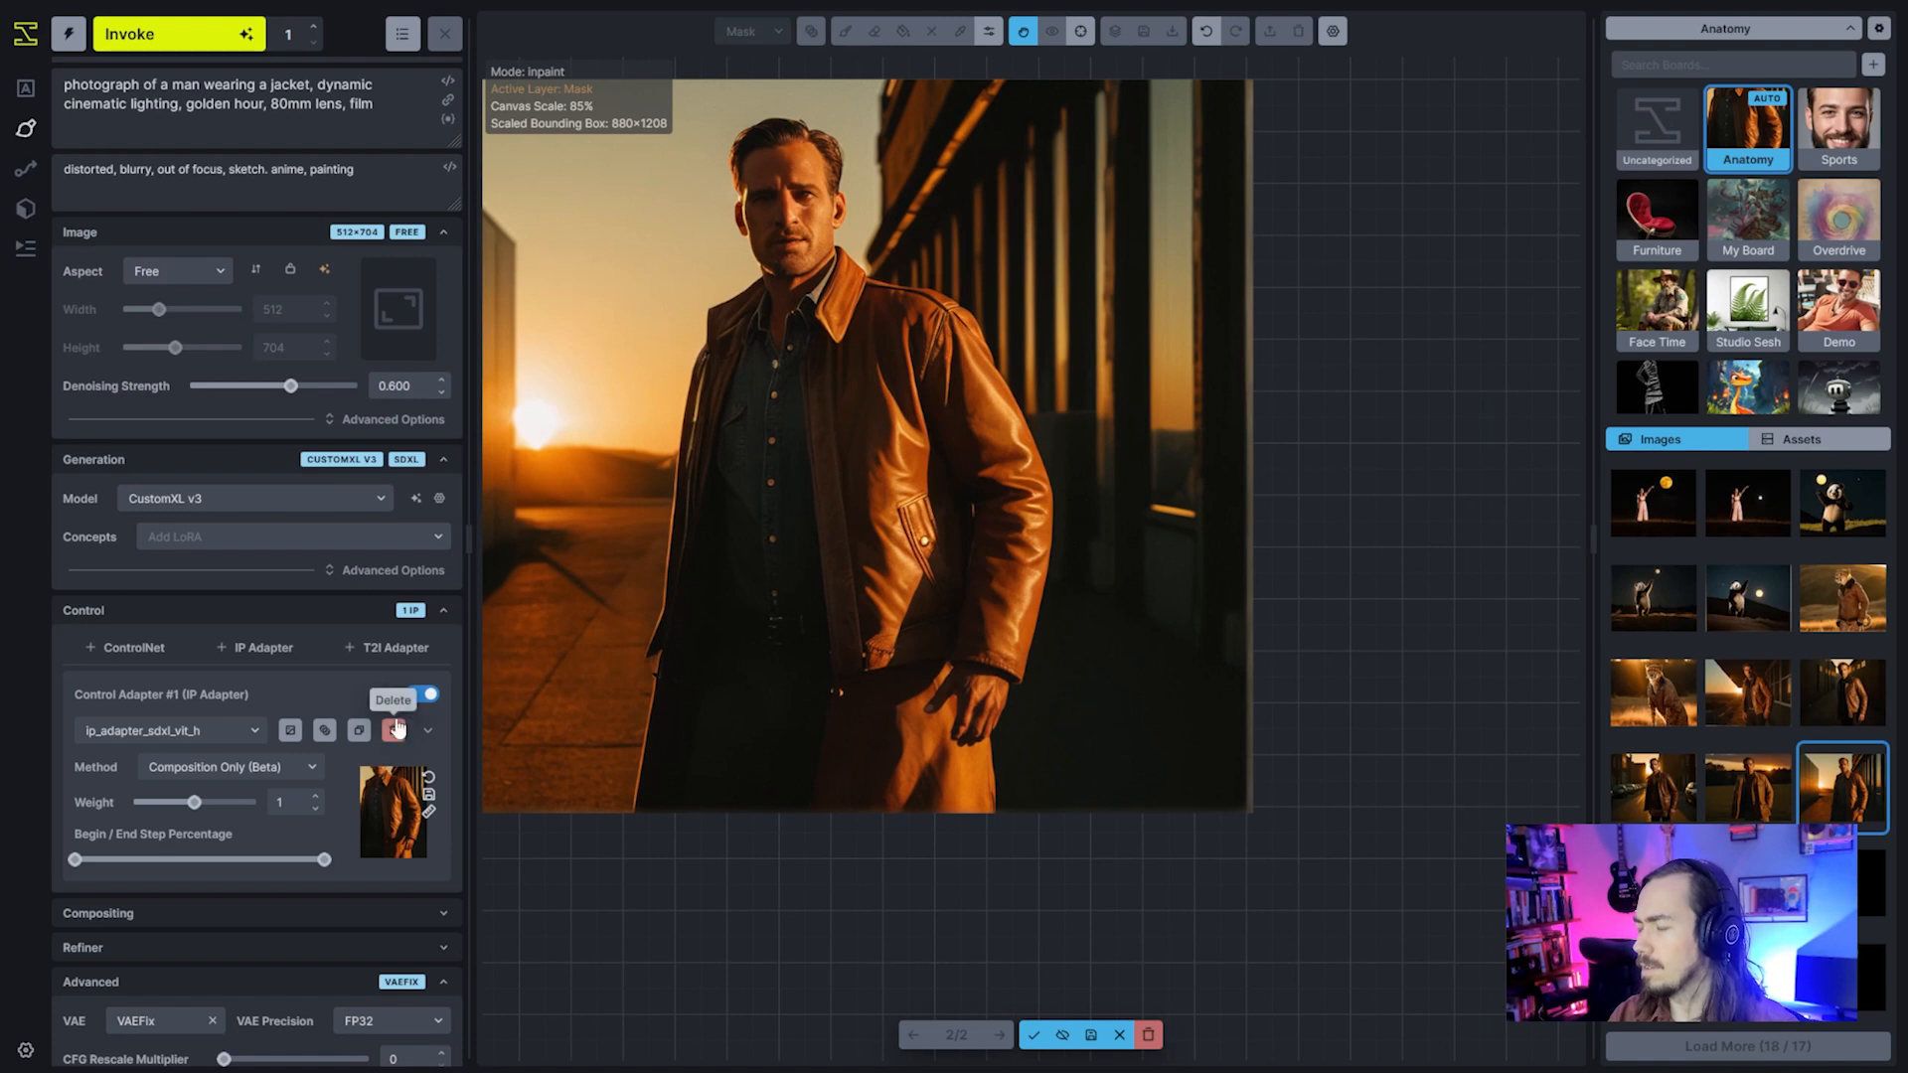
# Reduce the IP Adapter weight to 0.45
pyautogui.moveTo(165, 803); pyautogui.dragTo(161, 810)
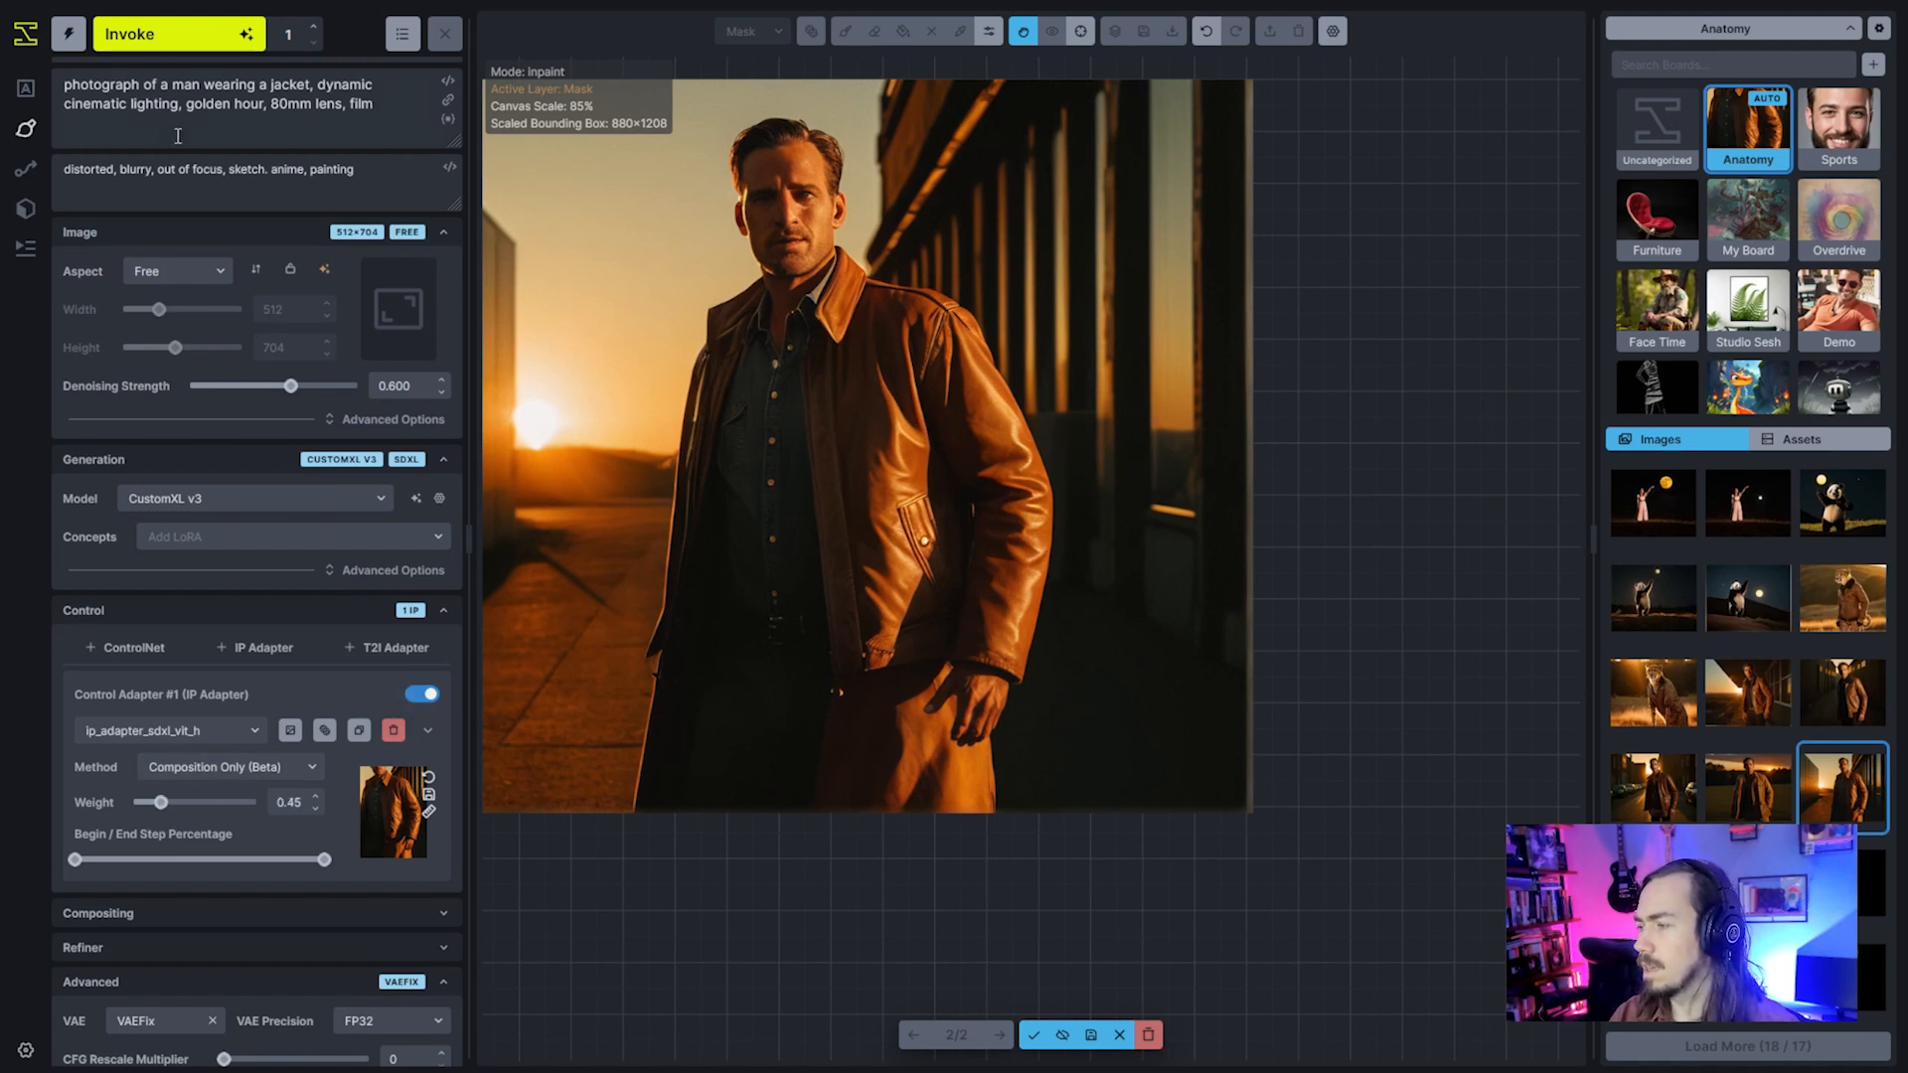
# Generate a third inpaint variation of the hand and toggle its visibility to compare it with the original
pyautogui.click(156, 42)
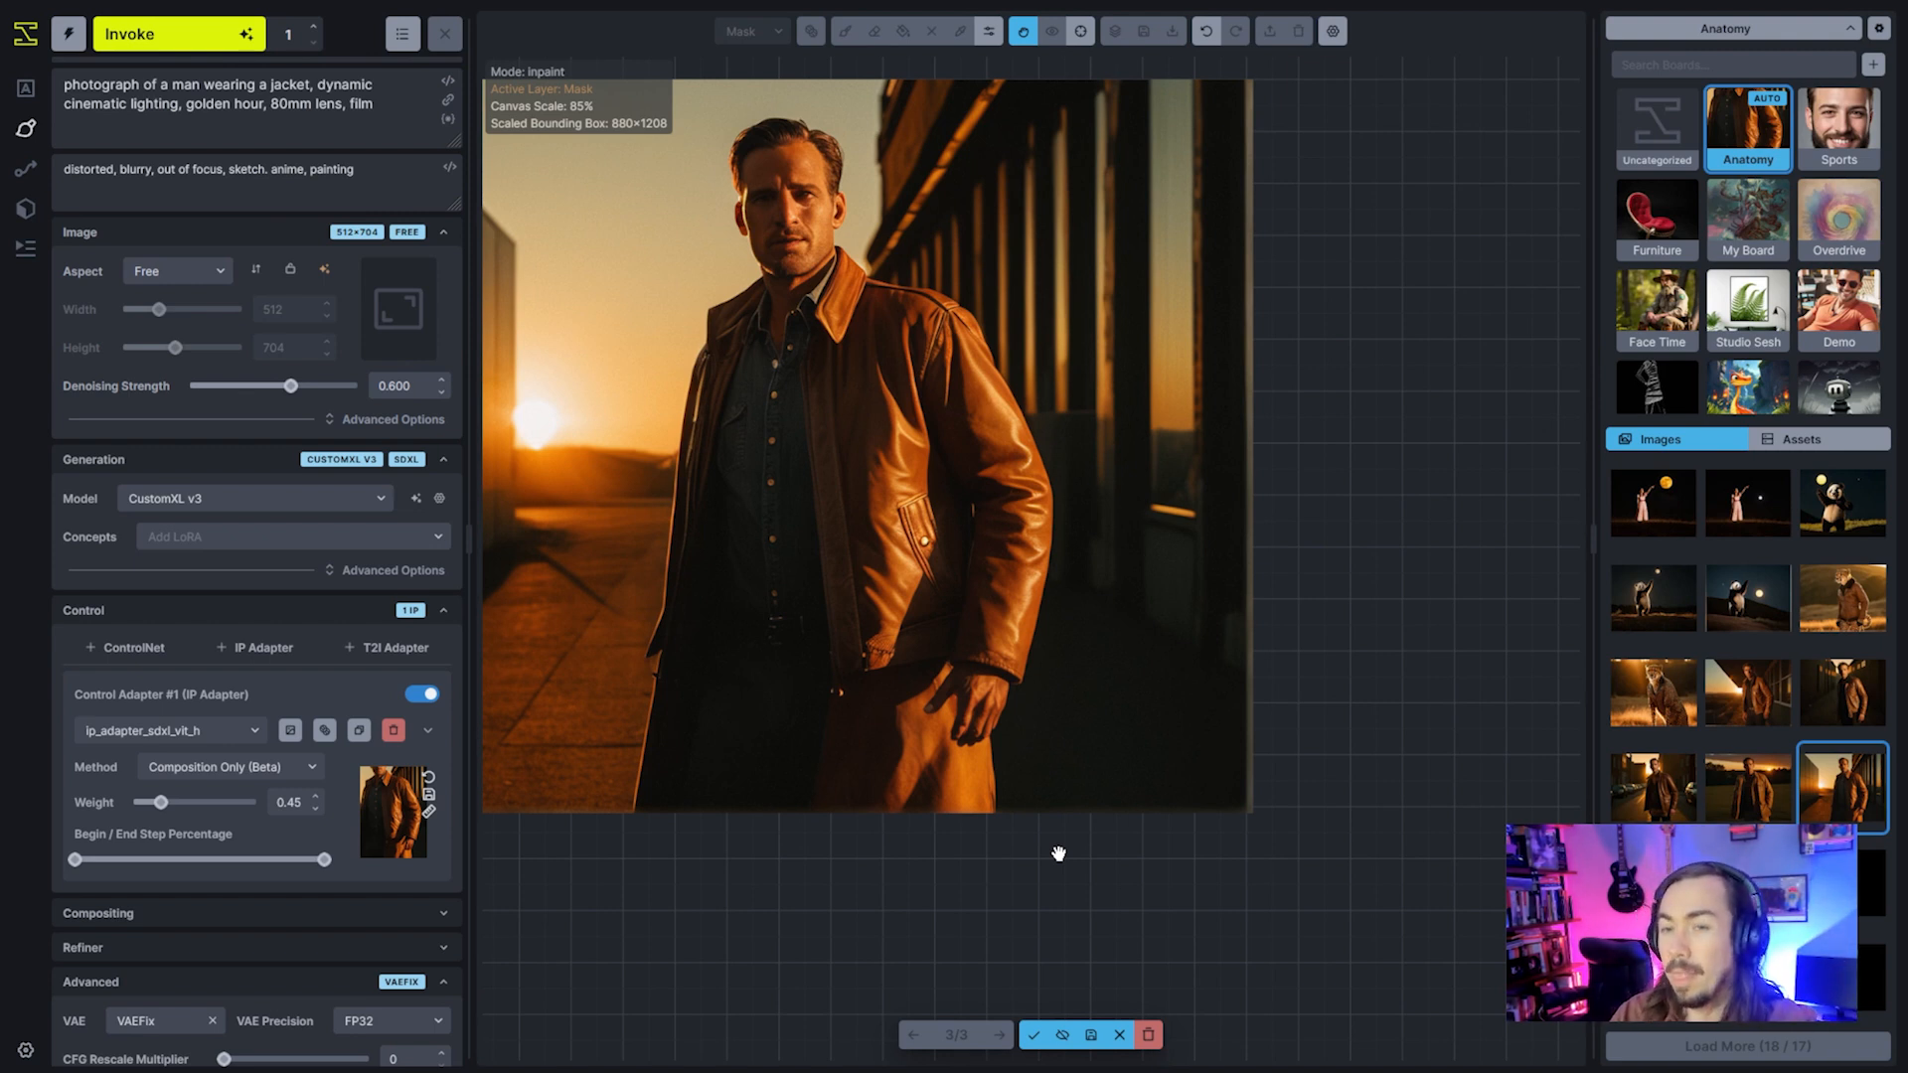
pyautogui.click(1063, 1038)
pyautogui.click(1068, 1040)
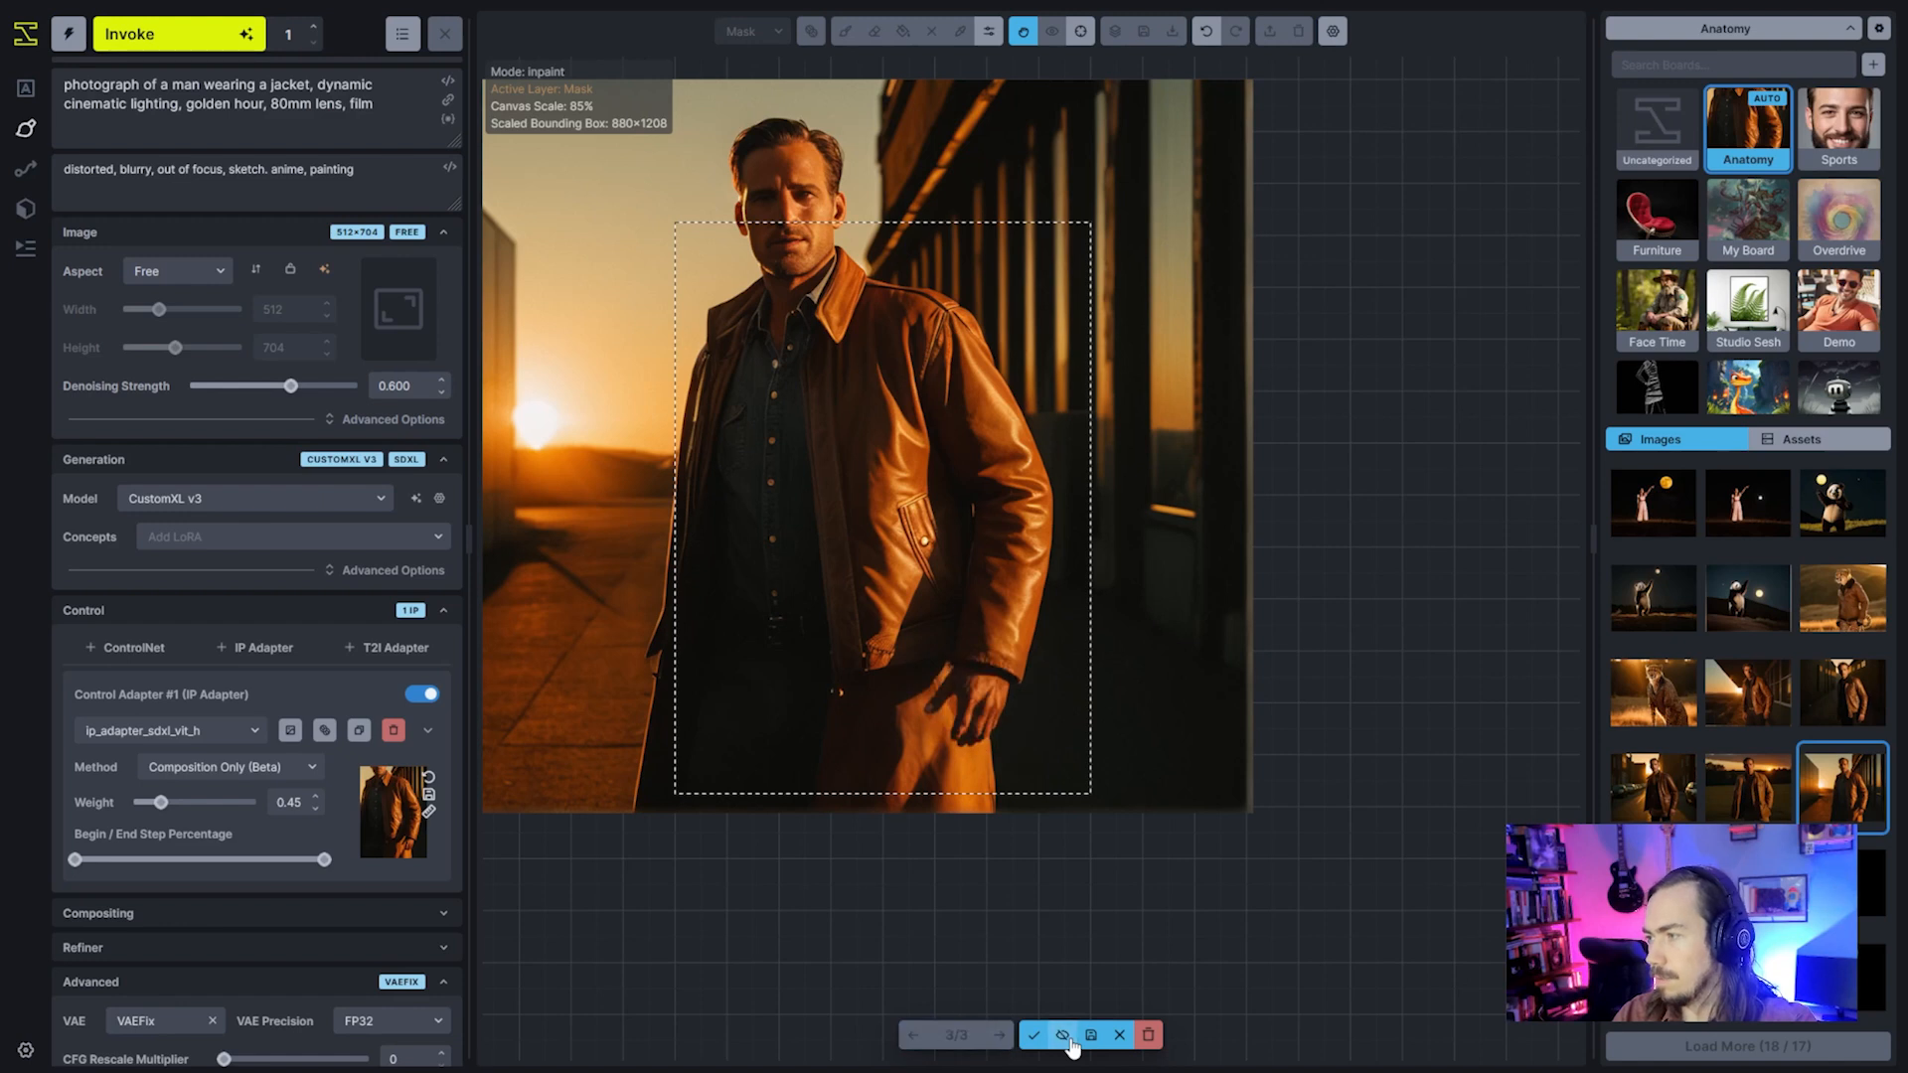
pyautogui.click(1068, 1040)
pyautogui.click(1066, 1038)
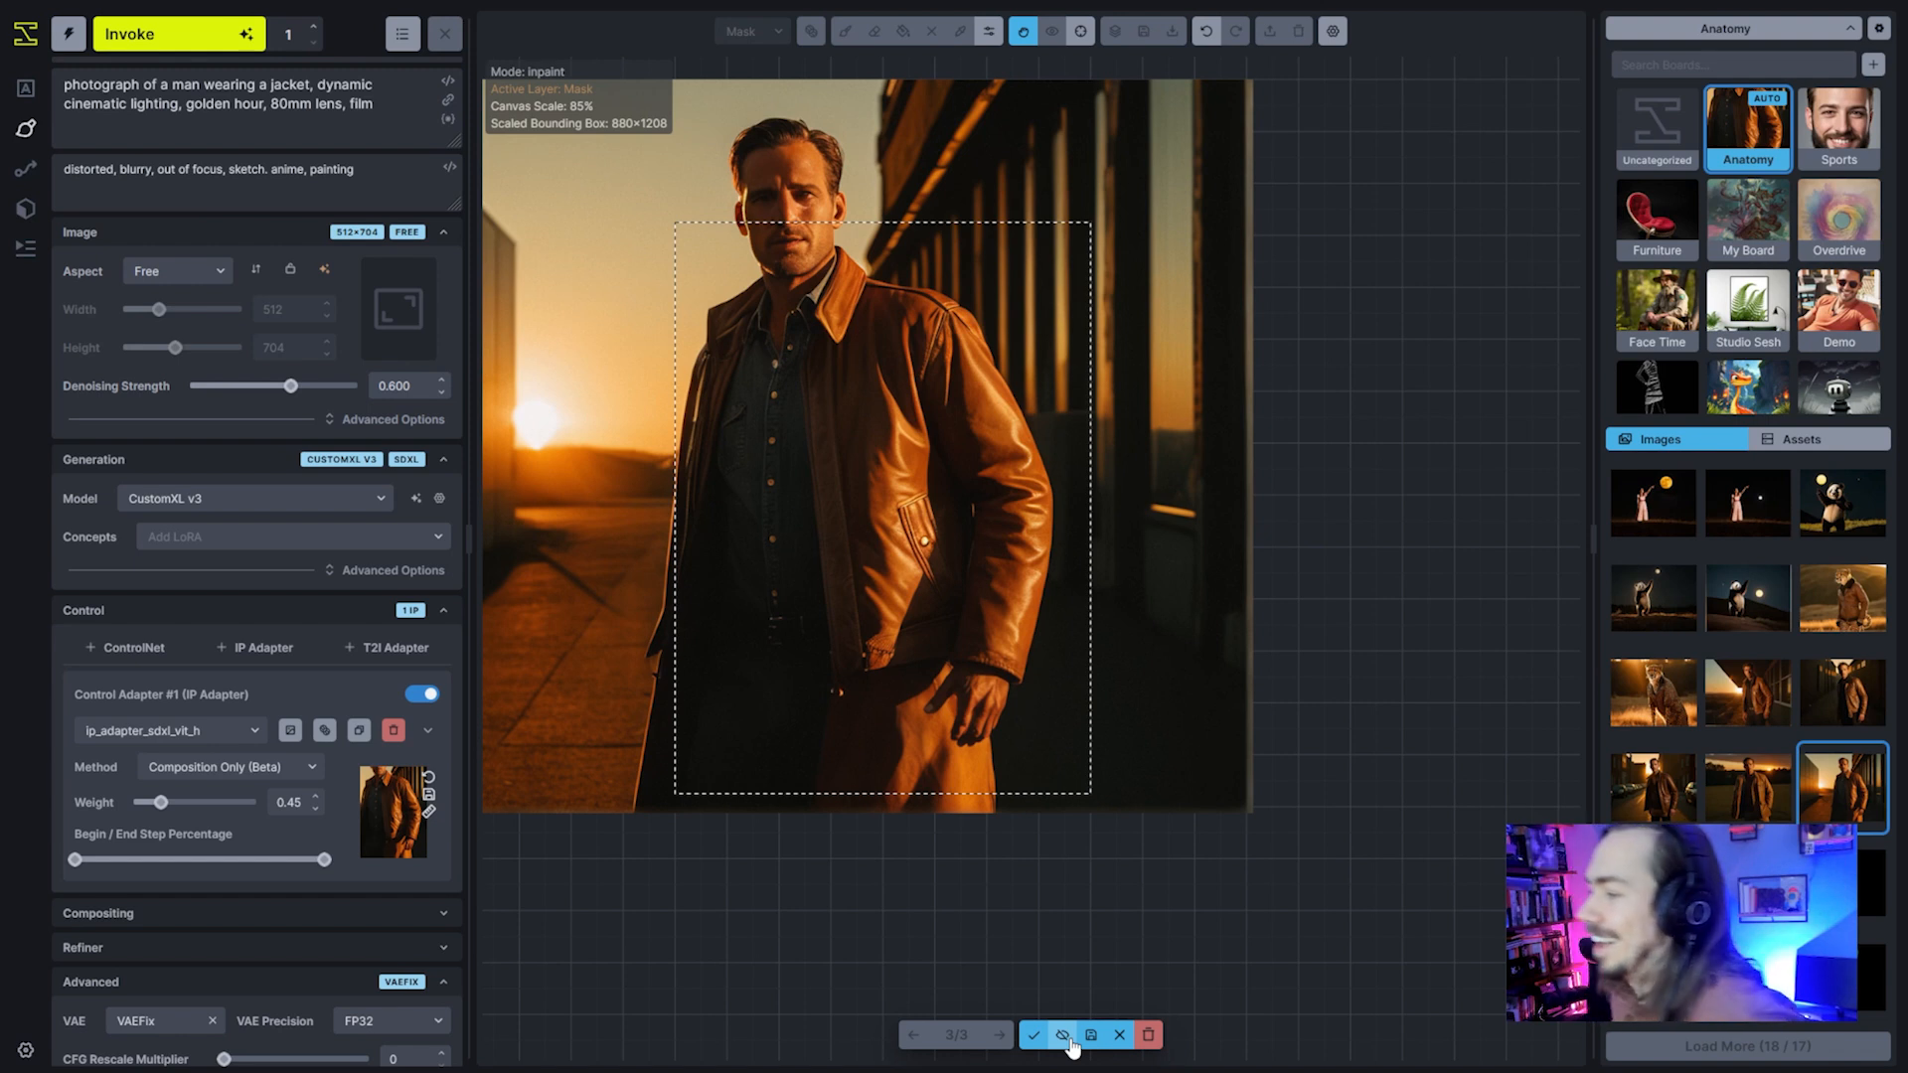
pyautogui.click(1063, 1037)
pyautogui.click(1069, 1042)
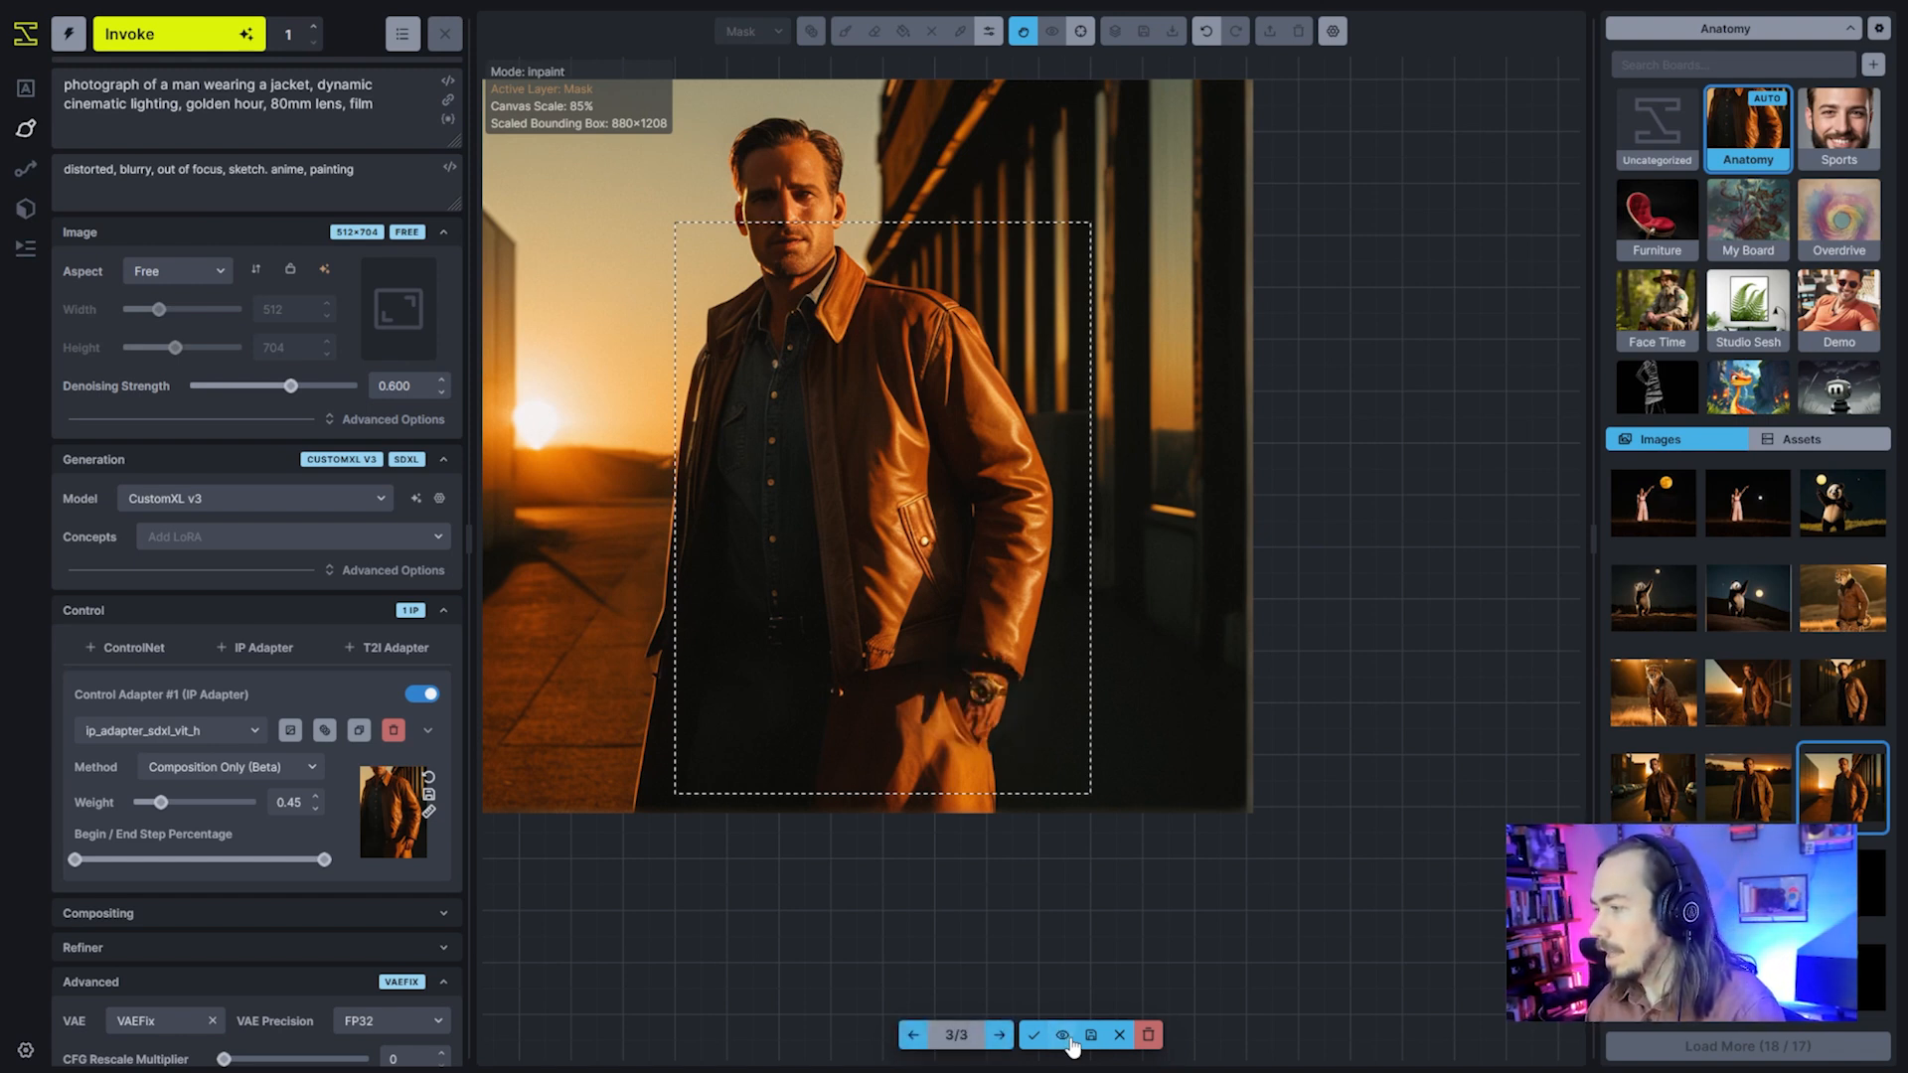
# Generate a fourth inpaint variation with the same settings, compare it with the original, and discard all staged variations
pyautogui.click(184, 57)
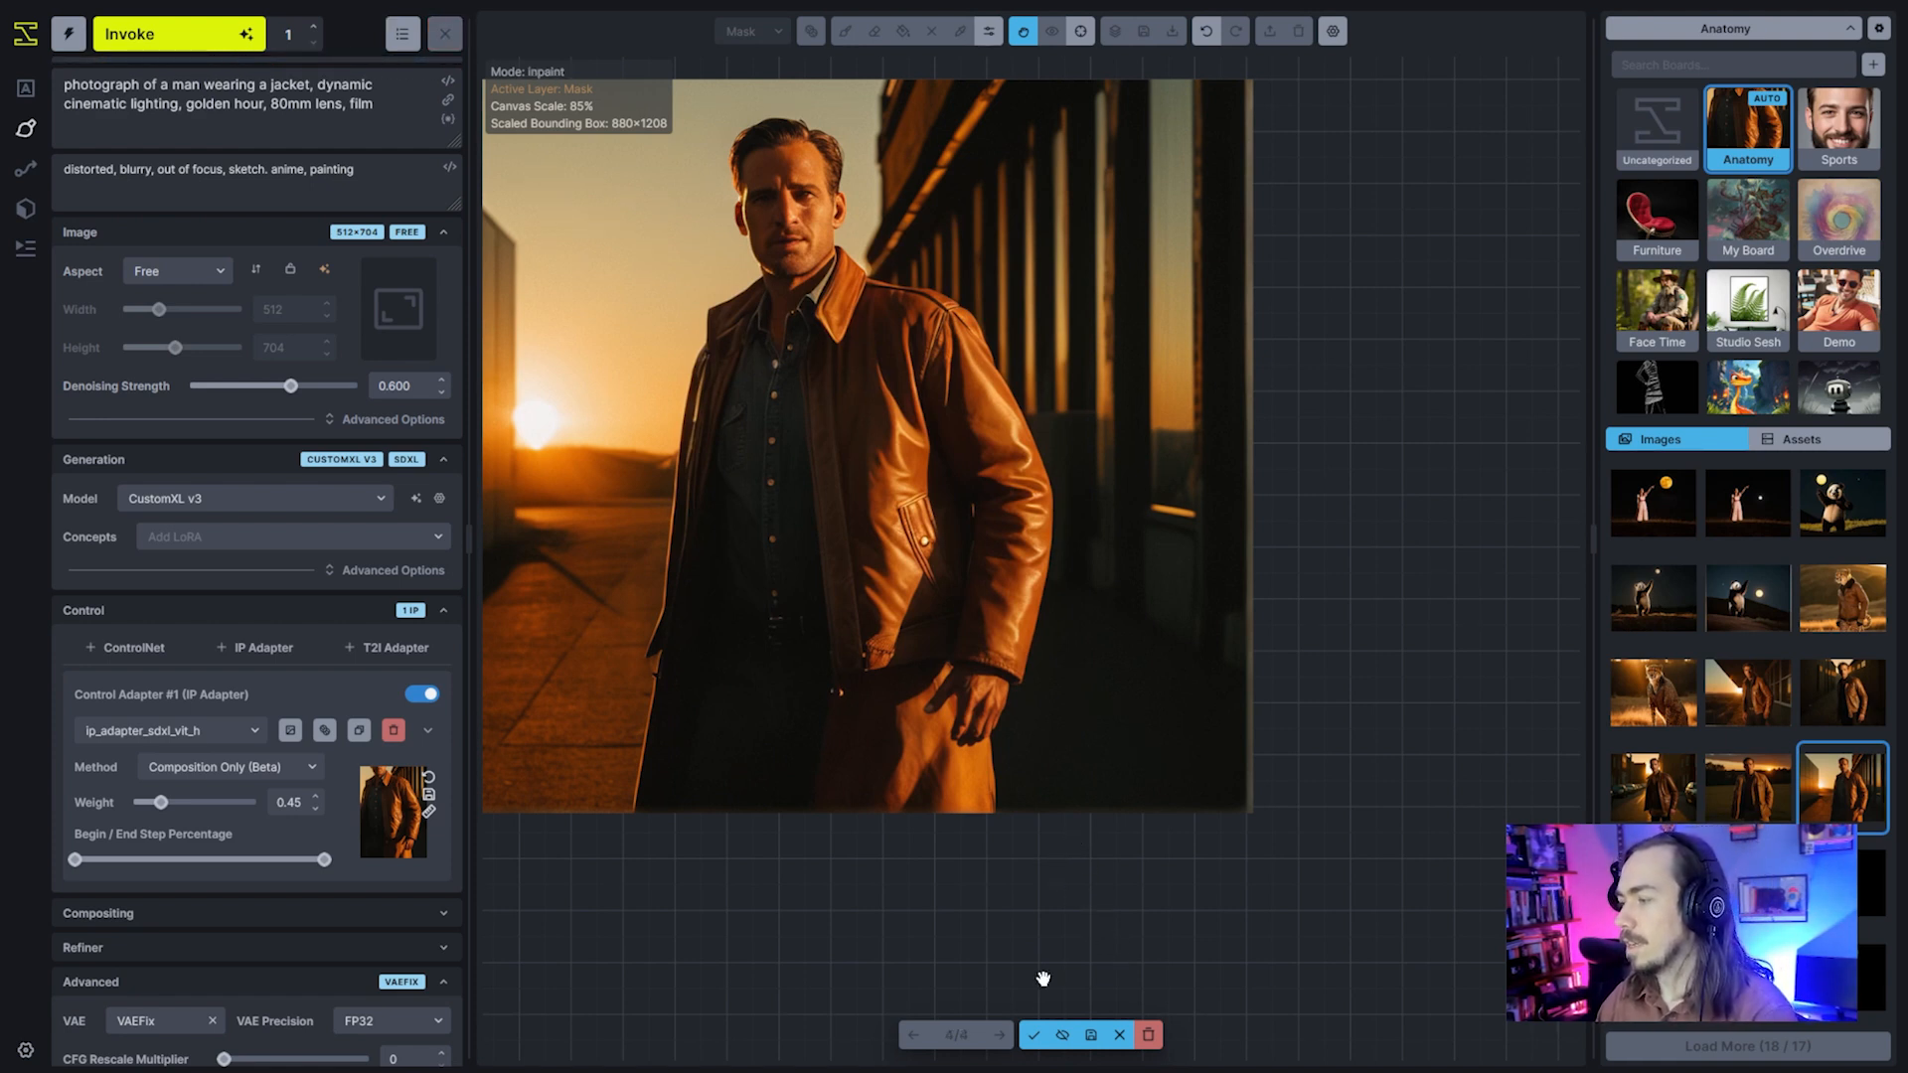
pyautogui.click(1063, 1036)
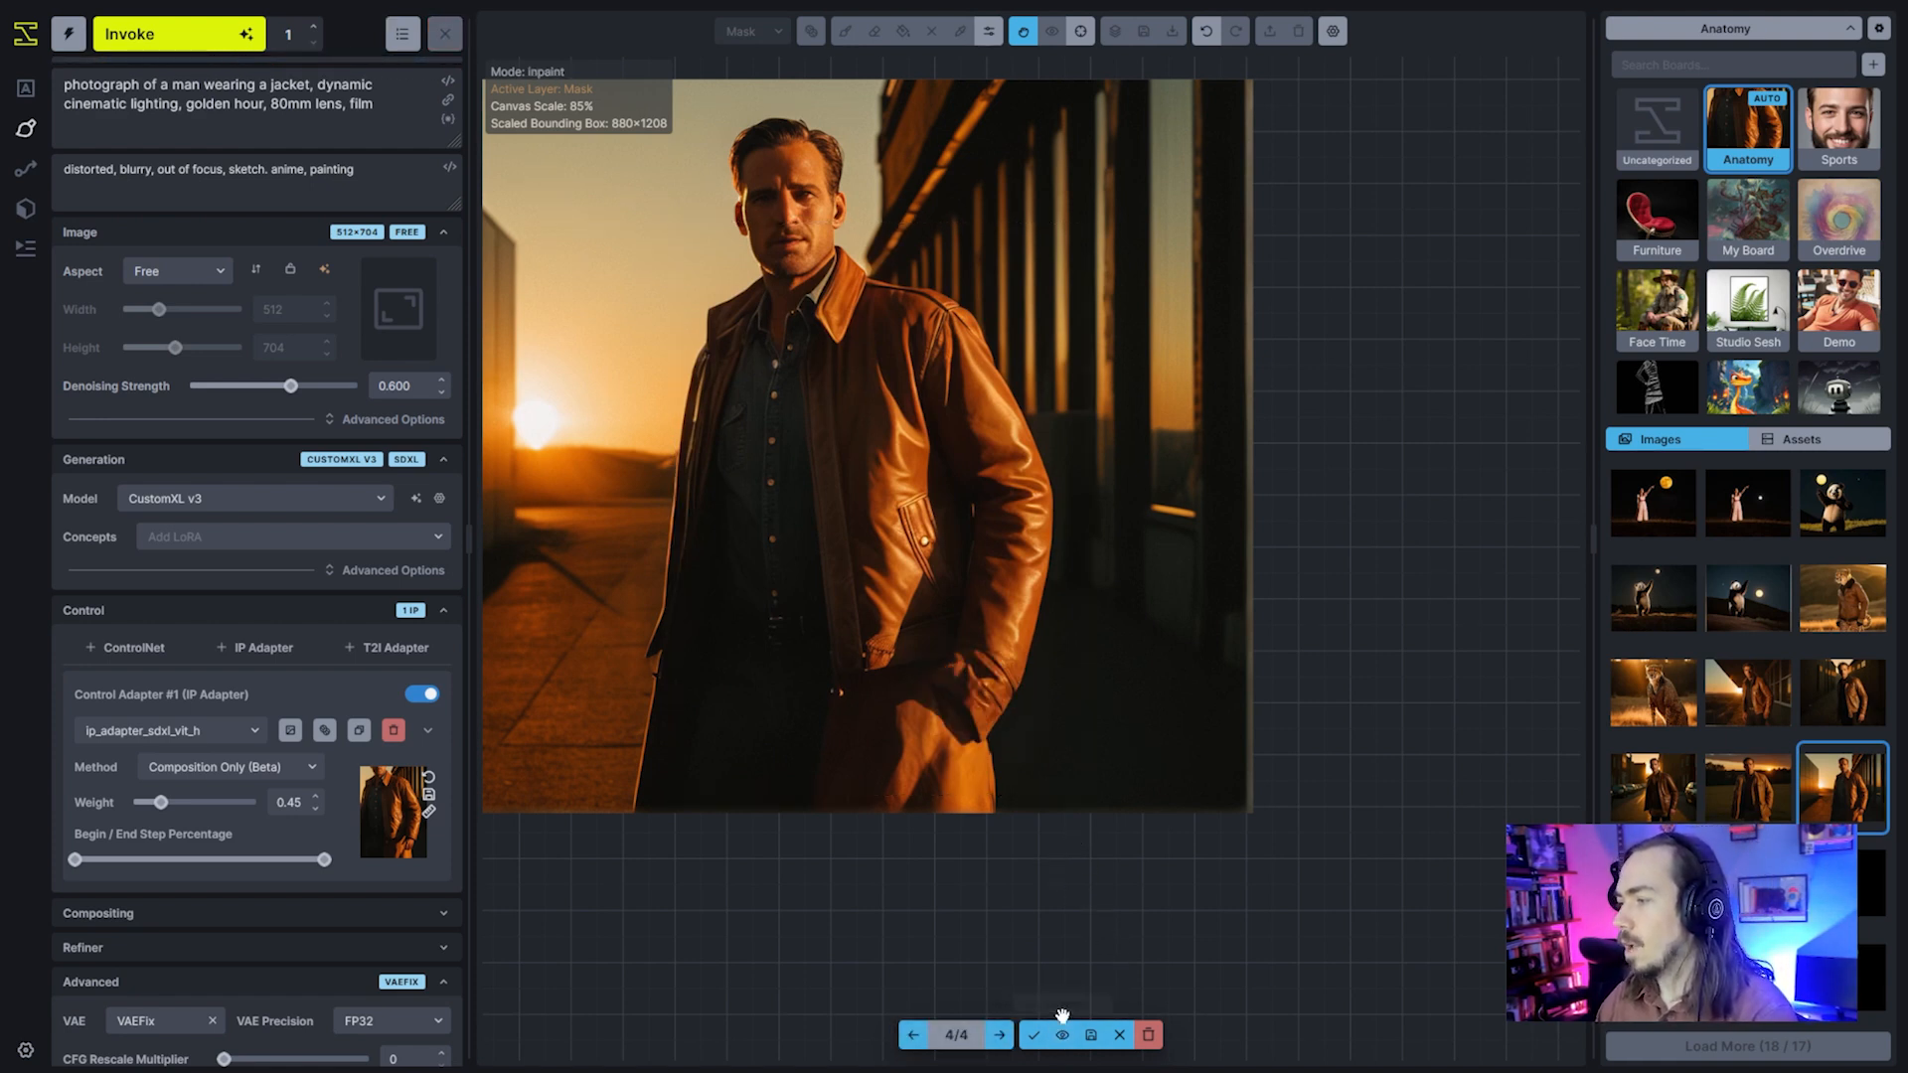
pyautogui.click(1148, 1037)
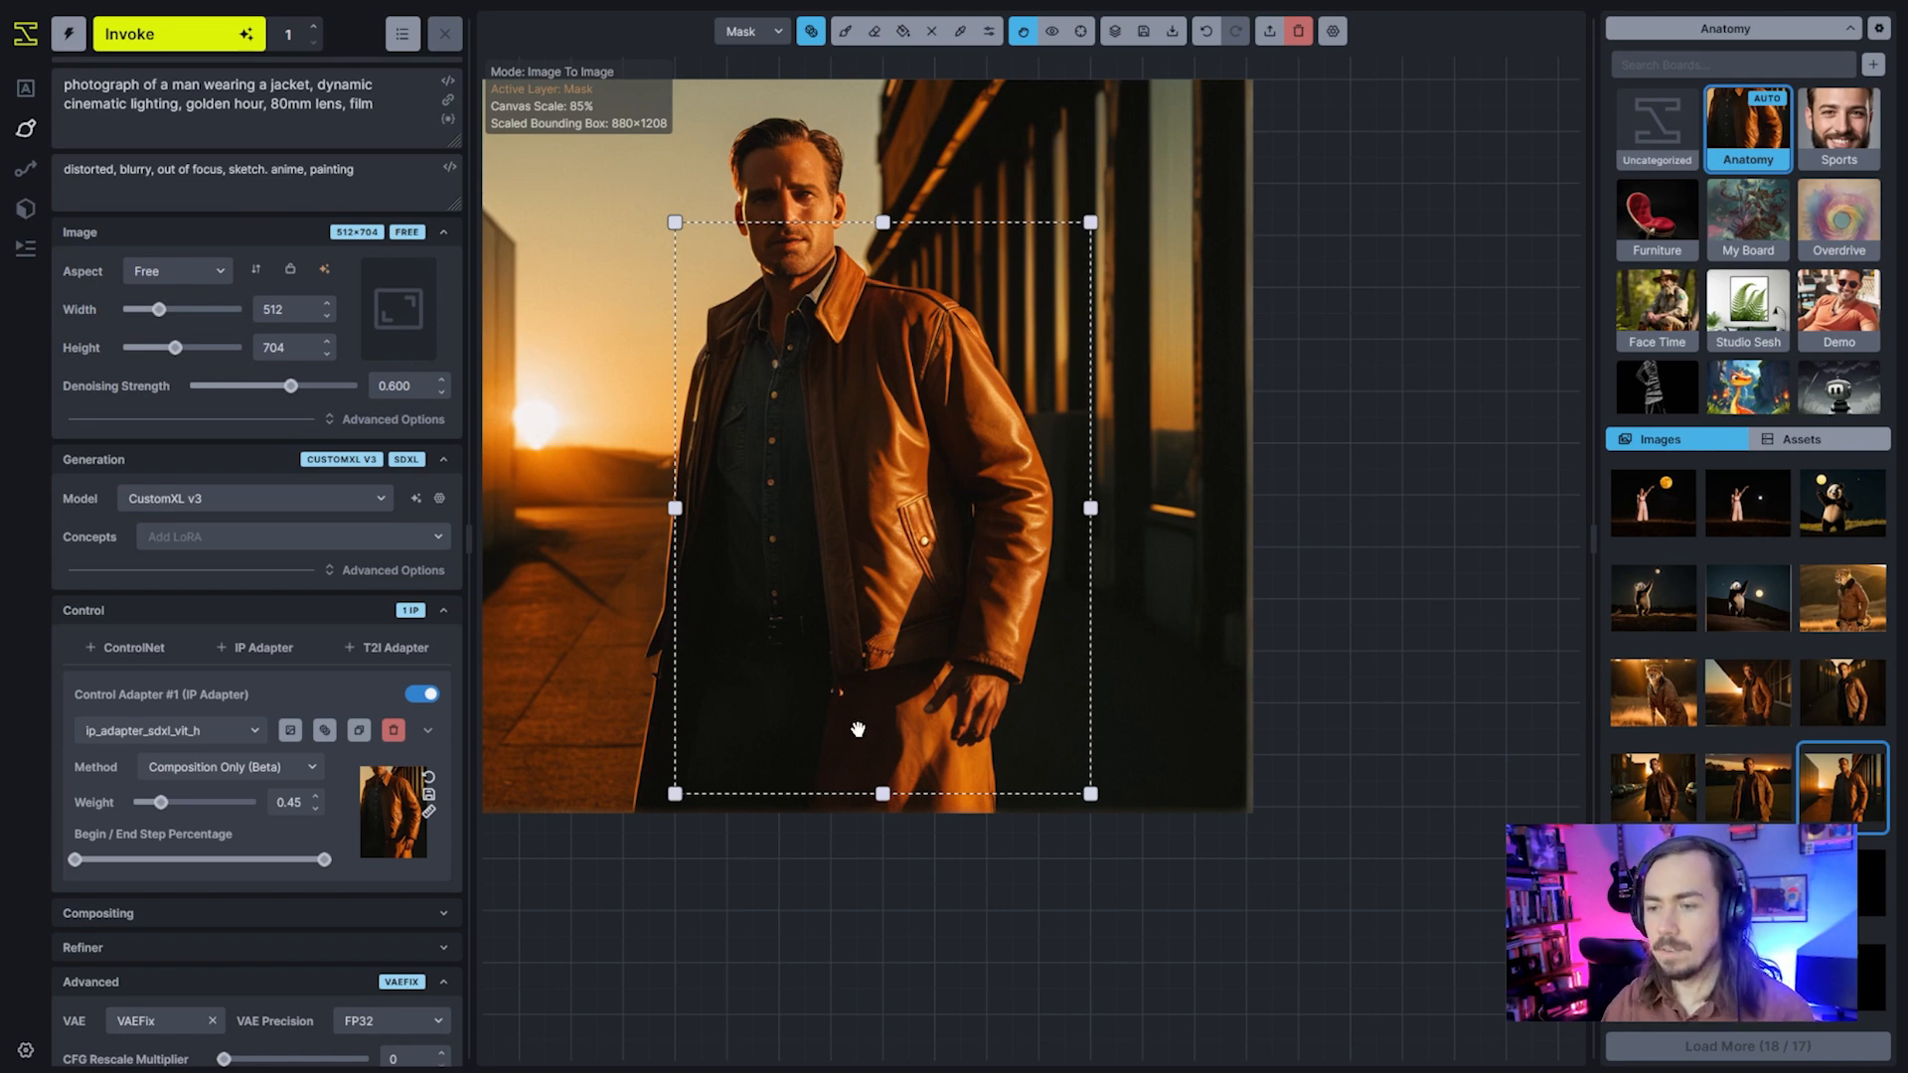
# Start painting a new inpaint mask over the fingertips of the man's hand with the Brush tool
pyautogui.scroll(10, 937, 724)
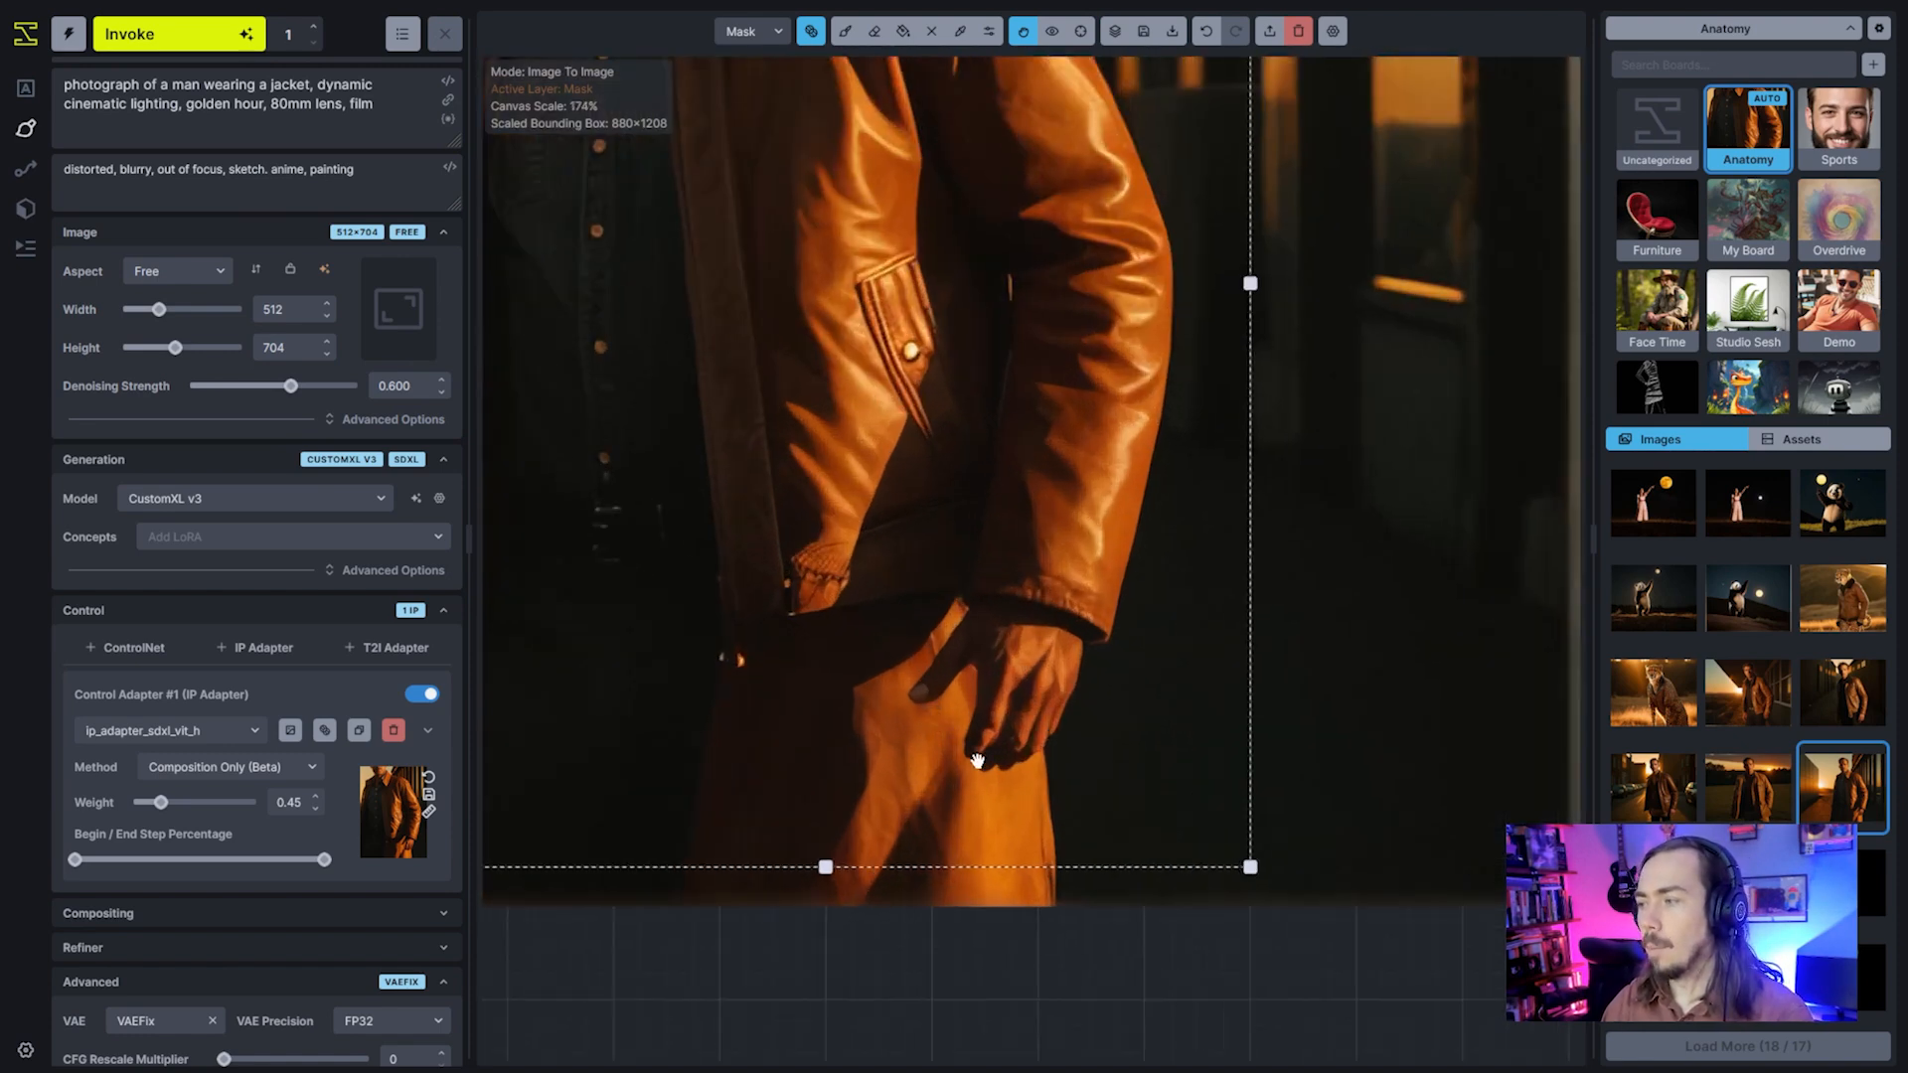
pyautogui.scroll(-3, 1034, 786)
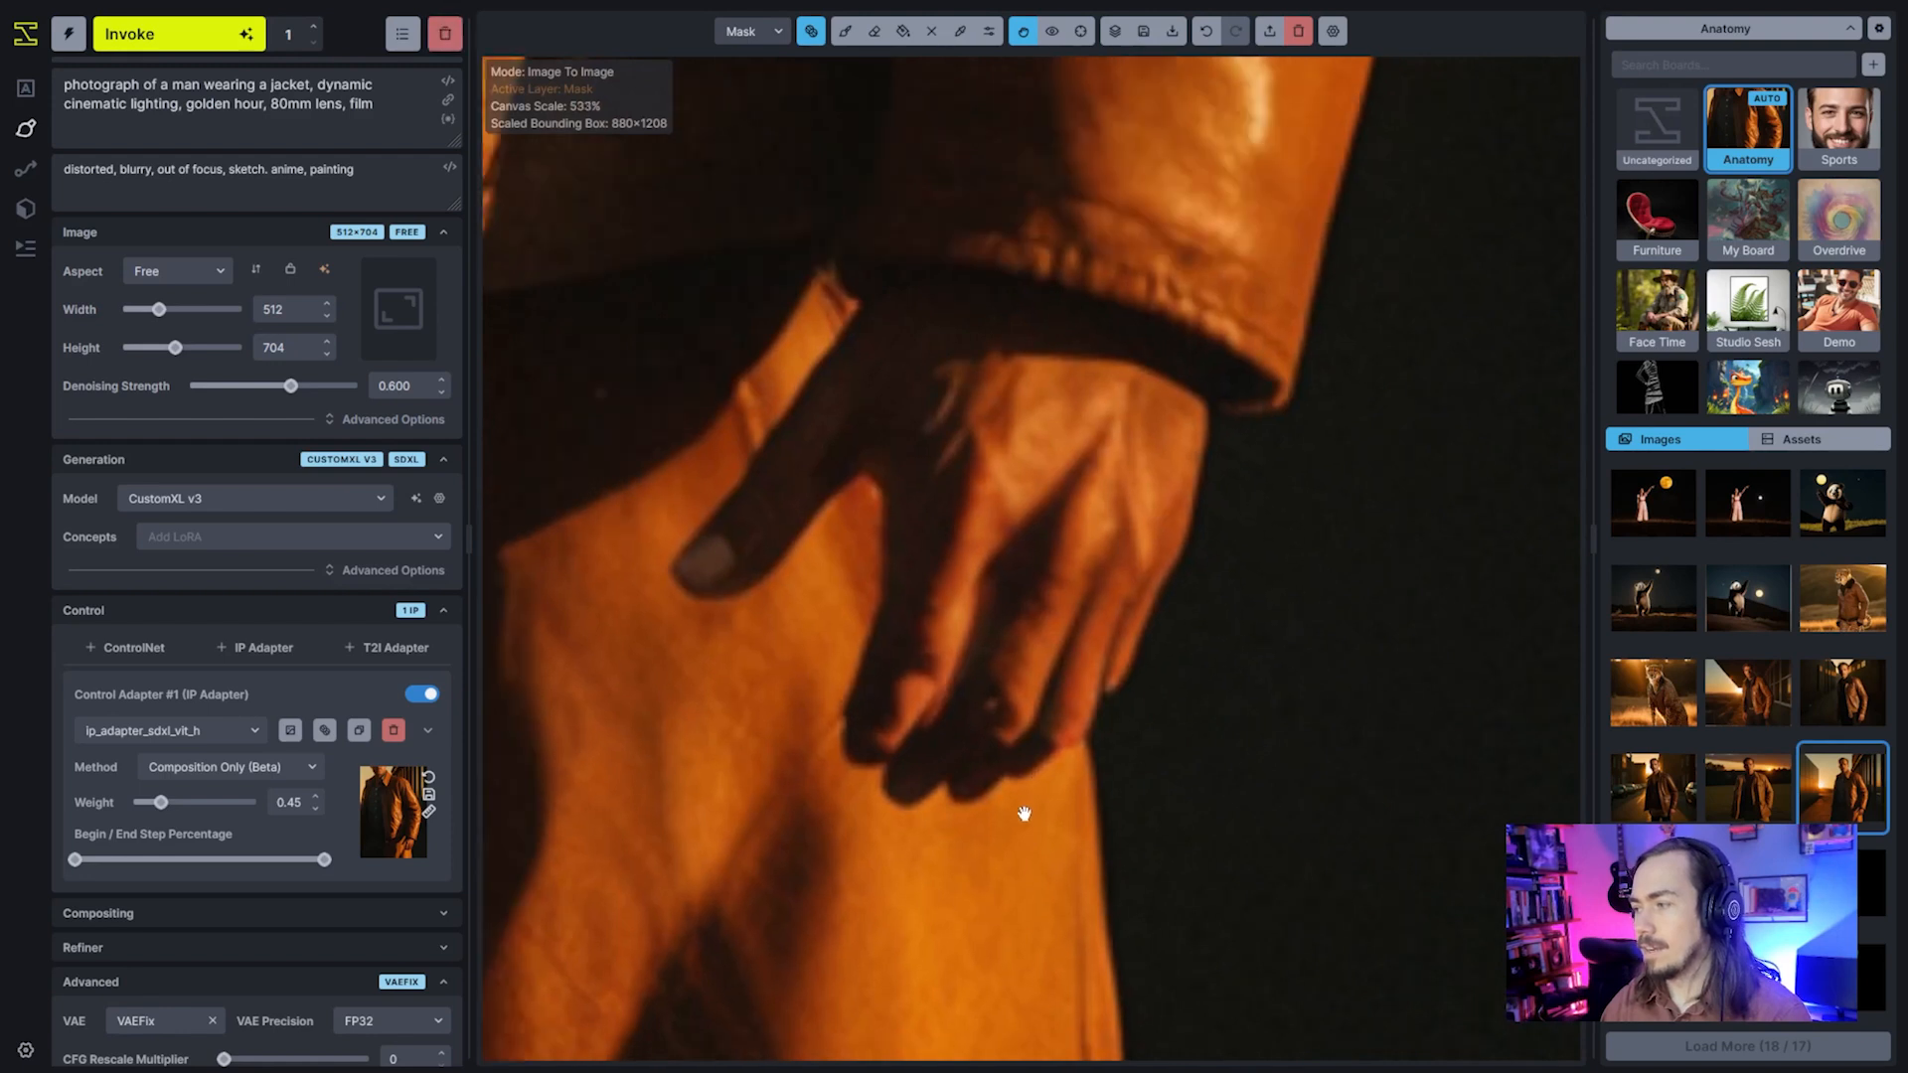
pyautogui.press('b')
pyautogui.click(910, 755)
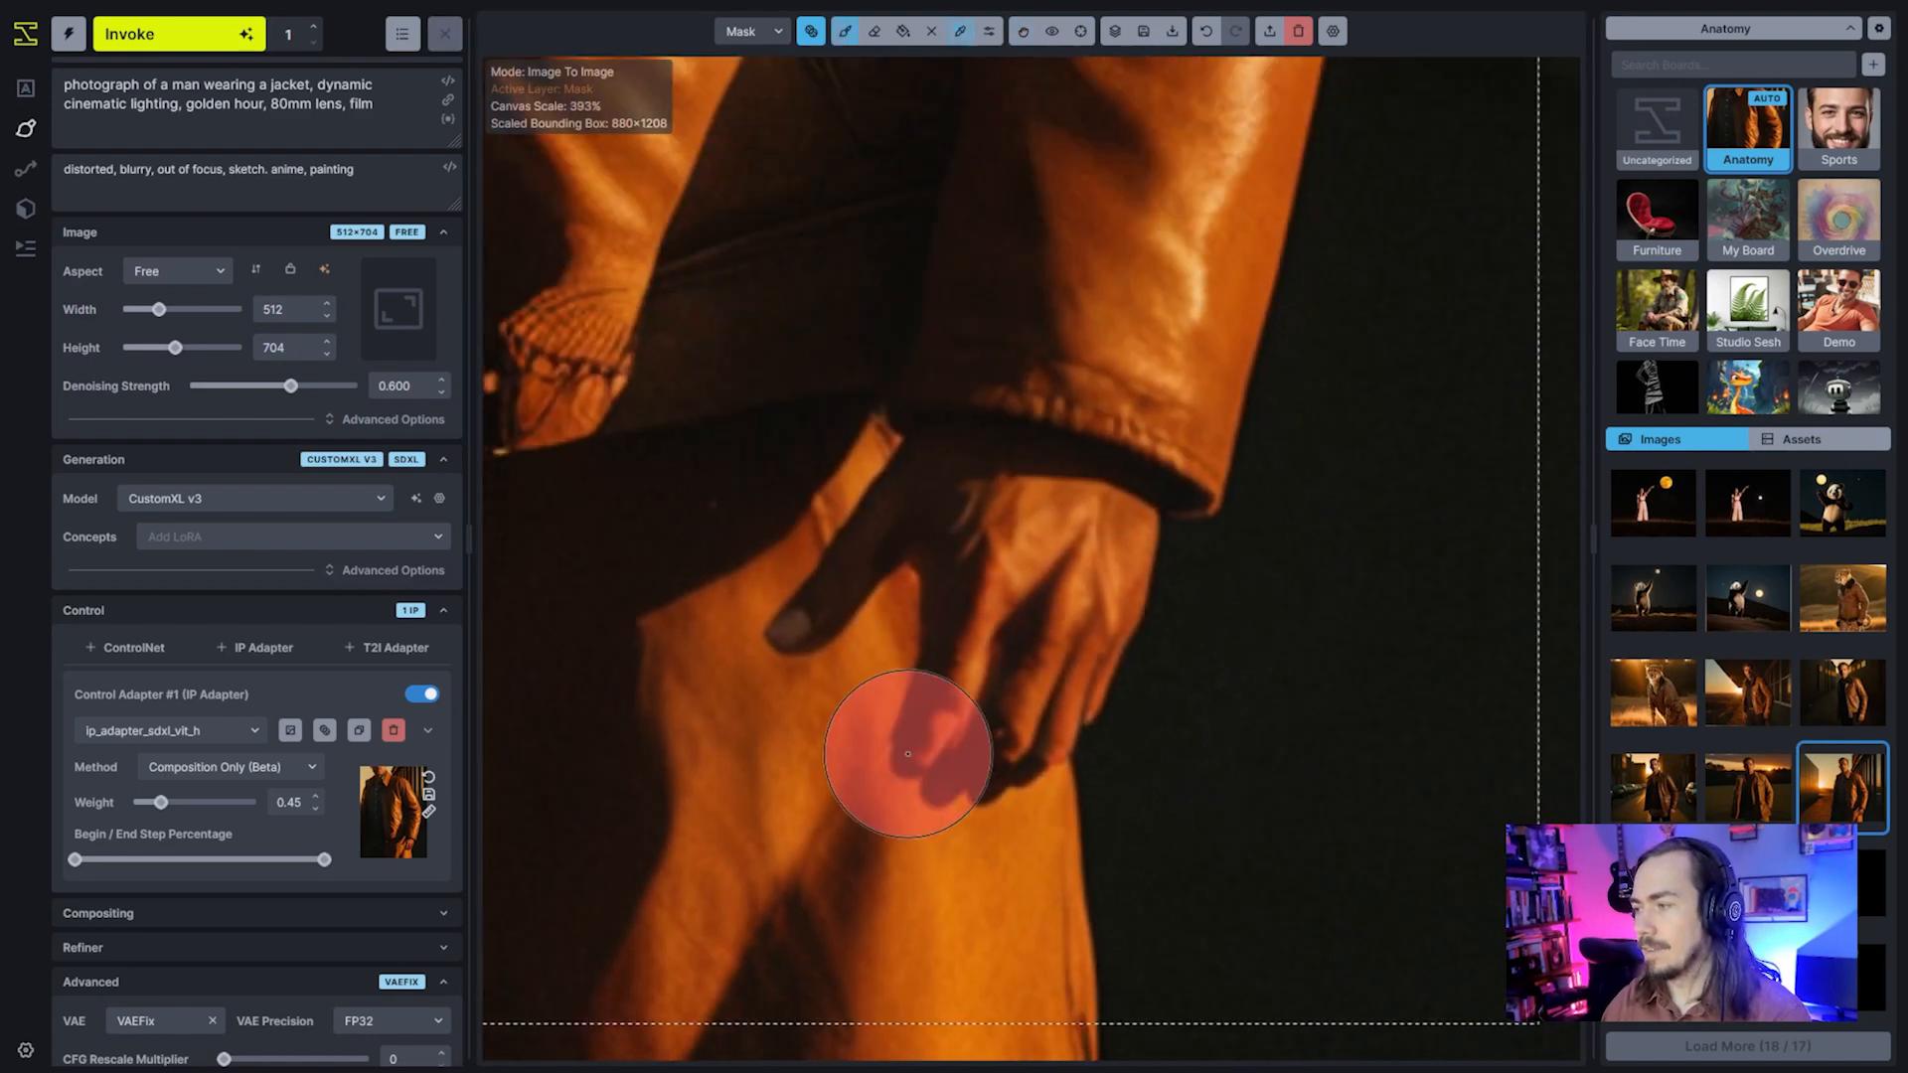
# Paint dark finger shapes over the fingertips of the lowered hand on the Base layer with a smaller brush
pyautogui.press('q')
pyautogui.press('[')
pyautogui.press('[')
pyautogui.press('[')
pyautogui.press('[')
pyautogui.press('[')
pyautogui.press('[')
pyautogui.press('[')
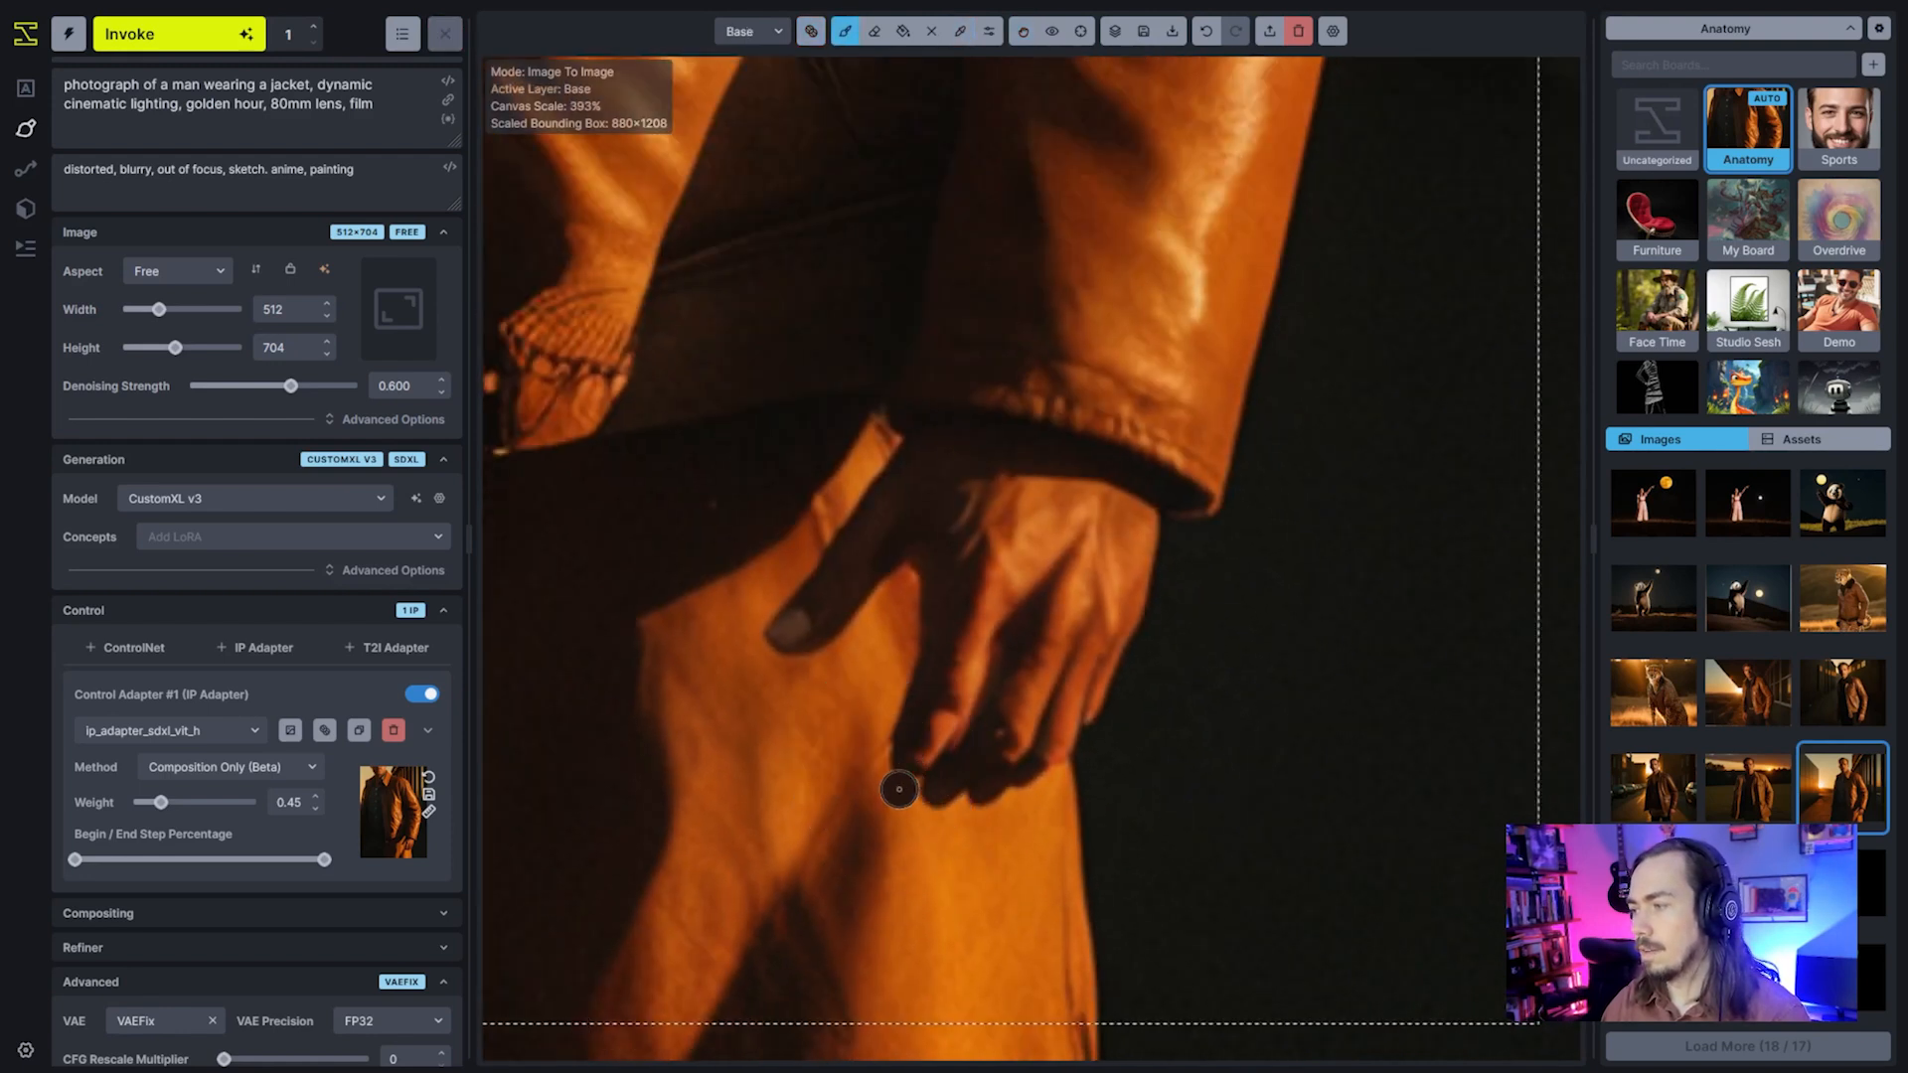
pyautogui.moveTo(885, 799); pyautogui.dragTo(914, 742)
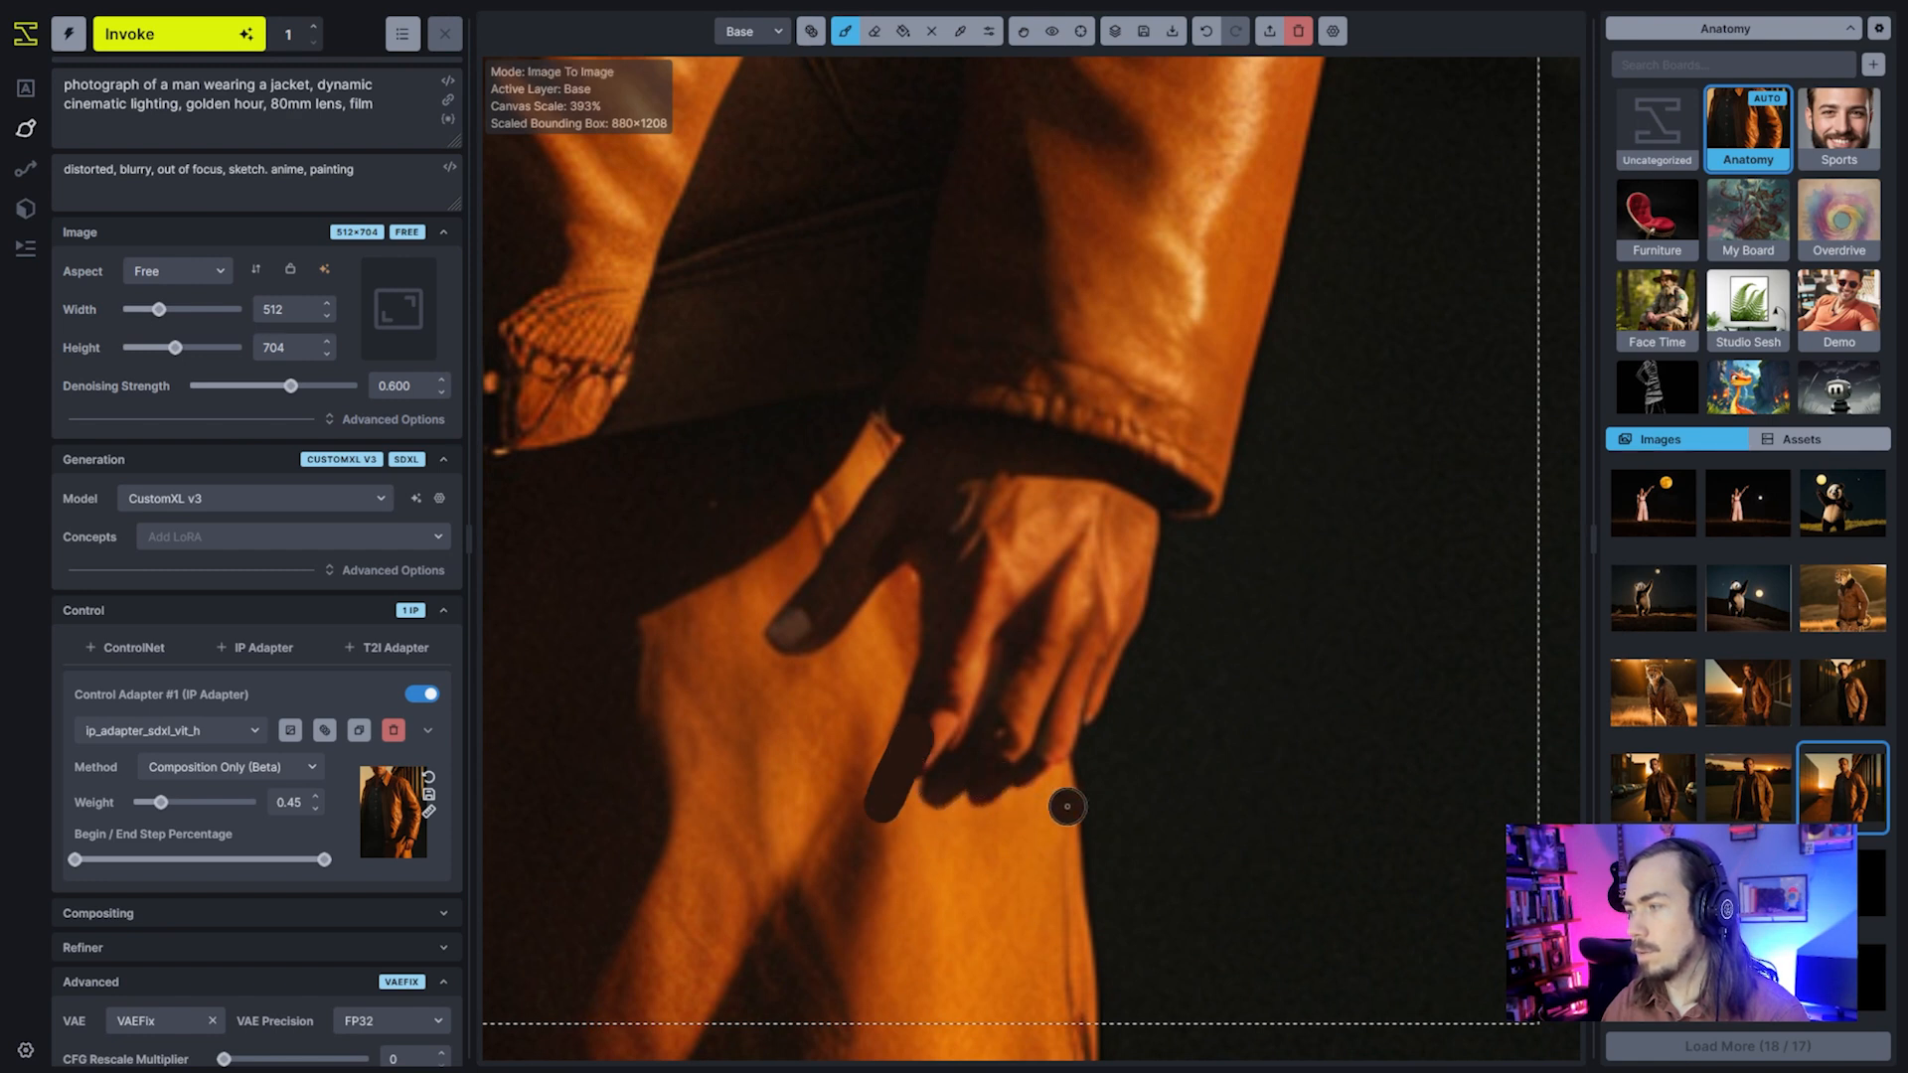
pyautogui.moveTo(891, 793)
pyautogui.mouseDown()
pyautogui.moveTo(867, 831)
pyautogui.moveTo(919, 770)
pyautogui.moveTo(879, 823)
pyautogui.moveTo(893, 772)
pyautogui.moveTo(928, 815)
pyautogui.moveTo(948, 791)
pyautogui.moveTo(992, 801)
pyautogui.mouseUp()
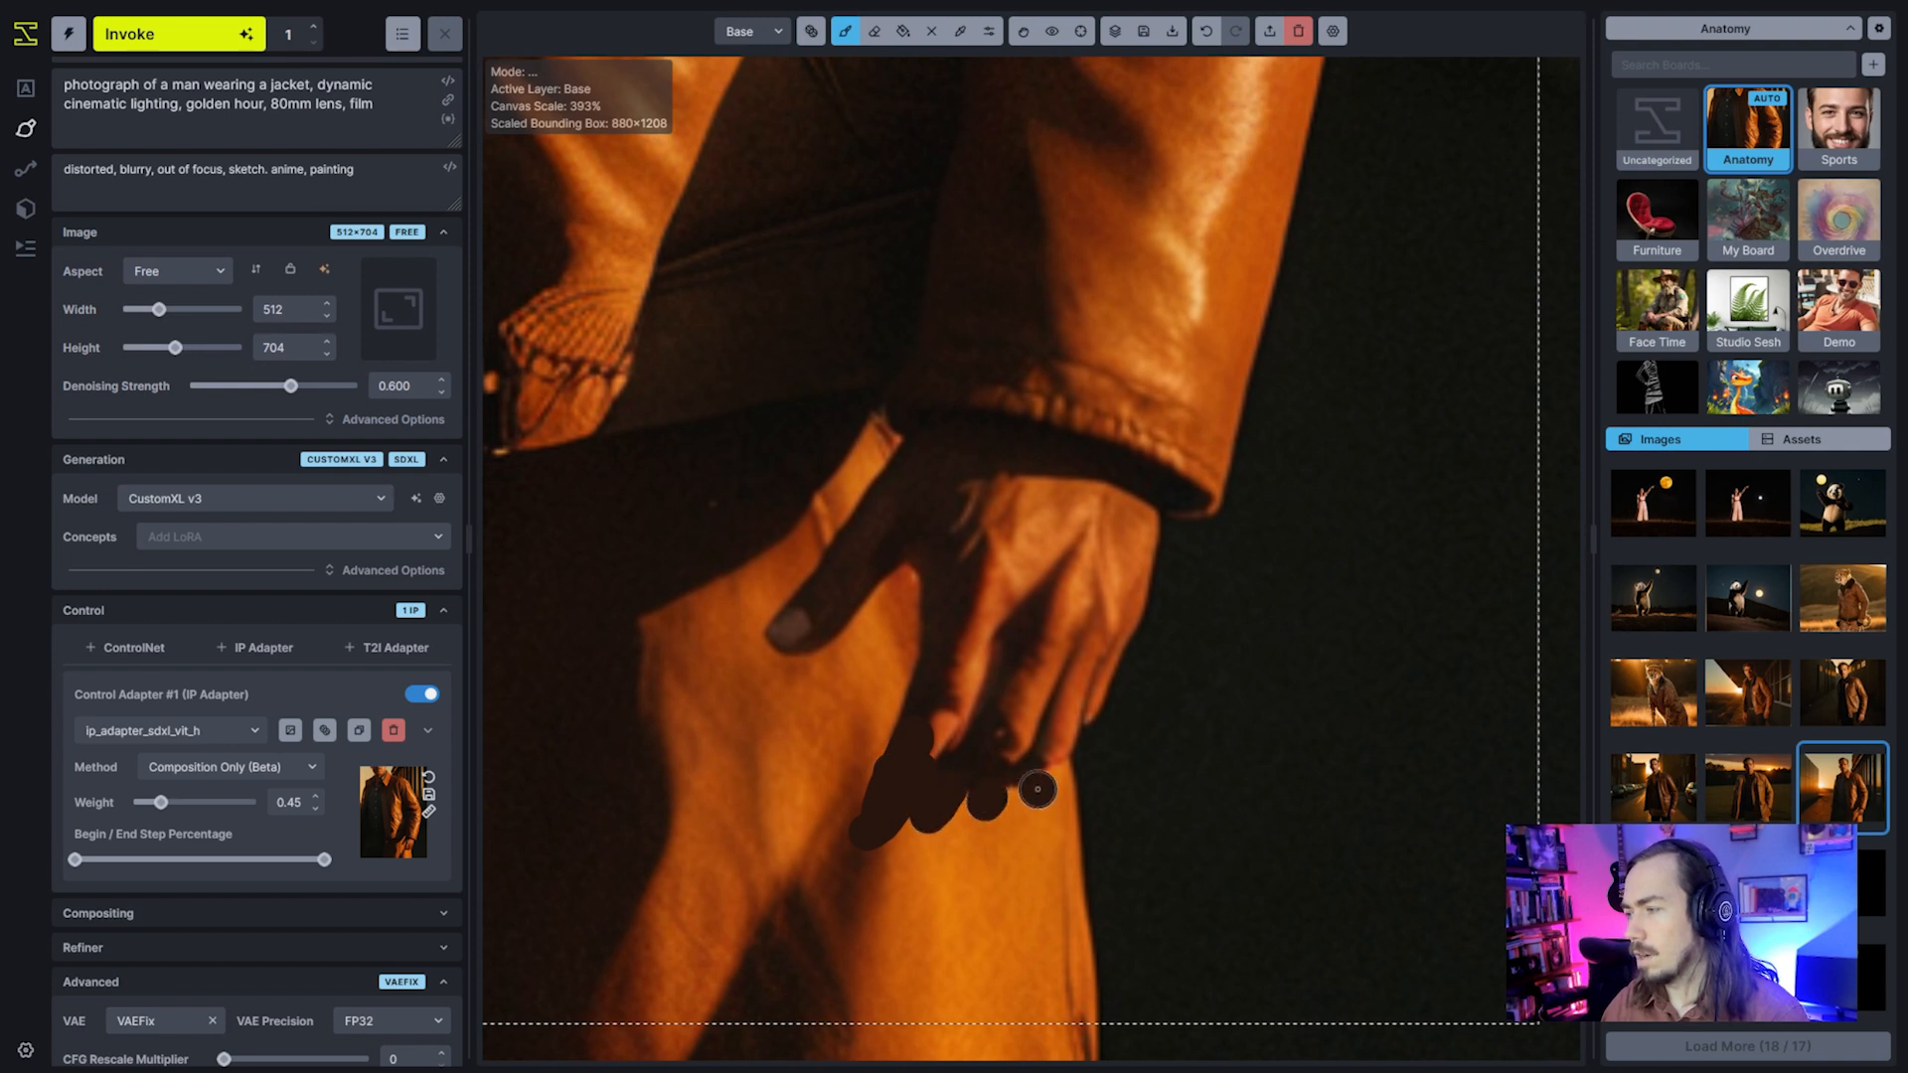
# Undo the last dark stroke and paint over the outer fingertips with the orange of the trousers
pyautogui.hotkey('ctrl', 'z')
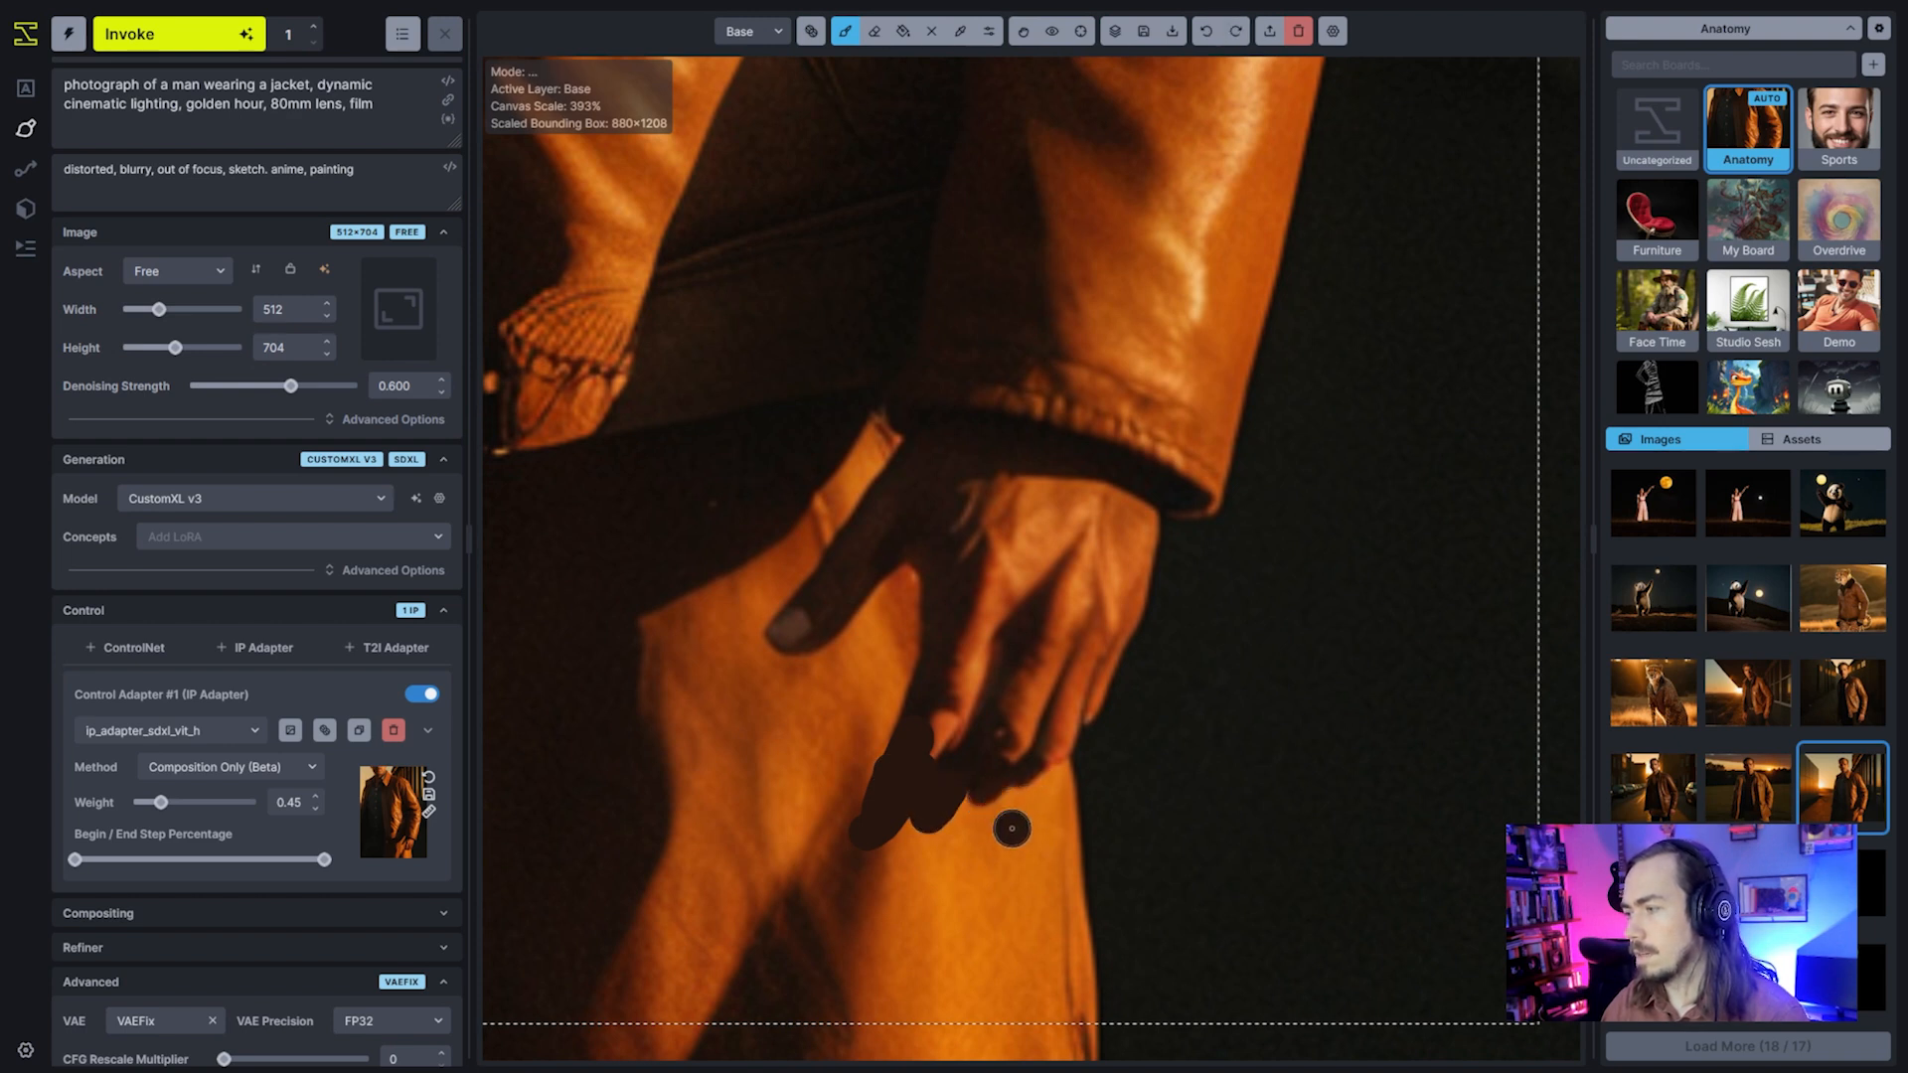
pyautogui.moveTo(986, 806); pyautogui.dragTo(1029, 790)
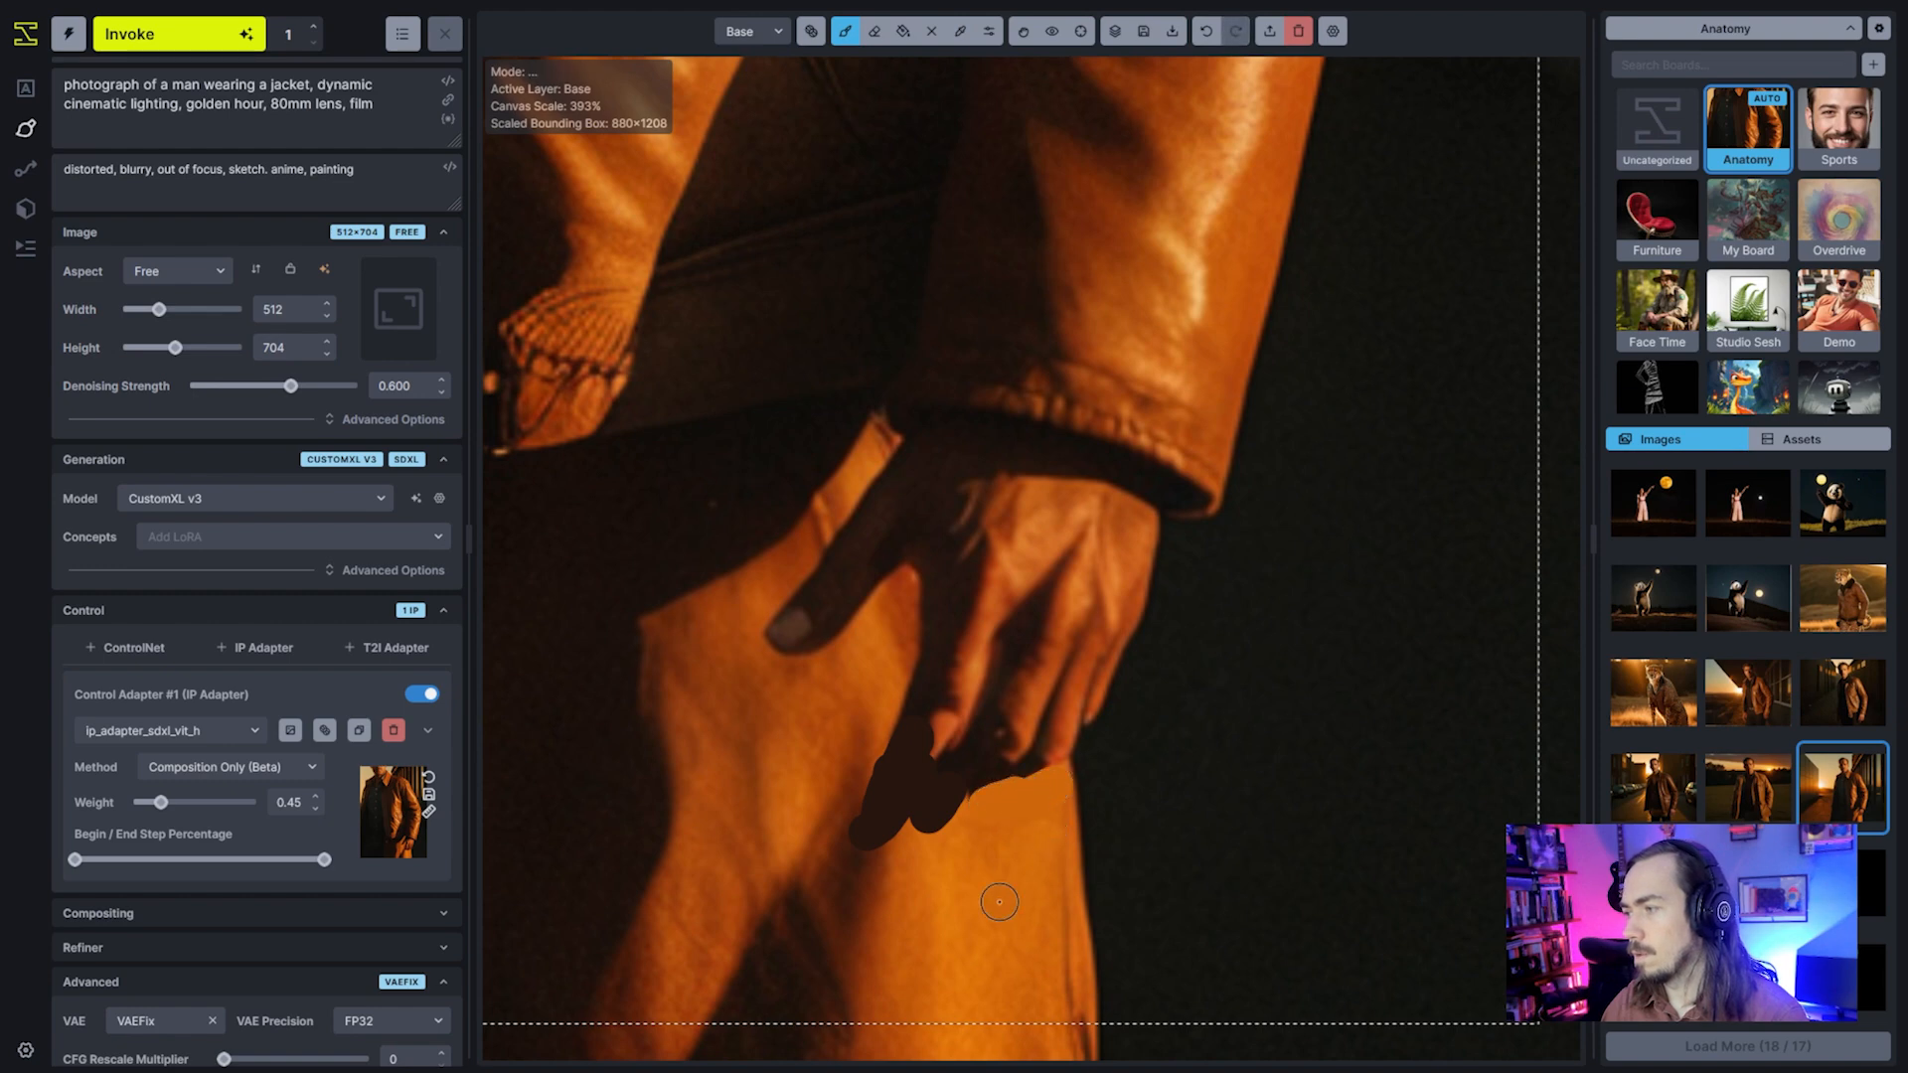
# Mask the repainted hand and regenerate it with a denoising strength of 0.35
pyautogui.scroll(-10, 1143, 795)
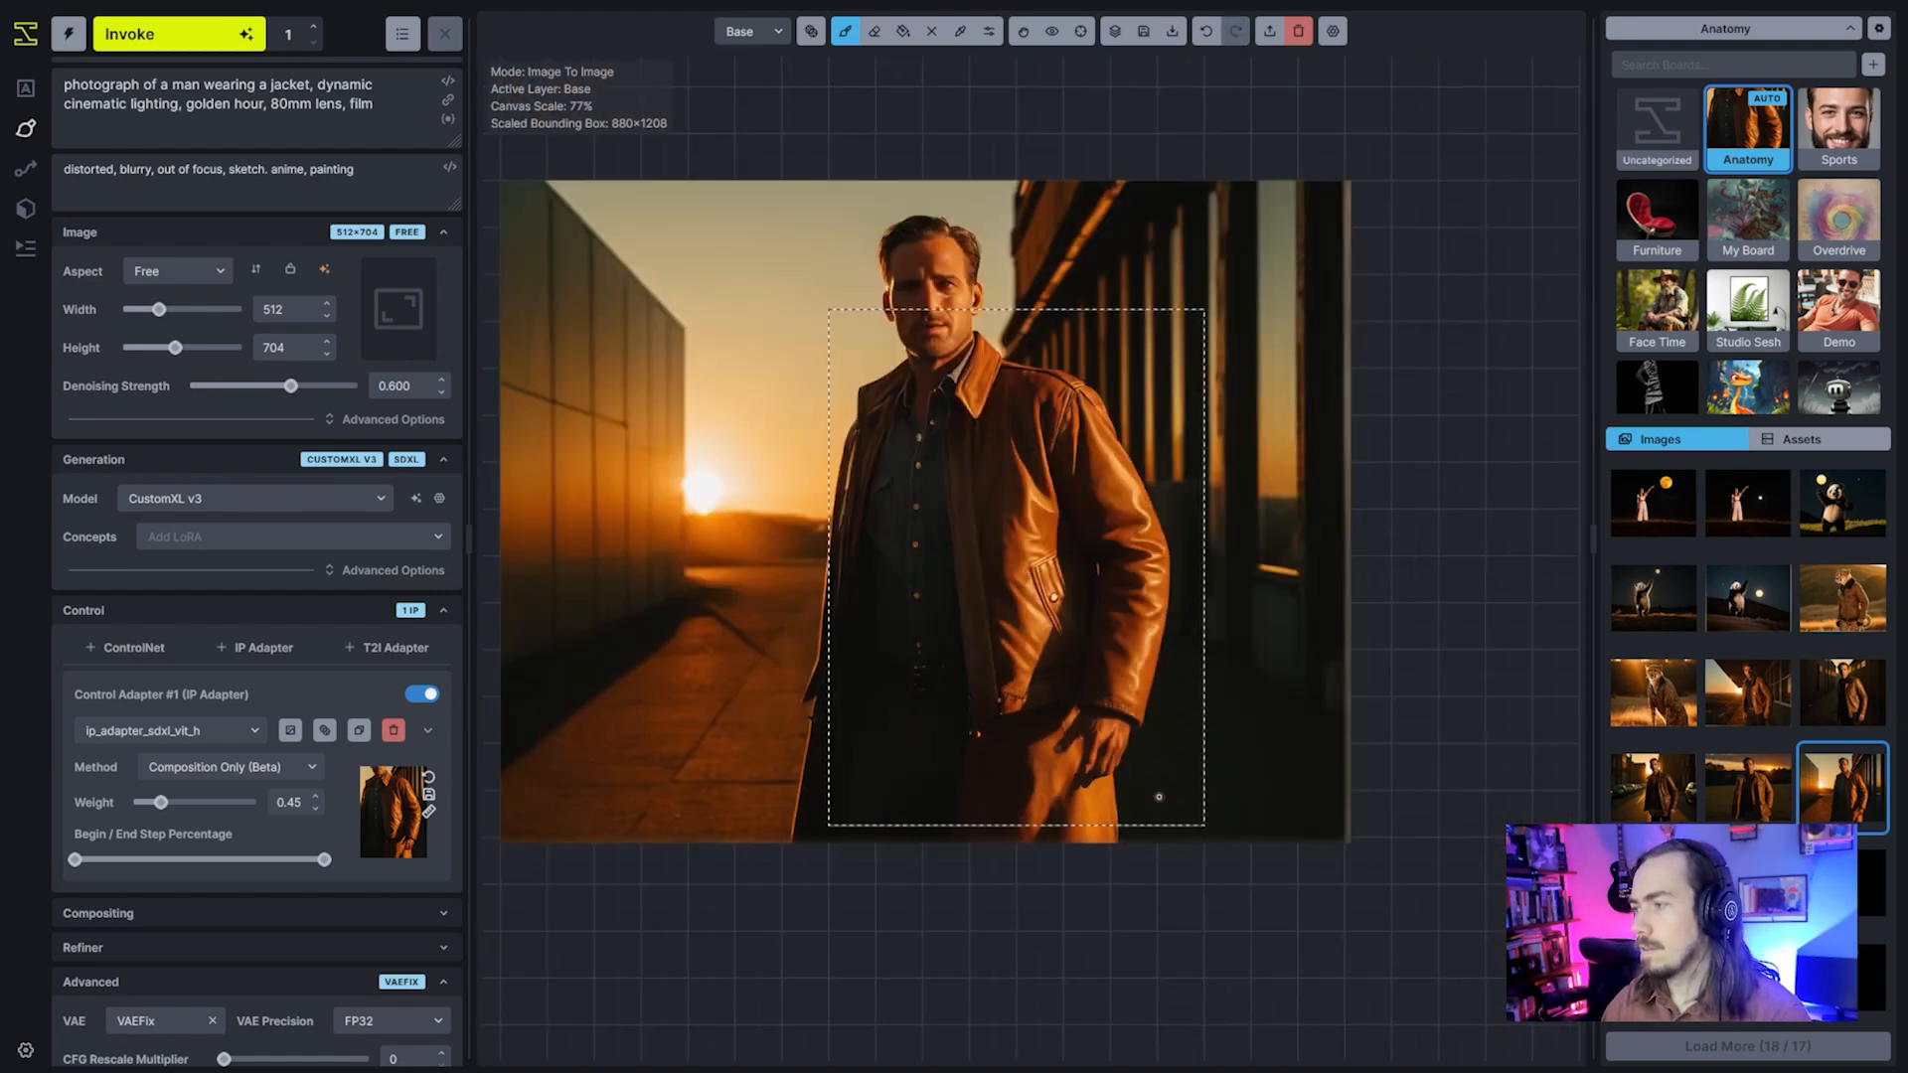
pyautogui.scroll(3, 1158, 798)
pyautogui.press('q')
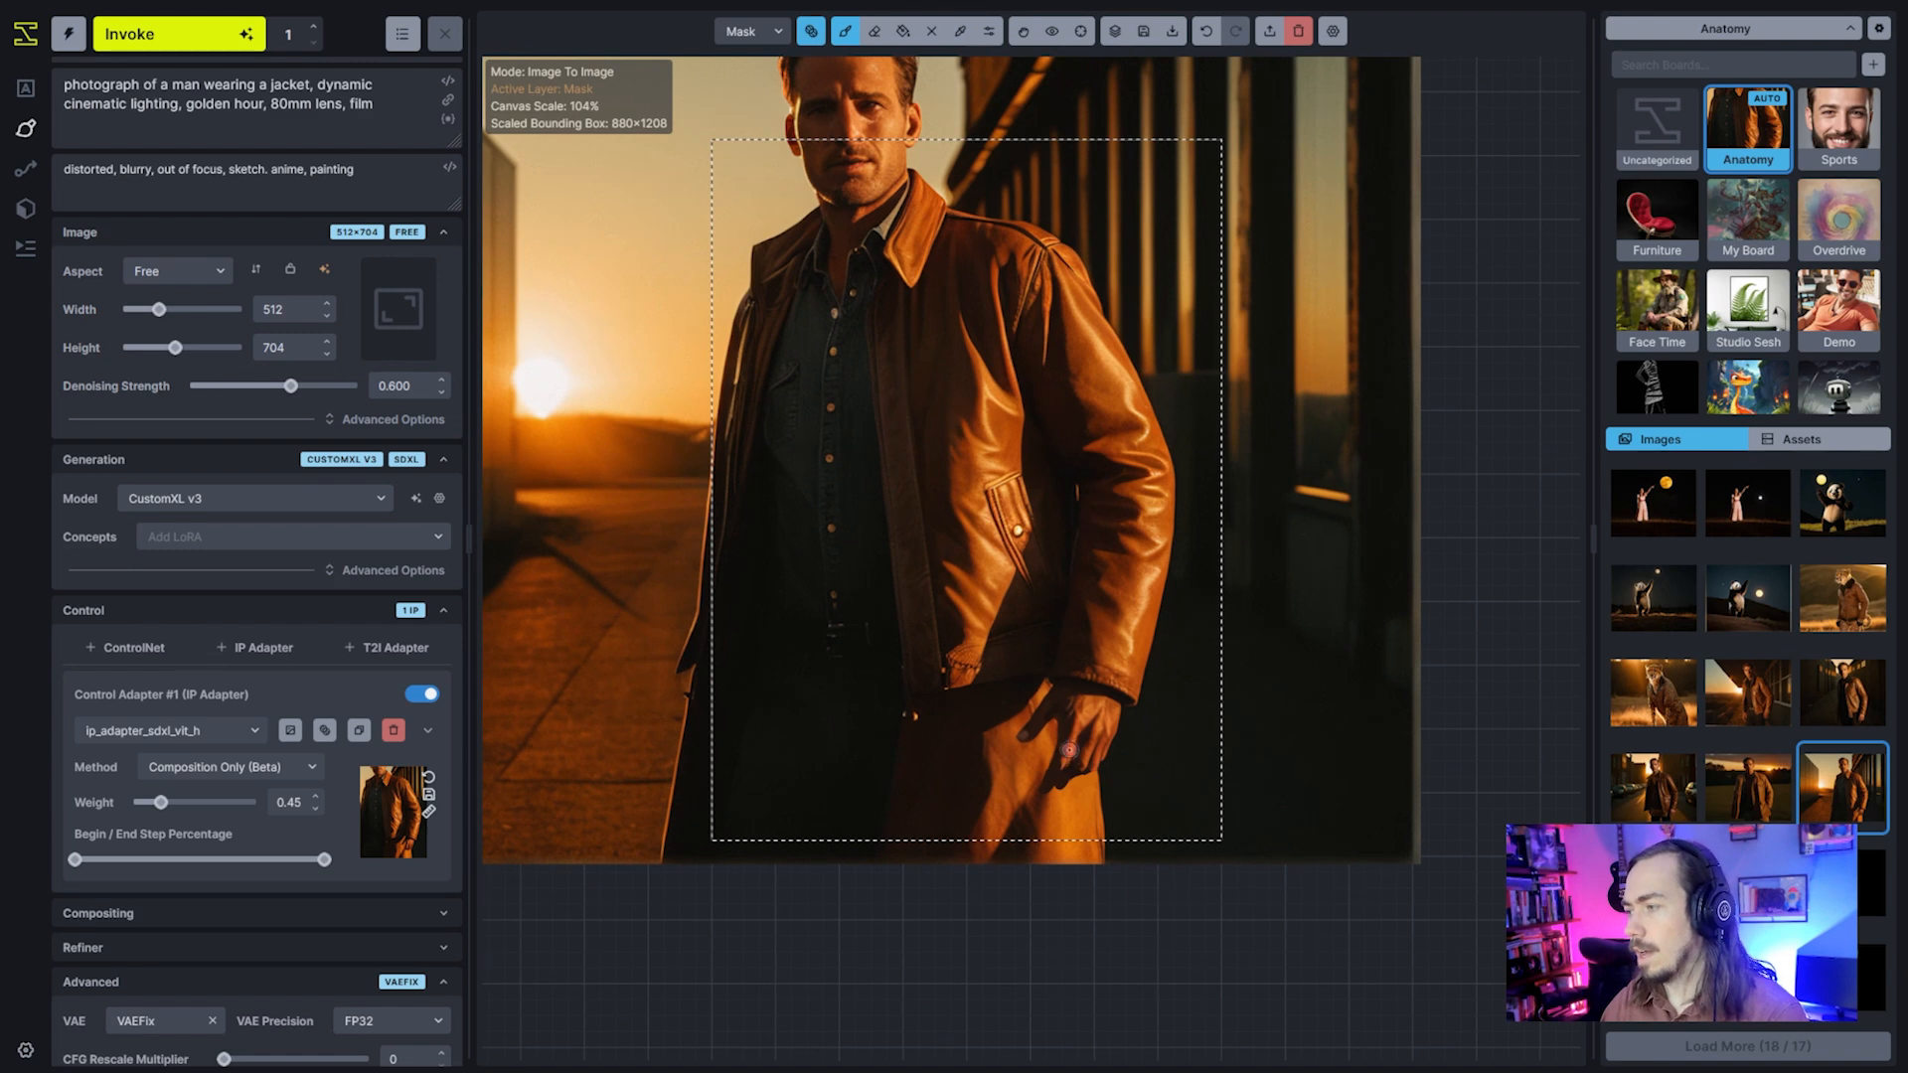
pyautogui.moveTo(1072, 742)
pyautogui.mouseDown()
pyautogui.moveTo(1074, 784)
pyautogui.moveTo(1043, 806)
pyautogui.moveTo(1070, 743)
pyautogui.moveTo(1085, 794)
pyautogui.moveTo(1044, 767)
pyautogui.moveTo(1101, 743)
pyautogui.moveTo(1061, 730)
pyautogui.mouseUp()
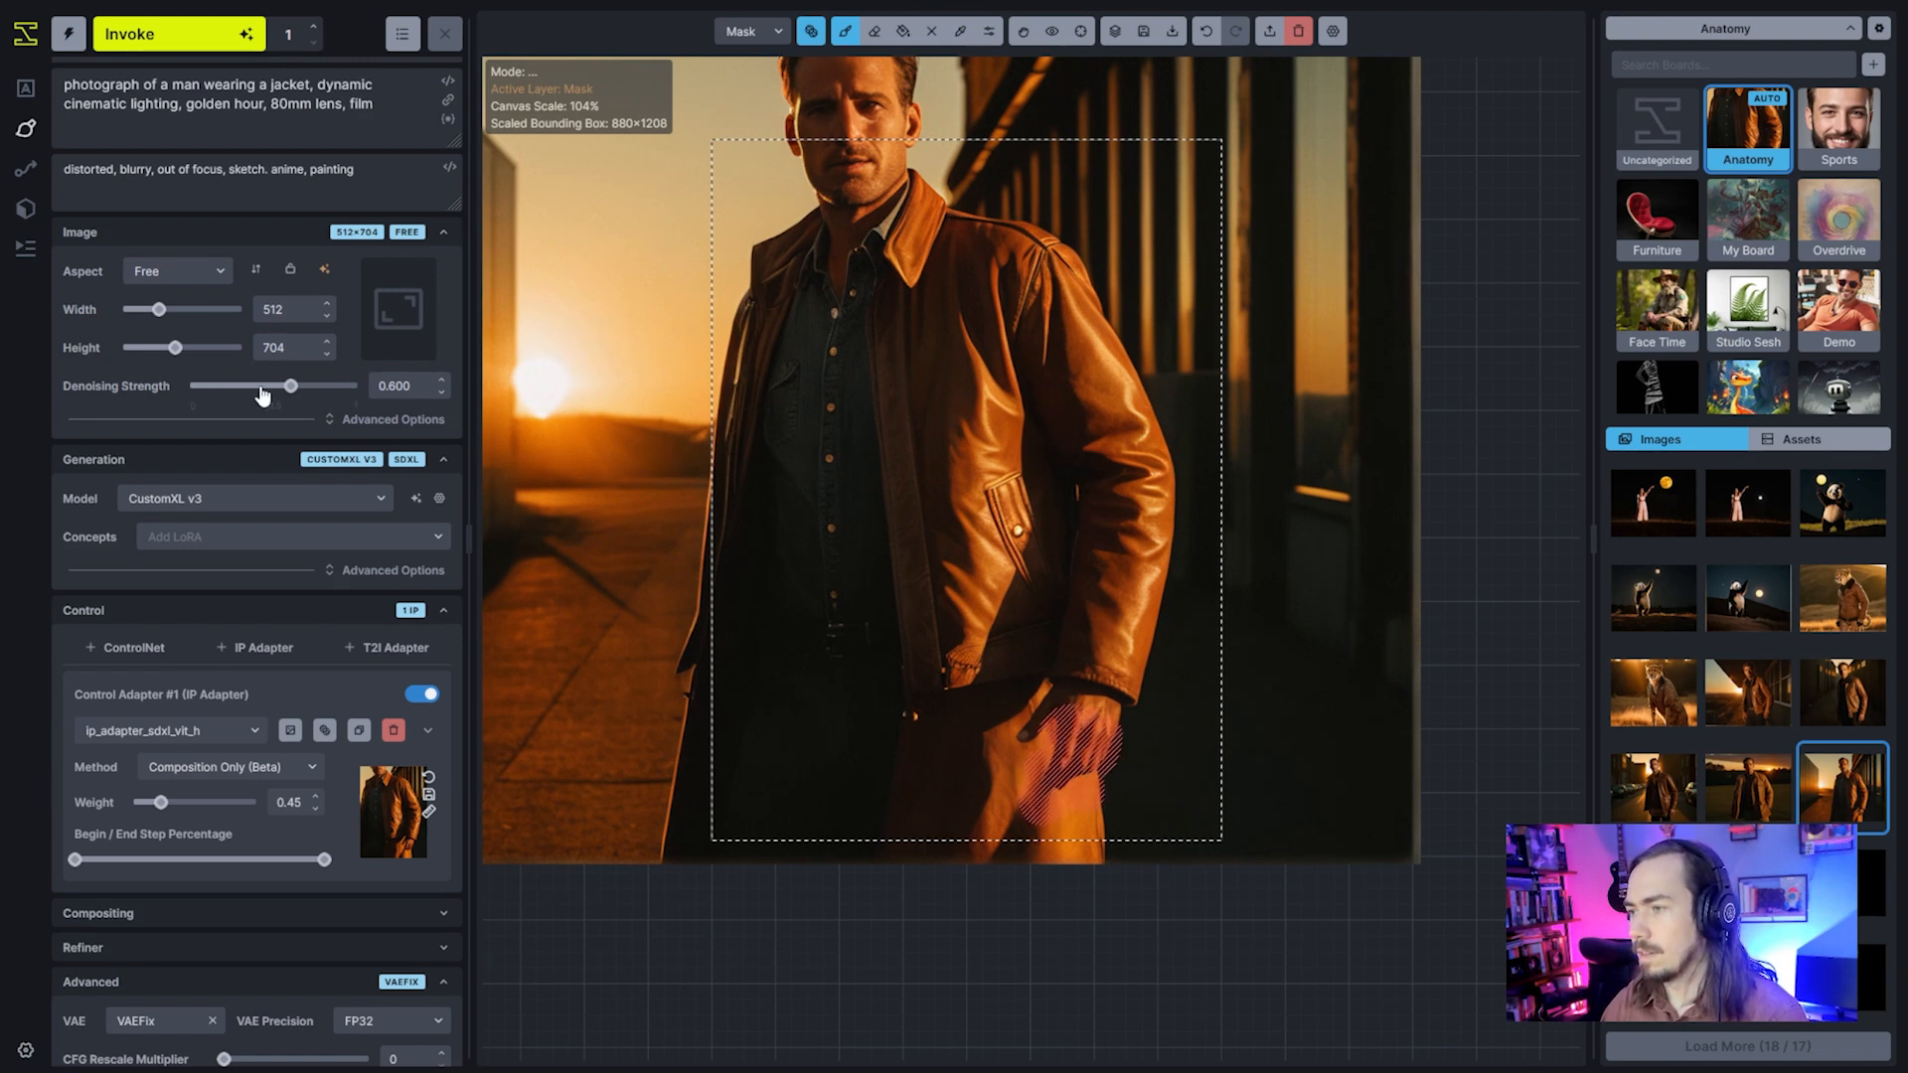
pyautogui.moveTo(259, 388); pyautogui.dragTo(248, 388)
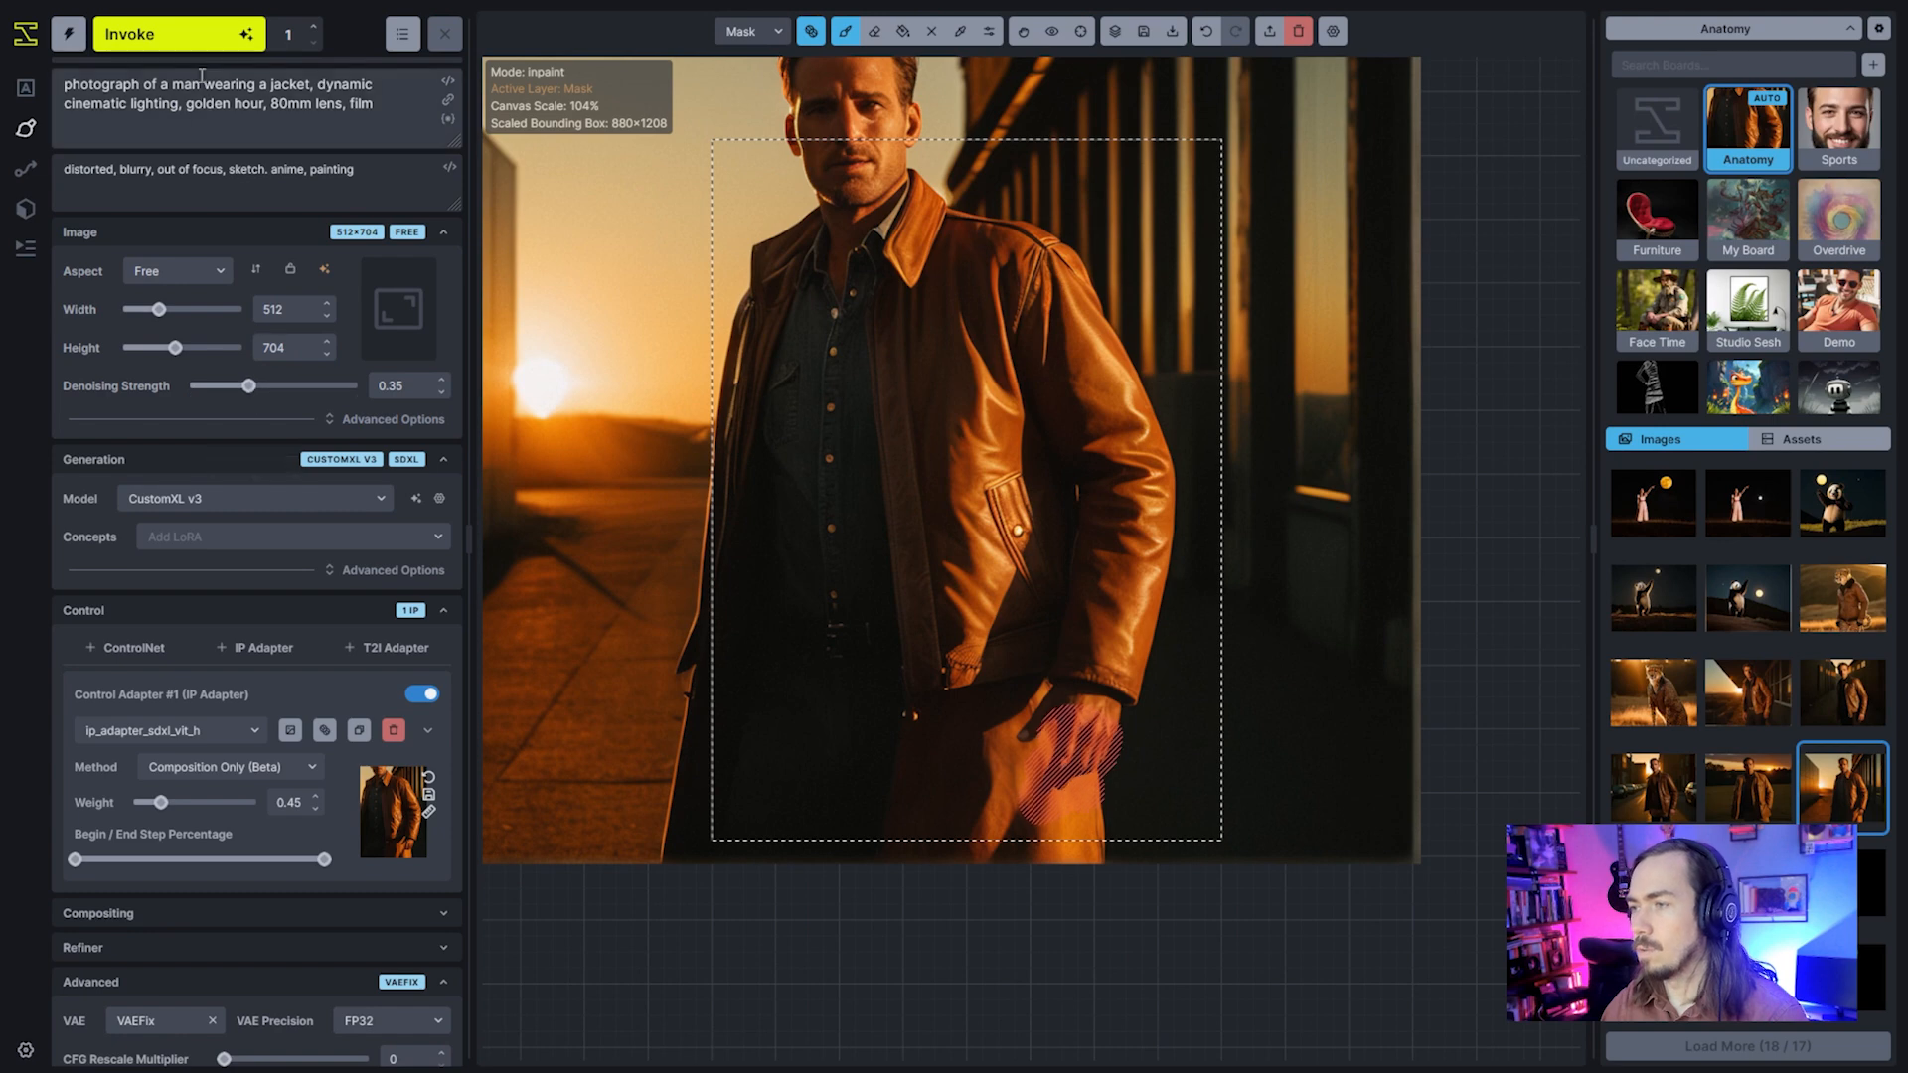
pyautogui.click(212, 39)
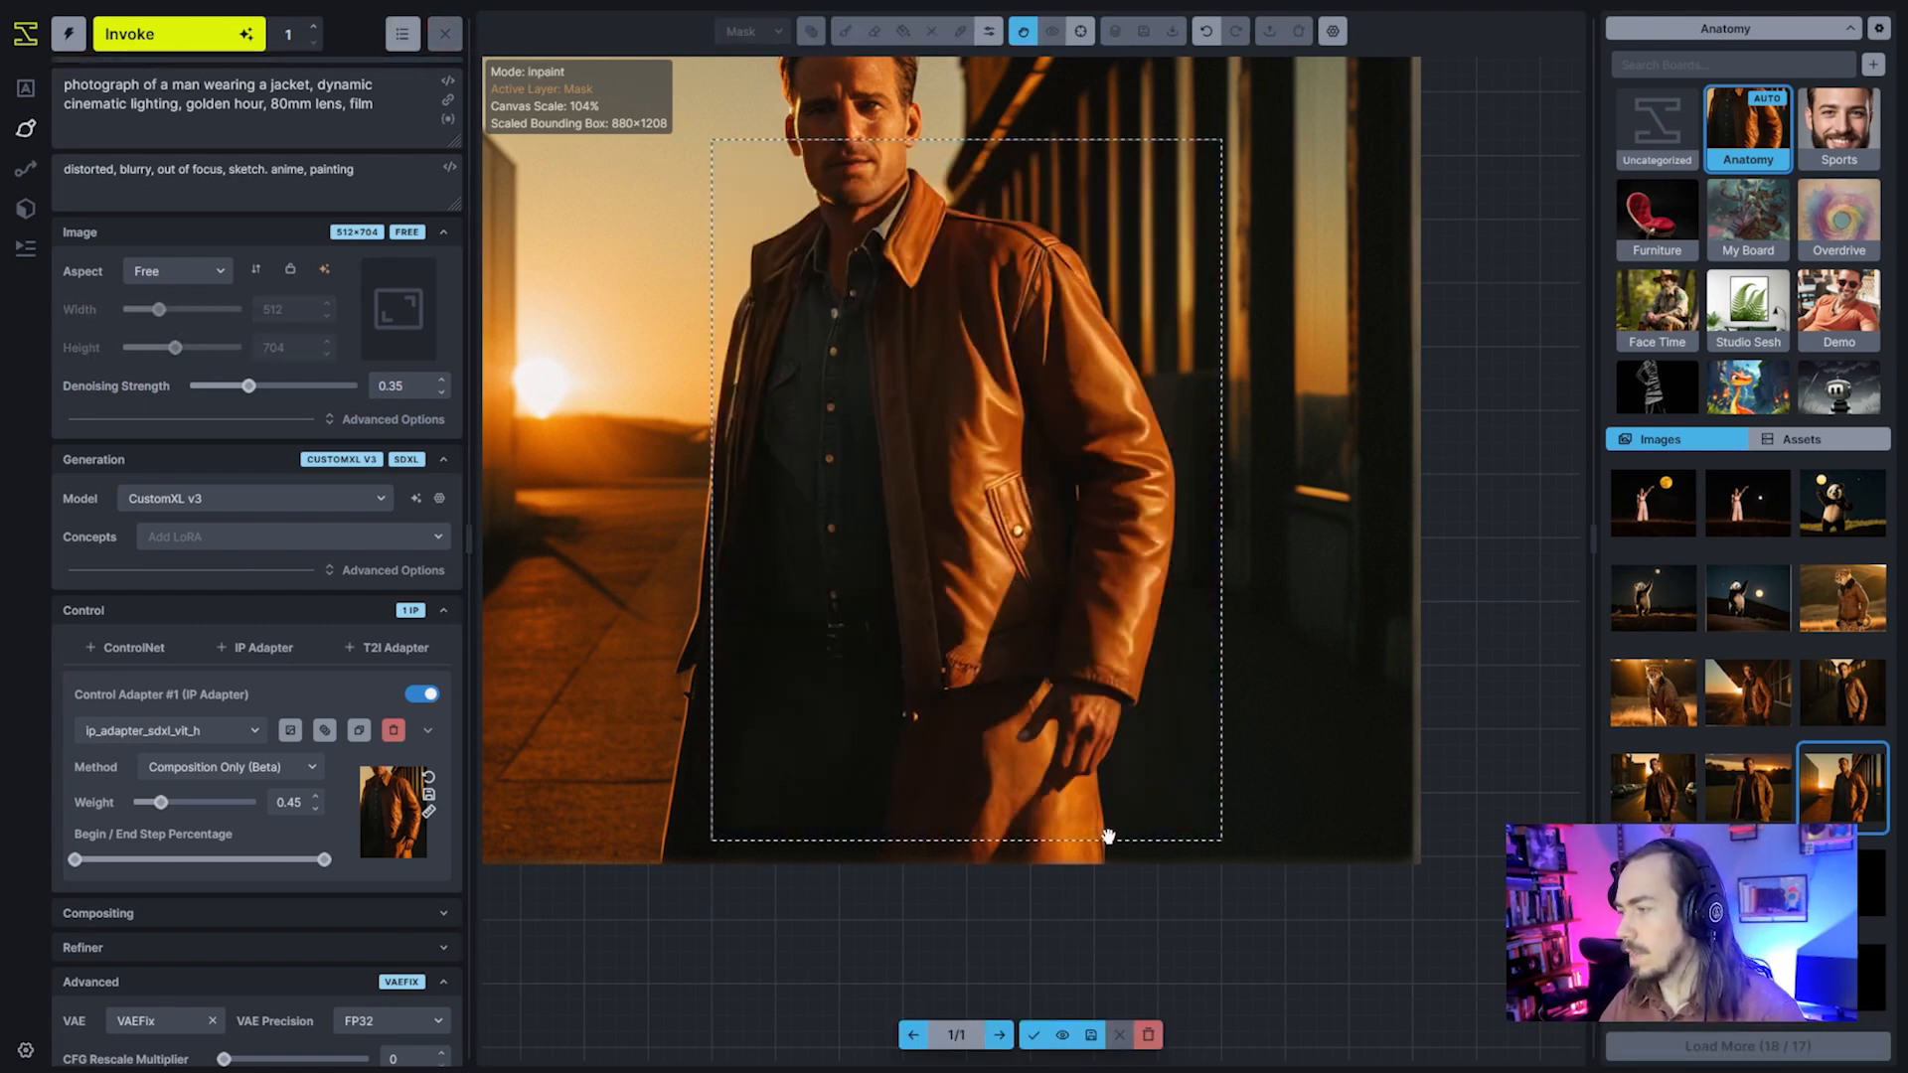
# Examine the regenerated hand up close and against the whole figure, and accept the result
pyautogui.scroll(3, 1093, 825)
pyautogui.scroll(-2, 695, 721)
pyautogui.scroll(-3, 813, 633)
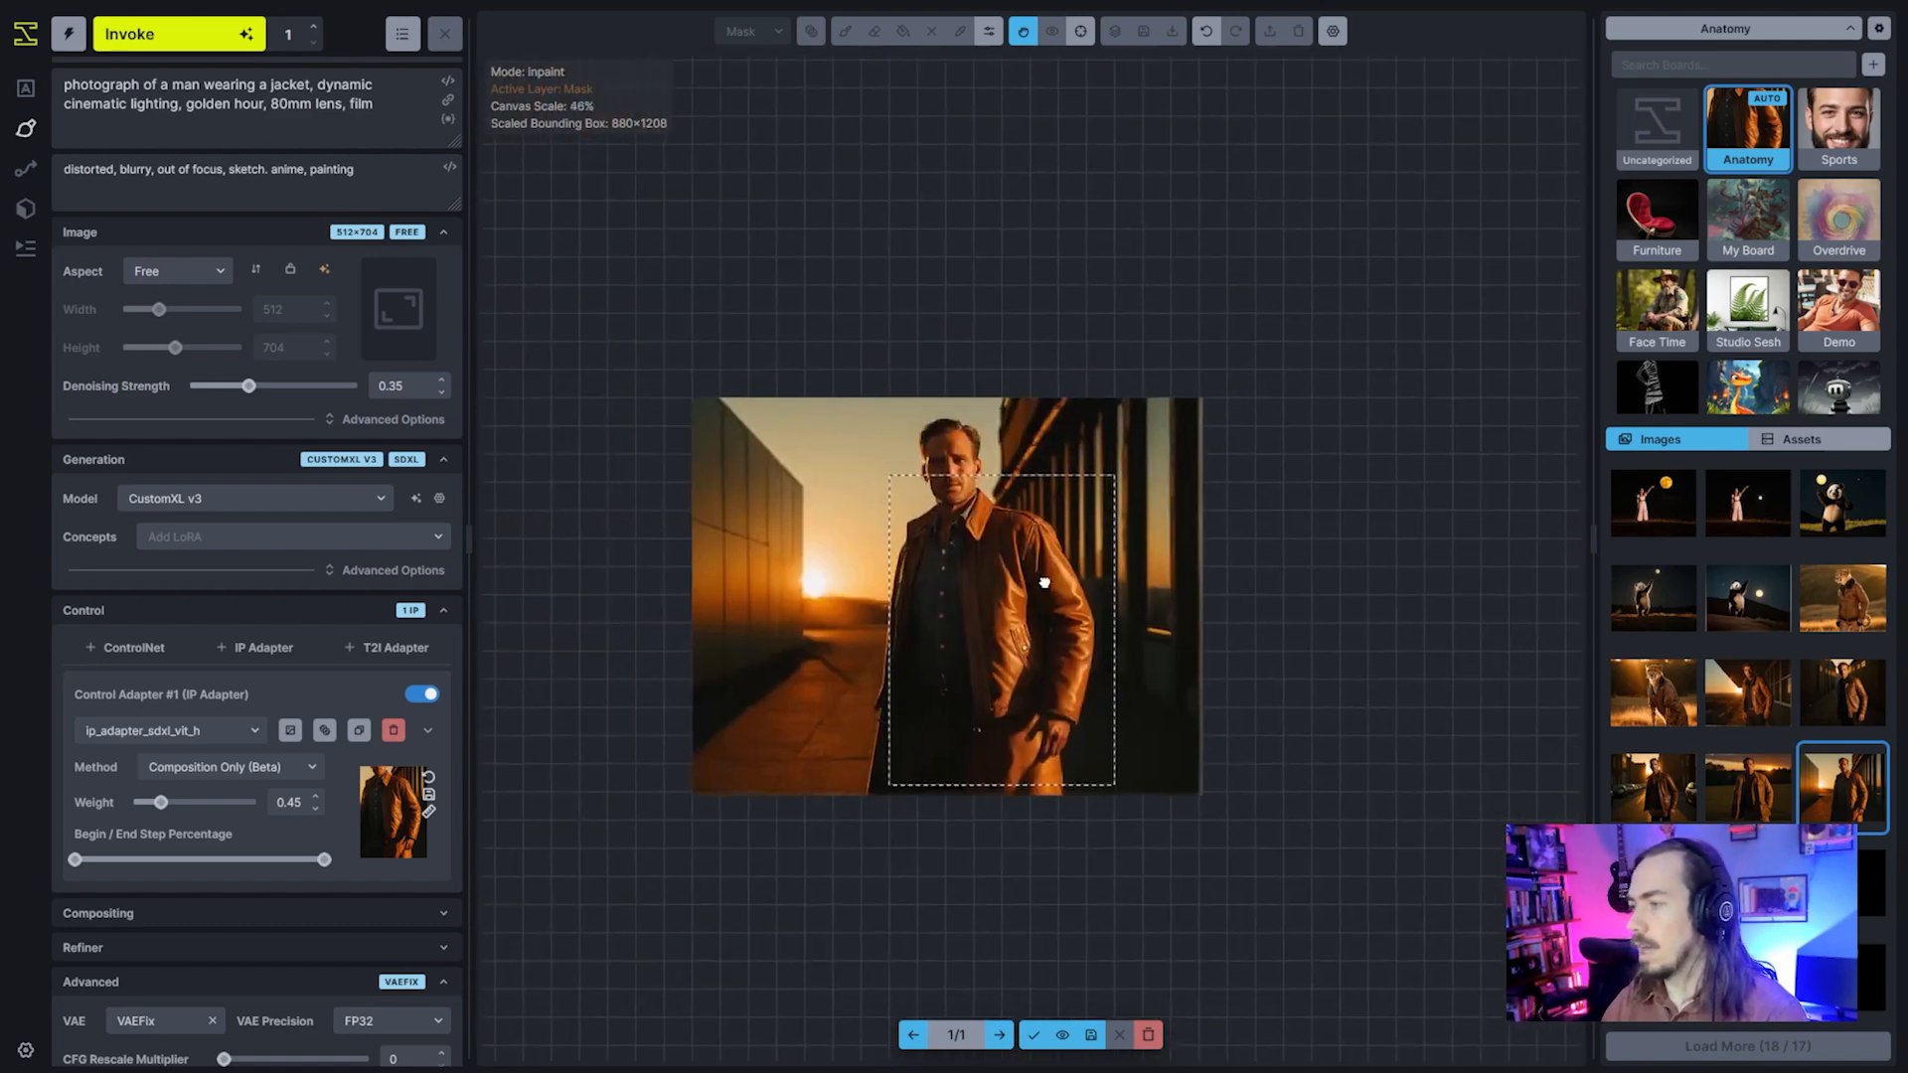
pyautogui.scroll(3, 1034, 574)
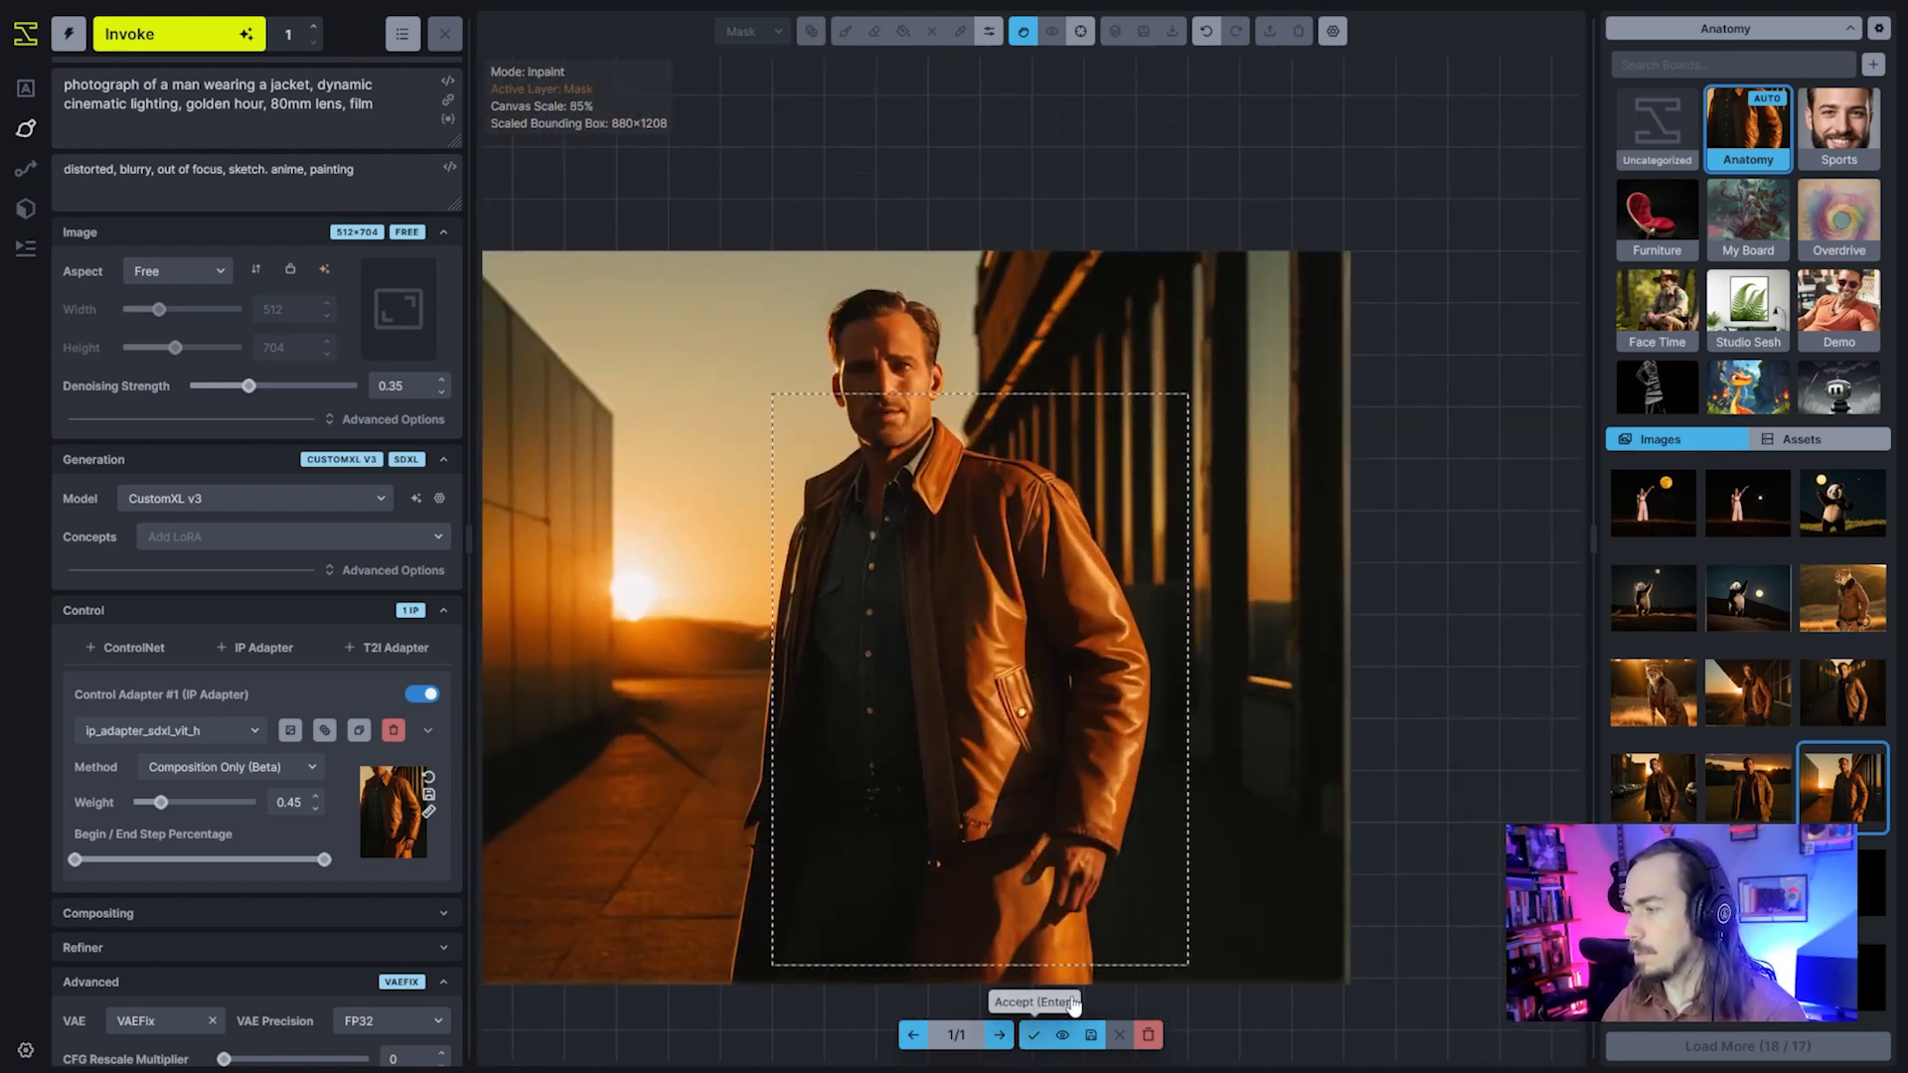
pyautogui.click(1032, 1040)
# Delete the IP adapter and fit a 256×256 bounding box around the man's head
pyautogui.moveTo(1137, 924); pyautogui.dragTo(631, 838)
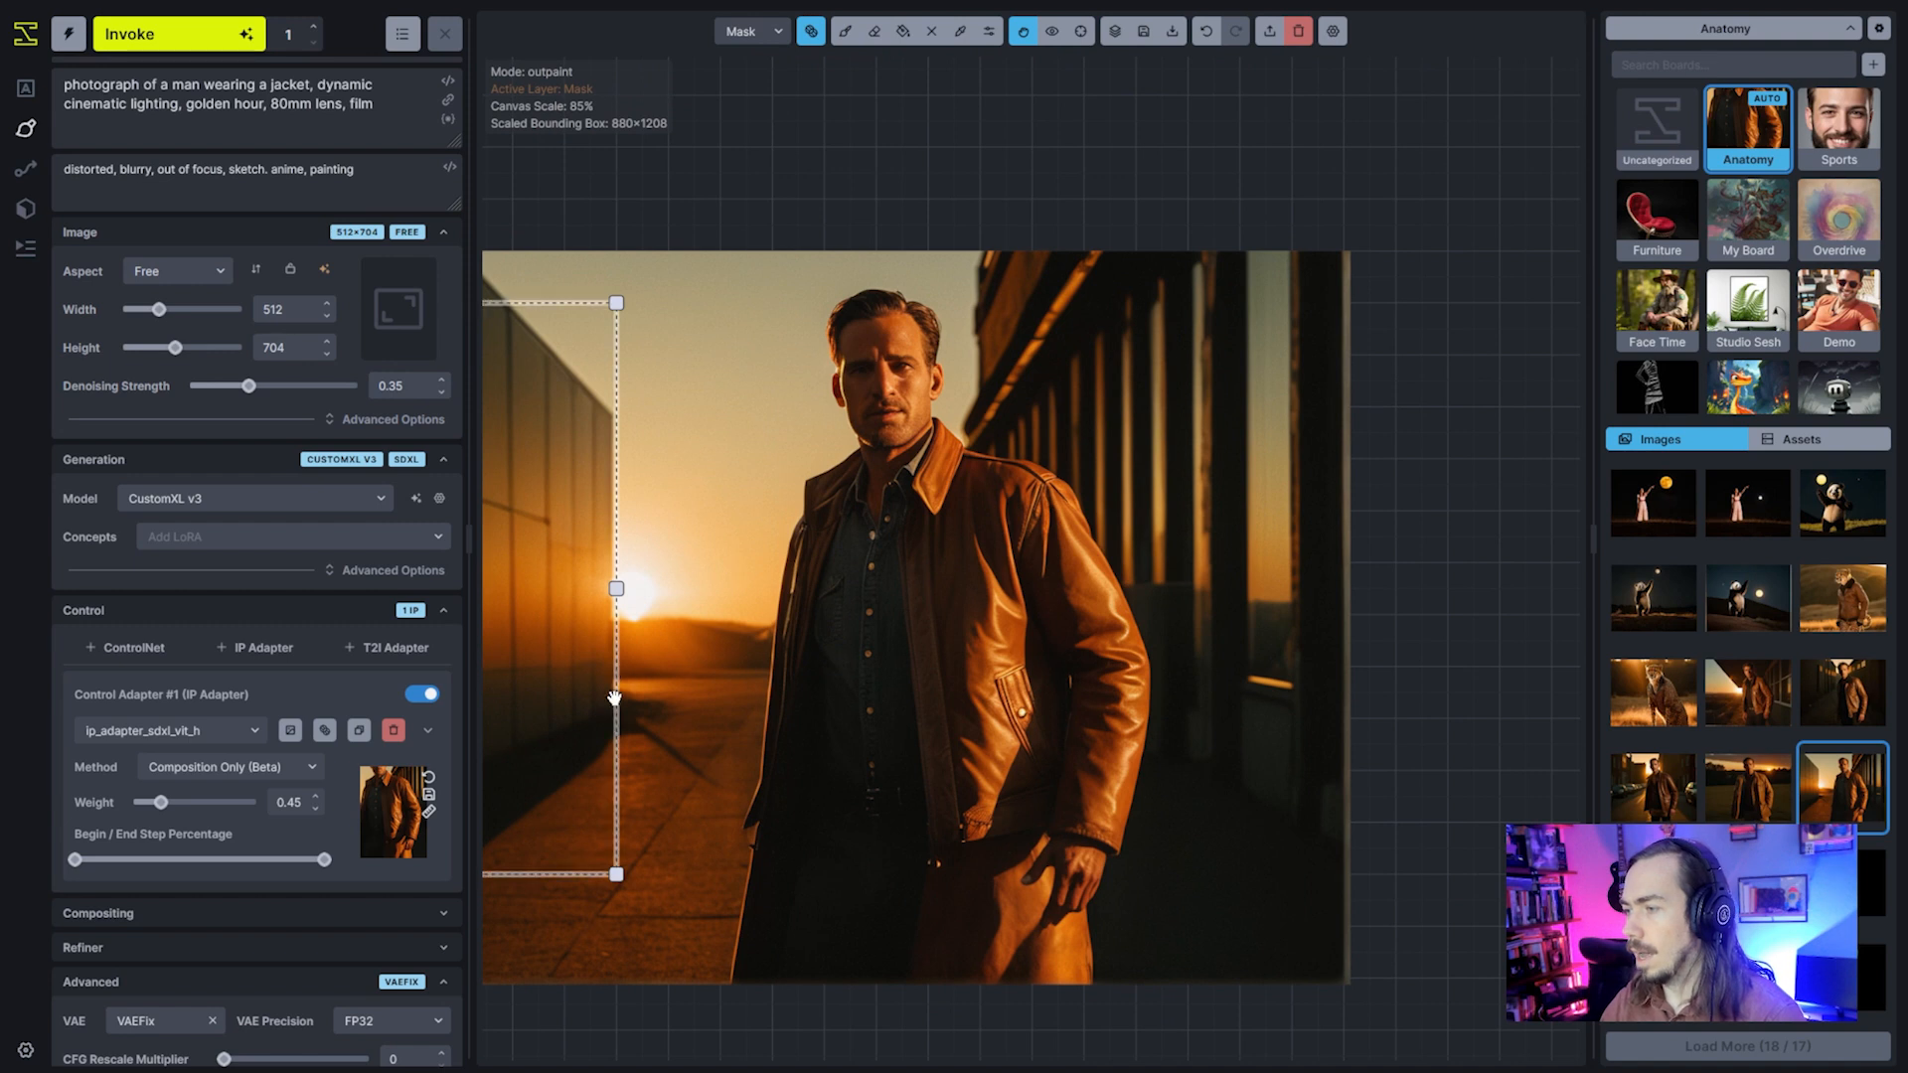
pyautogui.moveTo(587, 702); pyautogui.dragTo(1106, 599)
pyautogui.click(394, 731)
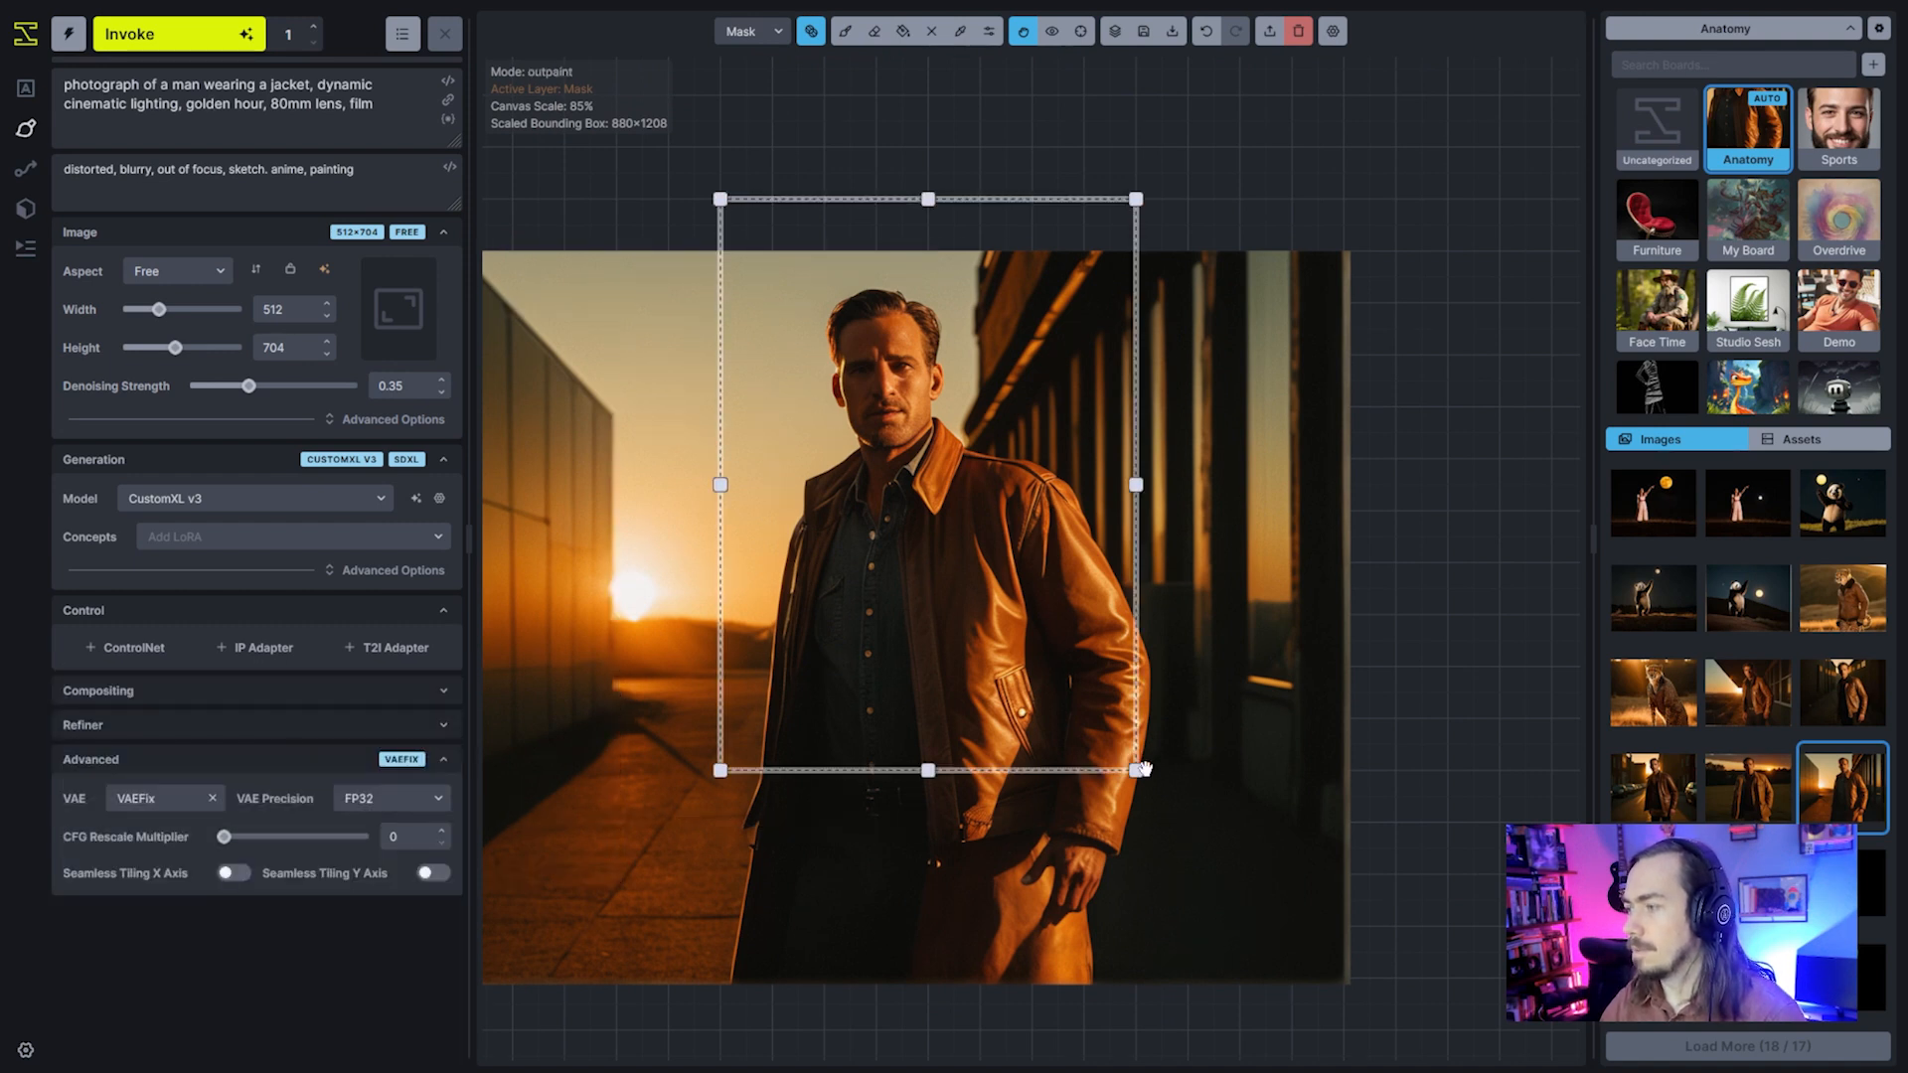
pyautogui.moveTo(1136, 770)
pyautogui.mouseDown()
pyautogui.moveTo(979, 524)
pyautogui.moveTo(894, 441)
pyautogui.moveTo(878, 371)
pyautogui.moveTo(900, 417)
pyautogui.moveTo(865, 383)
pyautogui.moveTo(910, 427)
pyautogui.mouseUp()
# Mask the man's face inside the bounding box, regenerate it and accept the result
pyautogui.press('b')
pyautogui.click(134, 34)
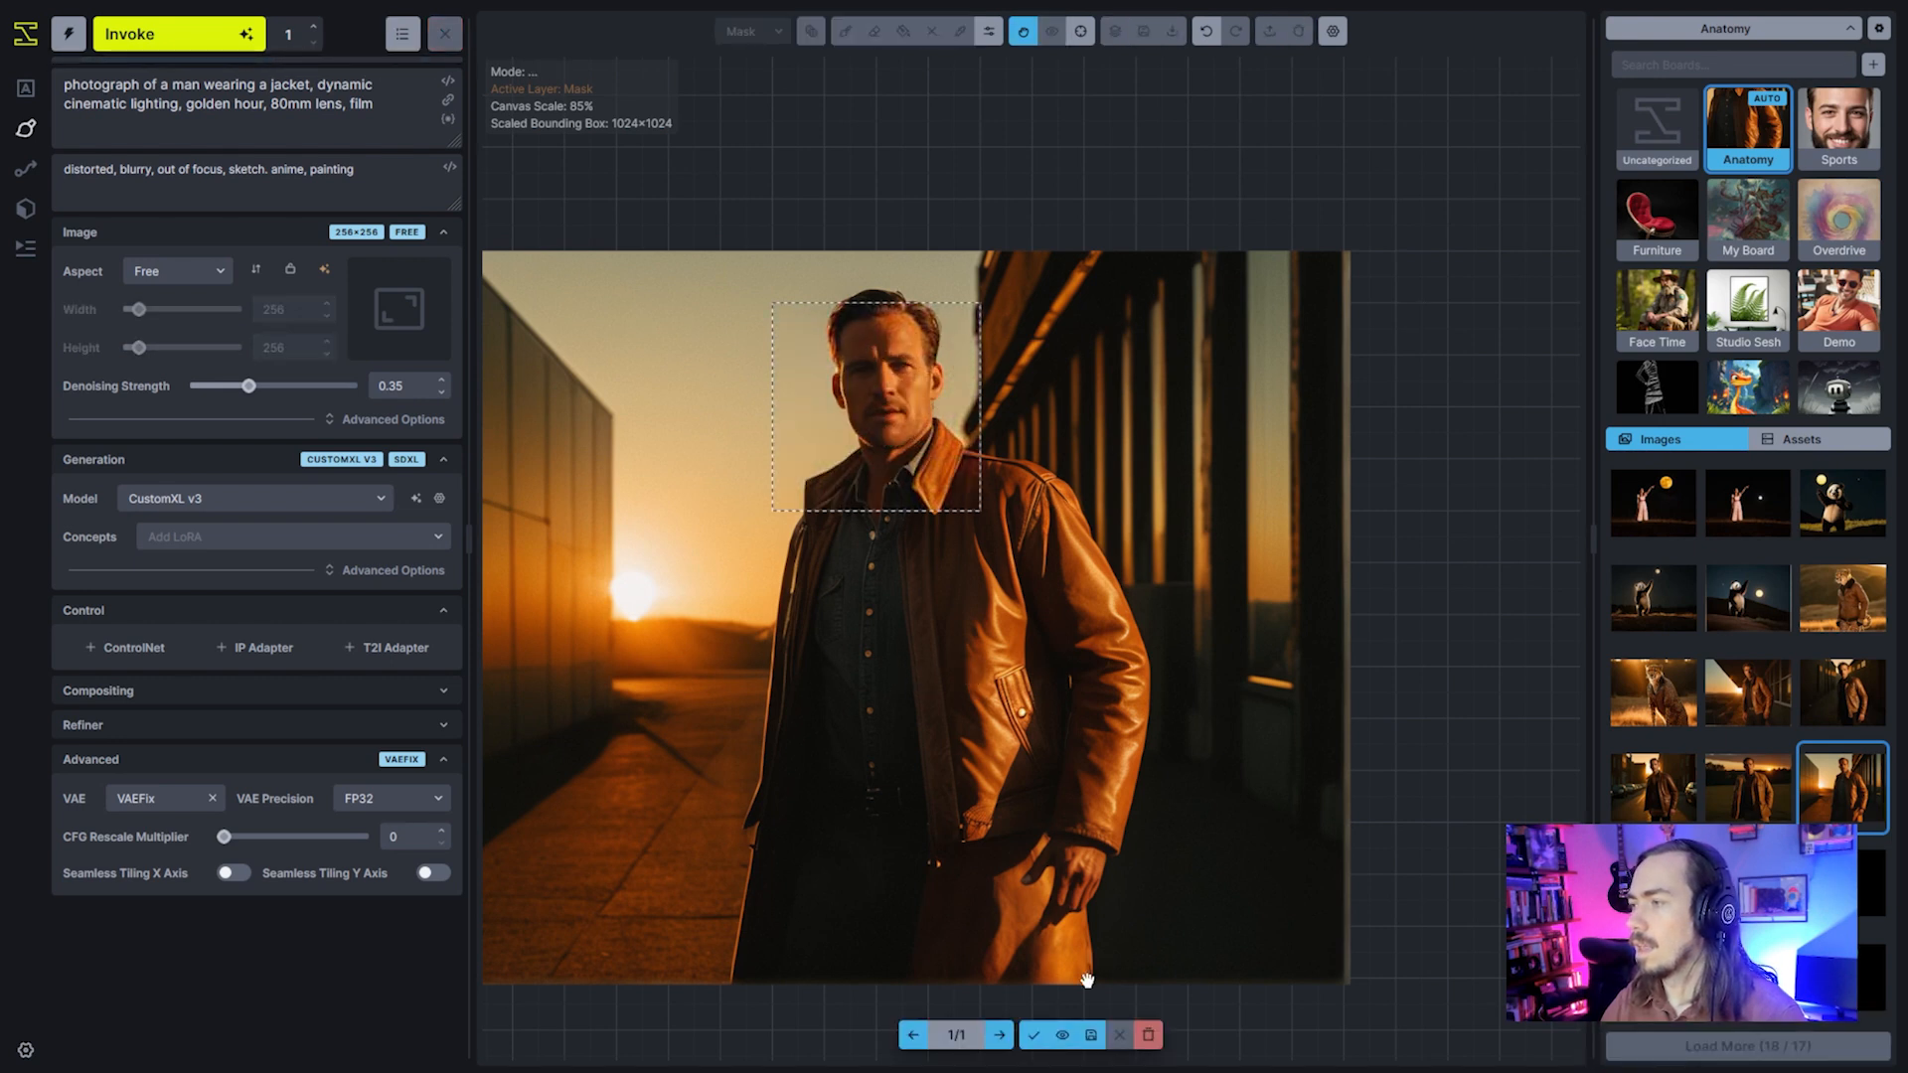
pyautogui.click(1033, 1035)
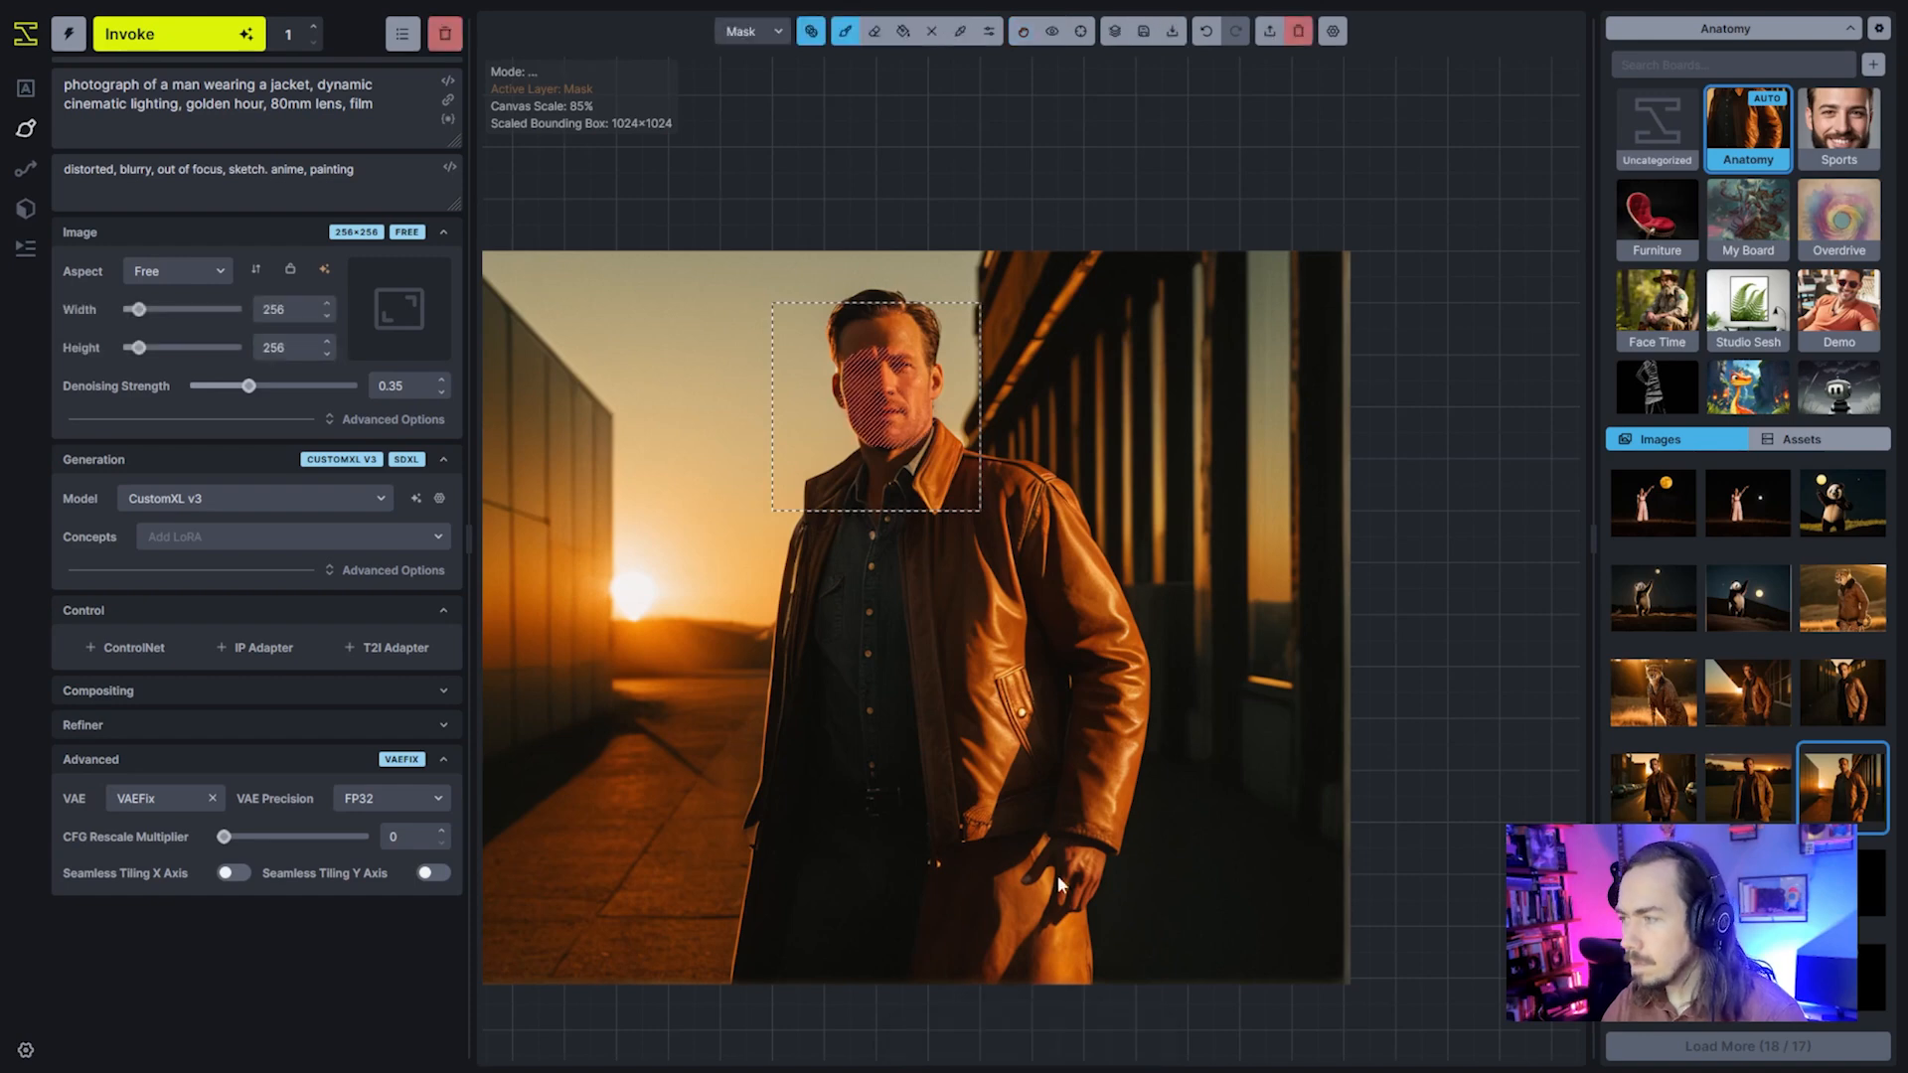
# Save the finished canvas to the gallery and switch to the generation workspace
pyautogui.click(1145, 30)
pyautogui.click(26, 88)
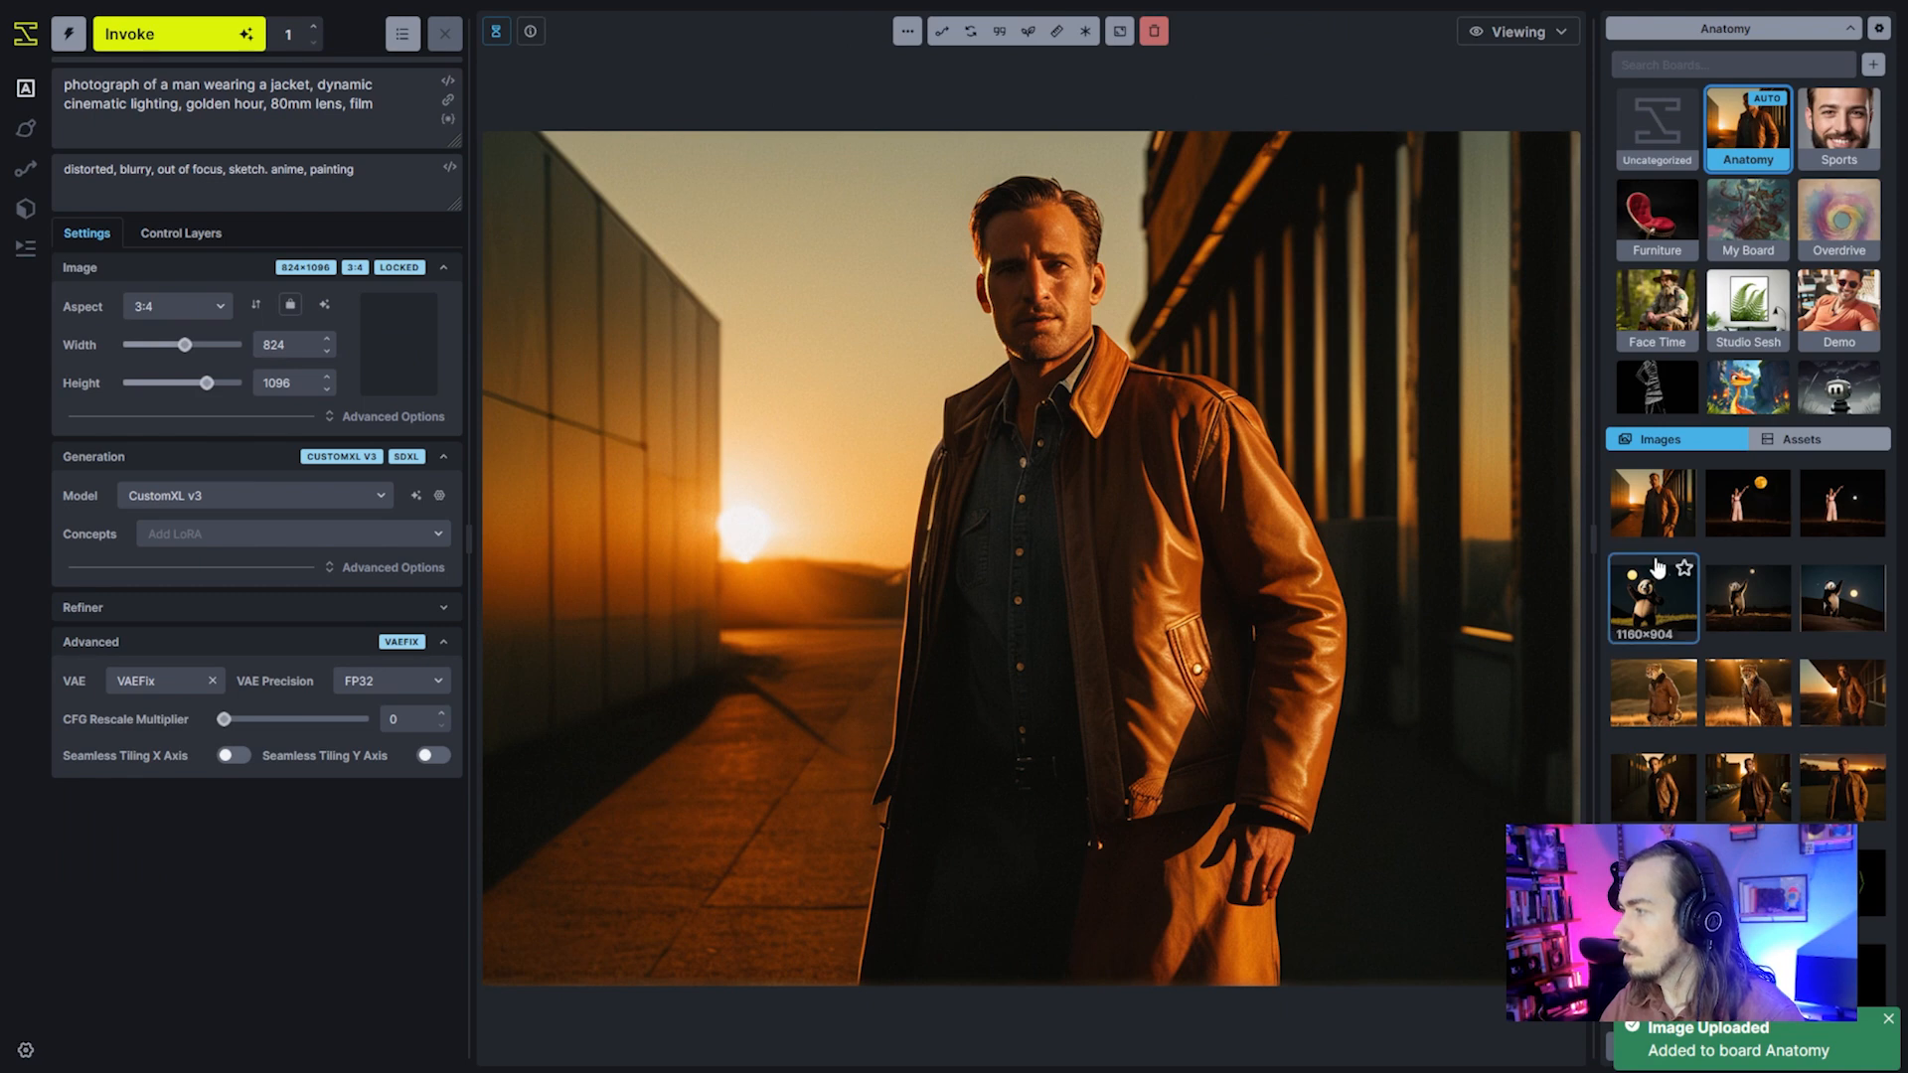
# Examine the newly saved image in the slider comparison across the face, jacket and hand, and close the comparison
pyautogui.click(1653, 502)
pyautogui.keyDown('shift'); pyautogui.click(1842, 788); pyautogui.keyUp('shift')
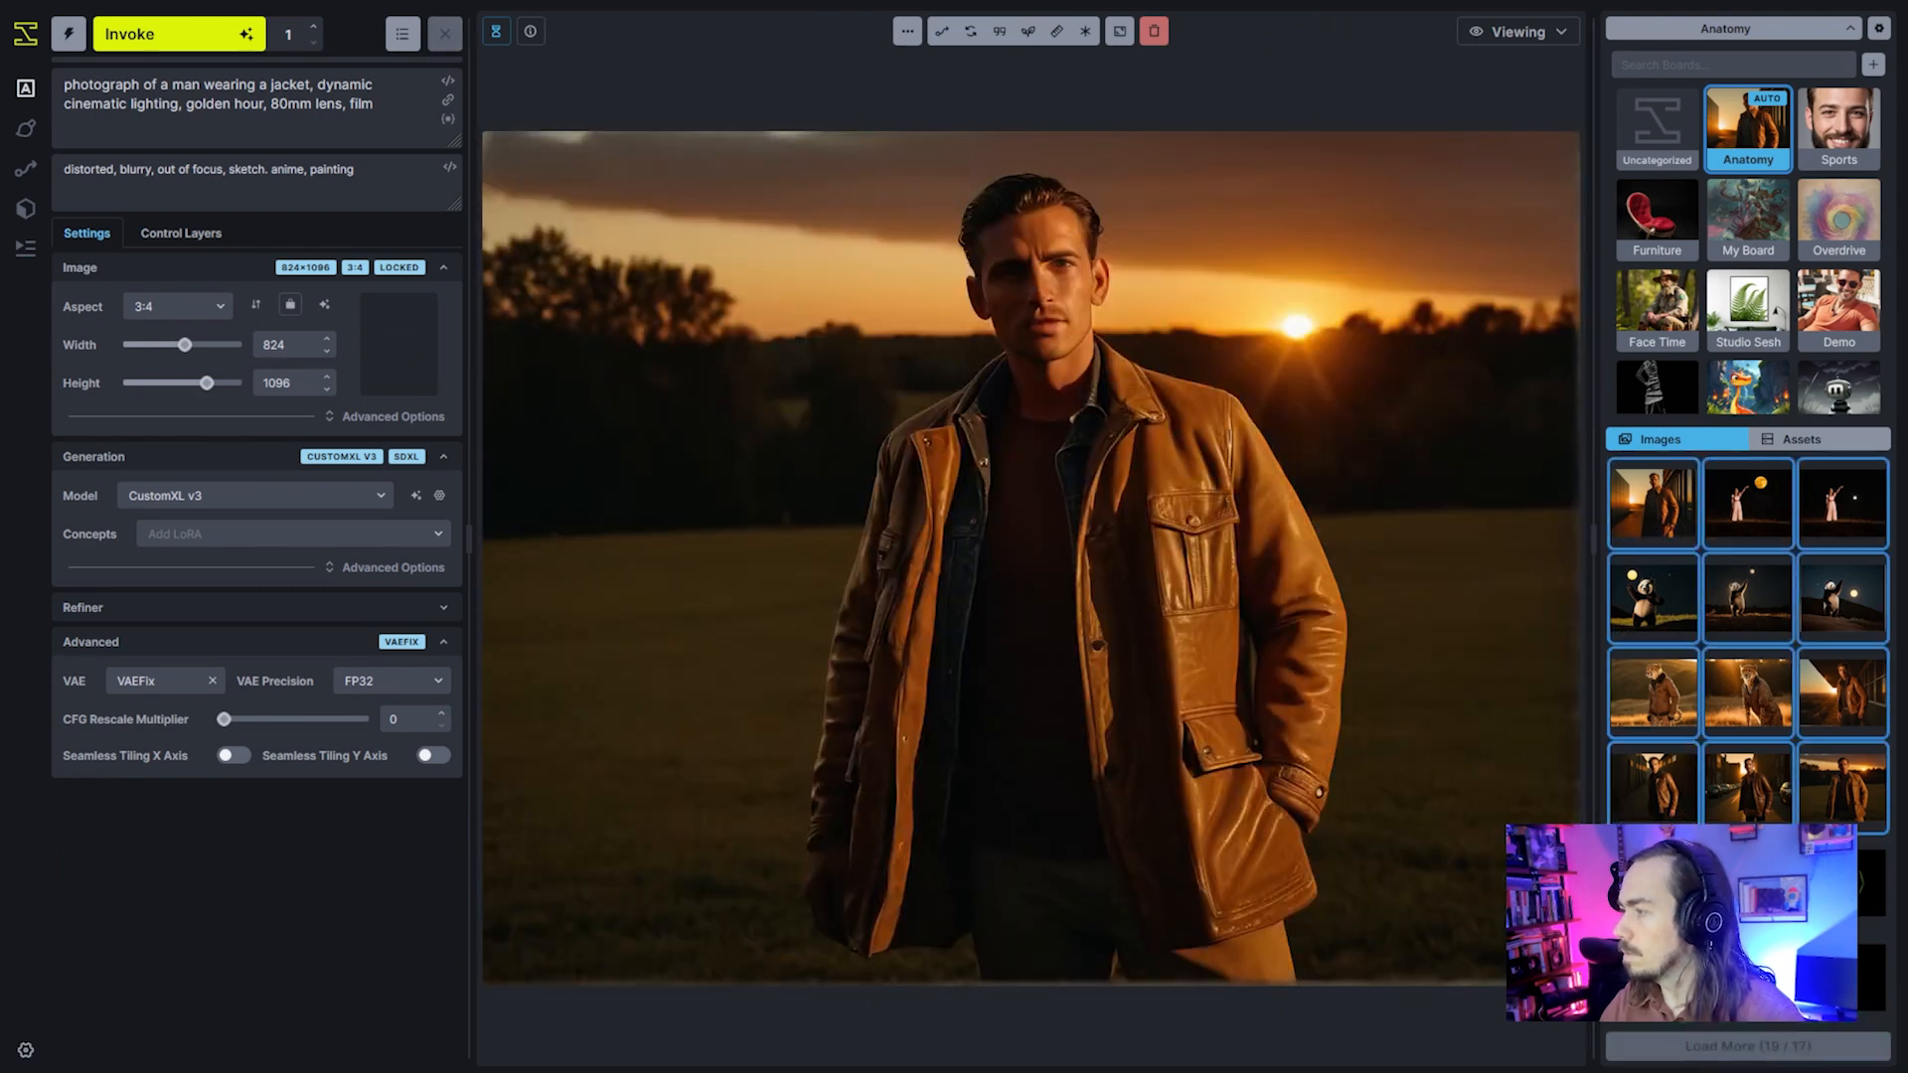
pyautogui.click(1680, 504)
pyautogui.keyDown('alt'); pyautogui.click(1678, 502); pyautogui.keyUp('alt')
pyautogui.moveTo(1067, 504); pyautogui.dragTo(1117, 412)
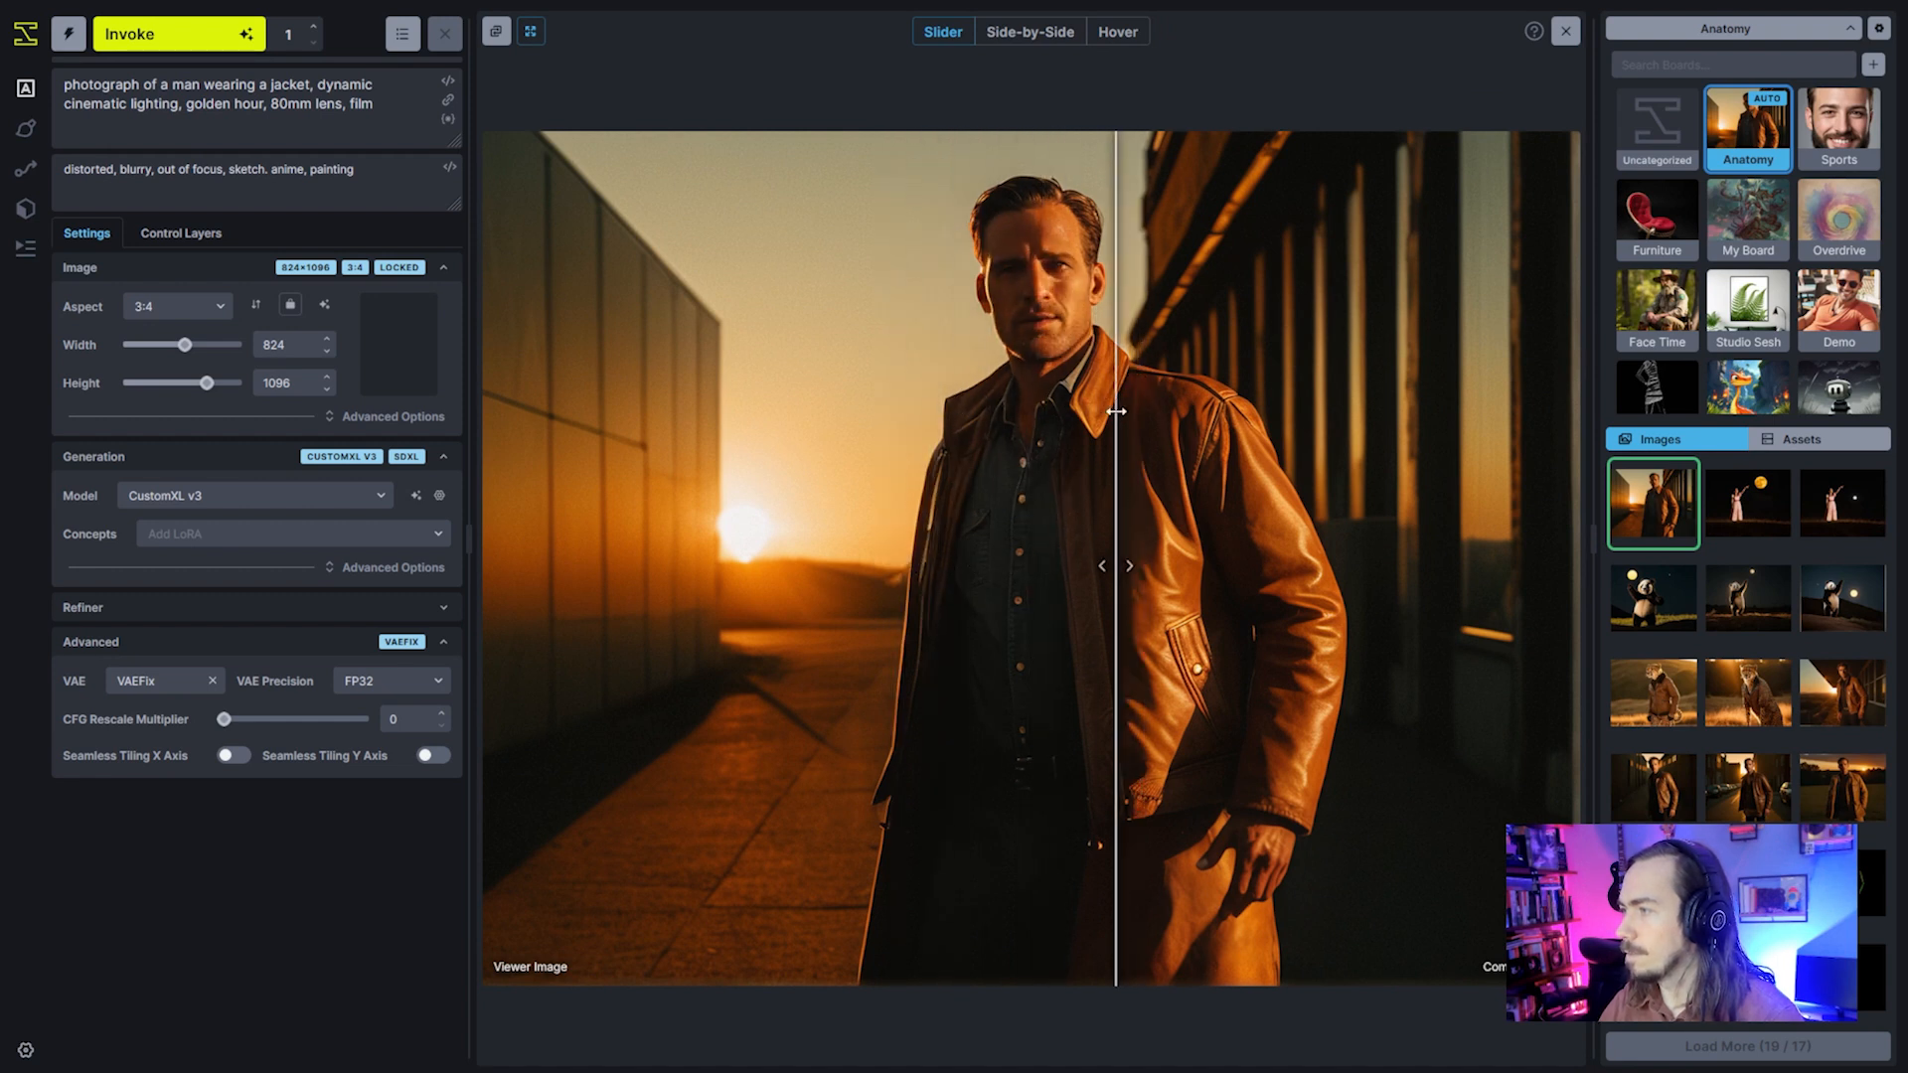
pyautogui.moveTo(1165, 911); pyautogui.dragTo(1430, 892)
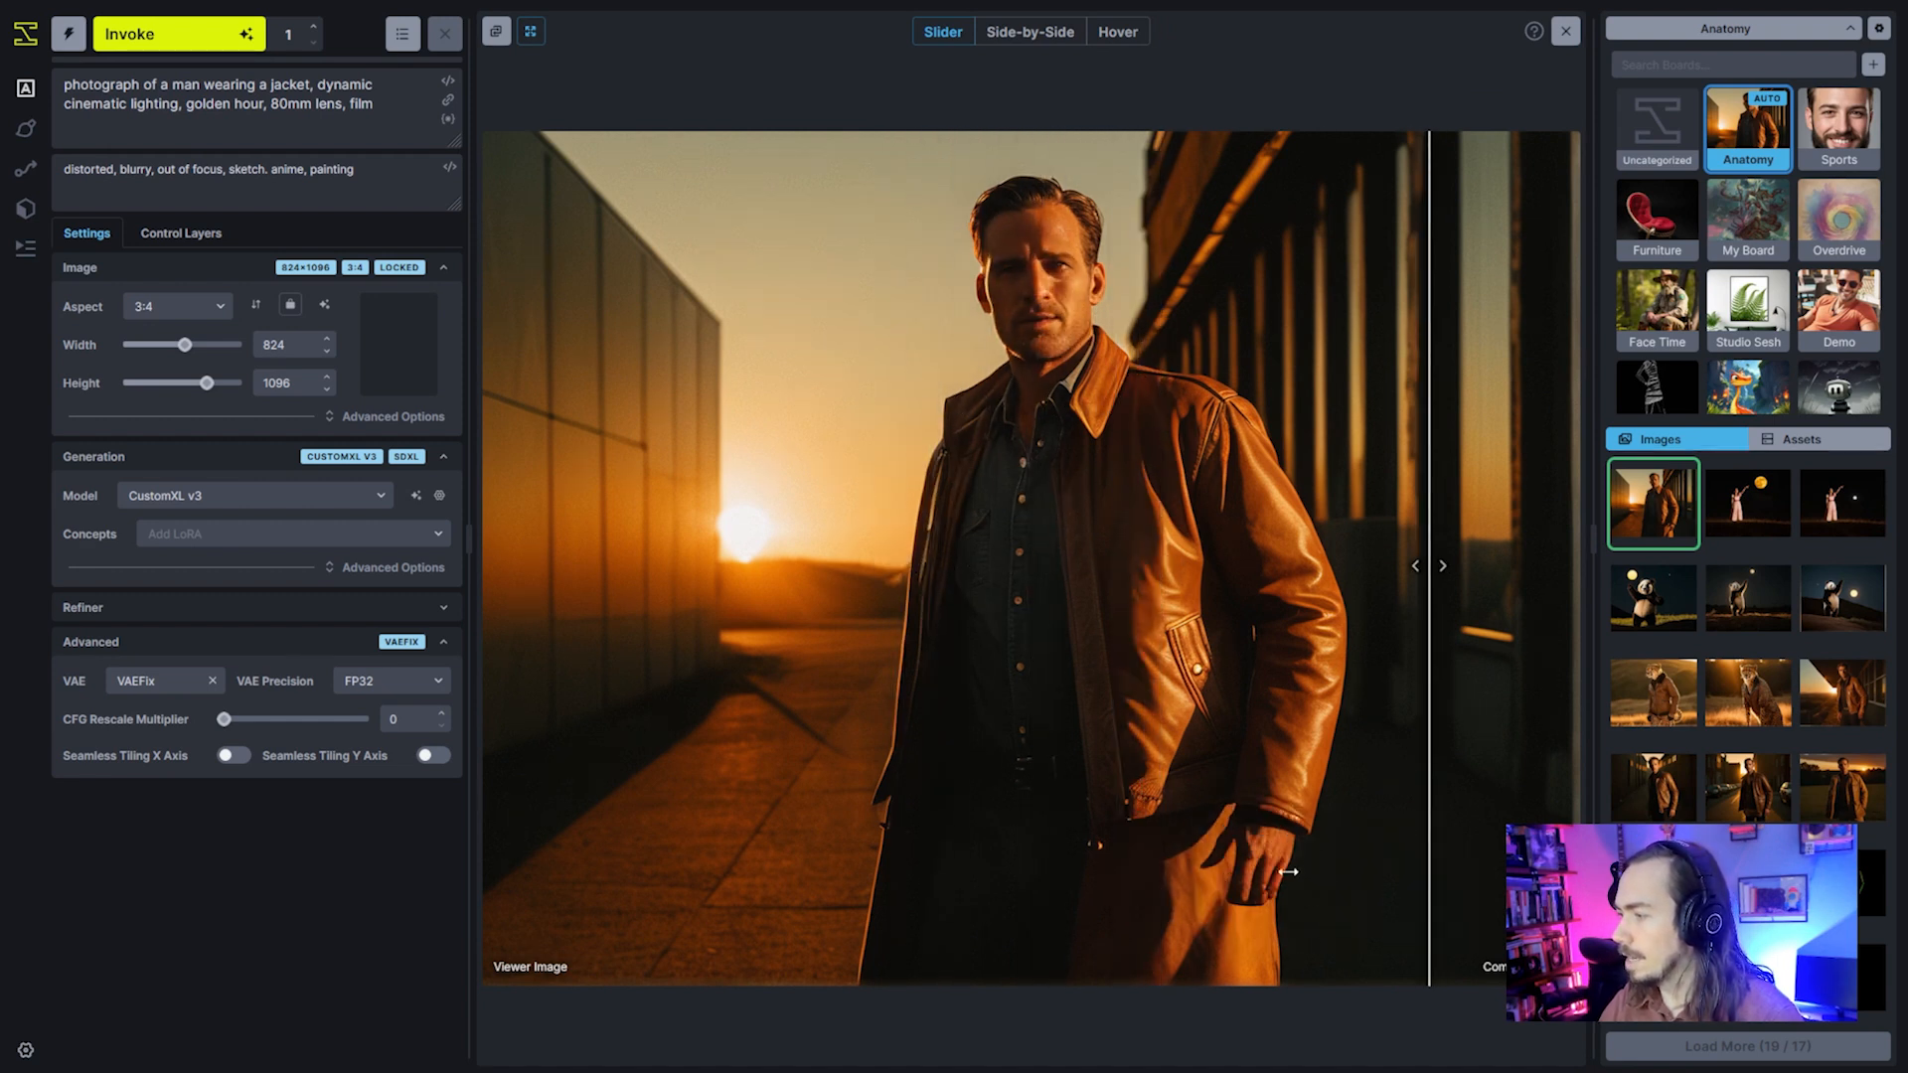
pyautogui.moveTo(1398, 818); pyautogui.dragTo(609, 749)
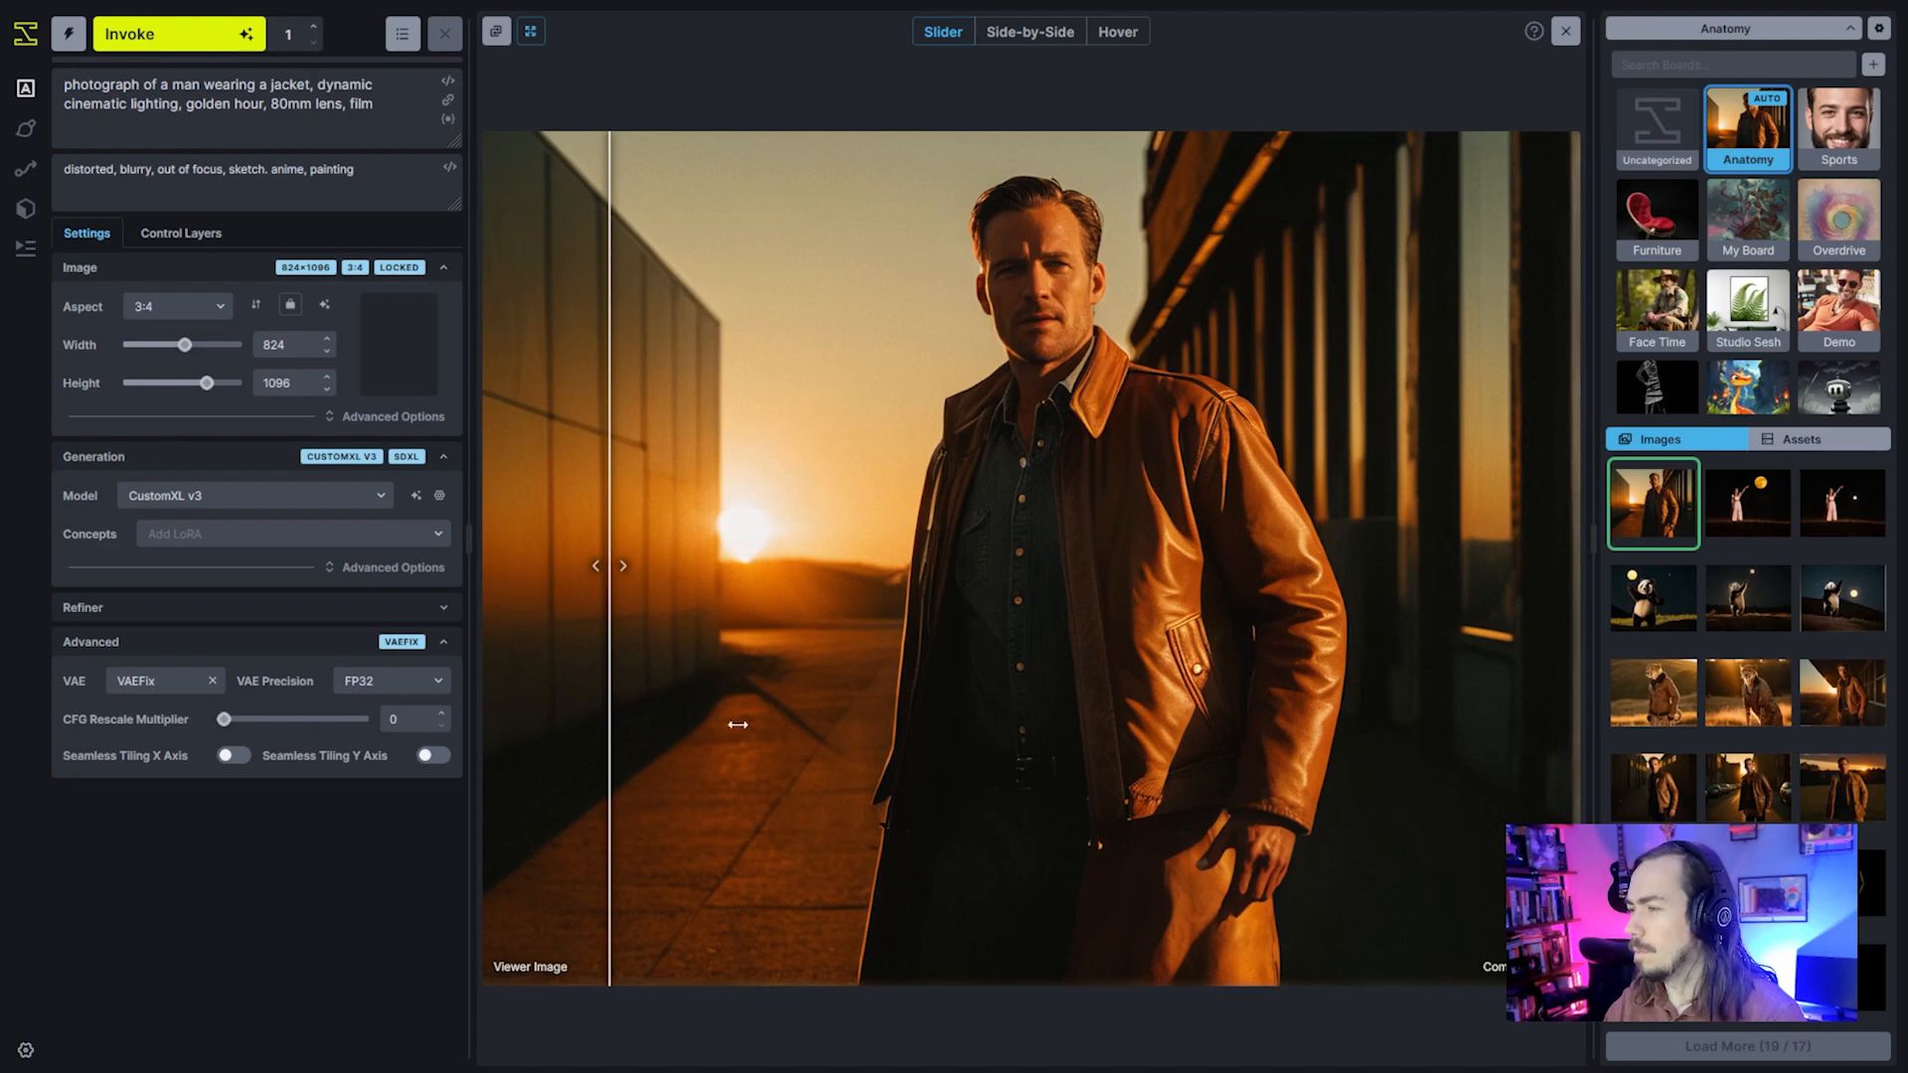
pyautogui.moveTo(1112, 918); pyautogui.dragTo(735, 695)
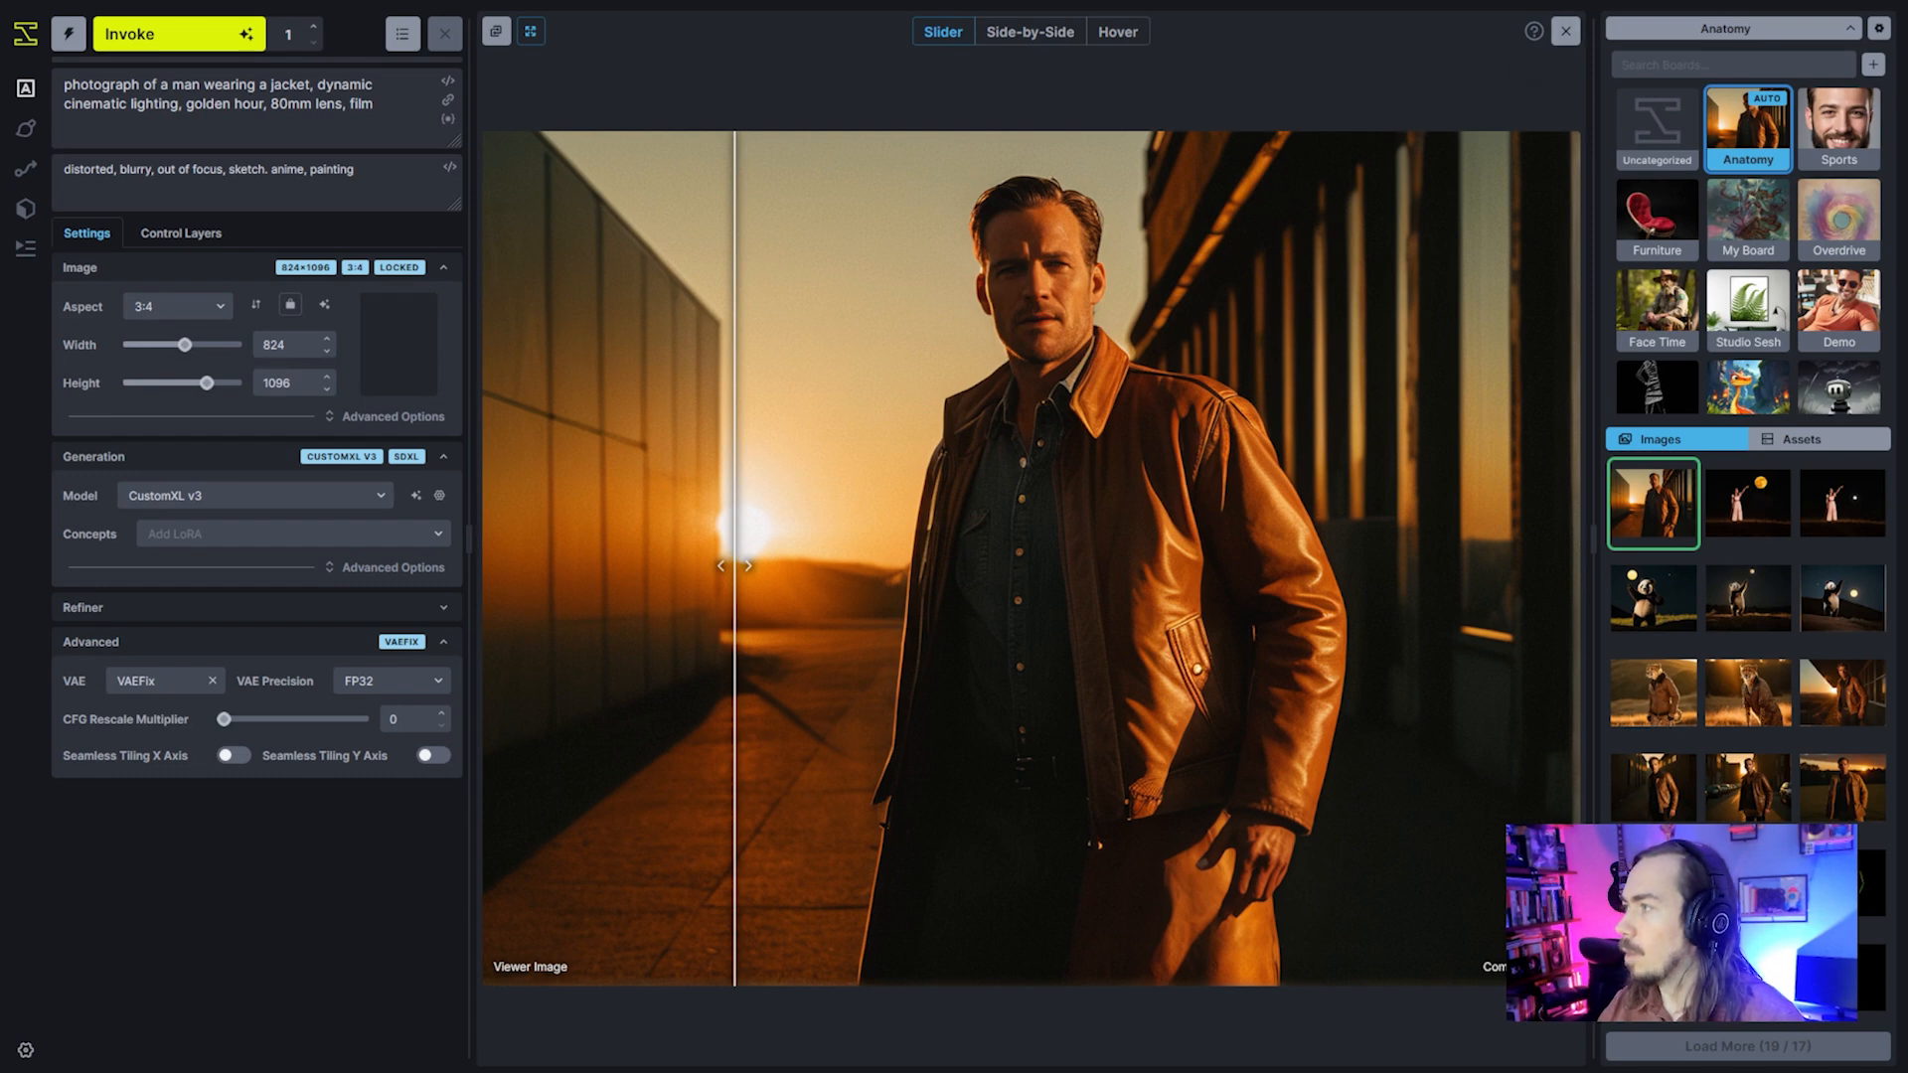
pyautogui.click(1566, 31)
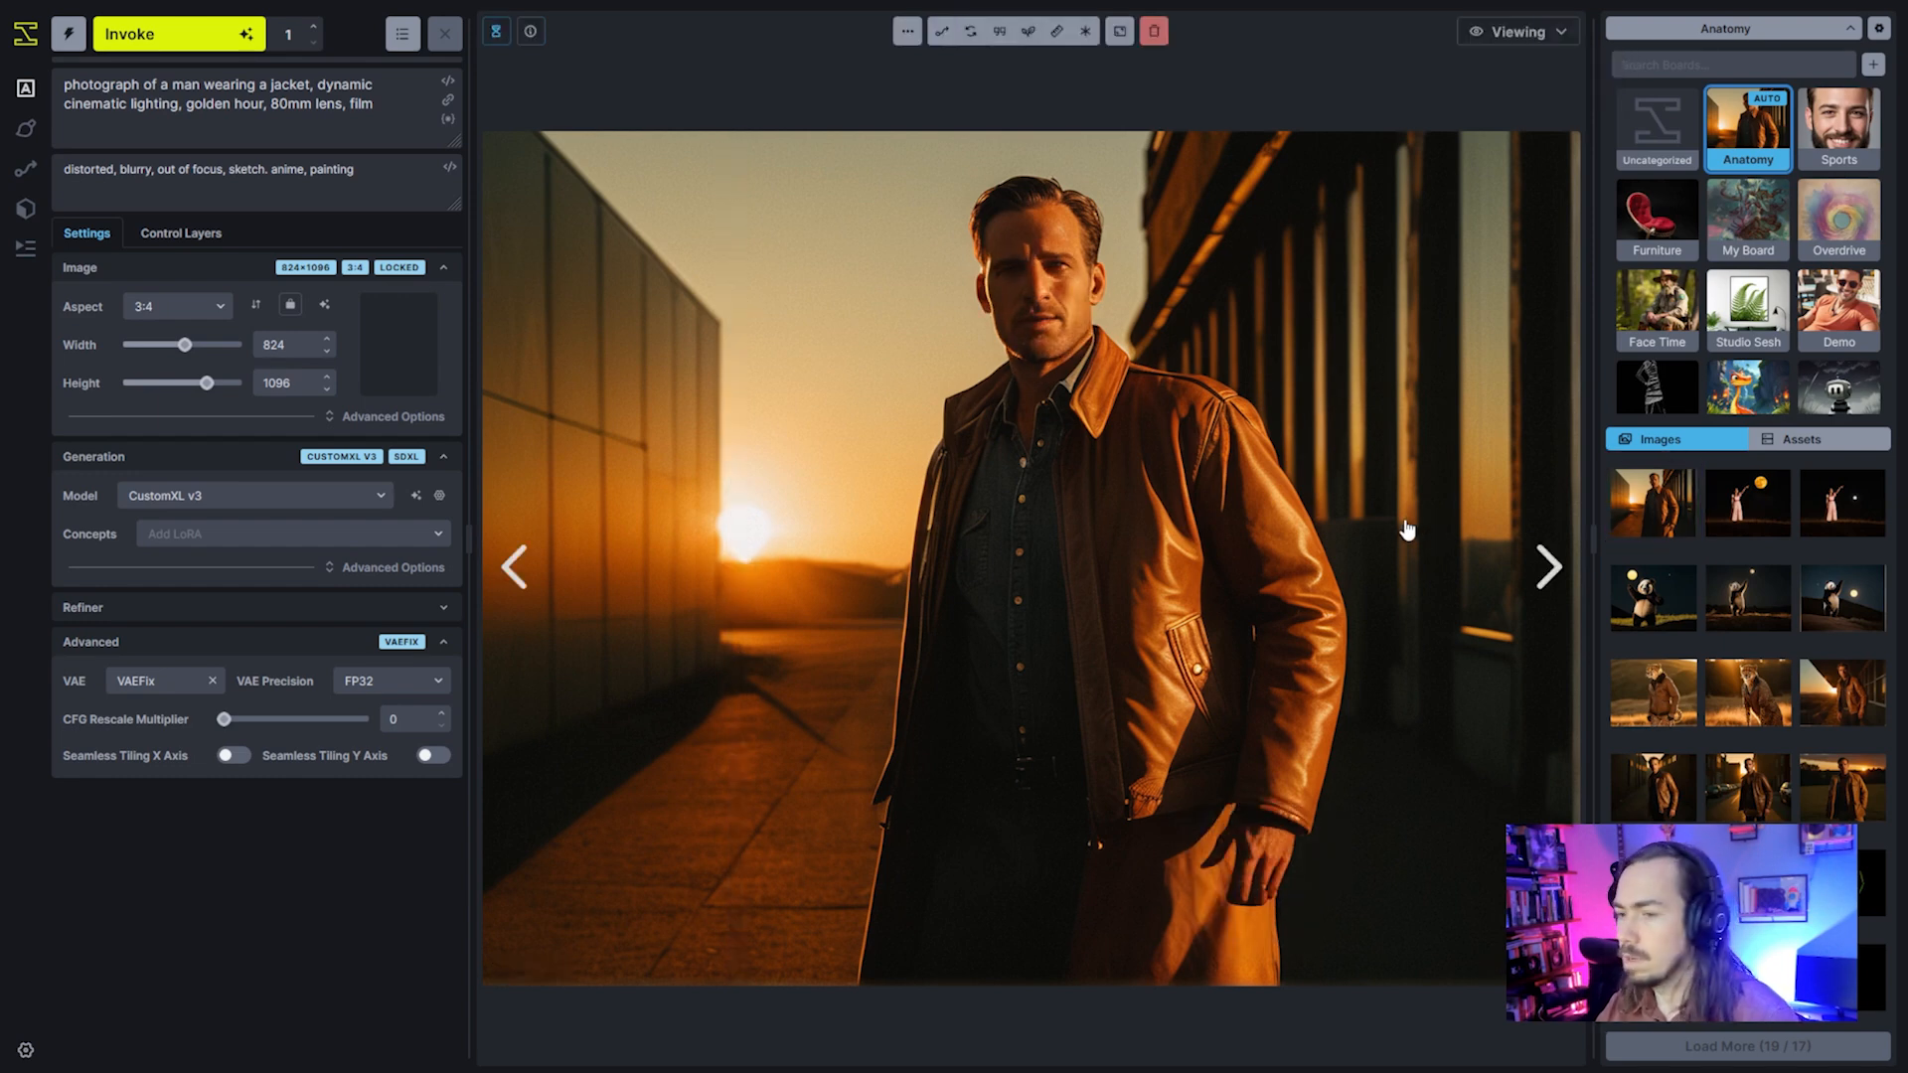
# Paste the copied warrior sketch into the Anatomy board and show it among the board's assets
pyautogui.hotkey('ctrl', 'v')
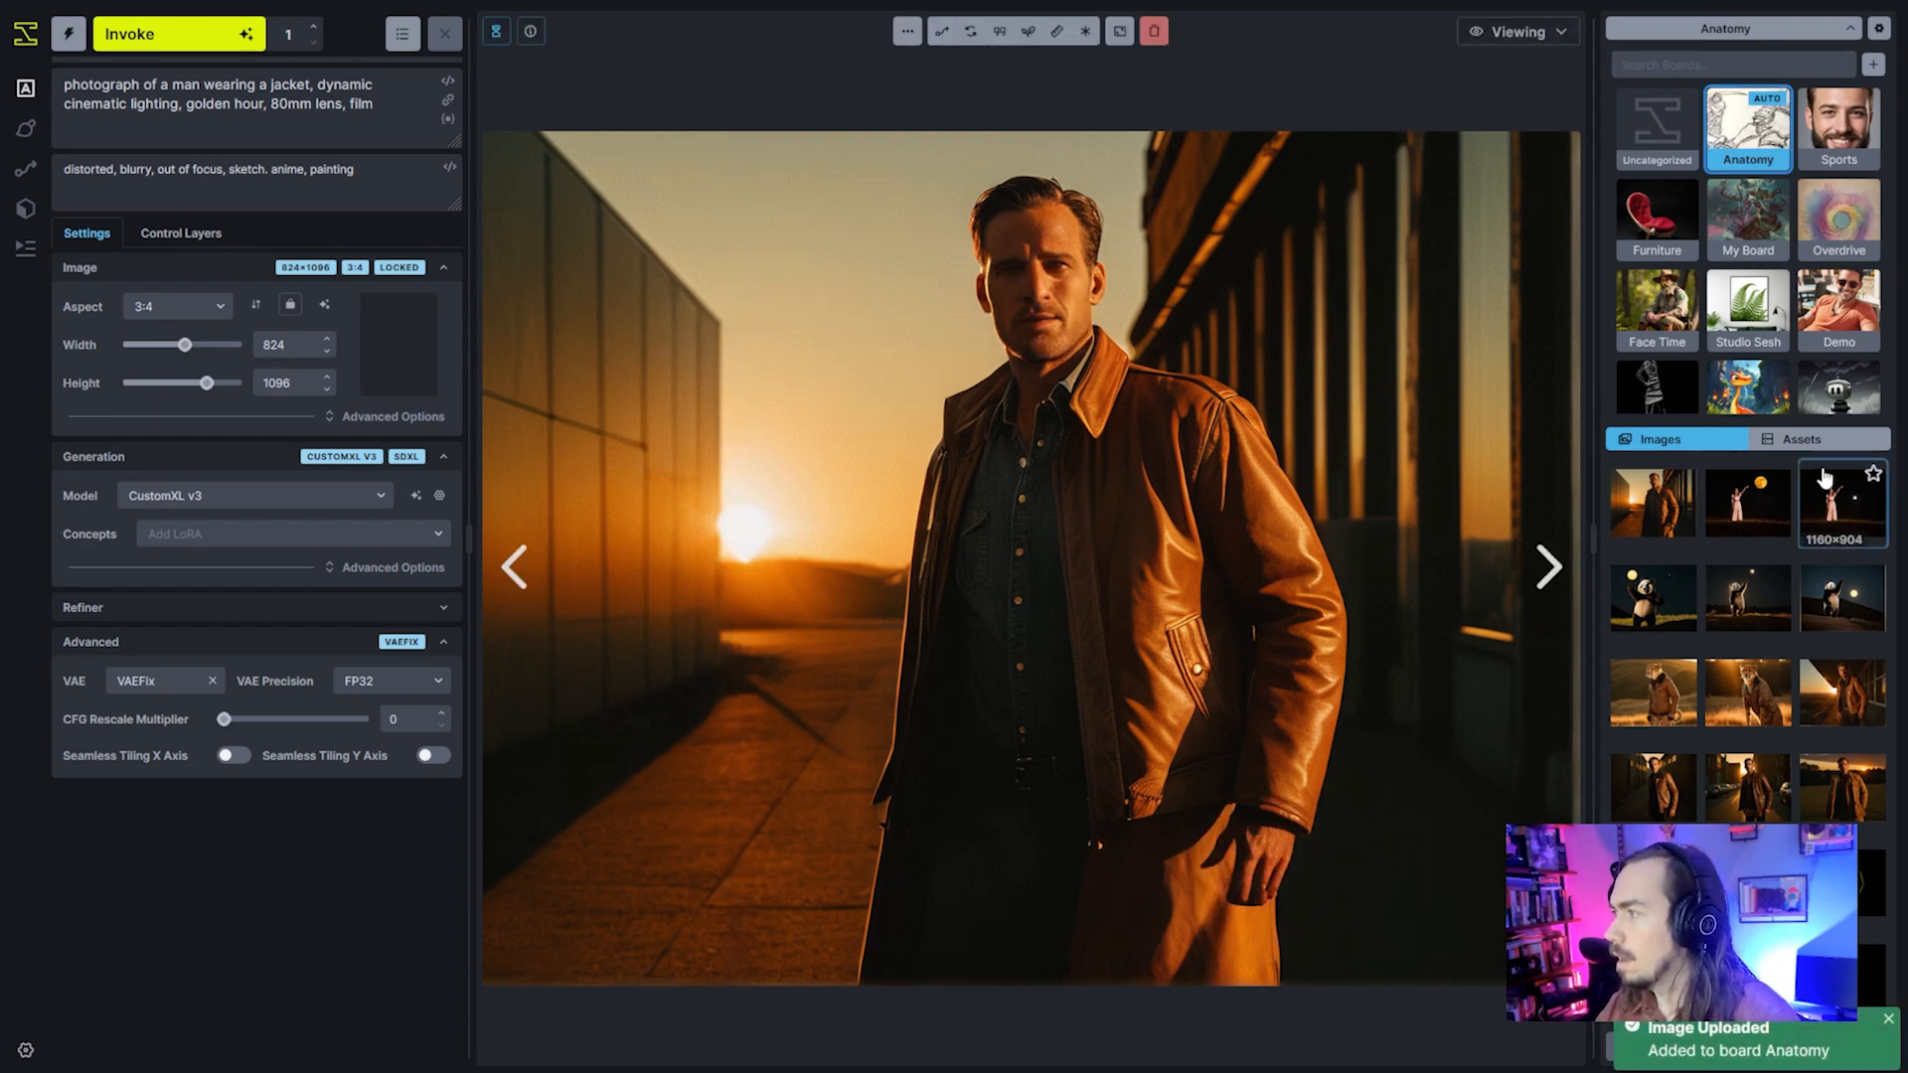
pyautogui.click(1794, 439)
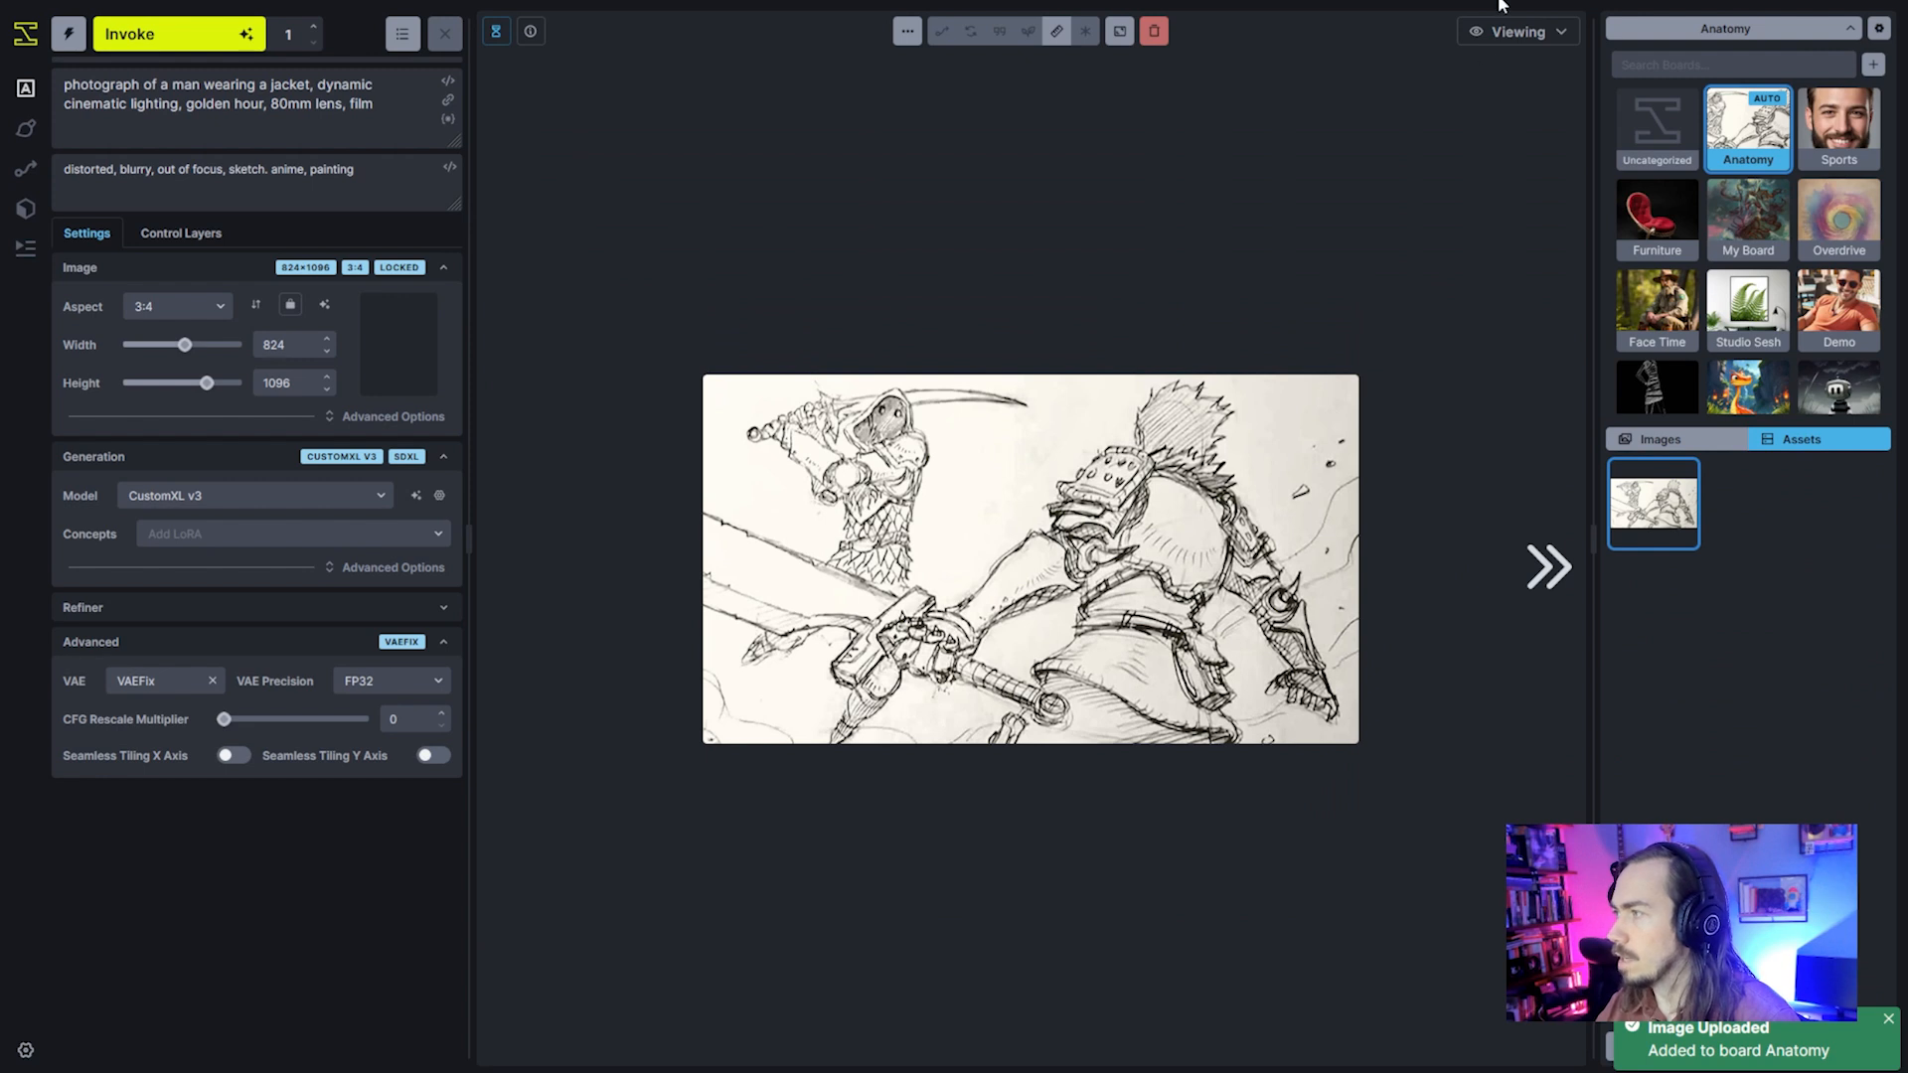
# Switch to editing and add a Global Control Adapter layer with the controlnet-canny-sdxl-1.0 model
pyautogui.click(1519, 31)
pyautogui.click(181, 233)
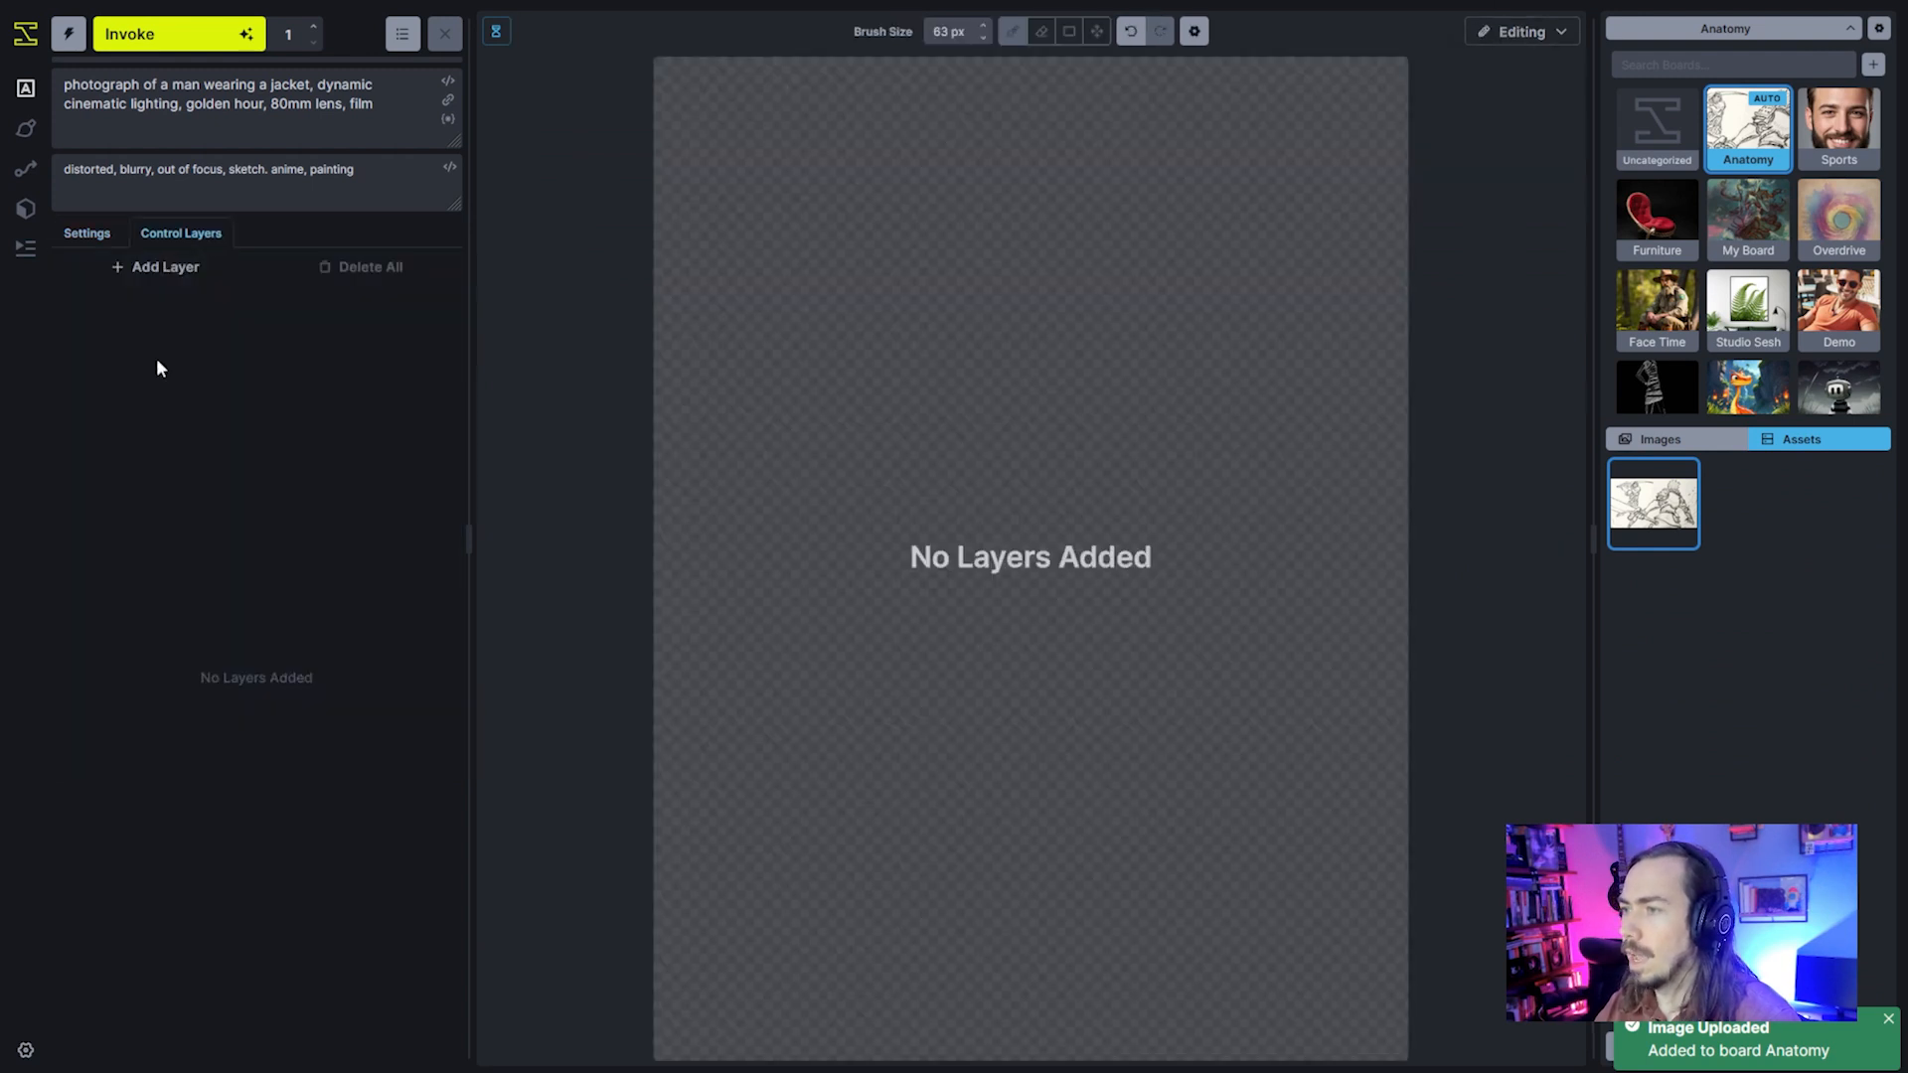
pyautogui.click(166, 266)
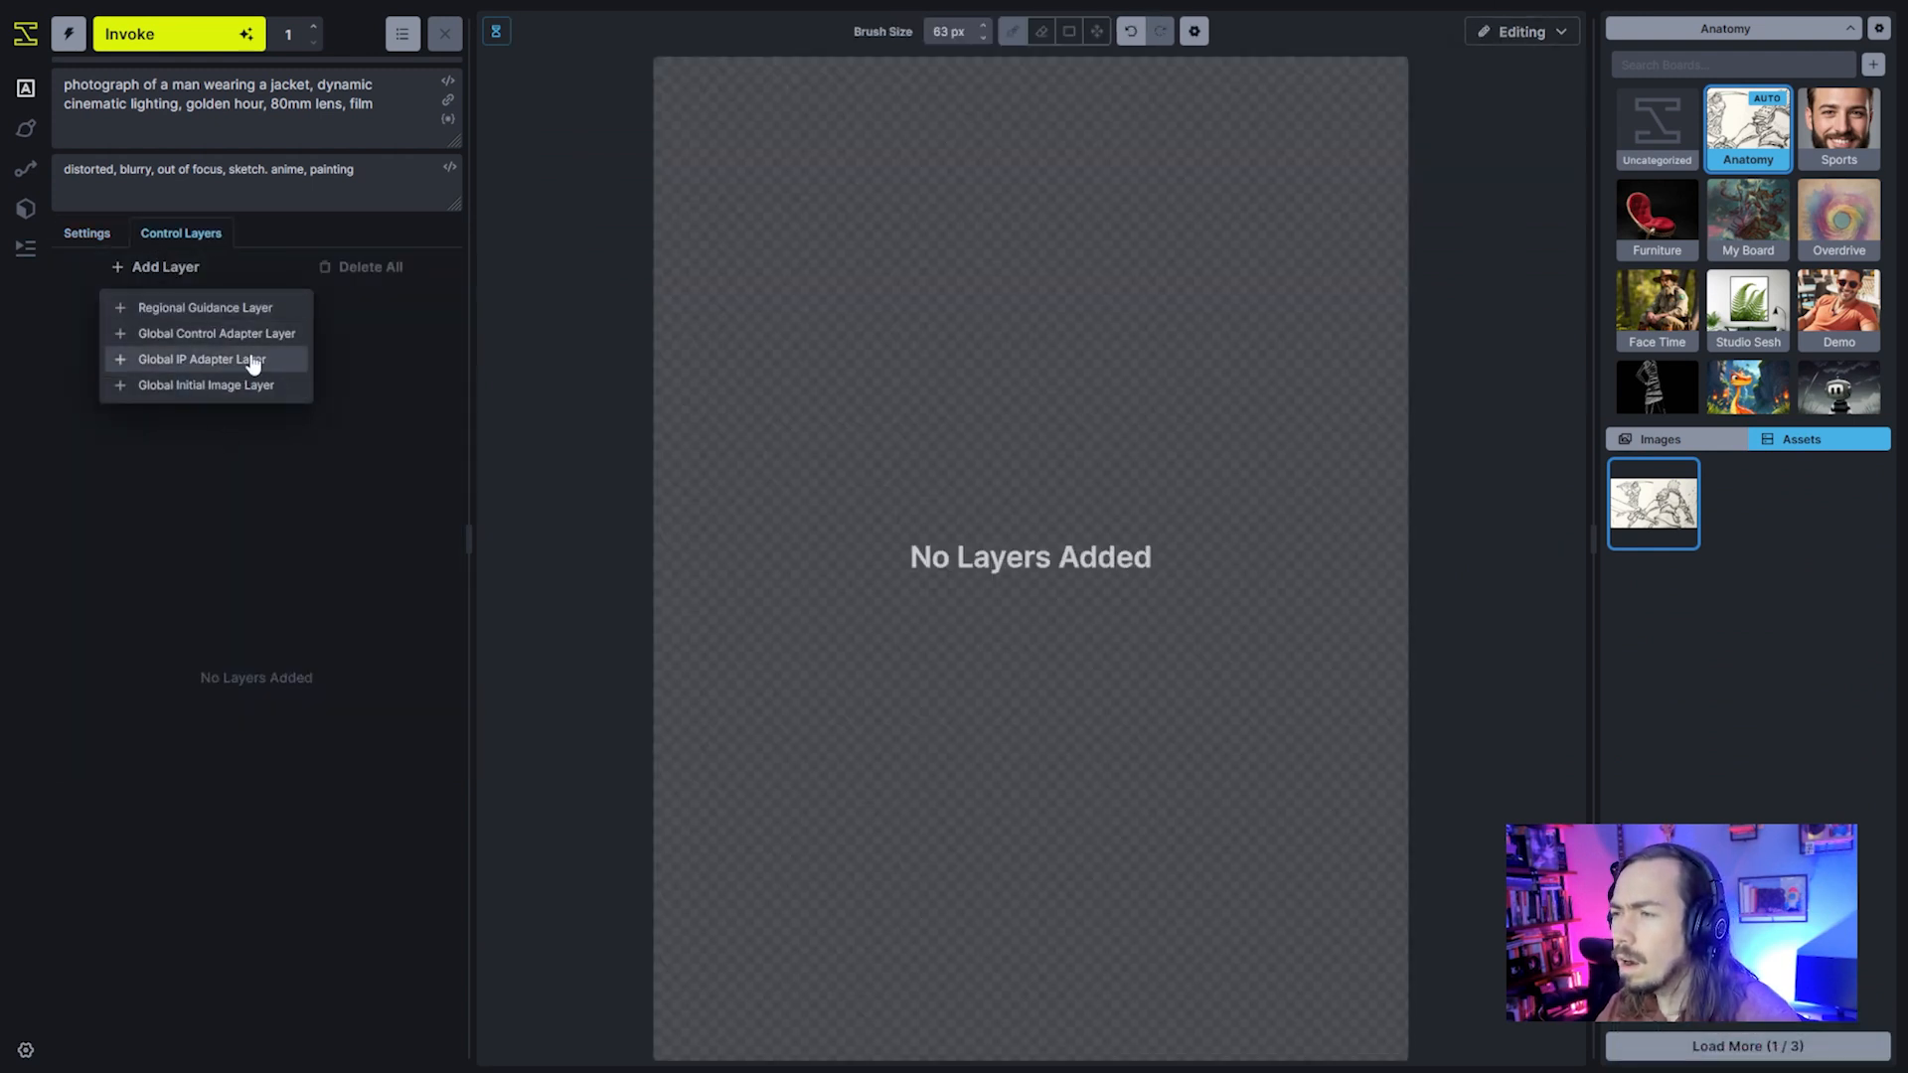
pyautogui.click(243, 335)
pyautogui.click(228, 342)
pyautogui.click(238, 467)
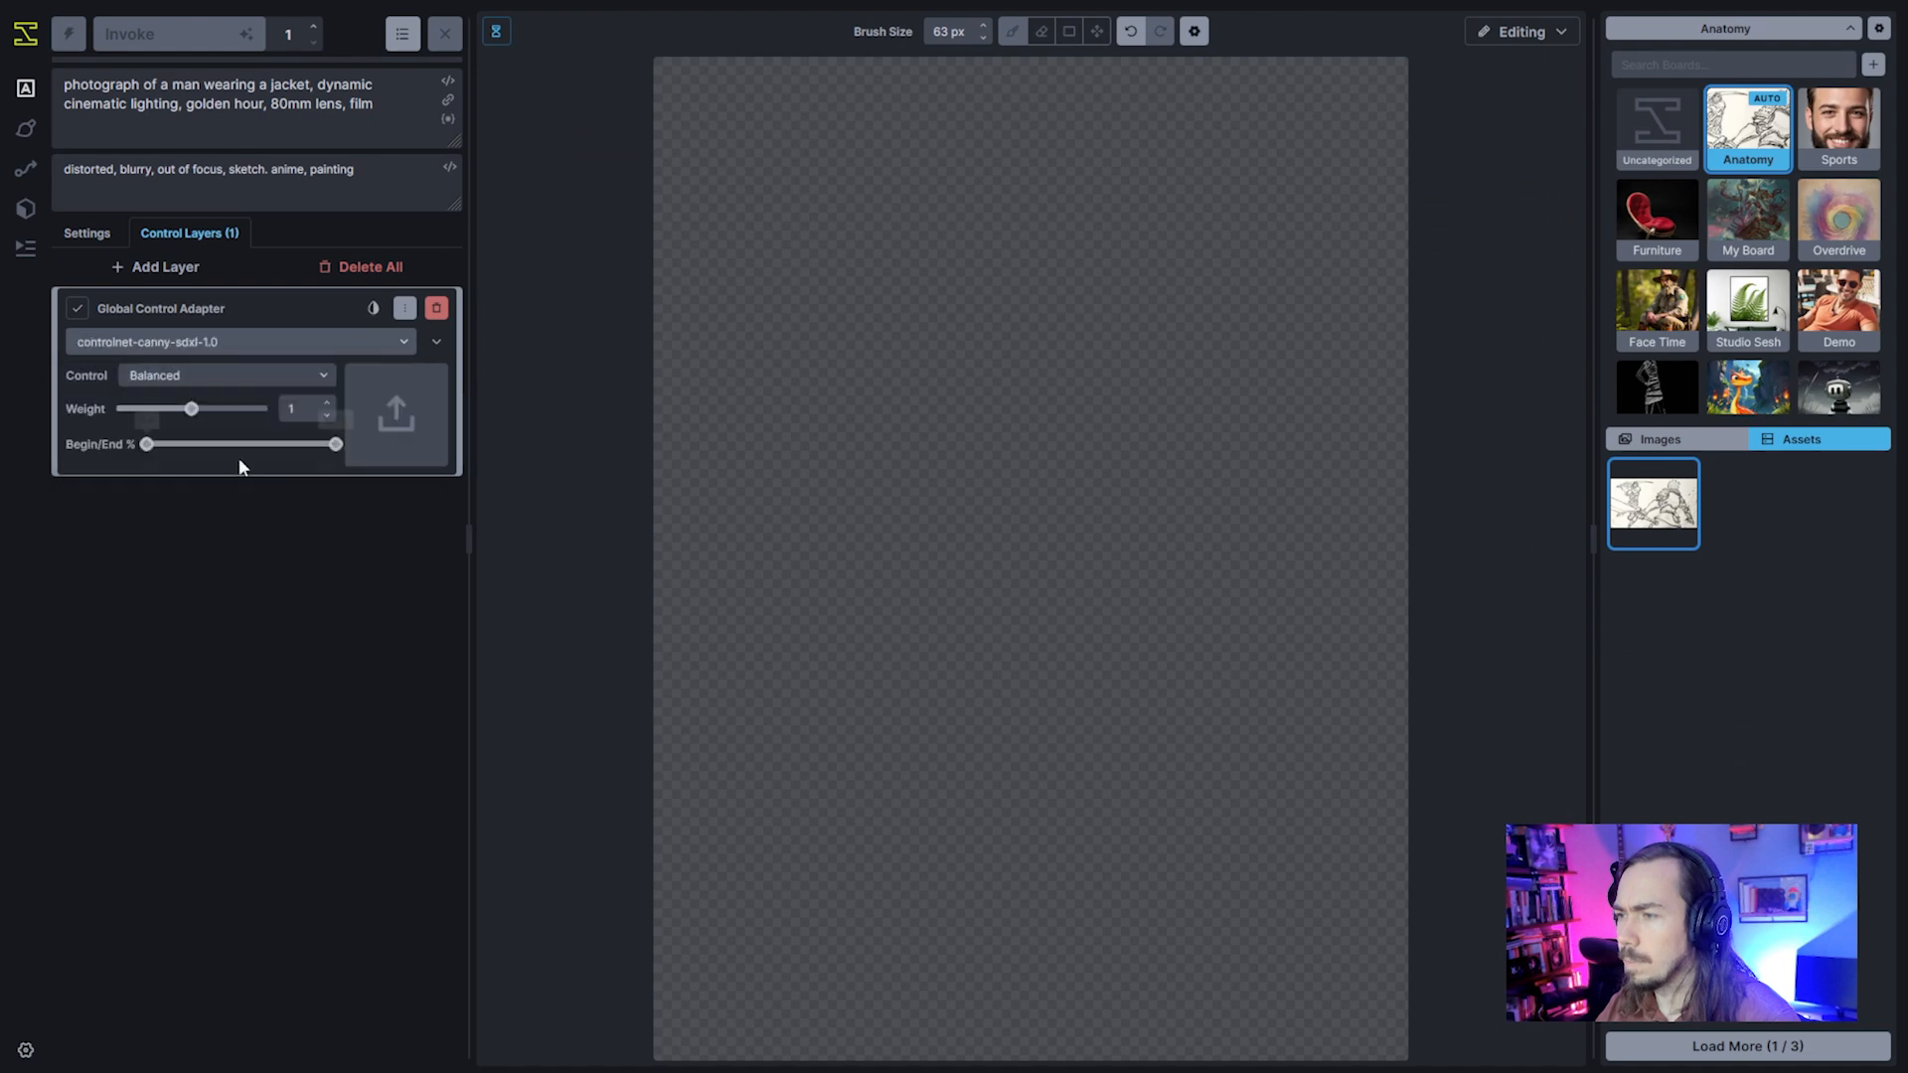
# Use the warrior sketch as the control adapter's image and match the canvas size to it
pyautogui.moveTo(1654, 503)
pyautogui.mouseDown()
pyautogui.moveTo(729, 604)
pyautogui.moveTo(392, 414)
pyautogui.moveTo(438, 407)
pyautogui.mouseUp()
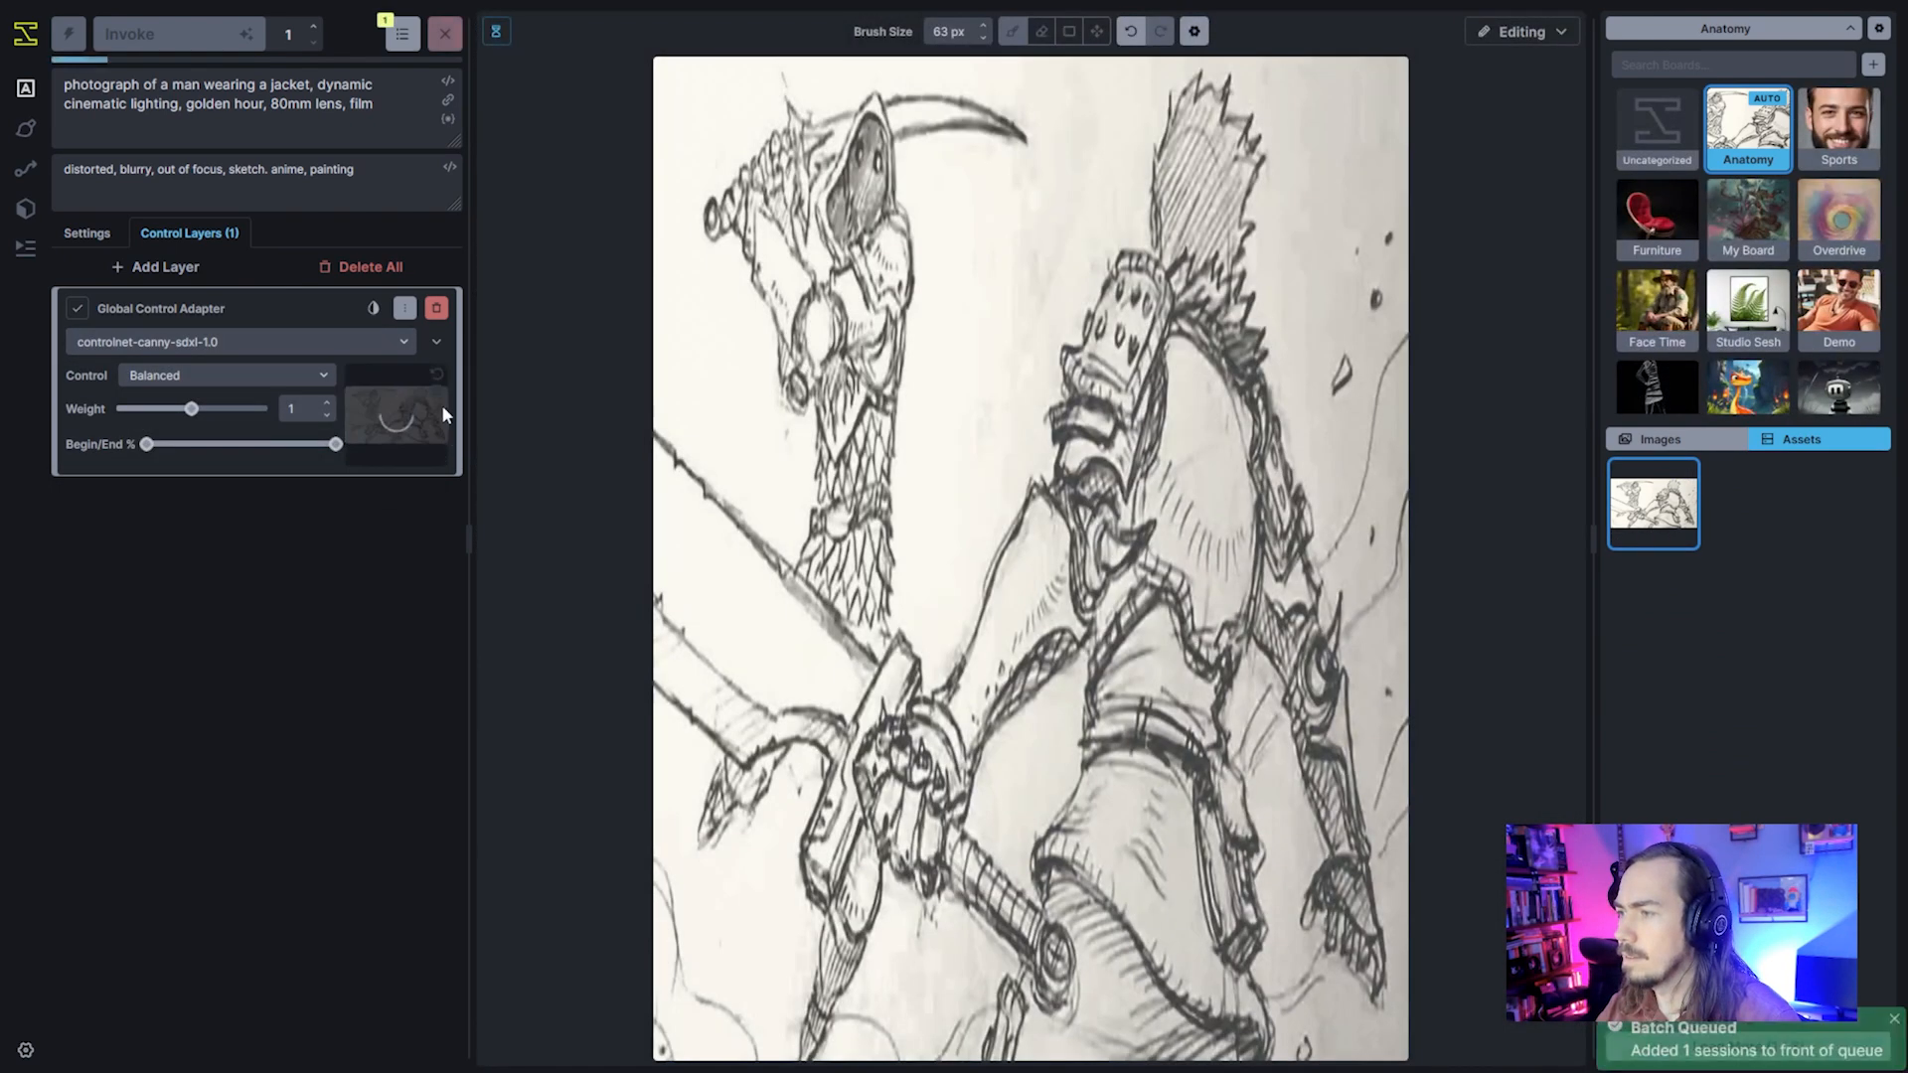
pyautogui.click(444, 420)
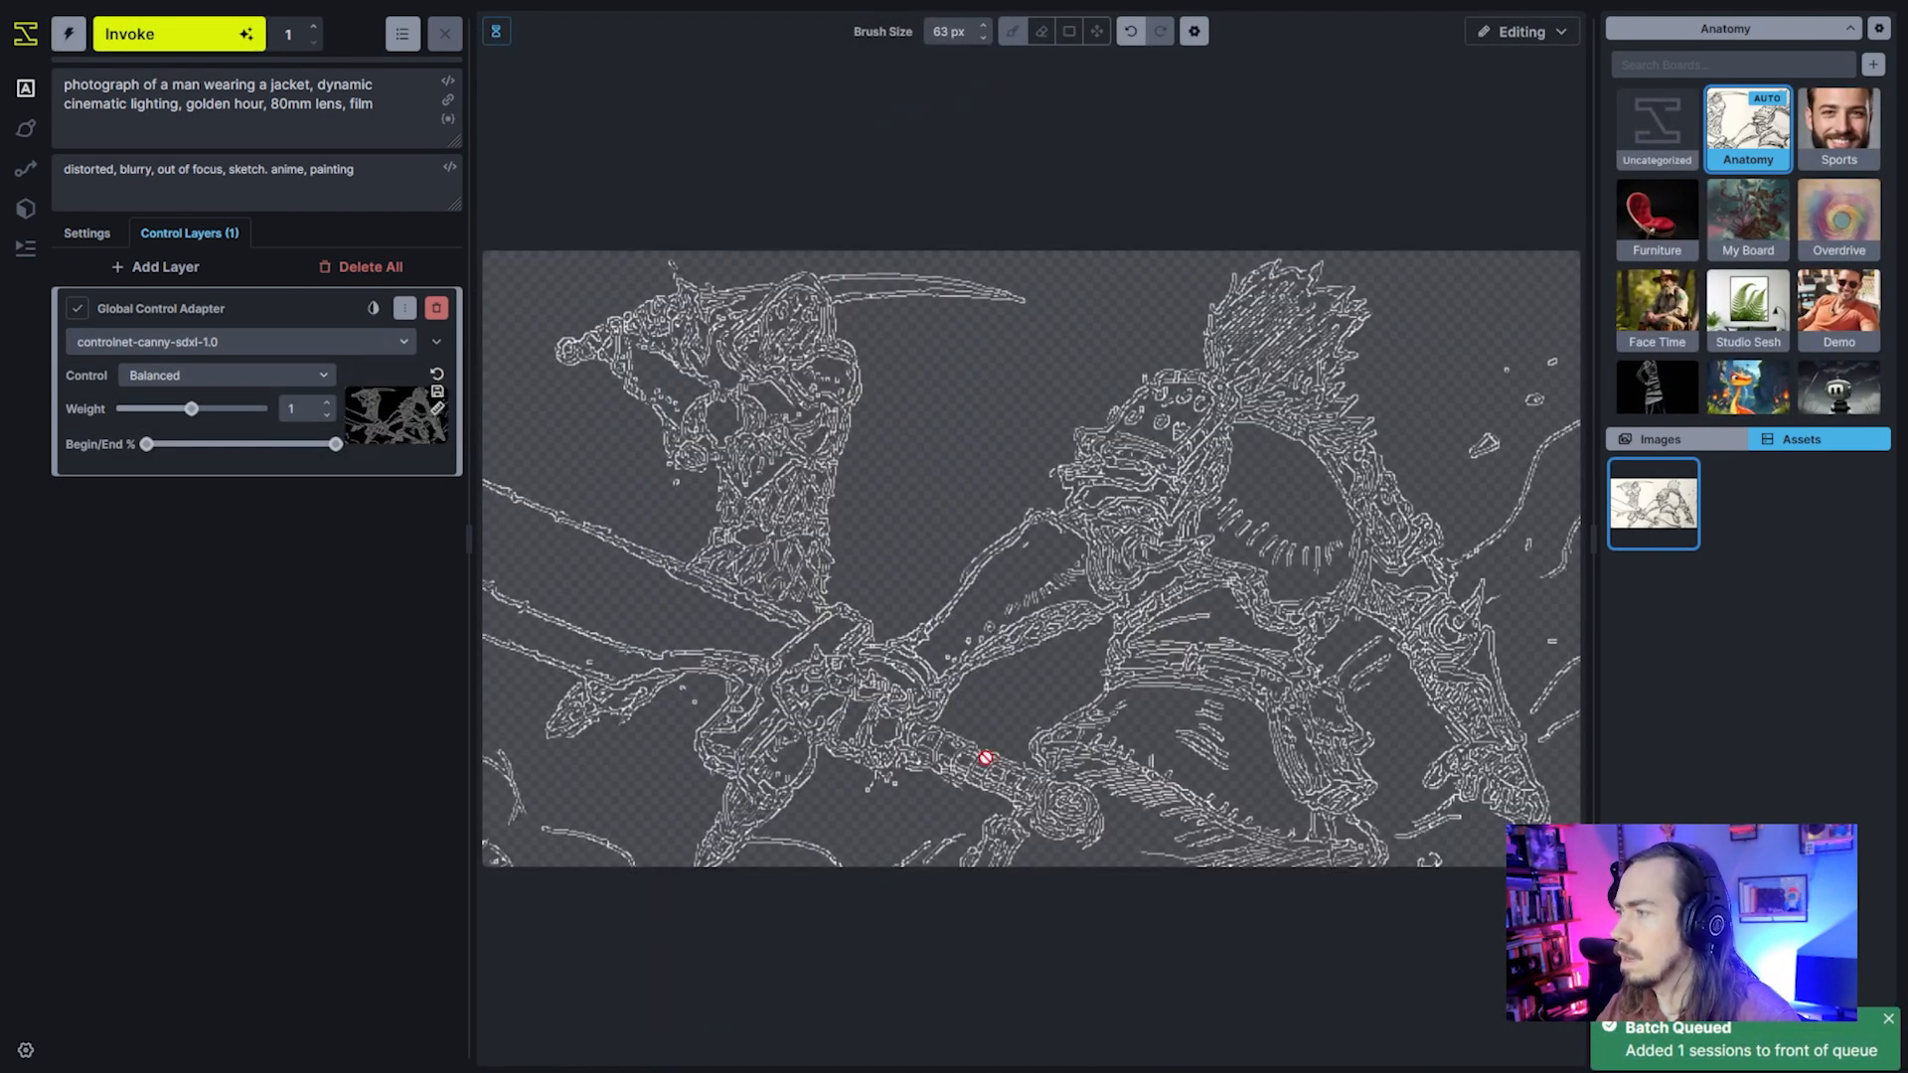
# Set the Canny processor's low and high thresholds to 255
pyautogui.click(436, 341)
pyautogui.moveTo(292, 530); pyautogui.dragTo(348, 566)
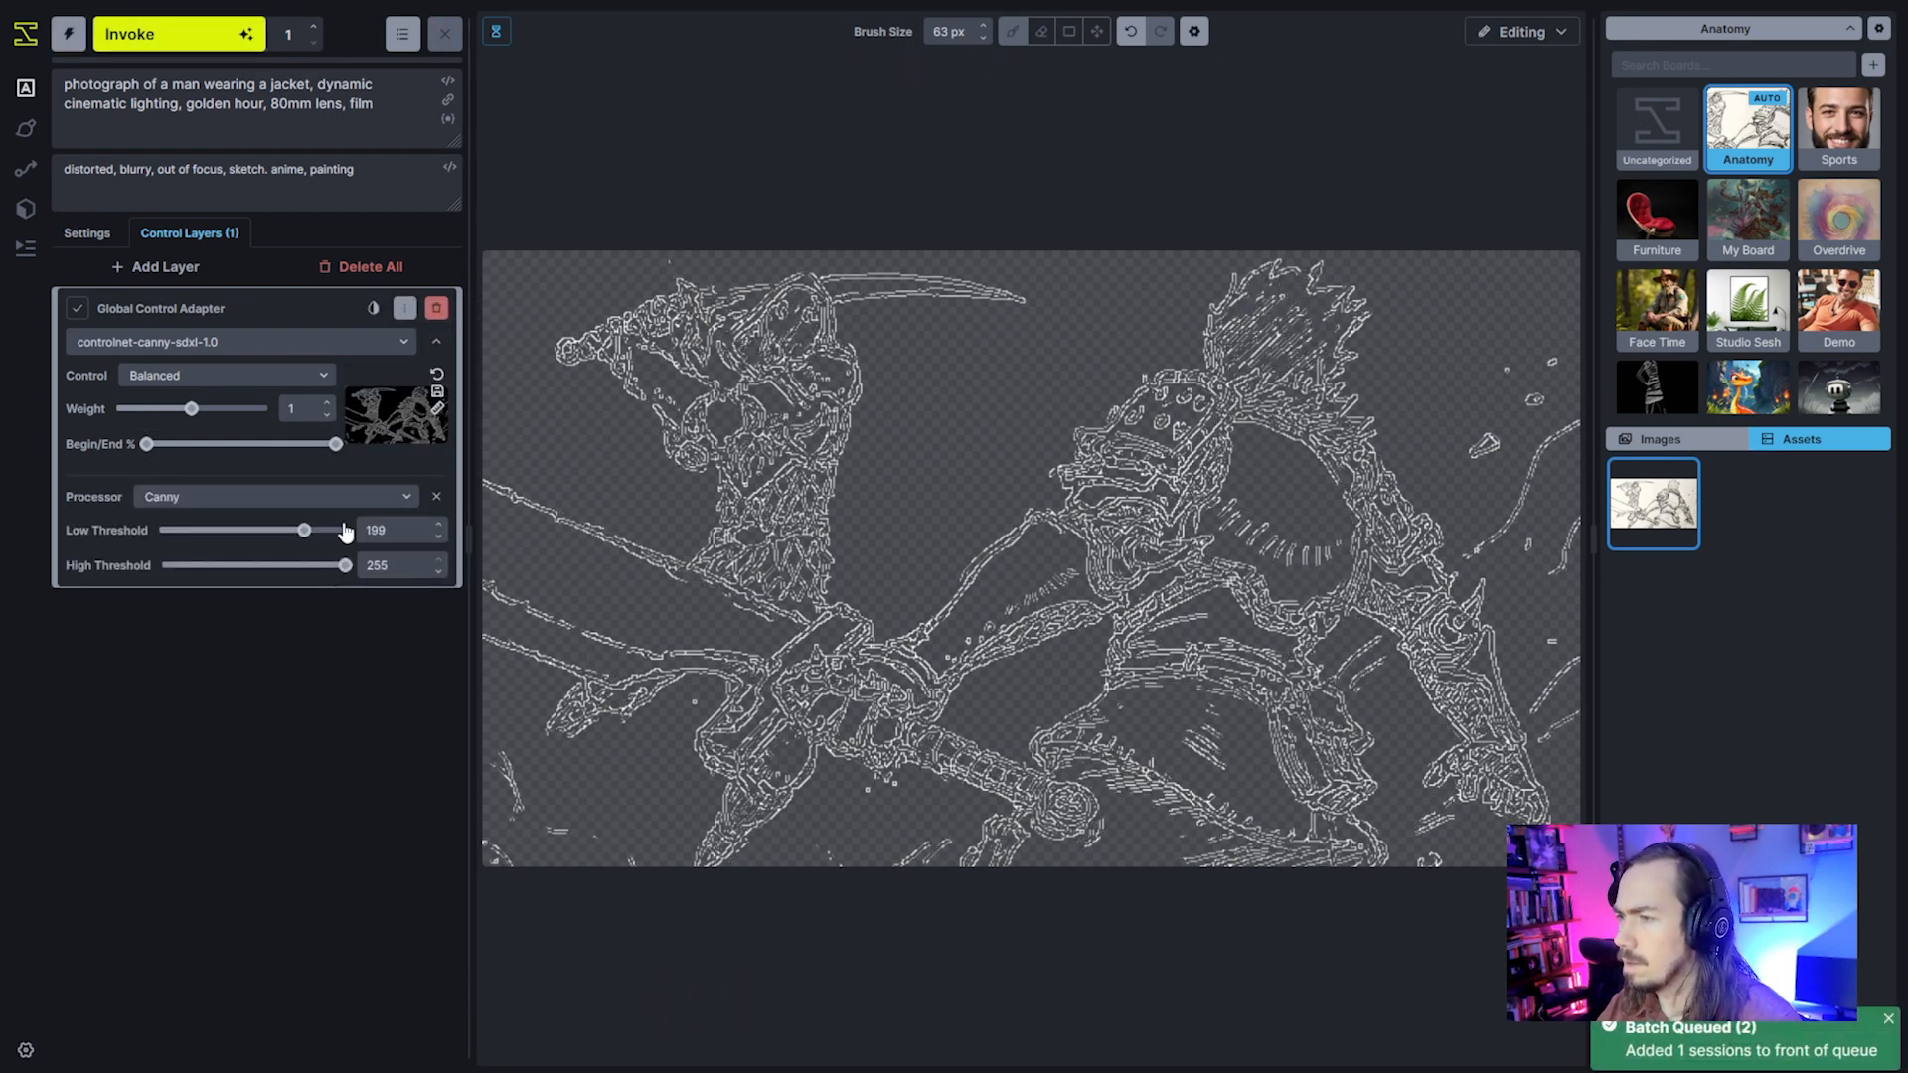
pyautogui.moveTo(345, 532); pyautogui.dragTo(350, 531)
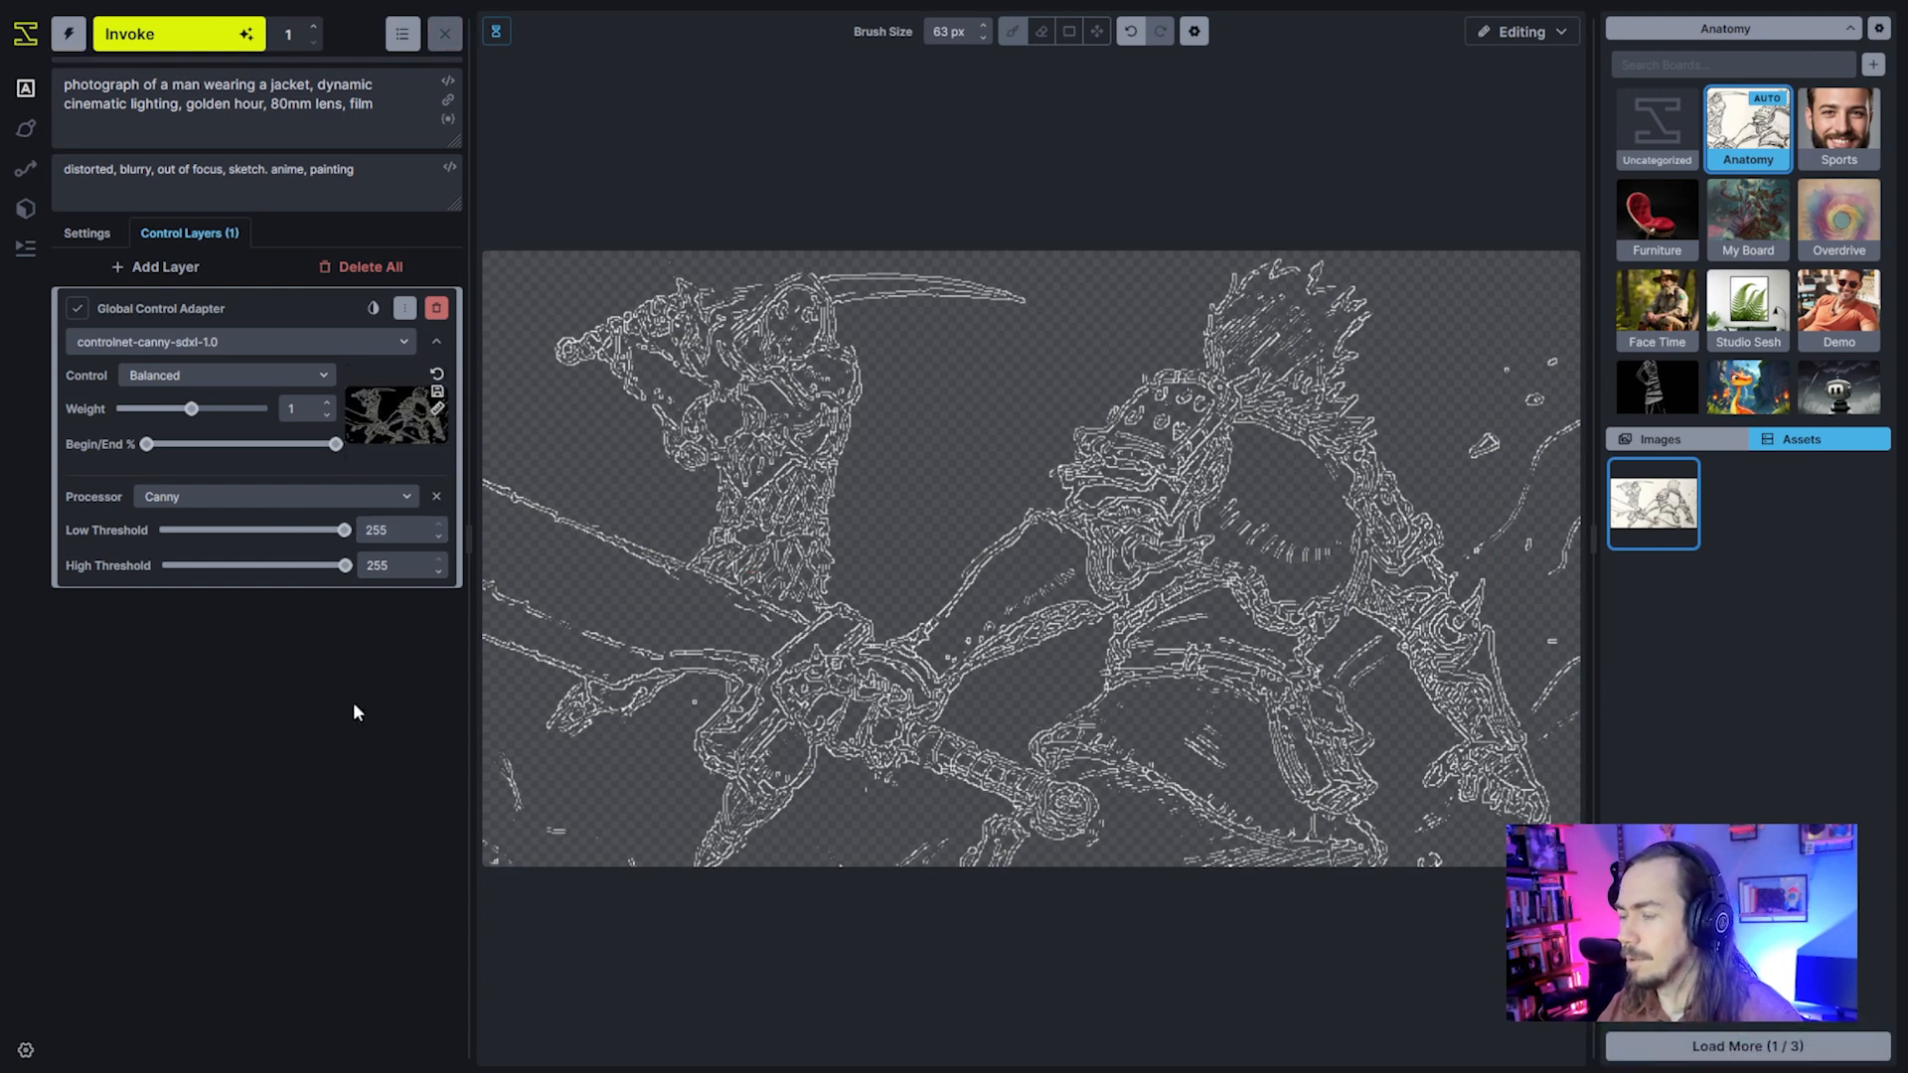
# Change the control adapter's processor to Lineart and enable Coarse
pyautogui.click(276, 497)
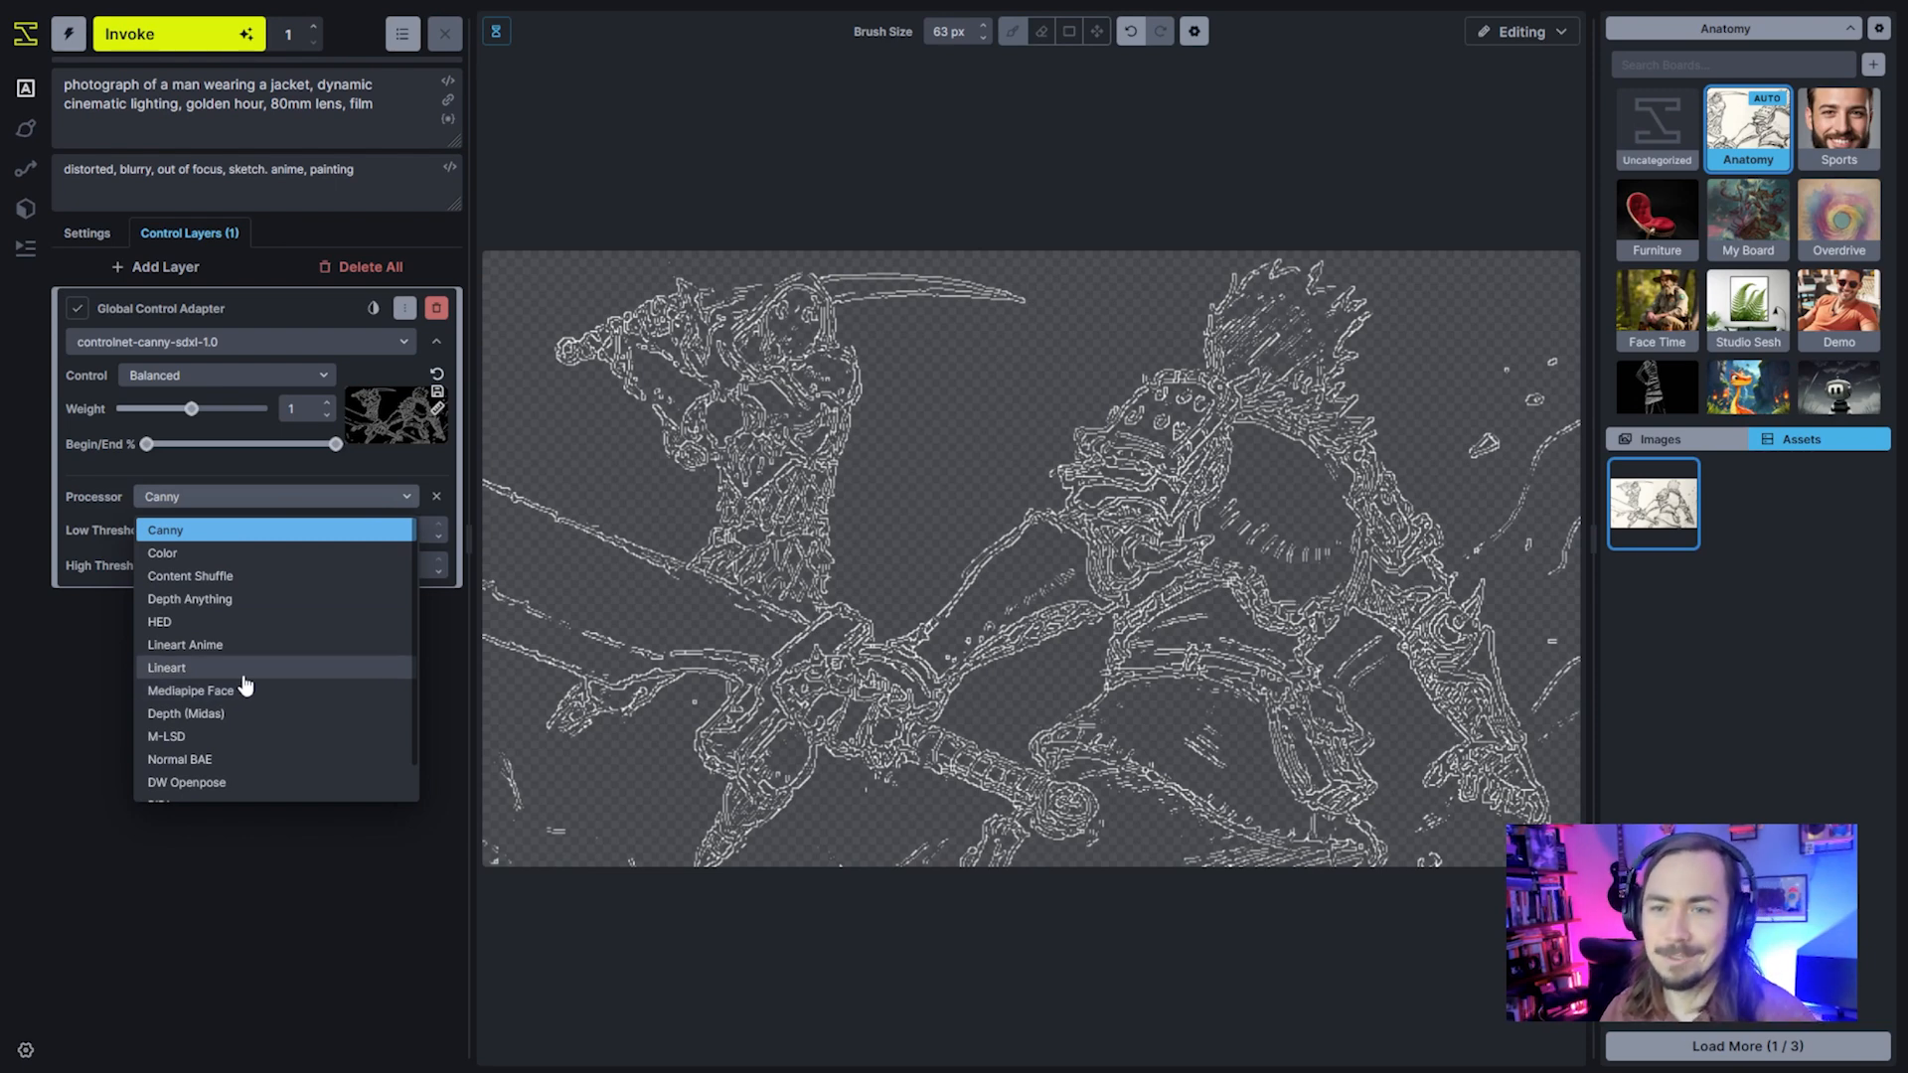
pyautogui.click(243, 670)
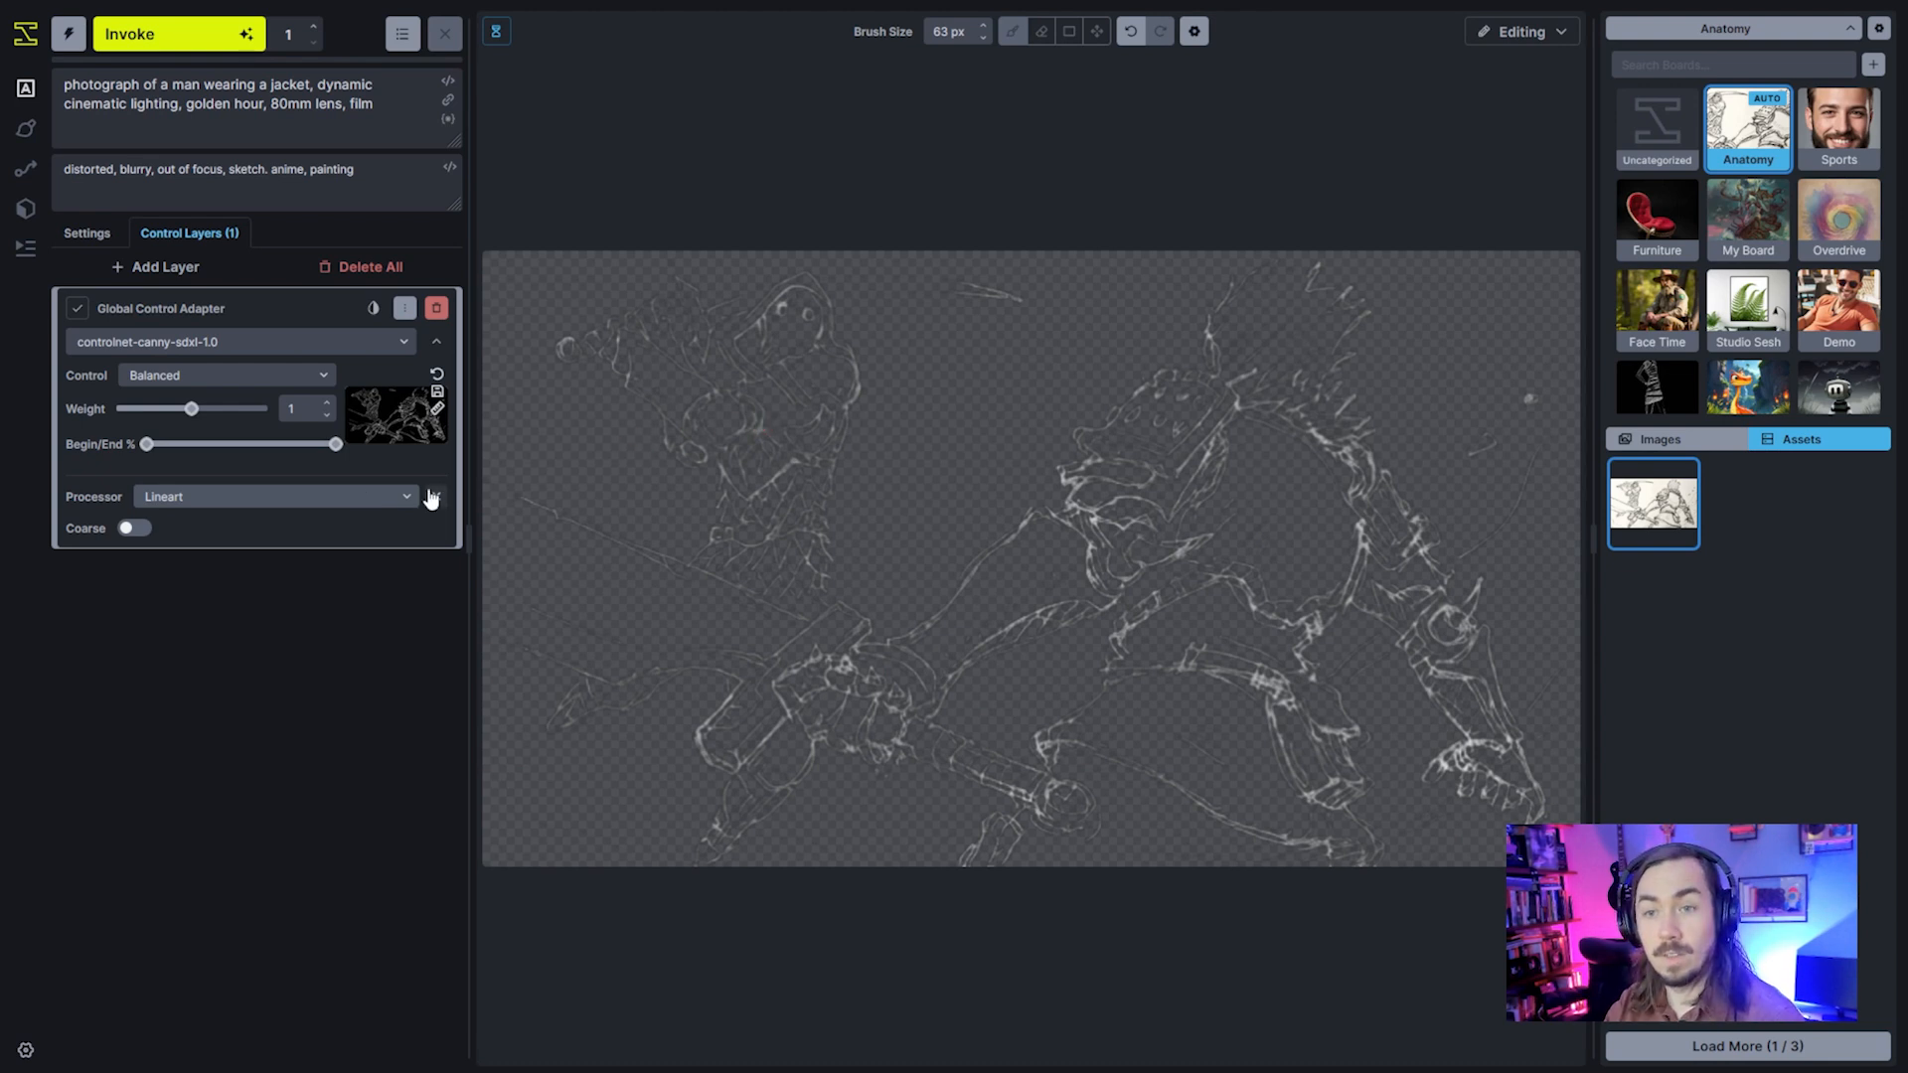
pyautogui.click(134, 529)
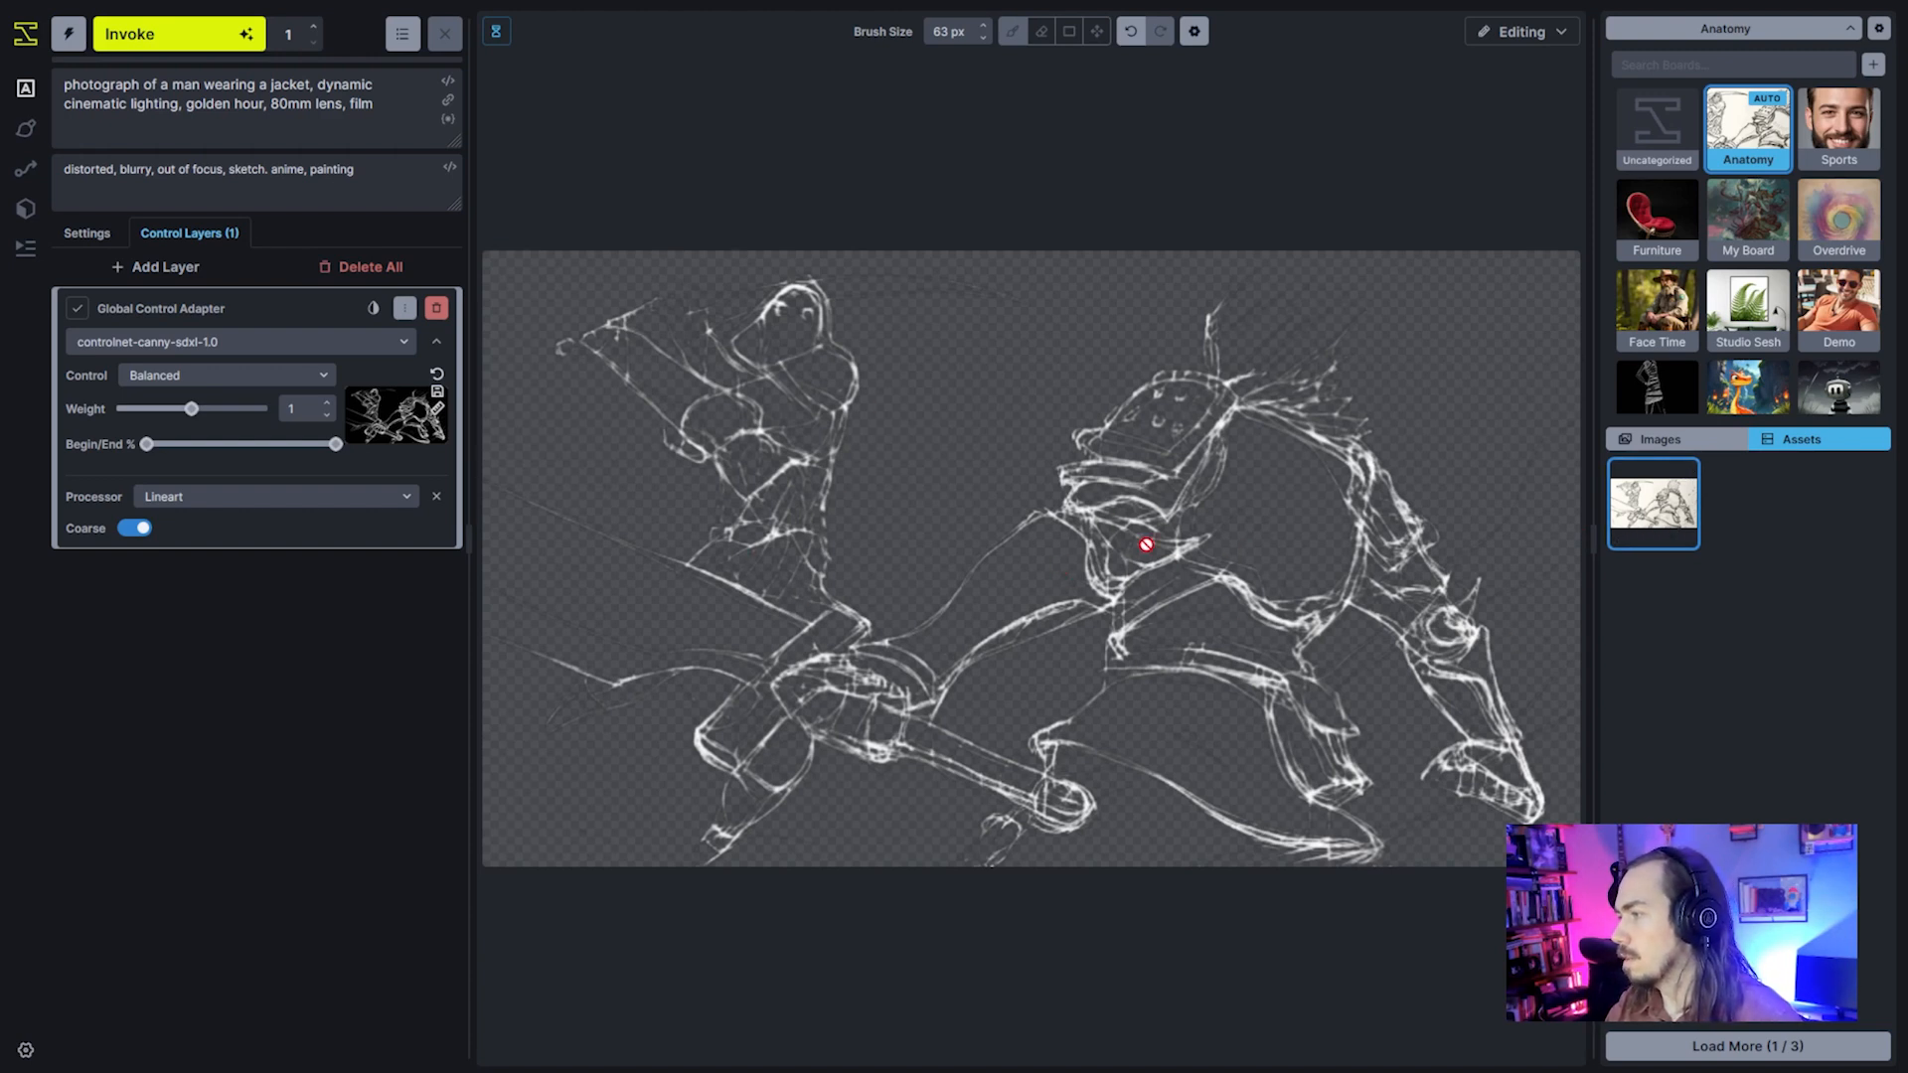
# Turn off Coarse for the Lineart processor and remove "anime, painting" from the negative prompt
pyautogui.click(140, 537)
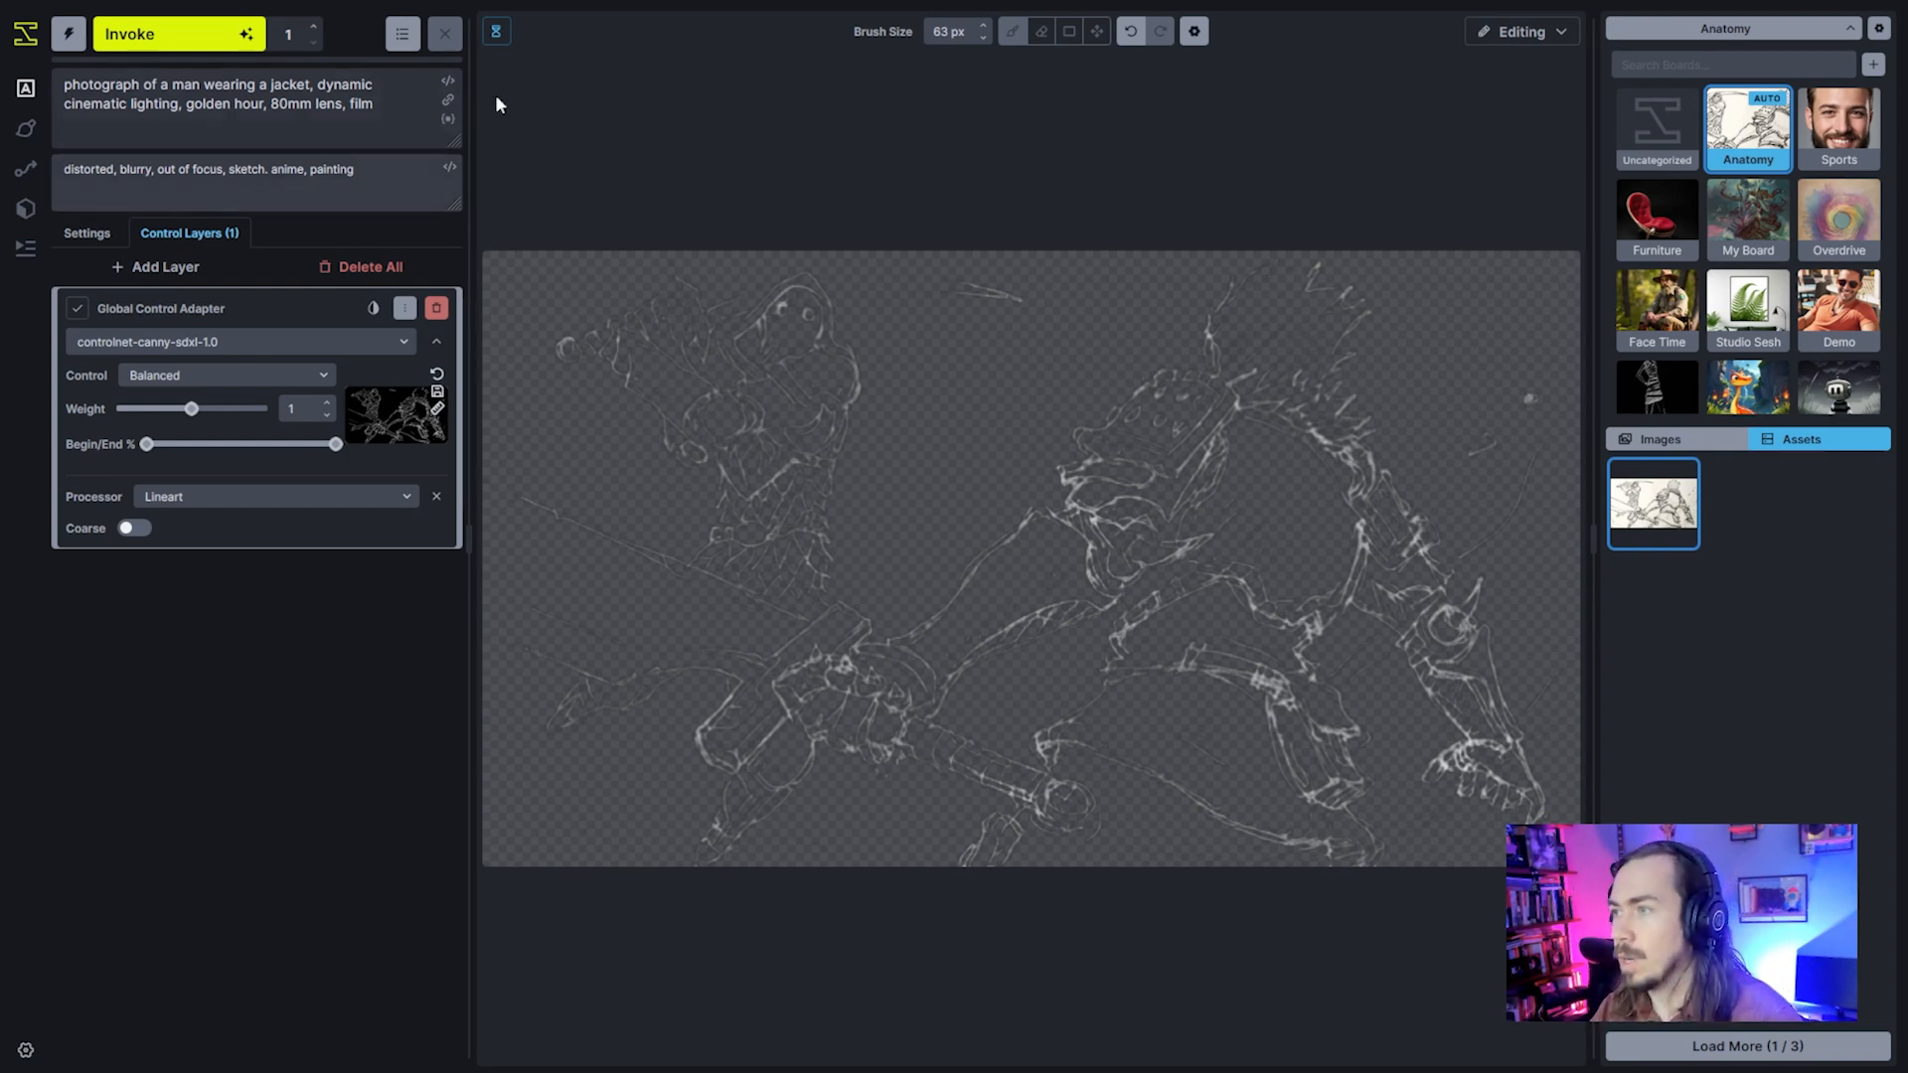
pyautogui.click(312, 96)
pyautogui.hotkey('ctrl', 'a')
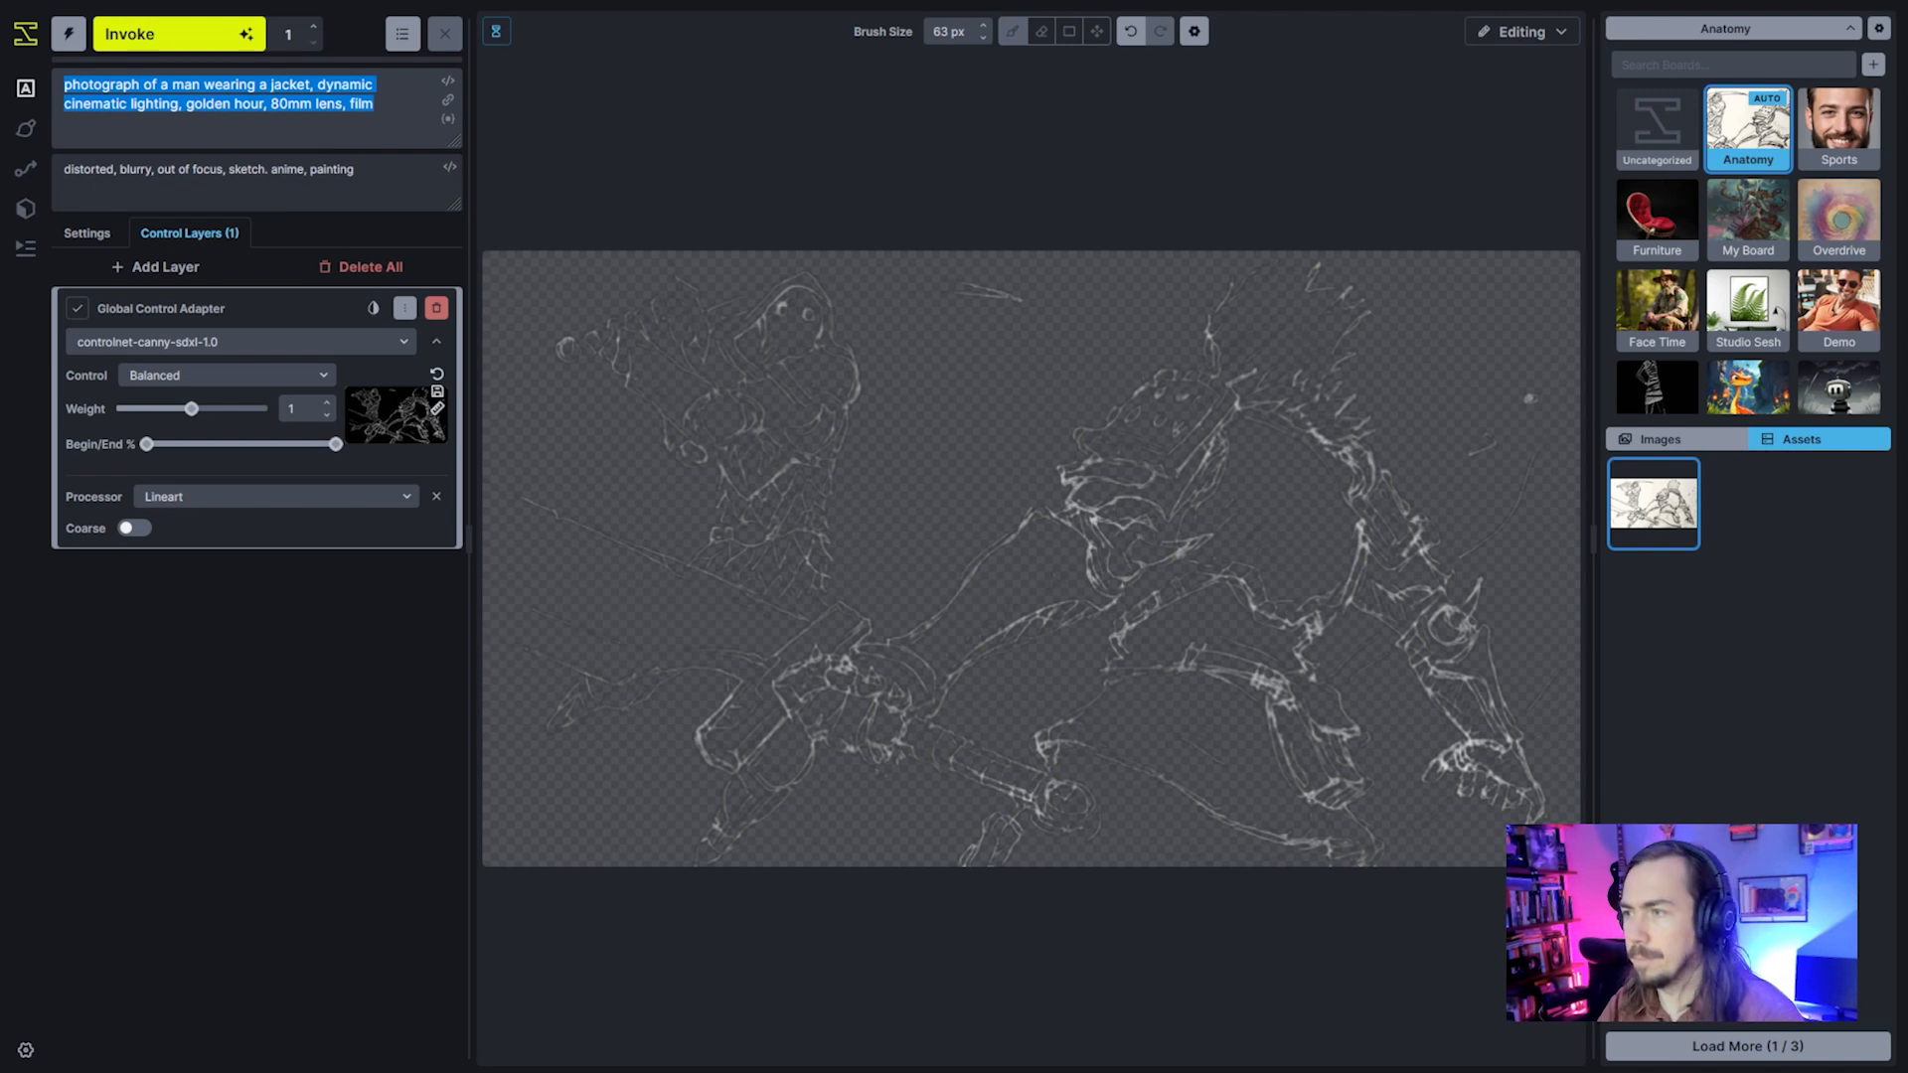
pyautogui.moveTo(276, 171); pyautogui.dragTo(397, 182)
pyautogui.press('BackSpace')
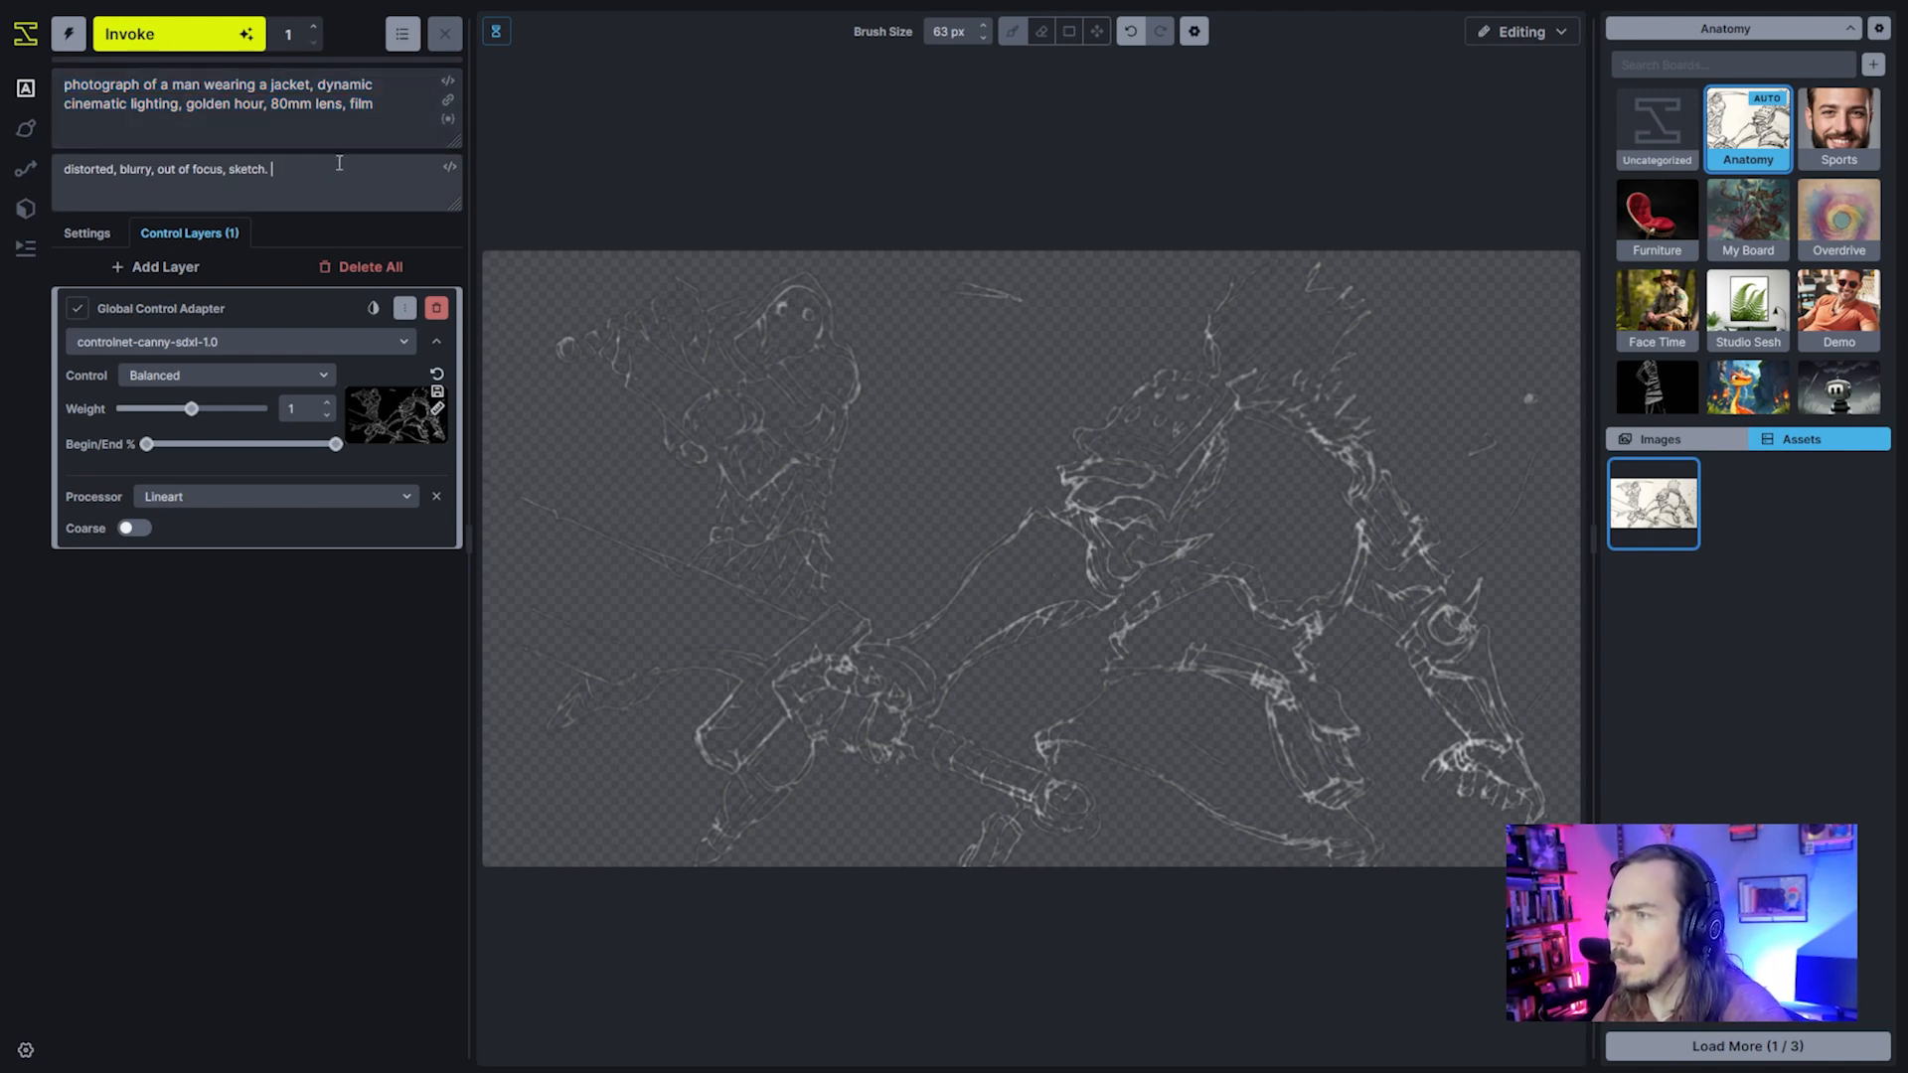
# Replace the positive prompt with "anime scene, a hero with armor faces a dark masked warrior, swords"
pyautogui.click(377, 137)
pyautogui.hotkey('ctrl', 'a')
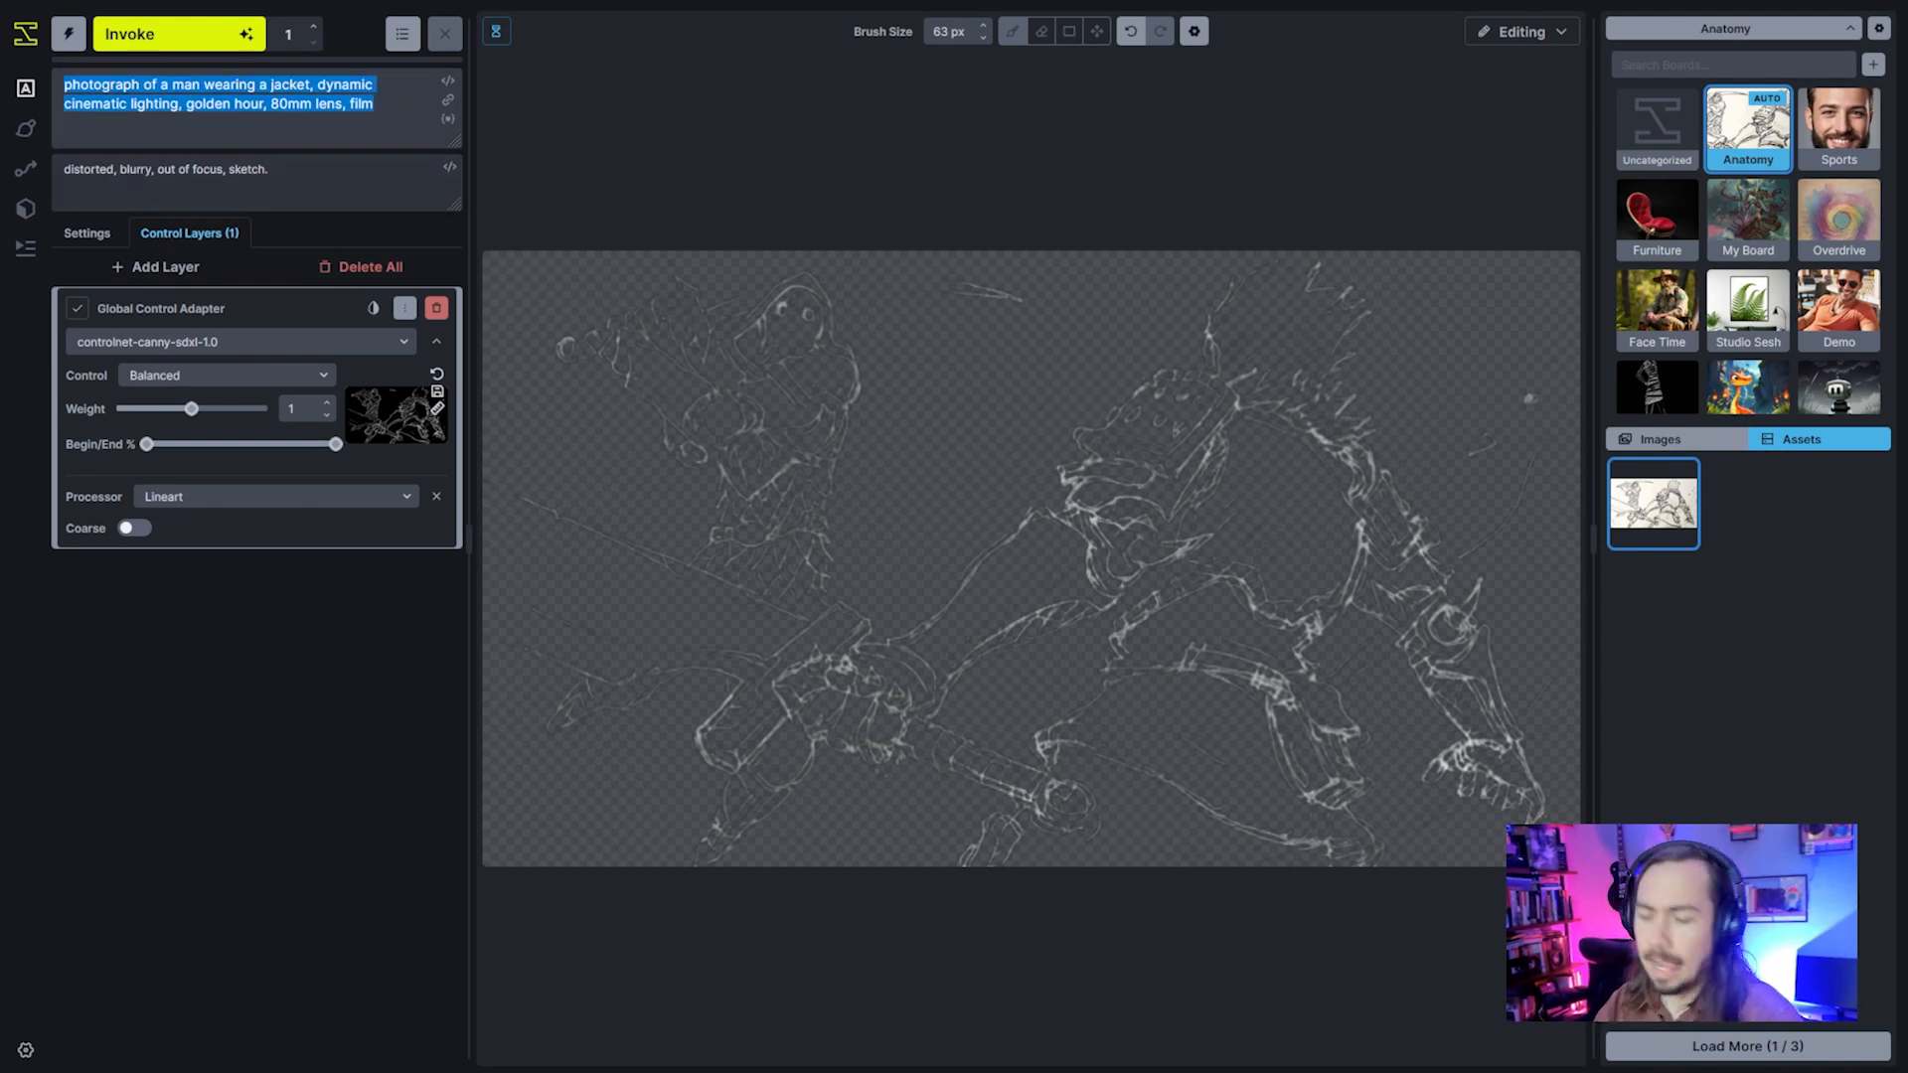
pyautogui.write('anj')
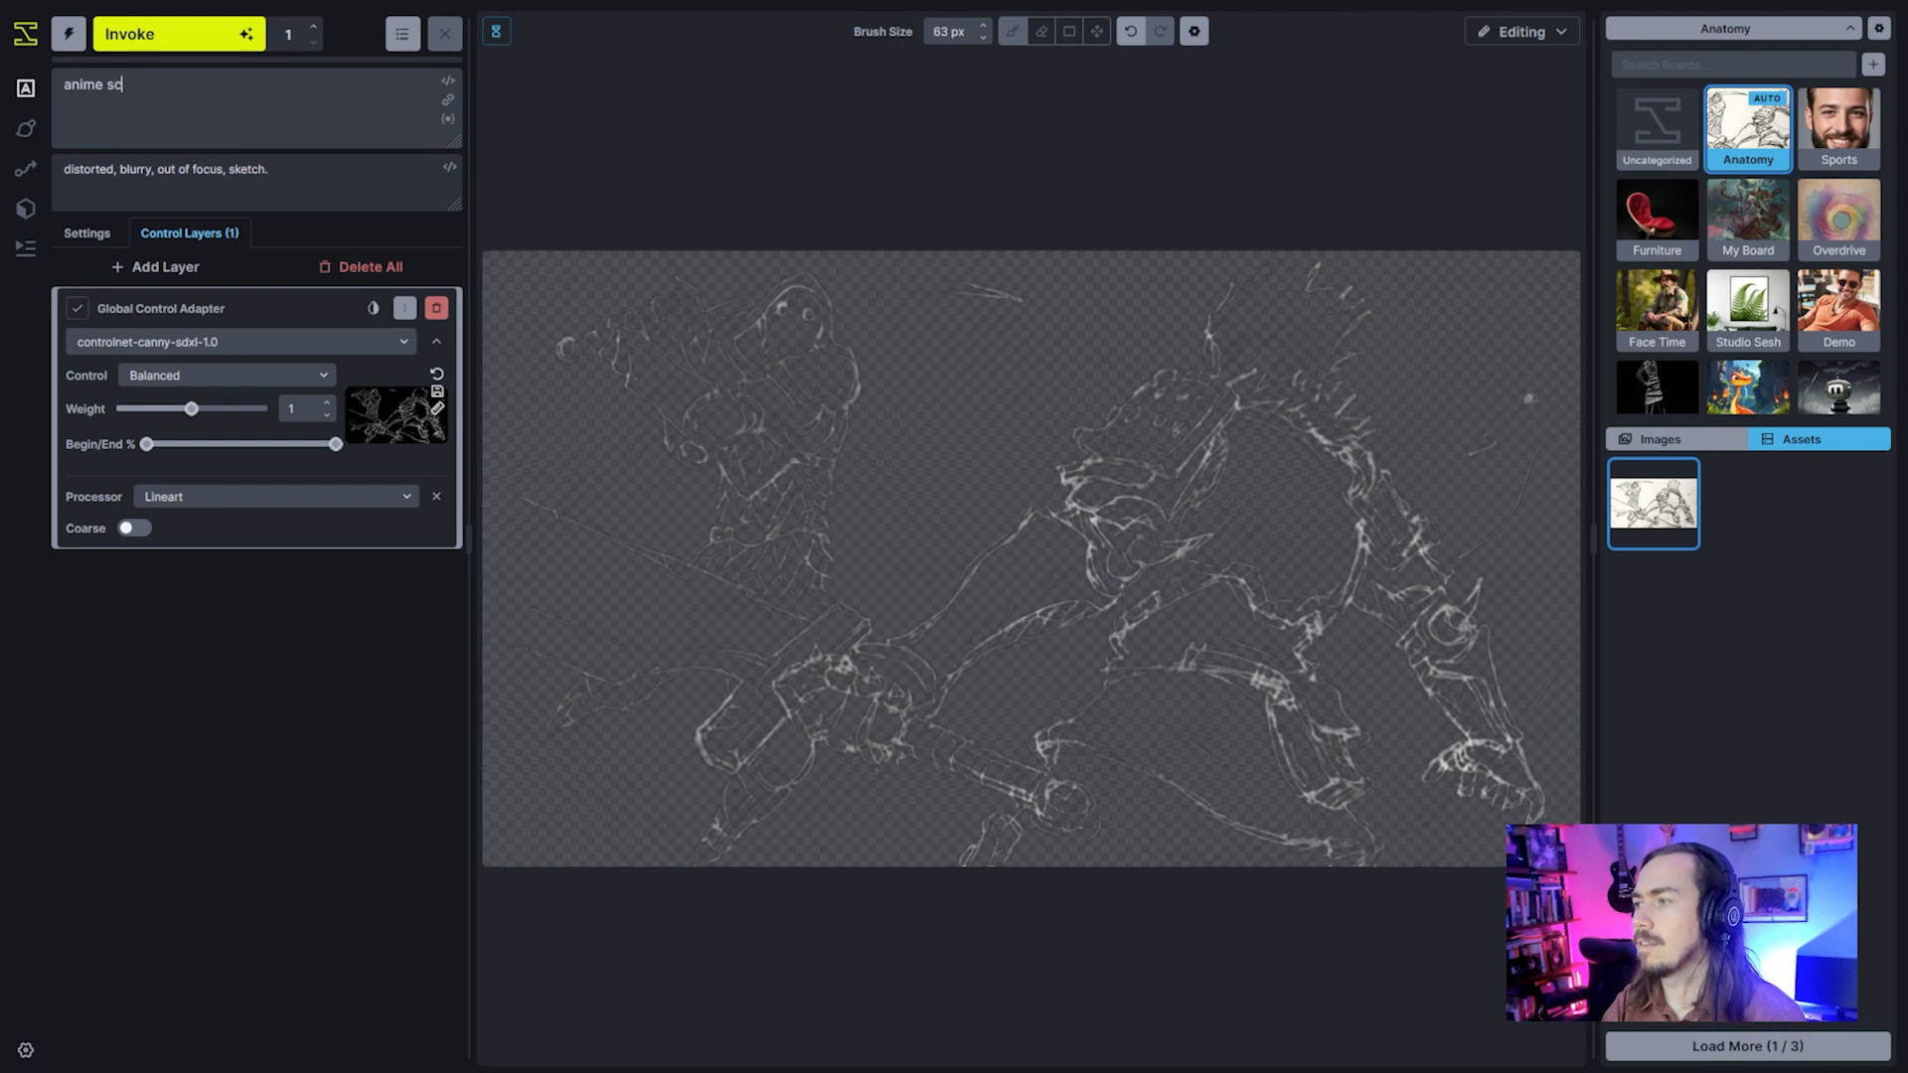
pyautogui.write('me scene, a dark masked warrior')
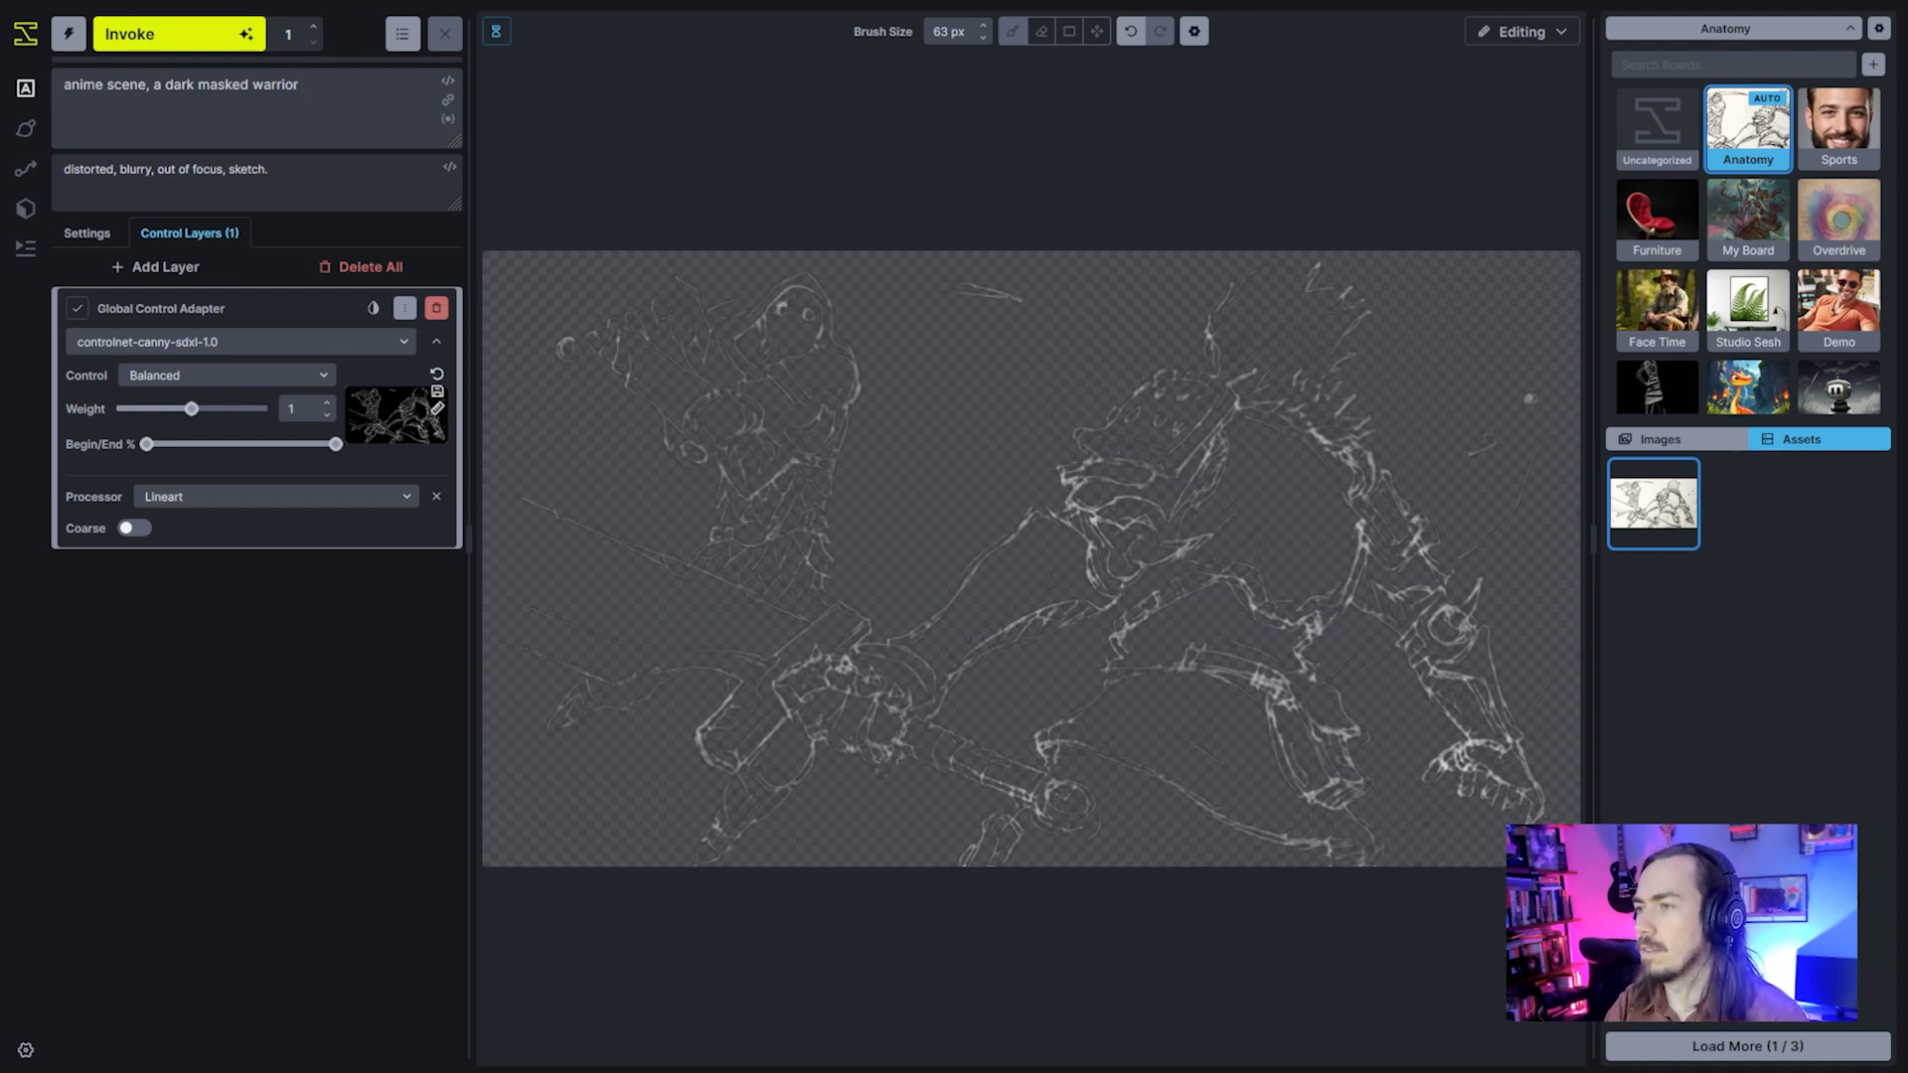
pyautogui.write('a ')
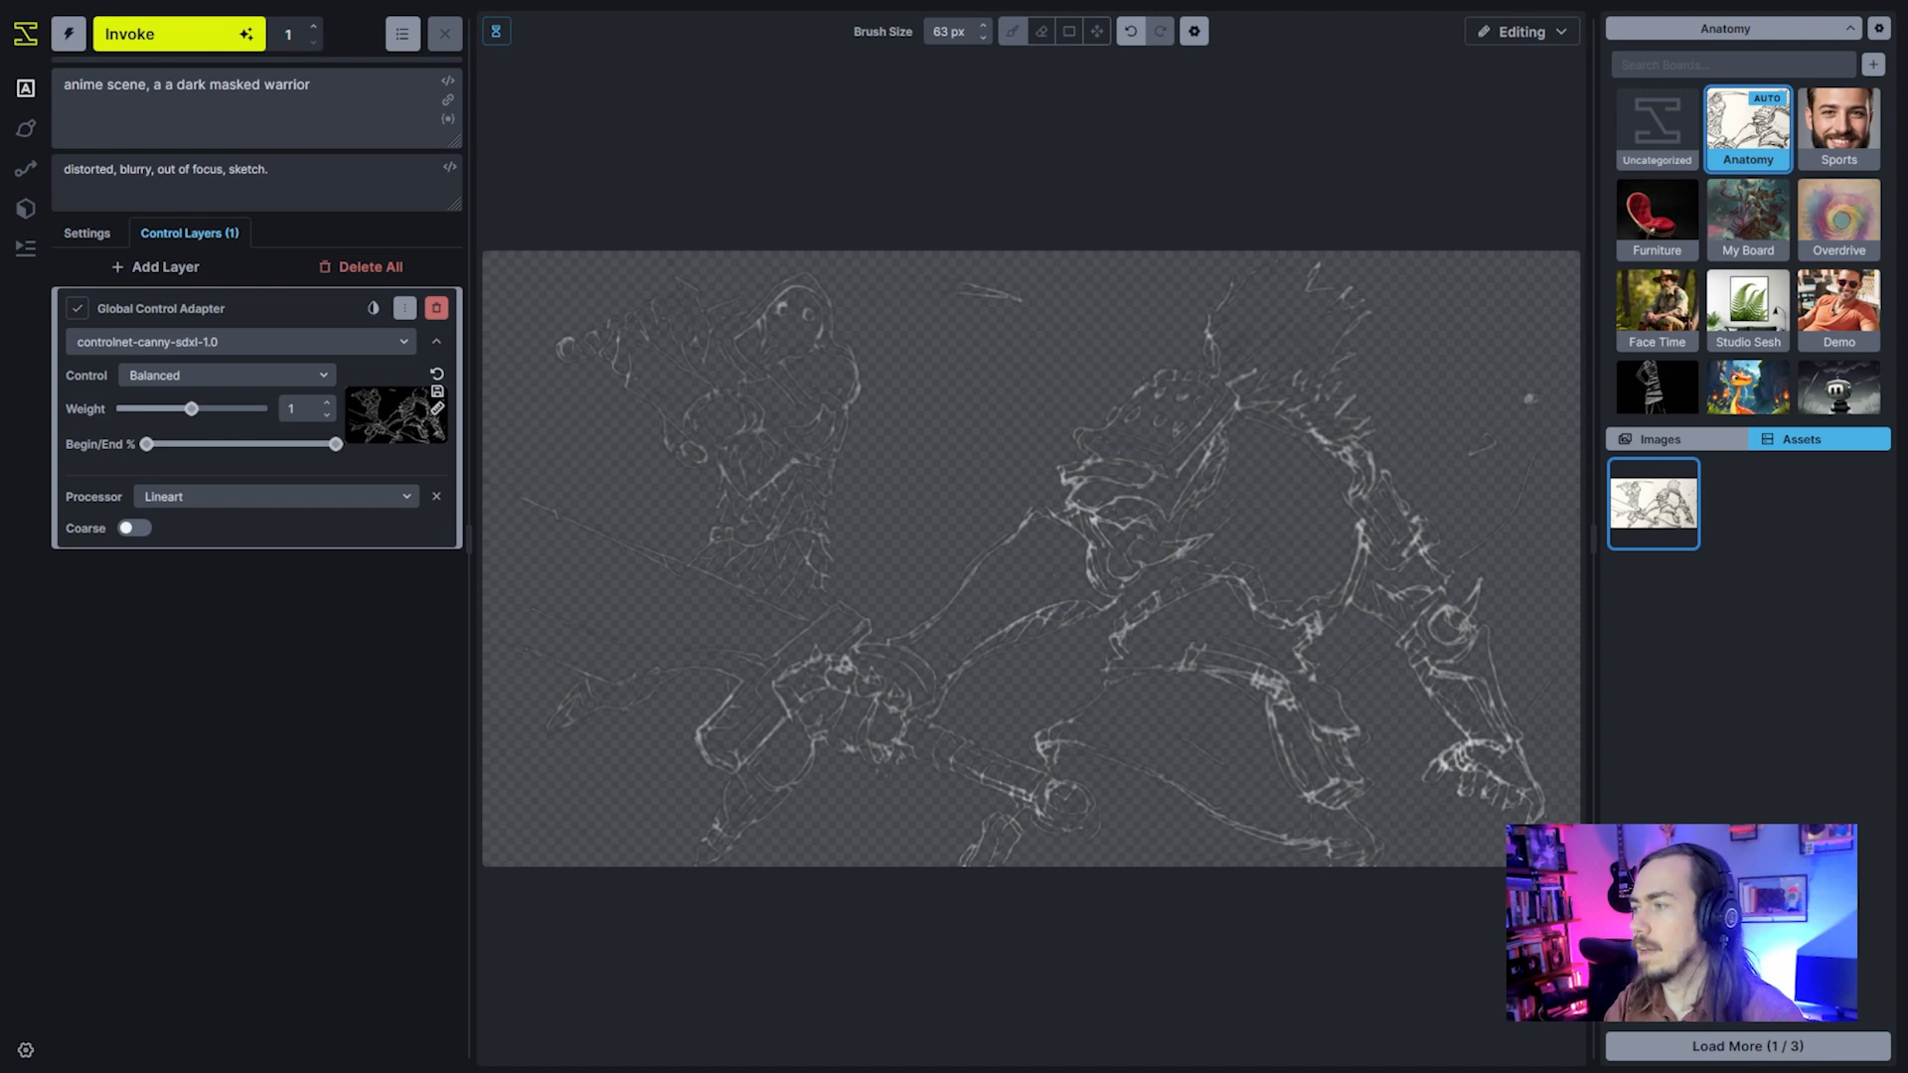
pyautogui.write('hero with armor f')
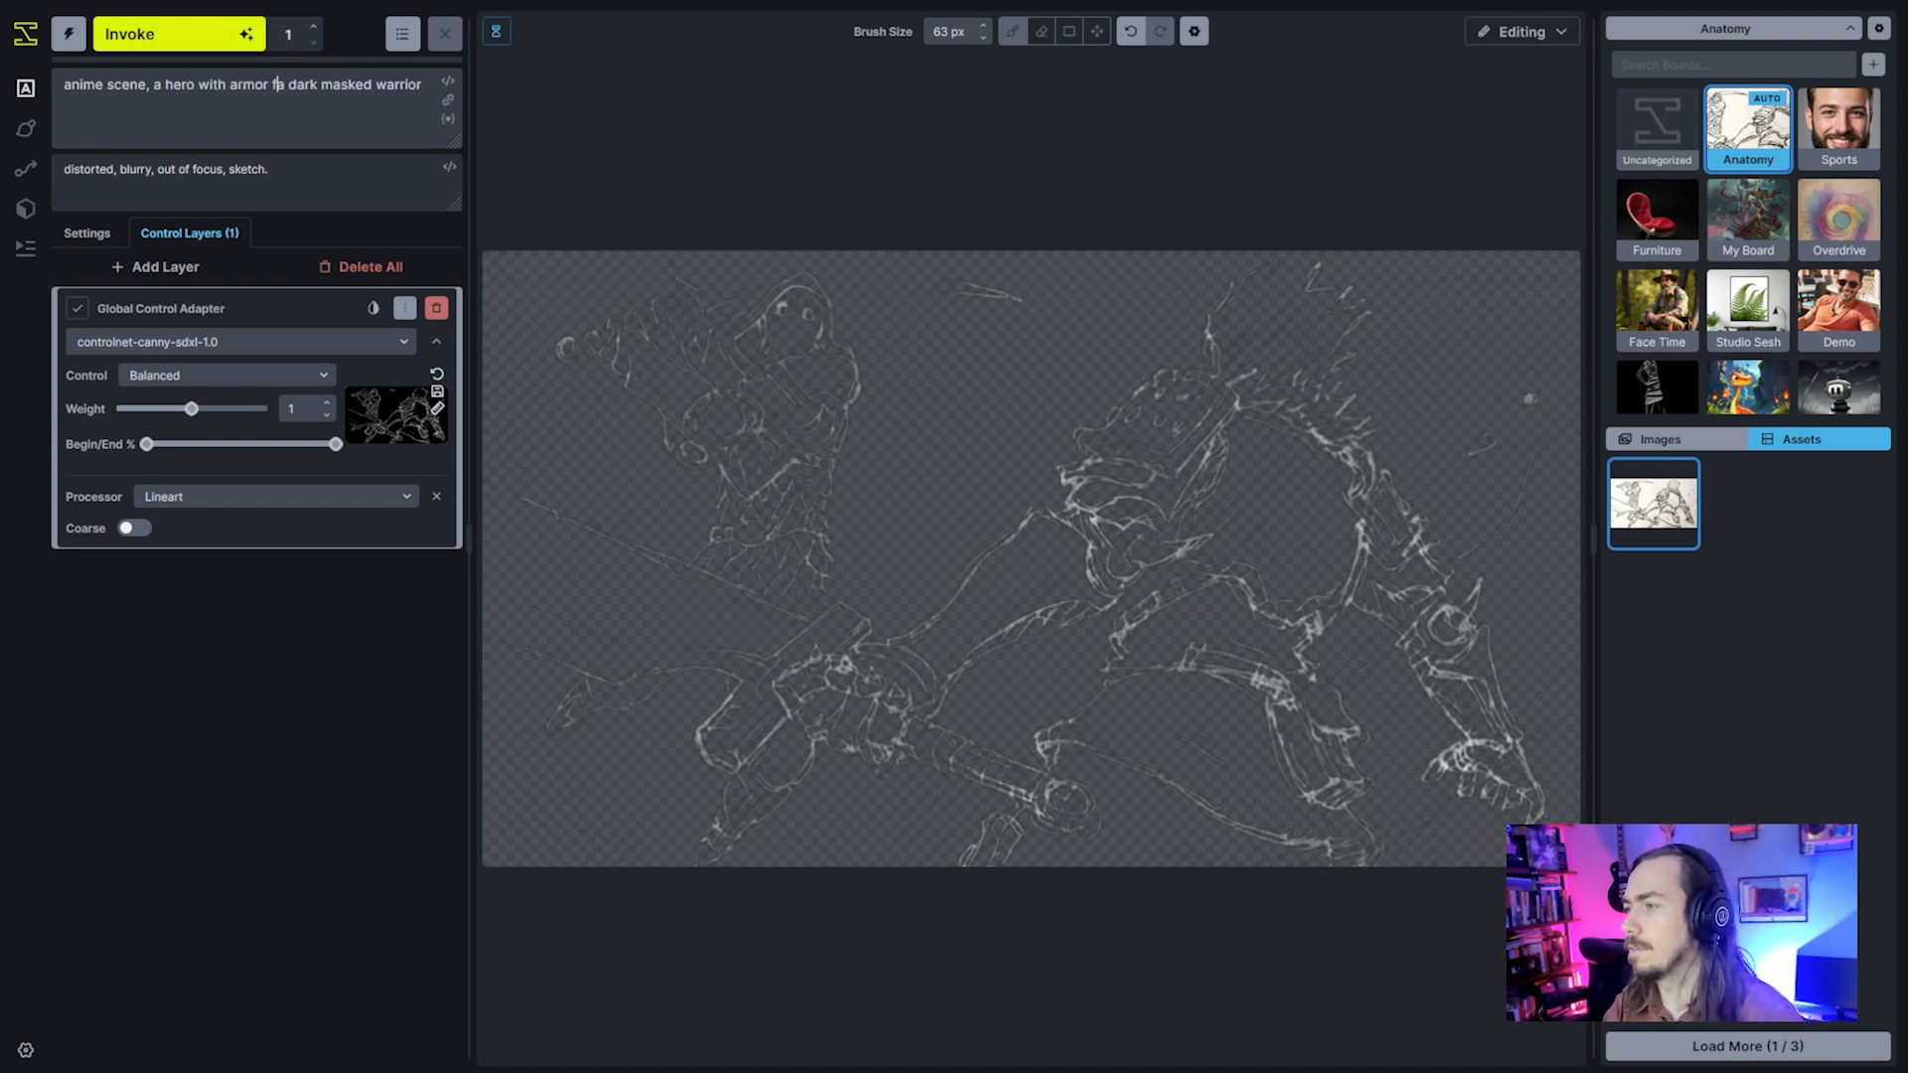
pyautogui.write('aces a dark ma')
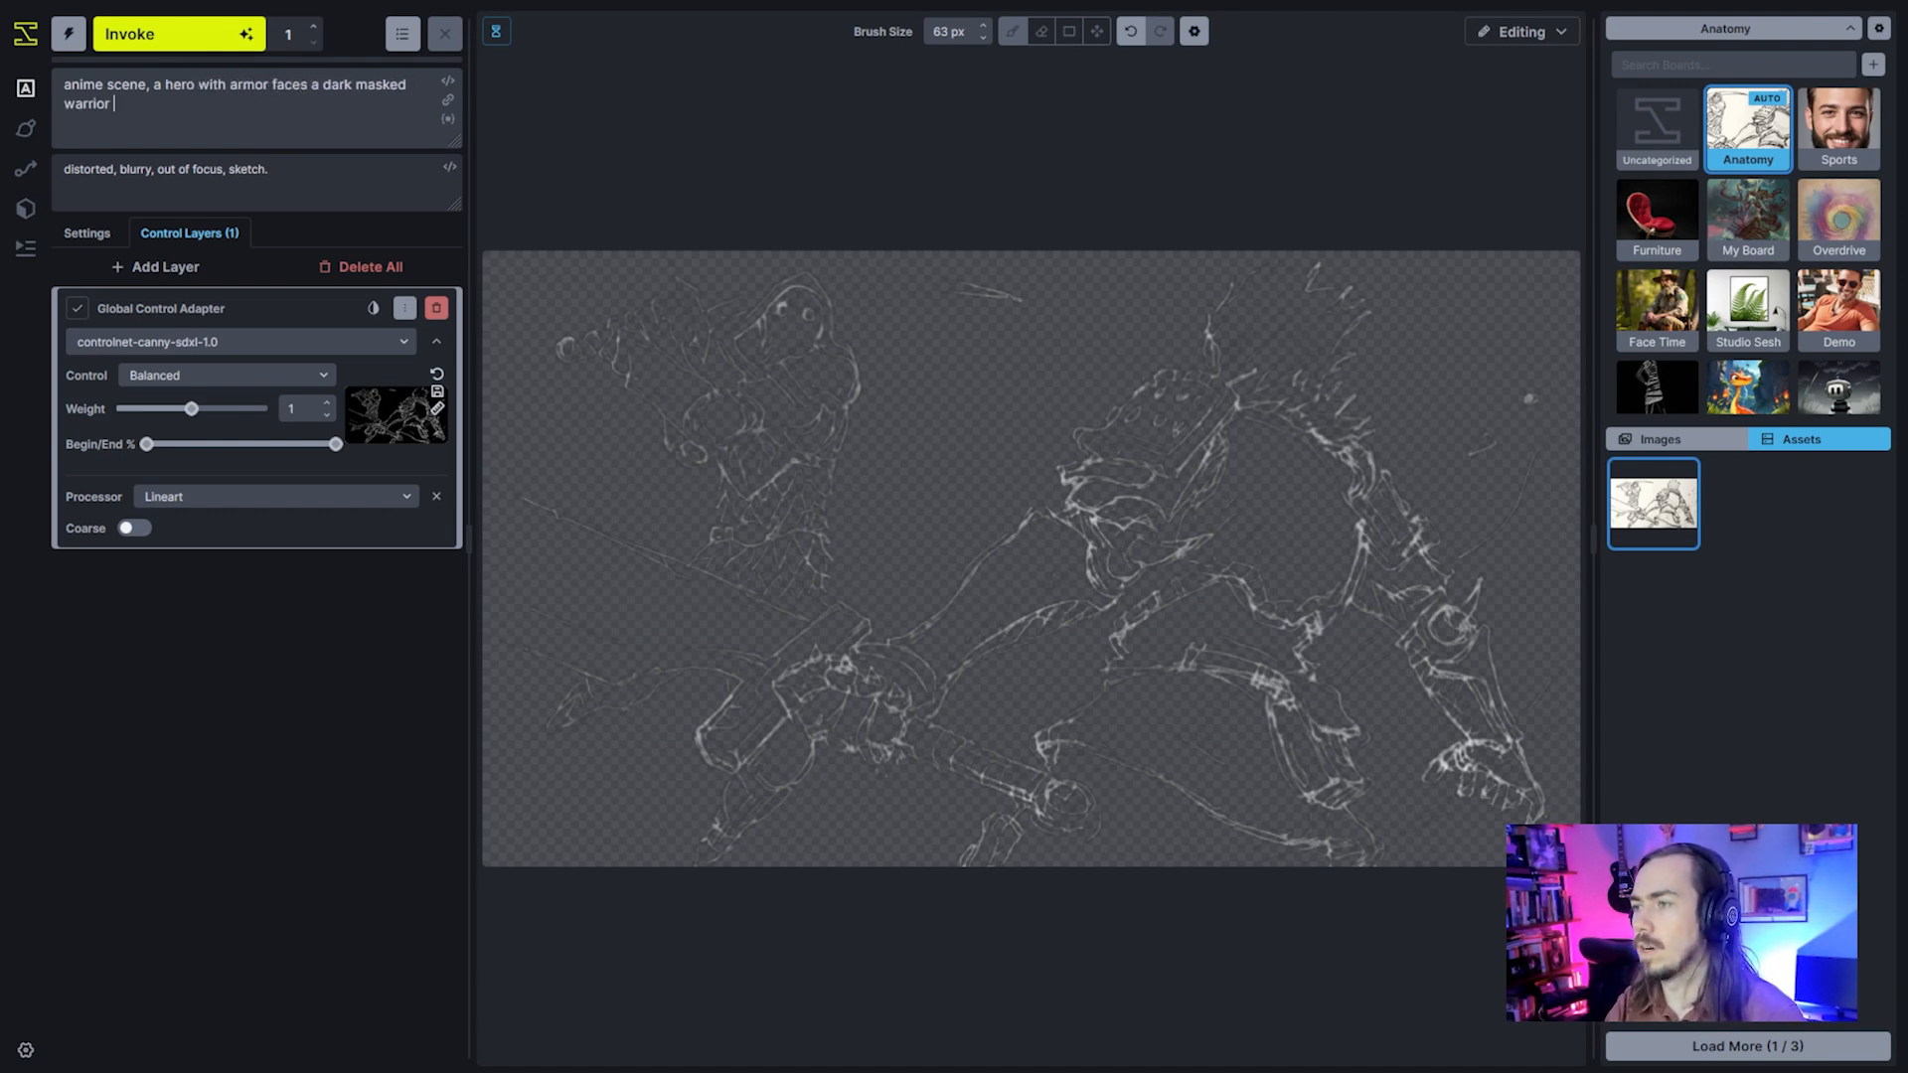
pyautogui.write('sked warrior, swords')
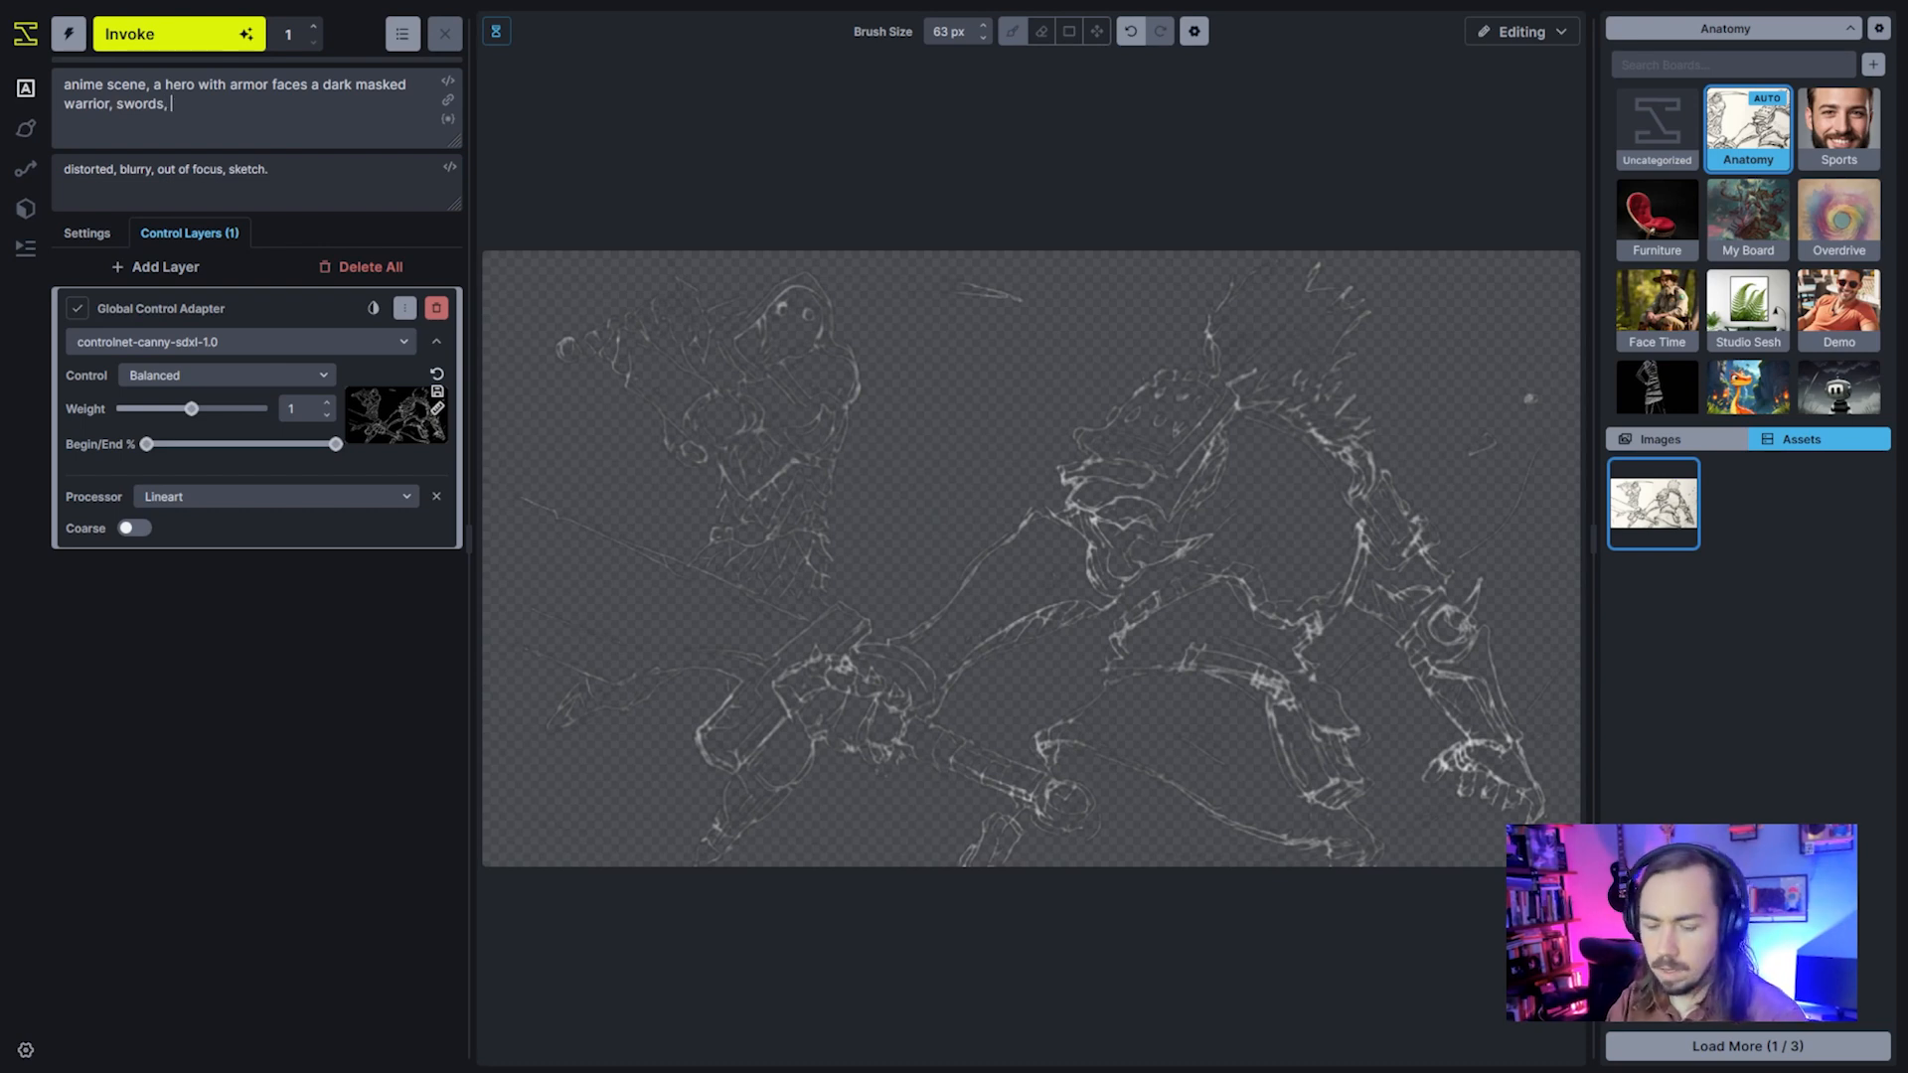
# Append ", digital art, glazed brushstrokes, bold ink, watercolor---" to the positive prompt and generate the image
pyautogui.write(', digital art,')
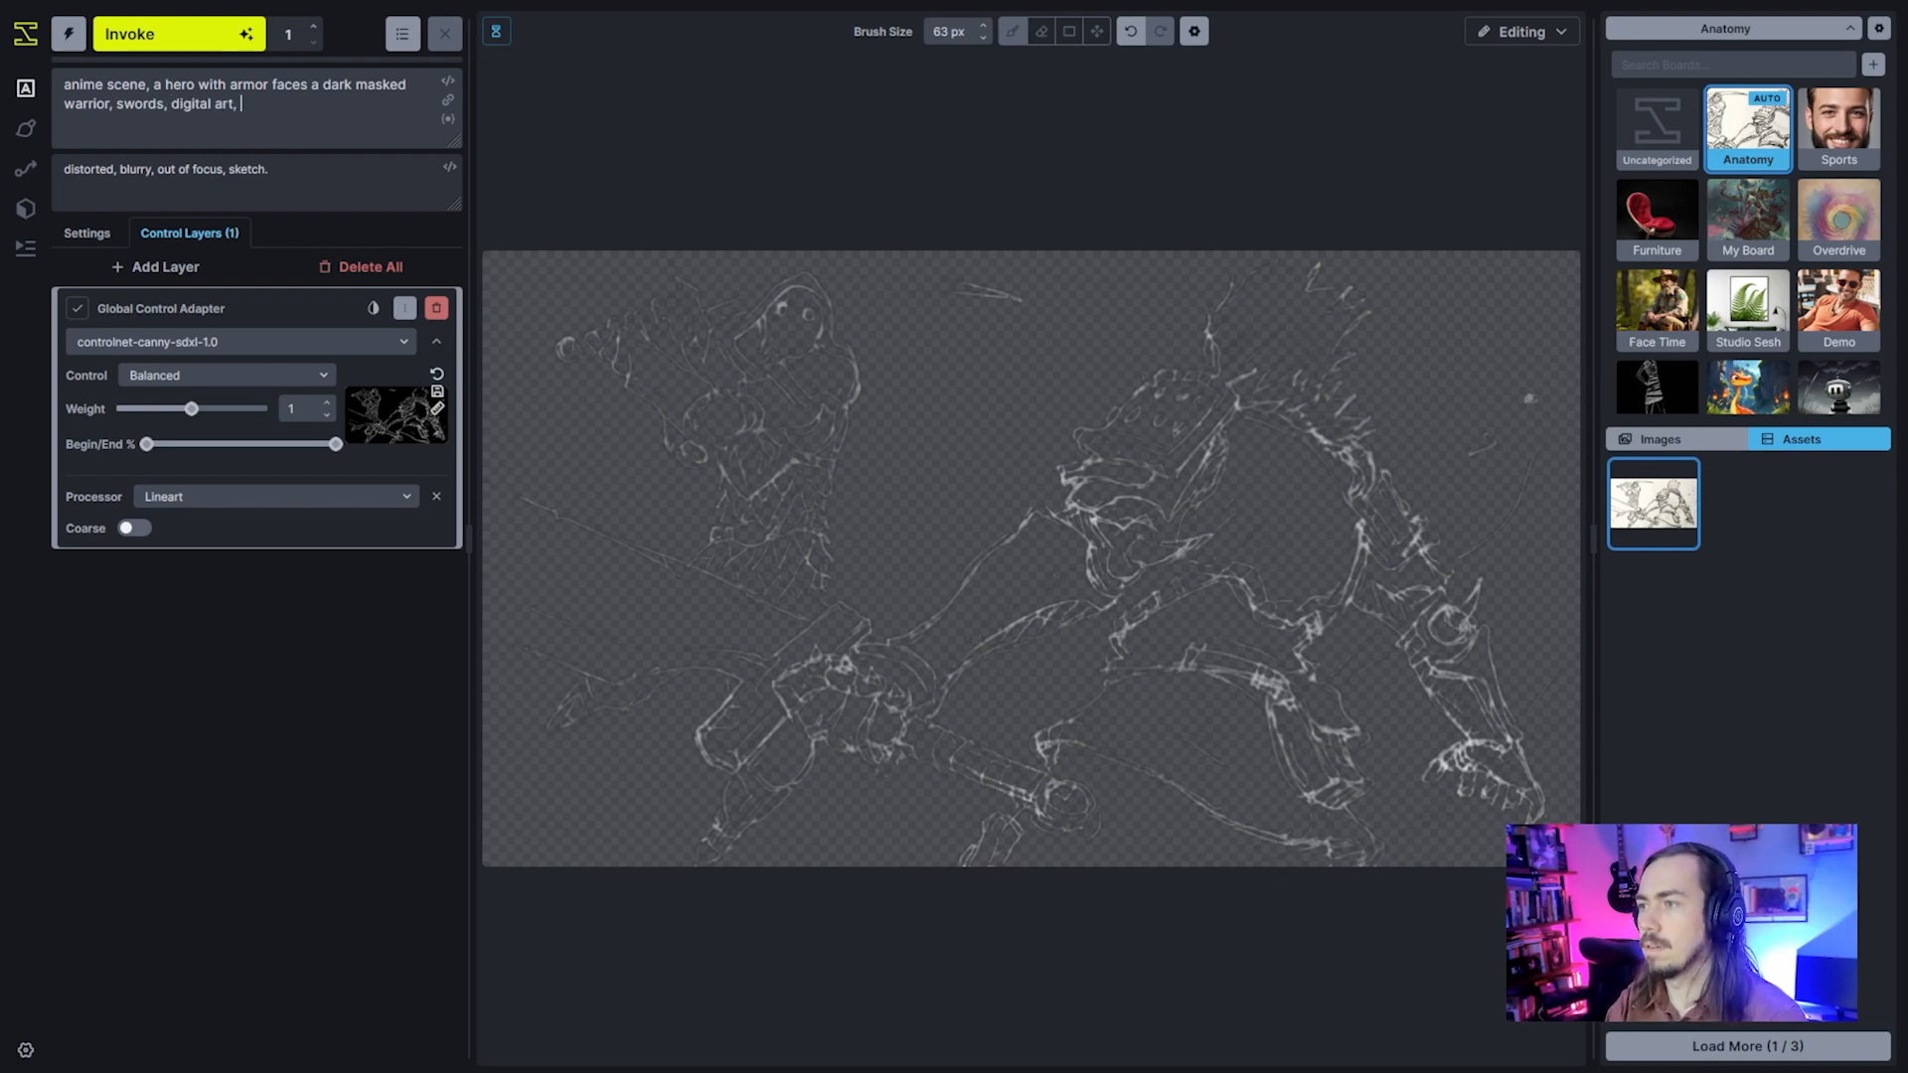
pyautogui.write(' gla')
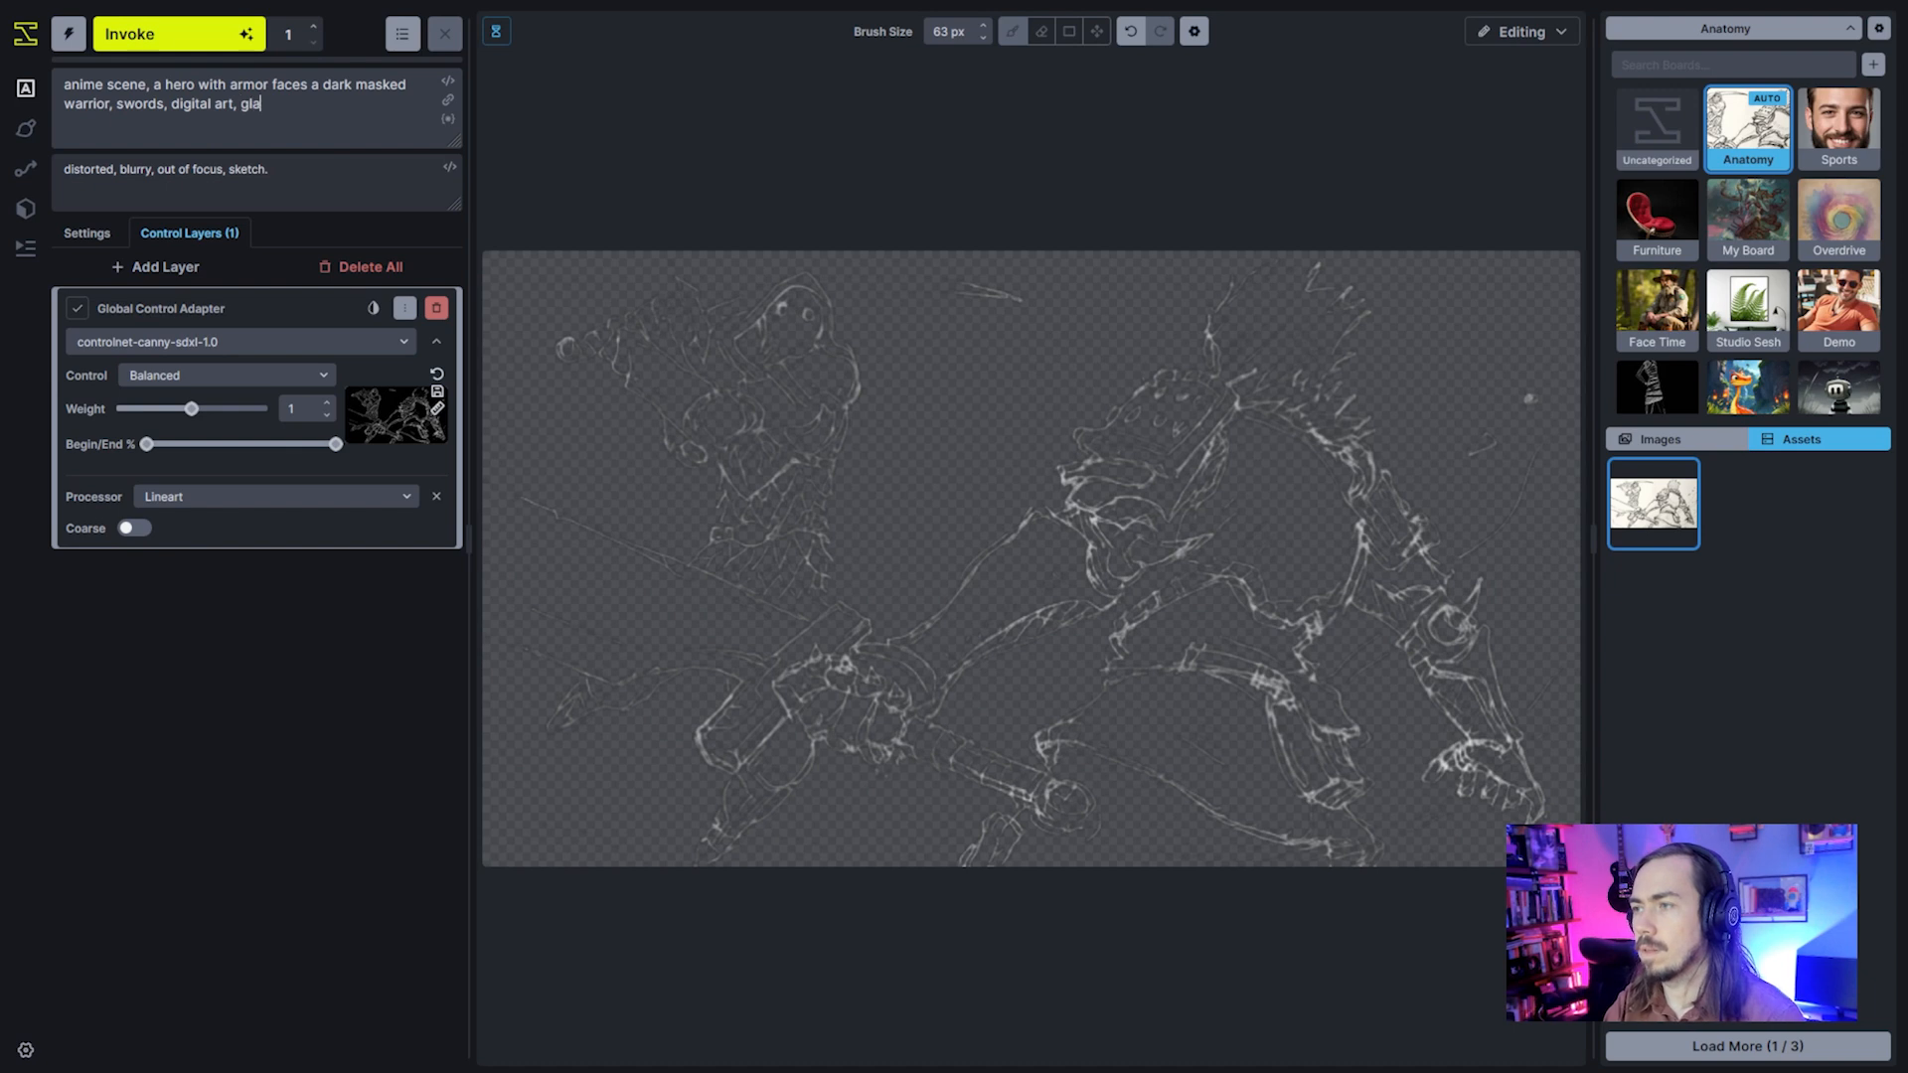
pyautogui.write('zed bru')
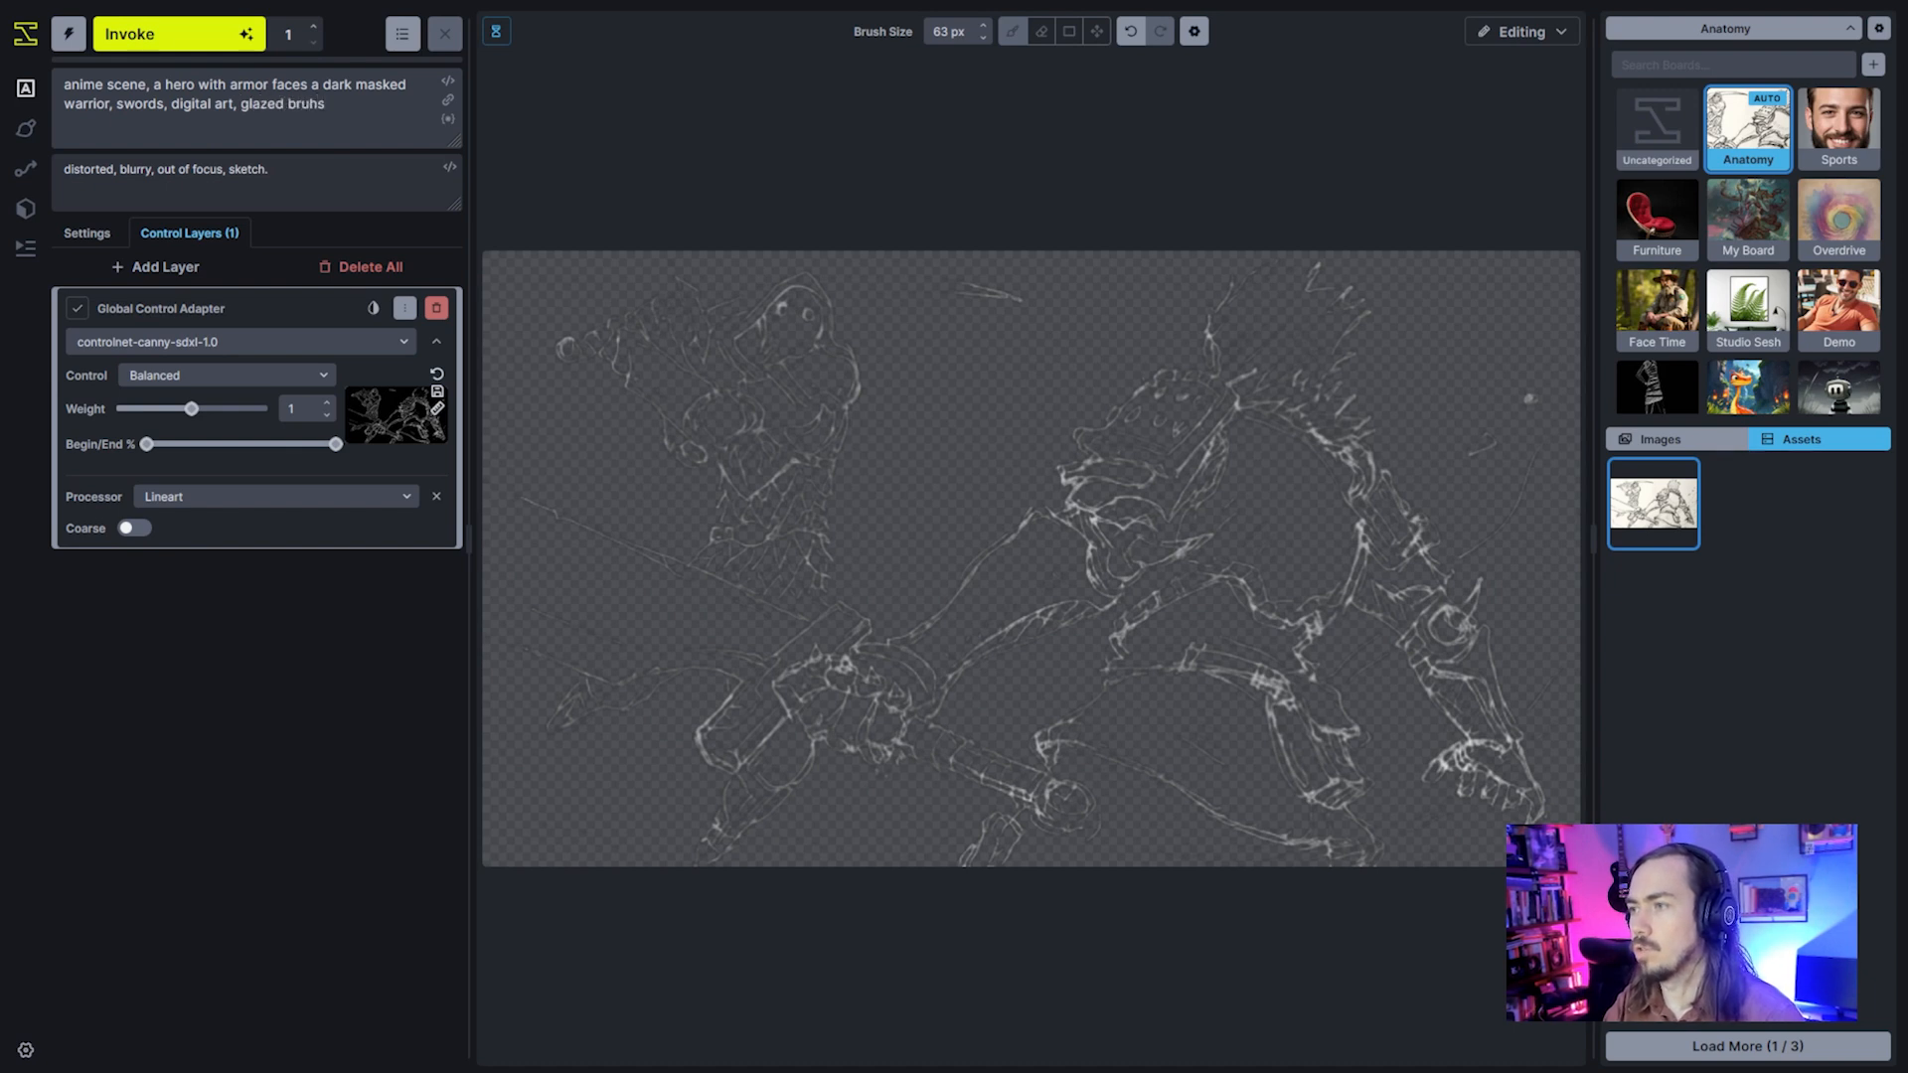
pyautogui.write('shstrokes')
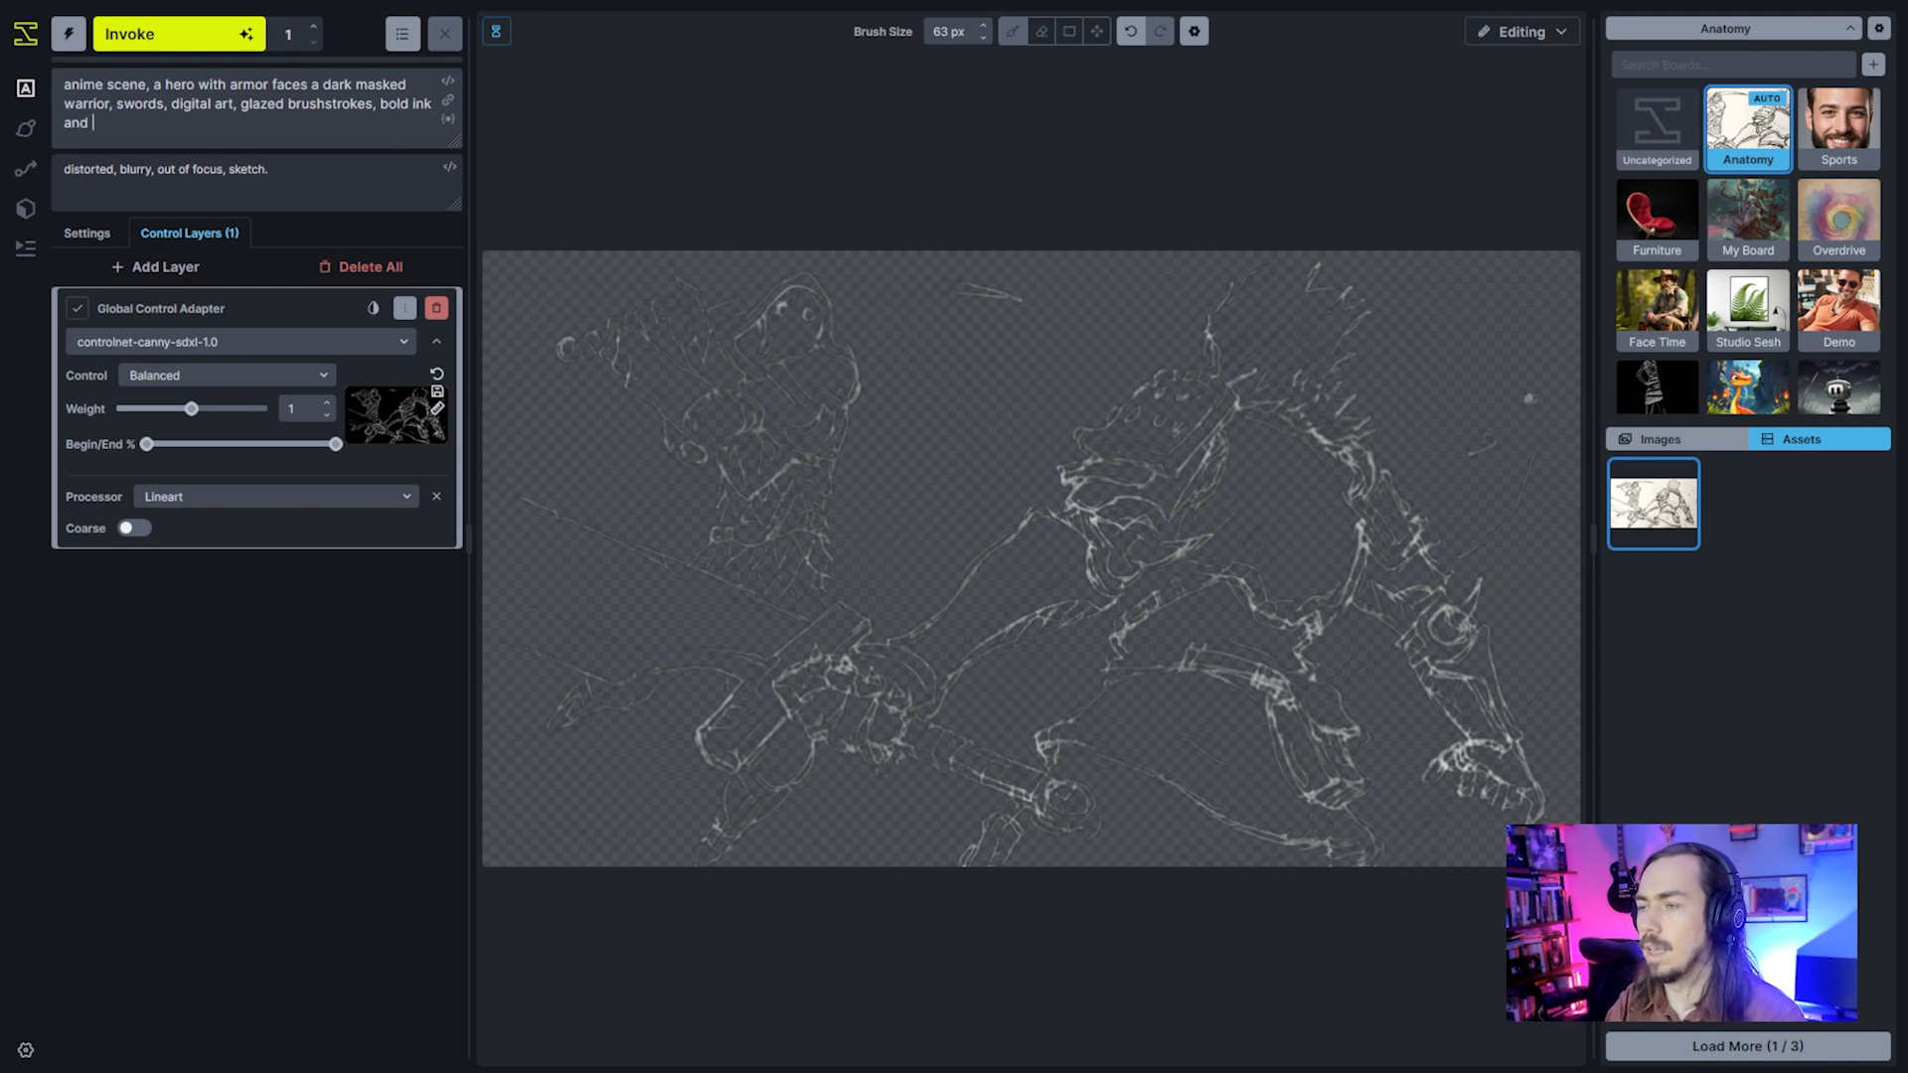
pyautogui.write(', bold ink,')
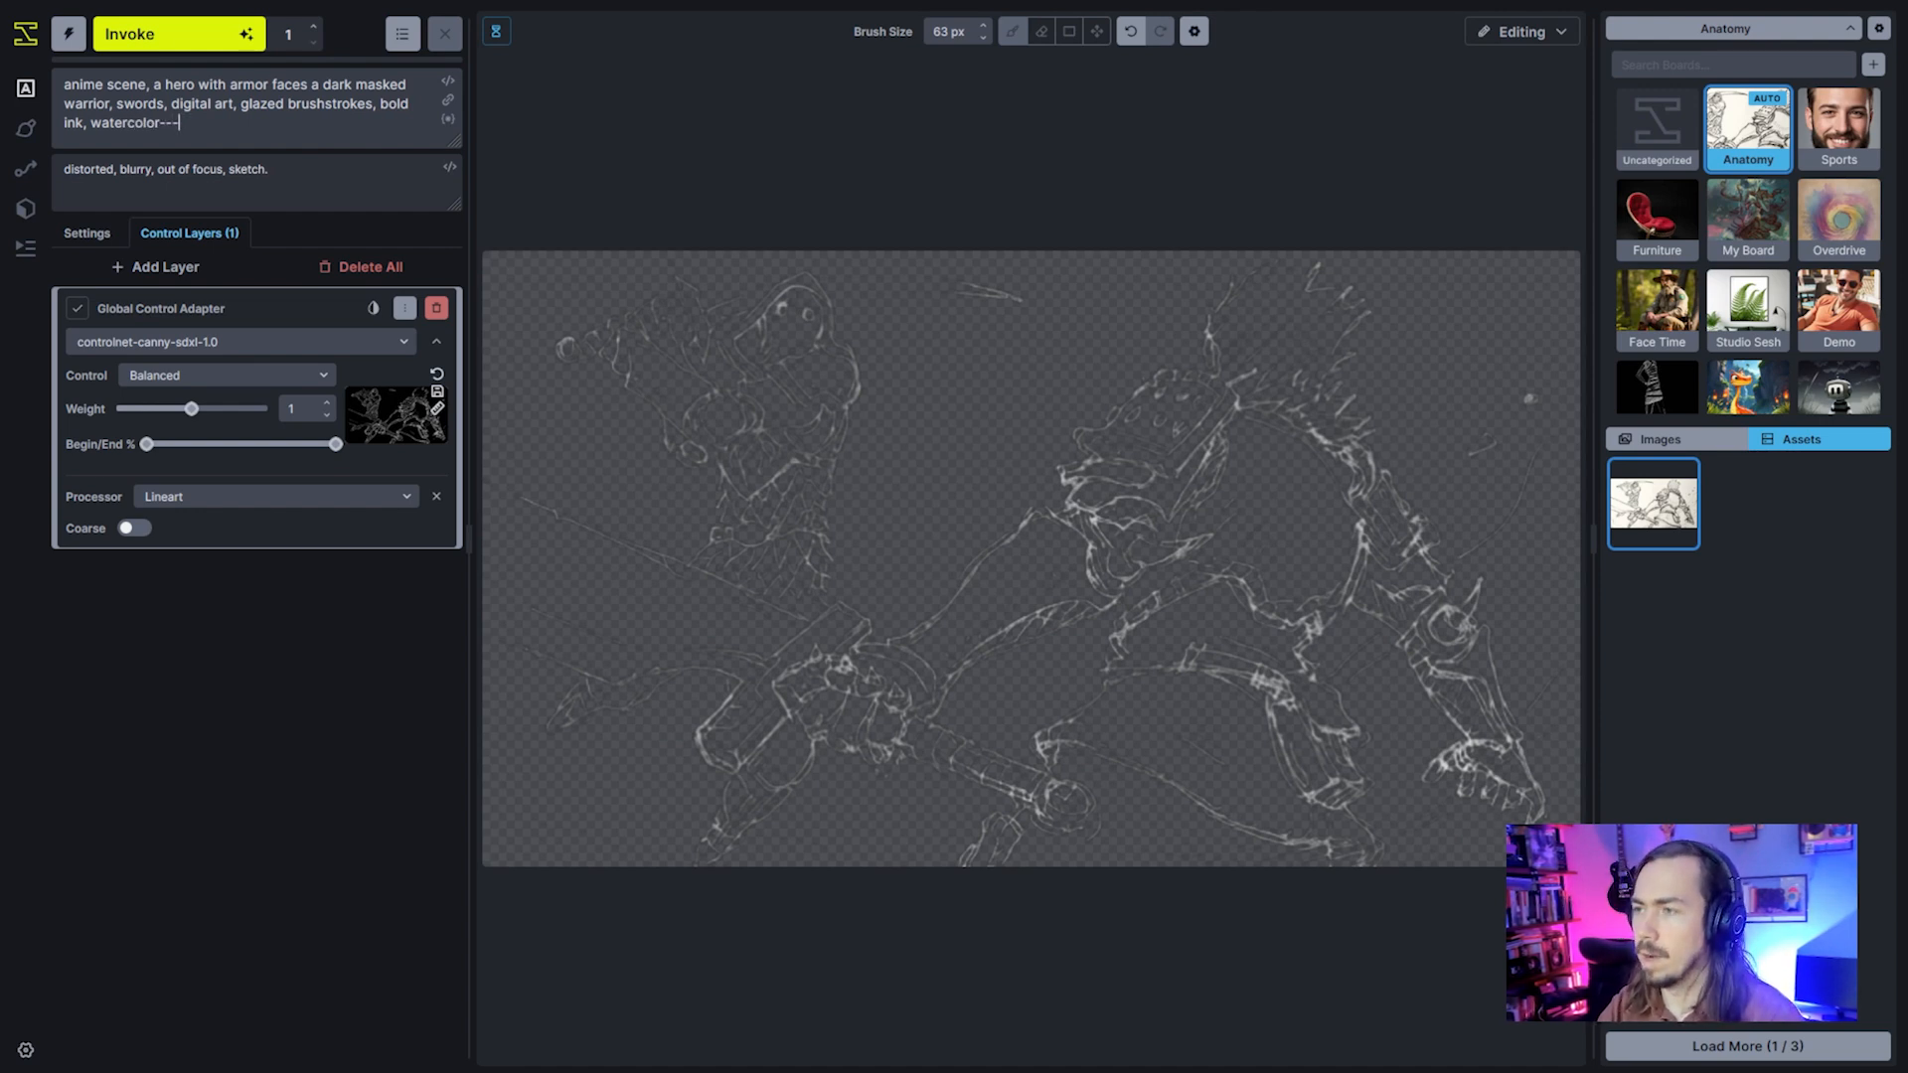
pyautogui.click(188, 34)
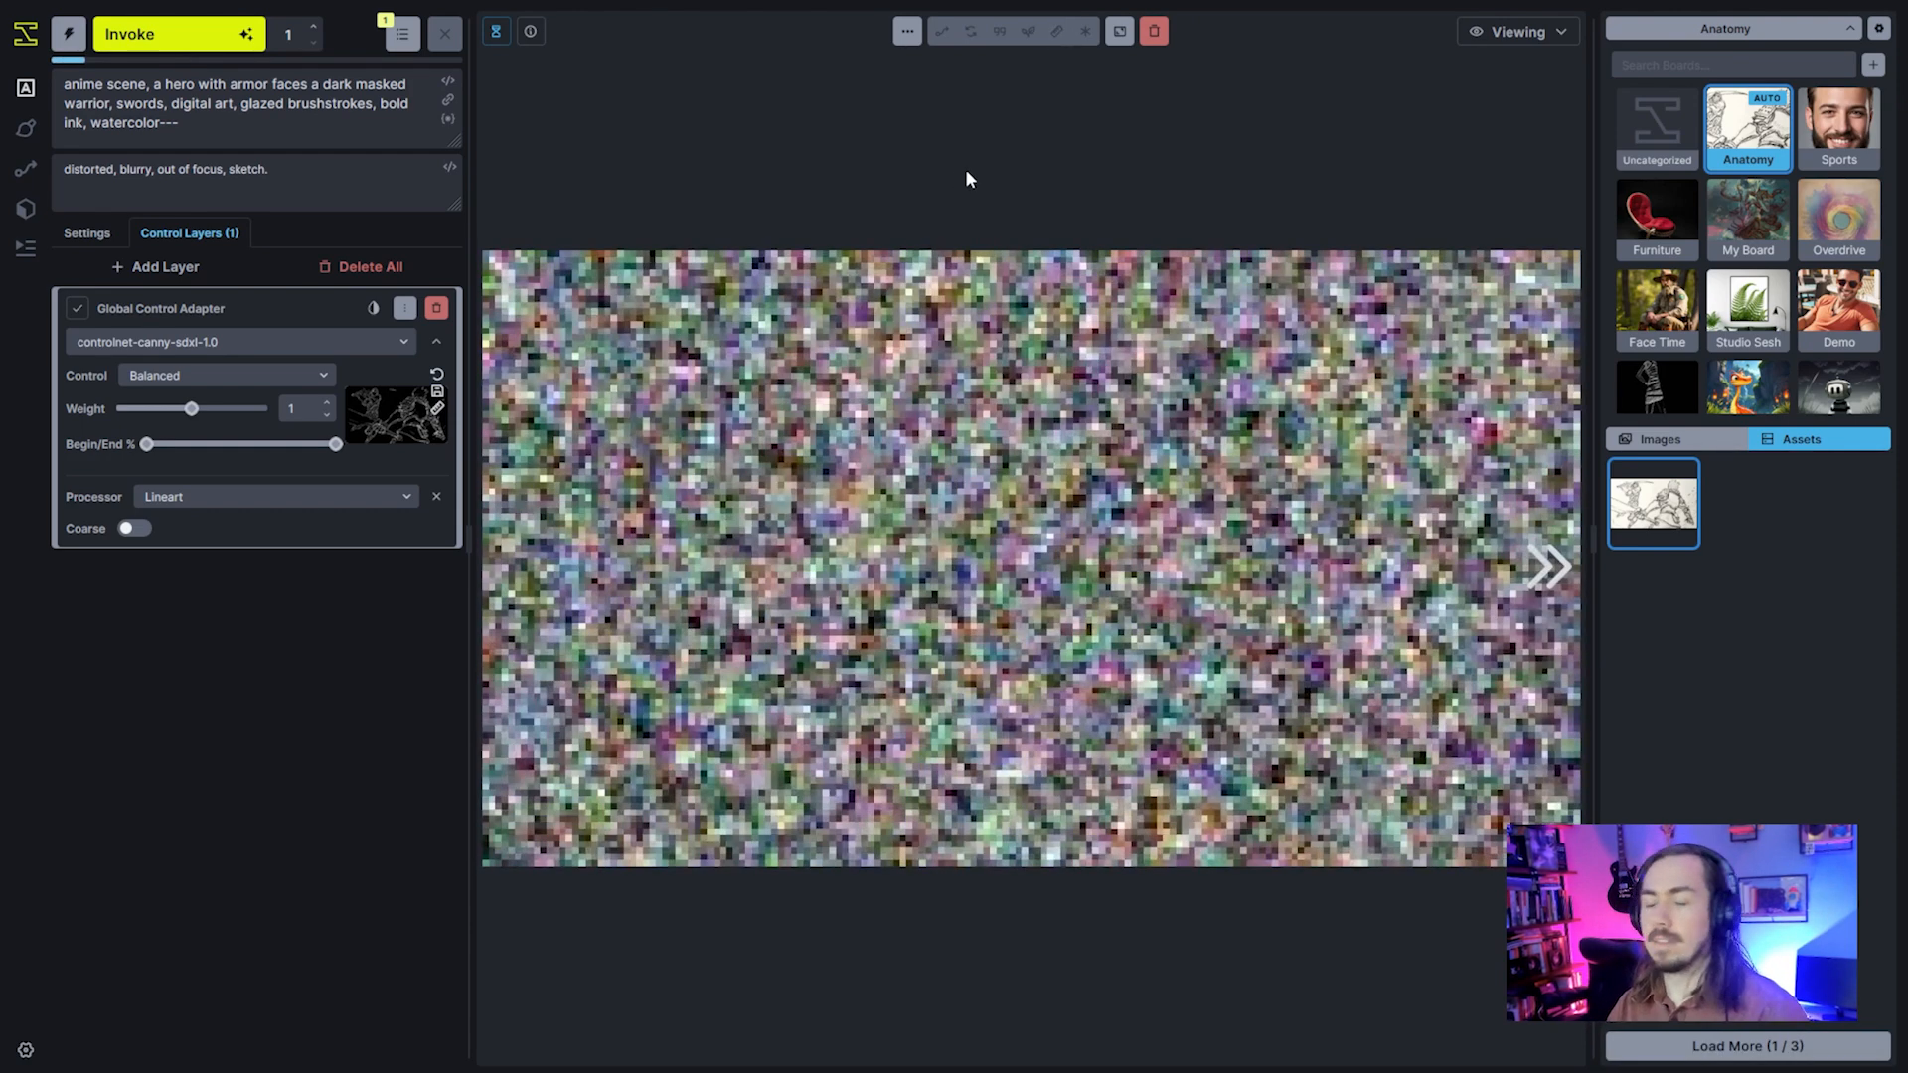
pyautogui.click(493, 31)
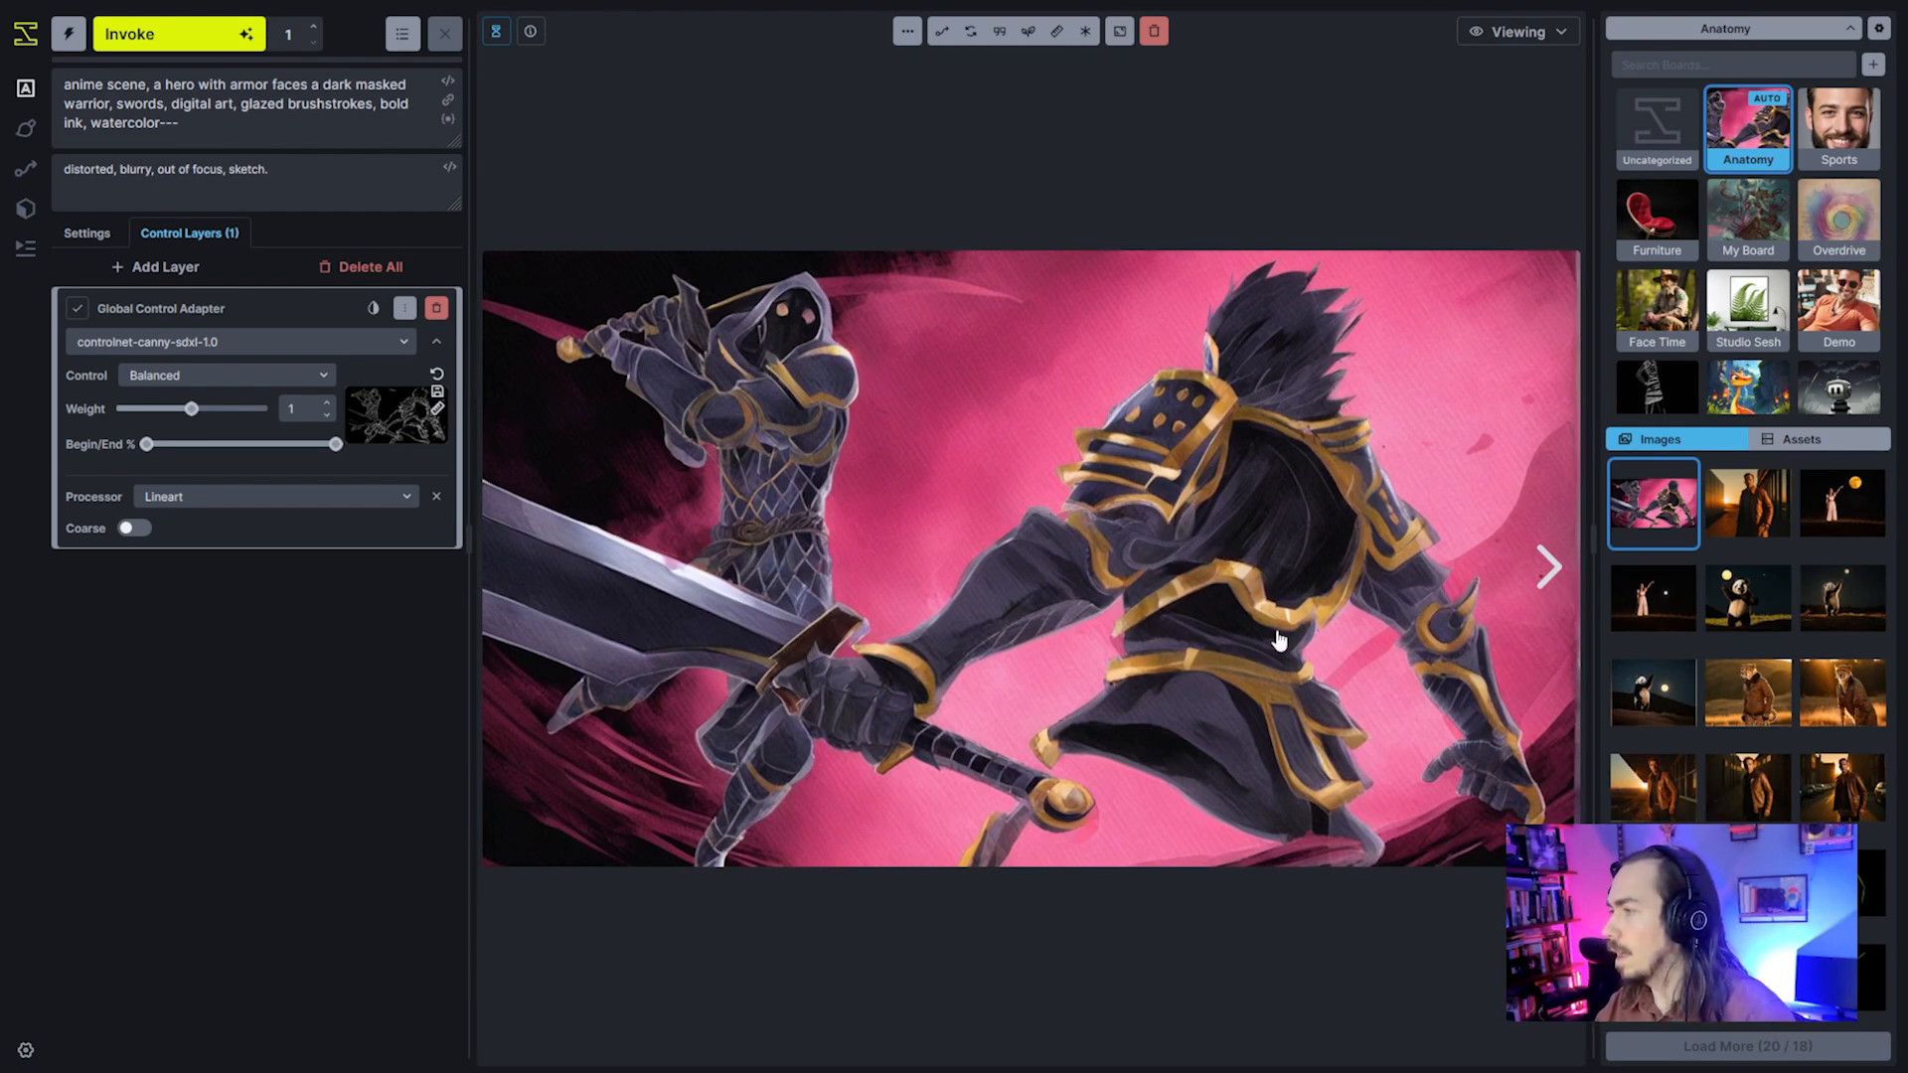
# Compare the generated warrior image with the line sketch by switching between the editing canvas and the image view
pyautogui.click(1521, 32)
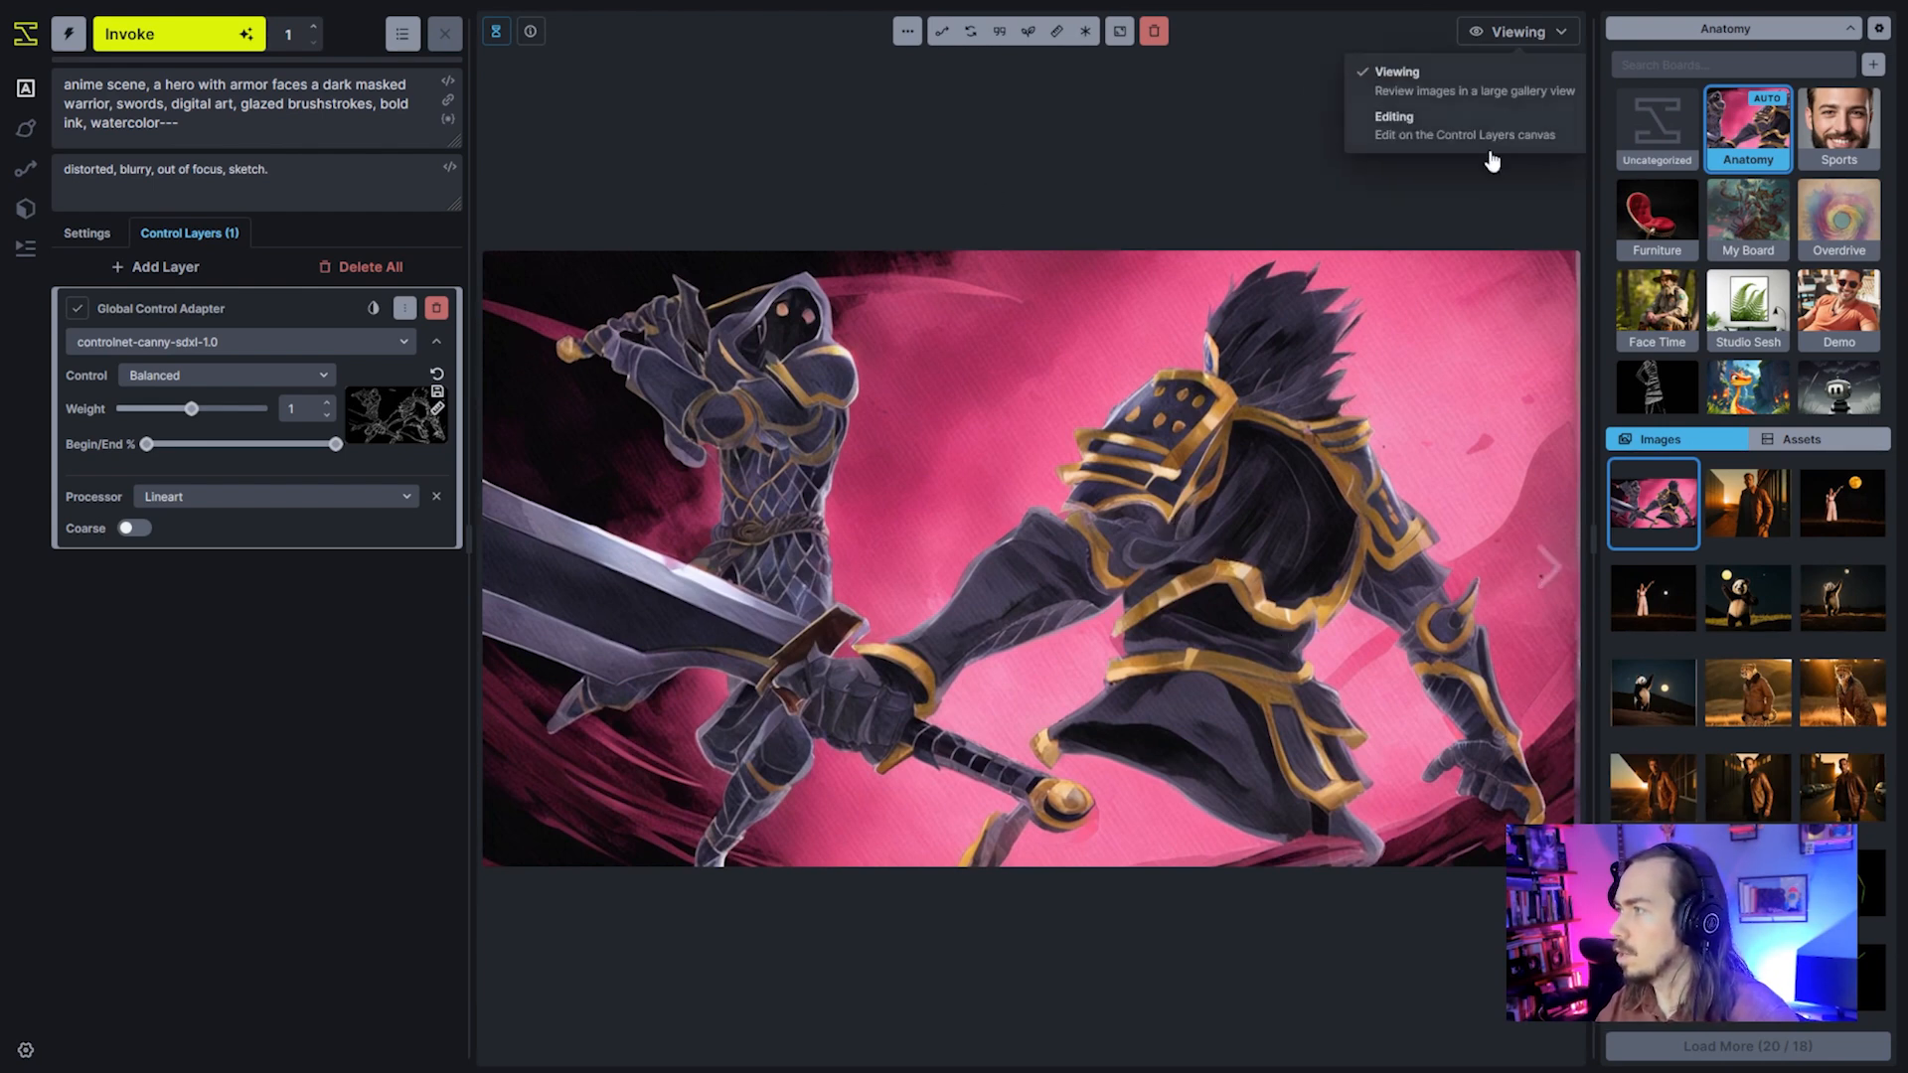
pyautogui.click(1488, 139)
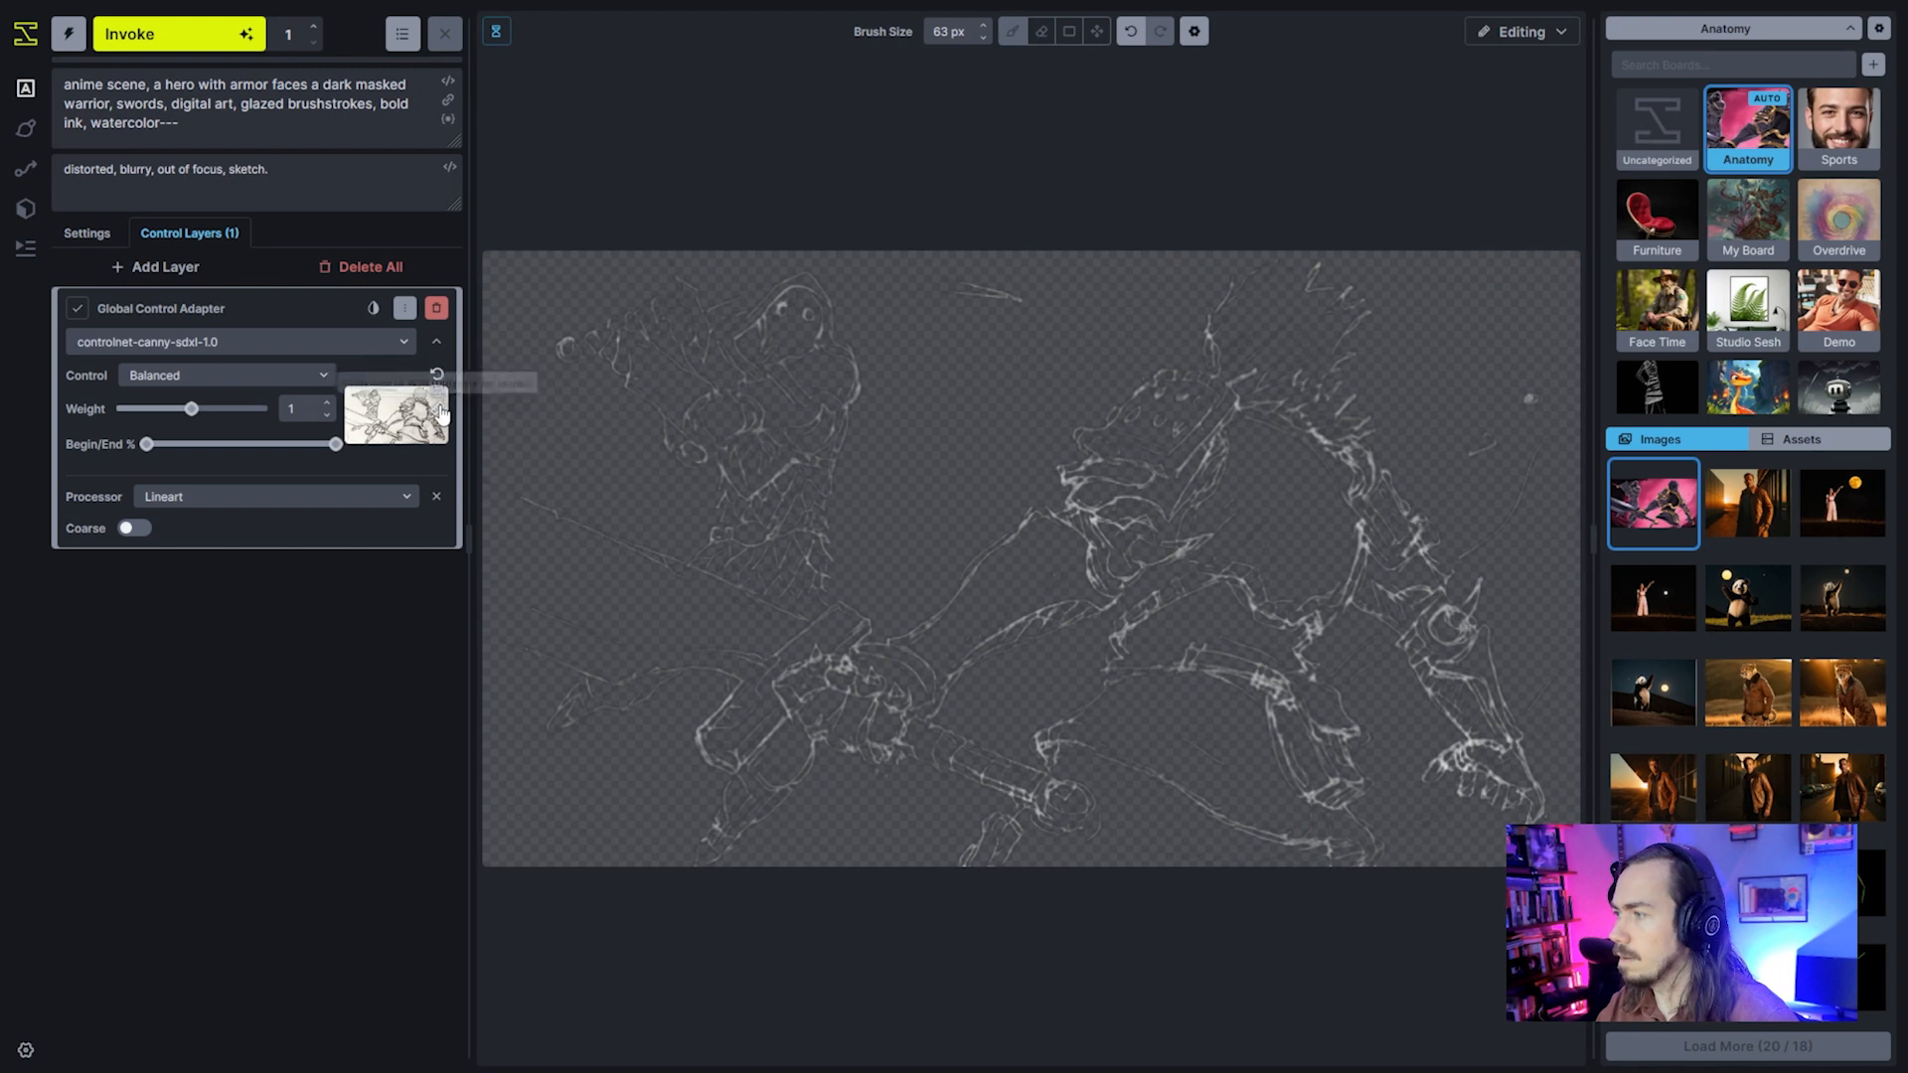
pyautogui.click(1526, 30)
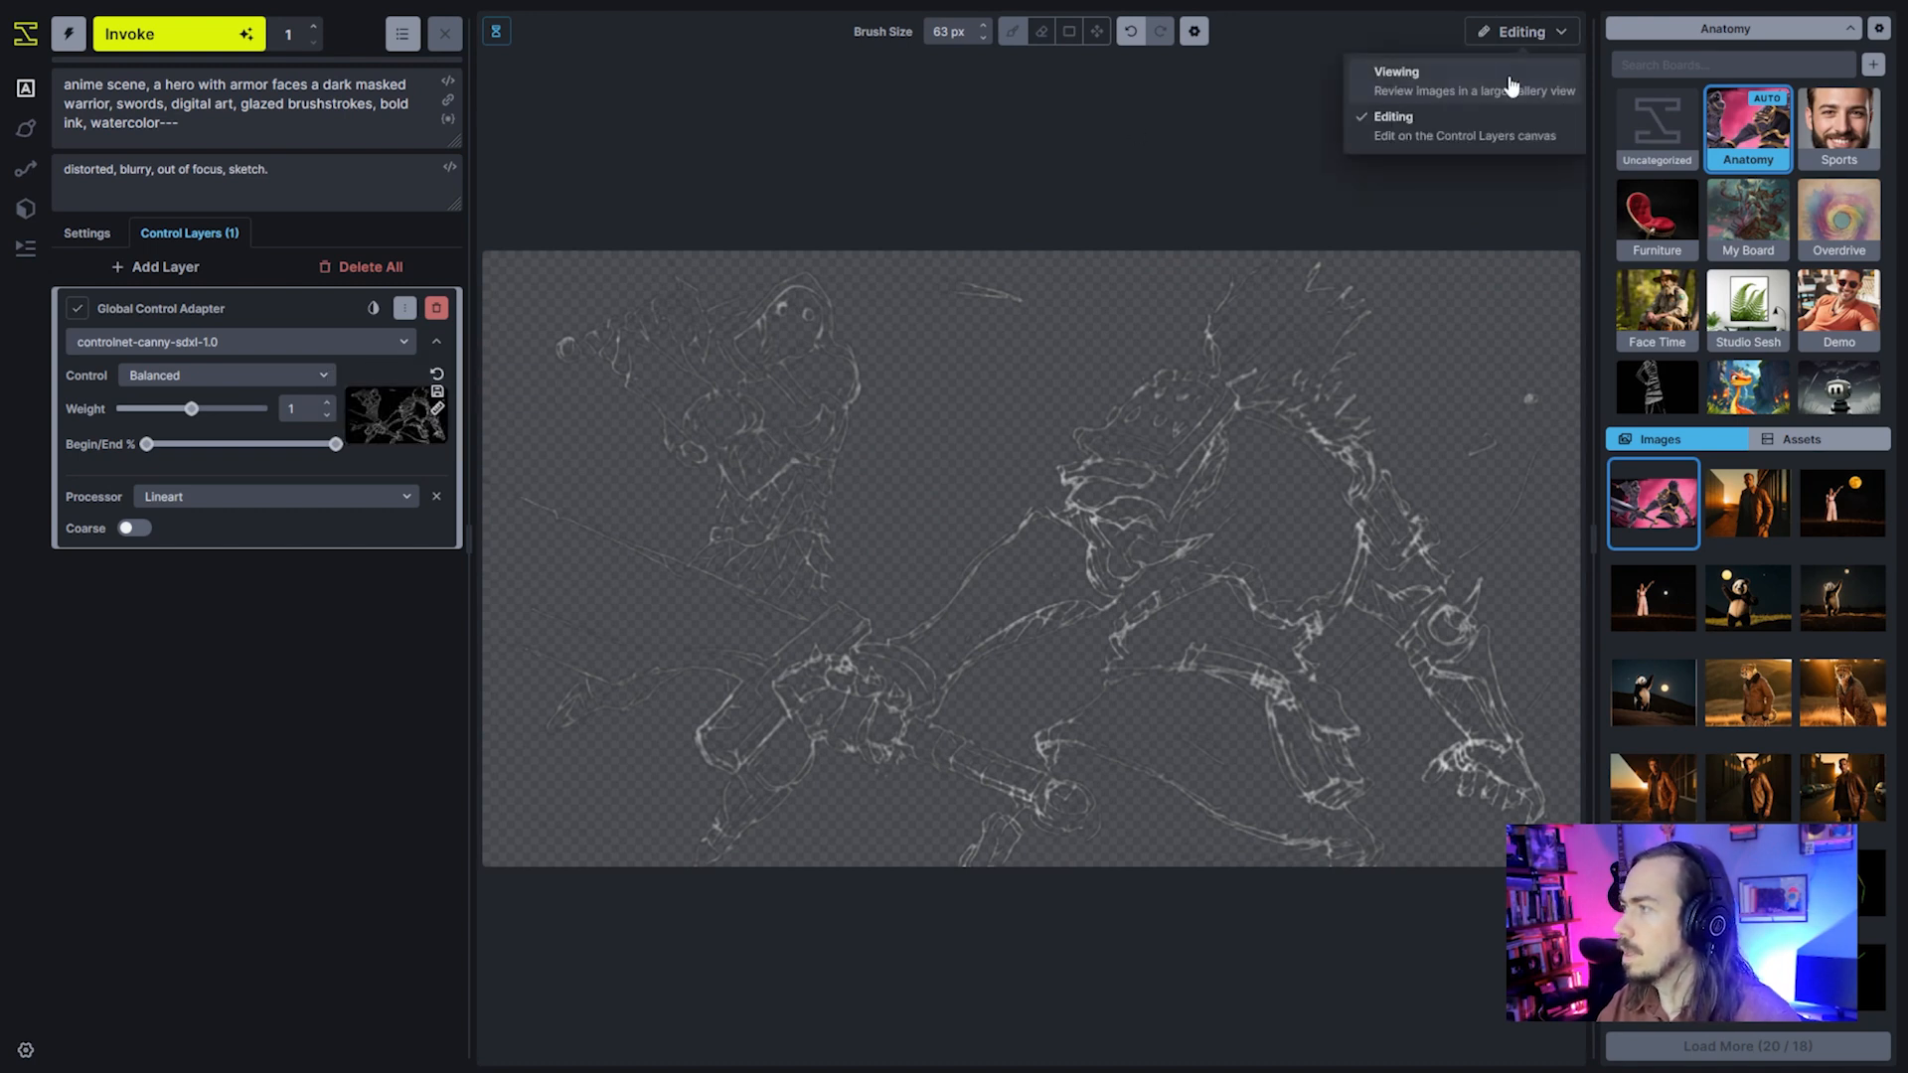
pyautogui.click(1461, 79)
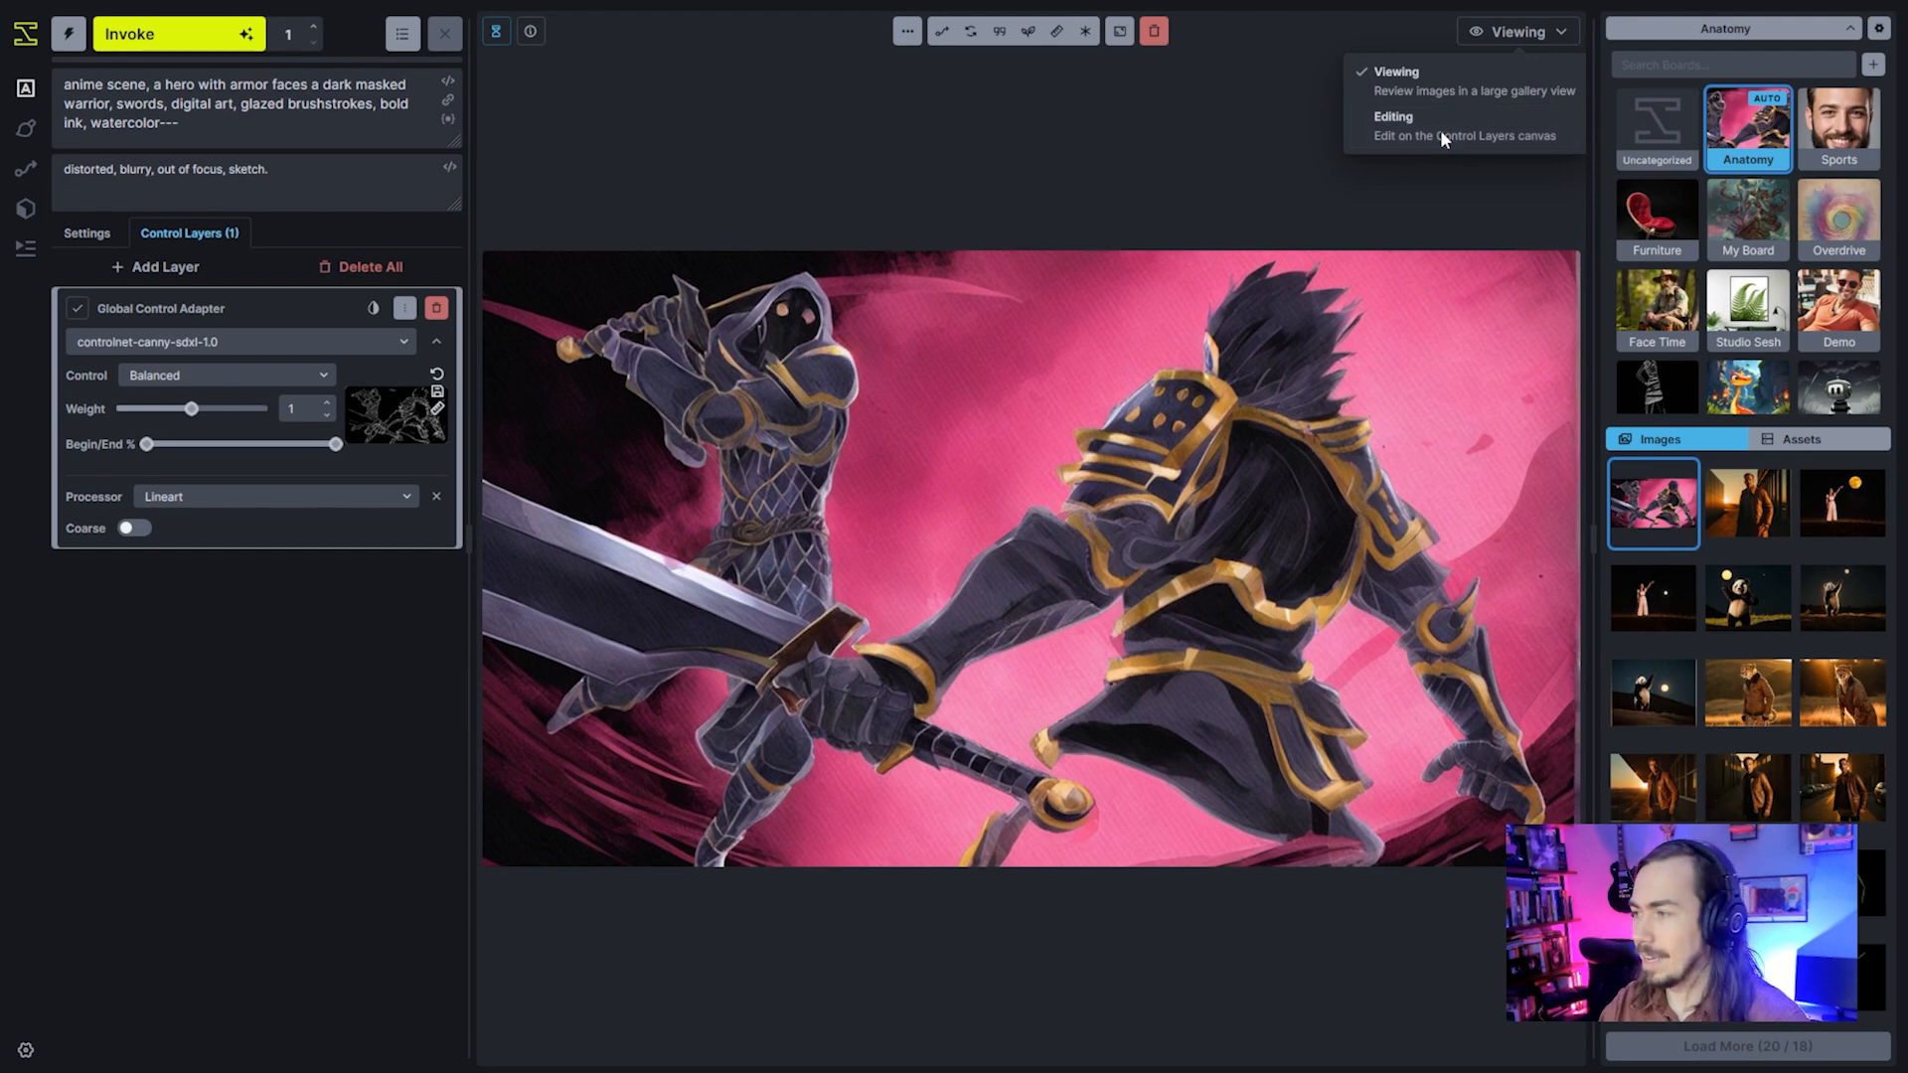
# Return to editing and add a Regional Guidance layer with the prompt "hands" and Auto Negative turned off
pyautogui.click(1366, 129)
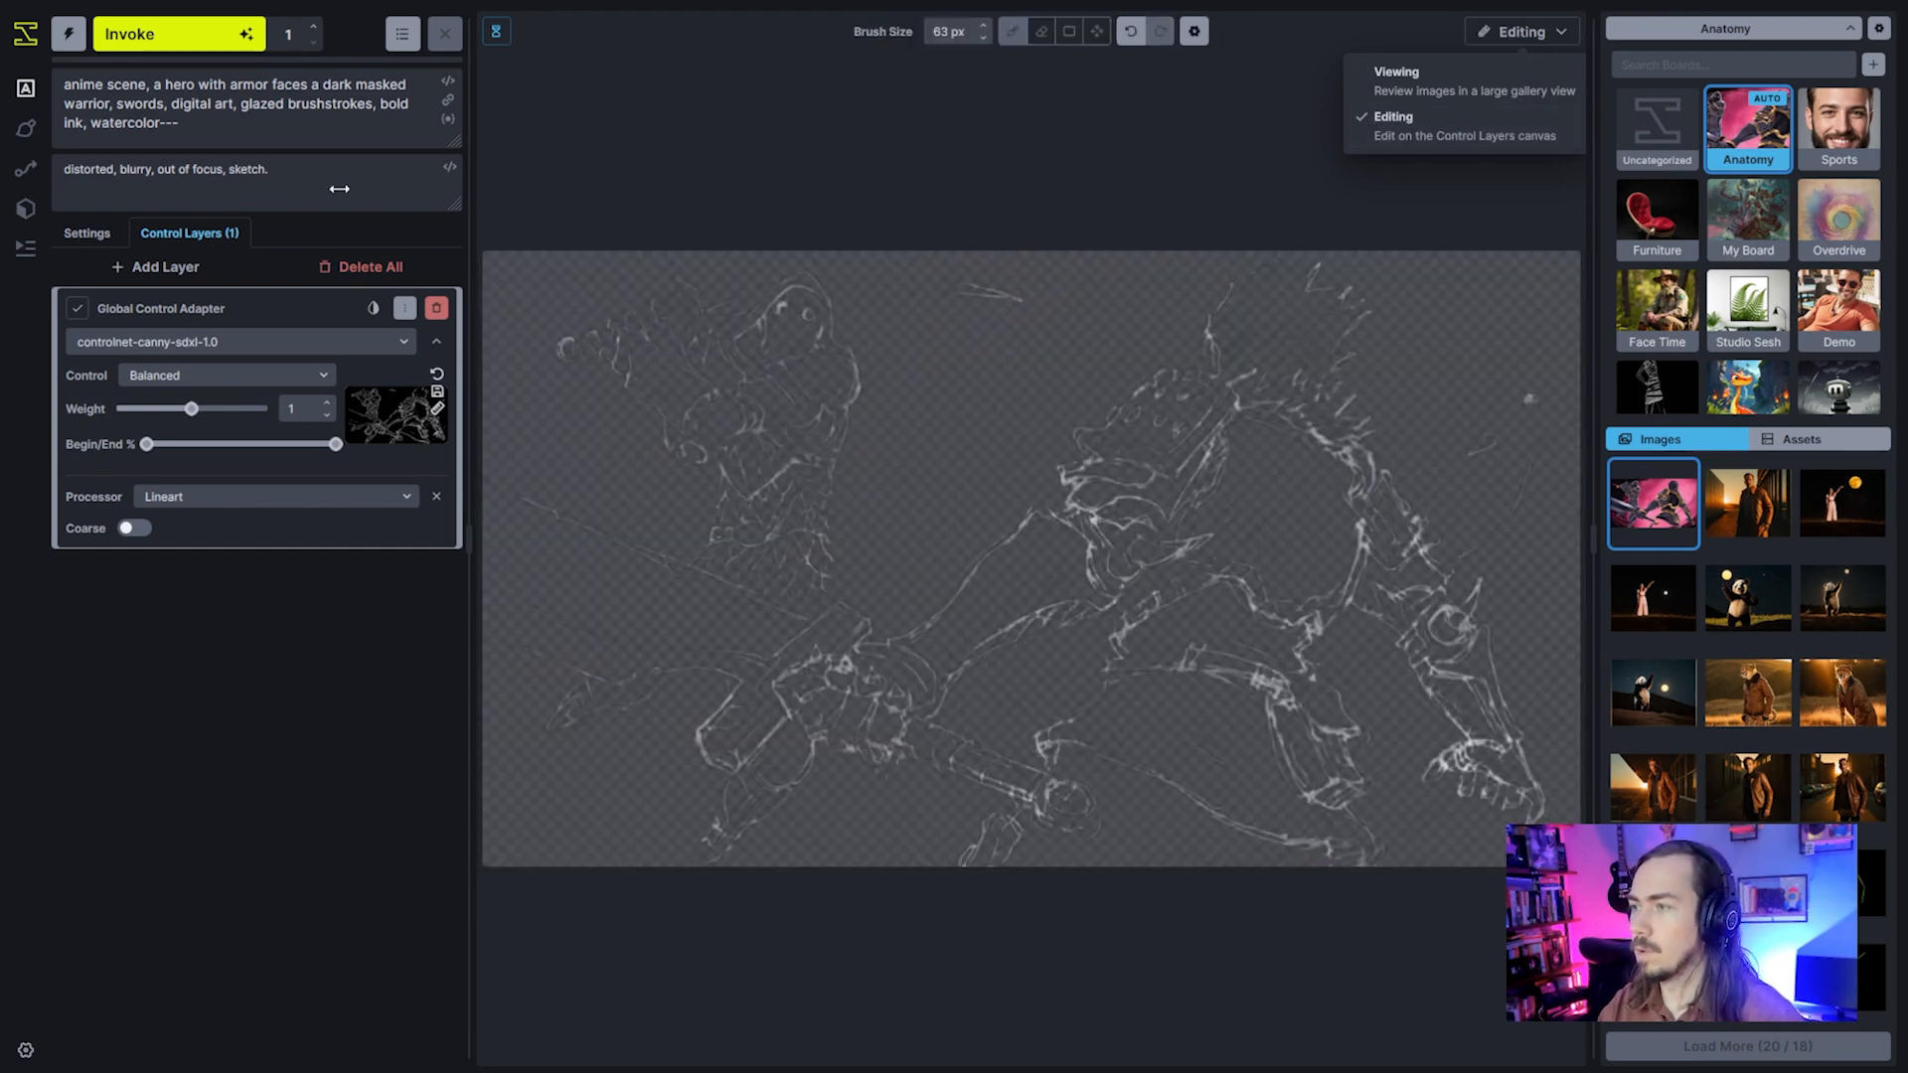
pyautogui.click(149, 284)
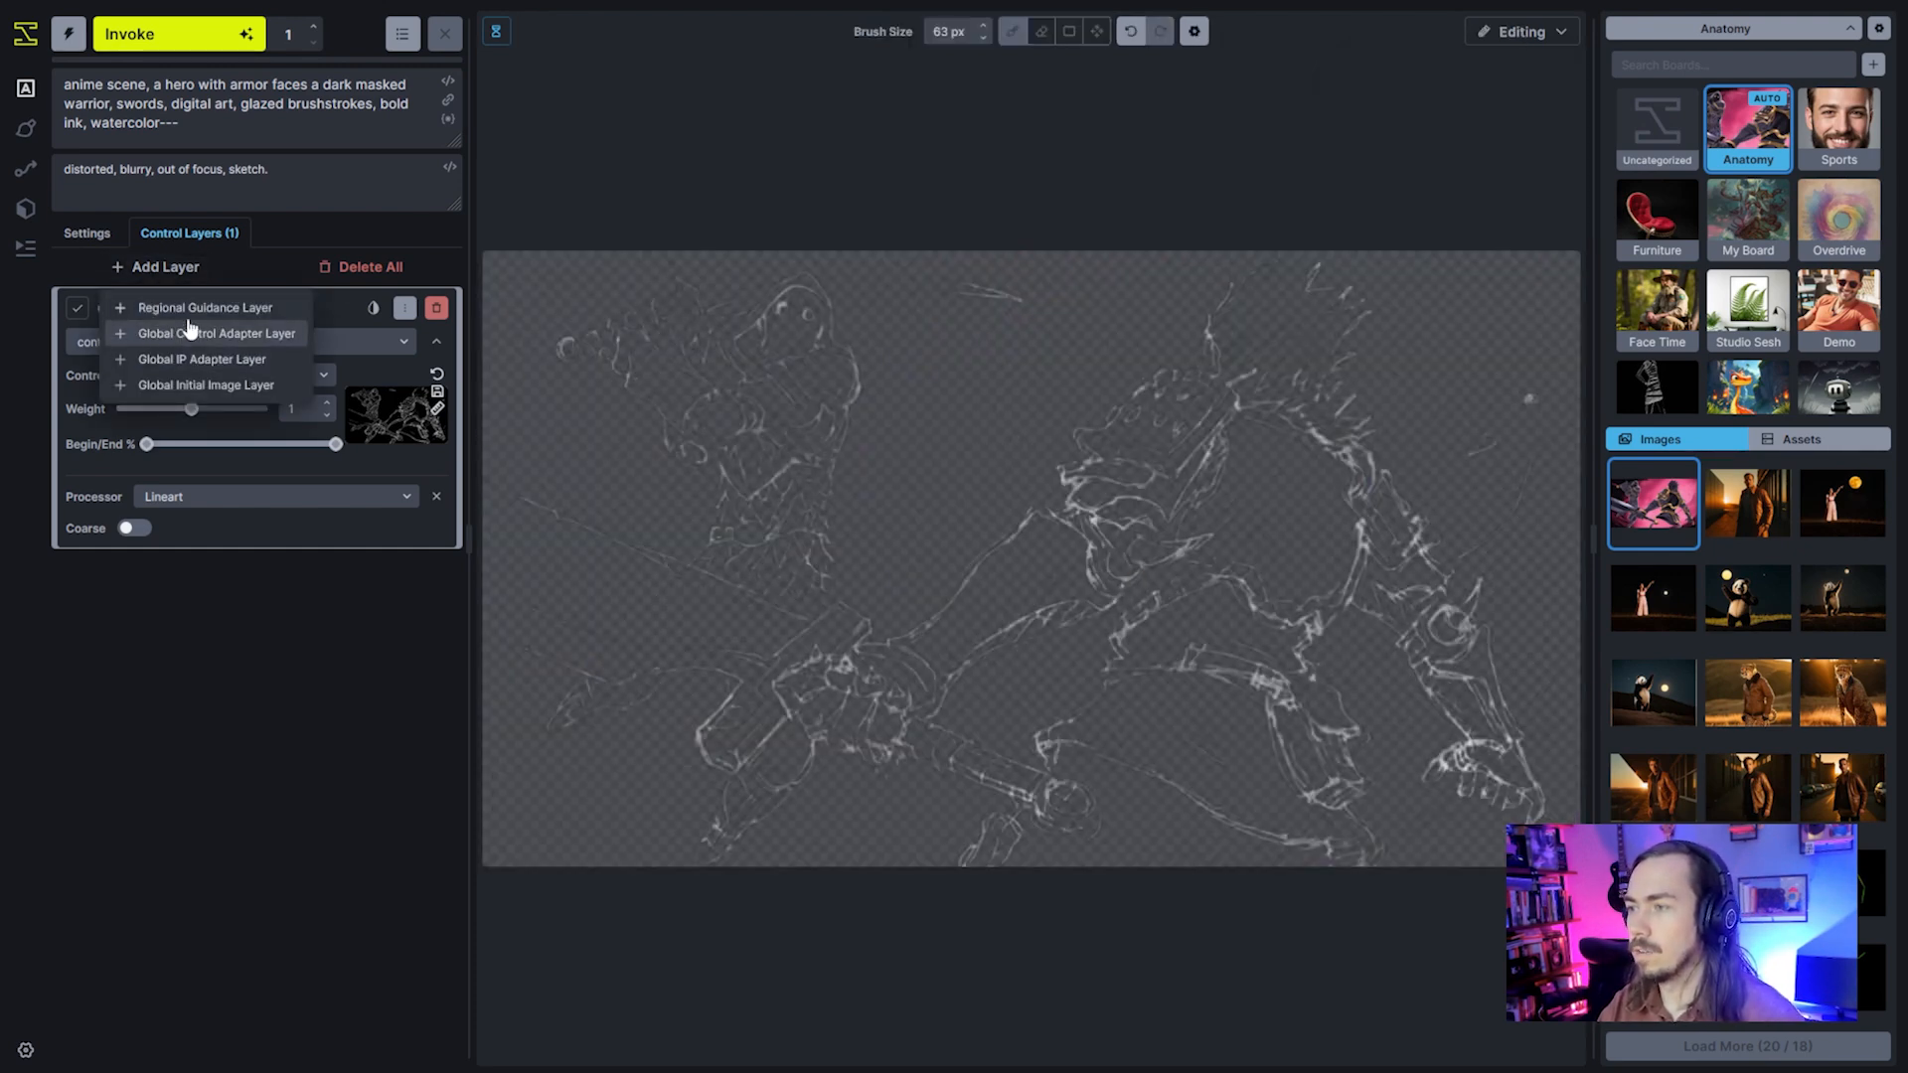
pyautogui.click(189, 310)
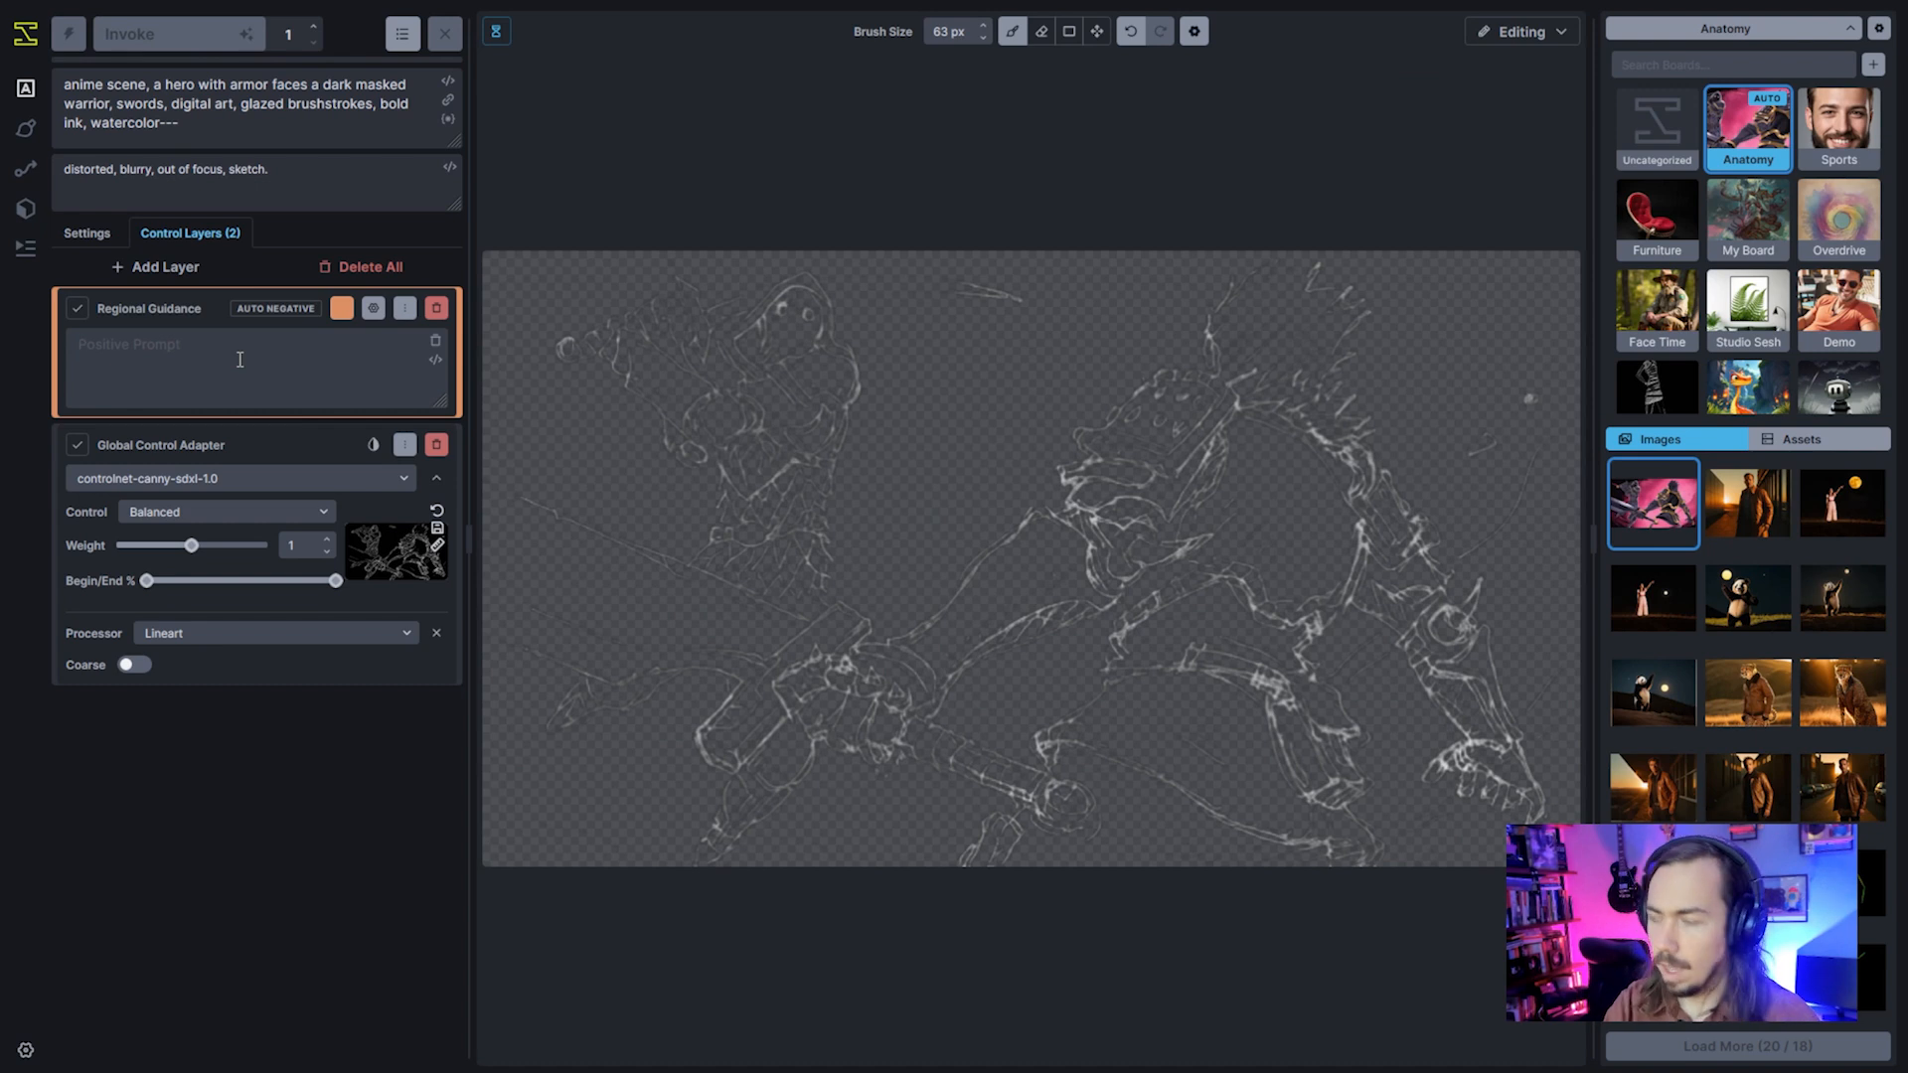
pyautogui.click(240, 358)
pyautogui.write('hands')
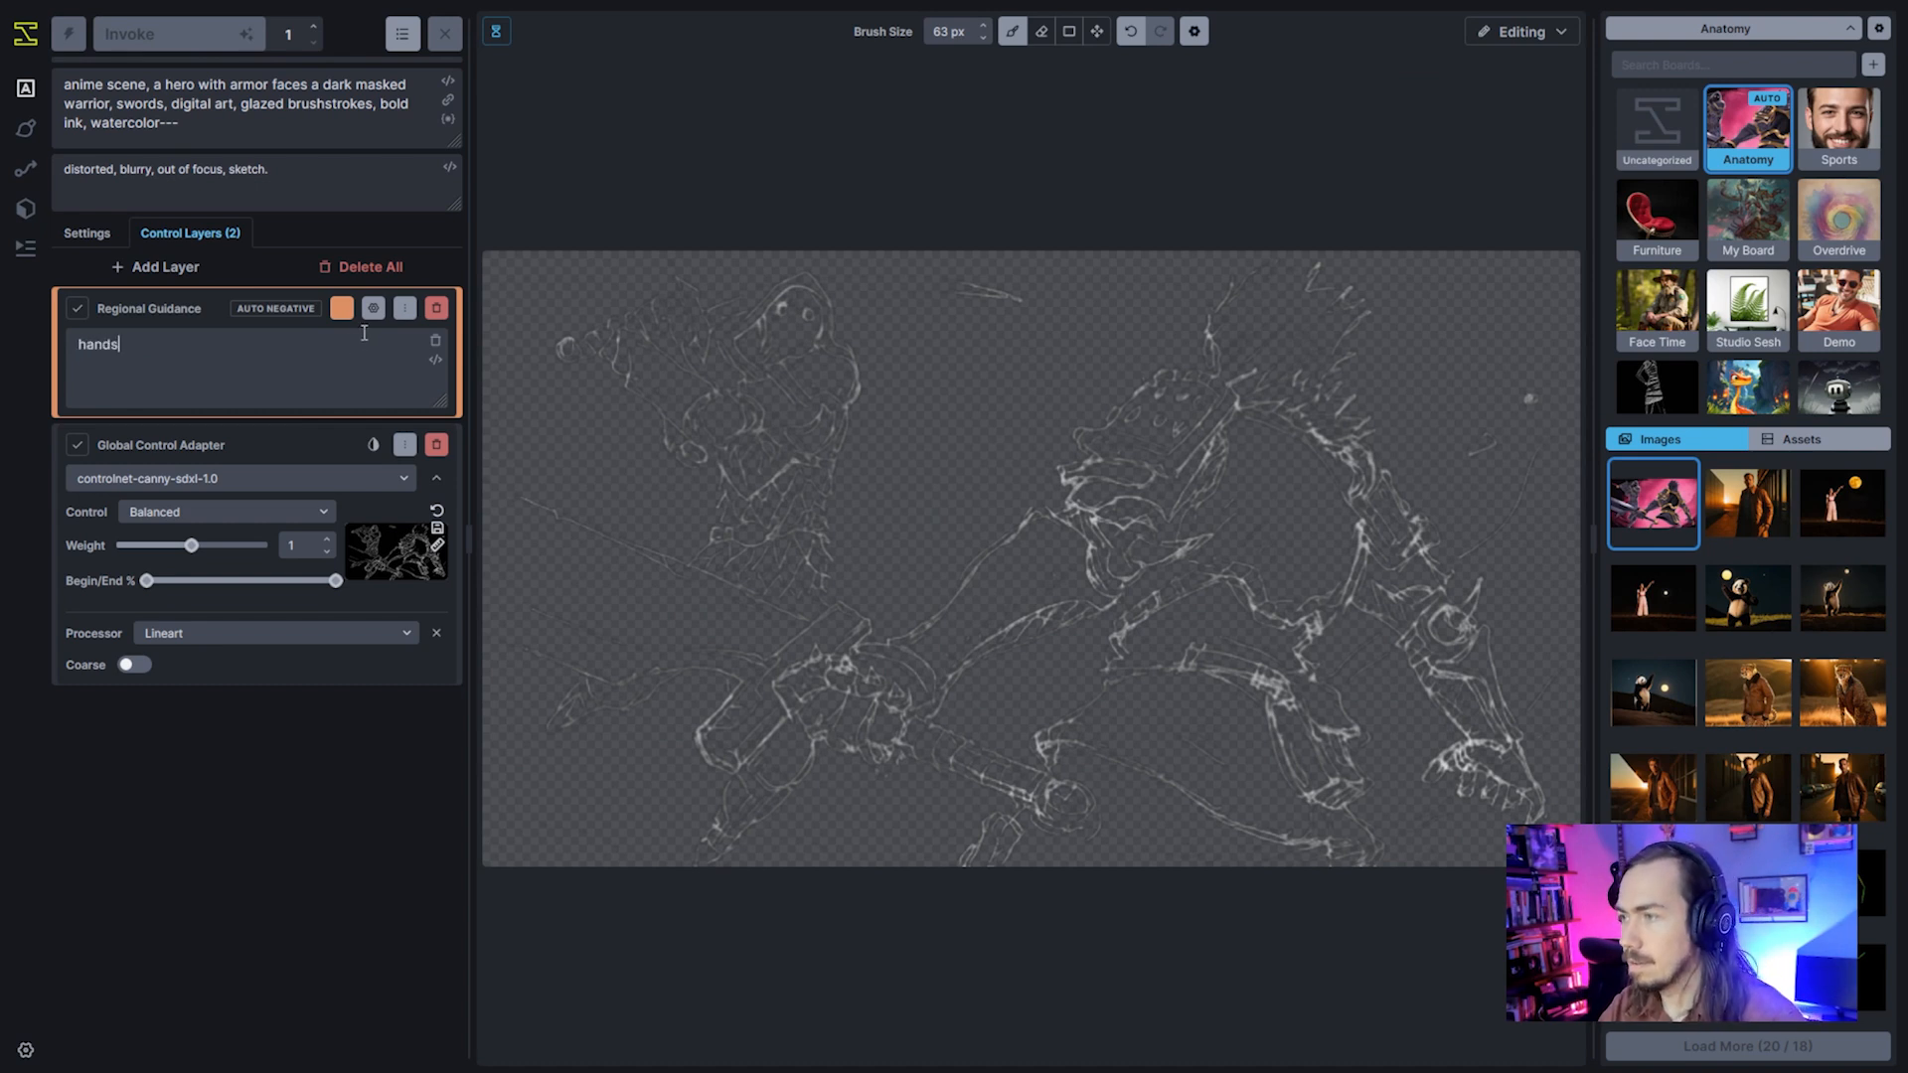
pyautogui.click(374, 308)
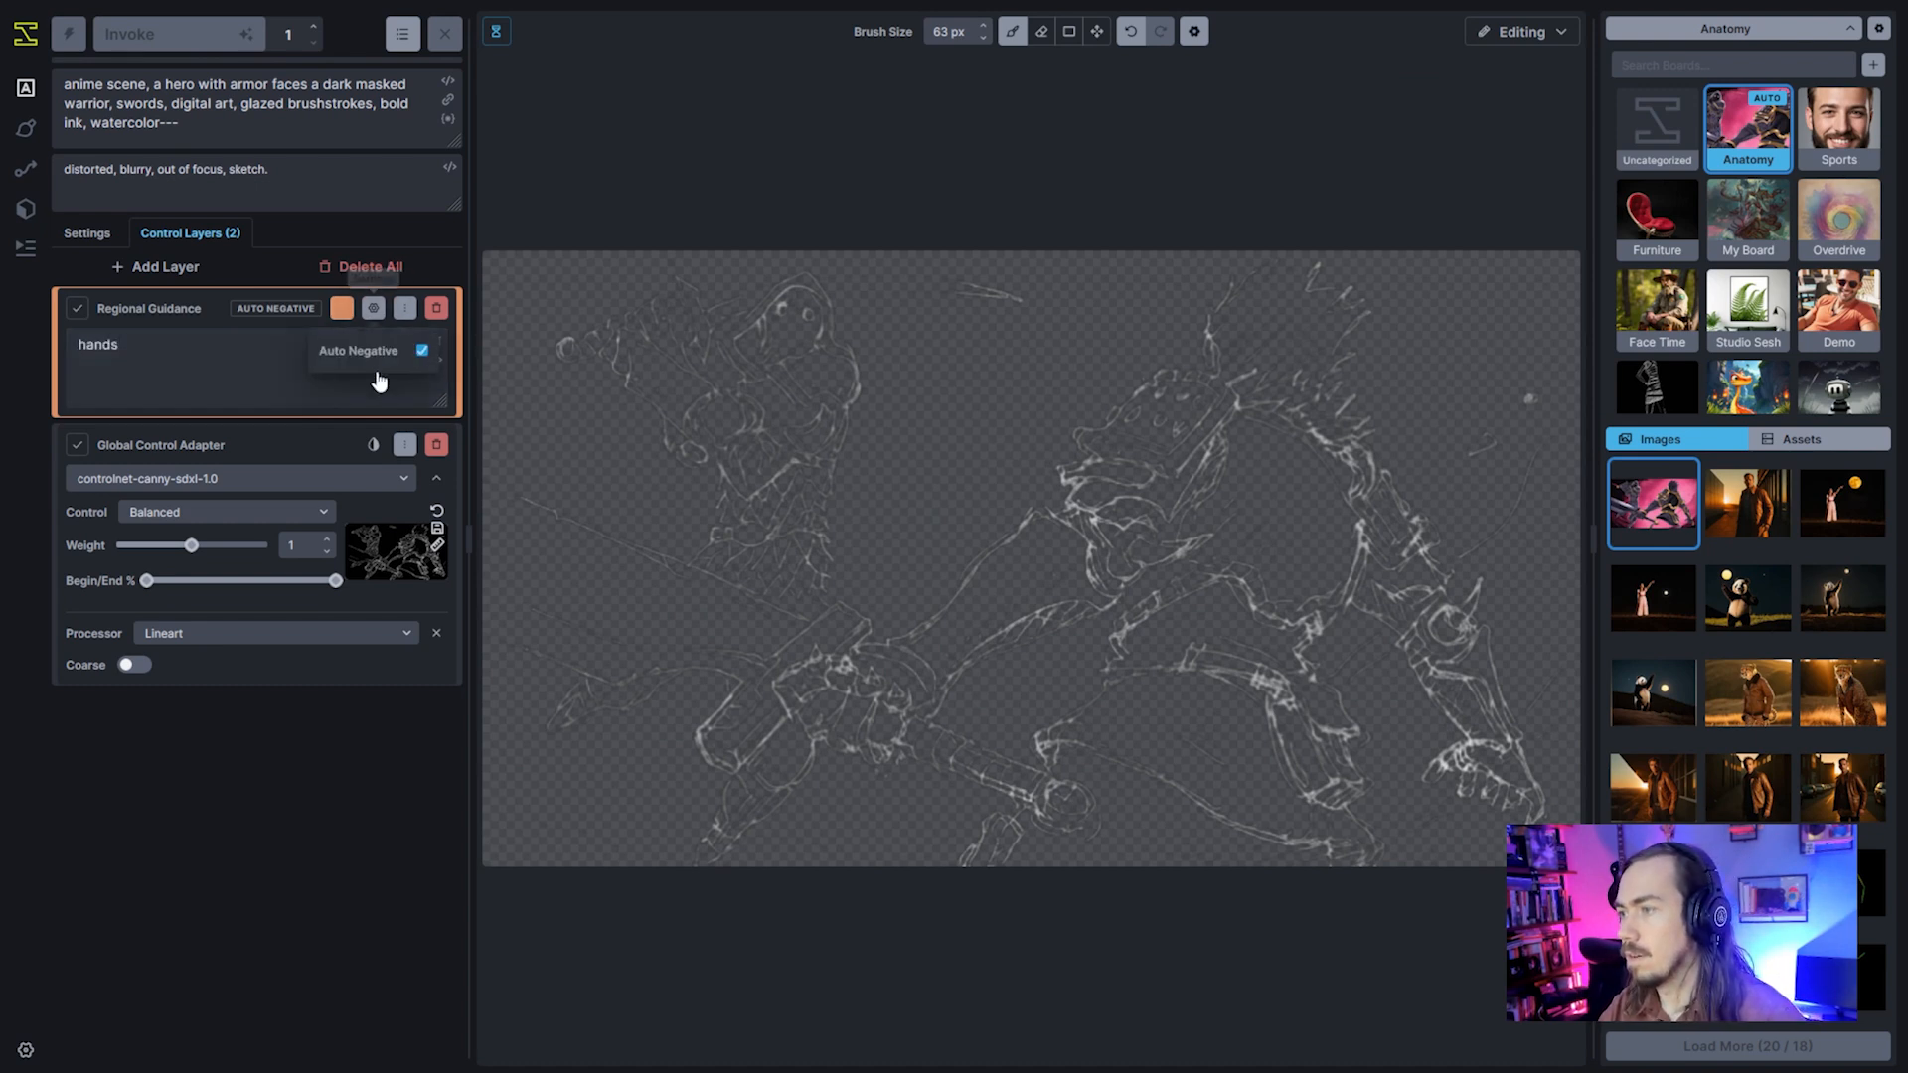
pyautogui.click(422, 350)
# Paint the "hands" region over the hands of both warriors with a 64 px brush
pyautogui.scroll(3, 882, 703)
pyautogui.scroll(-3, 869, 738)
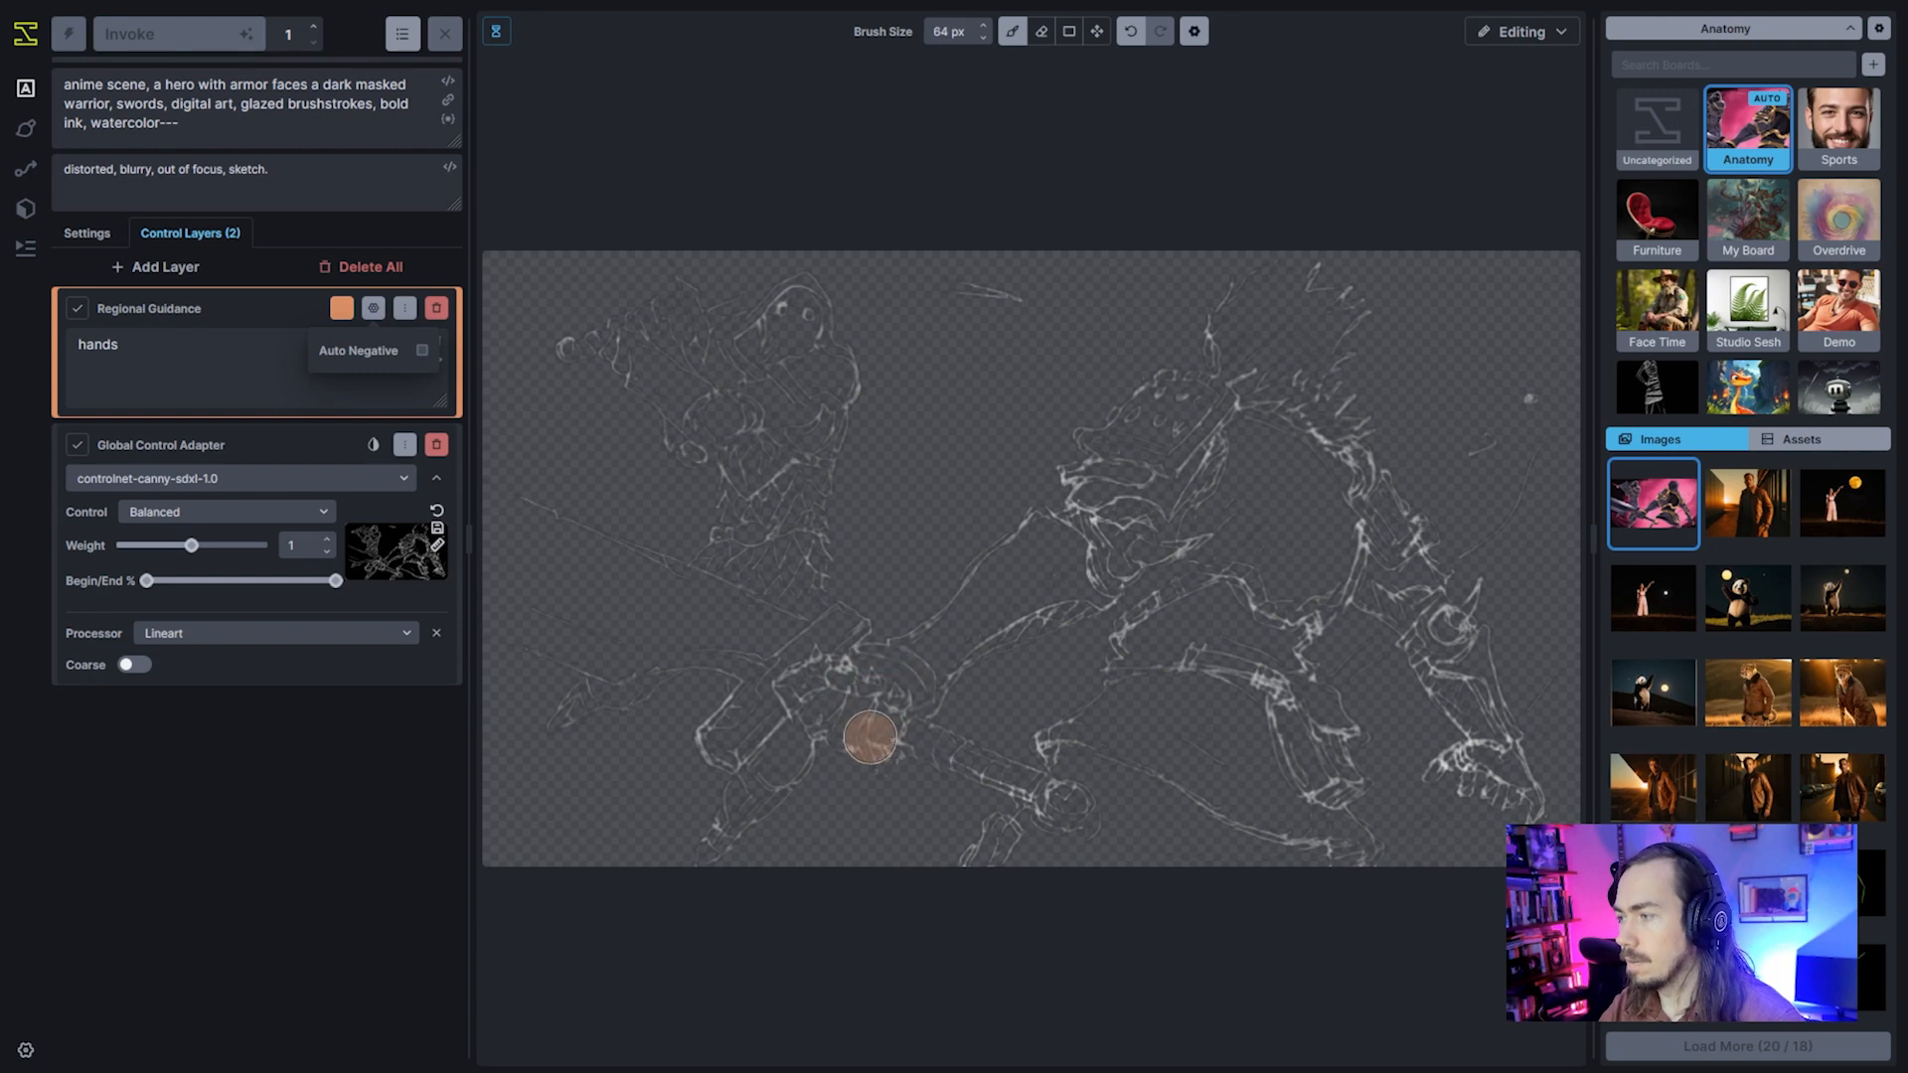
pyautogui.click(882, 734)
pyautogui.moveTo(859, 675)
pyautogui.mouseDown()
pyautogui.moveTo(803, 692)
pyautogui.moveTo(851, 735)
pyautogui.moveTo(871, 671)
pyautogui.moveTo(914, 708)
pyautogui.mouseUp()
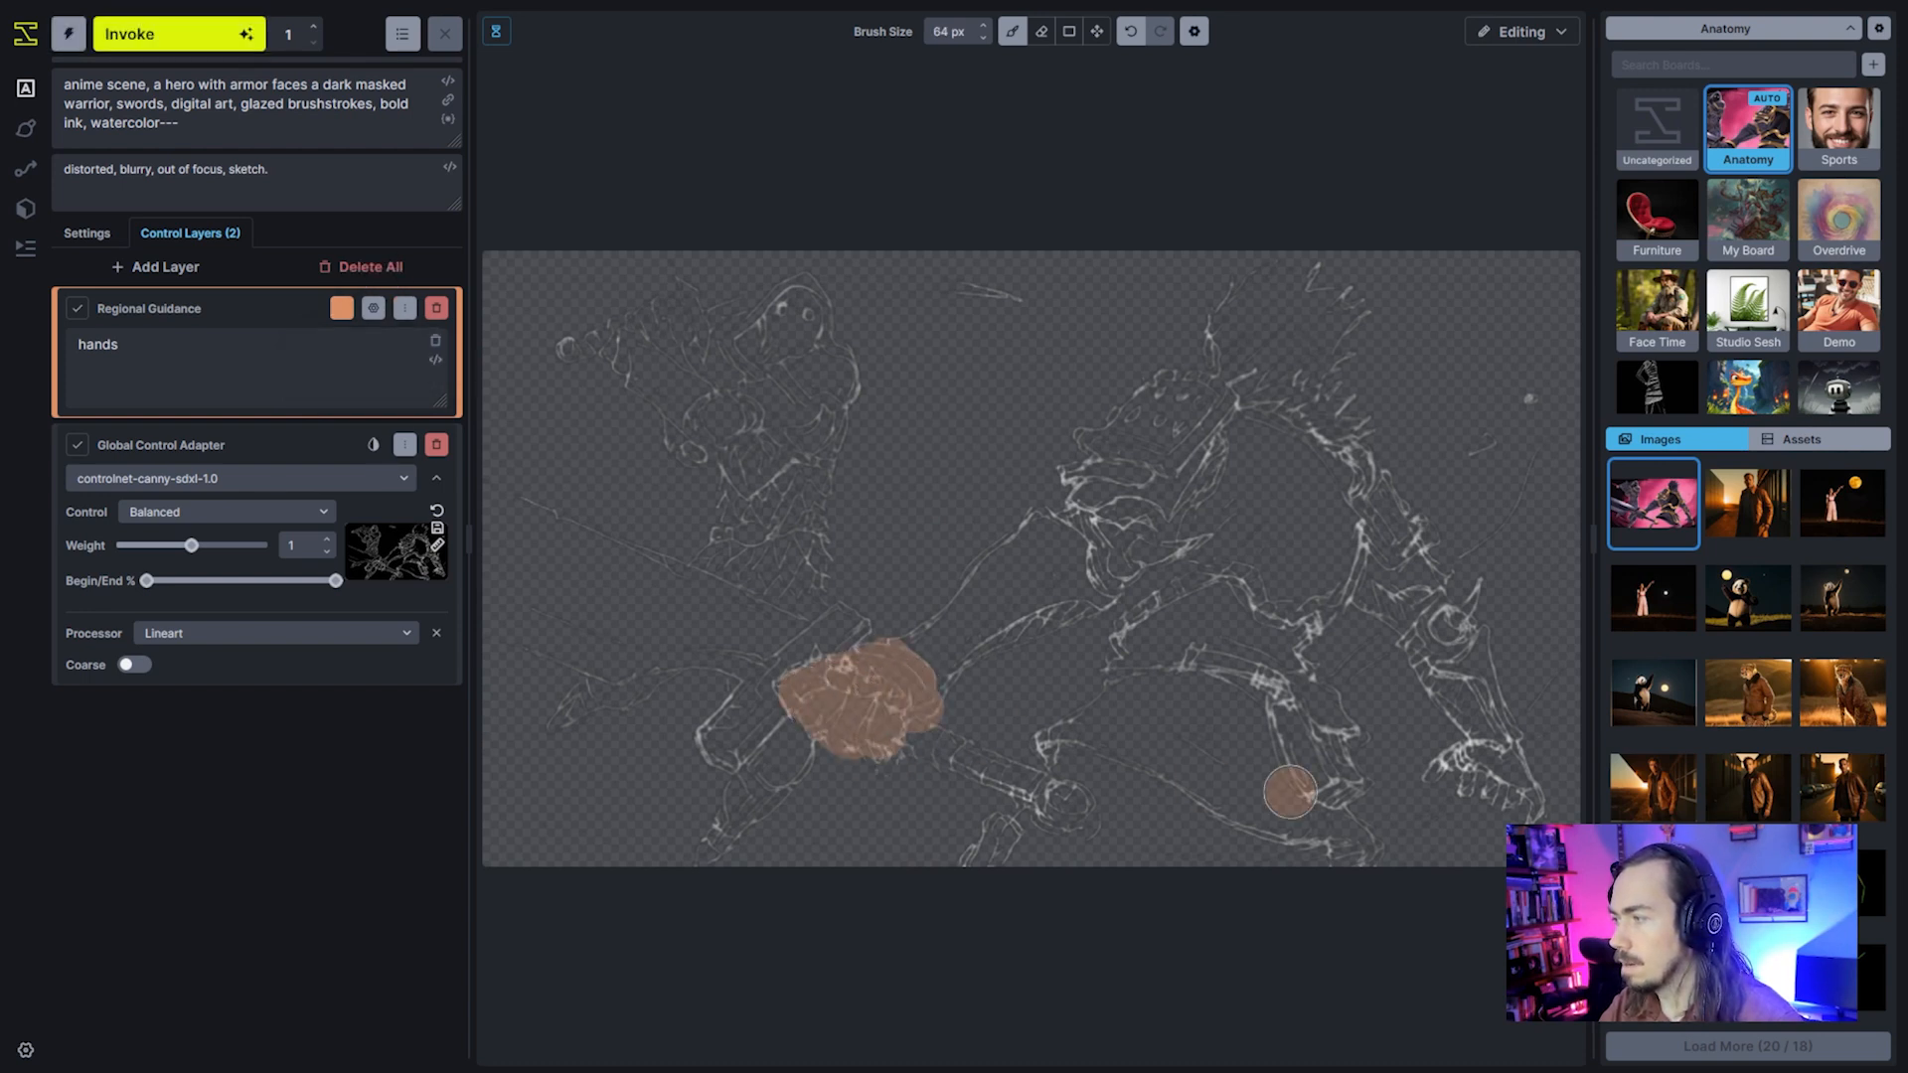
pyautogui.moveTo(1462, 800)
pyautogui.mouseDown()
pyautogui.moveTo(1453, 775)
pyautogui.moveTo(1476, 761)
pyautogui.moveTo(1531, 780)
pyautogui.moveTo(1490, 793)
pyautogui.mouseUp()
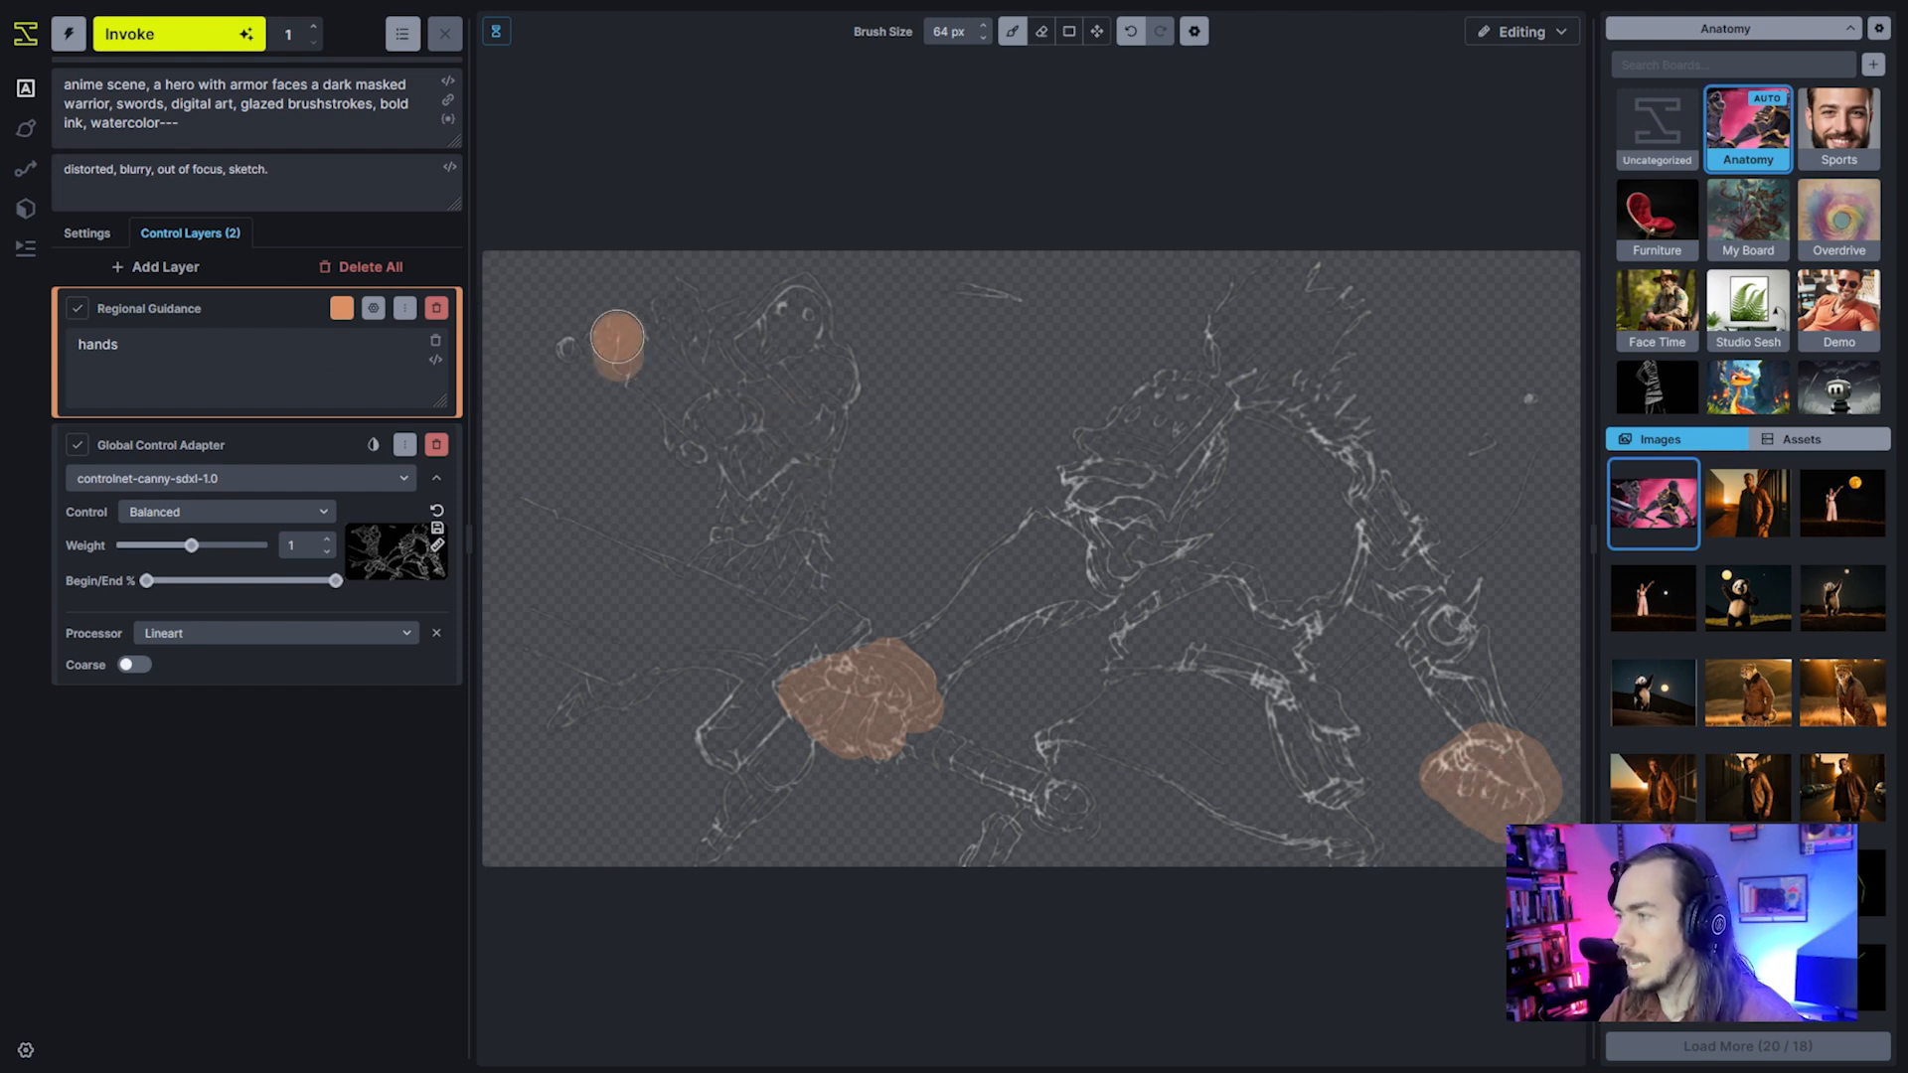
pyautogui.moveTo(617, 337); pyautogui.dragTo(680, 311)
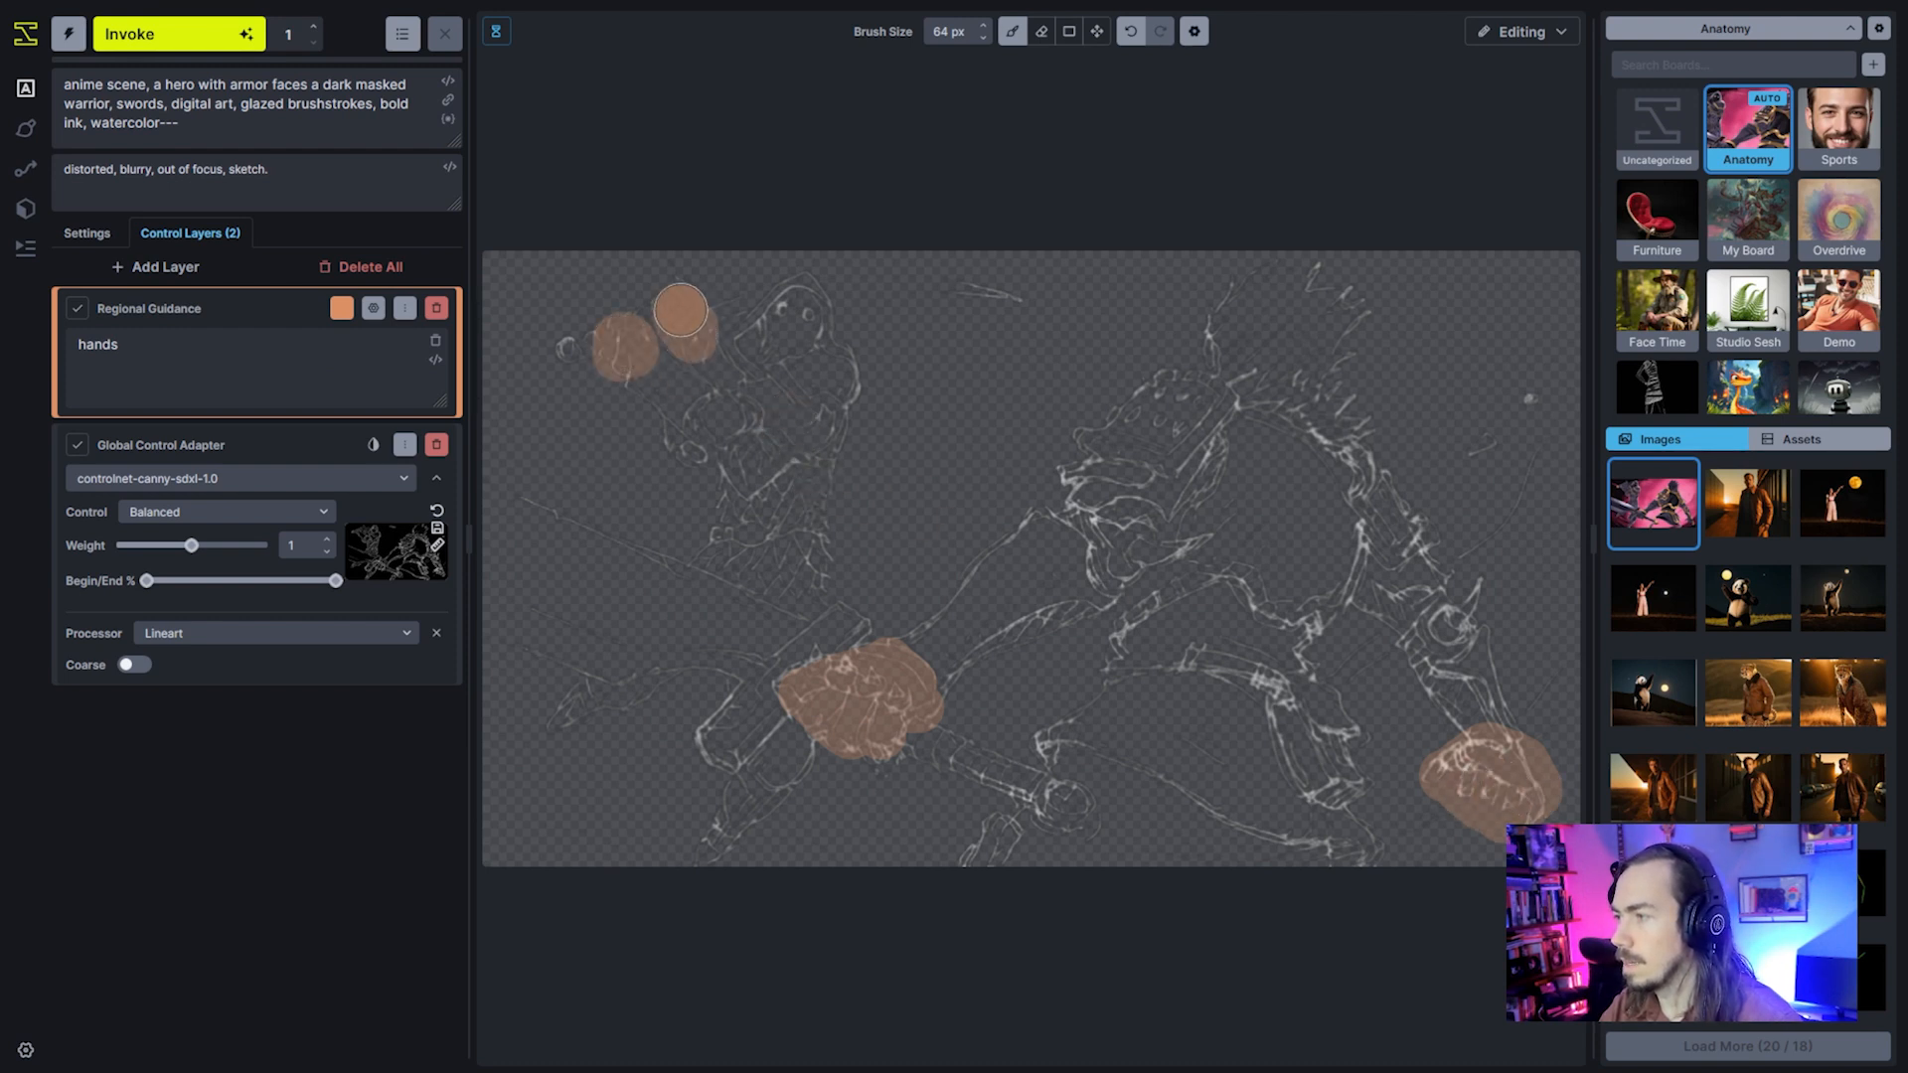
# Add a second Regional Guidance layer with Auto Negative off and the prompt "dark masked warrior", and enlarge the brush to 105 px
pyautogui.click(144, 271)
pyautogui.click(179, 310)
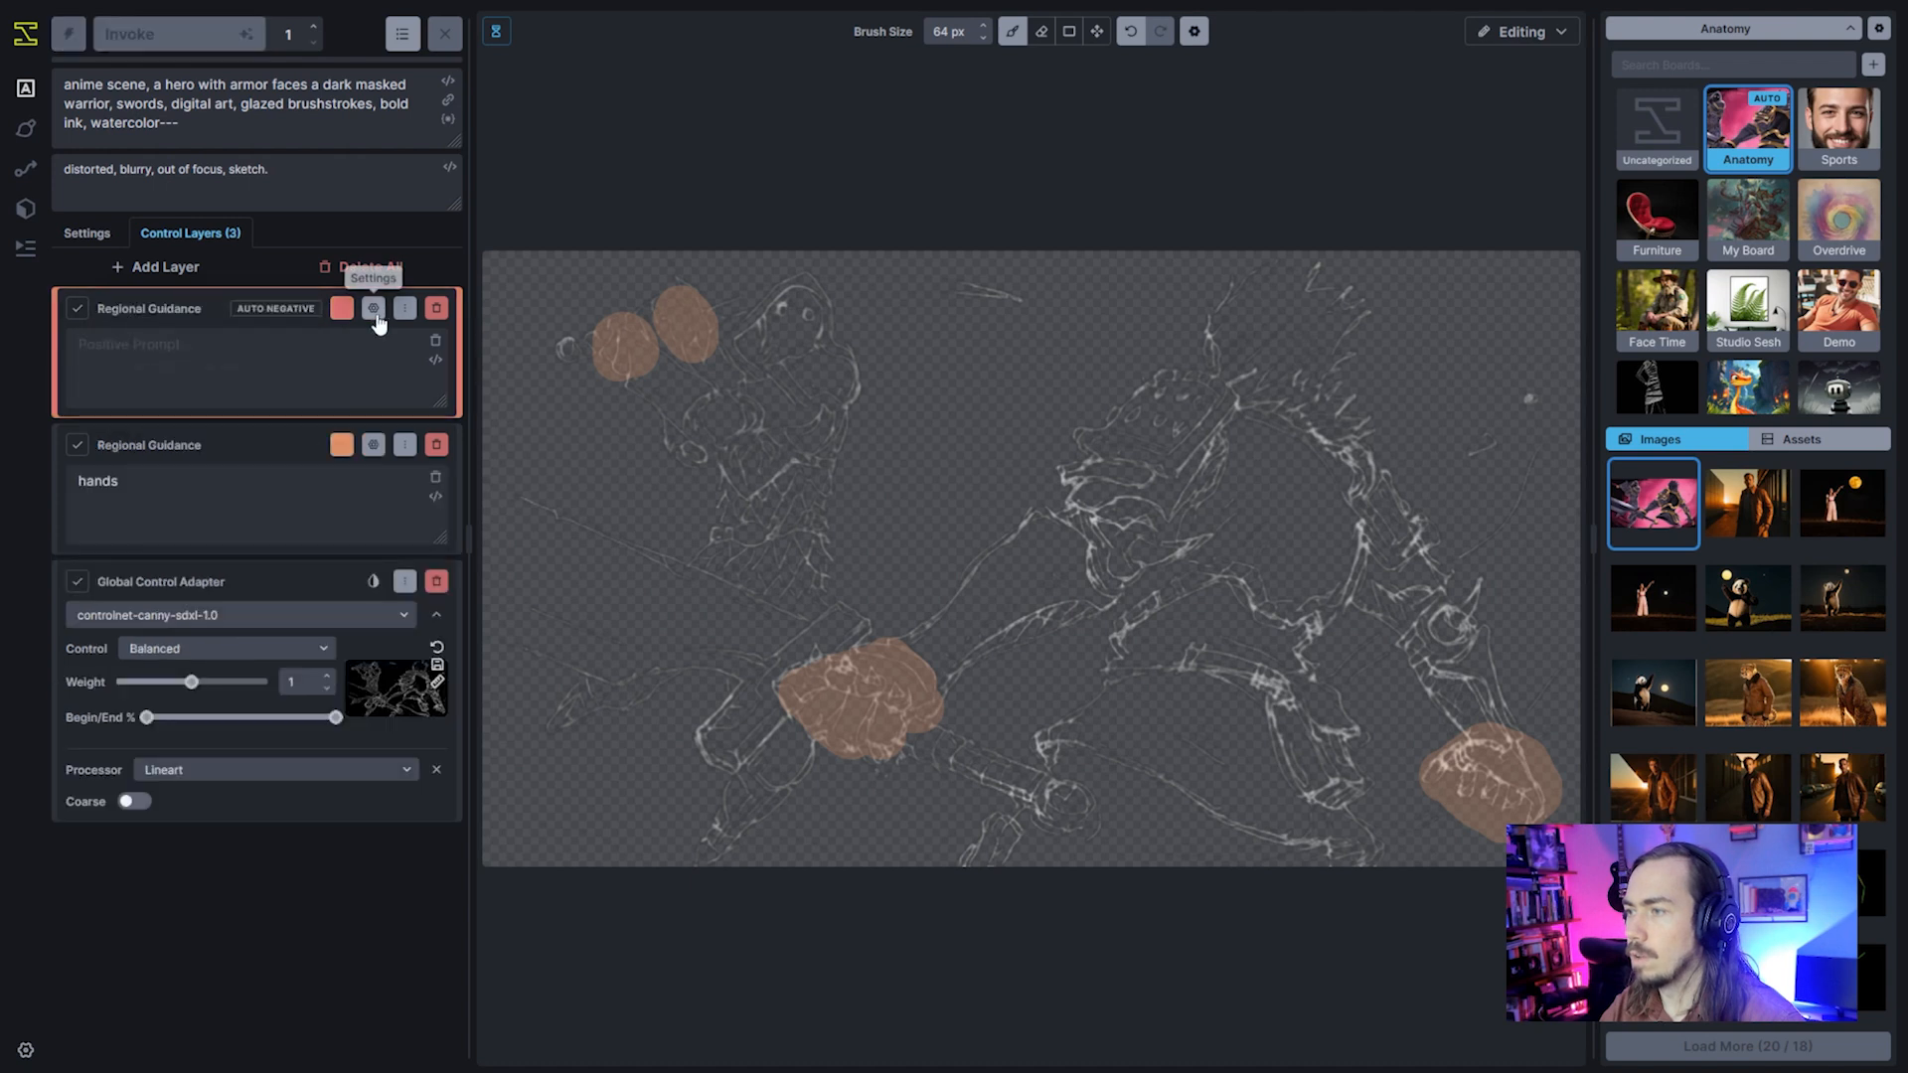
pyautogui.click(377, 318)
pyautogui.click(396, 354)
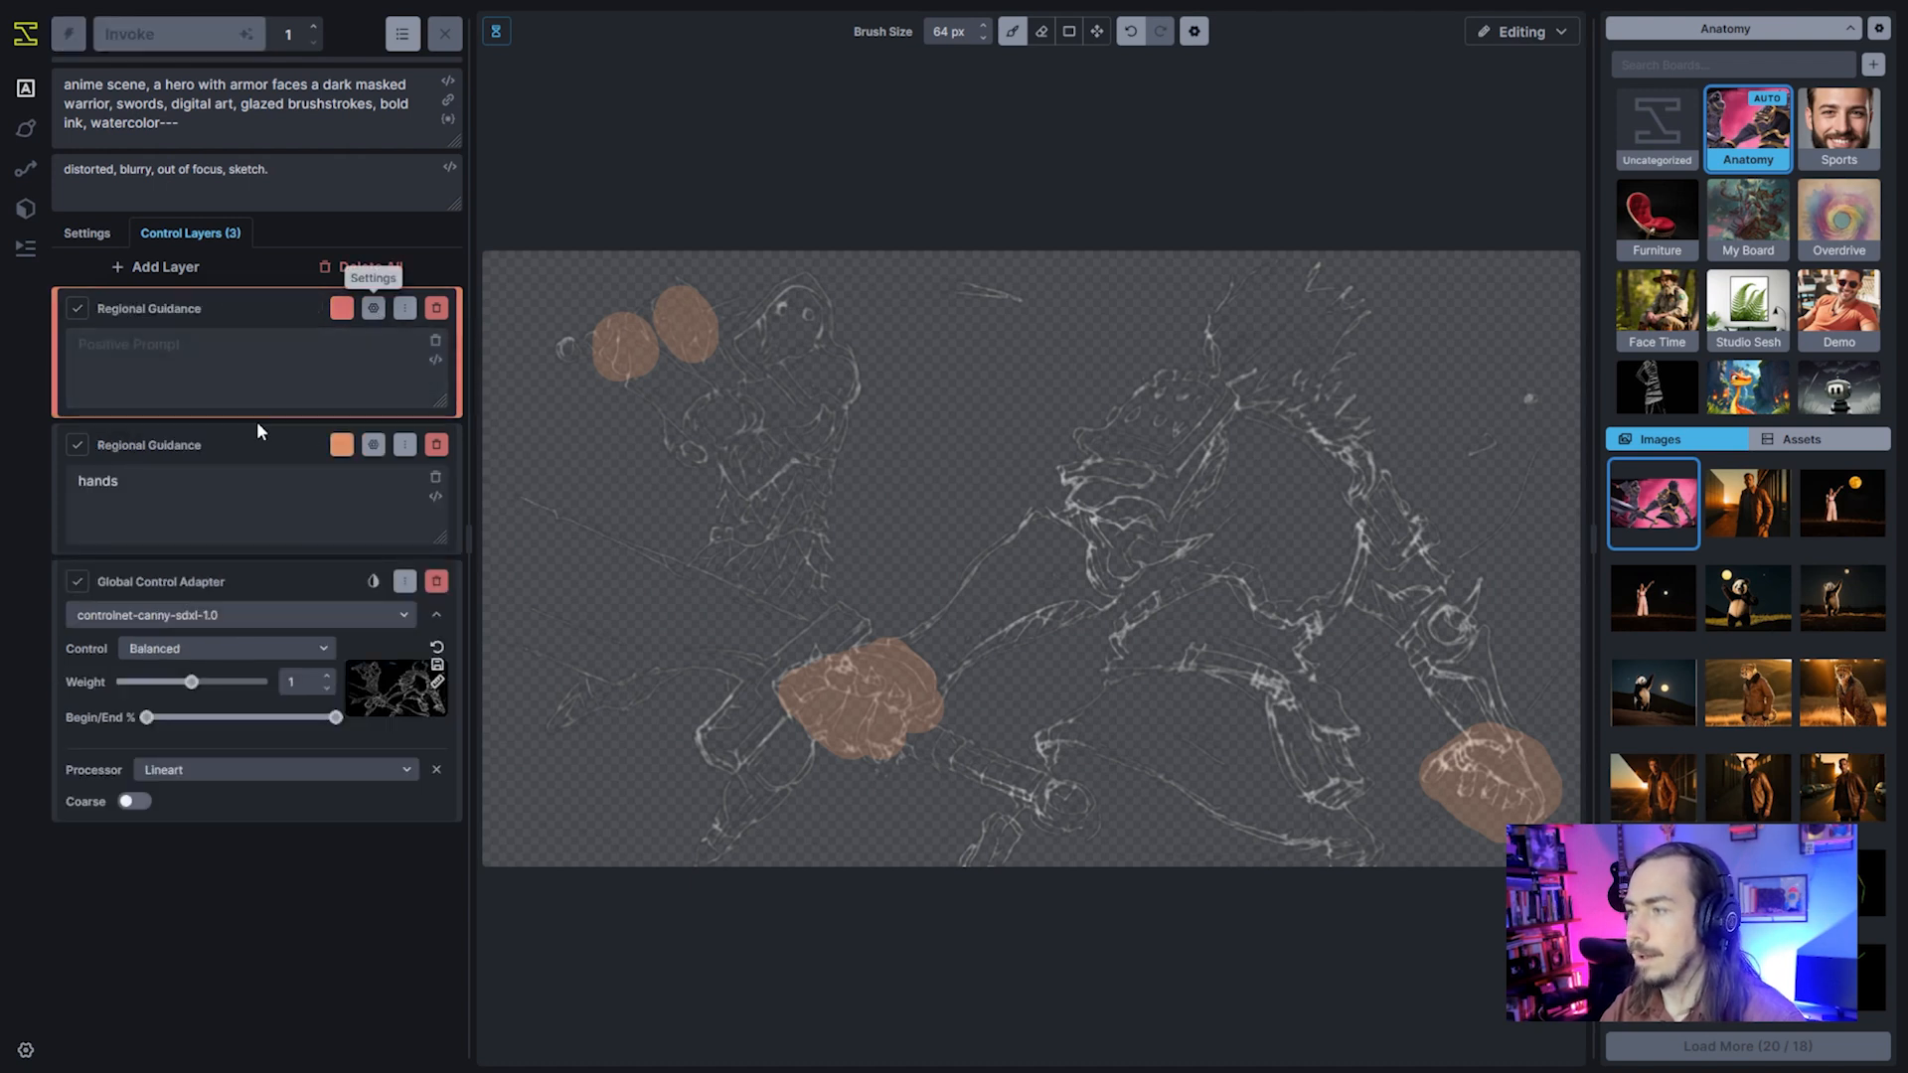
pyautogui.click(256, 392)
pyautogui.write('dark')
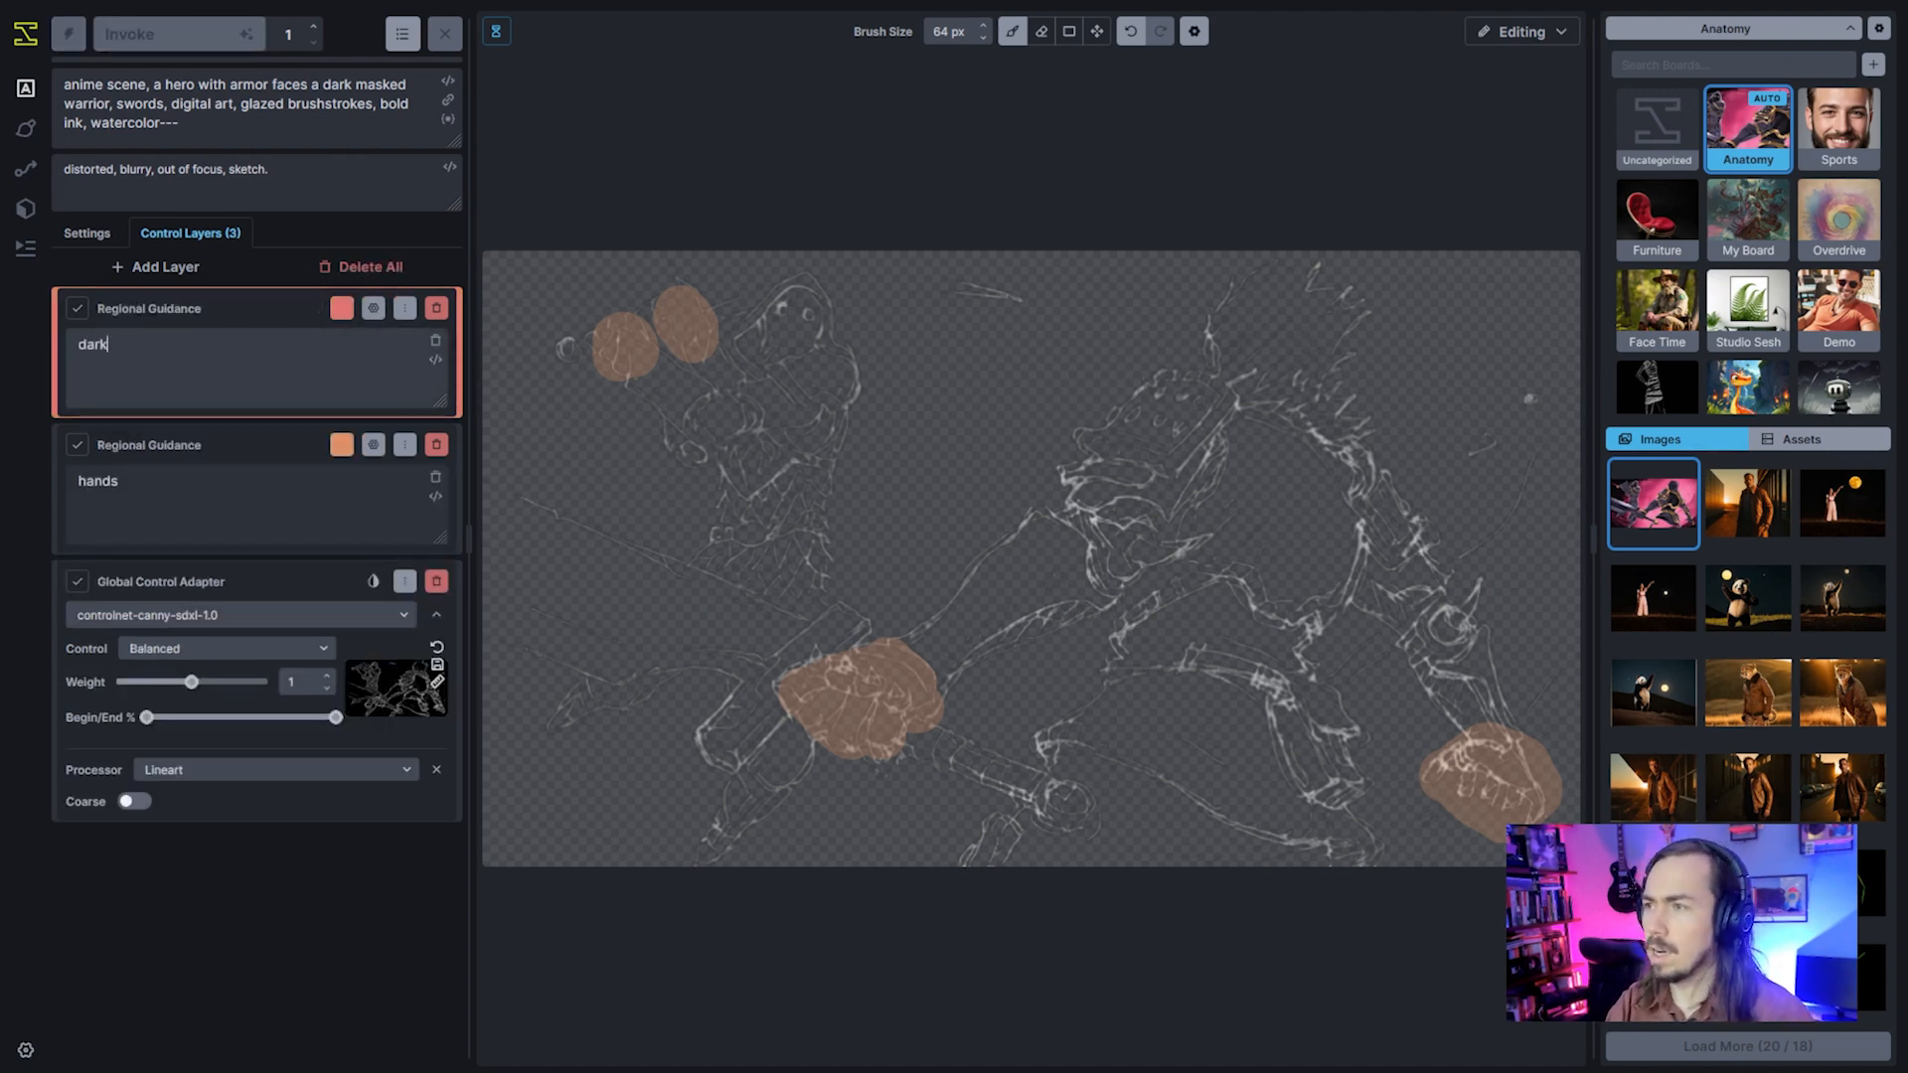
pyautogui.write(' masked warrior')
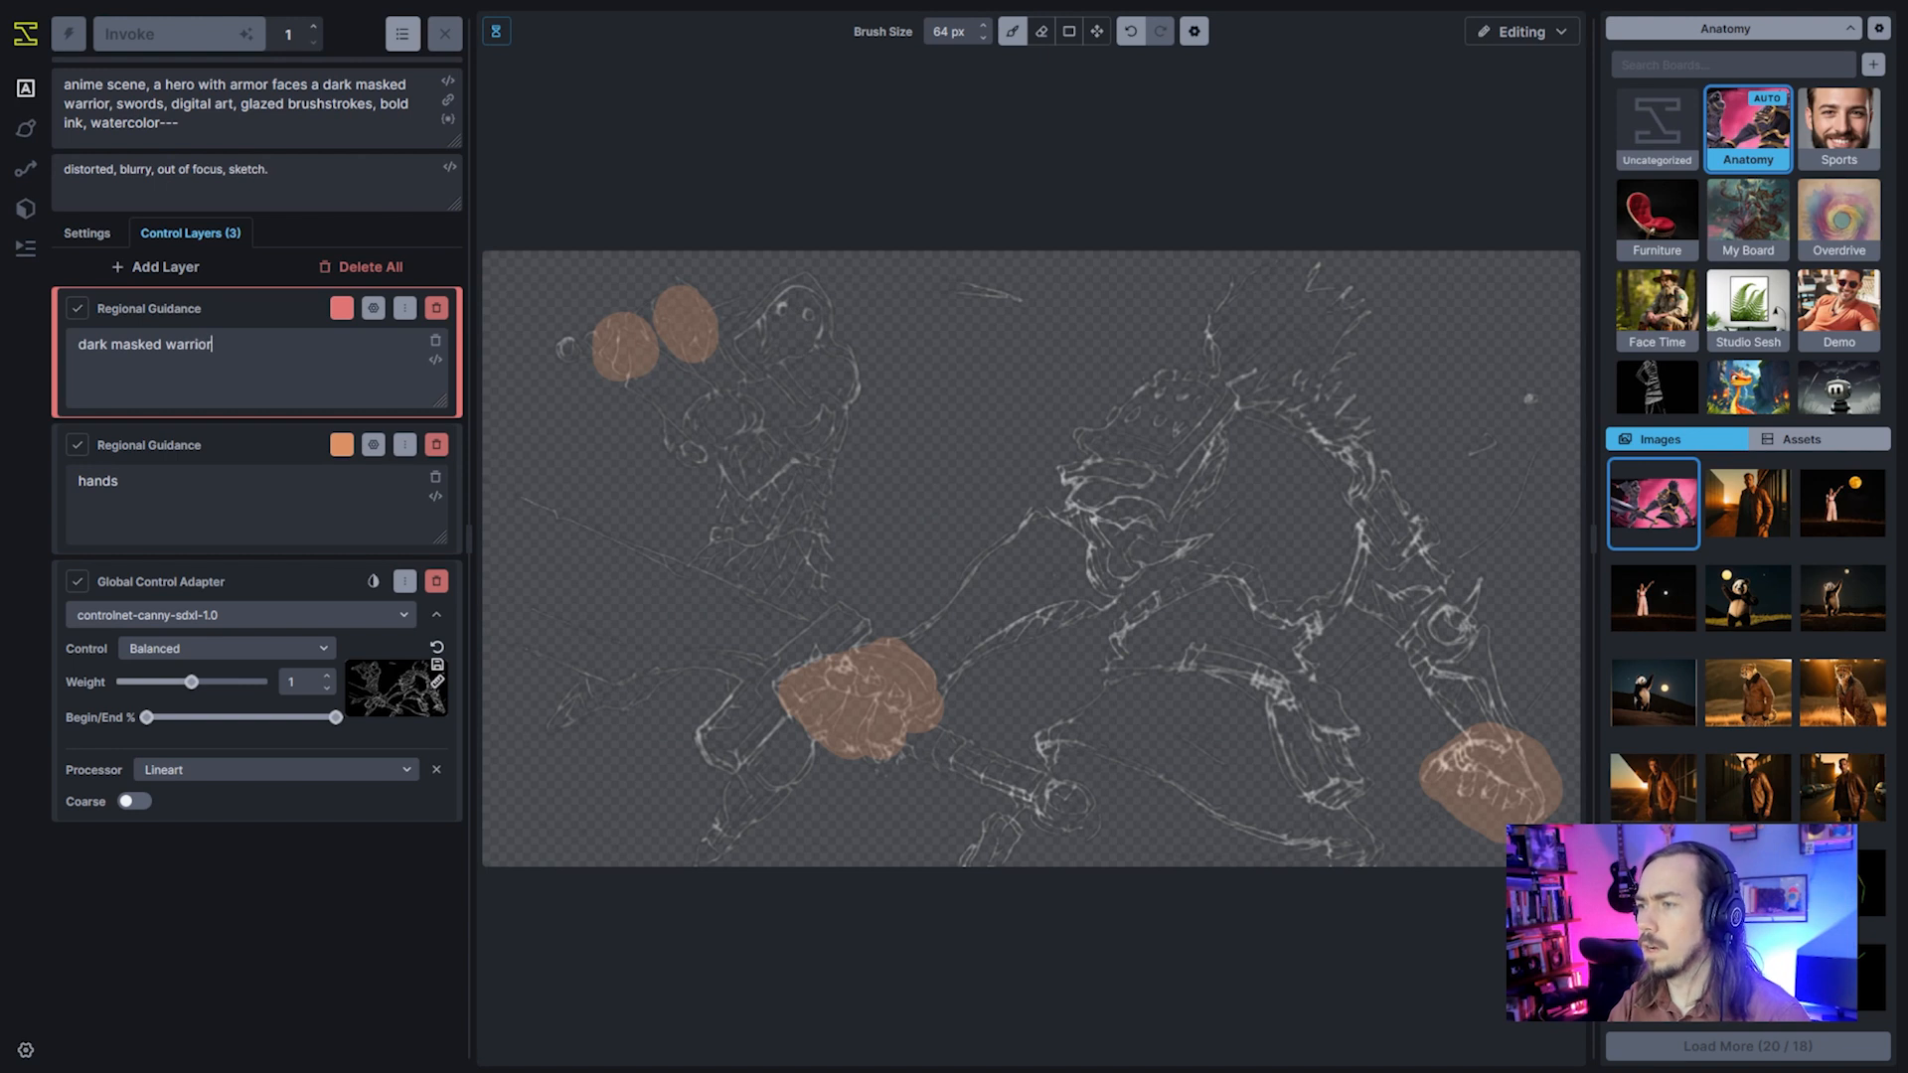
pyautogui.scroll(3, 823, 406)
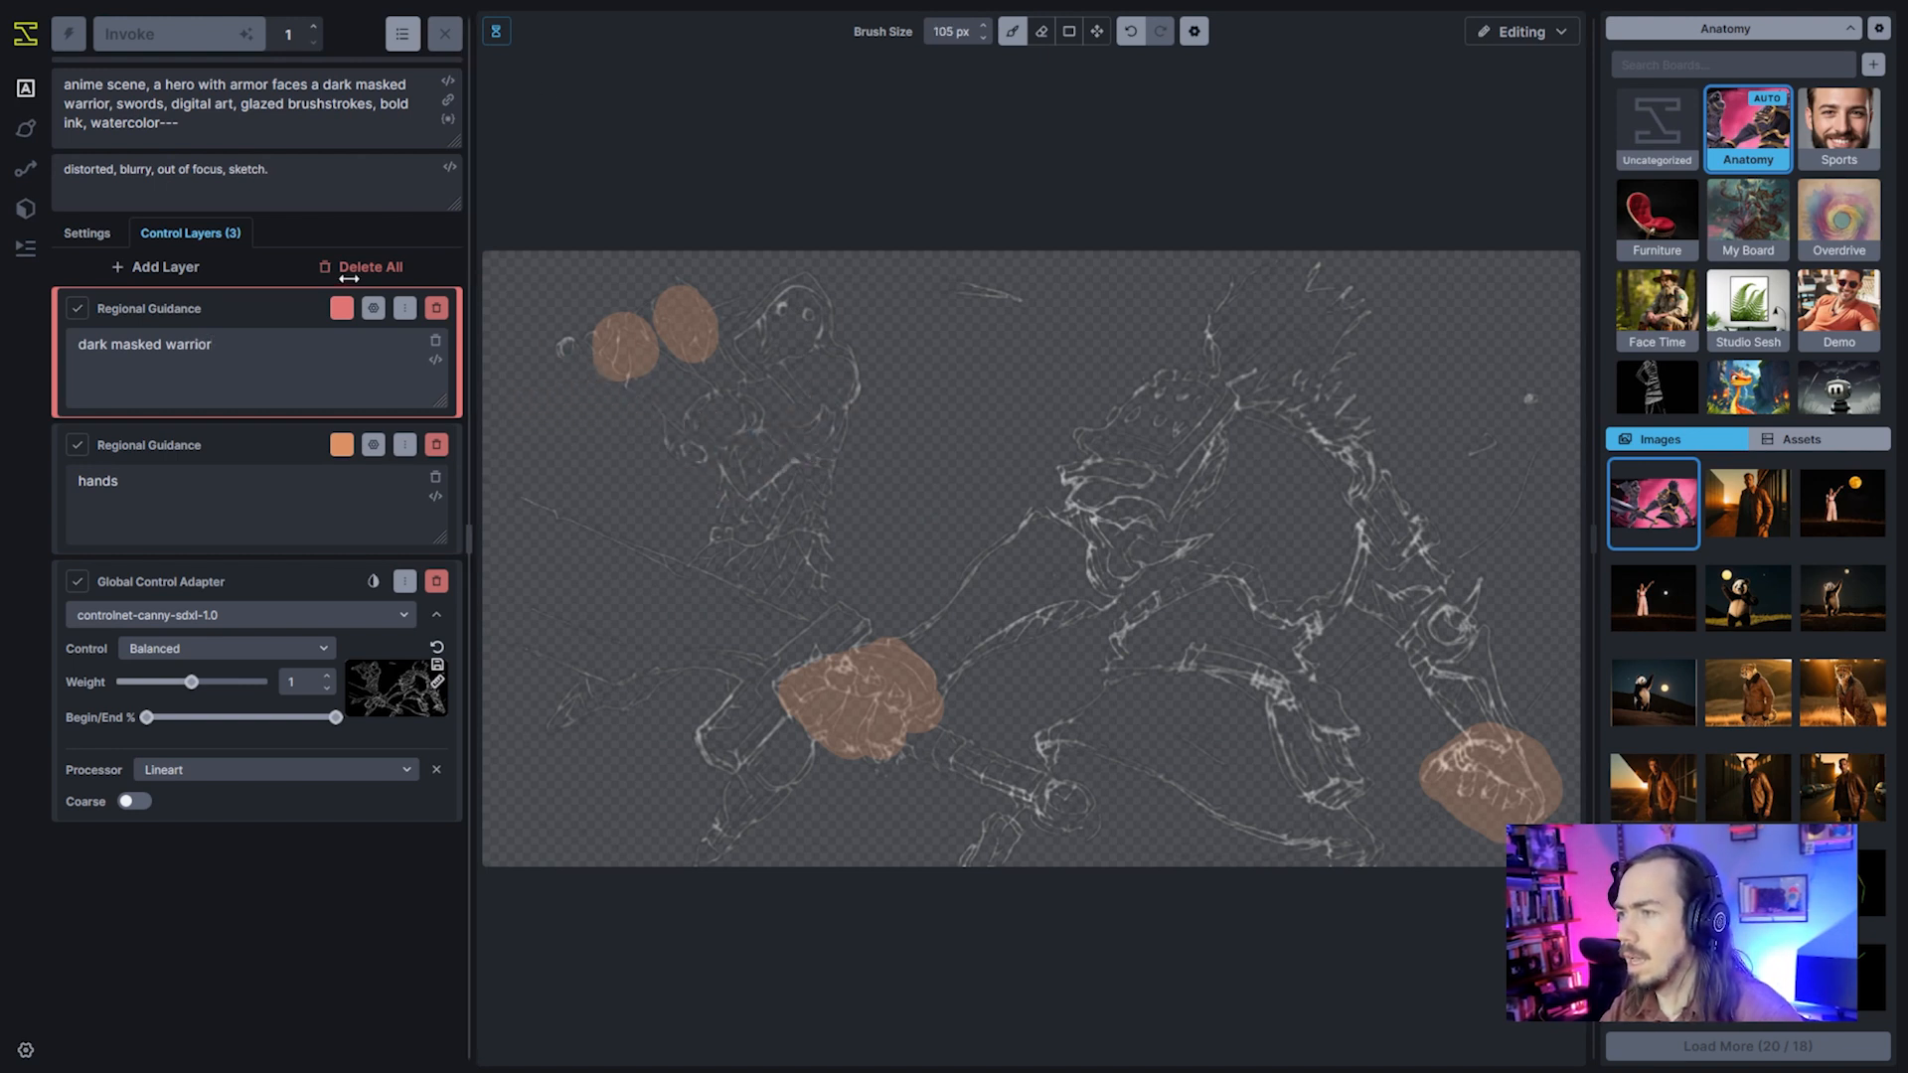
# Turn on Auto Negative for the "dark masked warrior" region and paint it over the background warrior's head, torso and arms at 145 px
pyautogui.click(363, 307)
pyautogui.click(422, 351)
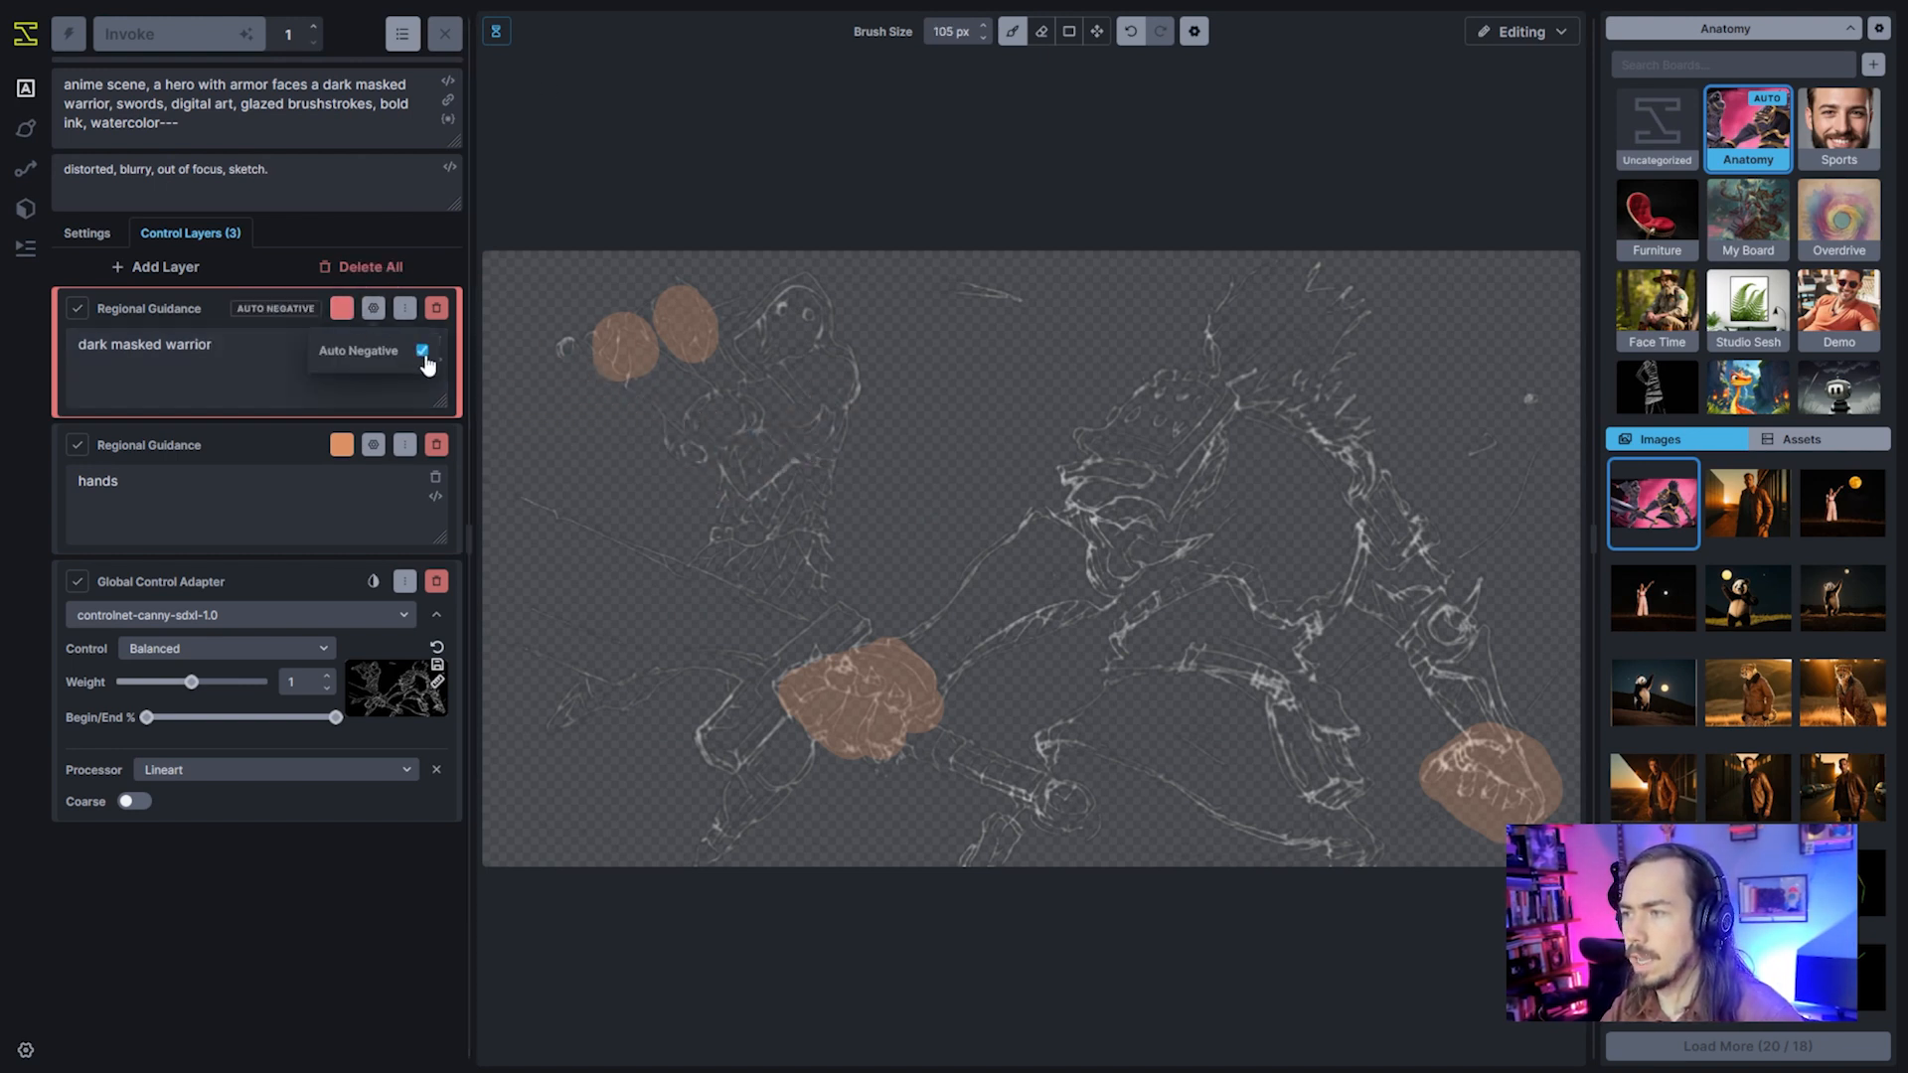
pyautogui.click(768, 523)
pyautogui.scroll(3, 782, 467)
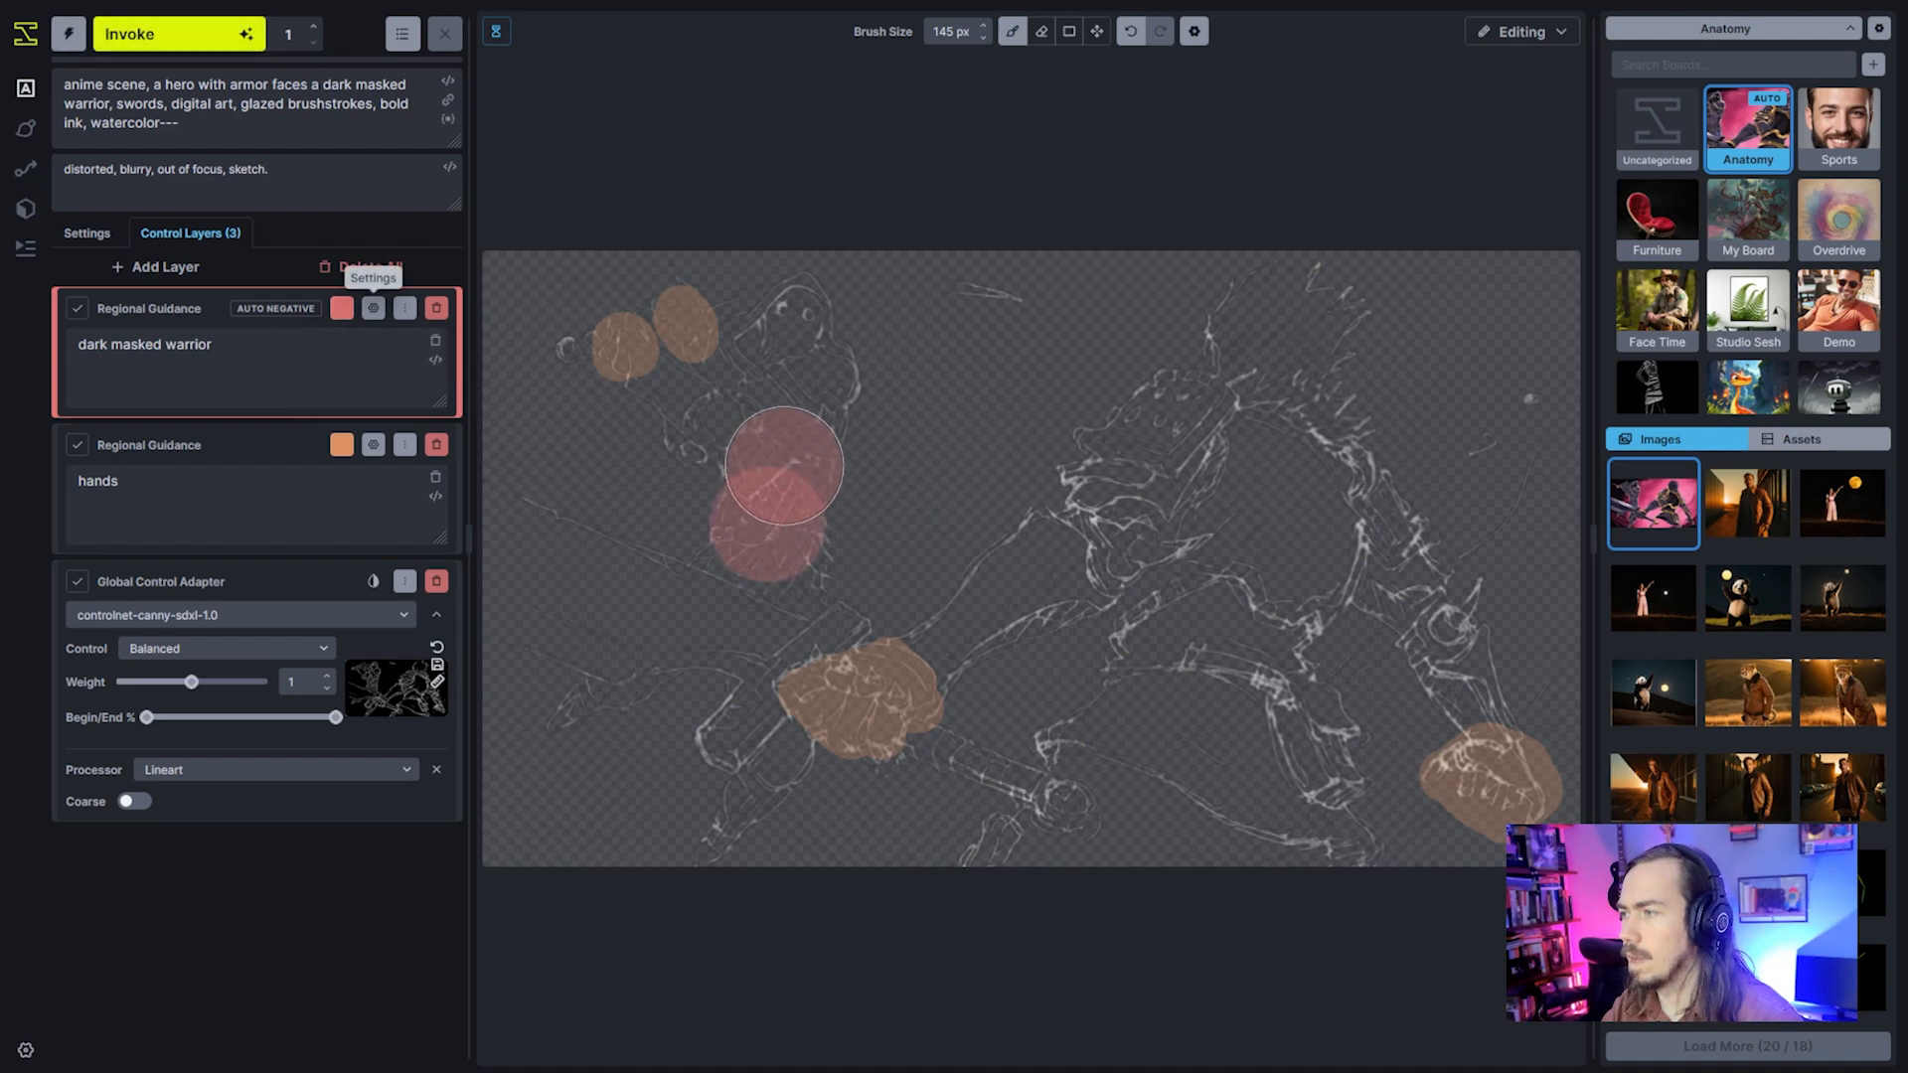
pyautogui.moveTo(784, 449); pyautogui.dragTo(797, 323)
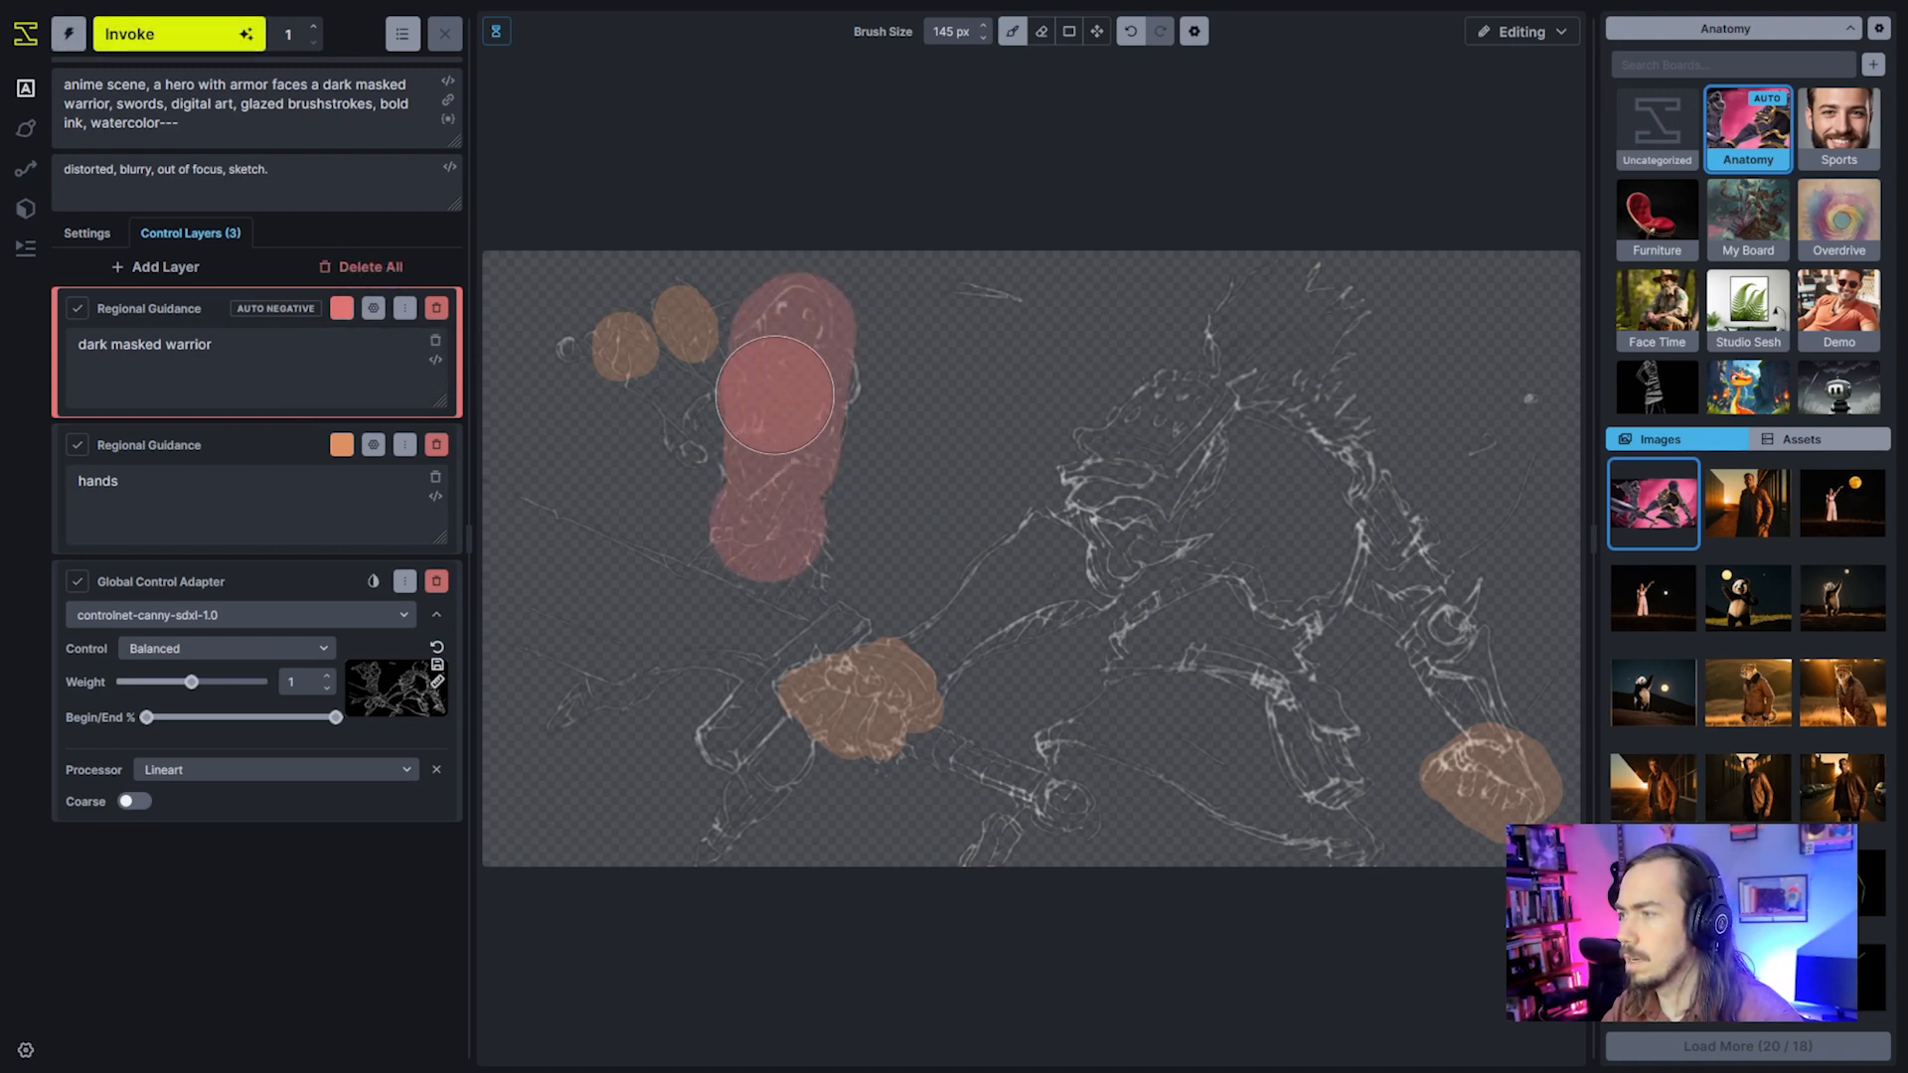
pyautogui.moveTo(756, 408)
pyautogui.mouseDown()
pyautogui.moveTo(703, 404)
pyautogui.moveTo(660, 362)
pyautogui.moveTo(805, 393)
pyautogui.mouseUp()
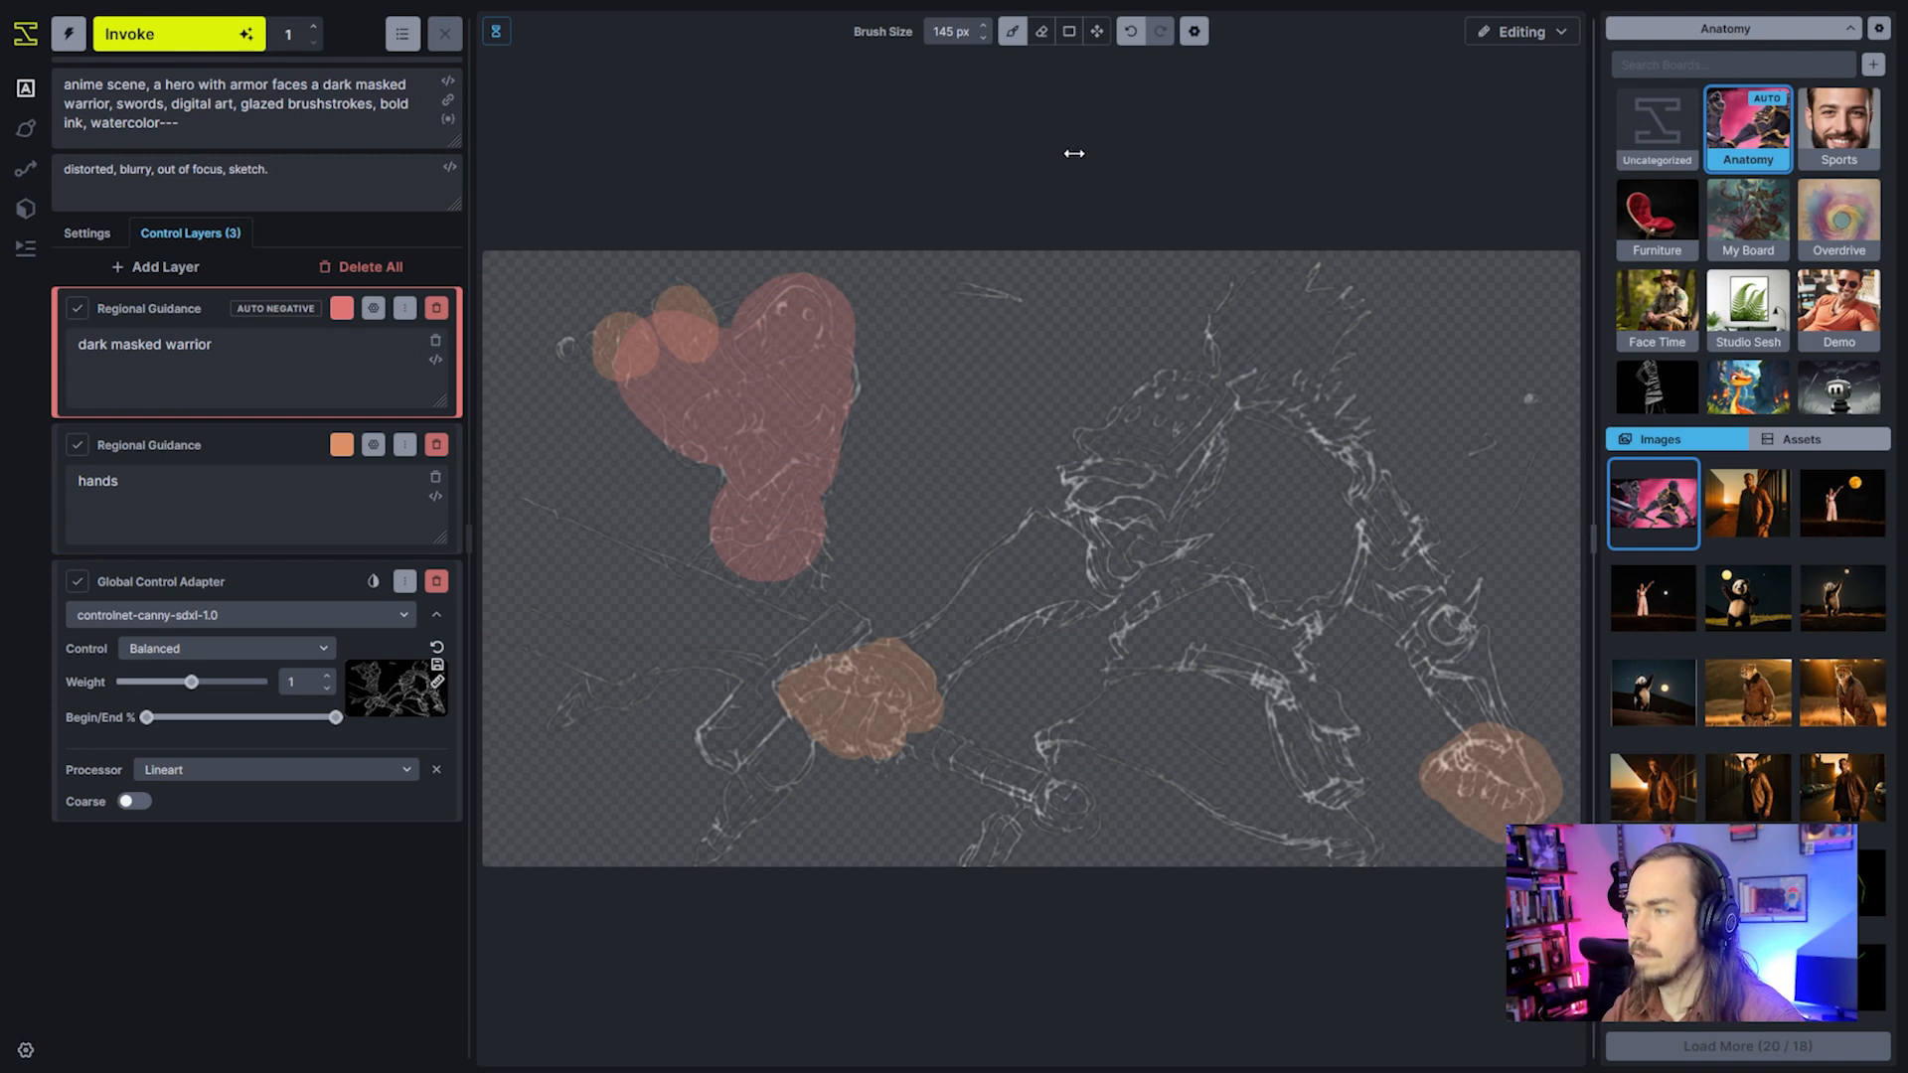
# Extend the "dark masked warrior" region over the background warrior's hips at 65 px and both lower legs at 47 px
pyautogui.scroll(-5, 785, 571)
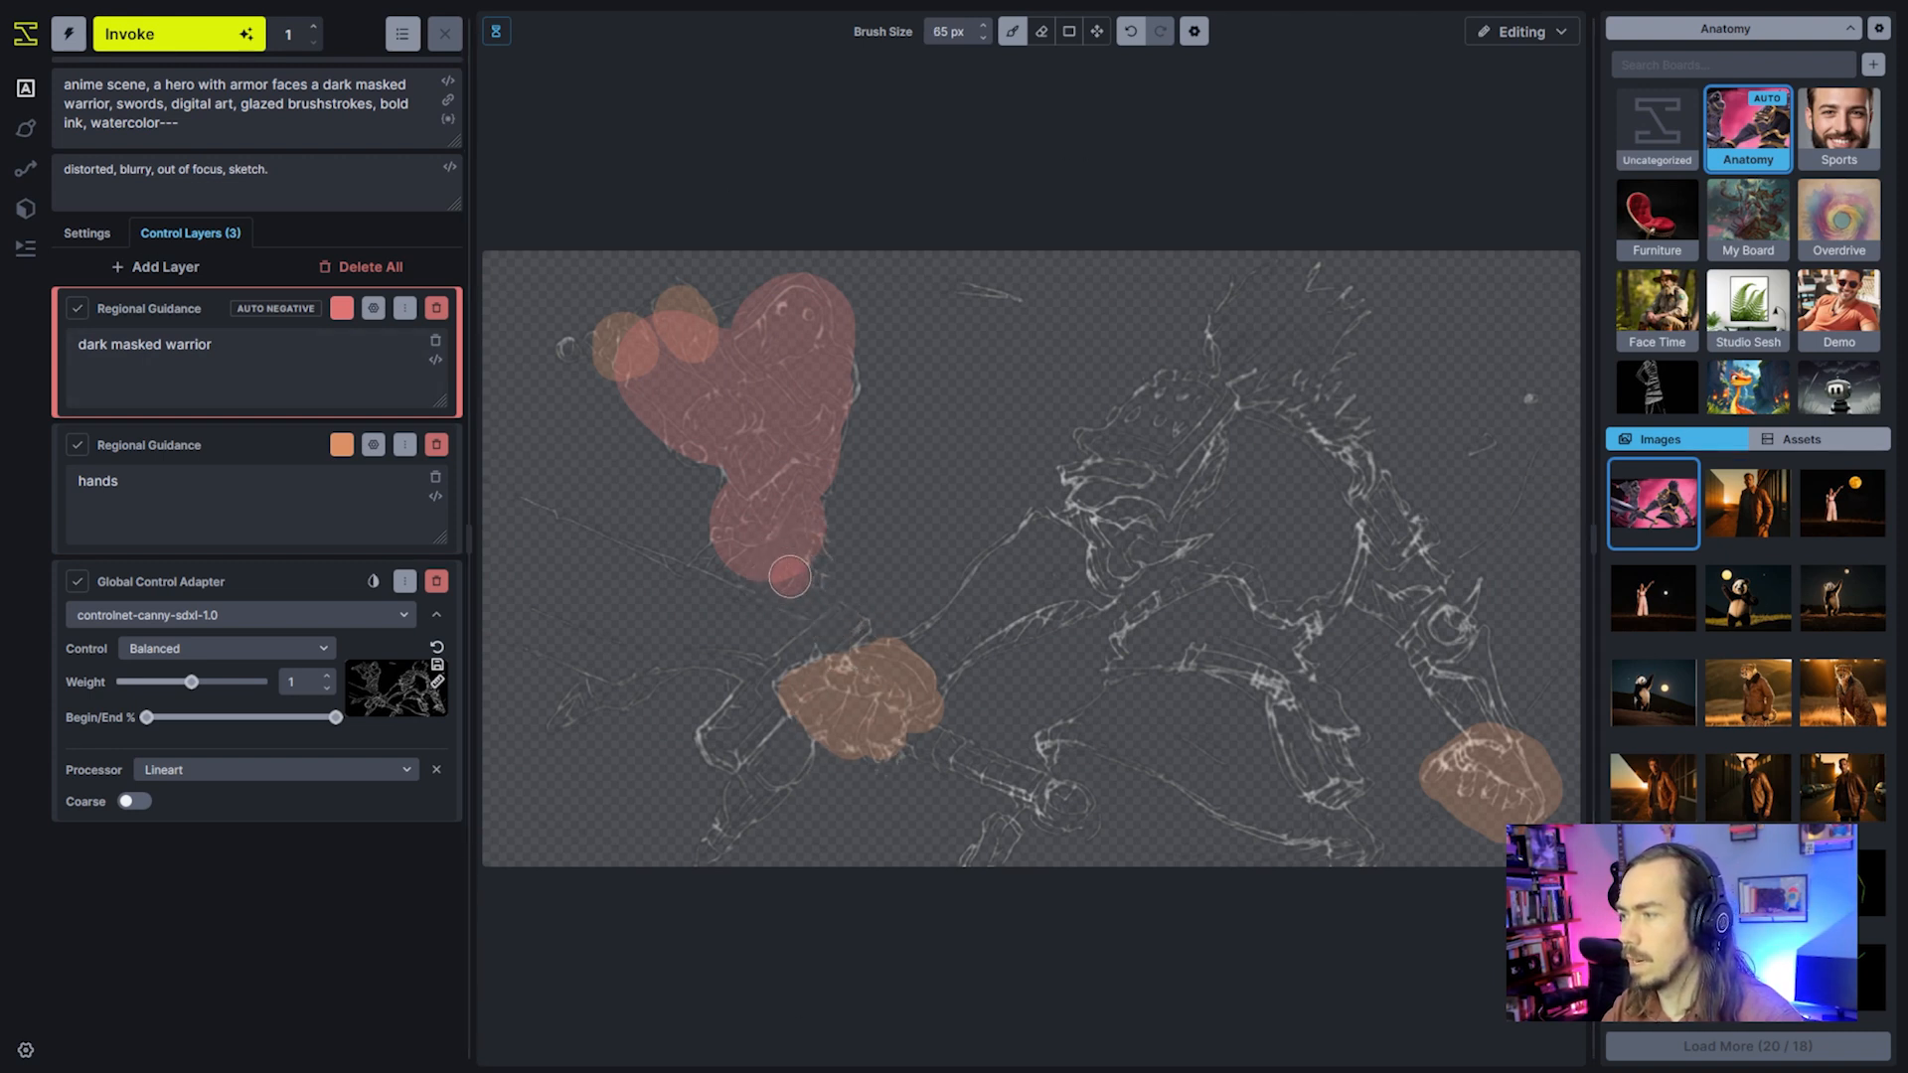
pyautogui.moveTo(703, 553)
pyautogui.mouseDown()
pyautogui.moveTo(804, 588)
pyautogui.moveTo(810, 551)
pyautogui.moveTo(821, 597)
pyautogui.moveTo(764, 582)
pyautogui.mouseUp()
pyautogui.scroll(2, 738, 853)
pyautogui.moveTo(717, 856)
pyautogui.mouseDown()
pyautogui.moveTo(798, 745)
pyautogui.moveTo(740, 792)
pyautogui.moveTo(721, 850)
pyautogui.mouseUp()
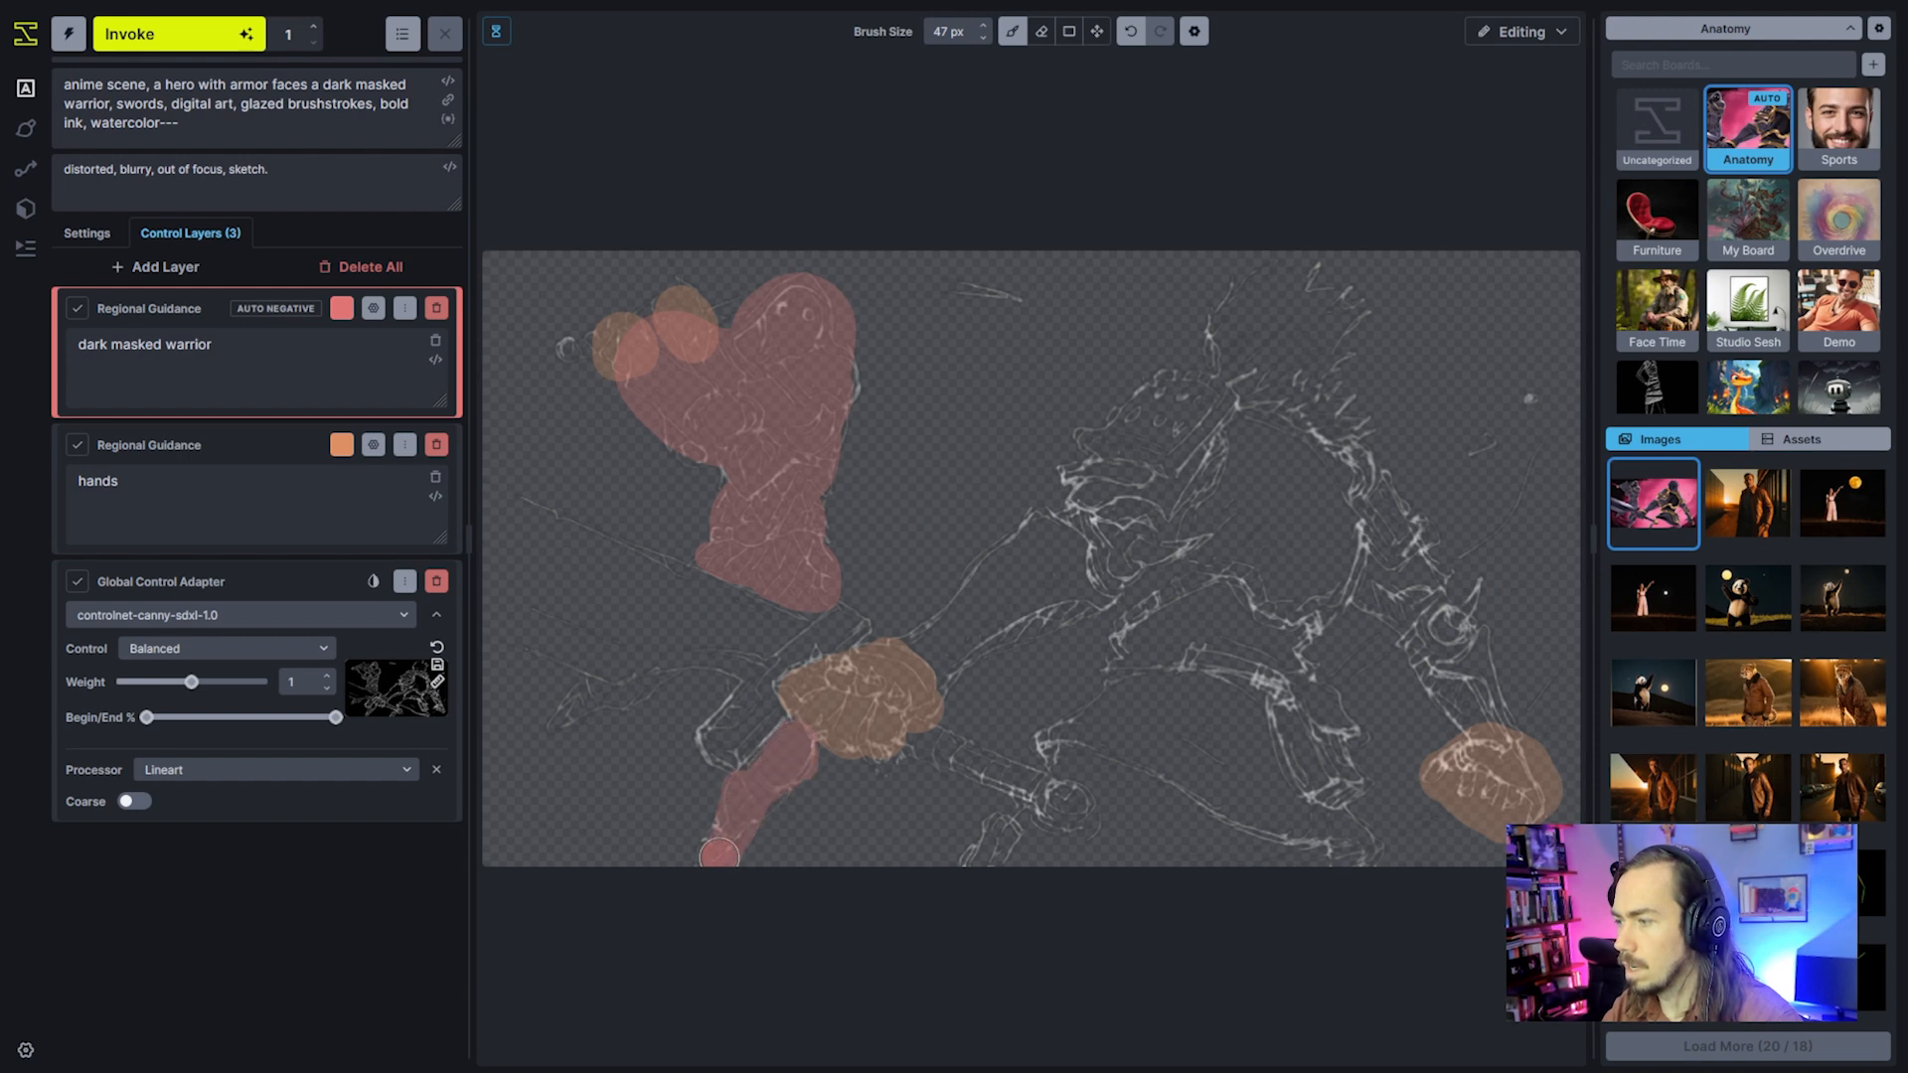
pyautogui.moveTo(590, 730)
pyautogui.mouseDown()
pyautogui.moveTo(568, 713)
pyautogui.moveTo(648, 693)
pyautogui.mouseUp()
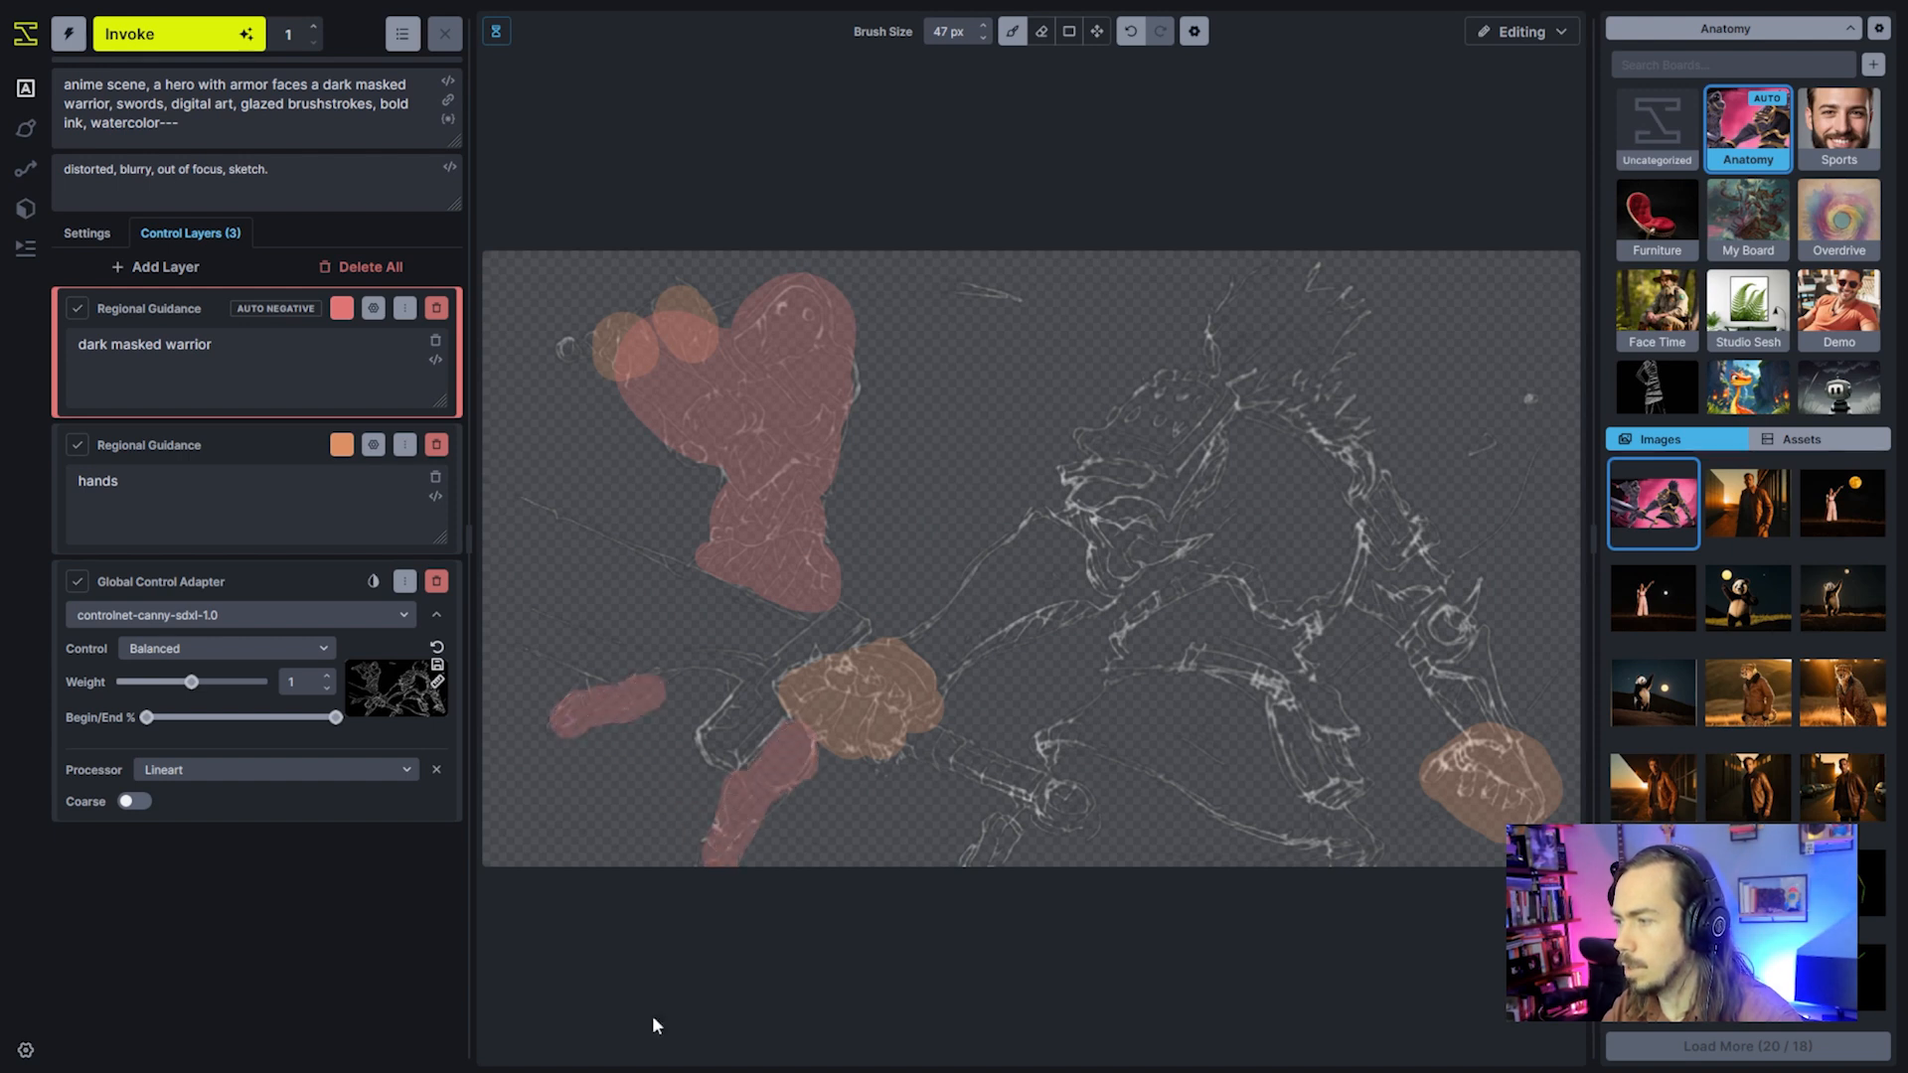
# Add a Regional Guidance layer with the prompt "a hero with armor, bright paladin, golden trim, white fabrich"
pyautogui.click(189, 268)
pyautogui.click(194, 307)
pyautogui.write('a ')
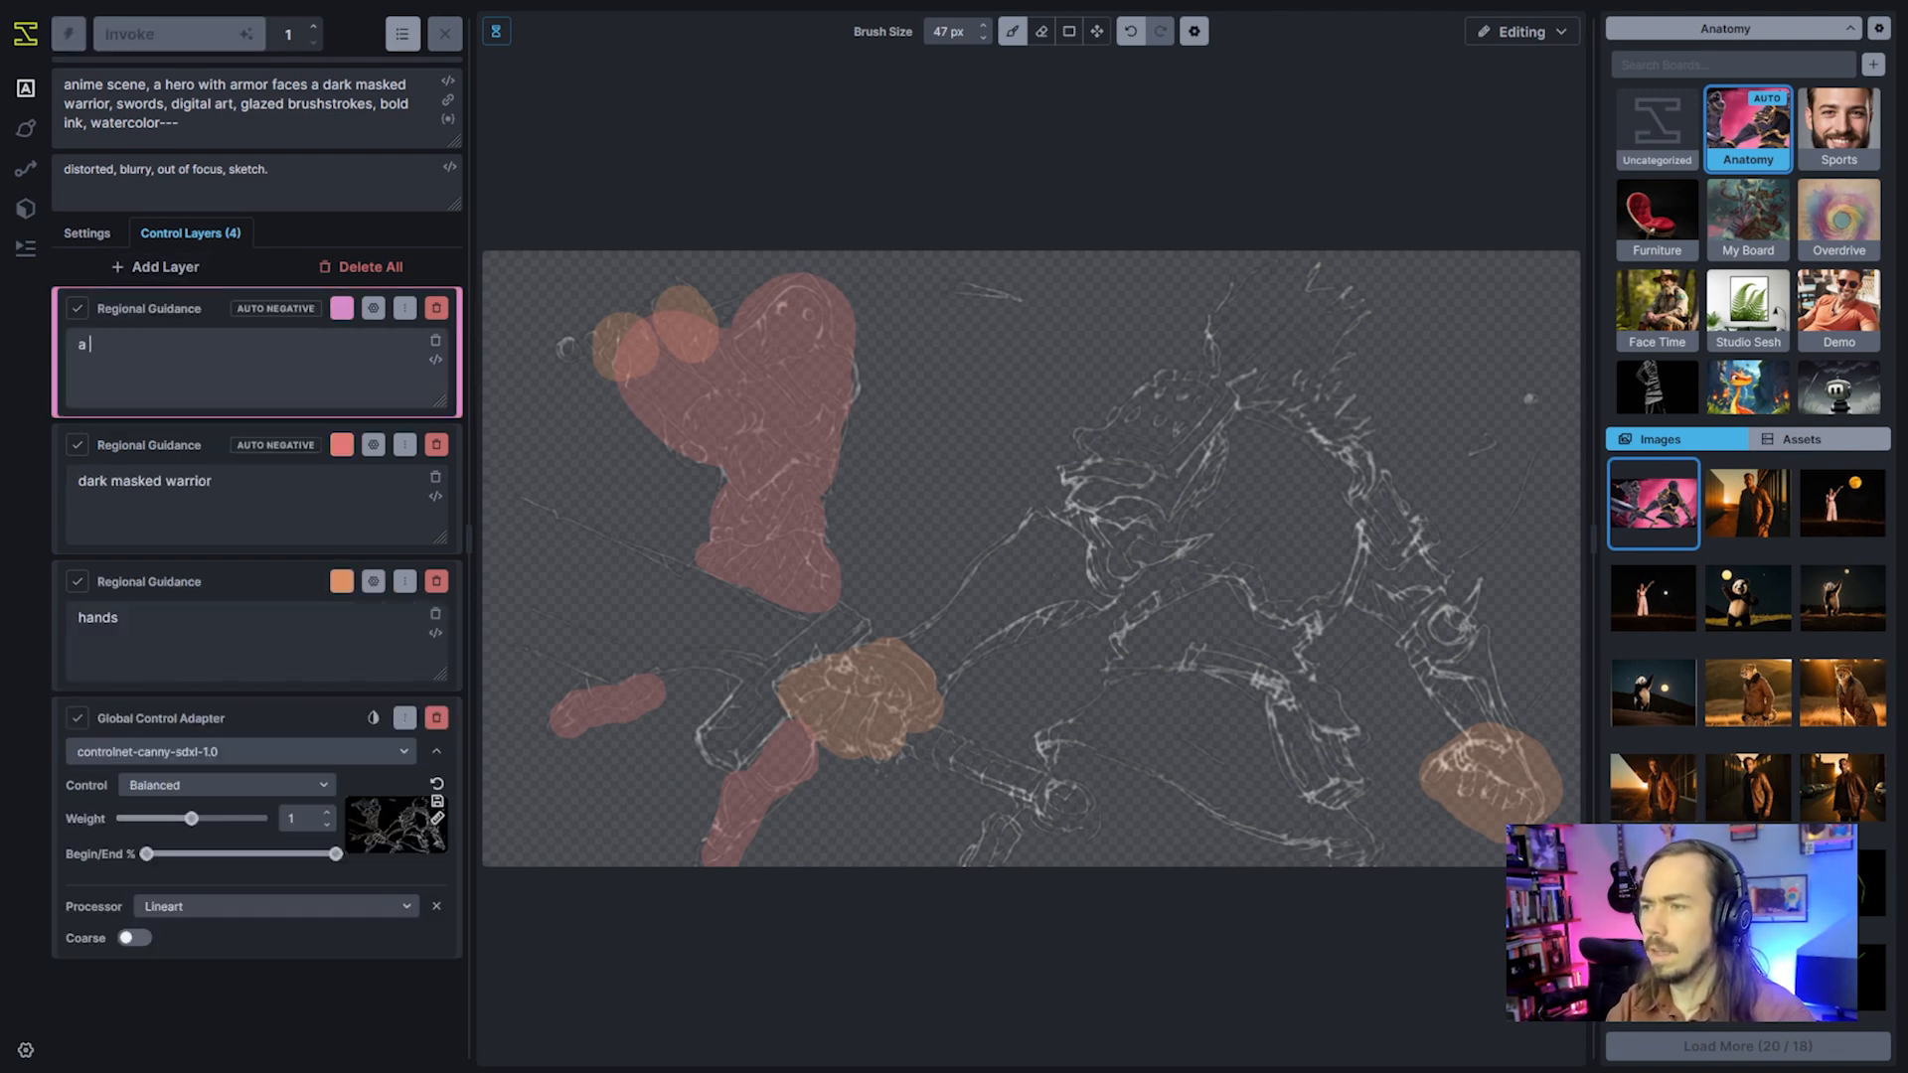
pyautogui.write('hero wirh armo')
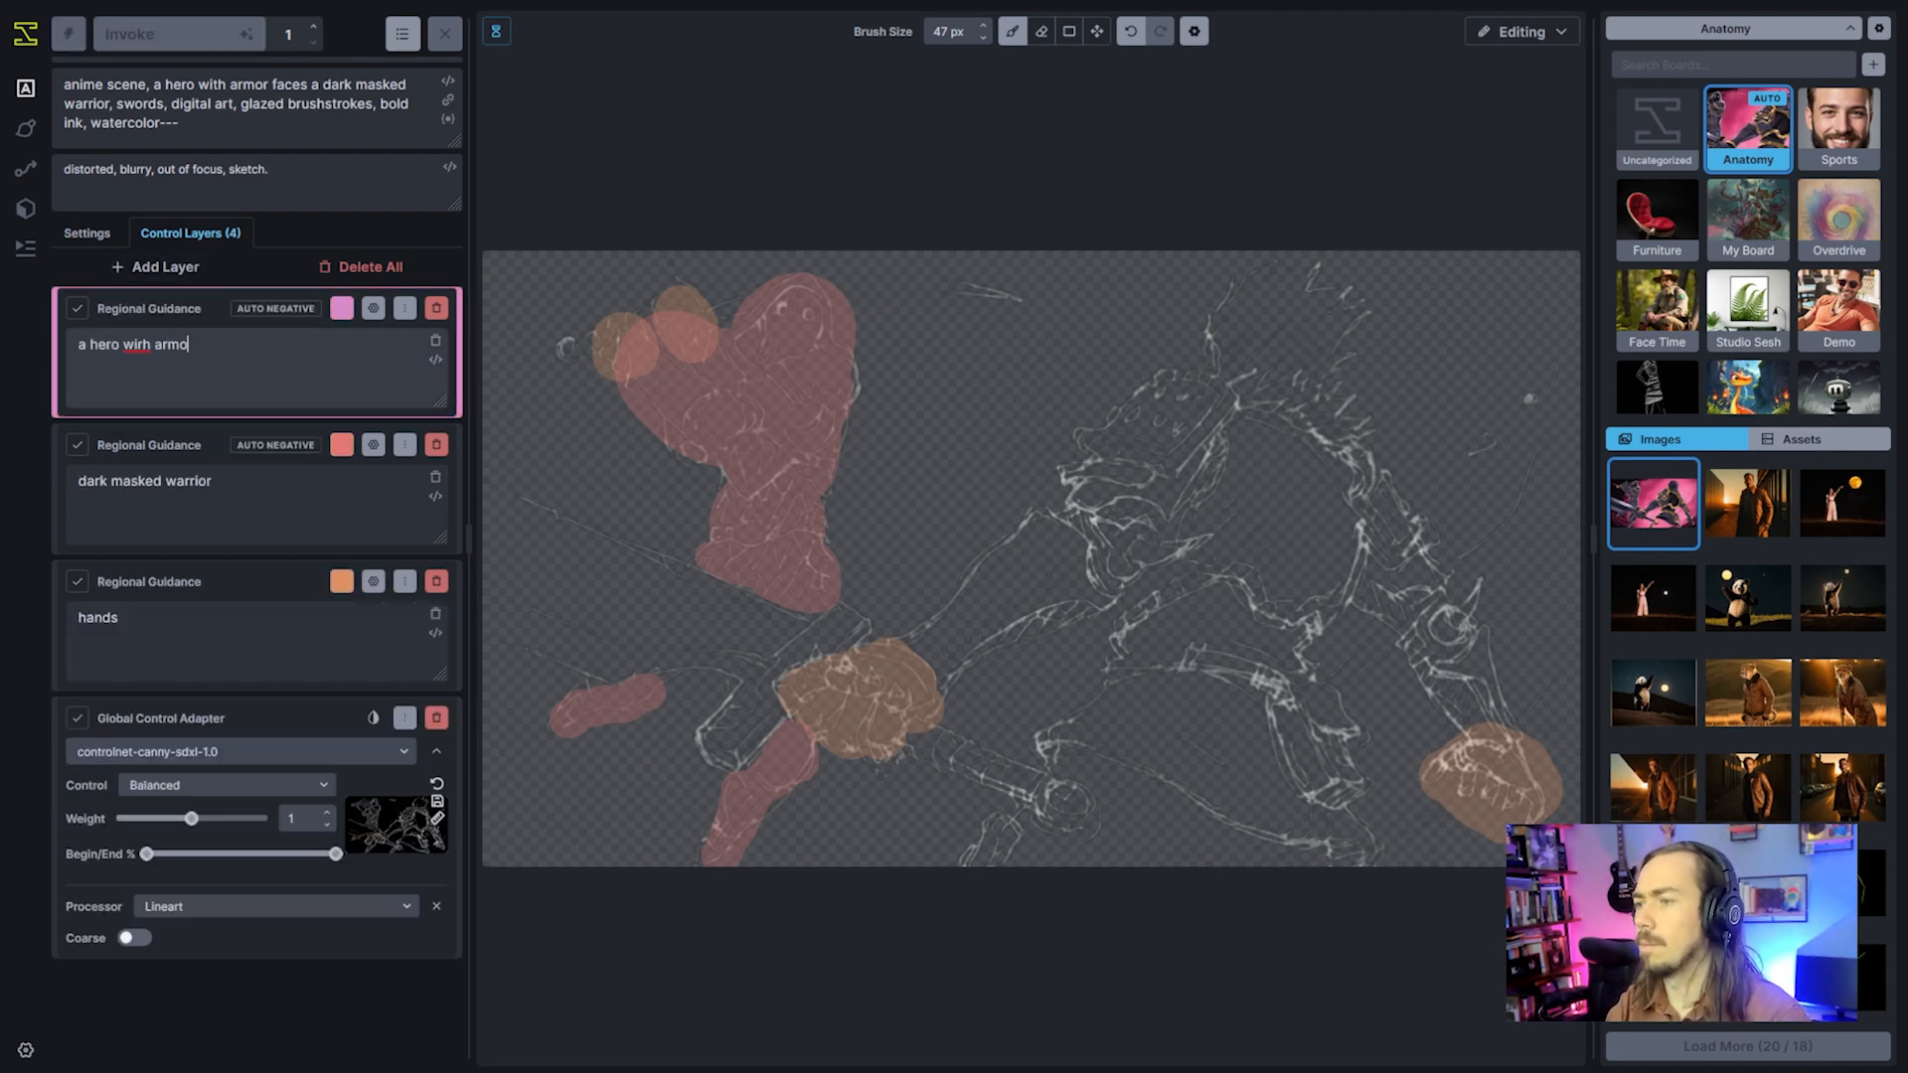
pyautogui.write('armor, bir')
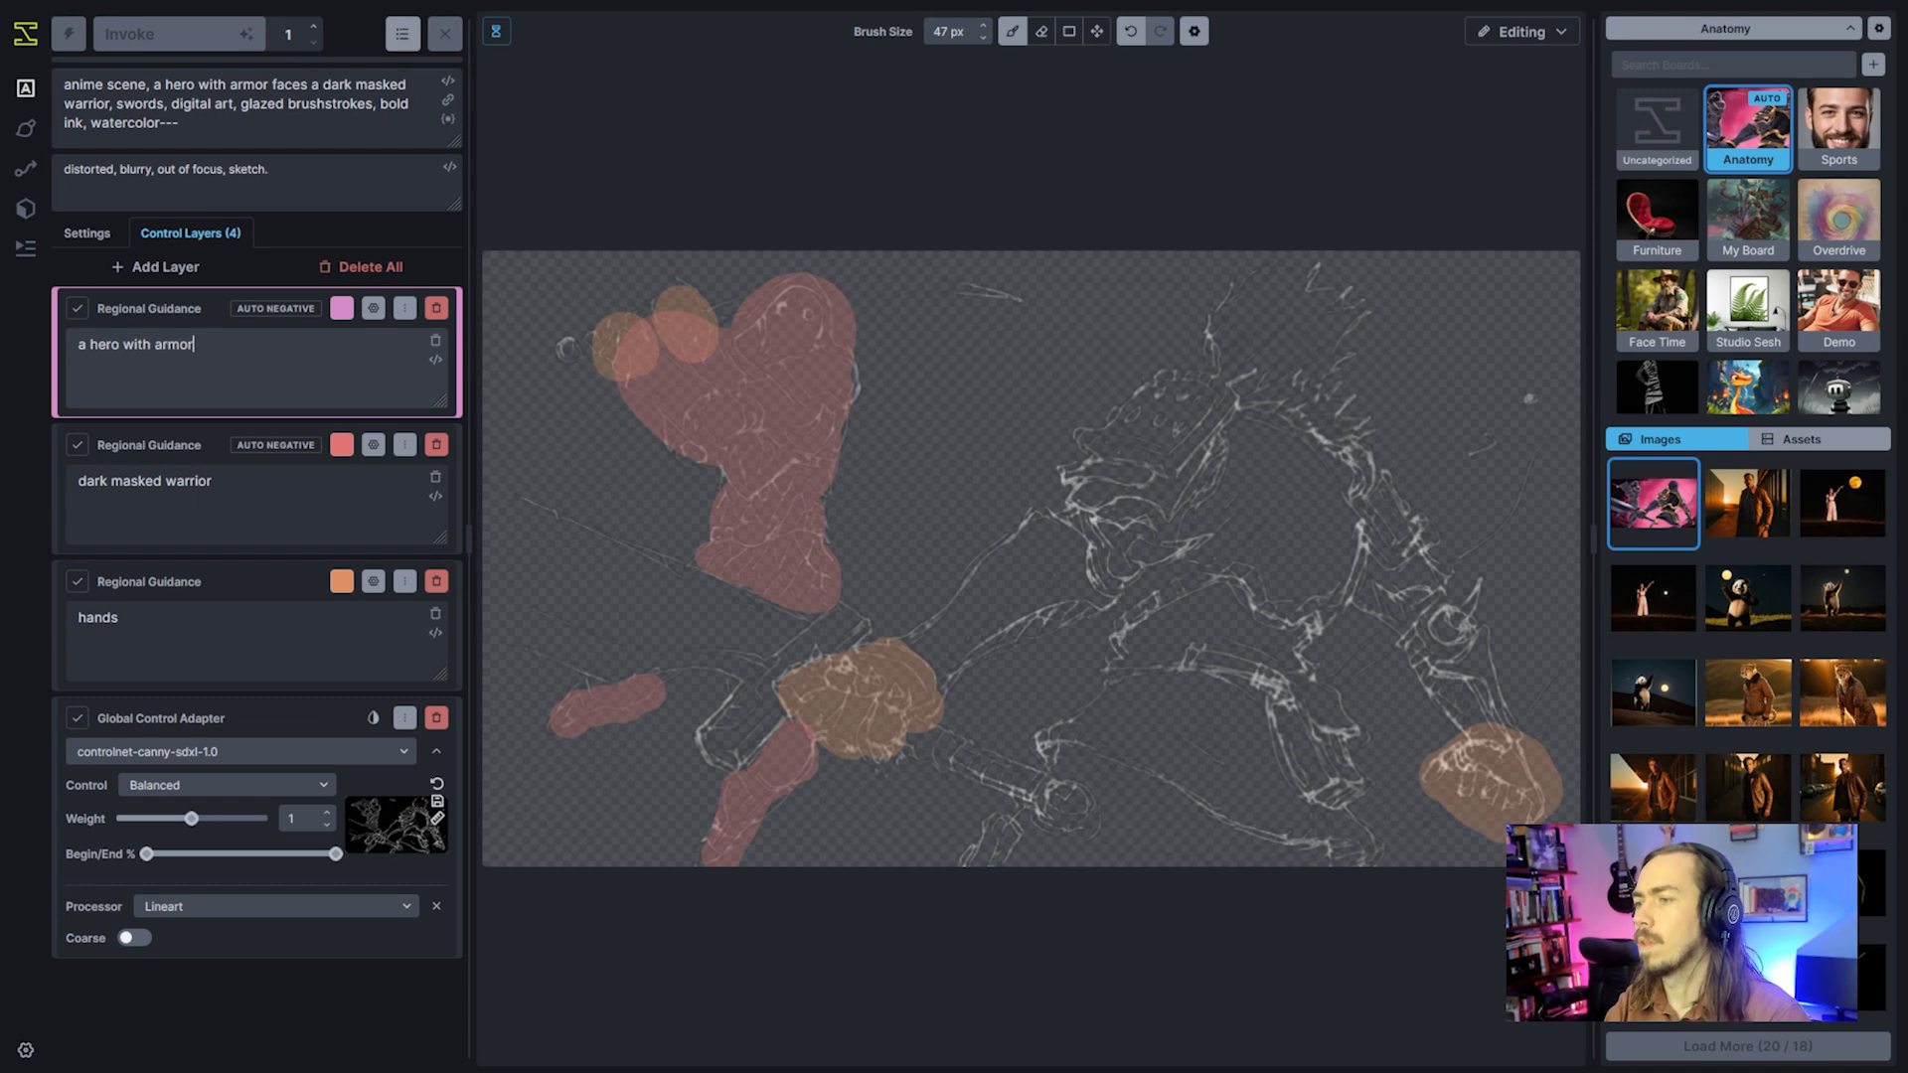
pyautogui.press('BackSpace')
pyautogui.press('BackSpace')
pyautogui.press('BackSpace')
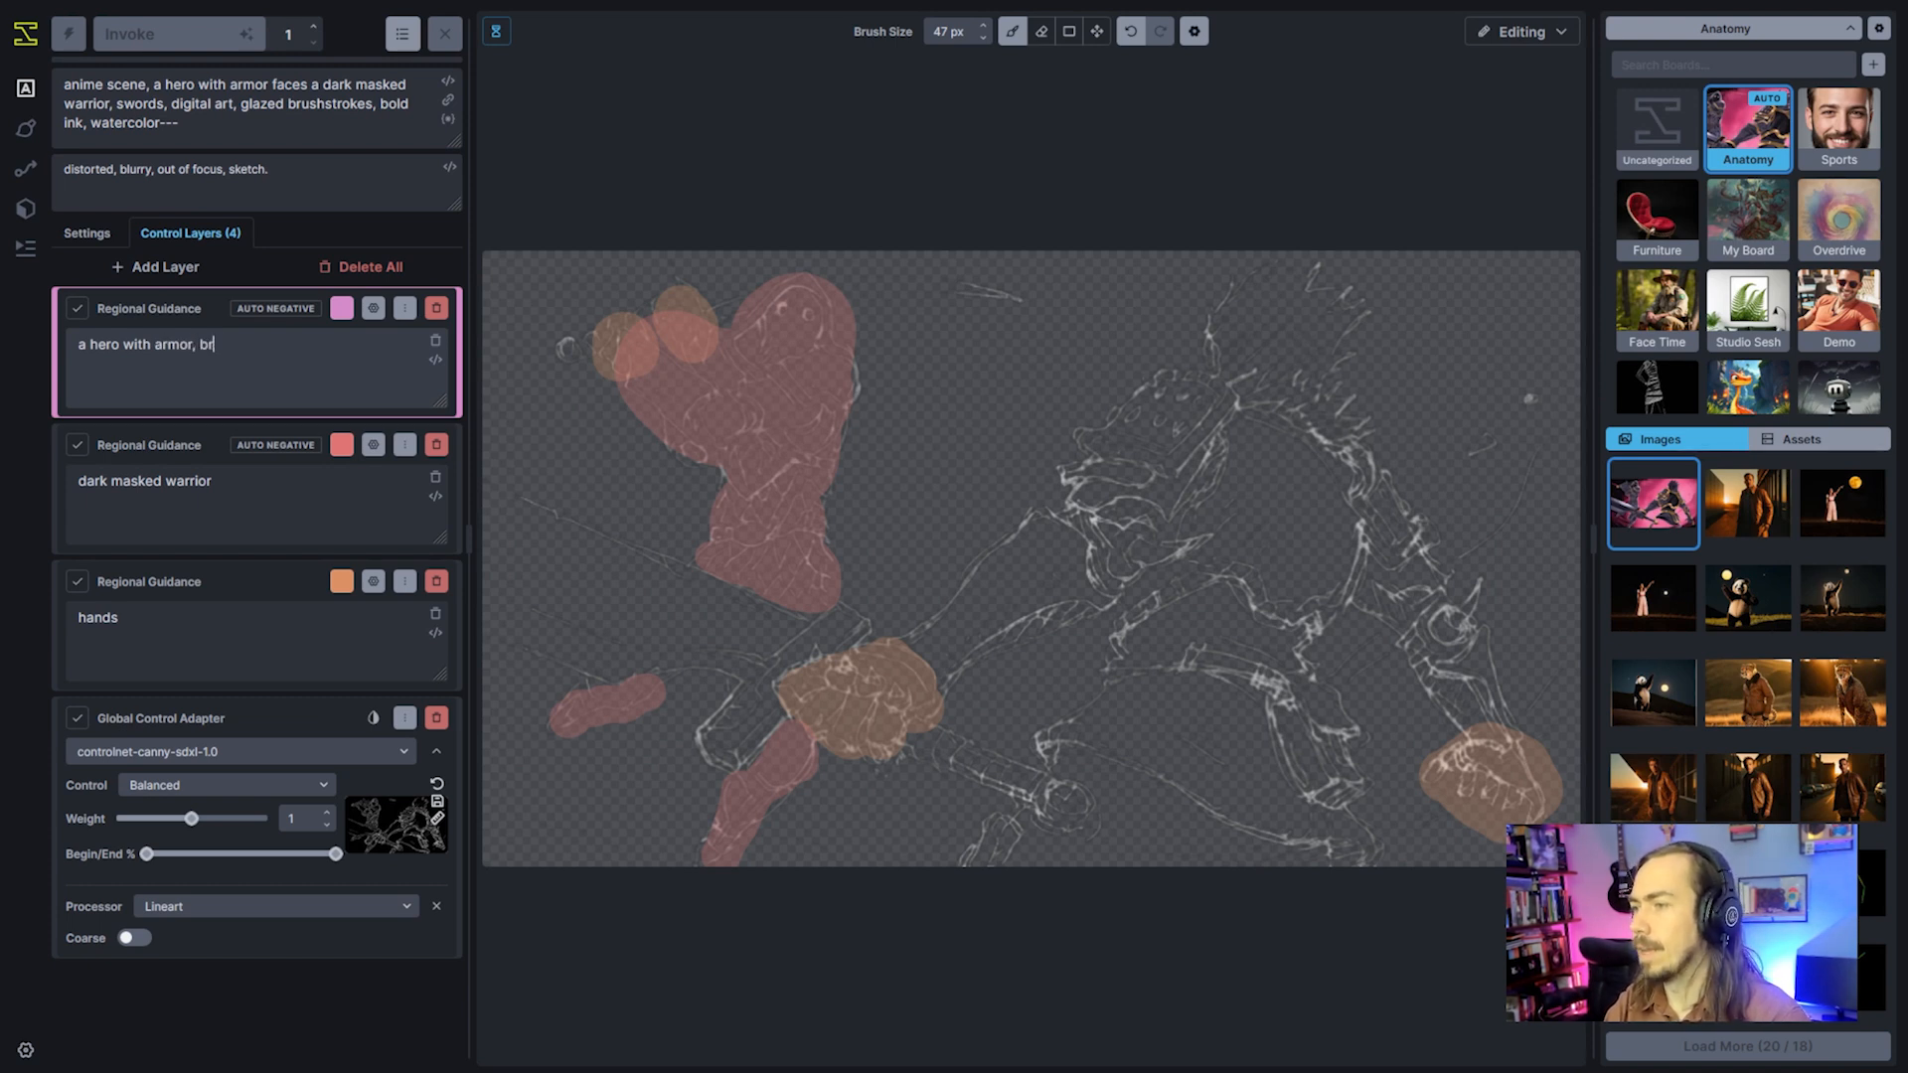
pyautogui.write('ight paladin, golden')
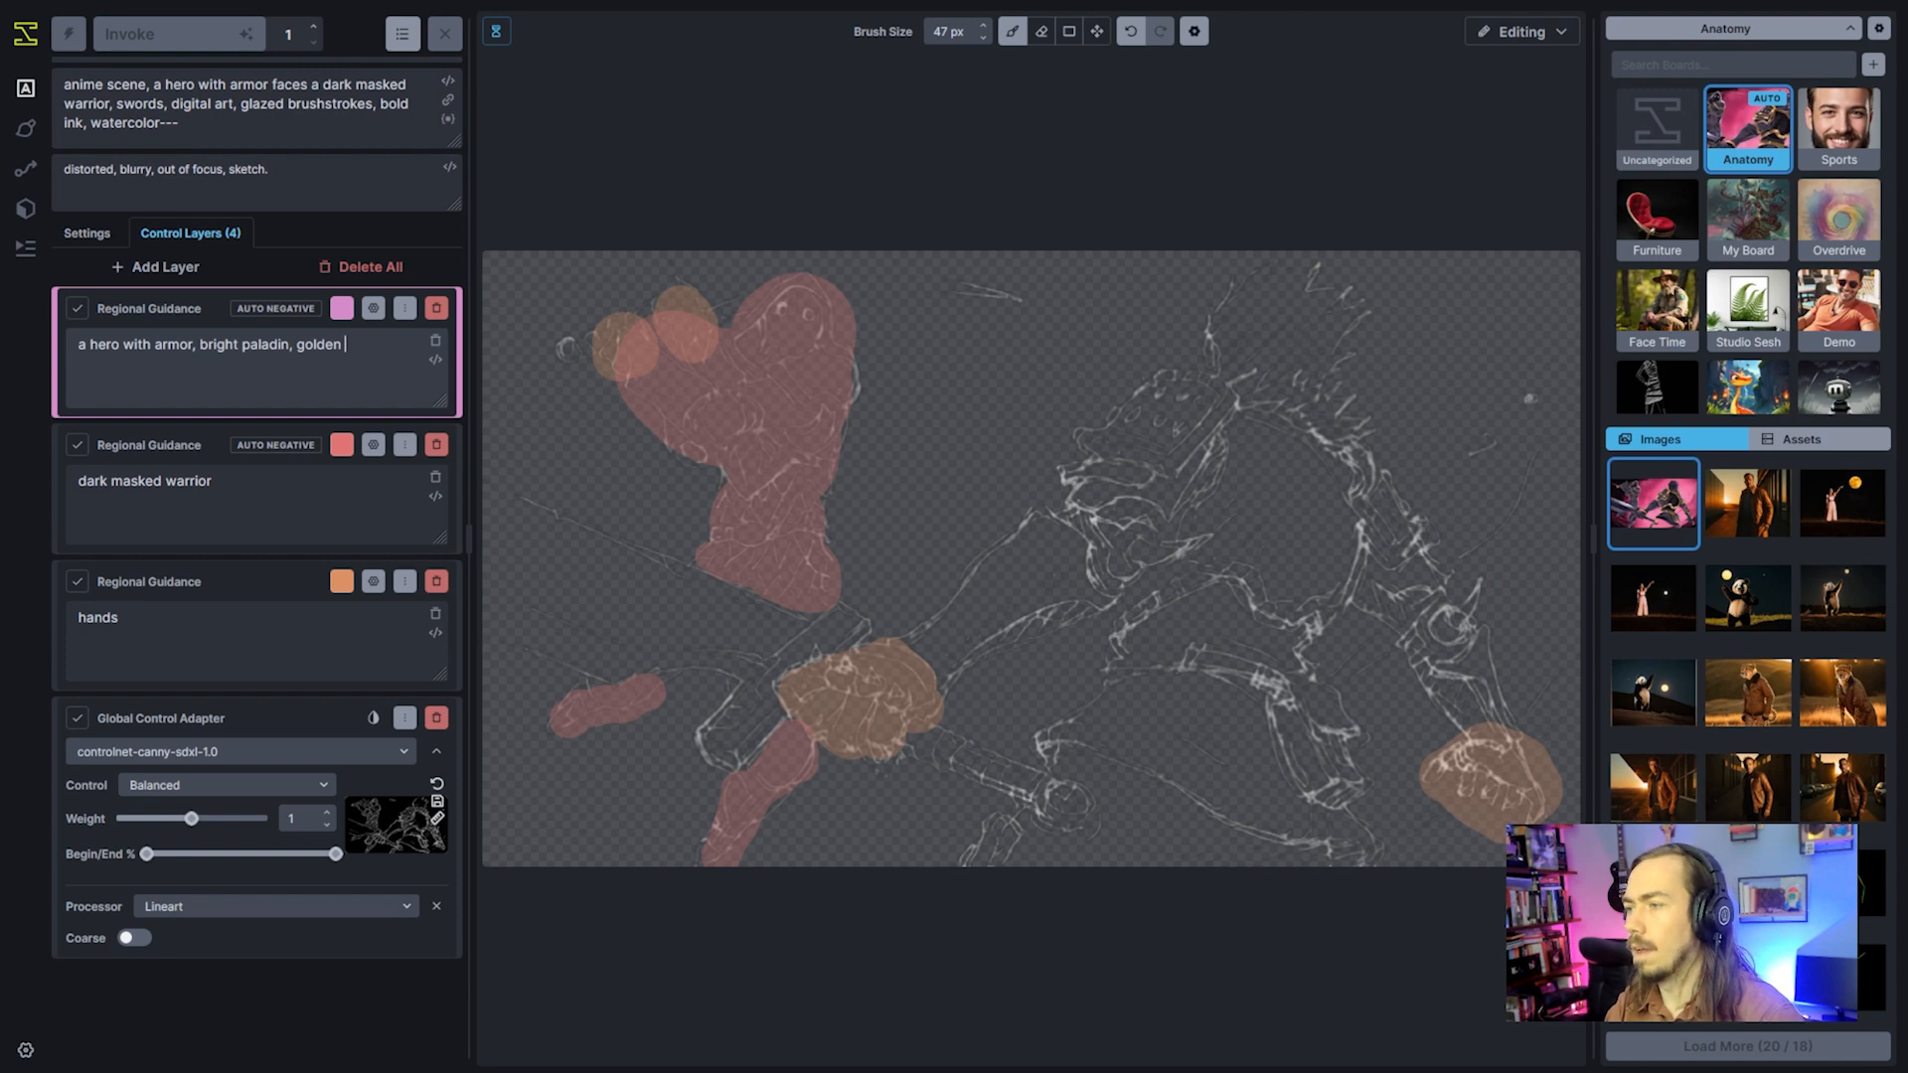
pyautogui.write('e')
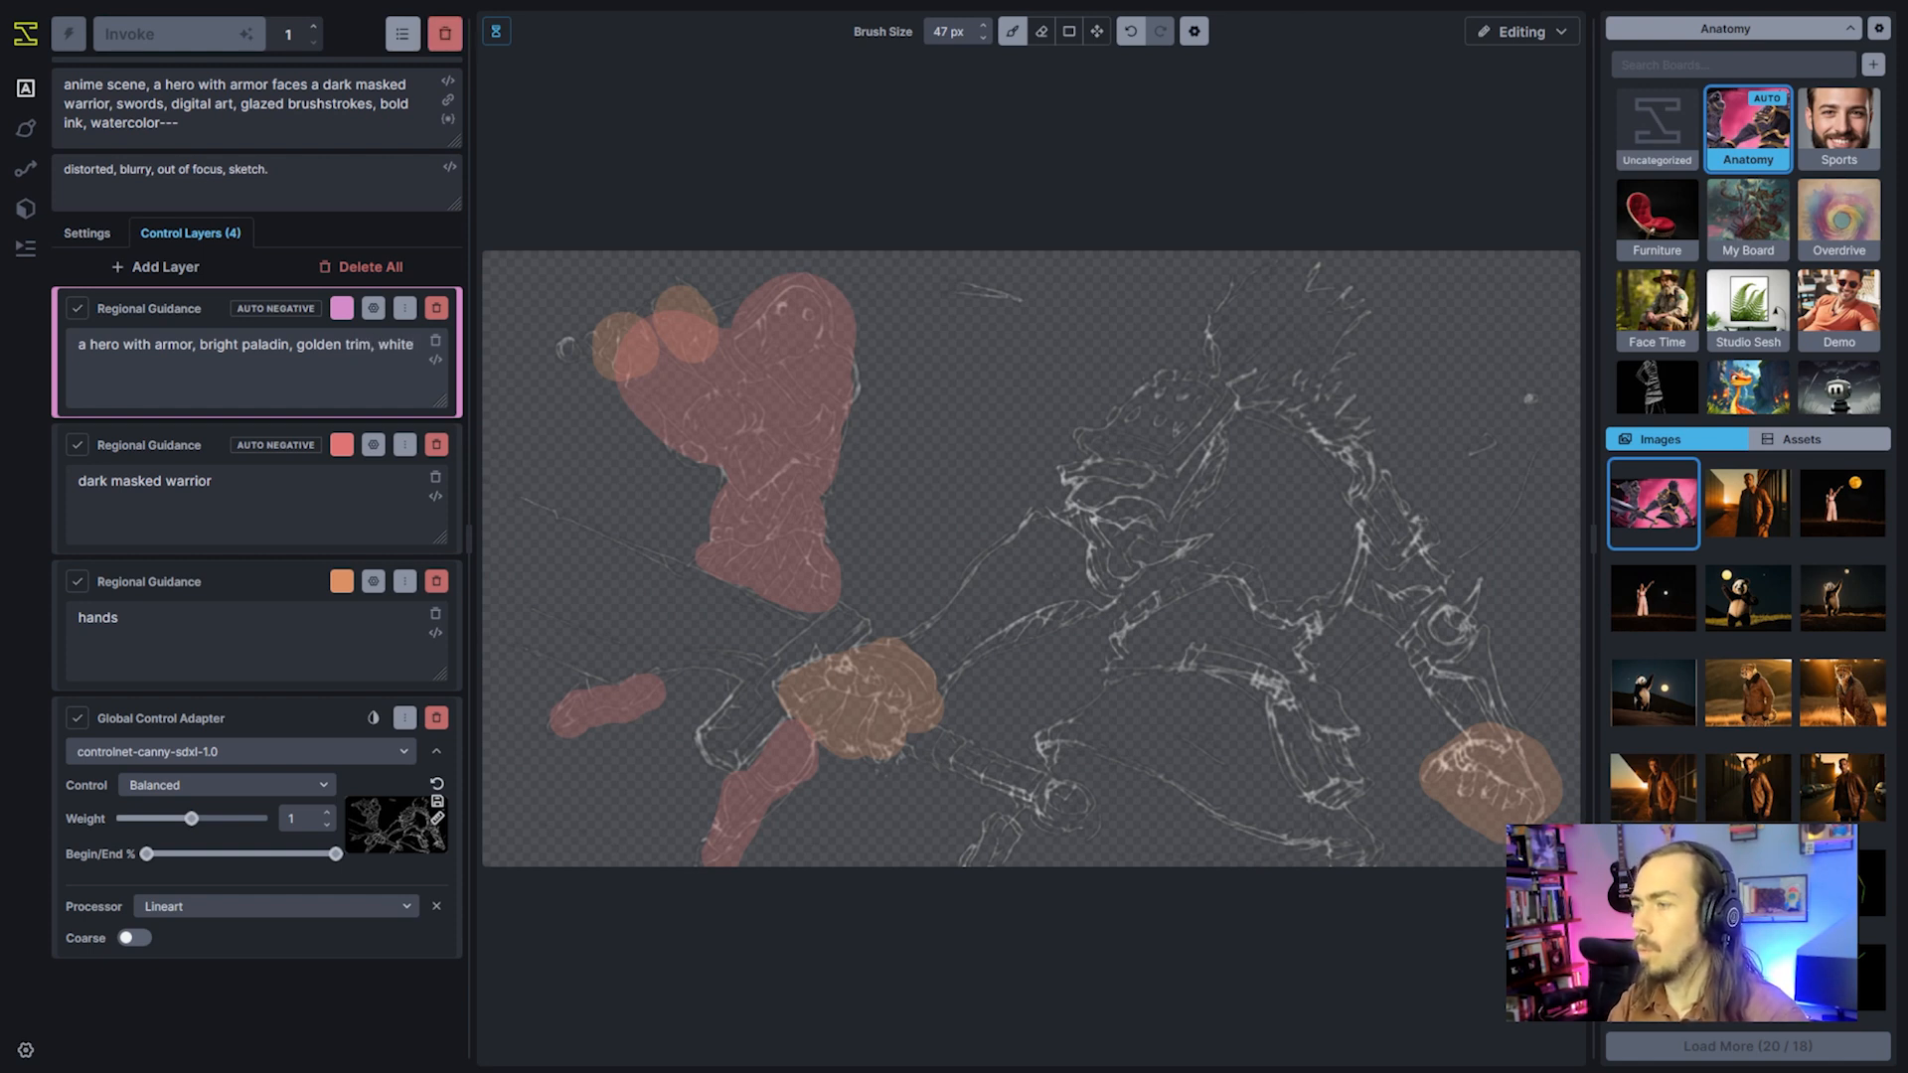
pyautogui.press('Right')
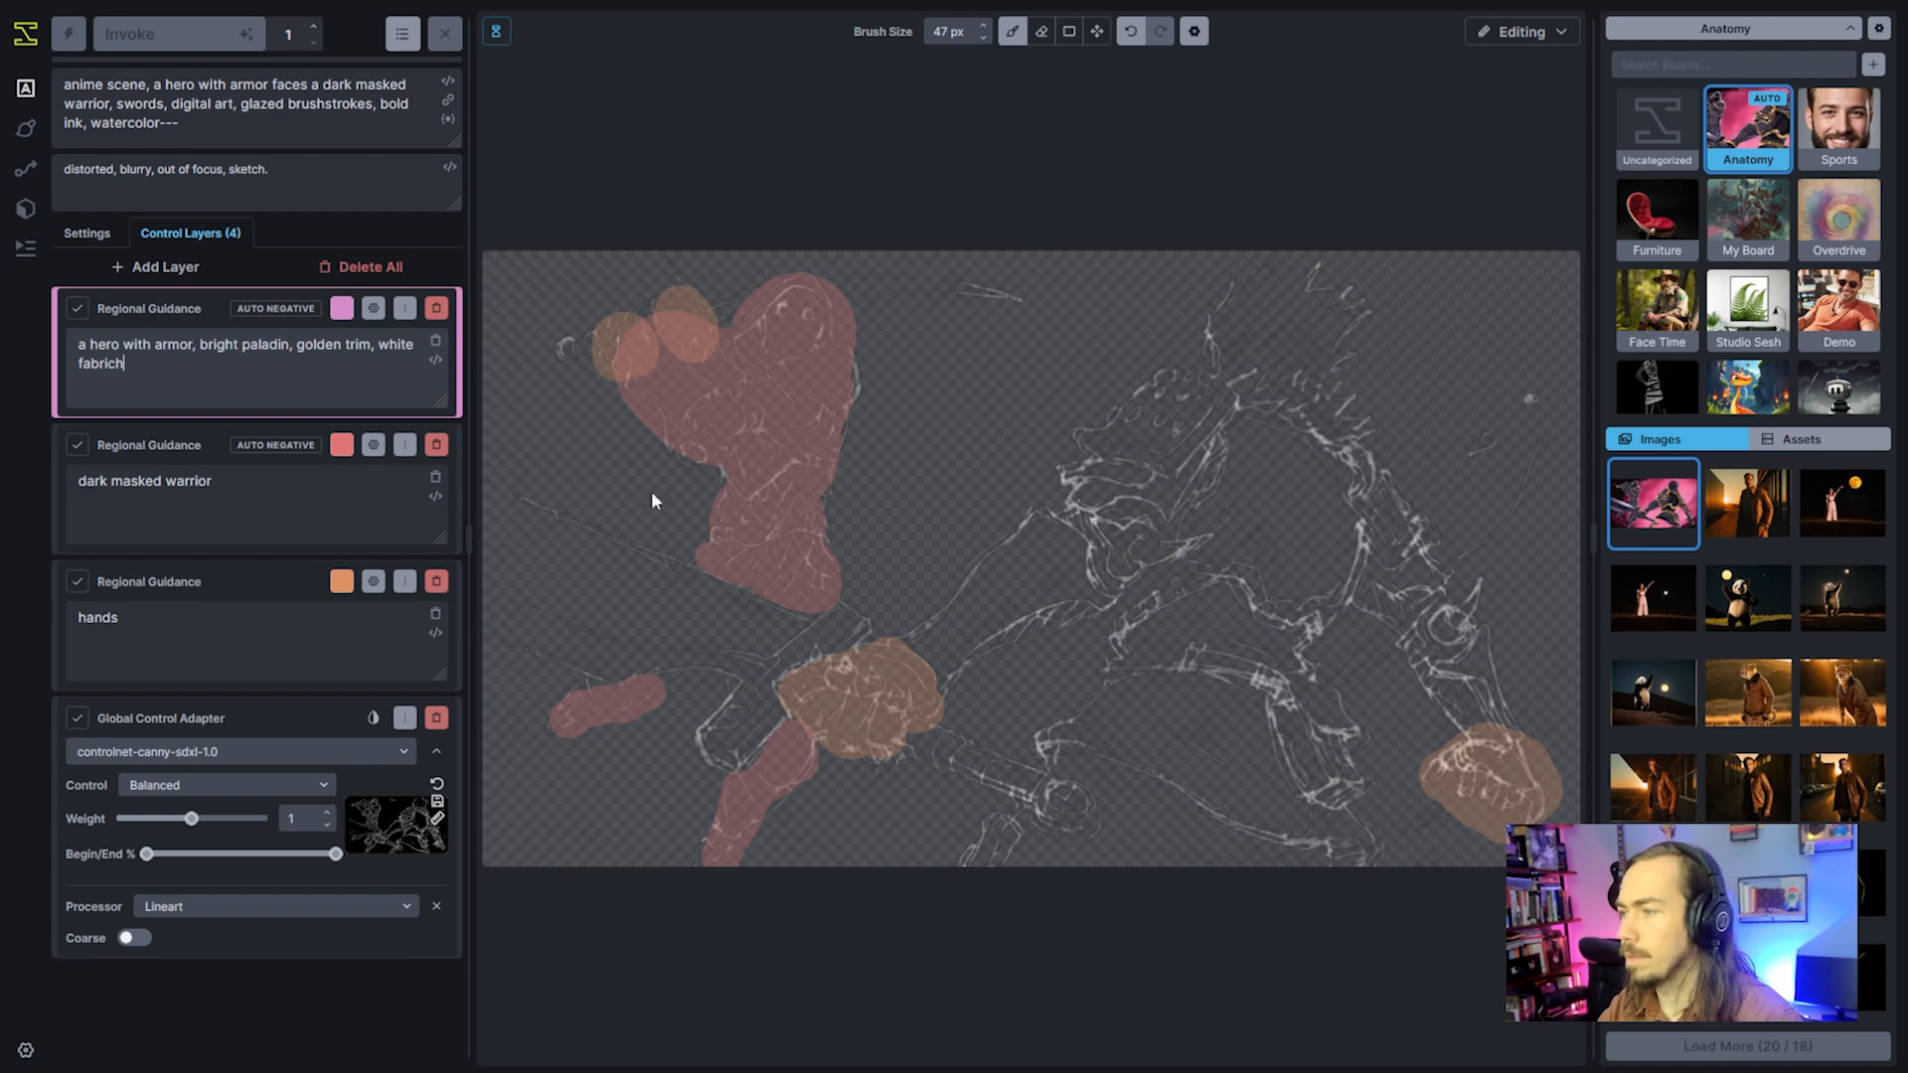
# Paint the hero region over the foreground figure's arms, head, torso and legs, starting at 125 px and finishing at 105 px
pyautogui.scroll(5, 1014, 686)
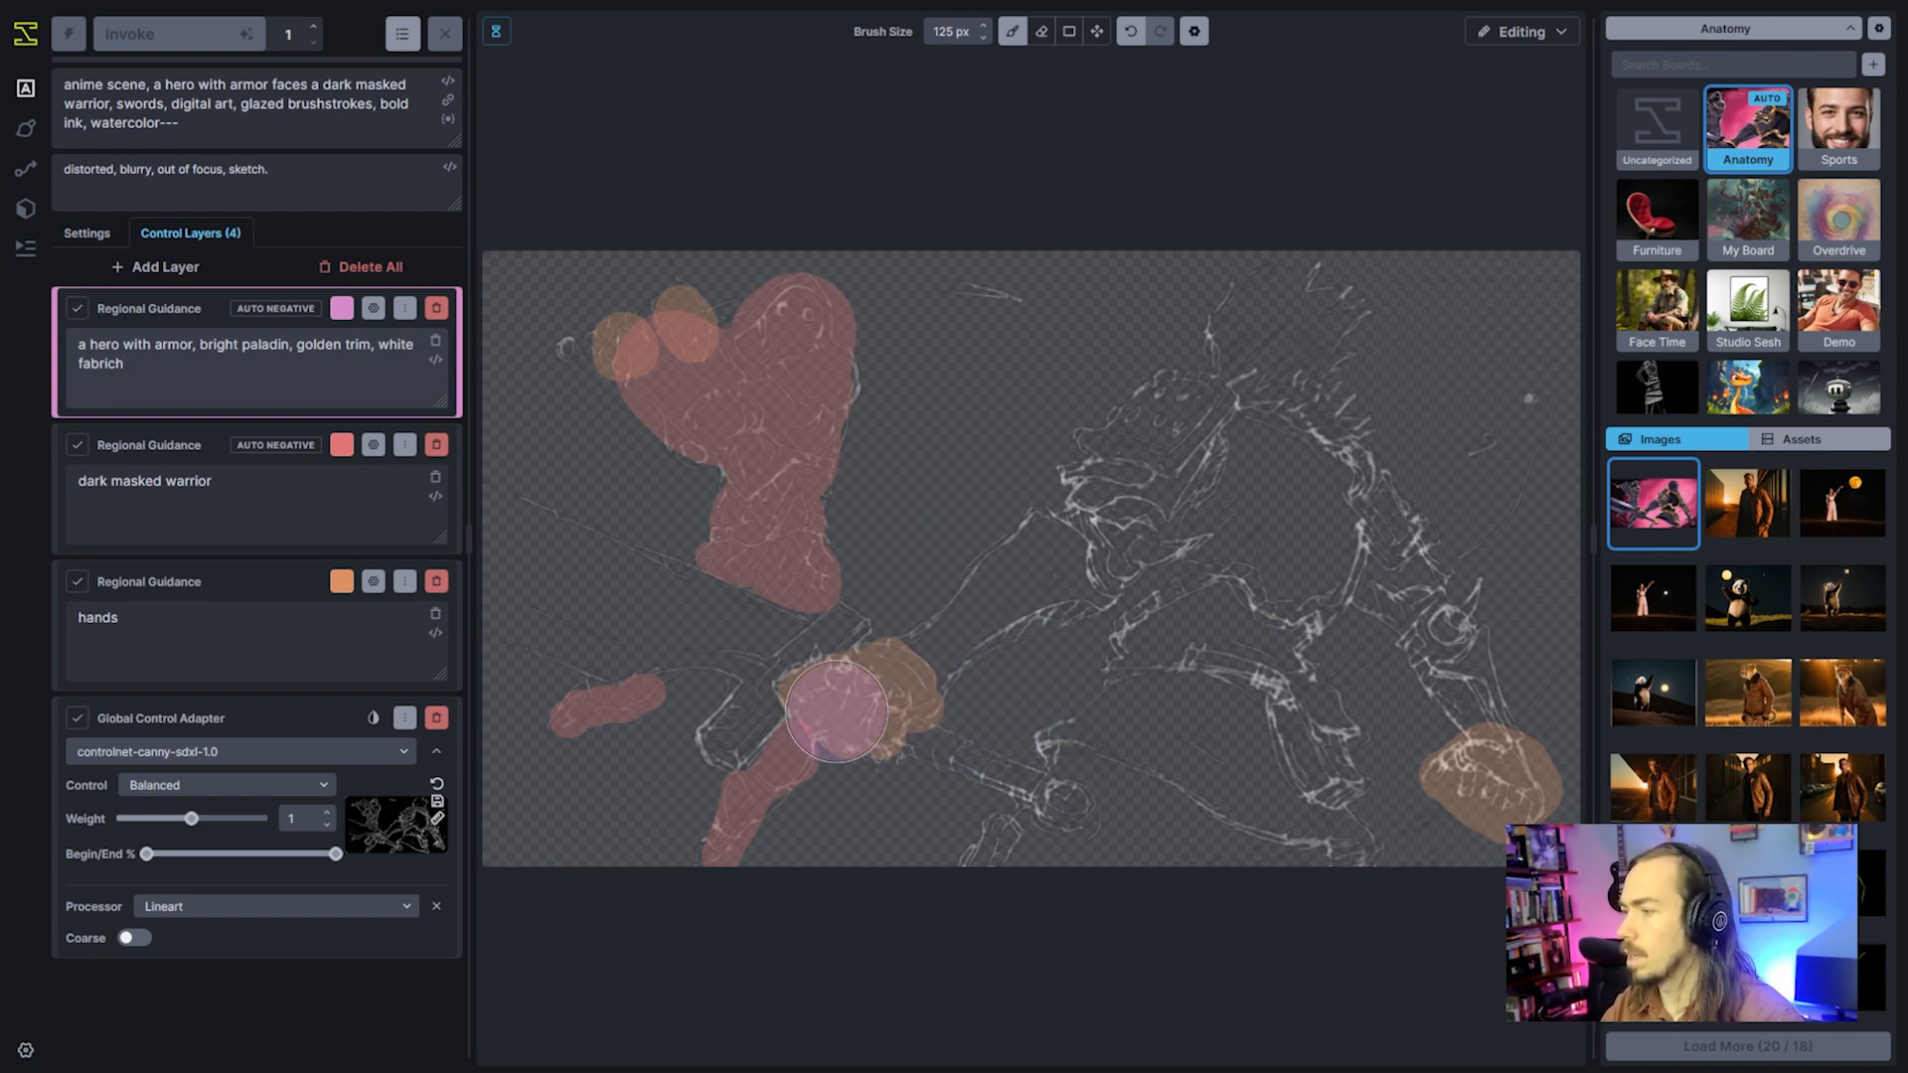
pyautogui.moveTo(836, 711)
pyautogui.mouseDown()
pyautogui.moveTo(870, 693)
pyautogui.moveTo(908, 689)
pyautogui.moveTo(1051, 568)
pyautogui.moveTo(1039, 577)
pyautogui.moveTo(1092, 564)
pyautogui.moveTo(1140, 477)
pyautogui.moveTo(1226, 425)
pyautogui.moveTo(1260, 466)
pyautogui.moveTo(1281, 311)
pyautogui.moveTo(1303, 311)
pyautogui.moveTo(1305, 439)
pyautogui.moveTo(1280, 571)
pyautogui.moveTo(1186, 656)
pyautogui.moveTo(1207, 537)
pyautogui.moveTo(1243, 516)
pyautogui.moveTo(1289, 604)
pyautogui.moveTo(1327, 541)
pyautogui.moveTo(1380, 594)
pyautogui.moveTo(1363, 554)
pyautogui.moveTo(1464, 702)
pyautogui.moveTo(1462, 653)
pyautogui.mouseUp()
pyautogui.scroll(5, 1282, 586)
pyautogui.scroll(-4, 1297, 567)
pyautogui.scroll(-4, 1471, 684)
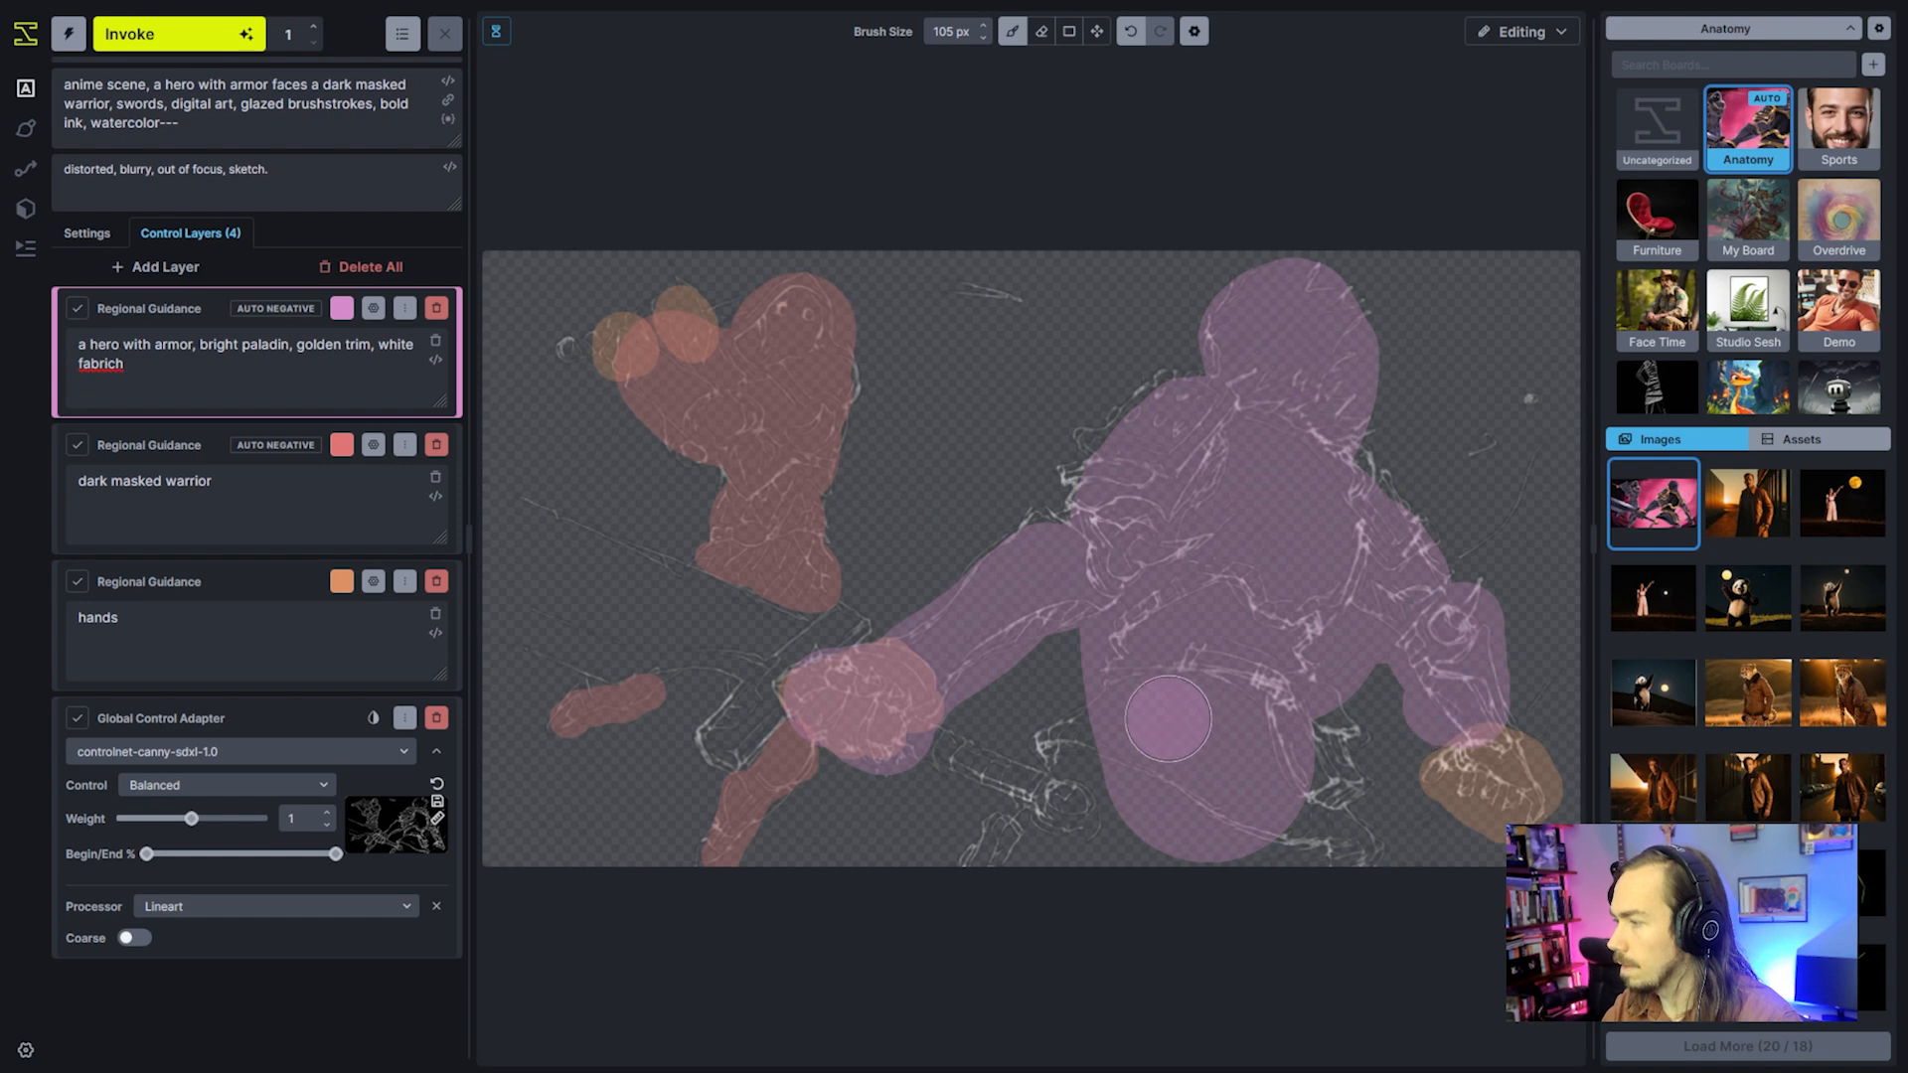
pyautogui.moveTo(1168, 718)
pyautogui.mouseDown()
pyautogui.moveTo(1042, 851)
pyautogui.moveTo(1092, 746)
pyautogui.moveTo(1017, 864)
pyautogui.moveTo(1314, 866)
pyautogui.moveTo(1301, 739)
pyautogui.moveTo(1337, 840)
pyautogui.mouseUp()
# Erase the hero region from the foreground sword's handle with a 50 px eraser
pyautogui.scroll(-3, 1067, 811)
pyautogui.press('e')
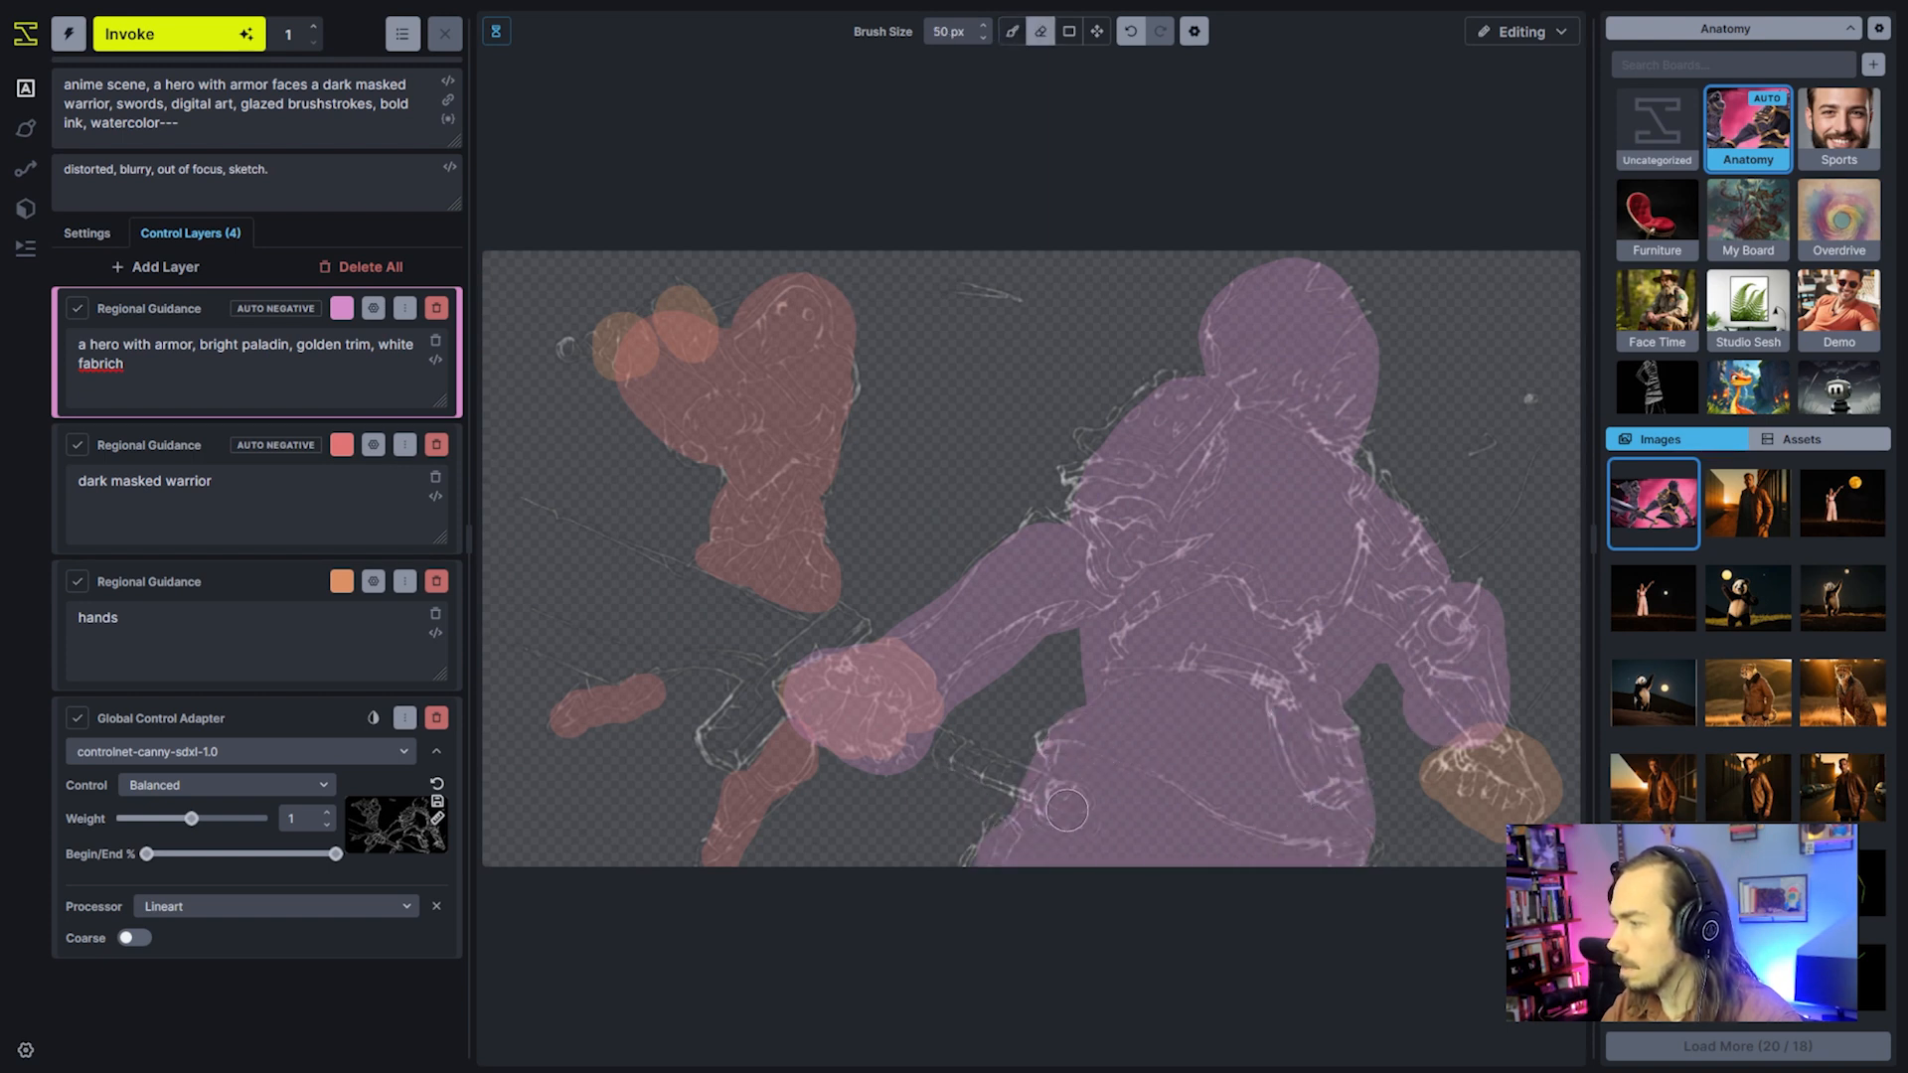
pyautogui.moveTo(1067, 811)
pyautogui.mouseDown()
pyautogui.moveTo(1021, 783)
pyautogui.moveTo(1079, 820)
pyautogui.mouseUp()
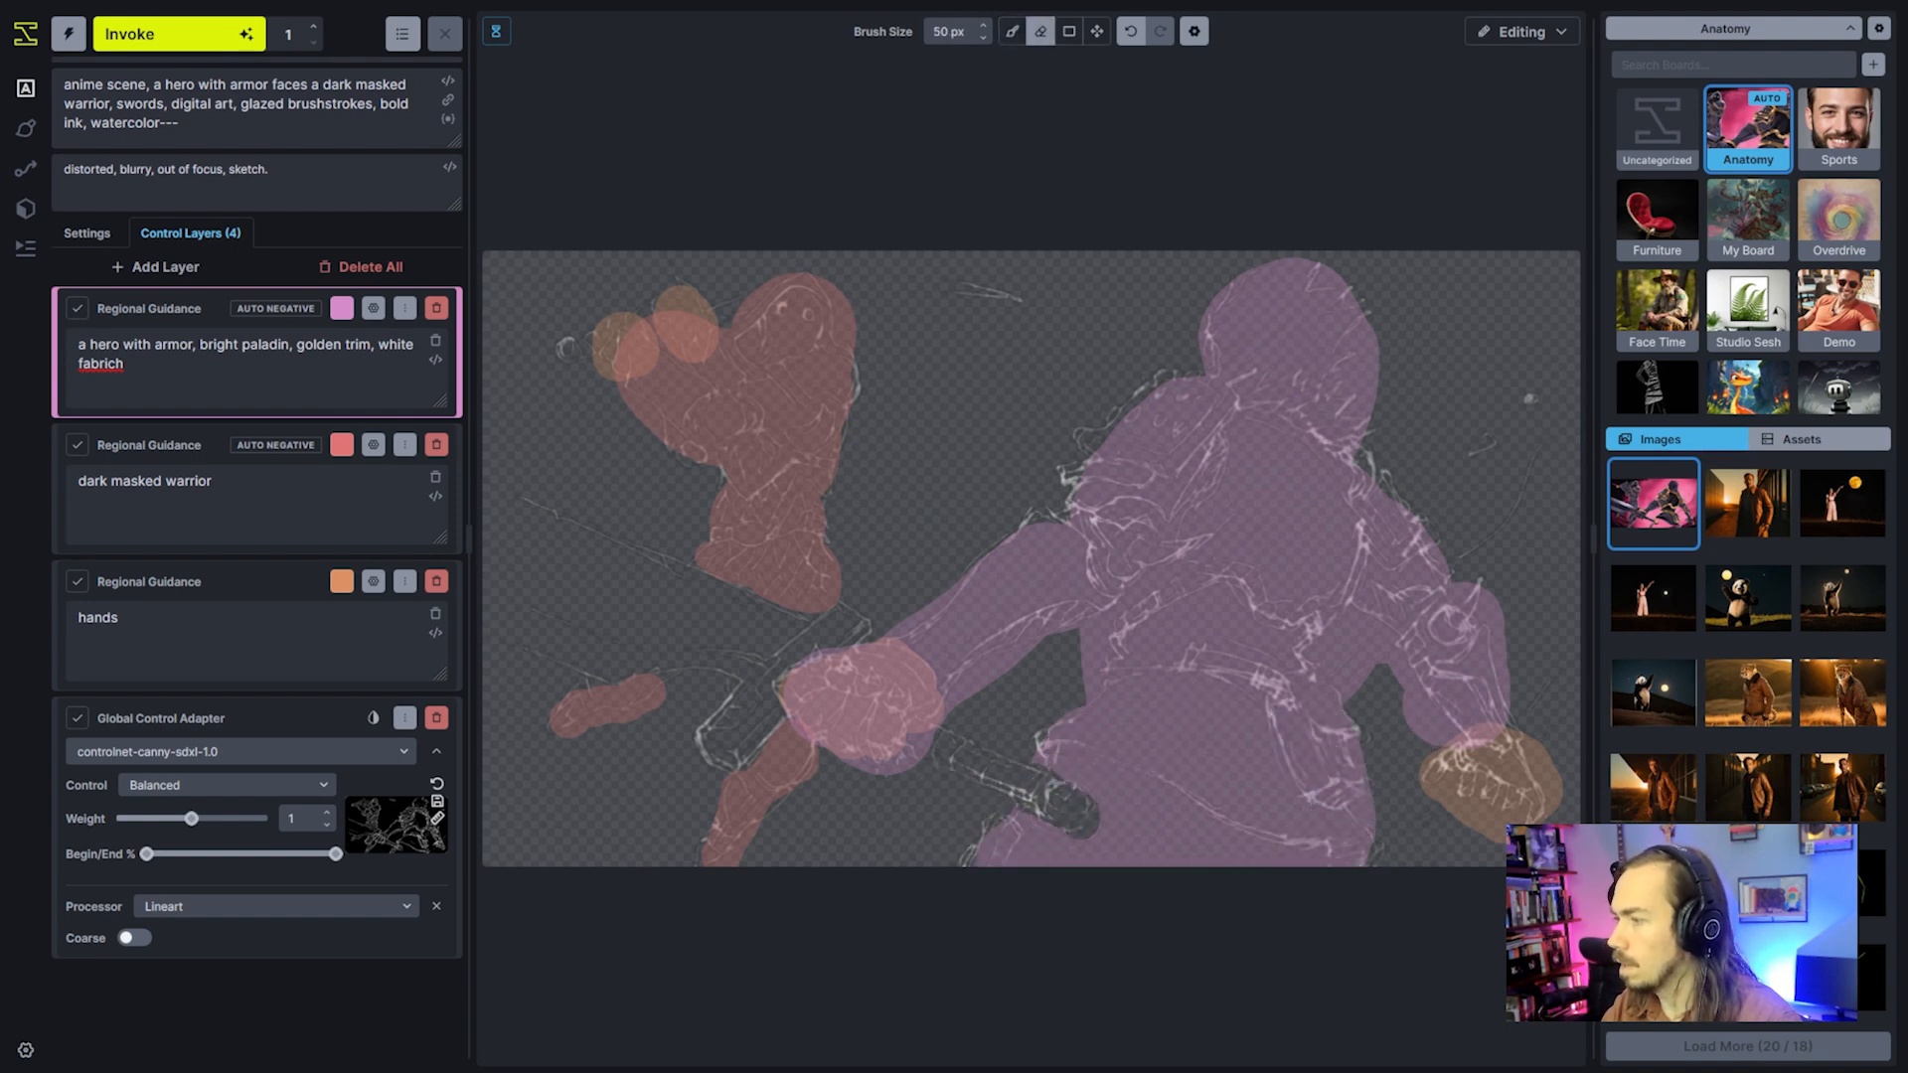
# Add a Regional Guidance layer with the prompt "a bright glowing blue sword, made of glass crystal" and Auto Negative turned off
pyautogui.click(164, 266)
pyautogui.click(199, 309)
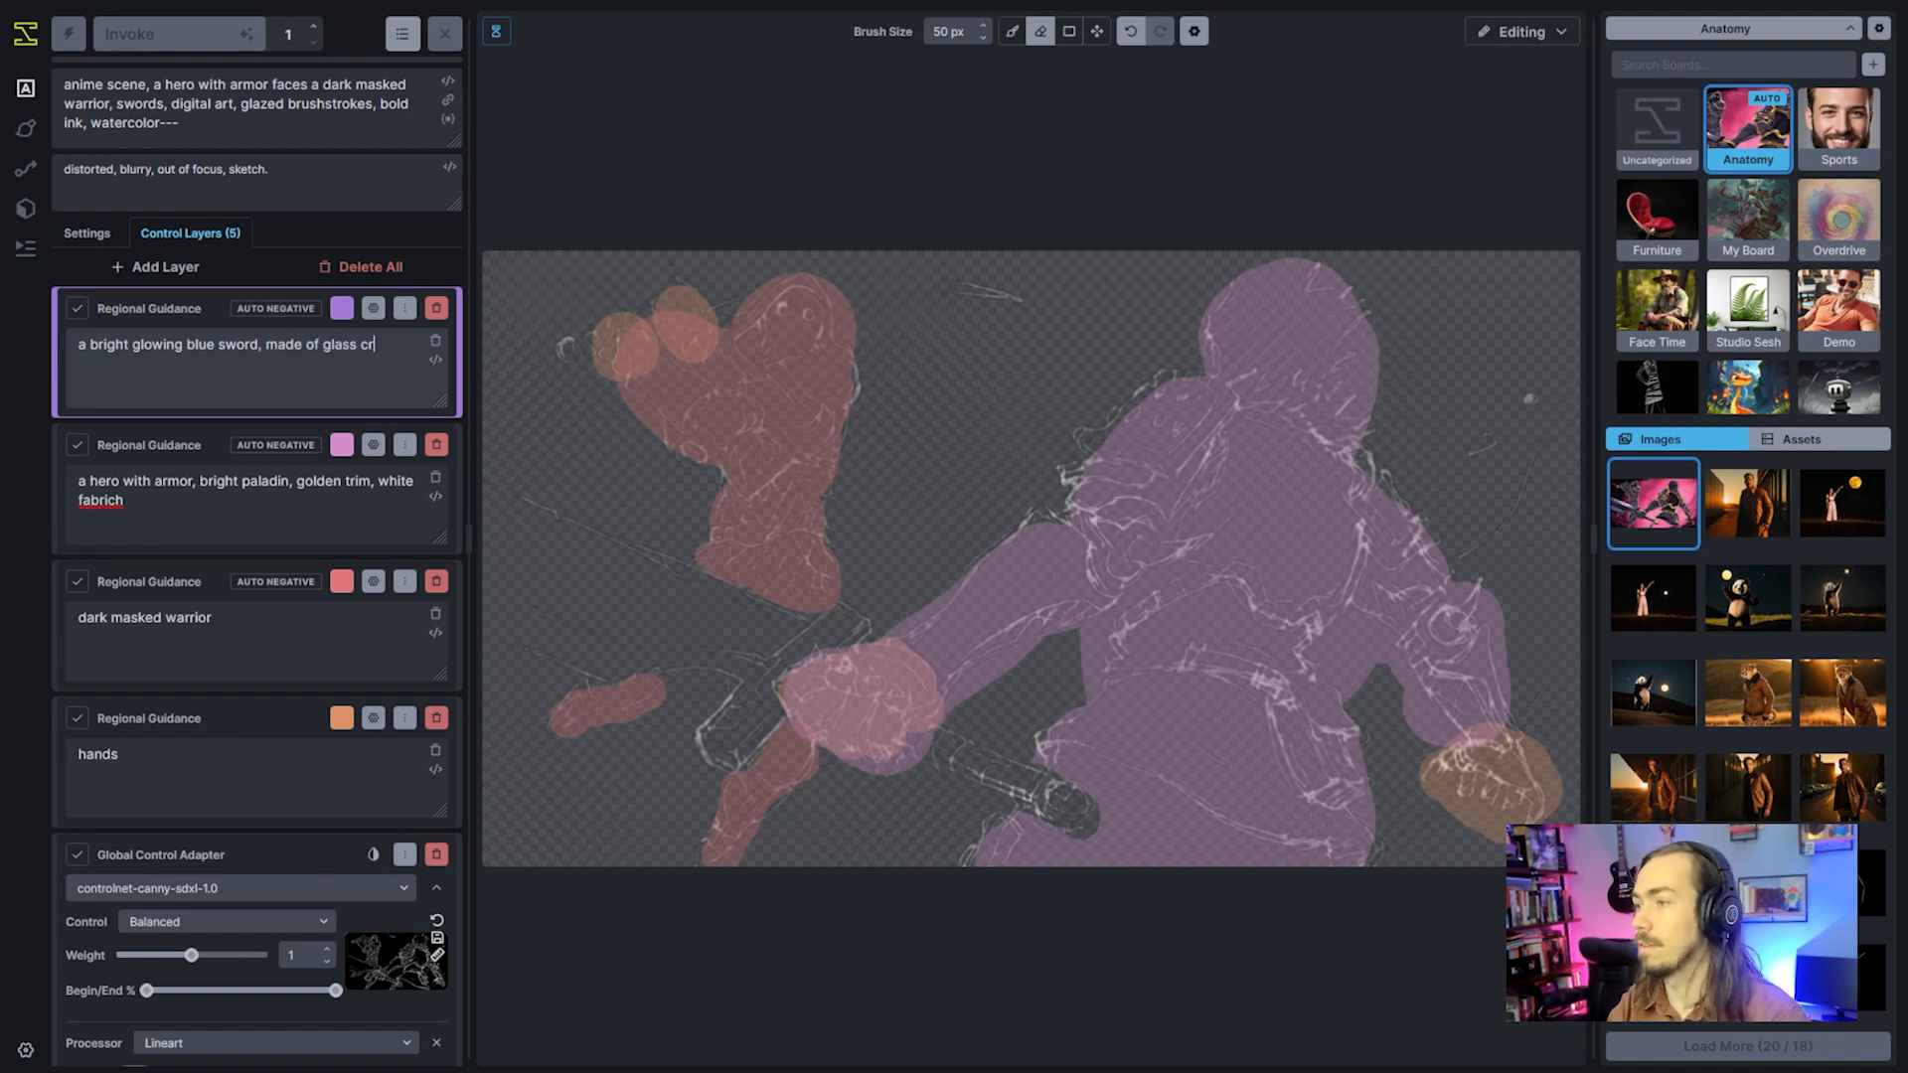
pyautogui.click(373, 309)
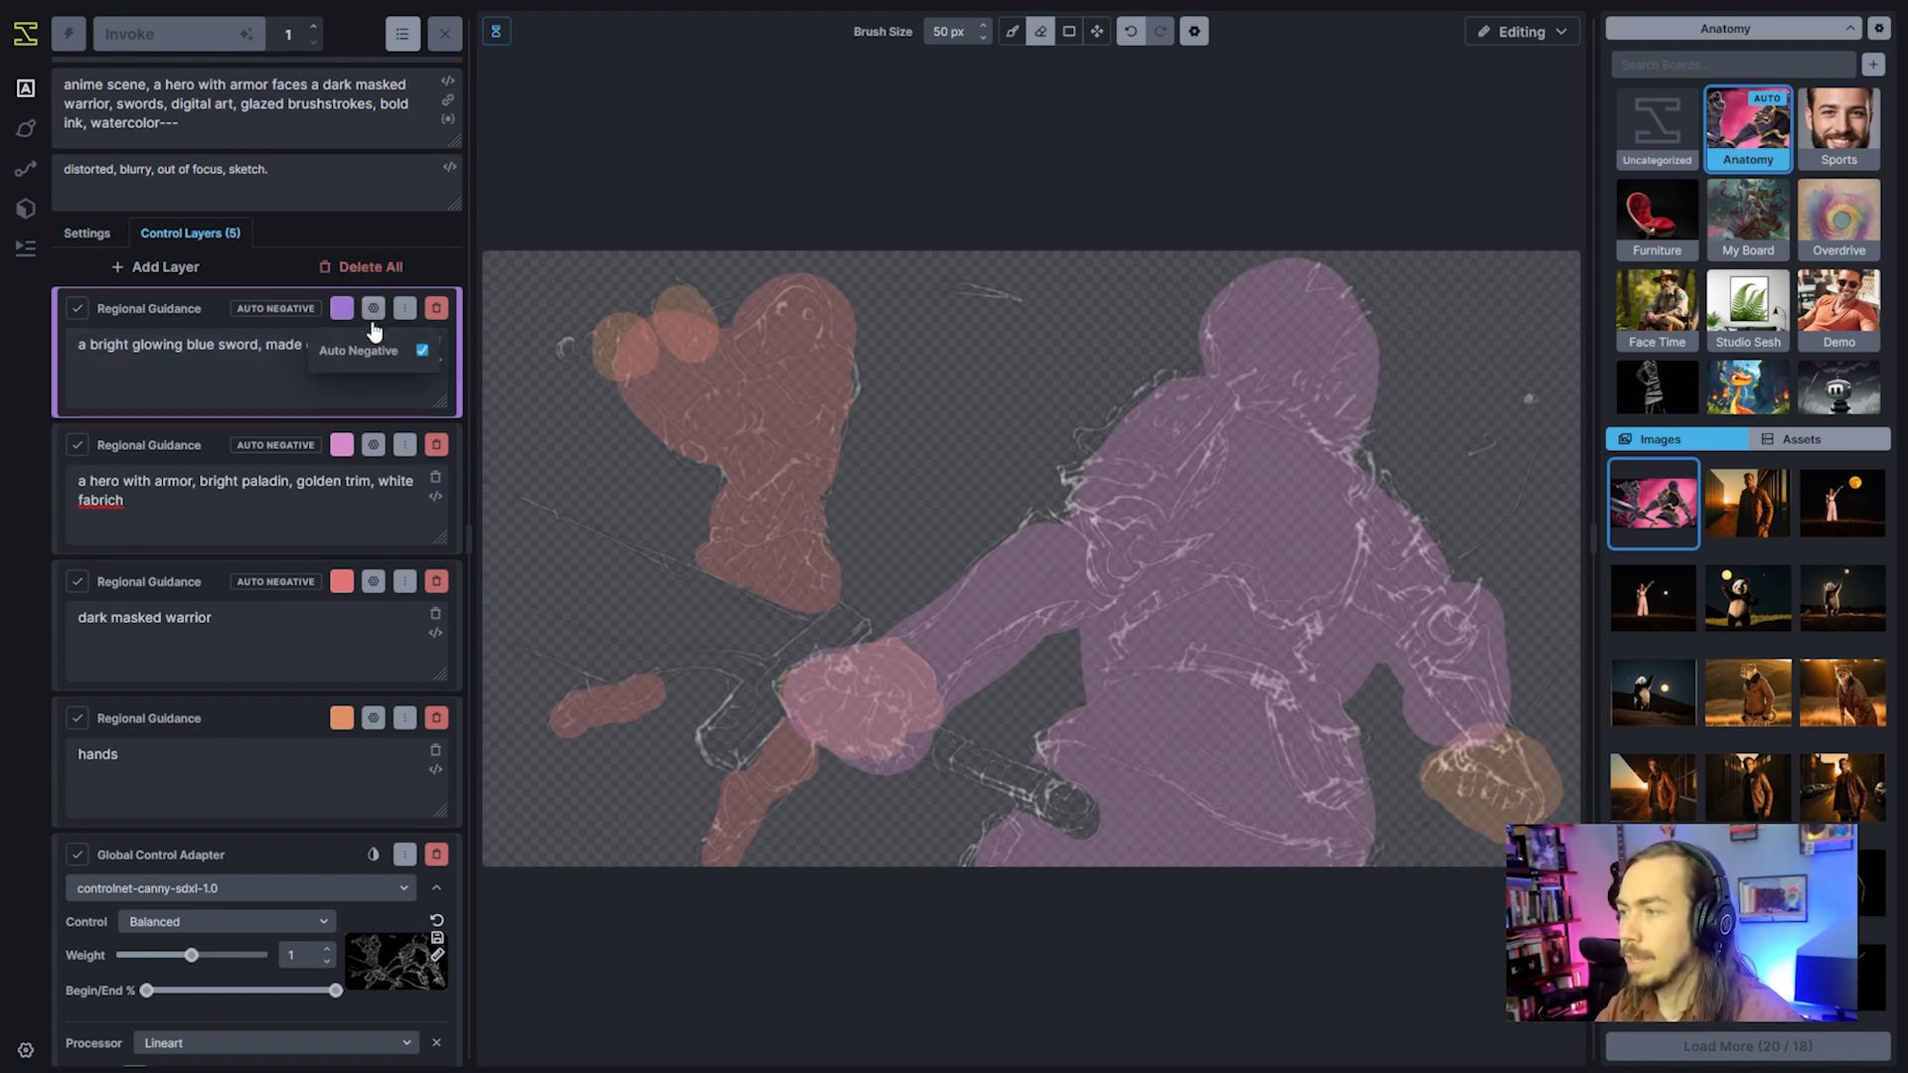
pyautogui.click(421, 353)
# Paint the glowing sword region over the foreground sword's blade, guard and handle, starting with a 136 px brush and reducing it to 76 px
pyautogui.scroll(5, 586, 597)
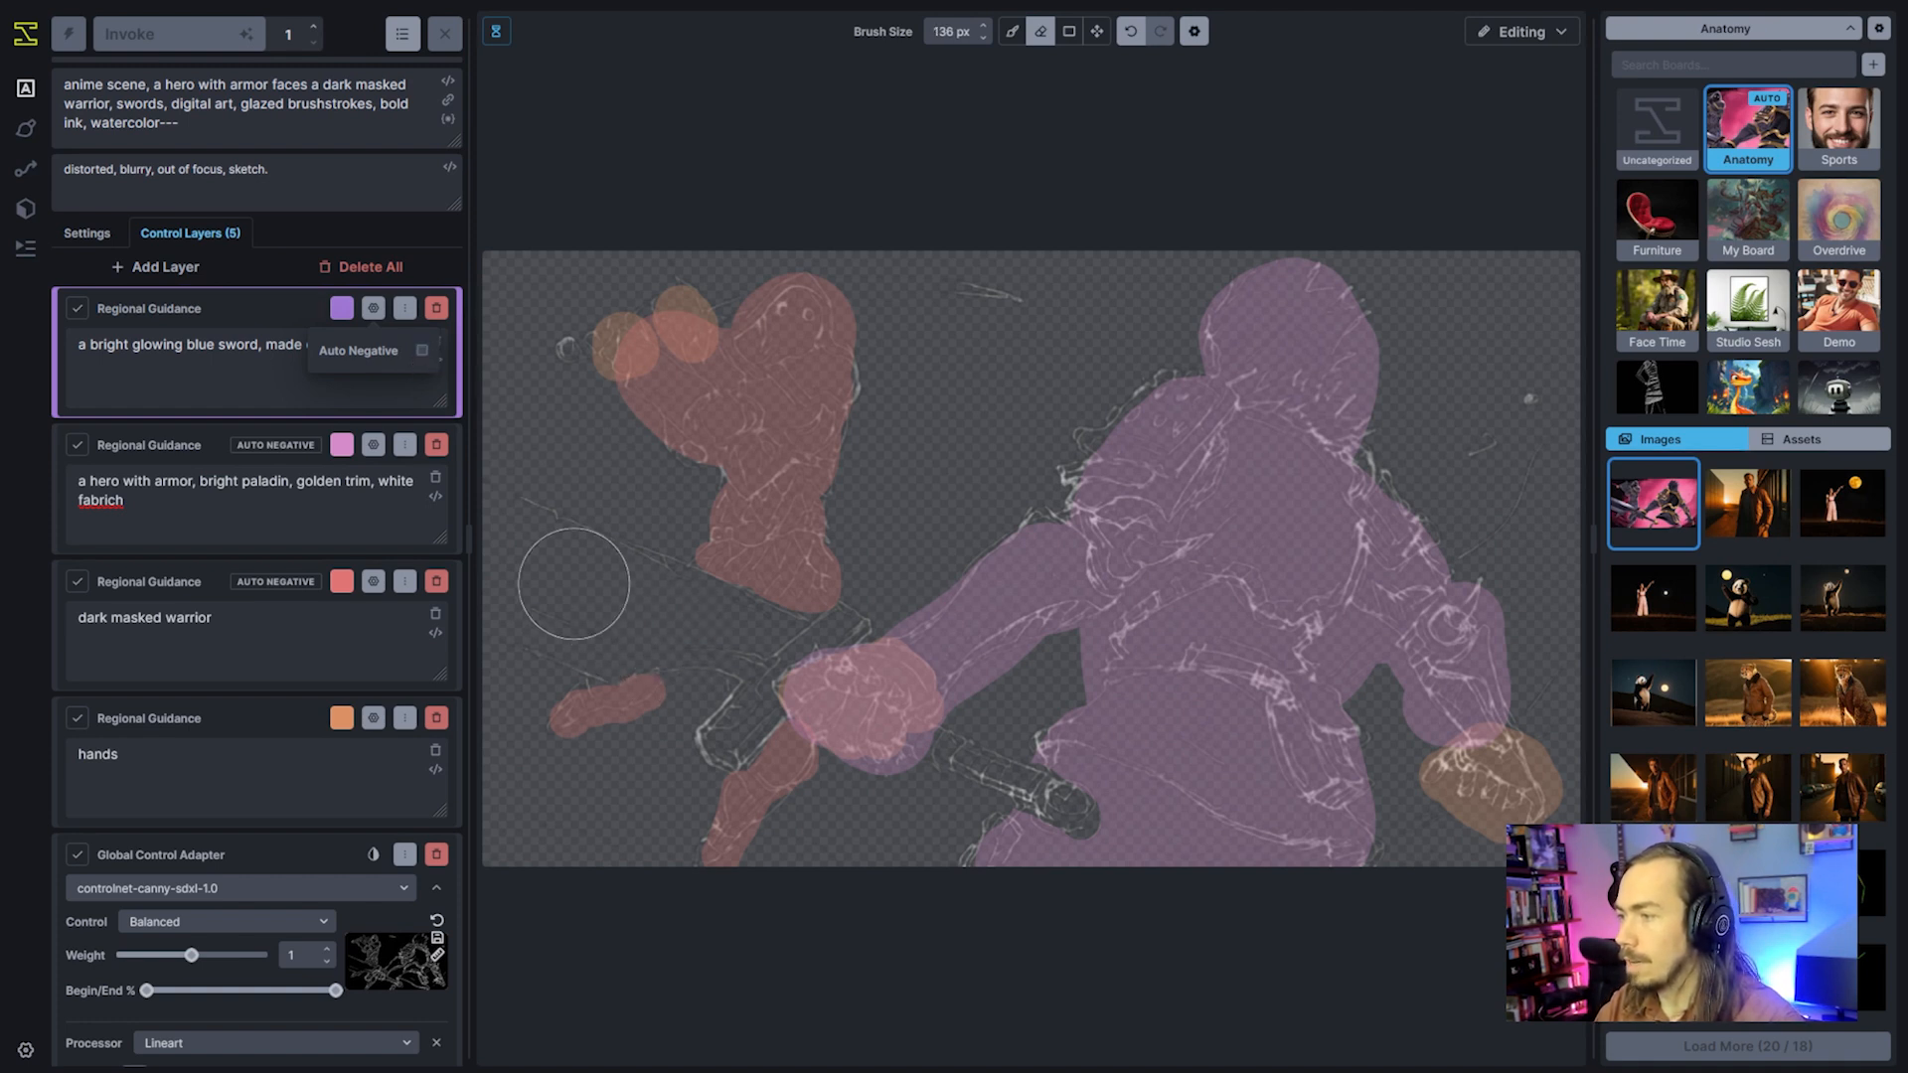
pyautogui.press('b')
pyautogui.moveTo(591, 628)
pyautogui.mouseDown()
pyautogui.moveTo(477, 539)
pyautogui.moveTo(529, 615)
pyautogui.moveTo(523, 571)
pyautogui.moveTo(749, 649)
pyautogui.moveTo(779, 699)
pyautogui.moveTo(764, 732)
pyautogui.moveTo(738, 734)
pyautogui.moveTo(851, 638)
pyautogui.moveTo(673, 585)
pyautogui.moveTo(910, 747)
pyautogui.moveTo(1076, 813)
pyautogui.moveTo(1035, 795)
pyautogui.mouseUp()
pyautogui.scroll(-5, 685, 623)
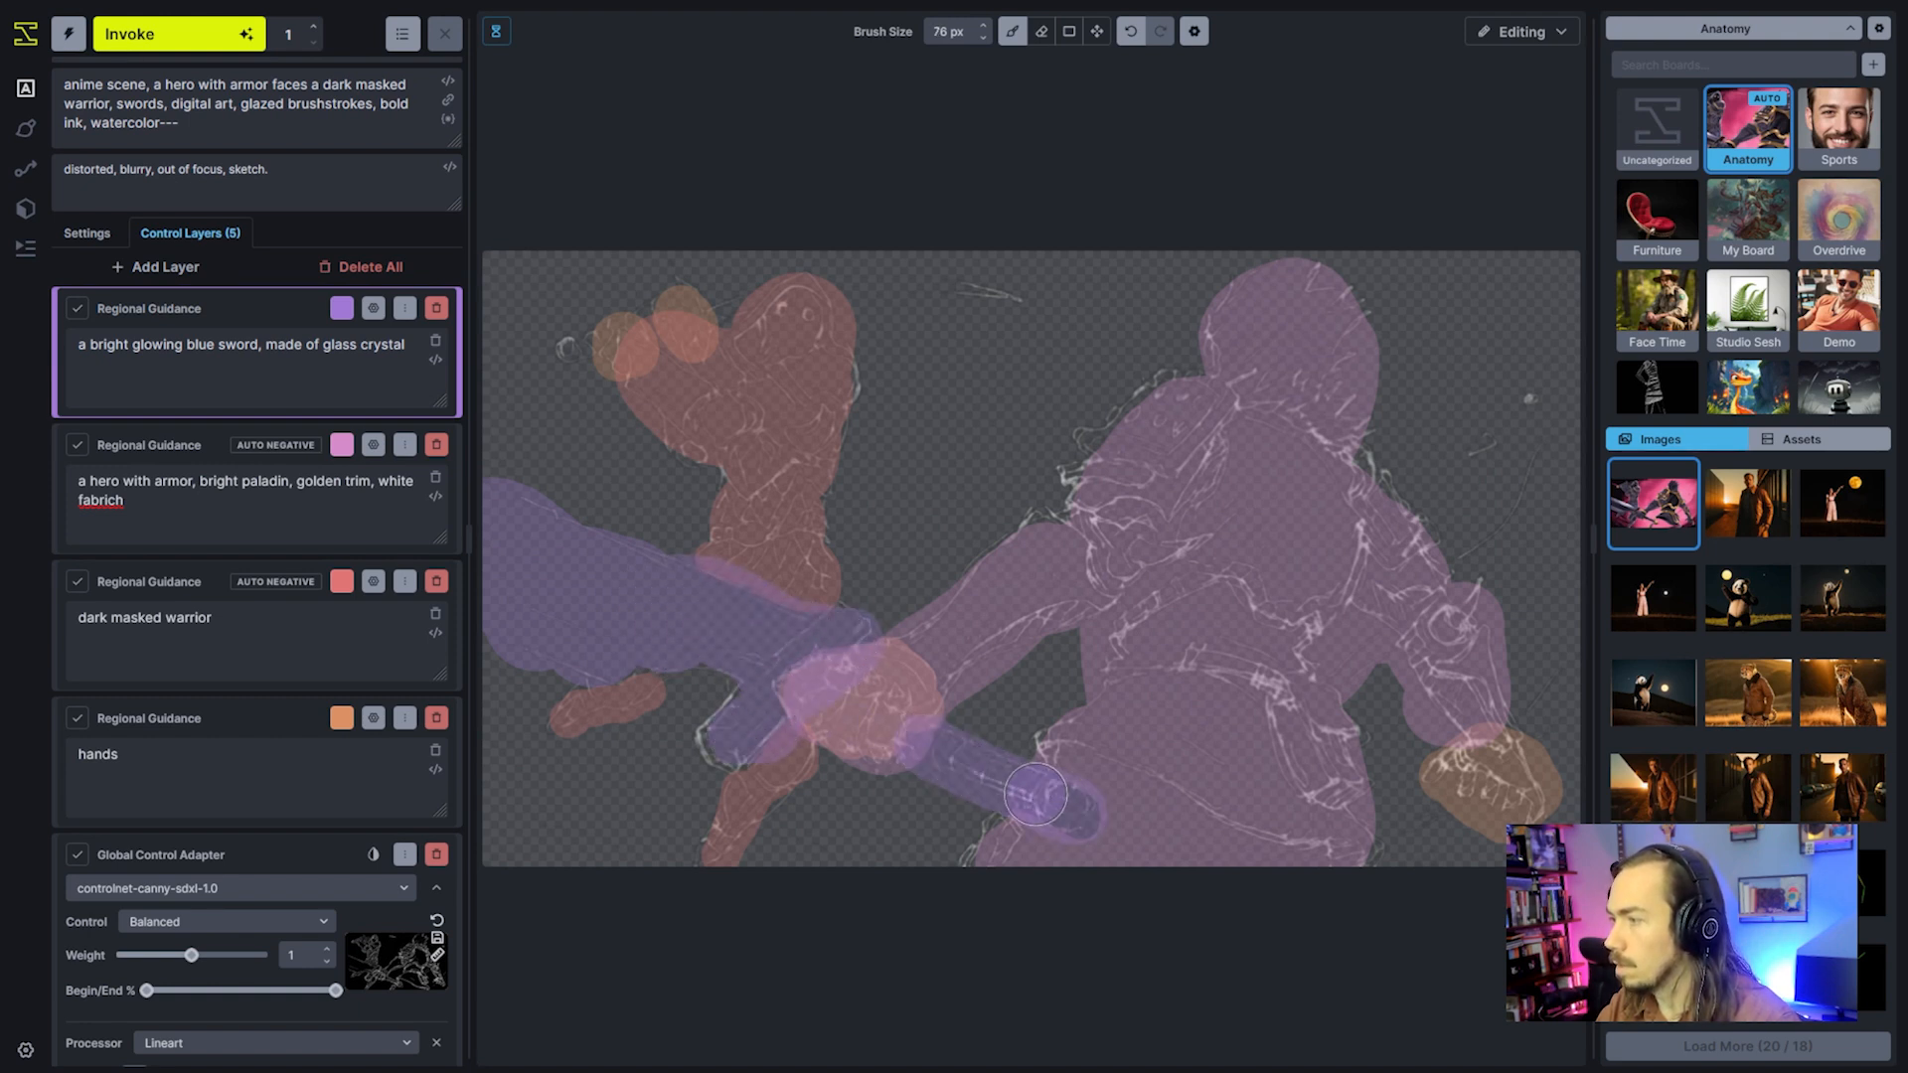
# Add a Regional Guidance layer with the prompt "black obsidian blade" and Auto Negative turned off
pyautogui.click(162, 267)
pyautogui.click(196, 310)
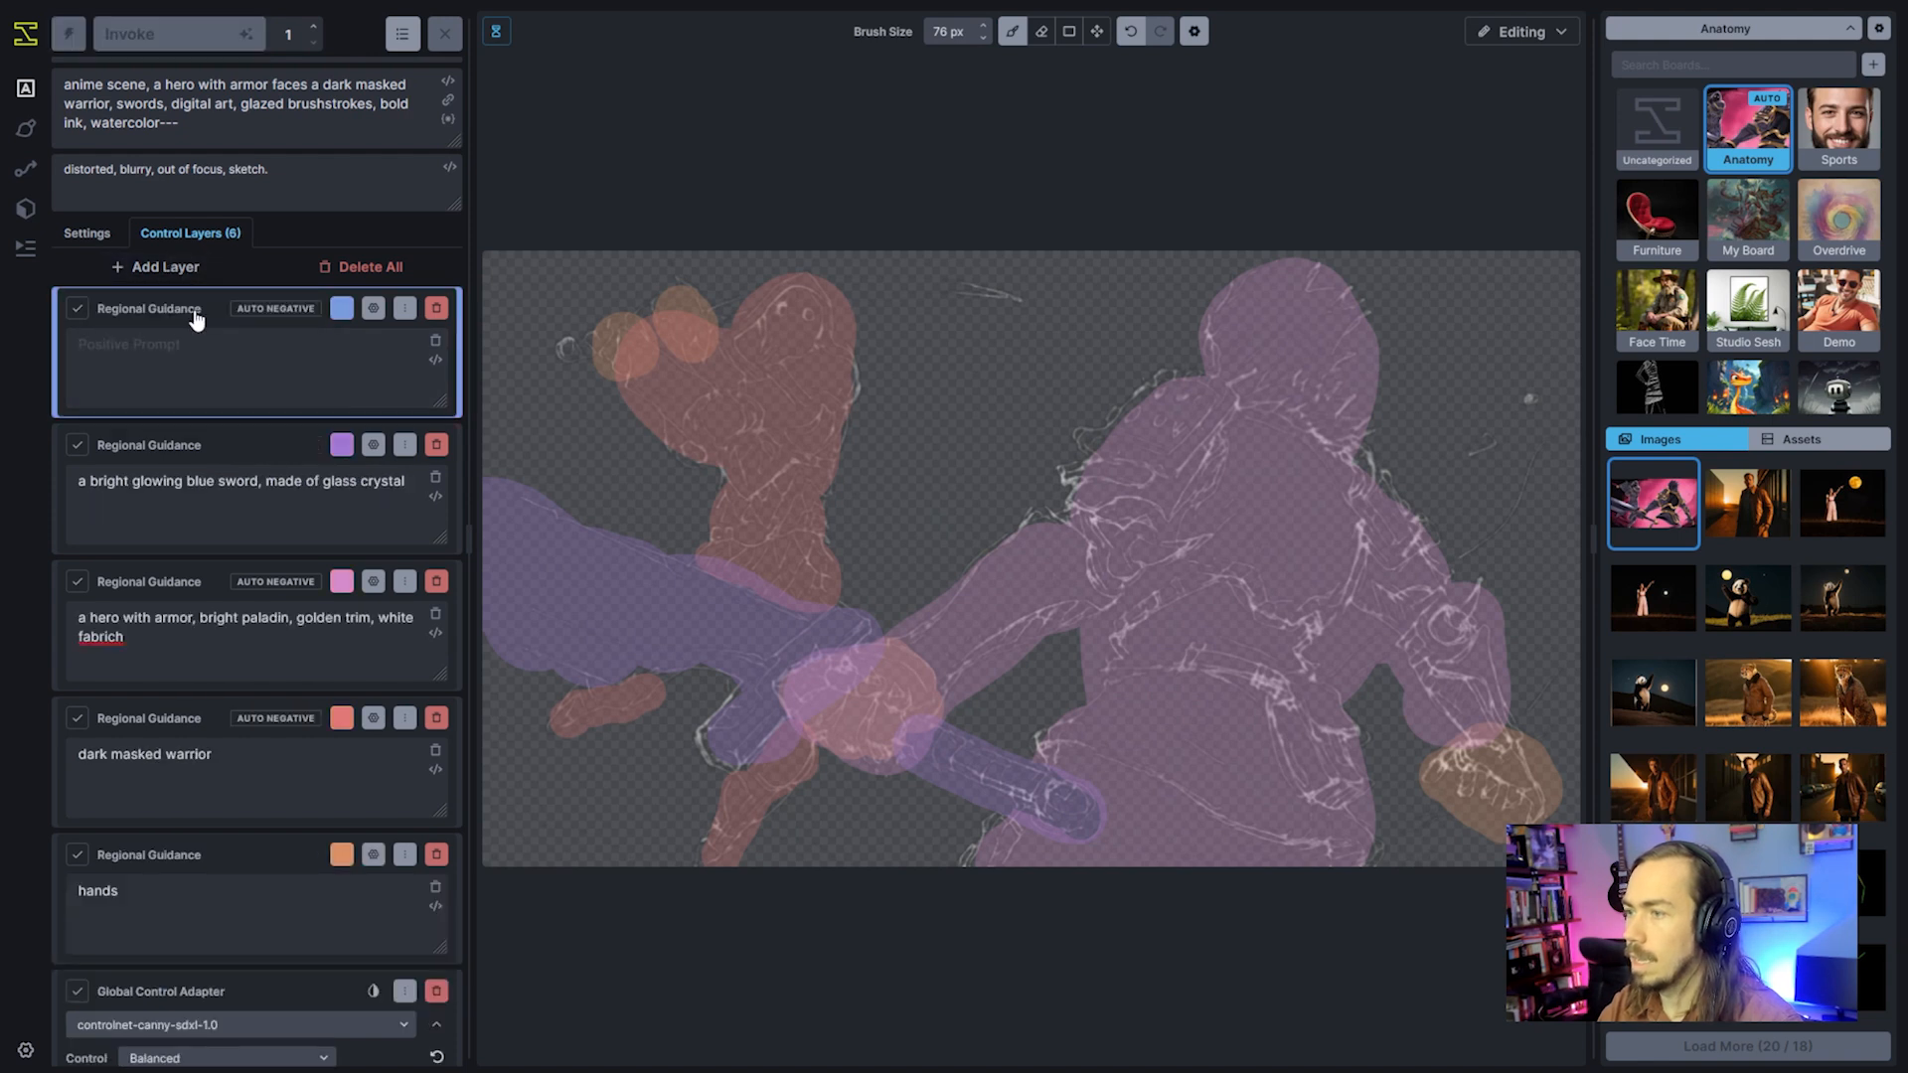
pyautogui.write('vkac')
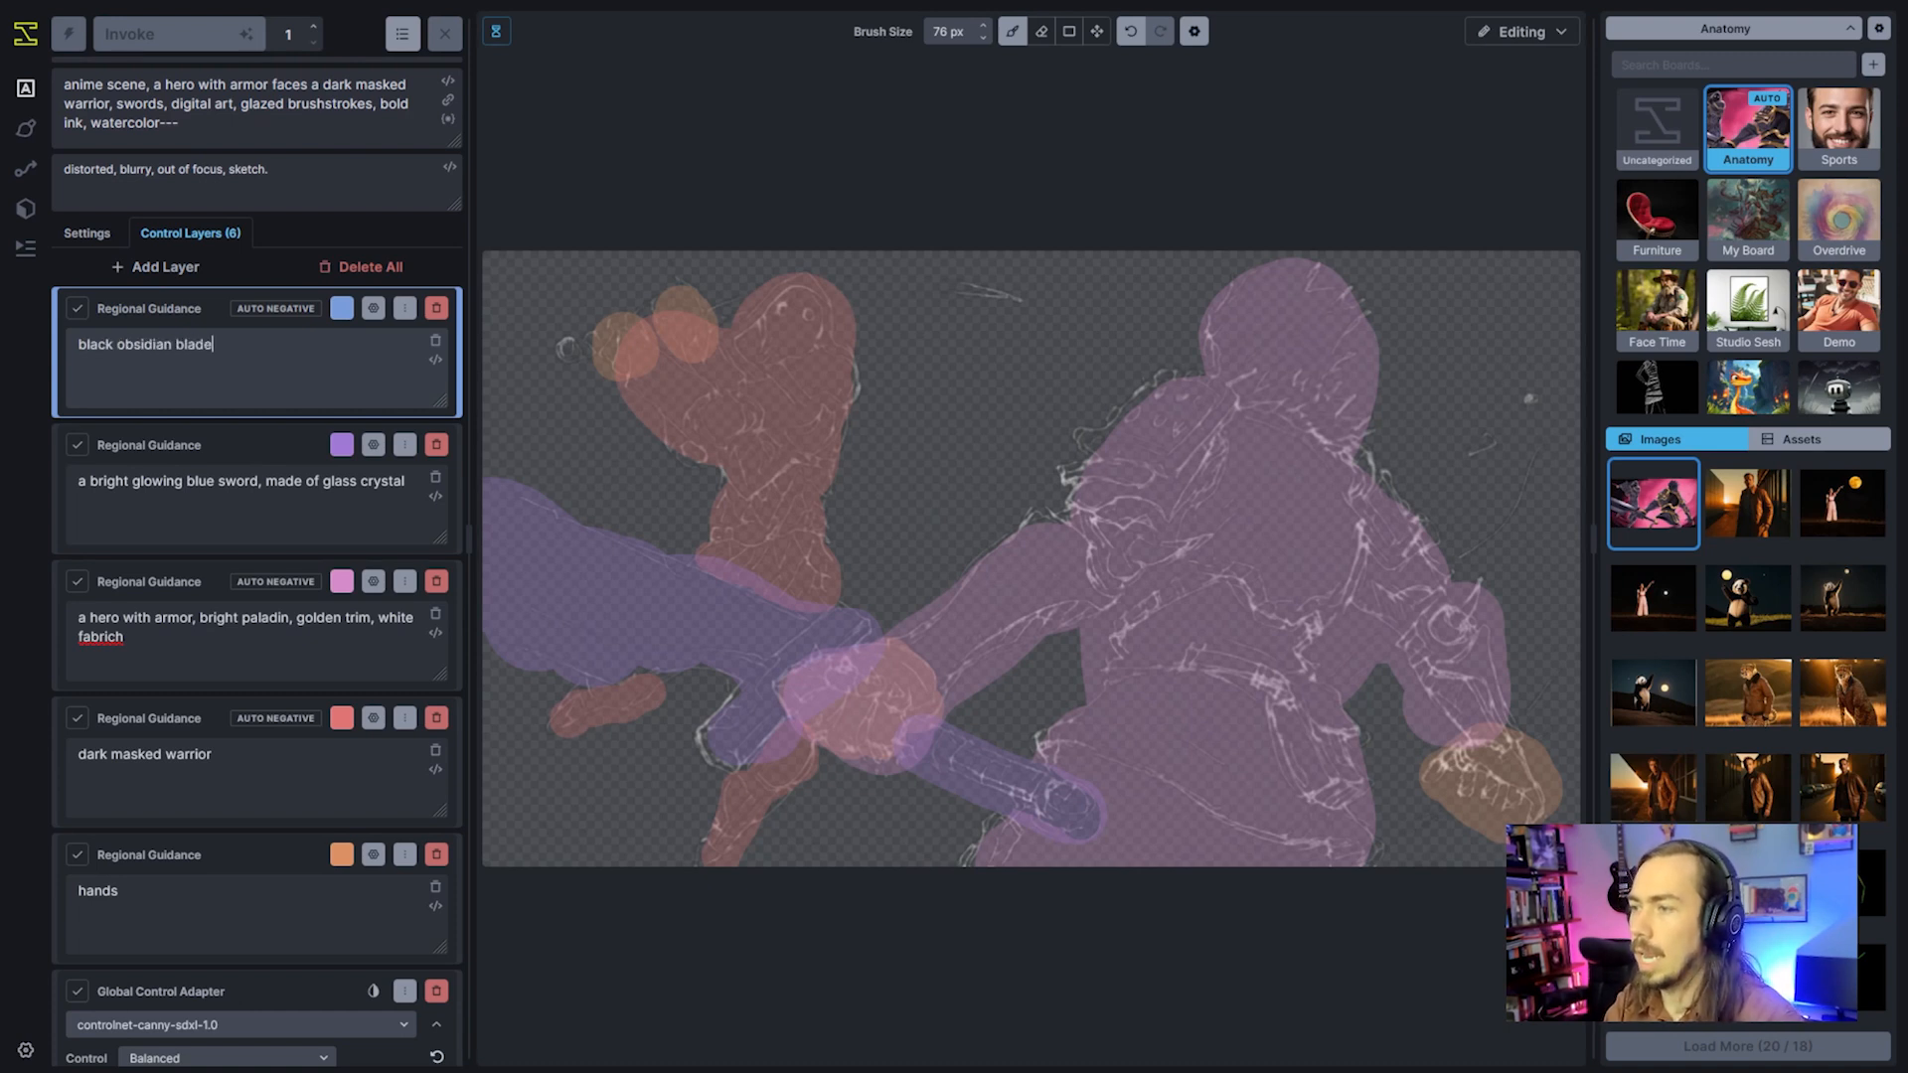
pyautogui.click(403, 308)
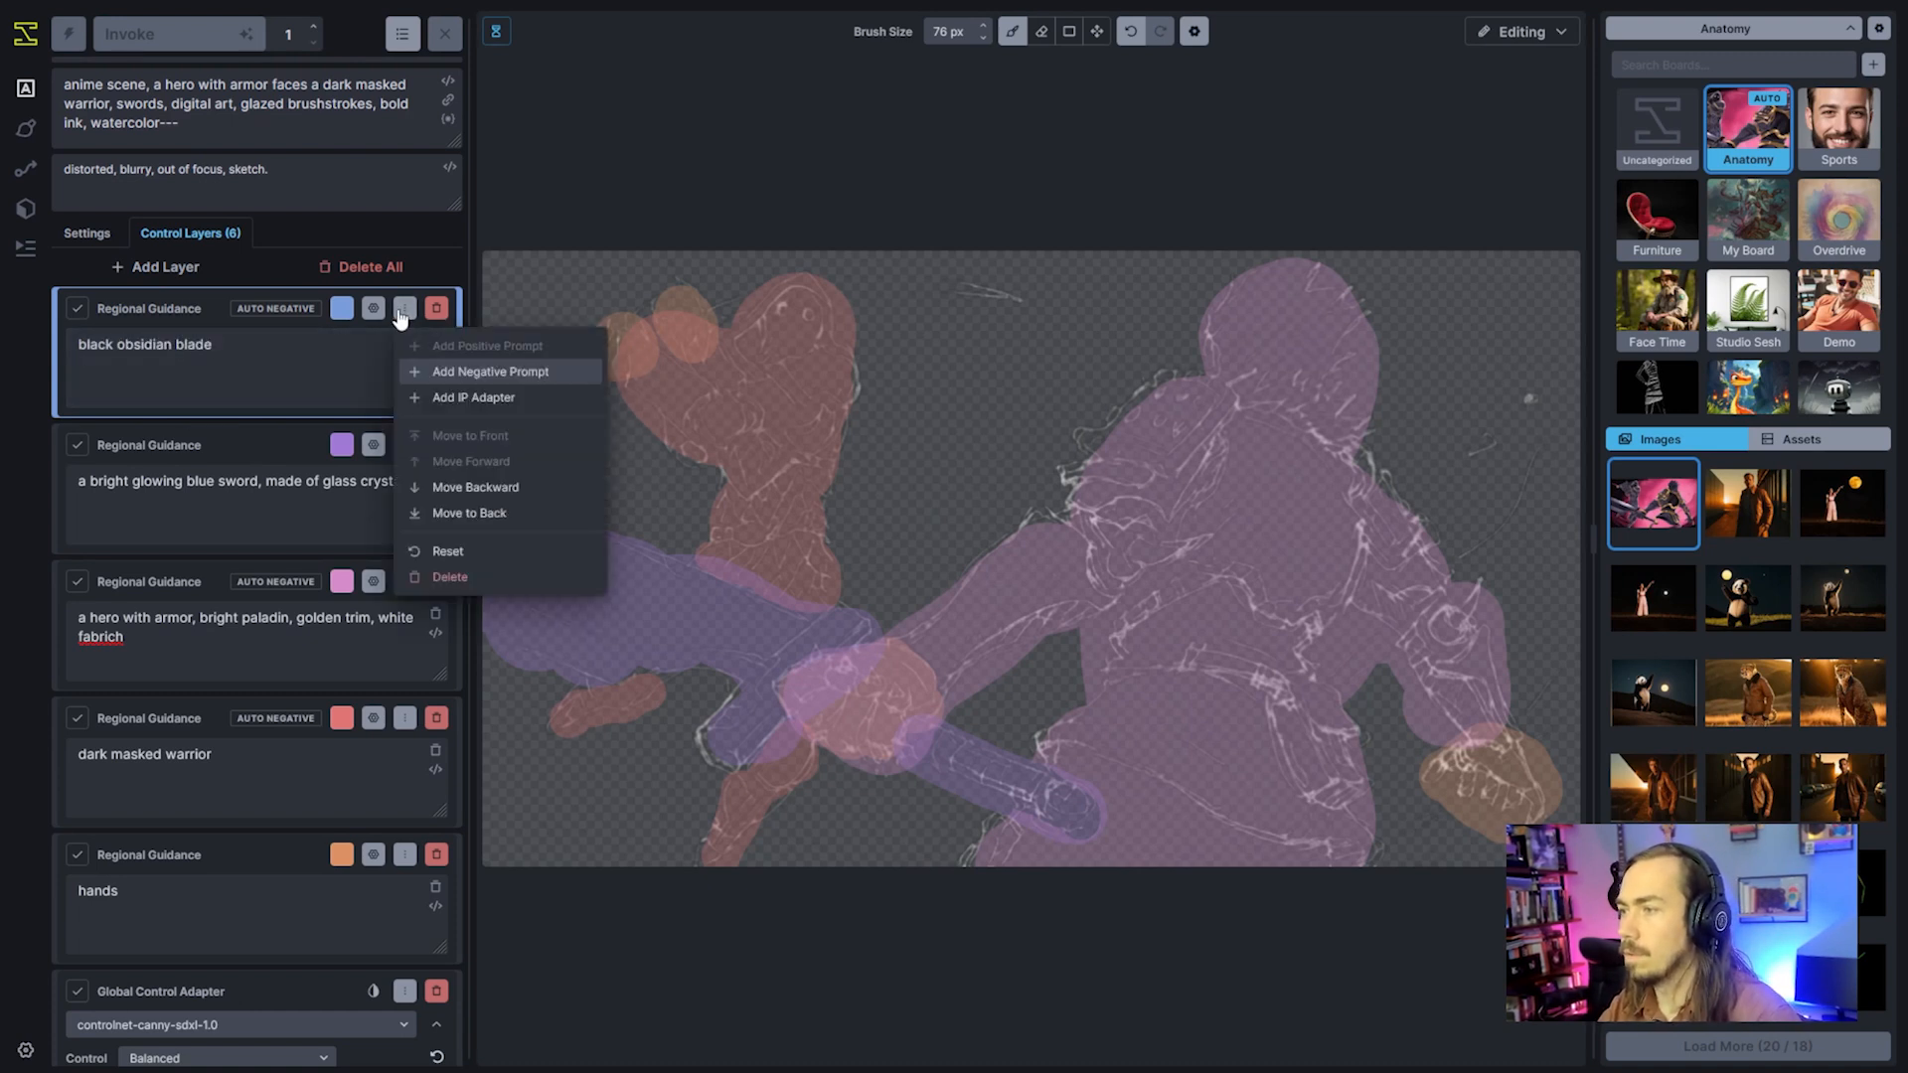
pyautogui.click(373, 308)
pyautogui.click(374, 308)
pyautogui.click(421, 351)
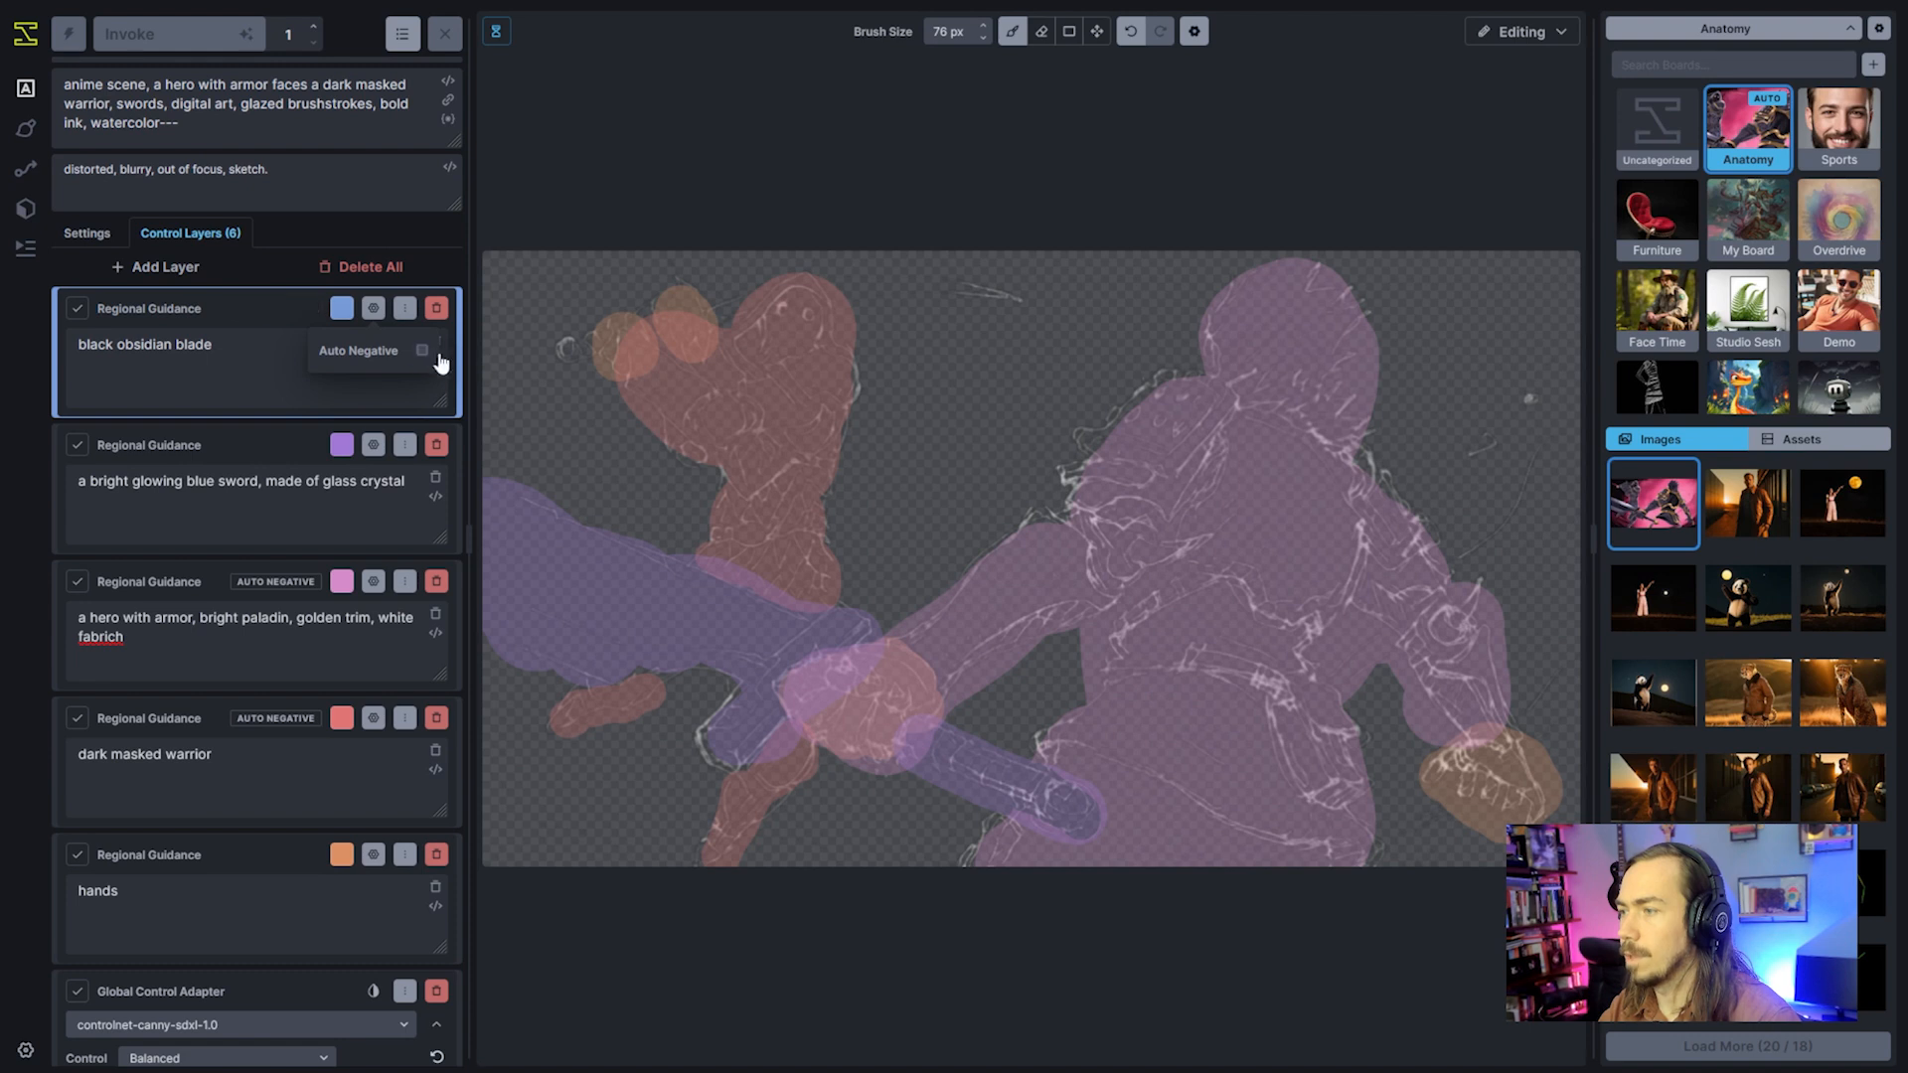
# Paint the "black obsidian blade" region along the background warrior's sword with a 43 px brush
pyautogui.press('[')
pyautogui.press('[')
pyautogui.press('[')
pyautogui.press('[')
pyautogui.click(572, 352)
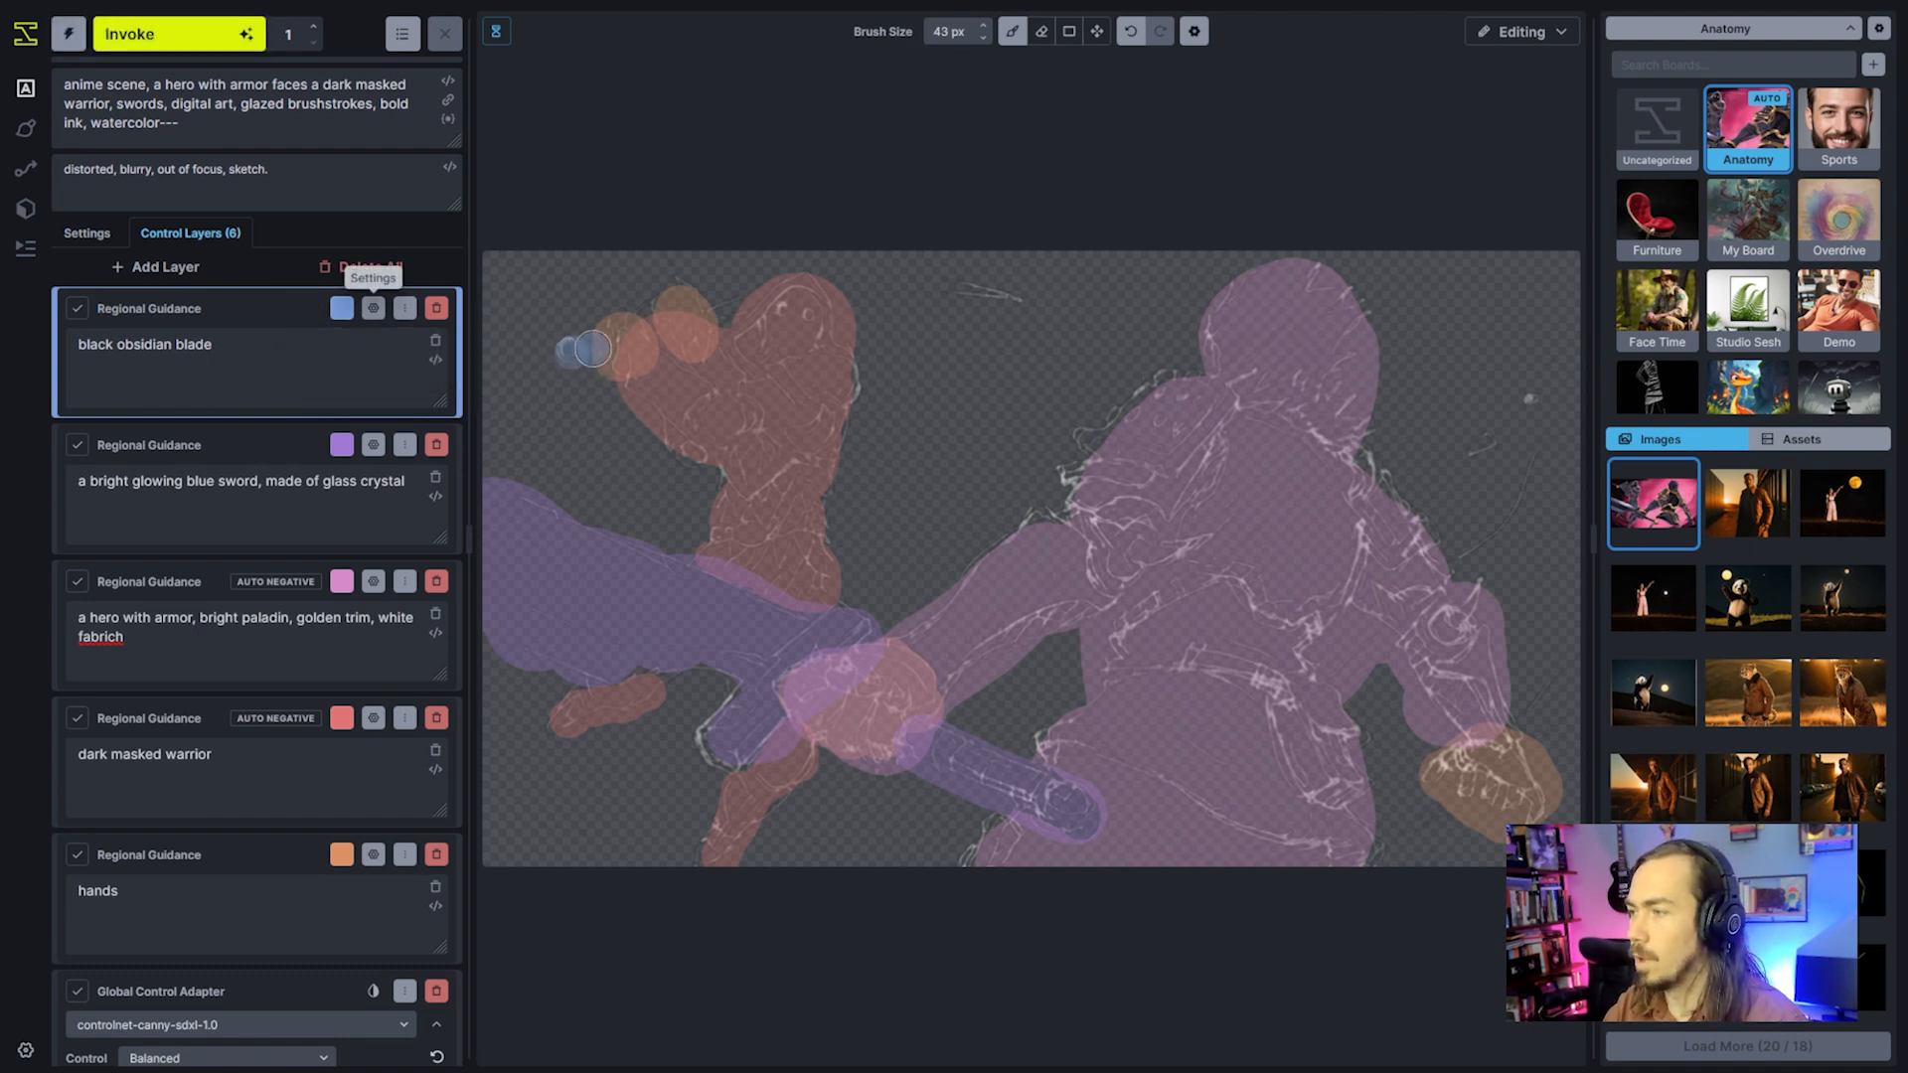
pyautogui.click(725, 312)
pyautogui.moveTo(857, 290); pyautogui.dragTo(1015, 297)
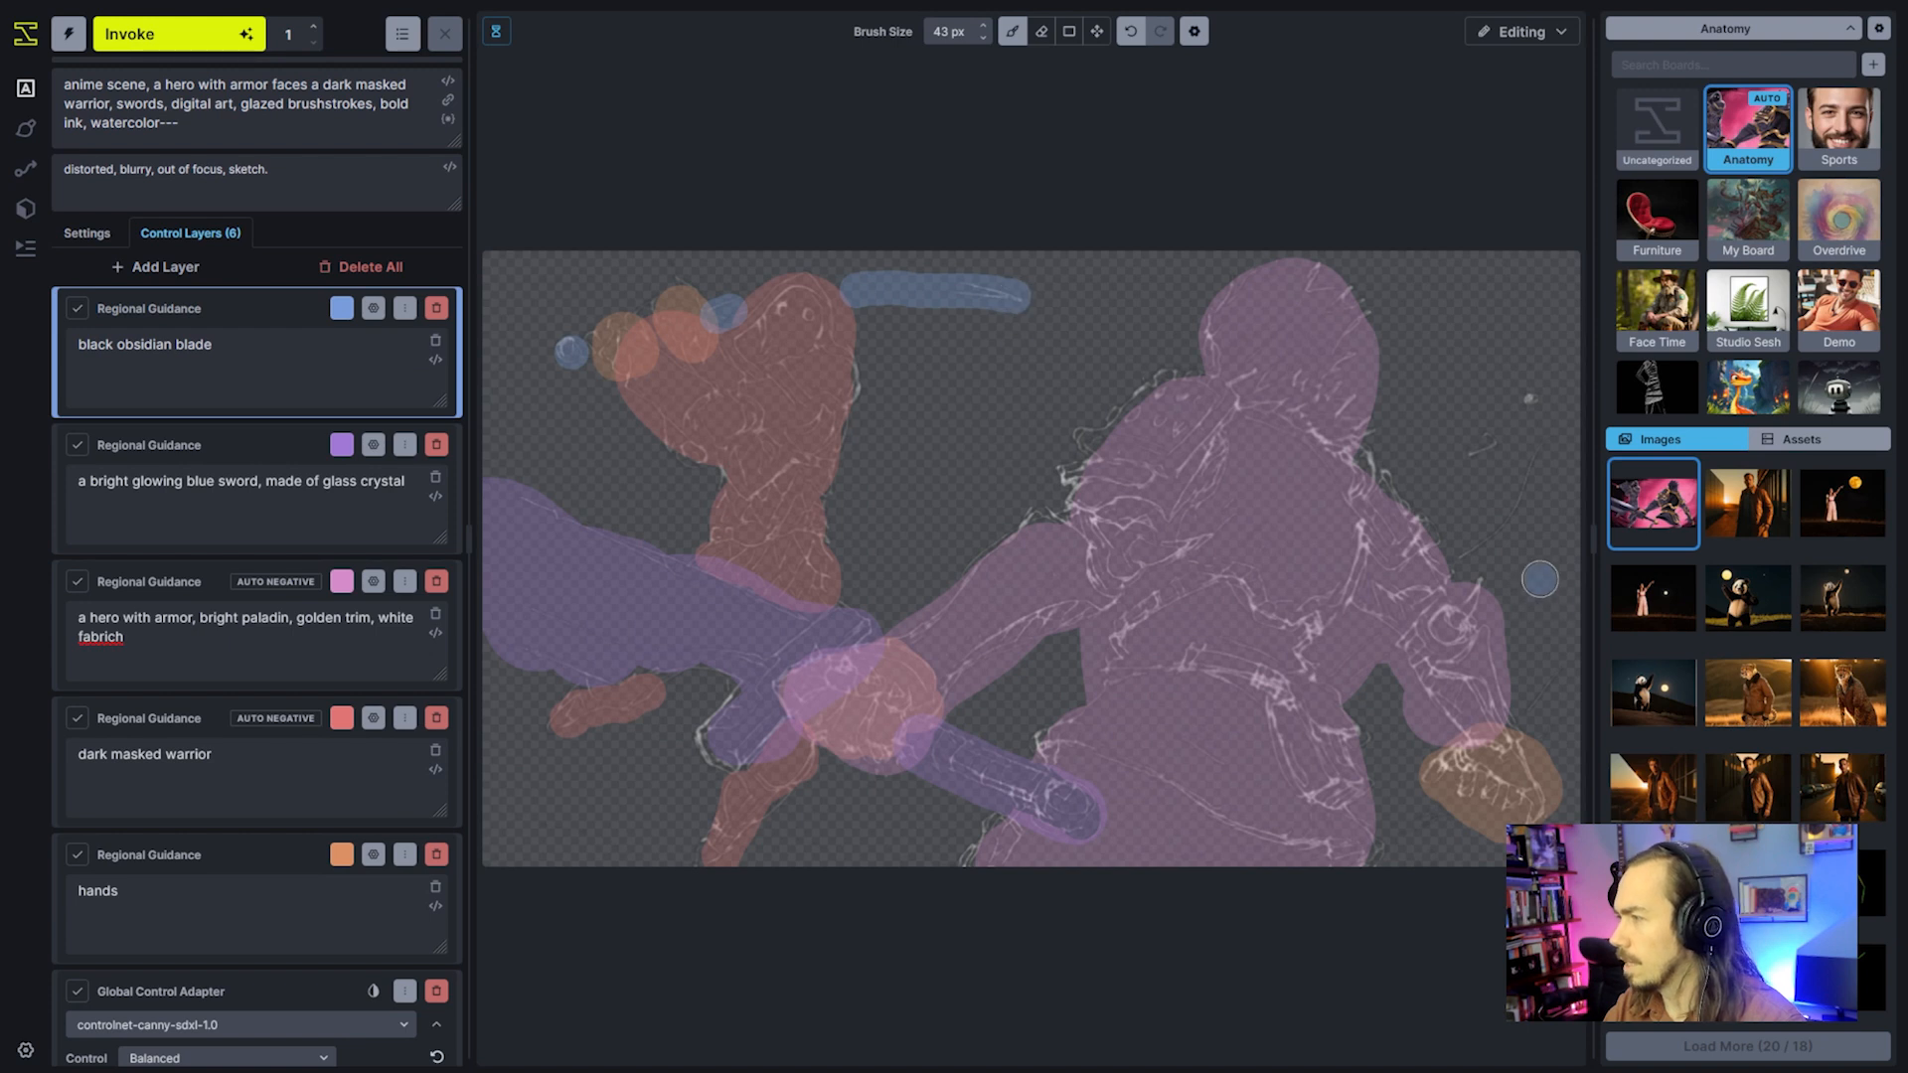
# Select the hero region and fill in its missing areas around both shoulders with a 105 px brush
pyautogui.click(287, 656)
pyautogui.scroll(5, 1103, 477)
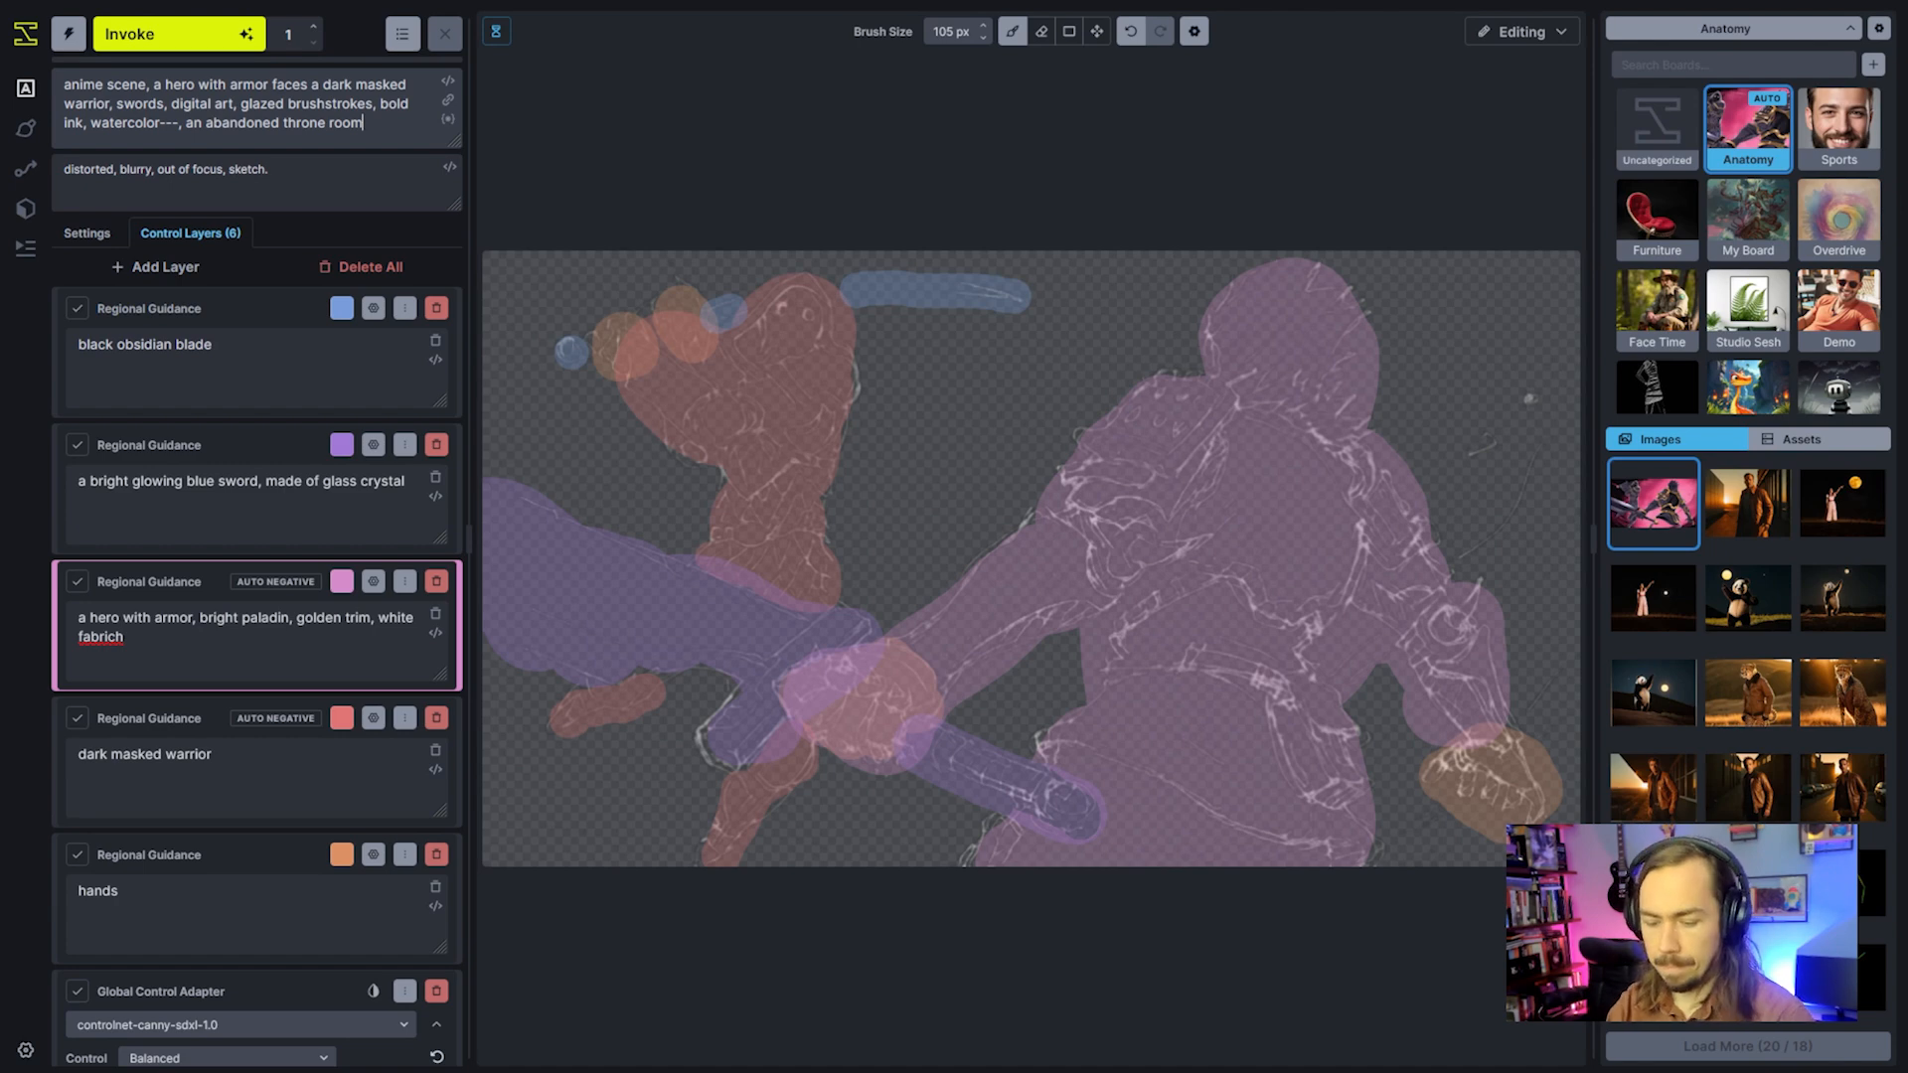
# Append ", an abandoned throne room background setting" to the main positive prompt and generate the image
pyautogui.write('ground setting')
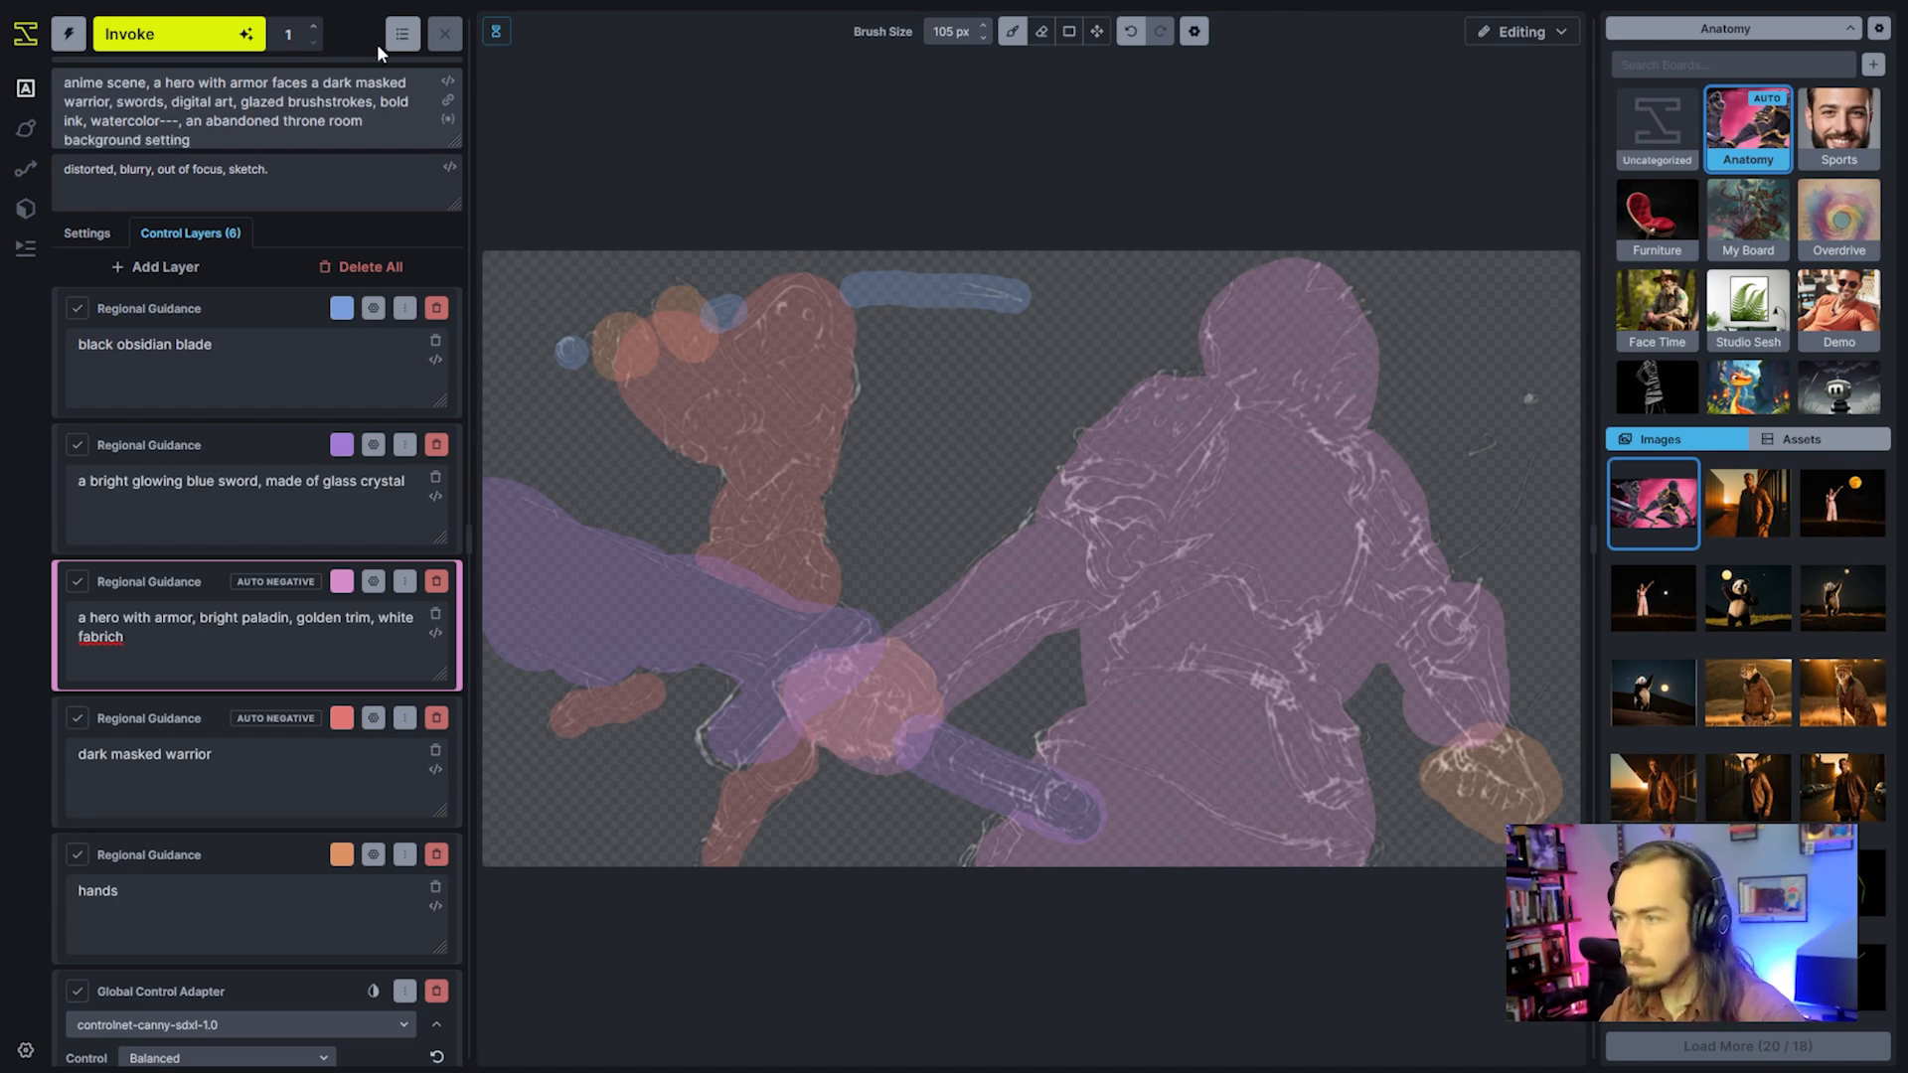
pyautogui.click(174, 34)
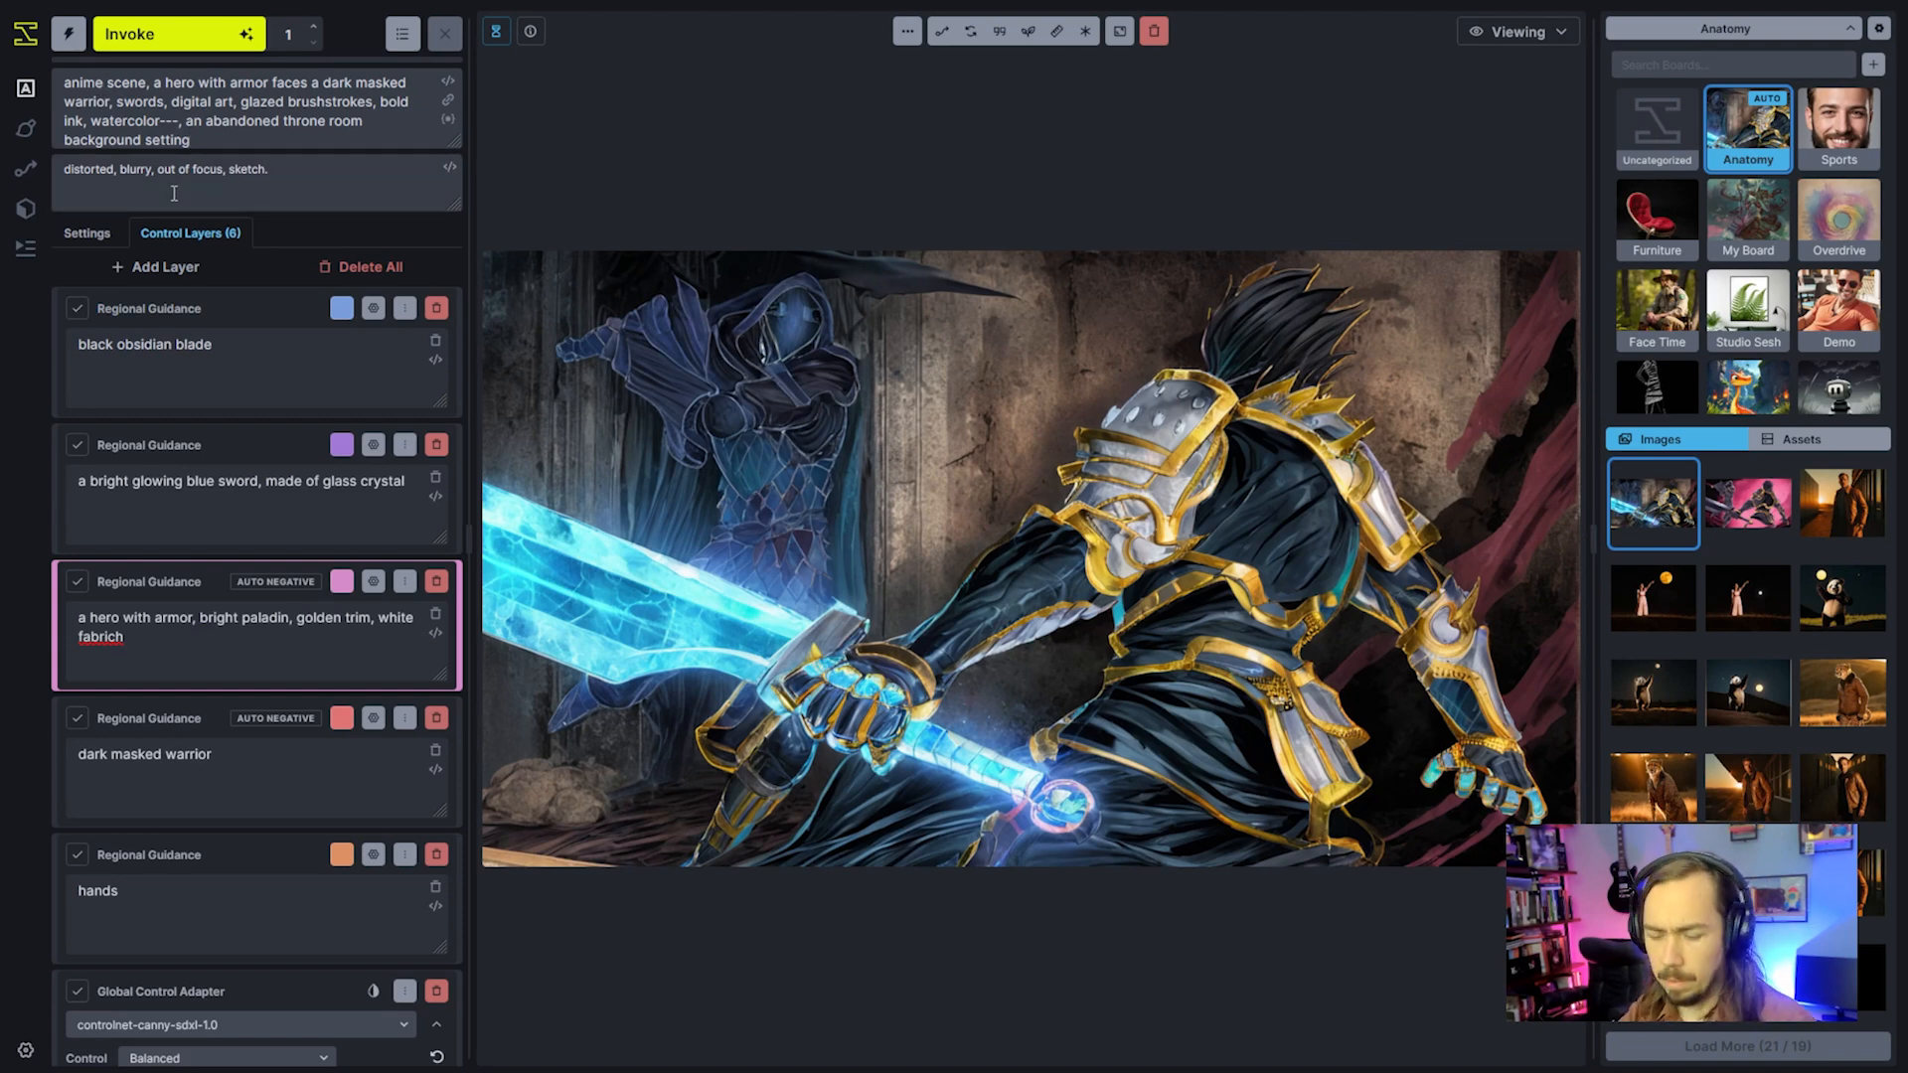
# Change the opening of the main positive prompt to "anime++ illustration++ scene"
pyautogui.click(102, 83)
pyautogui.write('illustration ')
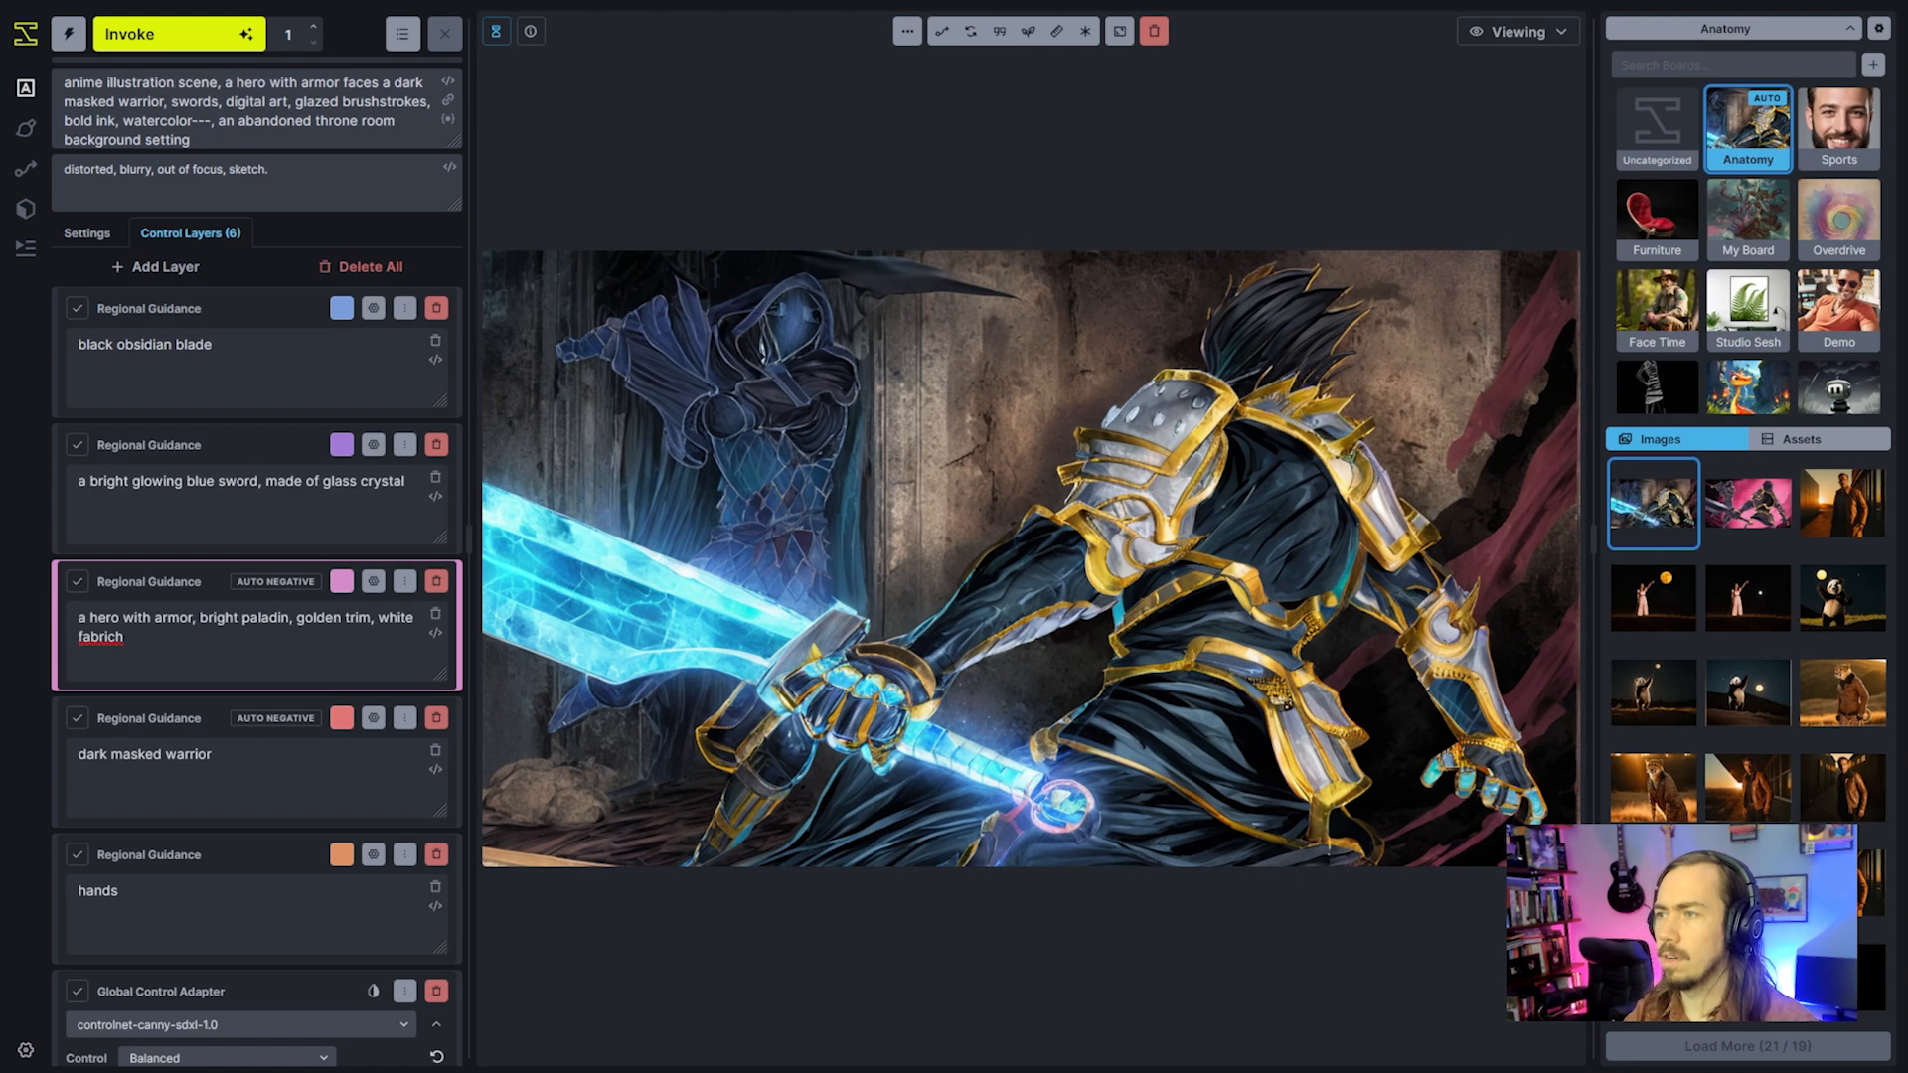
pyautogui.write('++')
pyautogui.click(103, 83)
pyautogui.write('++')
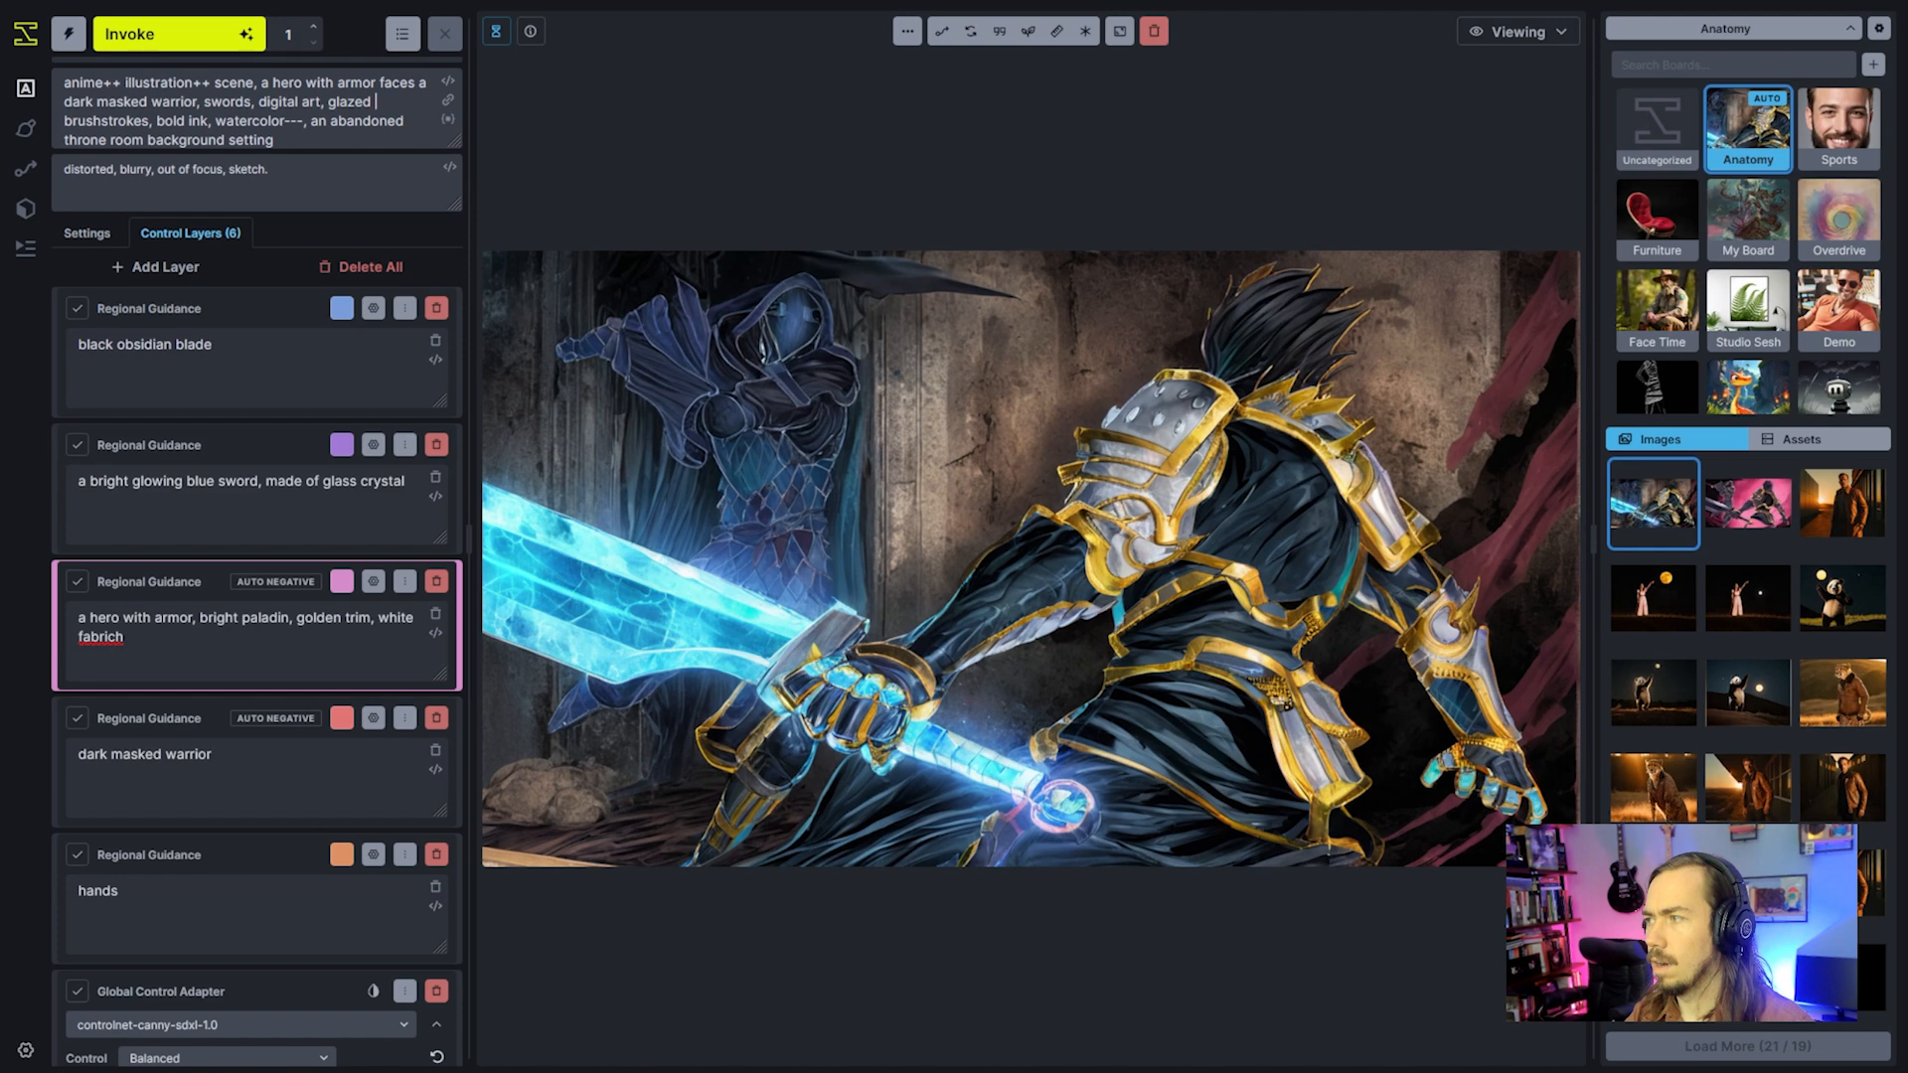
# Remove "digital art, glazed brushstrokes, bold ink, watercolor---" from the main positive prompt and generate two images
pyautogui.press('Down')
pyautogui.press('Down')
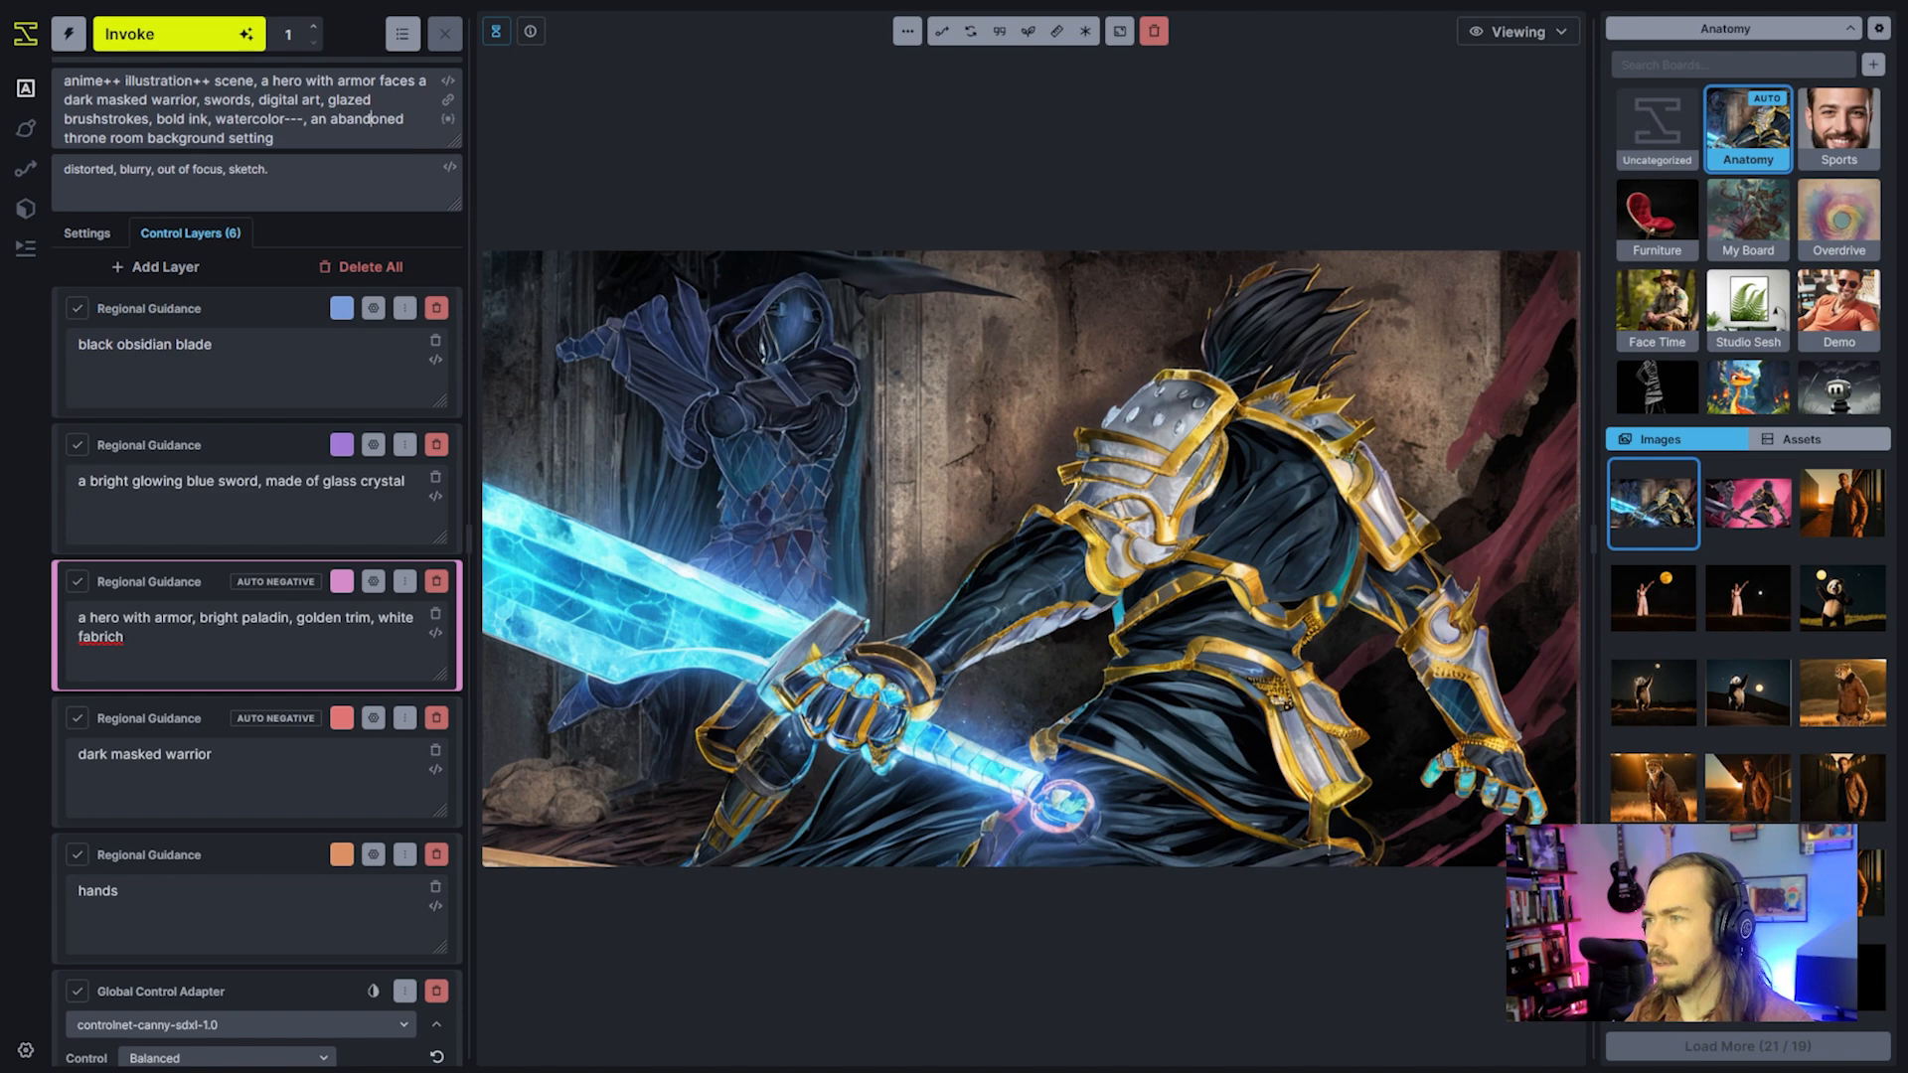
pyautogui.hotkey('ctrl', 'shift', 'Left')
pyautogui.hotkey('ctrl', 'shift', 'Left')
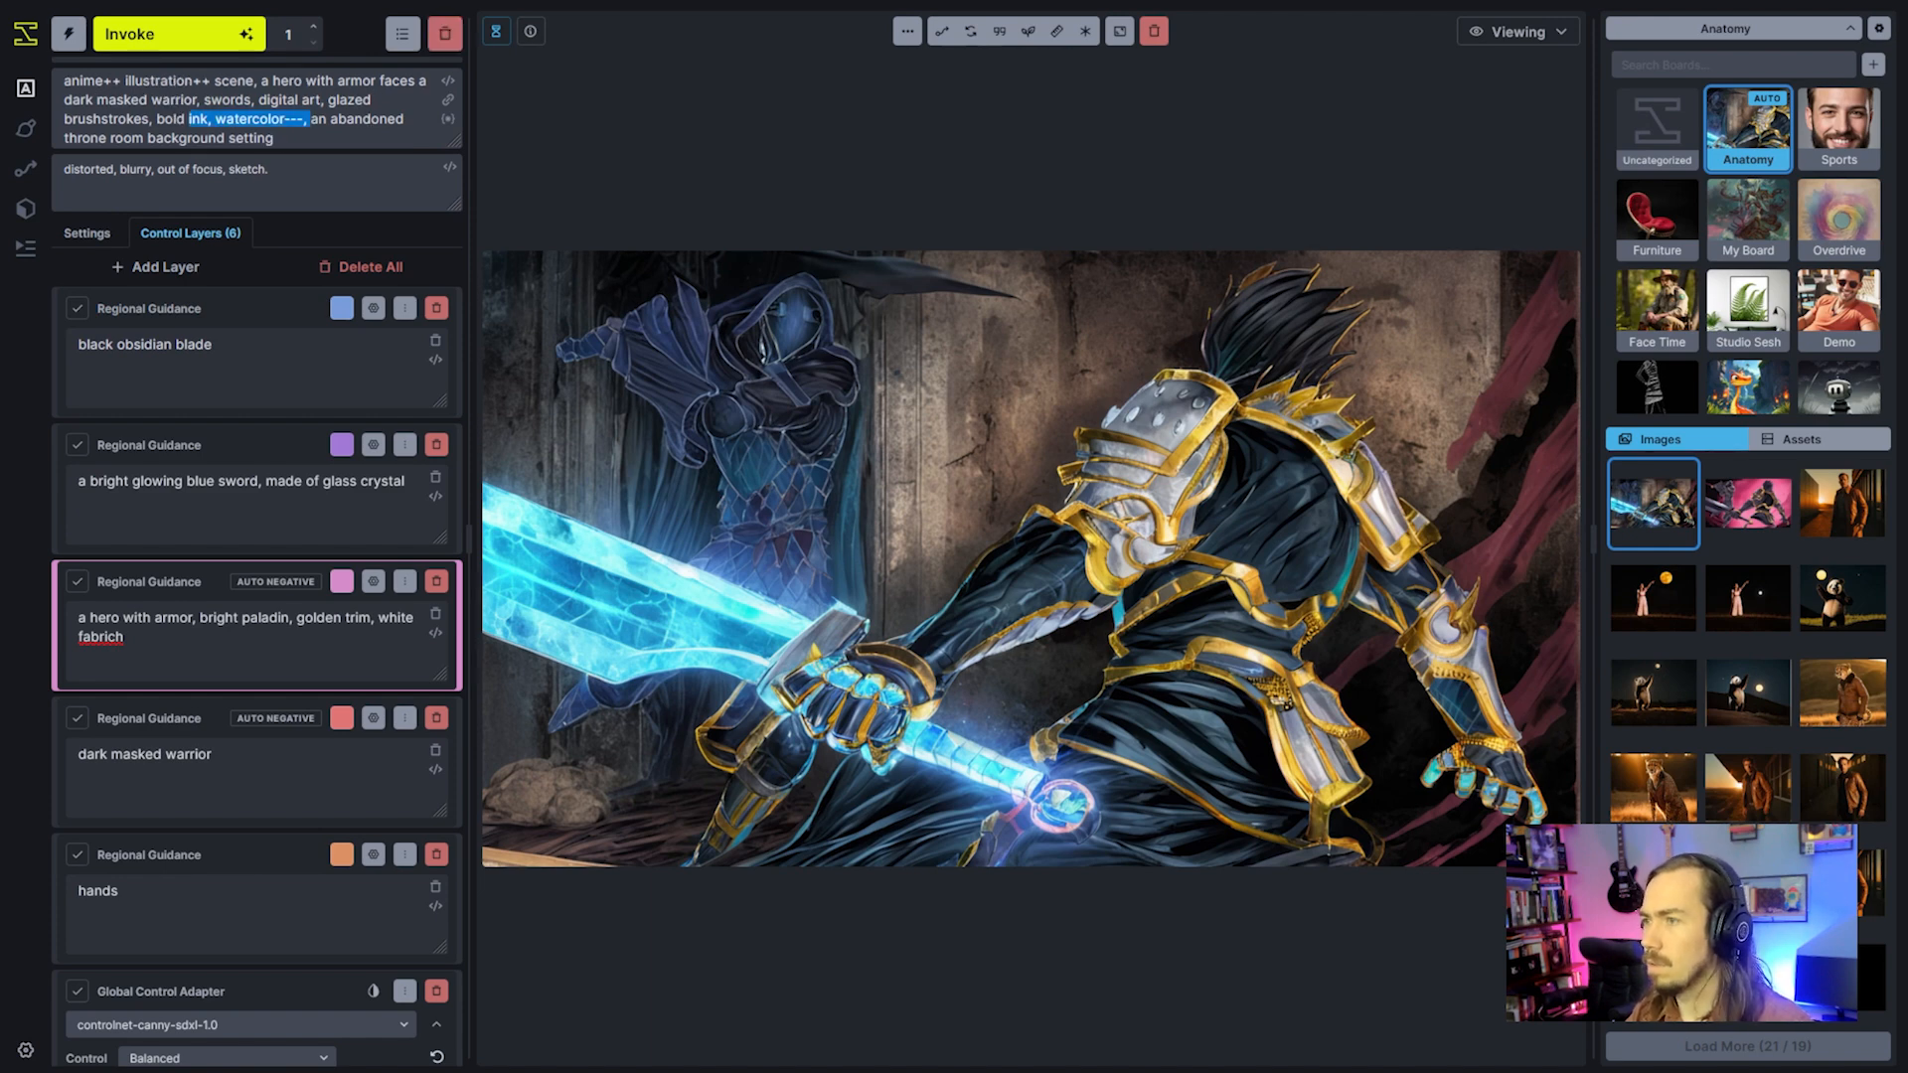
pyautogui.hotkey('ctrl', 'shift', 'Left')
pyautogui.hotkey('ctrl', 'shift', 'Left')
pyautogui.hotkey('ctrl', 'shift', 'Left')
pyautogui.press('BackSpace')
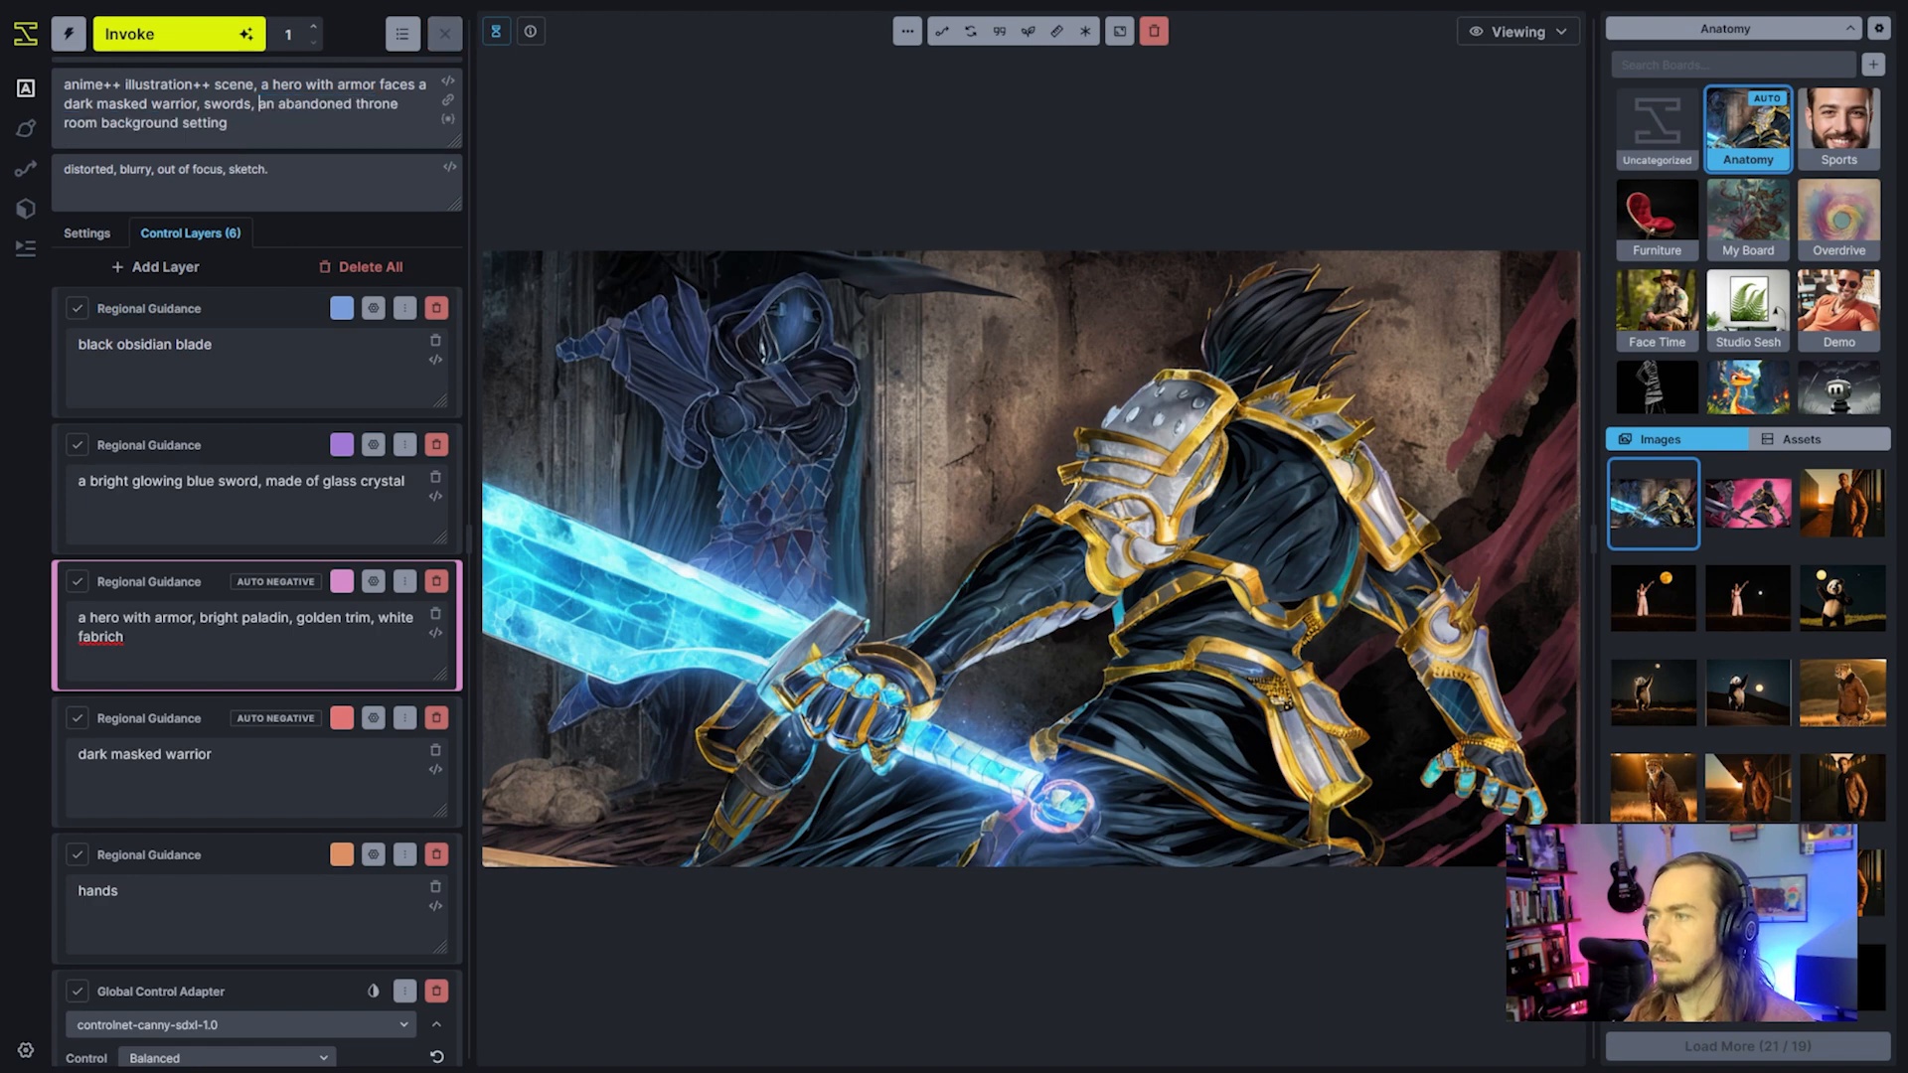
pyautogui.hotkey('ctrl', 'Return')
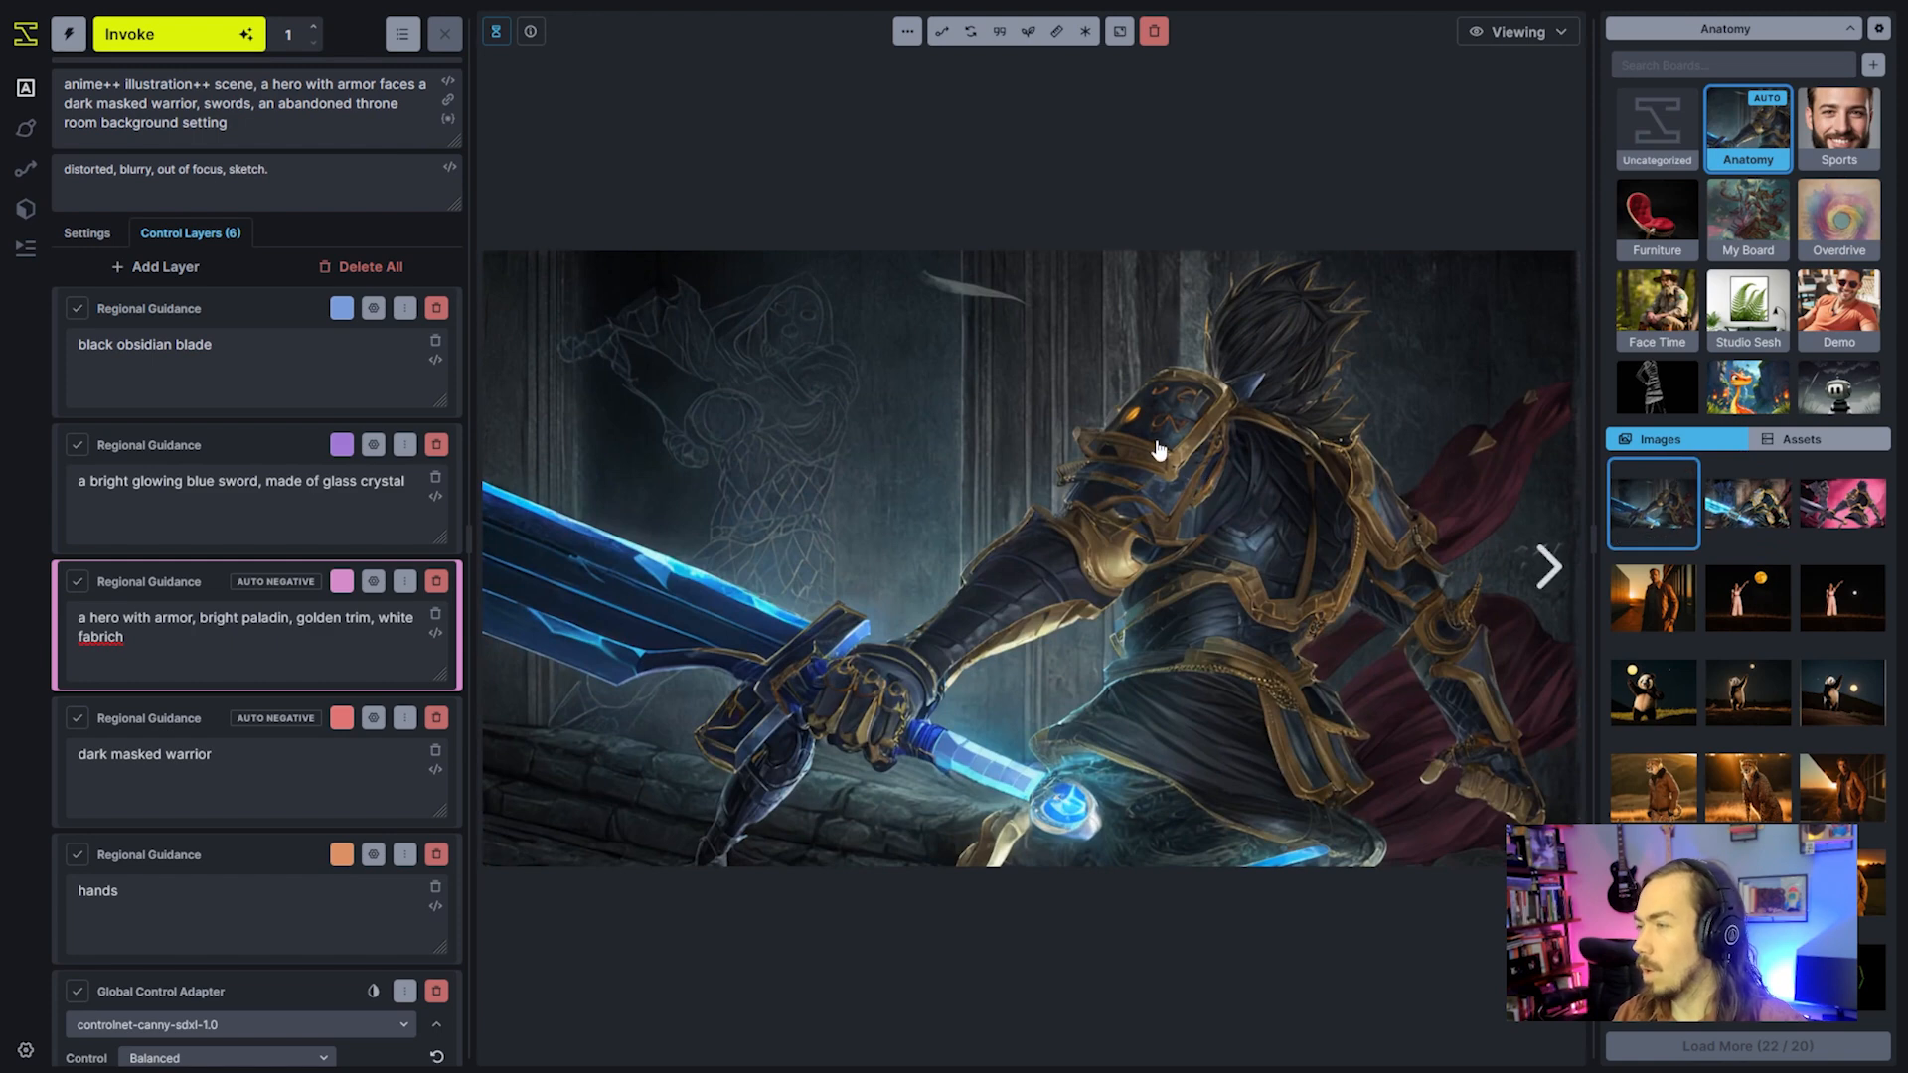
pyautogui.click(225, 39)
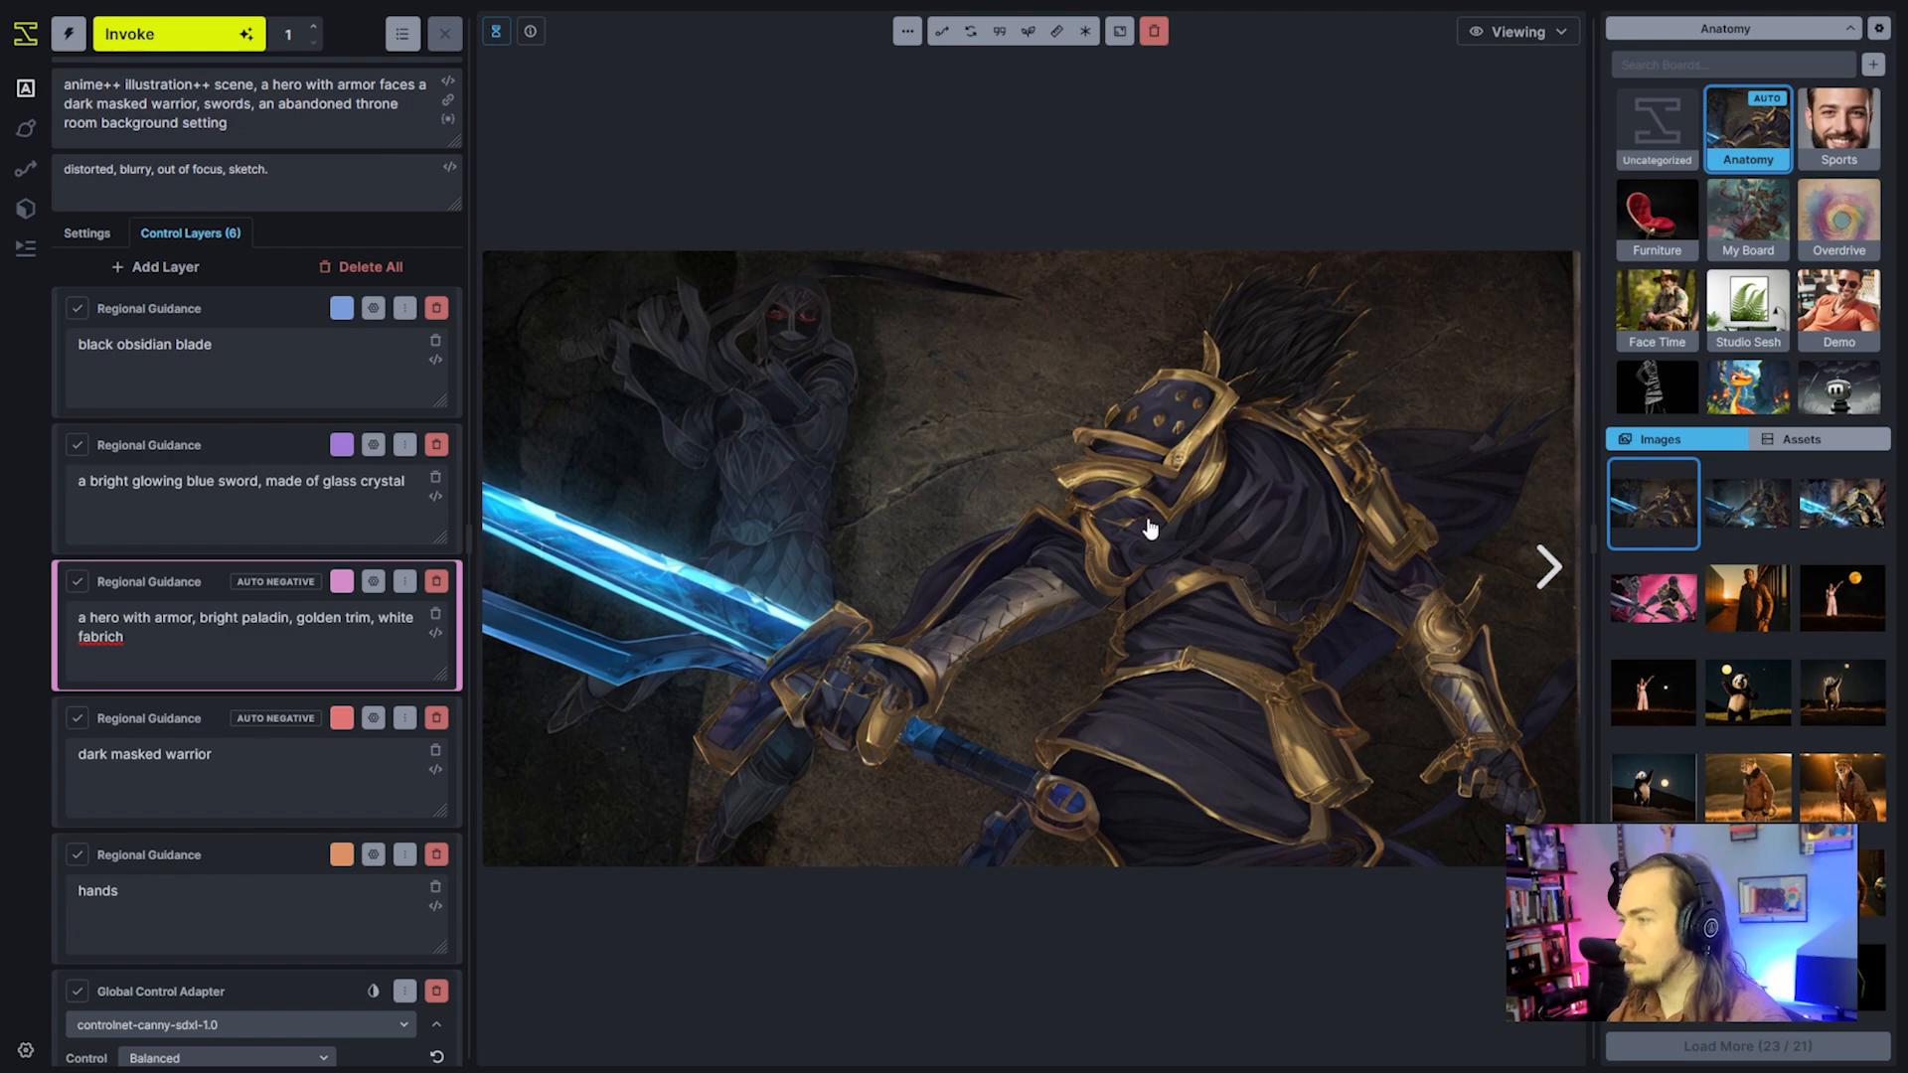
# Compare the three latest generated images in the gallery, checking how both warriors and the swords are rendered
pyautogui.press('Right')
pyautogui.press('Right')
pyautogui.press('Left')
pyautogui.press('Right')
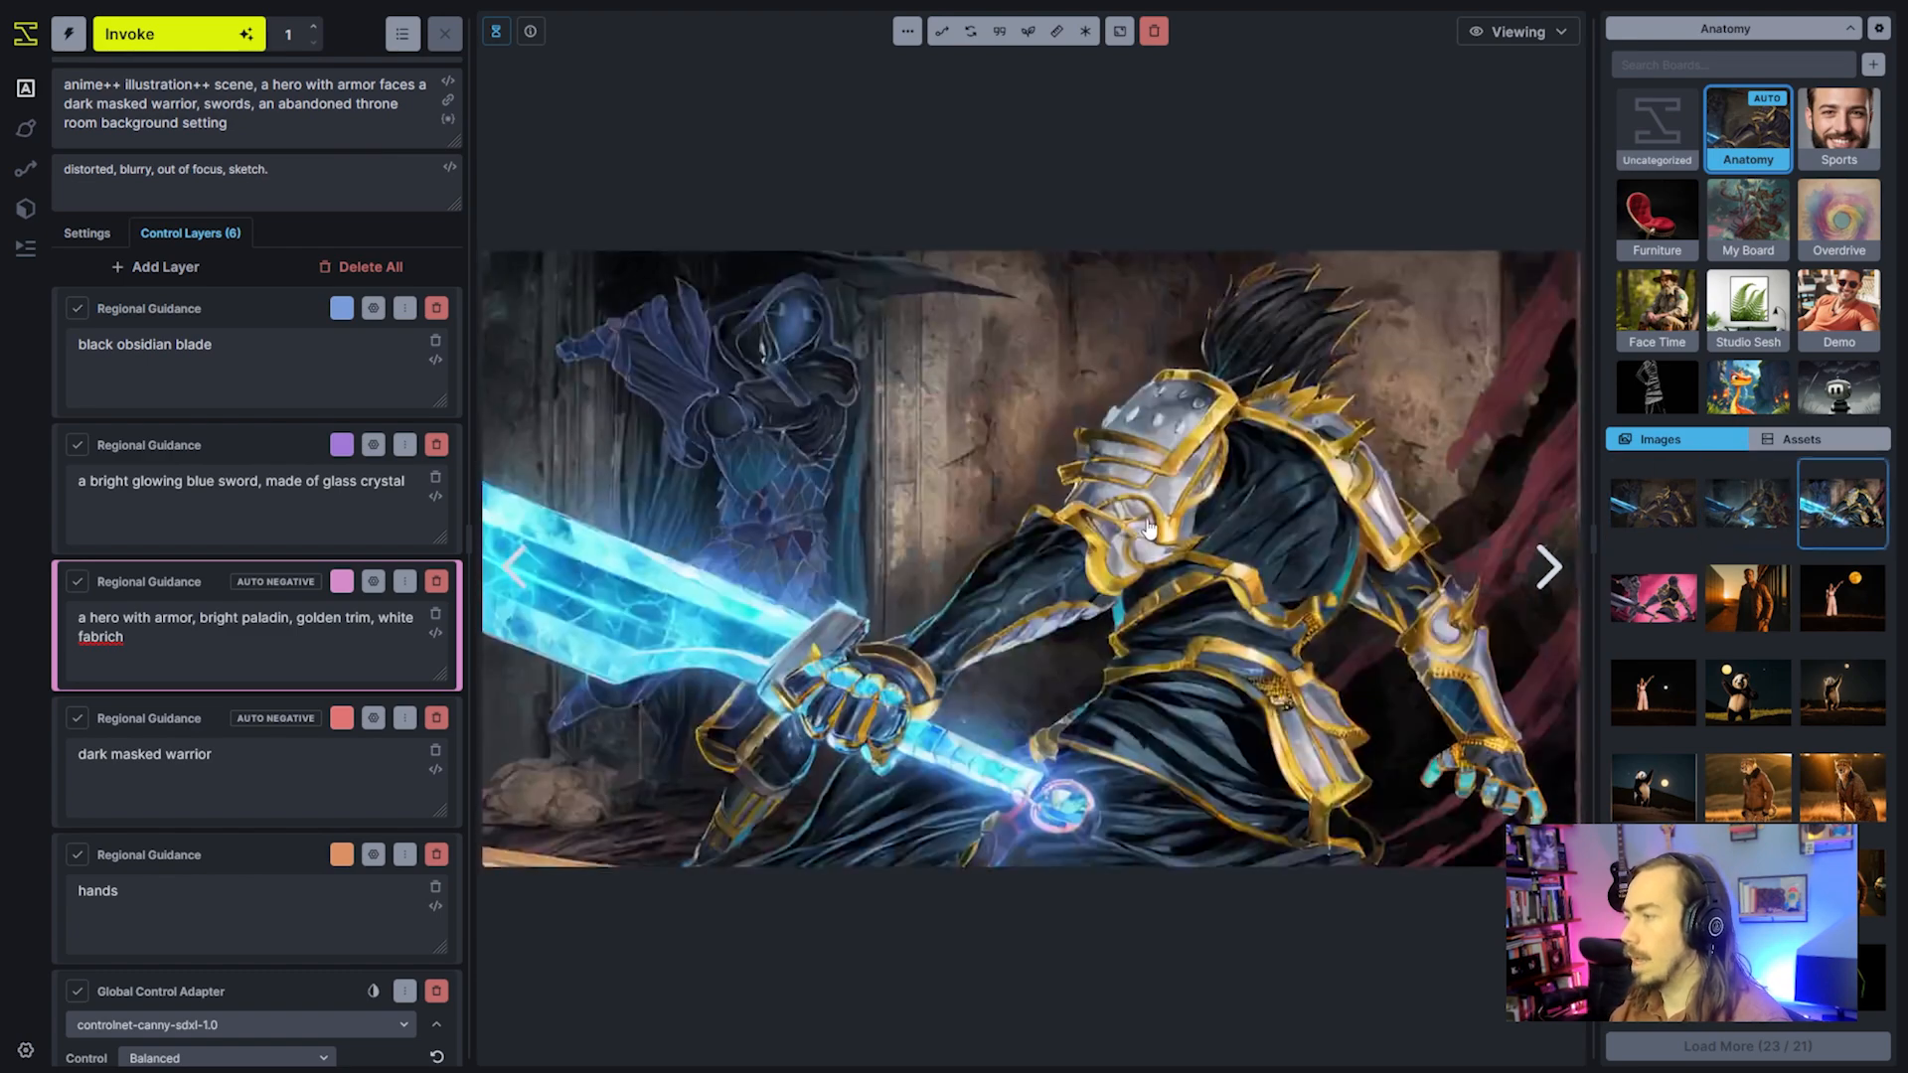
pyautogui.press('Left')
pyautogui.press('Left')
pyautogui.press('Right')
pyautogui.press('Right')
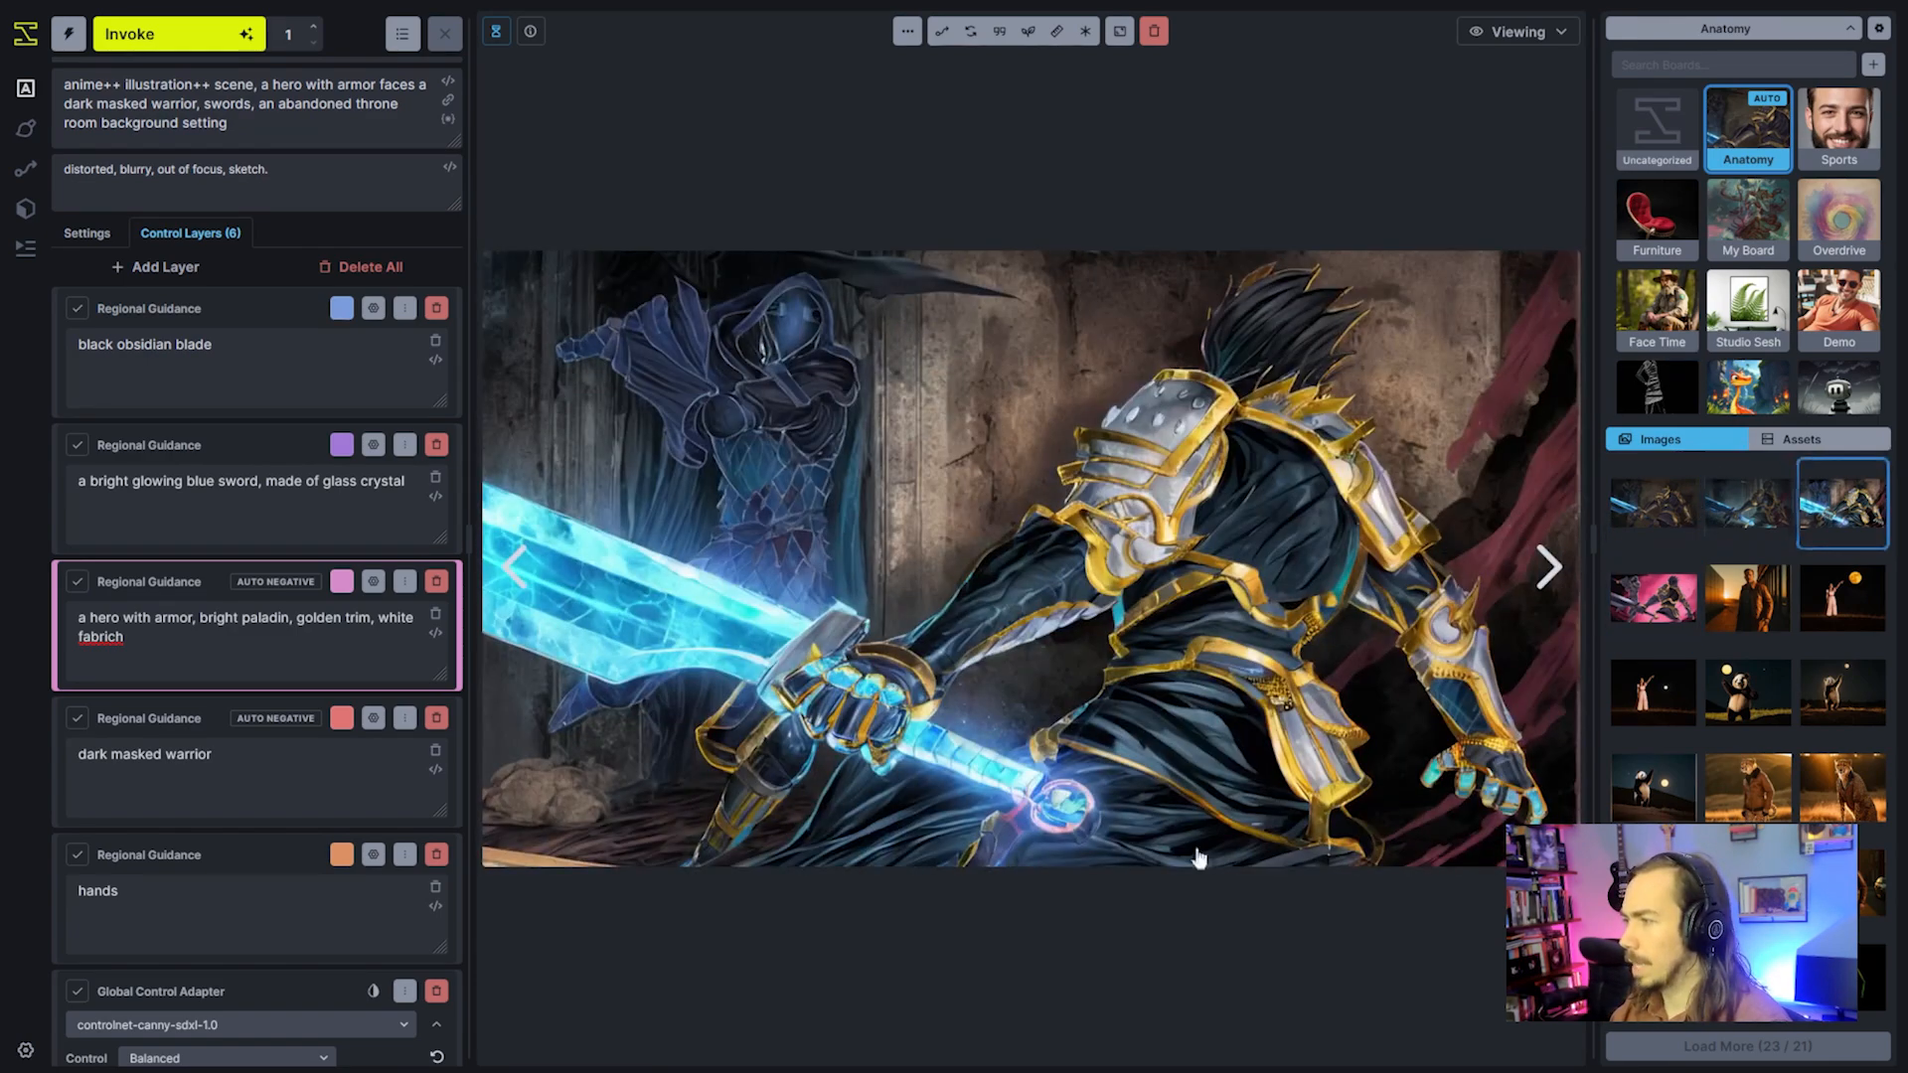
pyautogui.press('Left')
pyautogui.press('Left')
pyautogui.press('Right')
pyautogui.press('Right')
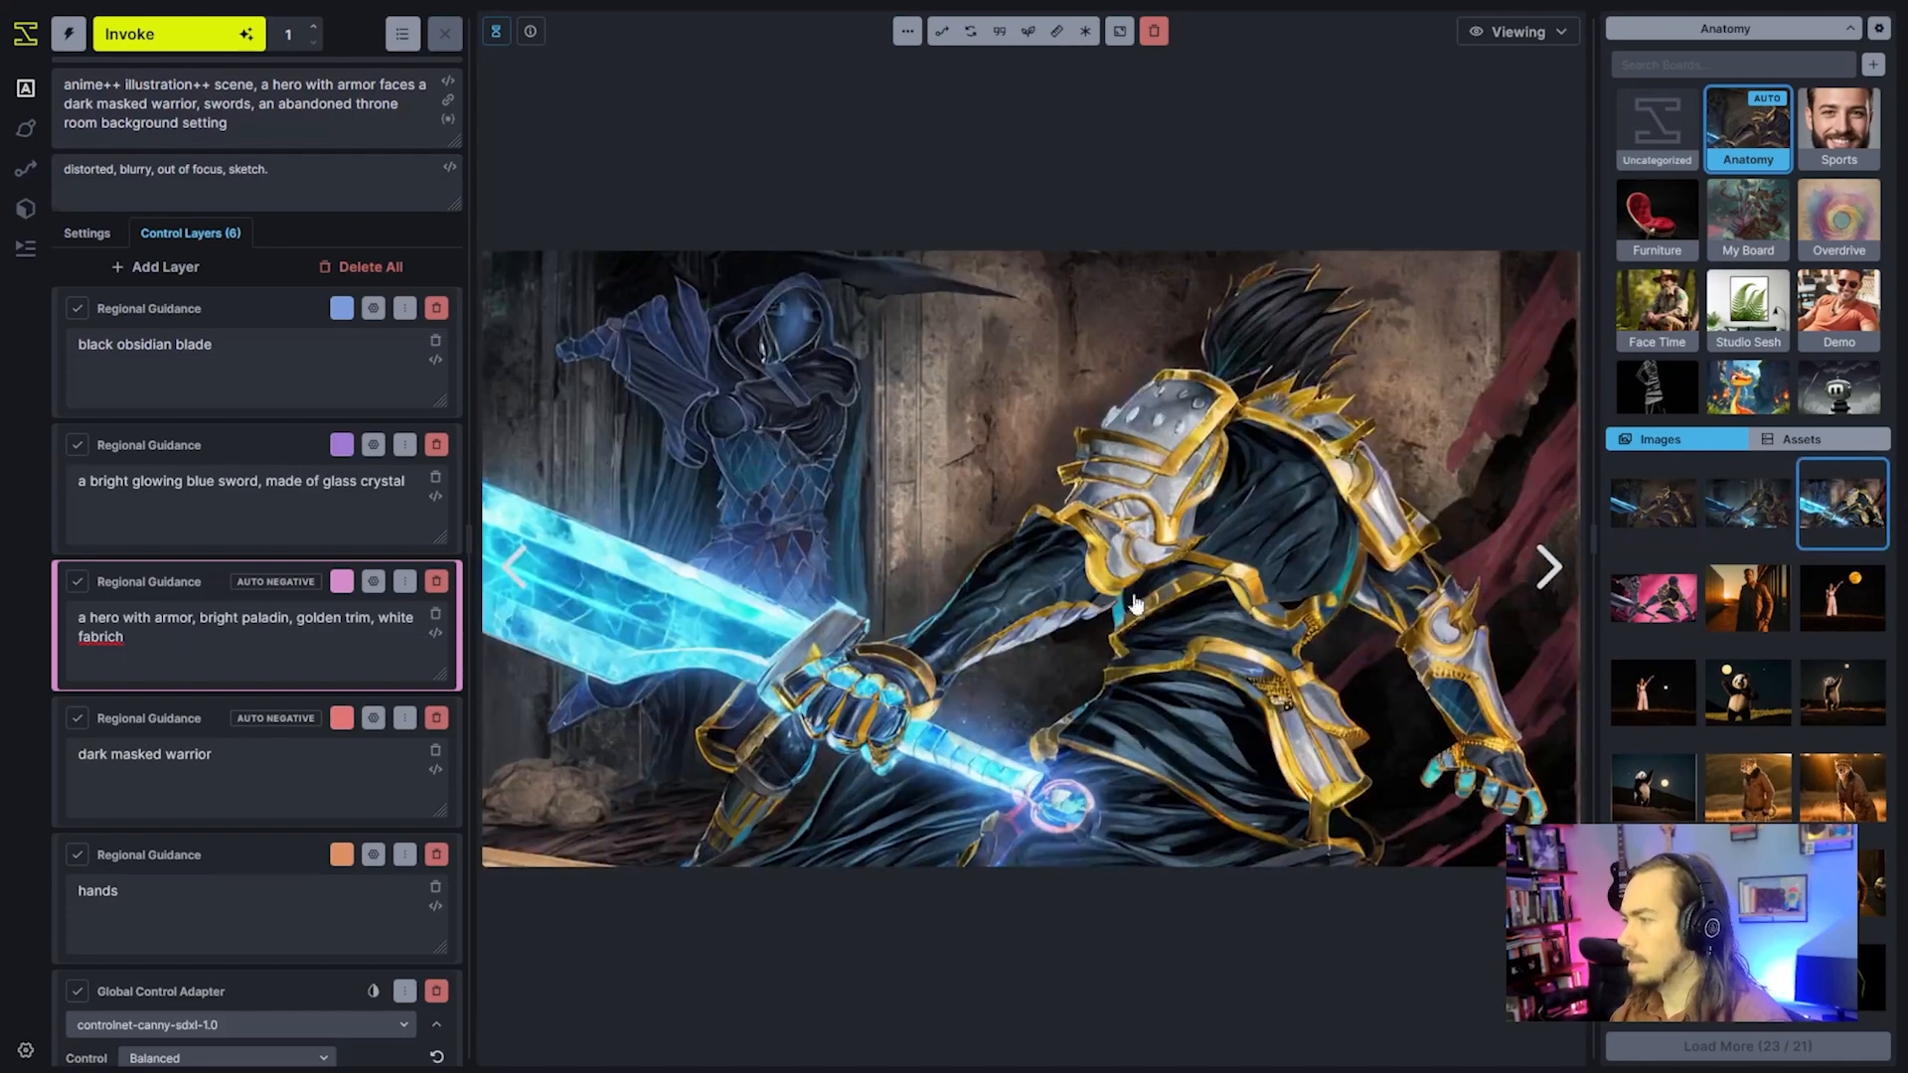
pyautogui.press('Left')
pyautogui.press('Left')
pyautogui.press('Right')
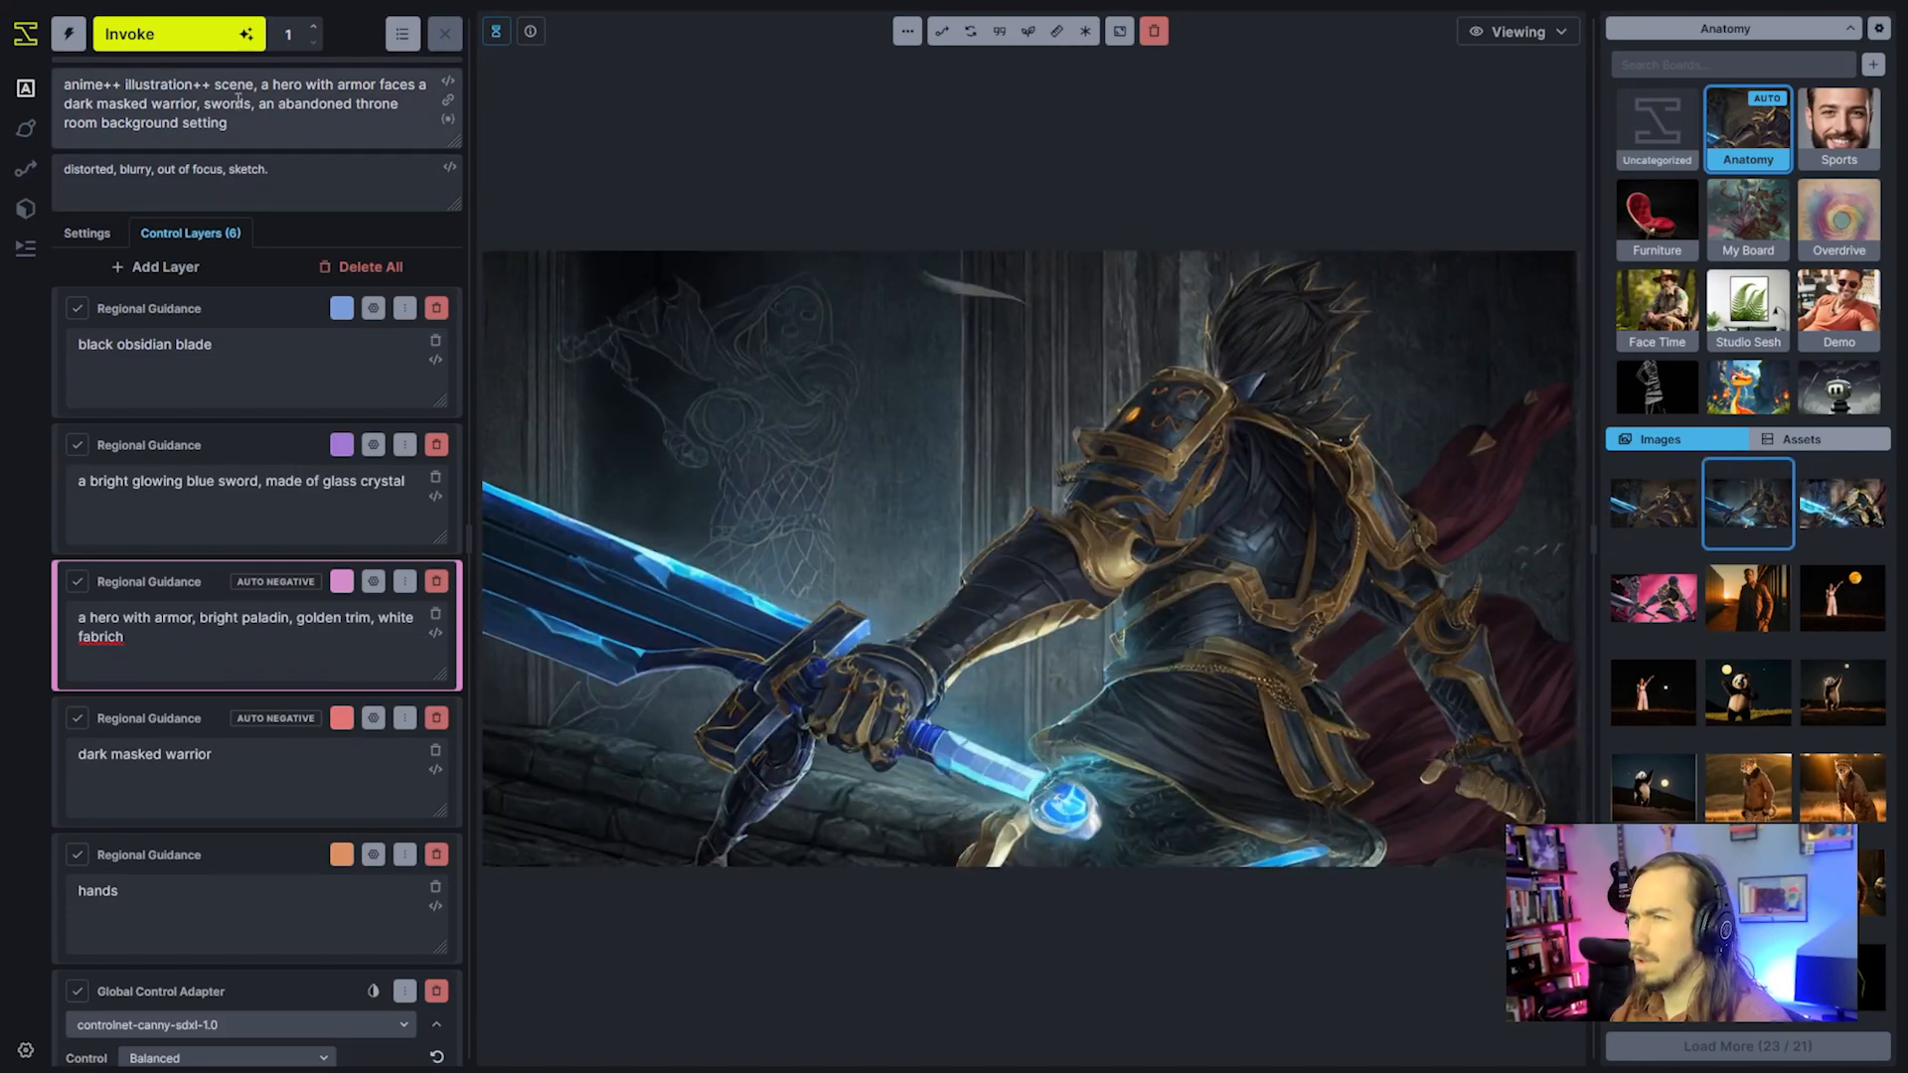
# Remove "dark" from the main positive prompt and change the dark warrior region's prompt to "(dark masked warrior)++"
pyautogui.doubleClick(80, 104)
pyautogui.press('BackSpace')
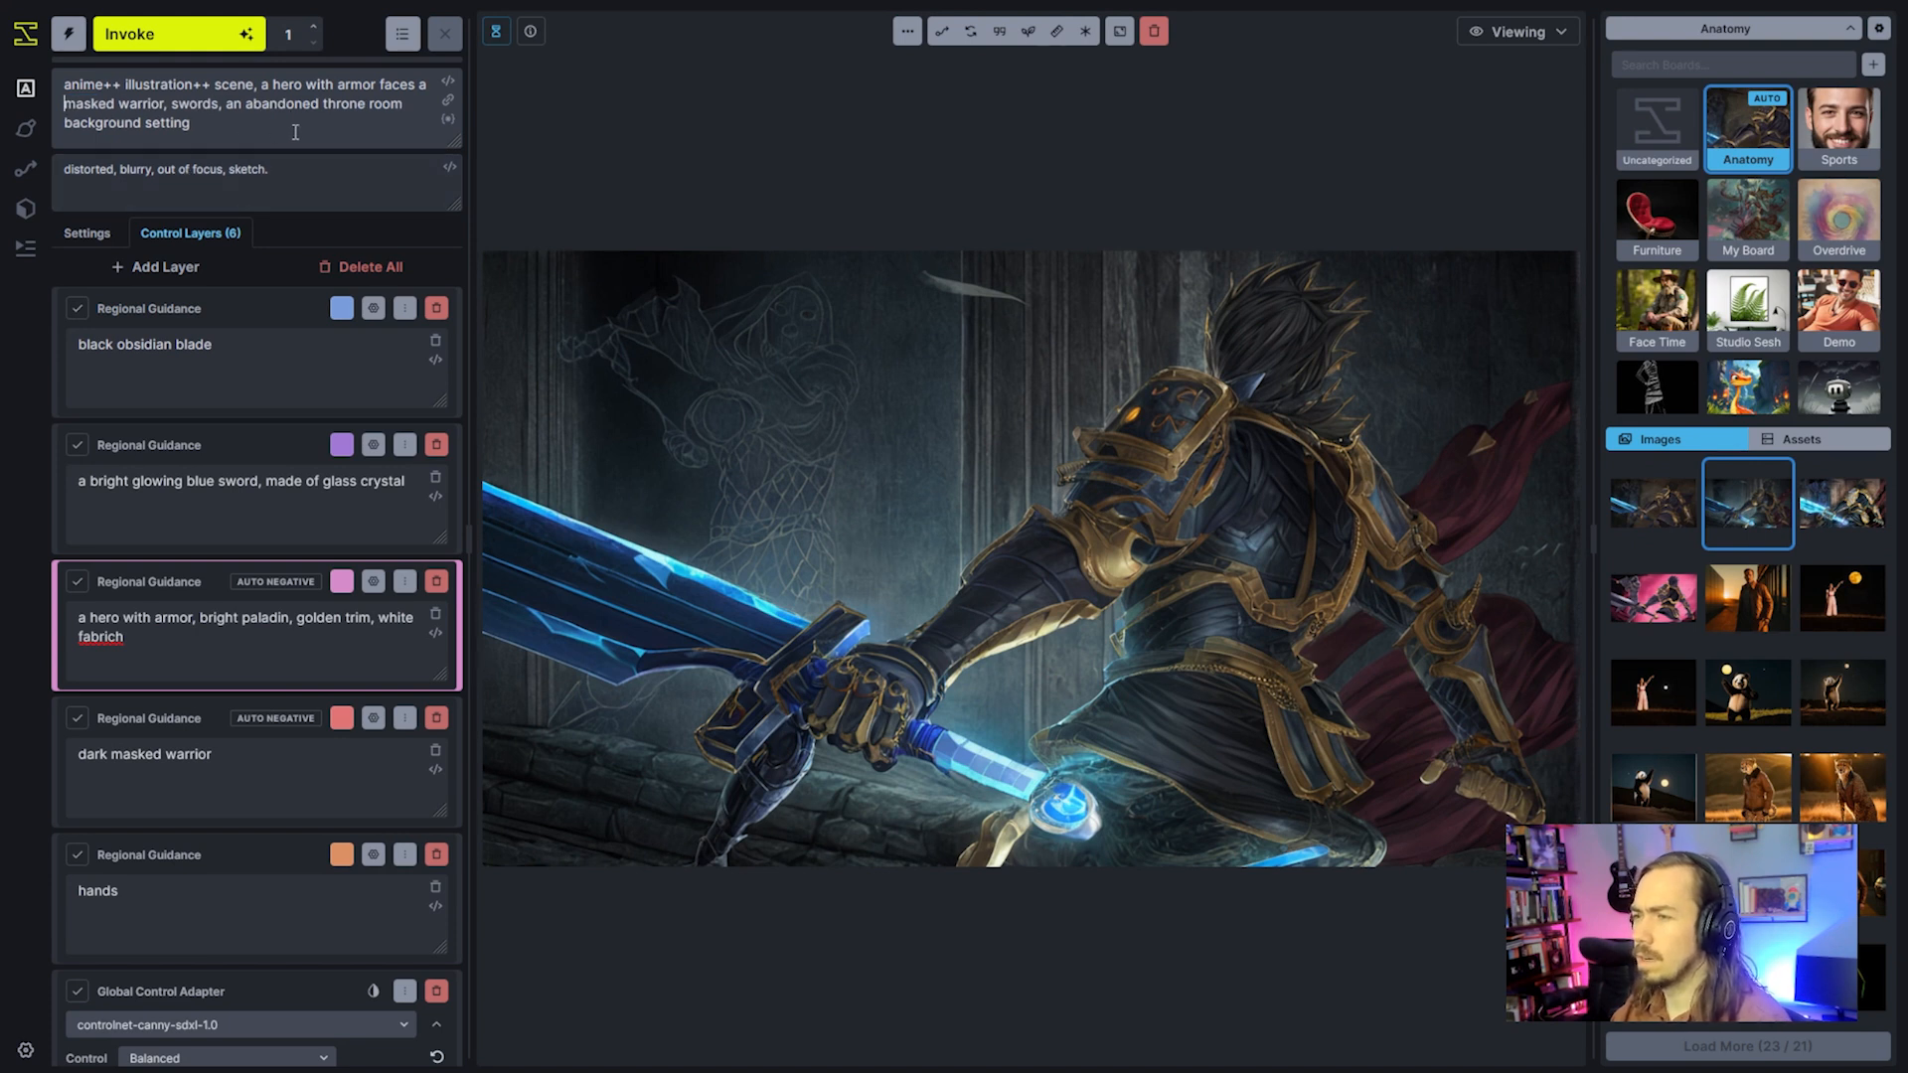
pyautogui.click(251, 779)
pyautogui.write(')')
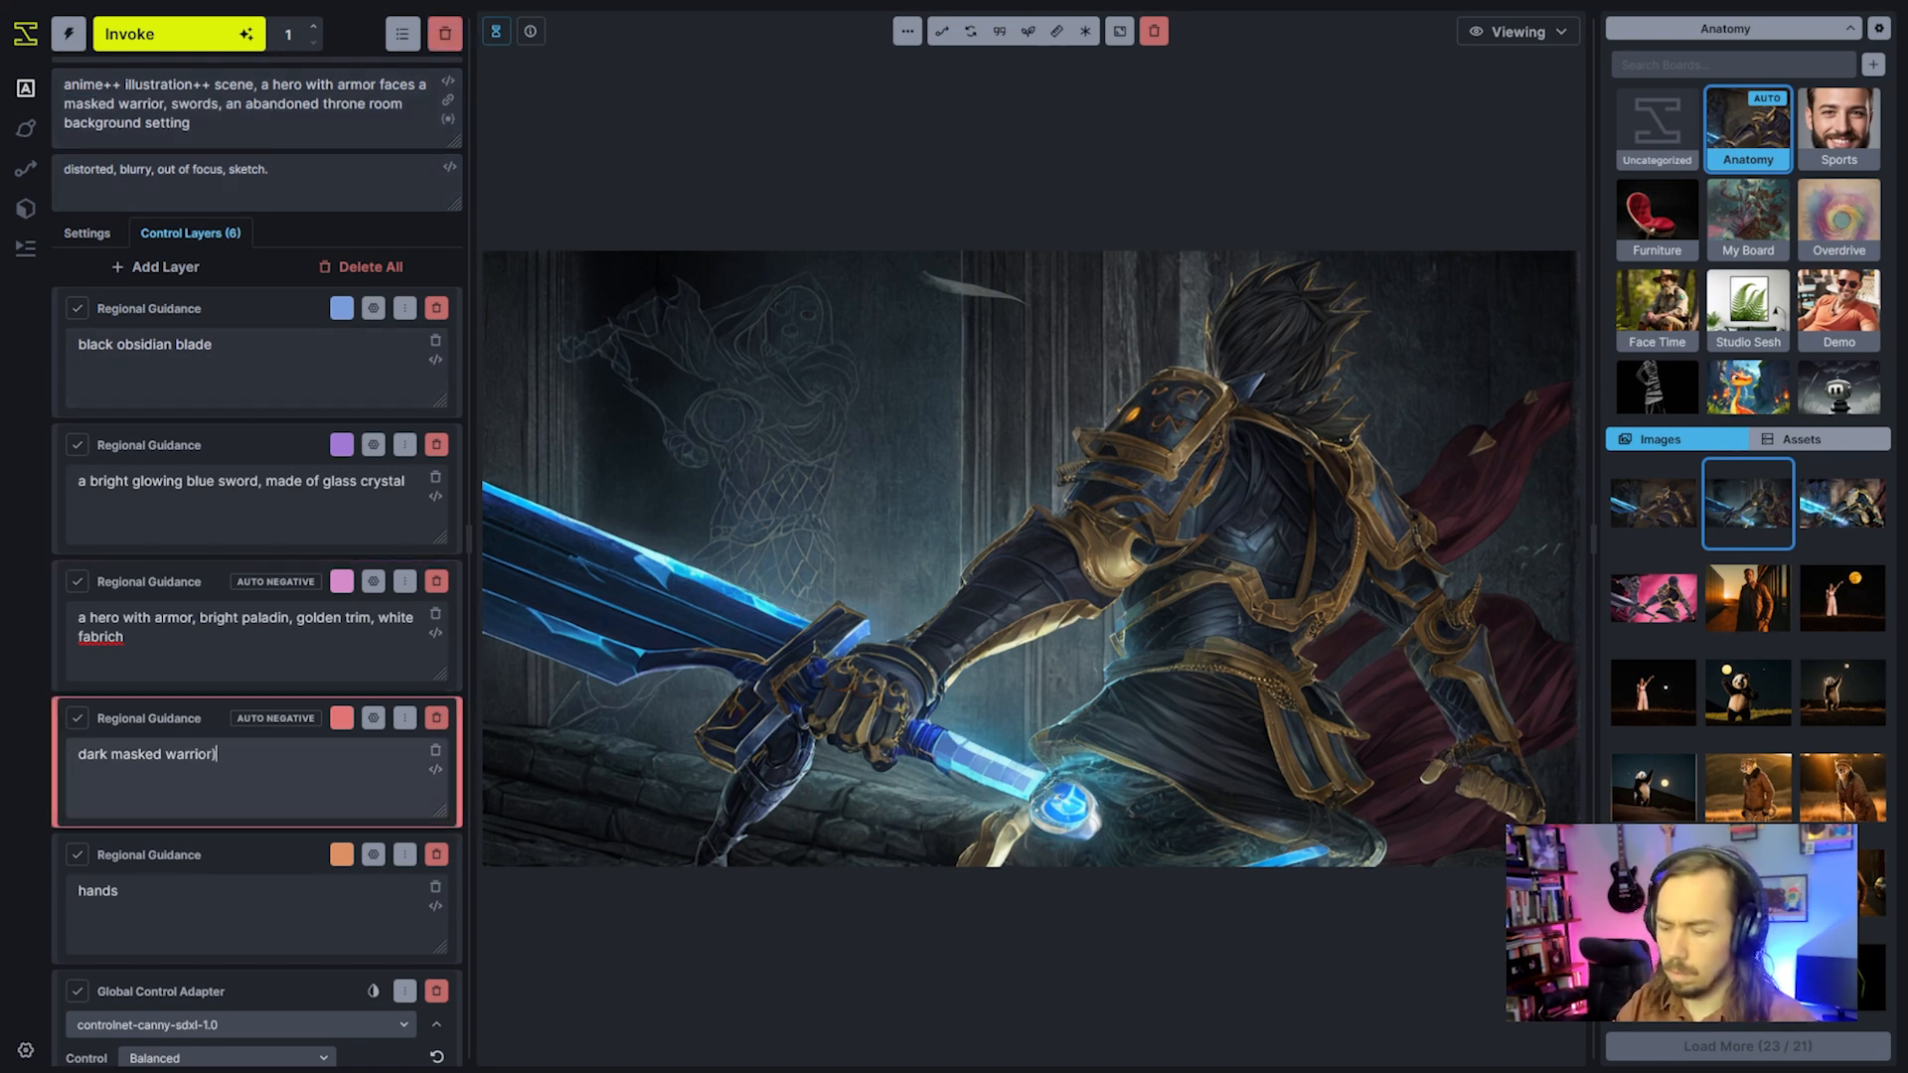
pyautogui.press('Home')
pyautogui.write('(')
pyautogui.press('End')
pyautogui.write('++')
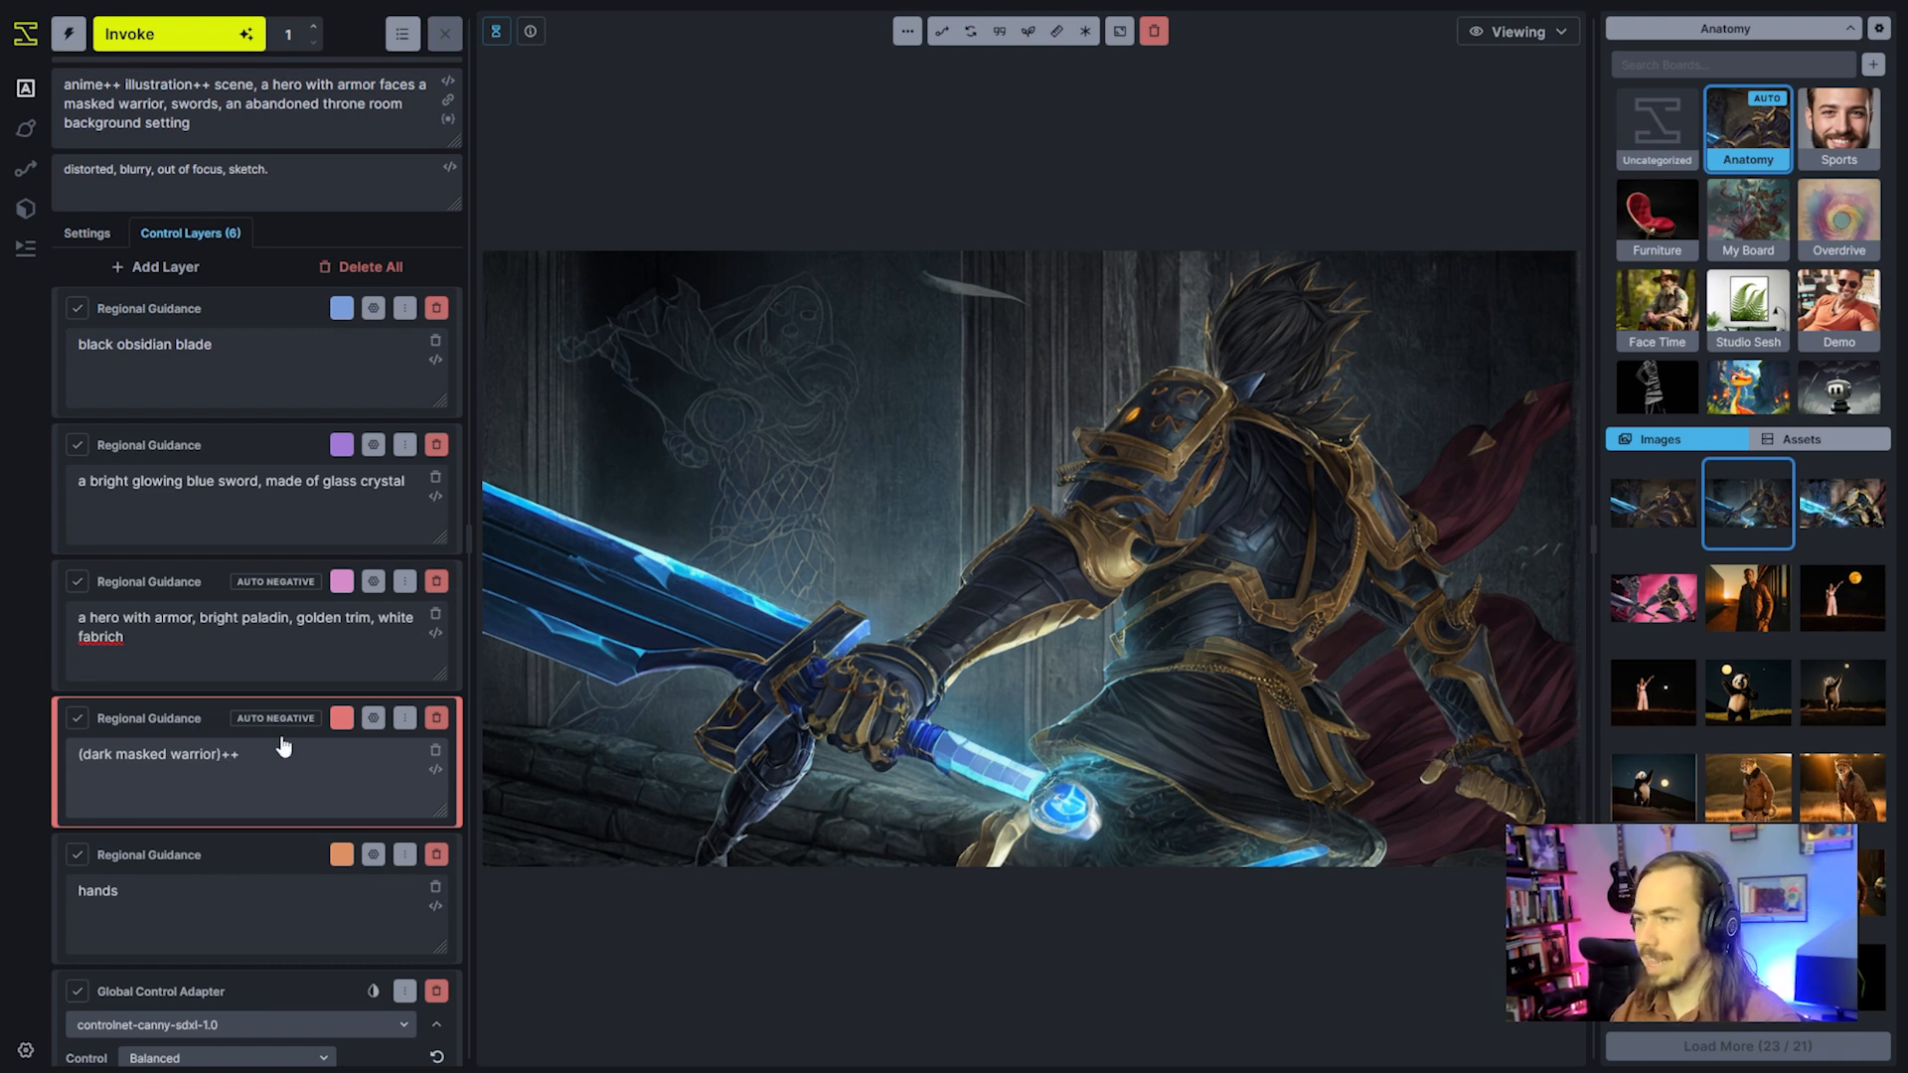
# Lower the global control adapter's weight to 0.75, end its influence slightly earlier, and generate two images
pyautogui.scroll(-2, 283, 745)
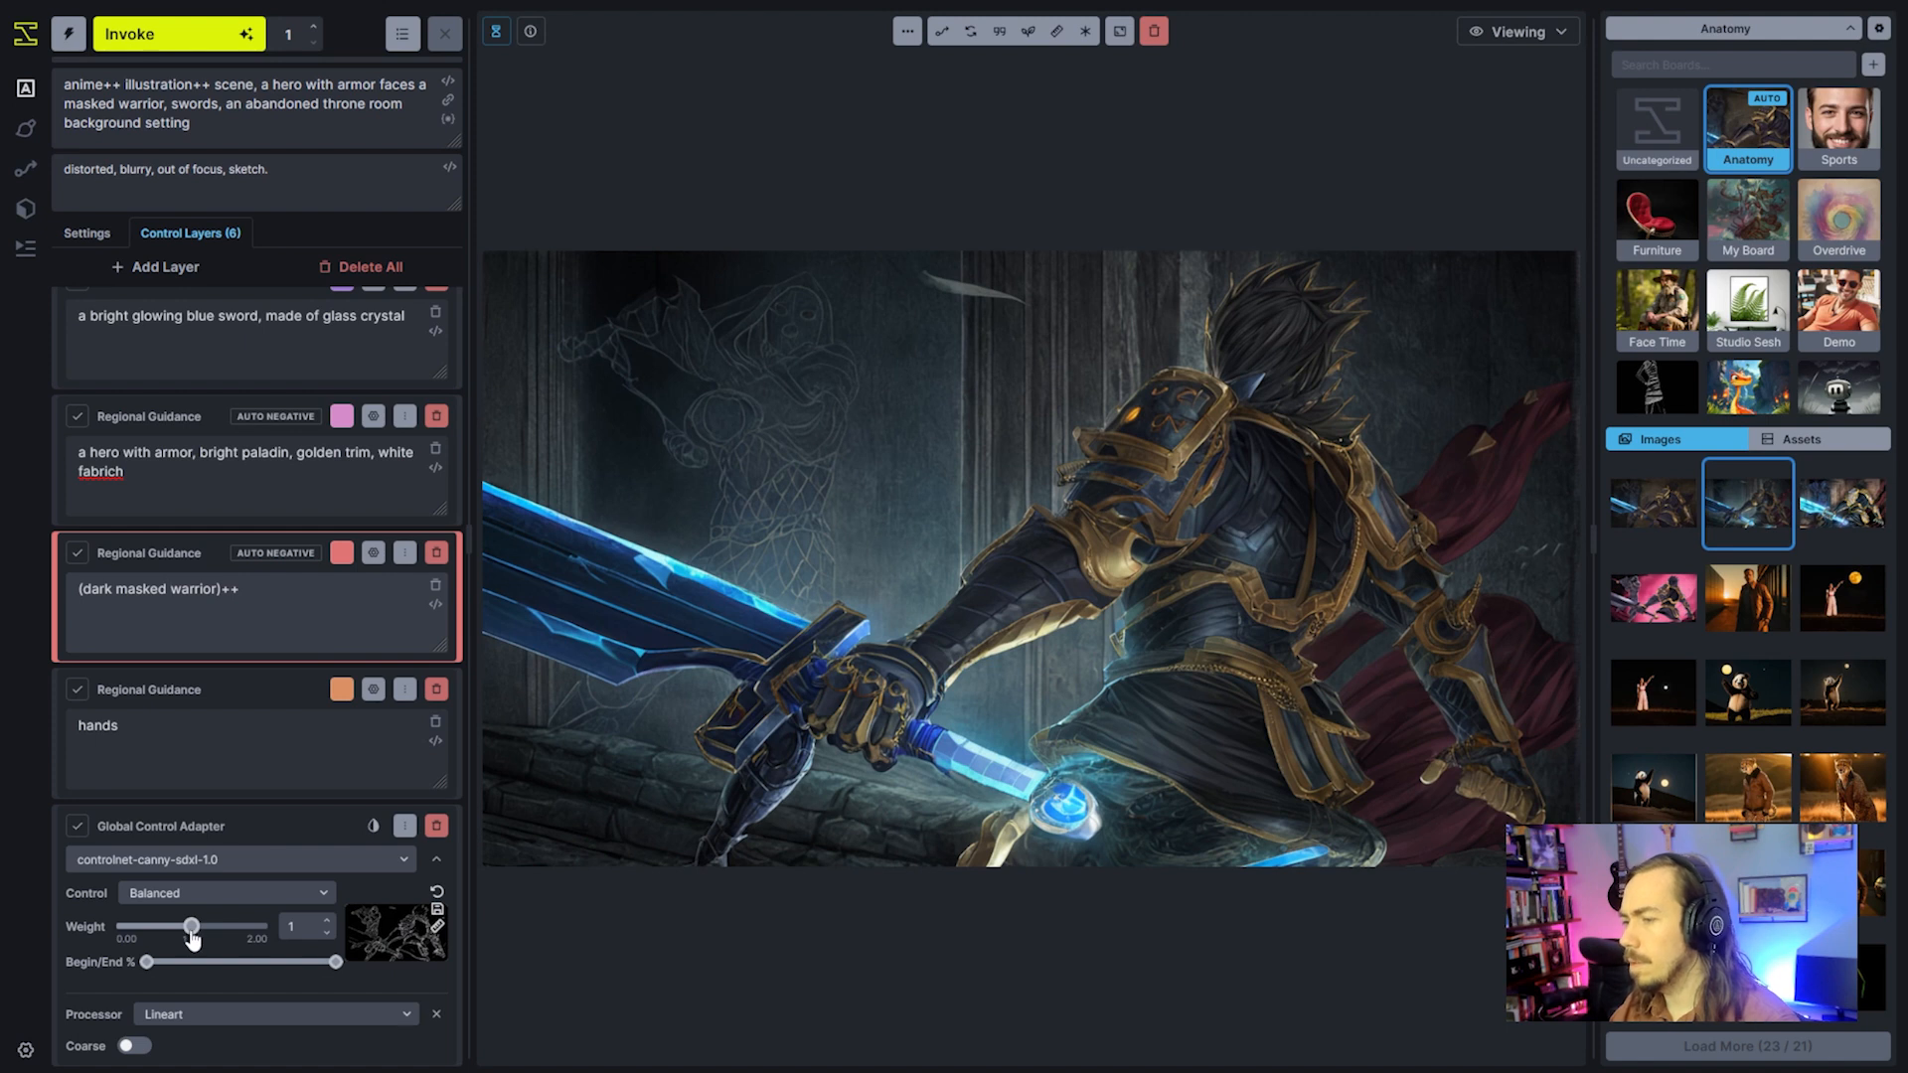
pyautogui.moveTo(191, 934); pyautogui.dragTo(175, 934)
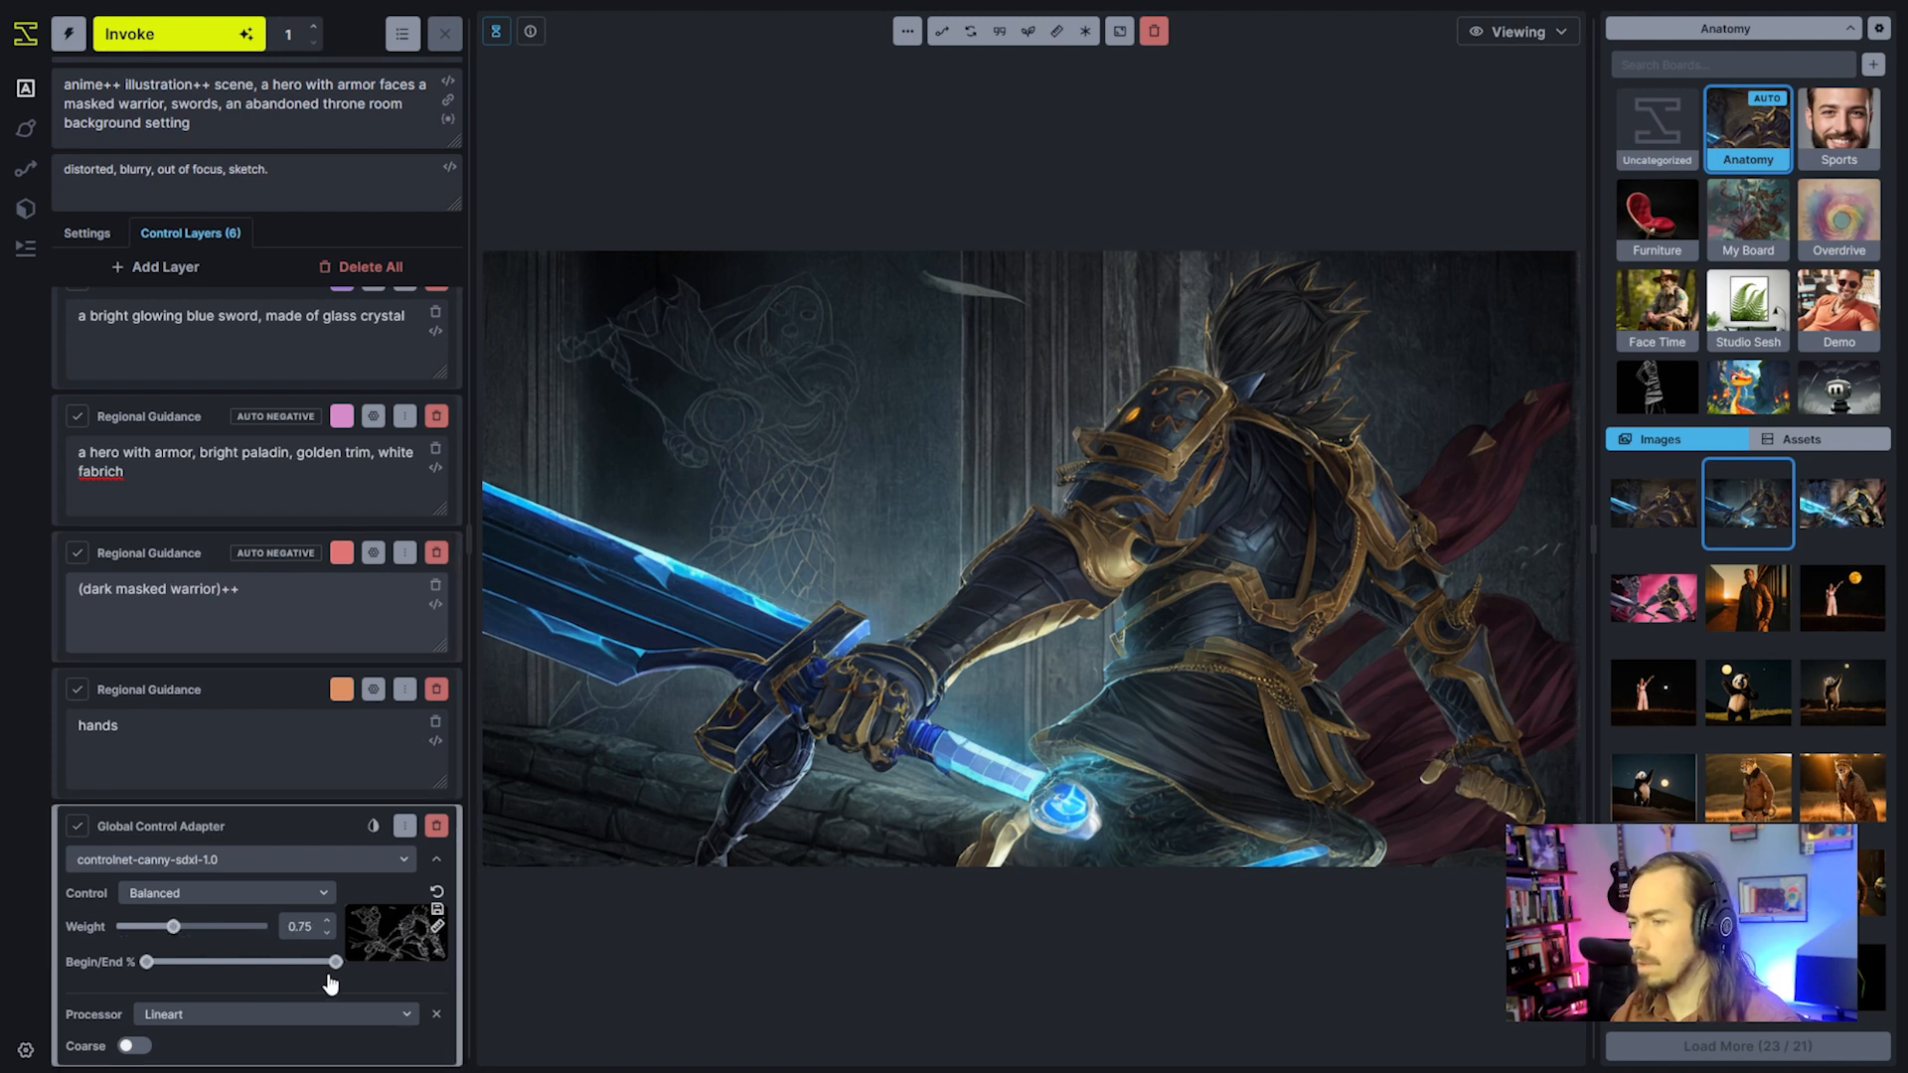
pyautogui.moveTo(336, 962); pyautogui.dragTo(316, 962)
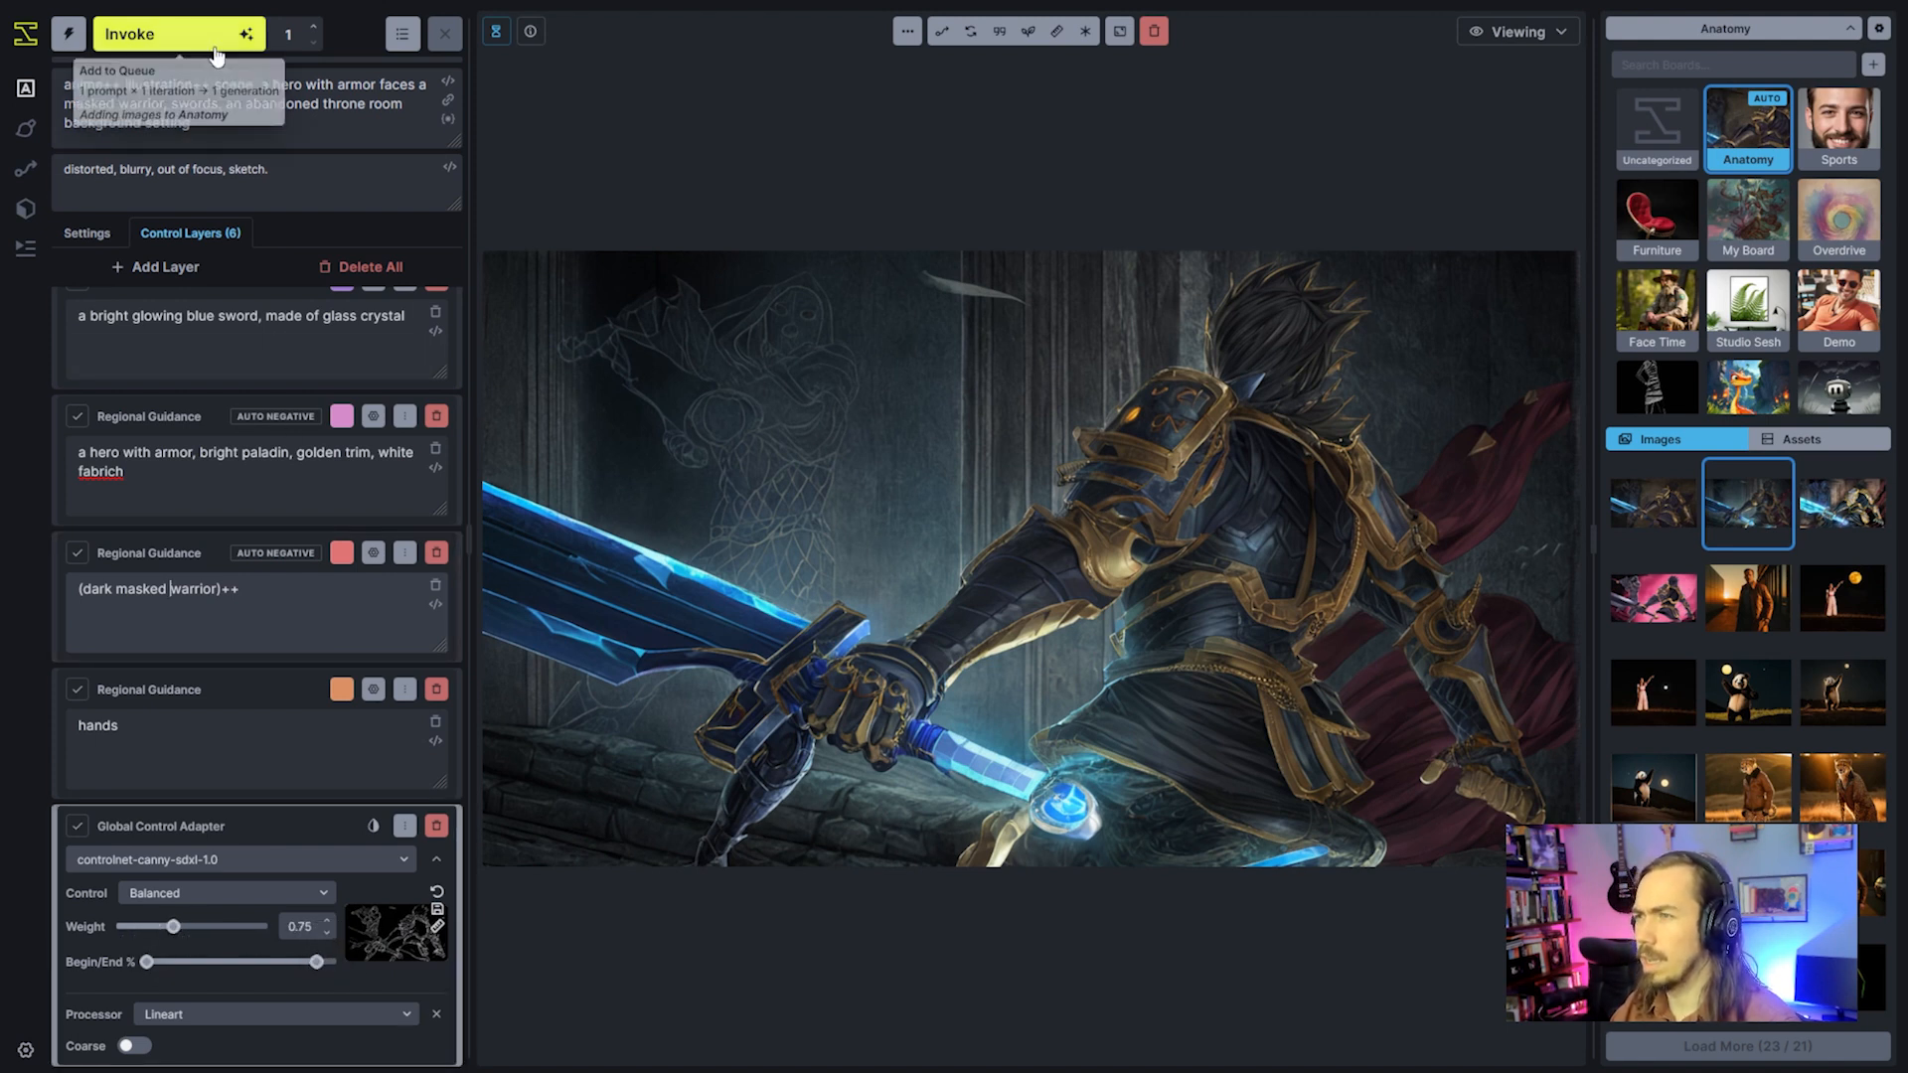
pyautogui.click(169, 34)
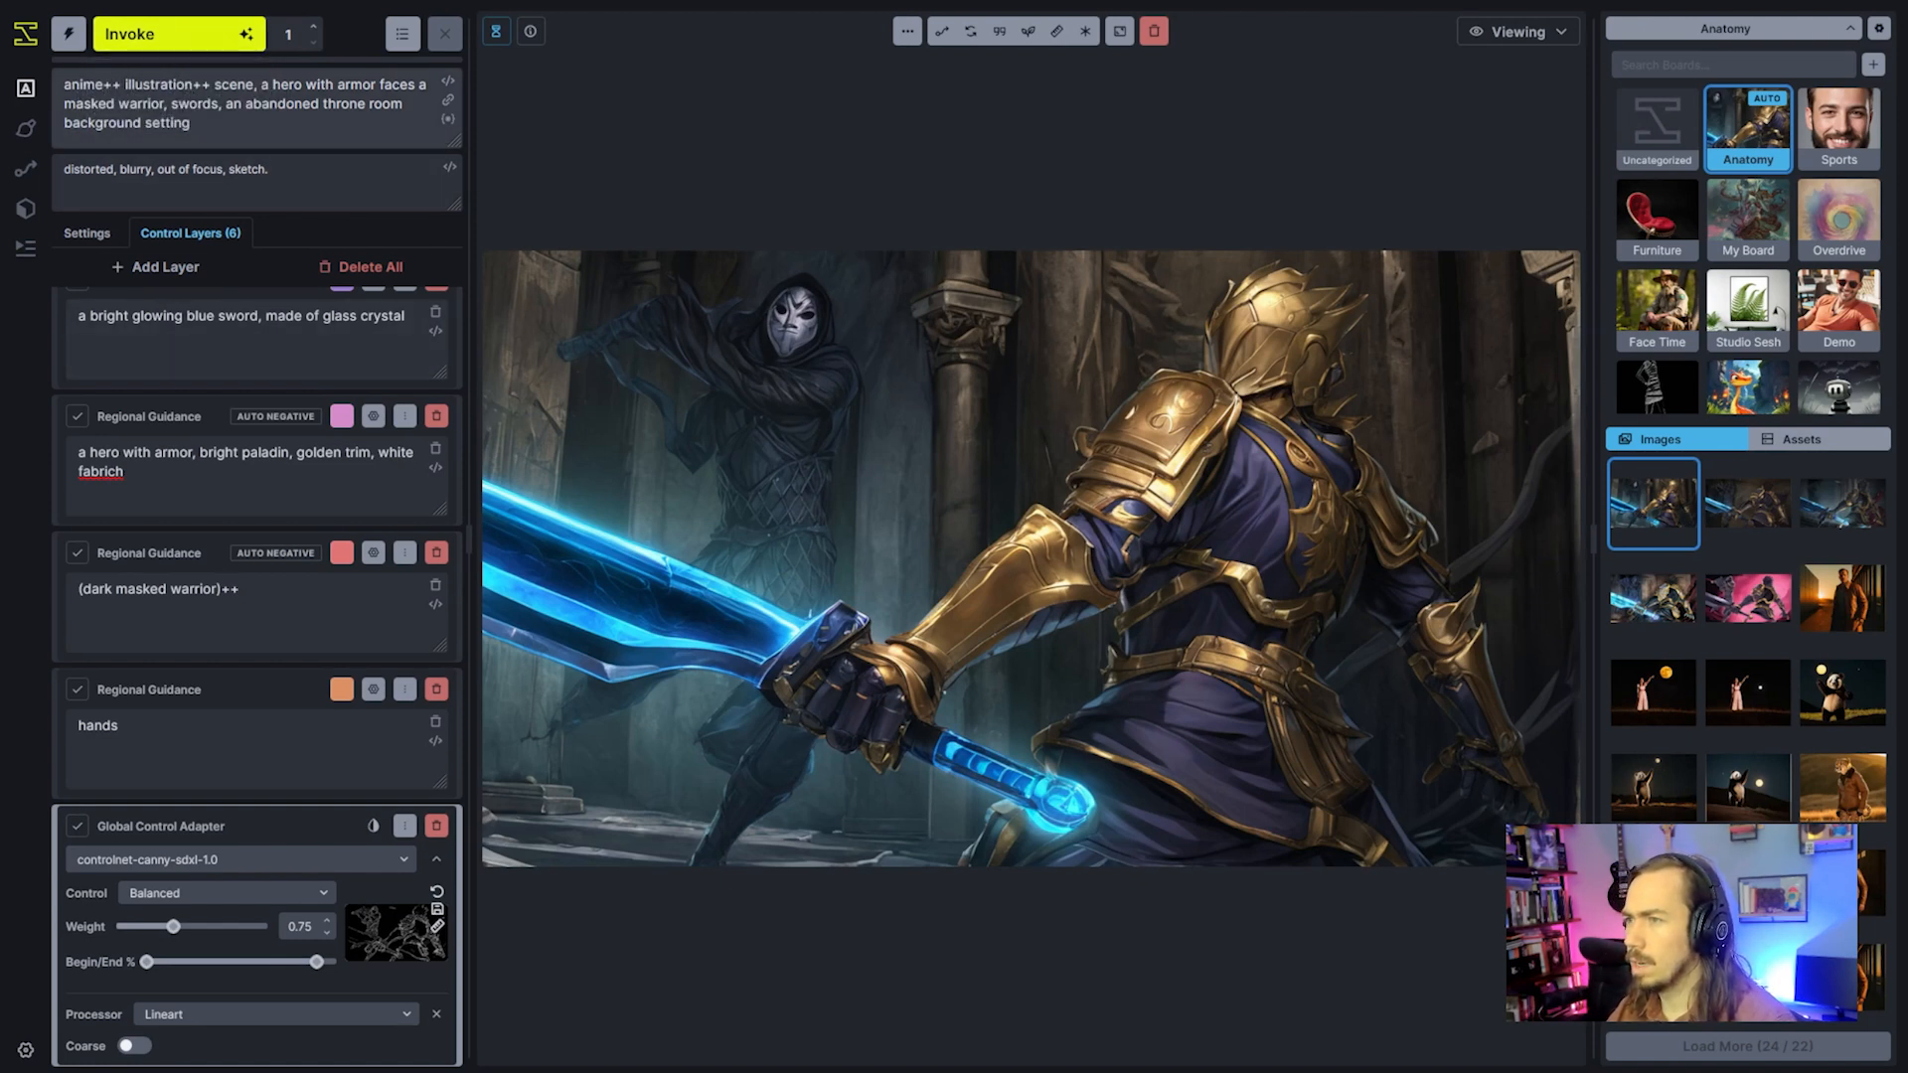
pyautogui.click(169, 33)
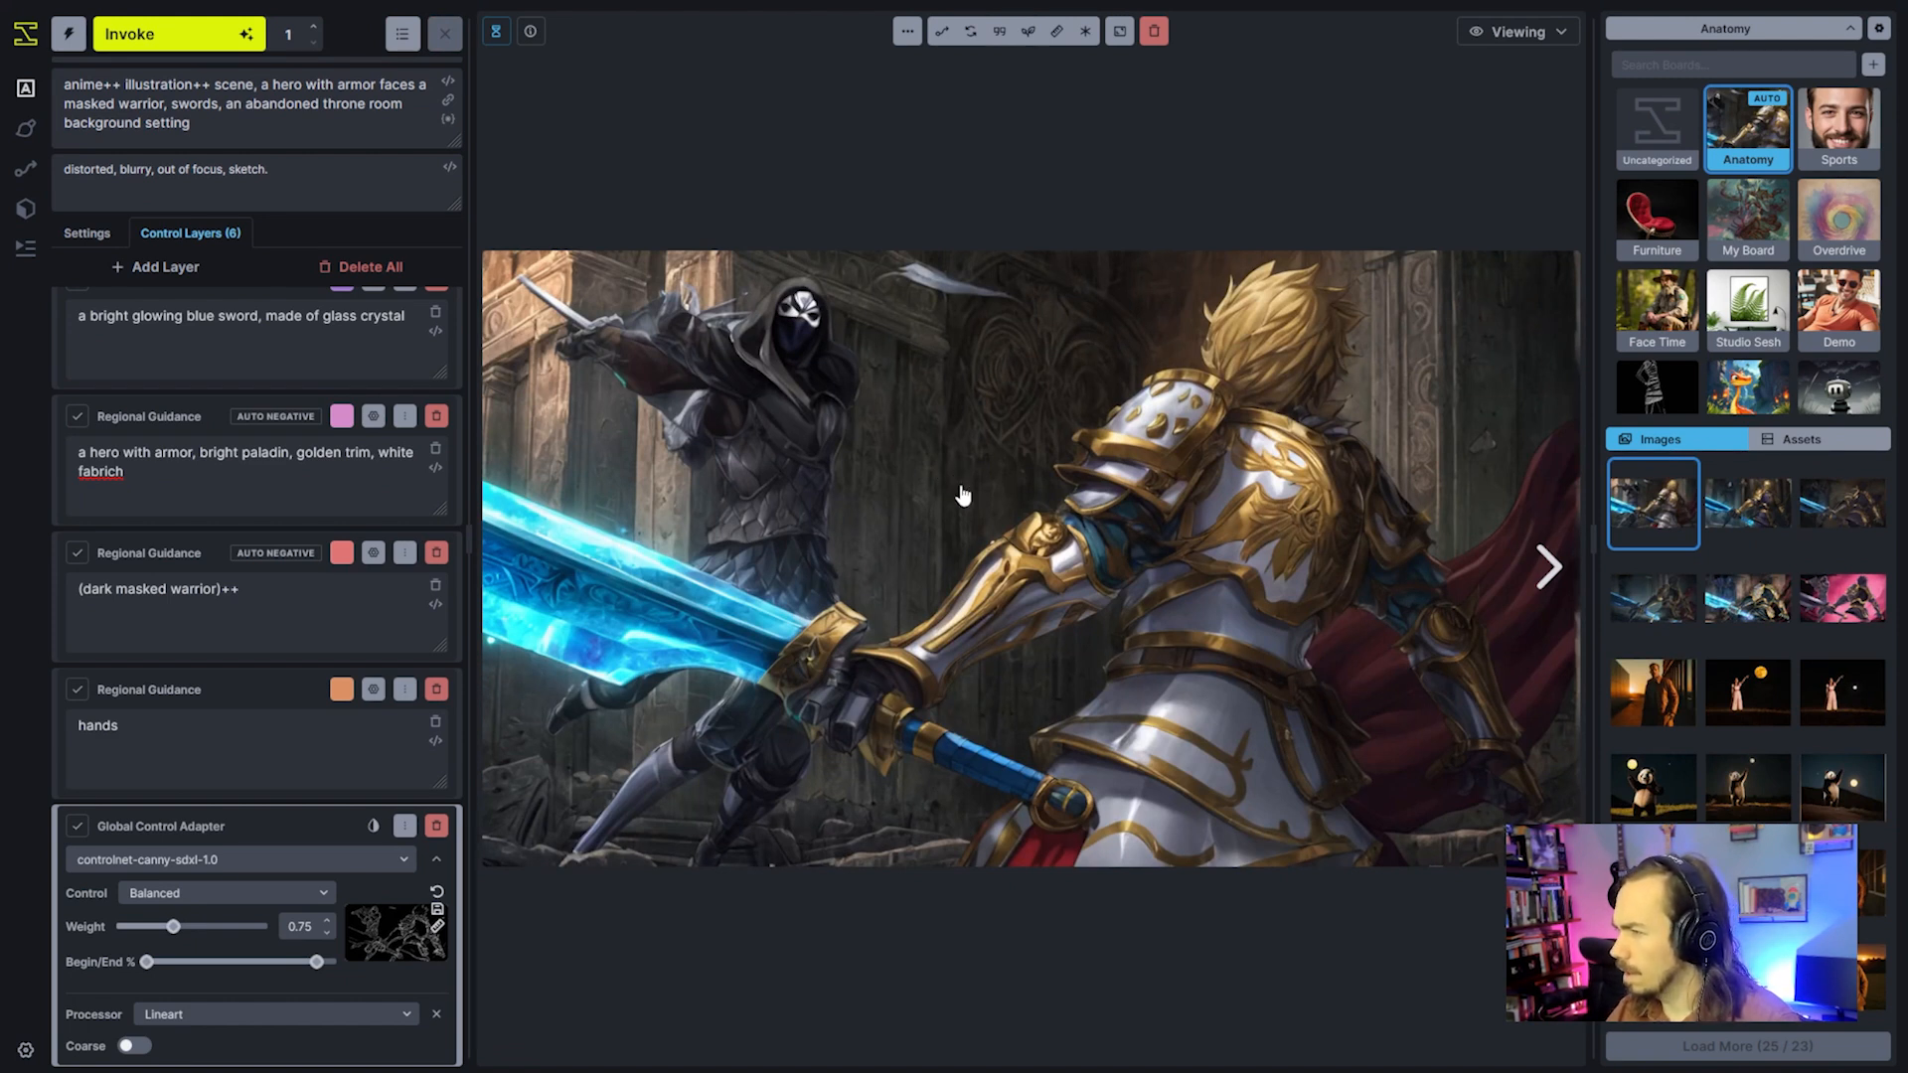
# Send the generated image of the gold-helmeted hero to the Unified Canvas and show the board's uploaded assets
pyautogui.click(1730, 544)
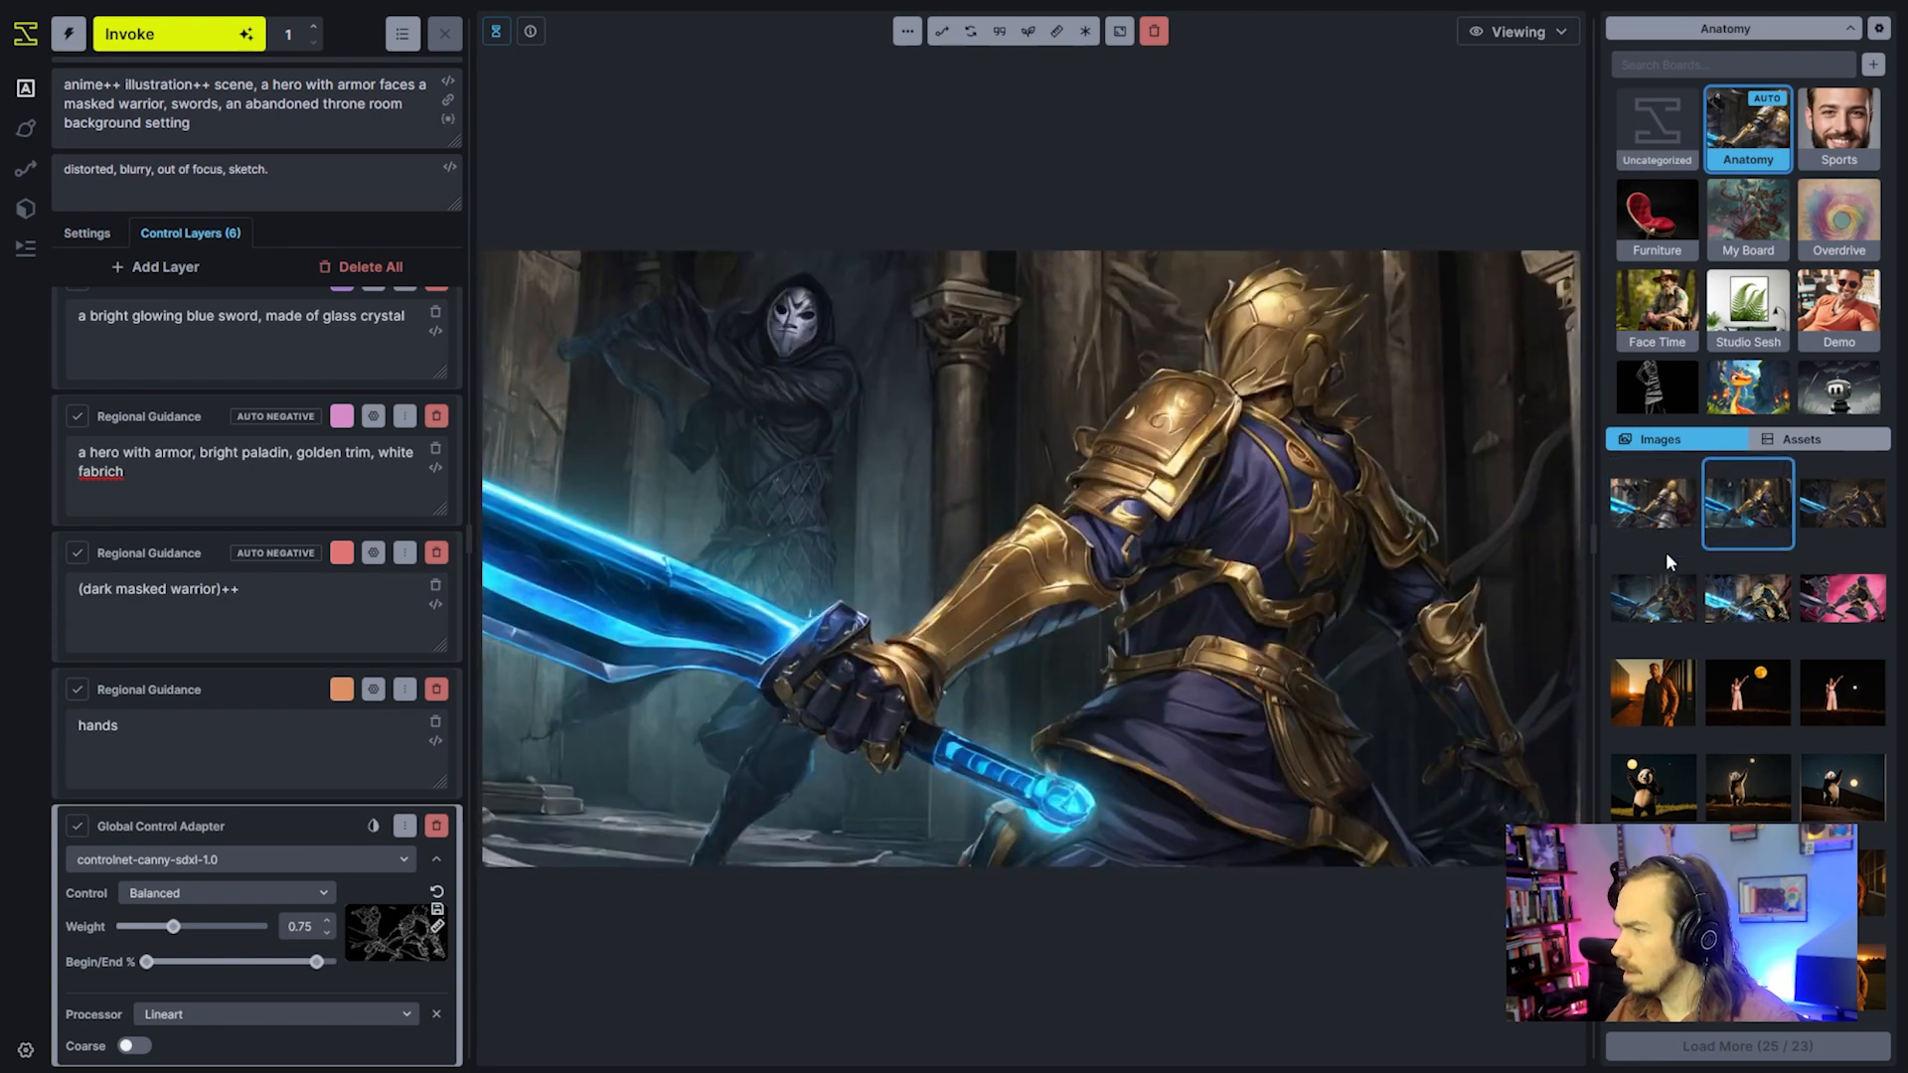
pyautogui.click(908, 31)
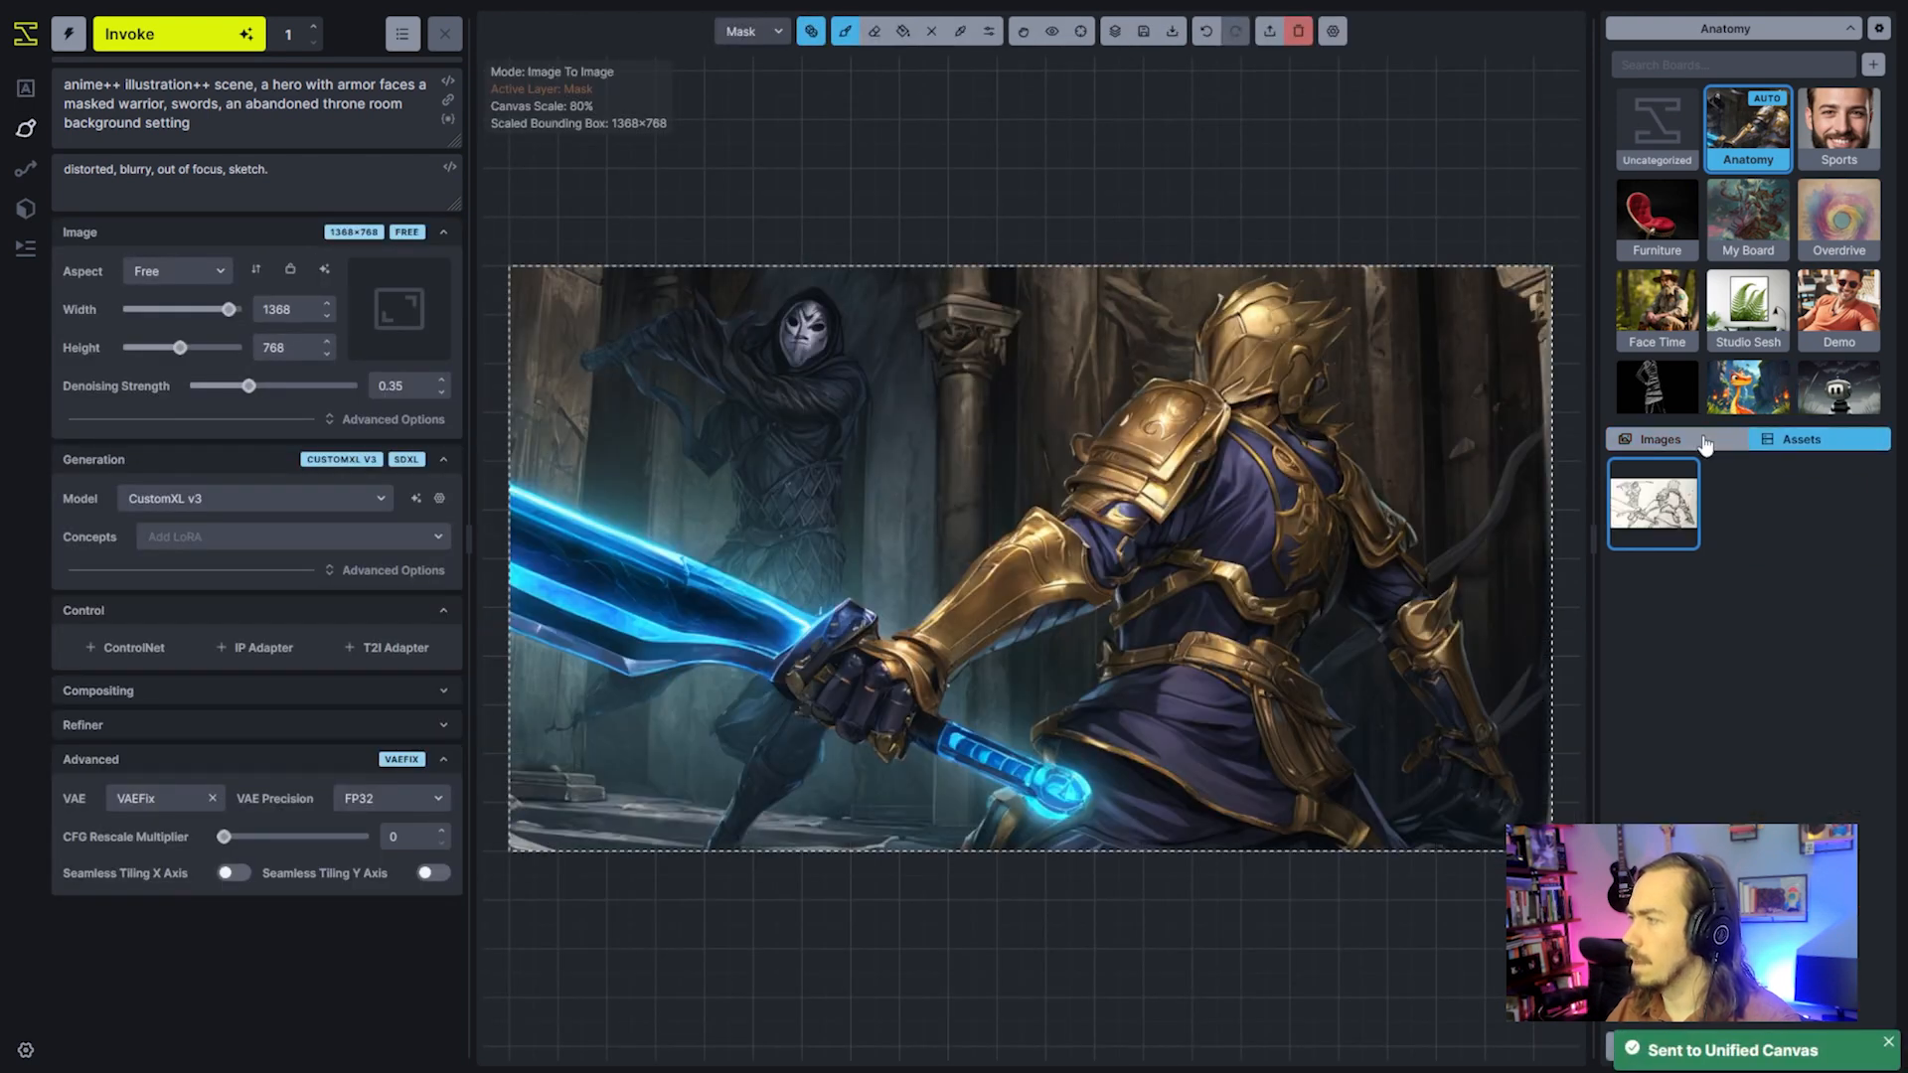
pyautogui.click(1802, 442)
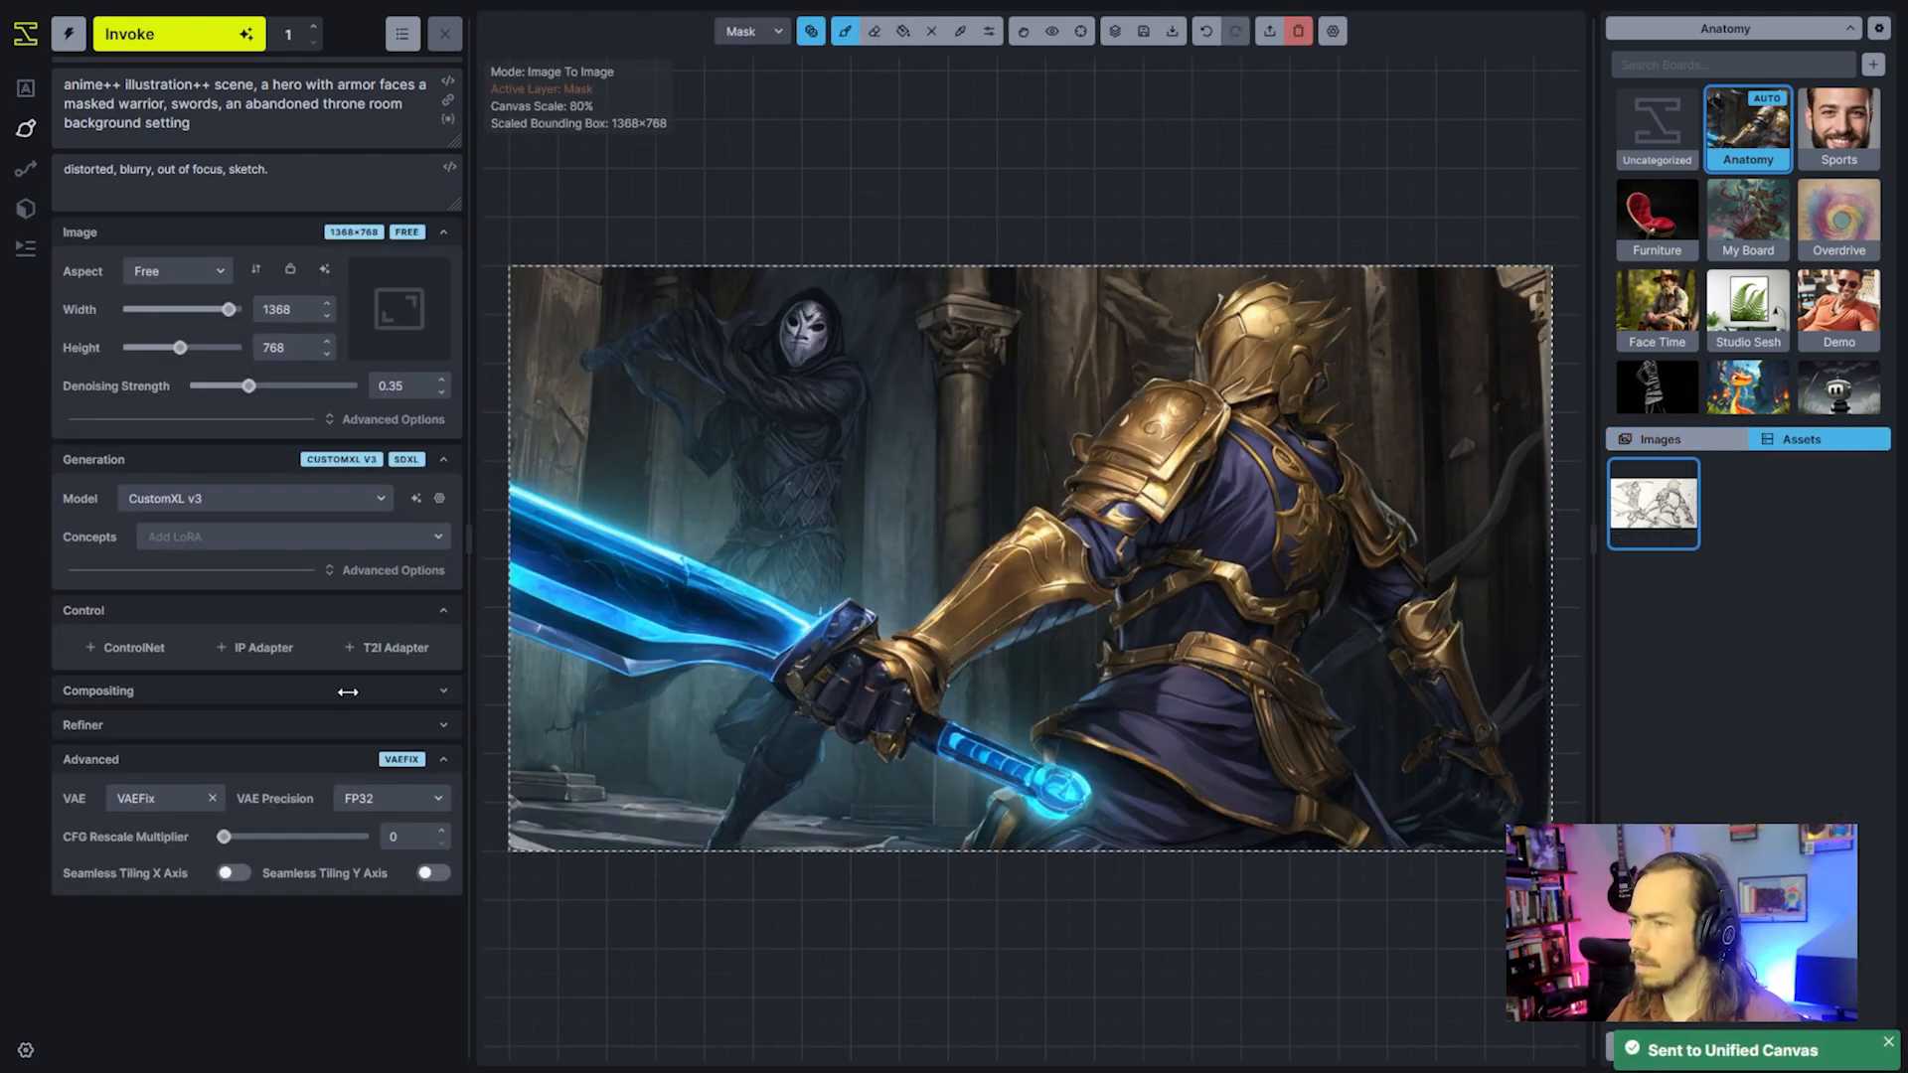
# Add a ControlNet using the anime-painter model with the uploaded sketch as its control image
pyautogui.click(149, 644)
pyautogui.click(187, 736)
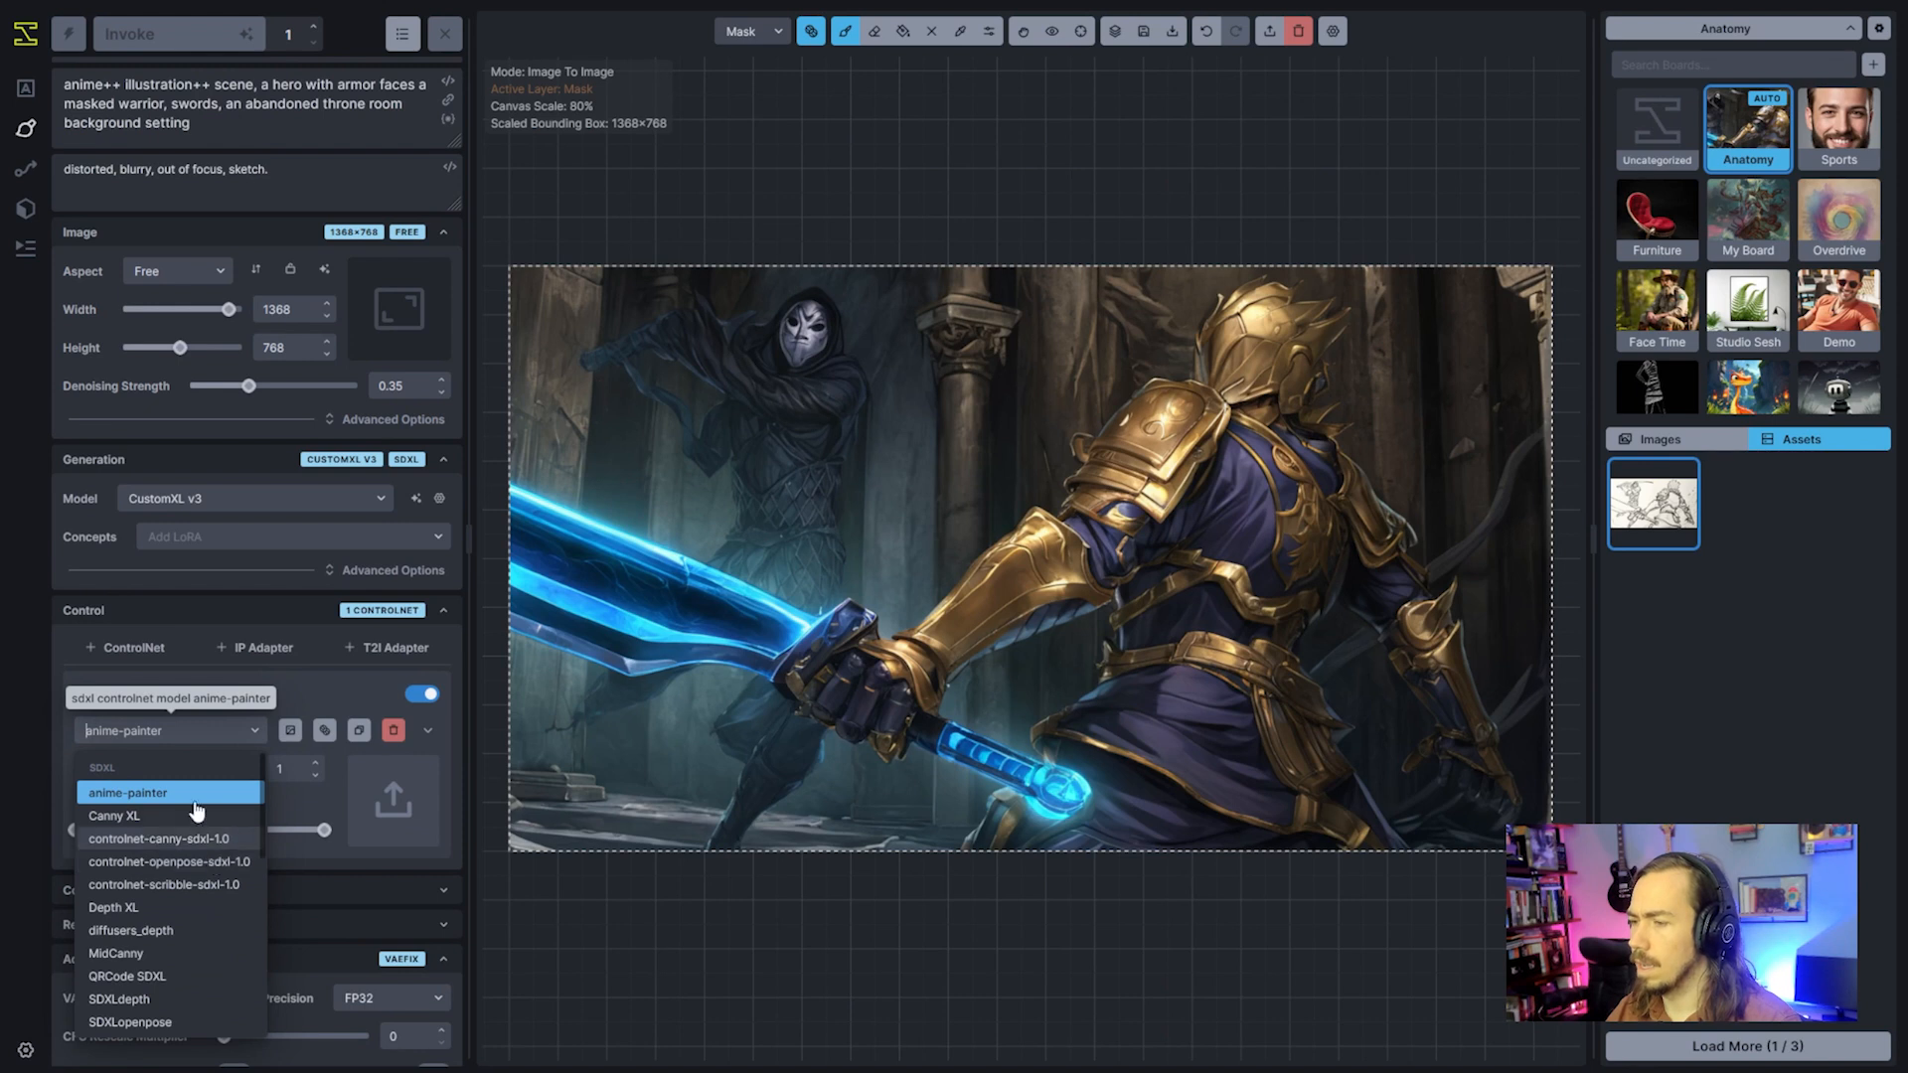
pyautogui.click(179, 795)
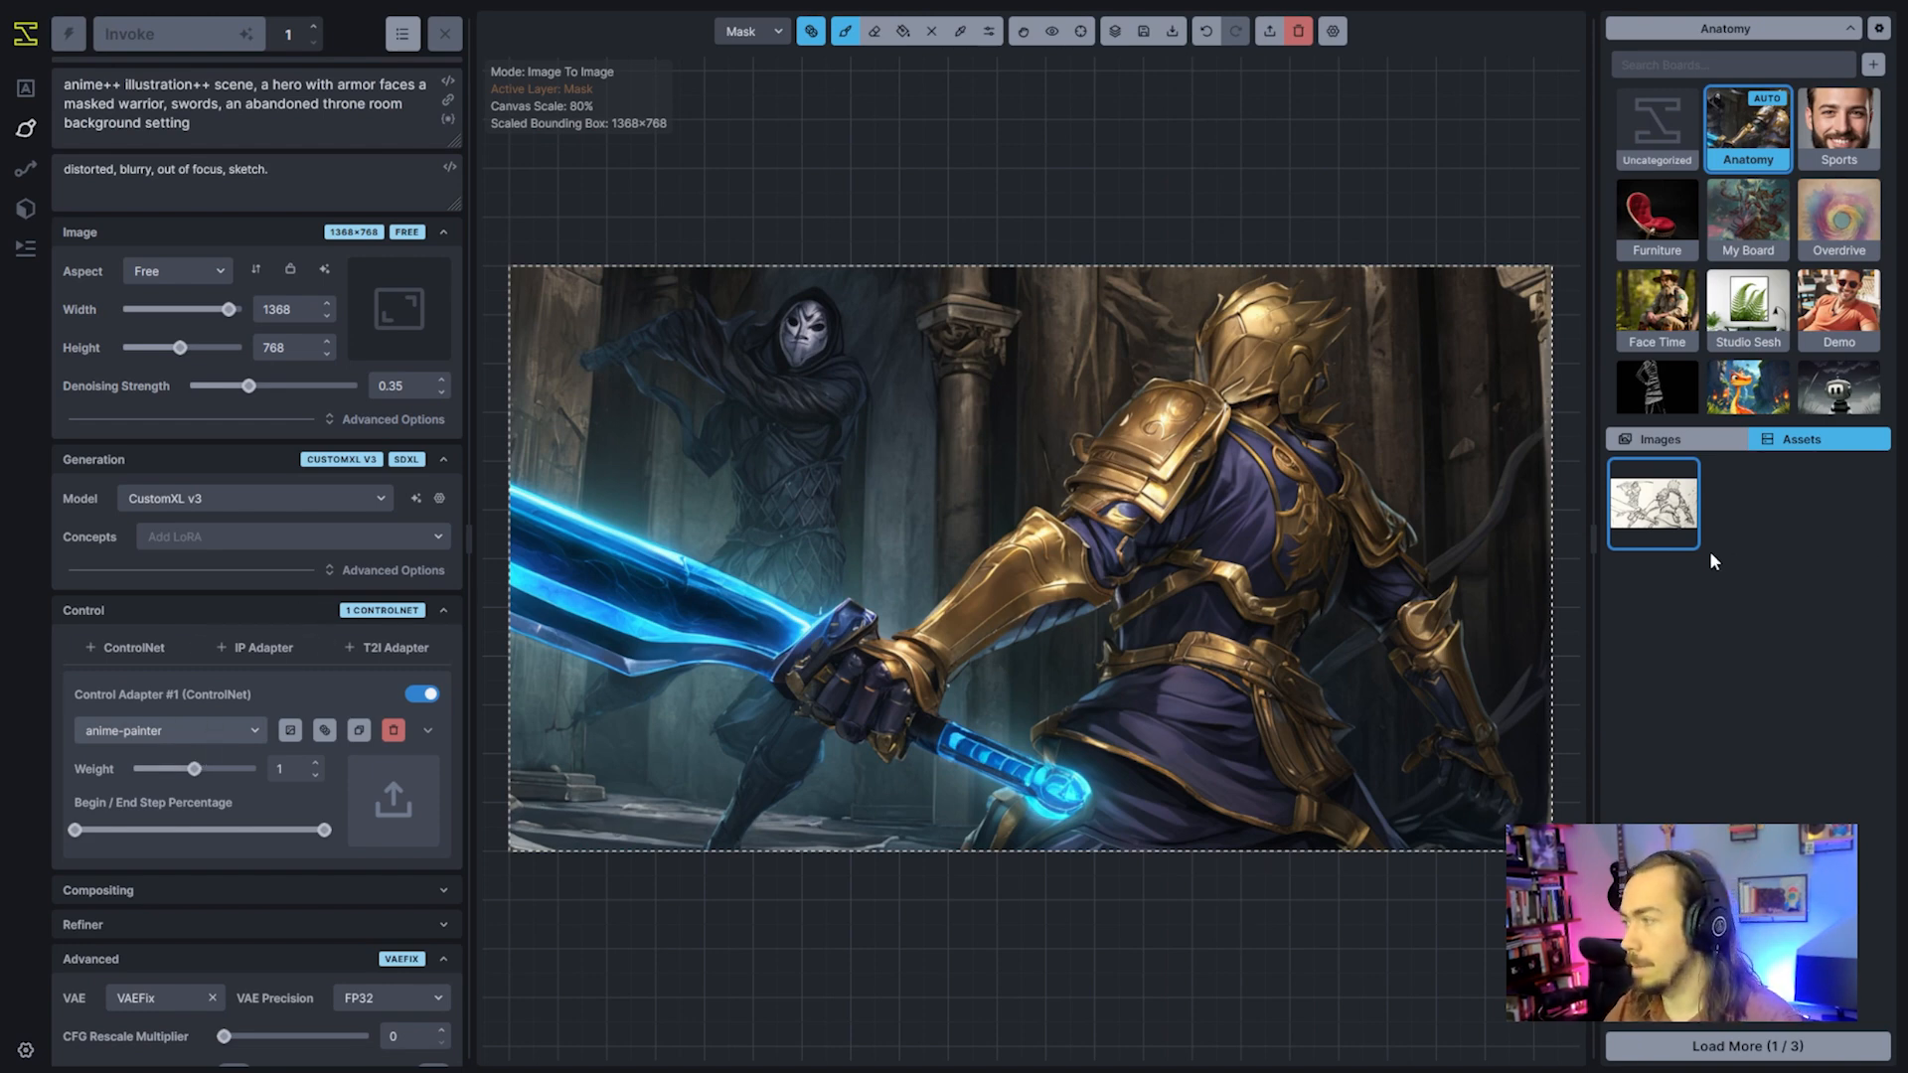
pyautogui.moveTo(1670, 497); pyautogui.dragTo(398, 830)
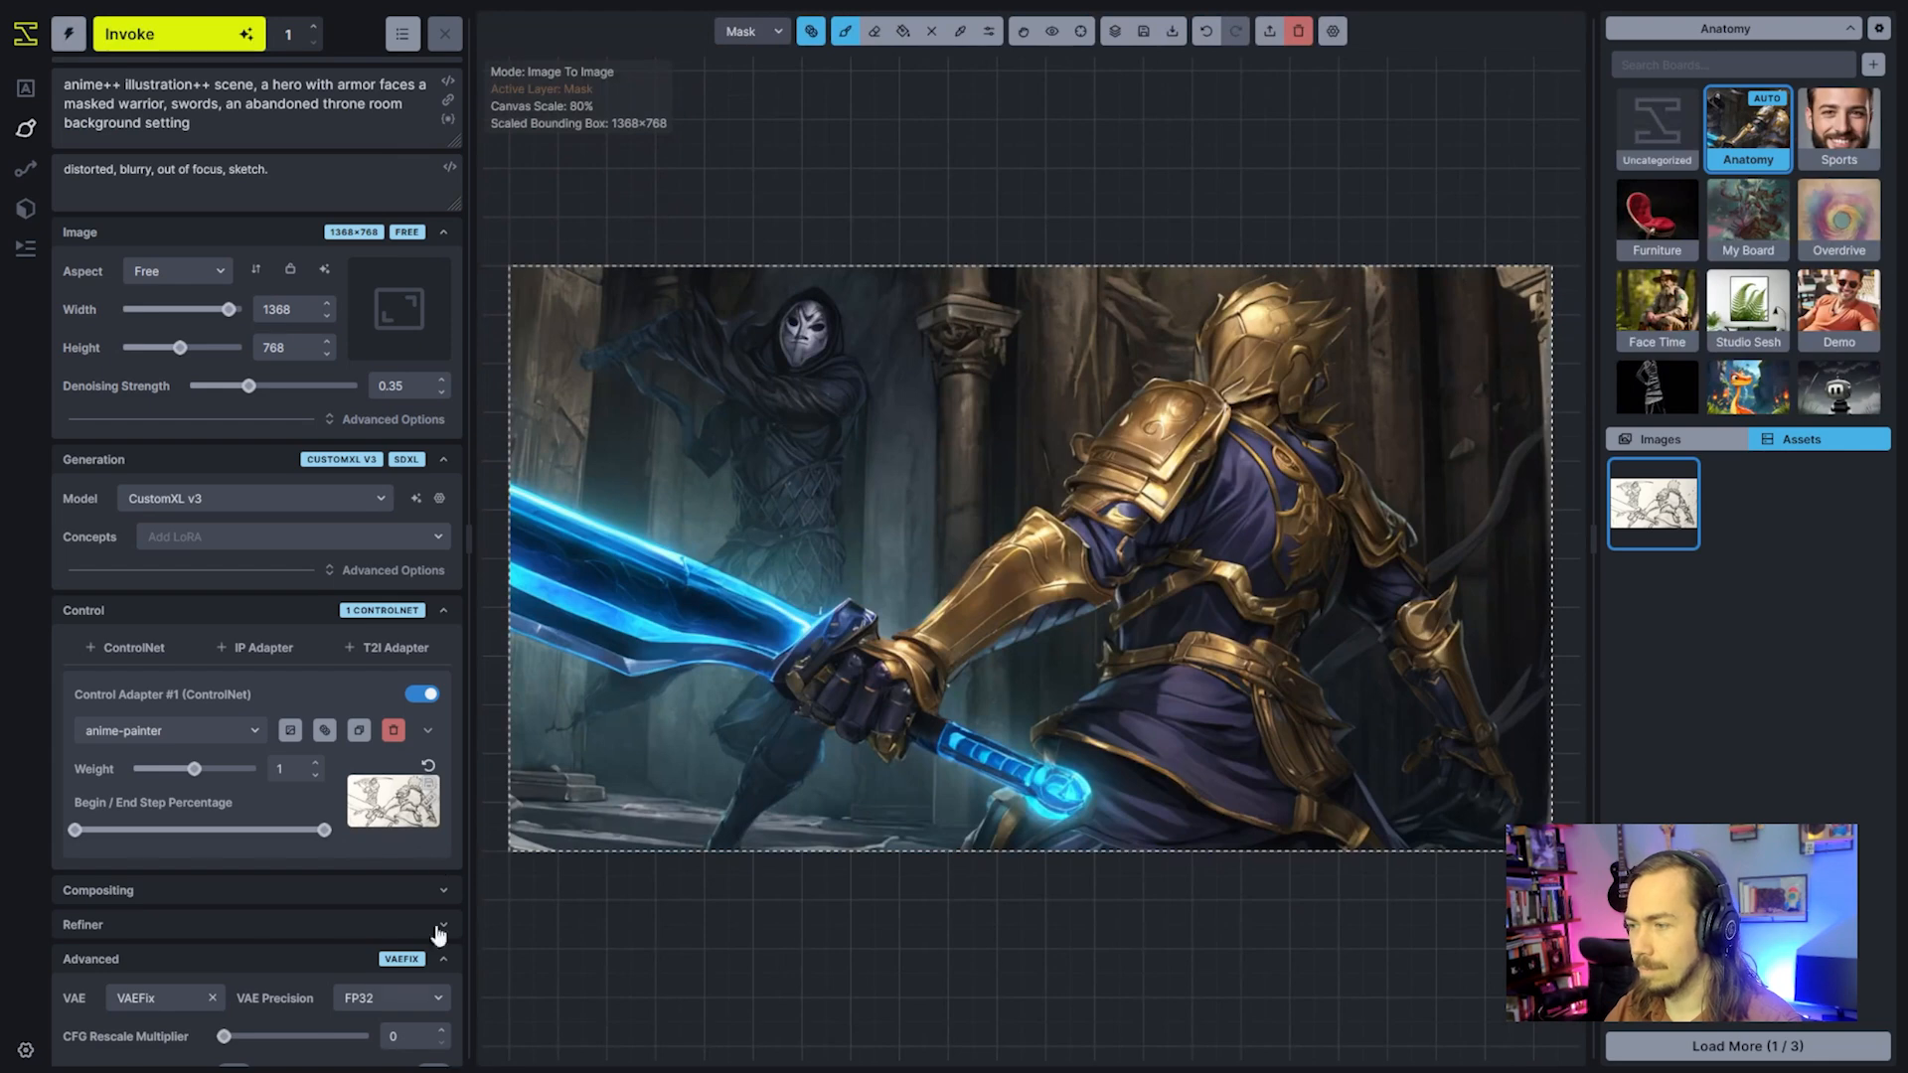
# Set the ControlNet's processor to Lineart in its advanced options and hide those options
pyautogui.click(427, 731)
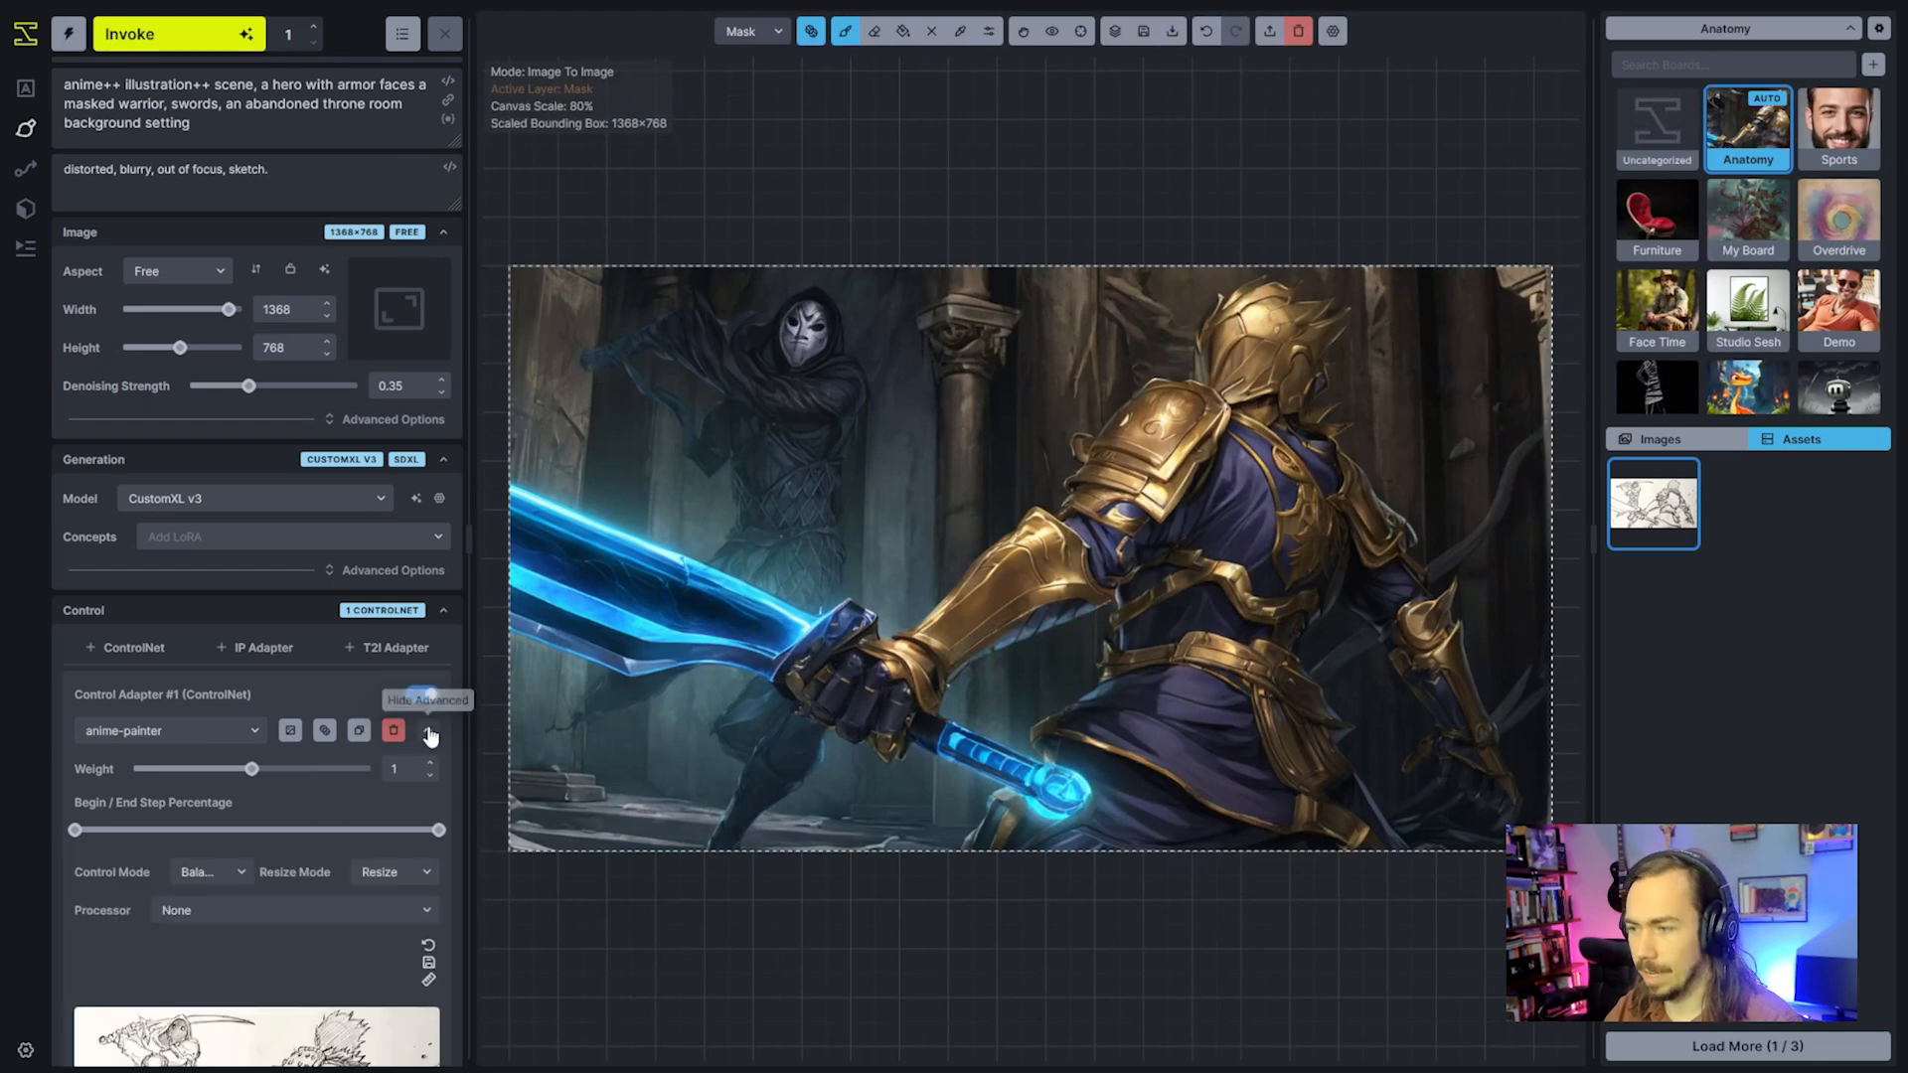
pyautogui.click(251, 912)
pyautogui.click(251, 968)
pyautogui.scroll(-4, 338, 599)
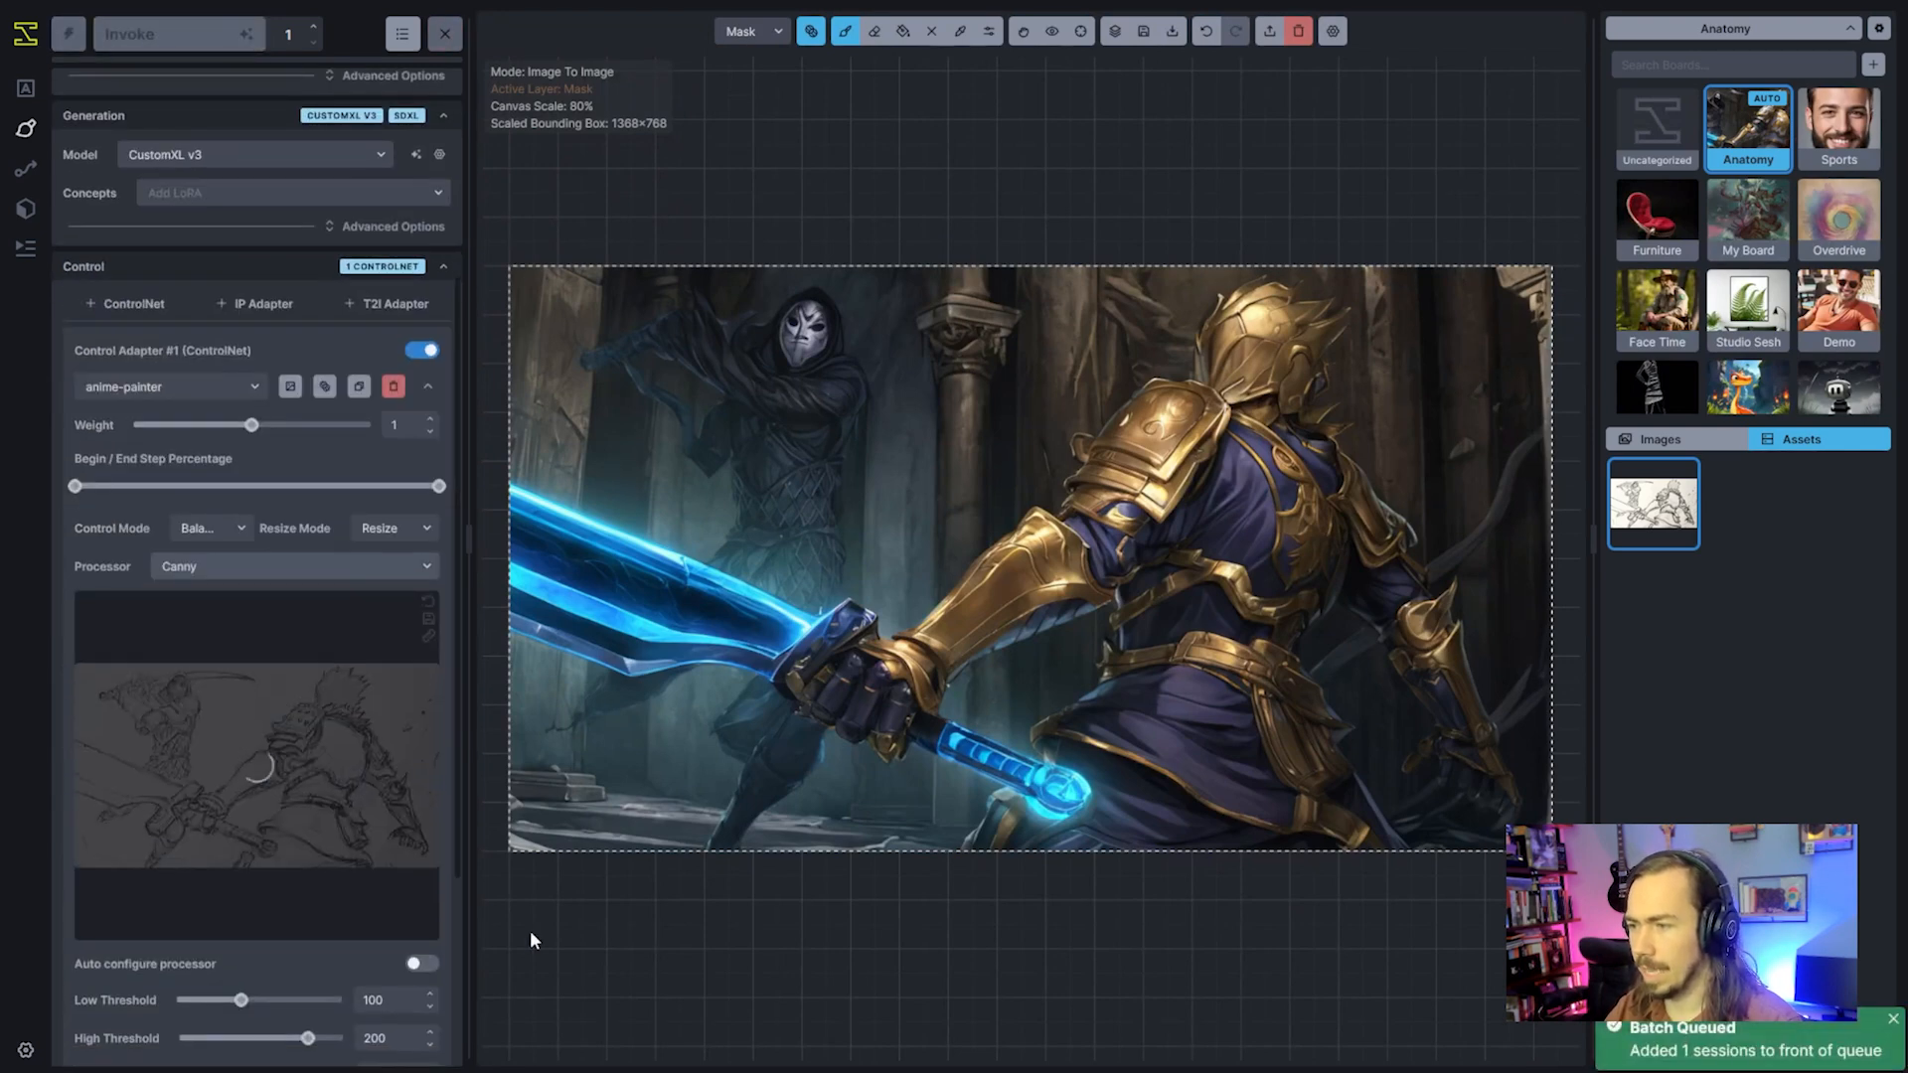
pyautogui.click(325, 563)
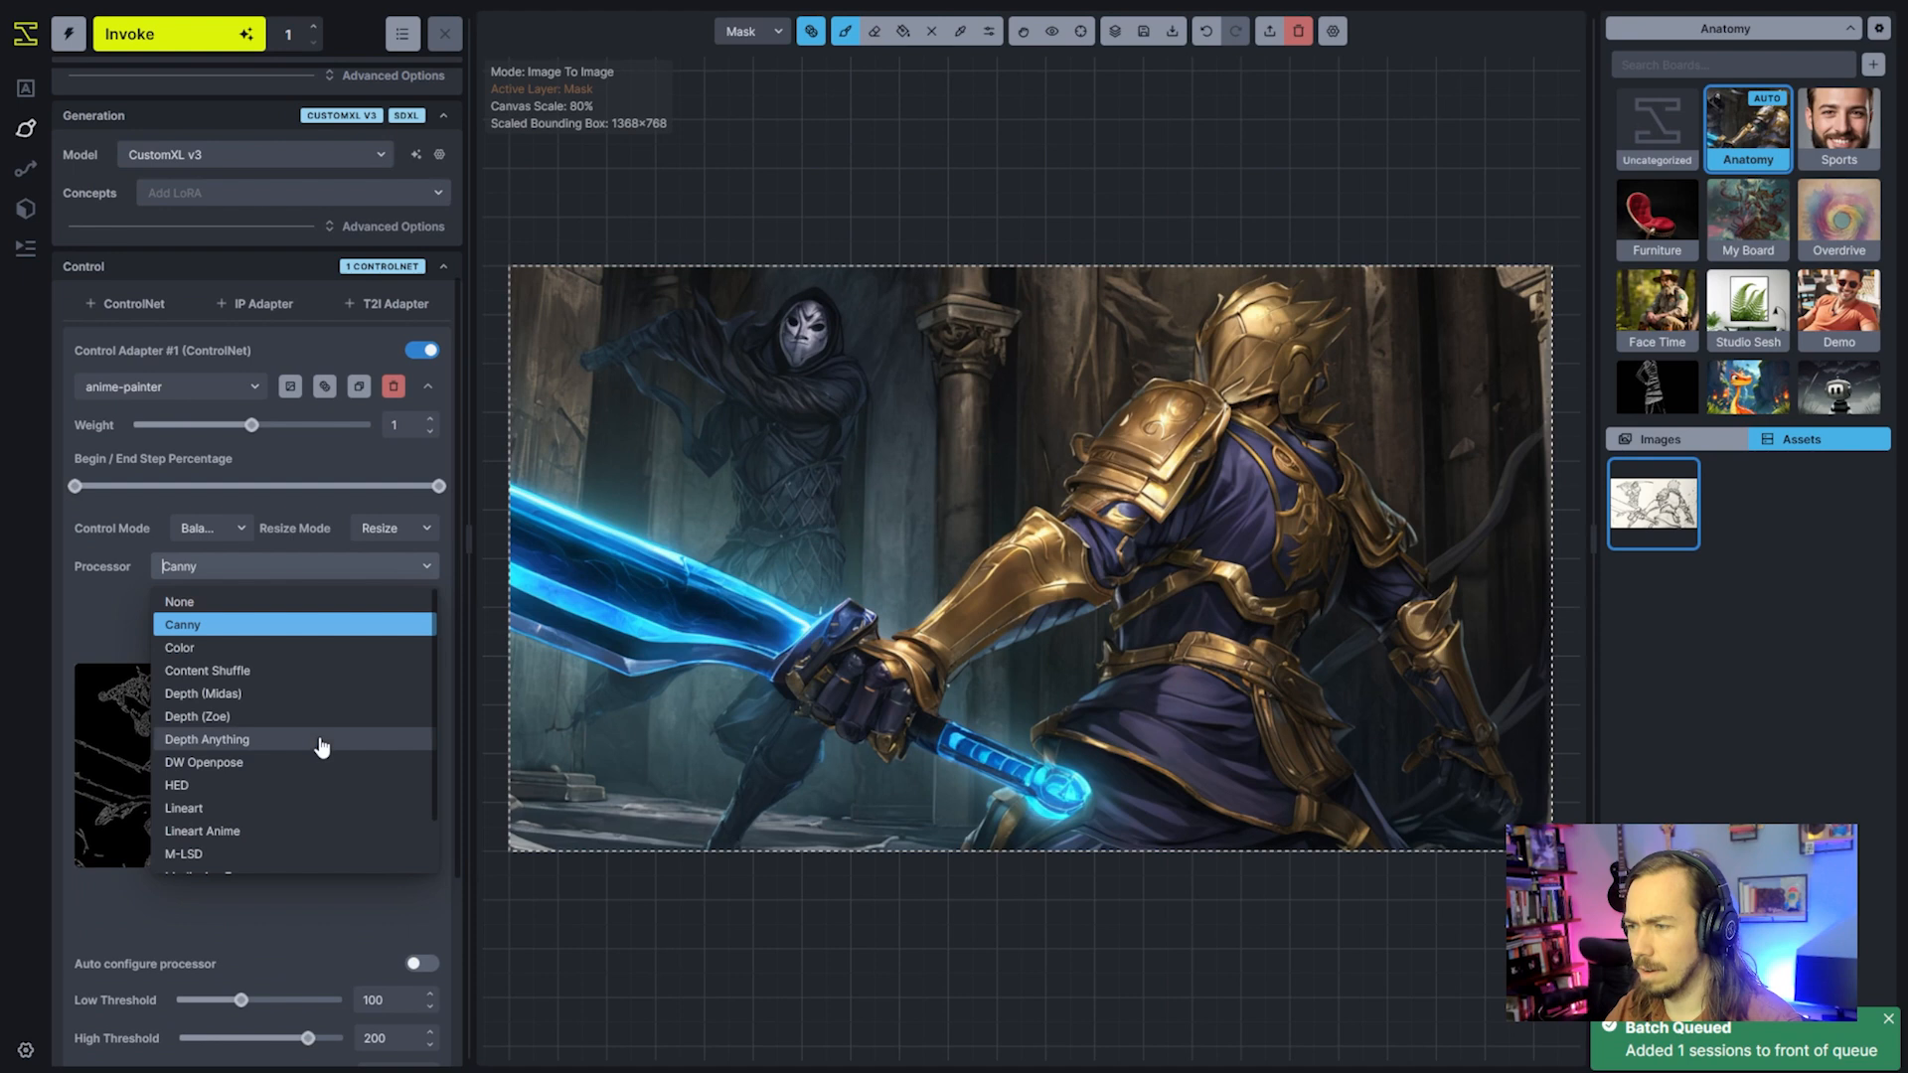
pyautogui.click(279, 808)
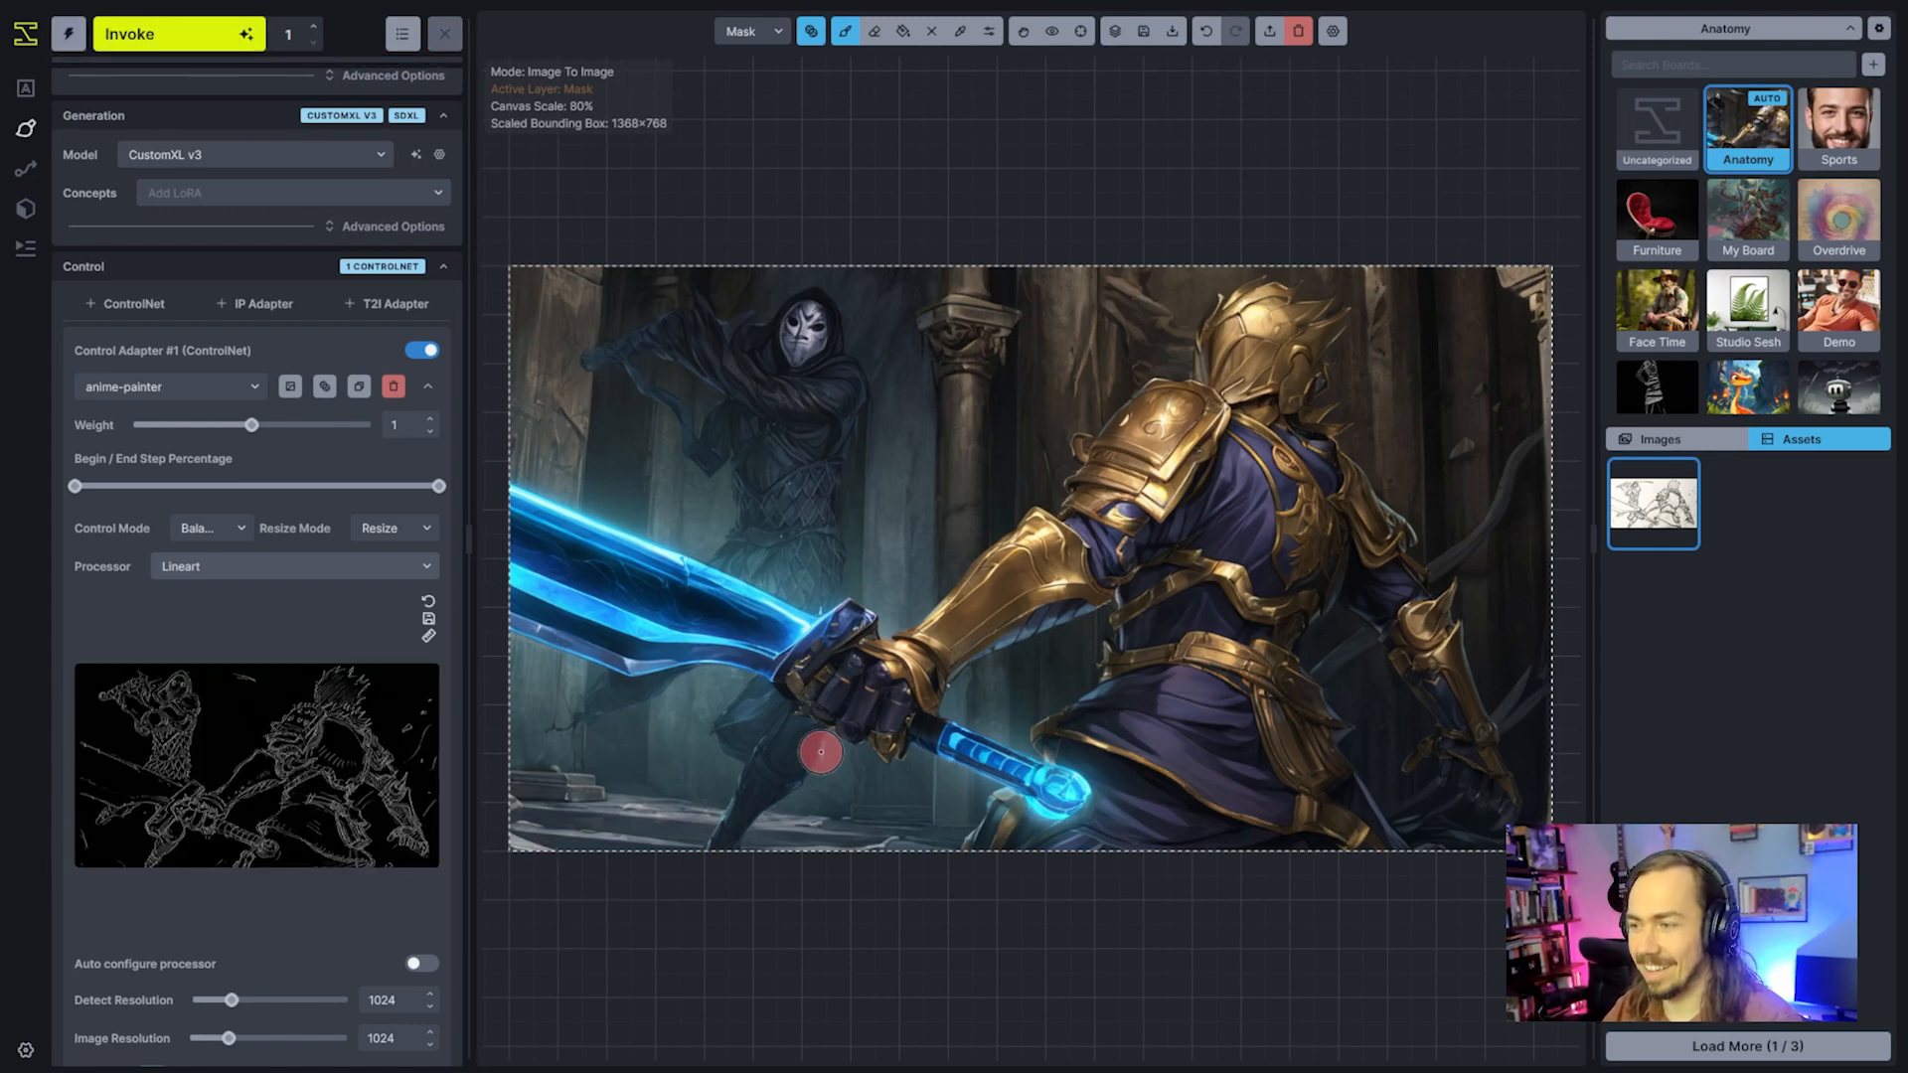
pyautogui.scroll(-2, 464, 732)
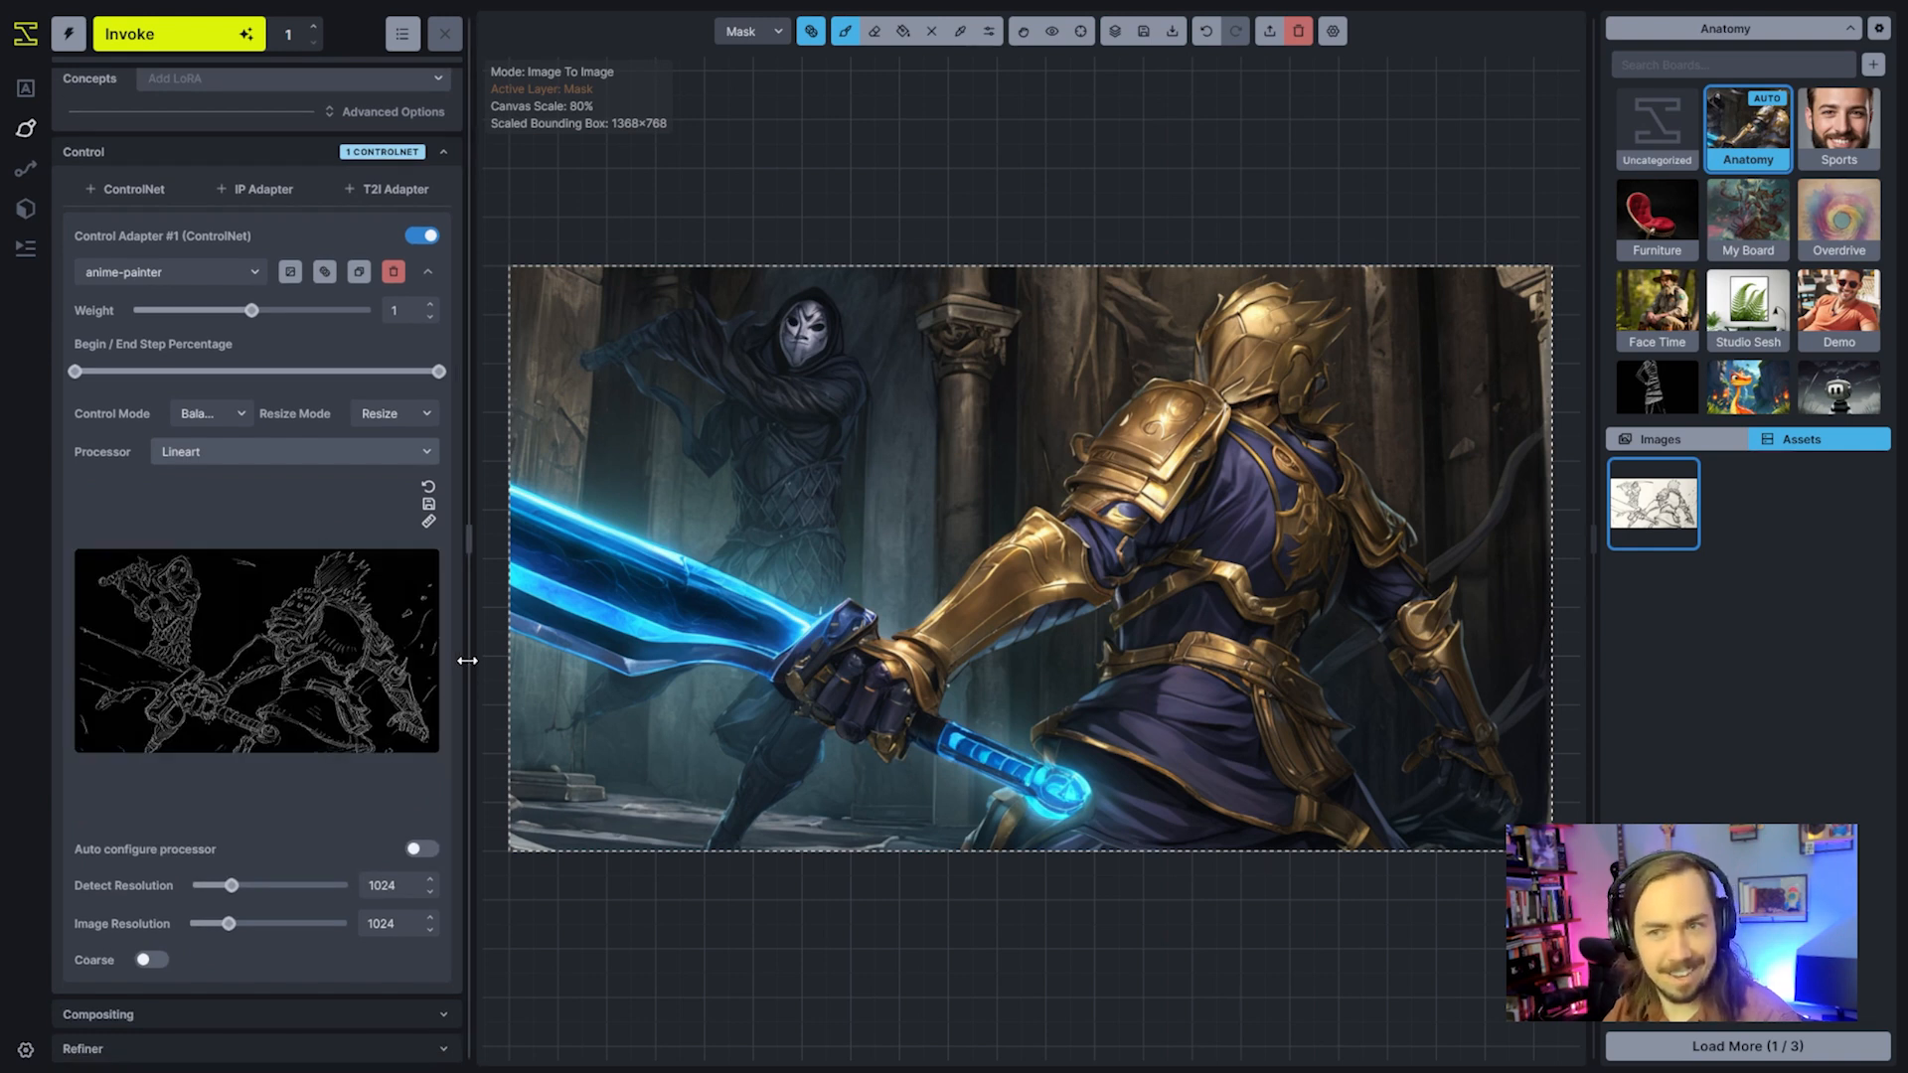
pyautogui.click(427, 277)
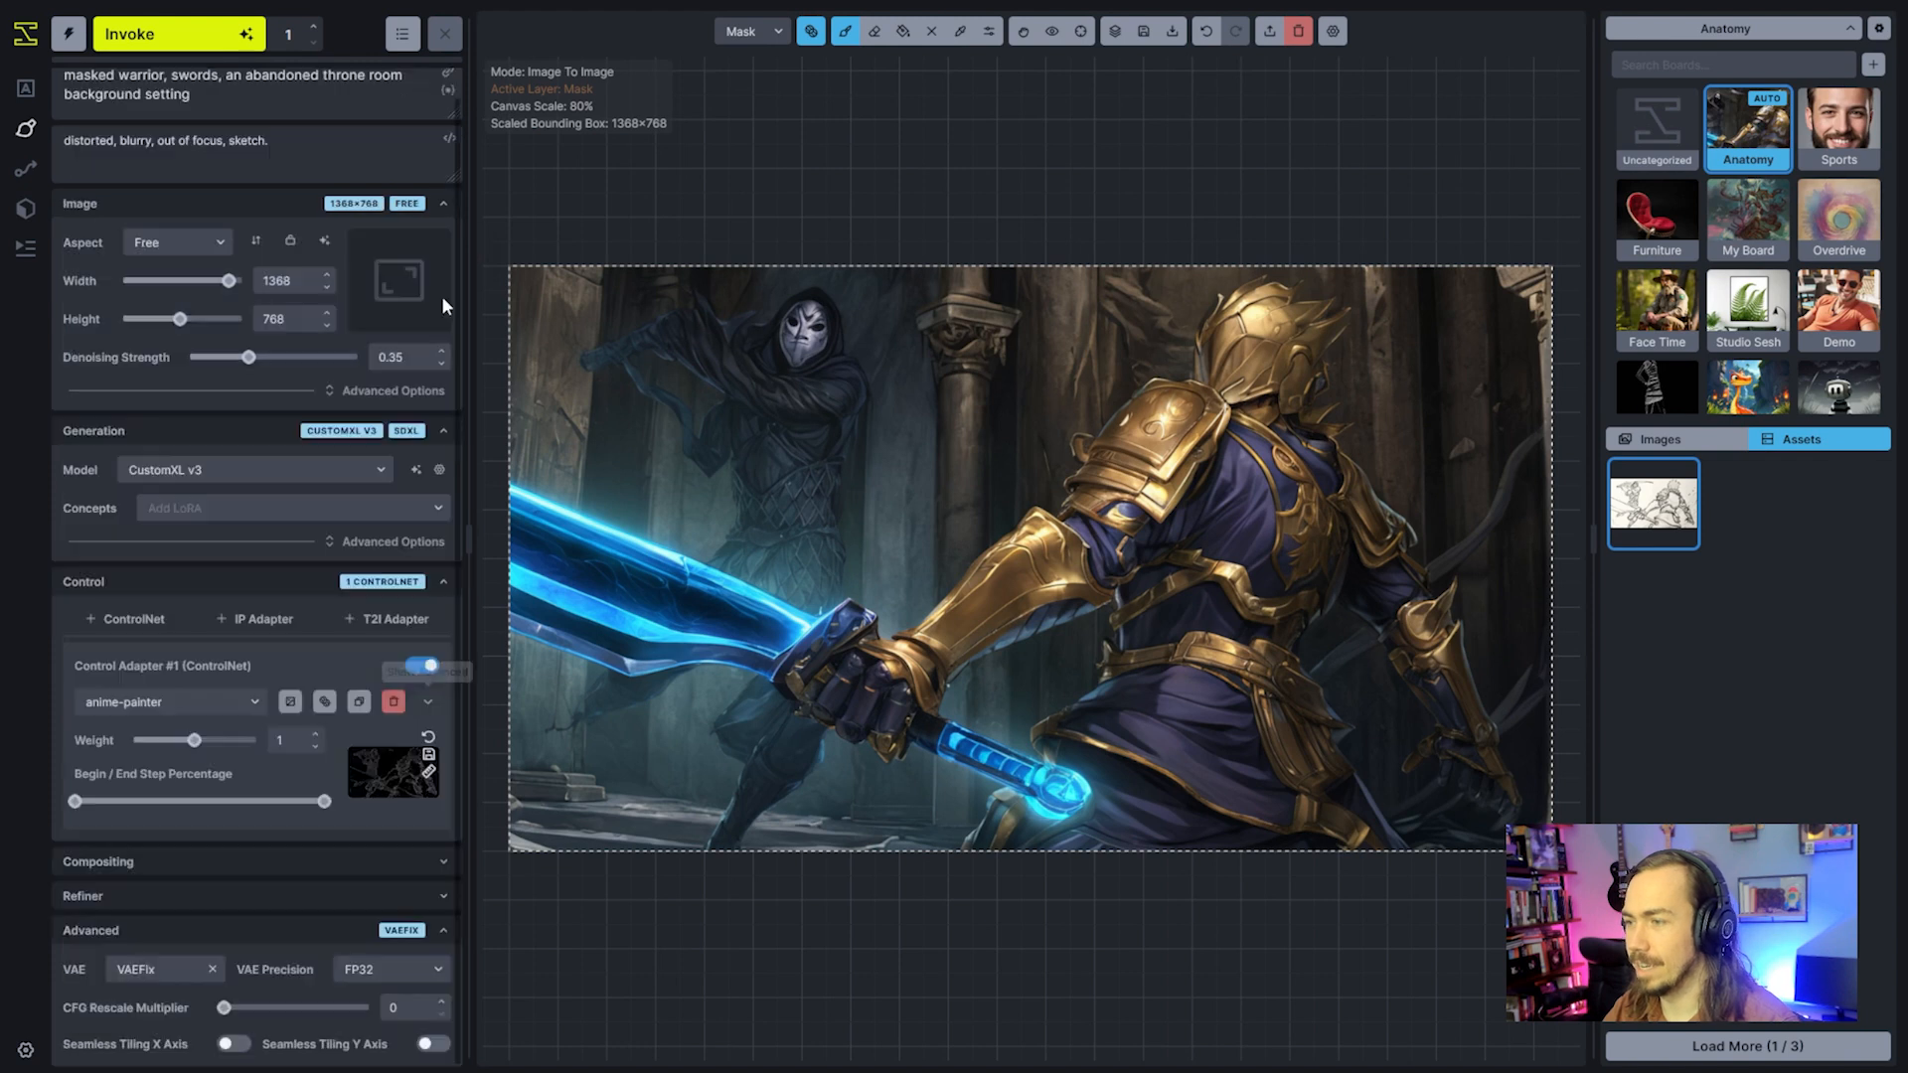
# Mask the background warrior's body and legs around the blue sword with an enlarged brush, and generate the inpainted result
pyautogui.press(']')
pyautogui.press(']')
pyautogui.press(']')
pyautogui.press(']')
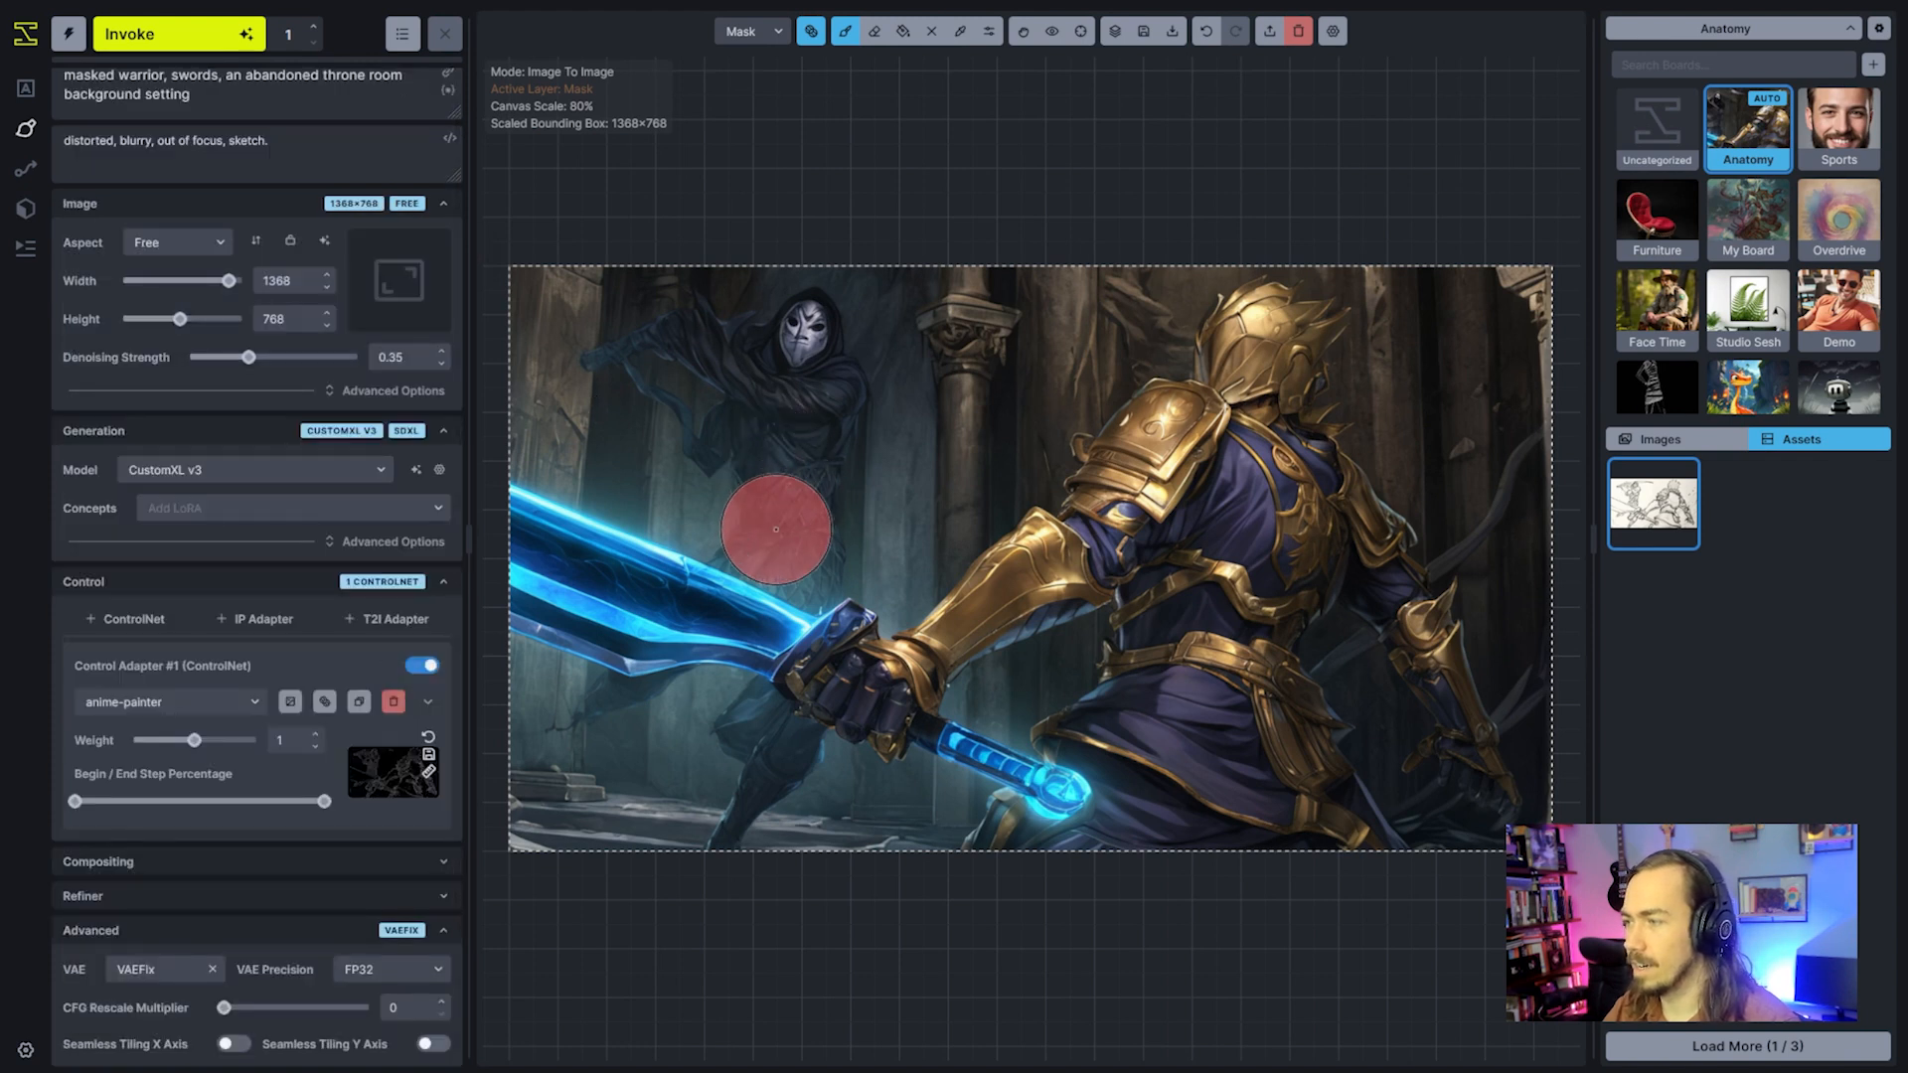
pyautogui.moveTo(766, 528)
pyautogui.mouseDown()
pyautogui.moveTo(804, 334)
pyautogui.moveTo(781, 405)
pyautogui.moveTo(743, 362)
pyautogui.moveTo(671, 353)
pyautogui.moveTo(669, 391)
pyautogui.moveTo(770, 483)
pyautogui.moveTo(801, 551)
pyautogui.moveTo(812, 399)
pyautogui.moveTo(690, 569)
pyautogui.moveTo(744, 522)
pyautogui.moveTo(783, 541)
pyautogui.mouseUp()
pyautogui.moveTo(555, 743)
pyautogui.mouseDown()
pyautogui.moveTo(562, 716)
pyautogui.moveTo(566, 732)
pyautogui.moveTo(610, 695)
pyautogui.moveTo(663, 690)
pyautogui.mouseUp()
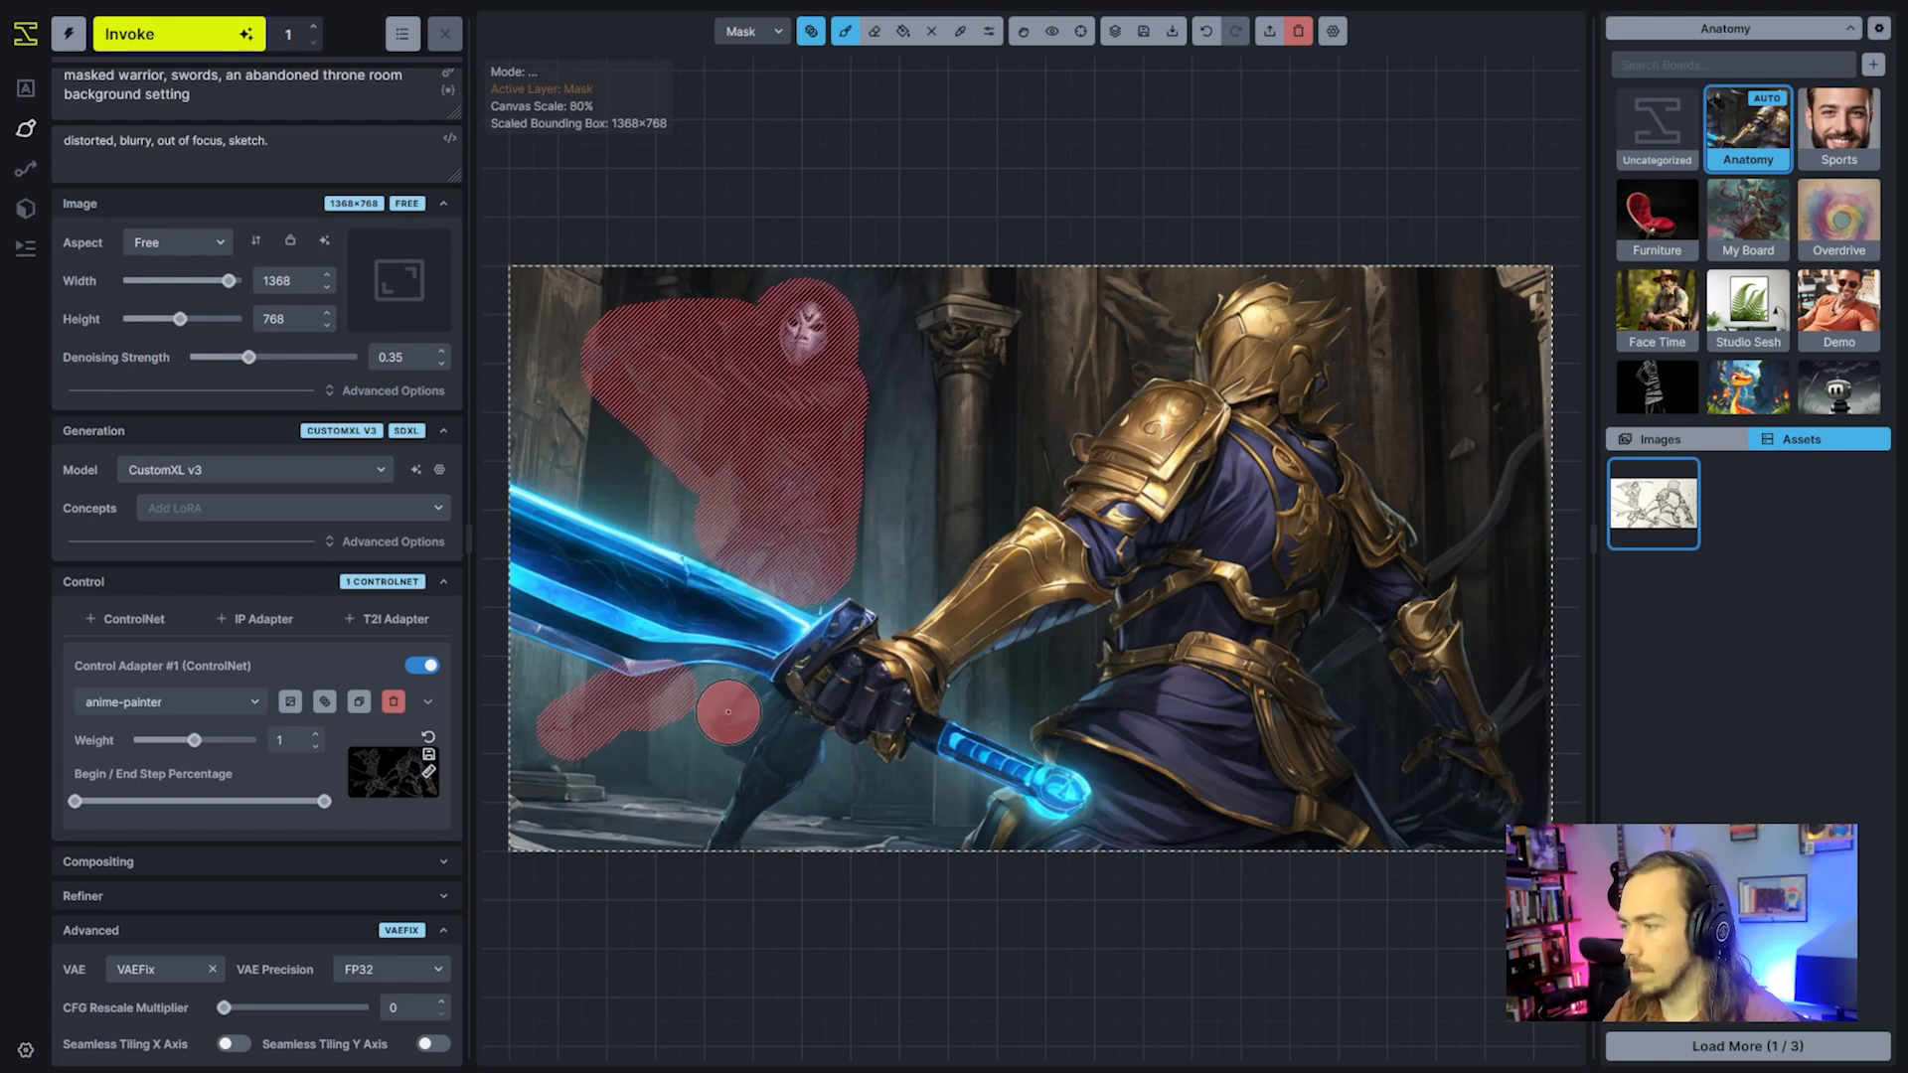
pyautogui.press('e')
pyautogui.press('b')
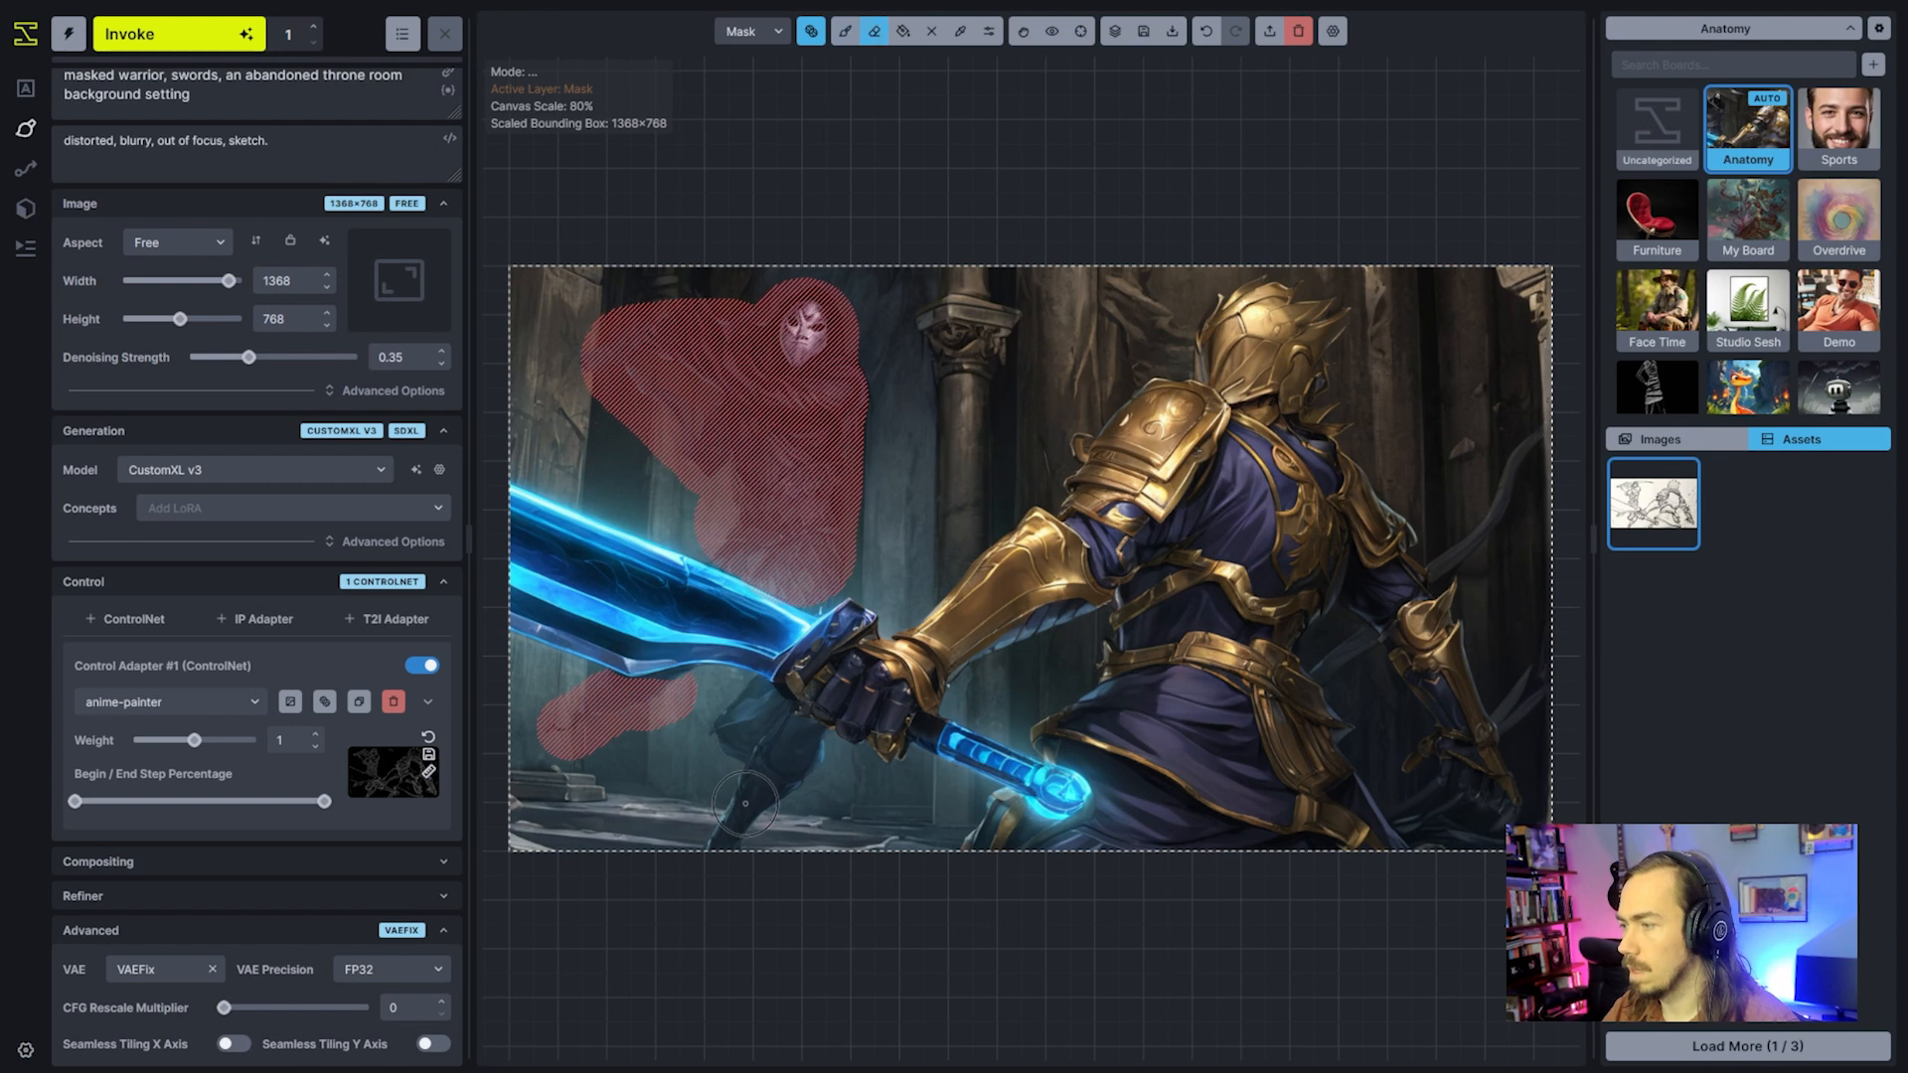
pyautogui.moveTo(756, 715)
pyautogui.mouseDown()
pyautogui.moveTo(737, 835)
pyautogui.moveTo(755, 708)
pyautogui.moveTo(790, 751)
pyautogui.mouseUp()
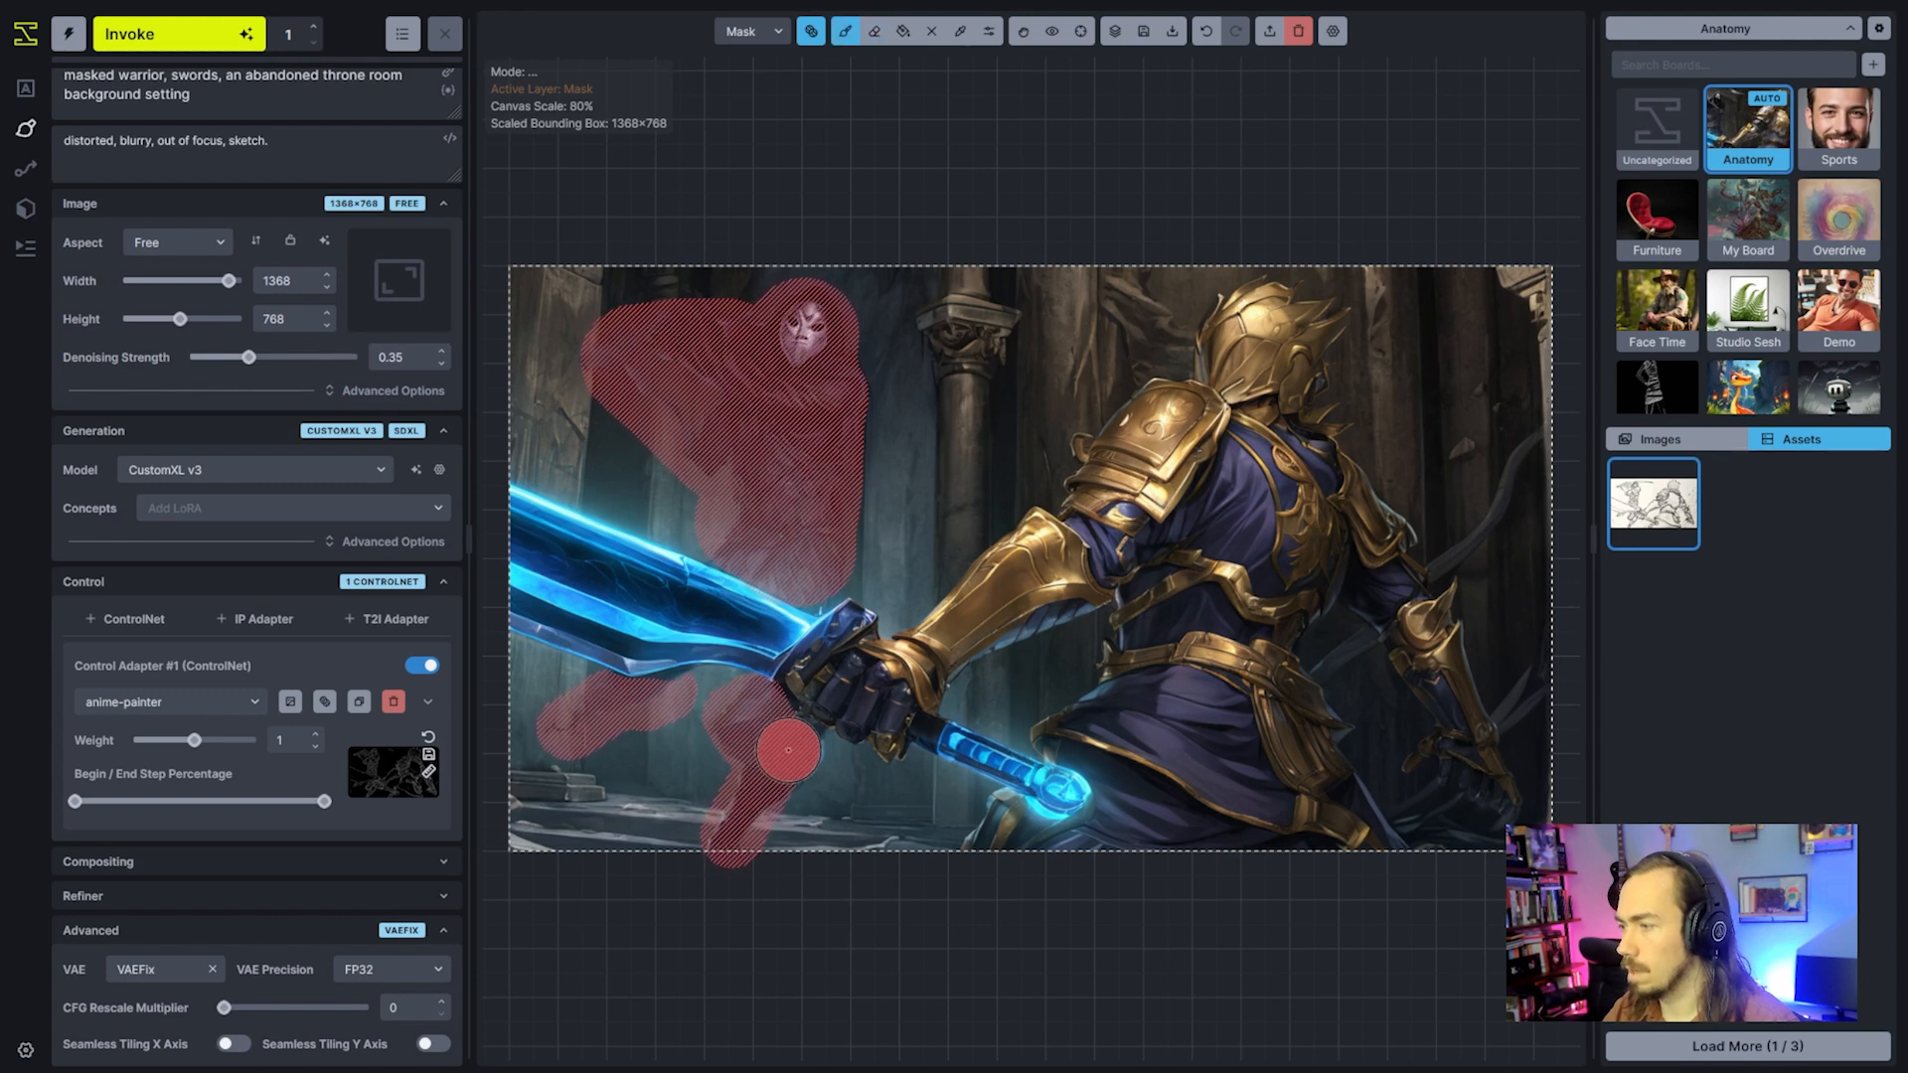
pyautogui.click(162, 36)
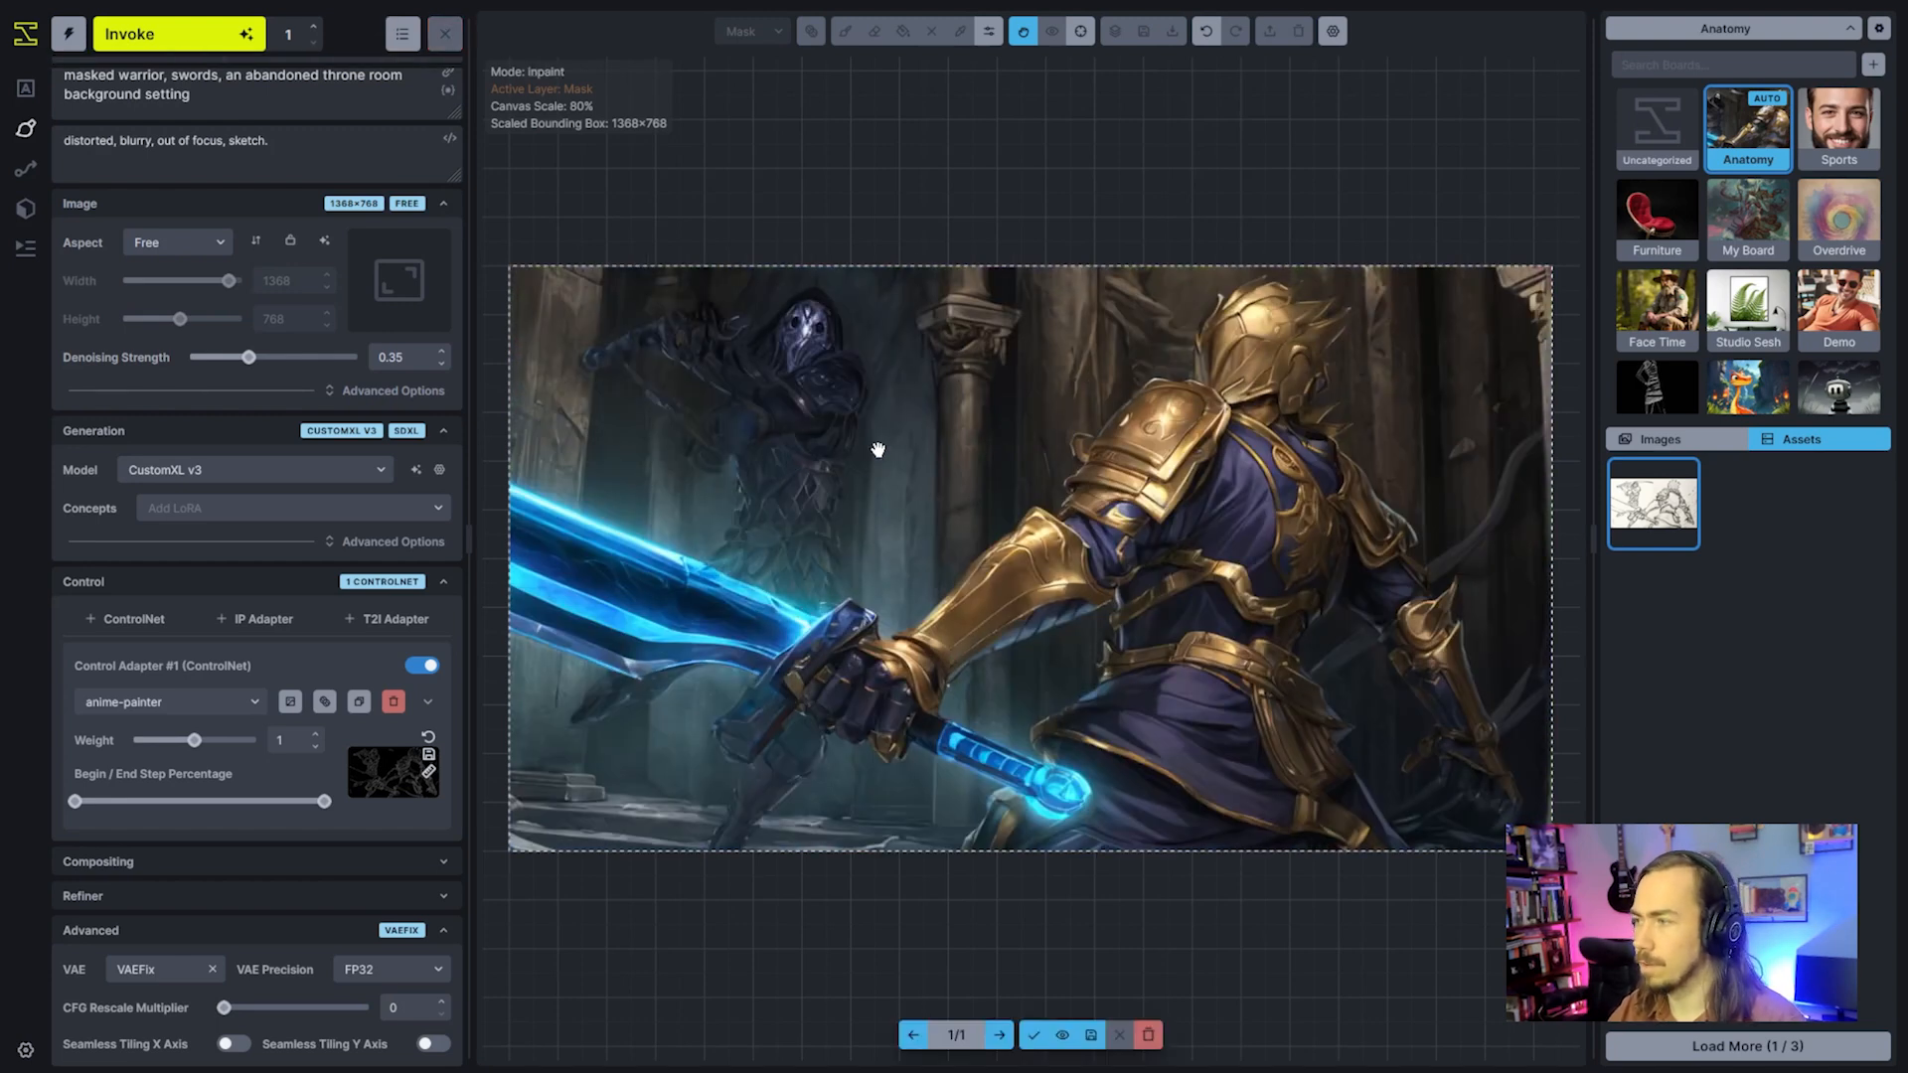
pyautogui.scroll(4, 885, 542)
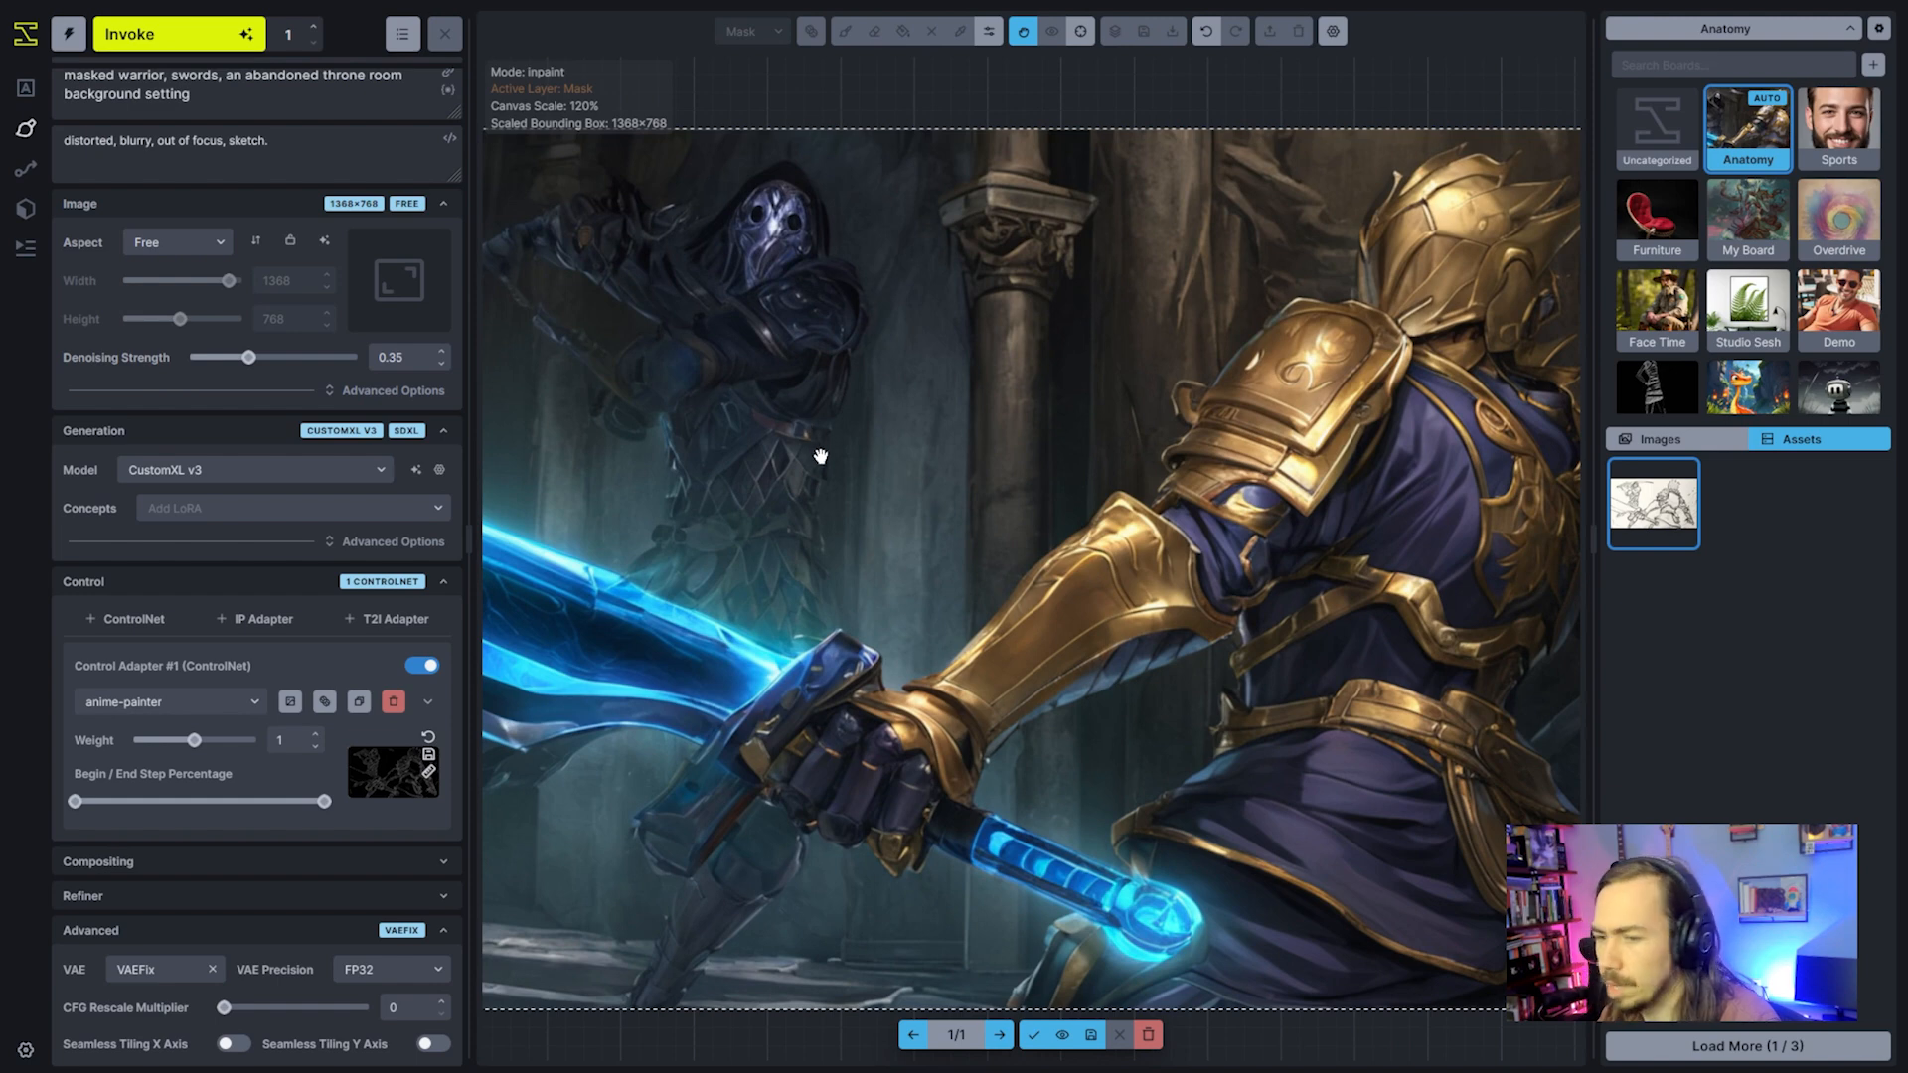
# Regenerate the masked background warrior at a denoising strength of 0.55, accept the result and clear its mask
pyautogui.scroll(-3, 820, 457)
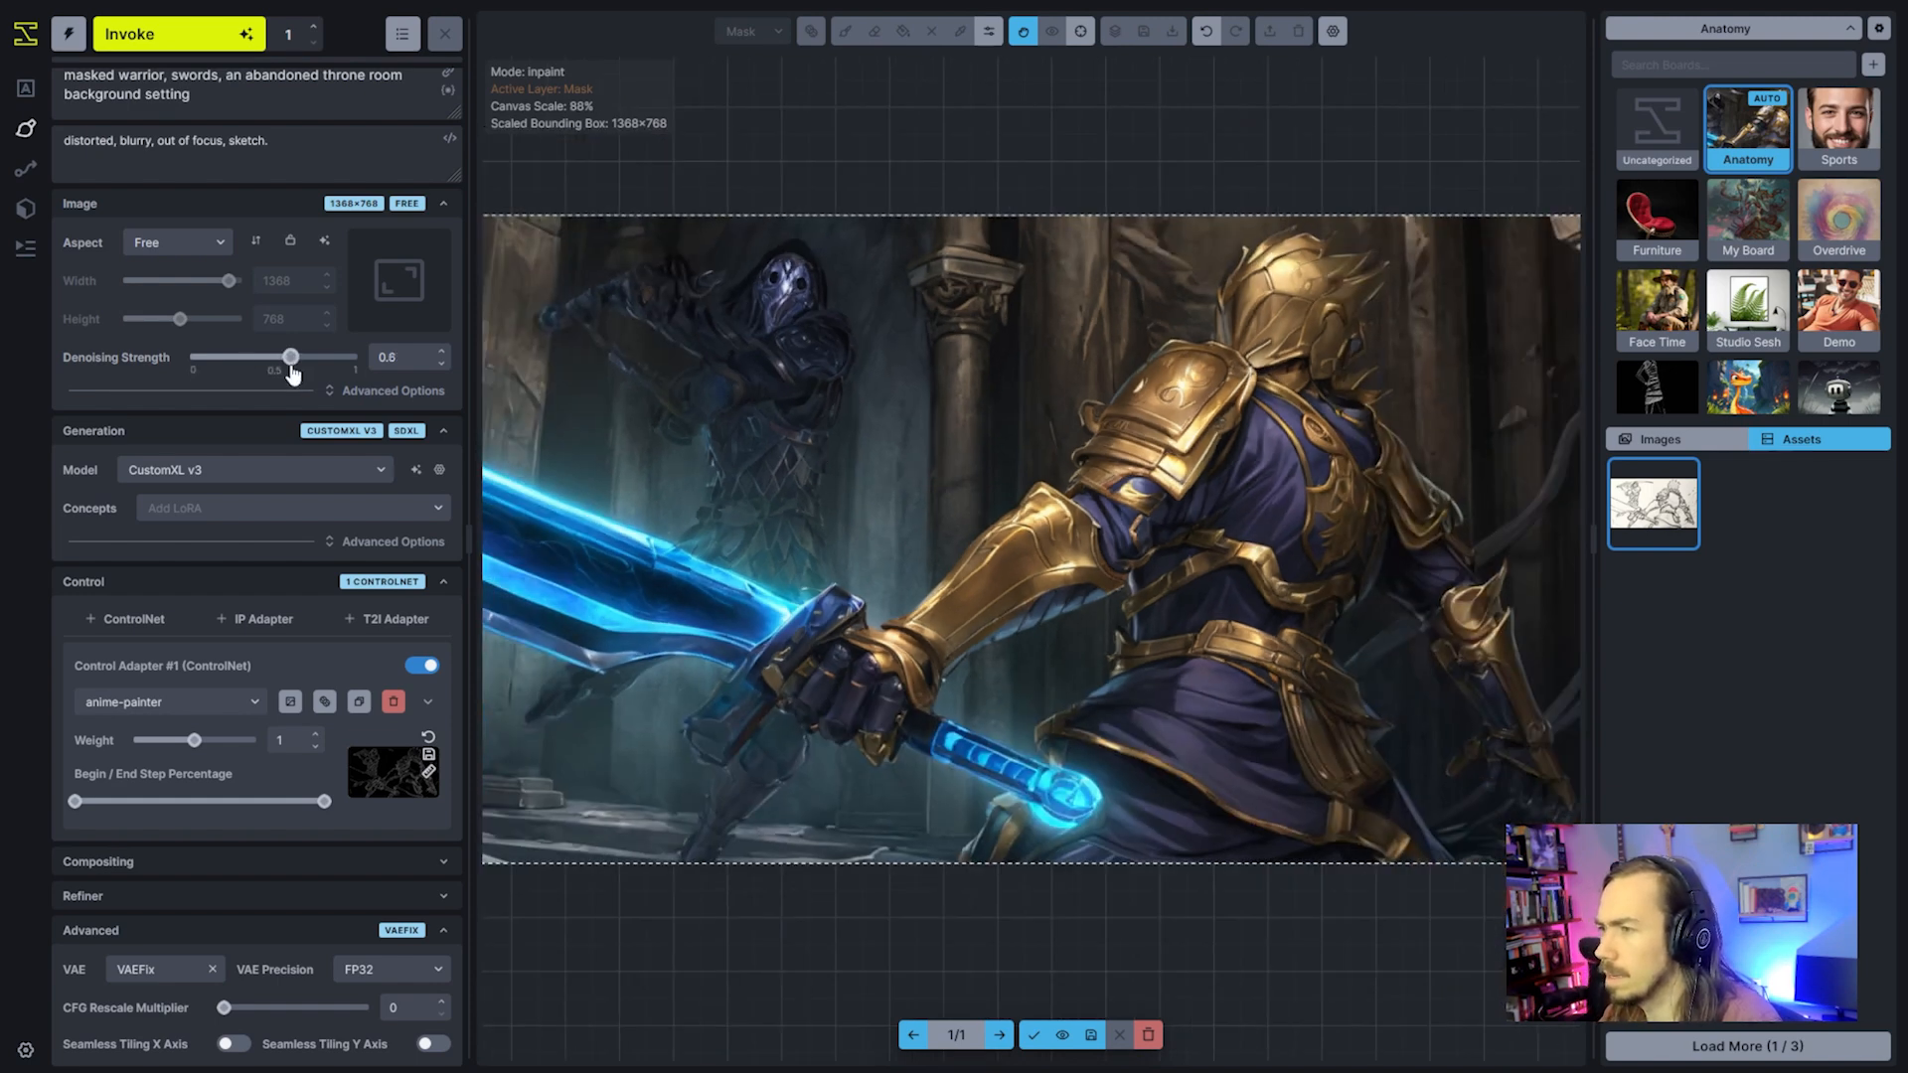
pyautogui.moveTo(290, 360); pyautogui.dragTo(283, 359)
pyautogui.click(179, 34)
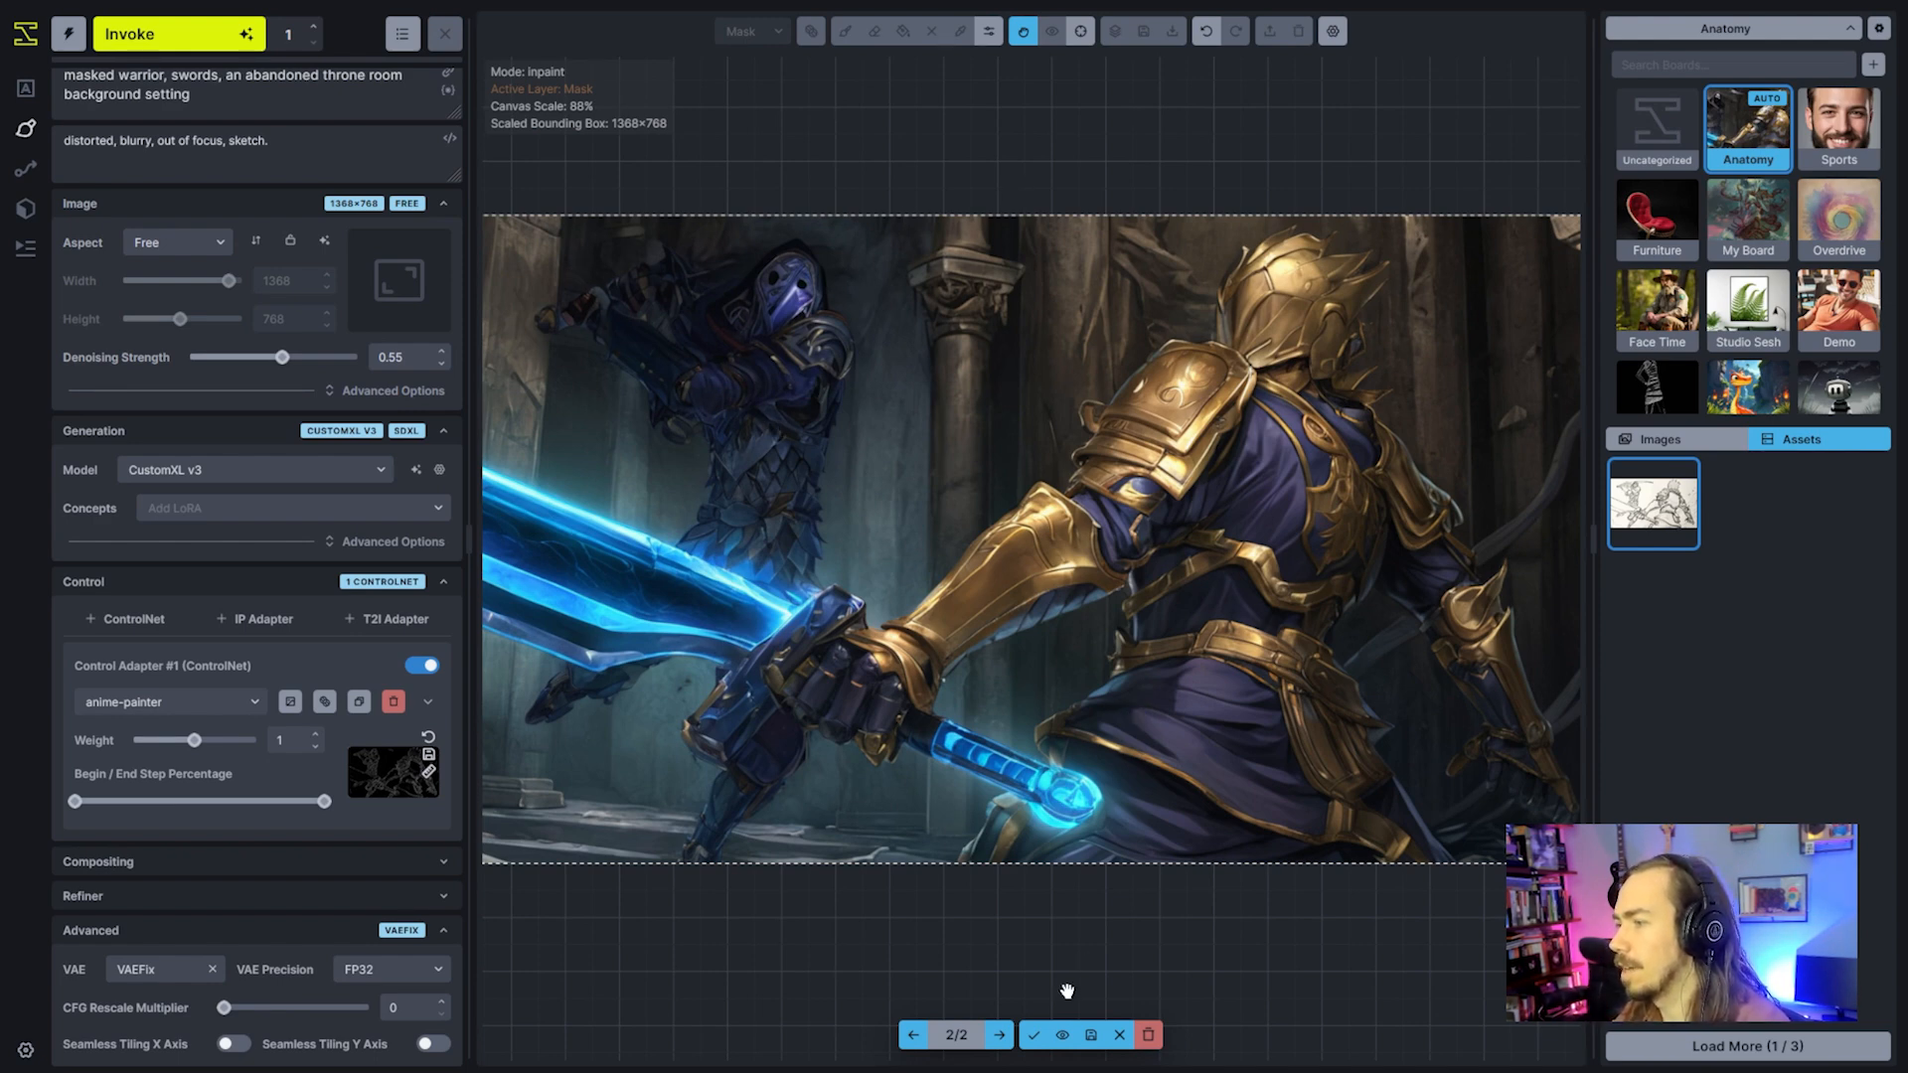
pyautogui.click(1034, 1034)
pyautogui.hotkey('shift', 'c')
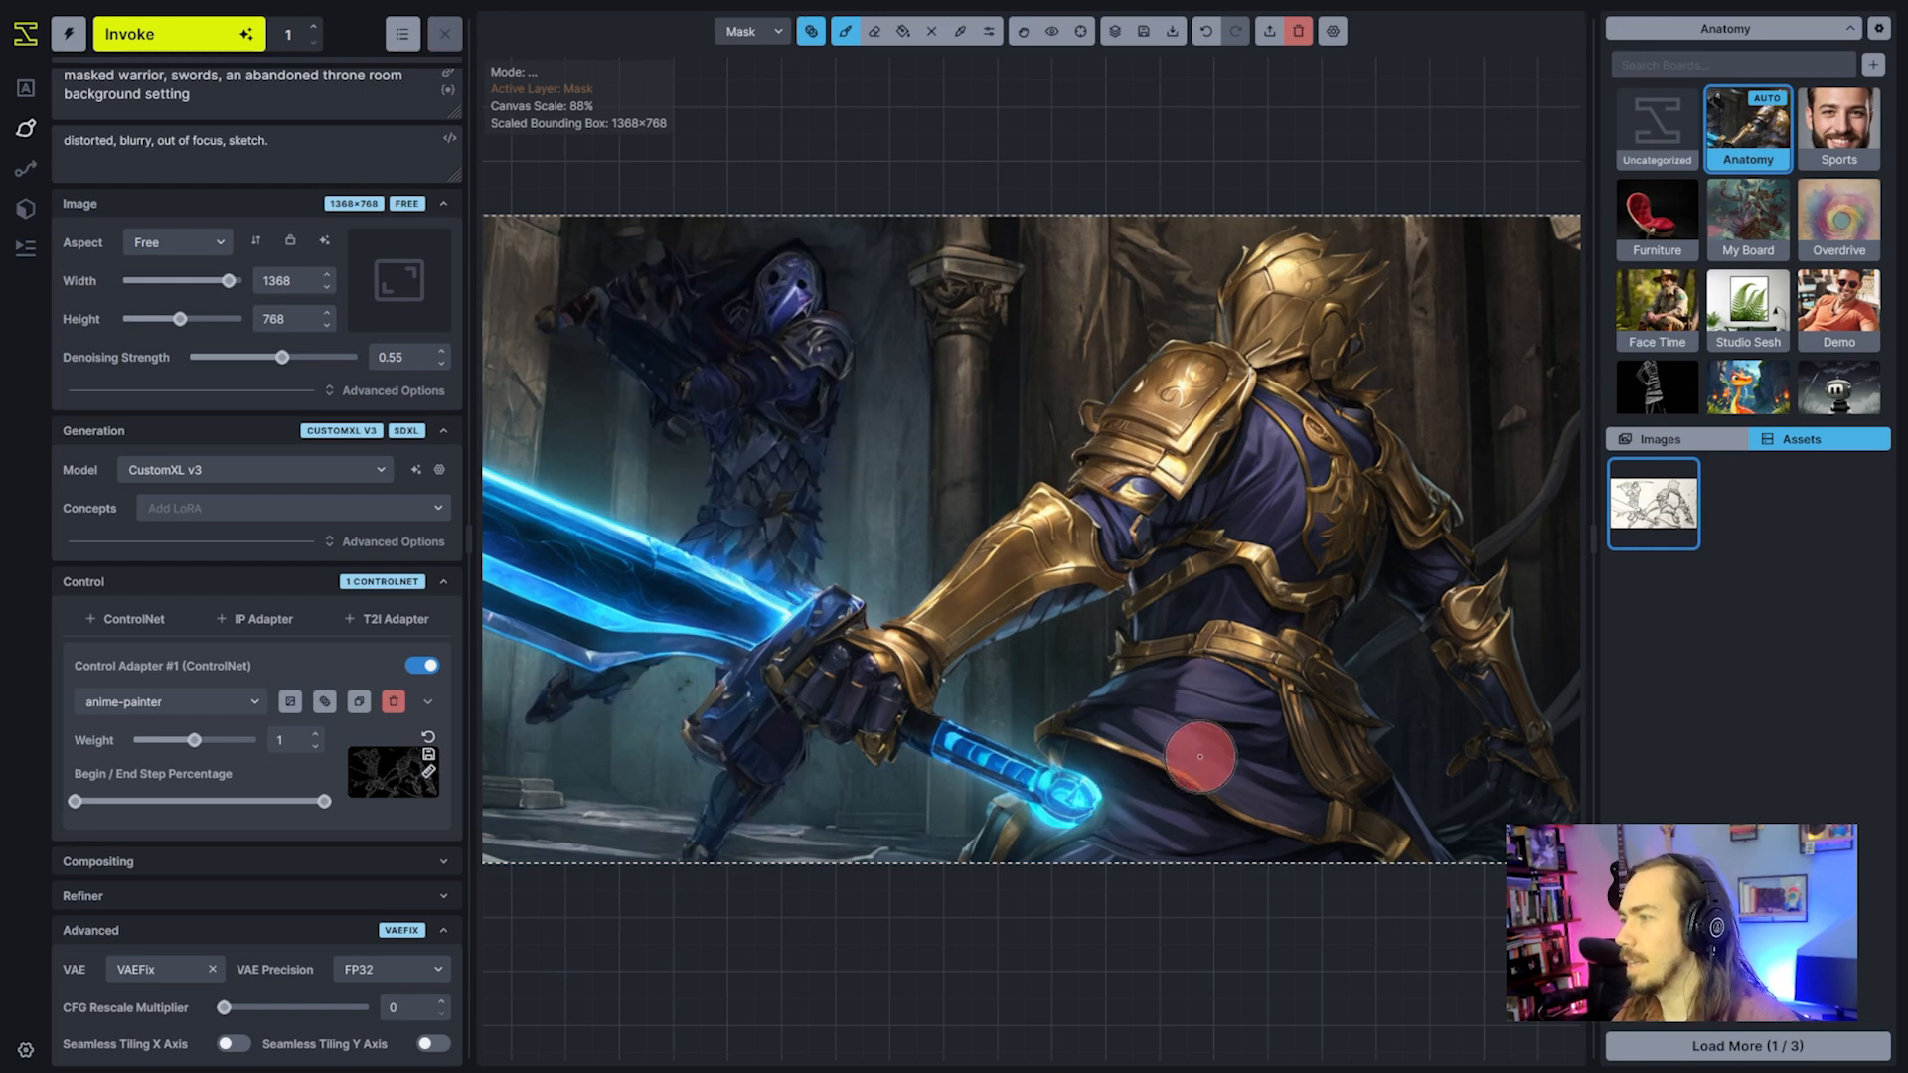
# Resize the bounding box to 384×384 around the background warrior's upper body and use that canvas area as the ControlNet's control image
pyautogui.scroll(-3, 1214, 770)
pyautogui.press('v')
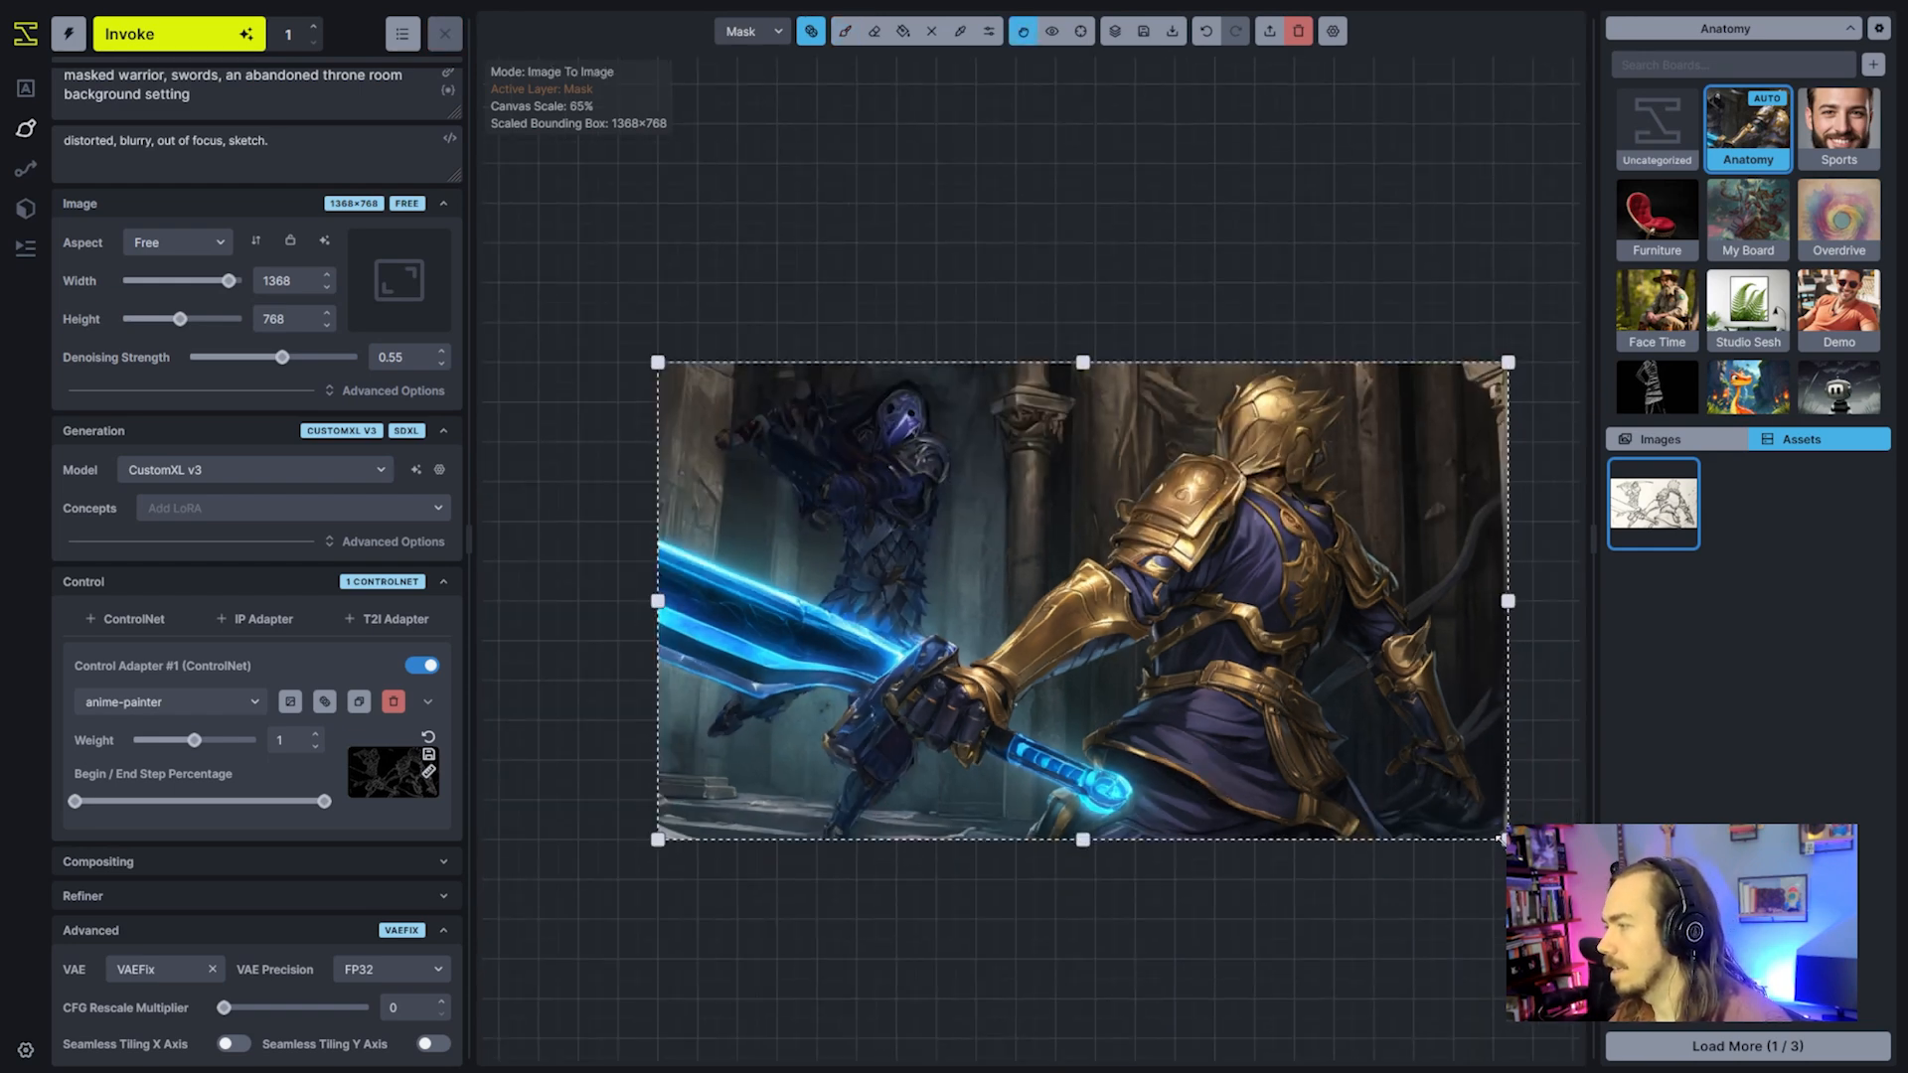
pyautogui.moveTo(1507, 838); pyautogui.dragTo(758, 616)
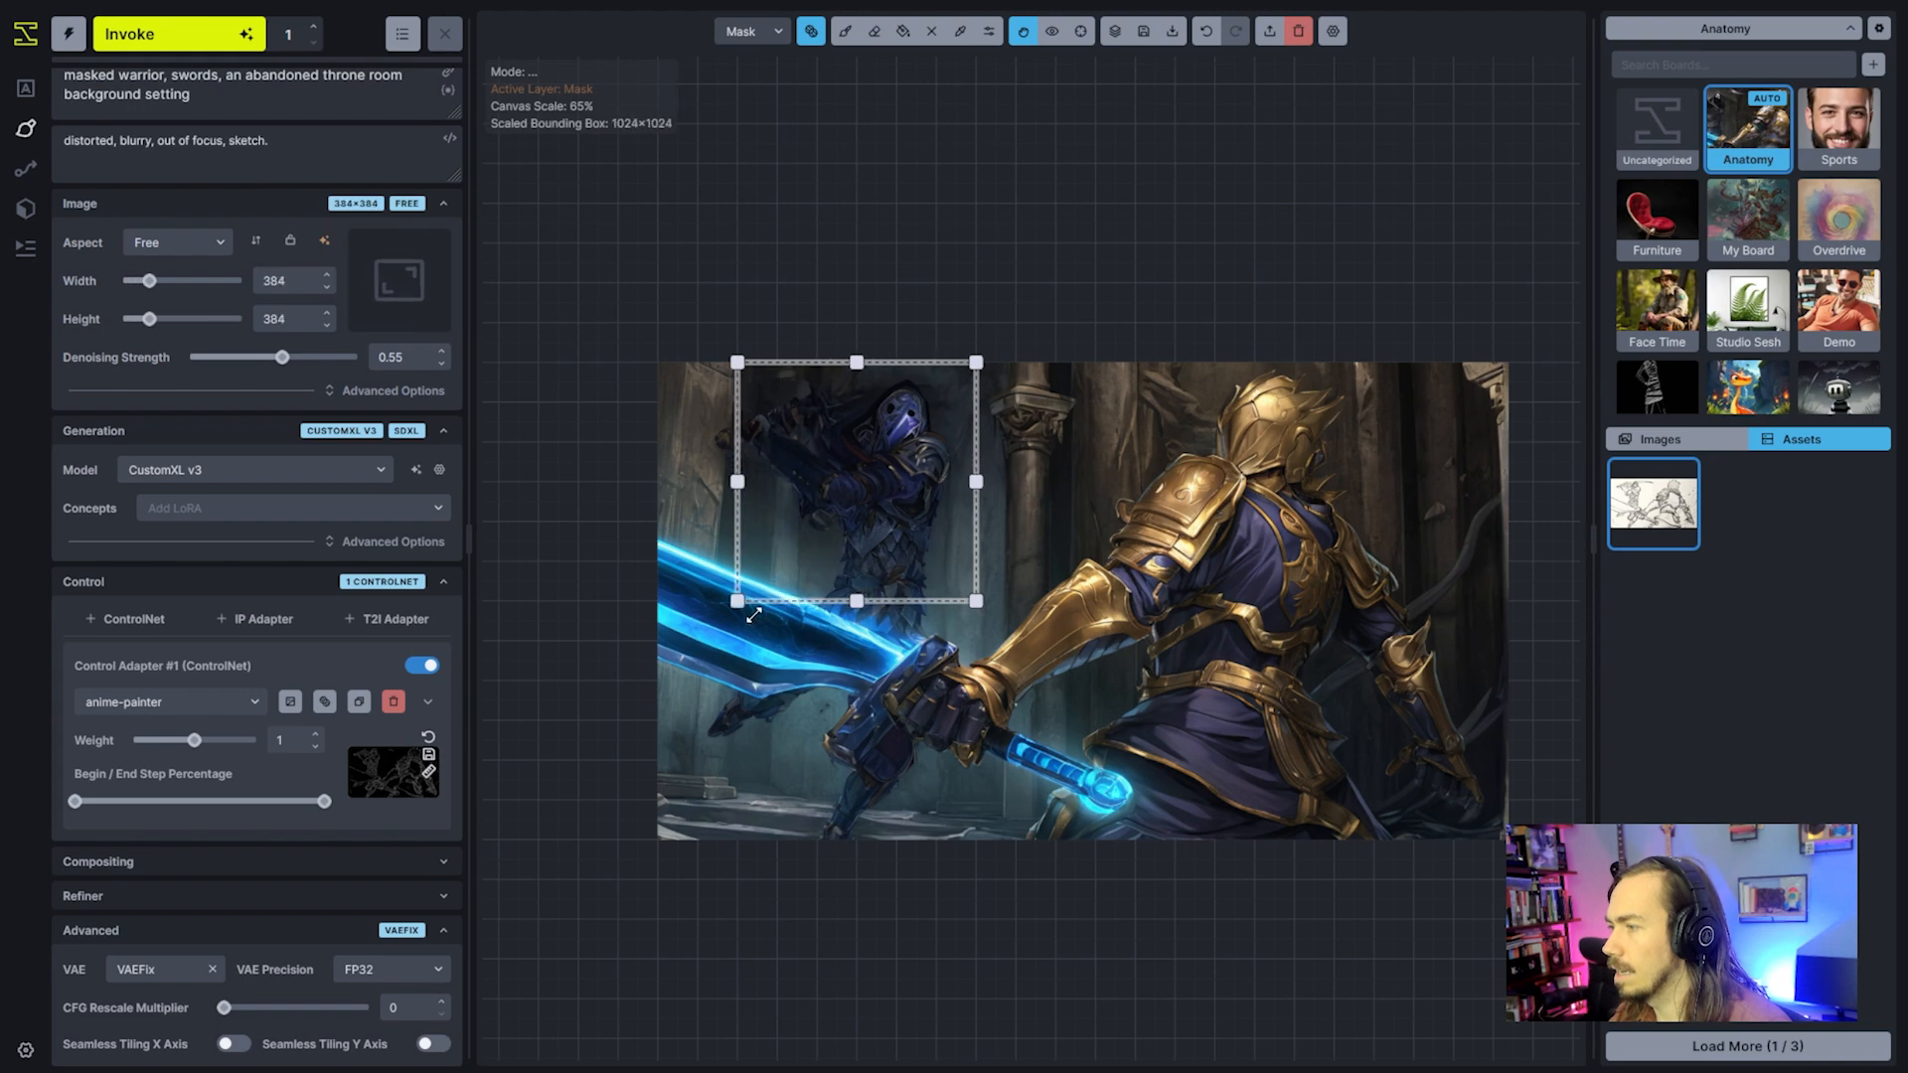
pyautogui.click(323, 710)
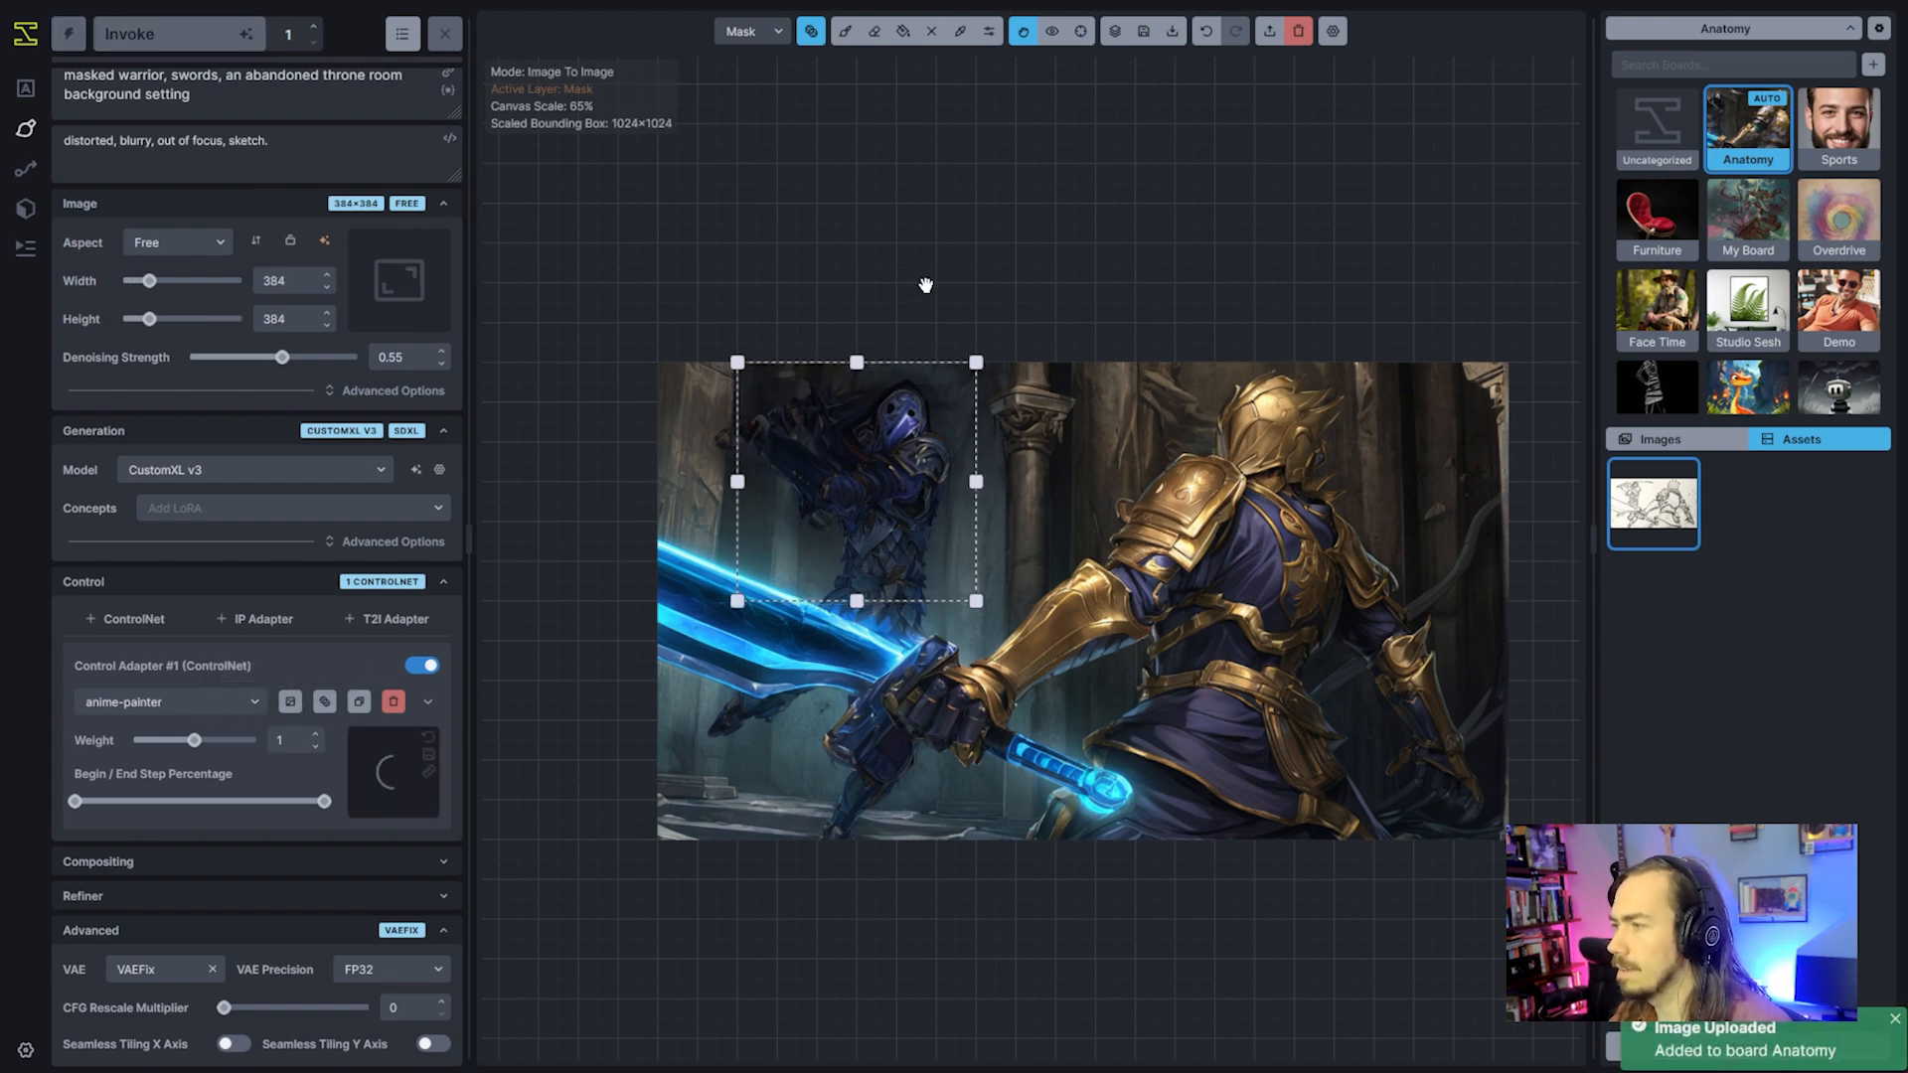
# Mask the background warrior's face and set the ControlNet to weight 0.55 with an end step of 80%
pyautogui.scroll(5, 929, 303)
pyautogui.scroll(3, 967, 487)
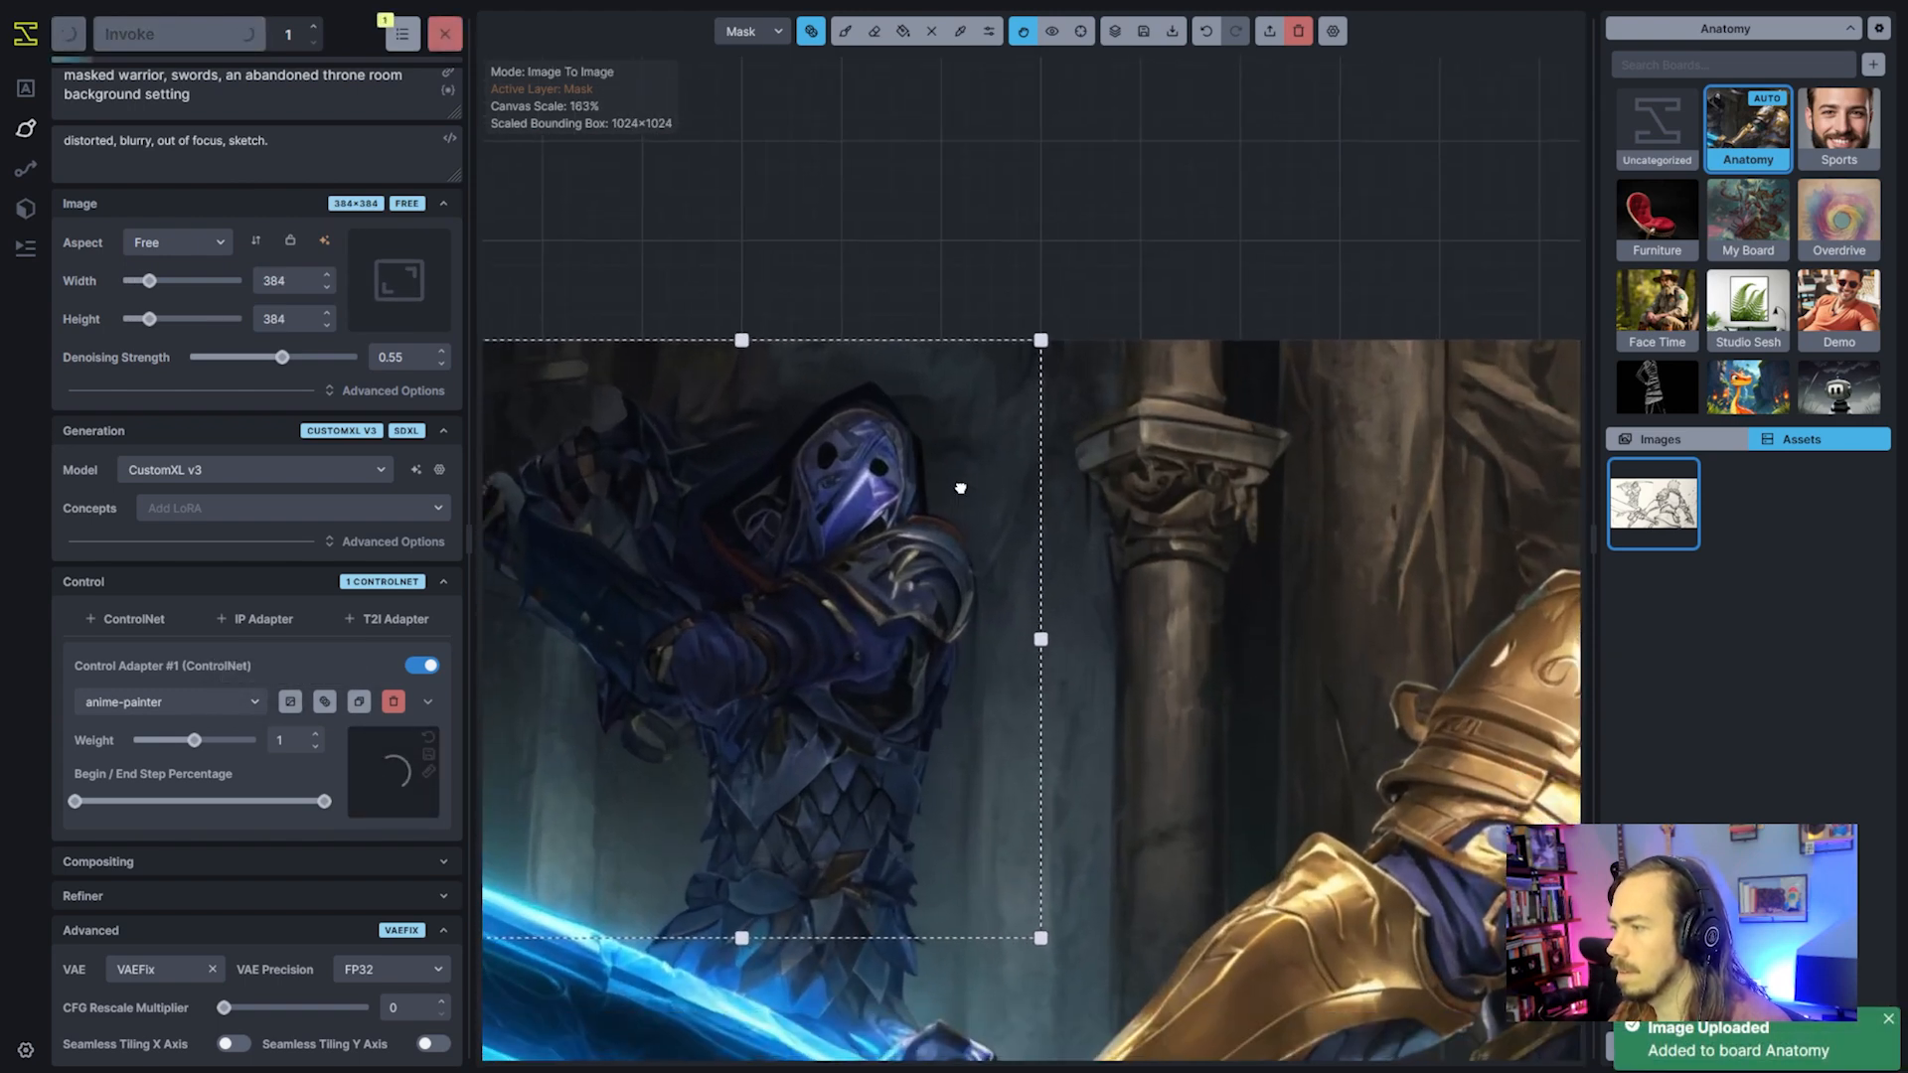
pyautogui.press('b')
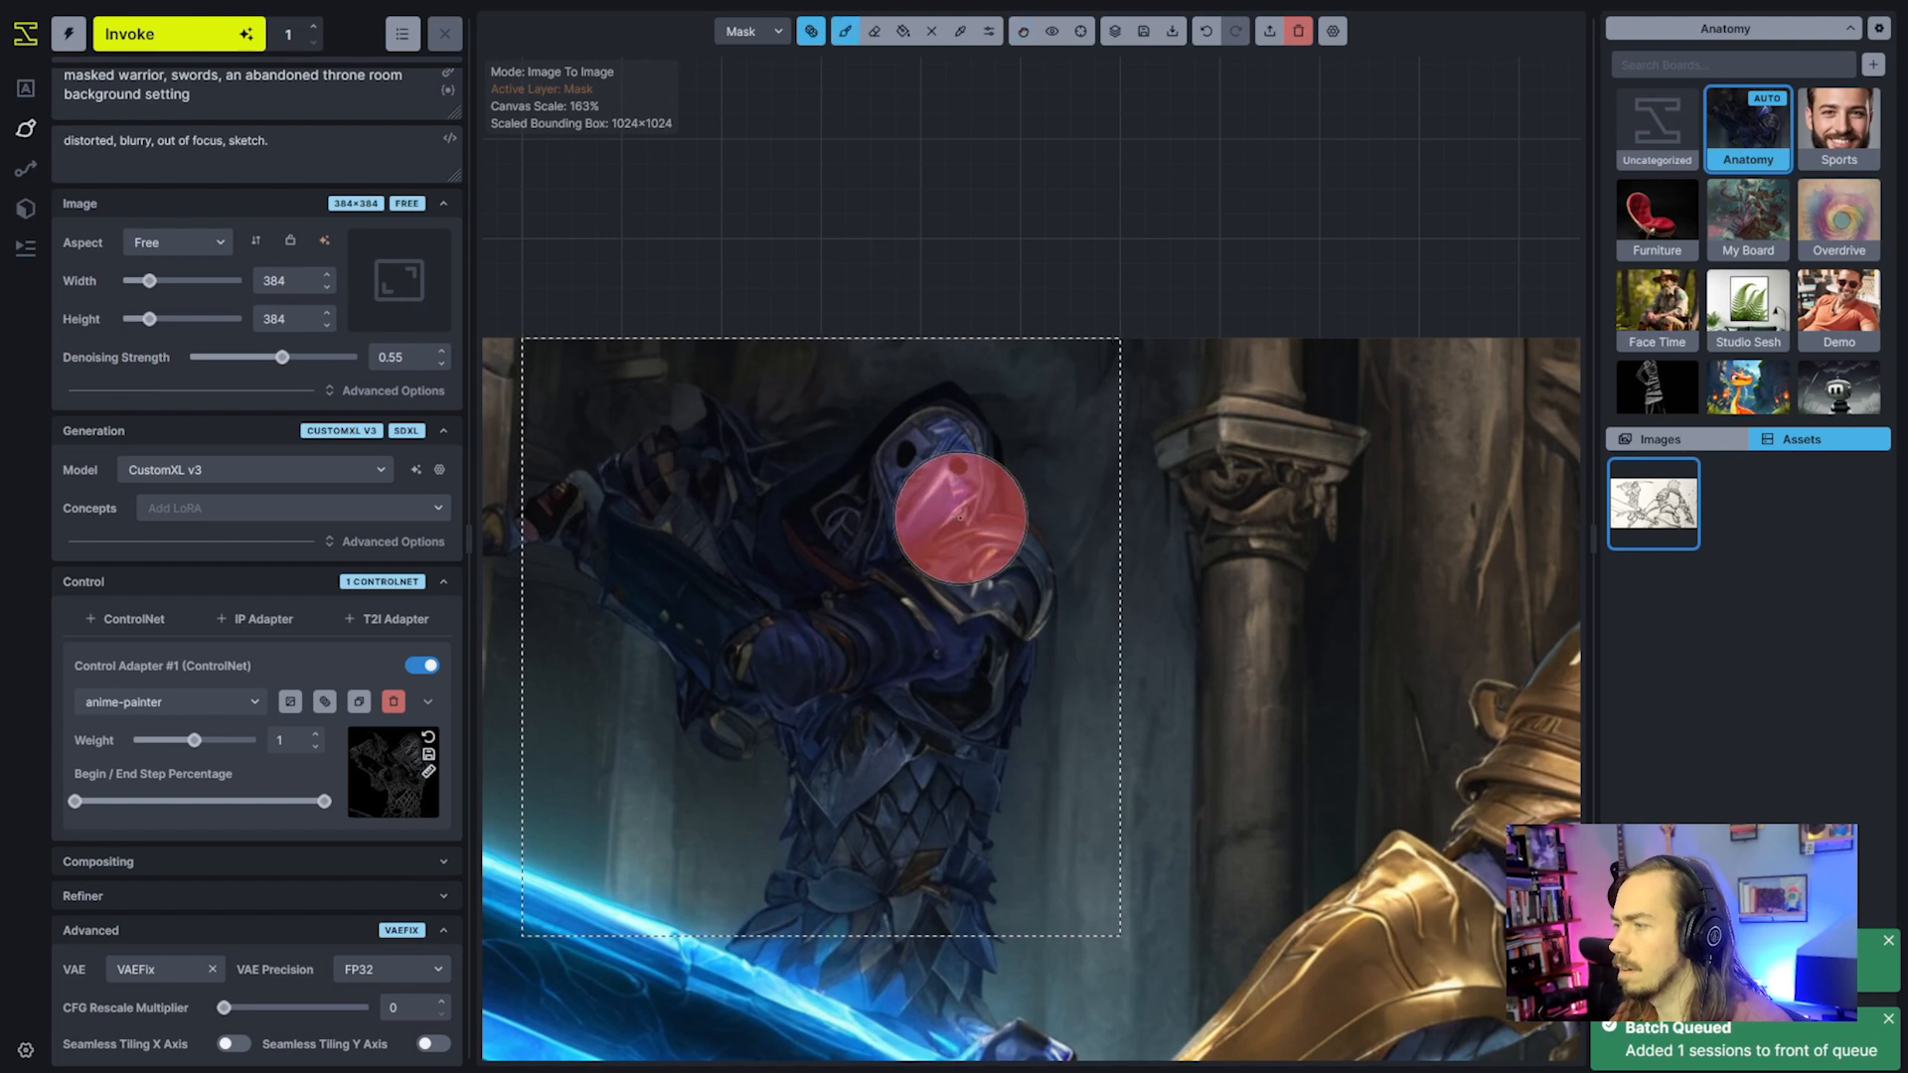
pyautogui.click(901, 515)
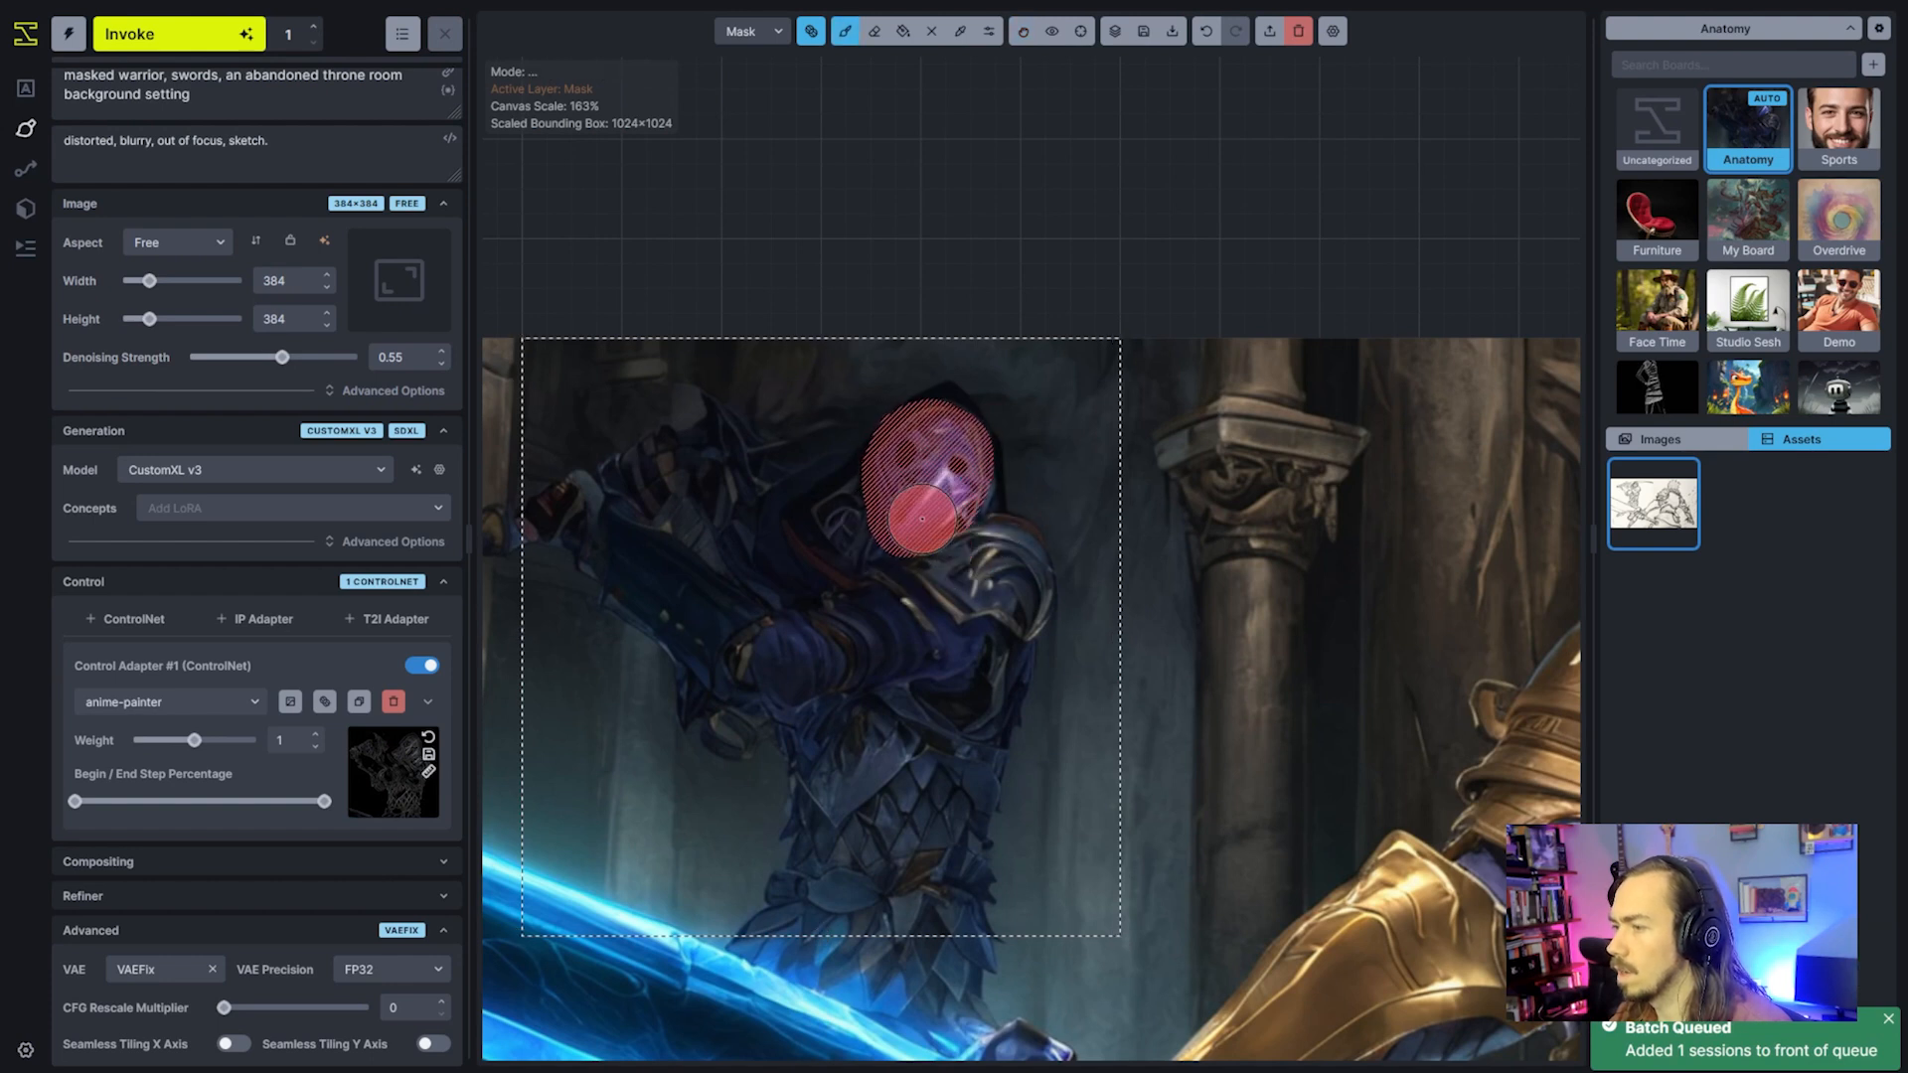
pyautogui.click(167, 742)
pyautogui.click(274, 801)
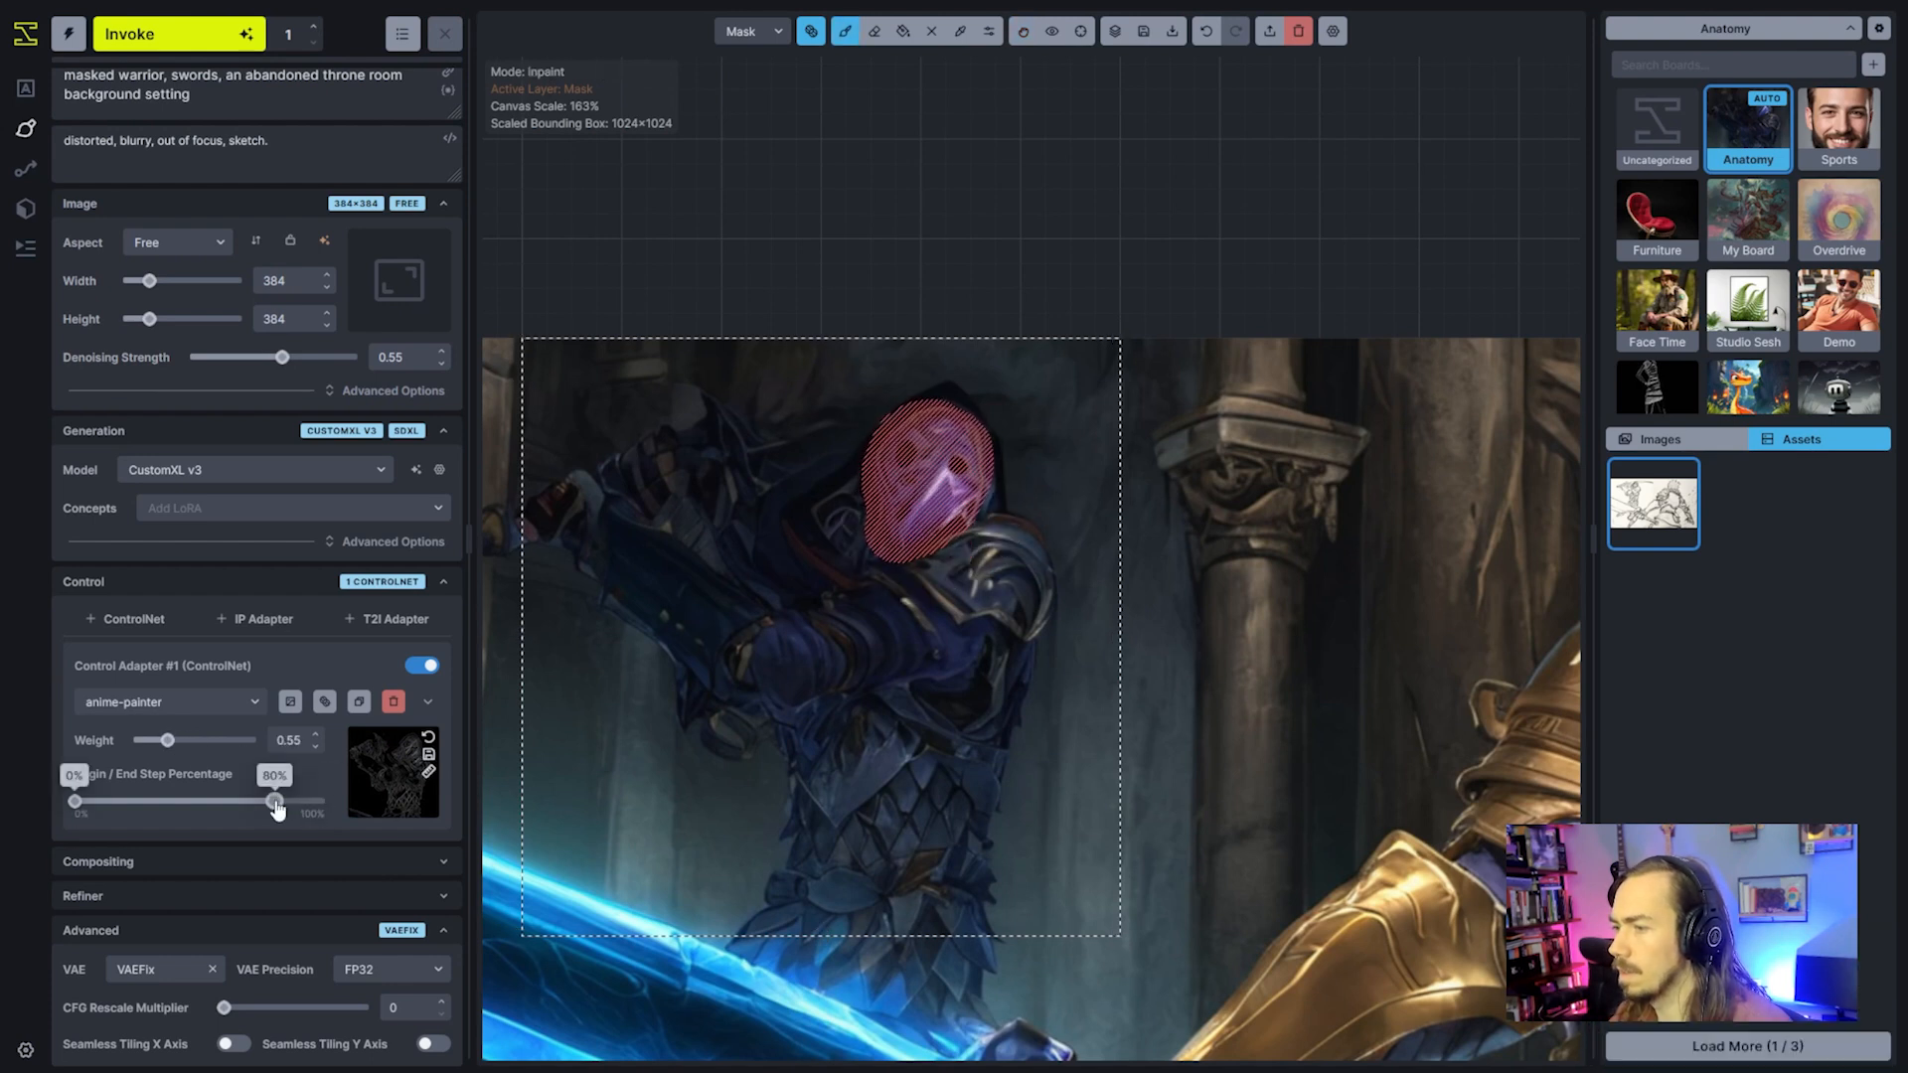
# Reword the prompt to "a masked warrior, raven themed, sword up in swing" without the armored hero, and generate the masked face
pyautogui.click(81, 85)
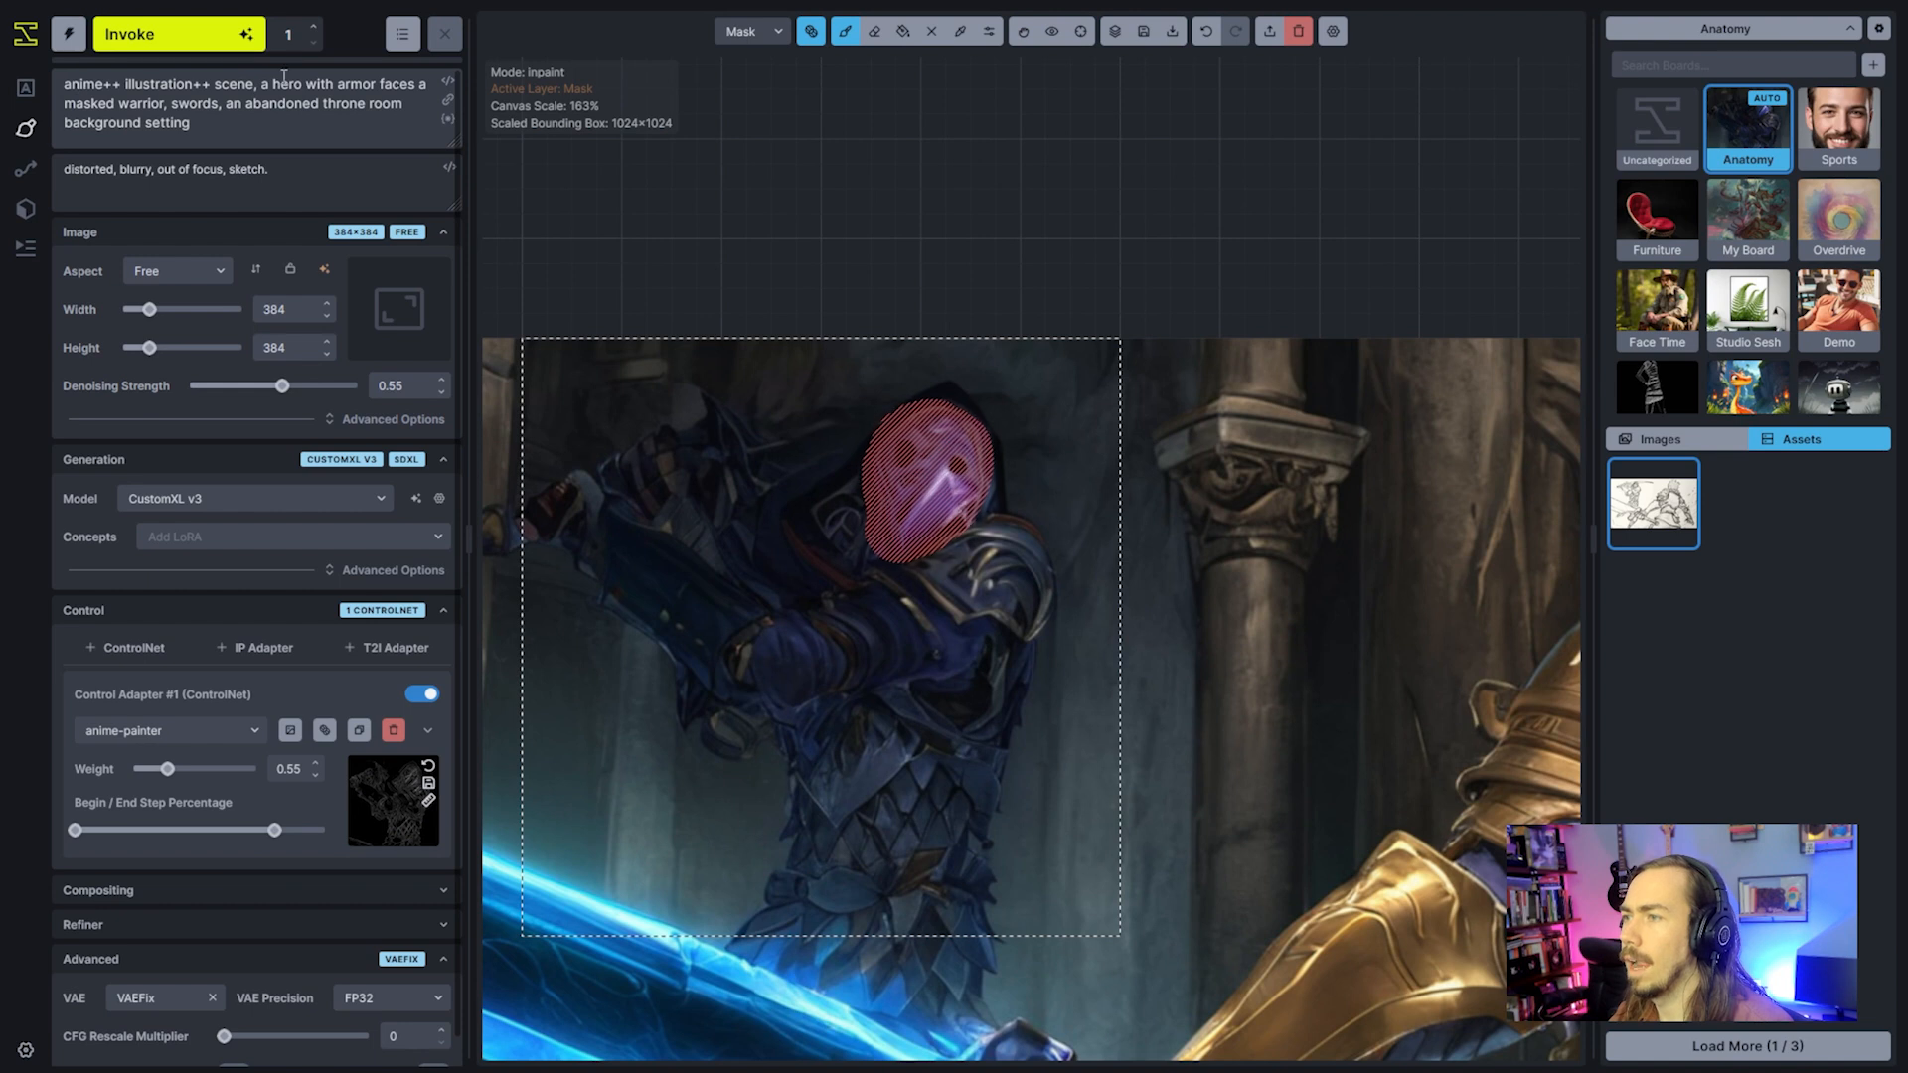
pyautogui.moveTo(274, 84); pyautogui.dragTo(388, 86)
pyautogui.press('BackSpace')
pyautogui.press('BackSpace')
pyautogui.press('BackSpace')
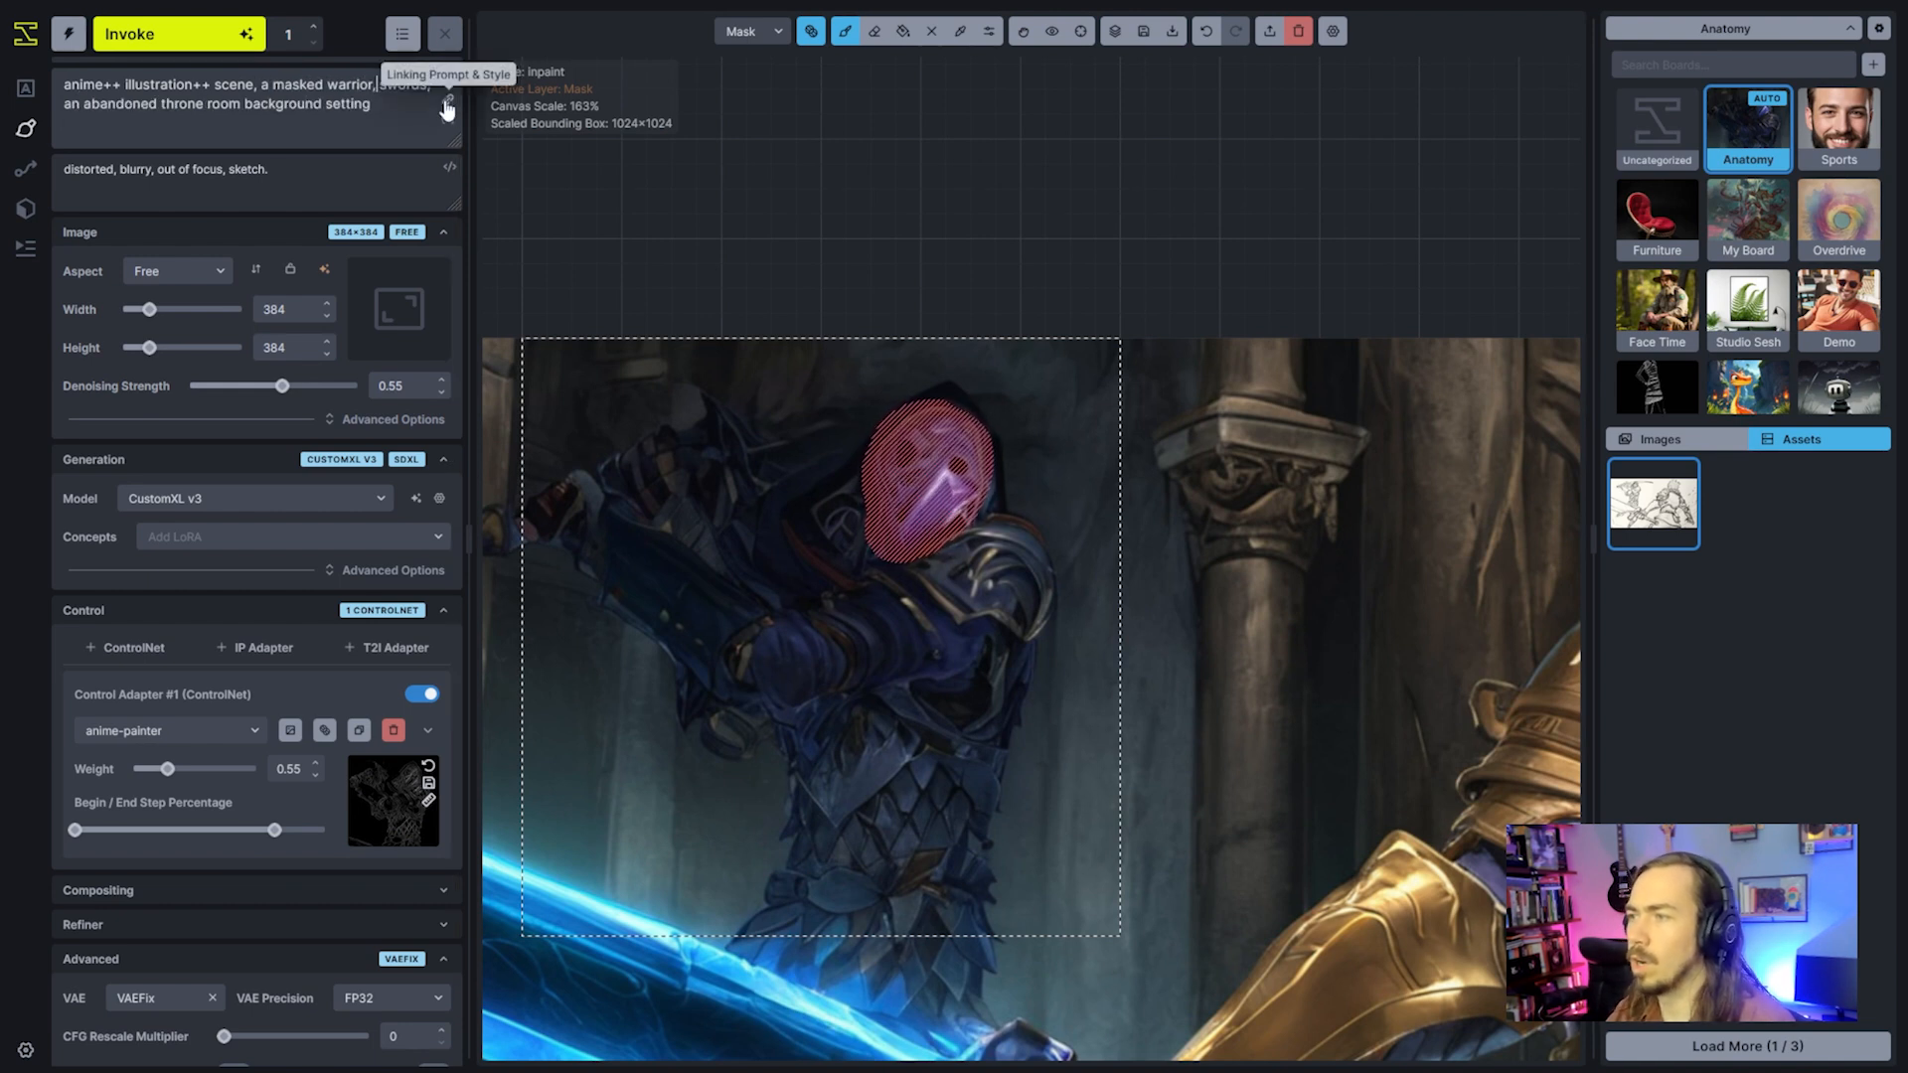
pyautogui.write(', raven themed')
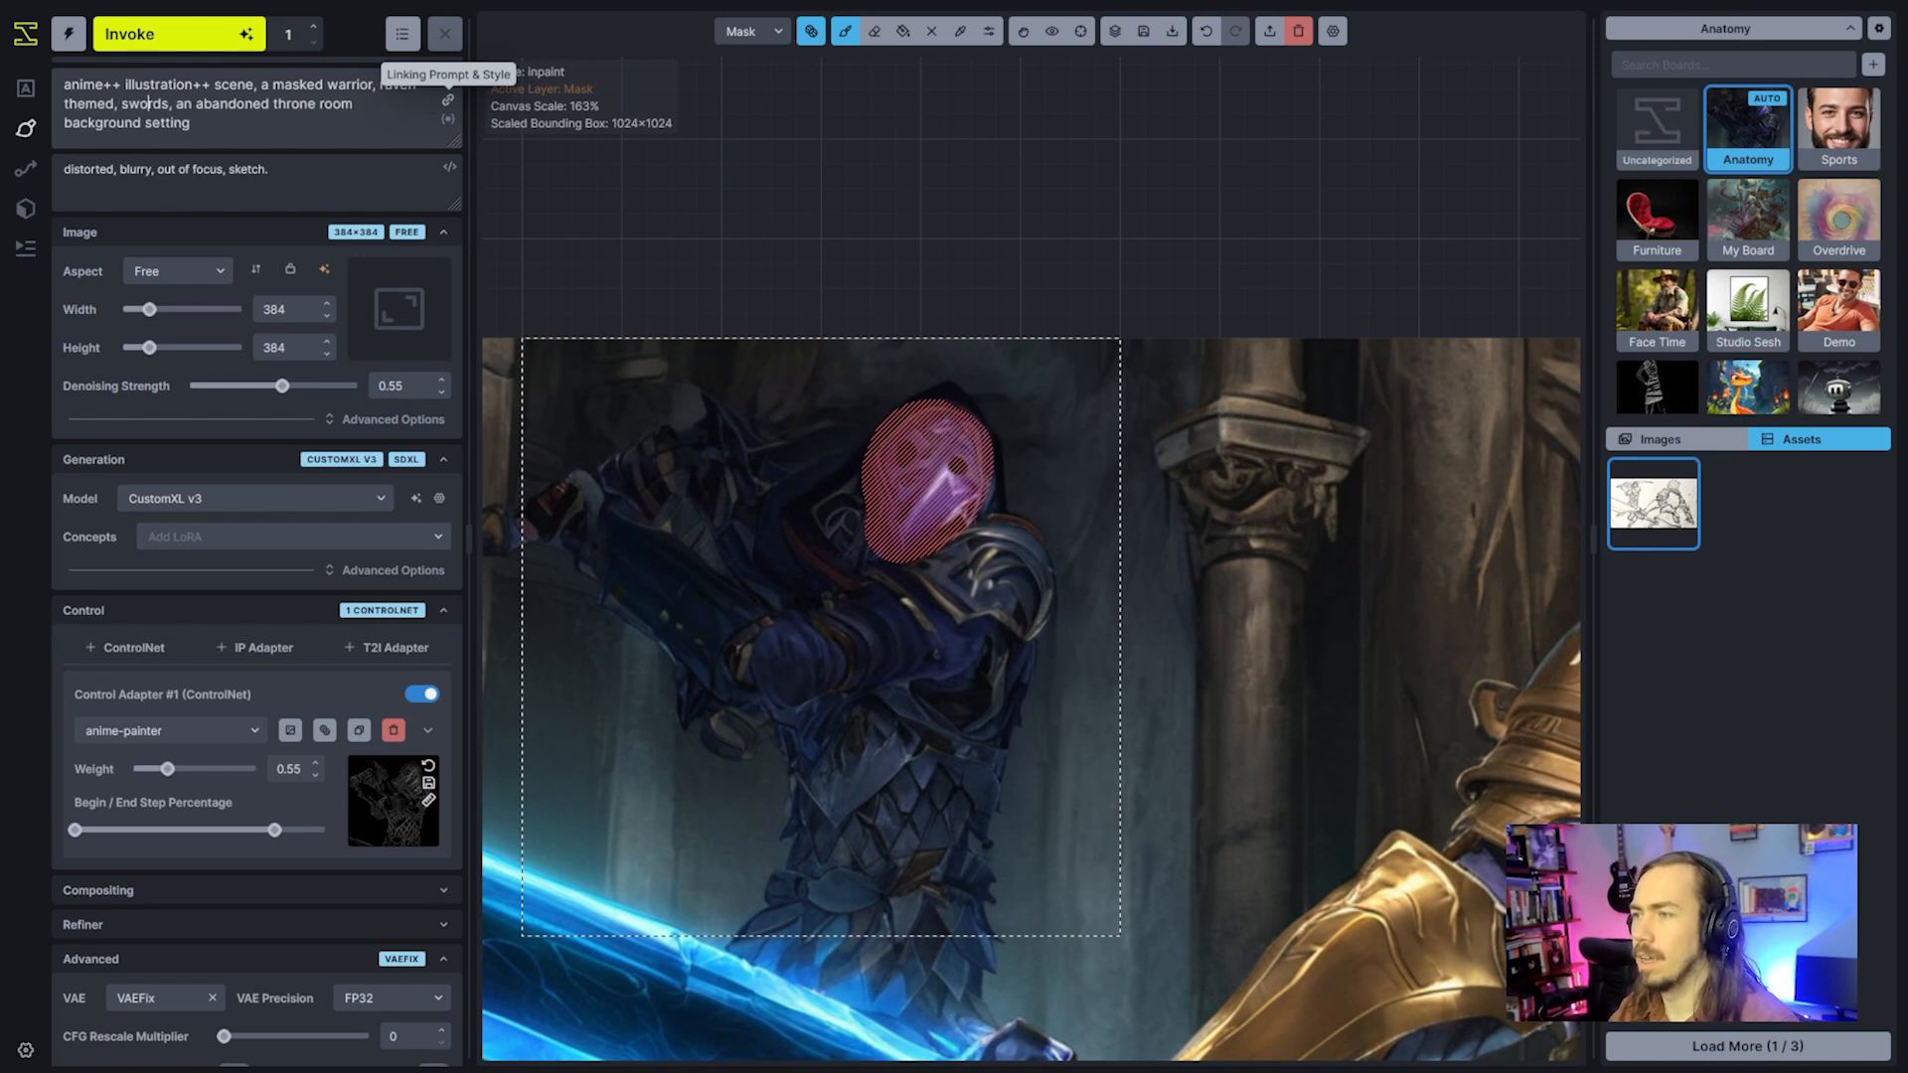
pyautogui.write(', swords')
pyautogui.press('BackSpace')
pyautogui.write('up i')
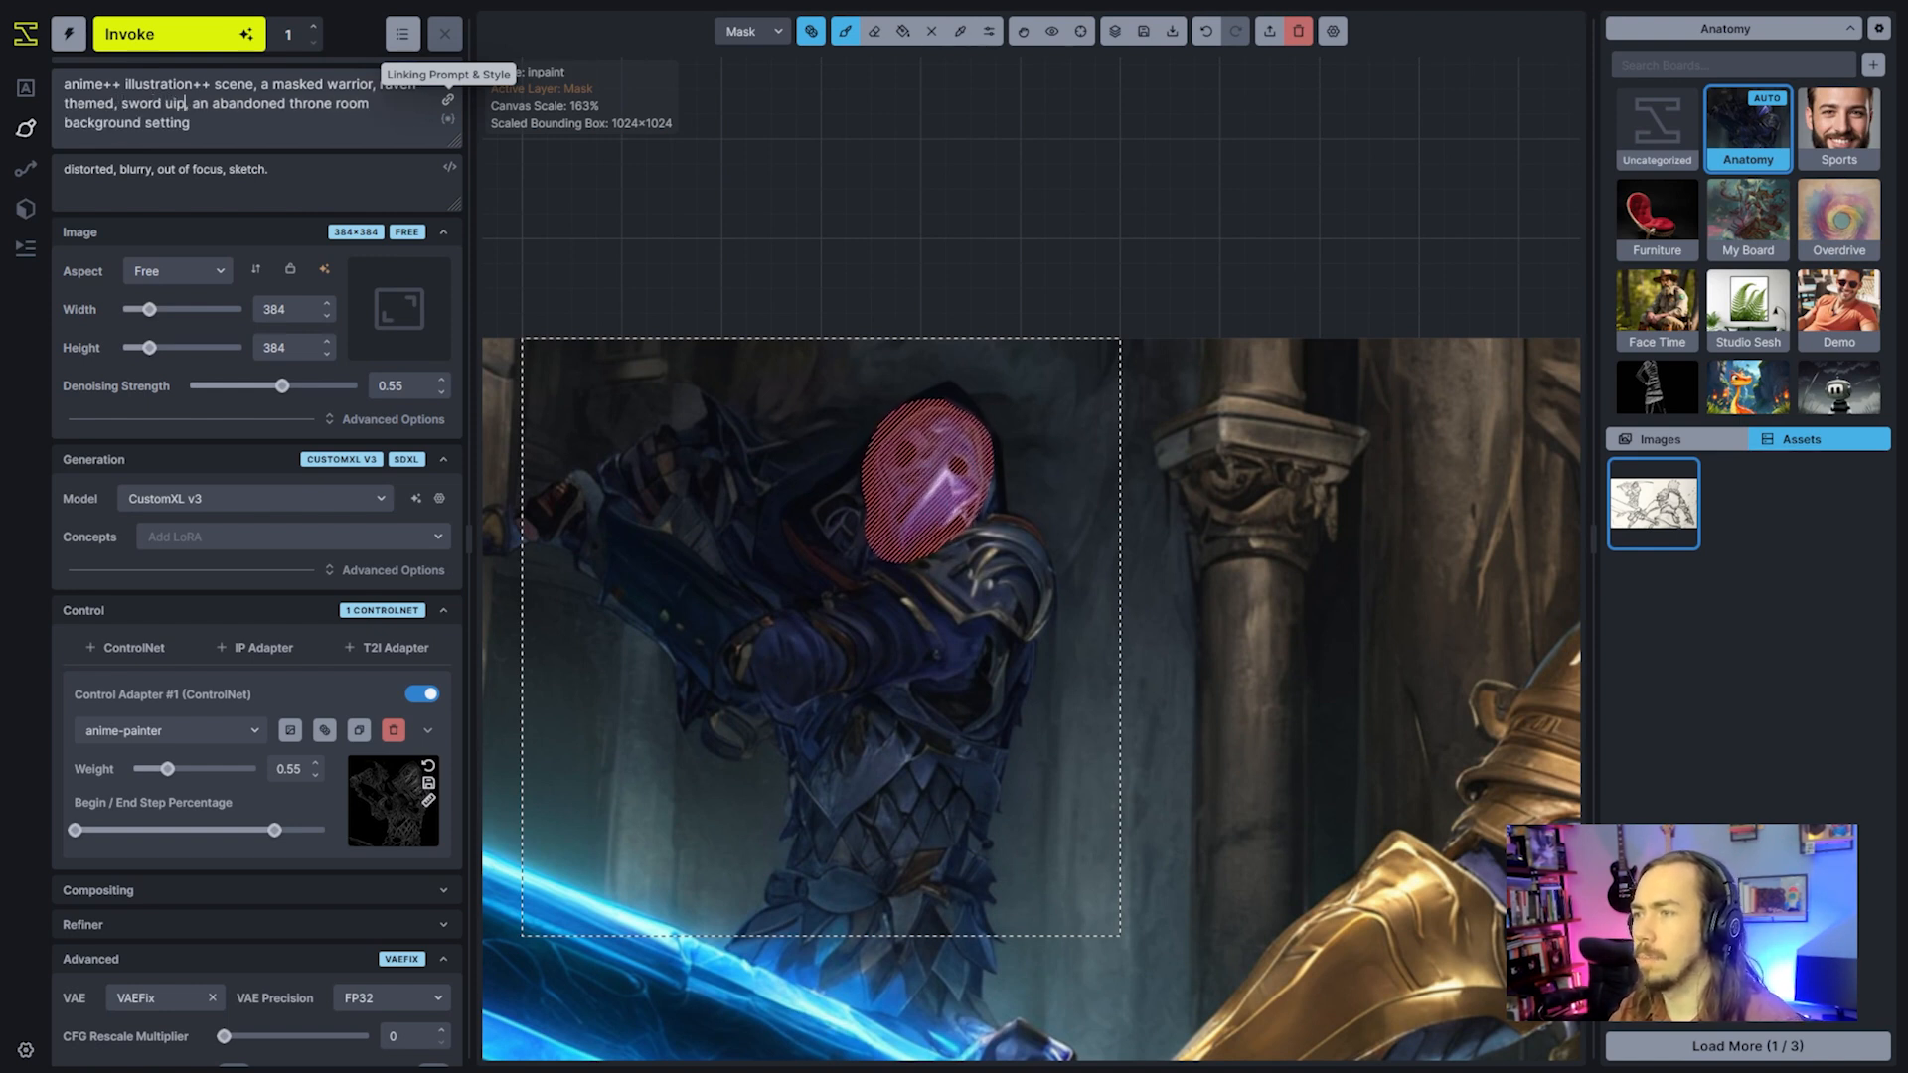
pyautogui.write('n swing')
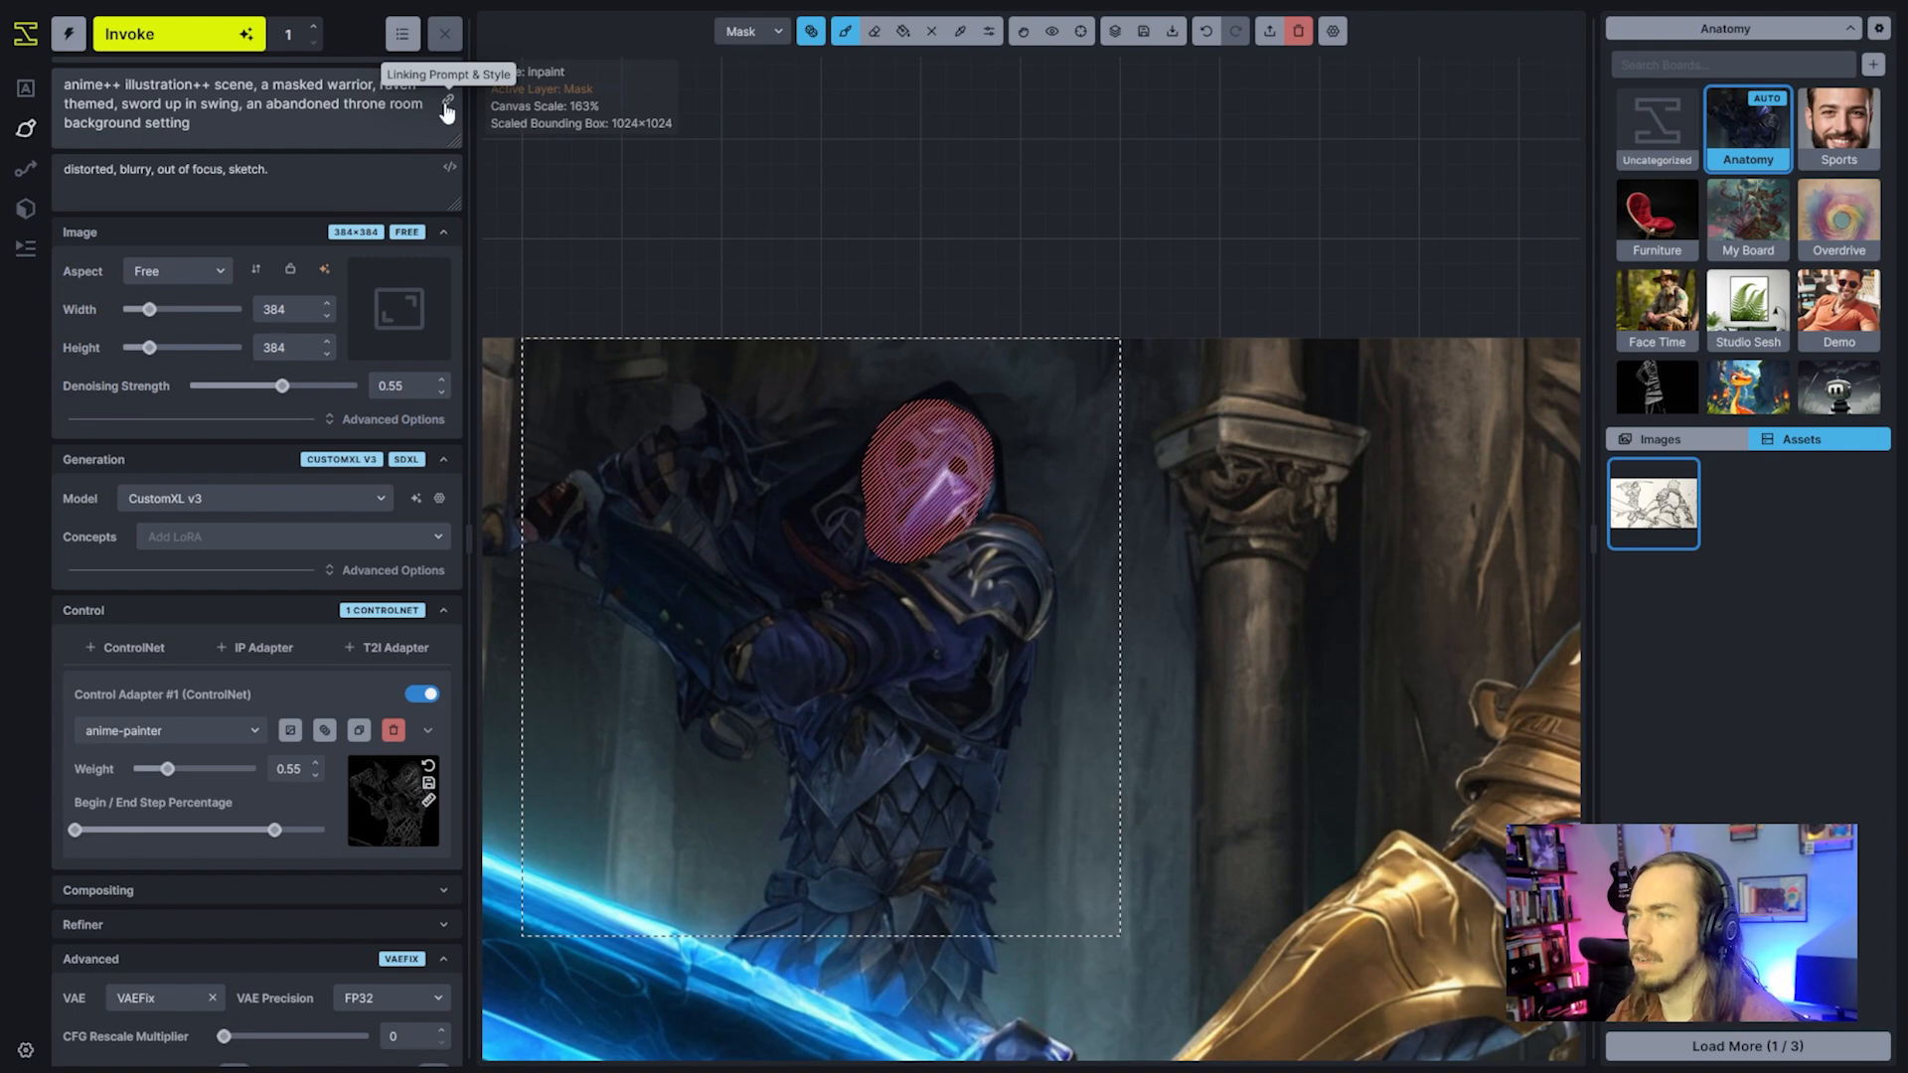
pyautogui.click(191, 43)
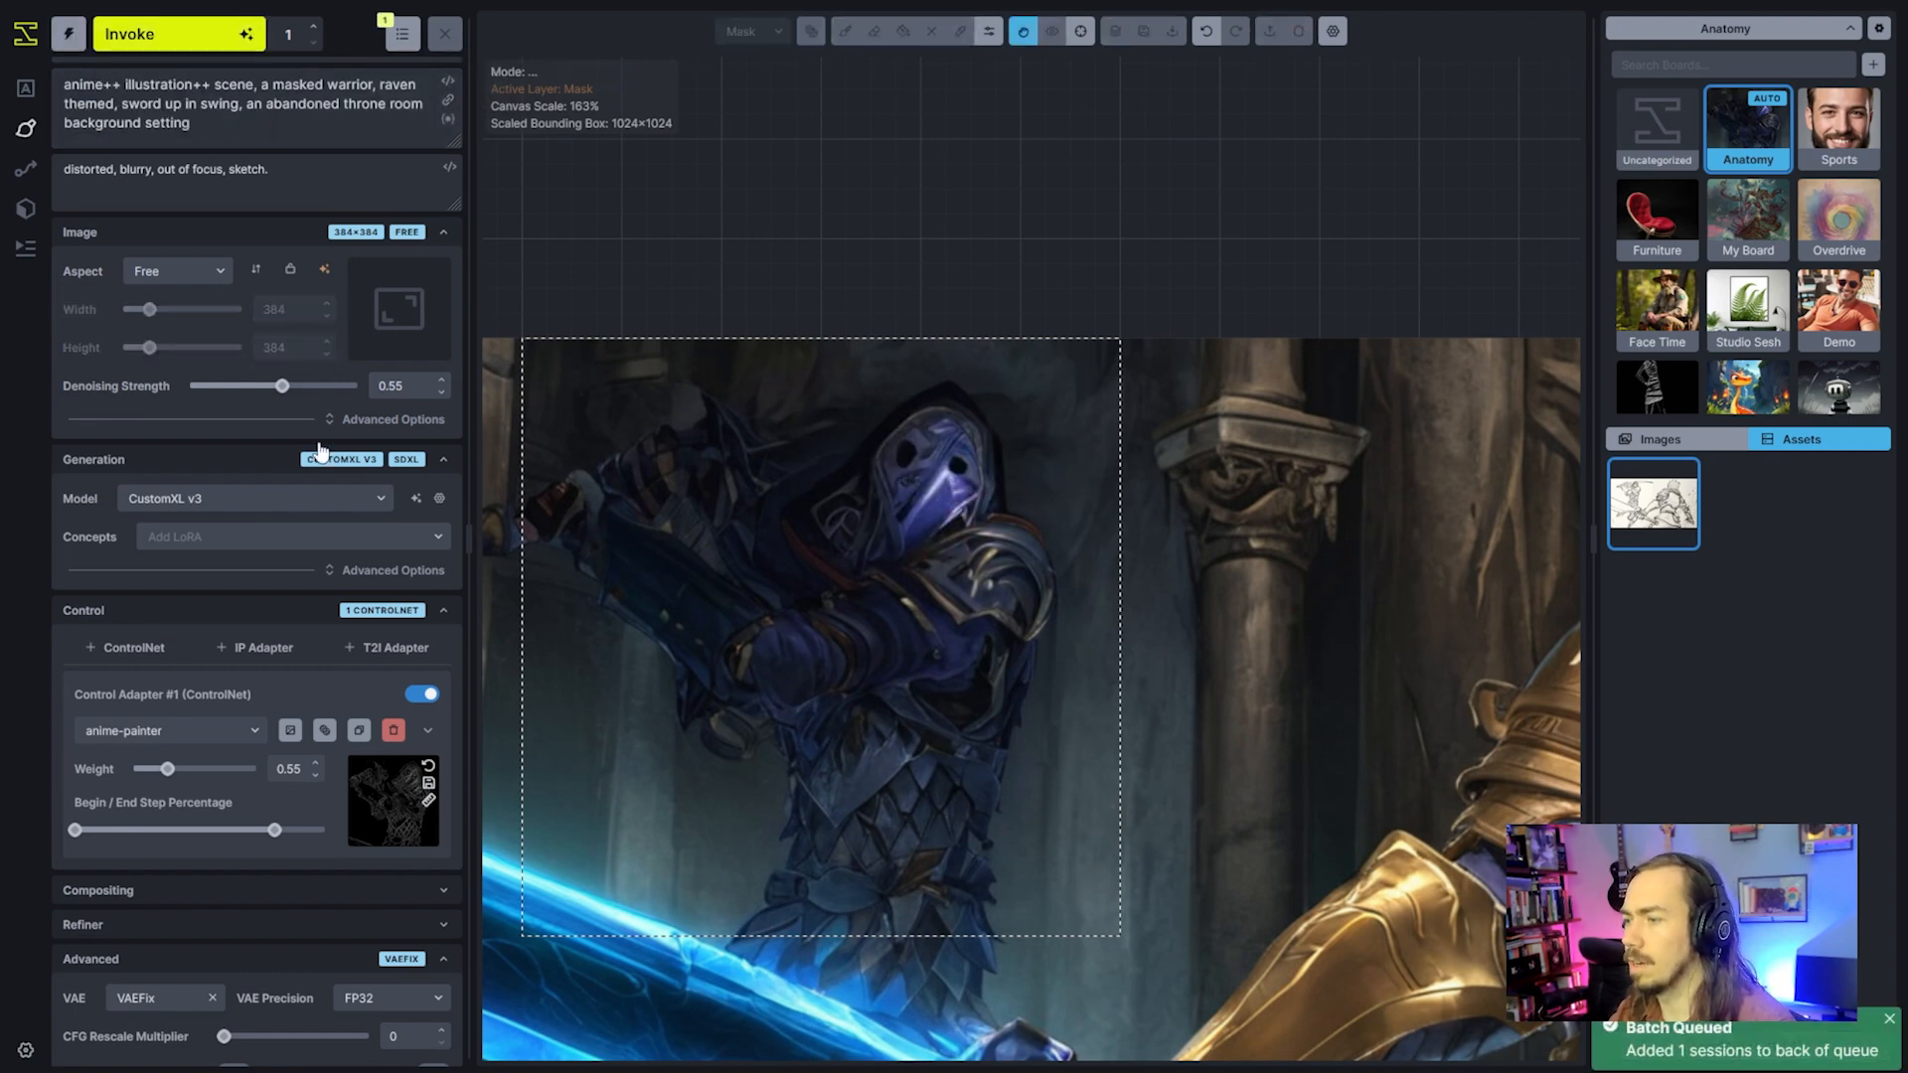
# Expand the ControlNet's advanced options, disable the ControlNet and generate another version of the warrior's face
pyautogui.click(428, 730)
pyautogui.scroll(-3, 428, 735)
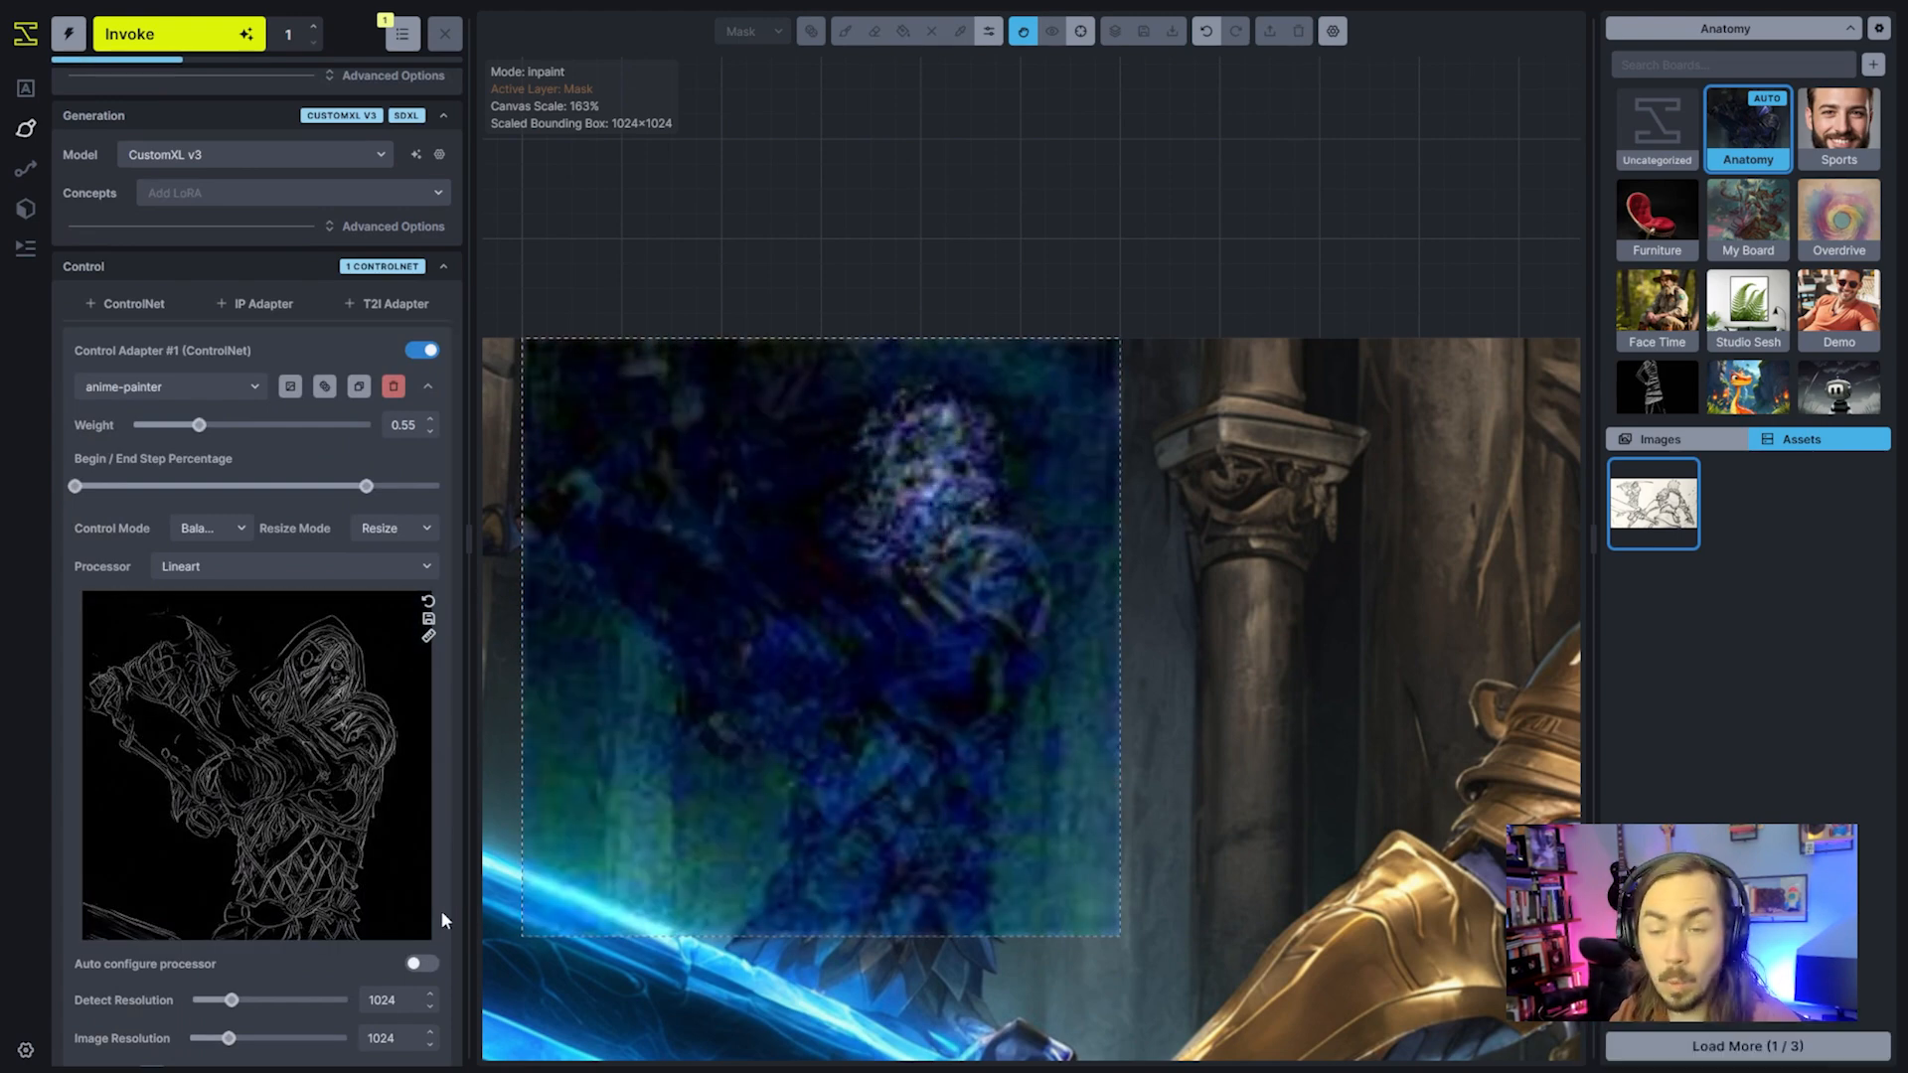
pyautogui.click(422, 352)
pyautogui.click(189, 33)
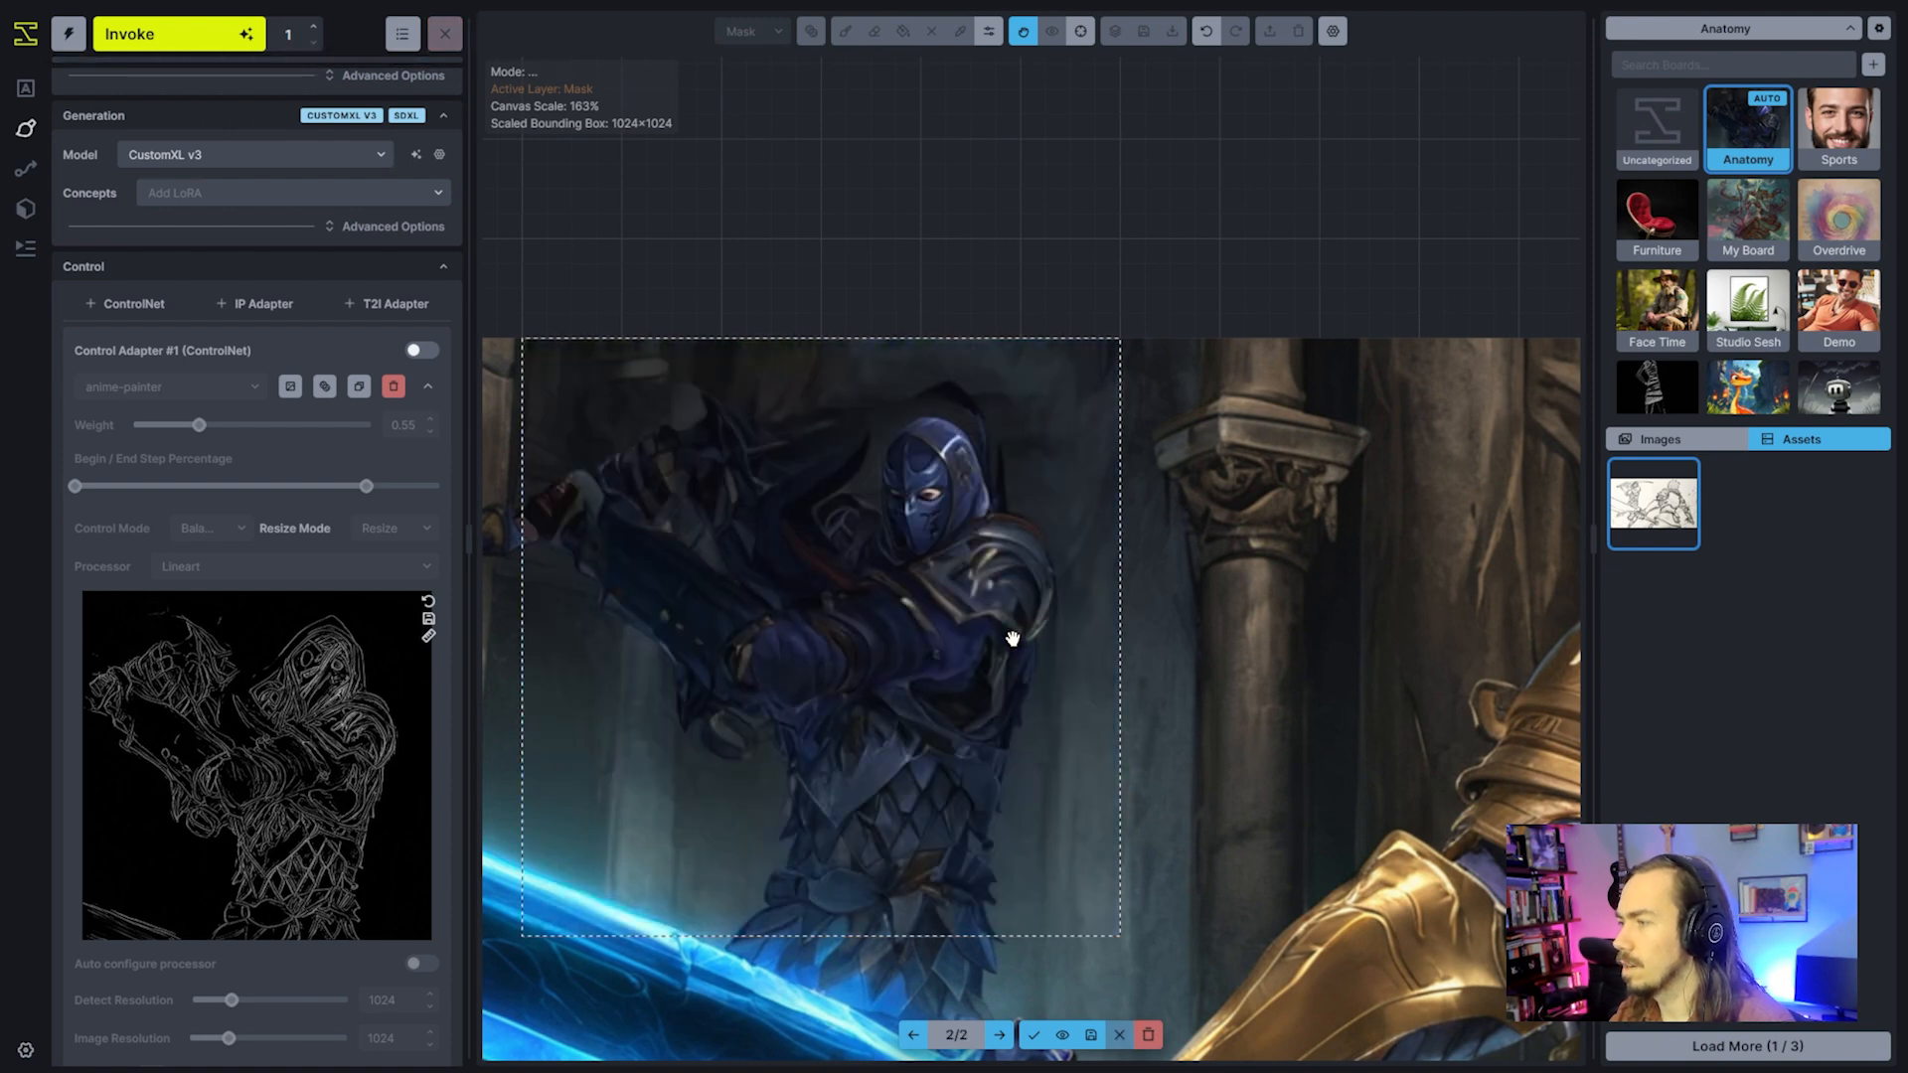
# Generate a further face version at a denoising strength of 0.4 and compare the staged candidates
pyautogui.scroll(3, 338, 447)
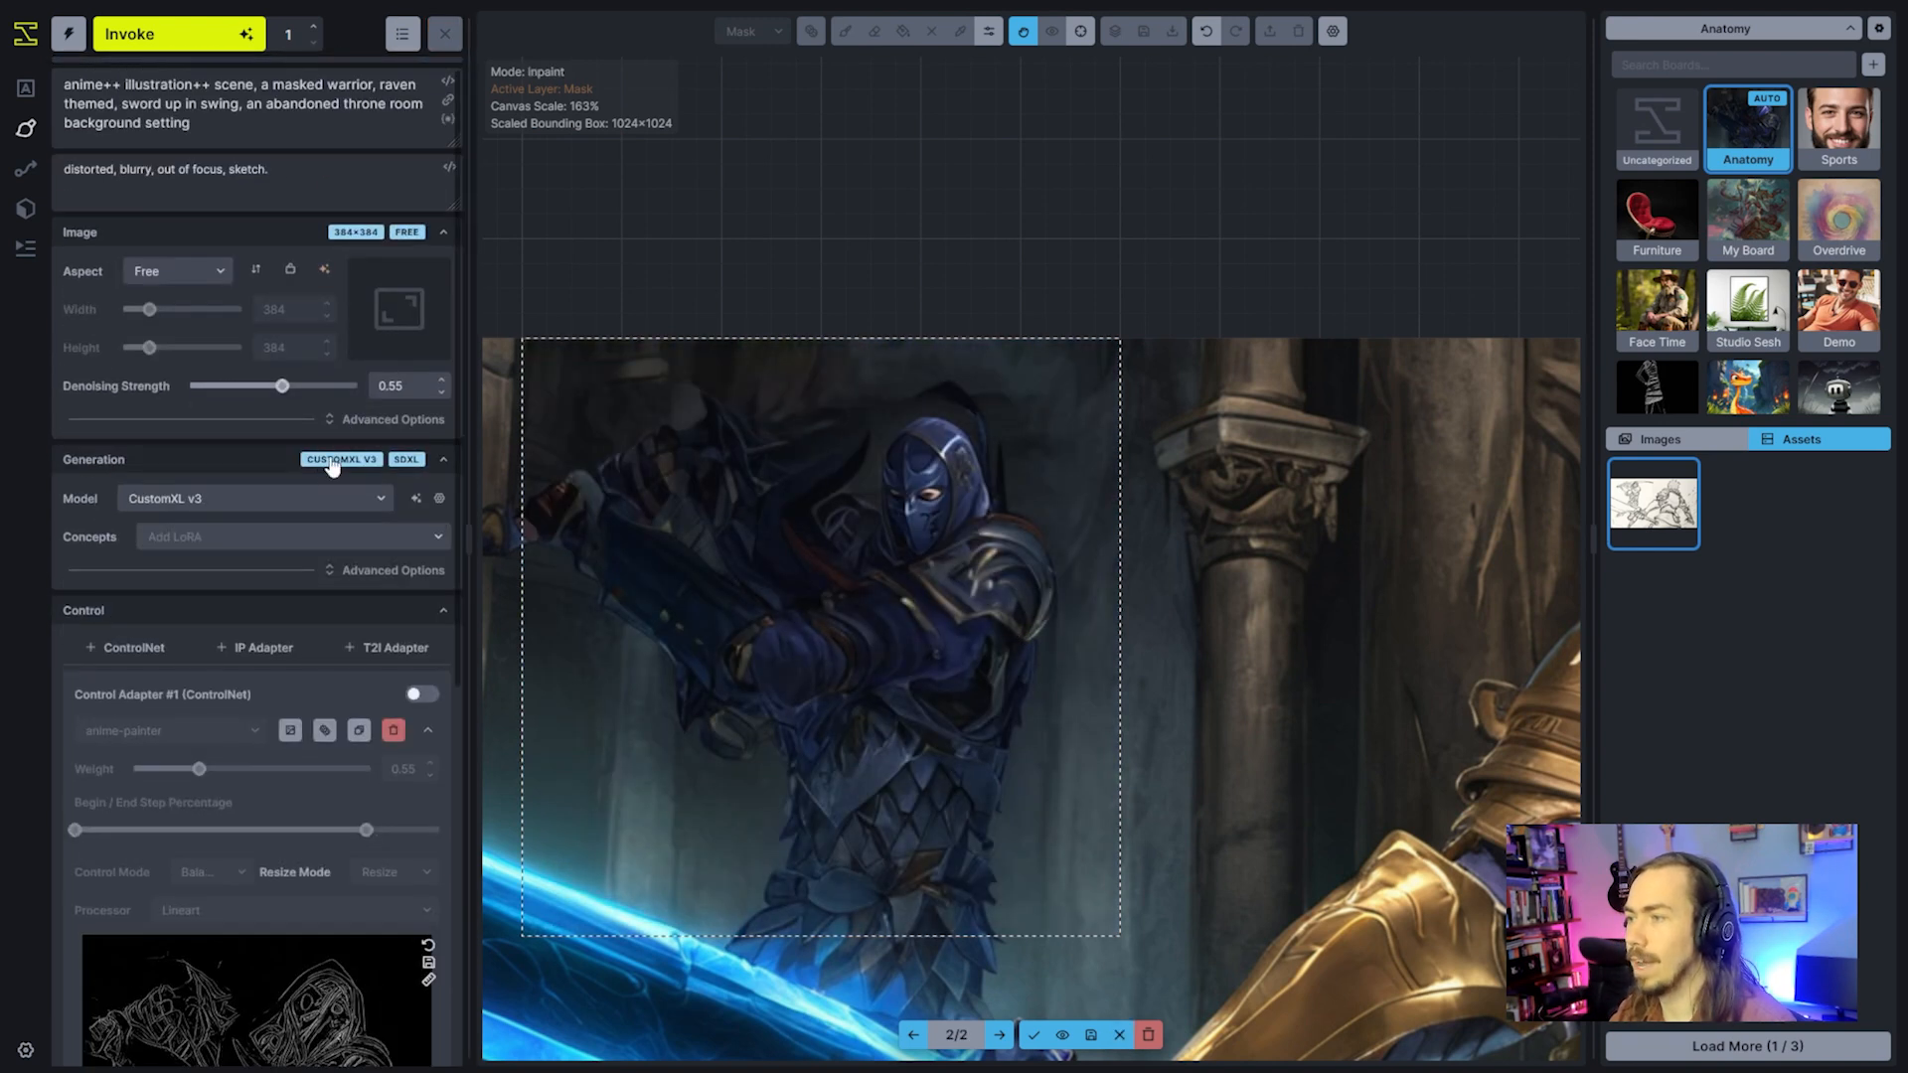
pyautogui.moveTo(264, 390); pyautogui.dragTo(257, 390)
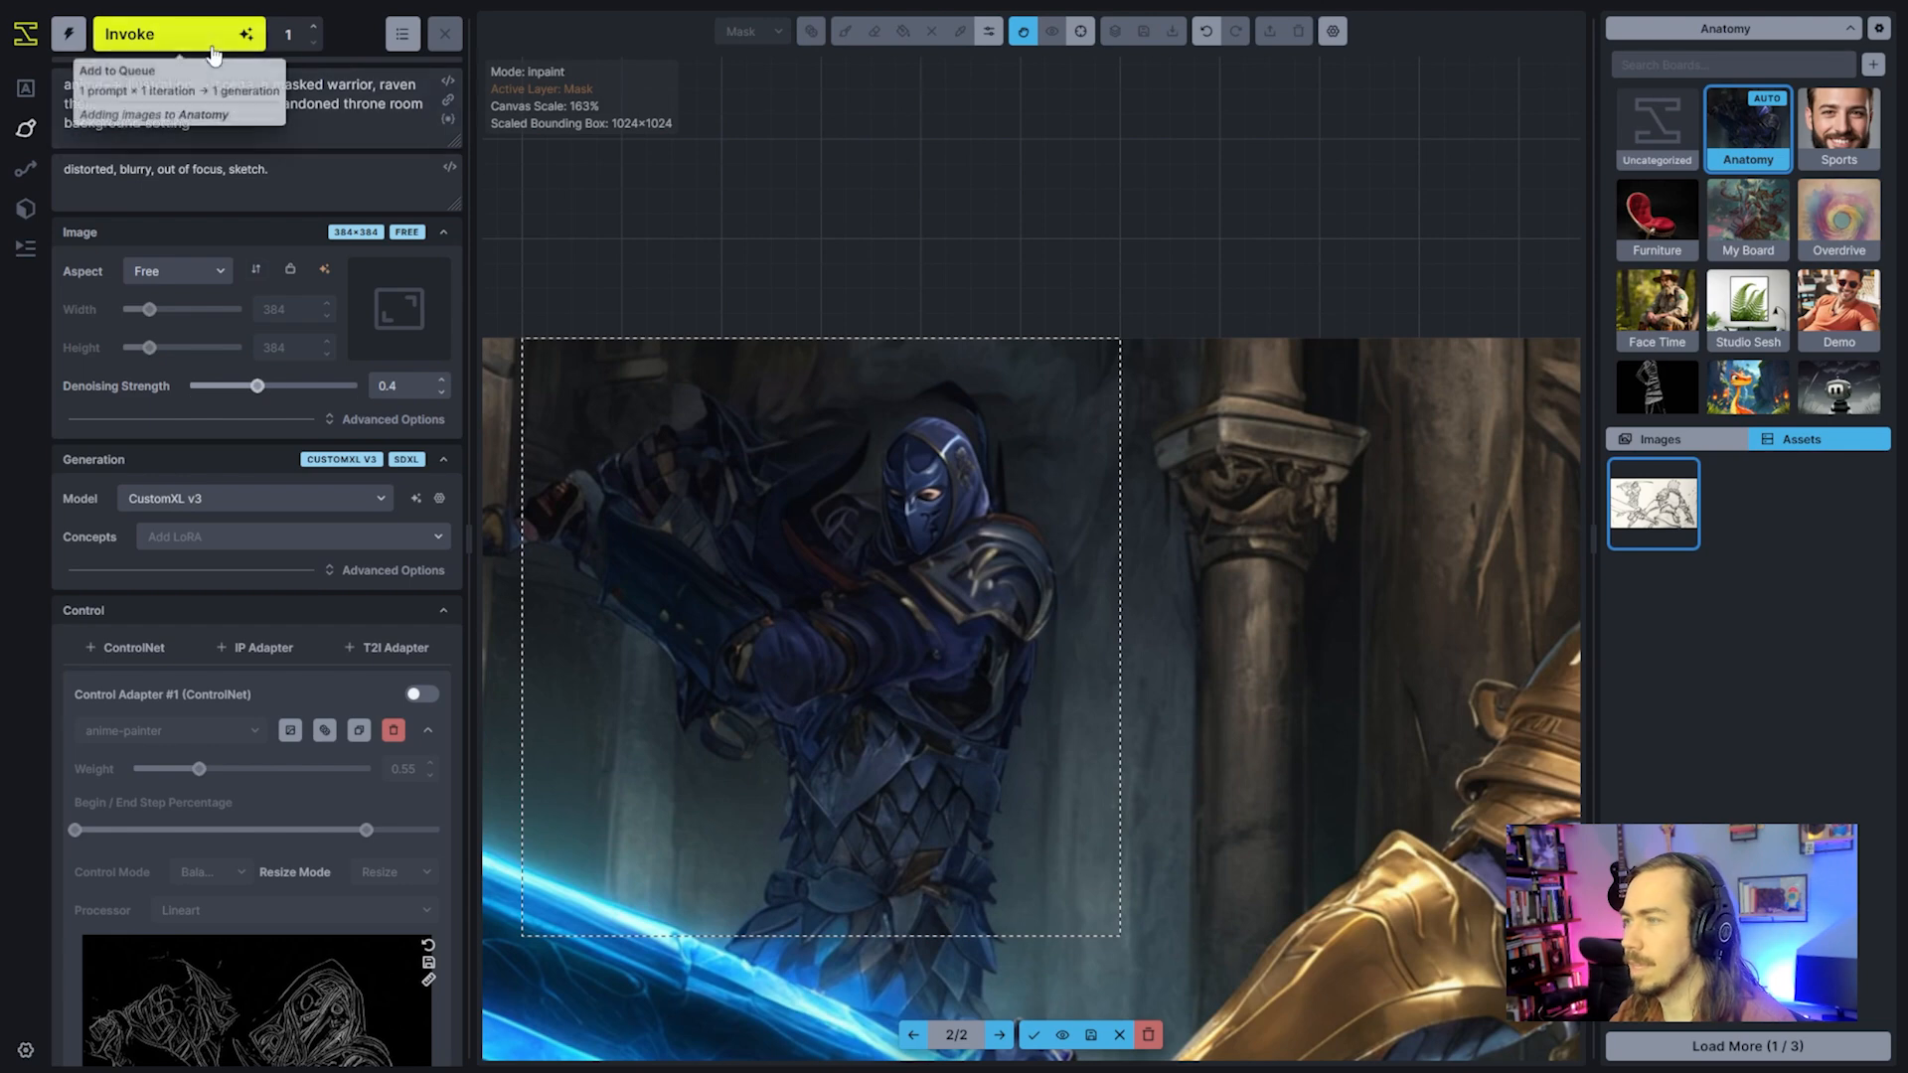
pyautogui.click(169, 34)
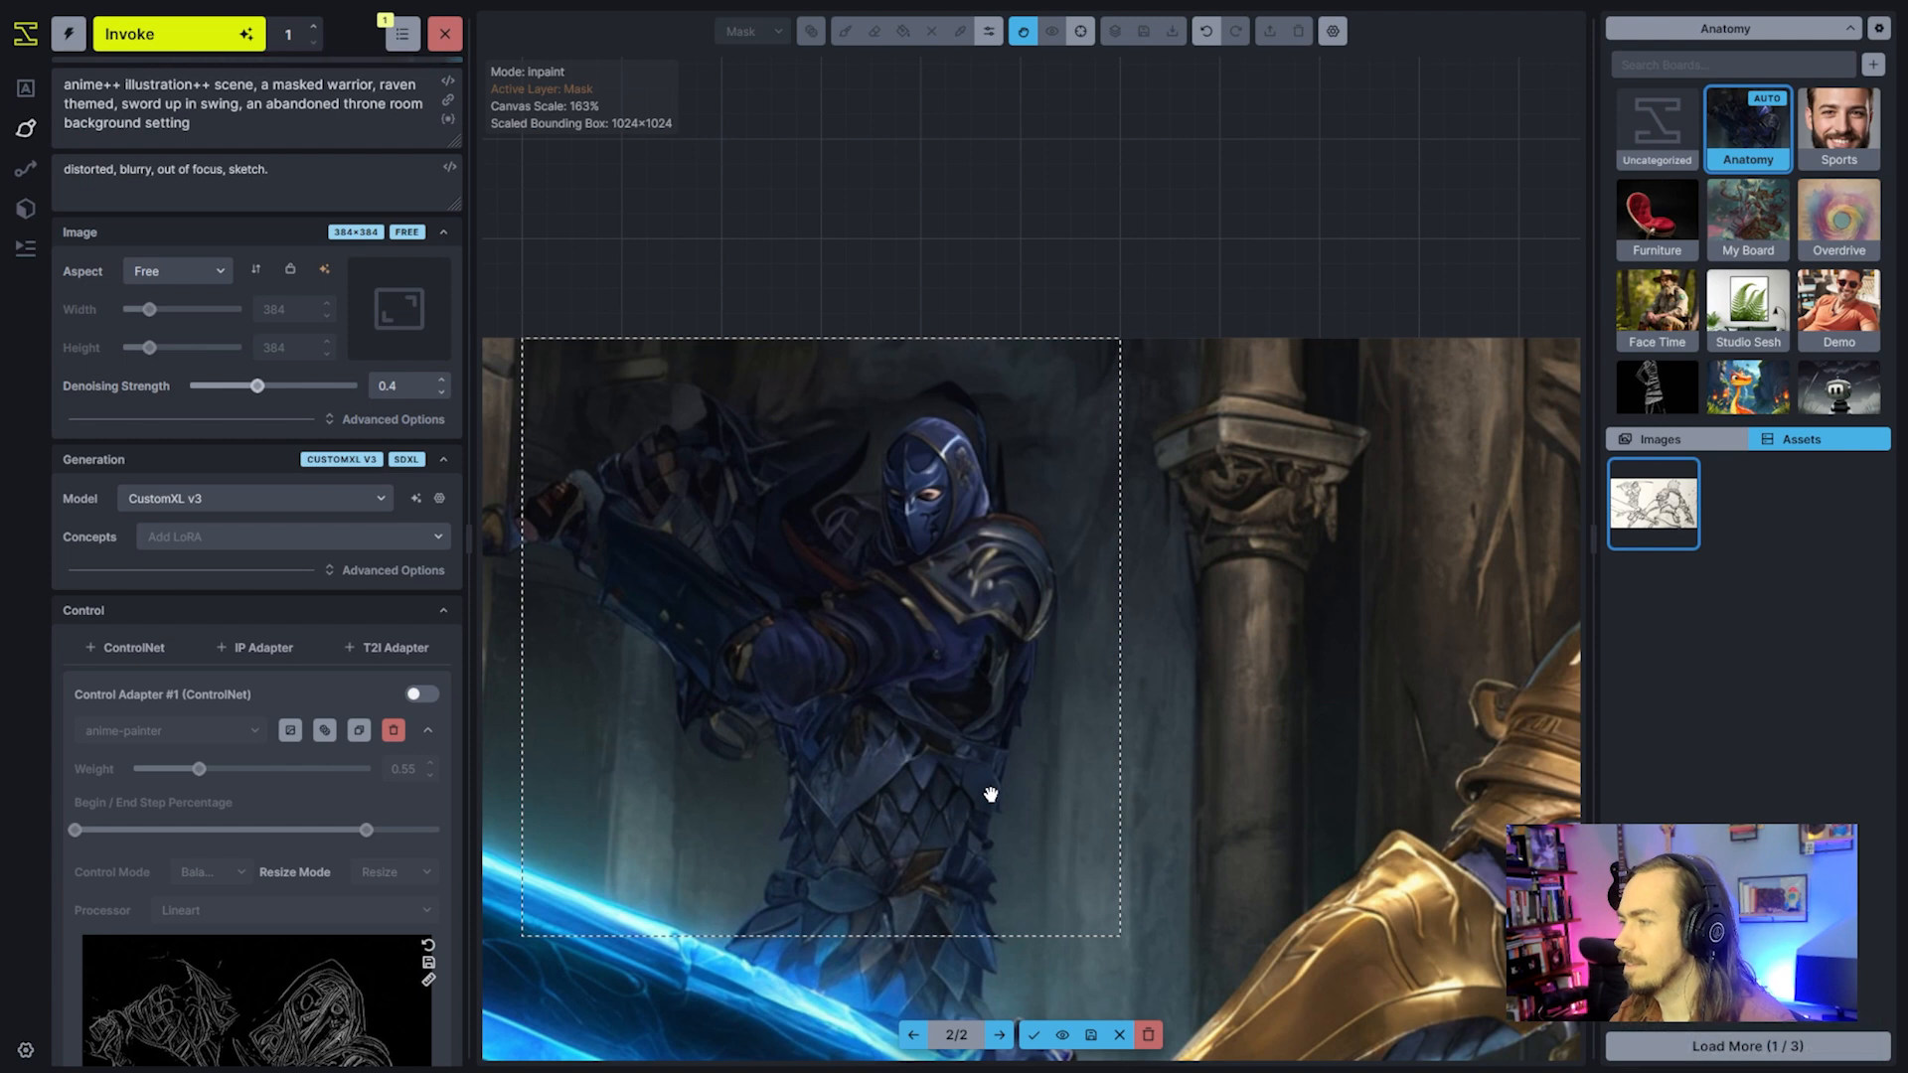
pyautogui.press('Right')
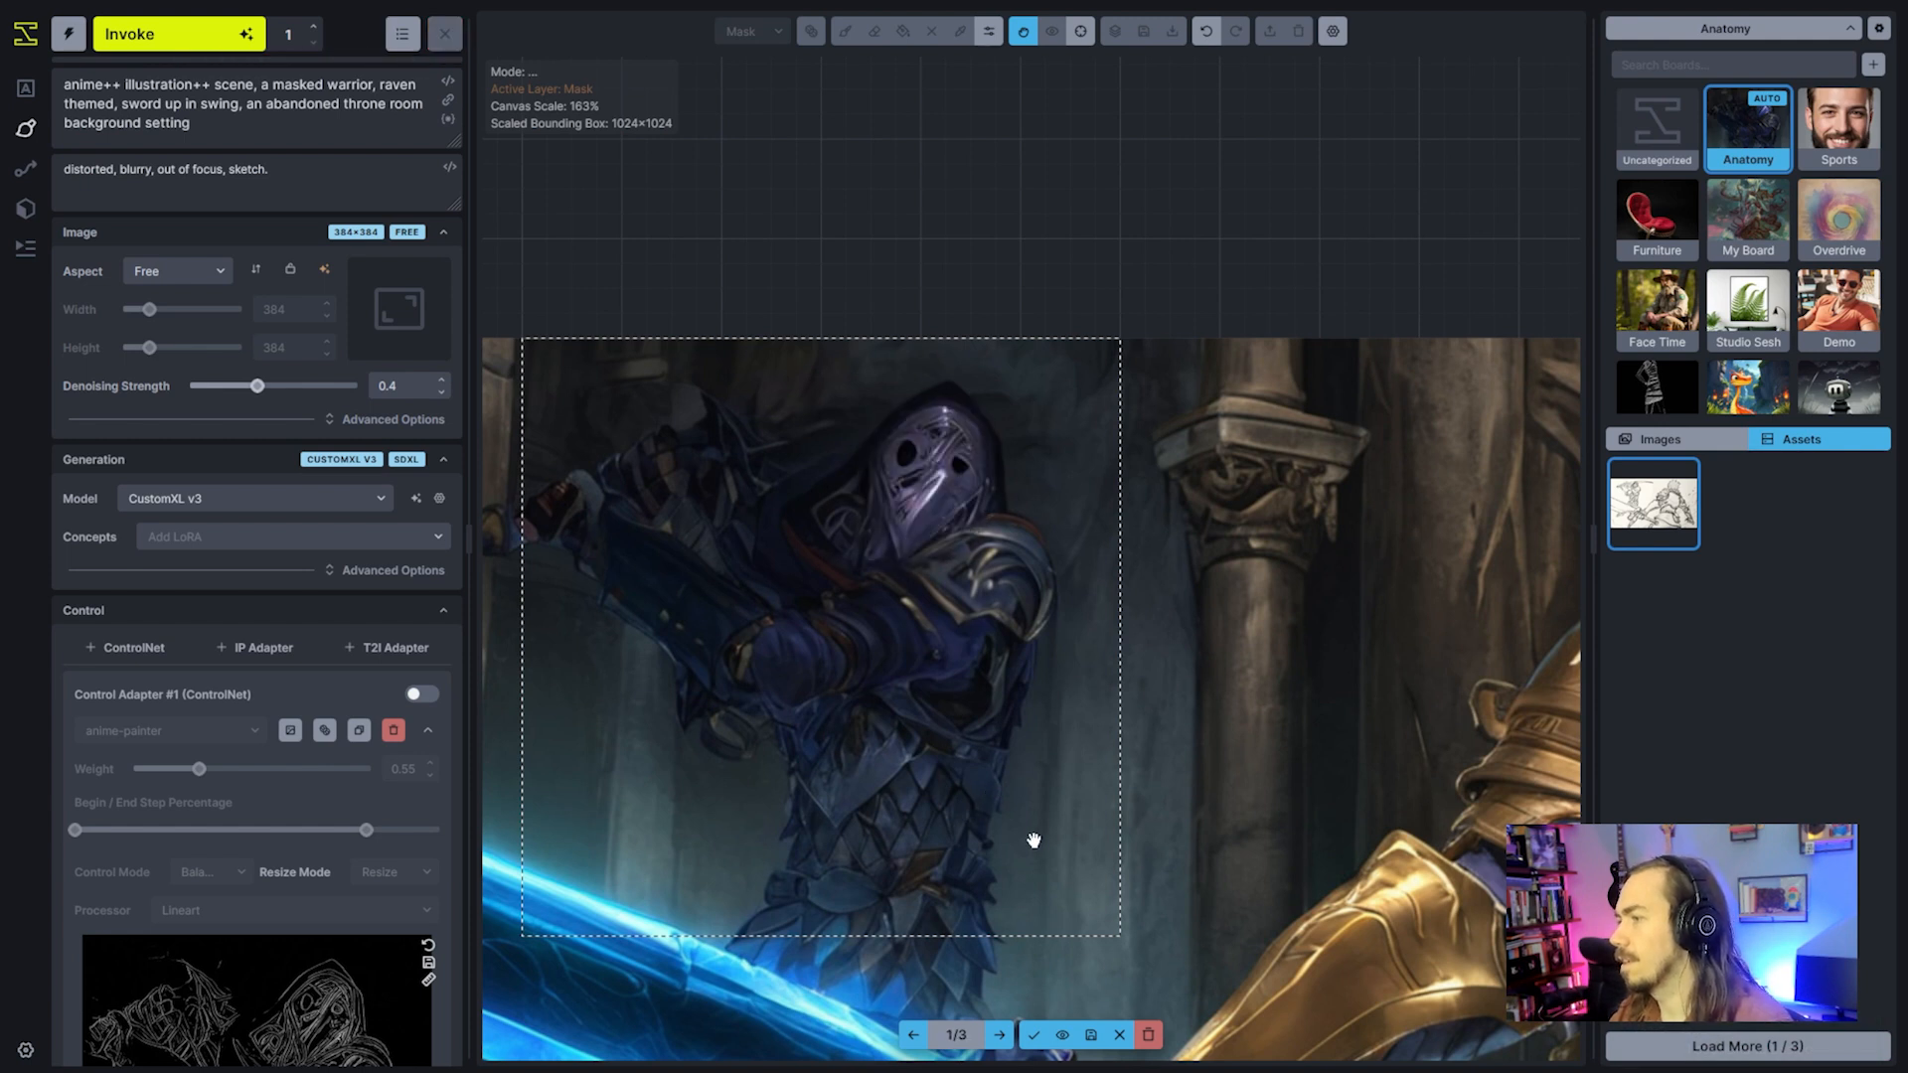
pyautogui.press('Left')
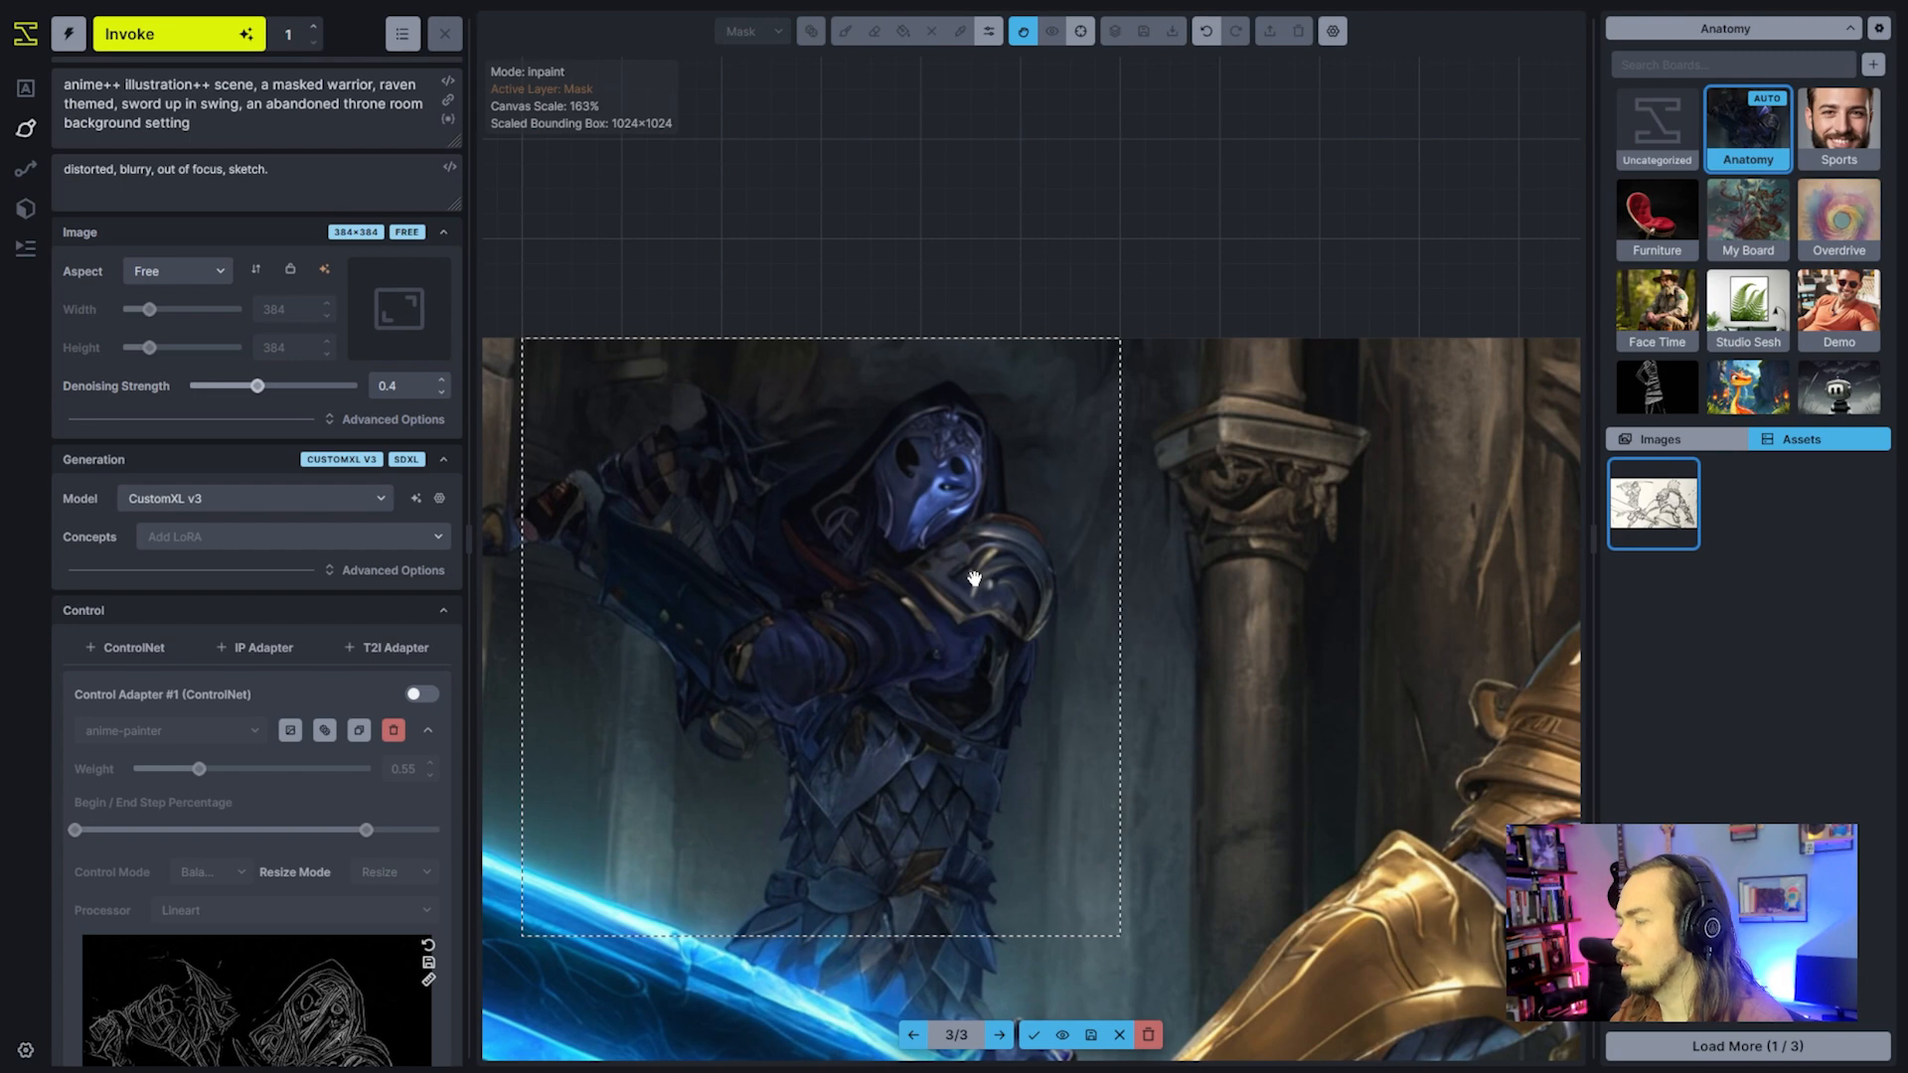
# Re-enable the ControlNet at weight 0.35 with a 50% end step, and regenerate the face at a denoising strength of 0.65
pyautogui.scroll(-3, 415, 644)
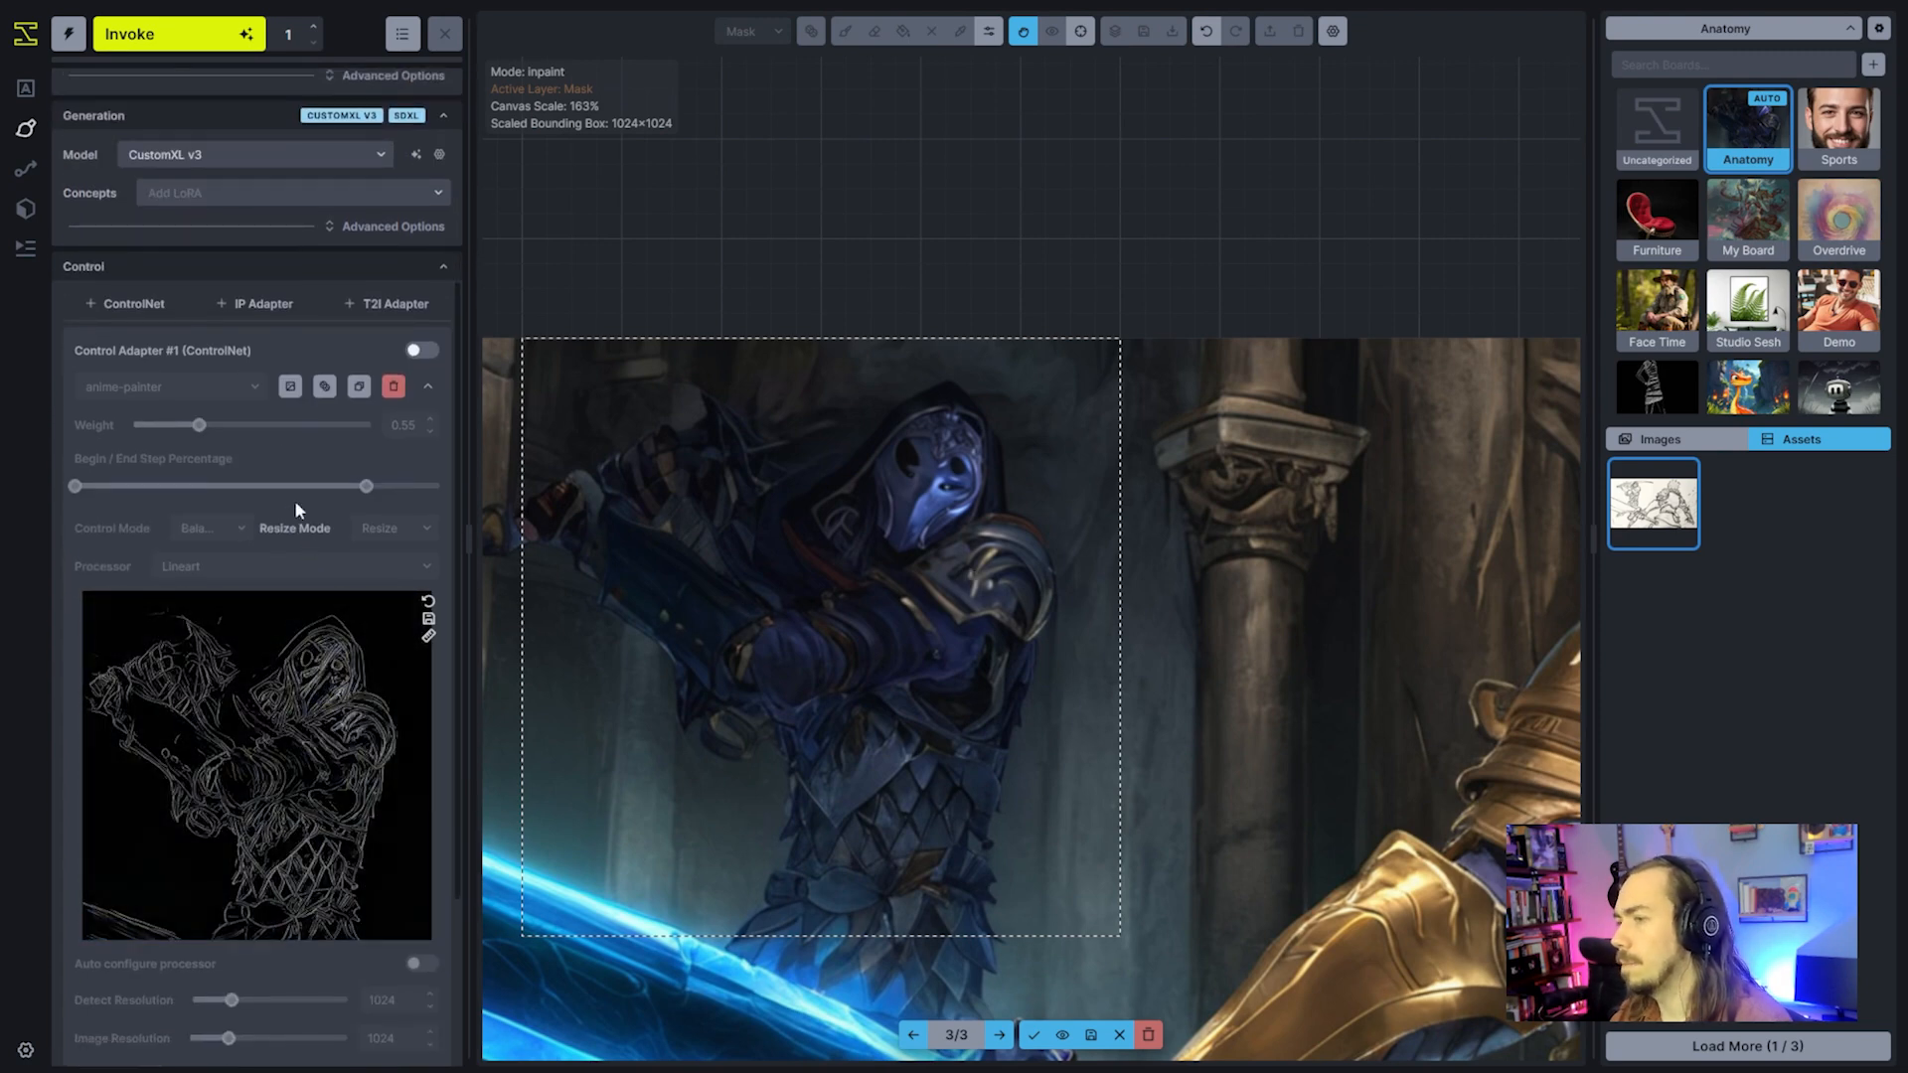
pyautogui.click(419, 351)
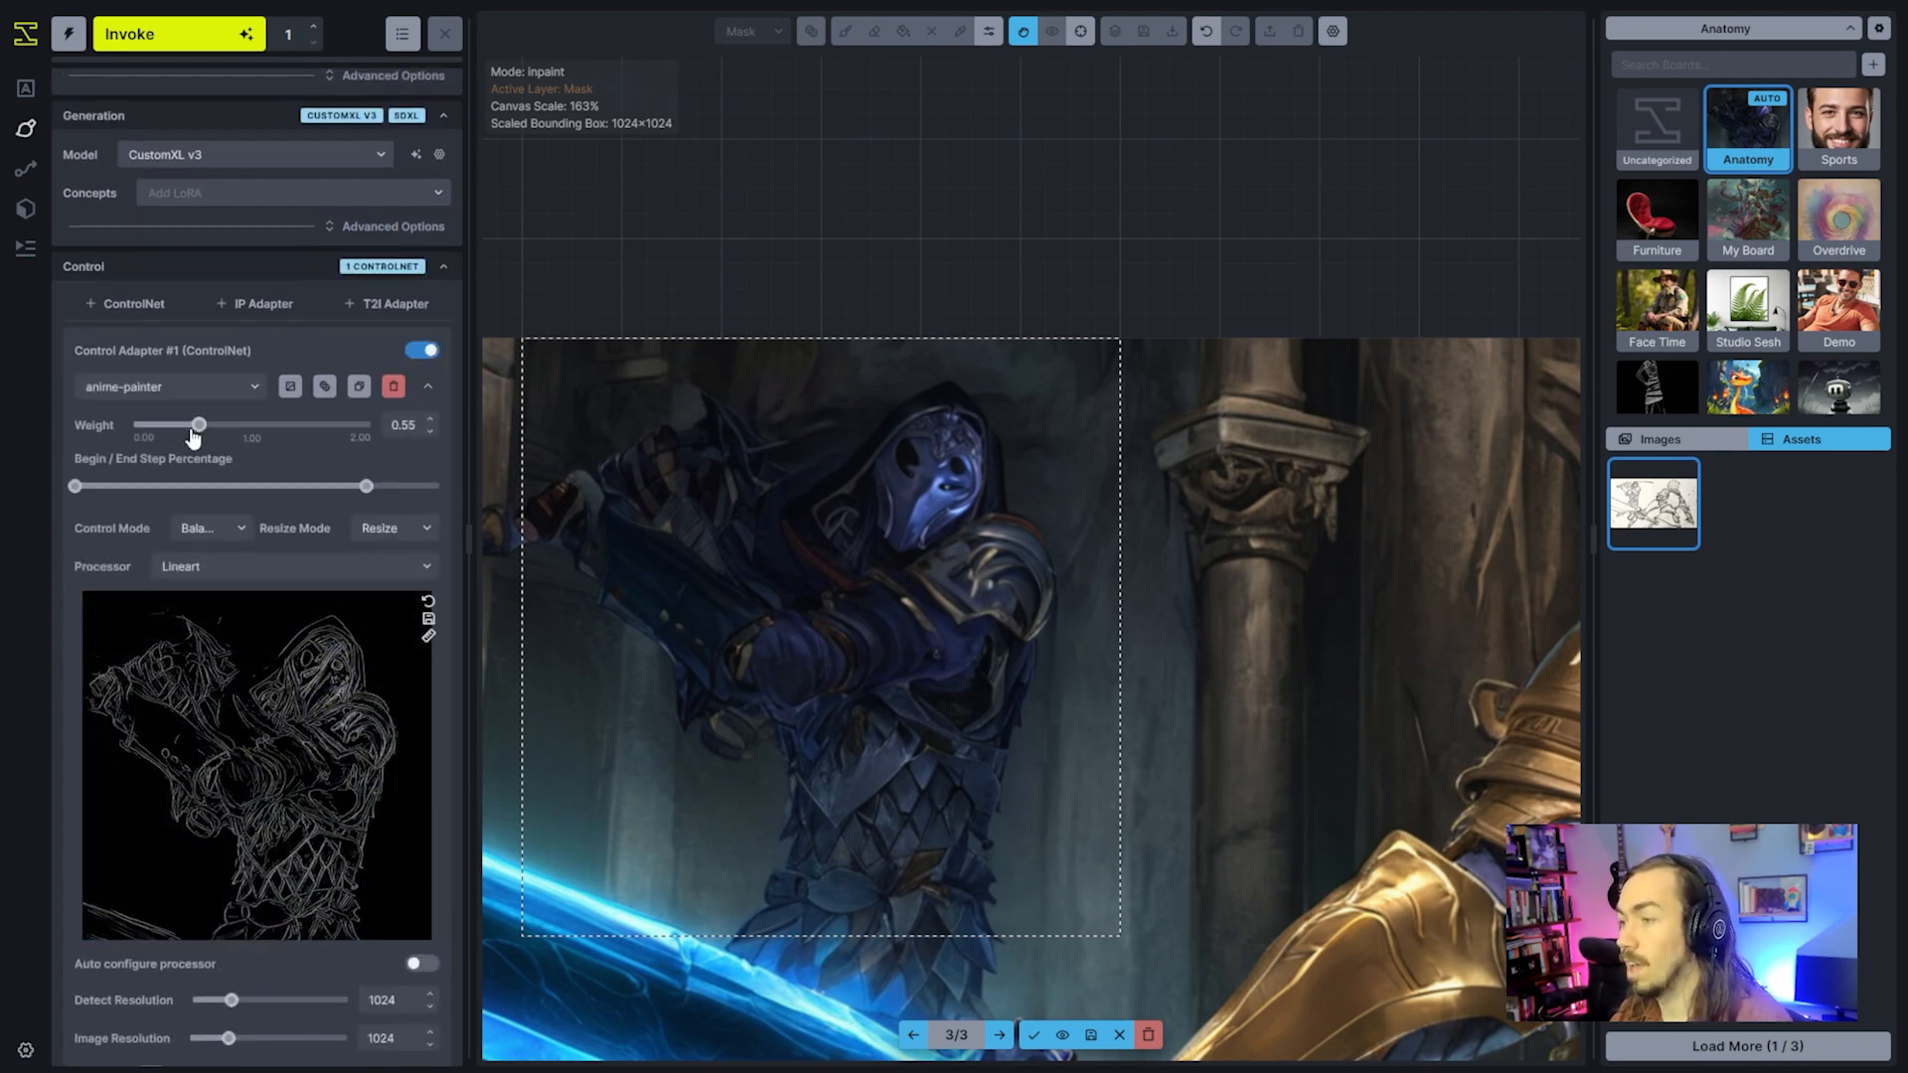
pyautogui.moveTo(366, 486); pyautogui.dragTo(264, 492)
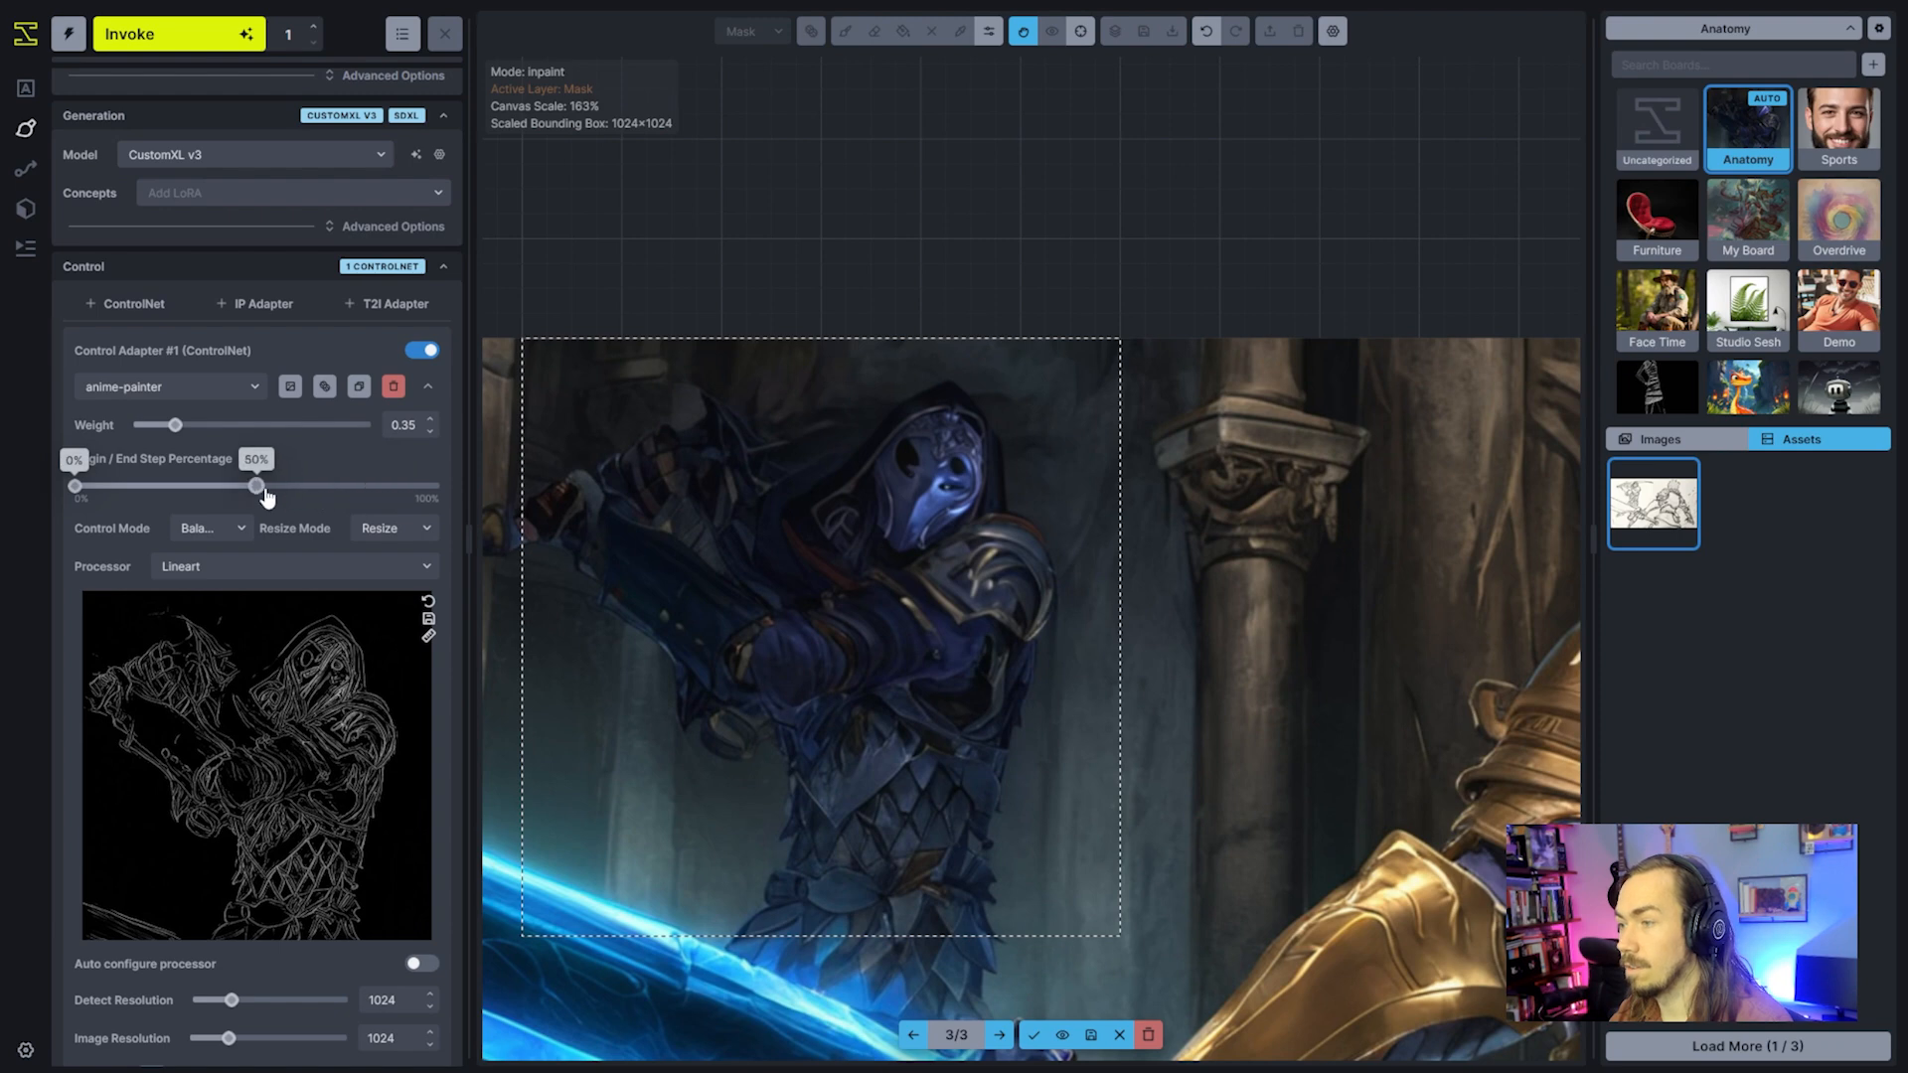
pyautogui.scroll(3, 199, 417)
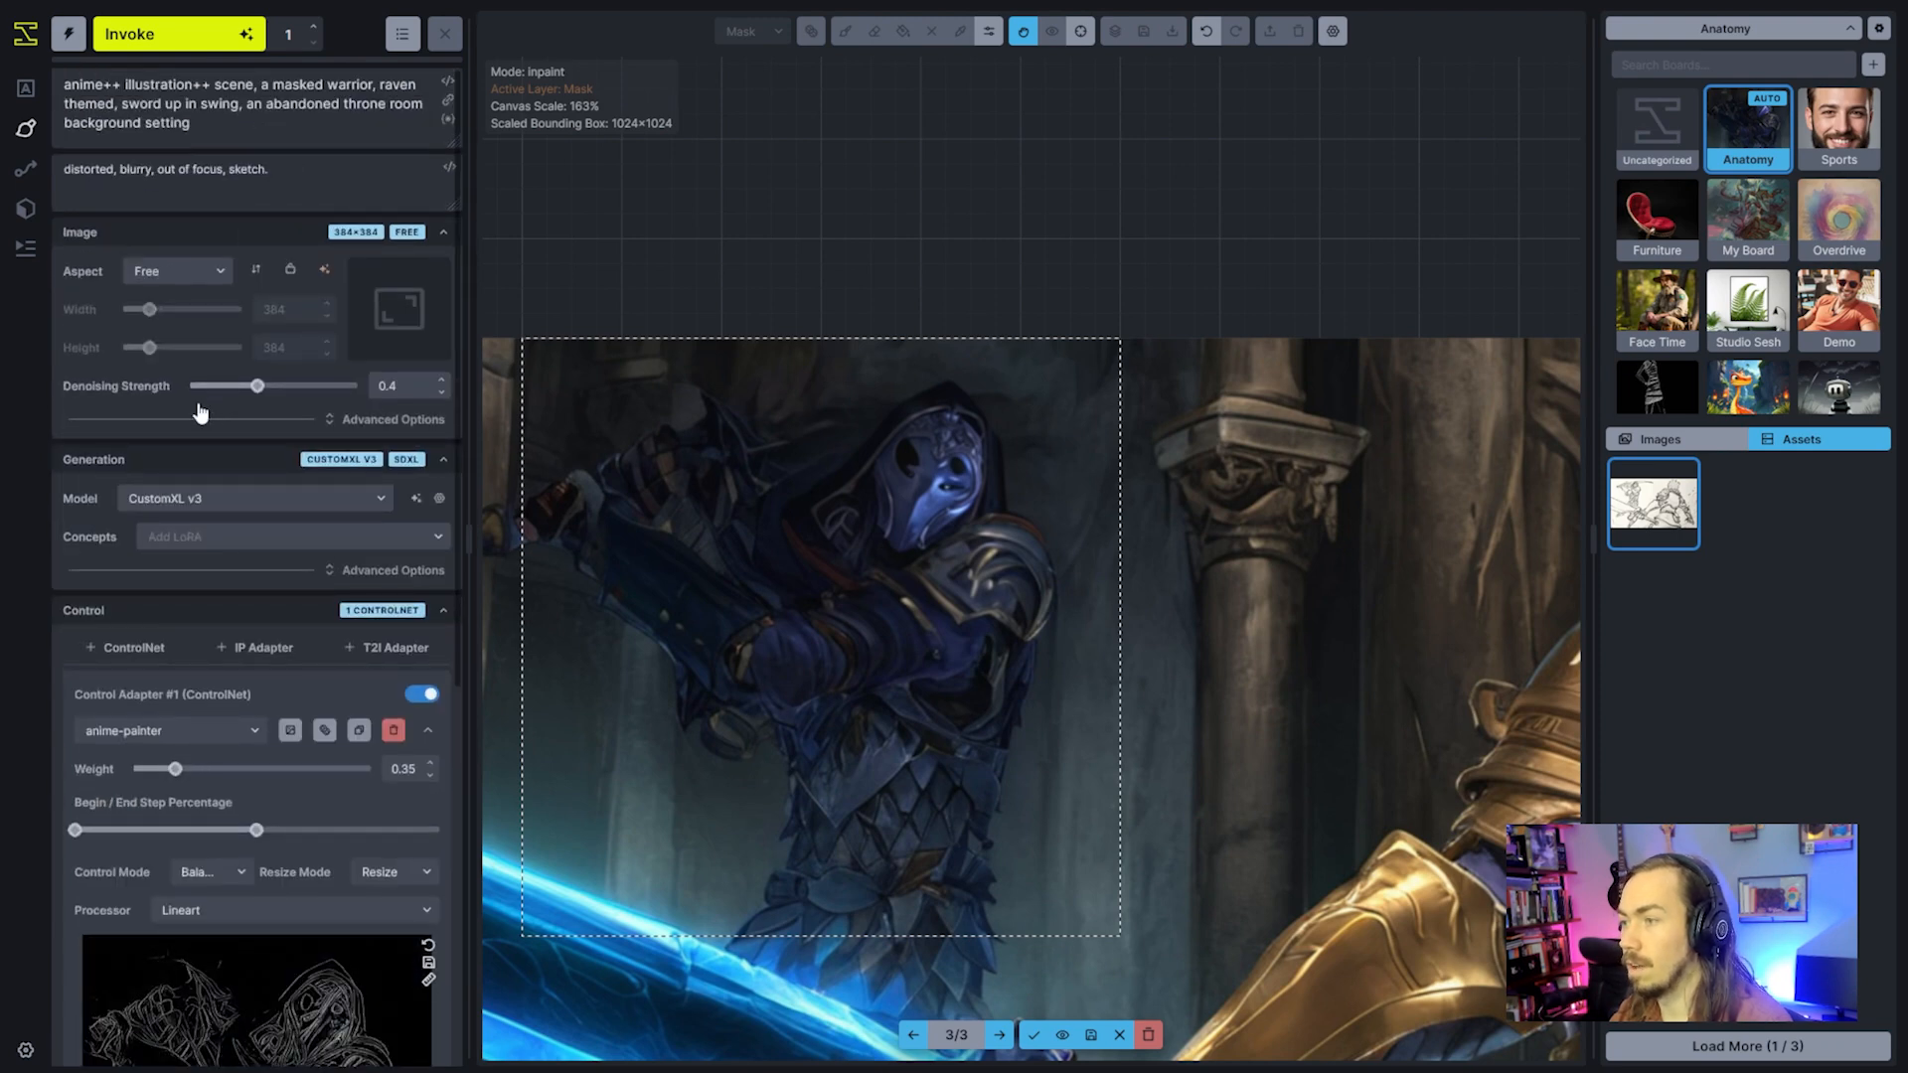
pyautogui.hotkey('ctrl', 'Return')
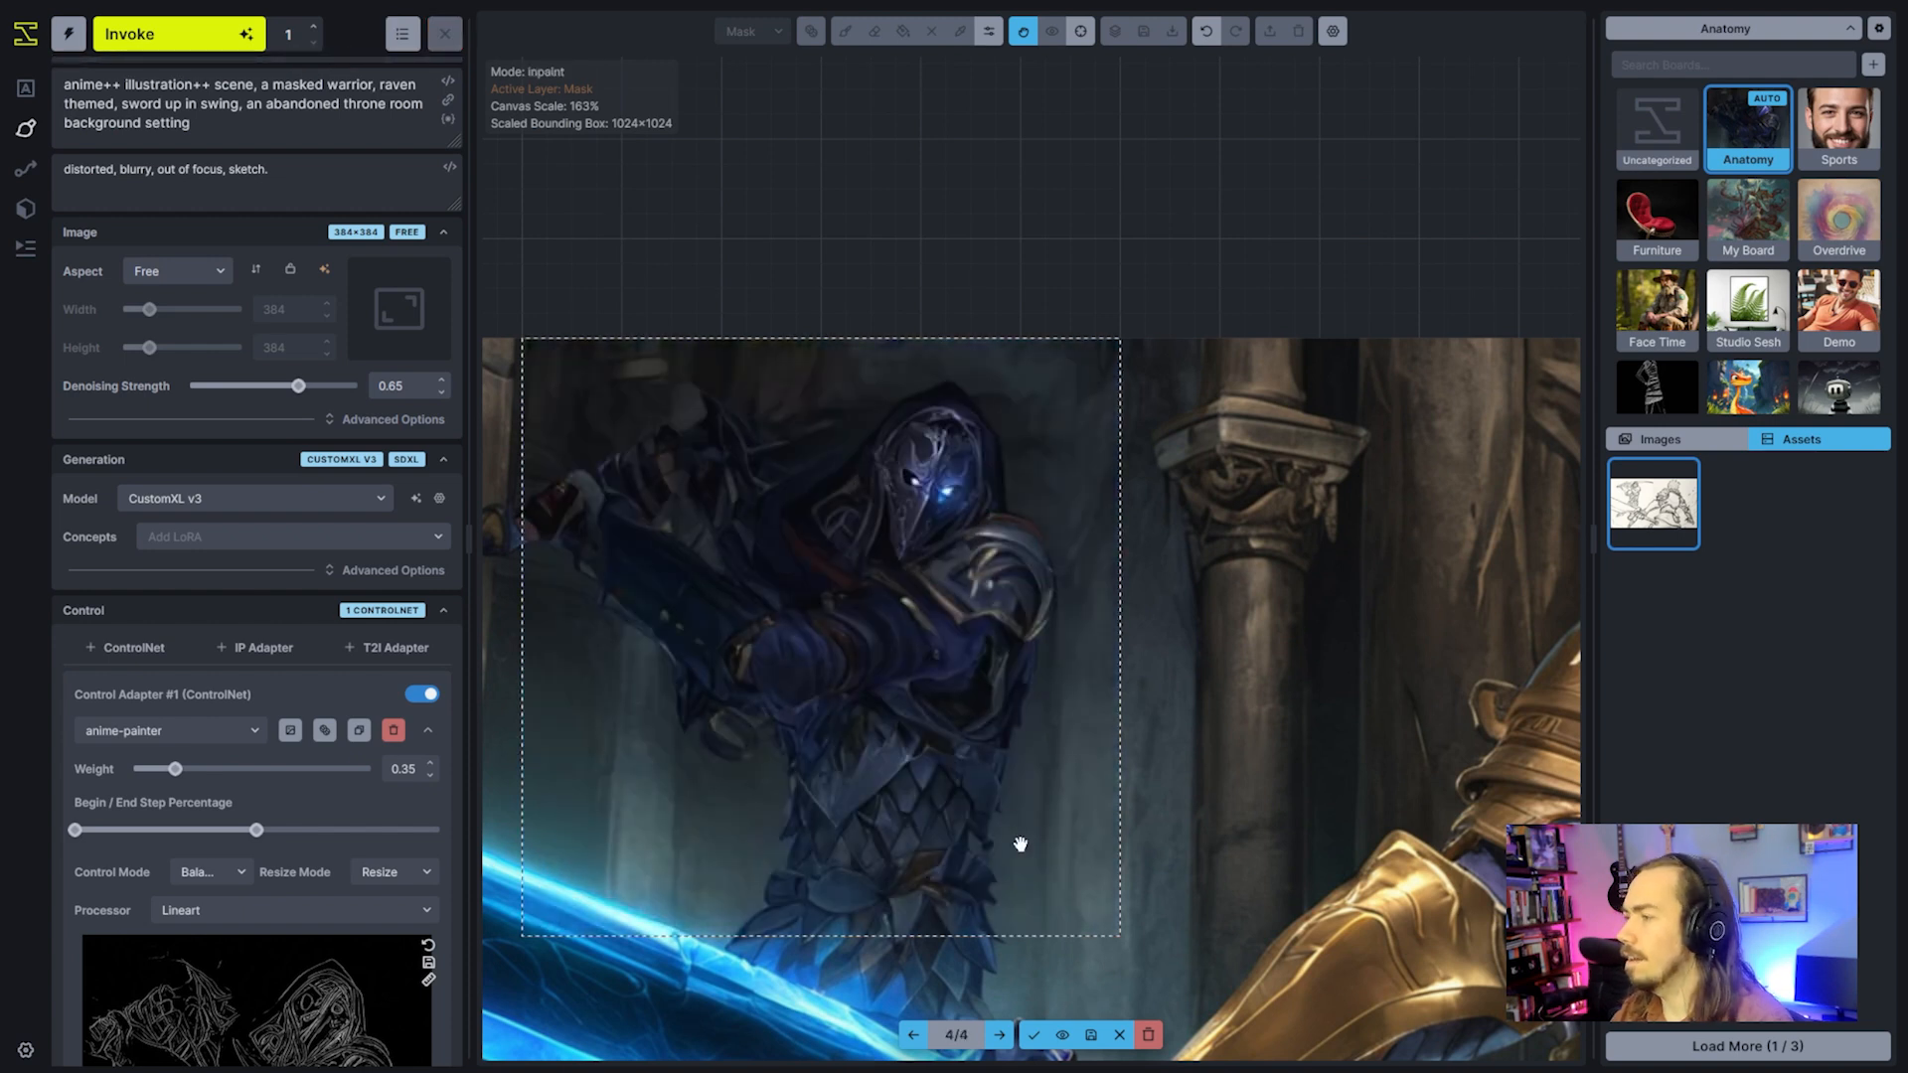
# Accept the staged face, generate one more variation over it with the same mask, and accept that result
pyautogui.click(1034, 1035)
pyautogui.click(204, 35)
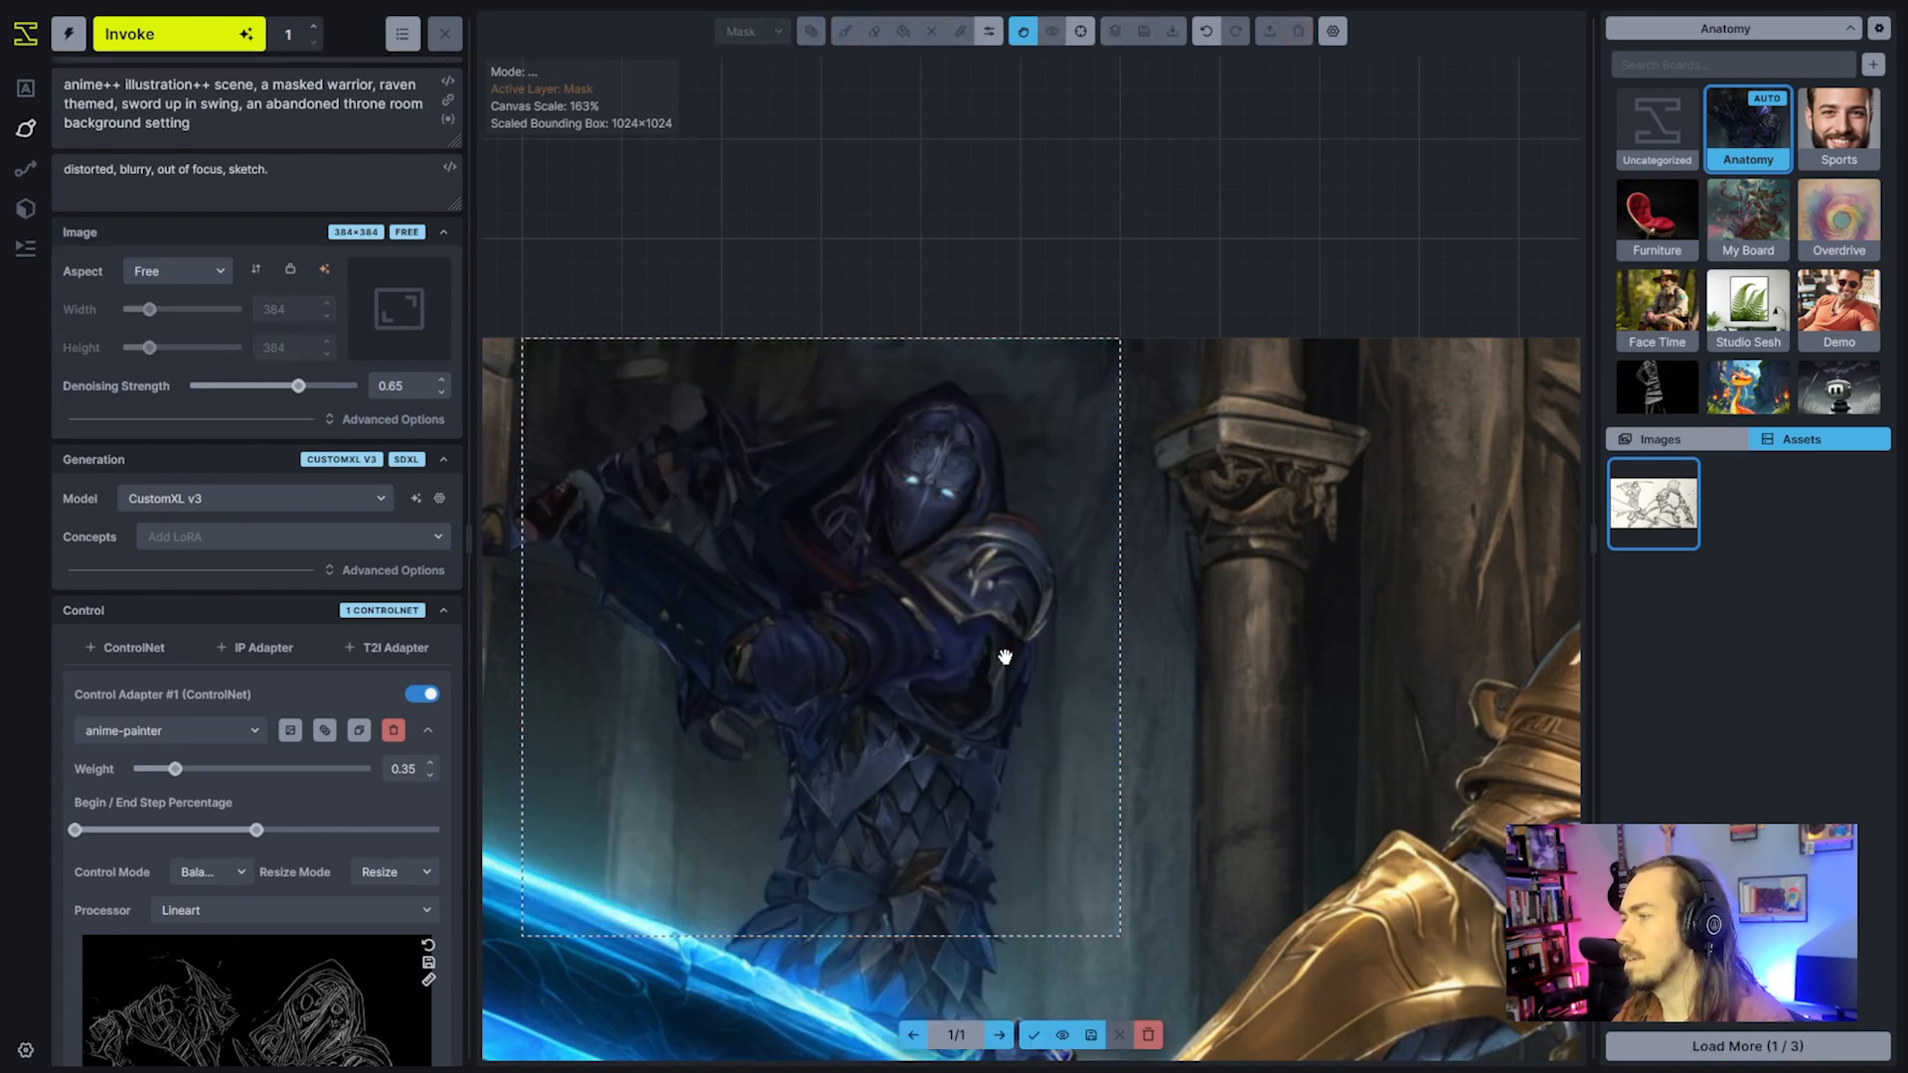
pyautogui.scroll(-5, 1005, 656)
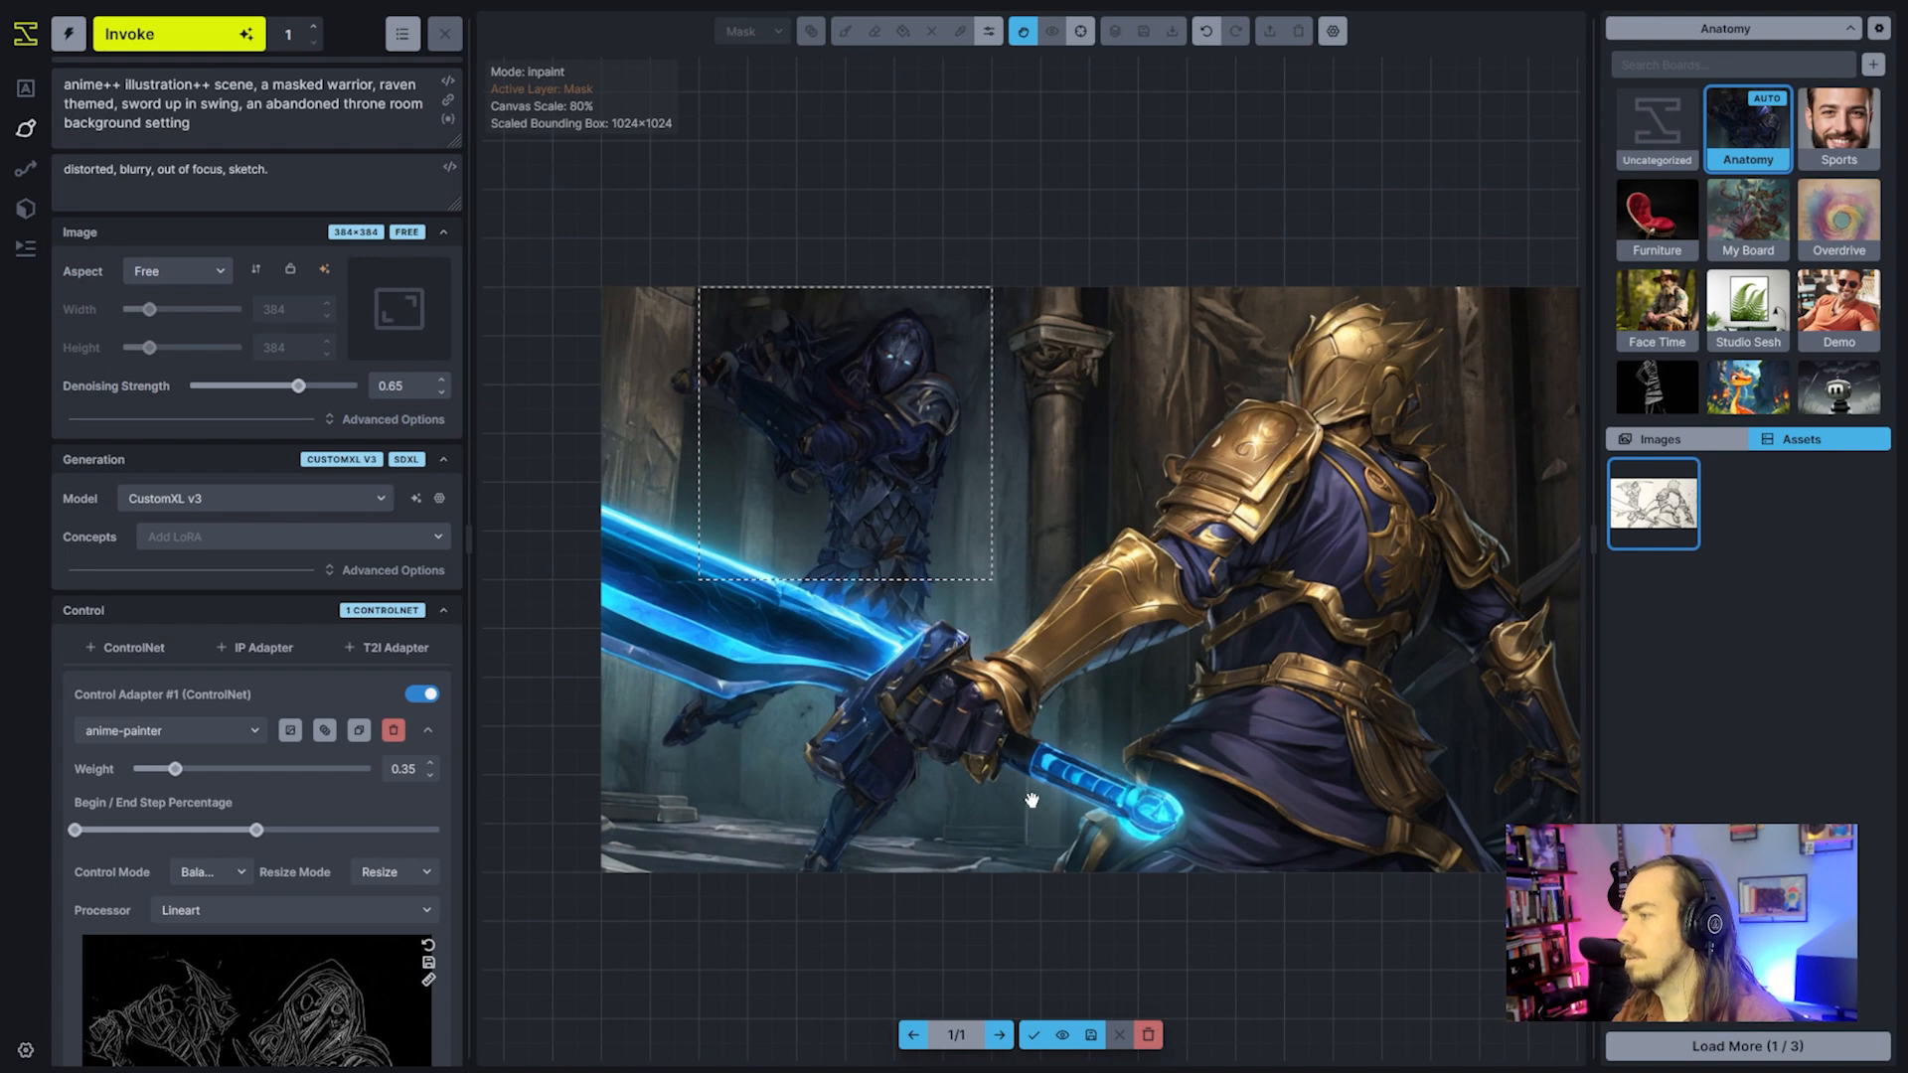
pyautogui.click(1034, 1035)
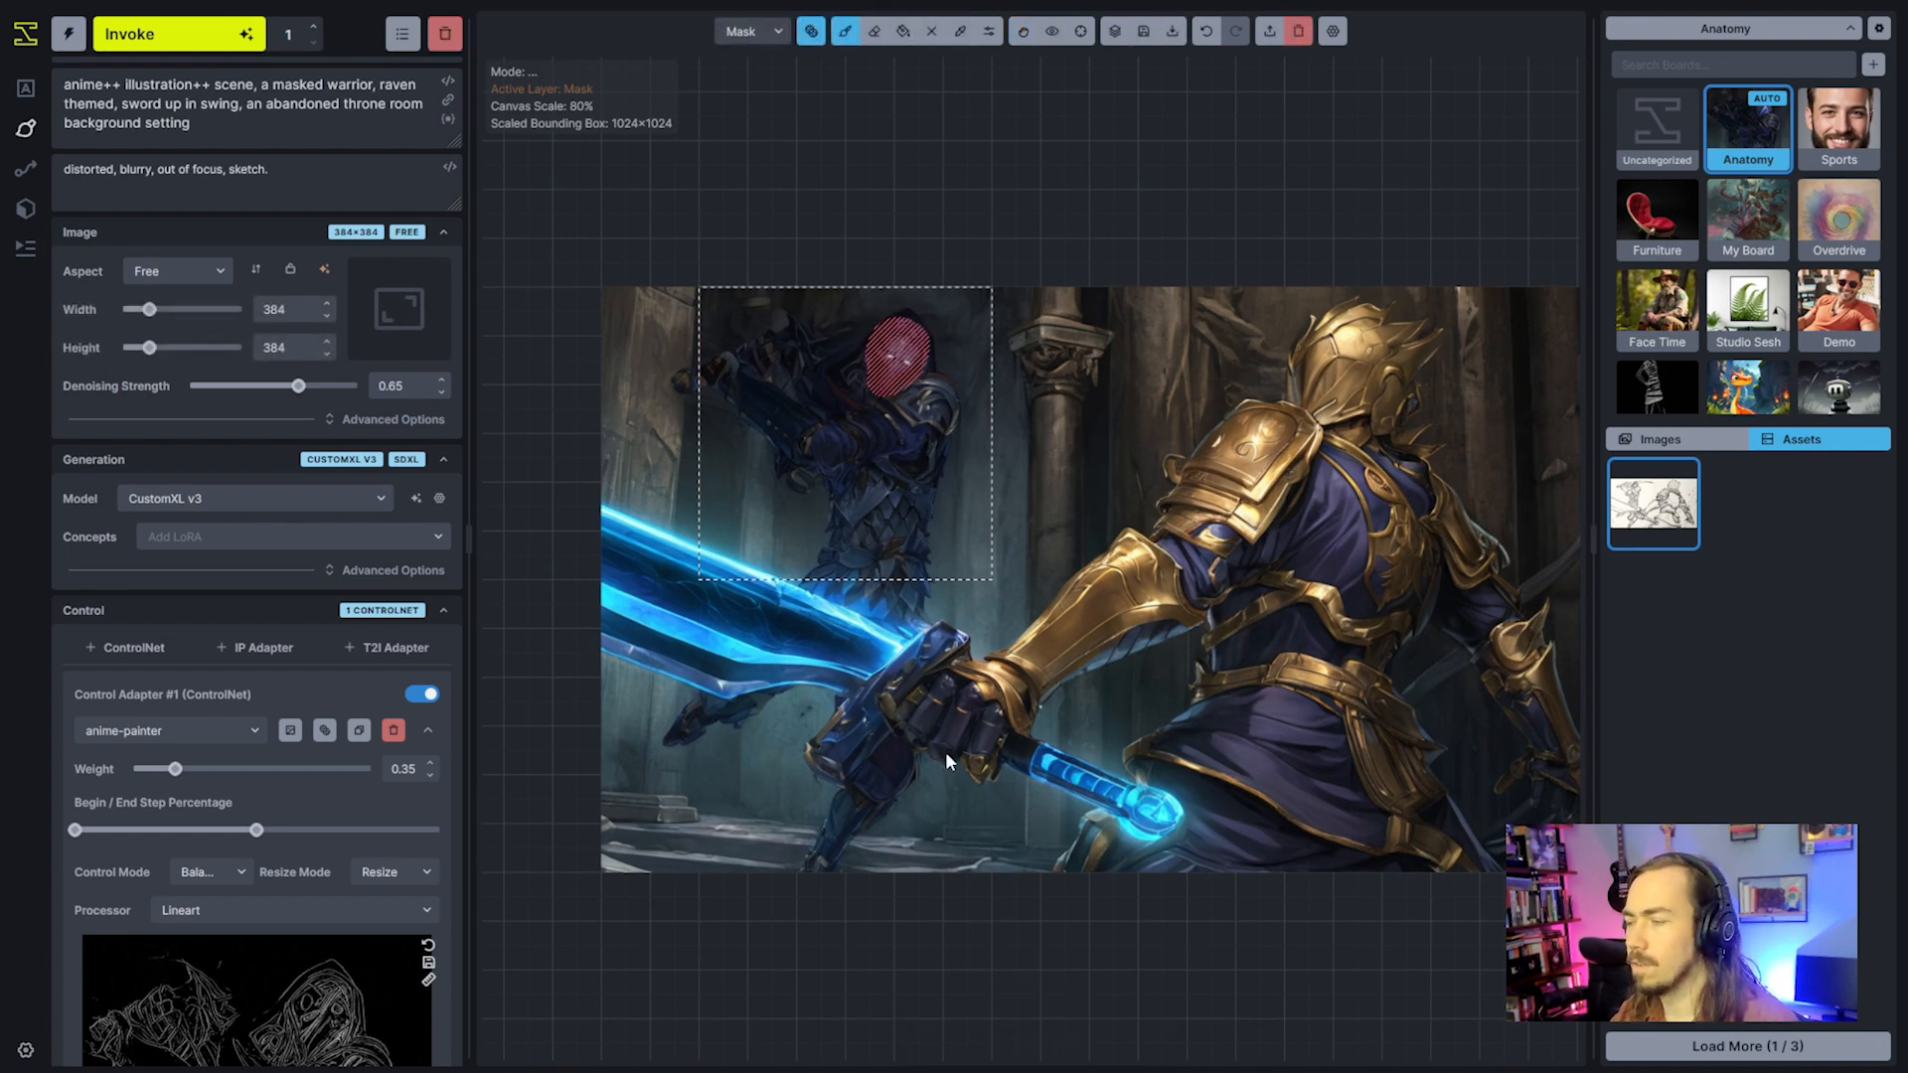
# Clear the face mask and move the 384×384 bounding box over the gold-armored hero's lower back and lowered arm
pyautogui.hotkey('shift', 'c')
pyautogui.press('v')
pyautogui.moveTo(930, 562); pyautogui.dragTo(1436, 810)
pyautogui.scroll(-3, 1438, 814)
pyautogui.moveTo(1422, 920); pyautogui.dragTo(1159, 847)
pyautogui.scroll(3, 1159, 844)
pyautogui.moveTo(919, 722); pyautogui.dragTo(1026, 784)
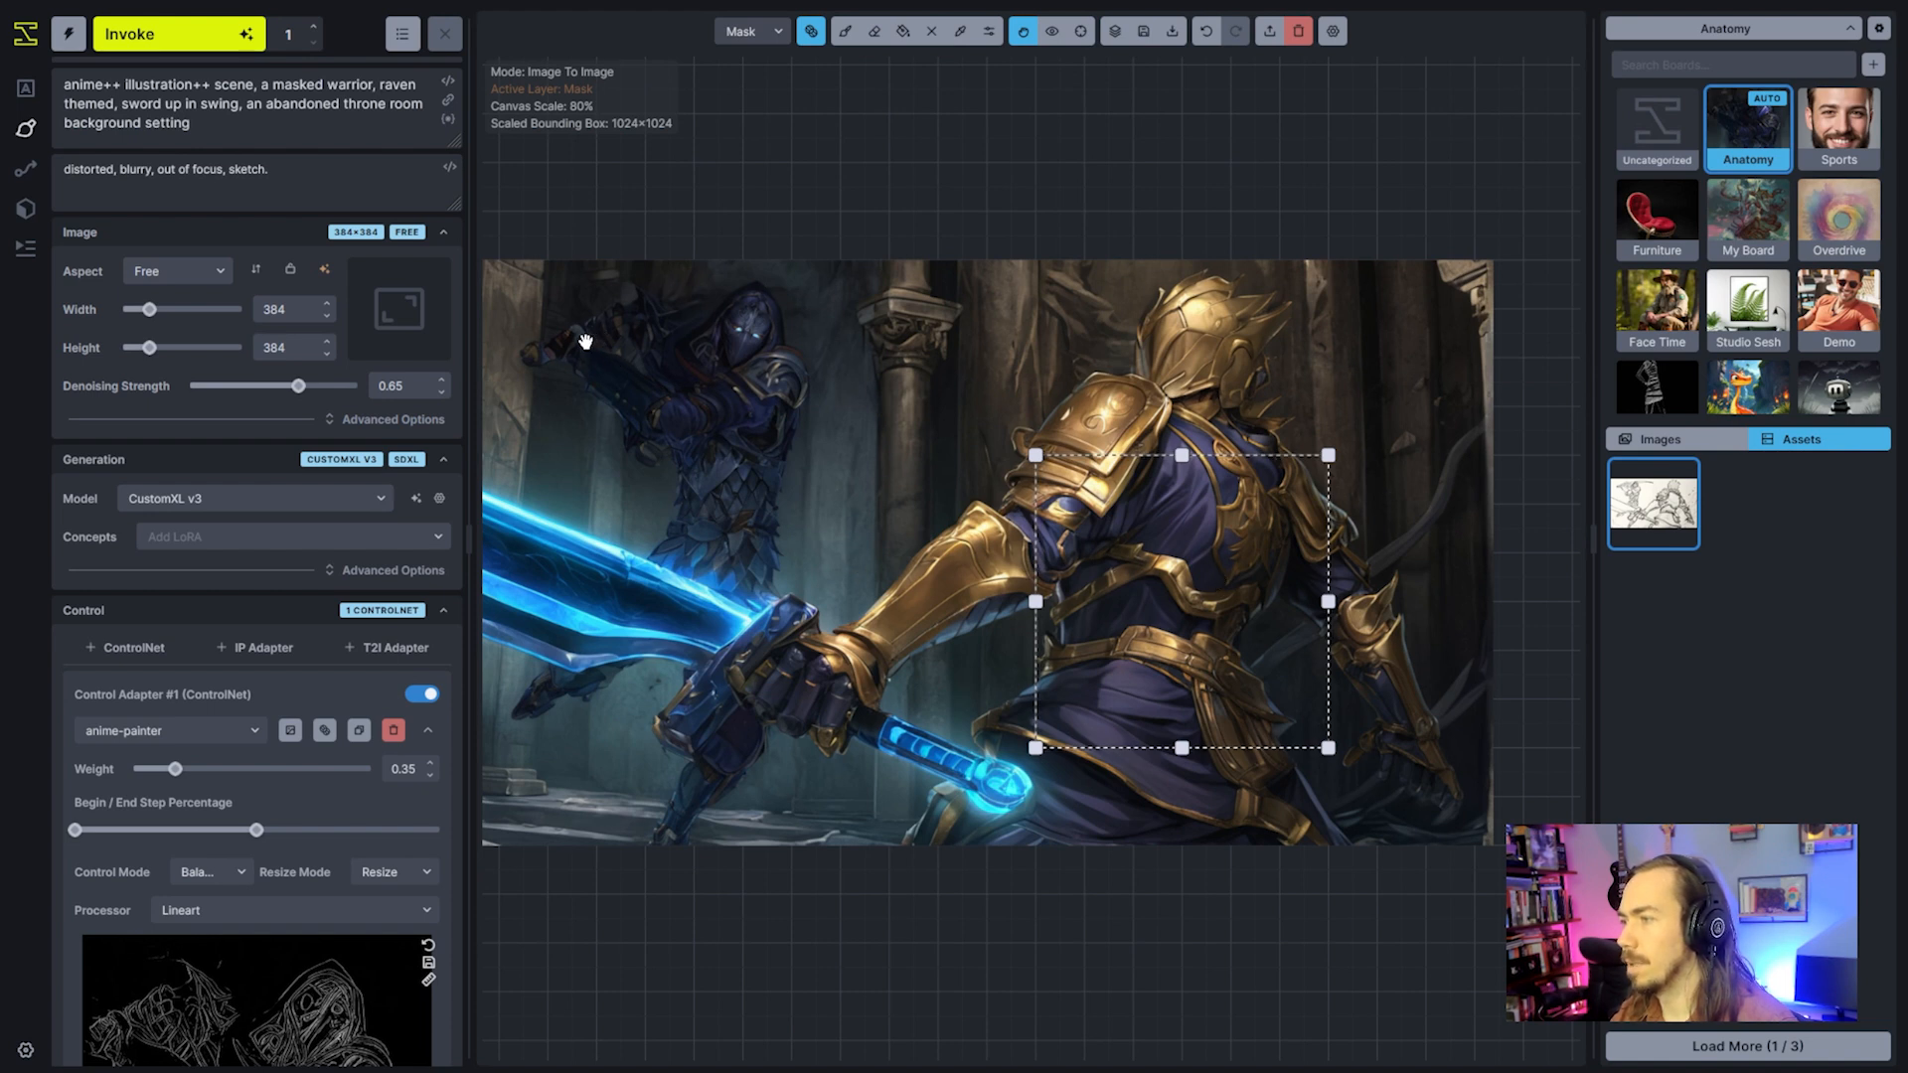
pyautogui.moveTo(1146, 447); pyautogui.dragTo(1195, 447)
pyautogui.moveTo(892, 710); pyautogui.dragTo(1061, 695)
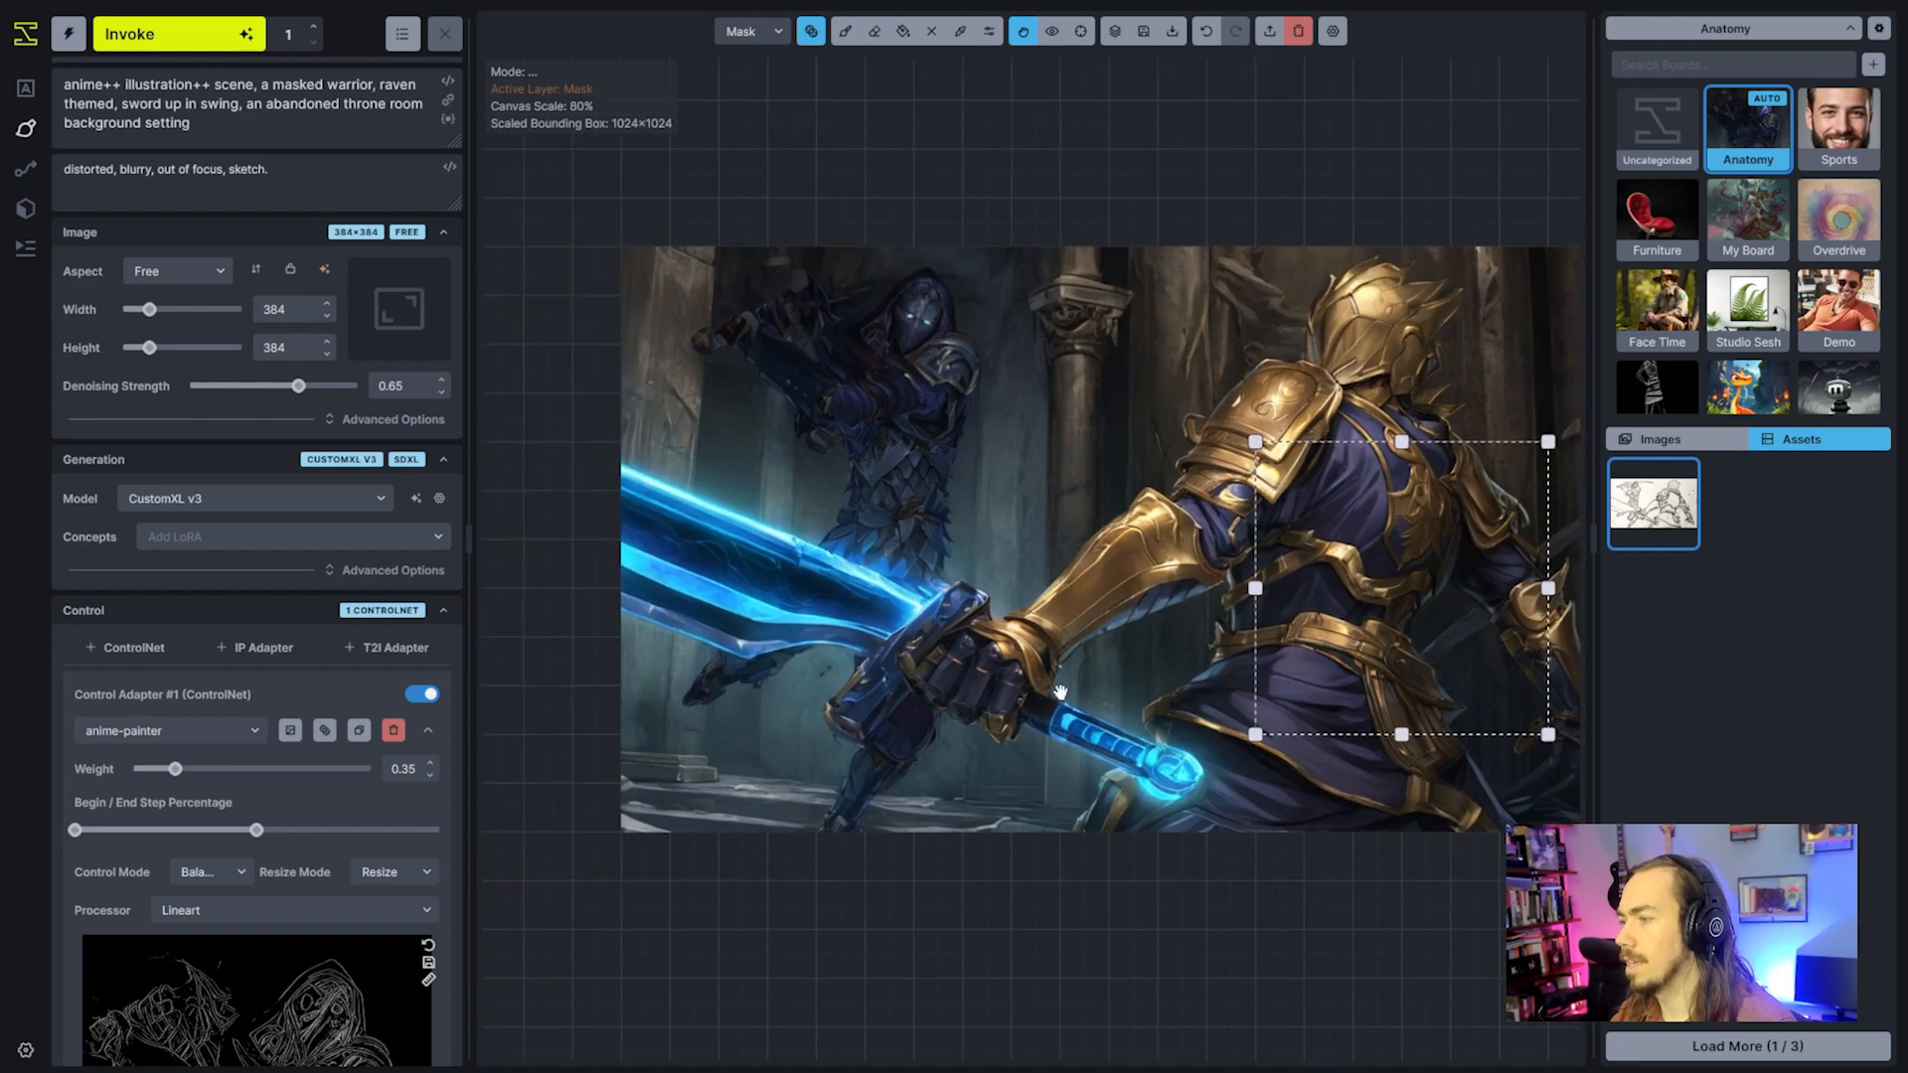
pyautogui.moveTo(1453, 711); pyautogui.dragTo(1313, 745)
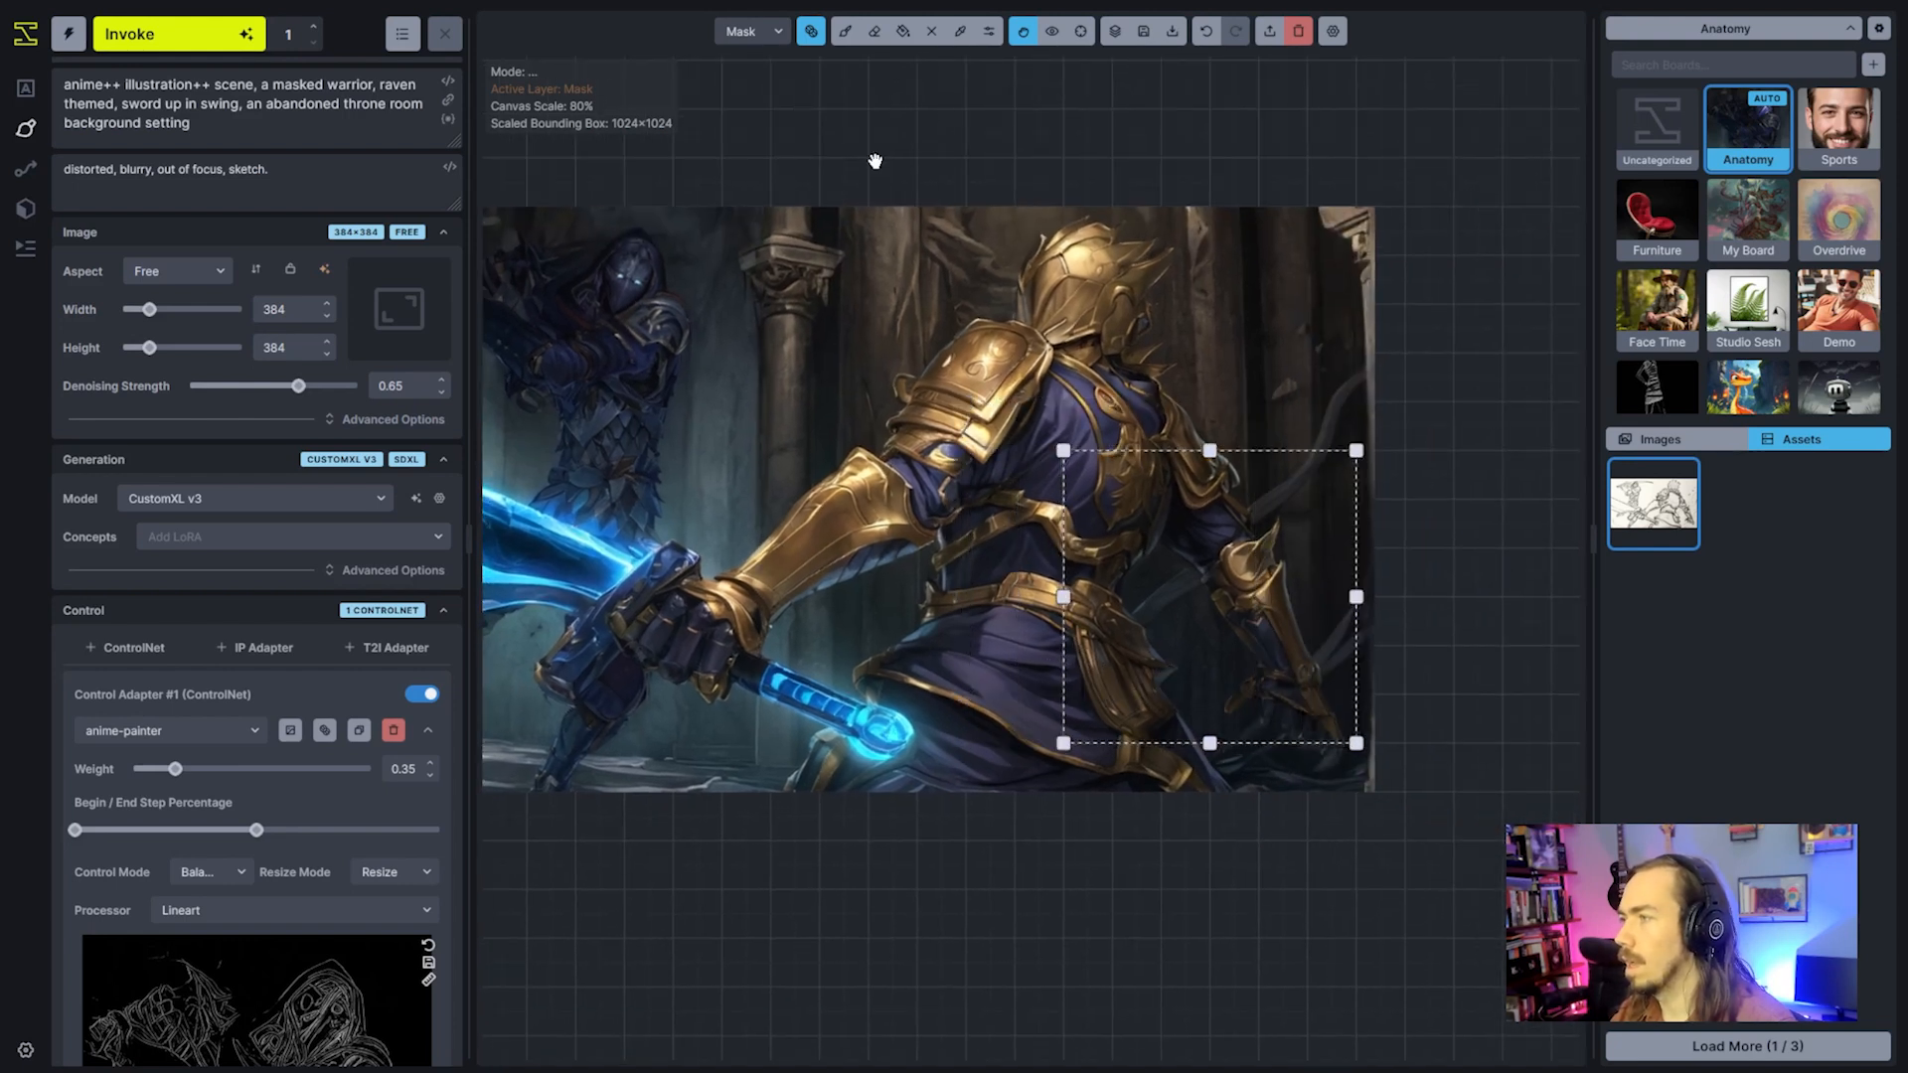
# Save the finished canvas image to the gallery and switch to the text-to-image generation workspace
pyautogui.click(1144, 31)
pyautogui.click(19, 94)
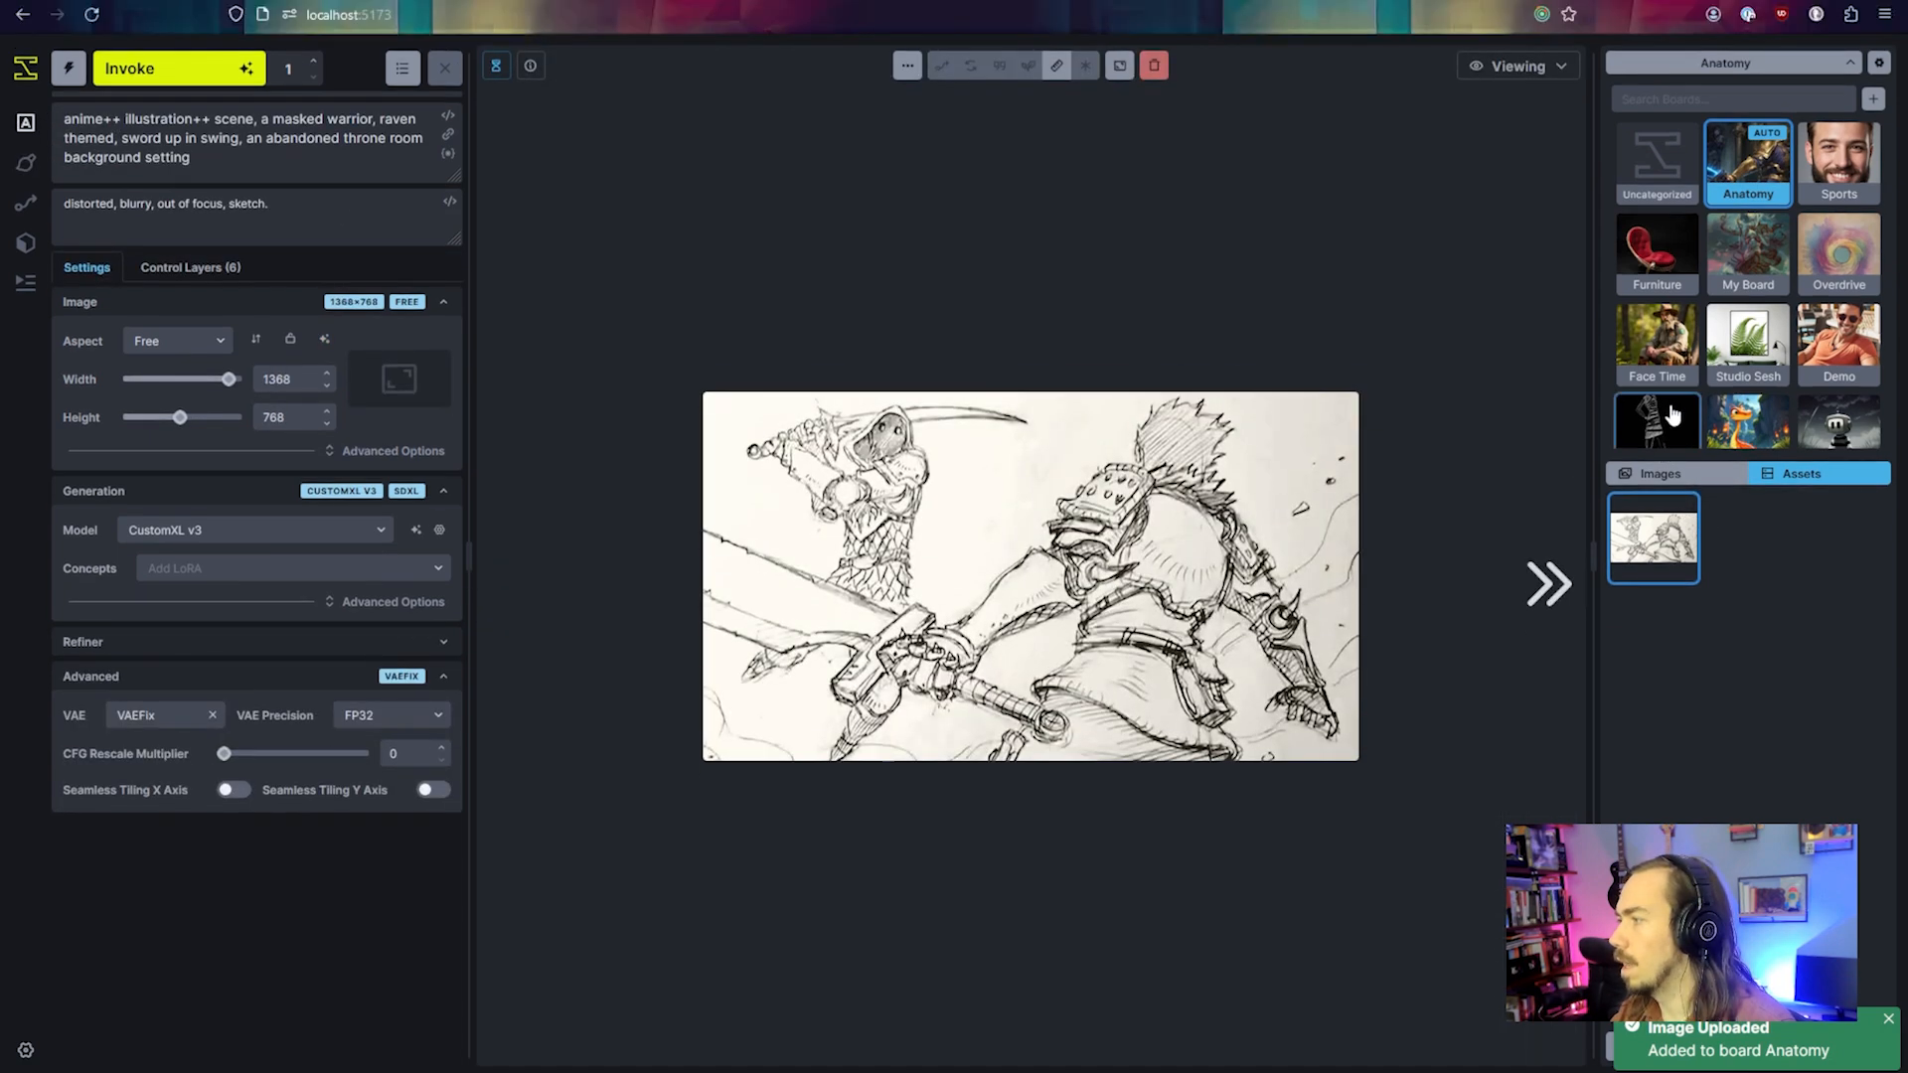
# Compare the finished canvas image with the original sketch using the slider comparison, and view the earlier version with the white-armored hero
pyautogui.keyDown('alt'); pyautogui.click(1688, 479); pyautogui.keyUp('alt')
pyautogui.click(1691, 446)
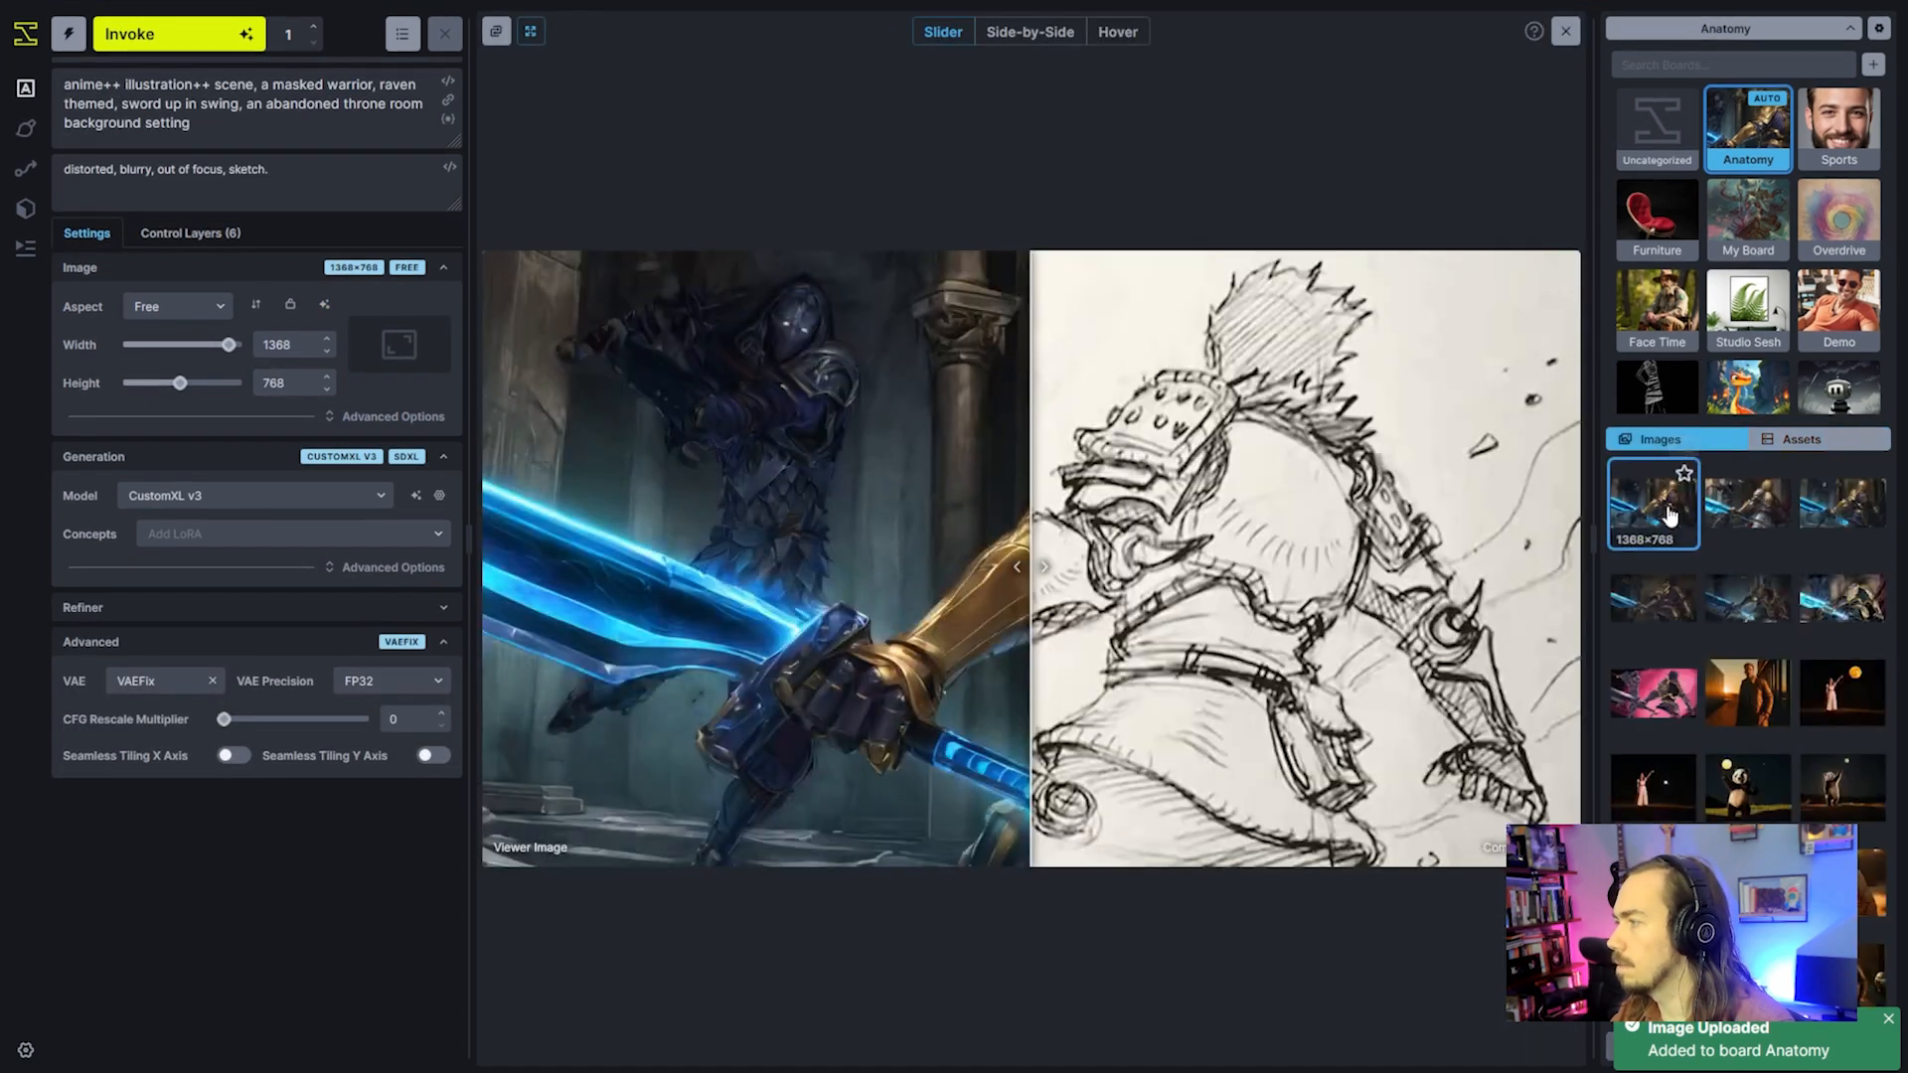
pyautogui.moveTo(1008, 527)
pyautogui.mouseDown()
pyautogui.moveTo(1374, 531)
pyautogui.moveTo(1495, 557)
pyautogui.moveTo(747, 515)
pyautogui.moveTo(1533, 509)
pyautogui.moveTo(540, 506)
pyautogui.mouseUp()
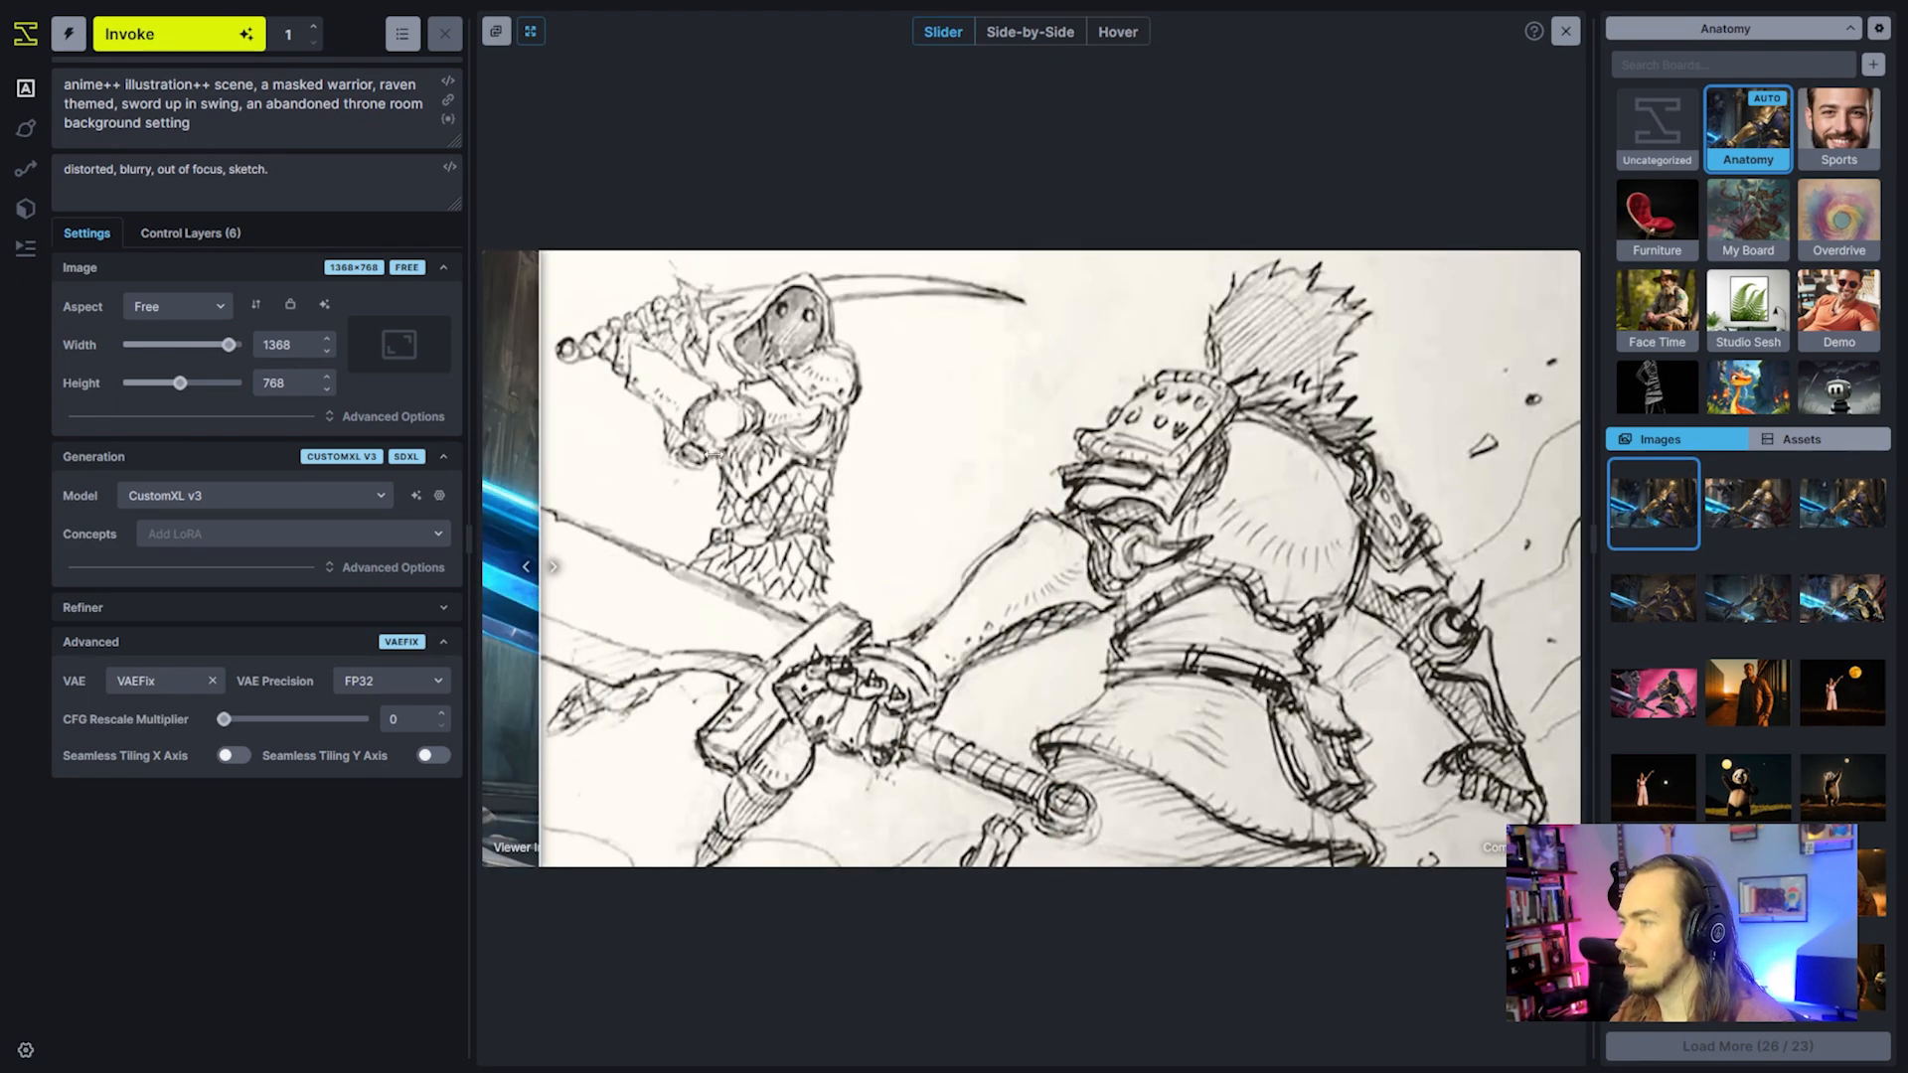
pyautogui.moveTo(710, 455)
pyautogui.mouseDown()
pyautogui.moveTo(1384, 462)
pyautogui.moveTo(567, 460)
pyautogui.moveTo(1301, 471)
pyautogui.moveTo(636, 434)
pyautogui.moveTo(1199, 486)
pyautogui.moveTo(1461, 485)
pyautogui.moveTo(560, 447)
pyautogui.moveTo(1332, 475)
pyautogui.moveTo(425, 462)
pyautogui.moveTo(1578, 527)
pyautogui.moveTo(552, 483)
pyautogui.moveTo(1695, 502)
pyautogui.moveTo(363, 443)
pyautogui.moveTo(1714, 531)
pyautogui.moveTo(1372, 467)
pyautogui.moveTo(491, 463)
pyautogui.mouseUp()
pyautogui.moveTo(925, 464); pyautogui.dragTo(1836, 503)
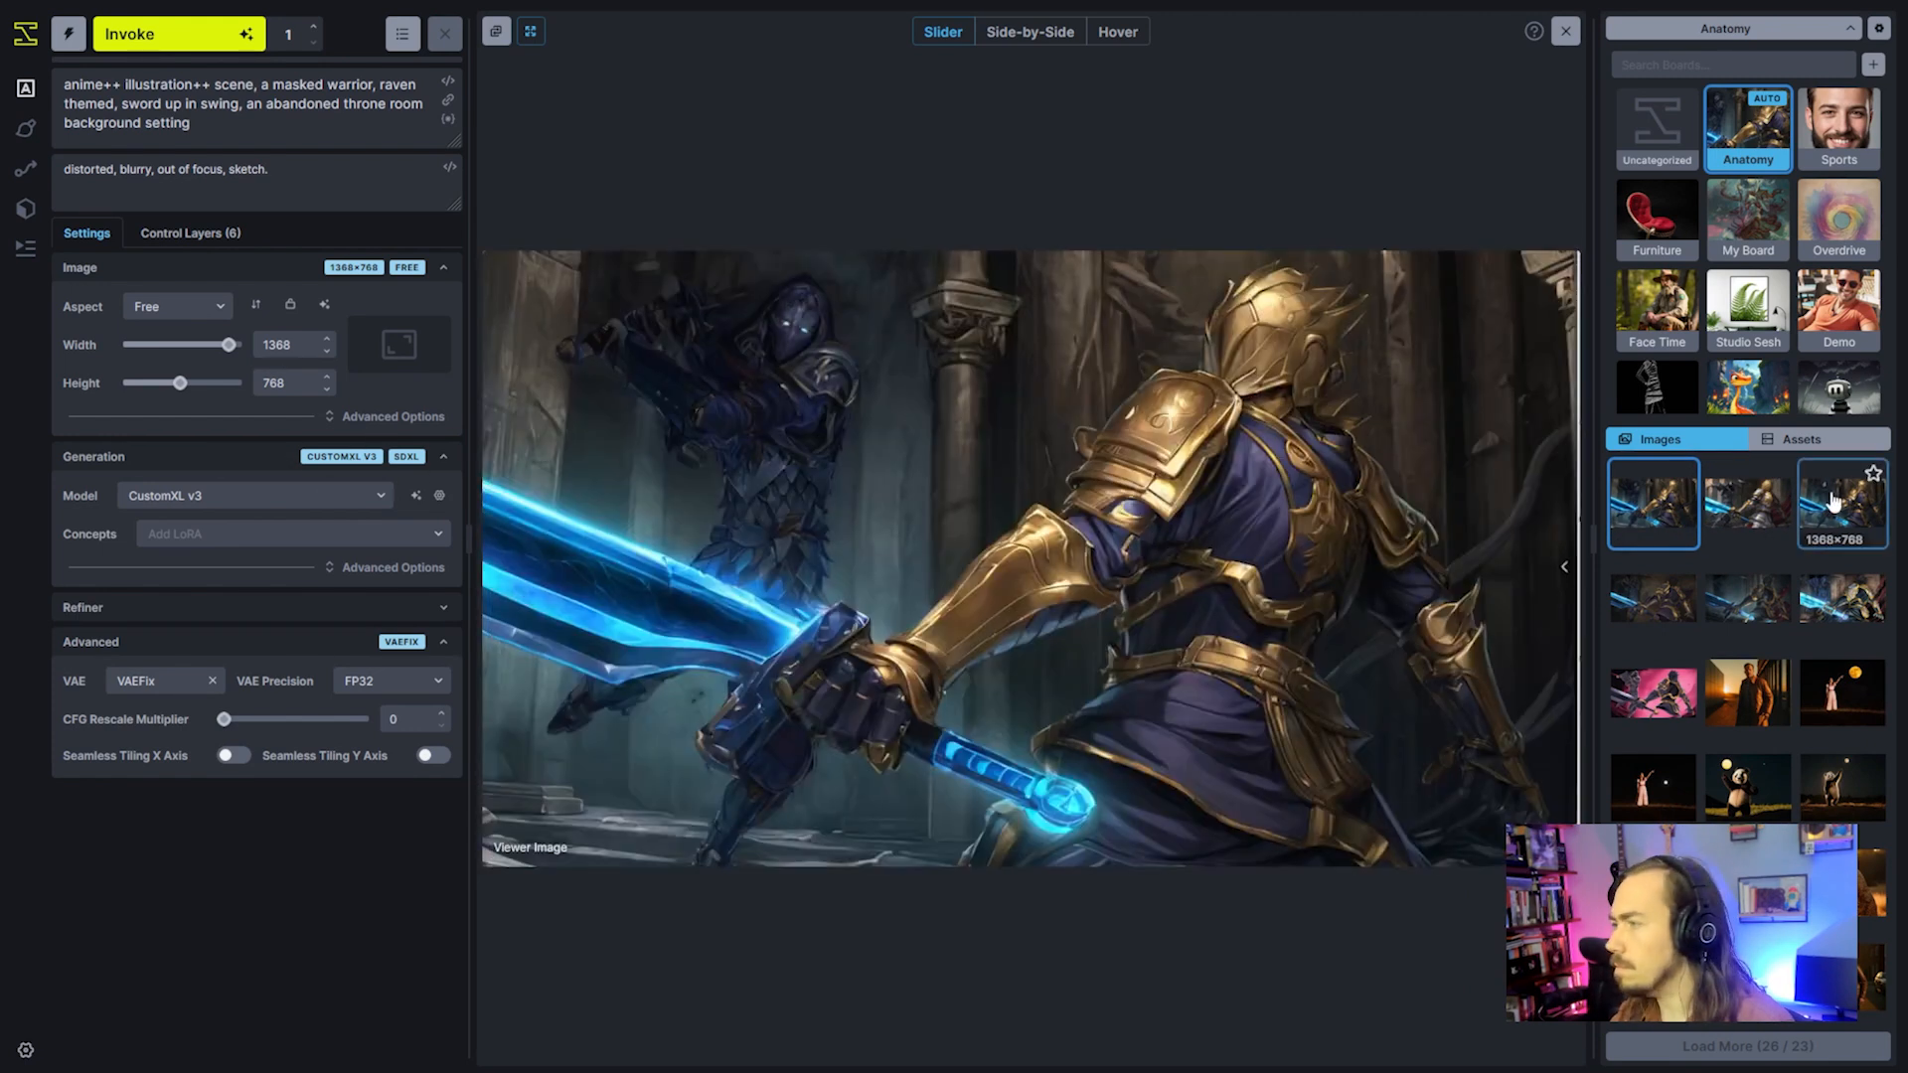
pyautogui.moveTo(1555, 572)
pyautogui.mouseDown()
pyautogui.moveTo(1095, 542)
pyautogui.moveTo(1109, 534)
pyautogui.mouseUp()
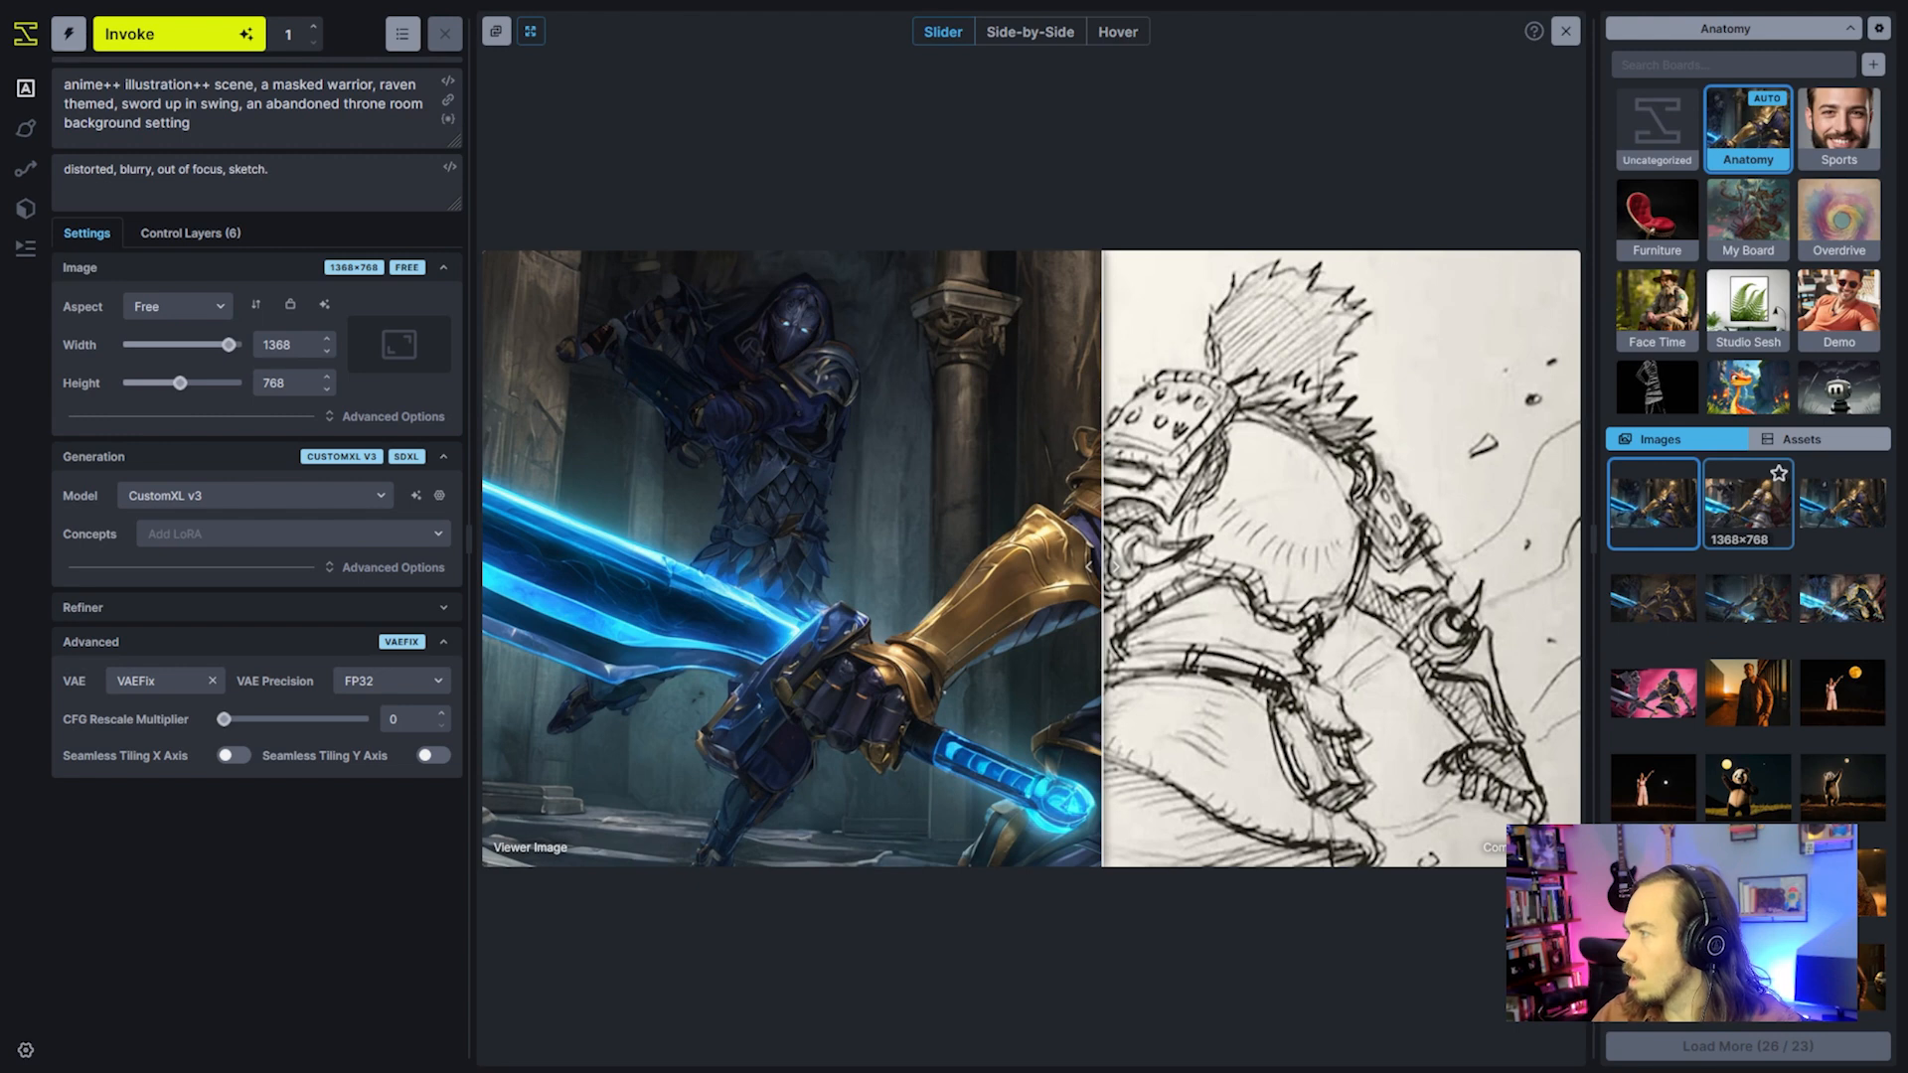
pyautogui.click(1742, 527)
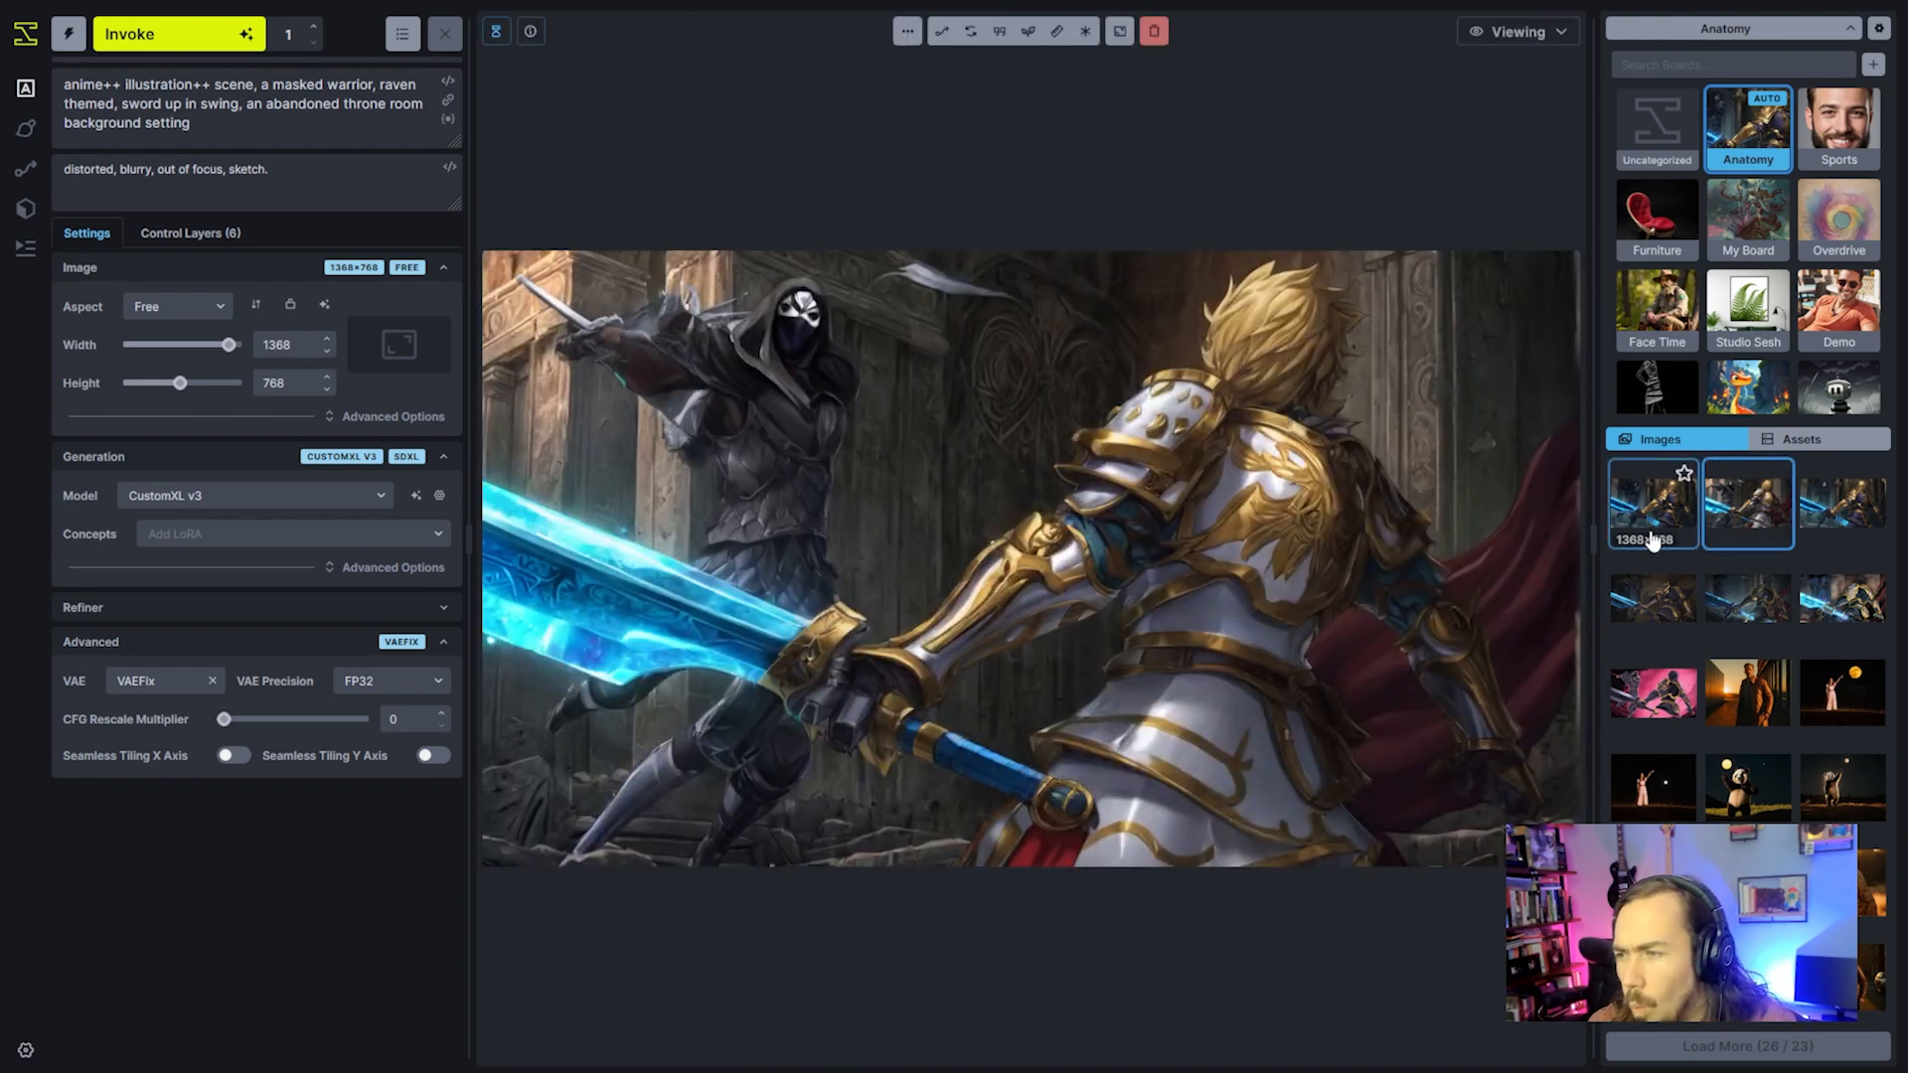
# Switch the global control adapter to the anime-painter model and set its weight to 1
pyautogui.click(190, 233)
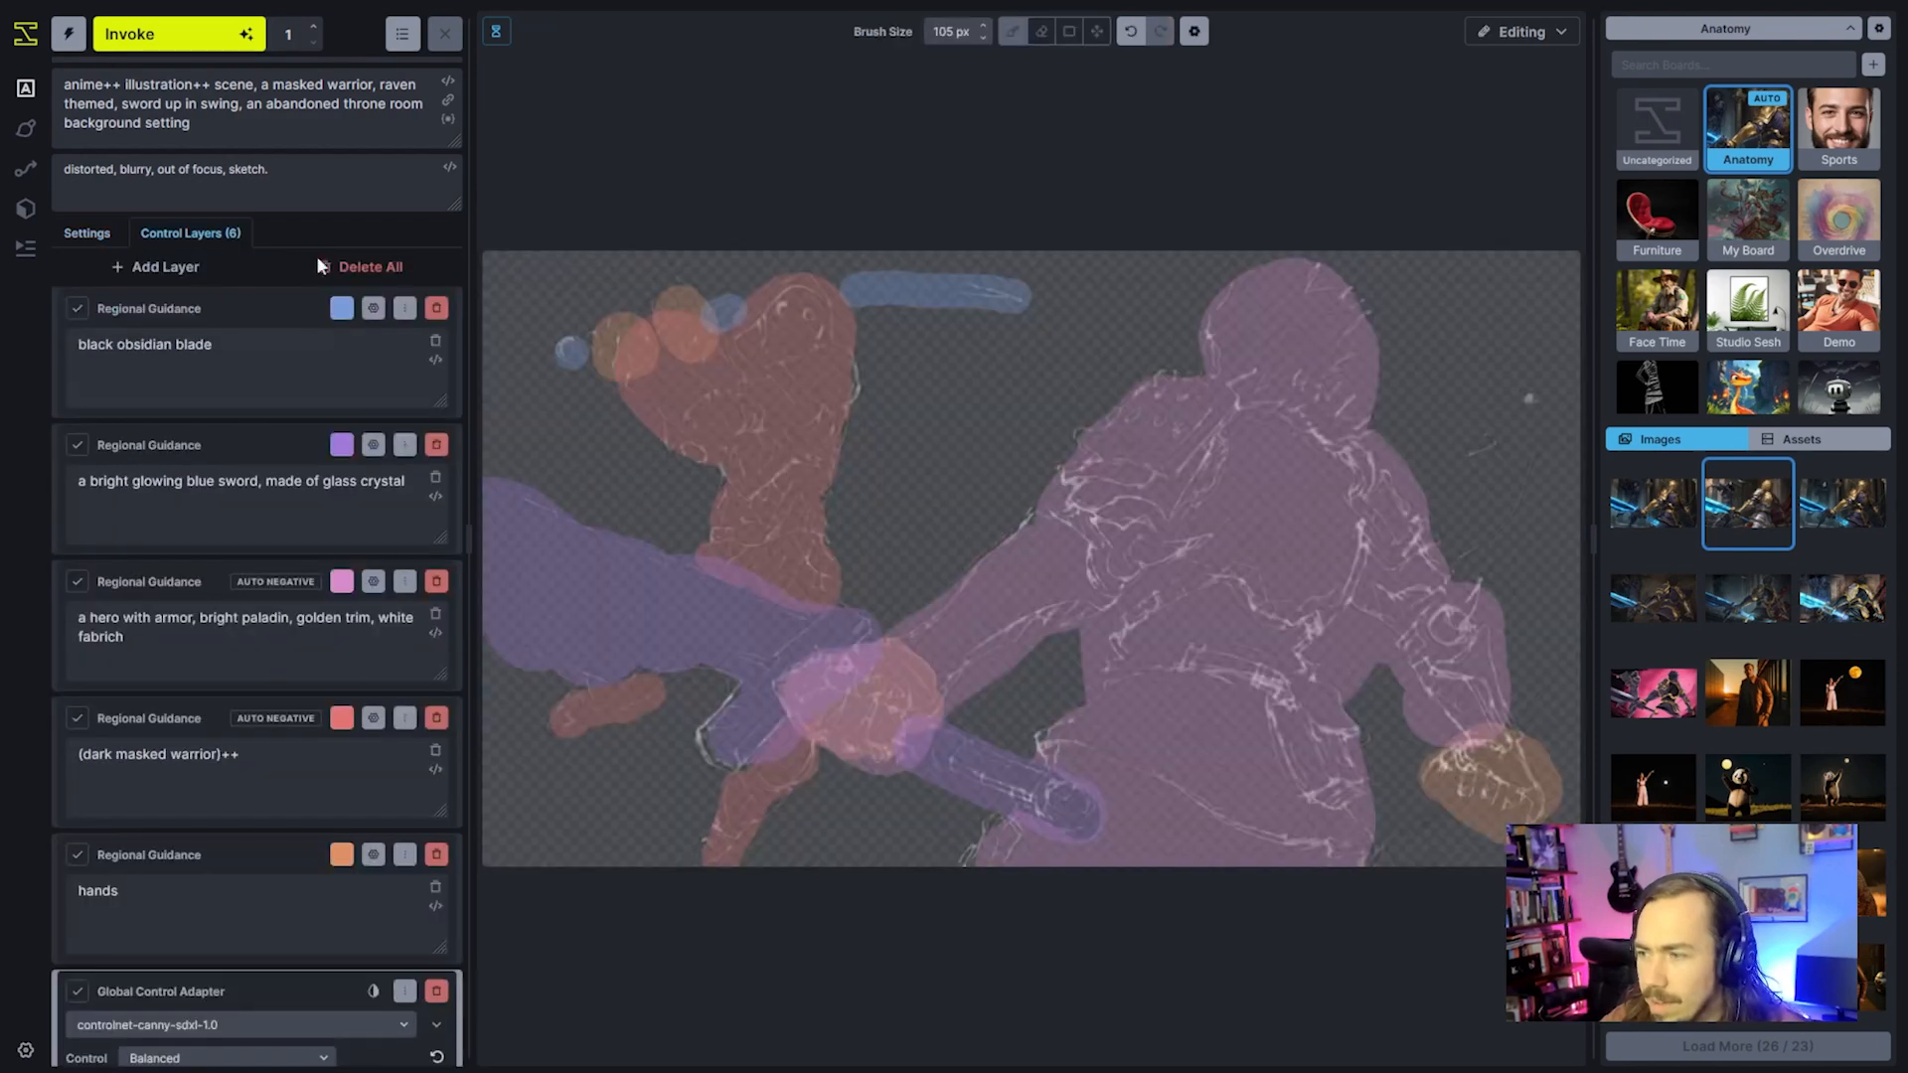
pyautogui.scroll(-1, 338, 755)
pyautogui.click(221, 934)
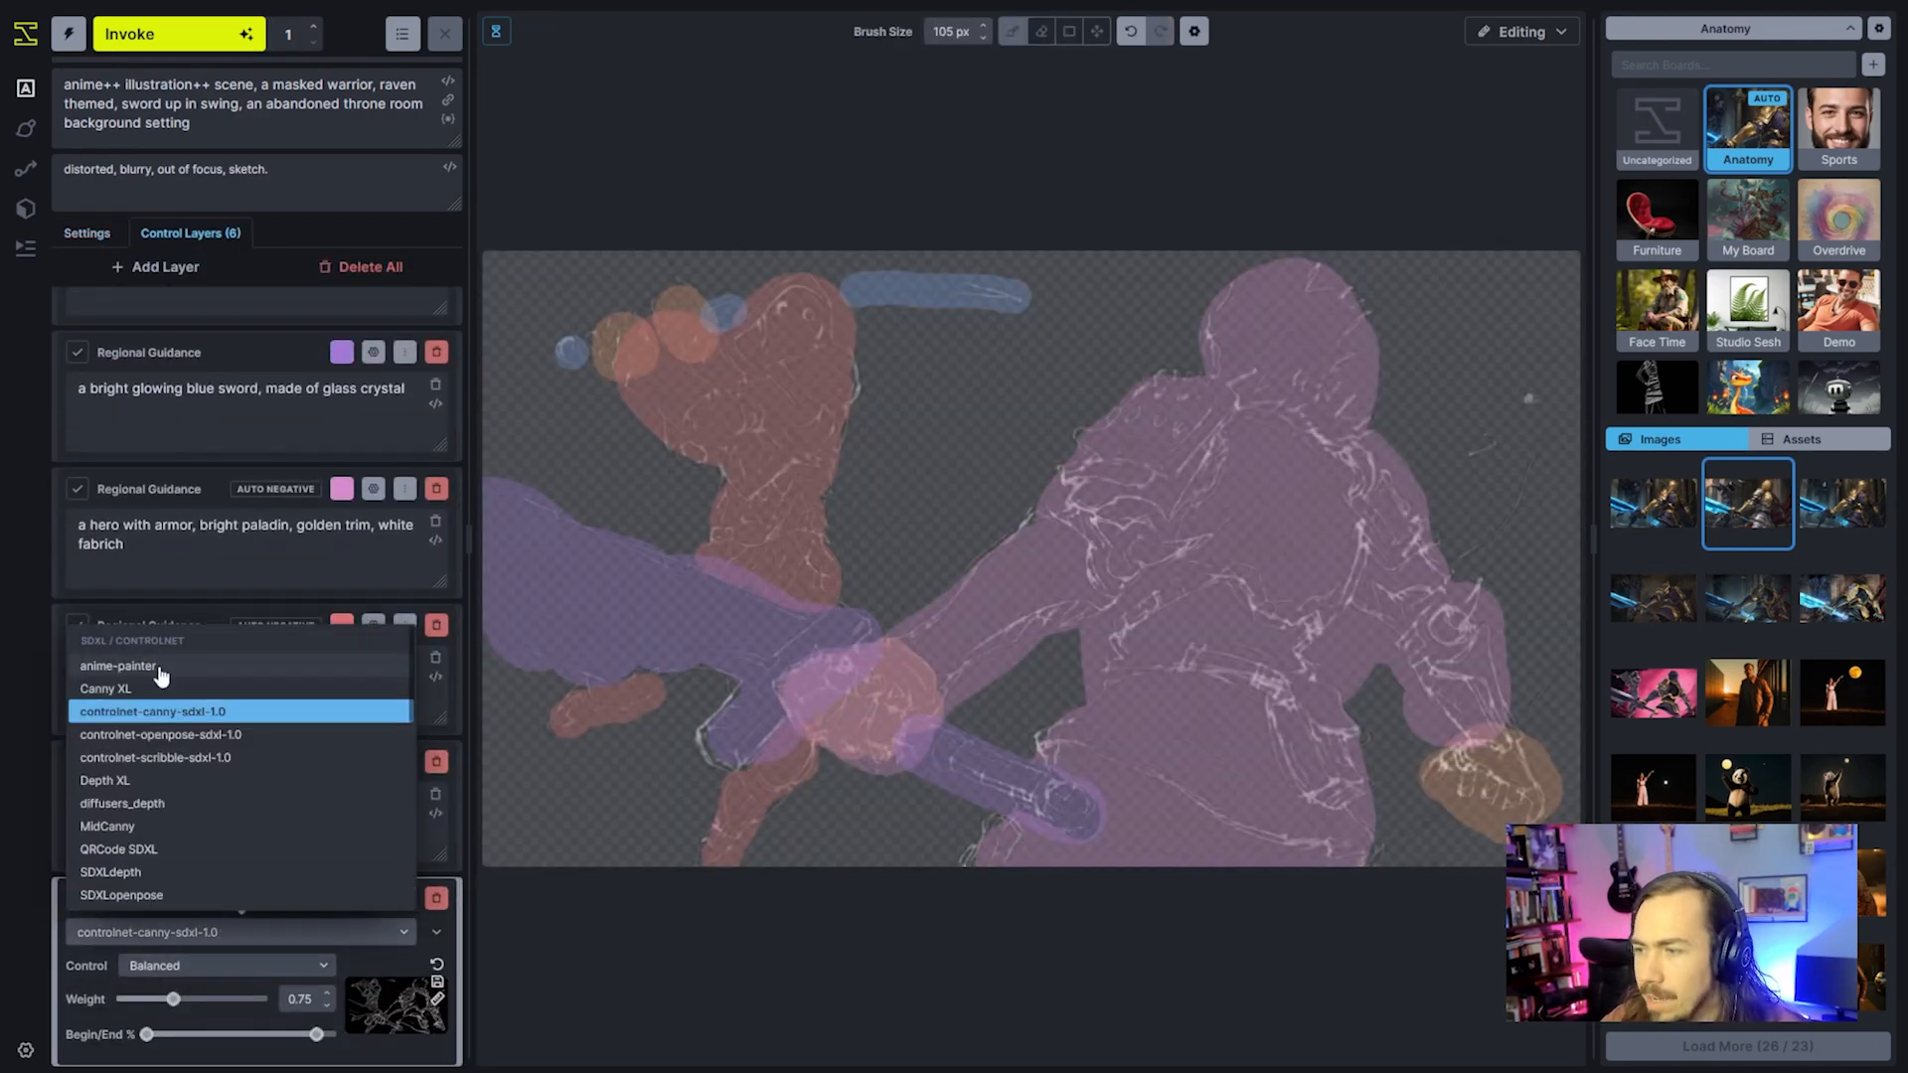
pyautogui.click(194, 663)
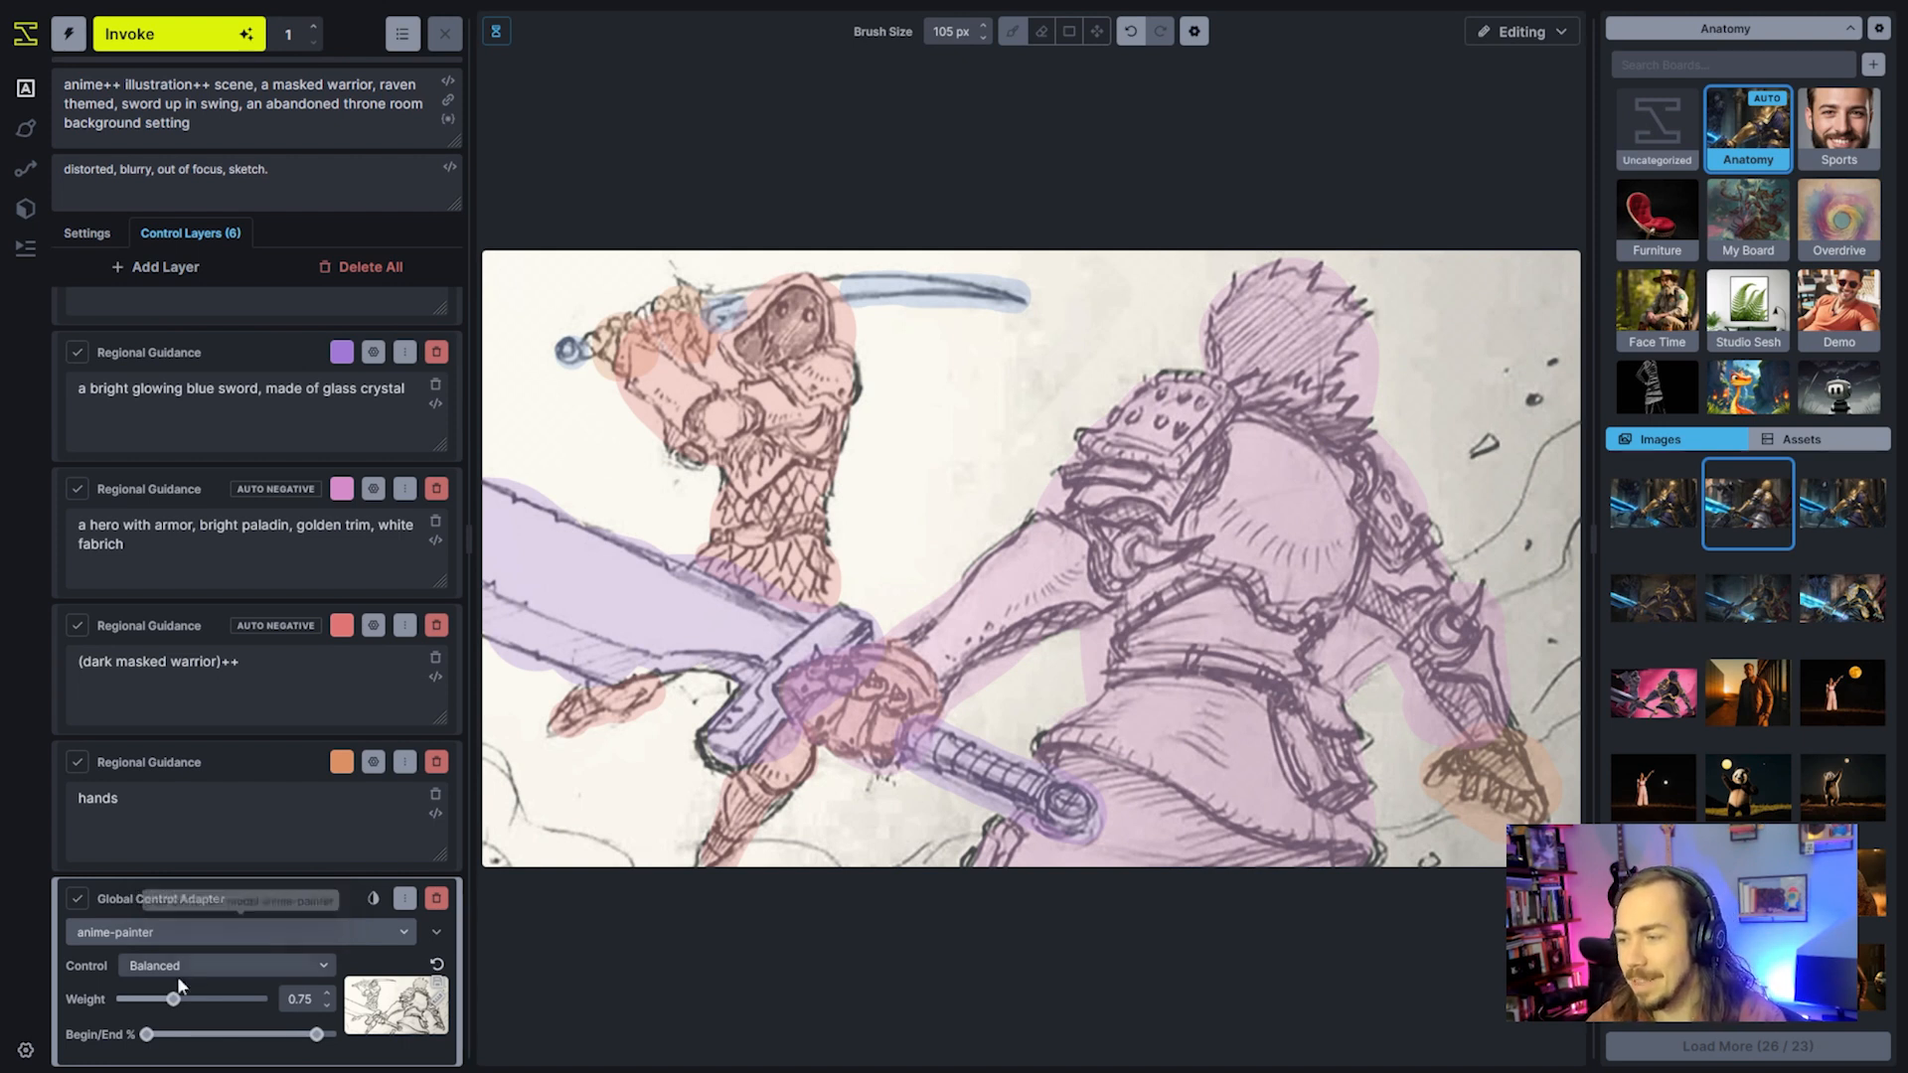
pyautogui.moveTo(173, 1000); pyautogui.dragTo(190, 1001)
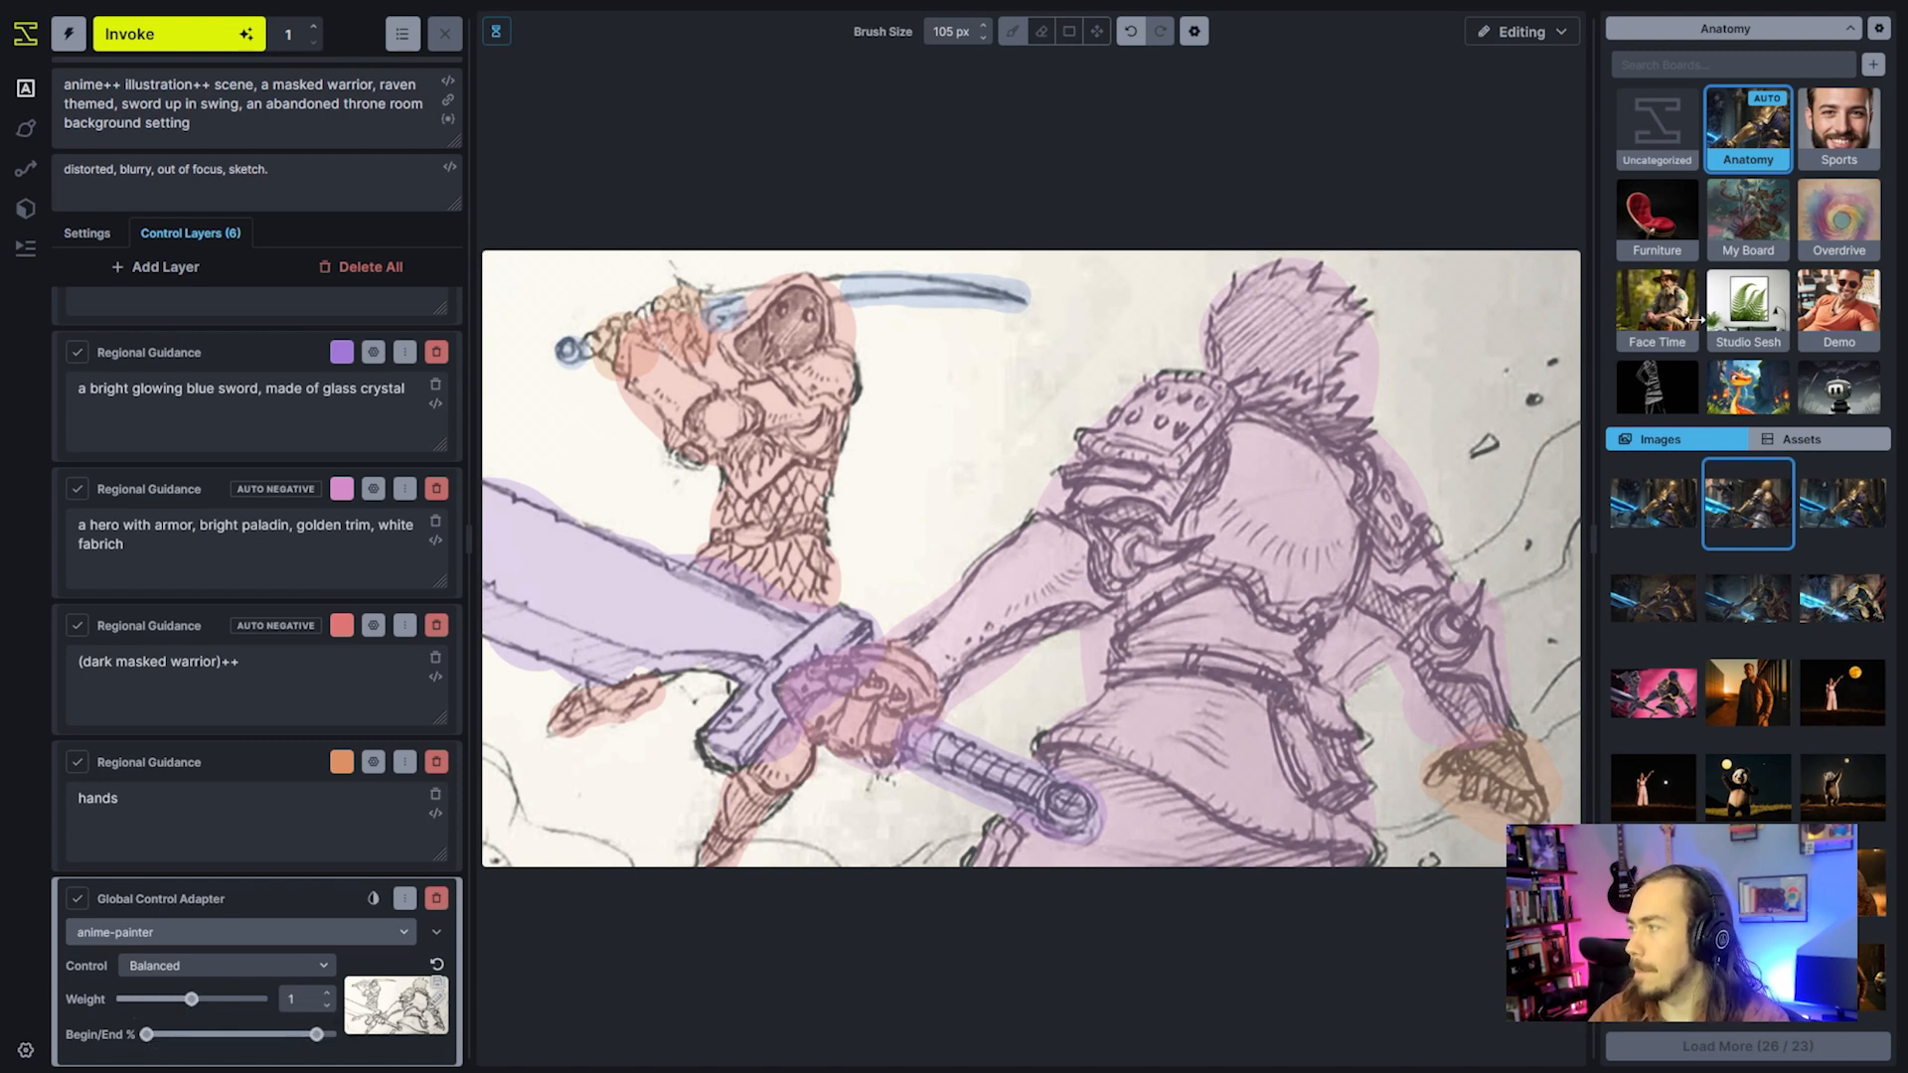
pyautogui.click(96, 234)
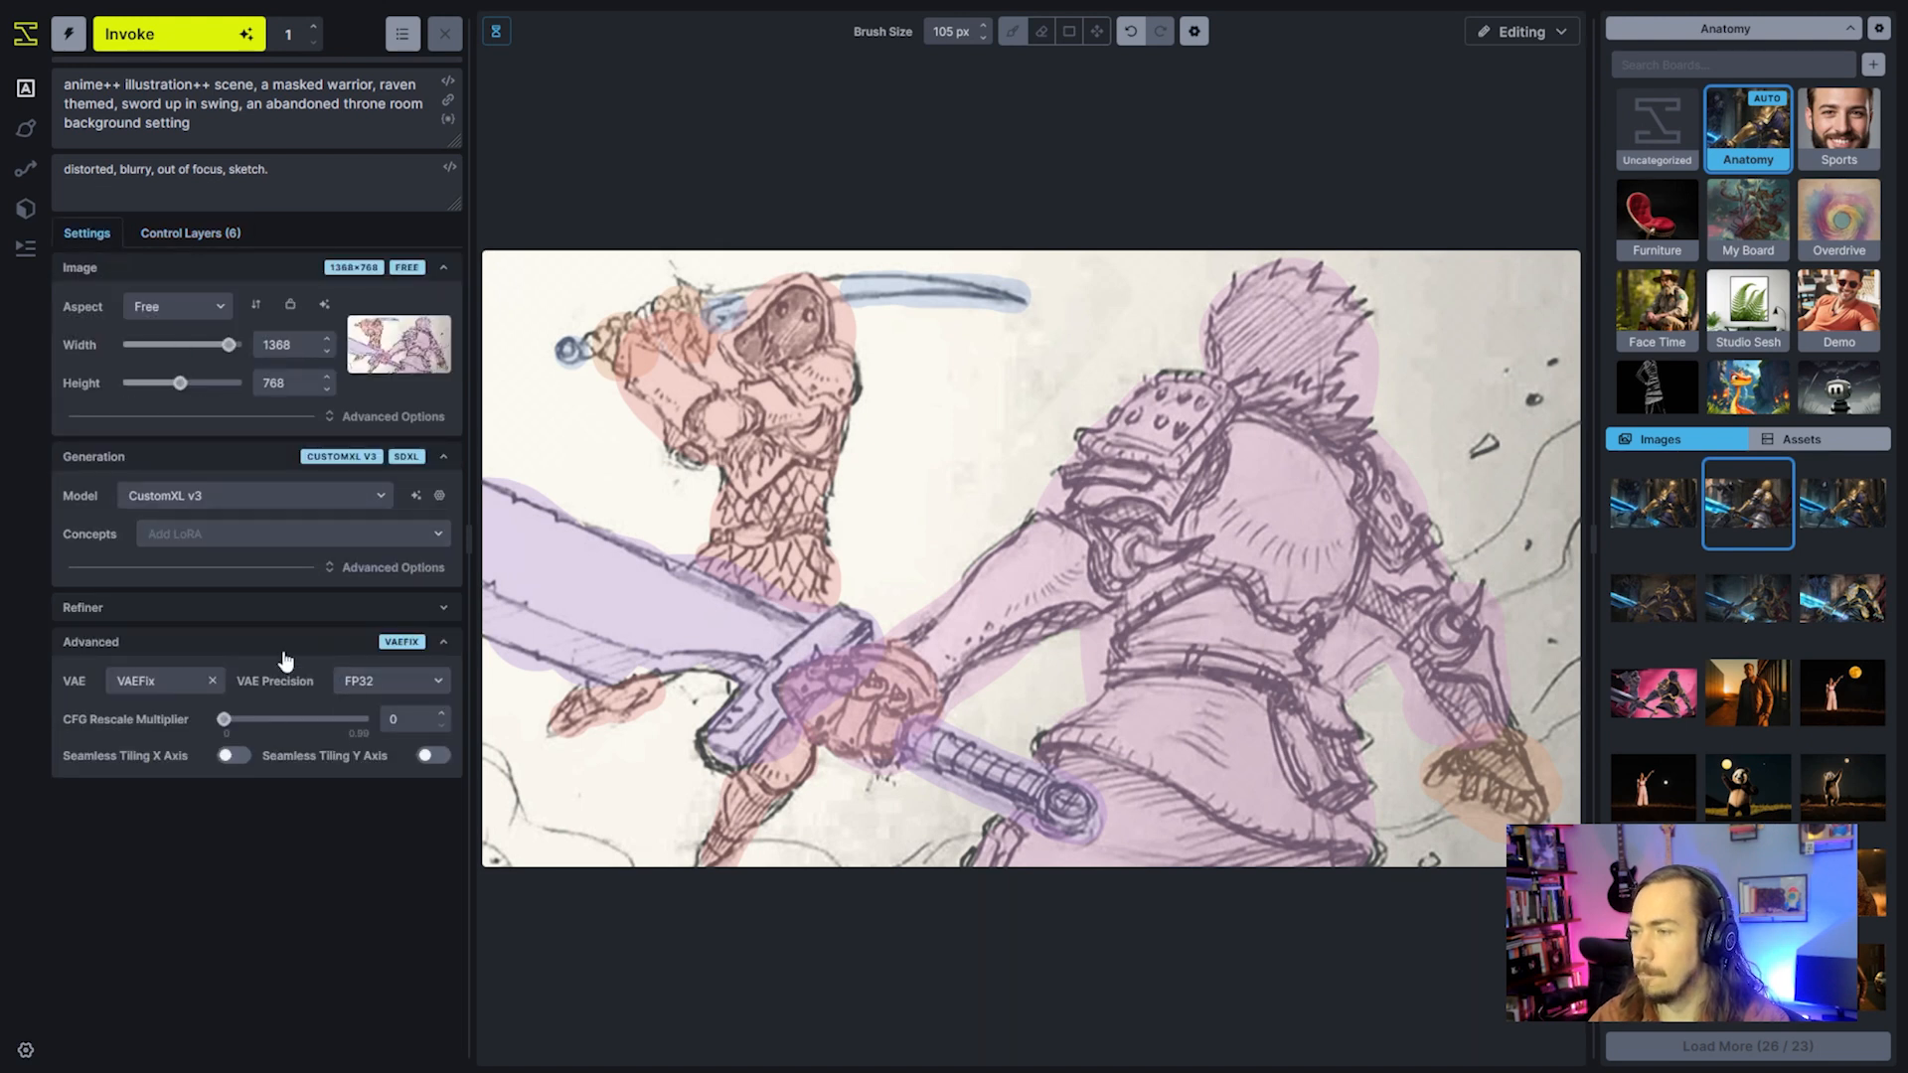
pyautogui.click(347, 421)
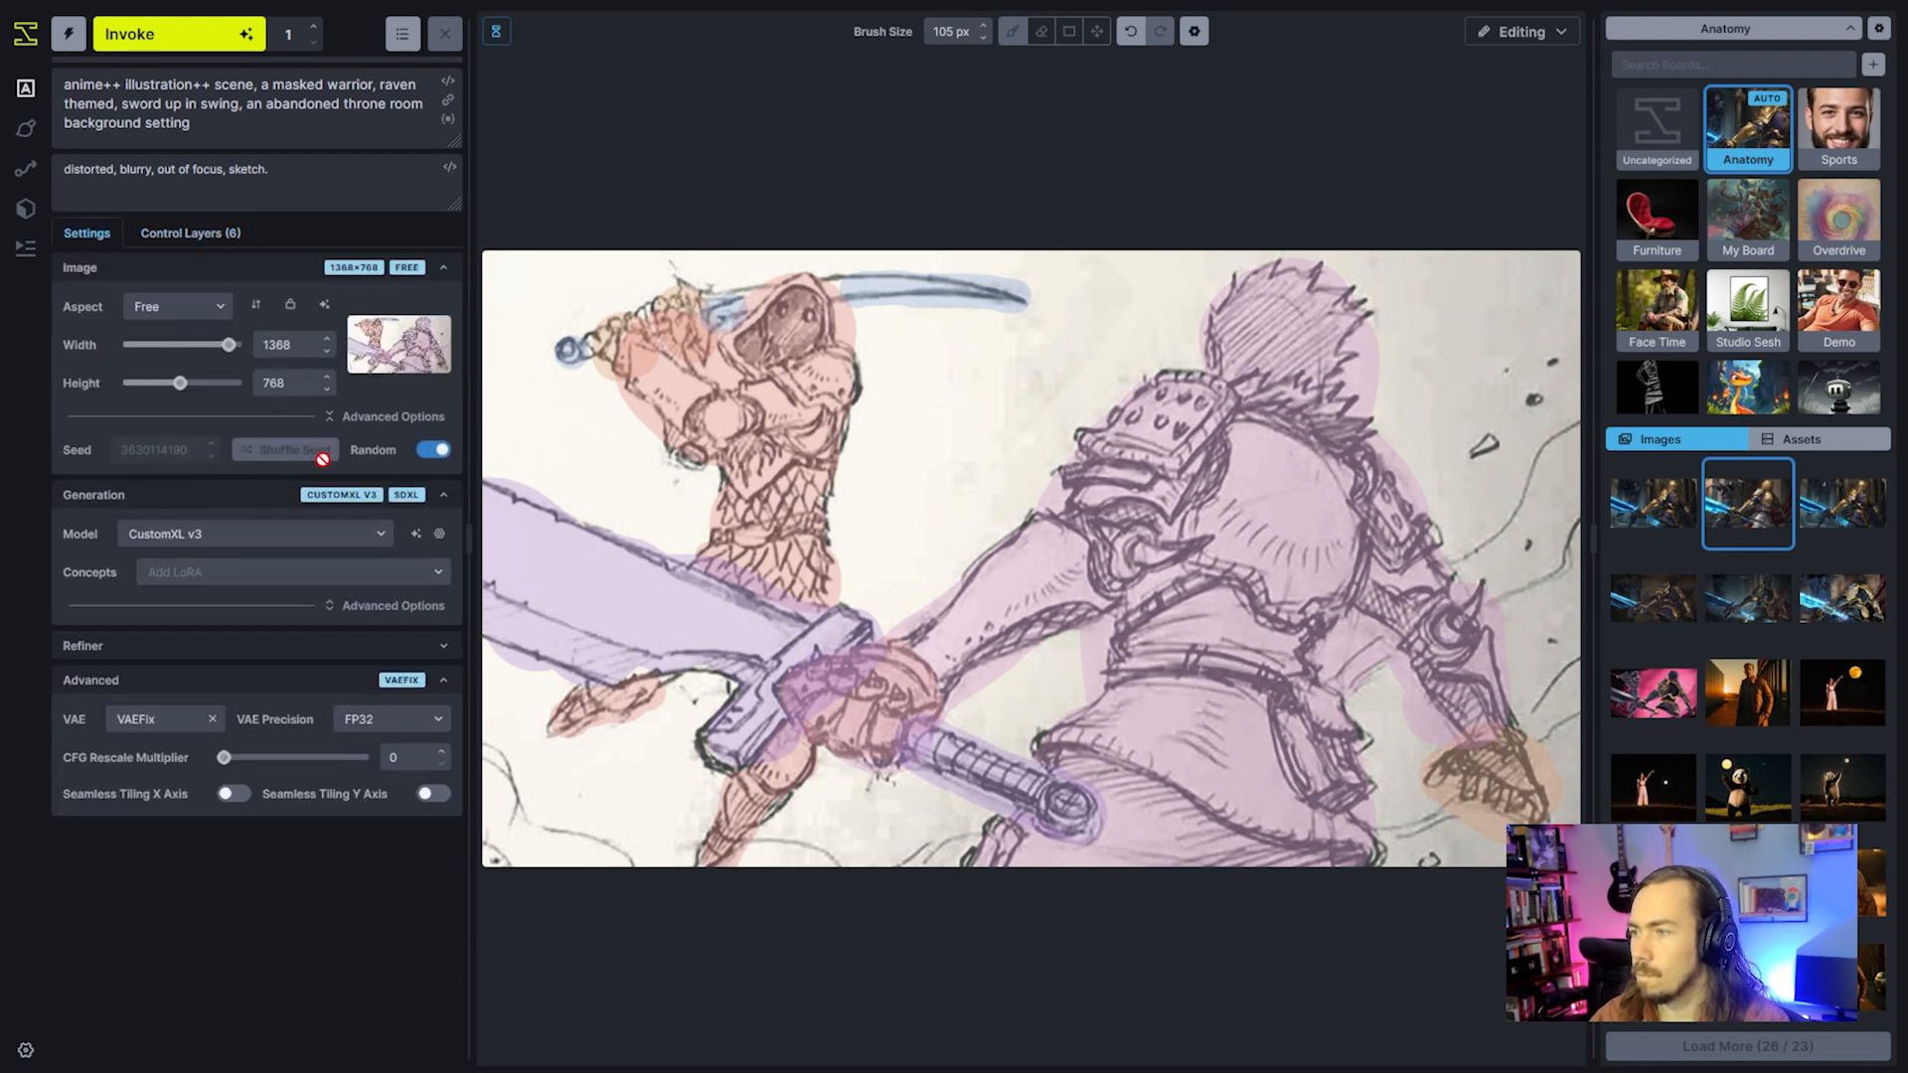
pyautogui.click(433, 450)
pyautogui.scroll(-3, 1763, 666)
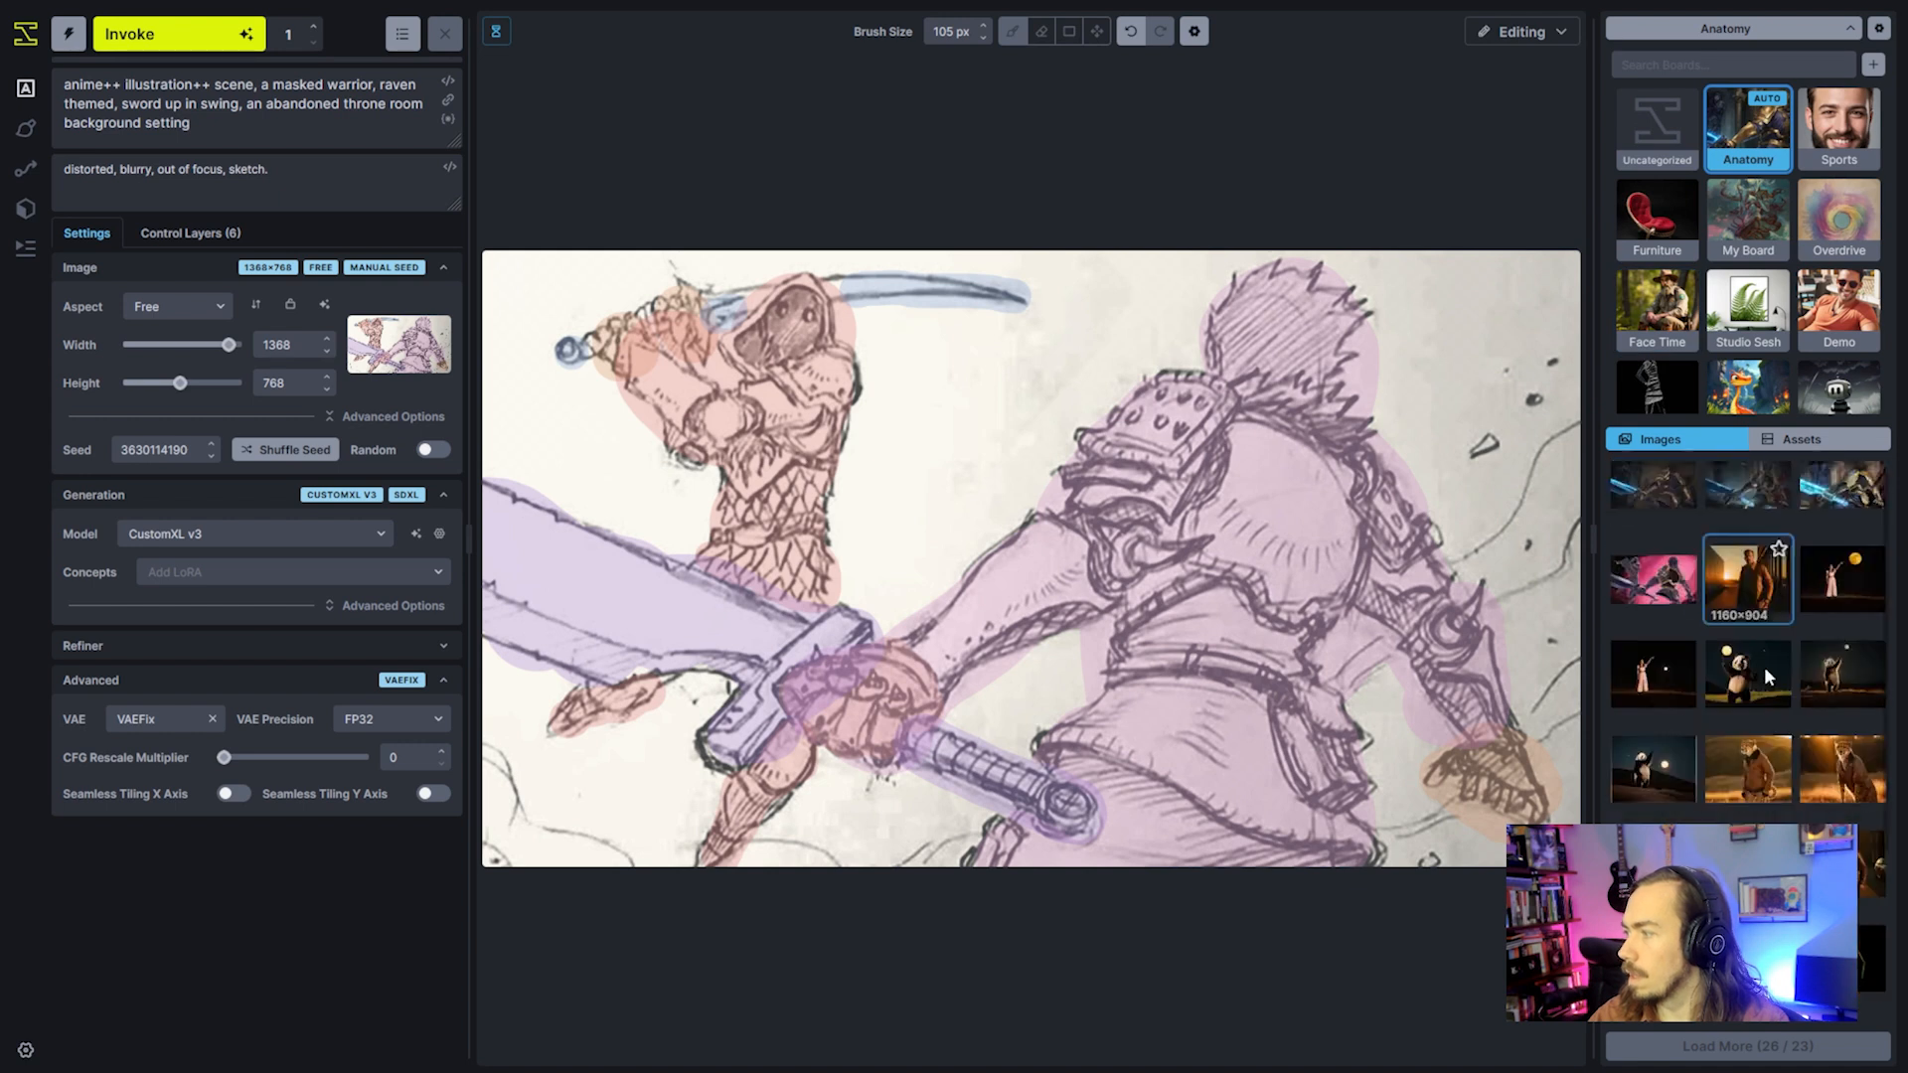
pyautogui.scroll(4, 1773, 820)
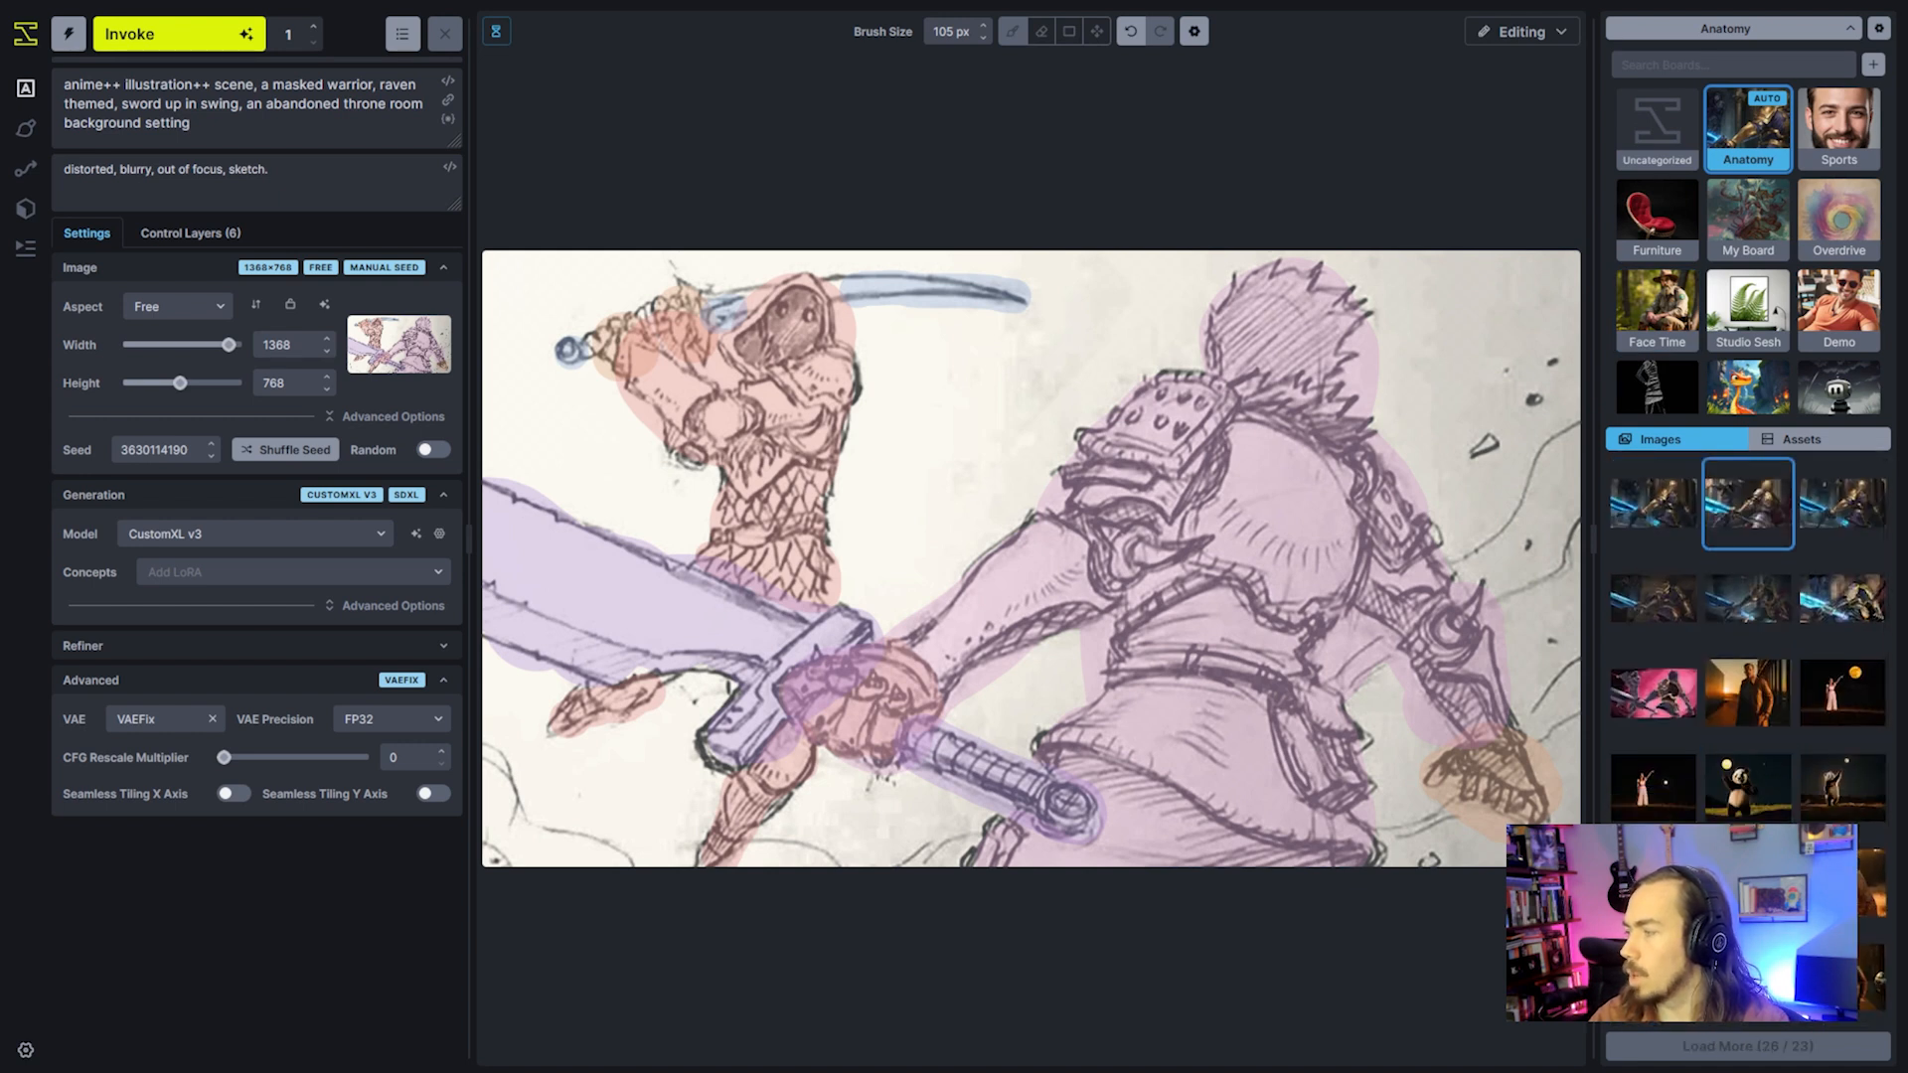
pyautogui.scroll(-3, 1749, 646)
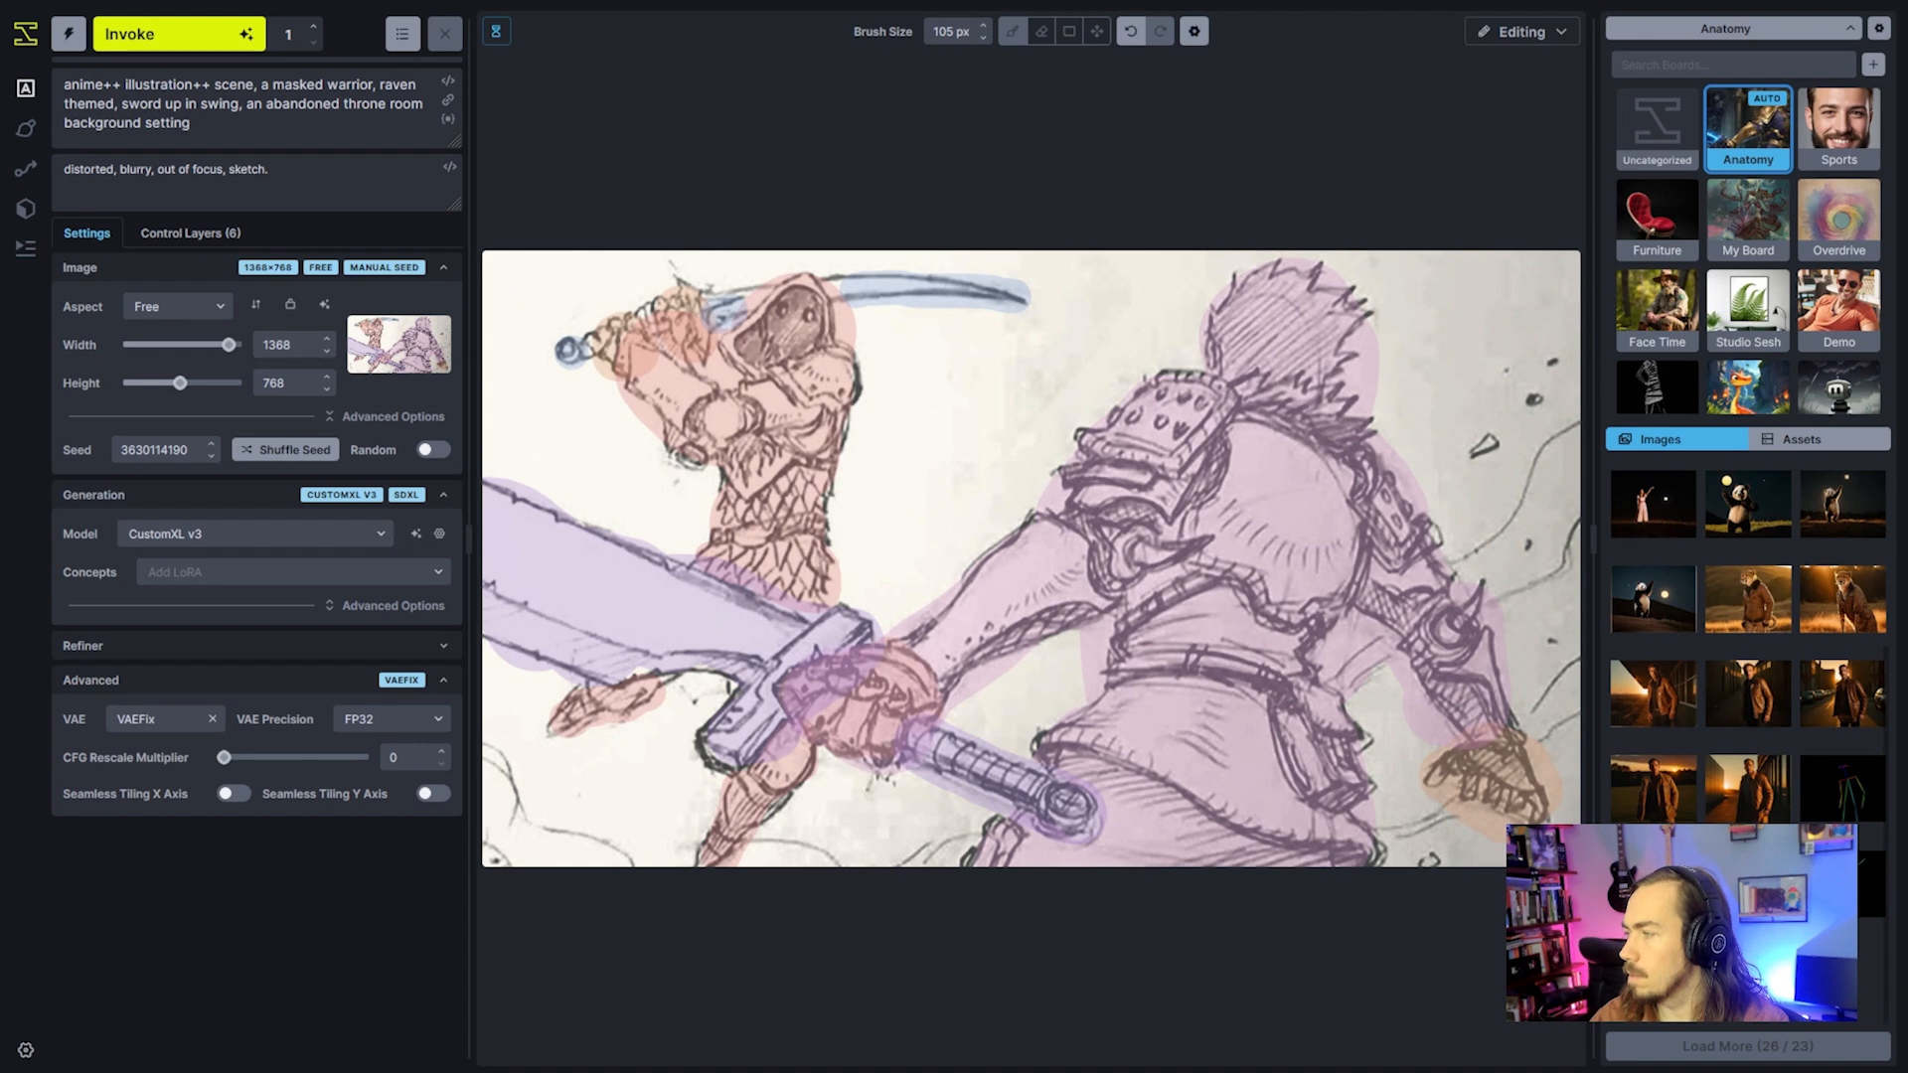
pyautogui.scroll(3, 1749, 646)
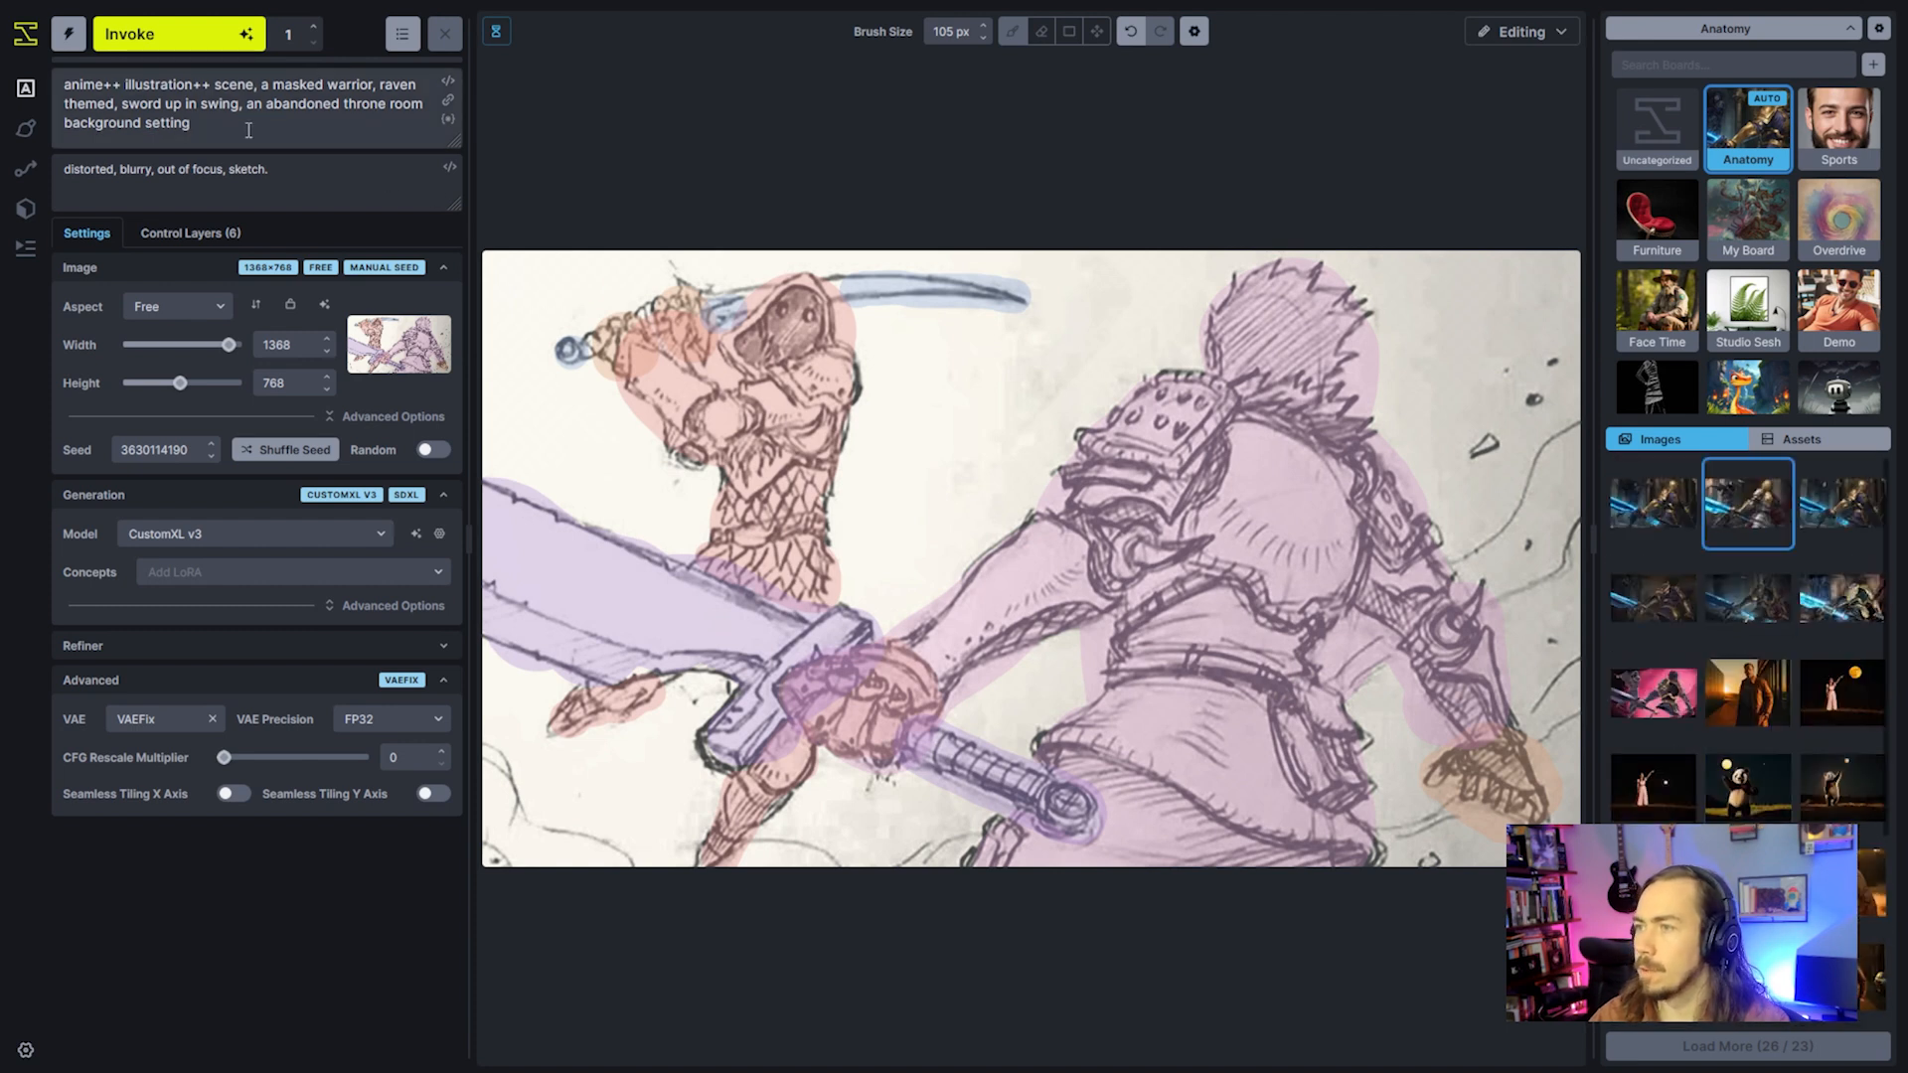
# Replace the scene prompt with the beginning "portr", delete all control layers, and cancel the prematurely queued generation
pyautogui.click(217, 122)
pyautogui.hotkey('ctrl', 'a')
pyautogui.write('port')
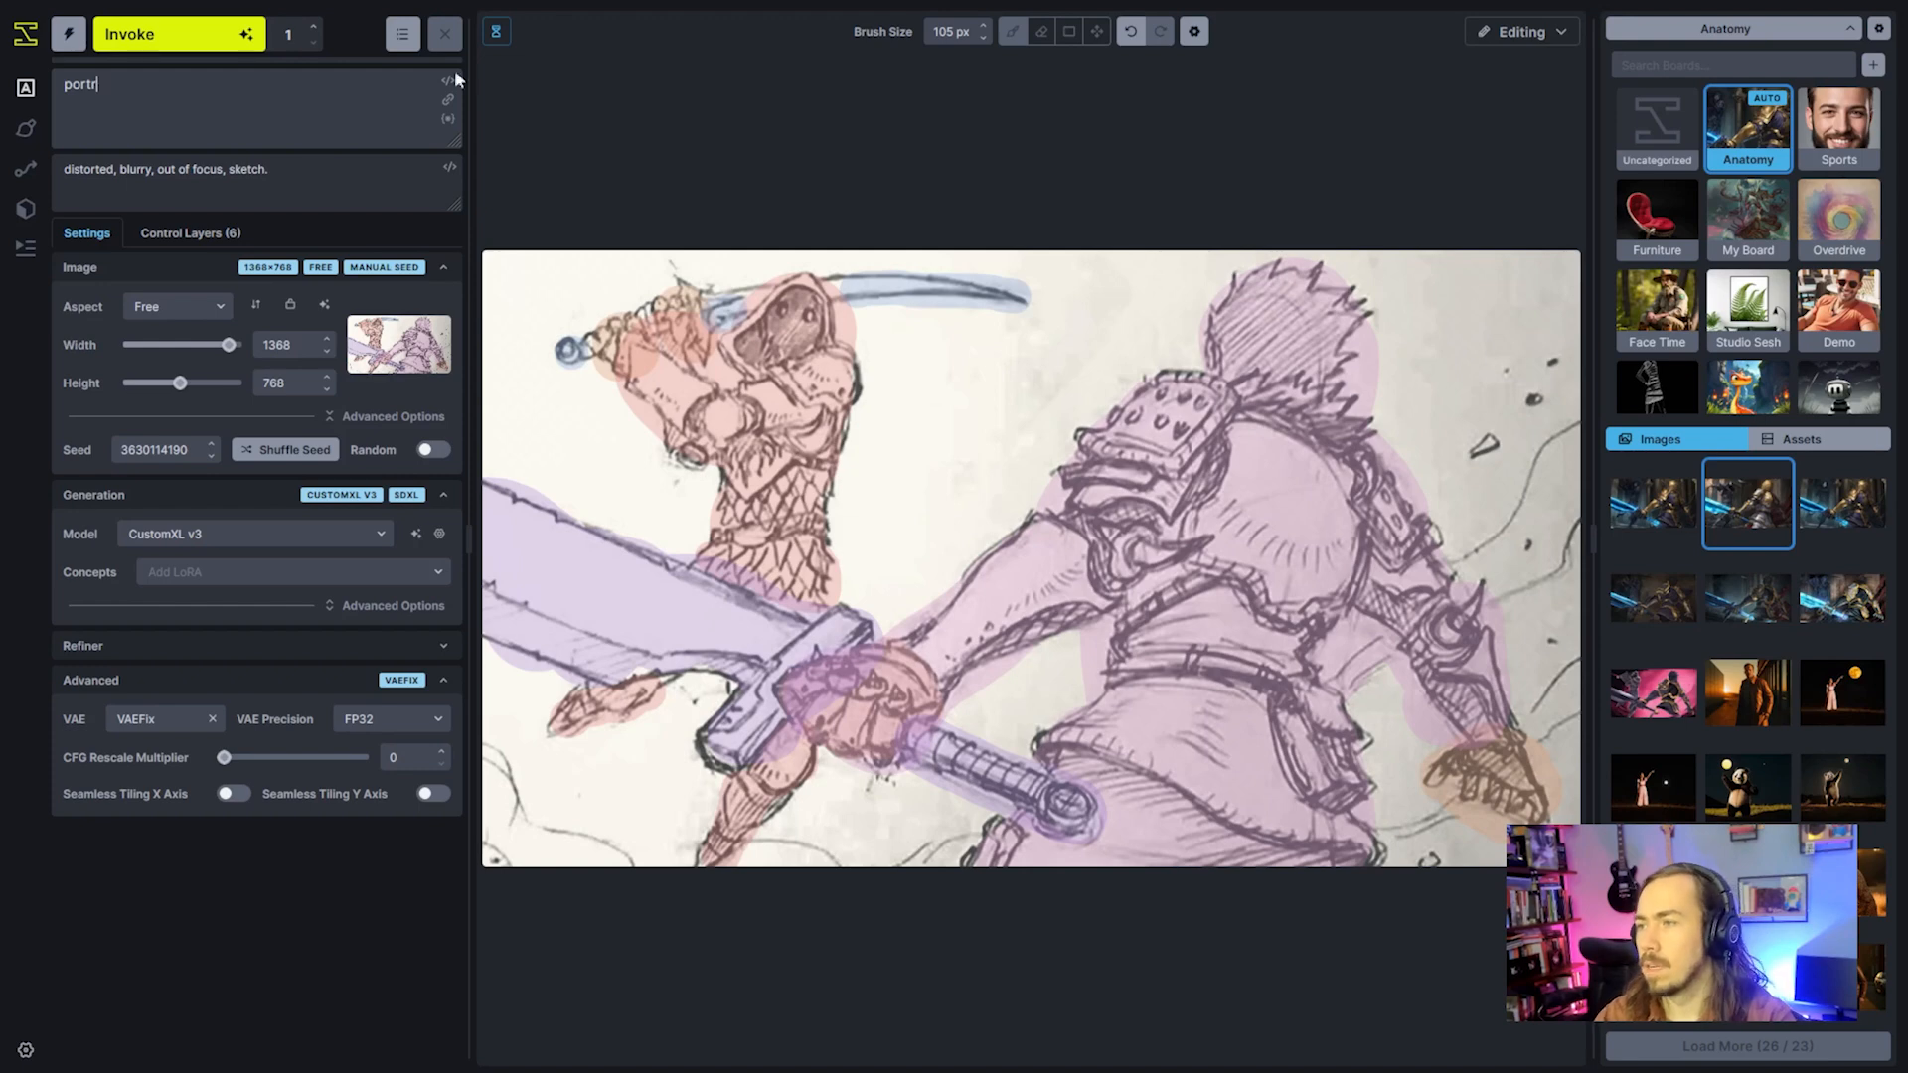
pyautogui.click(212, 232)
pyautogui.click(362, 266)
pyautogui.click(87, 232)
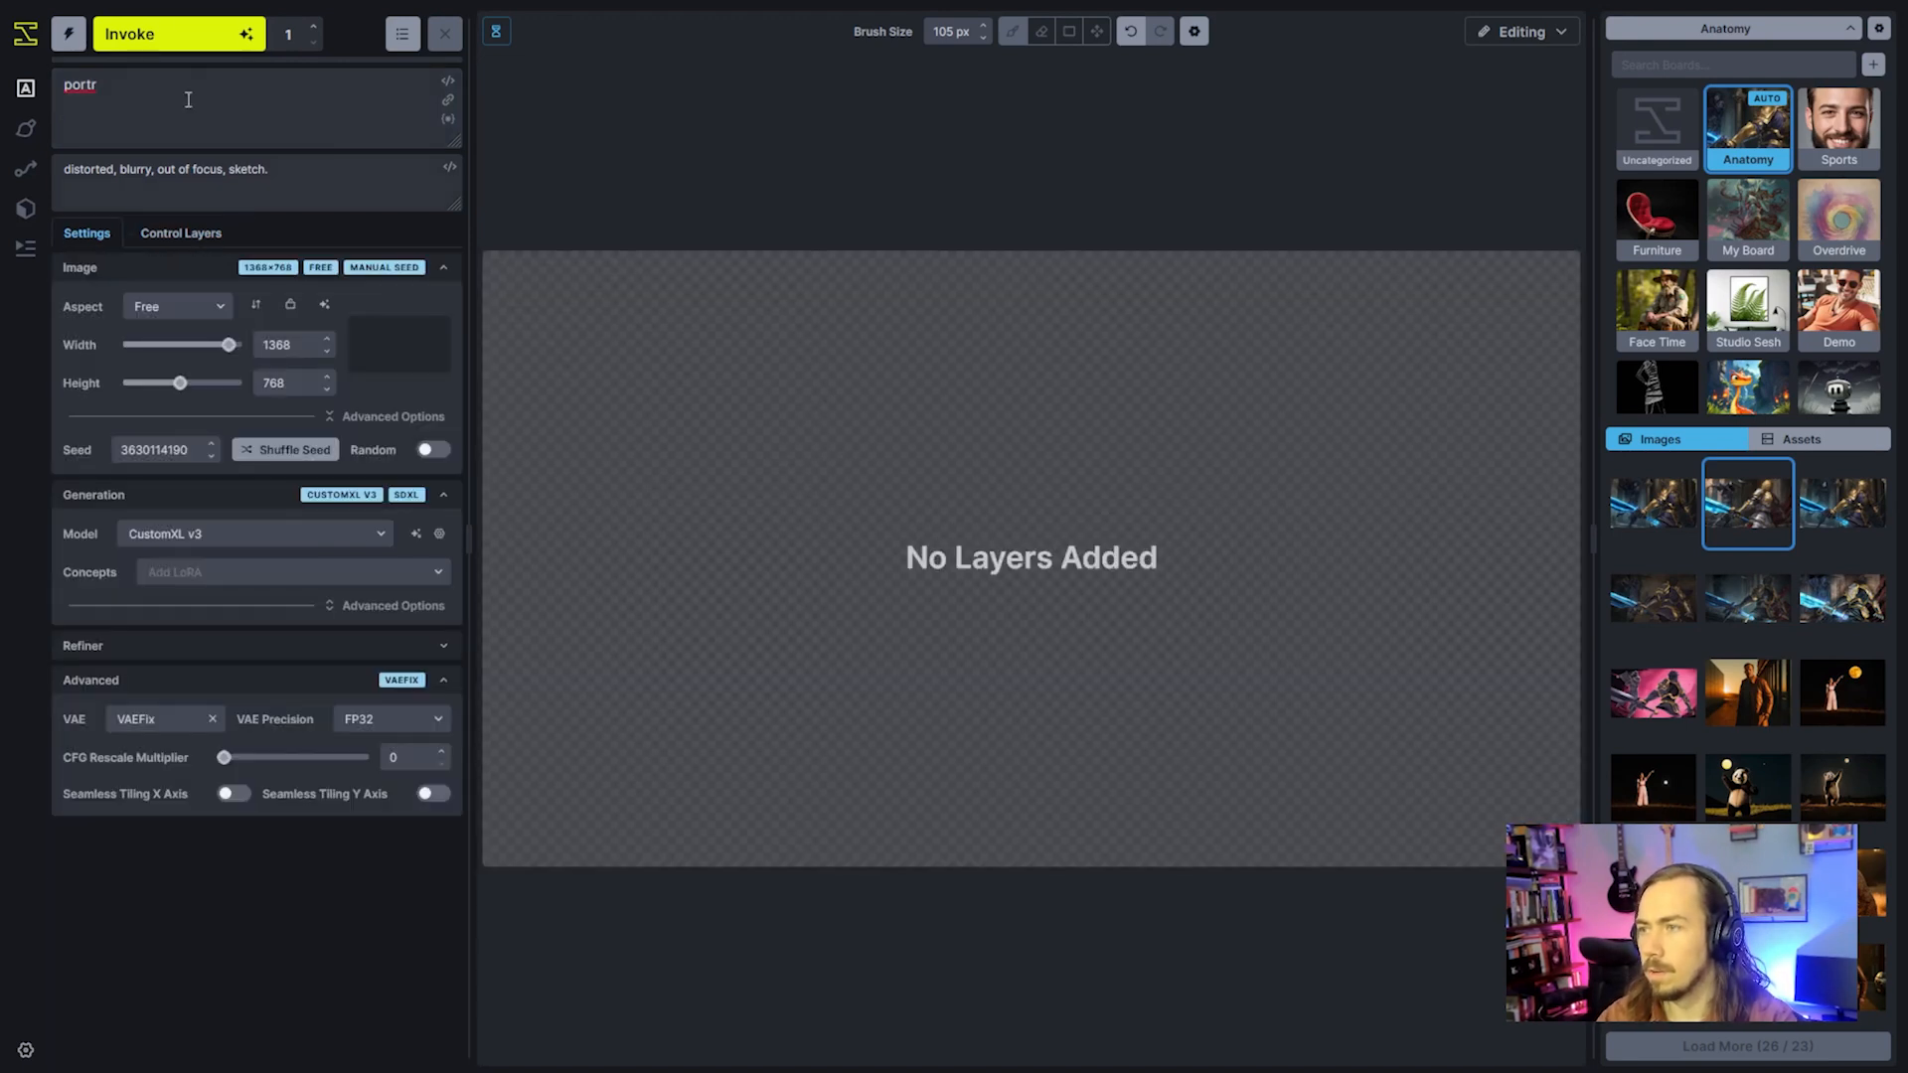
pyautogui.click(188, 48)
pyautogui.click(444, 34)
# Complete the prompt as "portrait of a man with a hipster beard and good vibes" and generate the image
pyautogui.click(285, 121)
pyautogui.write('r')
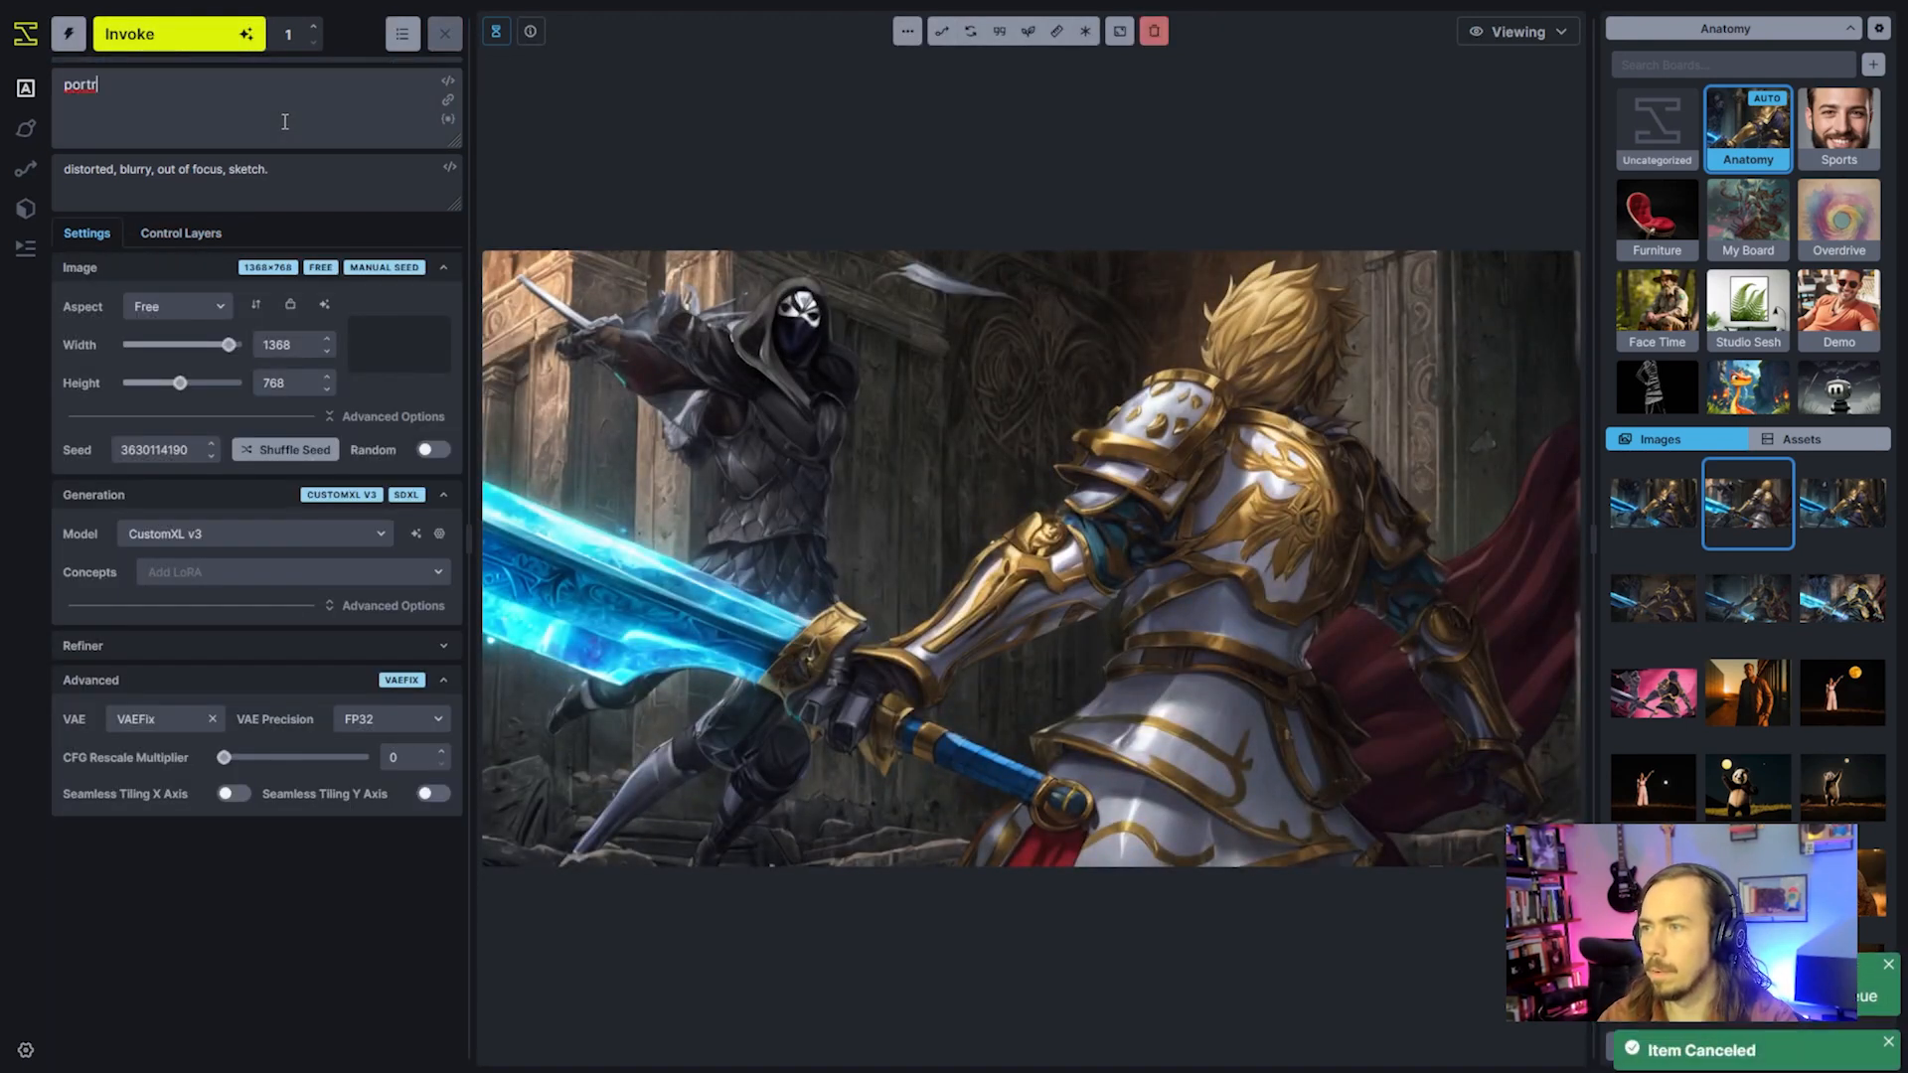
pyautogui.write('ait of a man ')
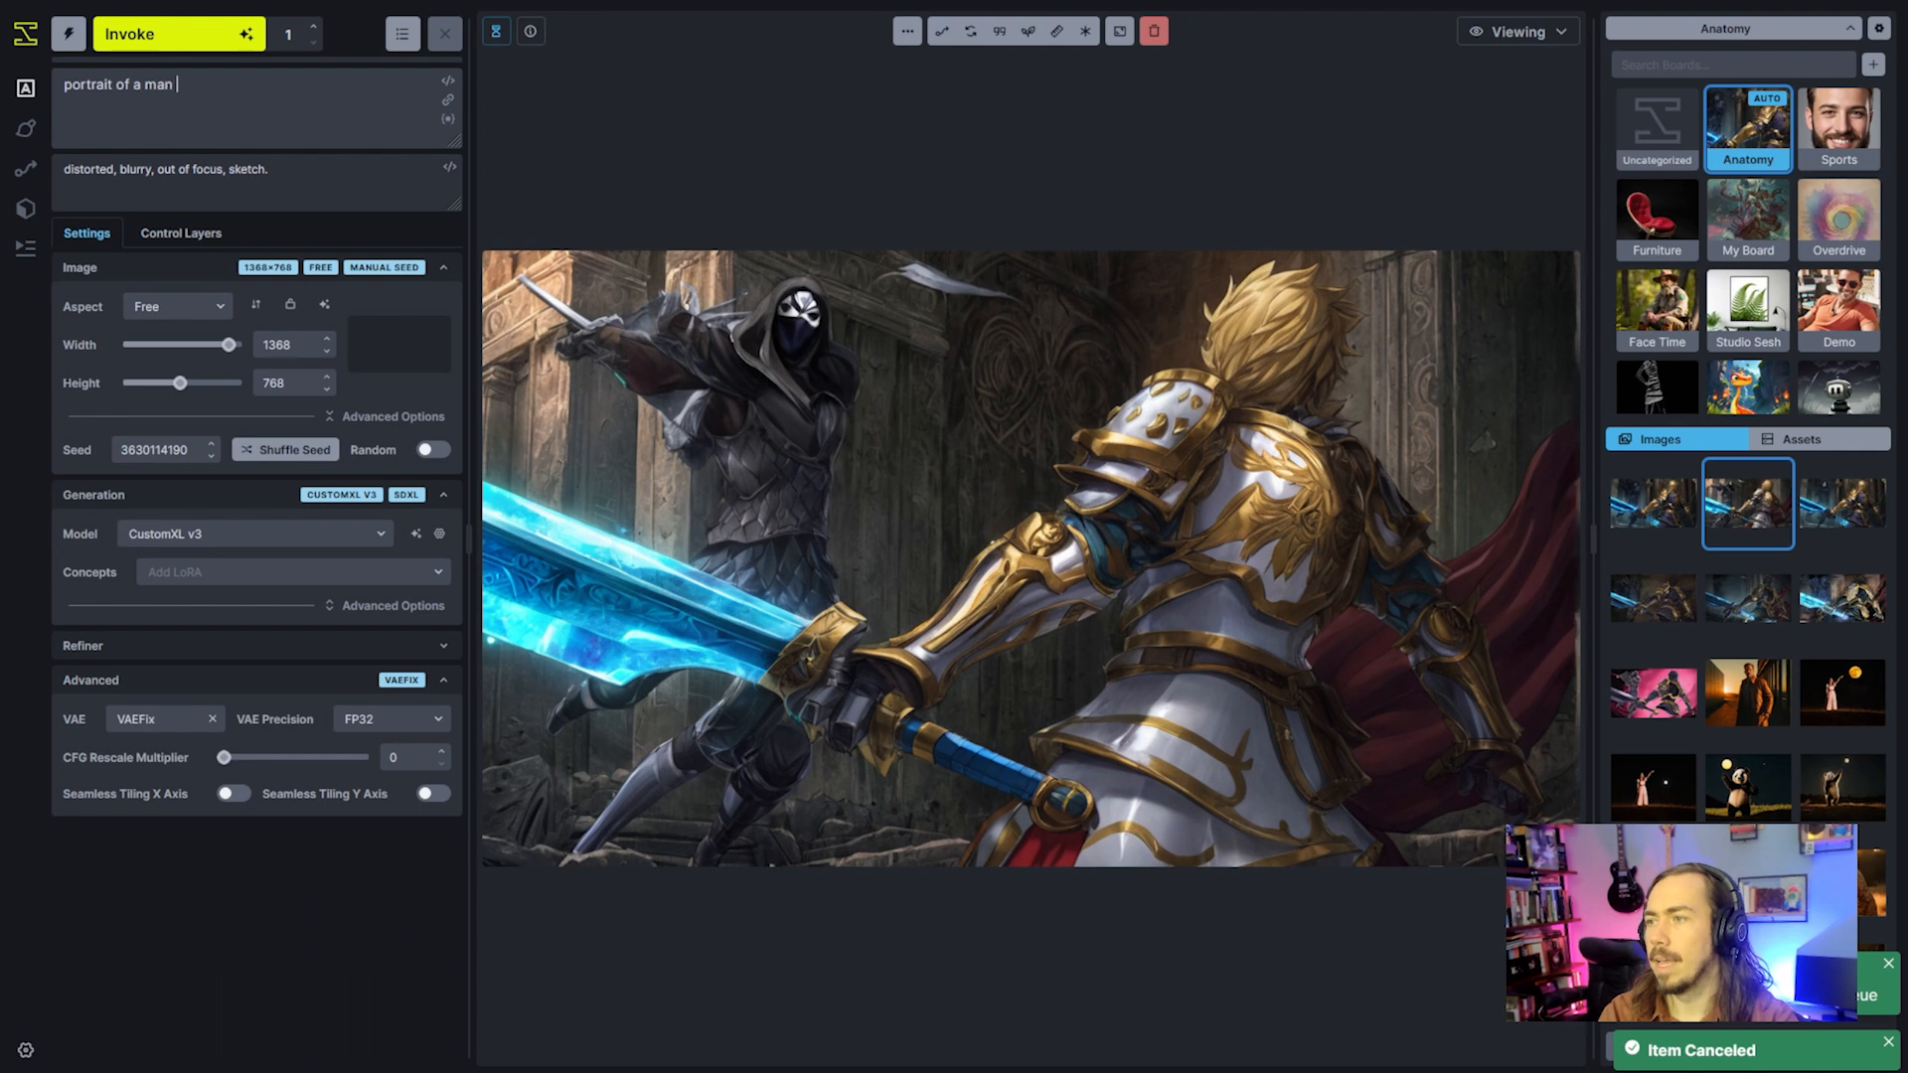
pyautogui.write('with a hipster  bea')
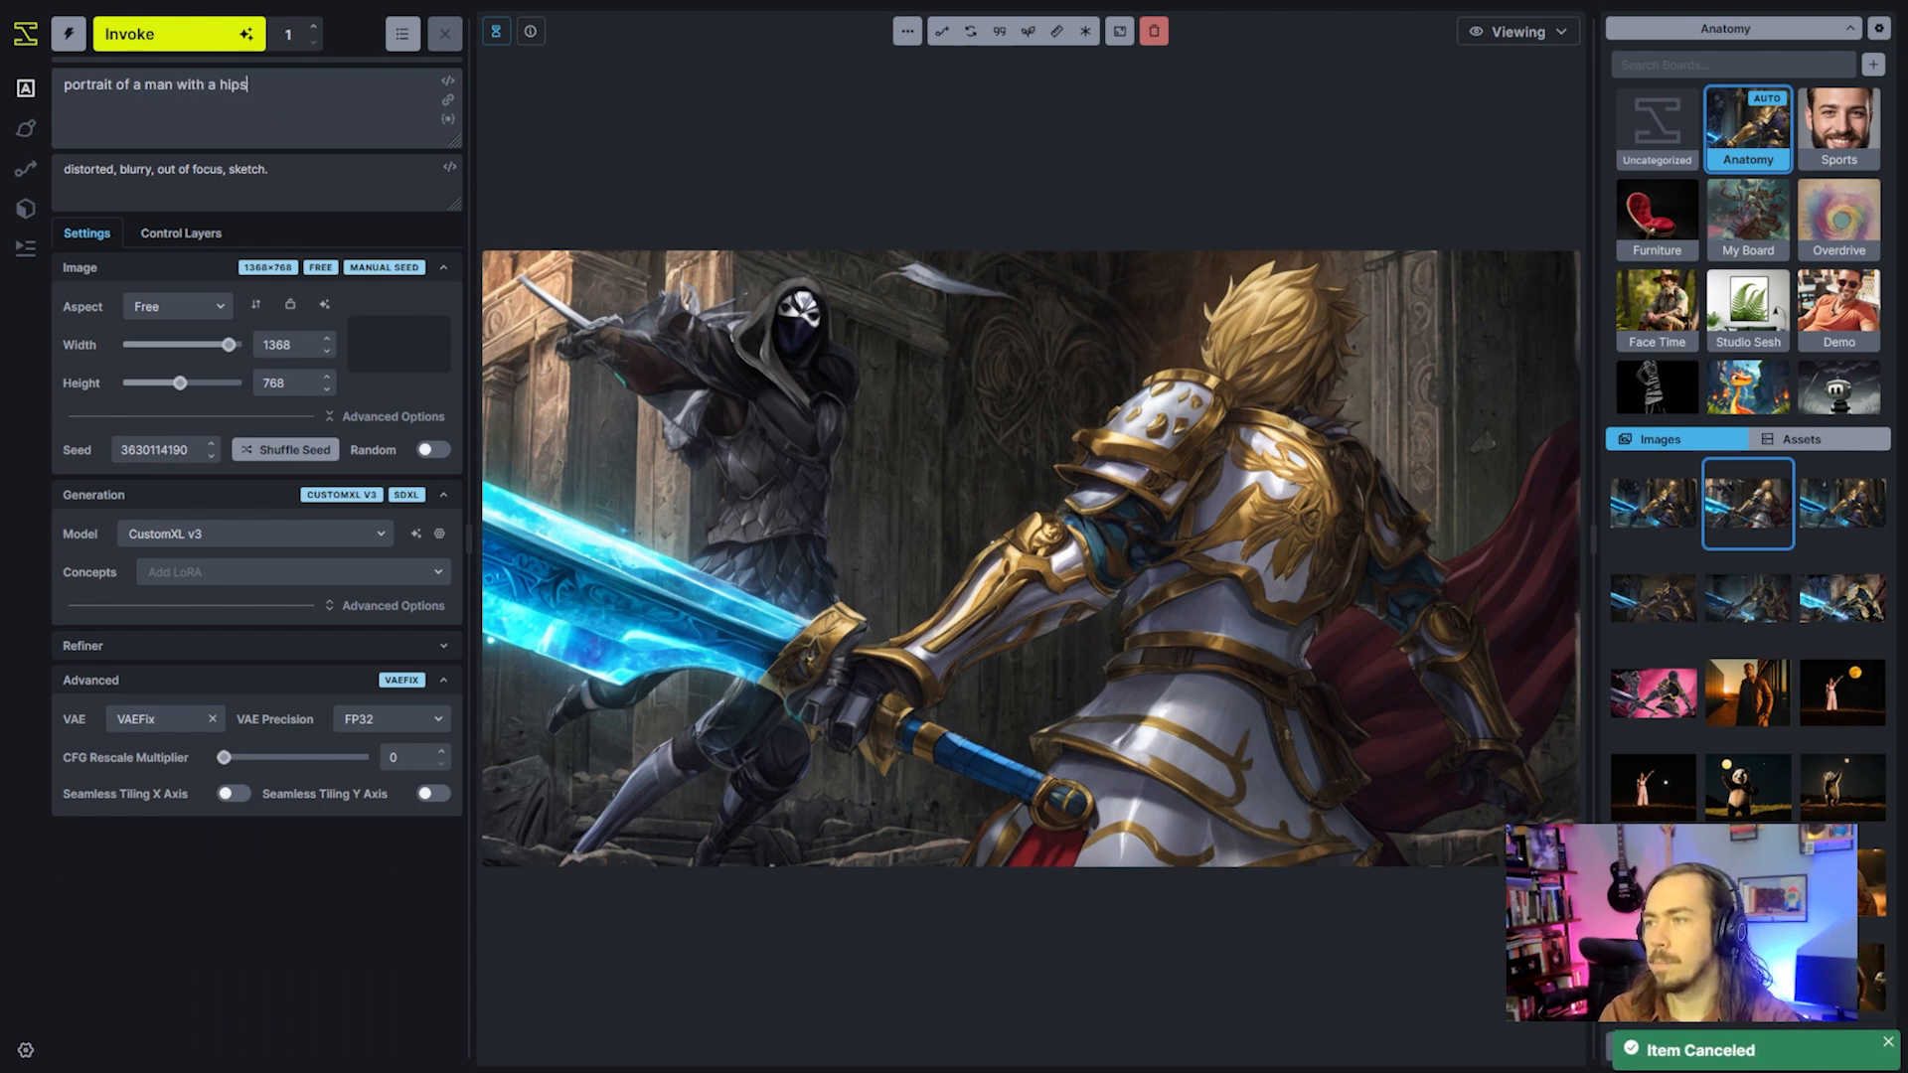
pyautogui.press('BackSpace')
pyautogui.press('BackSpace')
pyautogui.press('BackSpace')
pyautogui.press('BackSpace')
pyautogui.press('BackSpace')
pyautogui.write('be')
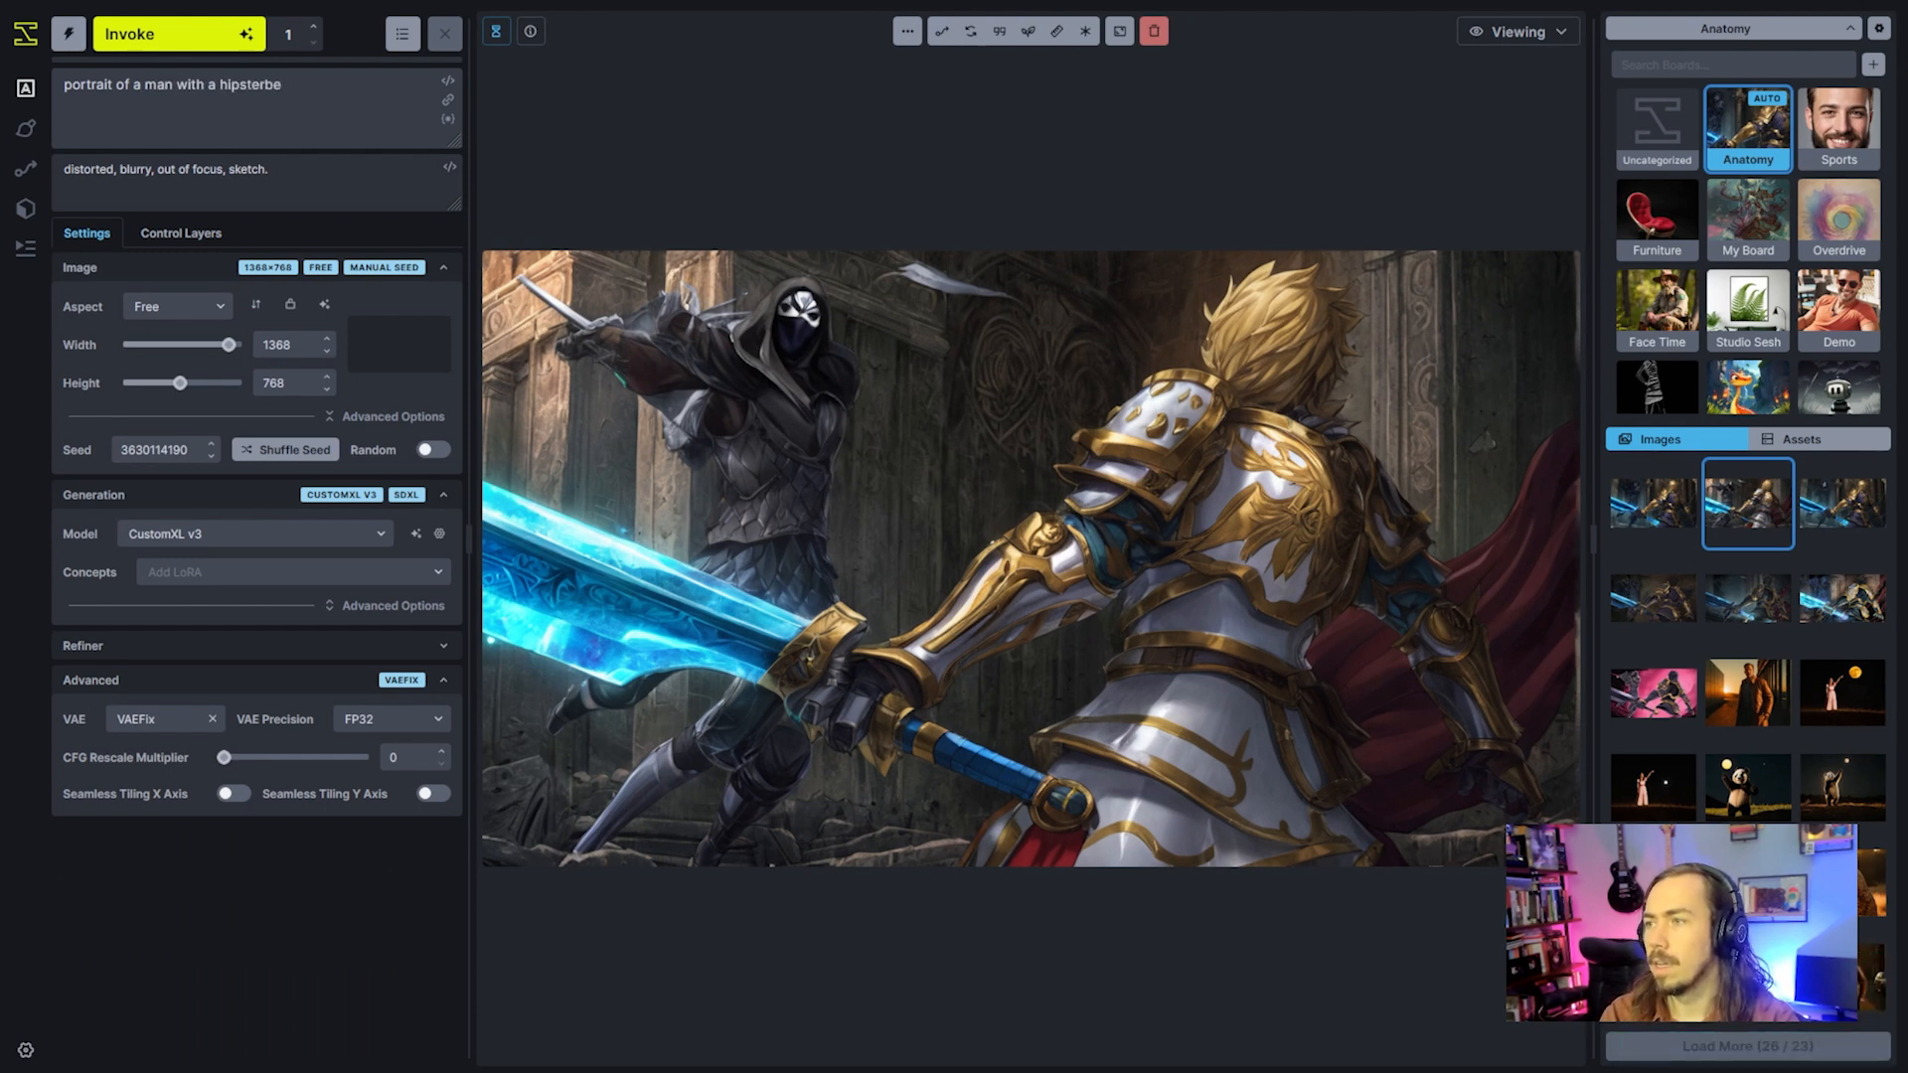
pyautogui.press('BackSpace')
pyautogui.press('BackSpace')
pyautogui.write(' beard and')
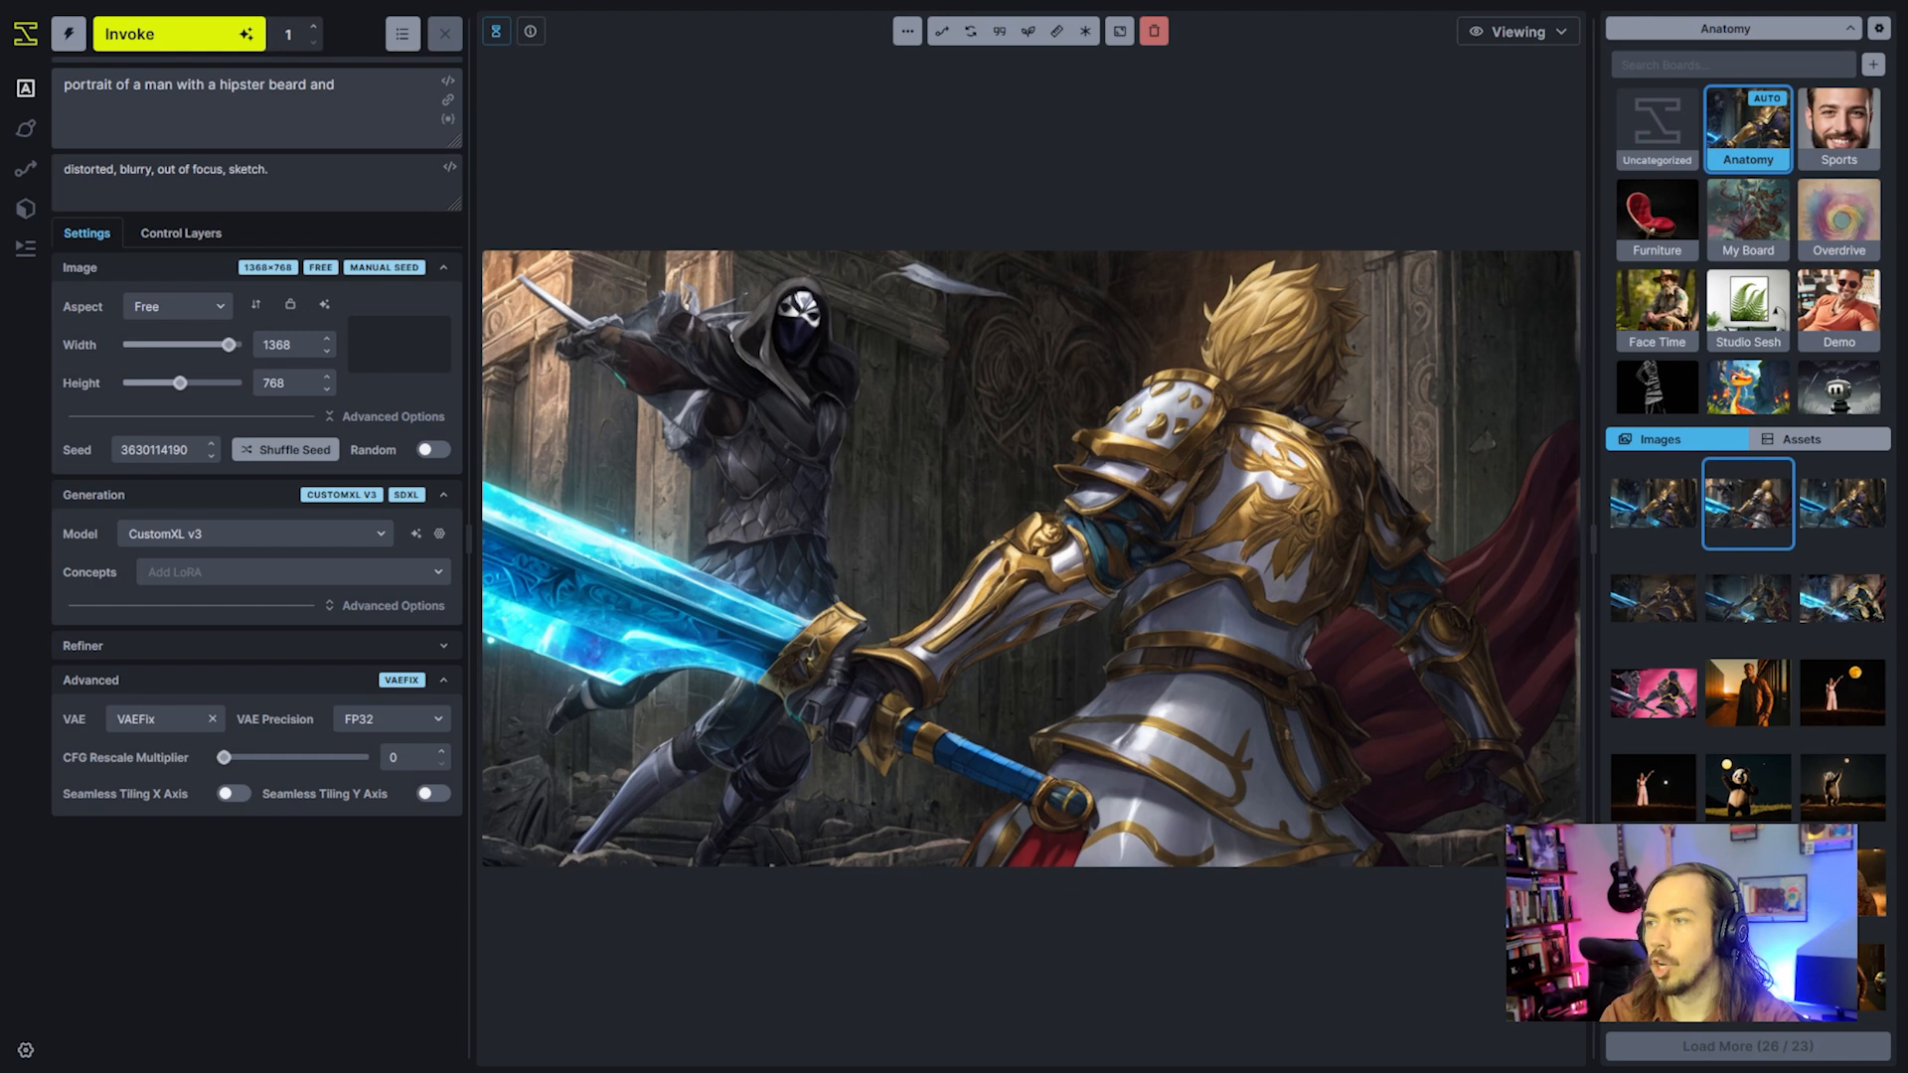
pyautogui.write(' good vibes')
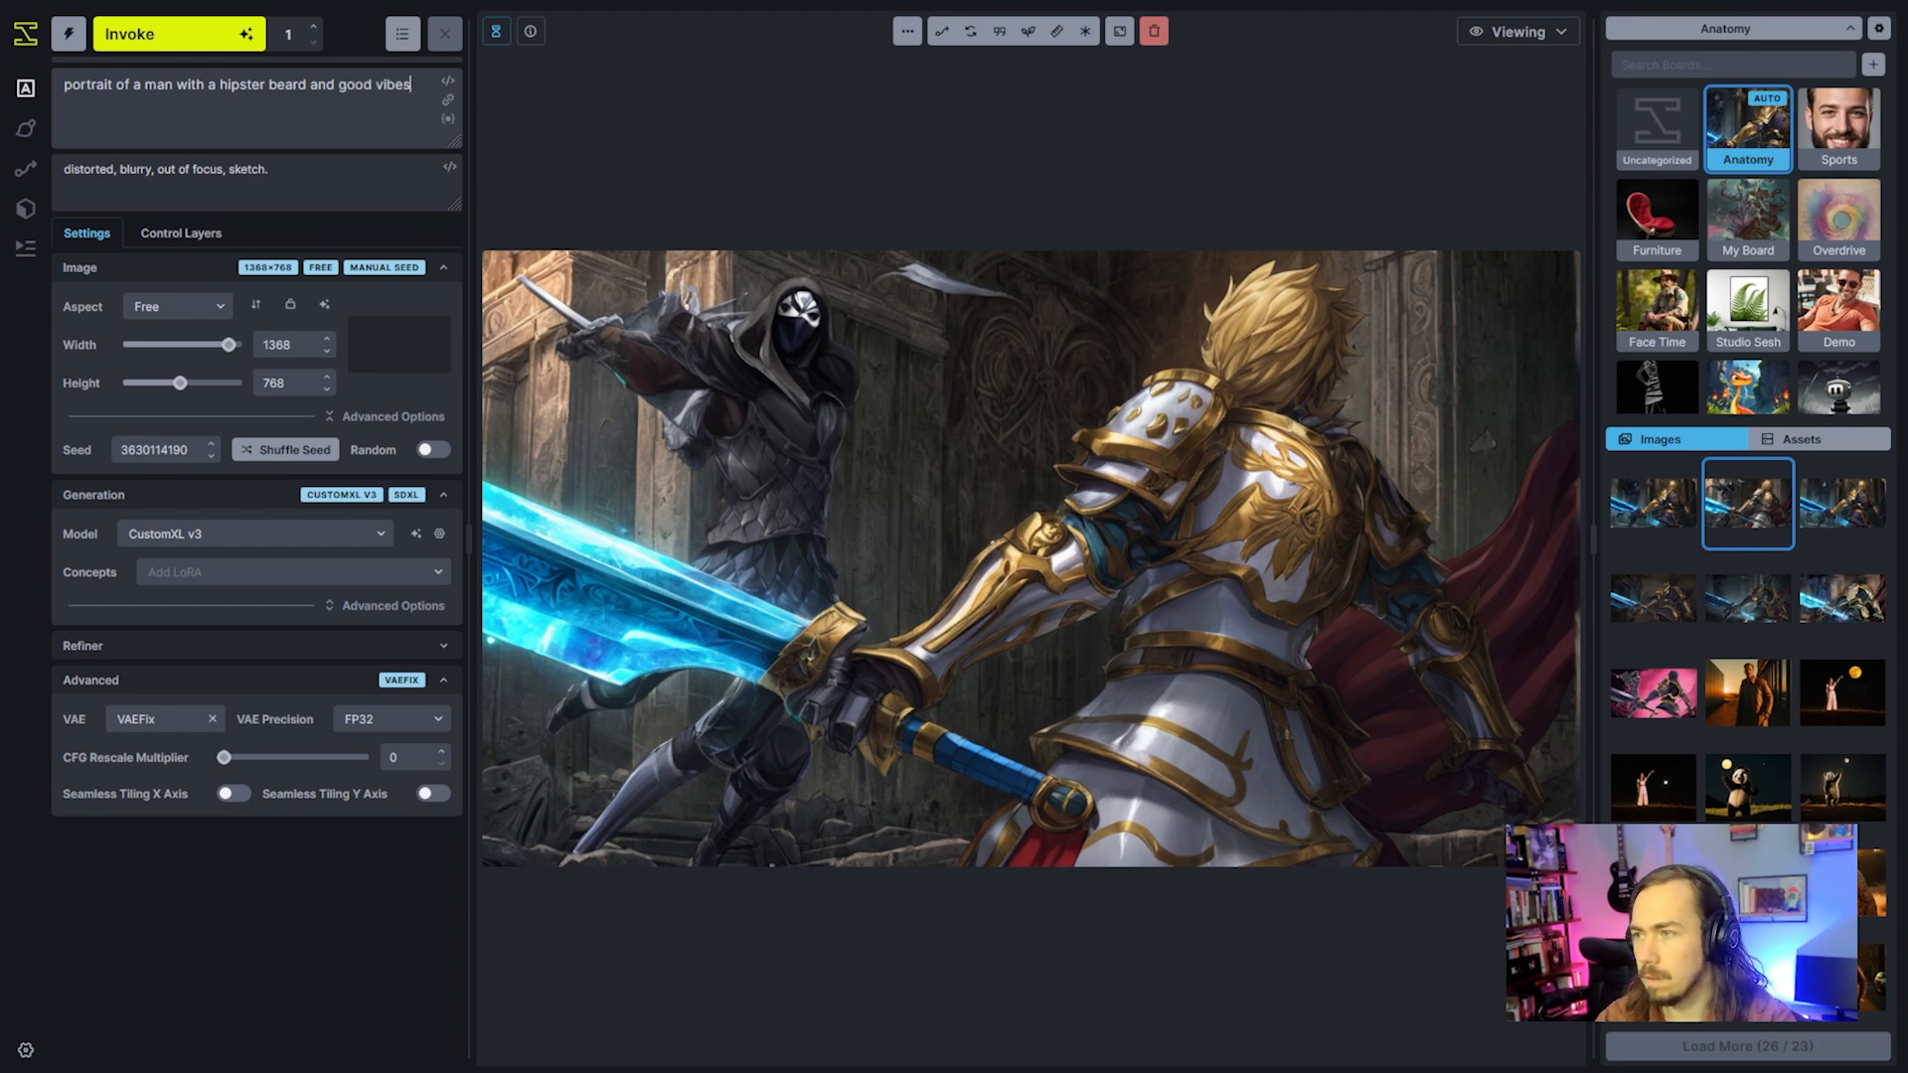
pyautogui.click(189, 33)
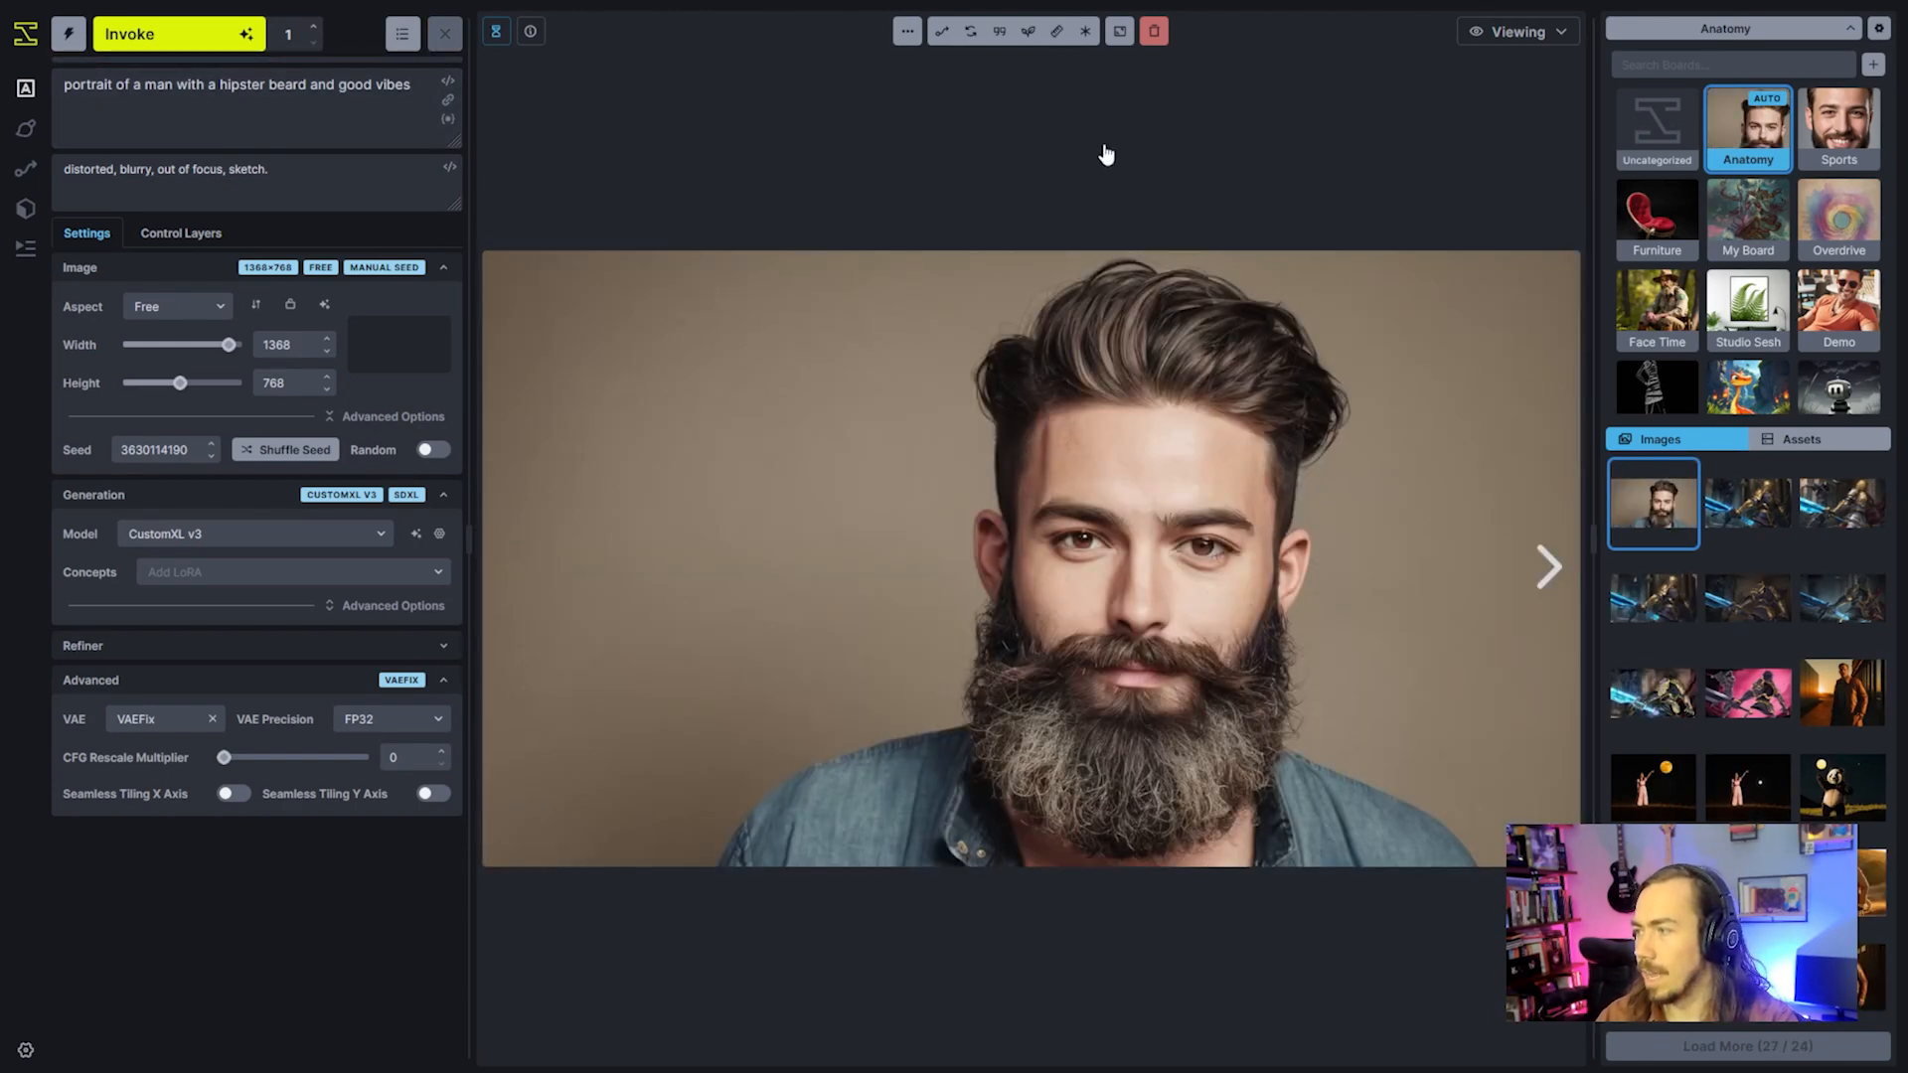
# Add a global control adapter layer using controlnet-canny-sdxl-1.0 with the bearded man's portrait as its control image
pyautogui.click(159, 239)
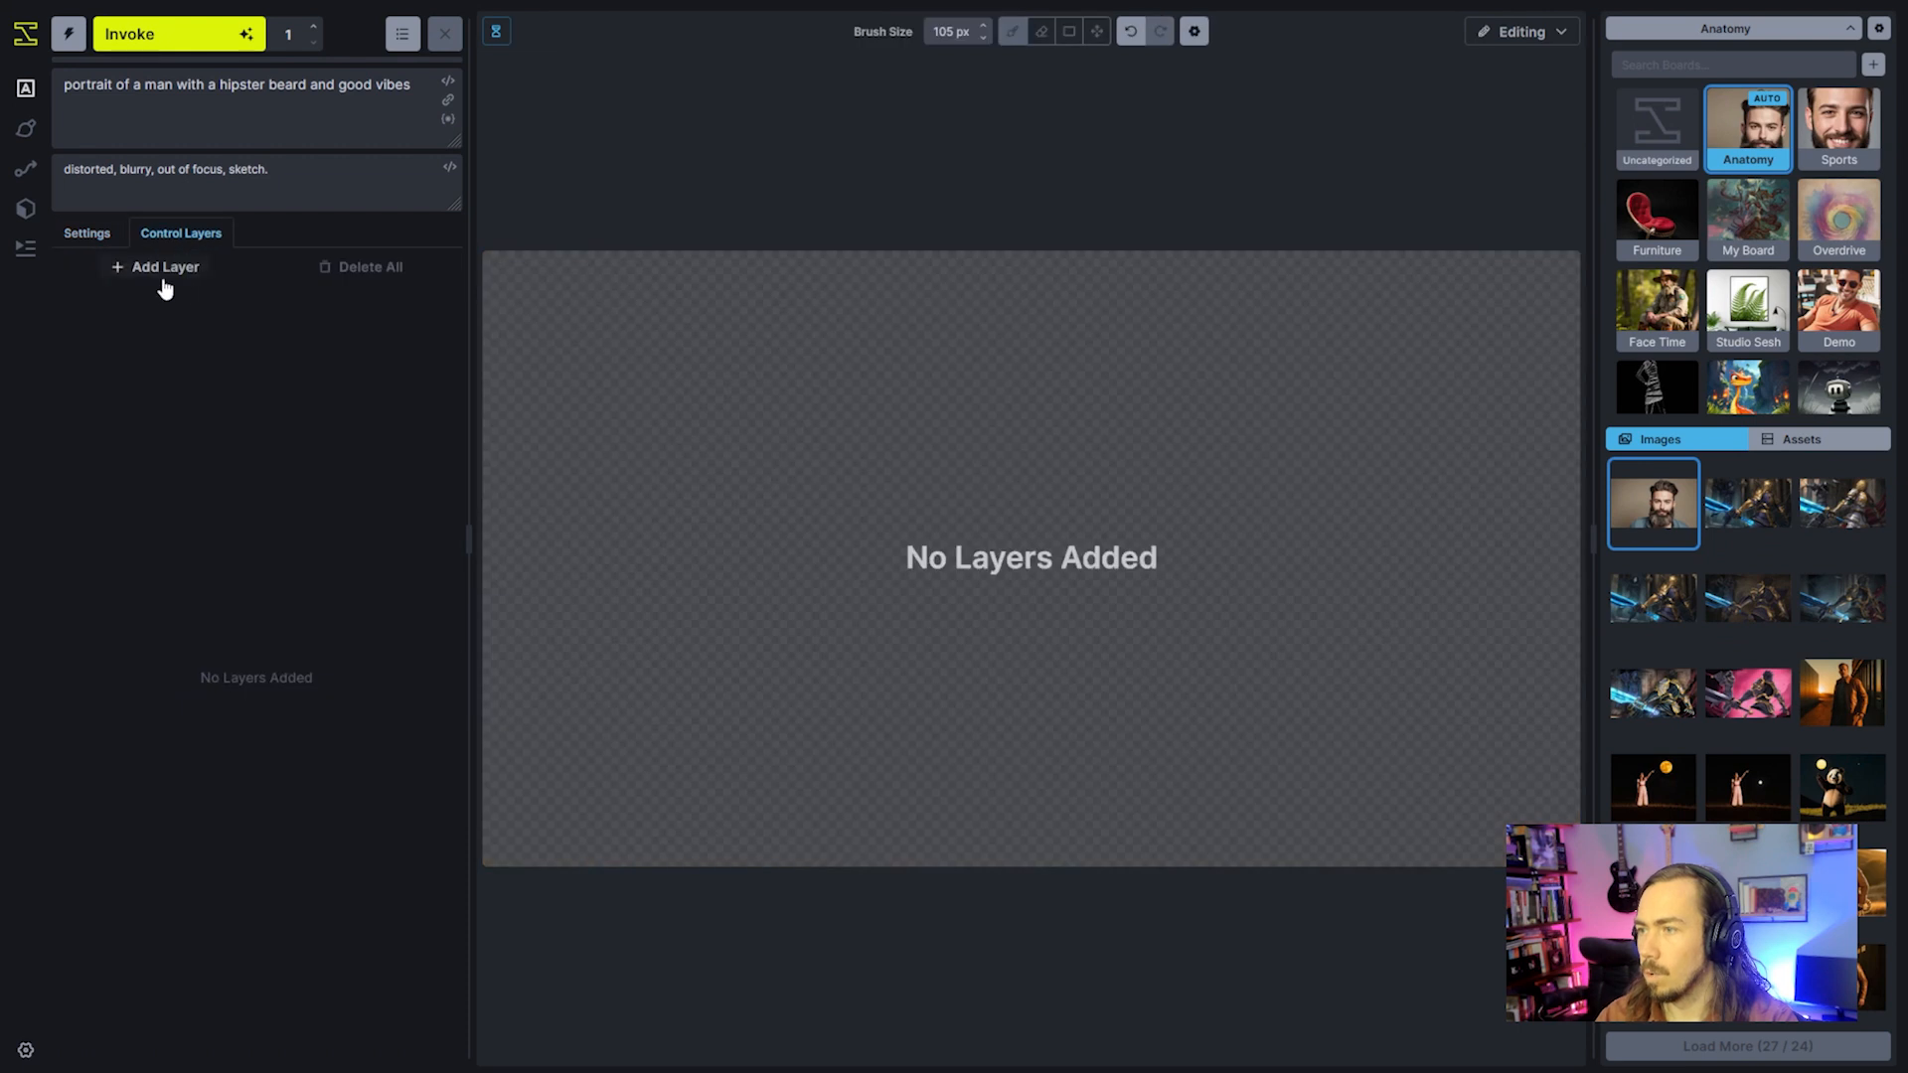
pyautogui.click(159, 269)
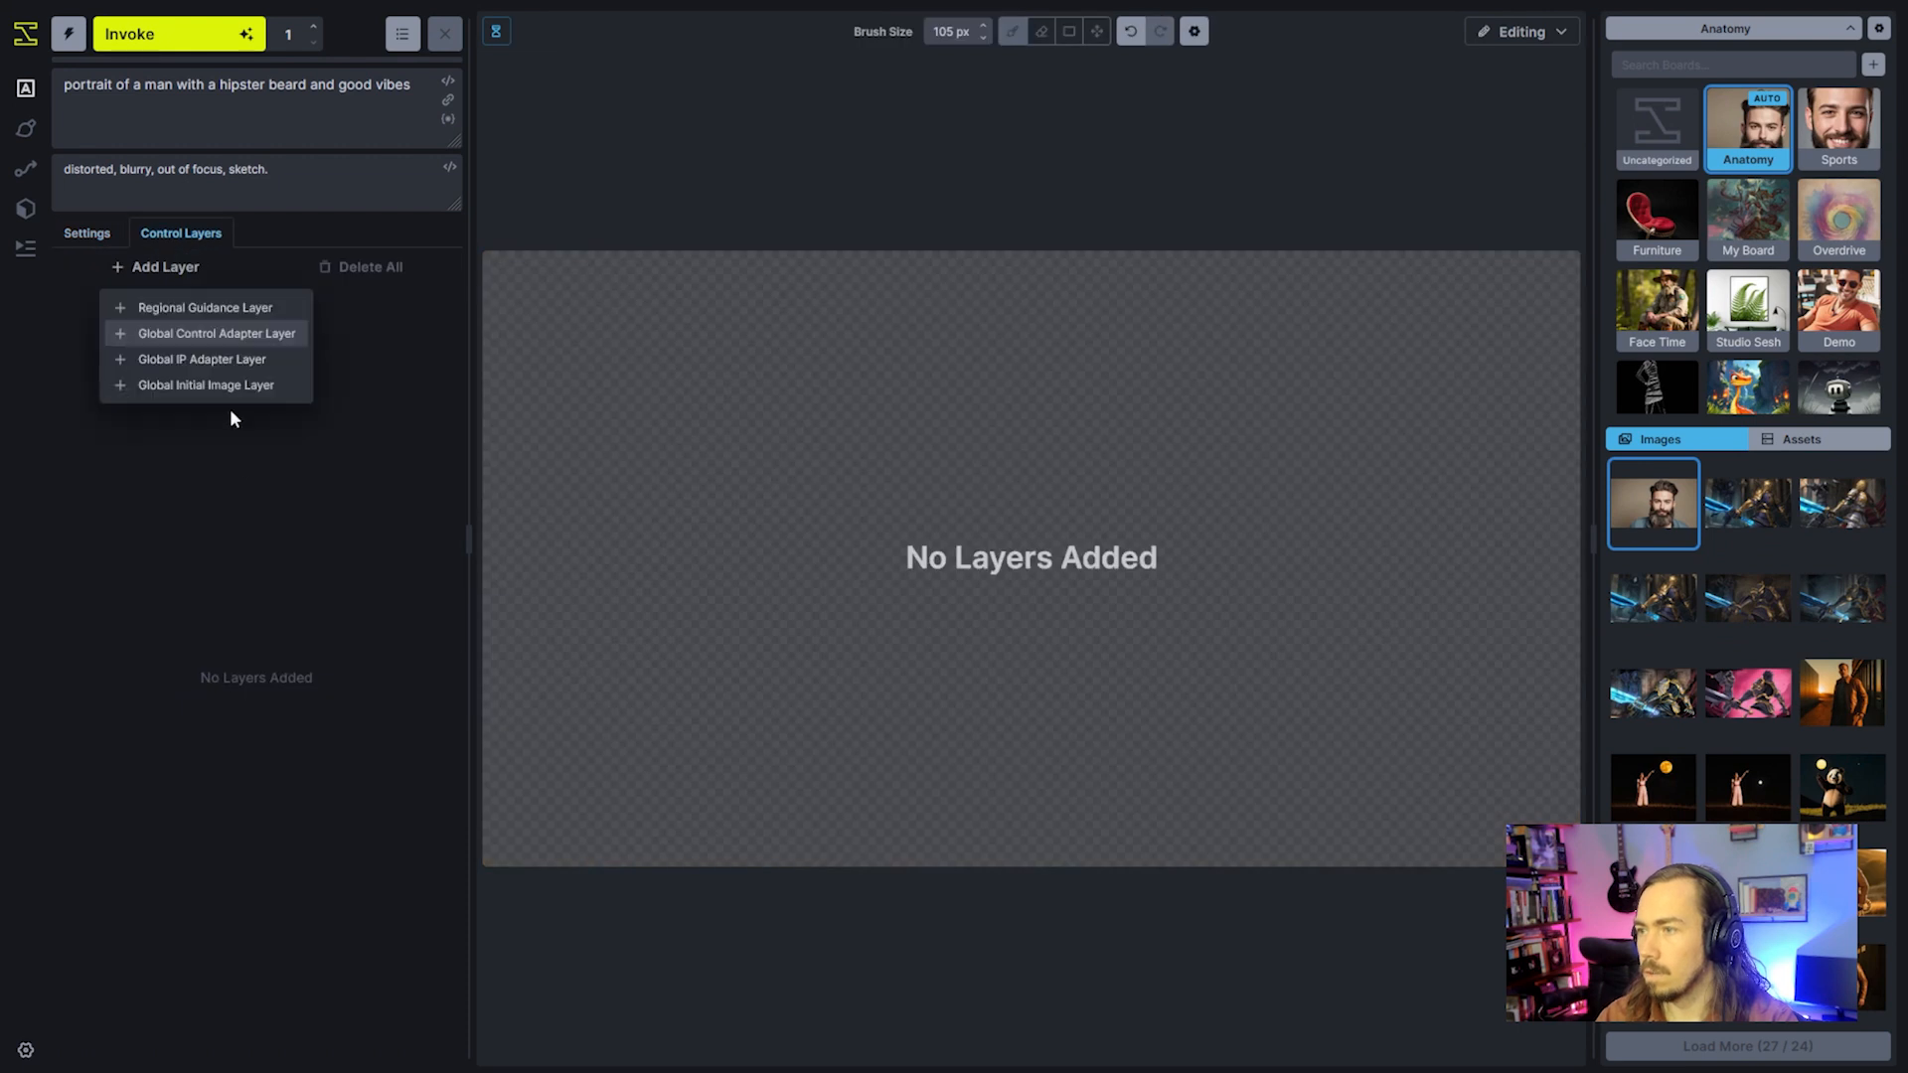
pyautogui.click(235, 334)
pyautogui.click(224, 343)
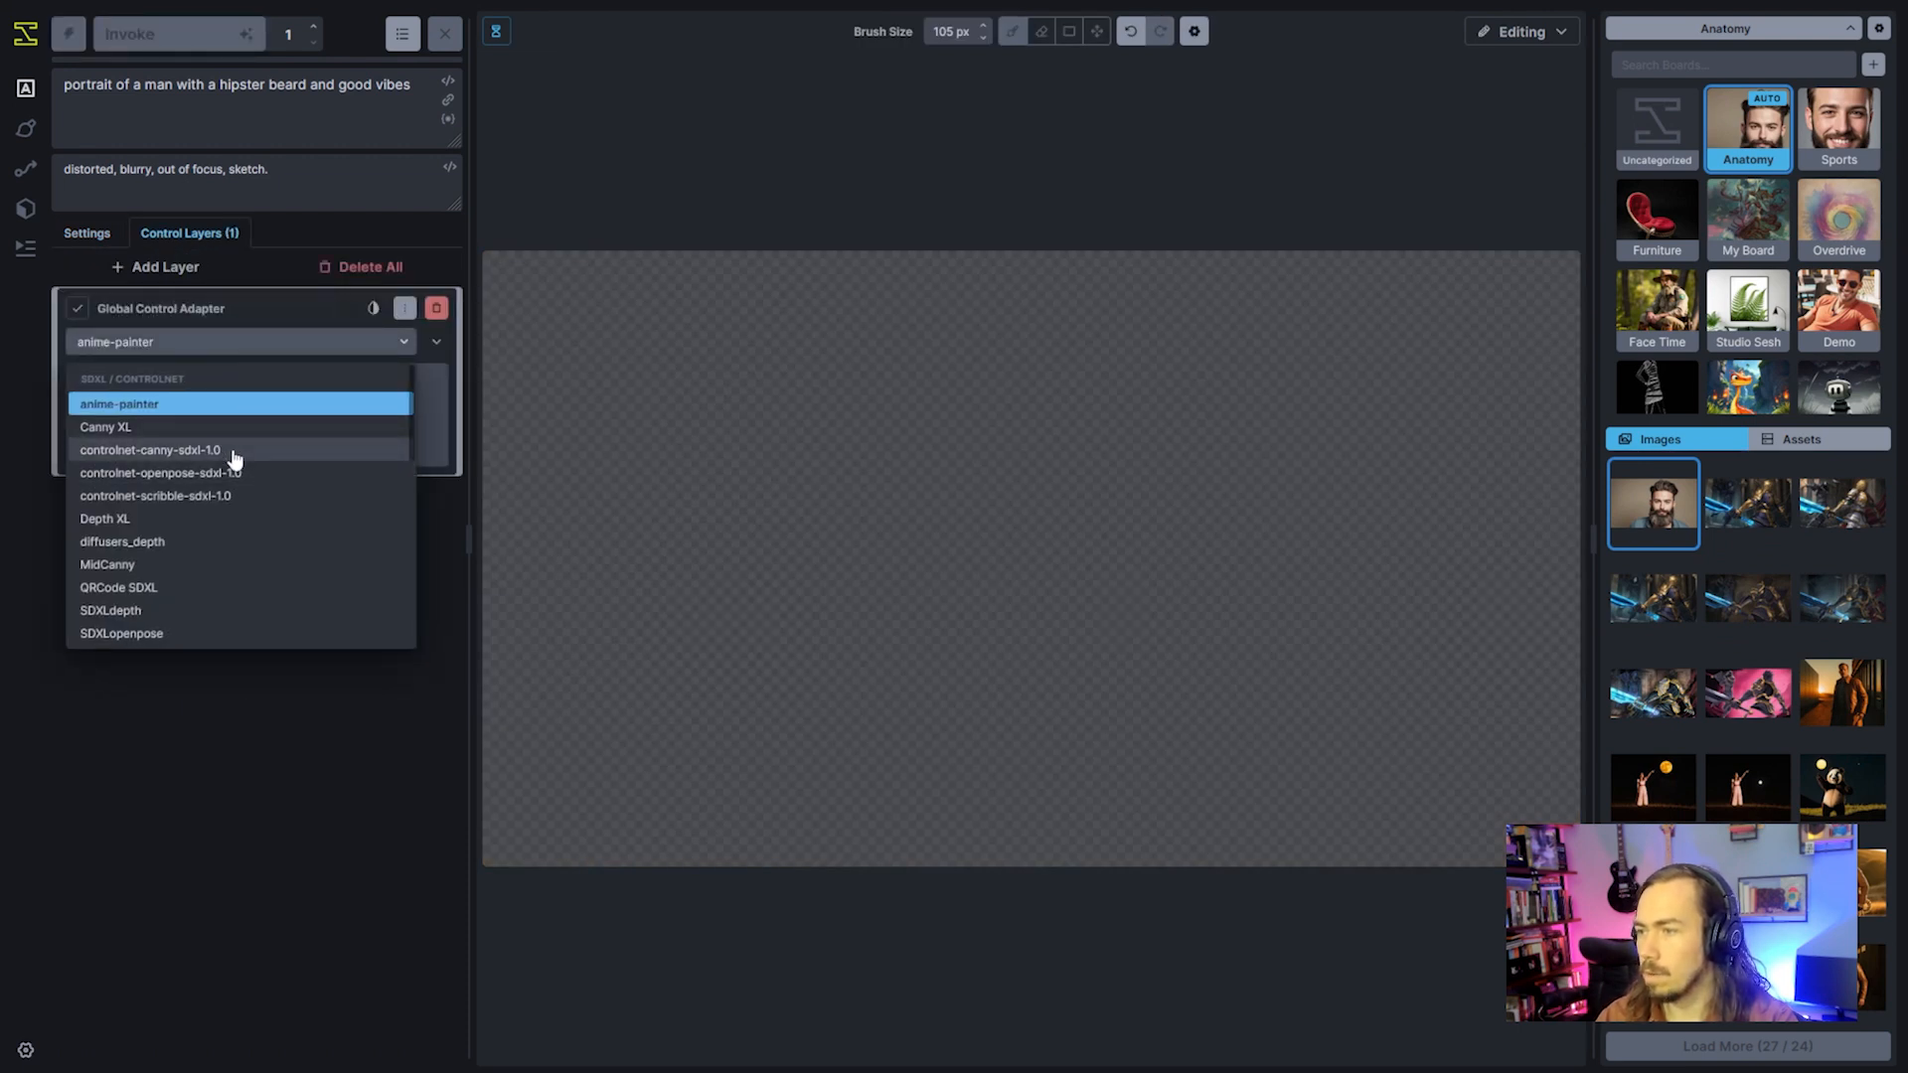
pyautogui.click(235, 452)
pyautogui.moveTo(838, 485); pyautogui.dragTo(398, 413)
# Replace "portrait of a man" in the prompt with "an anime man", keeping the hipster beard and good vibes
pyautogui.moveTo(66, 84); pyautogui.dragTo(124, 79)
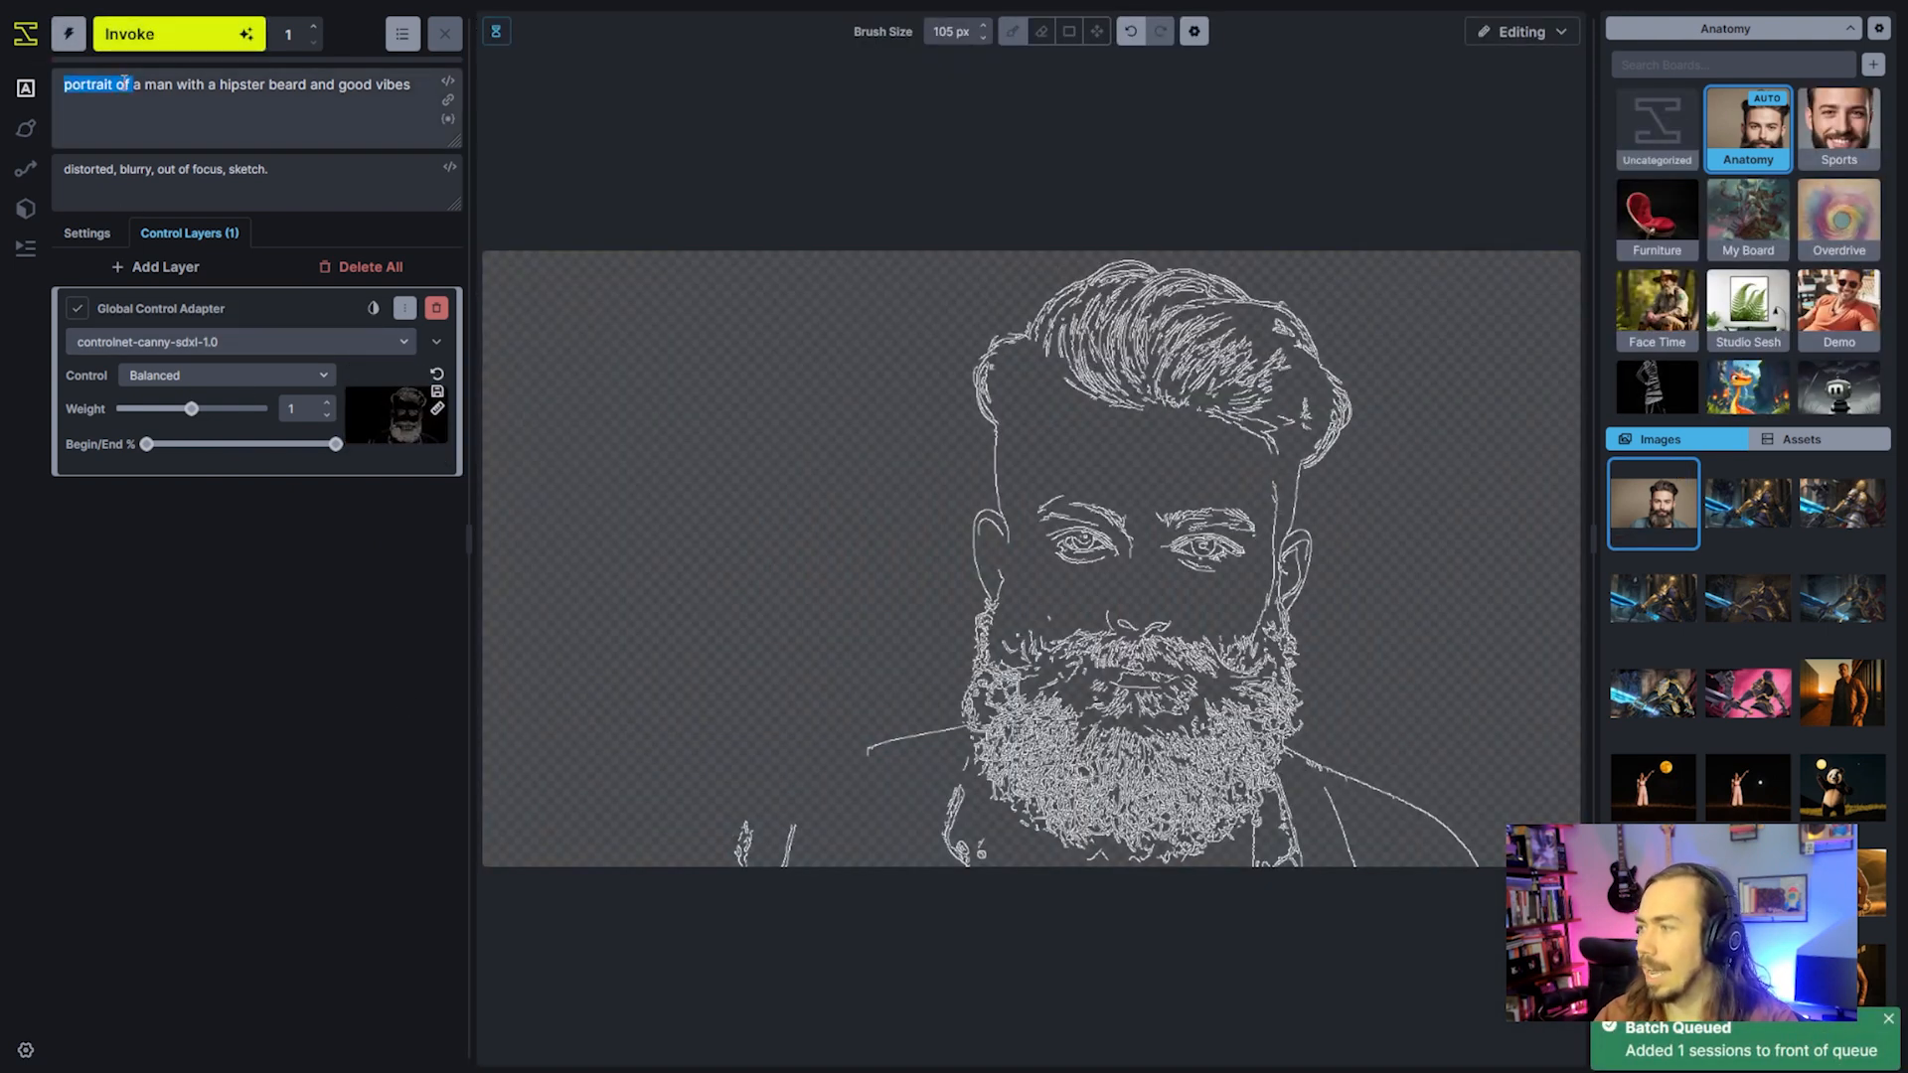
pyautogui.press('BackSpace')
pyautogui.press('Right')
pyautogui.write('n anime')
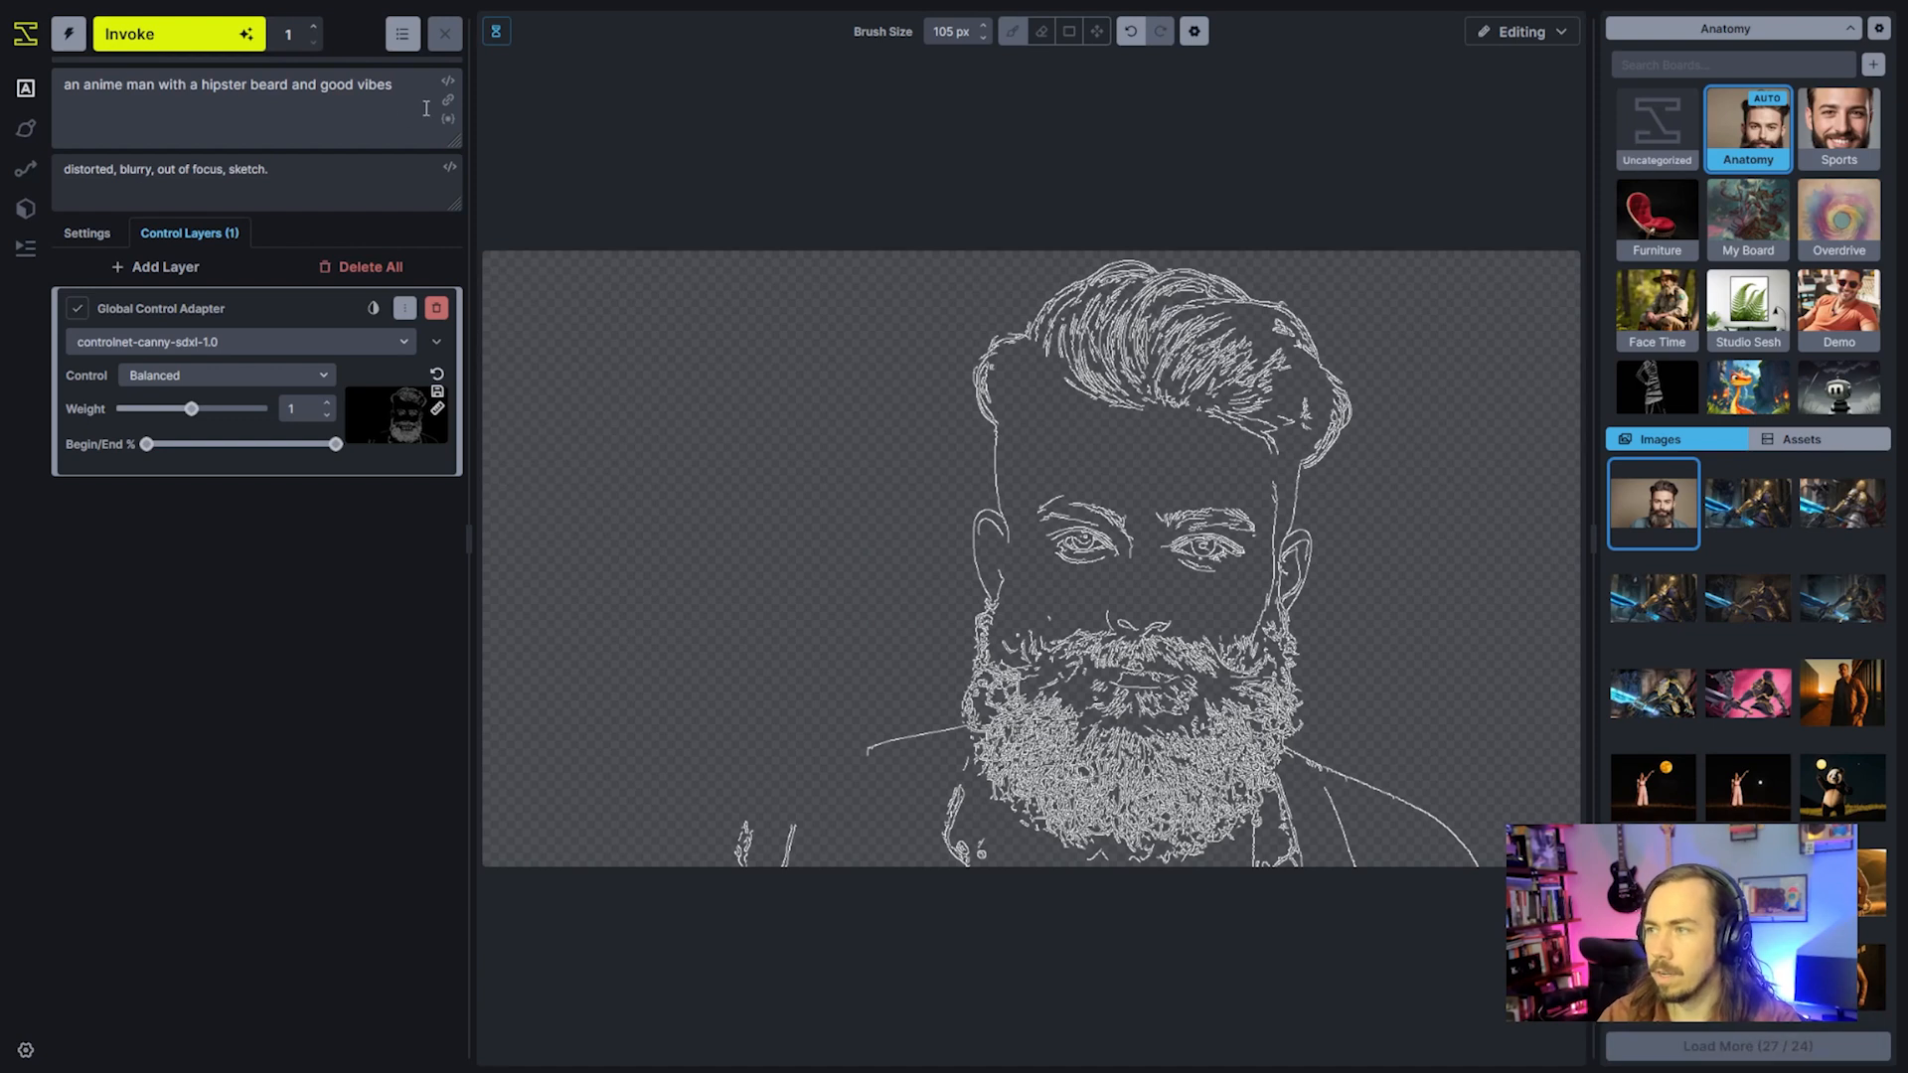
pyautogui.write(', ')
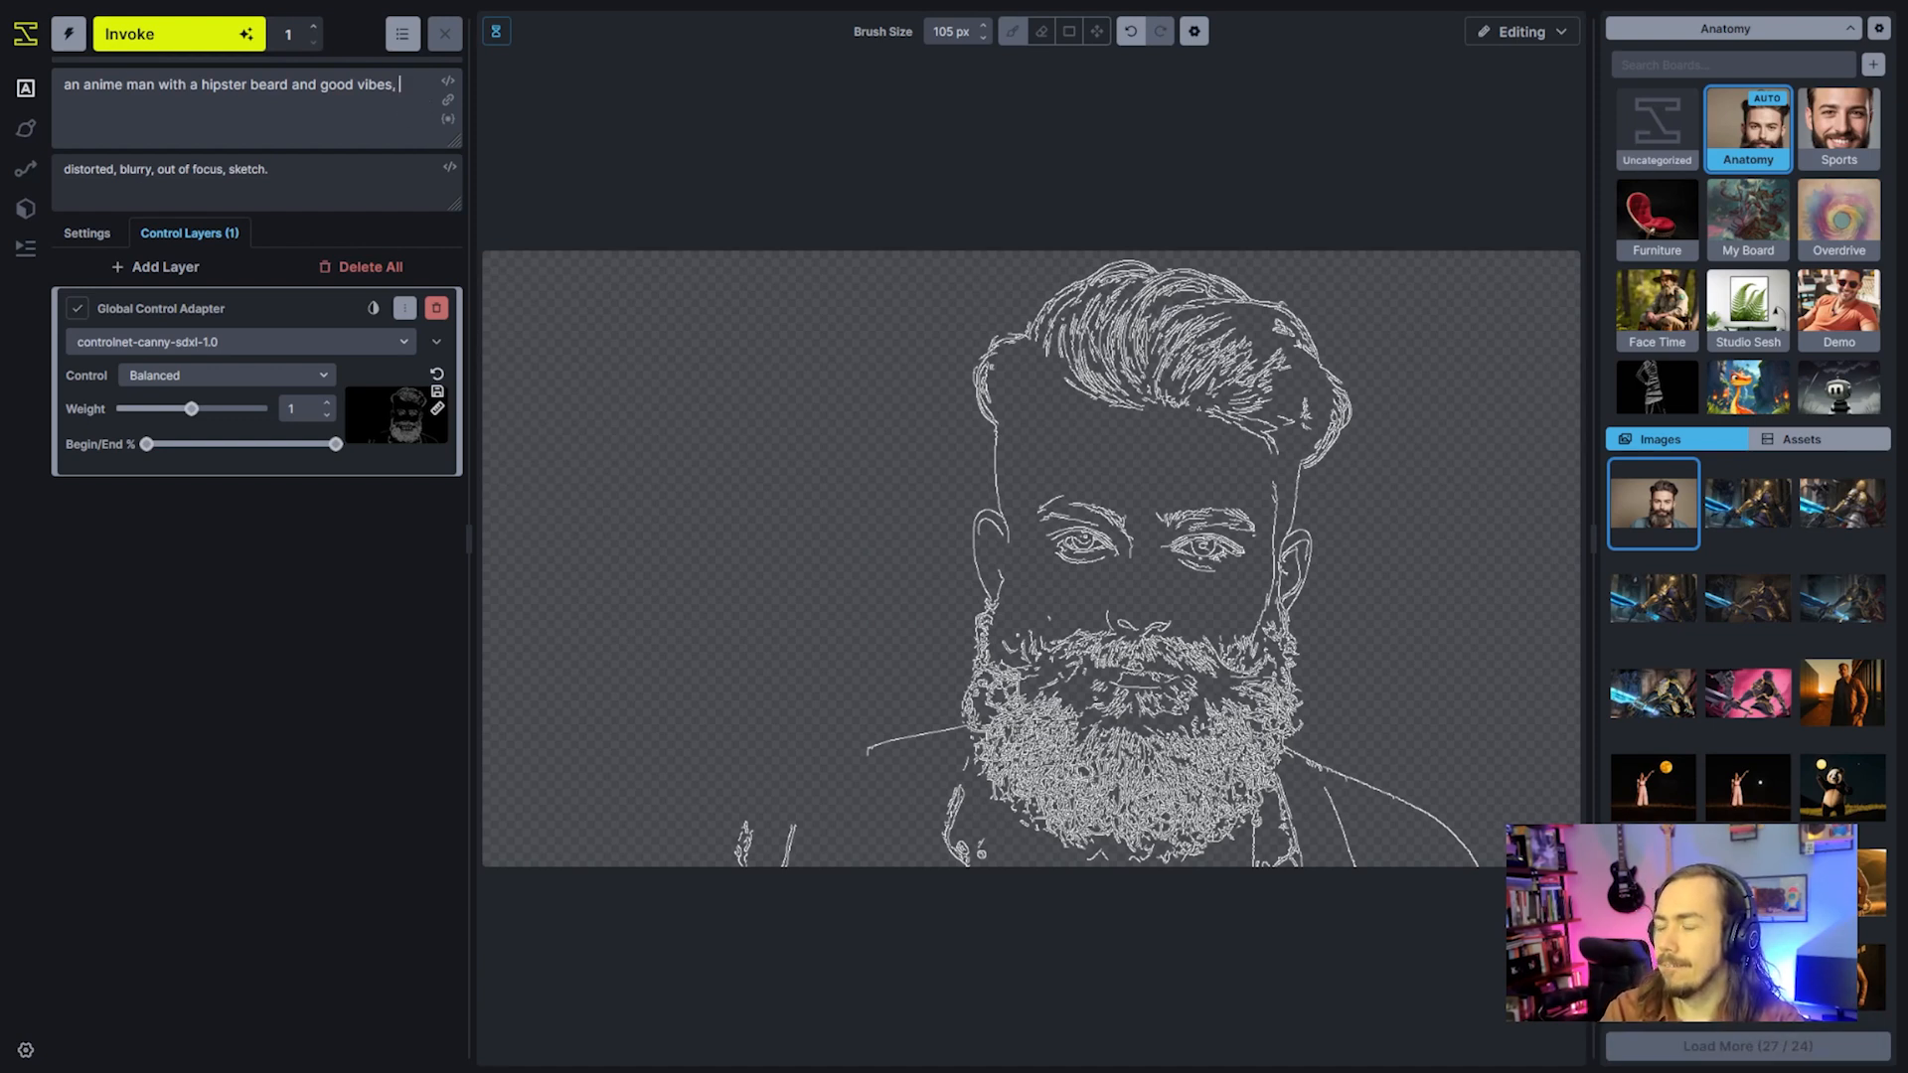
pyautogui.write('dynamic ligh')
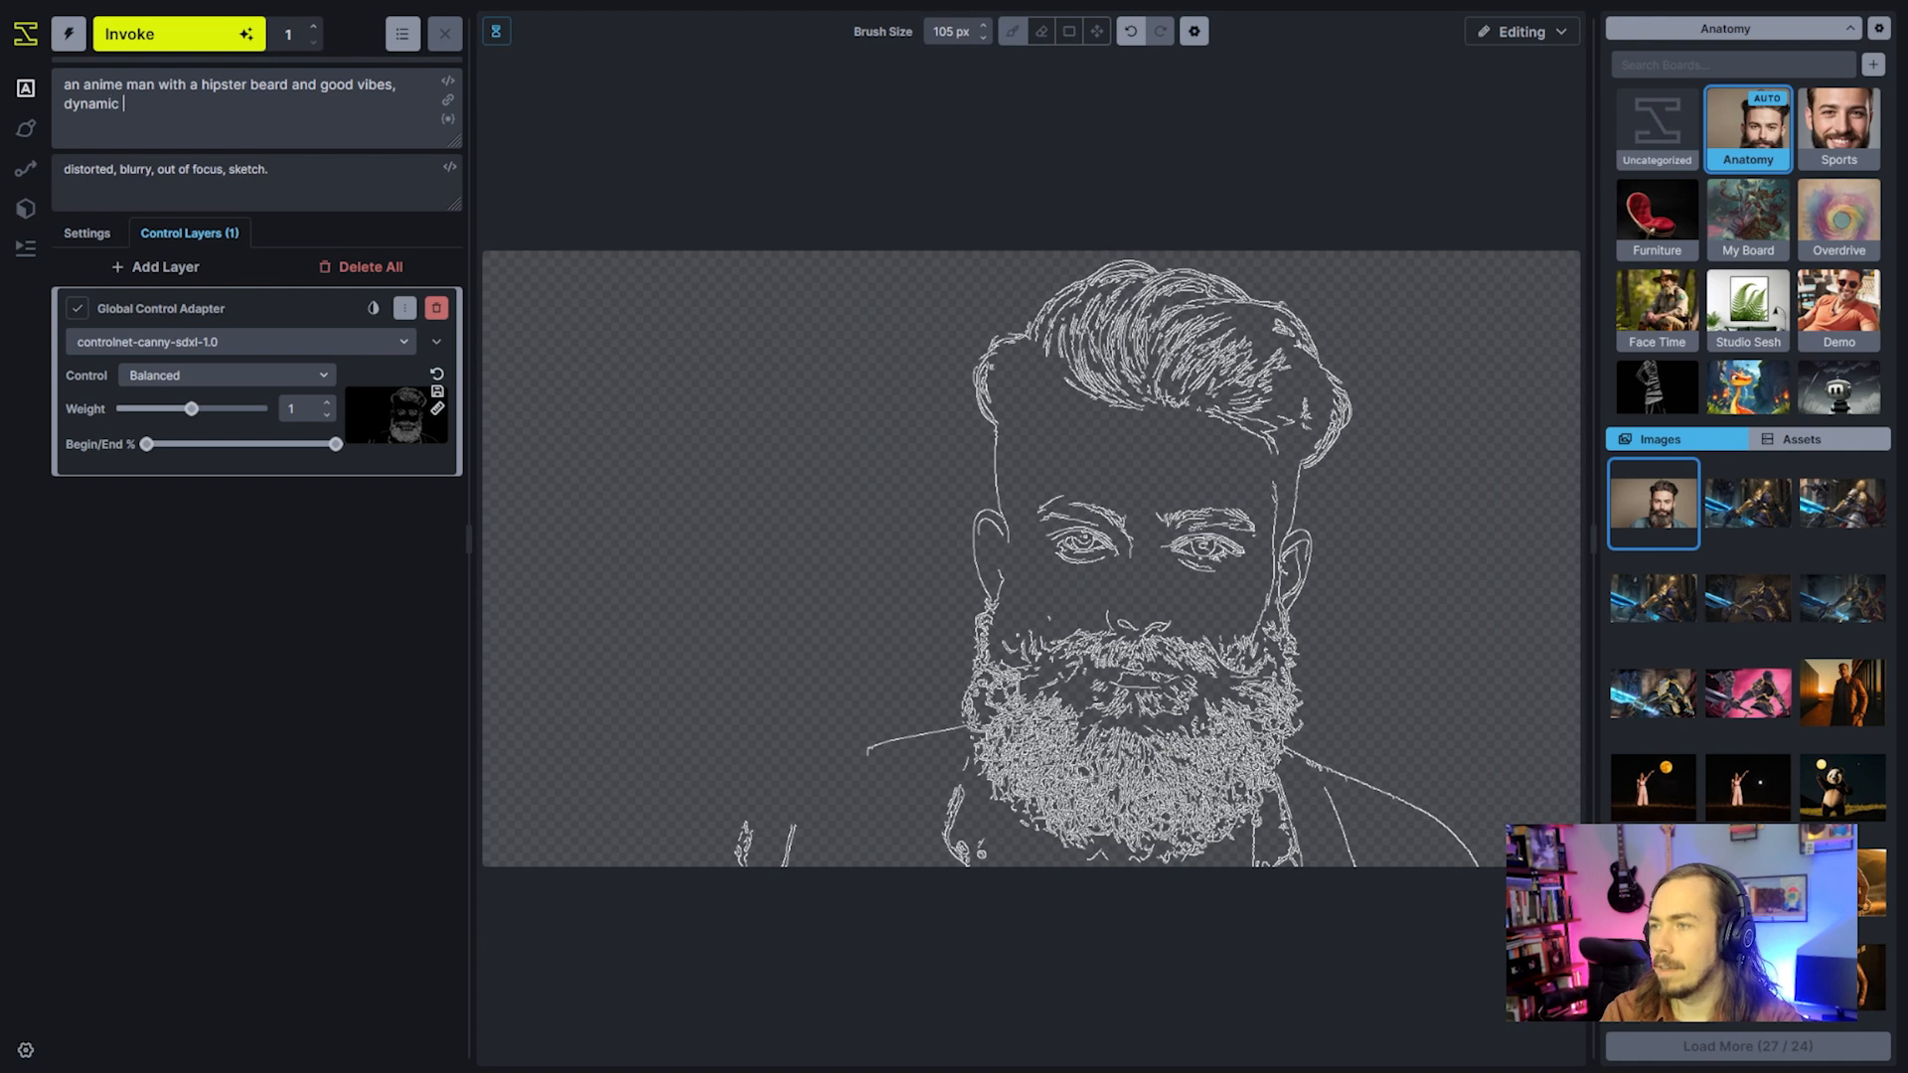
pyautogui.press('BackSpace')
pyautogui.press('BackSpace')
pyautogui.press('BackSpace')
pyautogui.press('BackSpace')
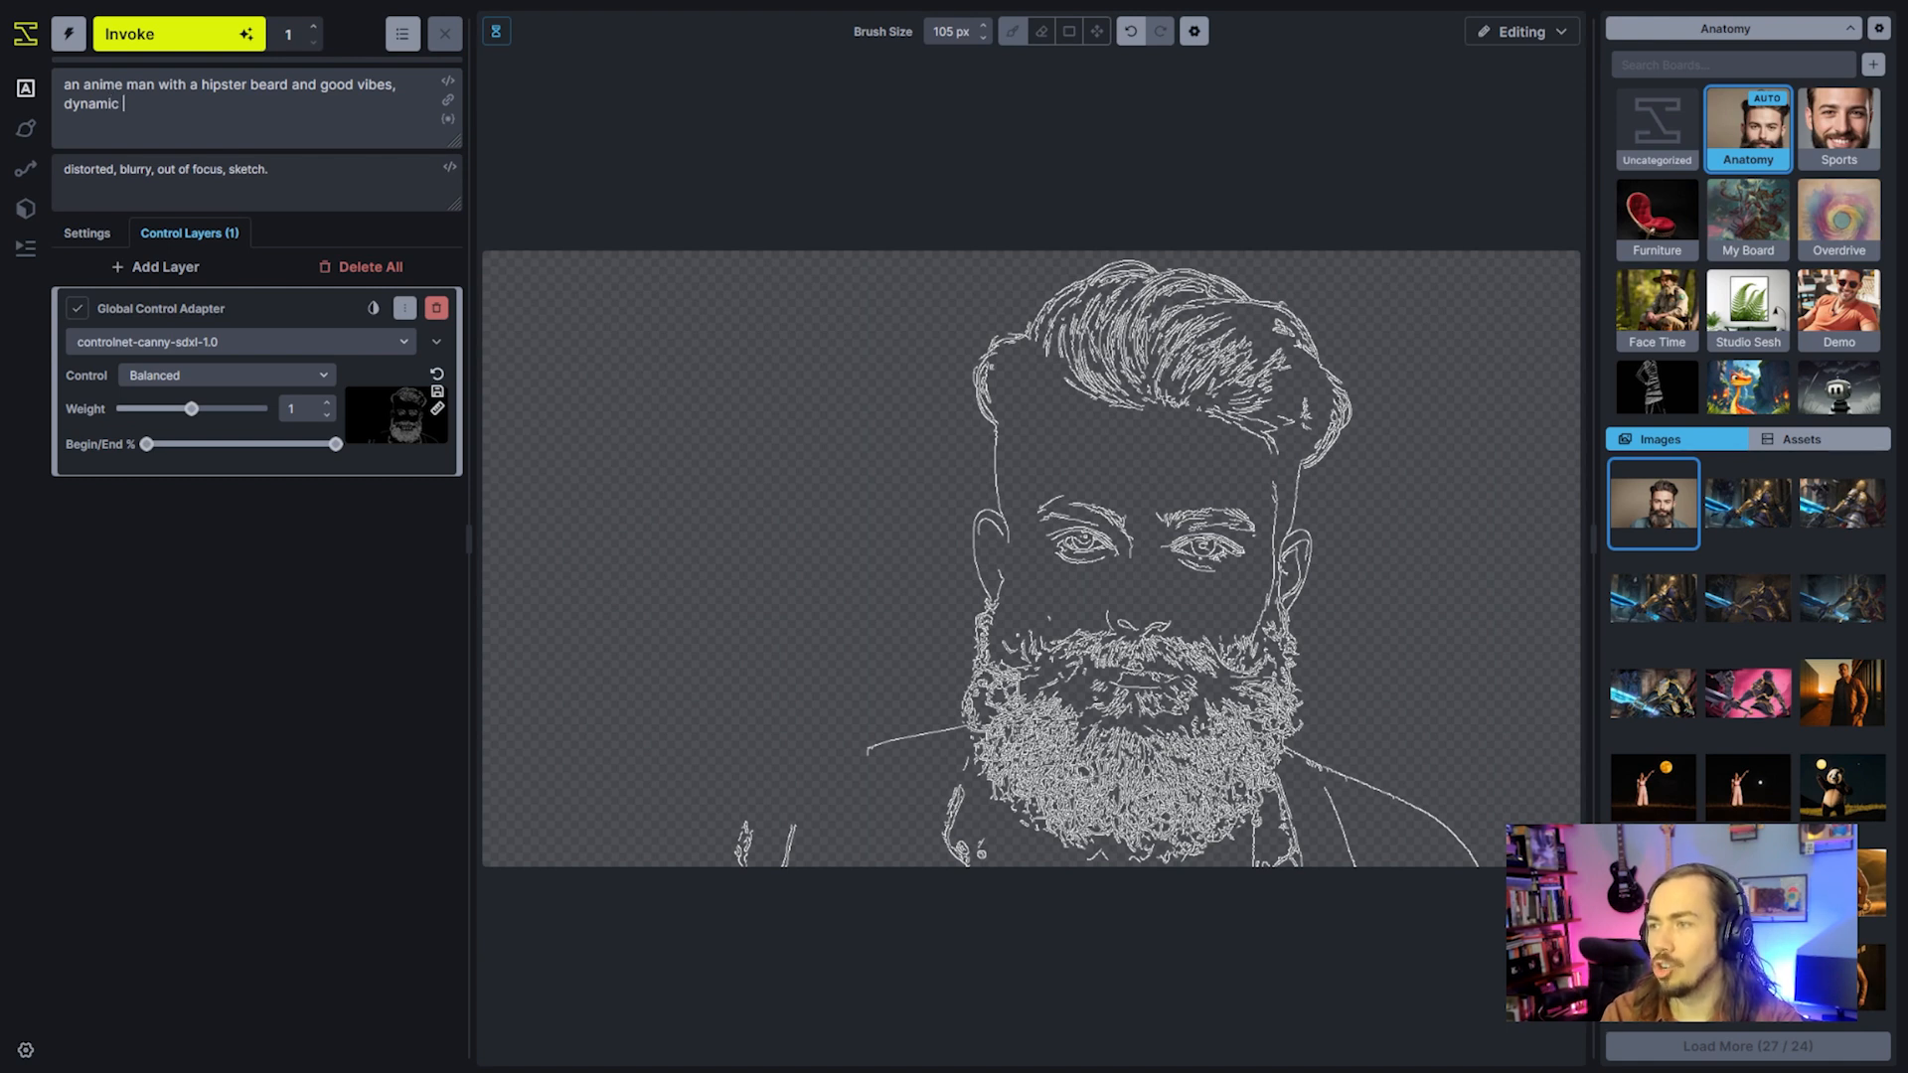
pyautogui.hotkey('ctrl', 'shift', 'Left')
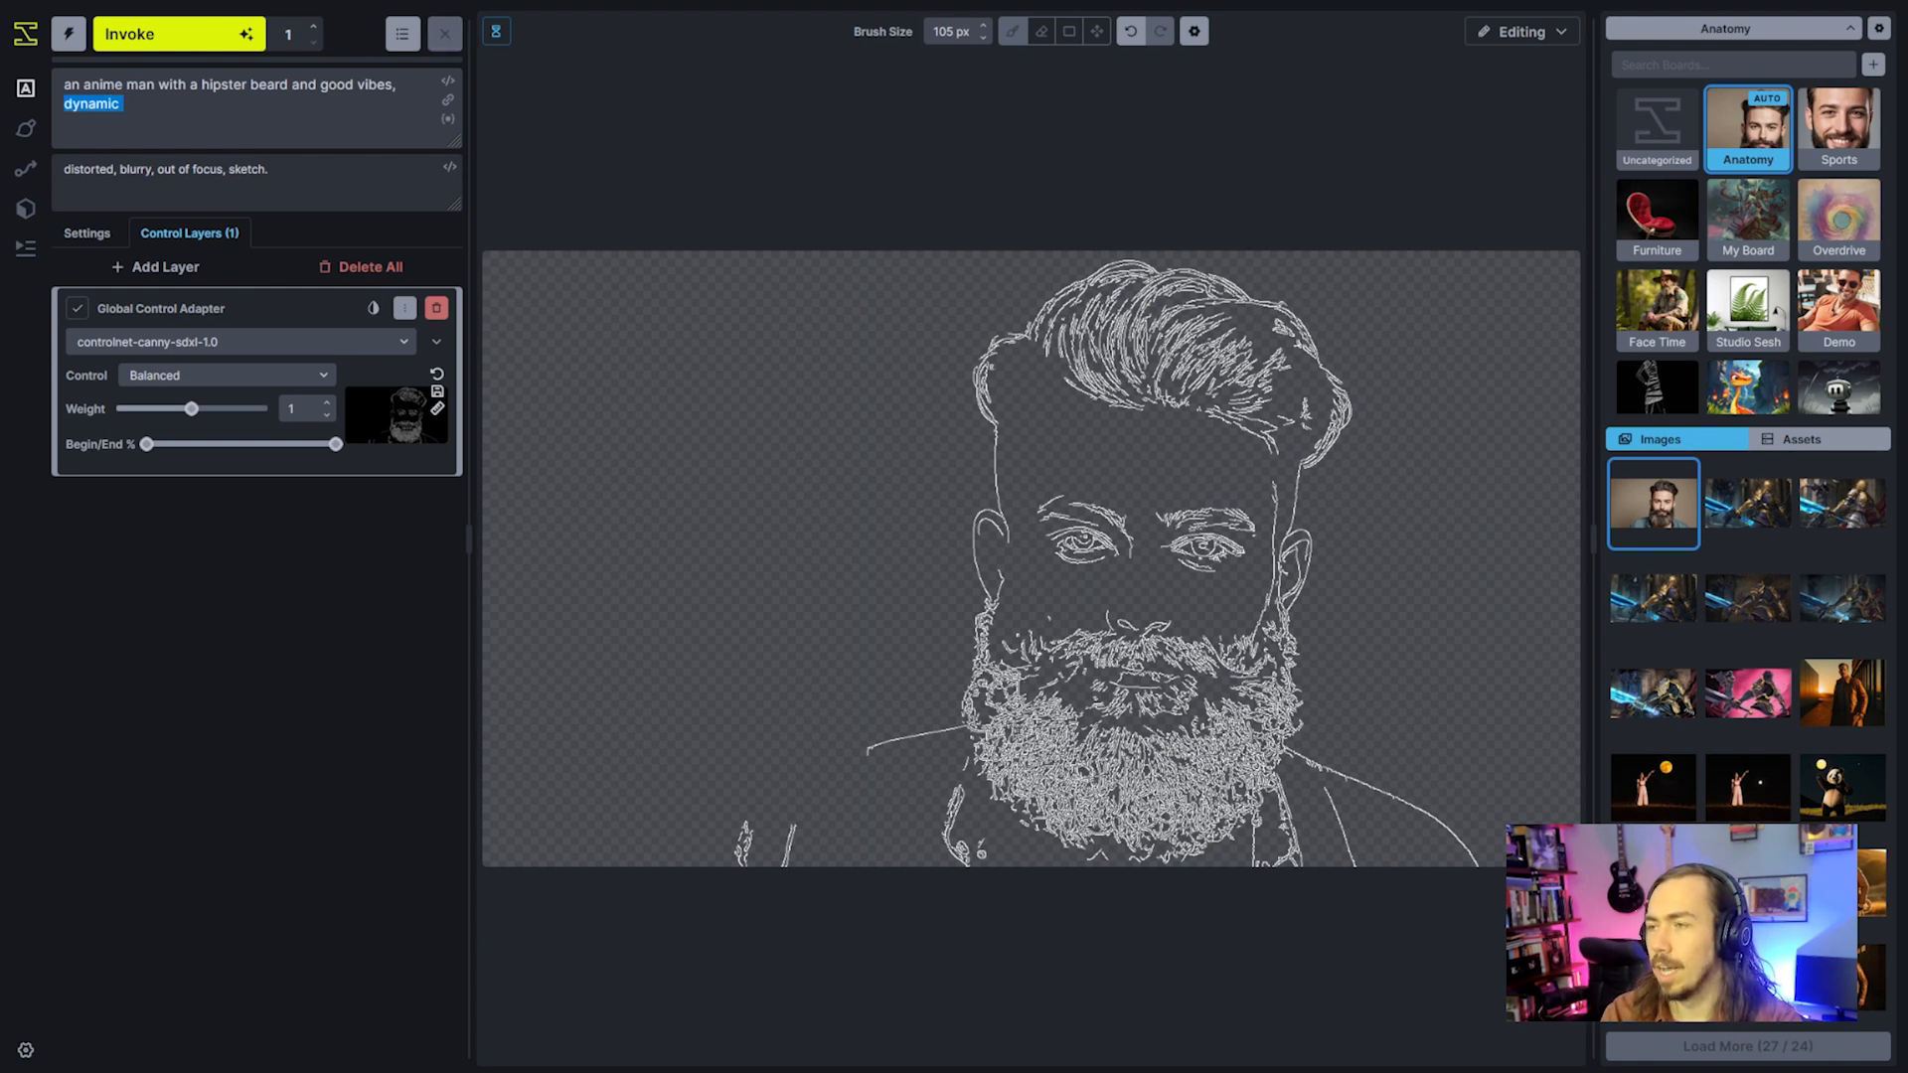
pyautogui.press('BackSpace')
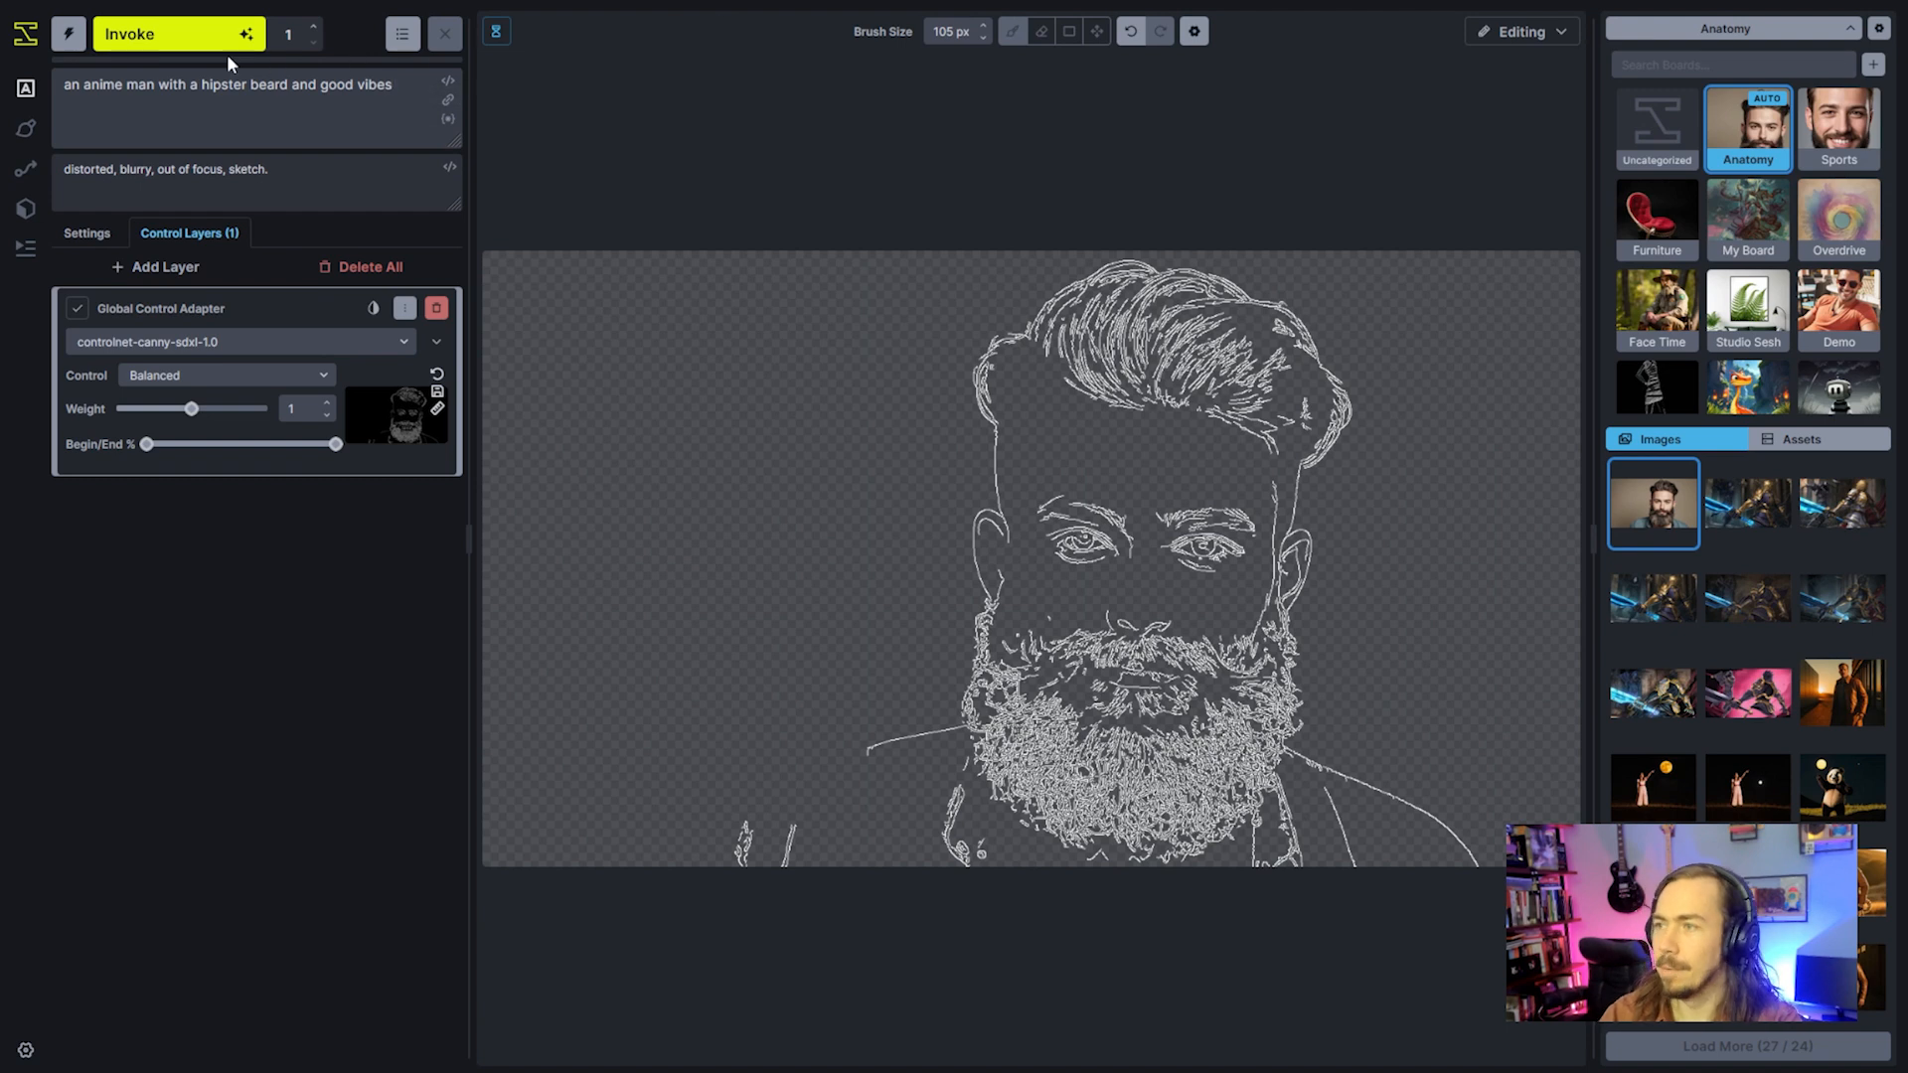
# Check the manual seed in the image settings and generate the anime man using the Canny control layer
pyautogui.click(86, 233)
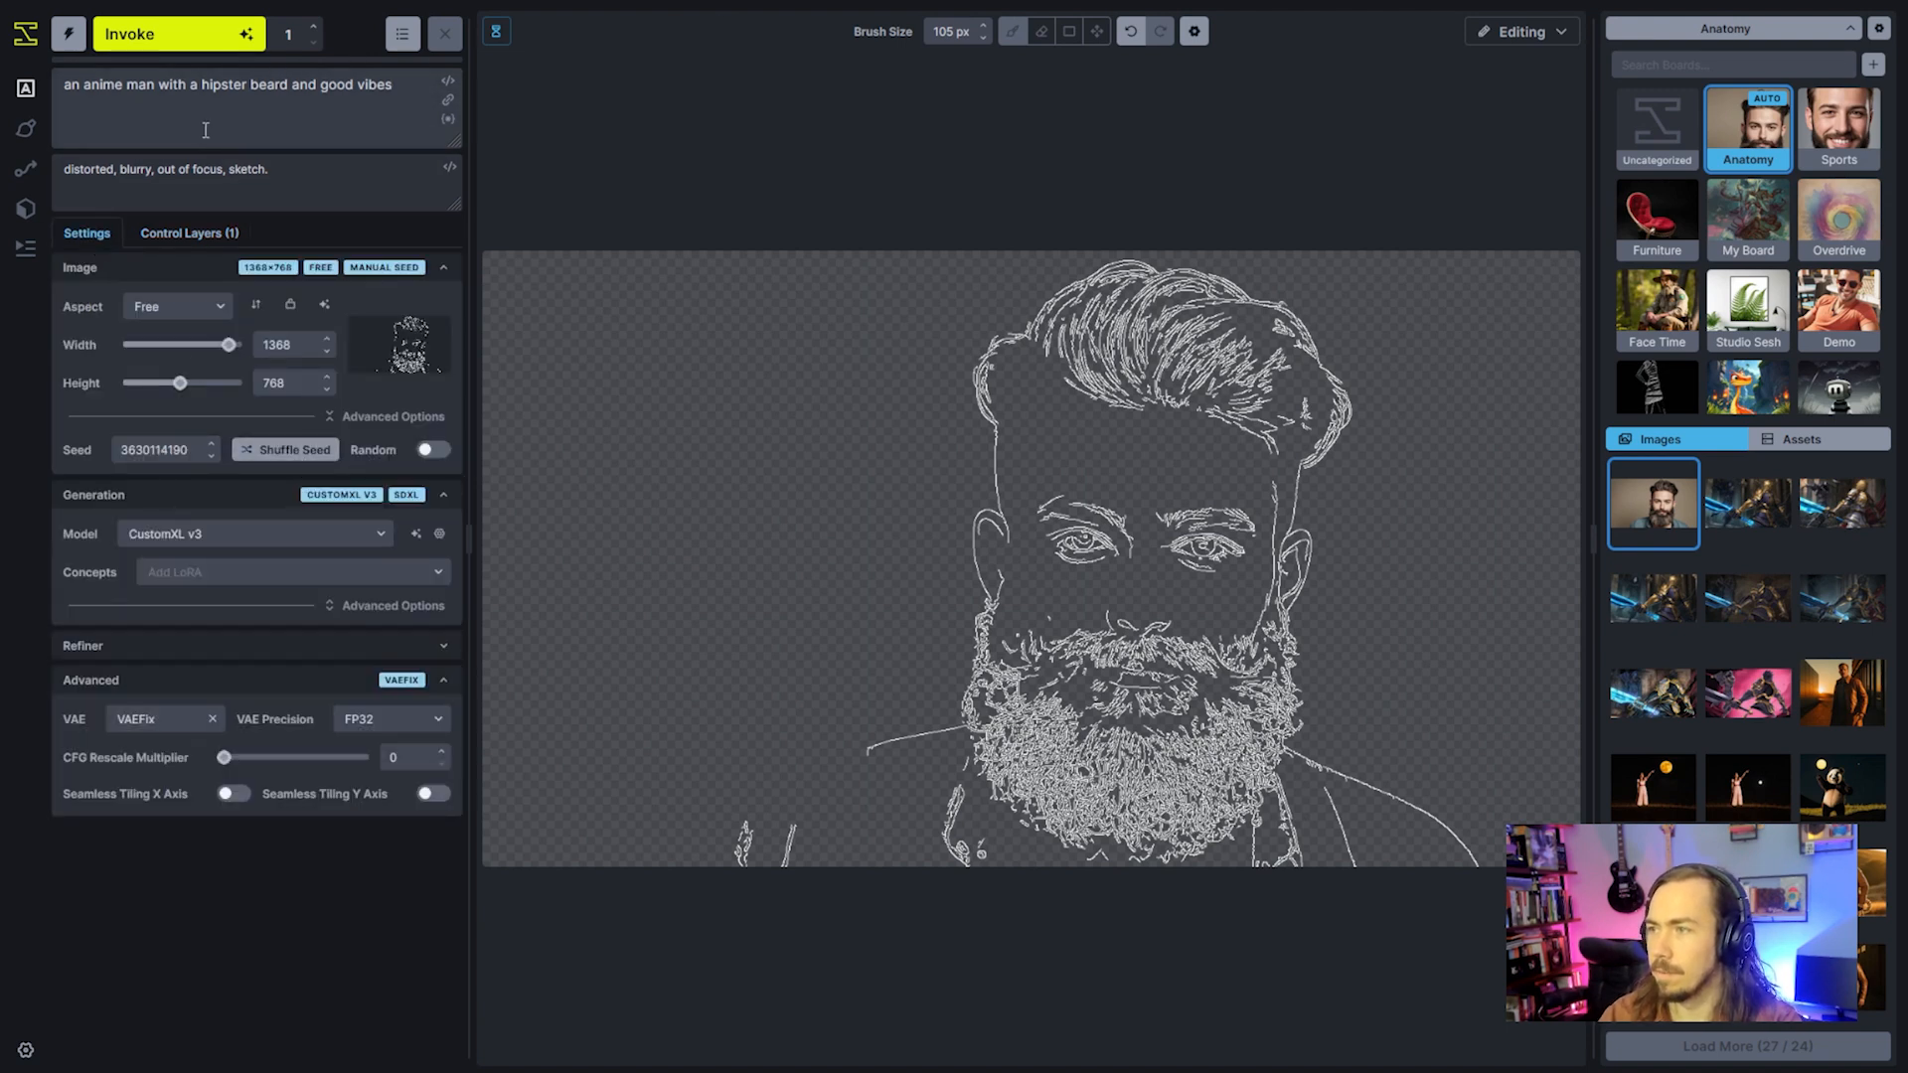
pyautogui.click(189, 235)
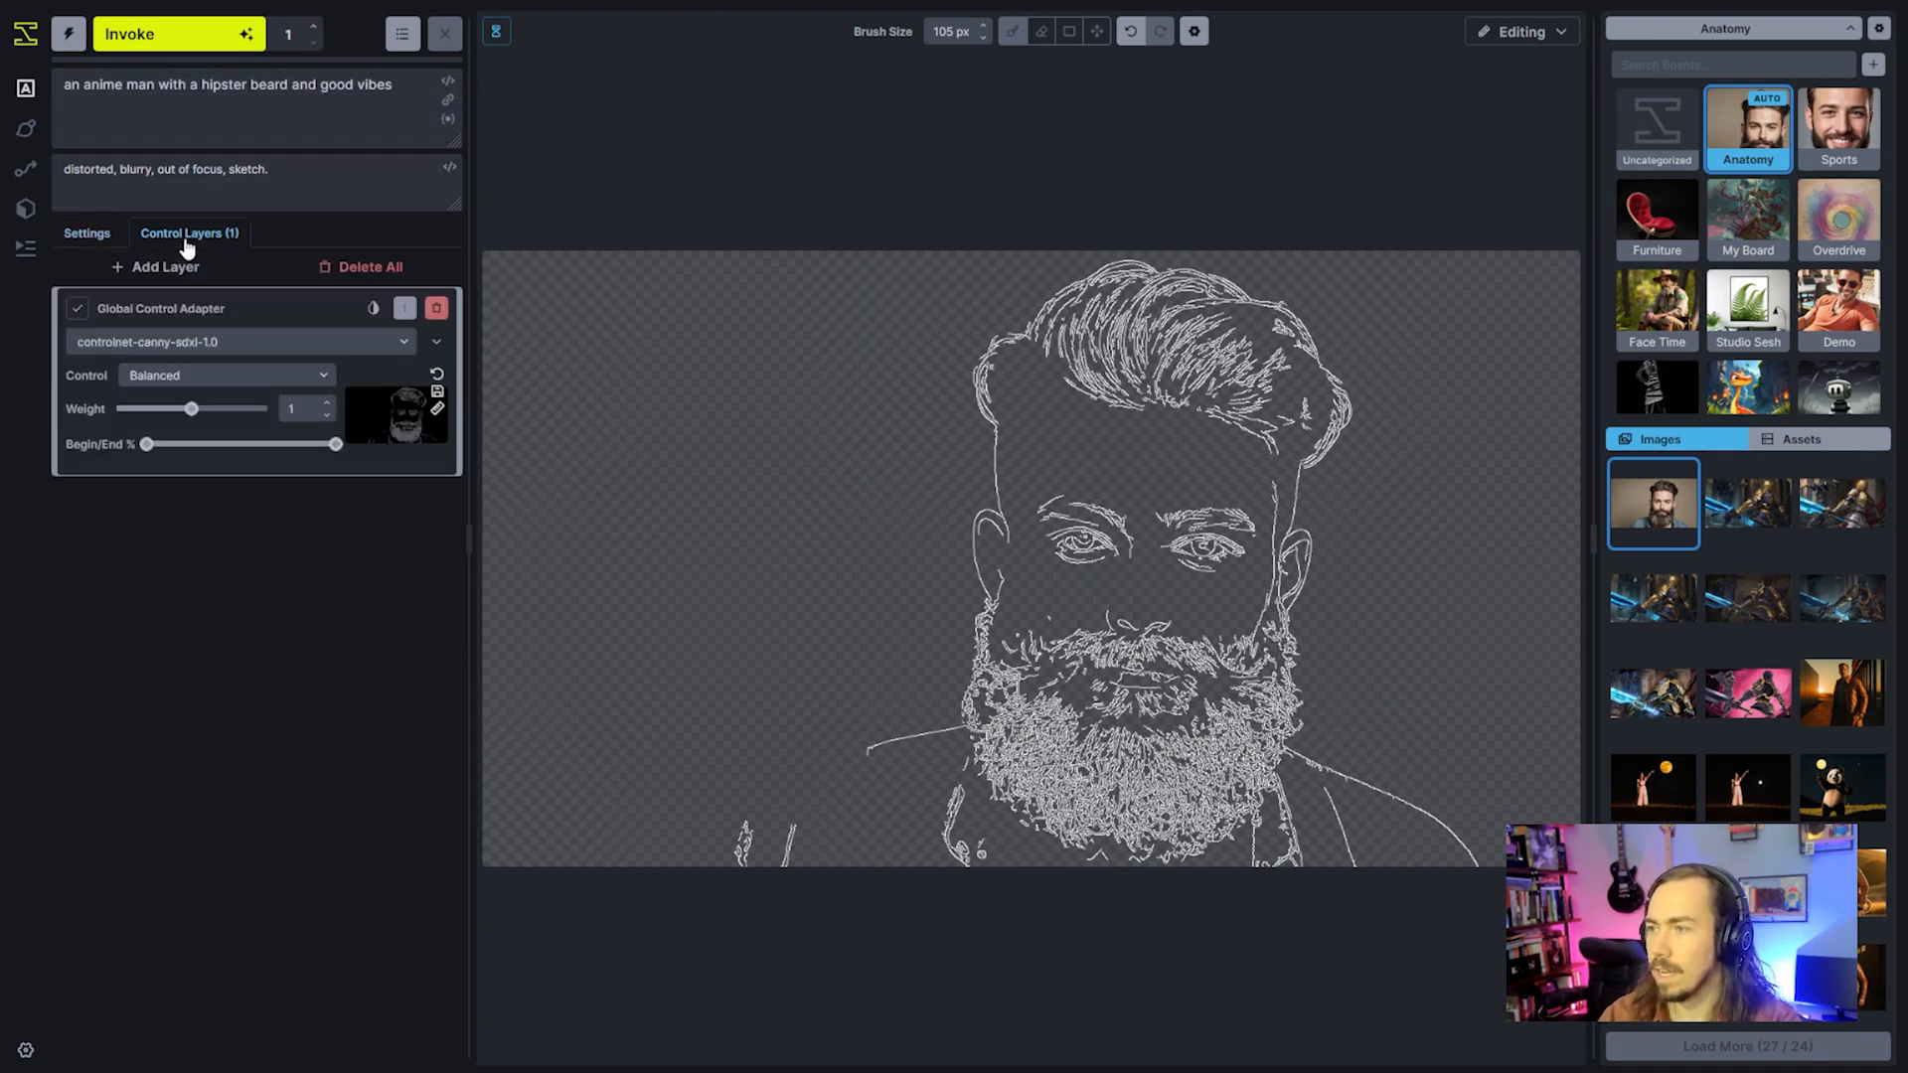
pyautogui.click(144, 34)
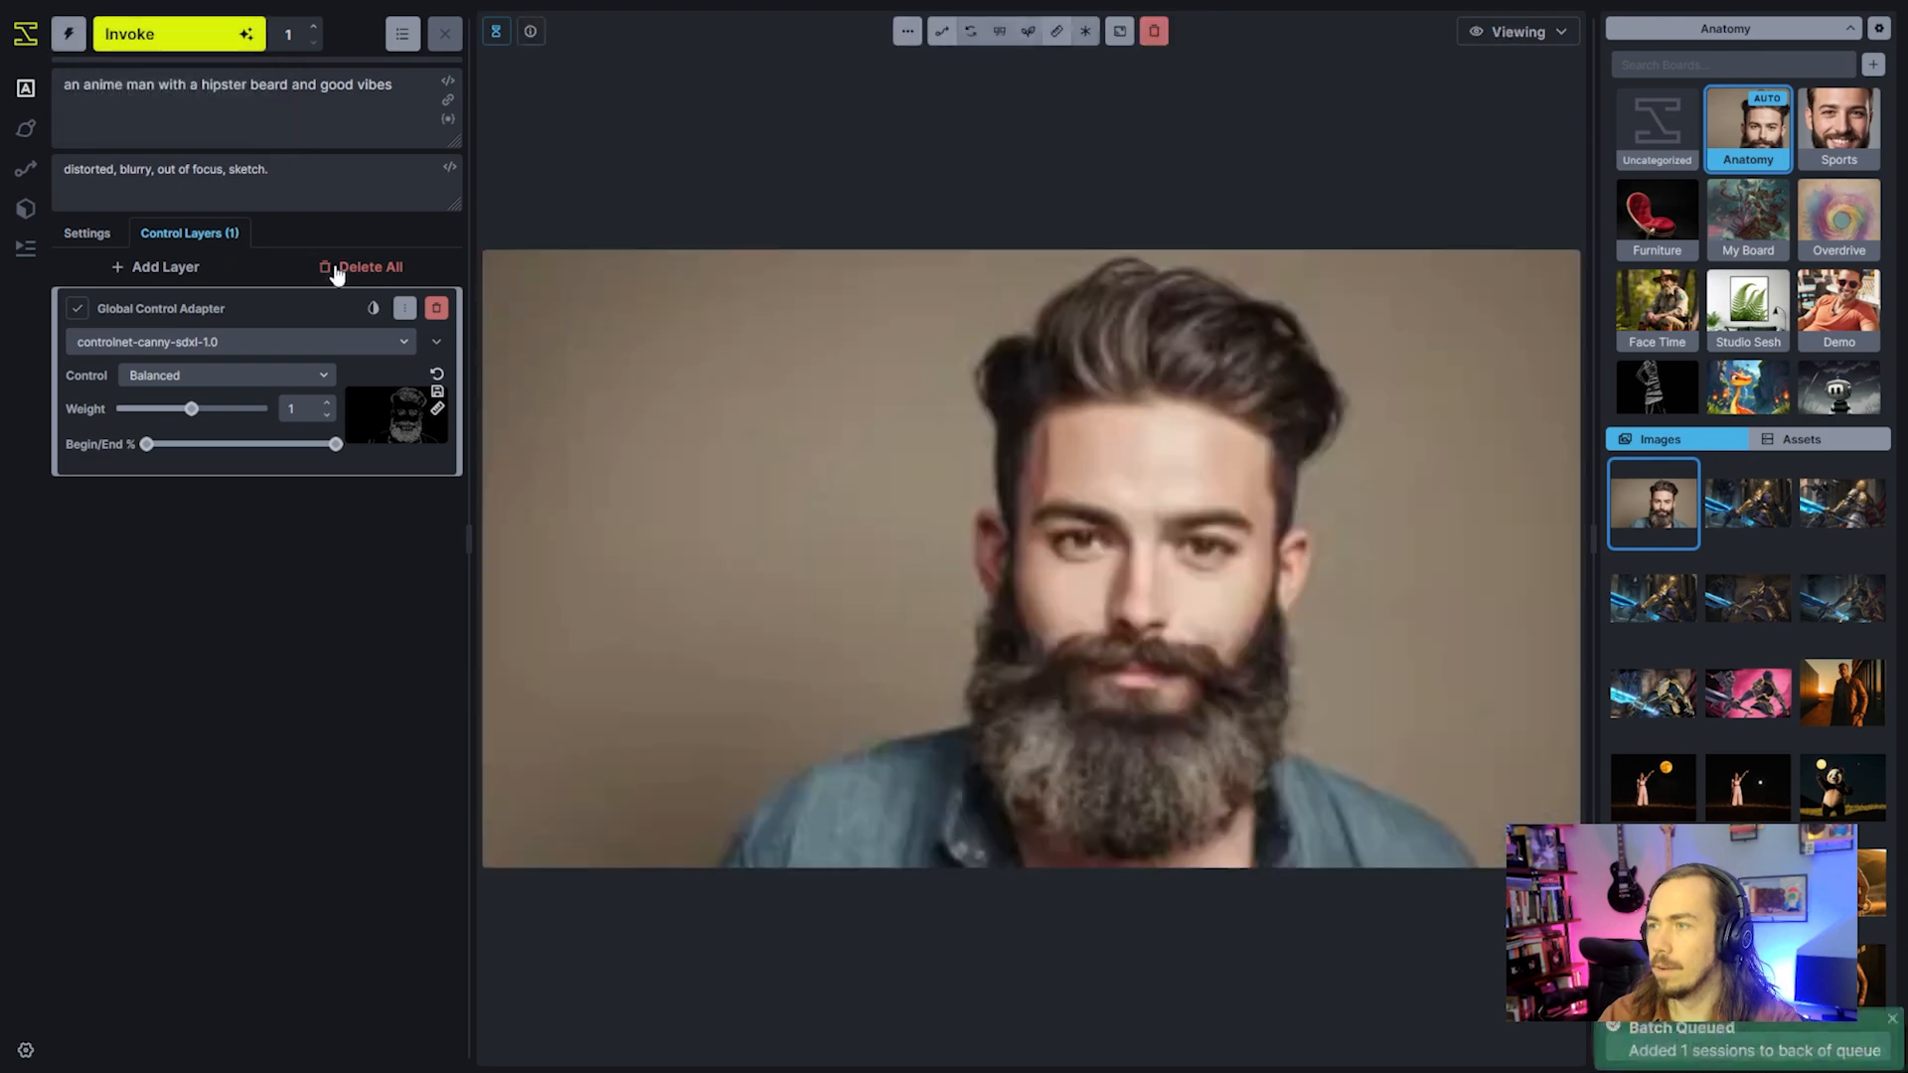
# Switch the global control adapter to the anime-painter model with the Lineart Anime processor and generate the image again
pyautogui.click(293, 352)
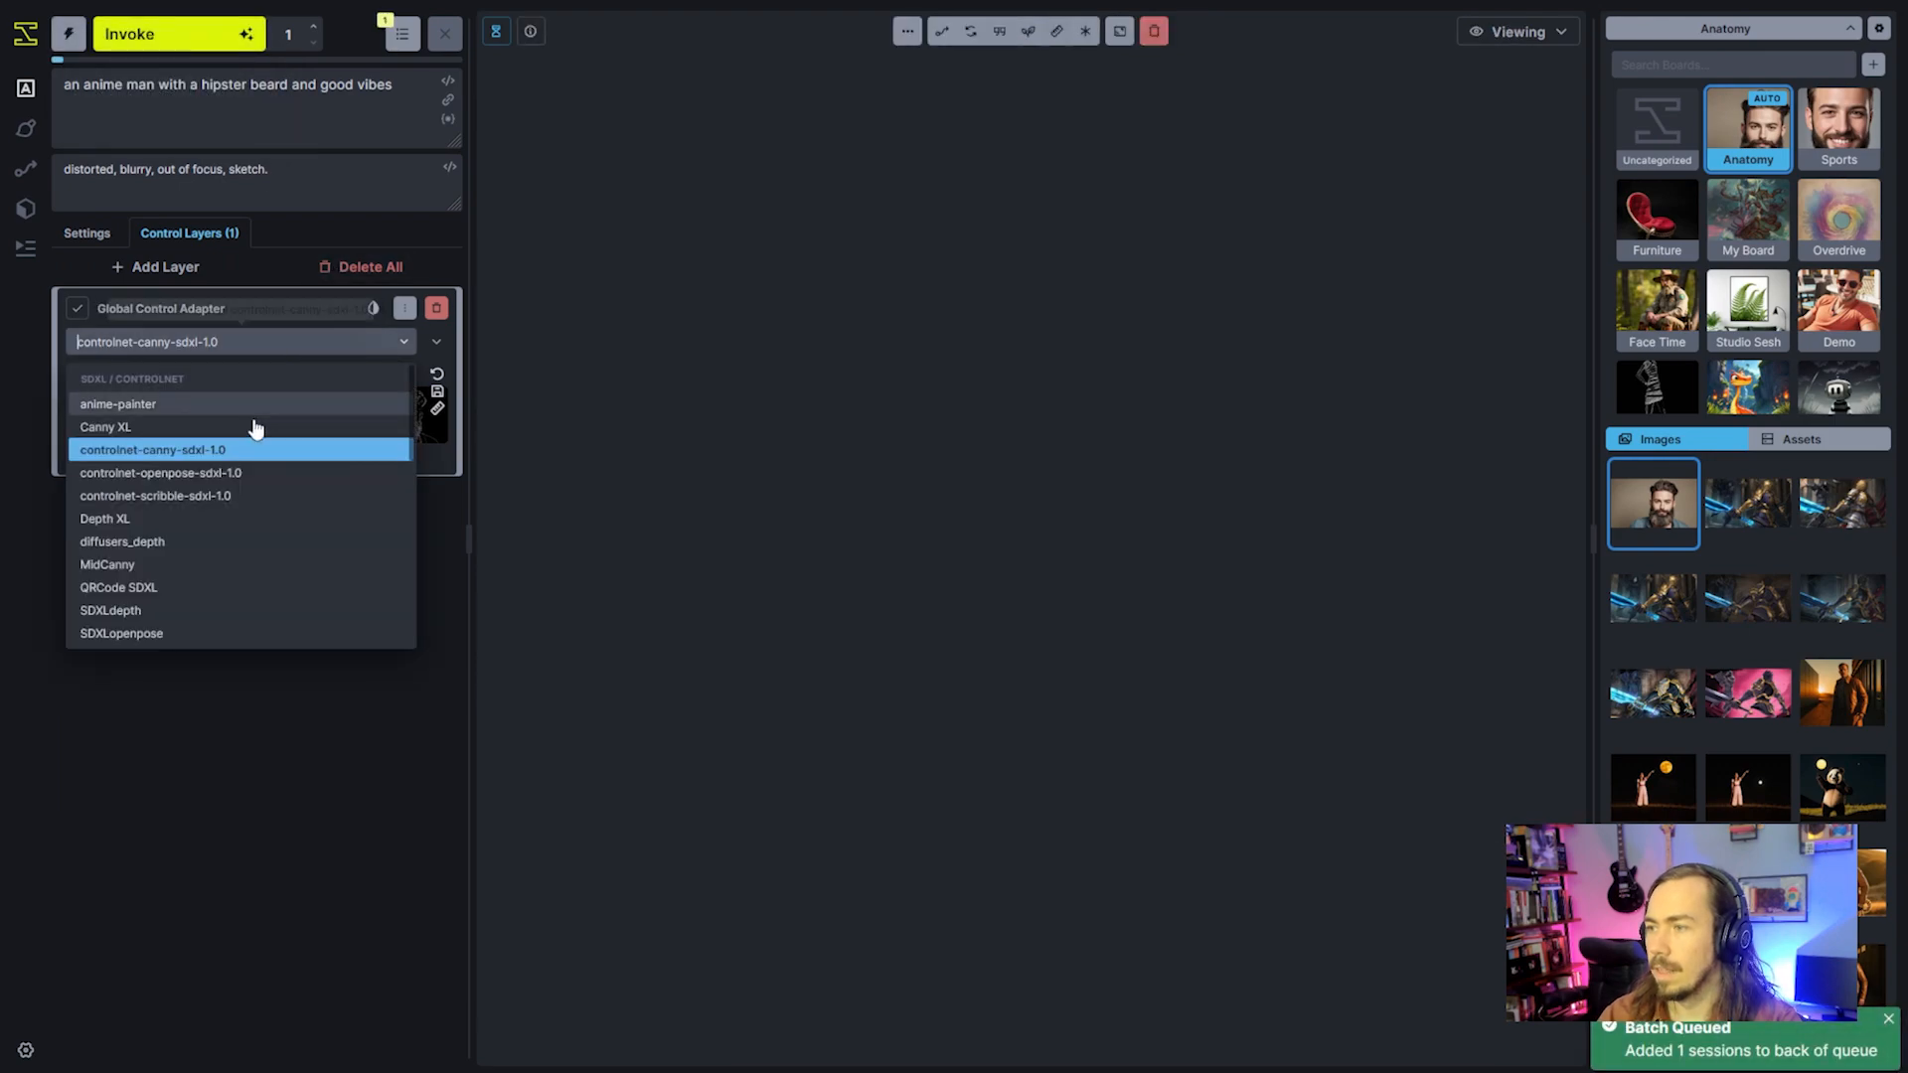
pyautogui.click(310, 418)
pyautogui.click(436, 342)
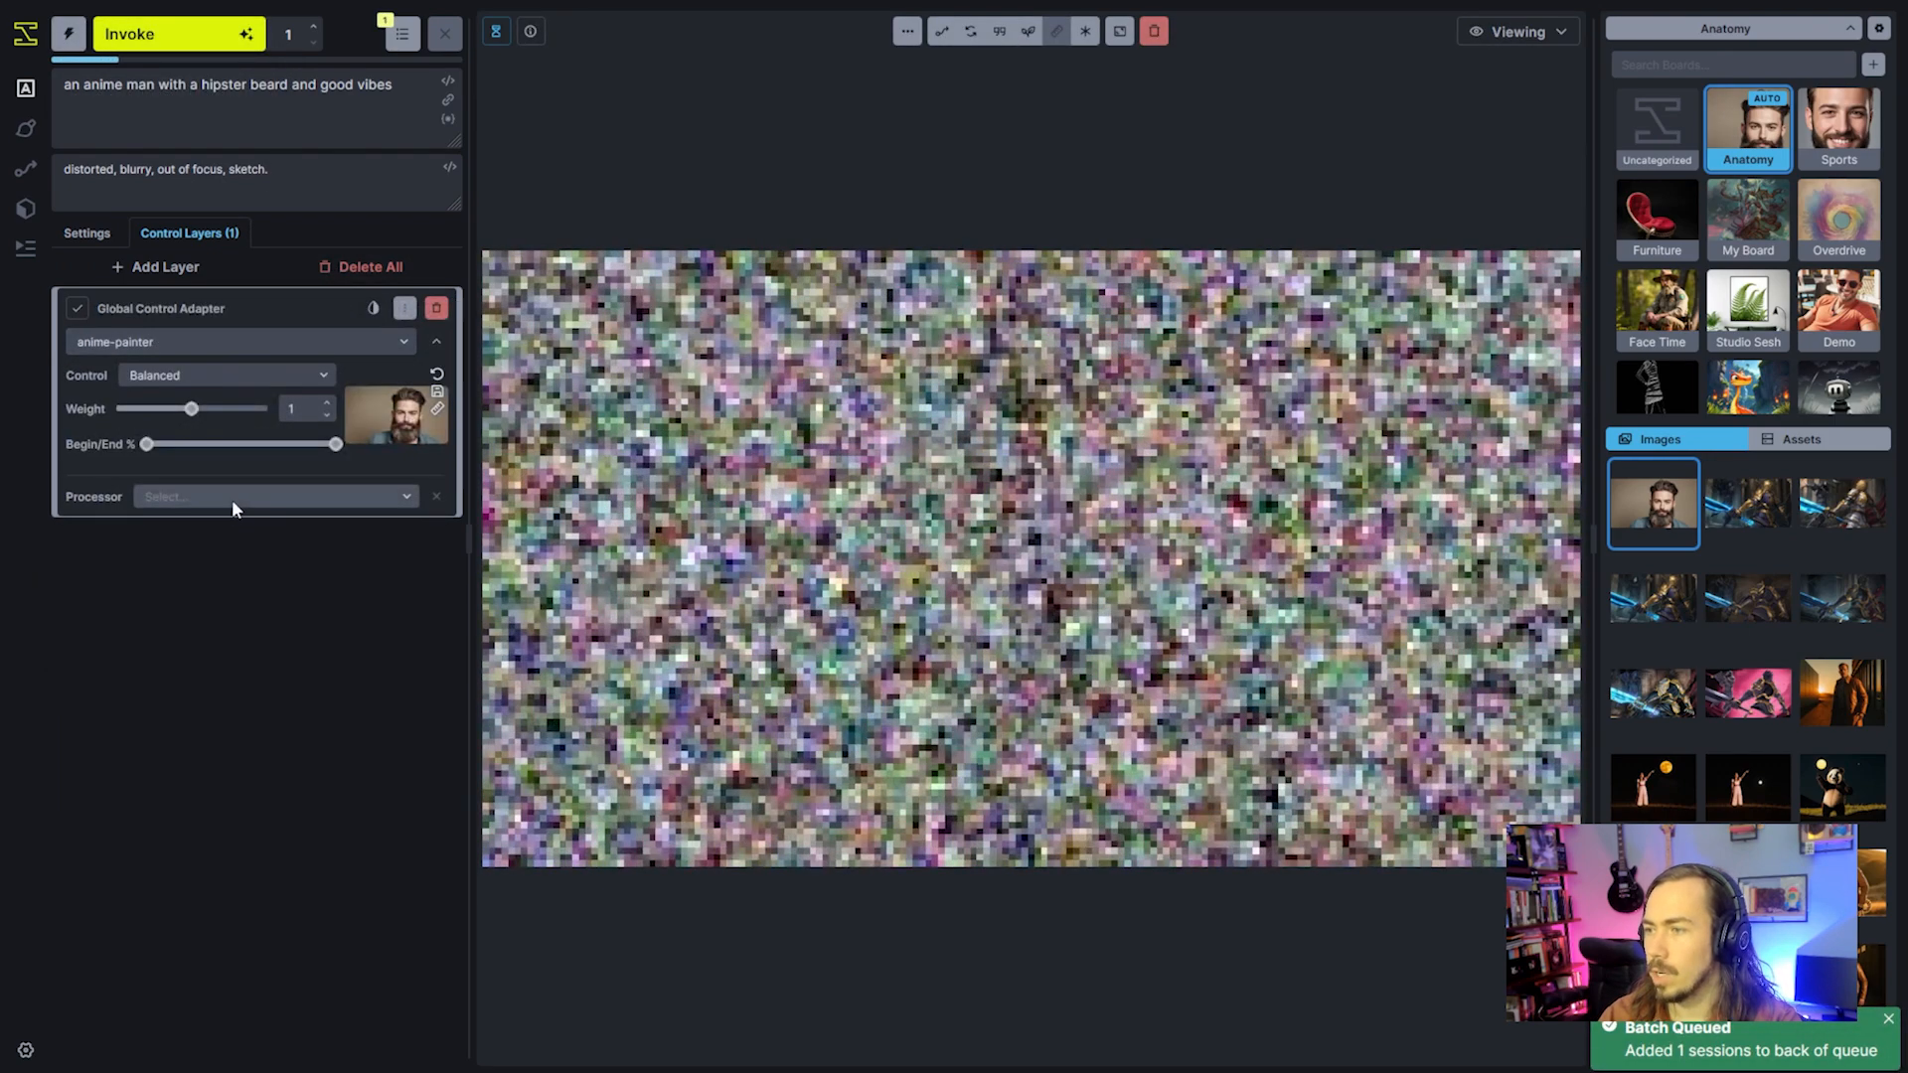
pyautogui.click(235, 497)
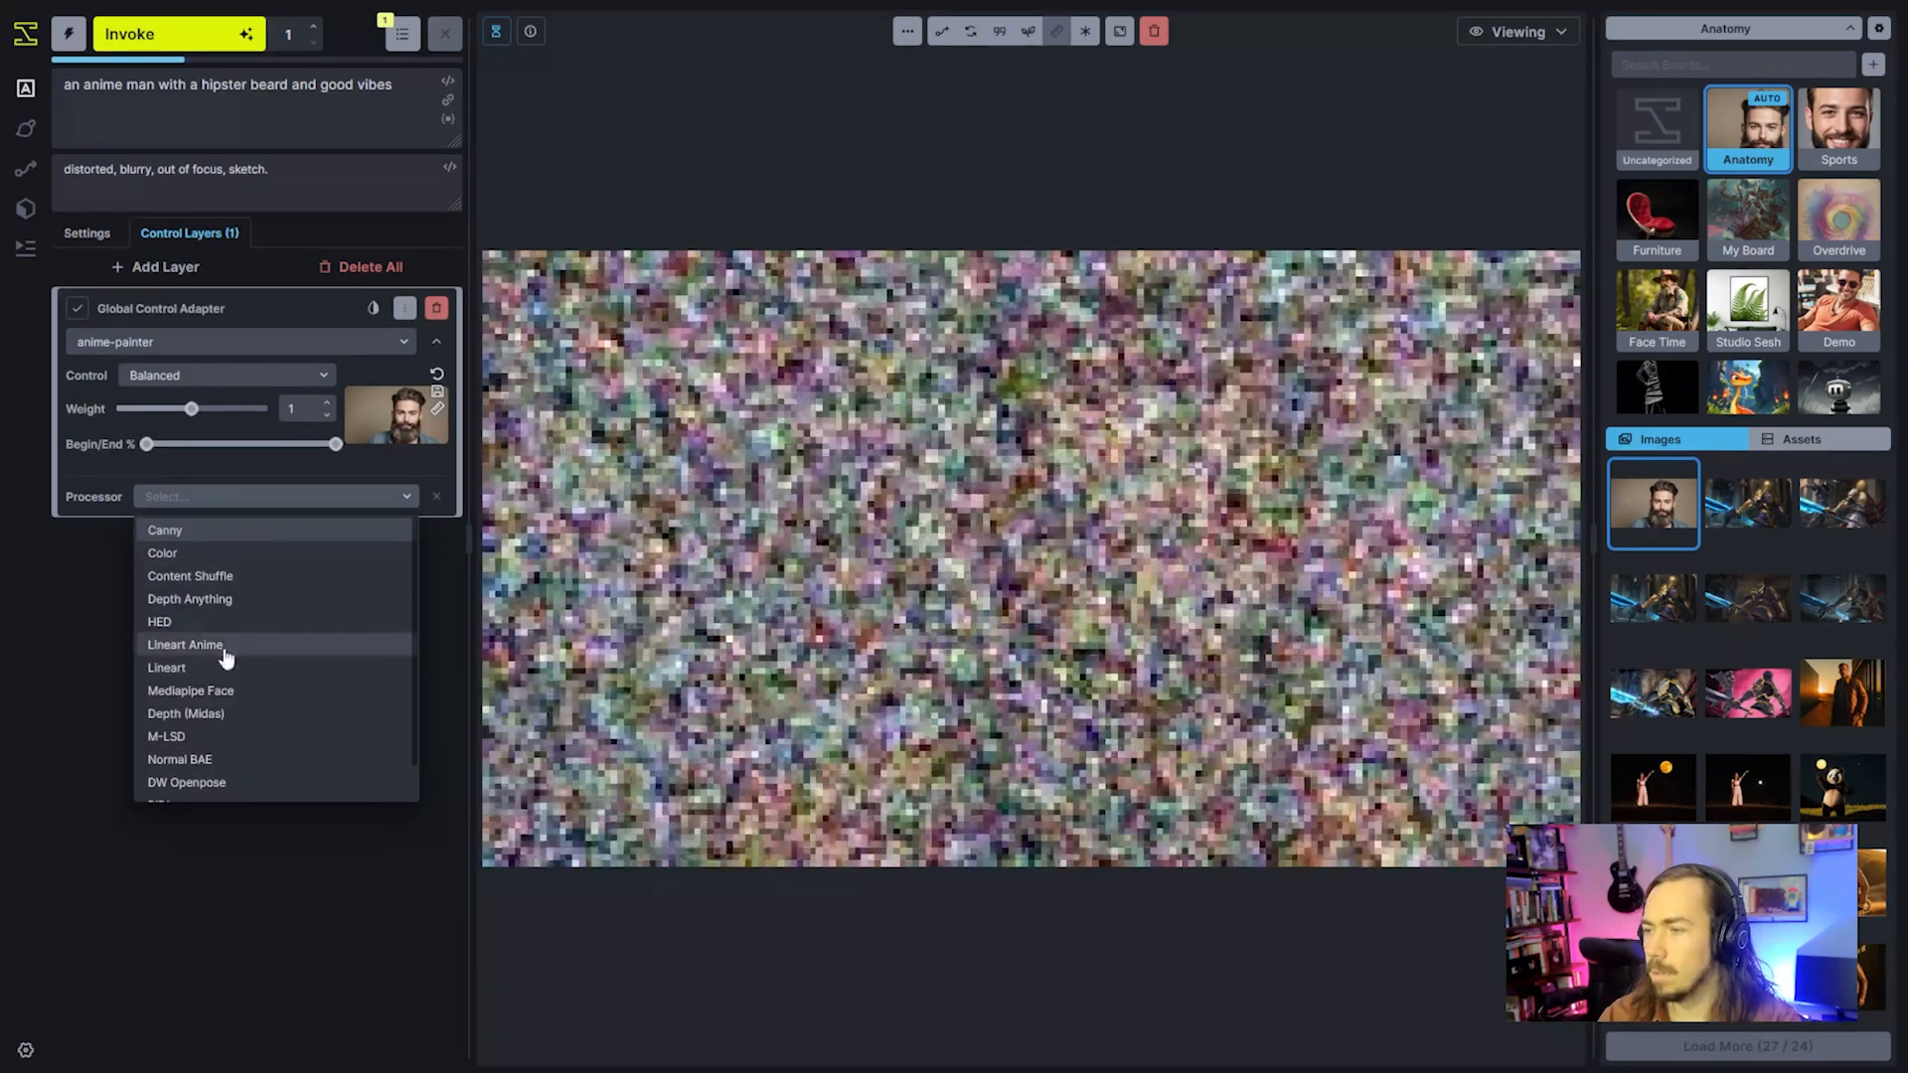
pyautogui.click(226, 648)
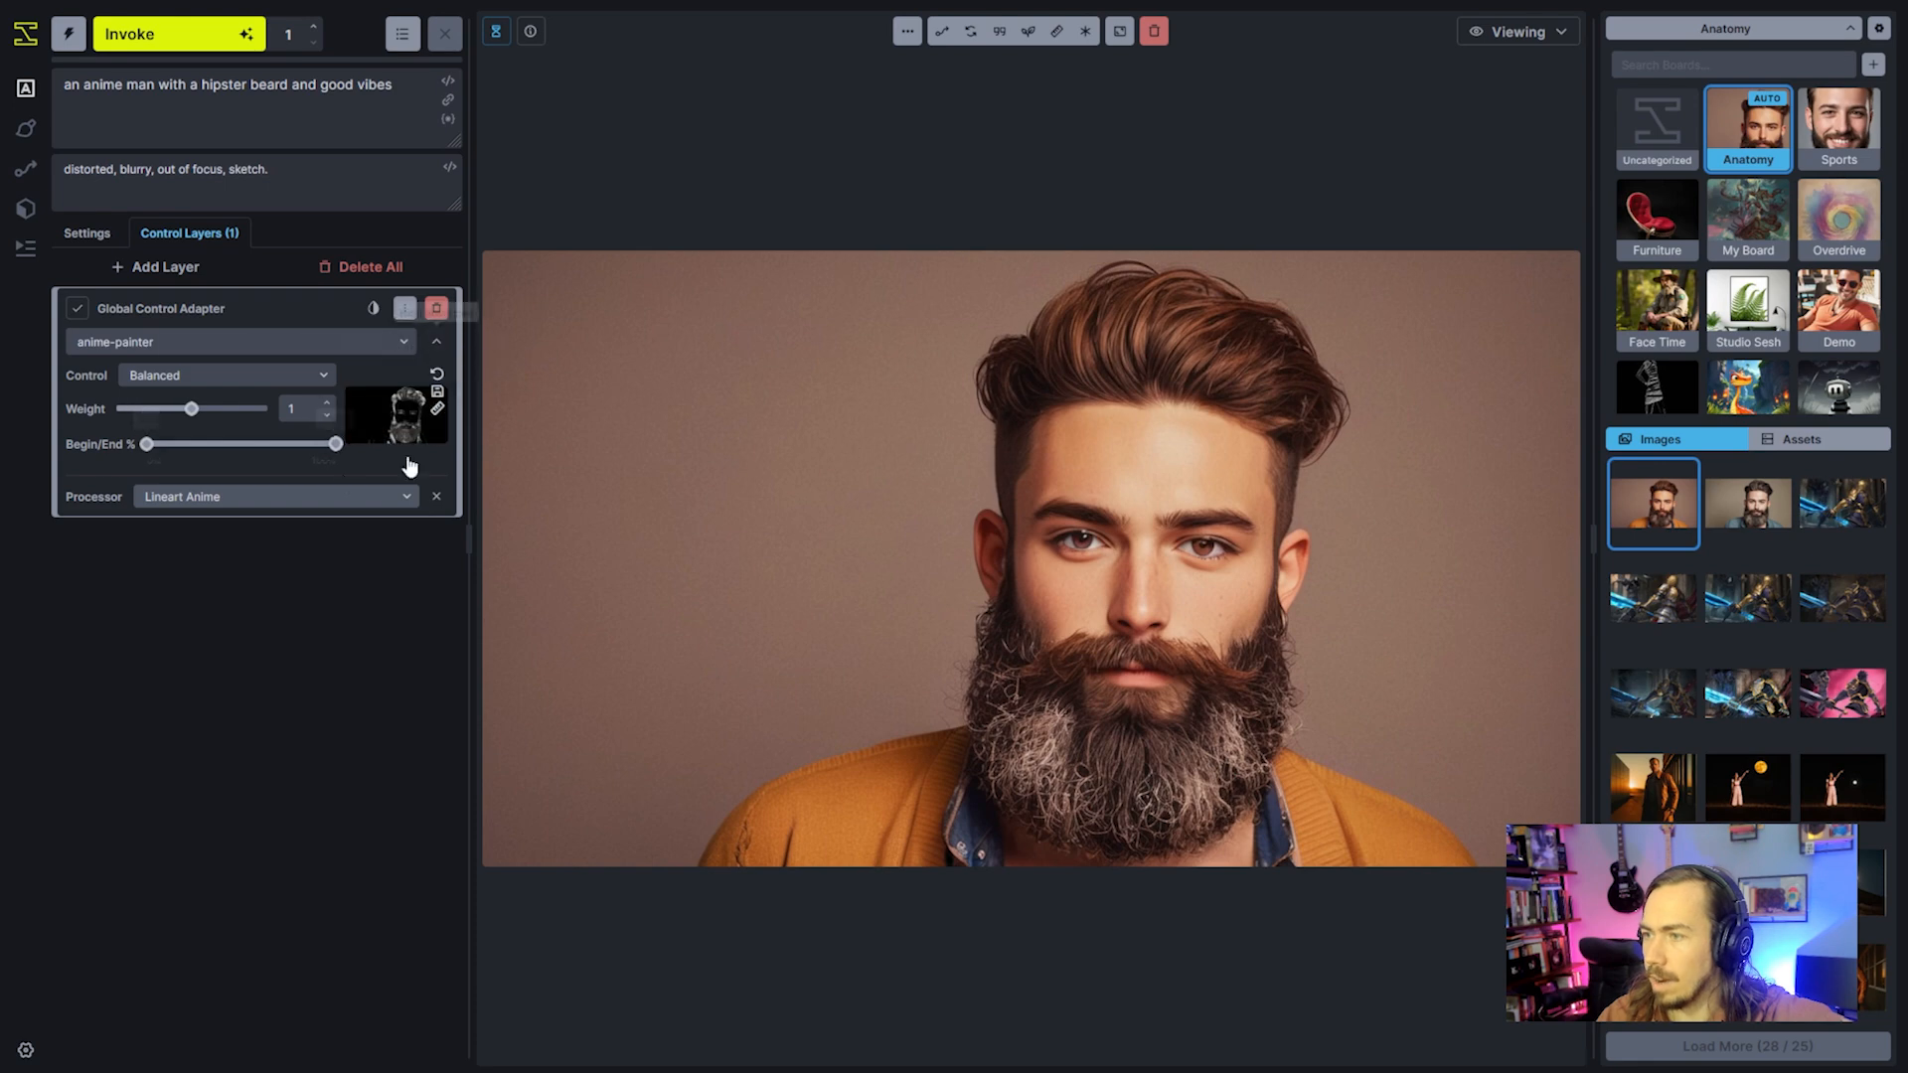
pyautogui.click(254, 38)
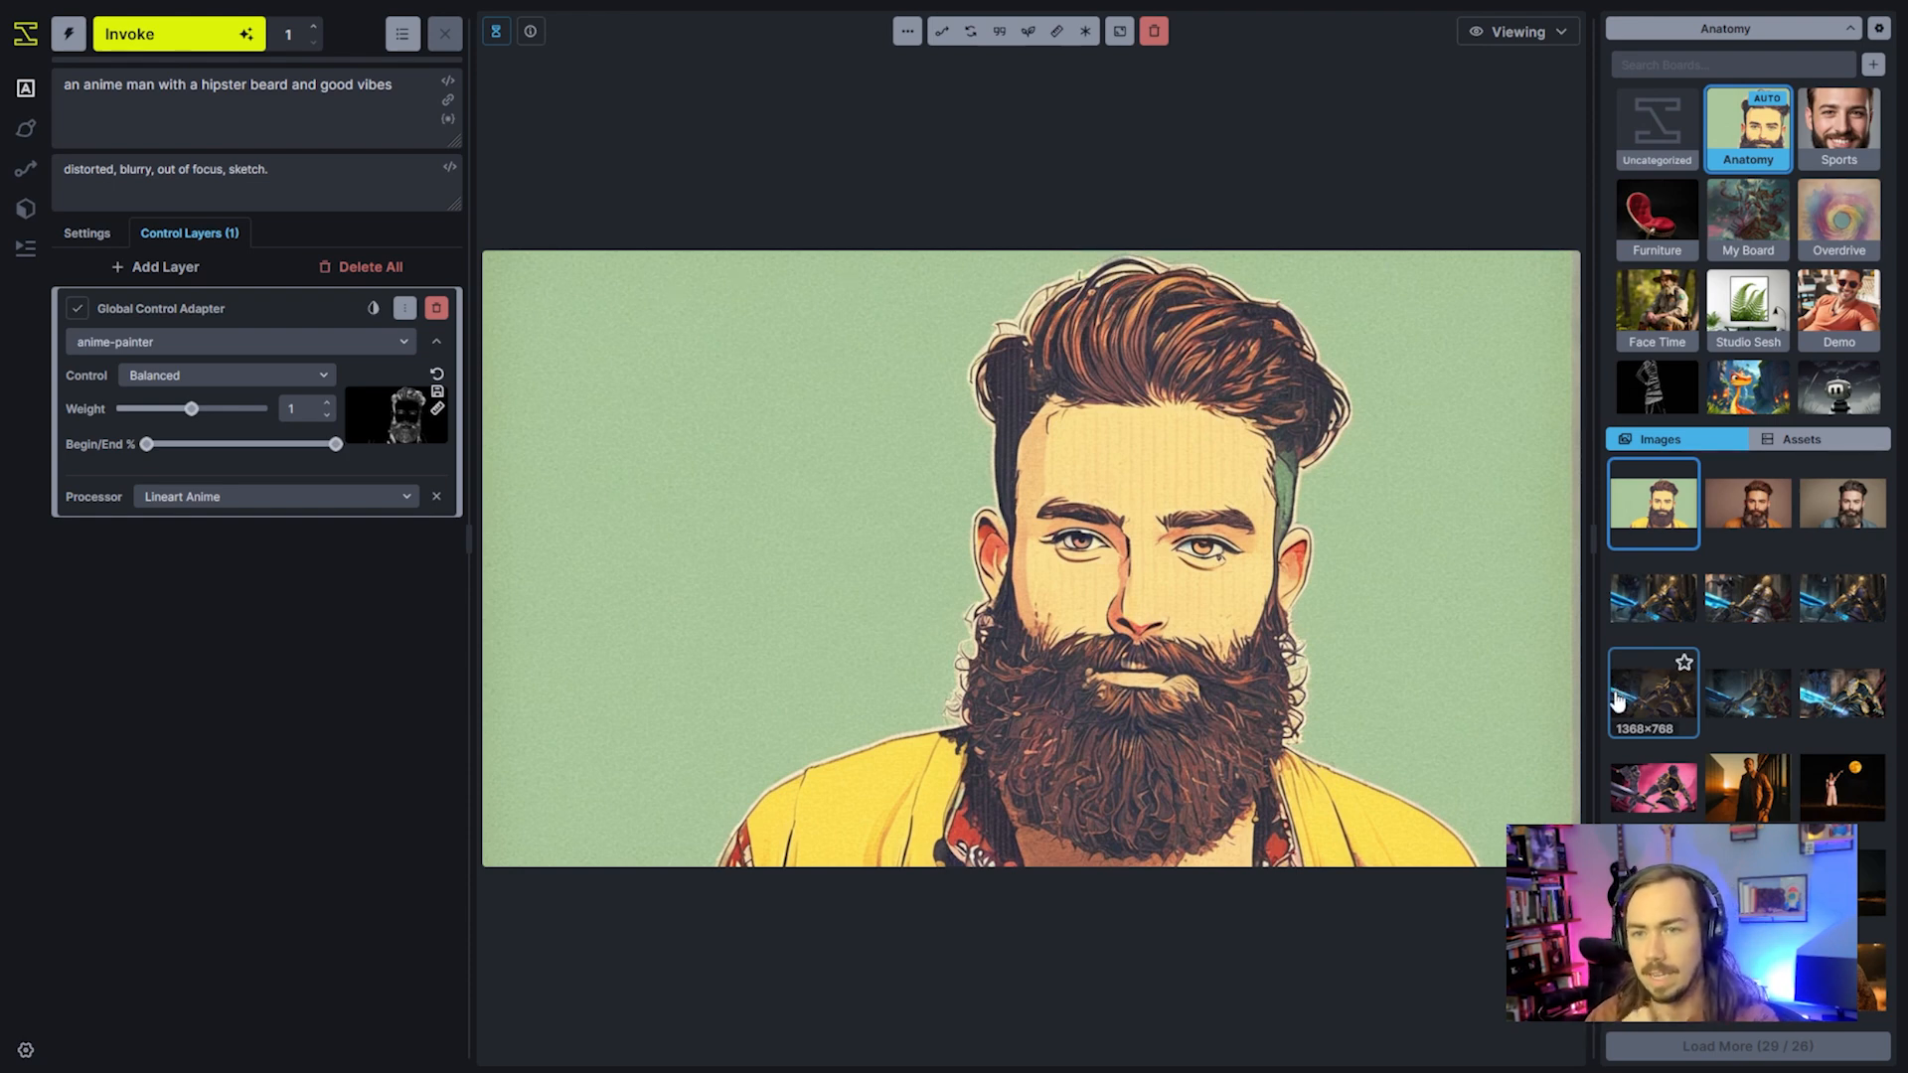
# Compare the Canny-controlled portrait with the newest anime-painter portrait in the viewer
pyautogui.click(1748, 505)
pyautogui.moveTo(1183, 755)
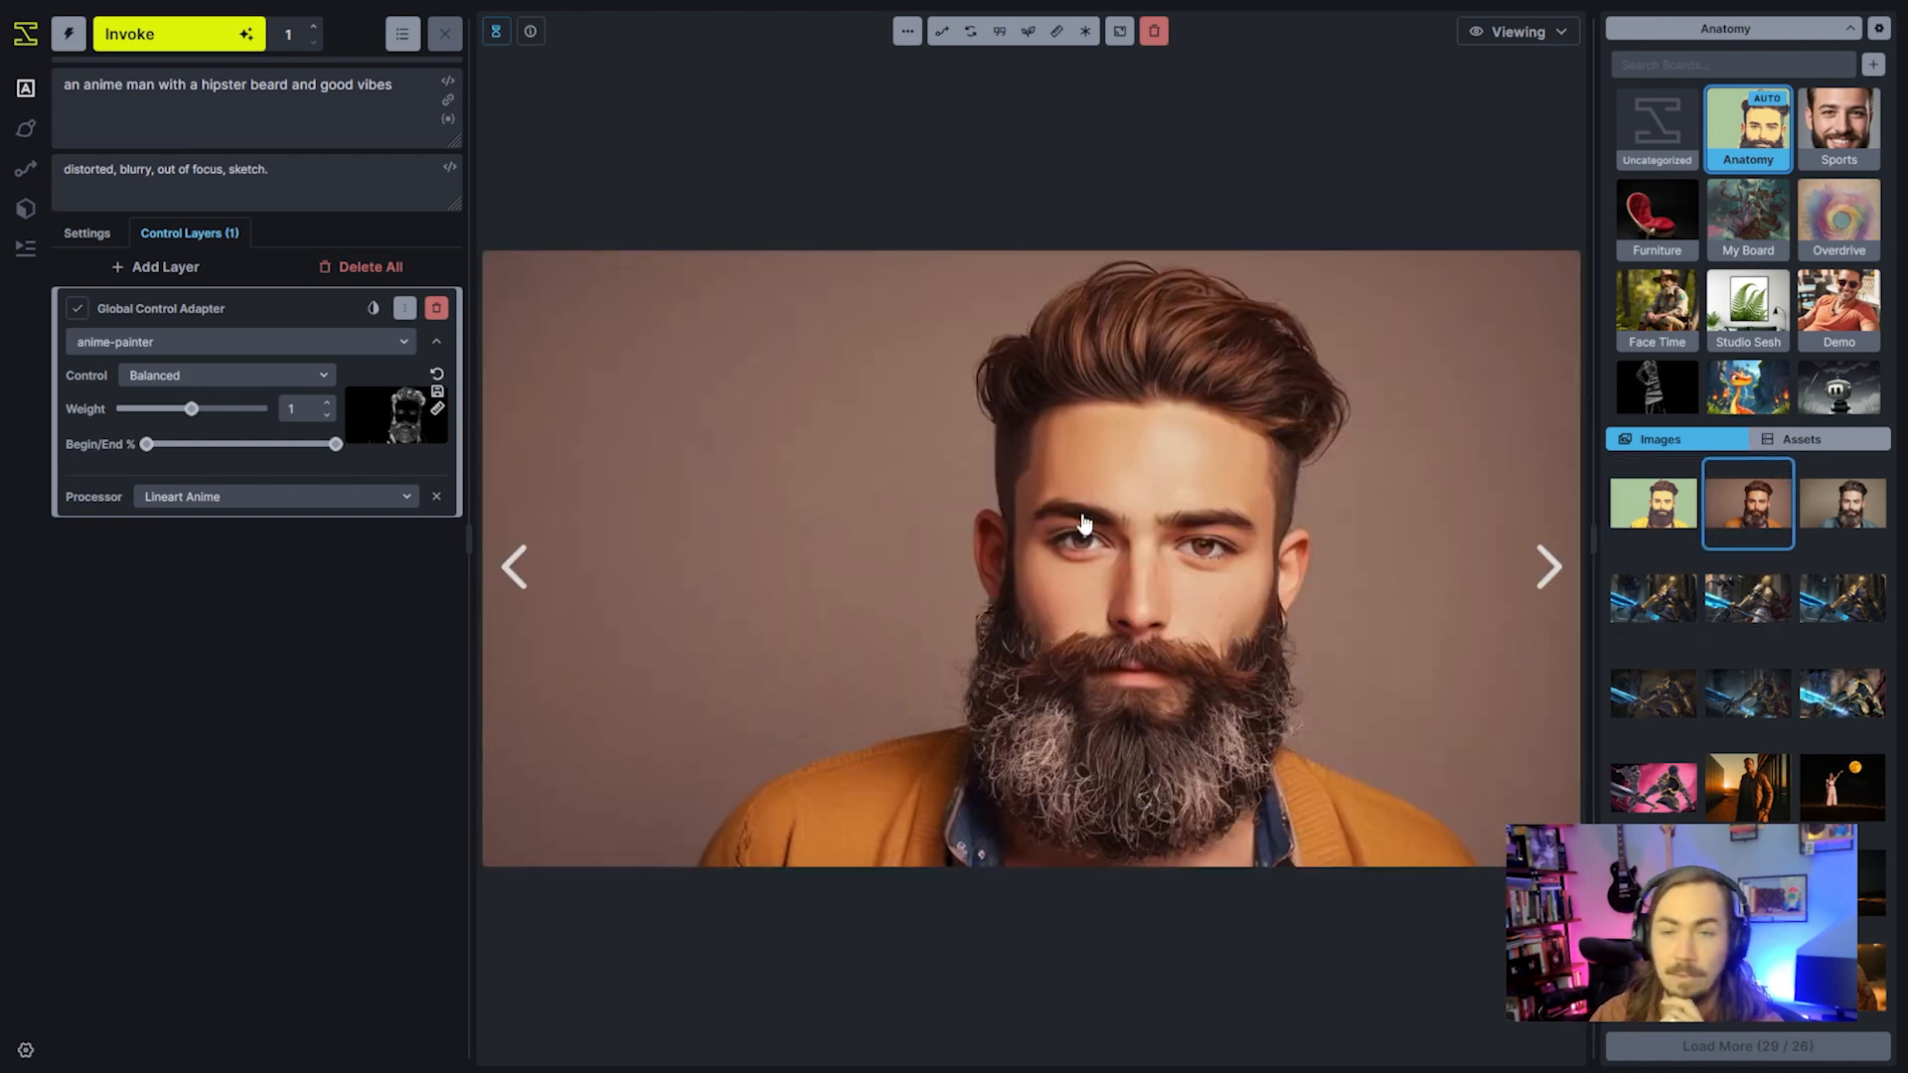
pyautogui.click(1550, 565)
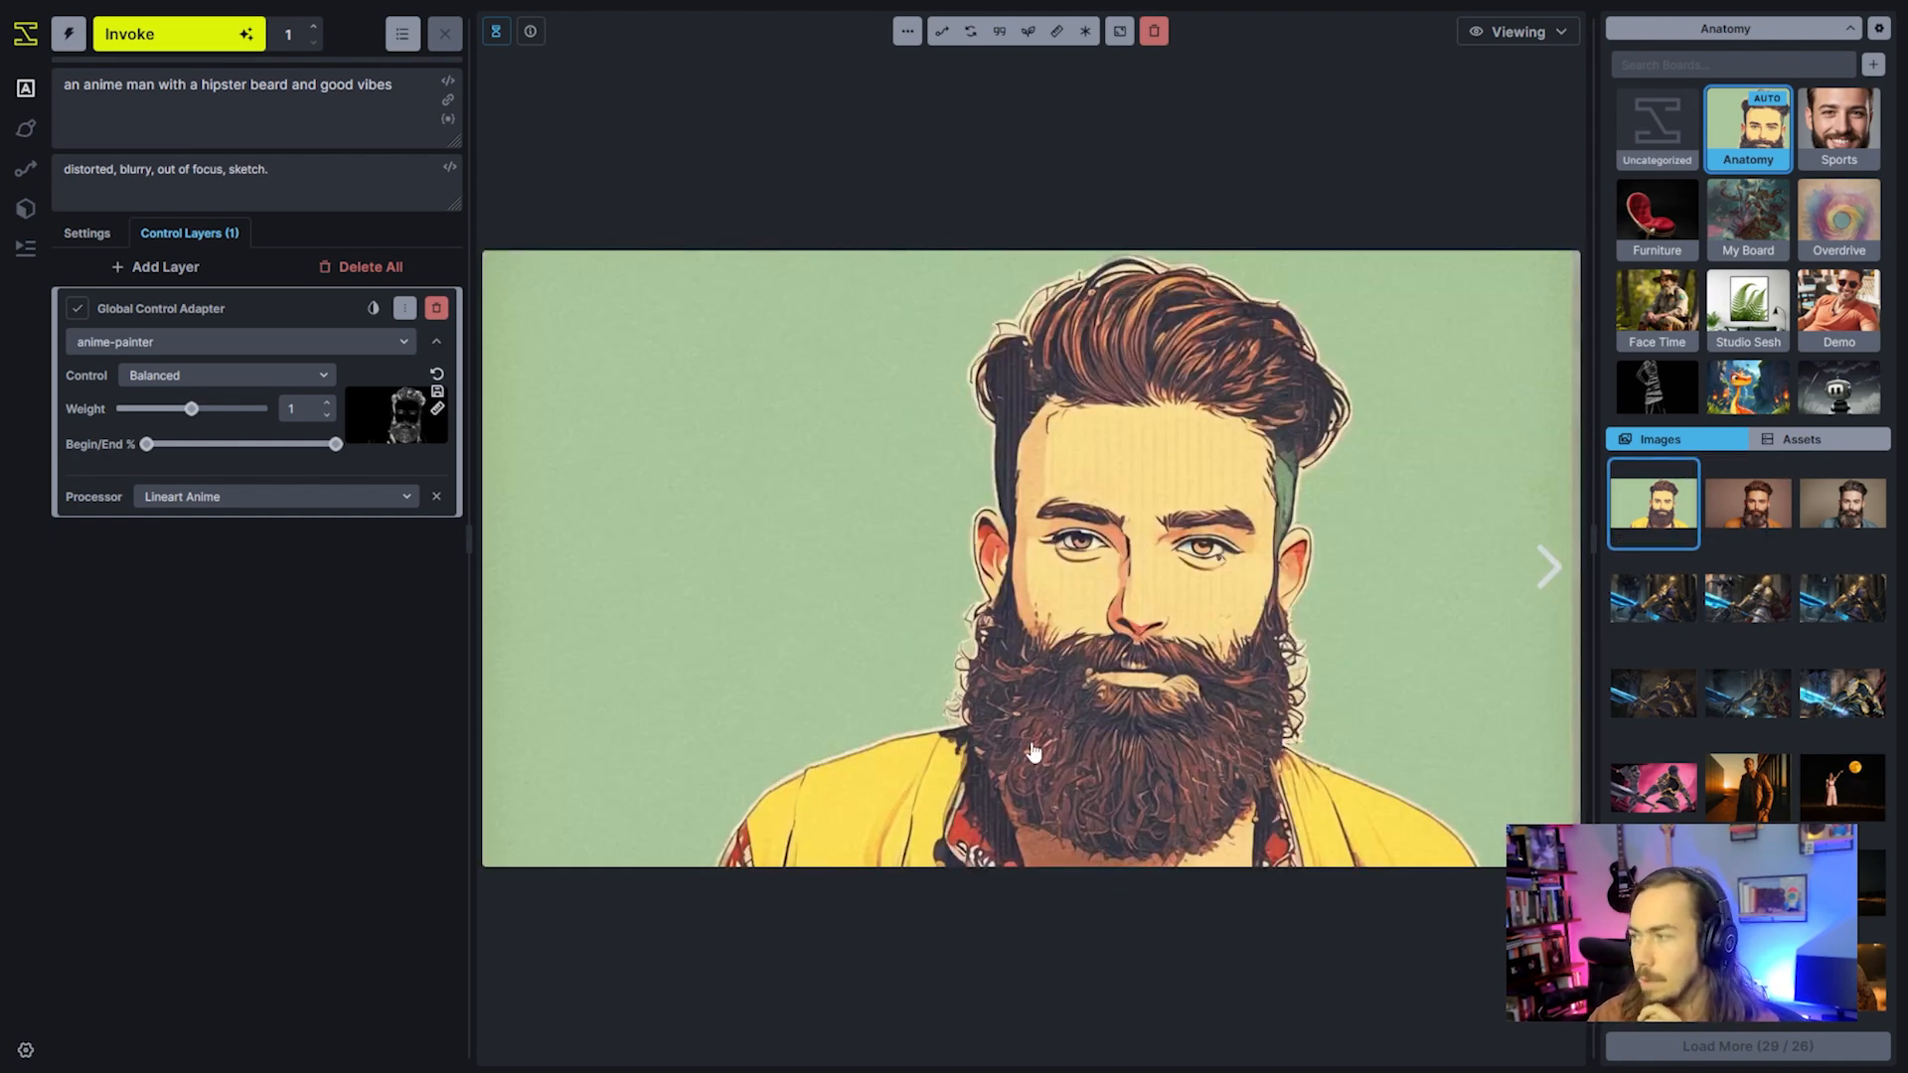